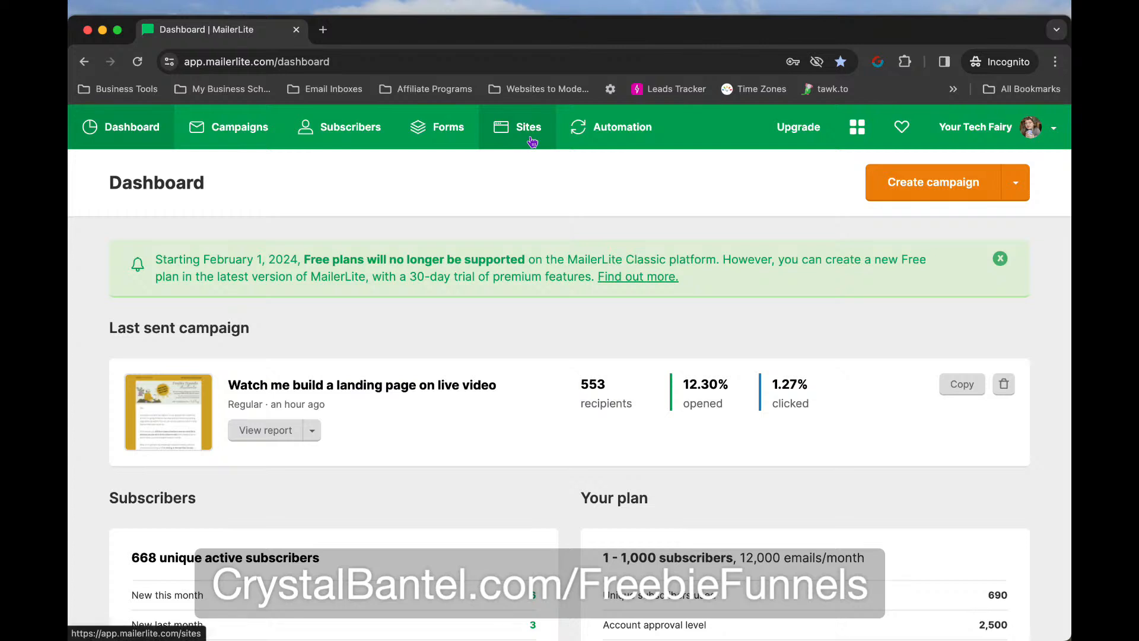
Create a new landing page under Sites named 'Stickers Landing Page' and save it
{"action": "left_click", "coordinate": [529, 137]}
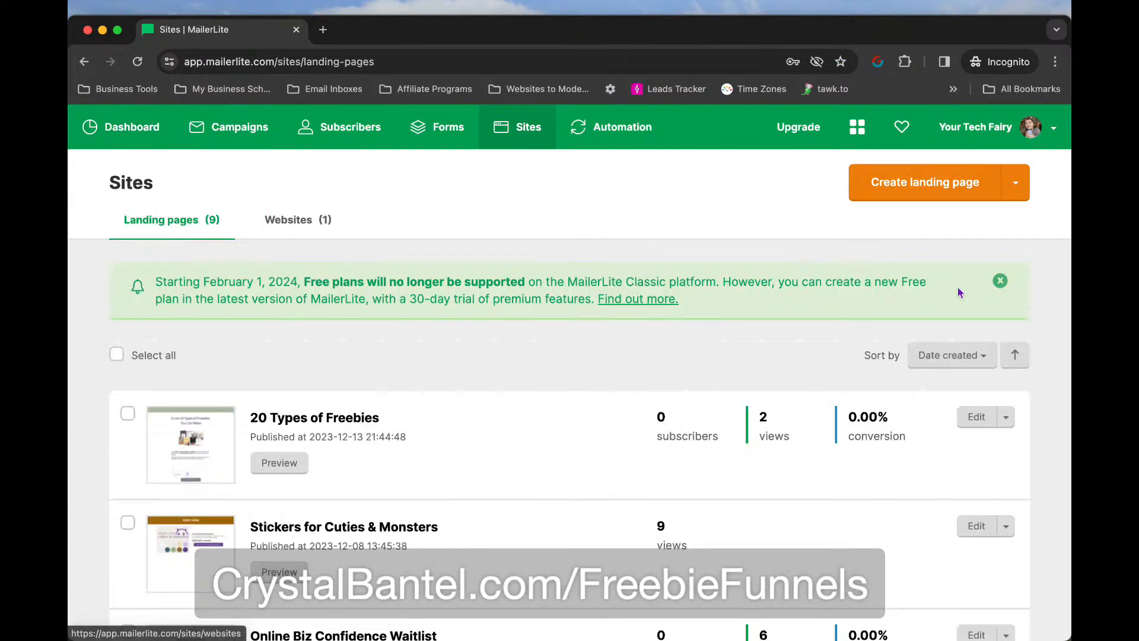
{"action": "left_click", "coordinate": [908, 185]}
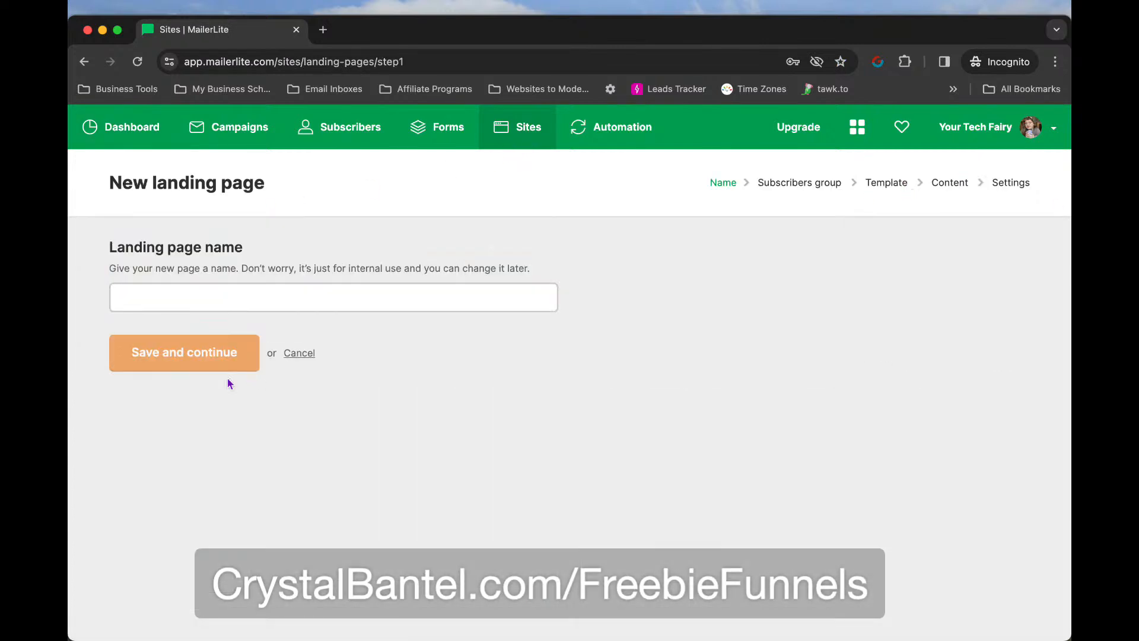
{"action": "left_click", "coordinate": [334, 308]}
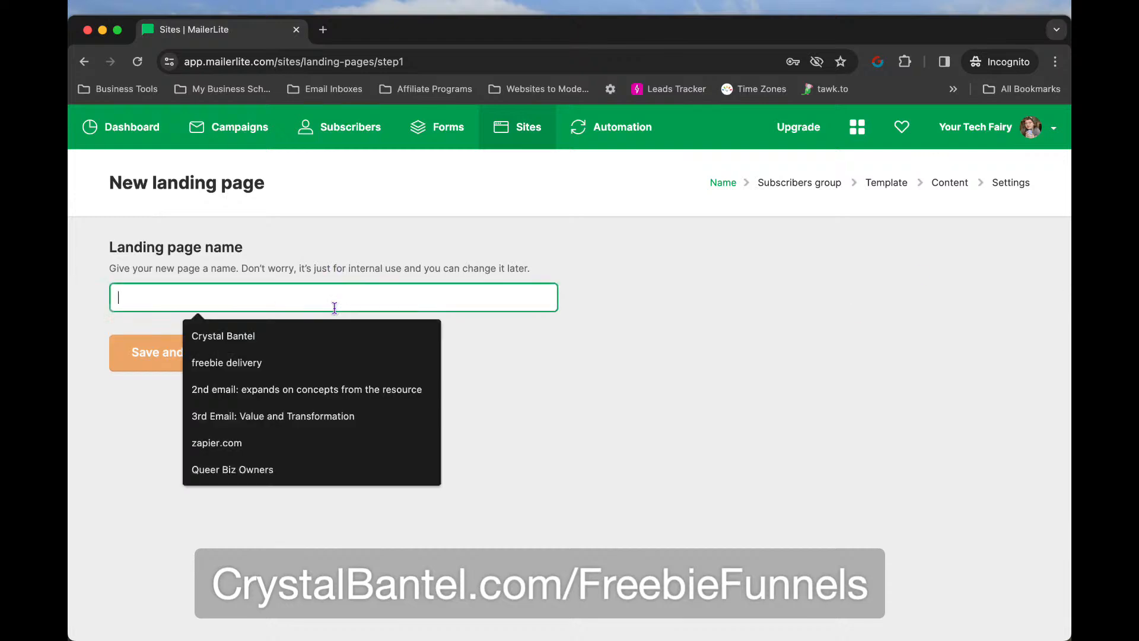
{"action": "type", "text": "C"}
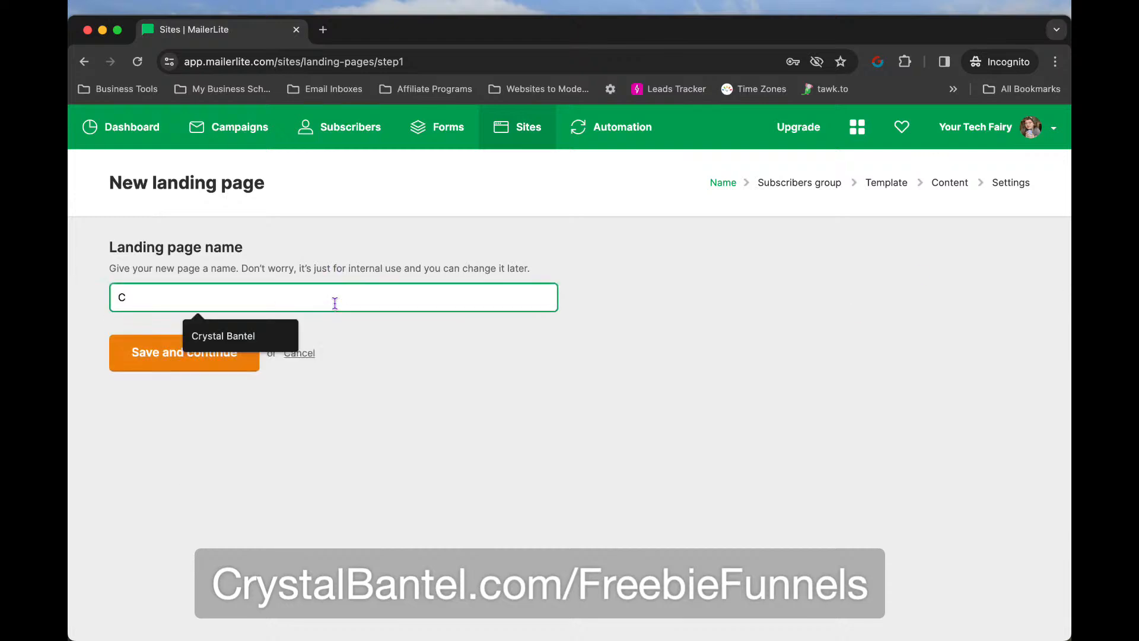
{"action": "key", "text": "BackSpace"}
{"action": "type", "text": "Stickers"}
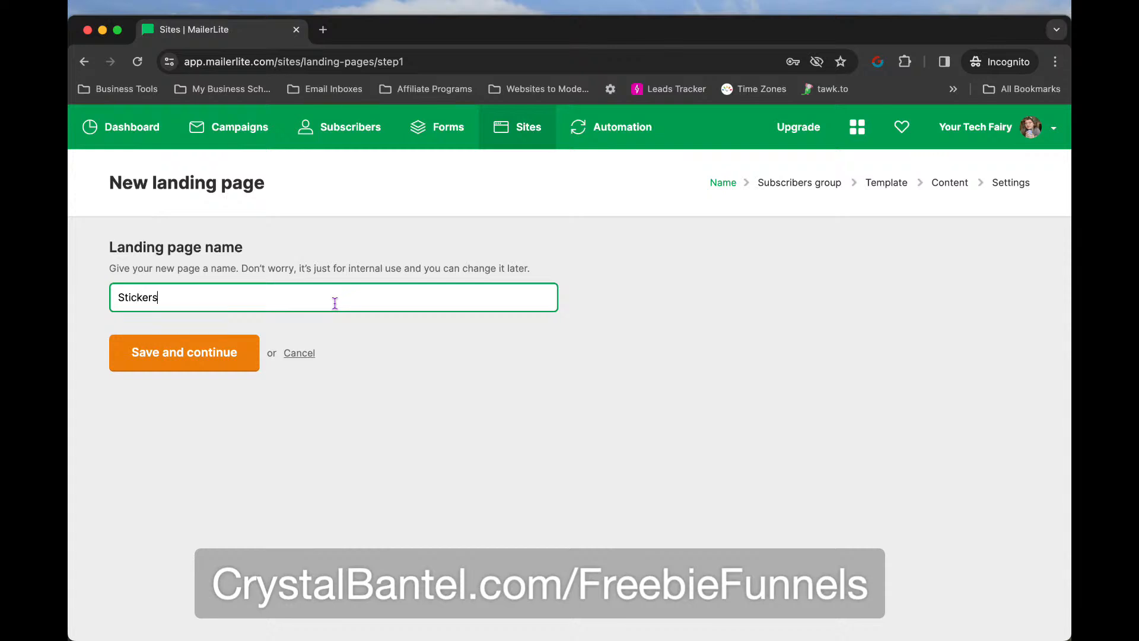
{"action": "type", "text": " Landing Page"}
{"action": "left_click", "coordinate": [204, 363]}
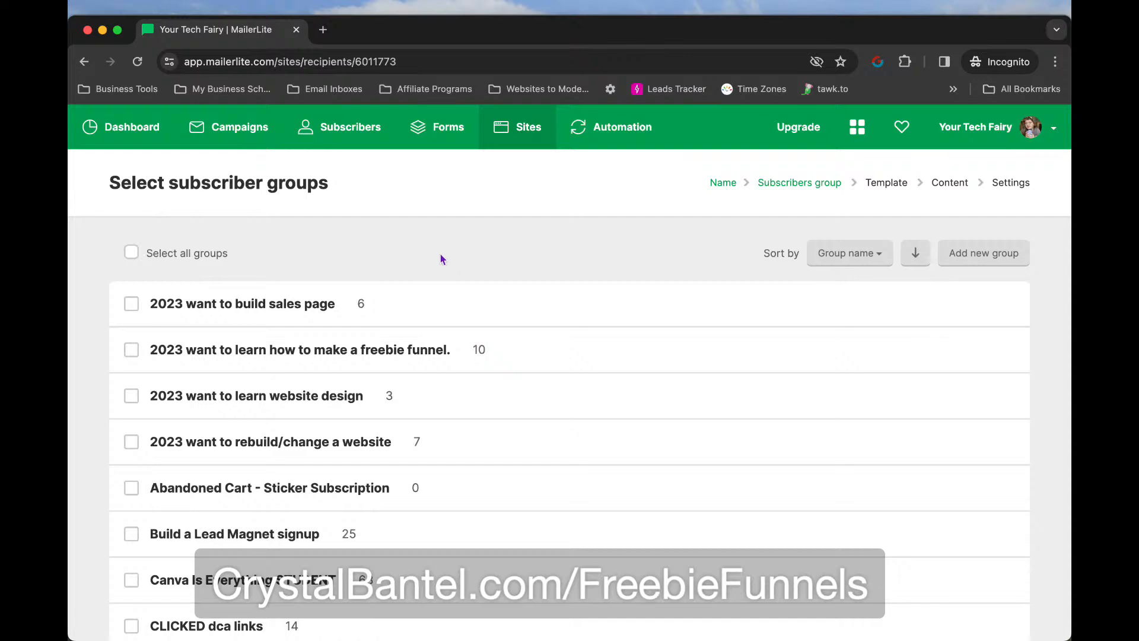
{"action": "scroll", "coordinate": [439, 262], "scroll_direction": "down", "scroll_amount": 10}
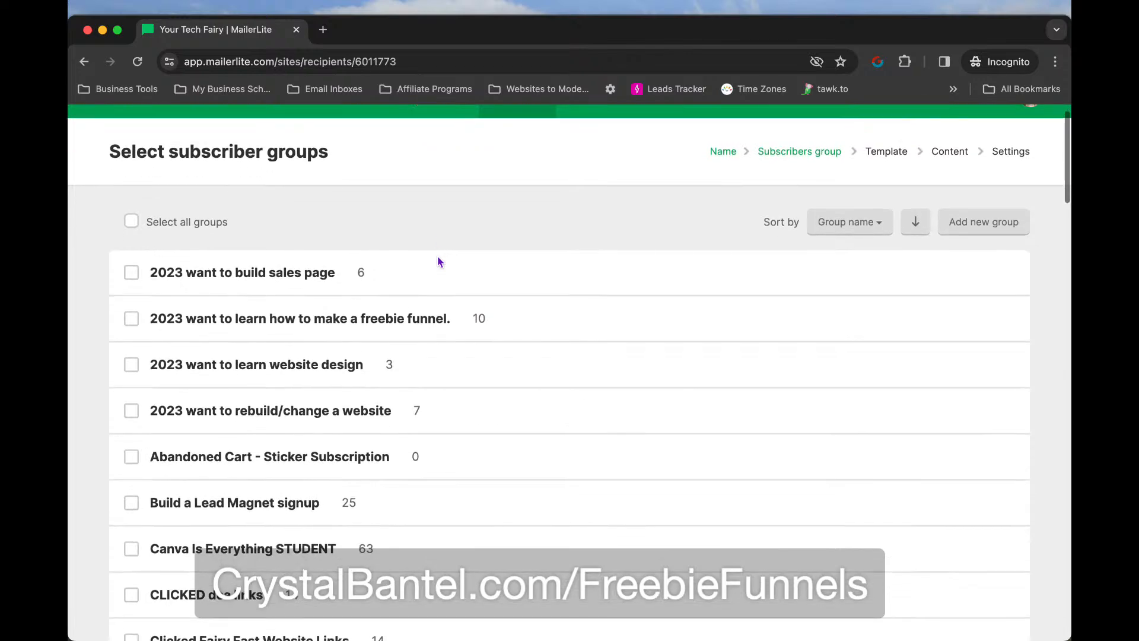
{"action": "scroll", "coordinate": [439, 261], "scroll_direction": "down", "scroll_amount": 8}
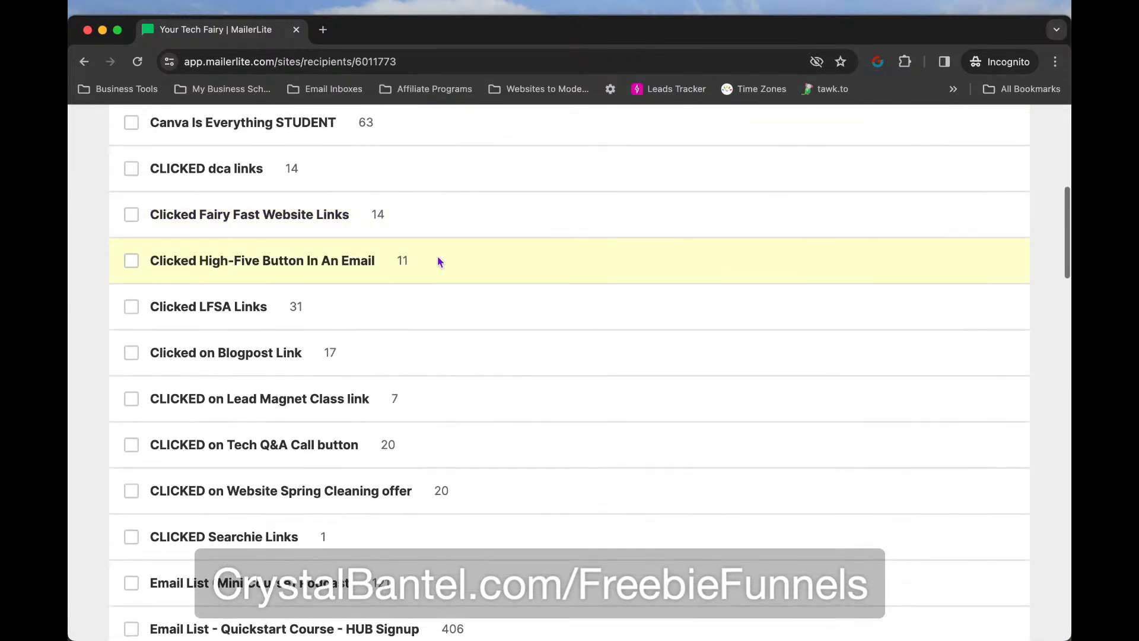
{"action": "scroll", "coordinate": [439, 262], "scroll_direction": "down", "scroll_amount": 4}
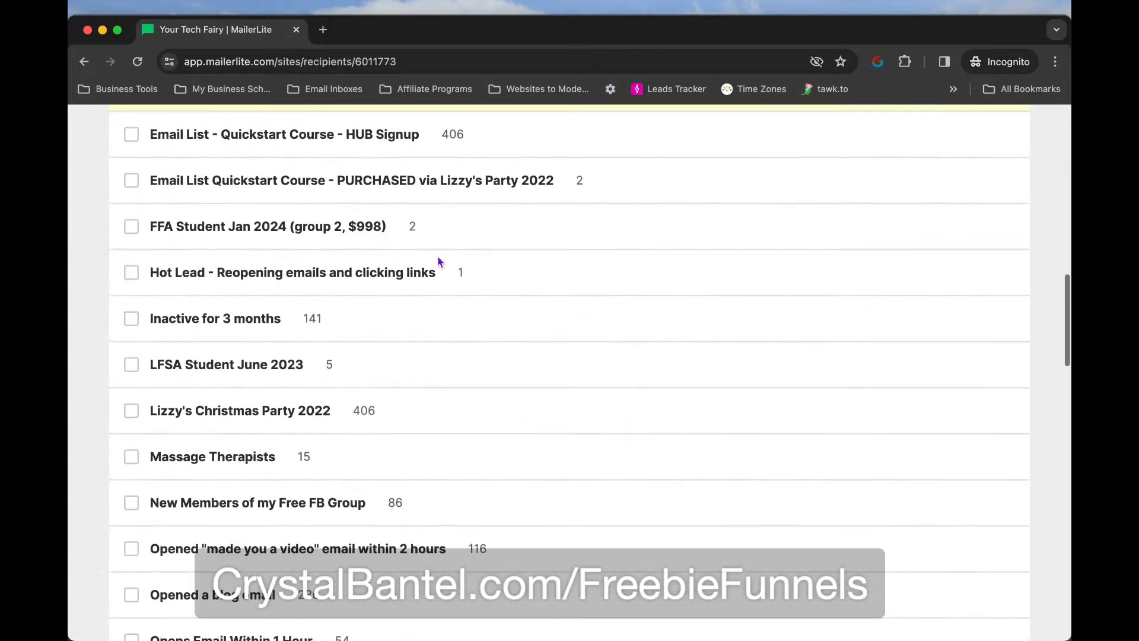
{"action": "scroll", "coordinate": [439, 262], "scroll_direction": "up", "scroll_amount": 5}
{"action": "scroll", "coordinate": [439, 261], "scroll_direction": "up", "scroll_amount": 4}
{"action": "scroll", "coordinate": [439, 261], "scroll_direction": "down", "scroll_amount": 14}
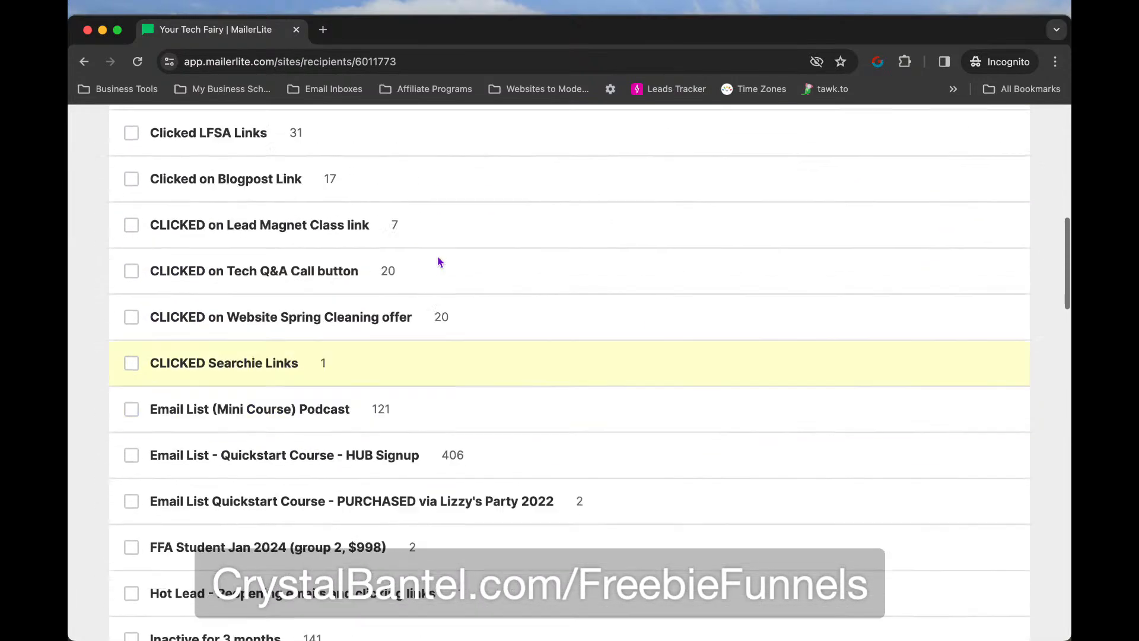
{"action": "scroll", "coordinate": [439, 262], "scroll_direction": "down", "scroll_amount": 14}
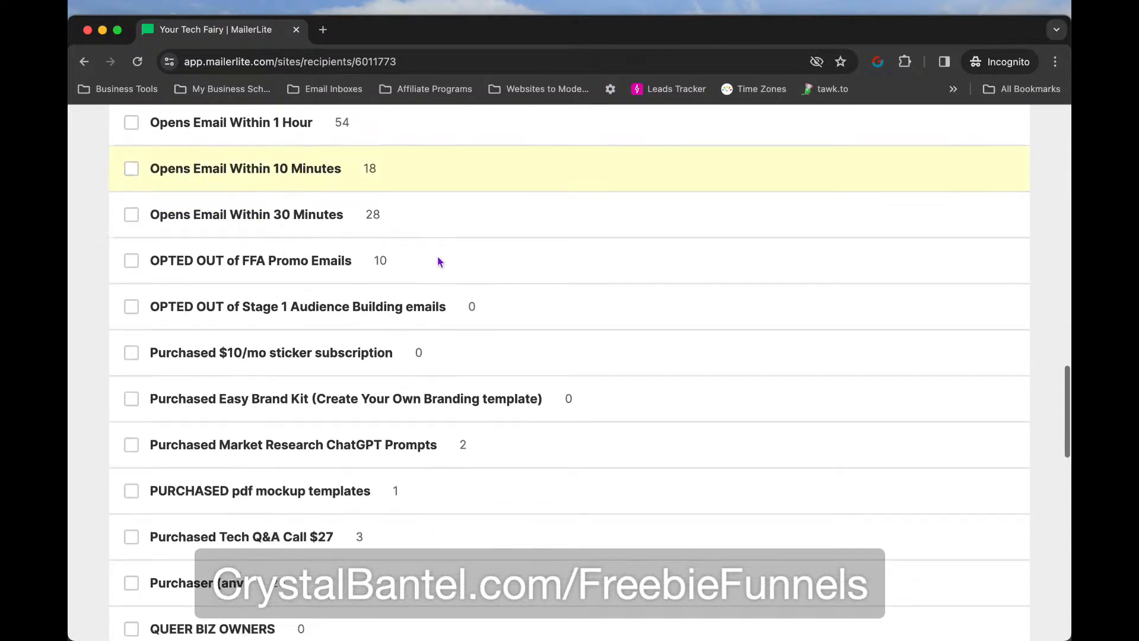
{"action": "scroll", "coordinate": [439, 261], "scroll_direction": "down", "scroll_amount": 14}
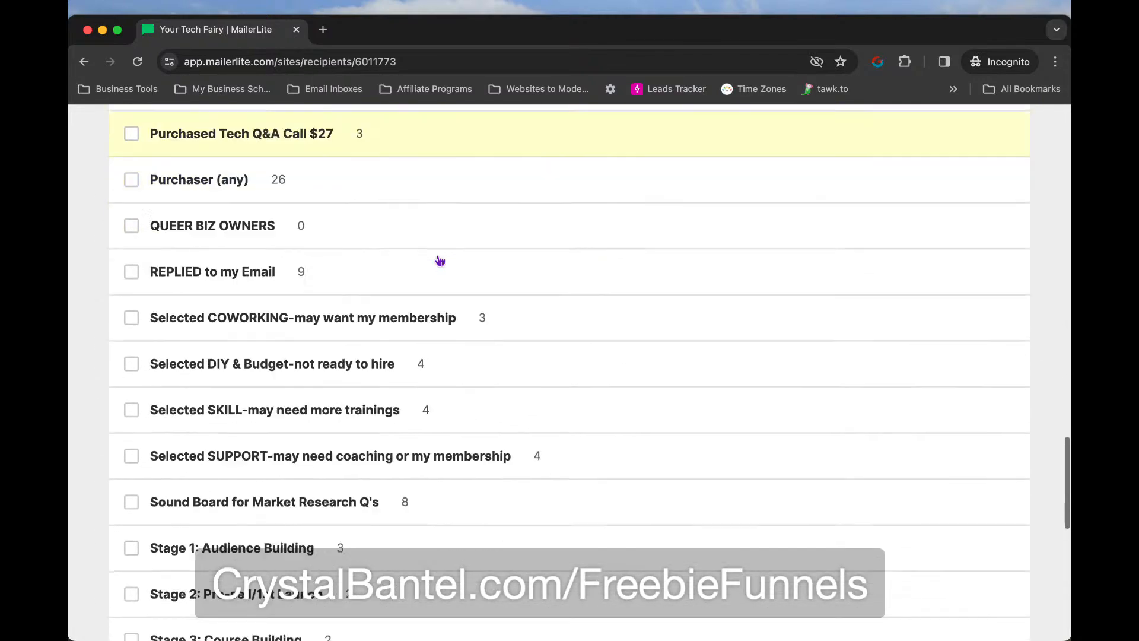
{"action": "scroll", "coordinate": [438, 259], "scroll_direction": "down", "scroll_amount": 5}
{"action": "scroll", "coordinate": [437, 259], "scroll_direction": "up", "scroll_amount": 20}
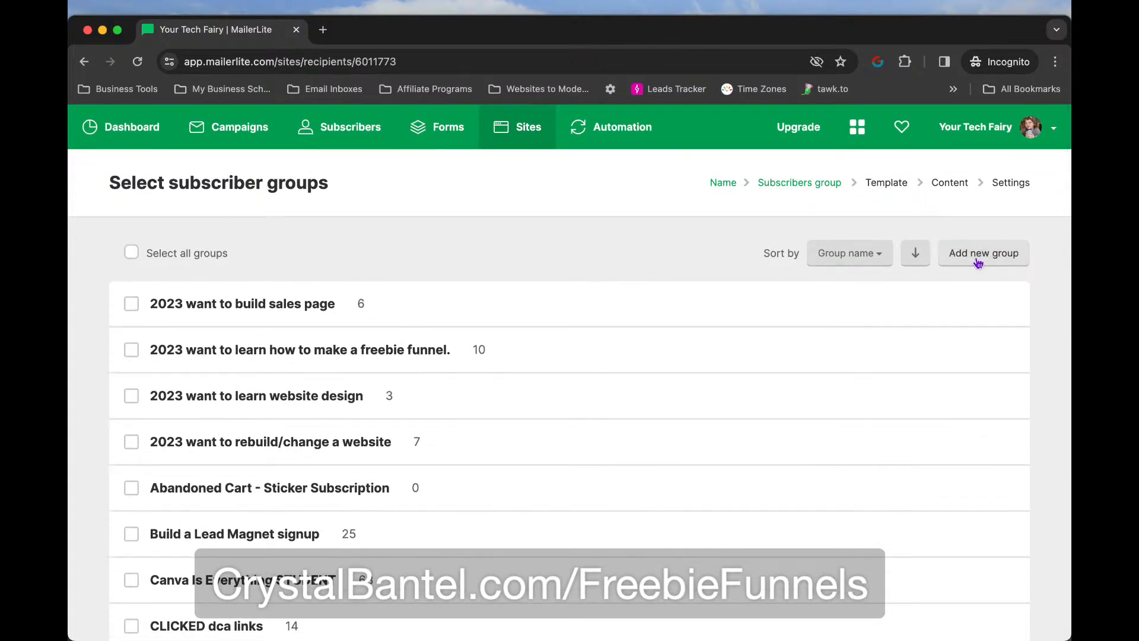
Create a new subscriber group called 'Sign up for Stickers email list'
{"action": "left_click", "coordinate": [982, 255]}
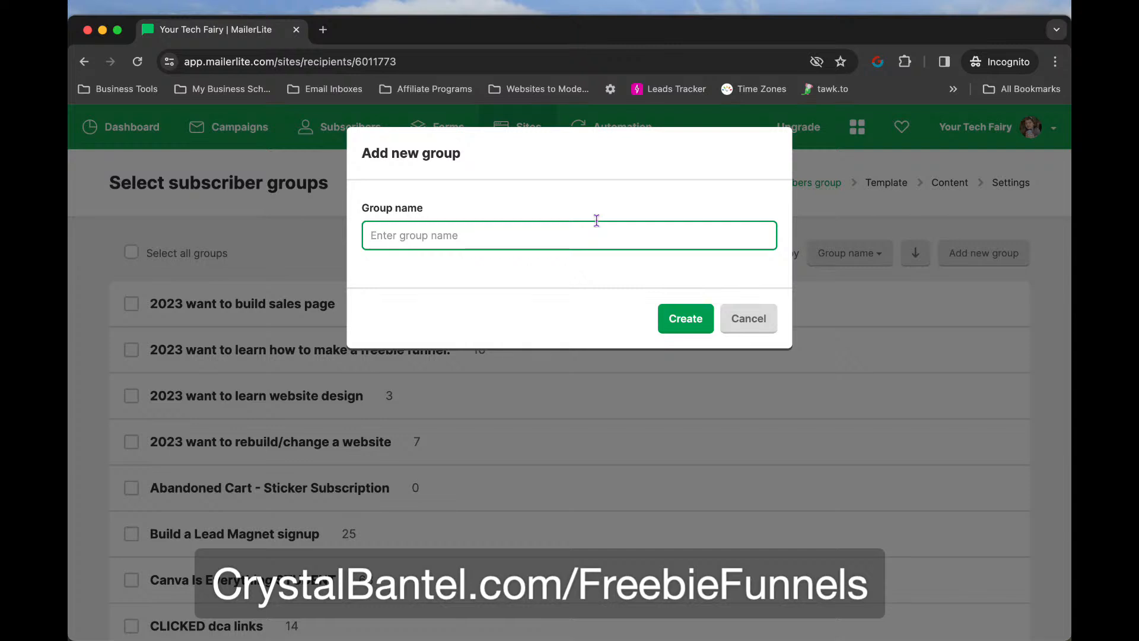
{"action": "type", "text": "Sign up "}
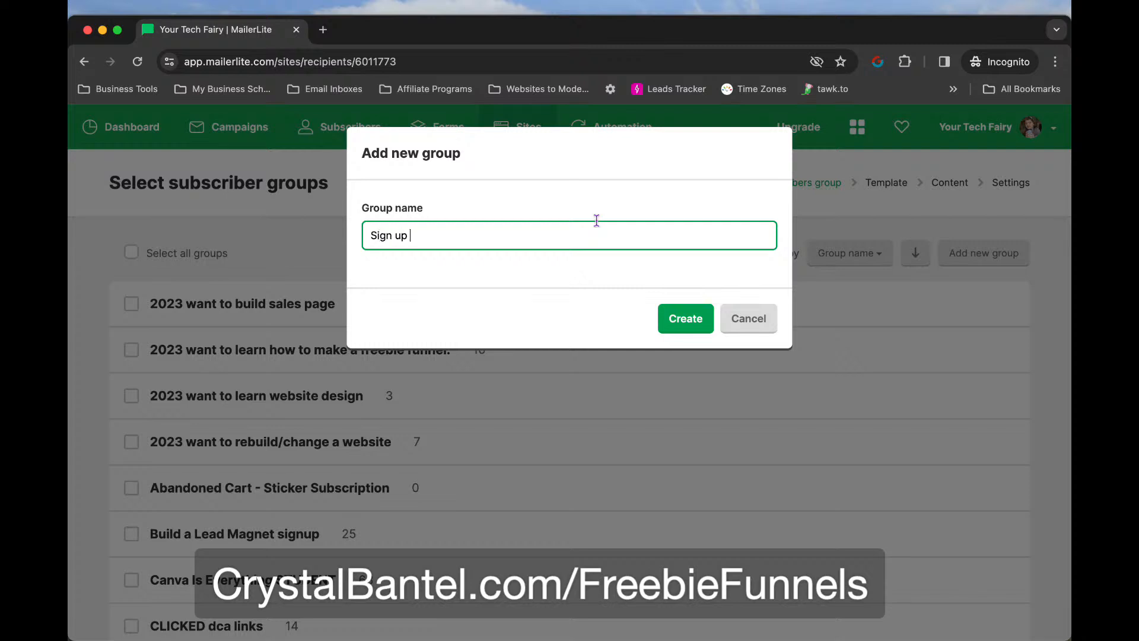
{"action": "type", "text": "for Stickers email list"}
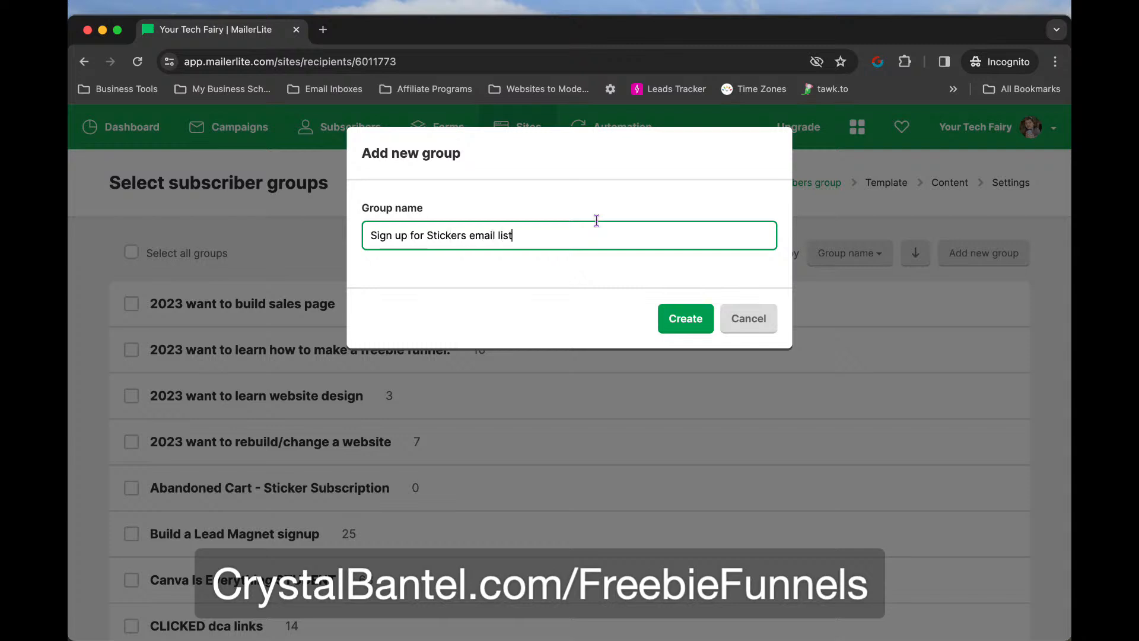
{"action": "left_click", "coordinate": [696, 334]}
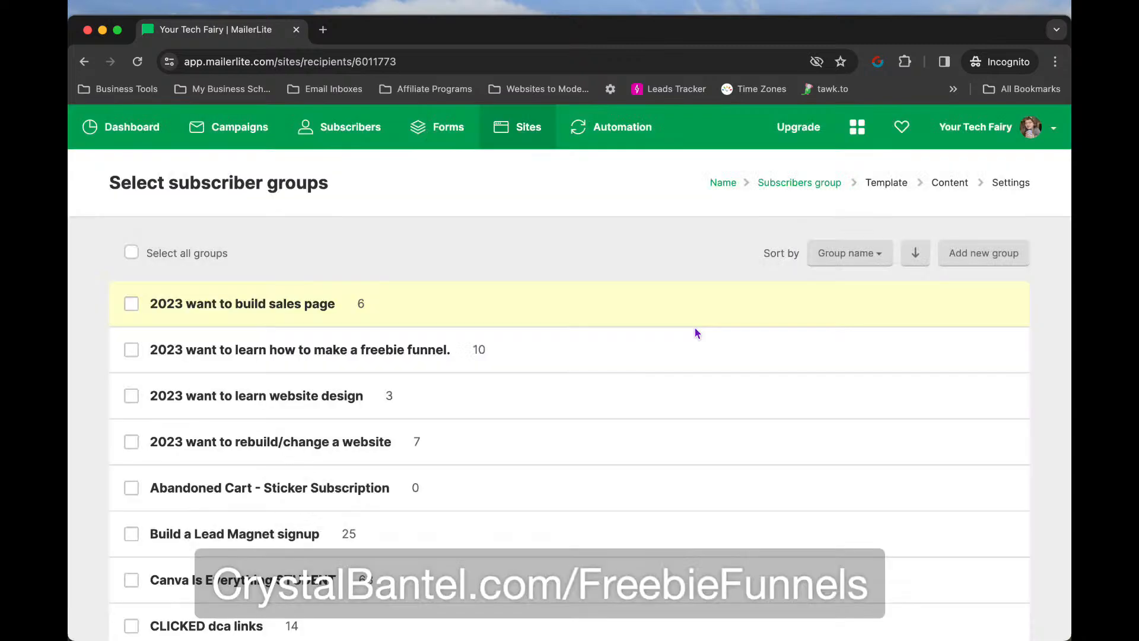
Also tick the Stickers for Cuties & Monsters List group and save the group choice
{"action": "scroll", "coordinate": [577, 439], "scroll_direction": "down", "scroll_amount": 20}
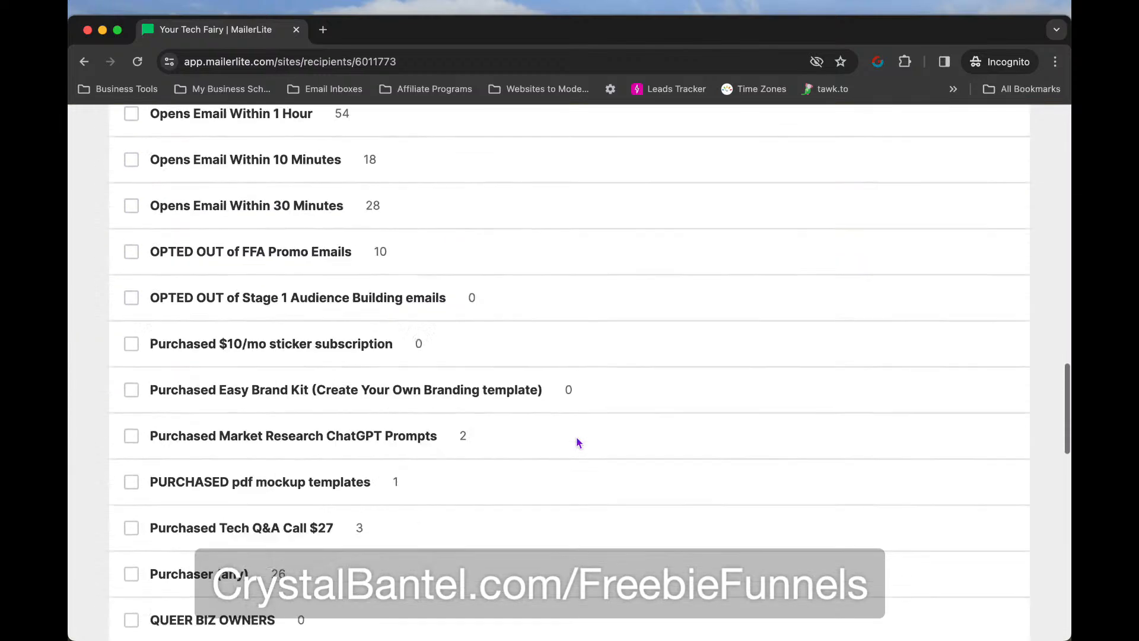
{"action": "scroll", "coordinate": [575, 437], "scroll_direction": "down", "scroll_amount": 2}
{"action": "scroll", "coordinate": [575, 436], "scroll_direction": "up", "scroll_amount": 6}
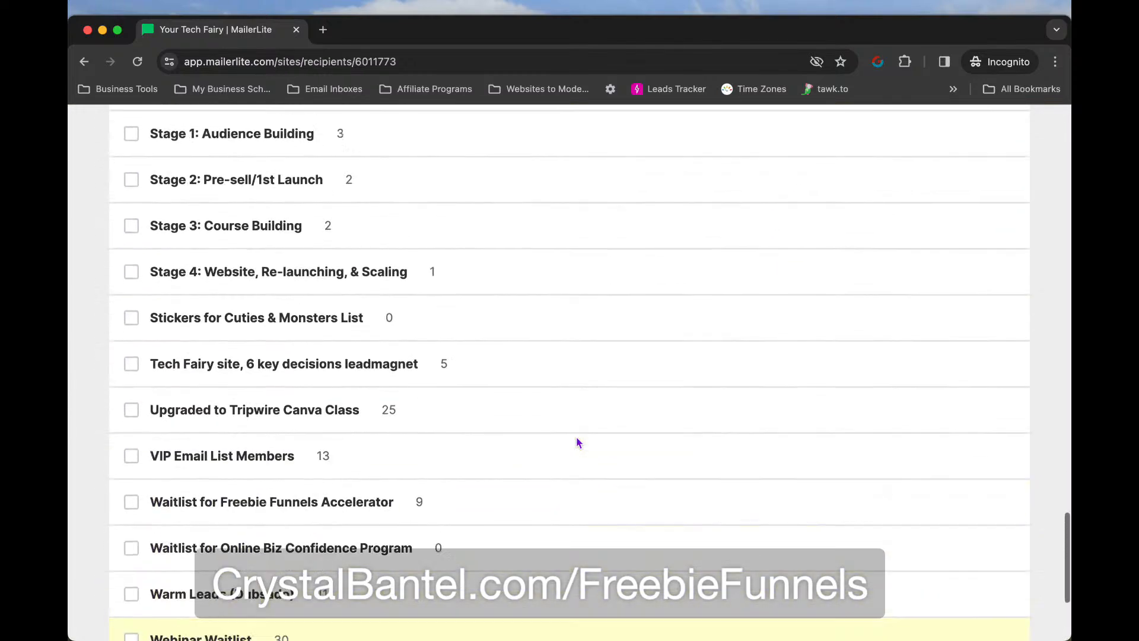
{"action": "left_click", "coordinate": [132, 448]}
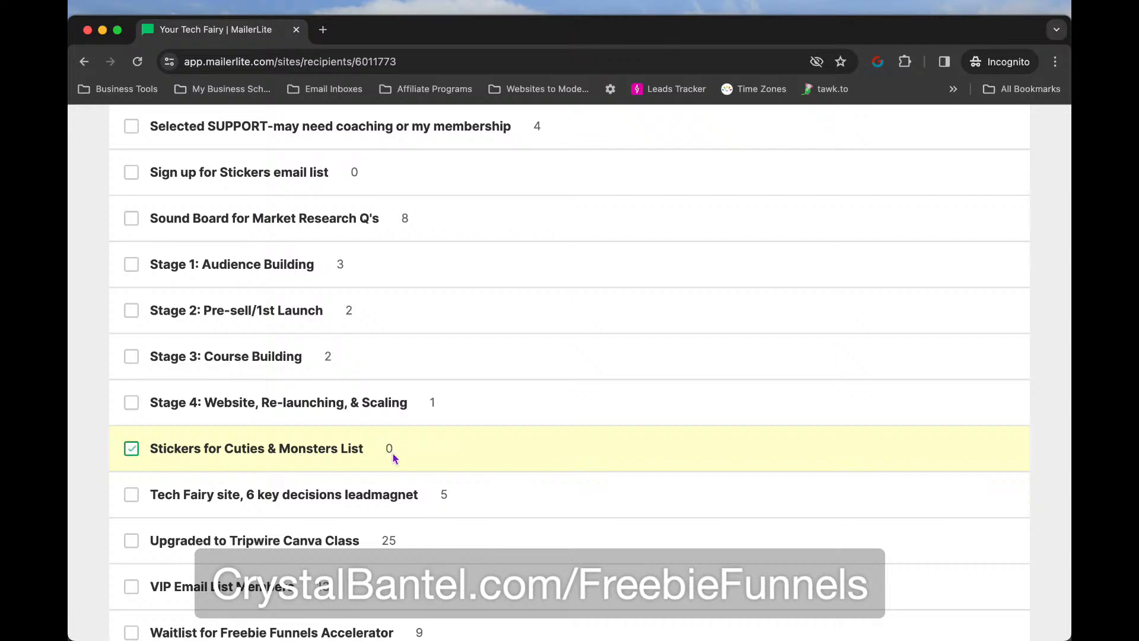
{"action": "scroll", "coordinate": [393, 453], "scroll_direction": "down", "scroll_amount": 5}
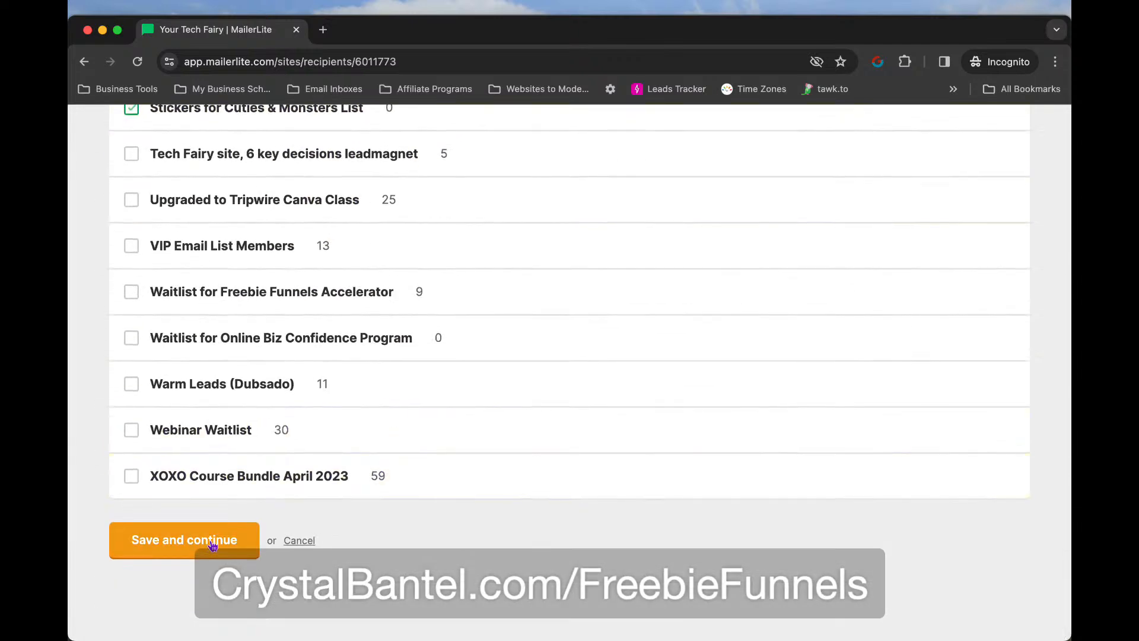
{"action": "left_click", "coordinate": [213, 543]}
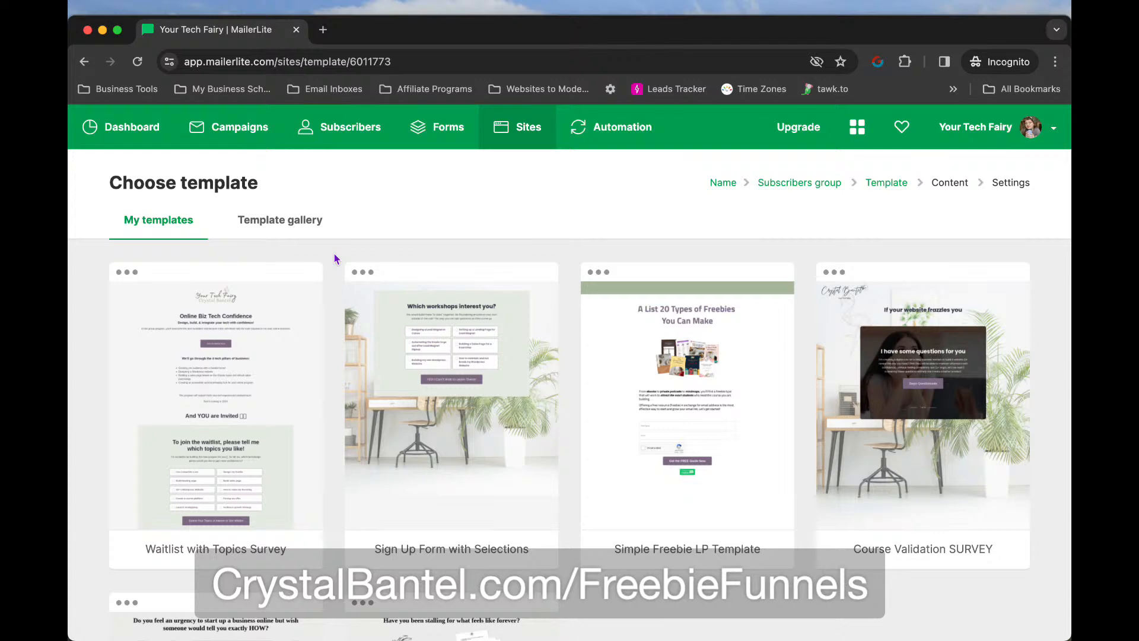
Select the Simple Freebie LP Template from My templates for the landing page
{"action": "scroll", "coordinate": [334, 260], "scroll_direction": "down", "scroll_amount": 6}
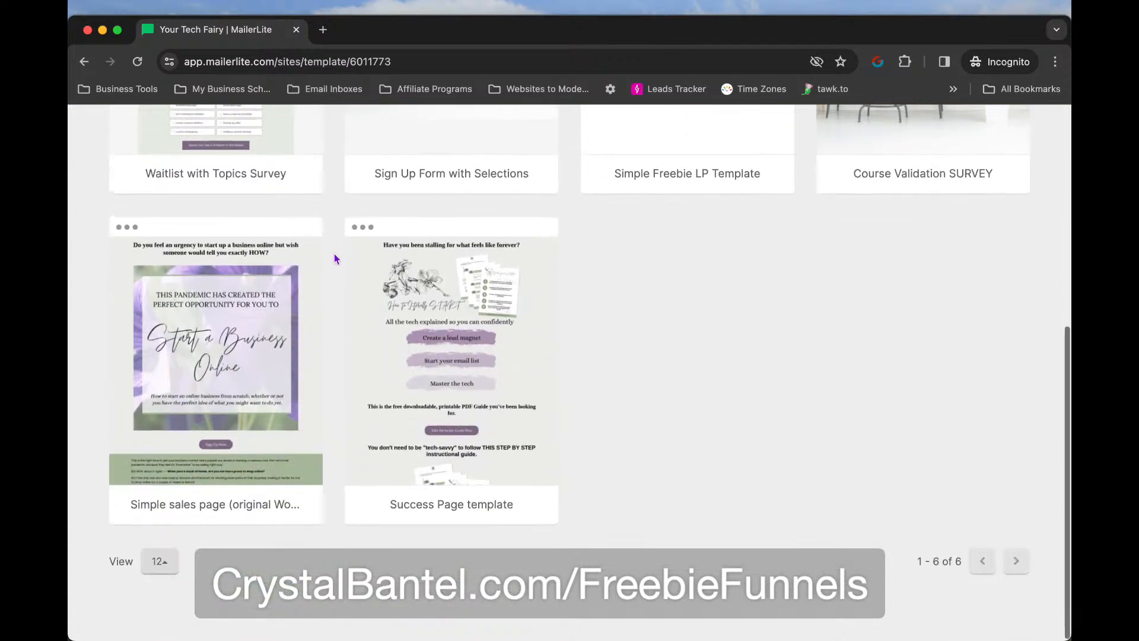
{"action": "scroll", "coordinate": [335, 259], "scroll_direction": "up", "scroll_amount": 6}
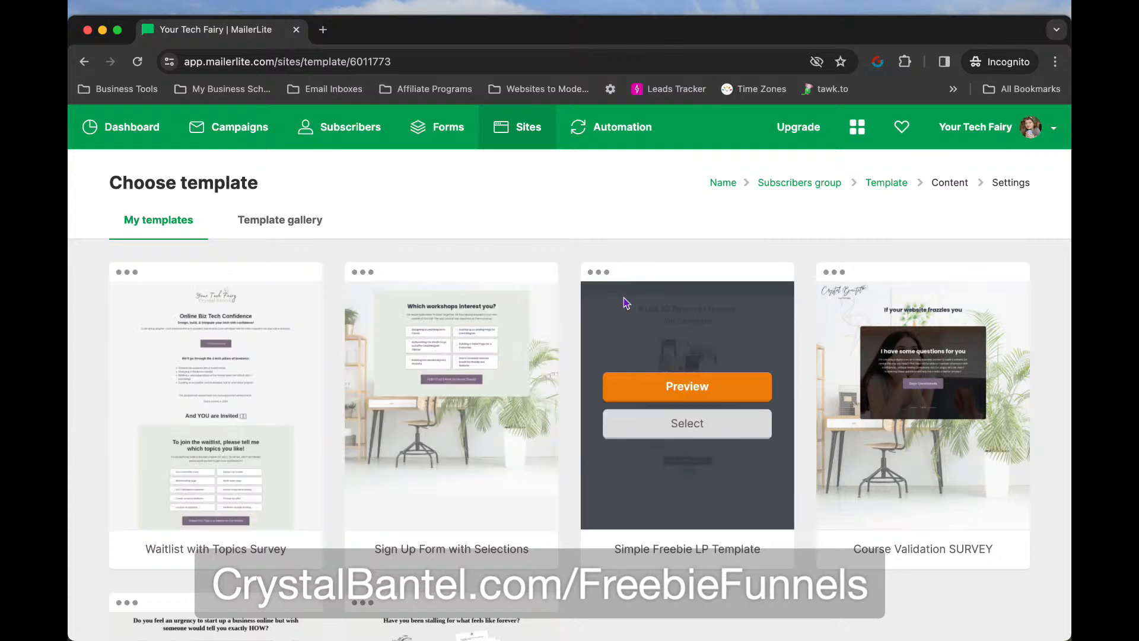
{"action": "mouse_move", "coordinate": [674, 379]}
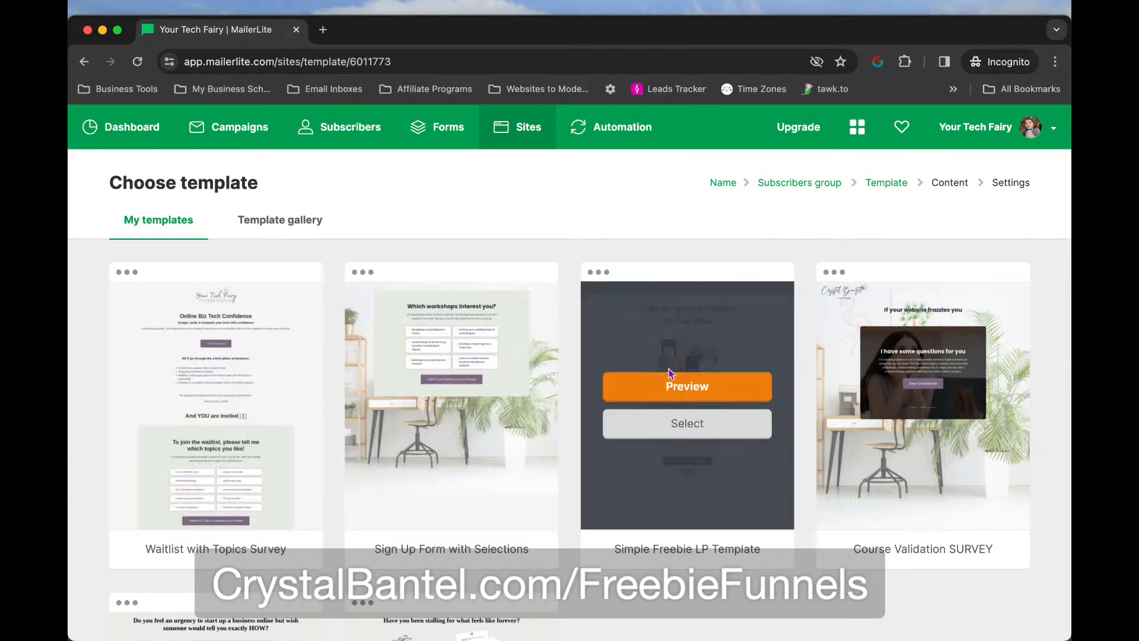
{"action": "left_click", "coordinate": [685, 433]}
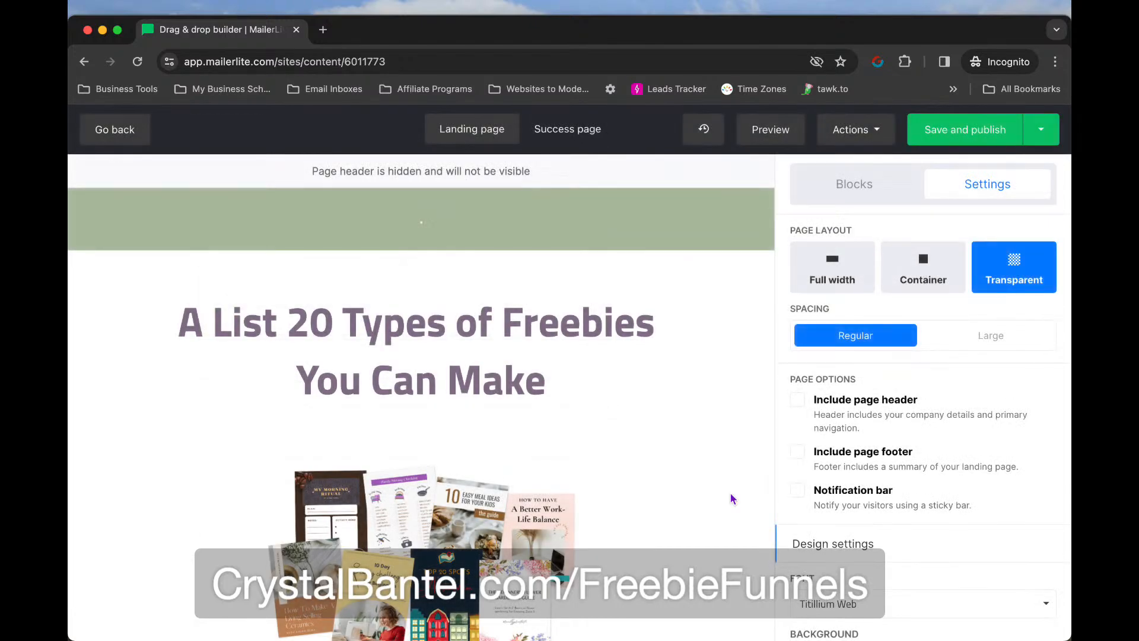
Select the whole 'A List 20 Types of Freebies You Can Make' heading and delete it
{"action": "scroll", "coordinate": [731, 495], "scroll_direction": "down", "scroll_amount": 2}
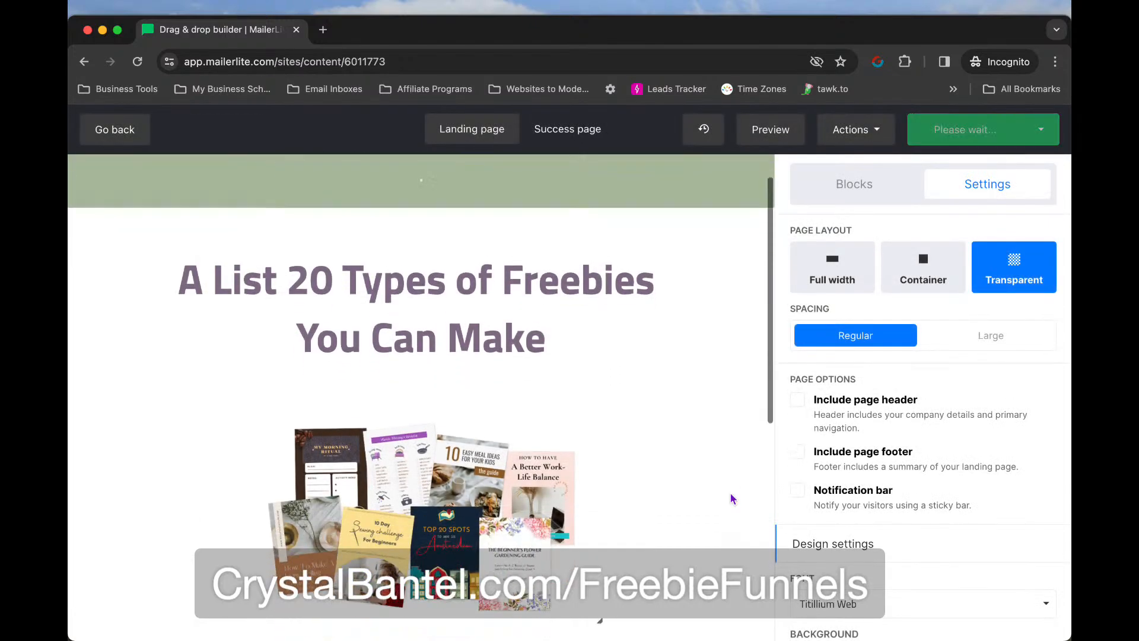
{"action": "scroll", "coordinate": [731, 498], "scroll_direction": "up", "scroll_amount": 2}
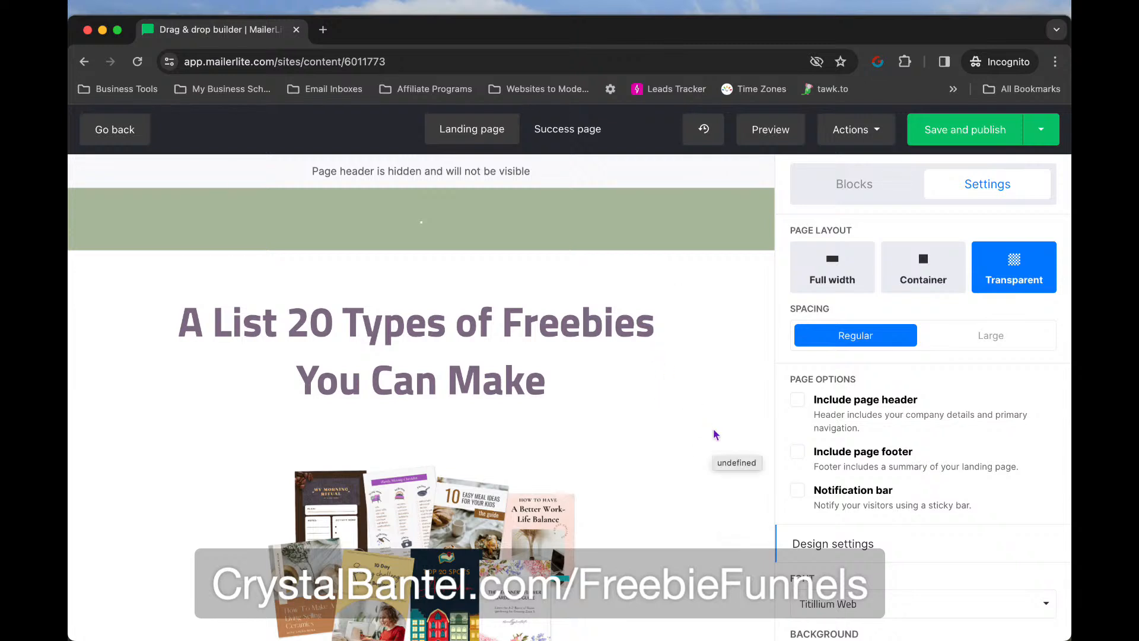
{"action": "left_click", "coordinate": [503, 369]}
{"action": "triple_click", "coordinate": [502, 369]}
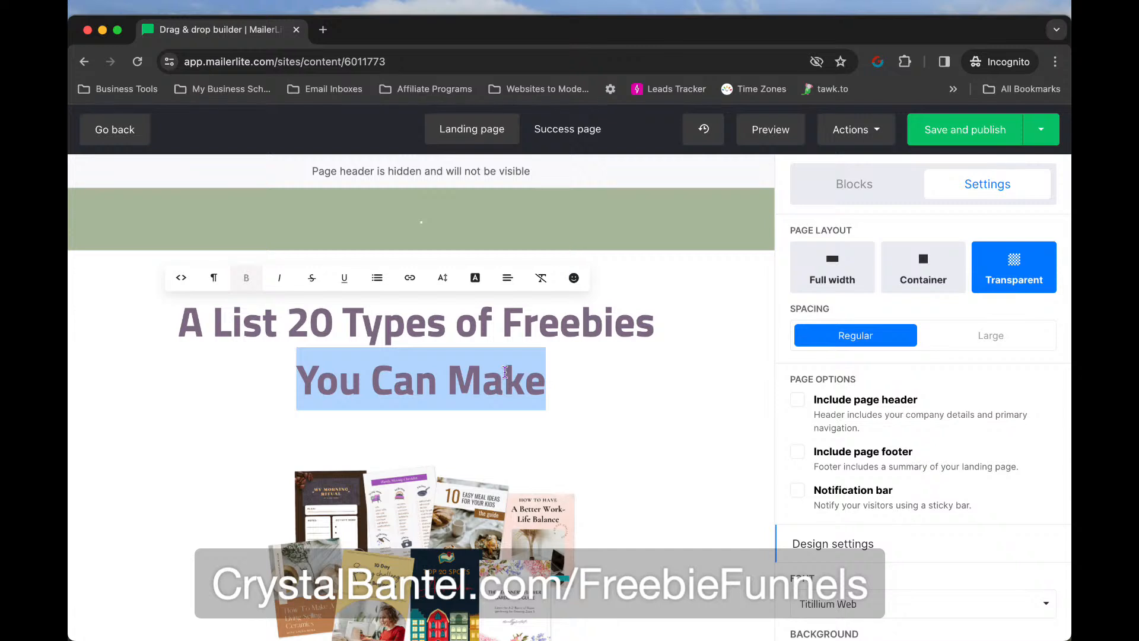
{"action": "key", "text": "shift+Up"}
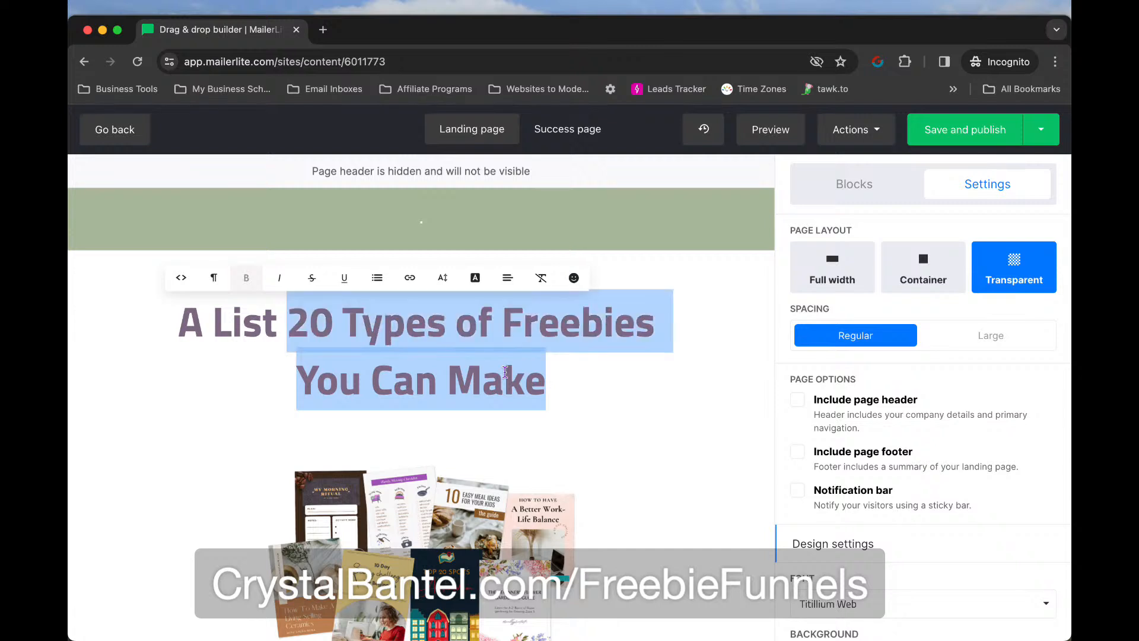
{"action": "key", "text": "shift+Up"}
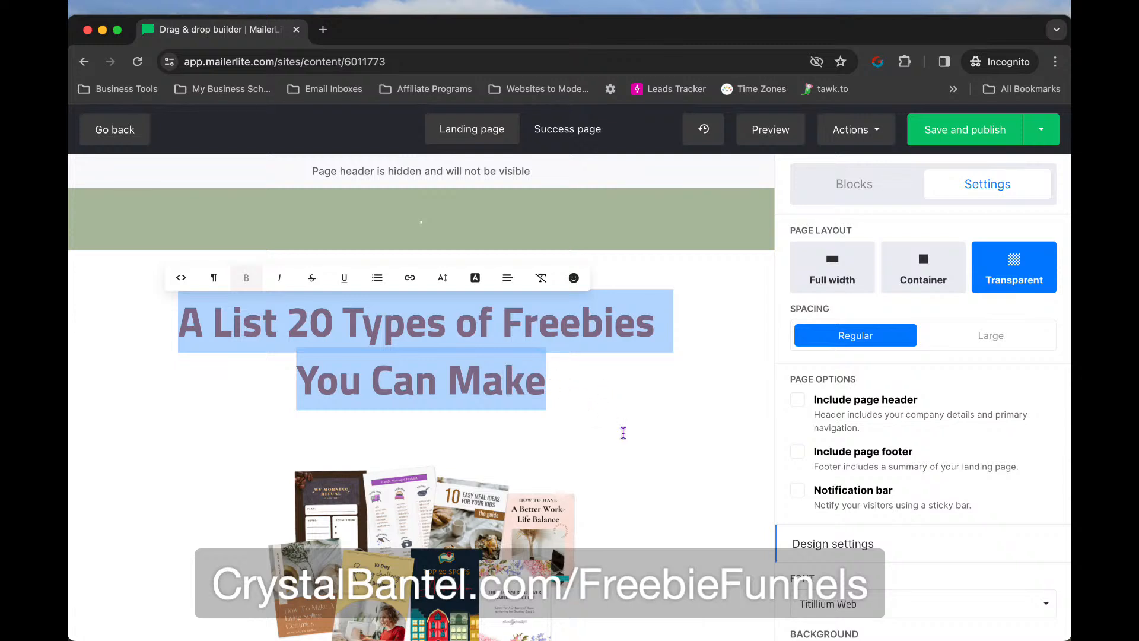
{"action": "key", "text": "BackSpace"}
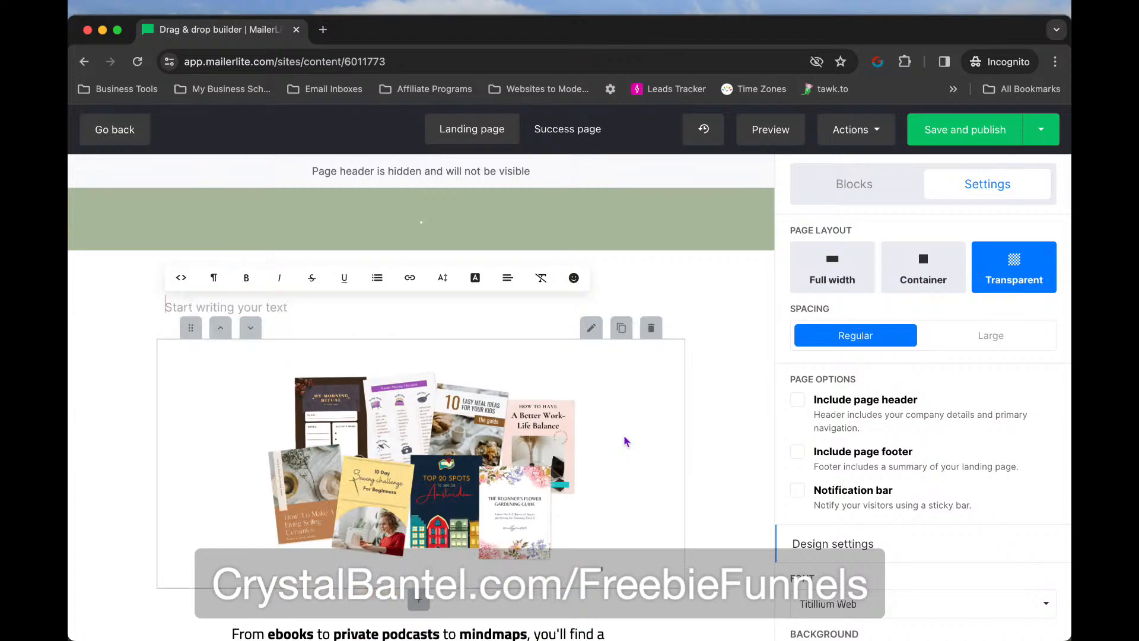
{"action": "scroll", "coordinate": [629, 462], "scroll_direction": "down", "scroll_amount": 3}
{"action": "scroll", "coordinate": [628, 458], "scroll_direction": "up", "scroll_amount": 3}
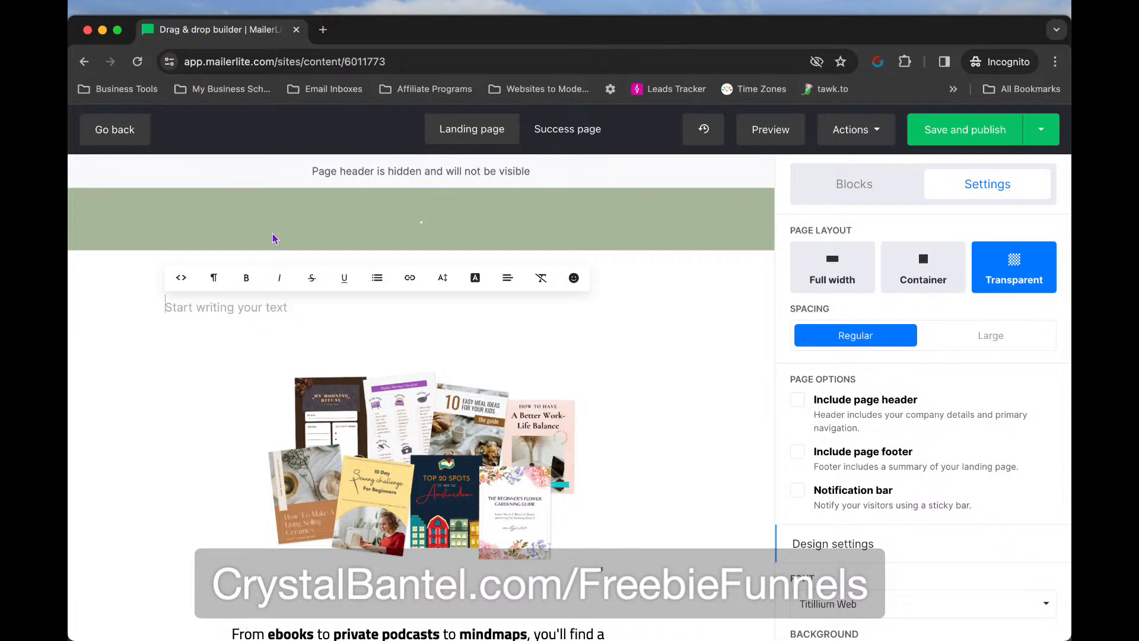
Move the builder window aside and select the tagline sentence on the WordPress homepage
{"action": "left_click_drag", "start_coordinate": [359, 44], "coordinate": [358, 78]}
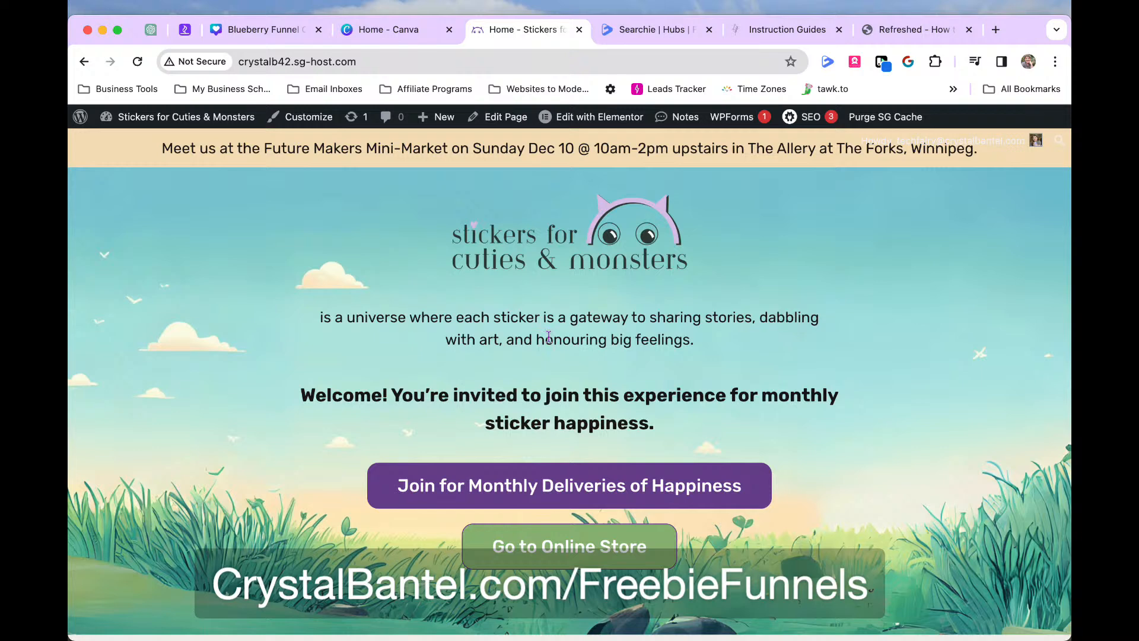
{"action": "left_click_drag", "start_coordinate": [337, 318], "coordinate": [696, 344]}
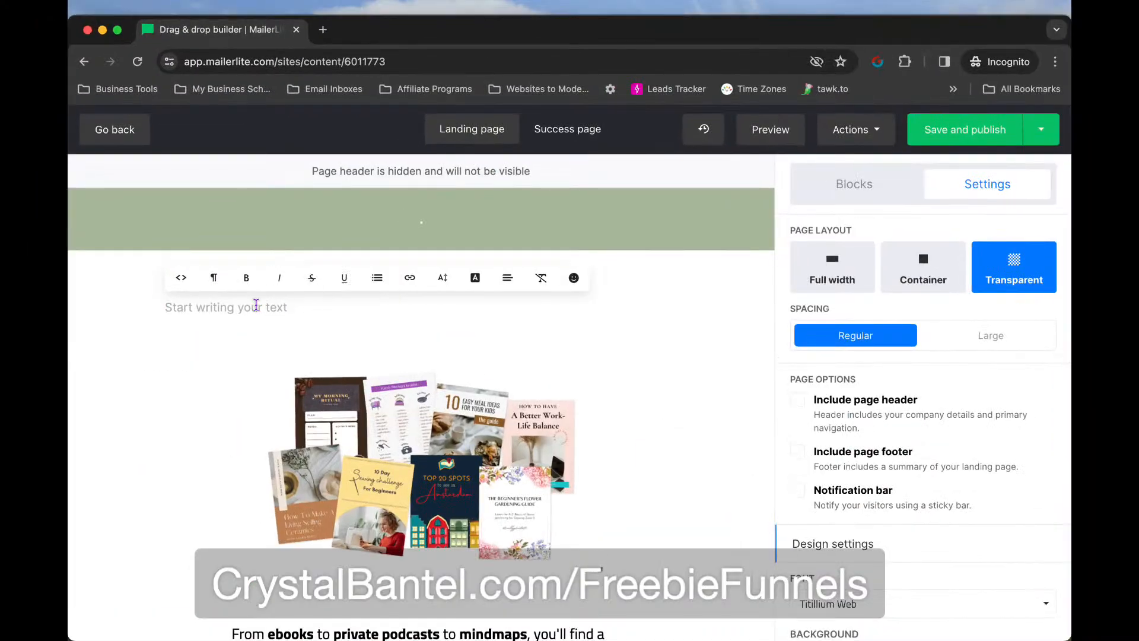
Paste the copied tagline into the empty text block and prefix it with 'Join'
{"action": "key", "text": "super+v"}
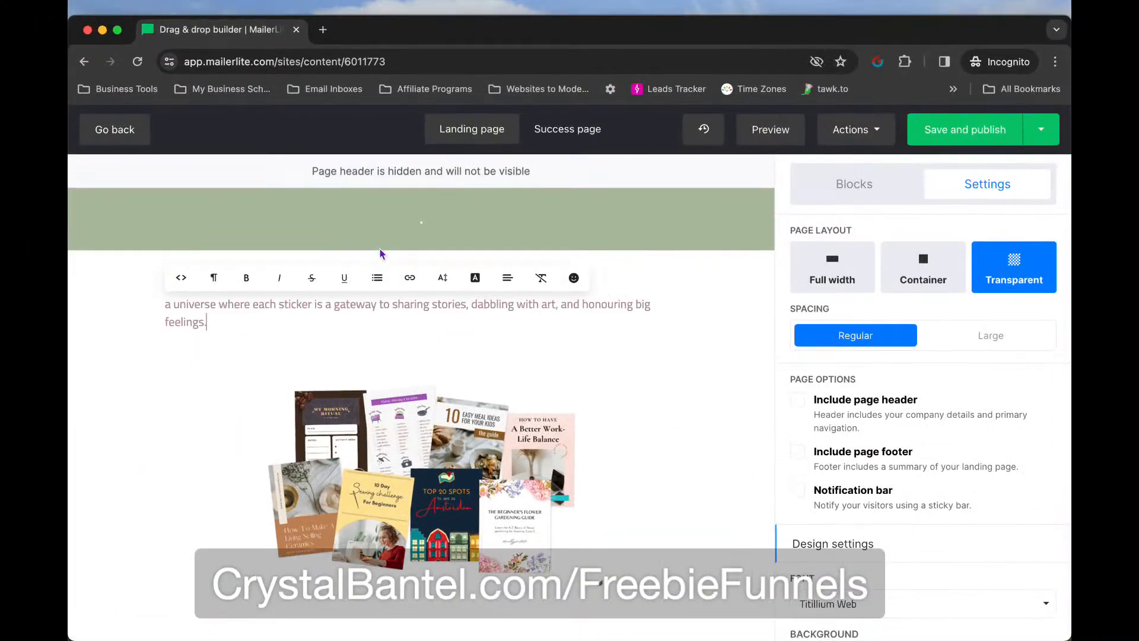
{"action": "left_click", "coordinate": [166, 308]}
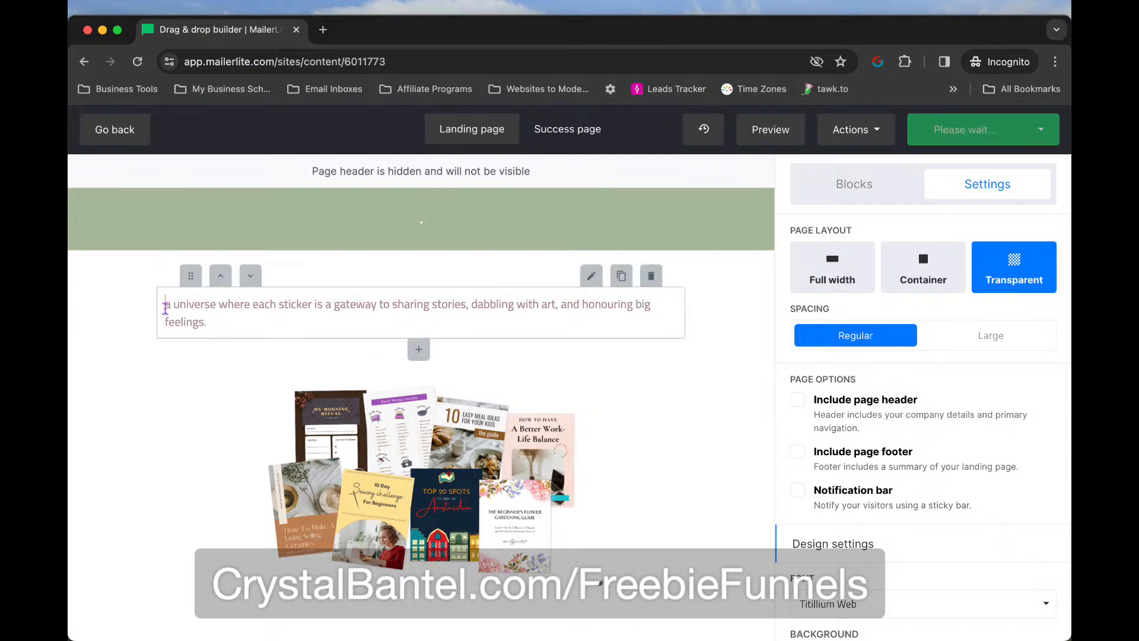
{"action": "type", "text": "Join"}
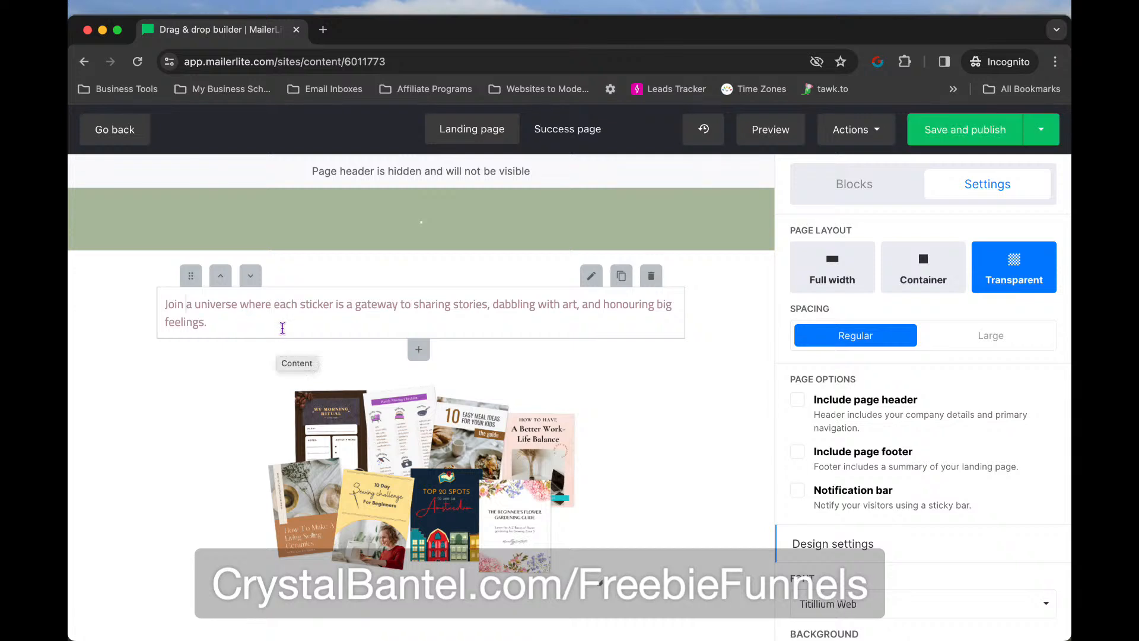
Make the tagline bold, enlarge it beyond 28px, and centre it on the page
{"action": "triple_click", "coordinate": [255, 304]}
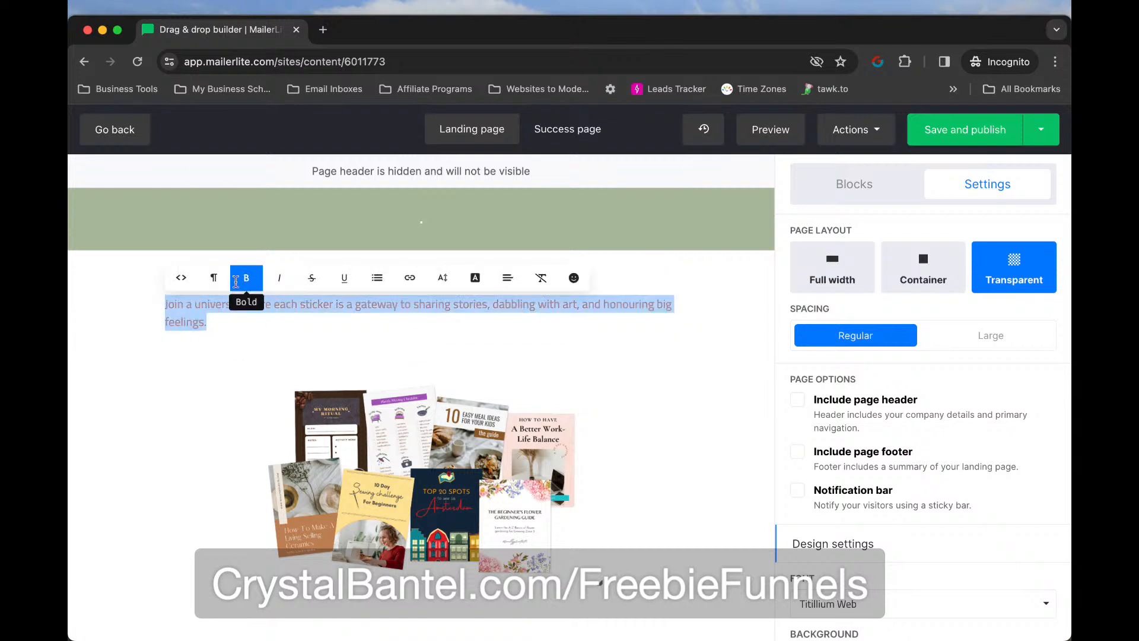
{"action": "left_click", "coordinate": [249, 287]}
{"action": "left_click", "coordinate": [443, 277]}
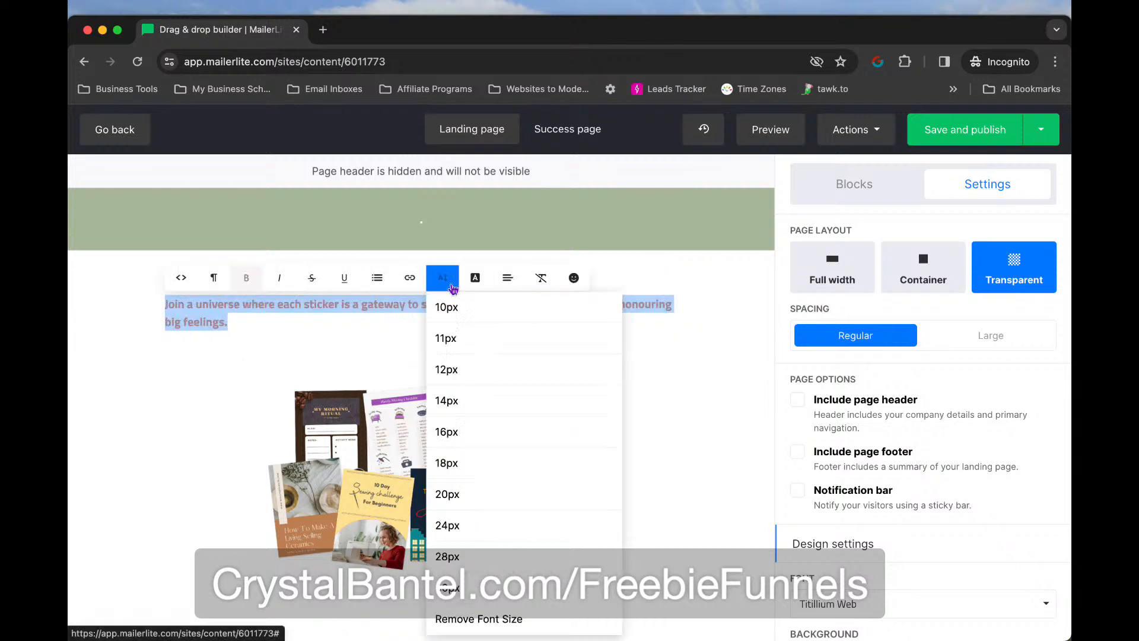
{"action": "left_click", "coordinate": [466, 524]}
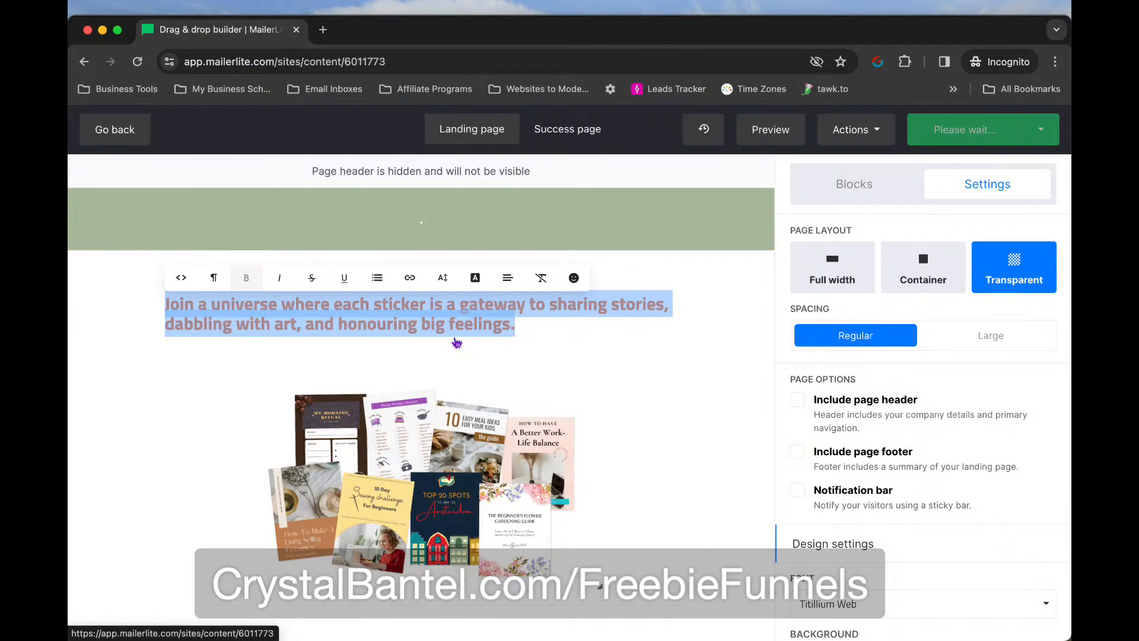
{"action": "left_click", "coordinate": [442, 277]}
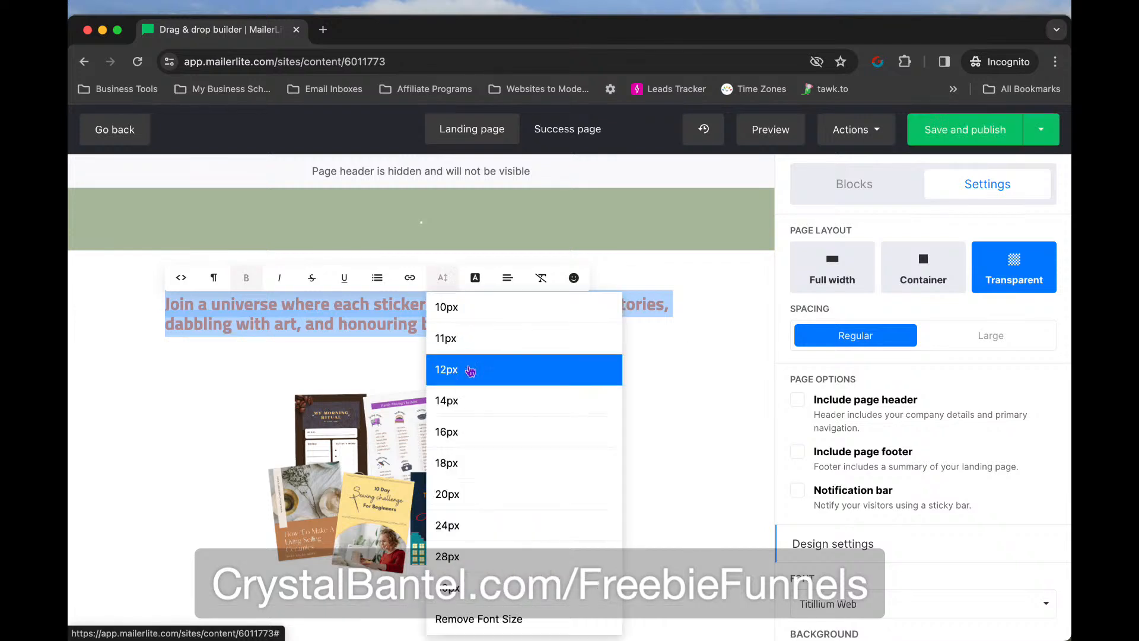
{"action": "left_click", "coordinate": [469, 556]}
{"action": "left_click", "coordinate": [443, 278]}
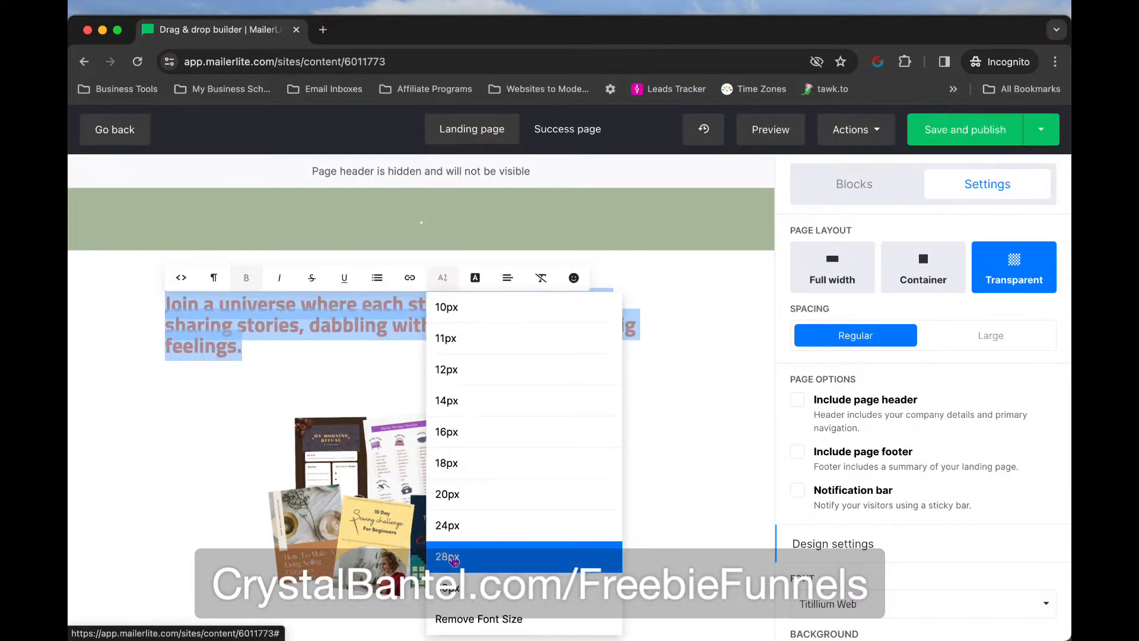
{"action": "left_click", "coordinate": [449, 589]}
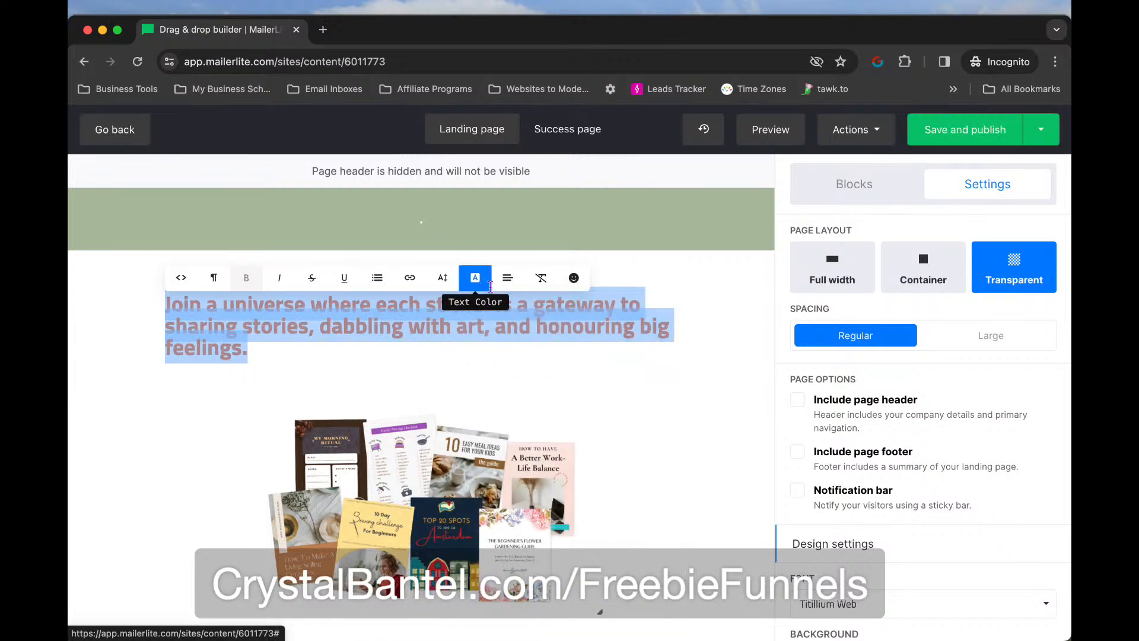
{"action": "left_click", "coordinate": [508, 277]}
{"action": "left_click", "coordinate": [541, 346]}
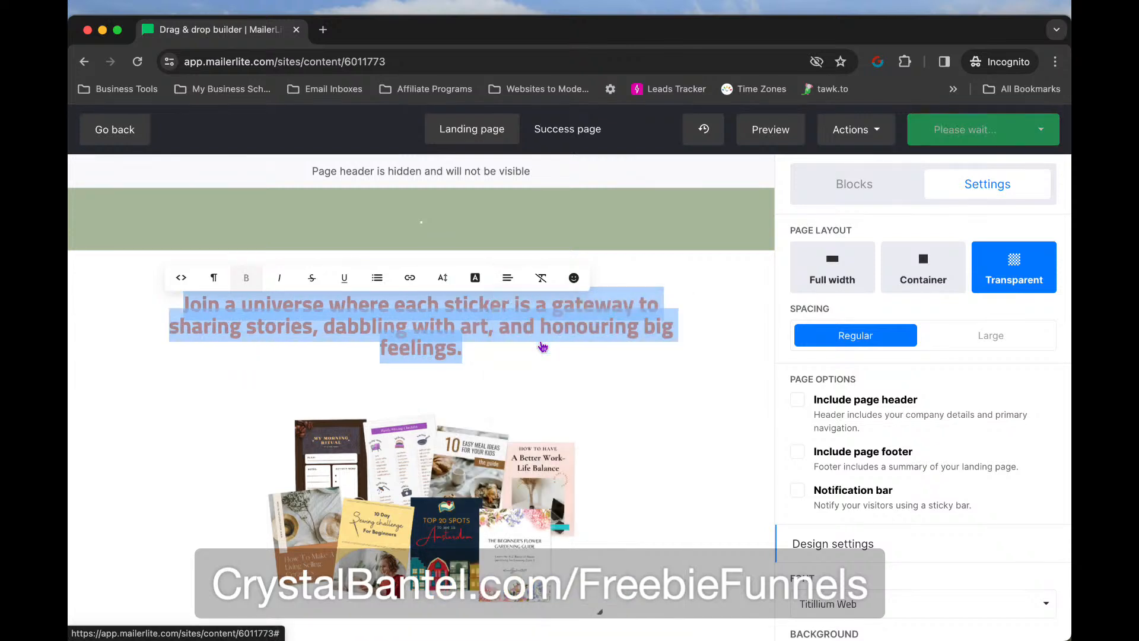
{"action": "left_click", "coordinate": [677, 394]}
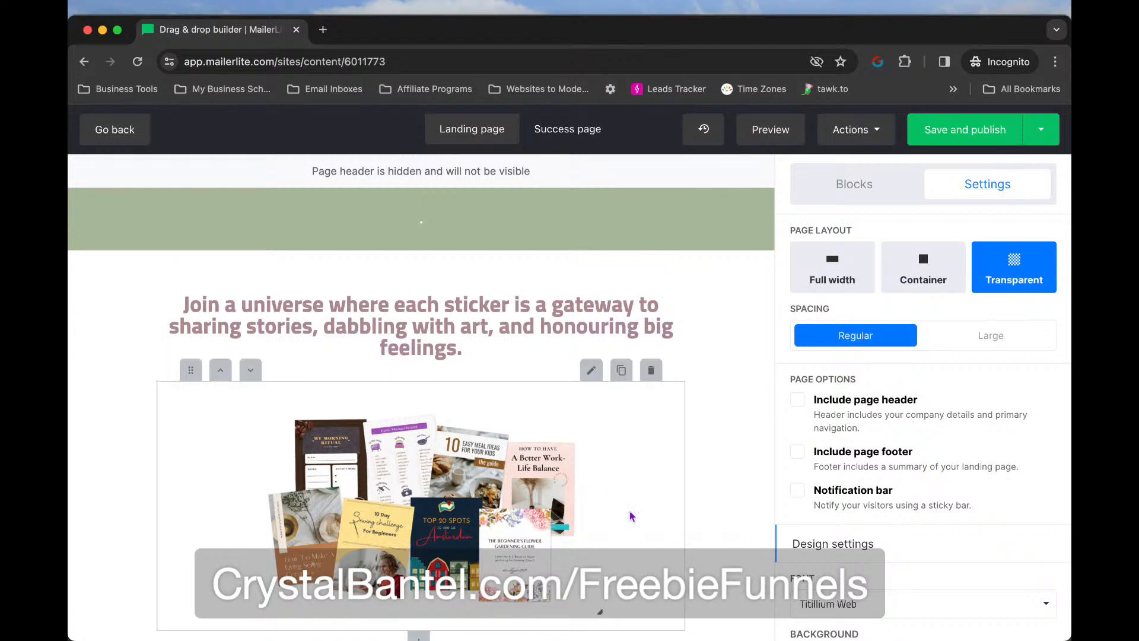
Scroll down to review the page, then minimize the builder window
{"action": "scroll", "coordinate": [736, 474], "scroll_direction": "down", "scroll_amount": 3}
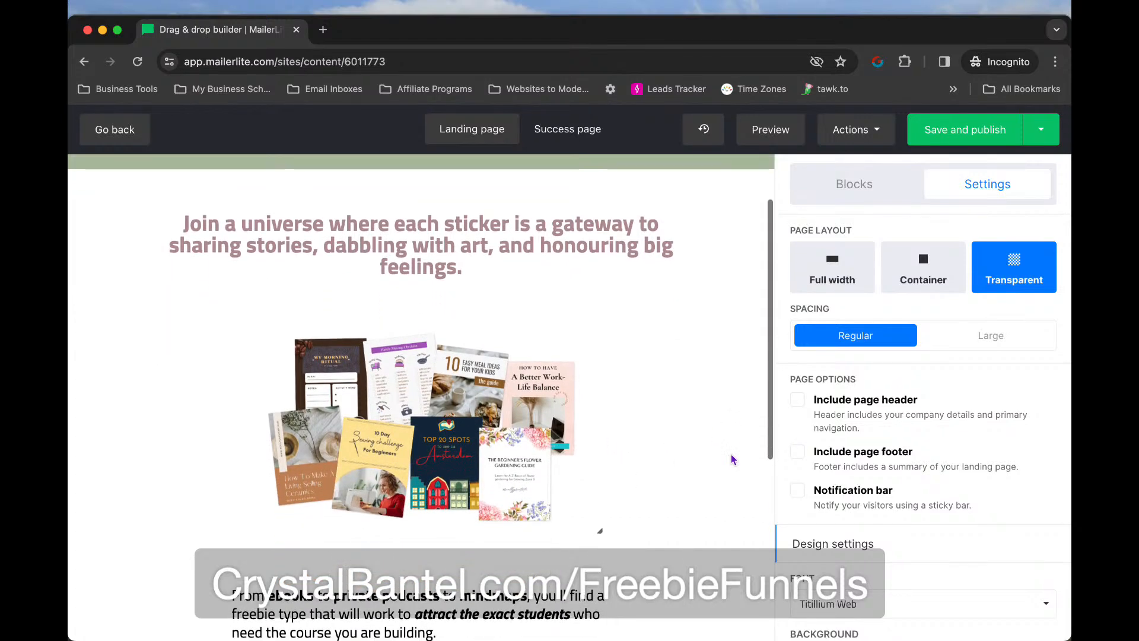
{"action": "scroll", "coordinate": [733, 460], "scroll_direction": "down", "scroll_amount": 1}
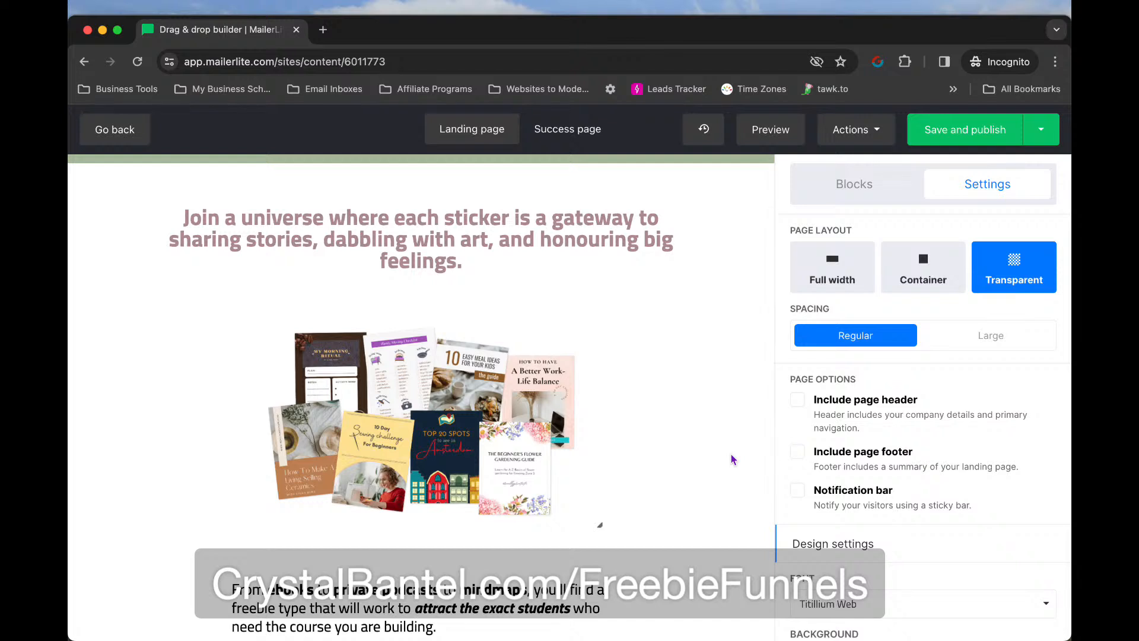
{"action": "scroll", "coordinate": [733, 460], "scroll_direction": "down", "scroll_amount": 2}
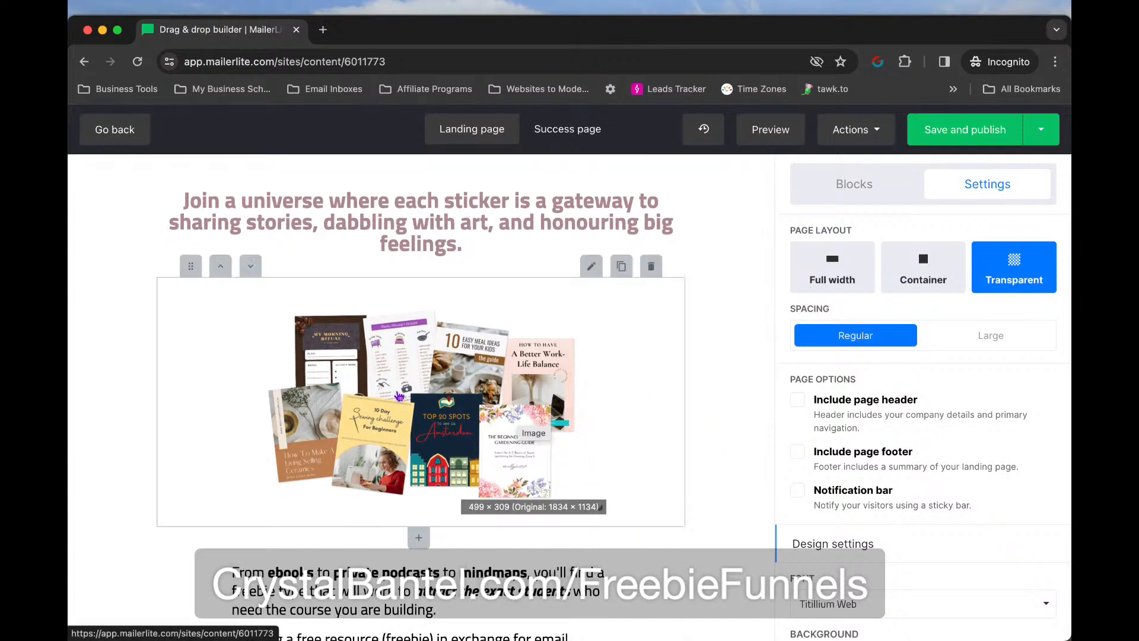
{"action": "left_click", "coordinate": [102, 31]}
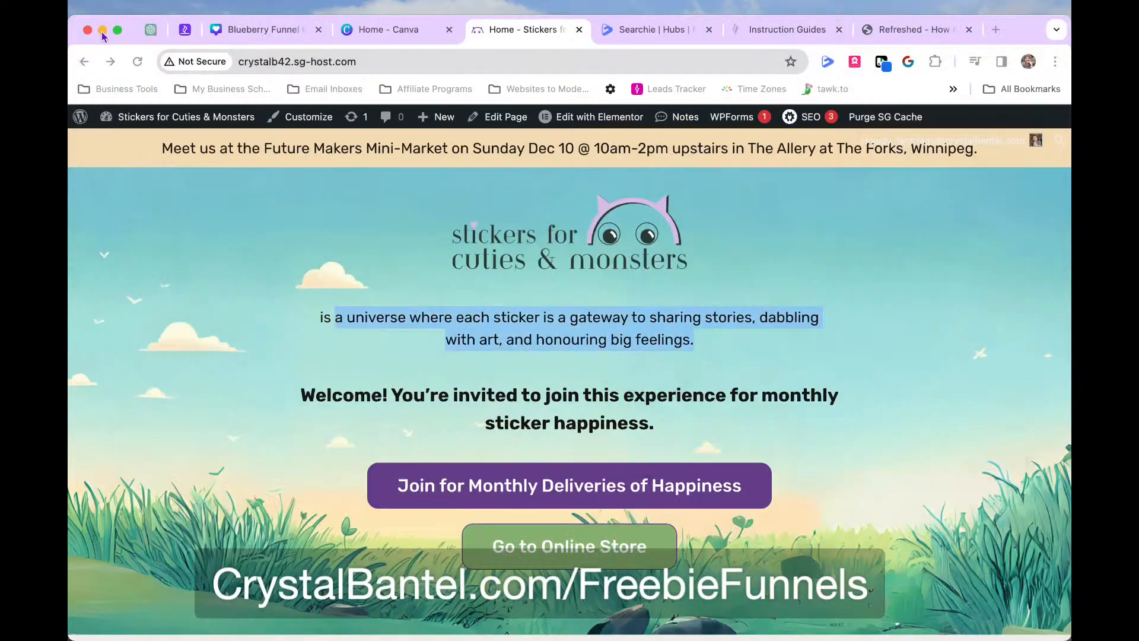
{"action": "left_click", "coordinate": [381, 35]}
{"action": "left_click", "coordinate": [665, 249]}
{"action": "type", "text": "stickers"}
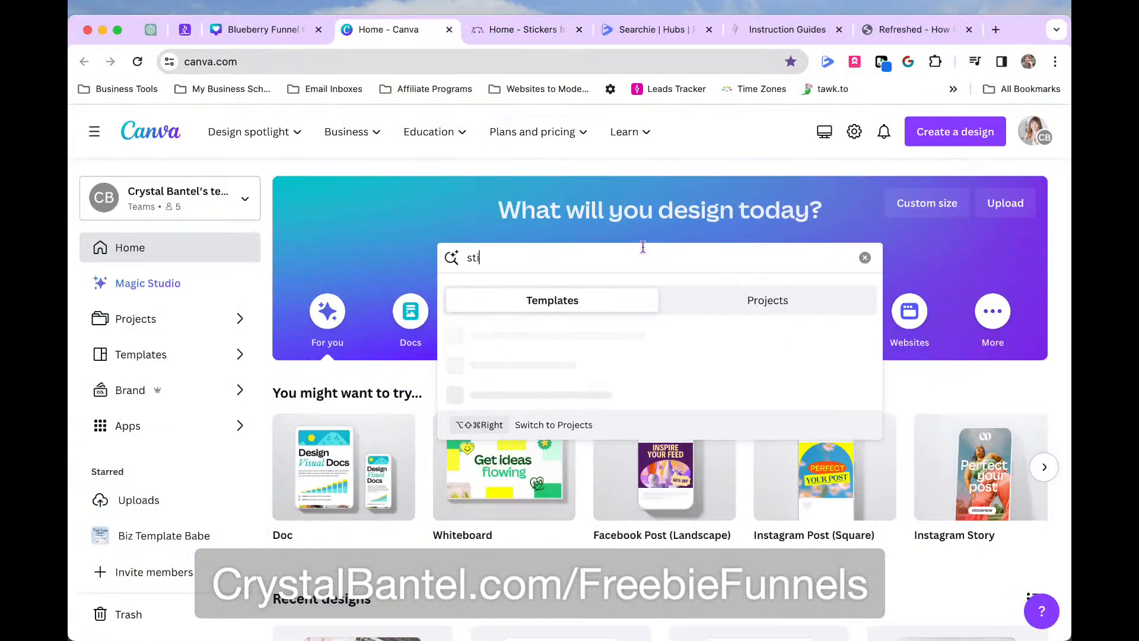
{"action": "left_click", "coordinate": [751, 301]}
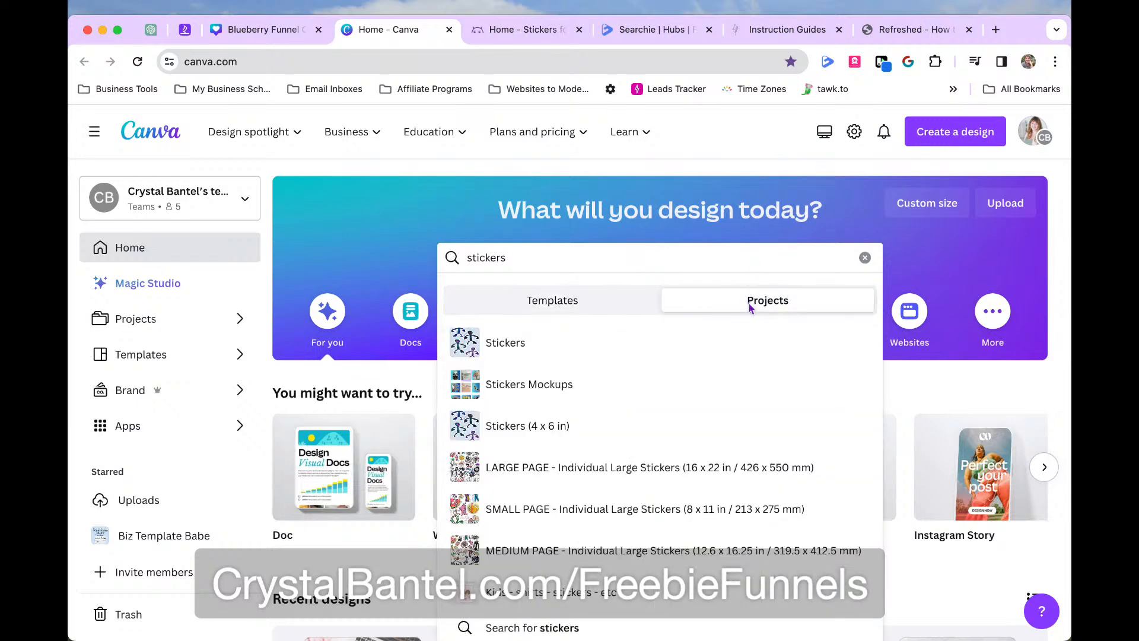
{"action": "left_click", "coordinate": [560, 385]}
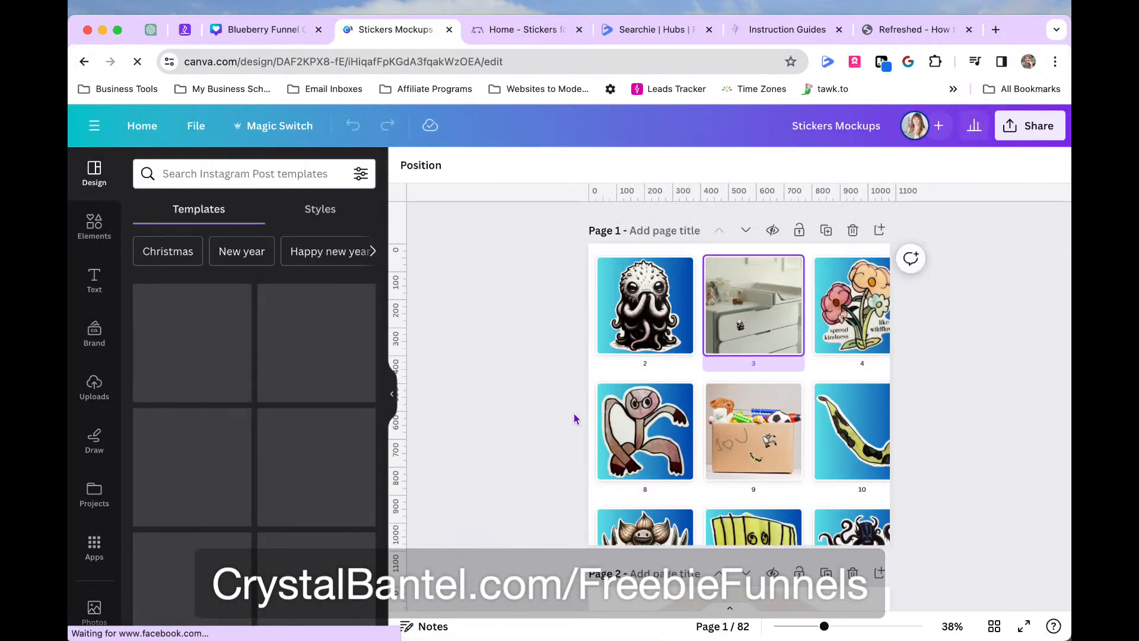
{"action": "left_click", "coordinate": [395, 391]}
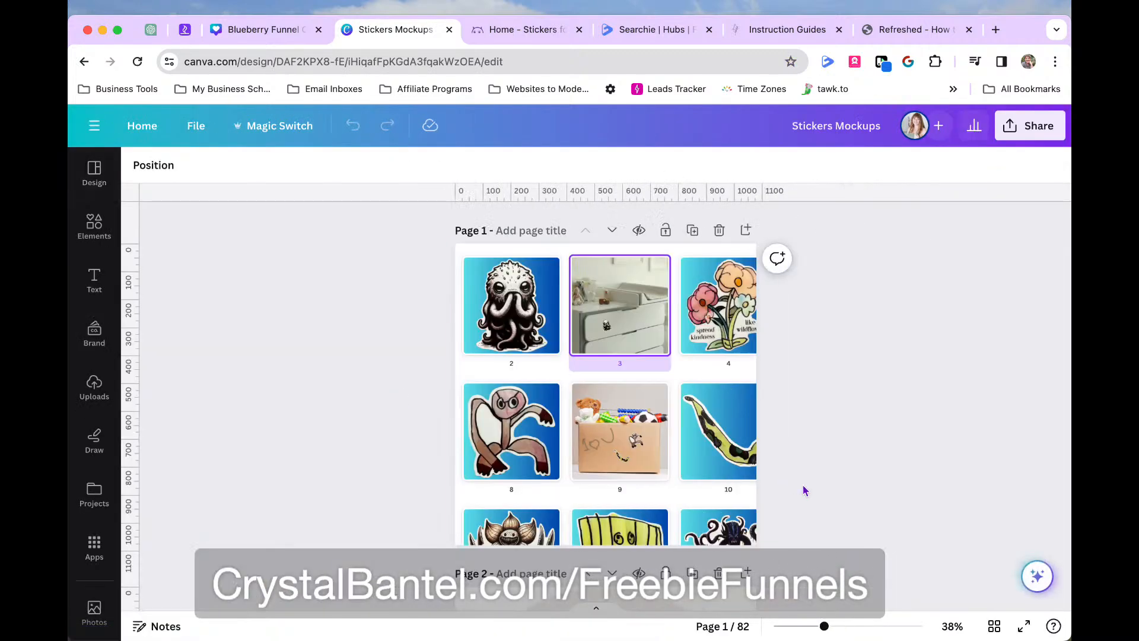
{"action": "scroll", "coordinate": [803, 487], "scroll_direction": "down", "scroll_amount": 15}
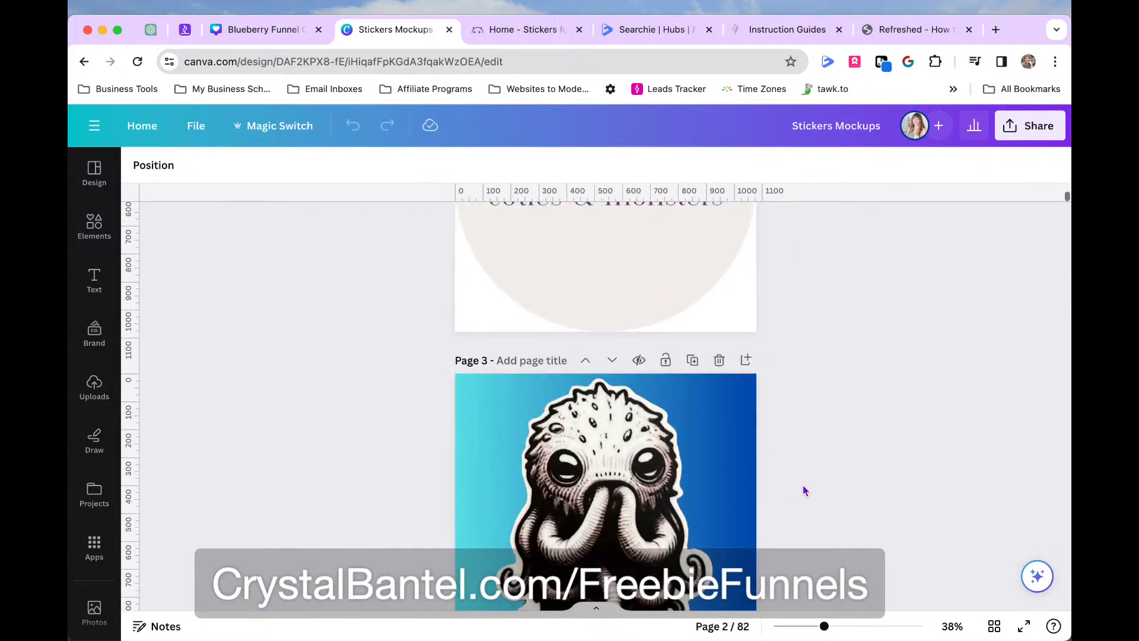
{"action": "scroll", "coordinate": [804, 488], "scroll_direction": "down", "scroll_amount": 12}
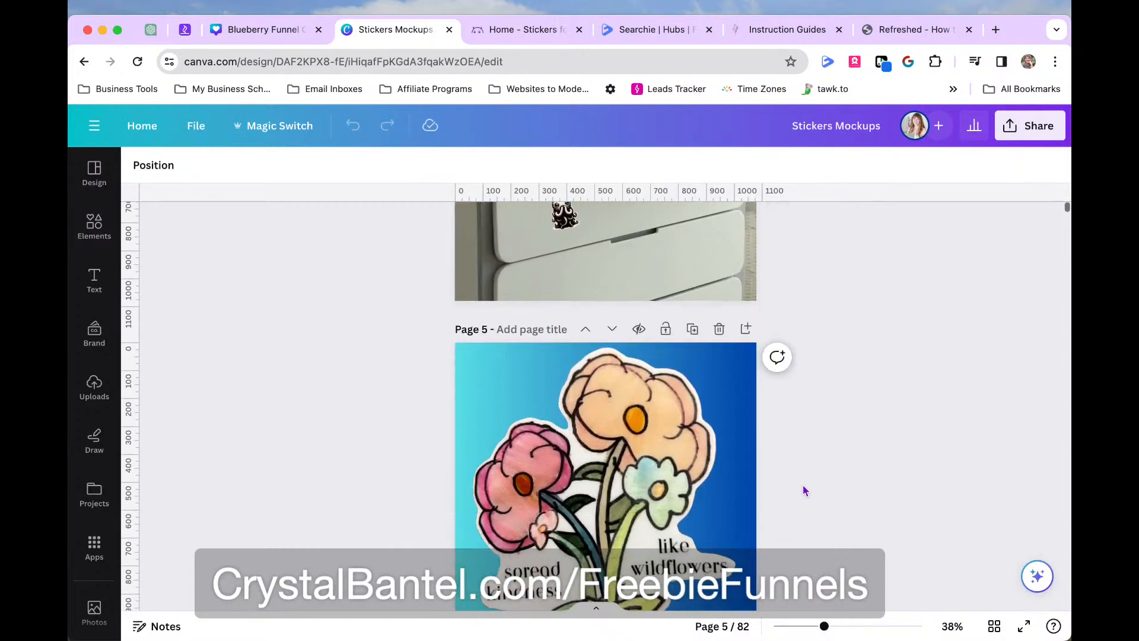
{"action": "scroll", "coordinate": [803, 486], "scroll_direction": "down", "scroll_amount": 15}
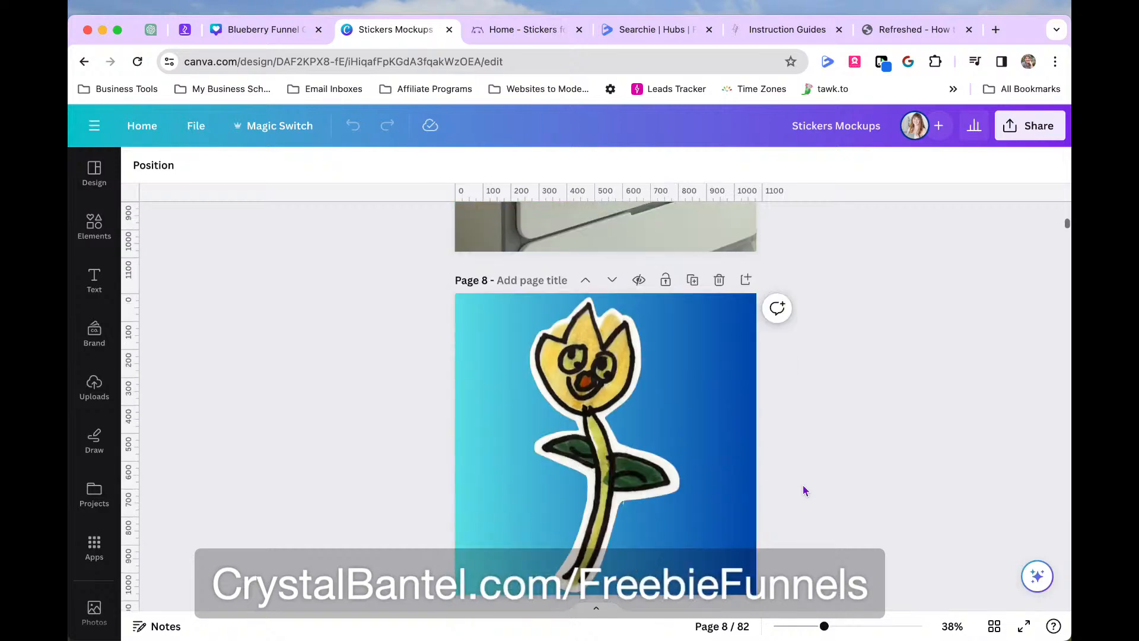
{"action": "left_click", "coordinate": [994, 626]}
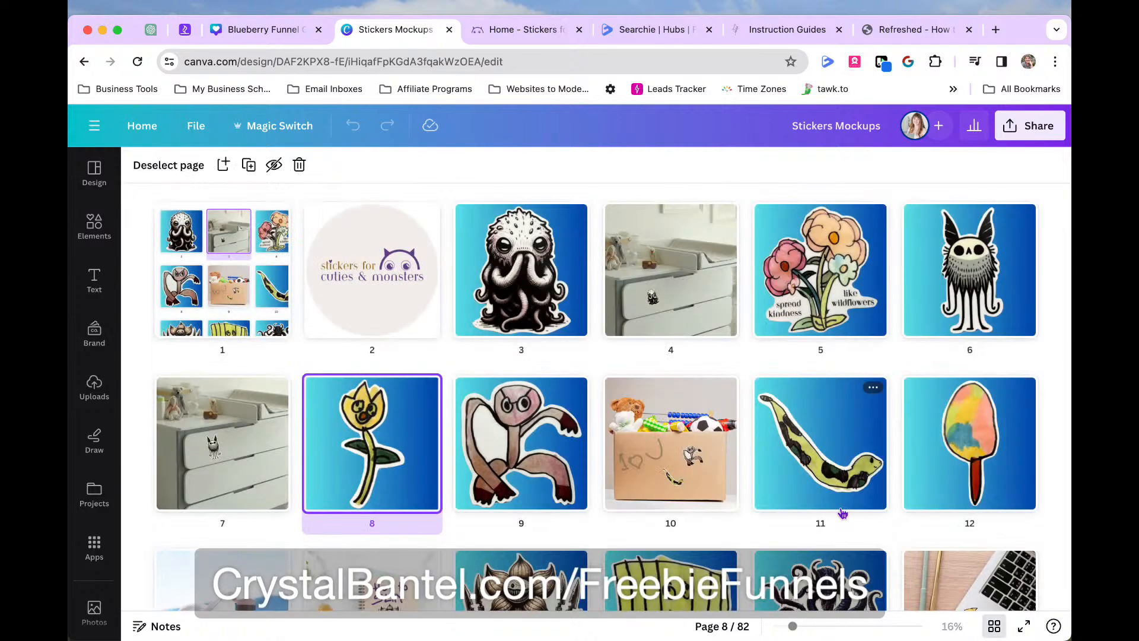
{"action": "scroll", "coordinate": [890, 534], "scroll_direction": "down", "scroll_amount": 4}
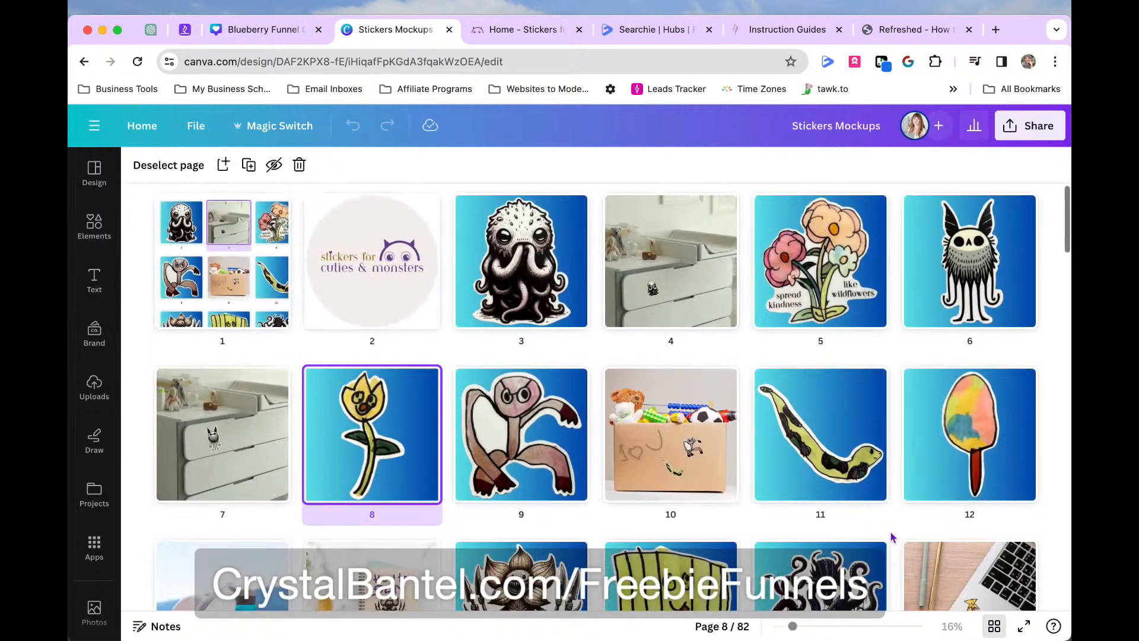
{"action": "scroll", "coordinate": [891, 538], "scroll_direction": "down", "scroll_amount": 4}
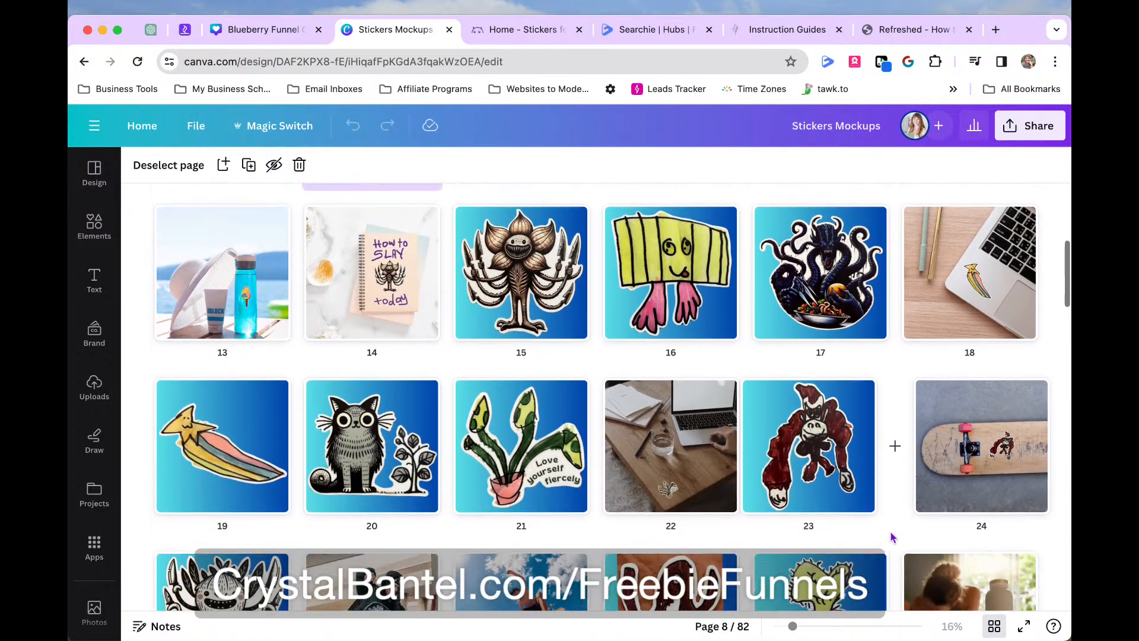
{"action": "scroll", "coordinate": [891, 538], "scroll_direction": "down", "scroll_amount": 4}
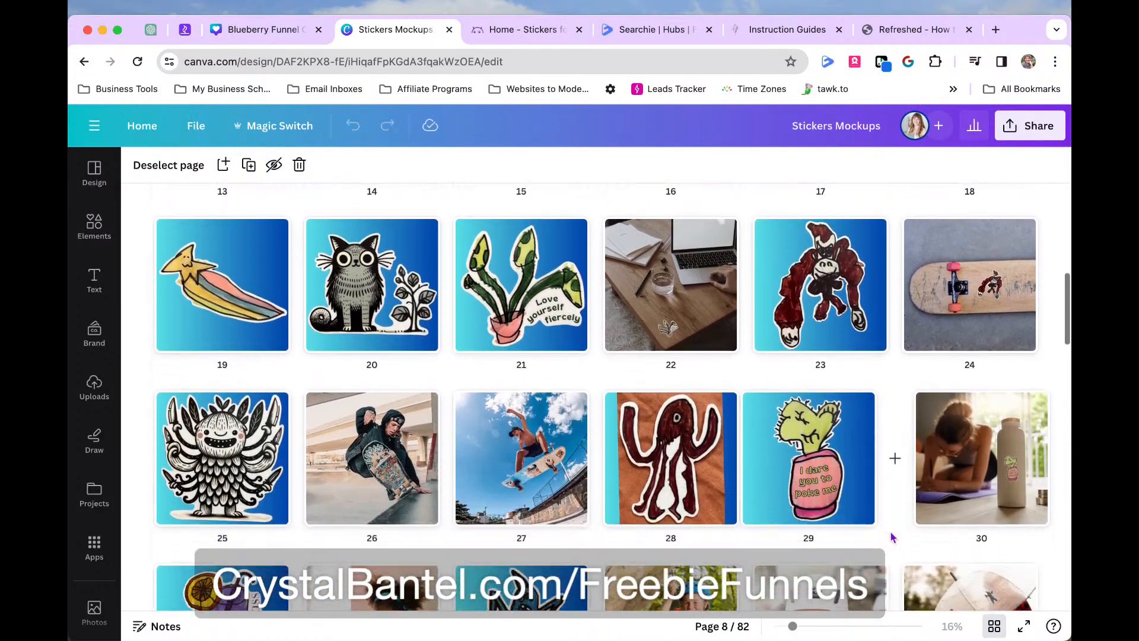
{"action": "scroll", "coordinate": [893, 537], "scroll_direction": "down", "scroll_amount": 4}
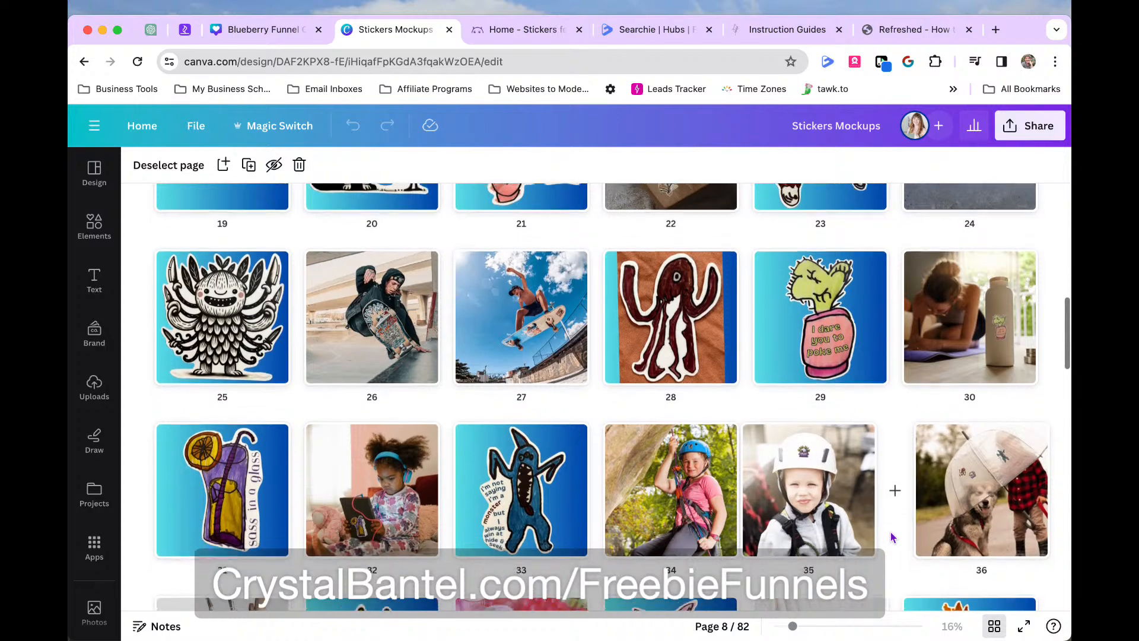
{"action": "scroll", "coordinate": [891, 537], "scroll_direction": "down", "scroll_amount": 1}
{"action": "scroll", "coordinate": [891, 537], "scroll_direction": "up", "scroll_amount": 2}
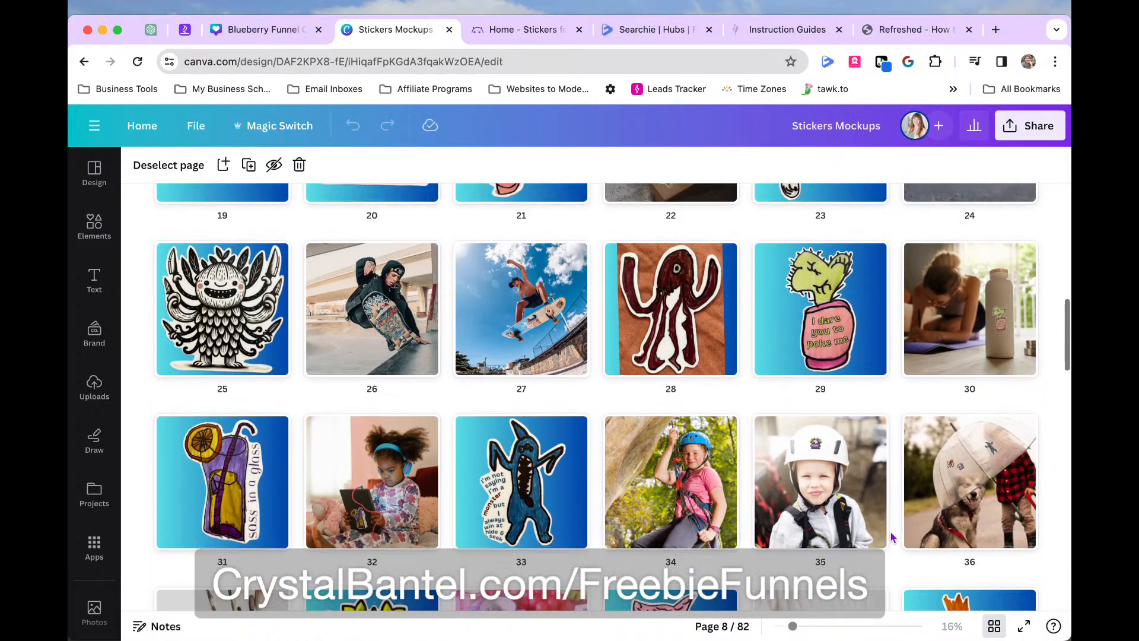
{"action": "scroll", "coordinate": [891, 538], "scroll_direction": "down", "scroll_amount": 1}
{"action": "scroll", "coordinate": [891, 538], "scroll_direction": "down", "scroll_amount": 5}
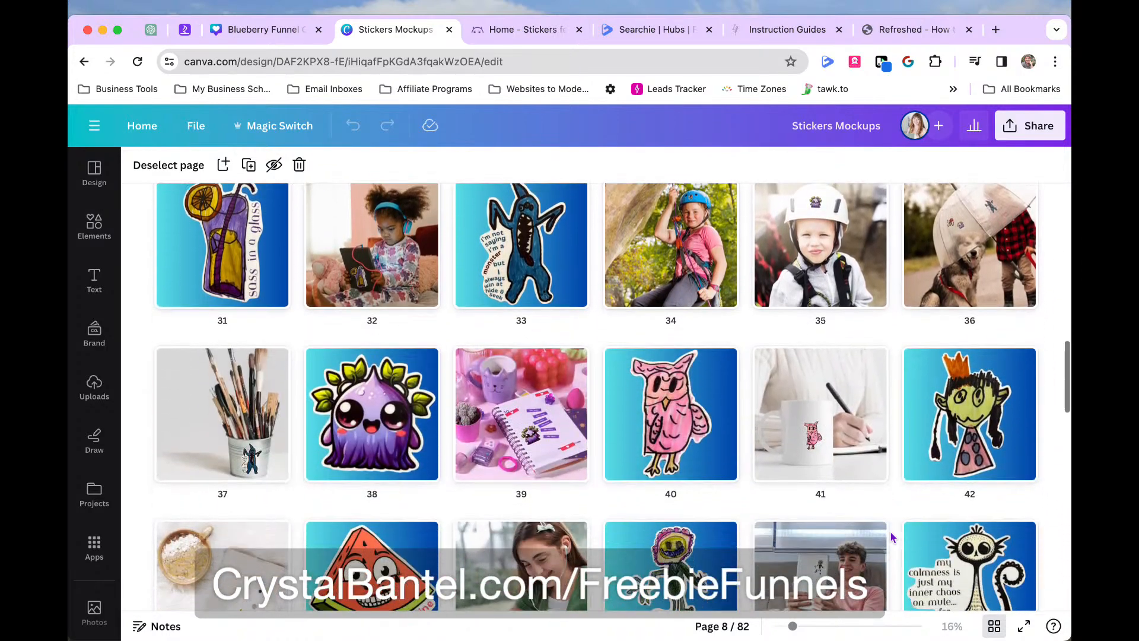
{"action": "scroll", "coordinate": [891, 538], "scroll_direction": "down", "scroll_amount": 3}
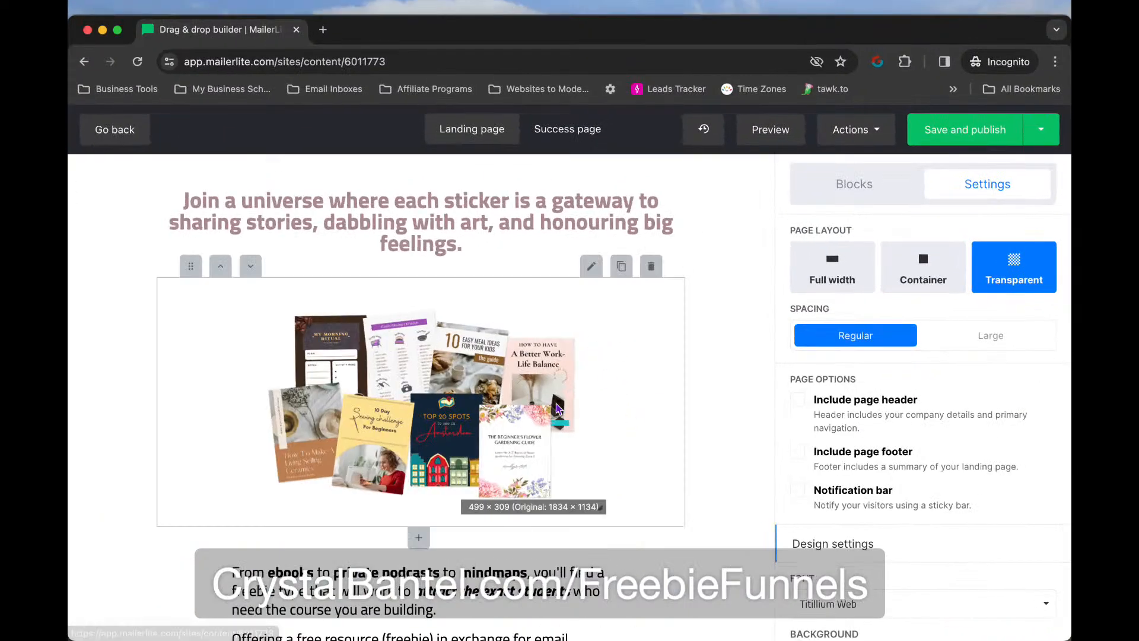
Remove the banner block's image and delete the 'From ebooks…' paragraph text beneath it
{"action": "left_click", "coordinate": [558, 409]}
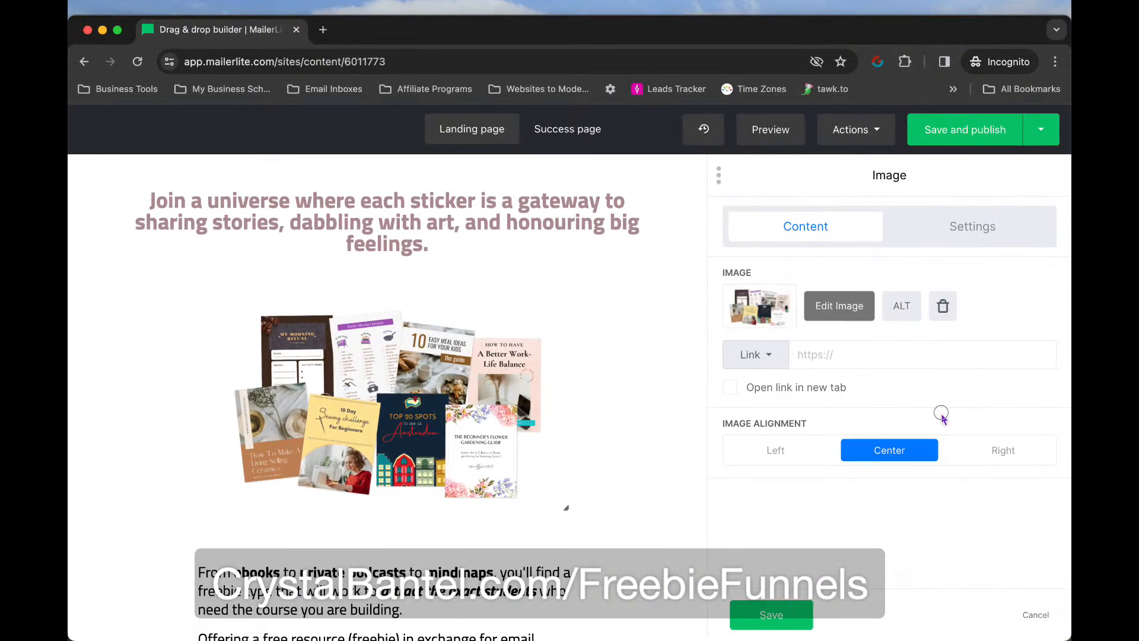
{"action": "left_click", "coordinate": [943, 306]}
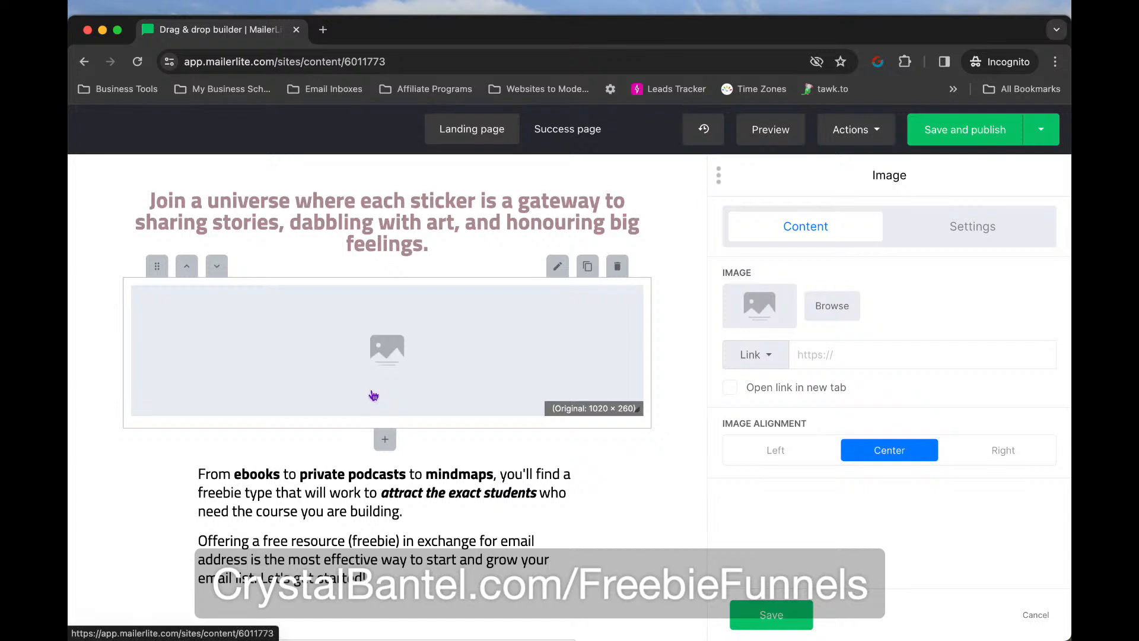
{"action": "left_click", "coordinate": [434, 506]}
{"action": "triple_click", "coordinate": [435, 505]}
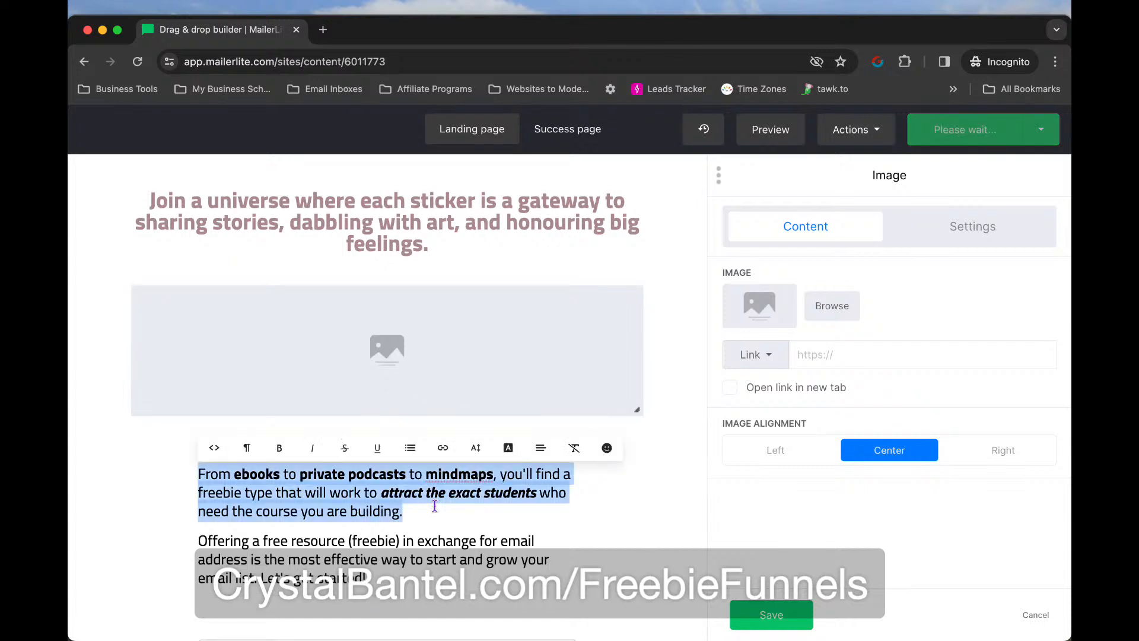
{"action": "key", "text": "BackSpace"}
{"action": "key", "text": "shift+Down"}
{"action": "key", "text": "shift+Down"}
{"action": "key", "text": "BackSpace"}
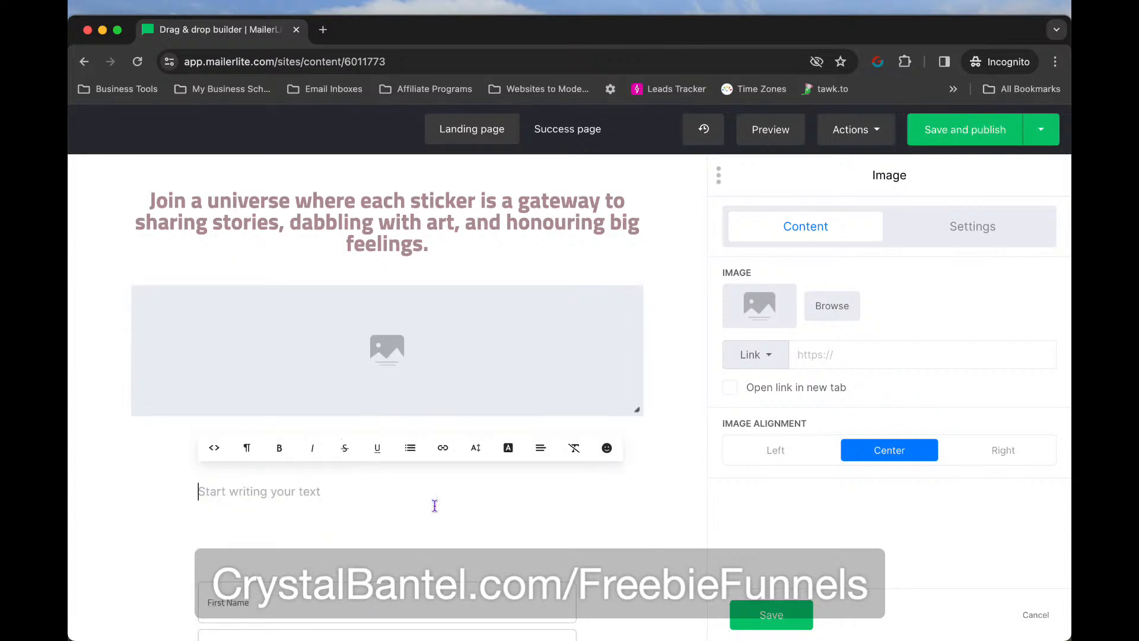
{"action": "type", "text": "I"}
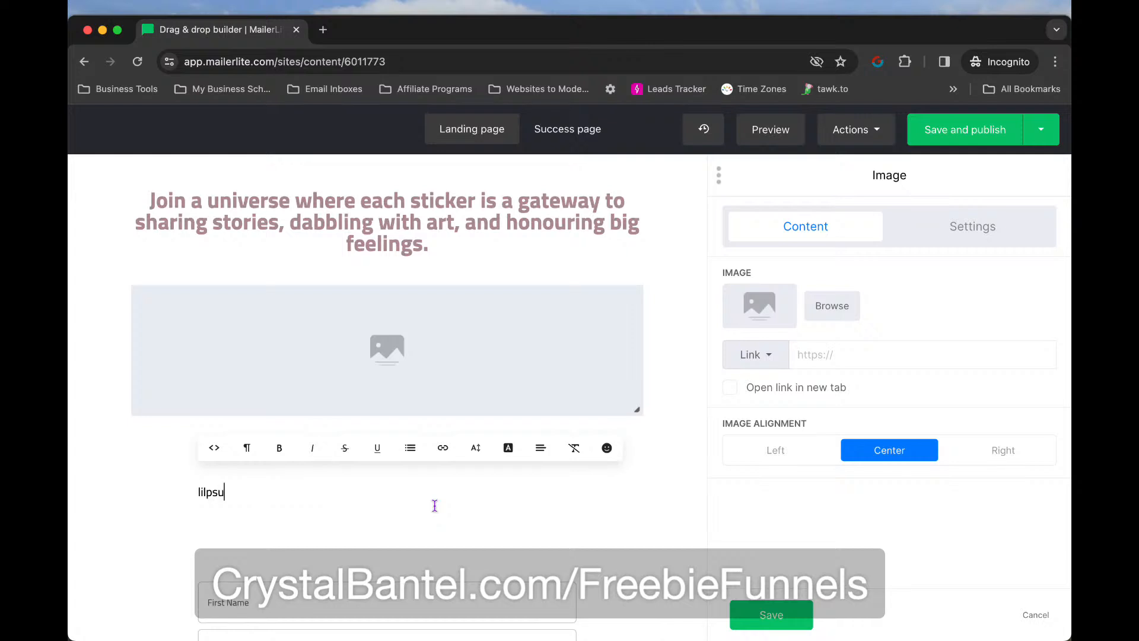
{"action": "scroll", "coordinate": [551, 362], "scroll_direction": "up", "scroll_amount": 2}
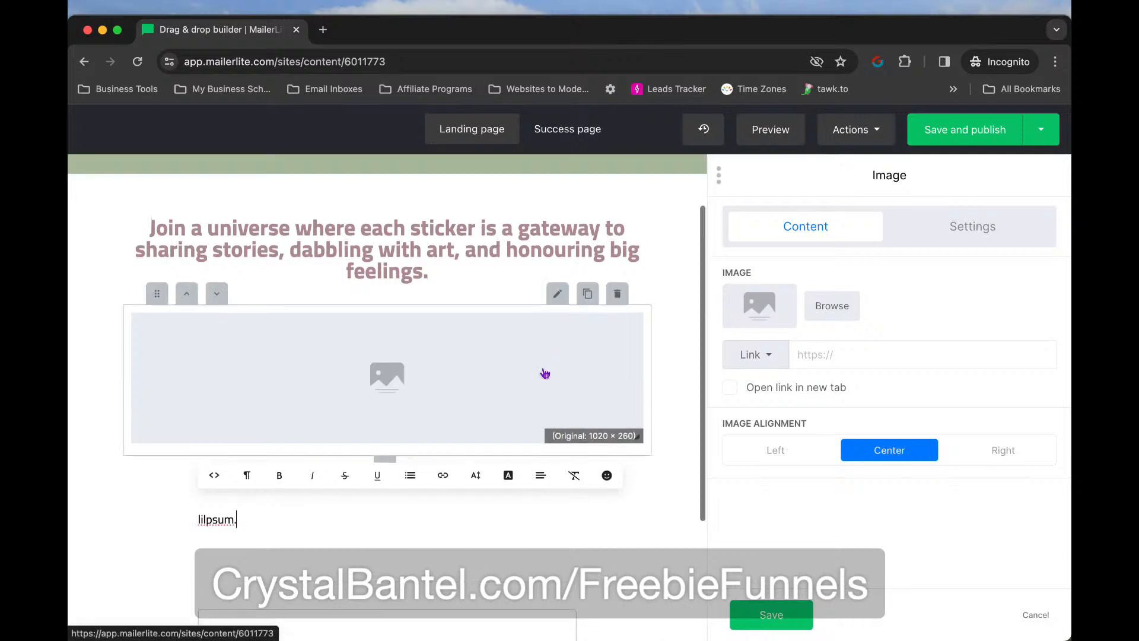
{"action": "scroll", "coordinate": [542, 368], "scroll_direction": "up", "scroll_amount": 2}
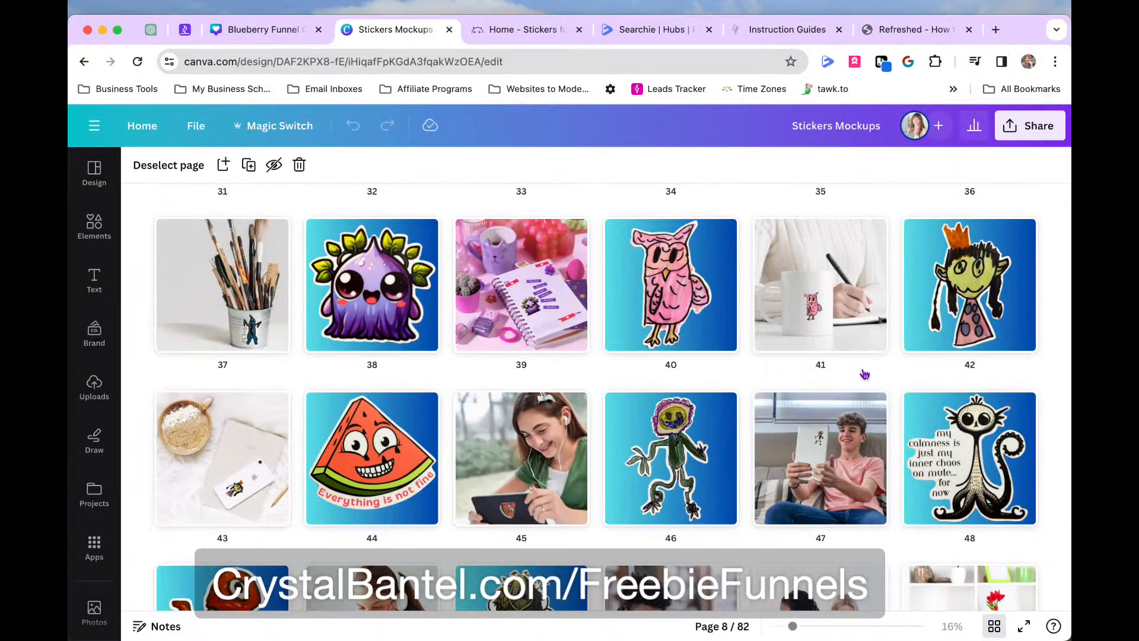
Open page 39, the pink planner mockup, full-size in the Canva editor
{"action": "scroll", "coordinate": [771, 429], "scroll_direction": "up", "scroll_amount": 2}
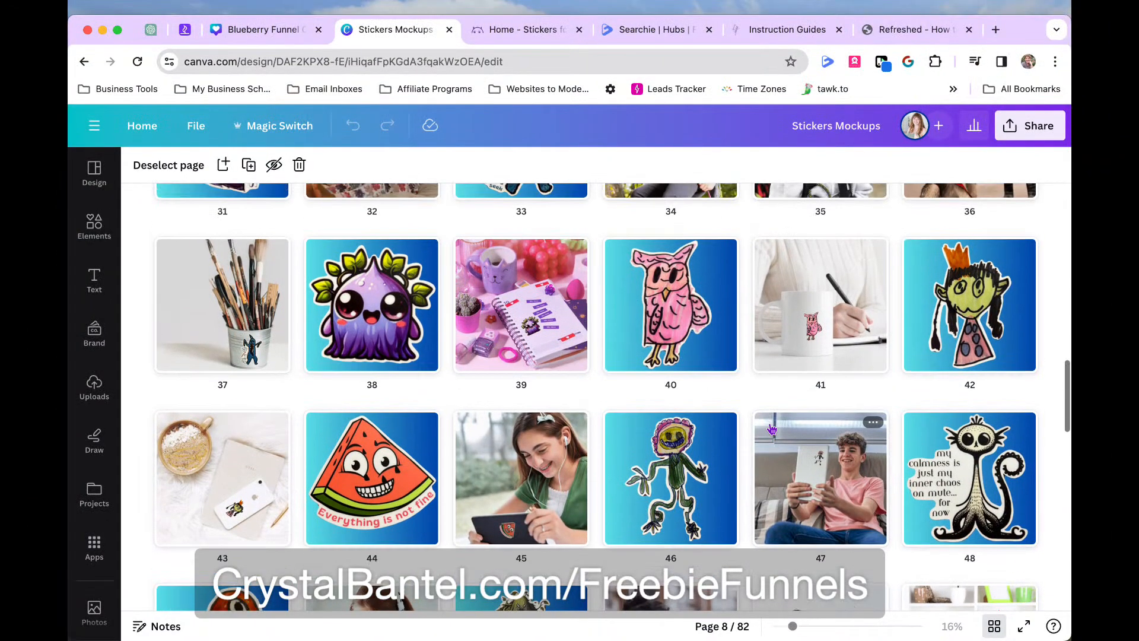
{"action": "scroll", "coordinate": [772, 428], "scroll_direction": "up", "scroll_amount": 1}
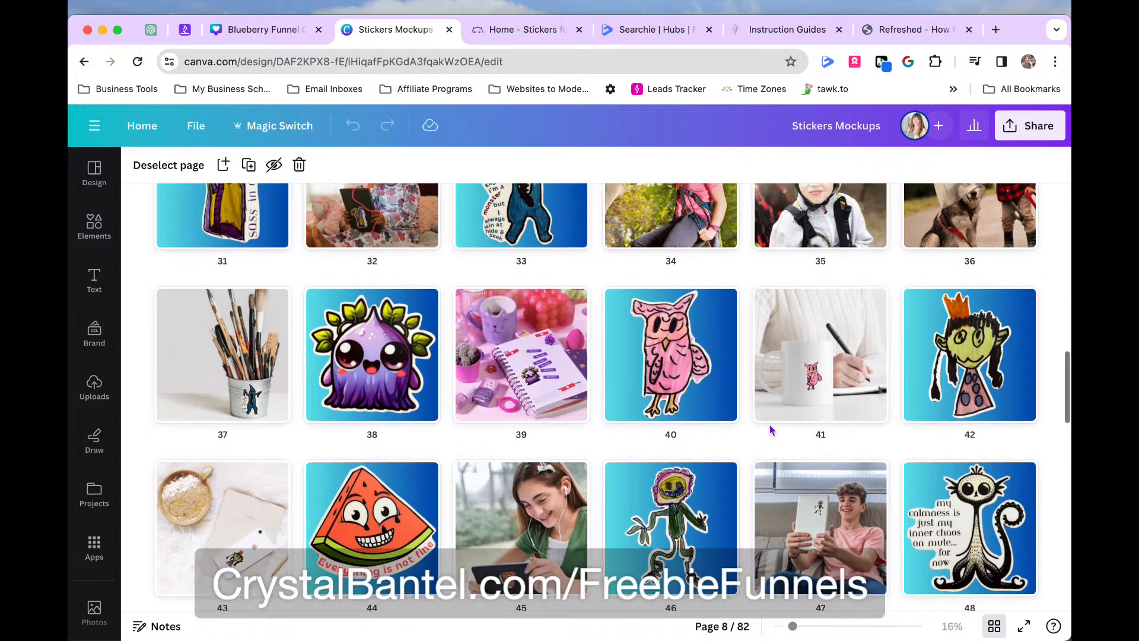
{"action": "left_click", "coordinate": [541, 375]}
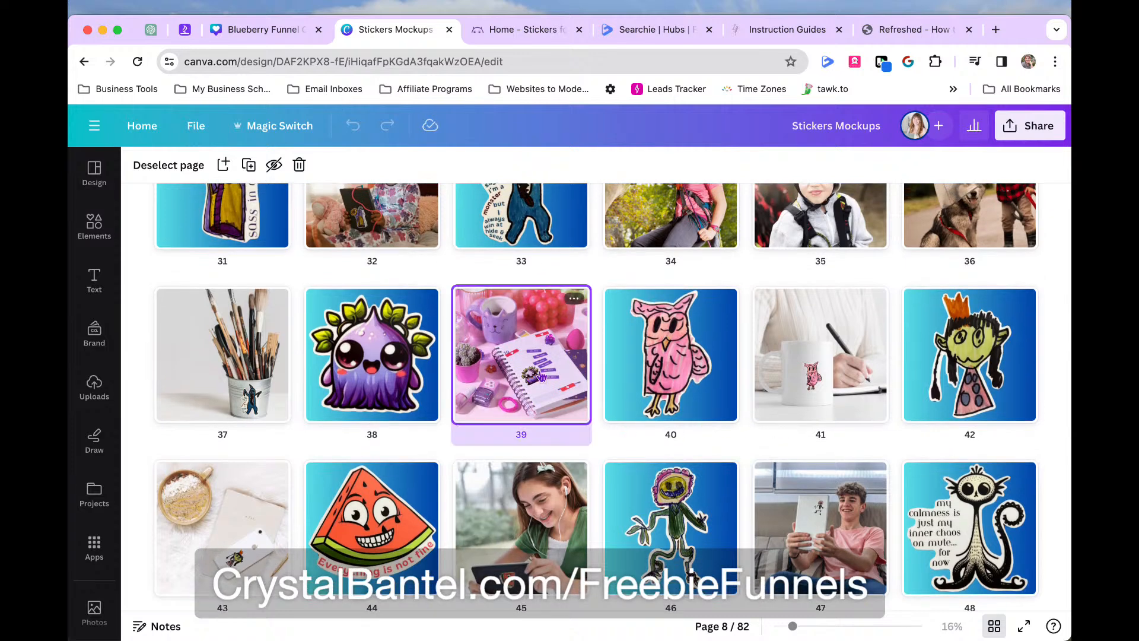
{"action": "double_click", "coordinate": [540, 385]}
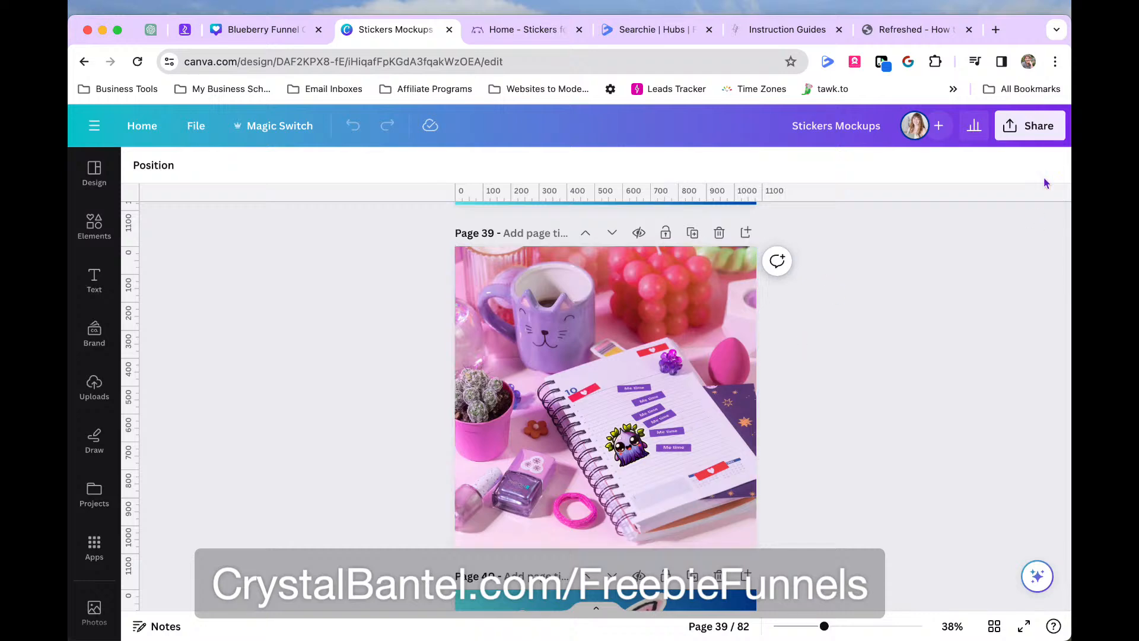
Download only the current page 39 as a PNG image
{"action": "left_click", "coordinate": [1032, 126]}
{"action": "left_click", "coordinate": [824, 502]}
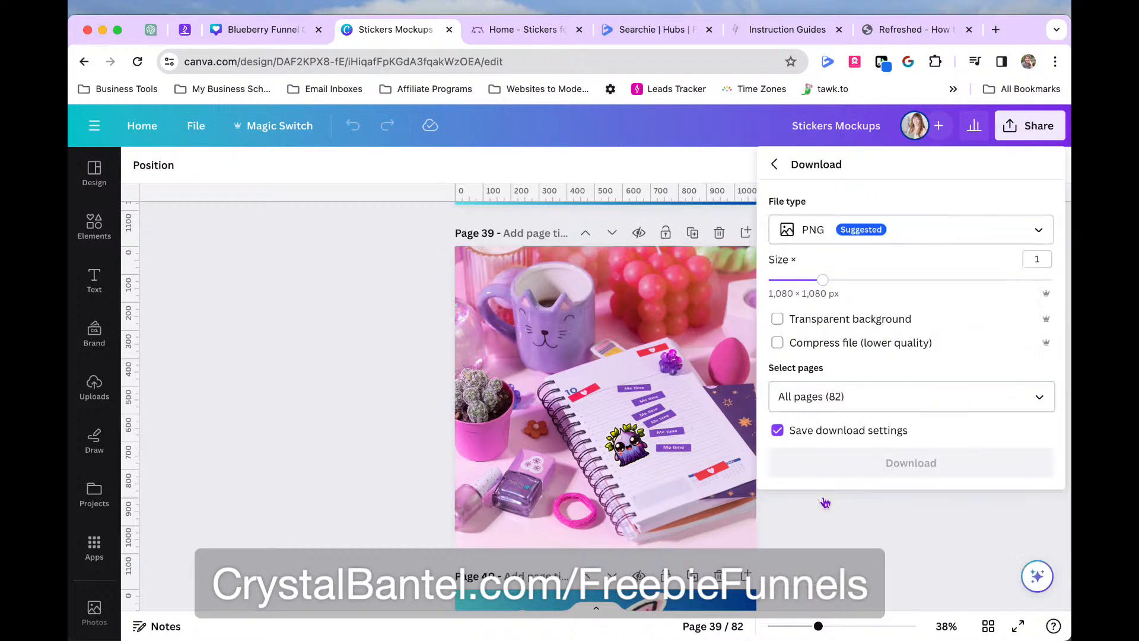
{"action": "left_click", "coordinate": [1037, 393]}
{"action": "left_click", "coordinate": [1040, 157]}
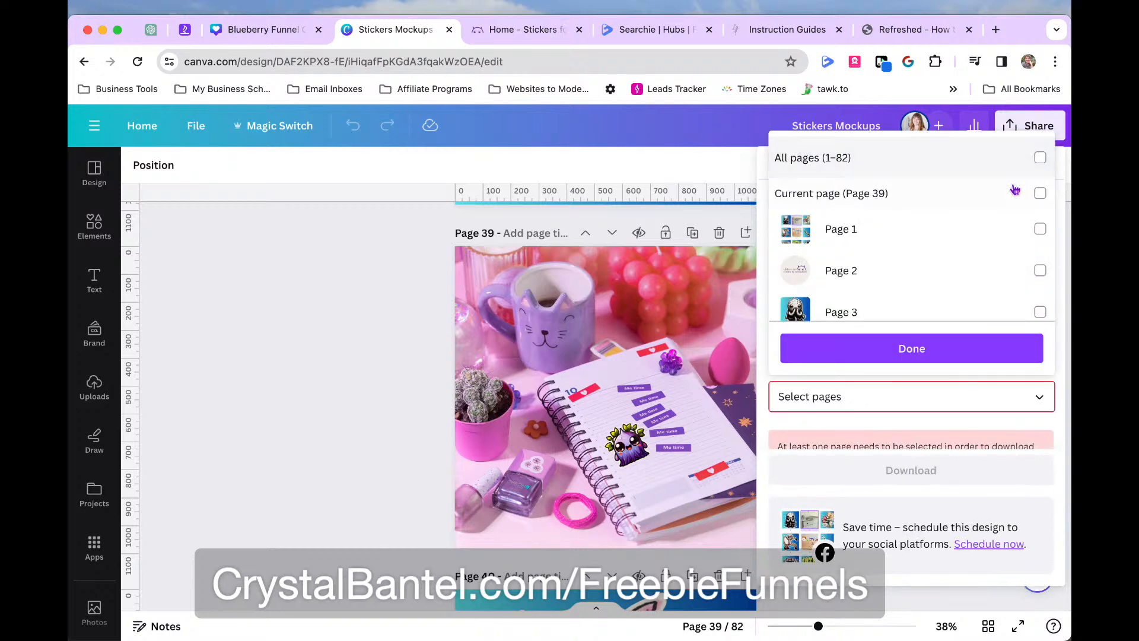
{"action": "left_click", "coordinate": [1015, 190]}
{"action": "left_click", "coordinate": [880, 356]}
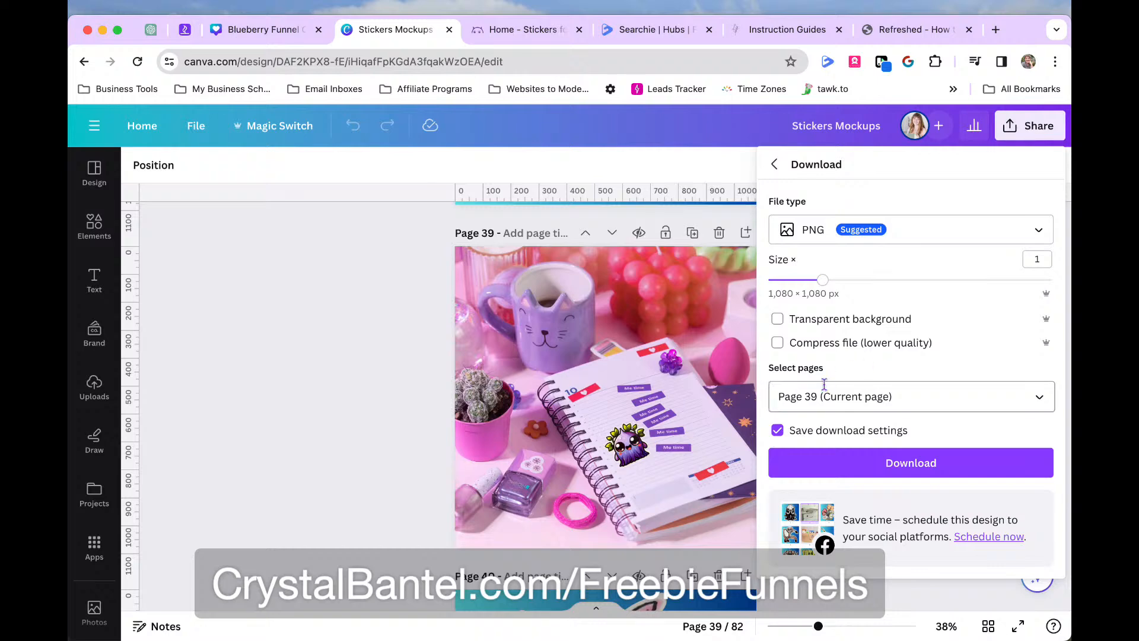
{"action": "left_click", "coordinate": [836, 465]}
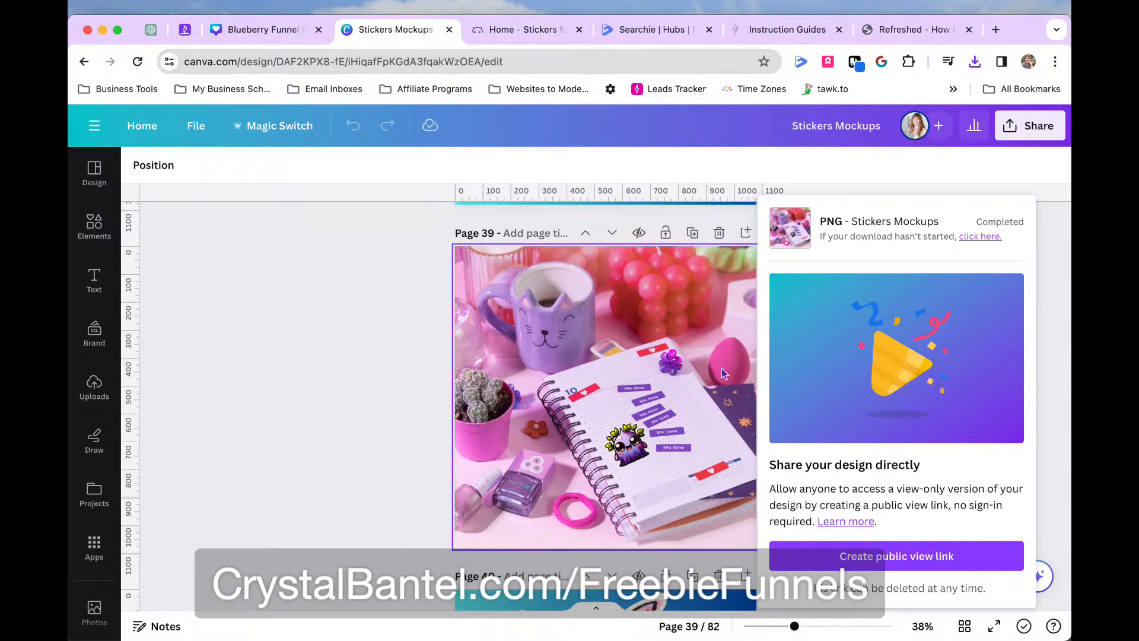
Upload the downloaded Stickers Mockups (2).png and insert it into the image block
{"action": "left_click", "coordinate": [1058, 283]}
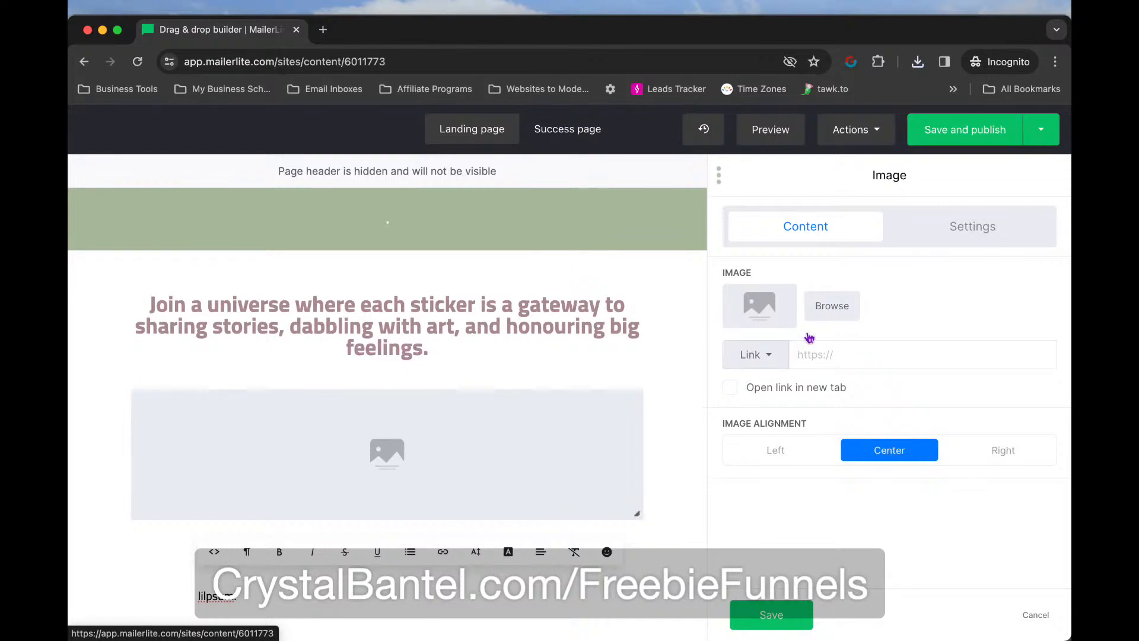
{"action": "left_click", "coordinate": [780, 311]}
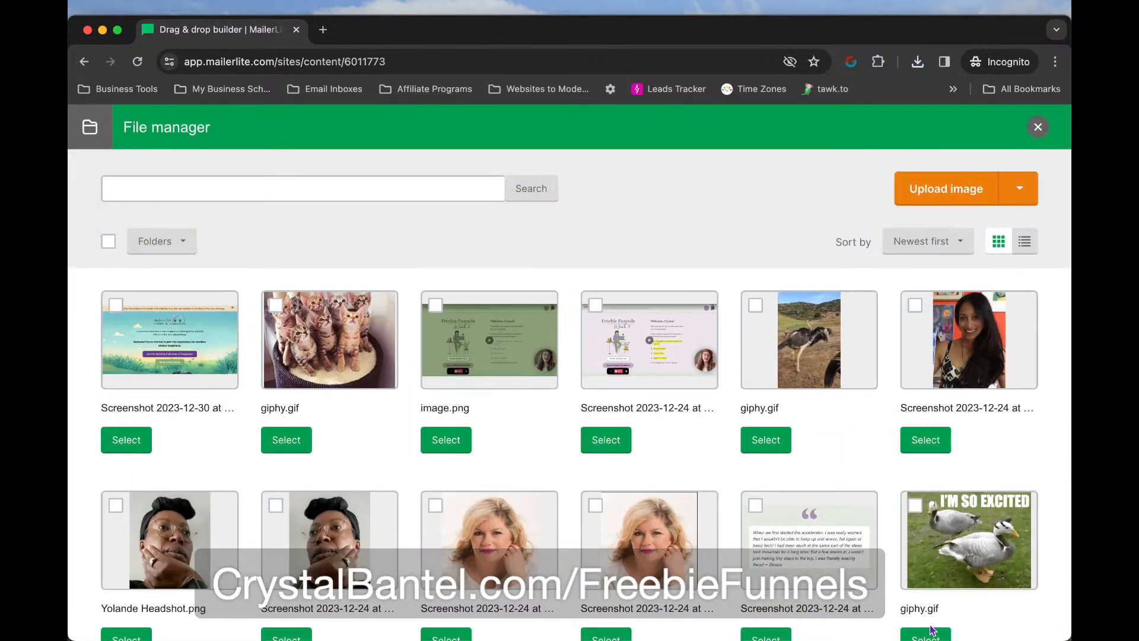
{"action": "left_click_drag", "start_coordinate": [934, 589], "coordinate": [520, 436]}
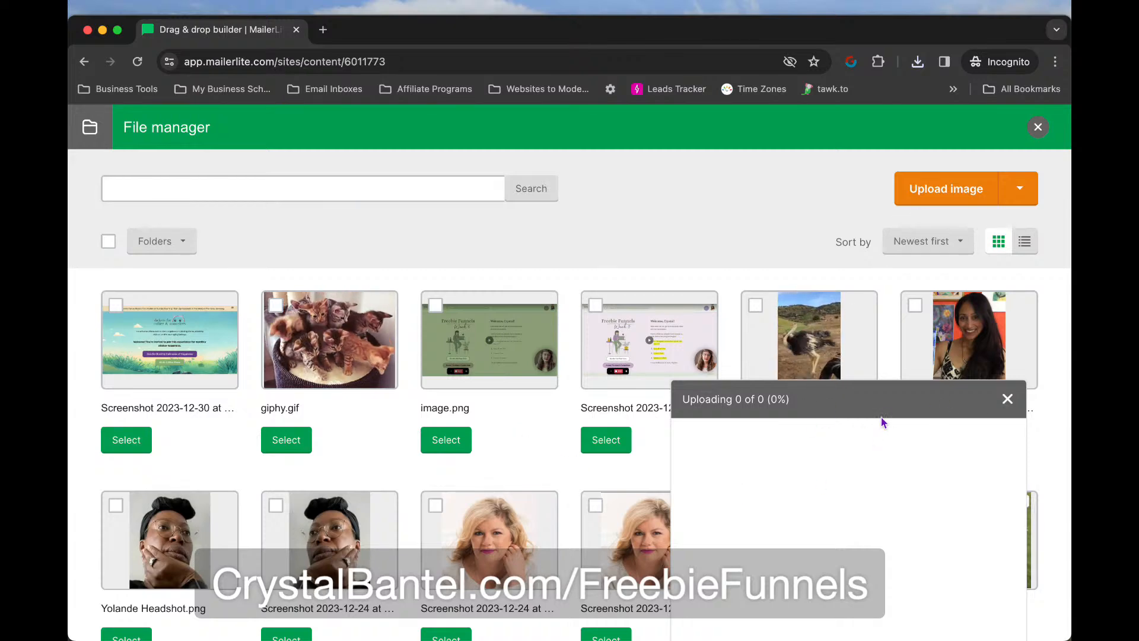
{"action": "left_click", "coordinate": [1007, 399]}
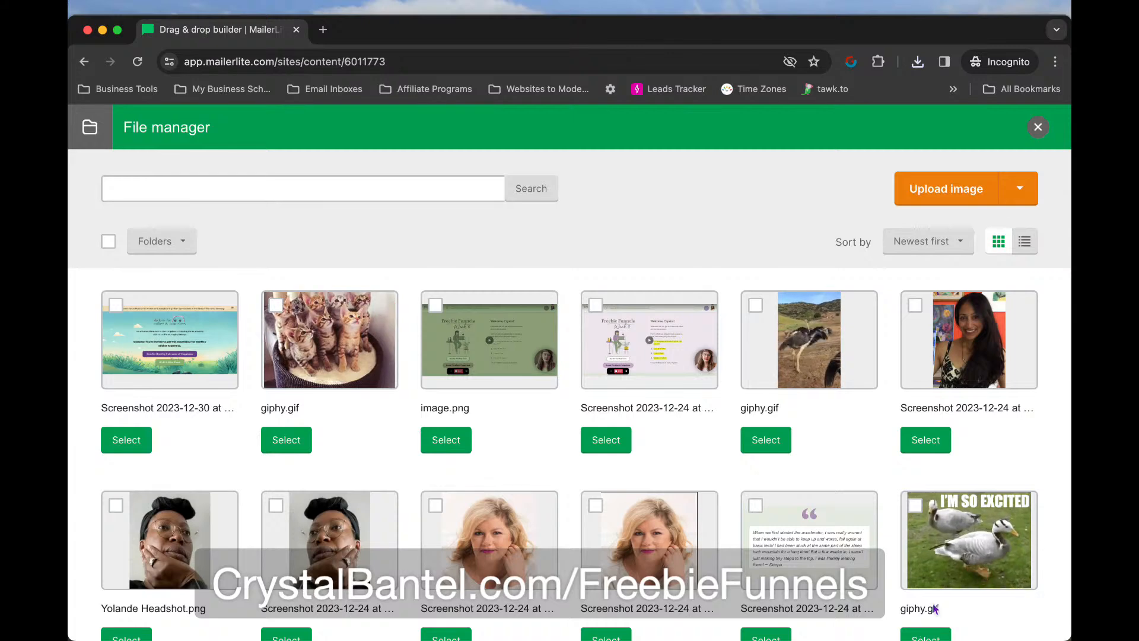
{"action": "left_click_drag", "start_coordinate": [935, 634], "coordinate": [692, 424]}
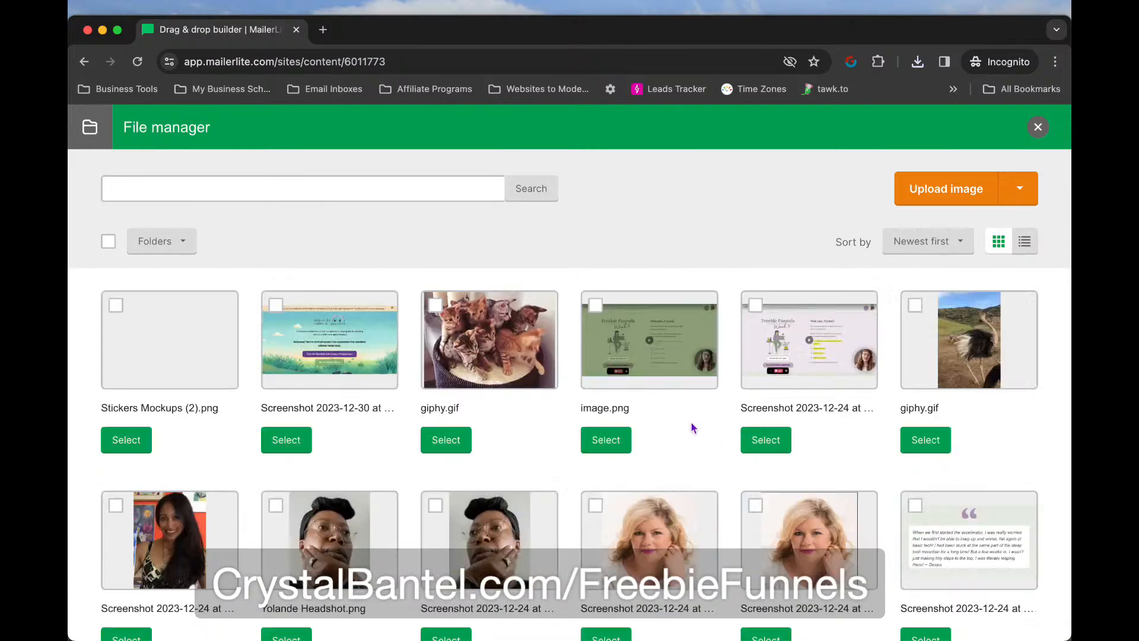
{"action": "left_click", "coordinate": [126, 440]}
Scroll through the builder to review the mockup image under the tagline
{"action": "scroll", "coordinate": [442, 454], "scroll_direction": "down", "scroll_amount": 3}
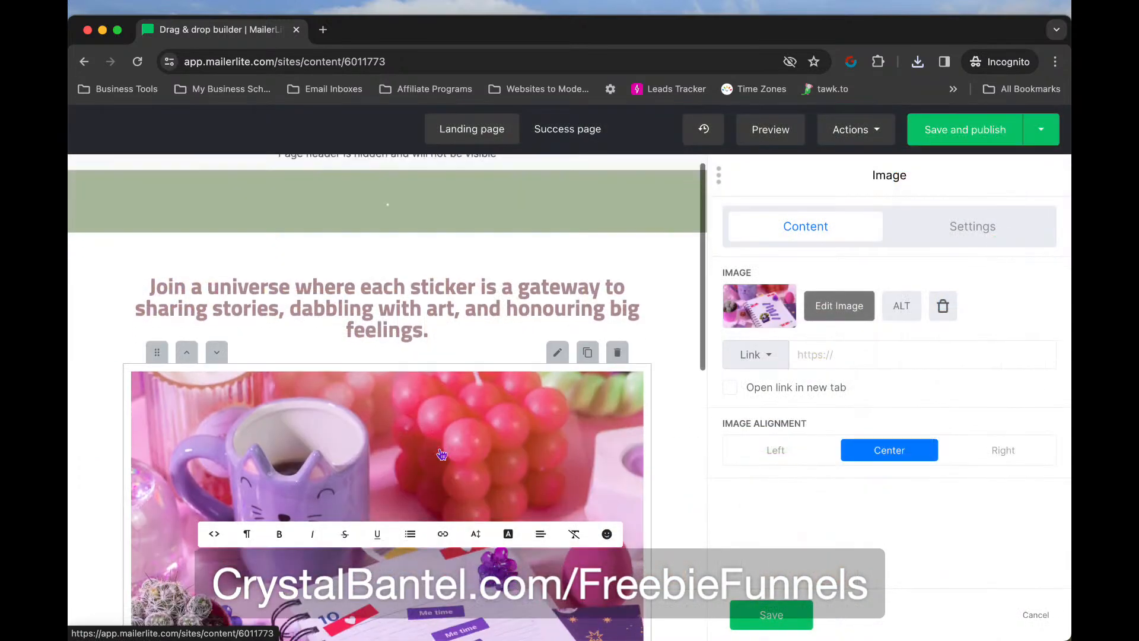
{"action": "scroll", "coordinate": [442, 454], "scroll_direction": "down", "scroll_amount": 3}
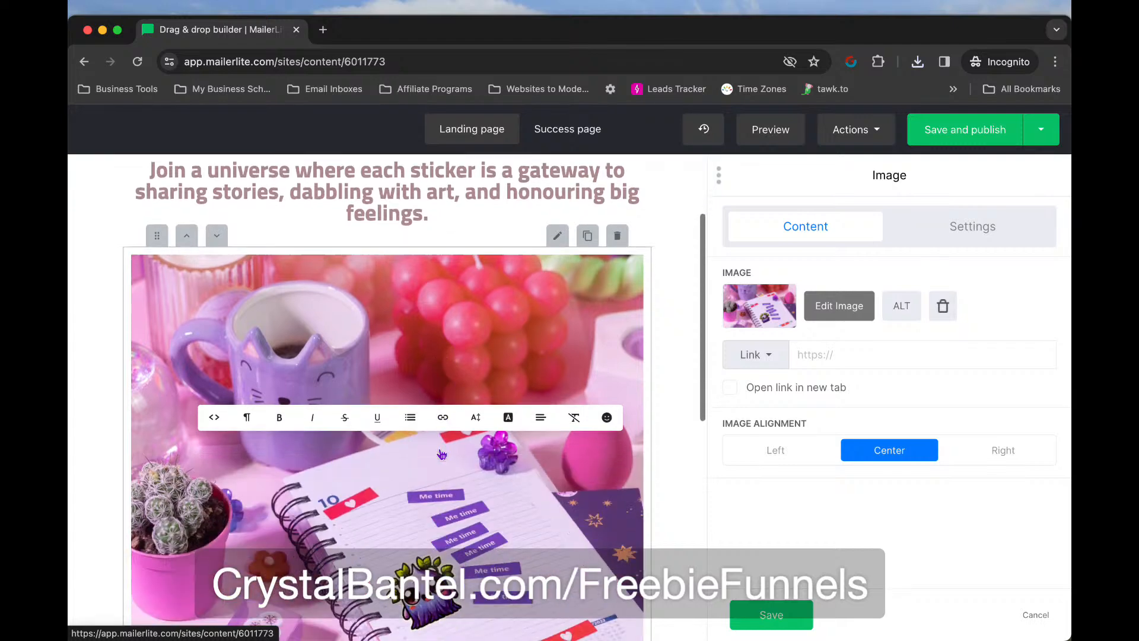
{"action": "scroll", "coordinate": [442, 454], "scroll_direction": "down", "scroll_amount": 5}
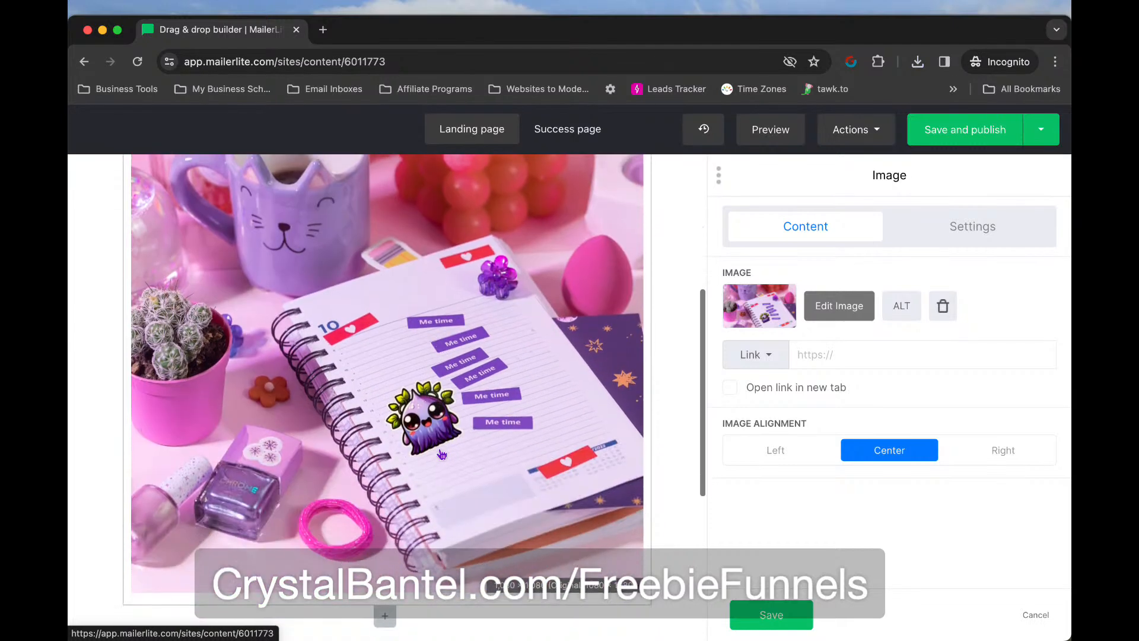
{"action": "scroll", "coordinate": [593, 422], "scroll_direction": "up", "scroll_amount": 4}
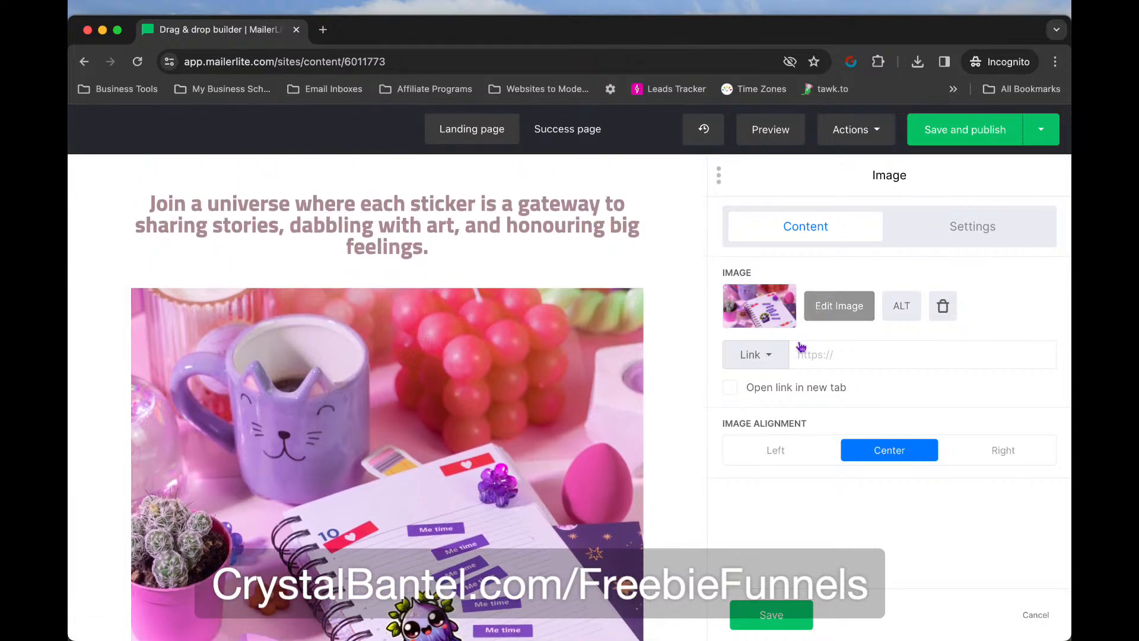
{"action": "scroll", "coordinate": [585, 471], "scroll_direction": "down", "scroll_amount": 3}
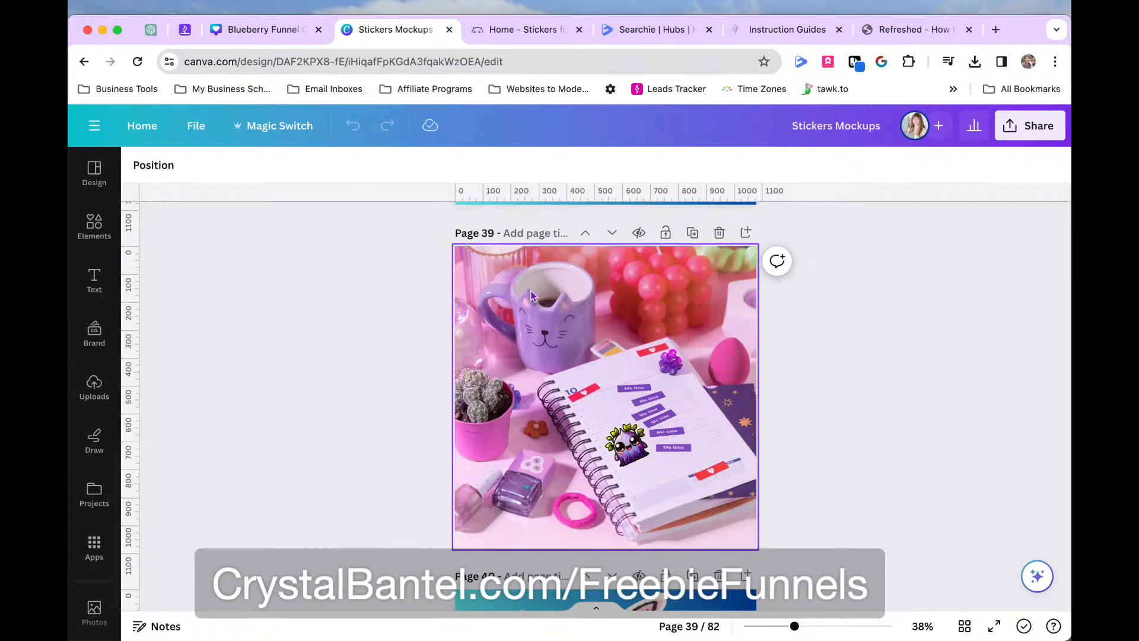
Open the design's resize options and choose to enter a custom size
{"action": "left_click", "coordinate": [196, 138]}
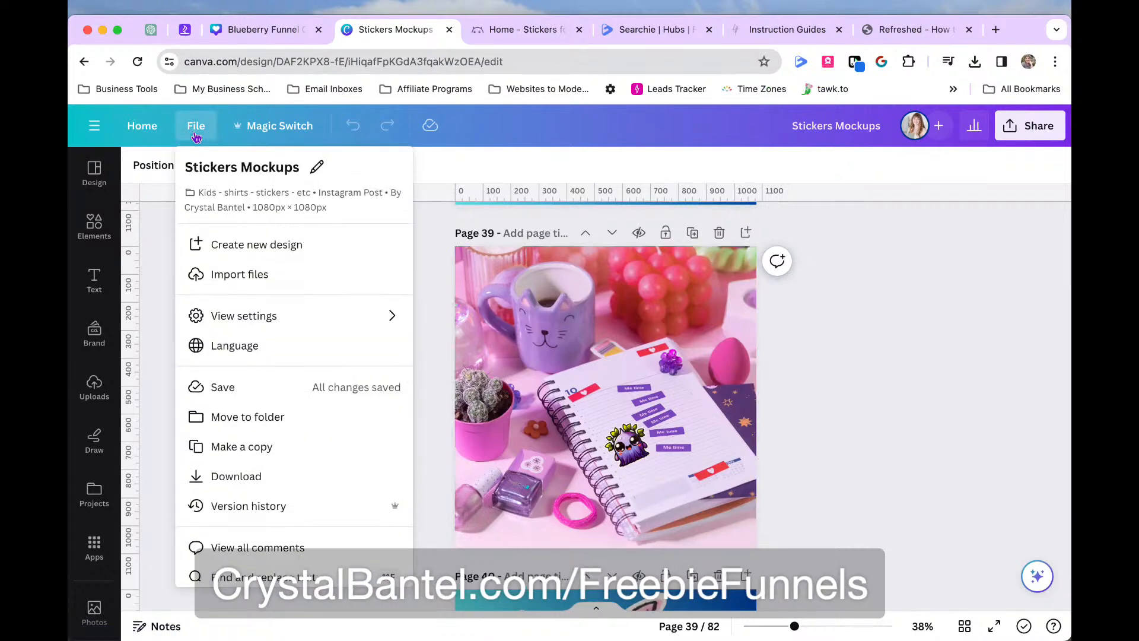
{"action": "left_click", "coordinate": [284, 133]}
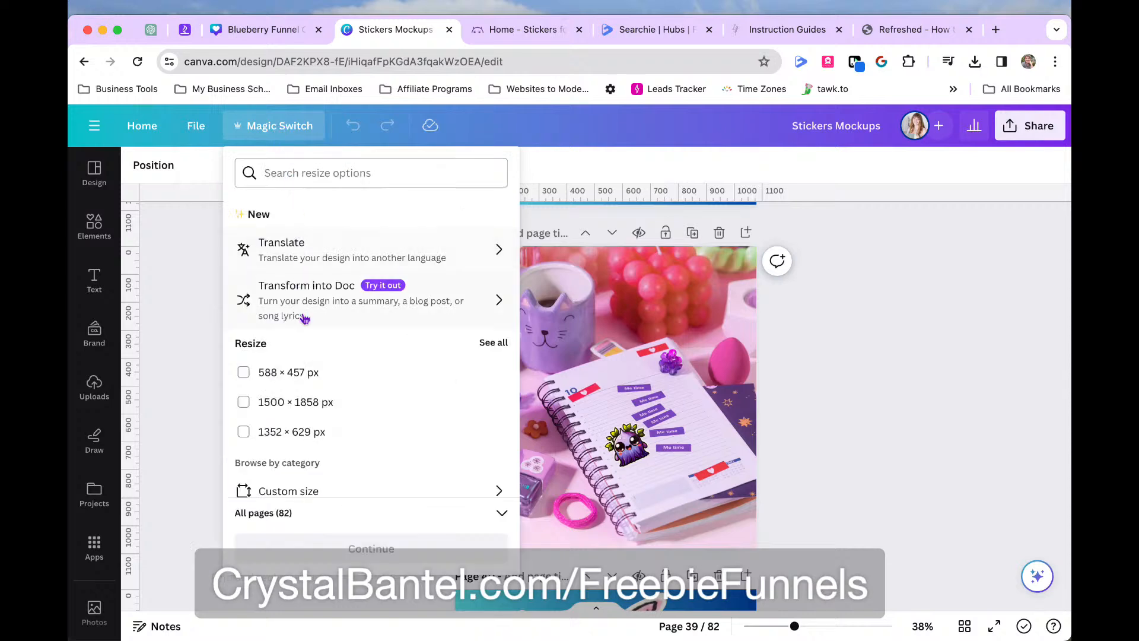
{"action": "scroll", "coordinate": [278, 439], "scroll_direction": "down", "scroll_amount": 3}
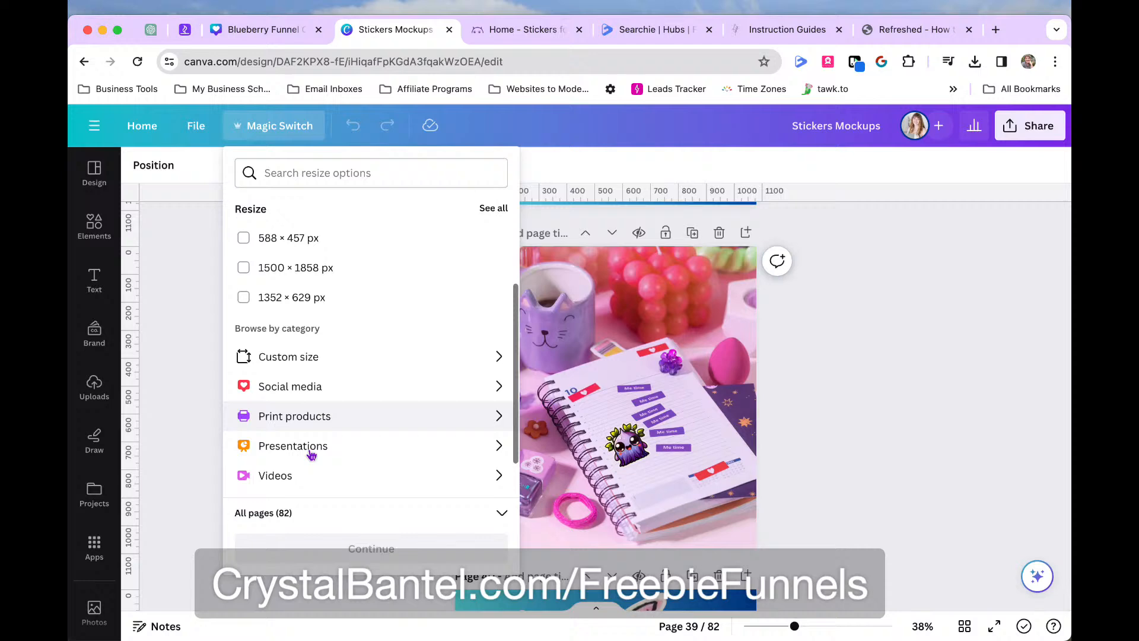
{"action": "left_click", "coordinate": [315, 358]}
{"action": "scroll", "coordinate": [315, 362], "scroll_direction": "up", "scroll_amount": 3}
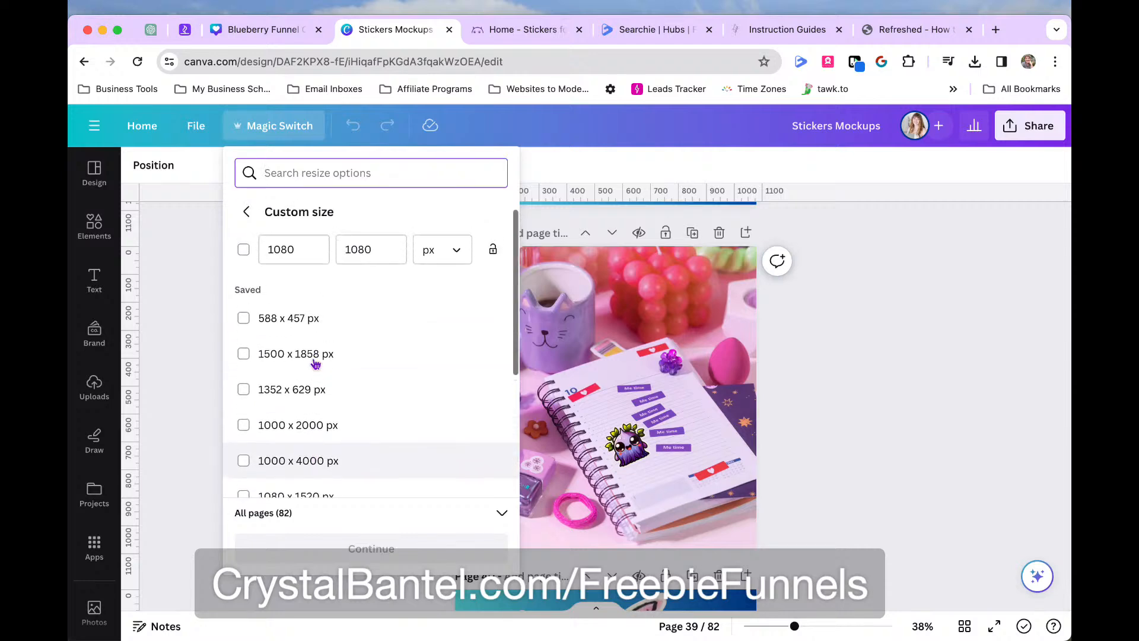
Set the height to 500 px and make a resized 1080 × 500 px copy
{"action": "left_click", "coordinate": [386, 265]}
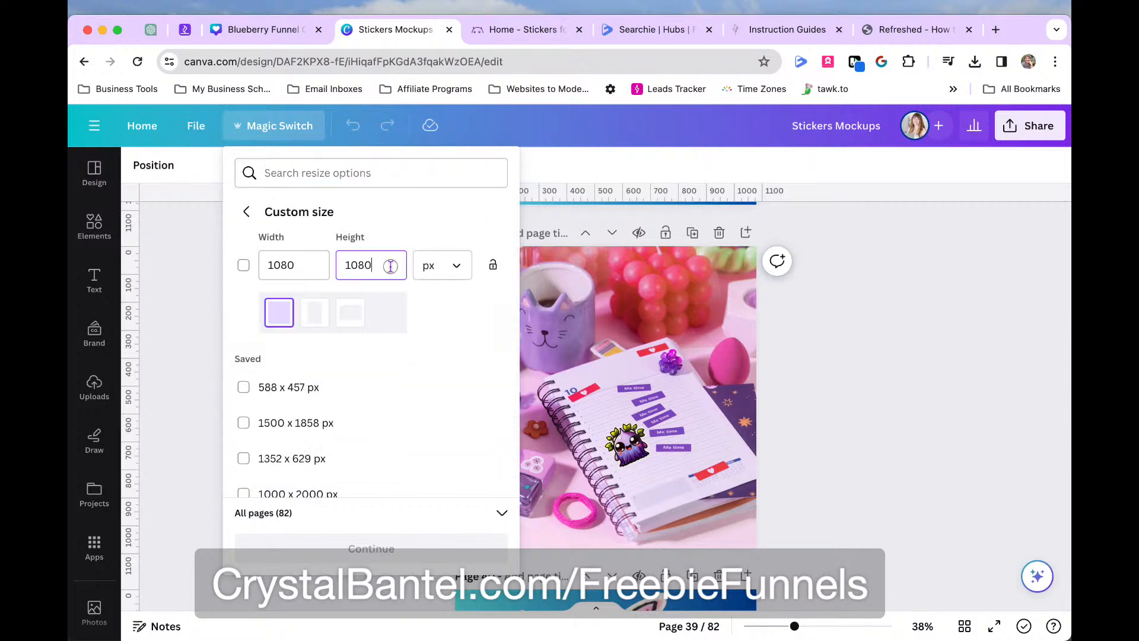
{"action": "double_click", "coordinate": [390, 266]}
{"action": "type", "text": "500"}
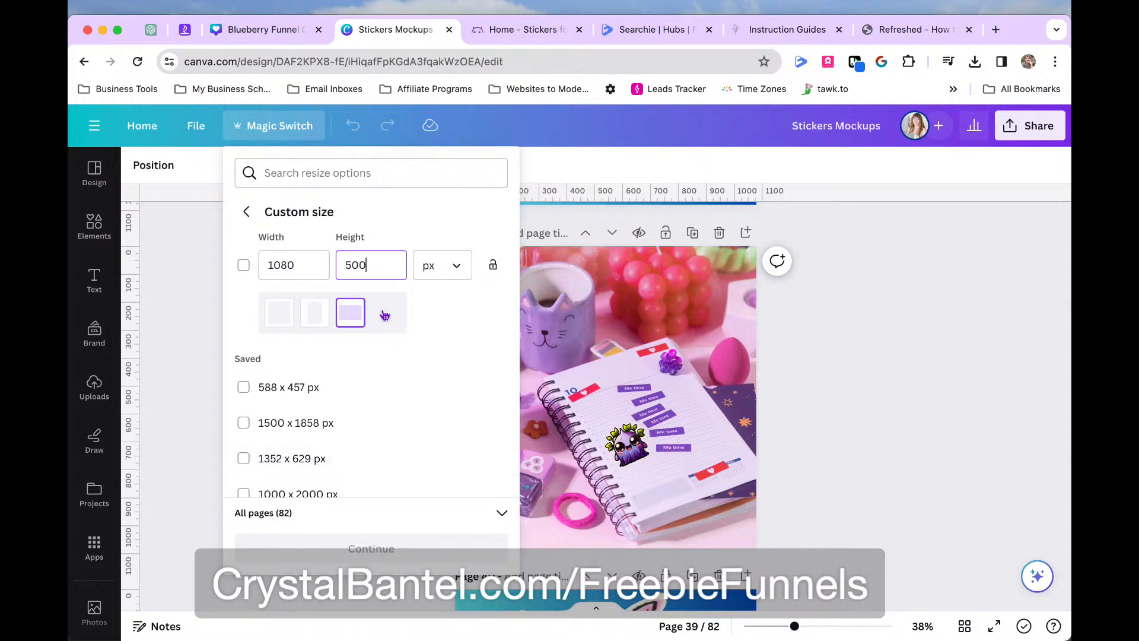
{"action": "left_click", "coordinate": [243, 265]}
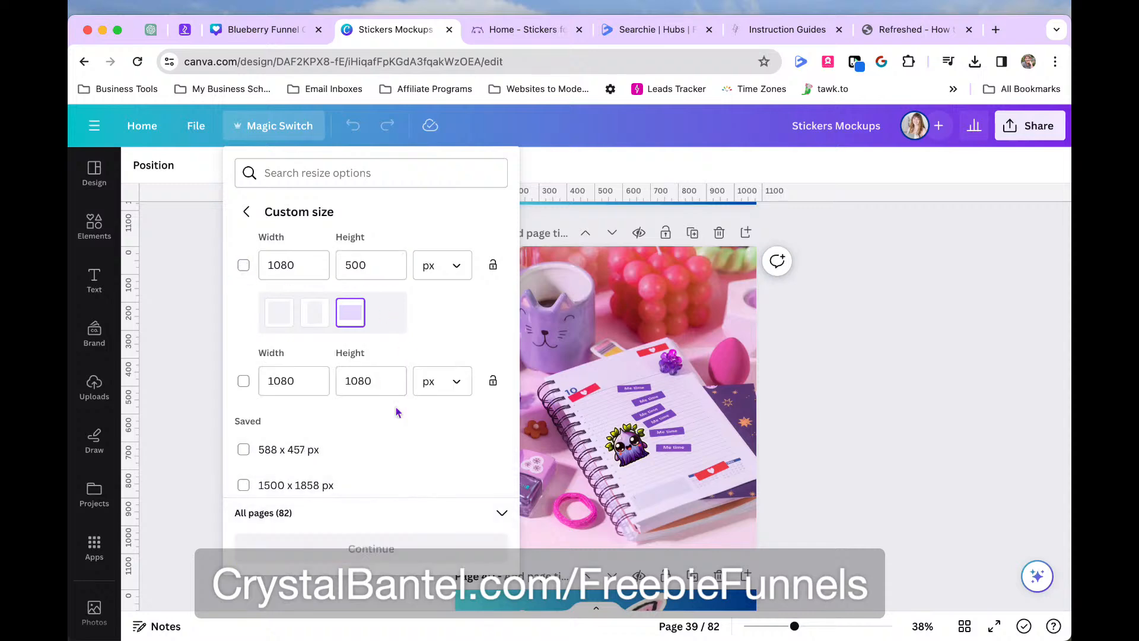
{"action": "left_click", "coordinate": [243, 265]}
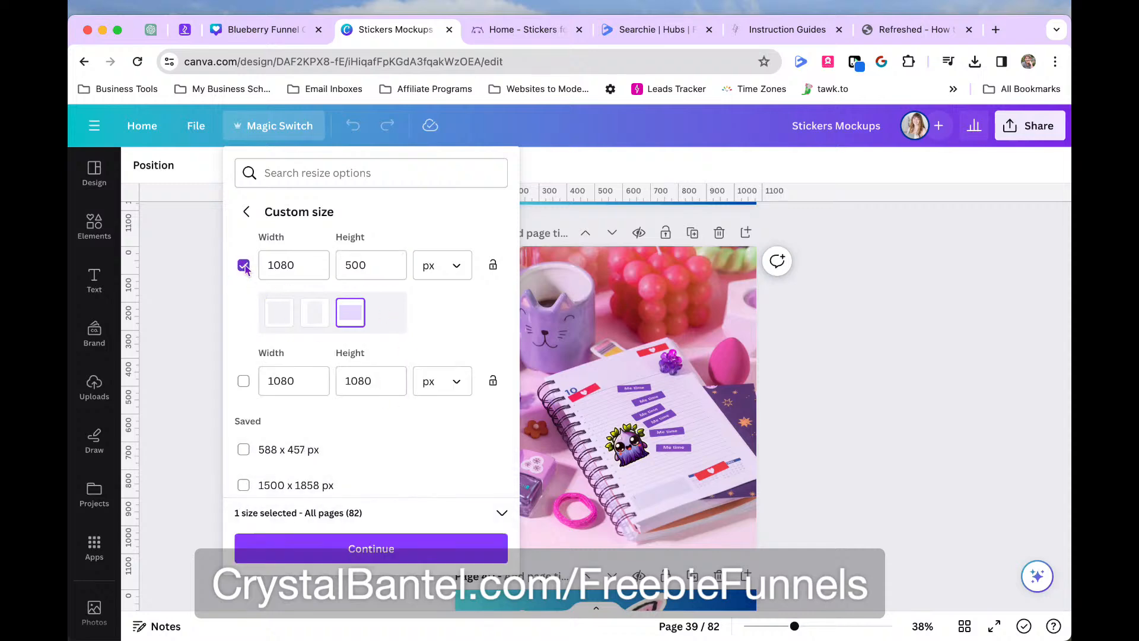
{"action": "left_click", "coordinate": [406, 549]}
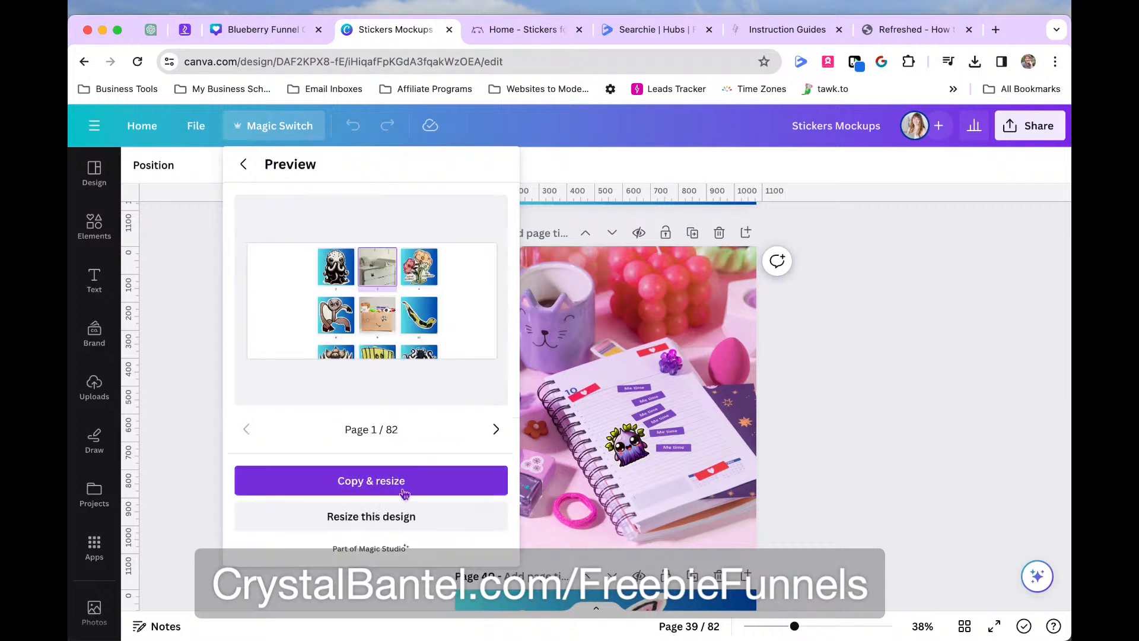
{"action": "left_click", "coordinate": [417, 483]}
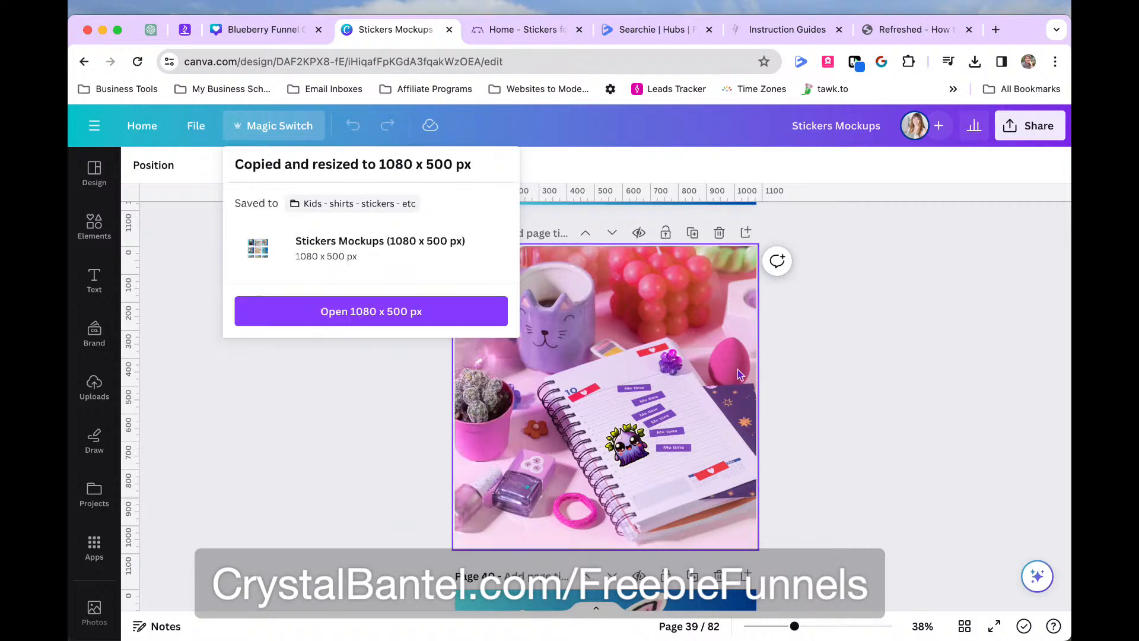
Open the 1080 × 500 px Stickers Mockups copy and bring up page 39's pink planner mockup
{"action": "left_click", "coordinate": [374, 313]}
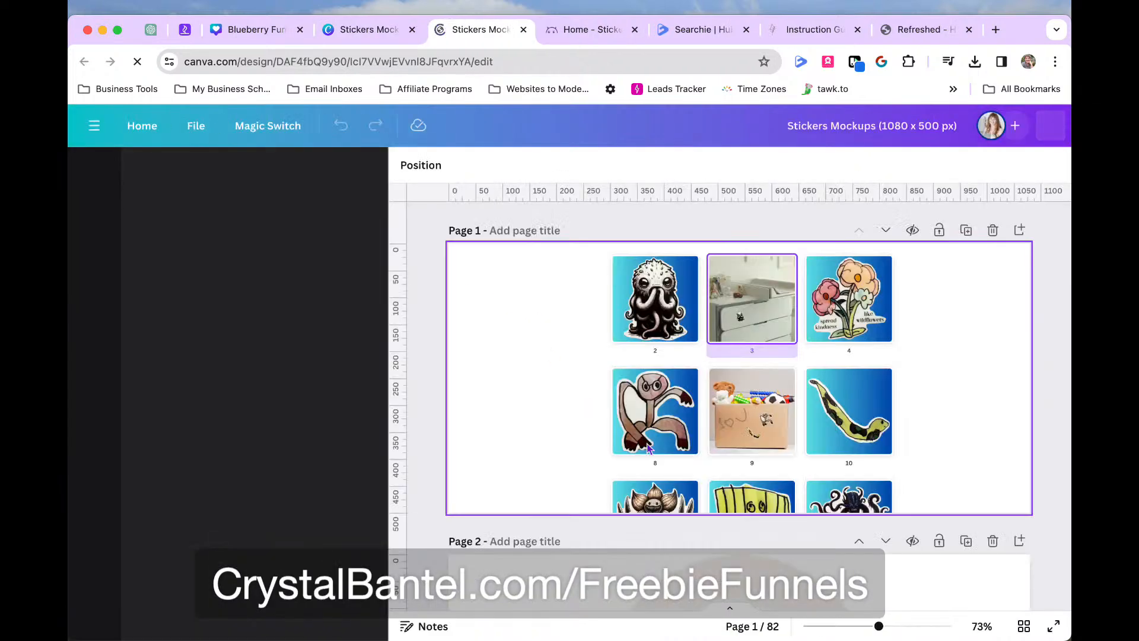
{"action": "scroll", "coordinate": [959, 536], "scroll_direction": "down", "scroll_amount": 10}
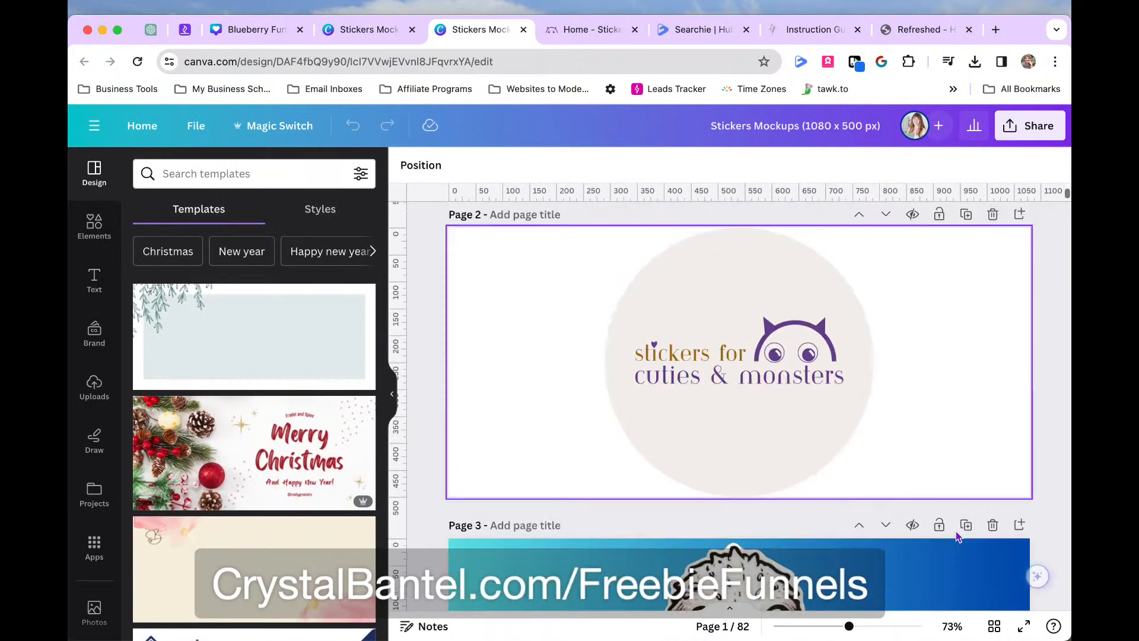
{"action": "scroll", "coordinate": [958, 535], "scroll_direction": "down", "scroll_amount": 1}
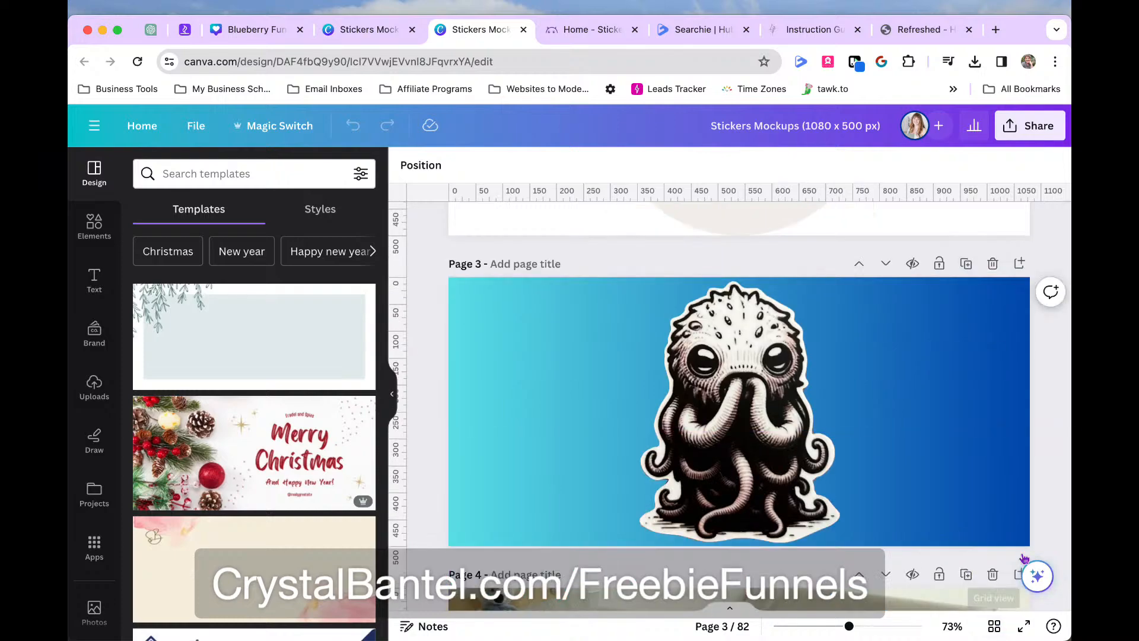
{"action": "left_click", "coordinate": [994, 626]}
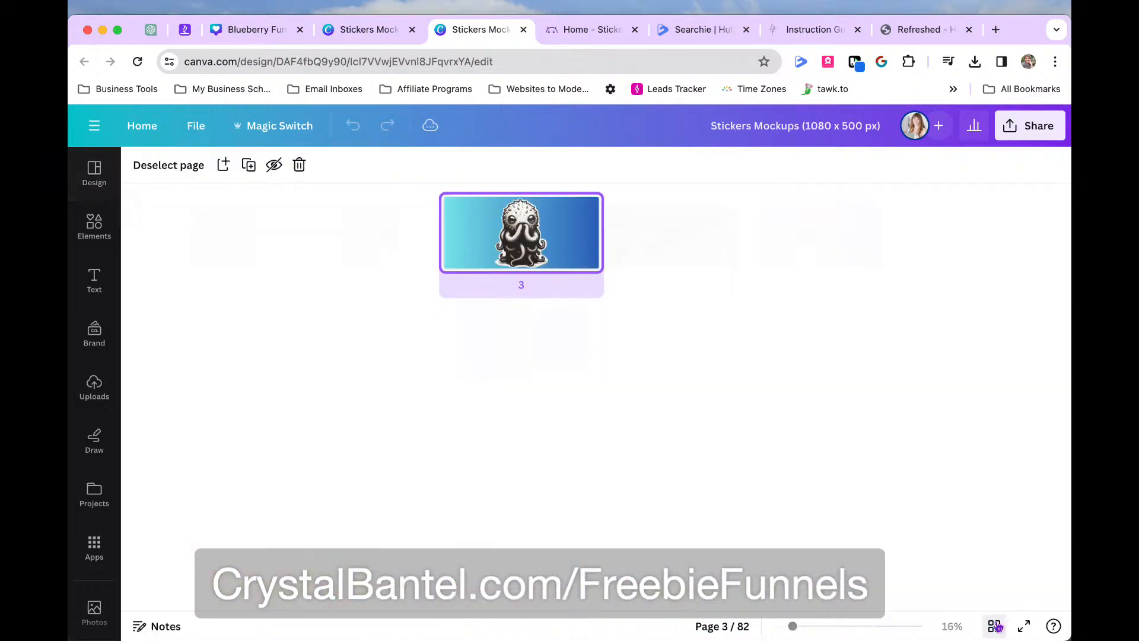
{"action": "scroll", "coordinate": [872, 364], "scroll_direction": "down", "scroll_amount": 5}
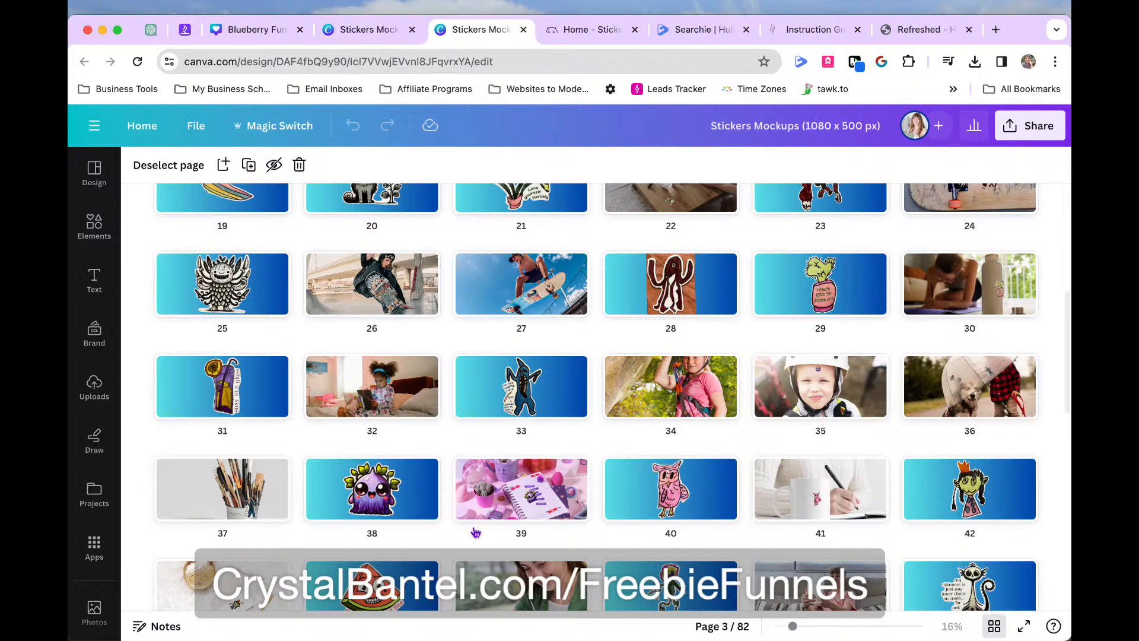
{"action": "left_click", "coordinate": [490, 505]}
{"action": "left_click", "coordinate": [488, 501]}
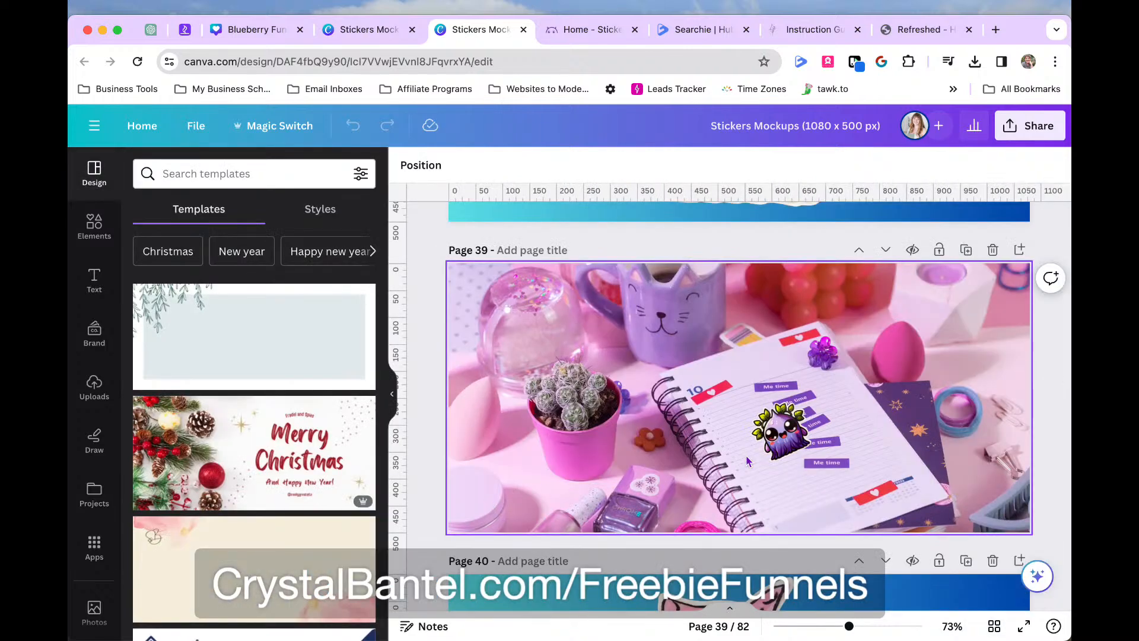
{"action": "left_click", "coordinate": [758, 438]}
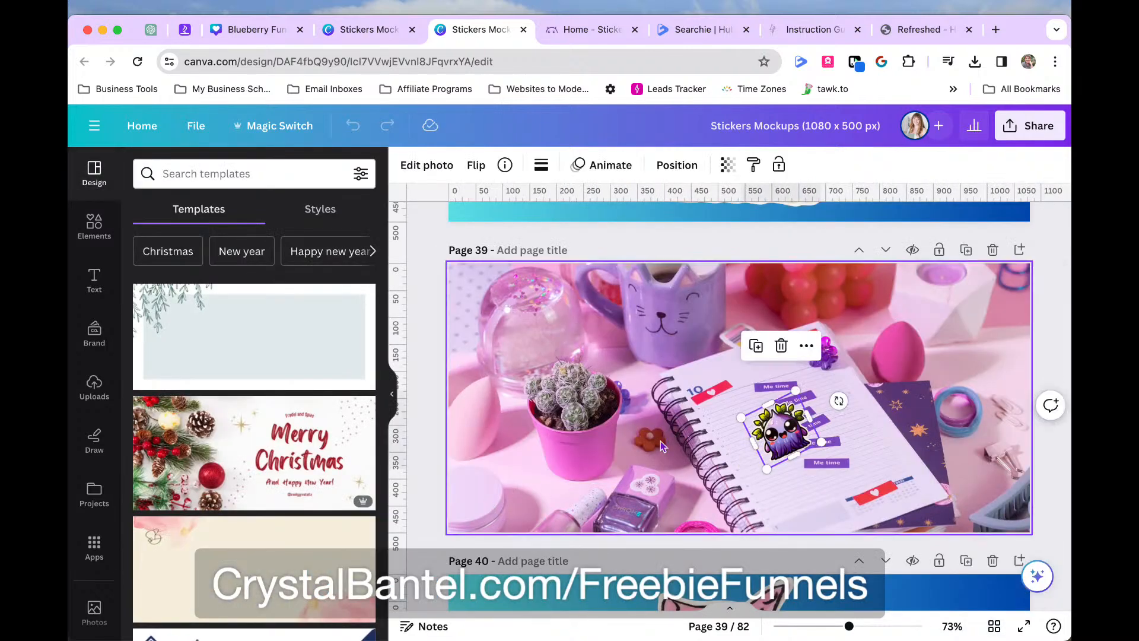
{"action": "left_click", "coordinate": [977, 229]}
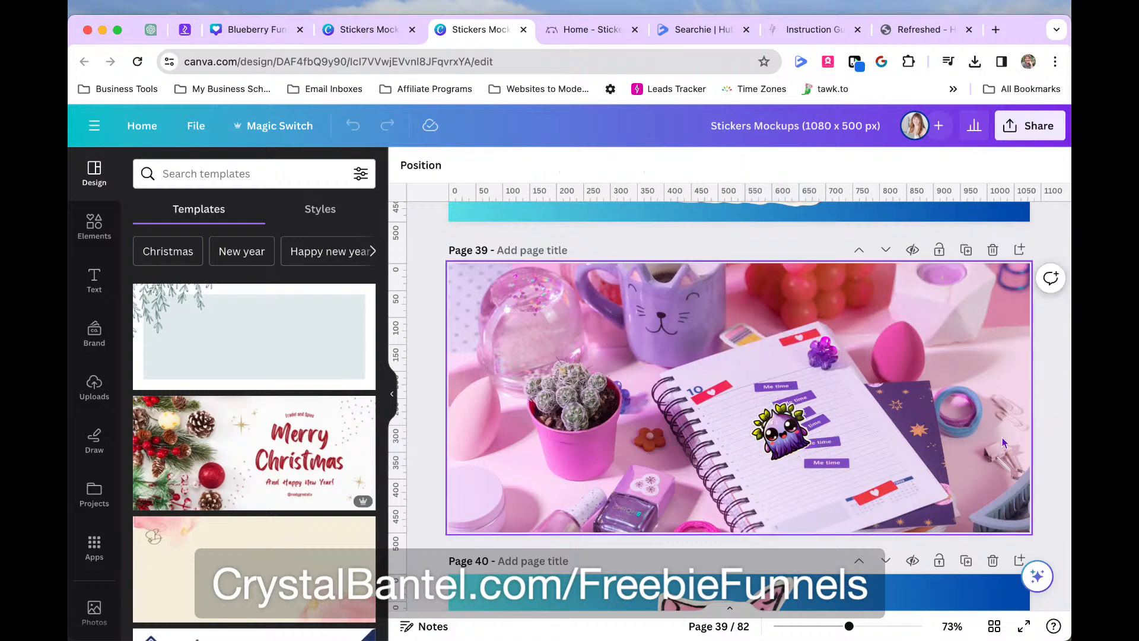
Download only the current page, Page 39, as Stickers Mockups (1080 x 500 px).png
{"action": "left_click", "coordinate": [1056, 133]}
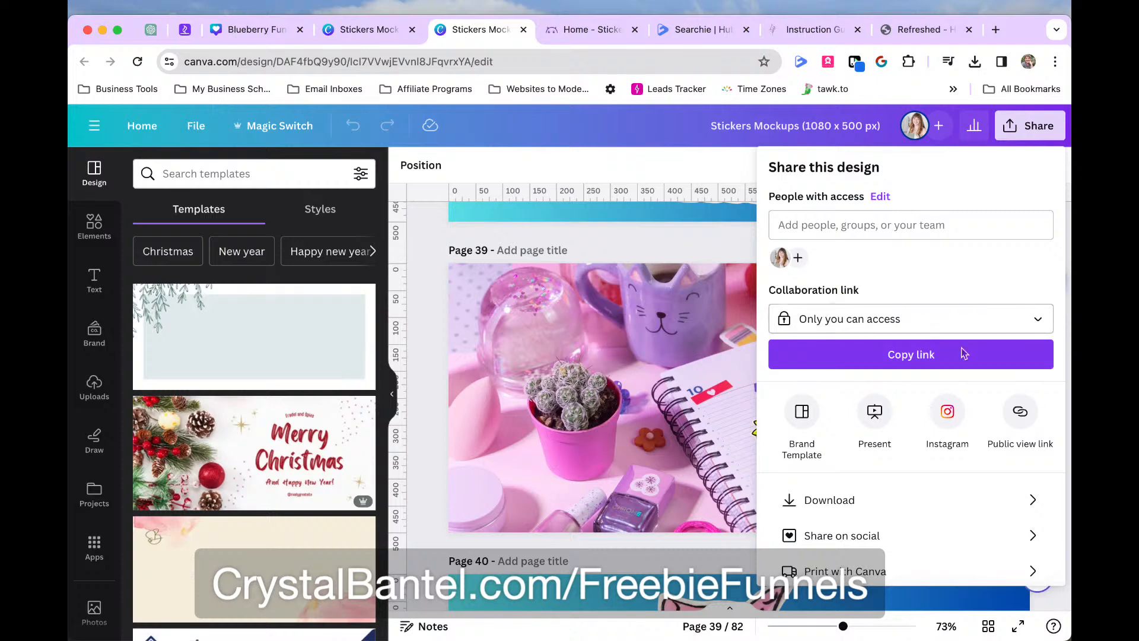
{"action": "left_click", "coordinate": [860, 506]}
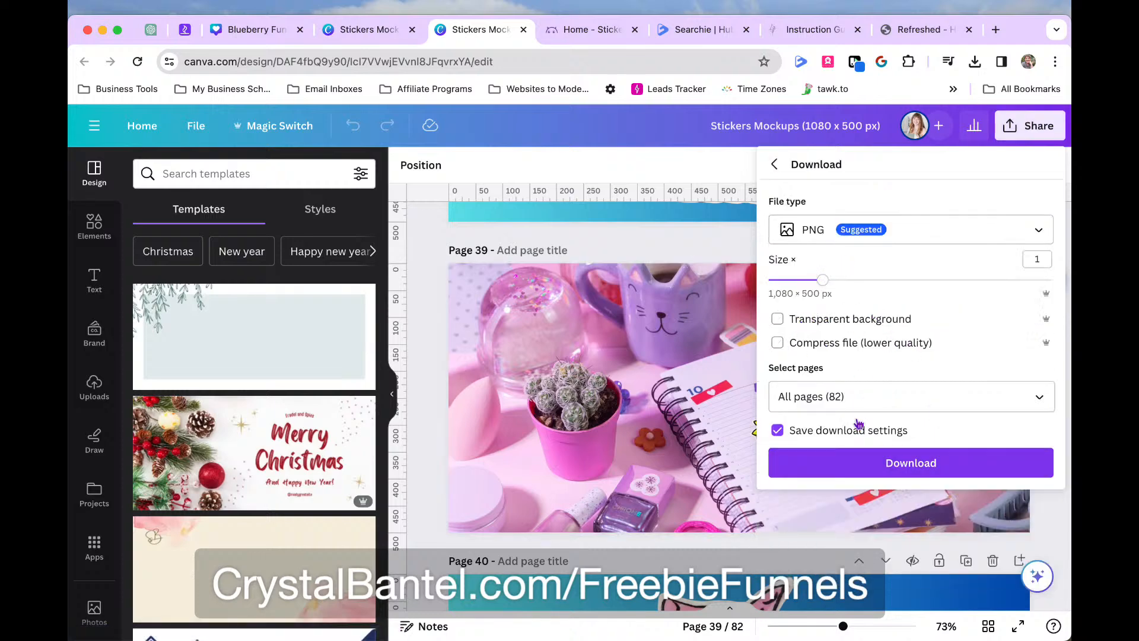
{"action": "left_click", "coordinate": [1011, 397]}
{"action": "left_click", "coordinate": [1034, 396]}
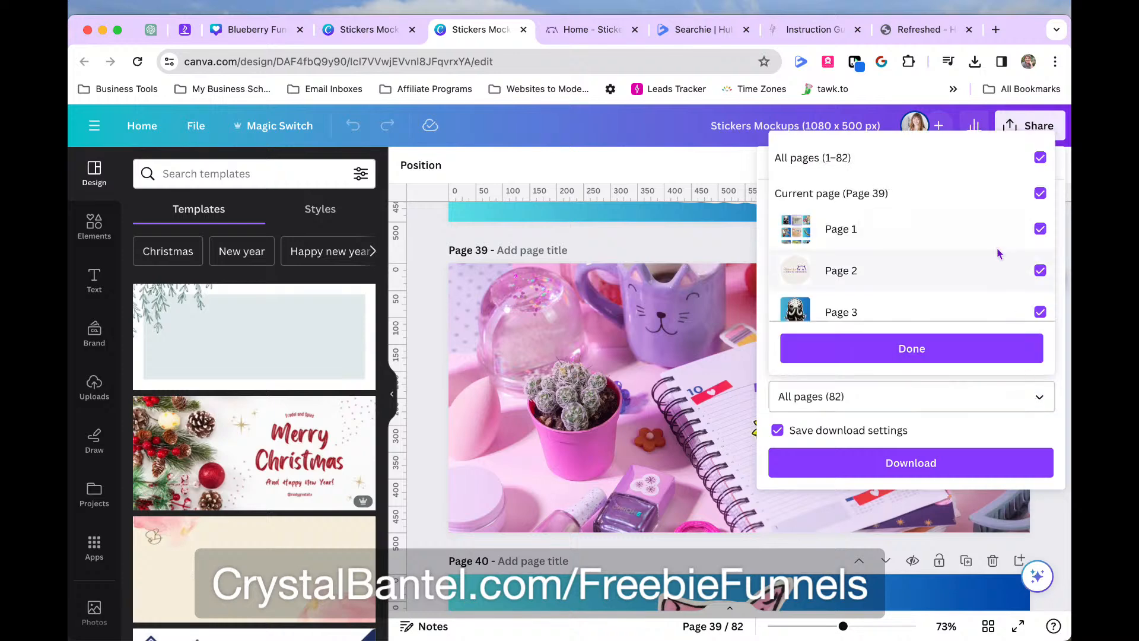
{"action": "left_click", "coordinate": [1040, 158]}
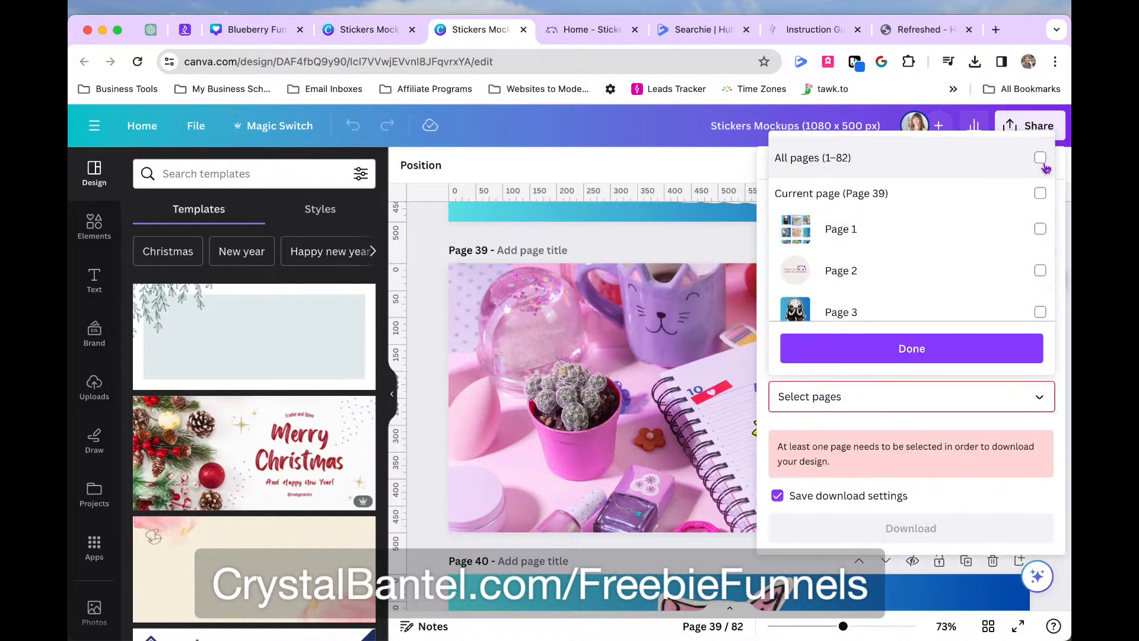
{"action": "left_click", "coordinate": [1040, 193]}
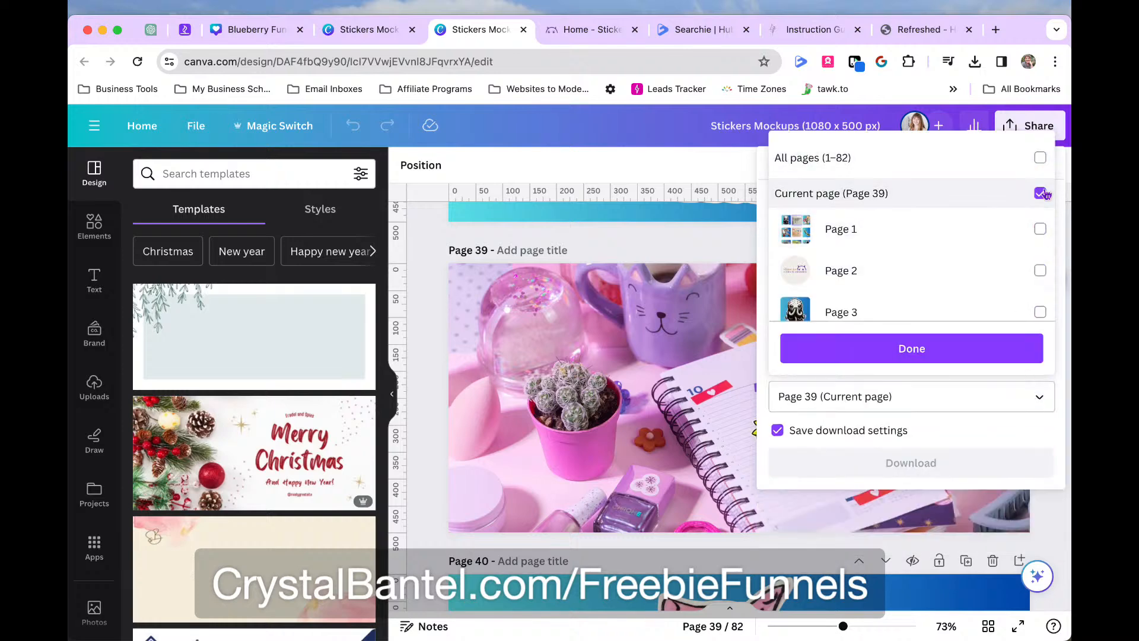
{"action": "left_click", "coordinate": [927, 355]}
{"action": "left_click", "coordinate": [939, 477]}
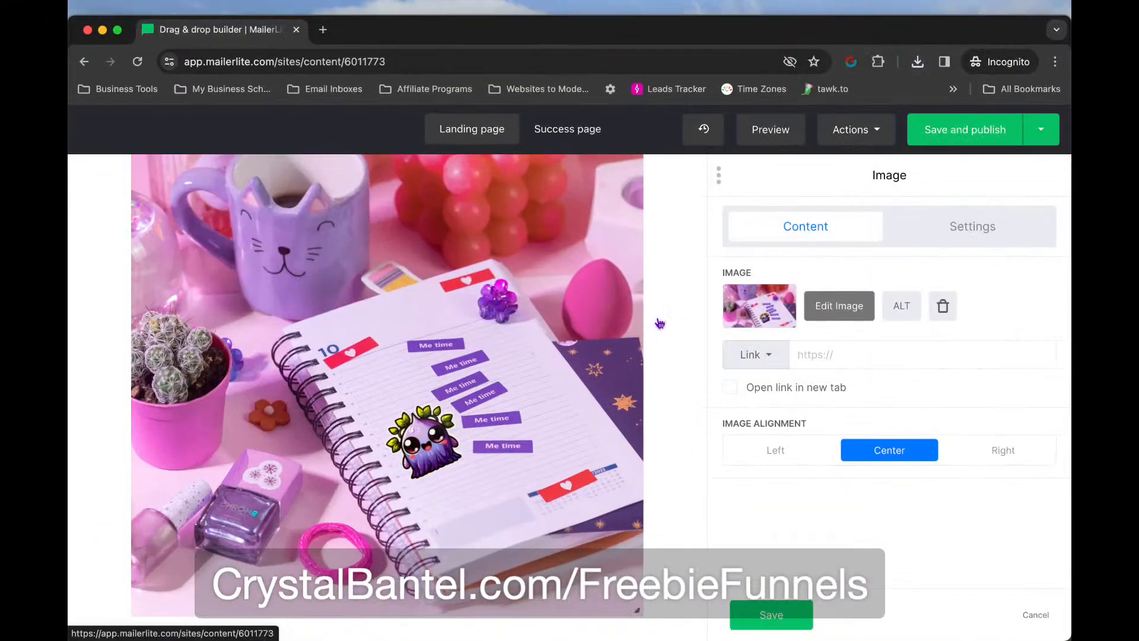
Replace the square mockup in the image block with the uploaded wide Stickers Mockups PNG
{"action": "scroll", "coordinate": [657, 319], "scroll_direction": "up", "scroll_amount": 5}
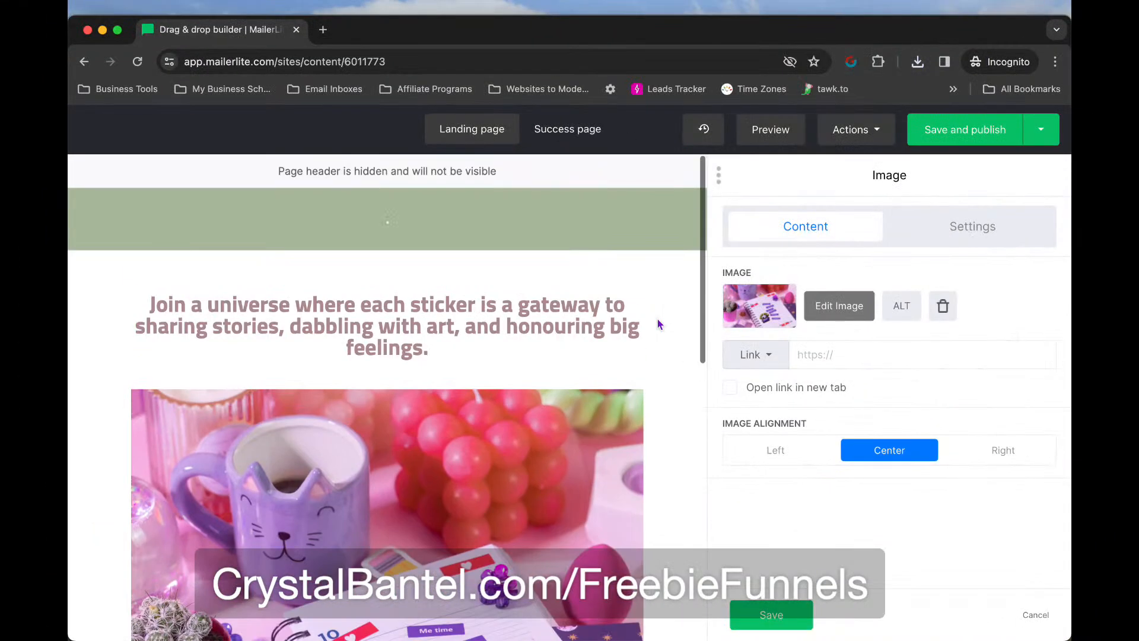
{"action": "left_click", "coordinate": [942, 305]}
{"action": "left_click", "coordinate": [751, 306]}
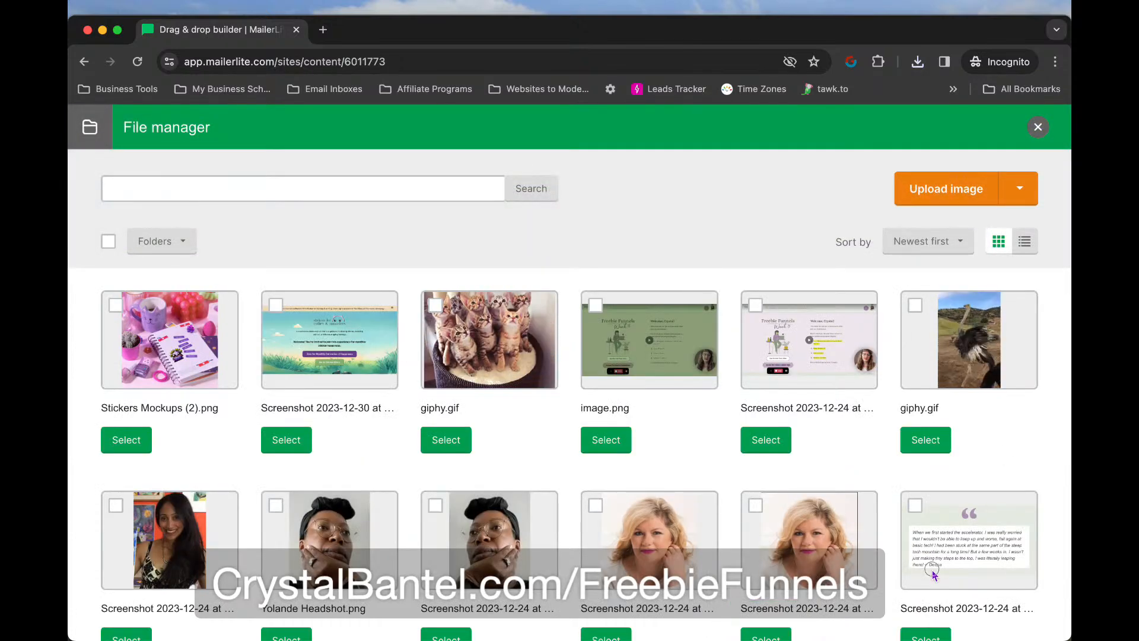
{"action": "left_click_drag", "start_coordinate": [933, 575], "coordinate": [925, 567]}
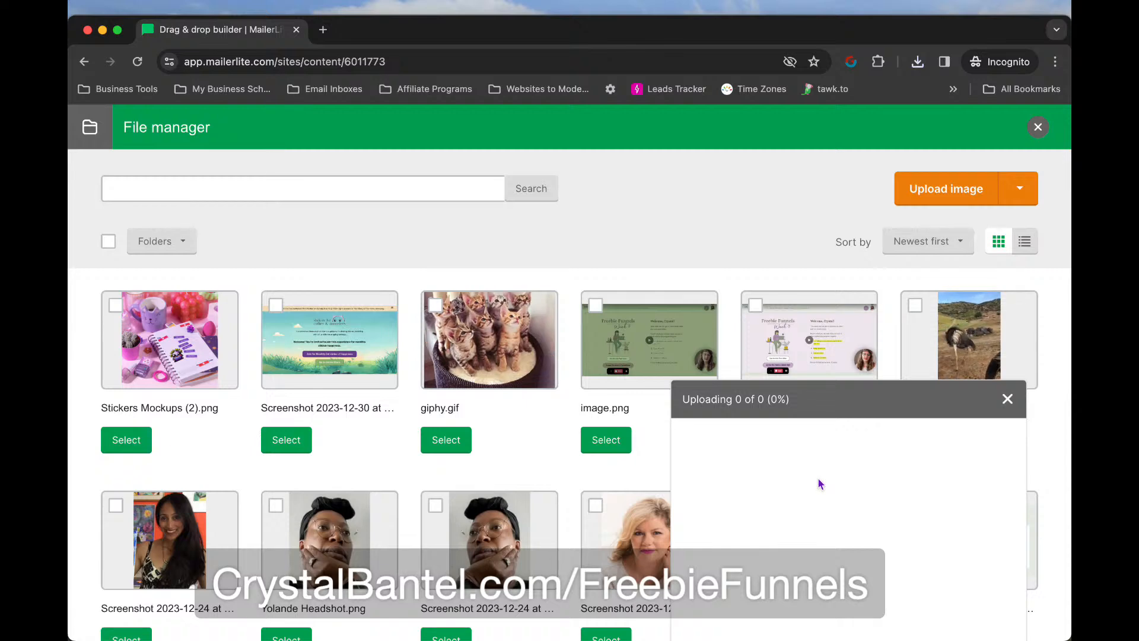
{"action": "left_click", "coordinate": [1007, 399]}
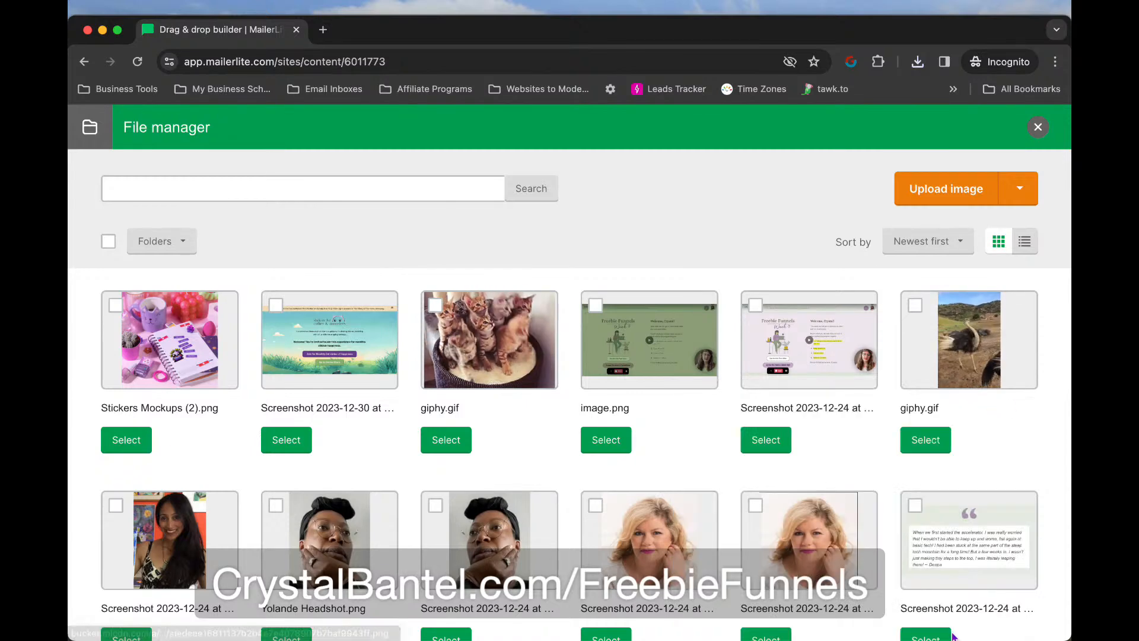
{"action": "left_click_drag", "start_coordinate": [952, 636], "coordinate": [690, 442]}
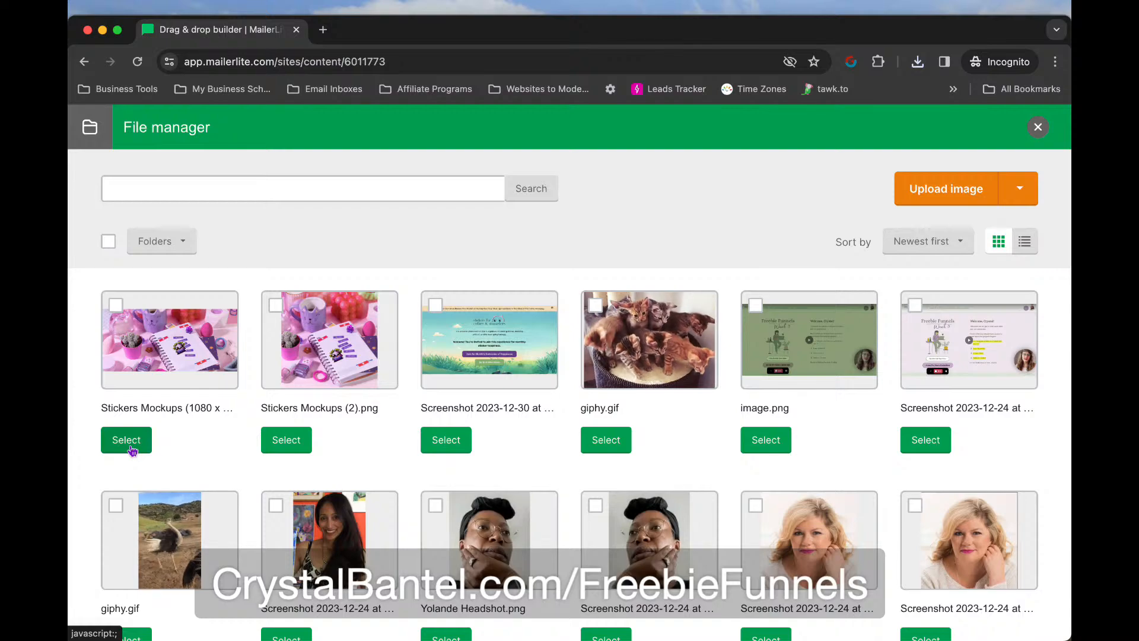
{"action": "left_click", "coordinate": [131, 450]}
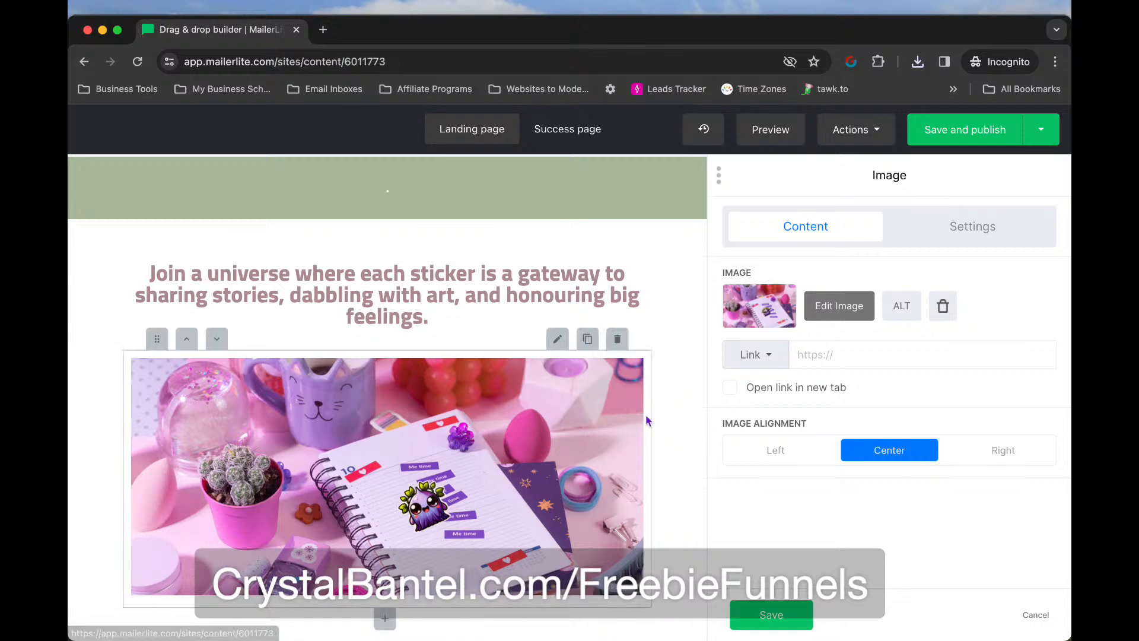
Delete the empty green header block above the tagline
{"action": "scroll", "coordinate": [606, 462], "scroll_direction": "down", "scroll_amount": 3}
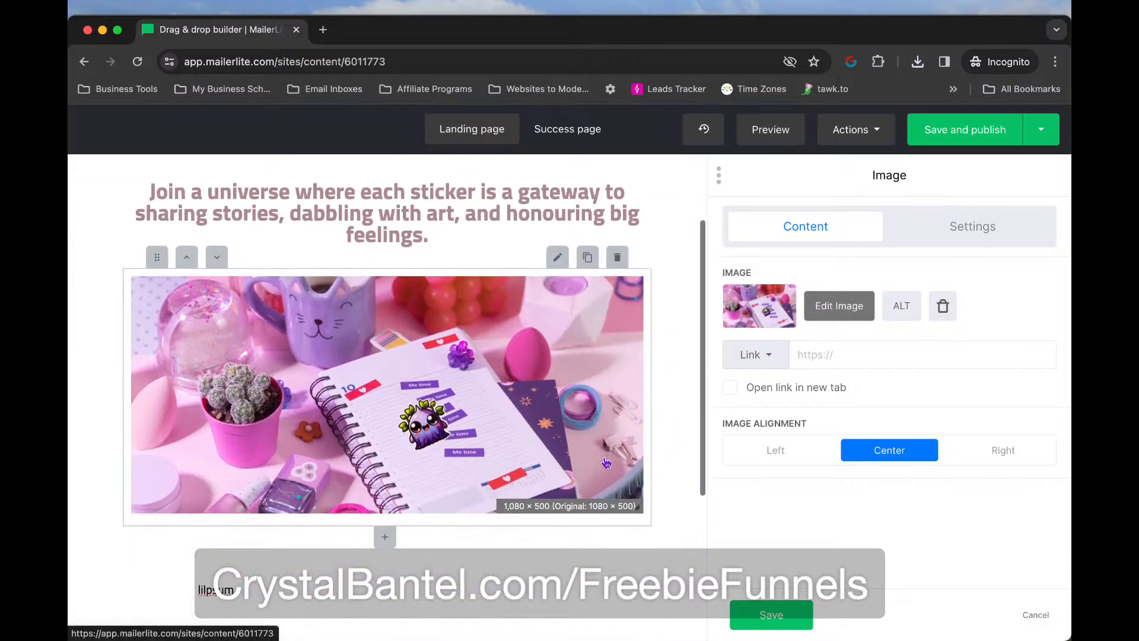
{"action": "scroll", "coordinate": [527, 539], "scroll_direction": "down", "scroll_amount": 2}
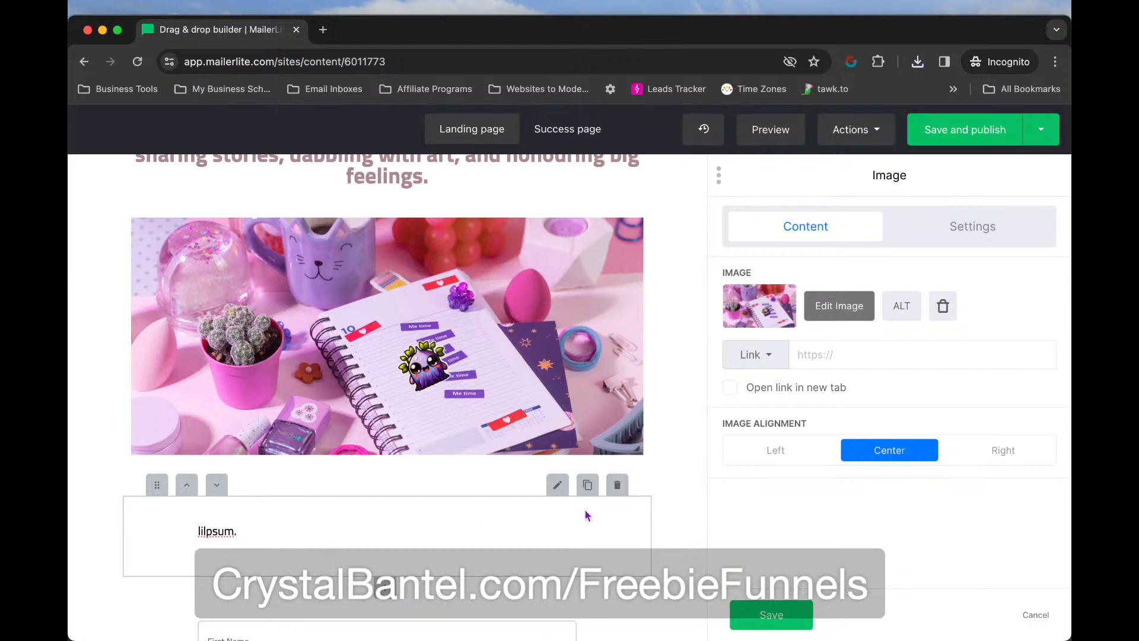
{"action": "scroll", "coordinate": [568, 516], "scroll_direction": "up", "scroll_amount": 6}
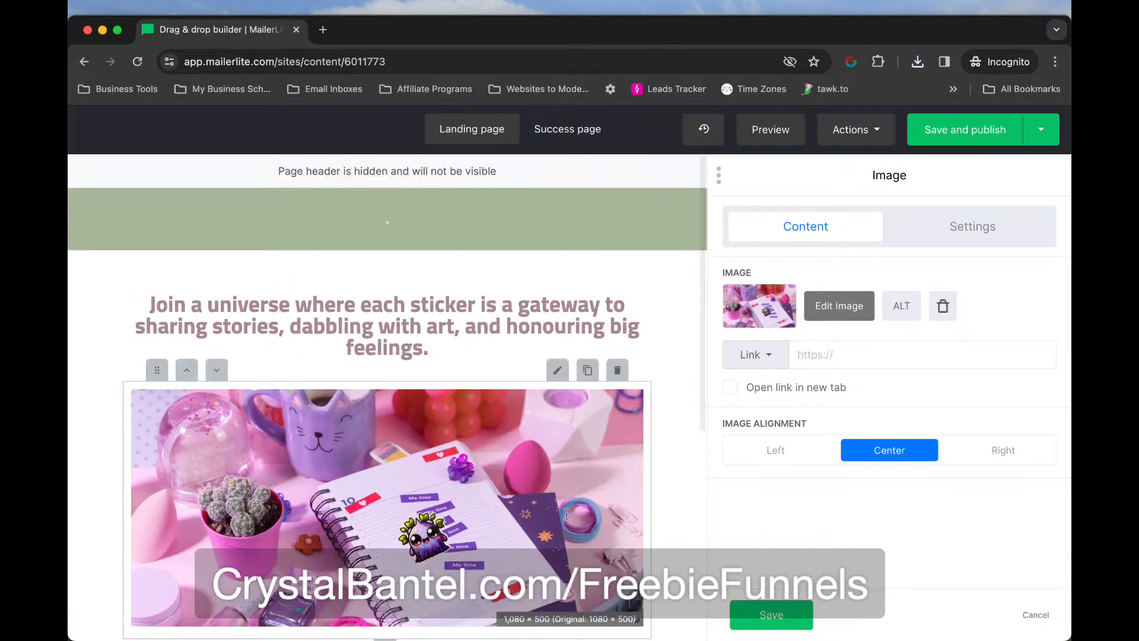
{"action": "mouse_move", "coordinate": [617, 223]}
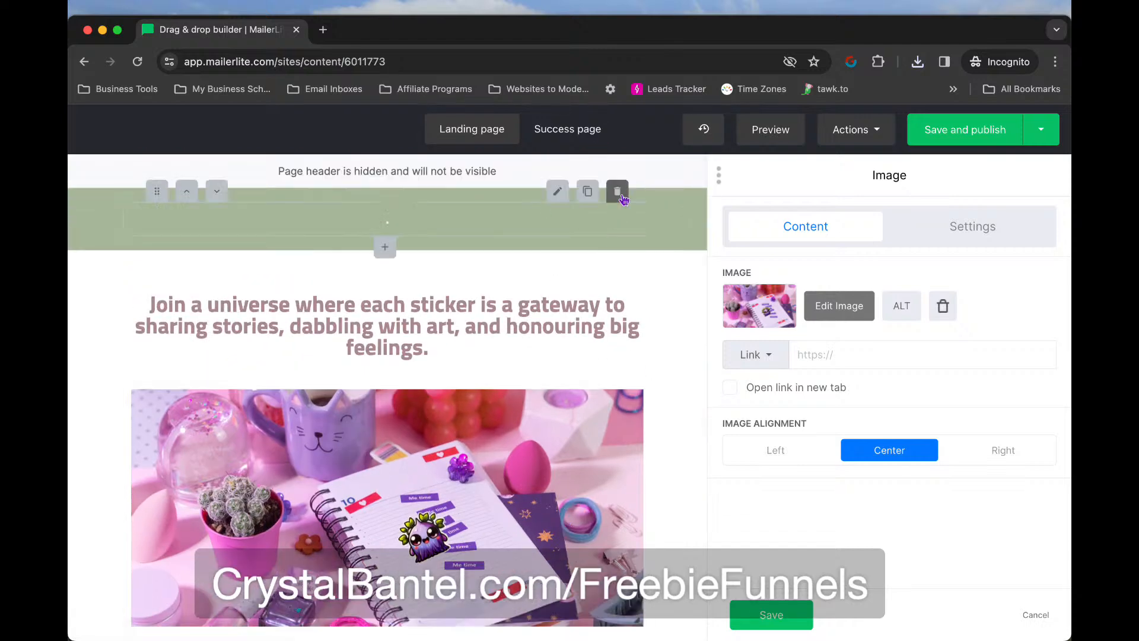
{"action": "left_click", "coordinate": [617, 196]}
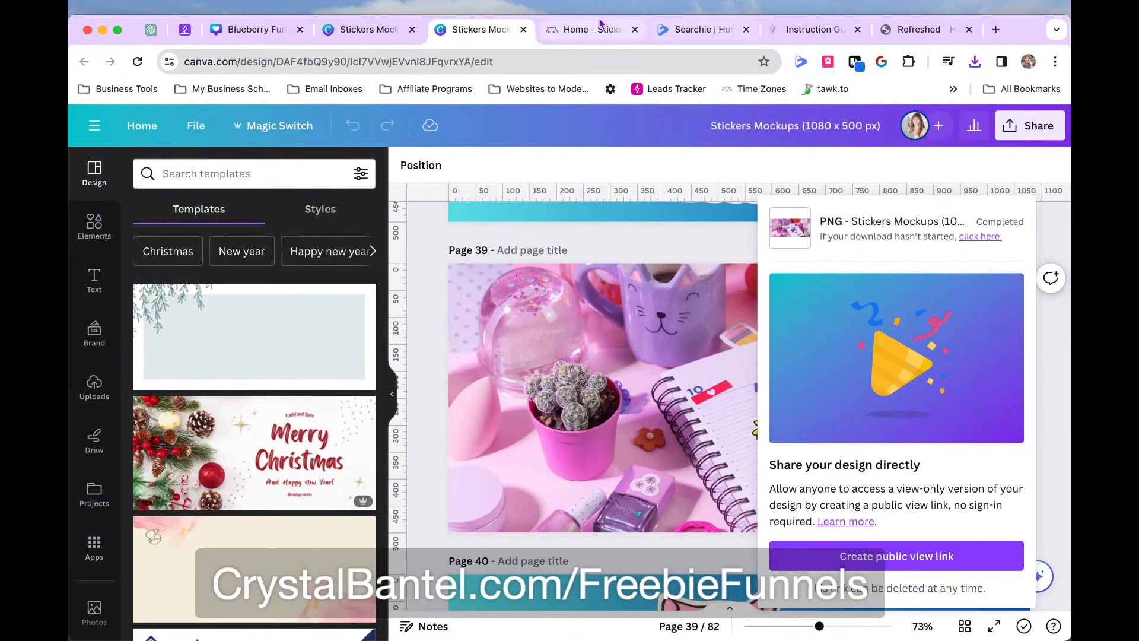
Review the announcement line on the WordPress Home - Stickers page, then return to MailerLite's builder
{"action": "left_click", "coordinate": [305, 36]}
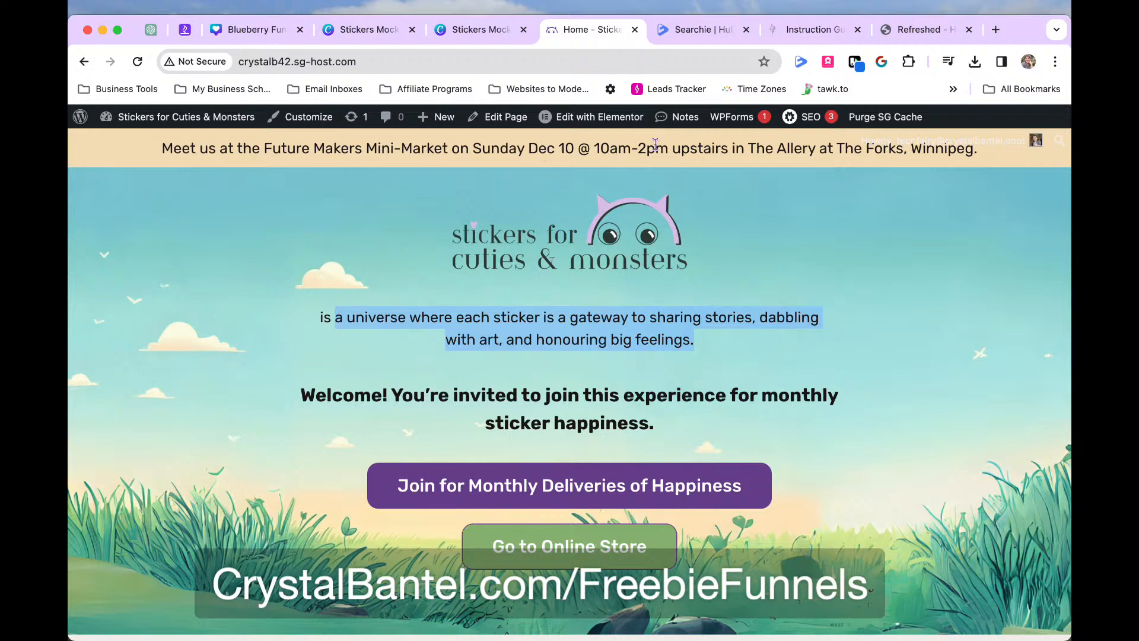
{"action": "triple_click", "coordinate": [561, 148]}
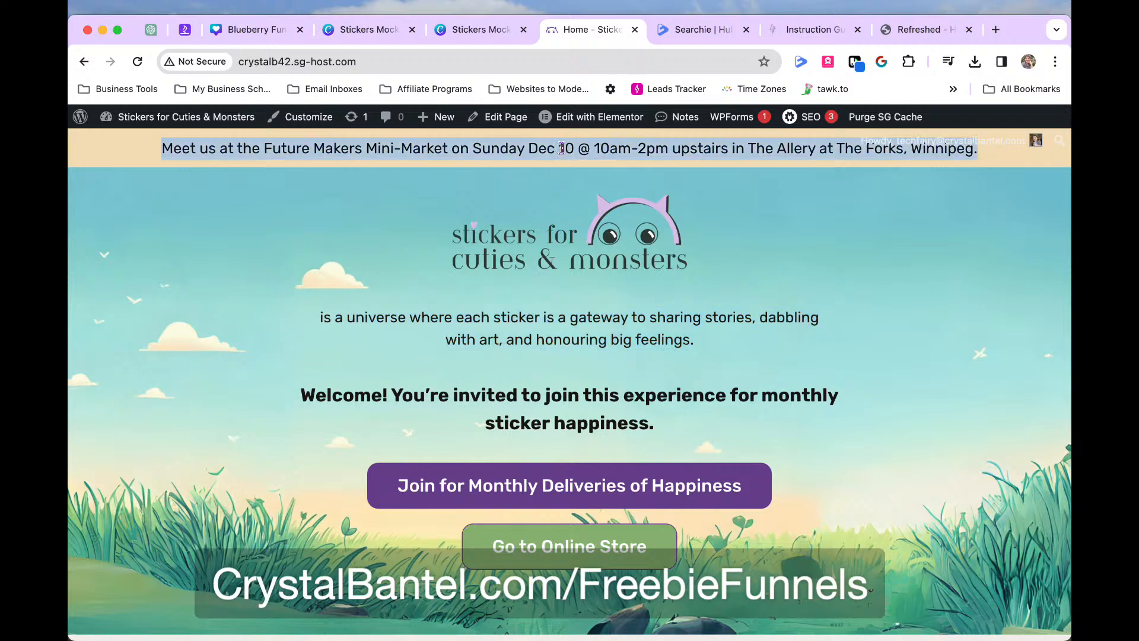
{"action": "left_click", "coordinate": [751, 216]}
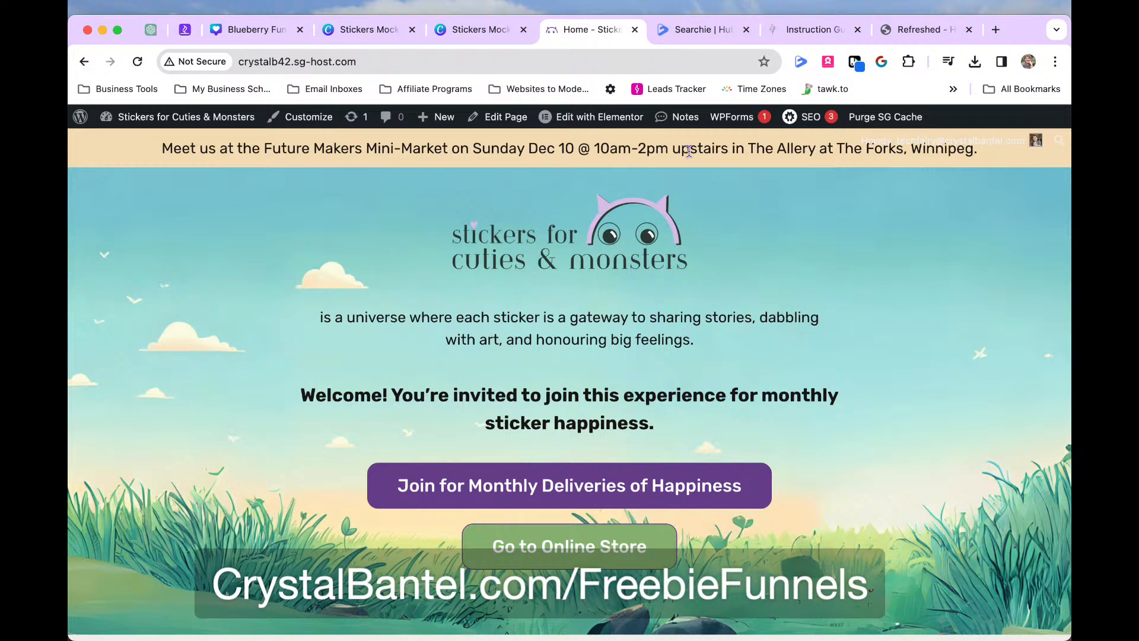
{"action": "triple_click", "coordinate": [688, 150]}
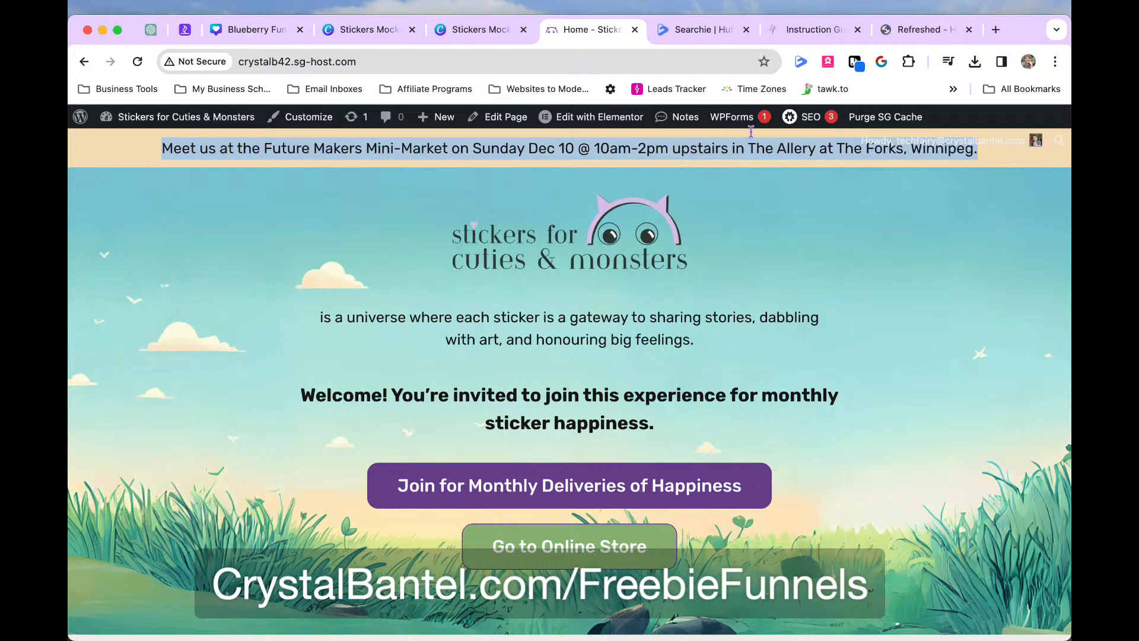
{"action": "key", "text": "ctrl+Up"}
{"action": "left_click", "coordinate": [321, 256]}
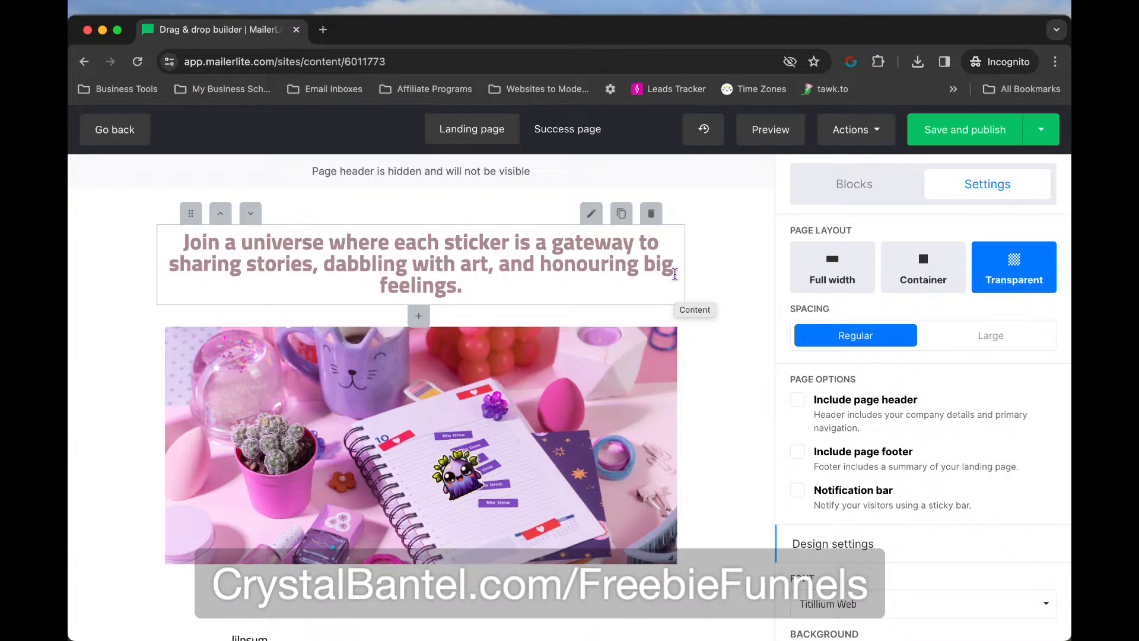
Delete the 'lilpsum.' placeholder text from the block under the planner mockup
{"action": "scroll", "coordinate": [737, 509], "scroll_direction": "down", "scroll_amount": 3}
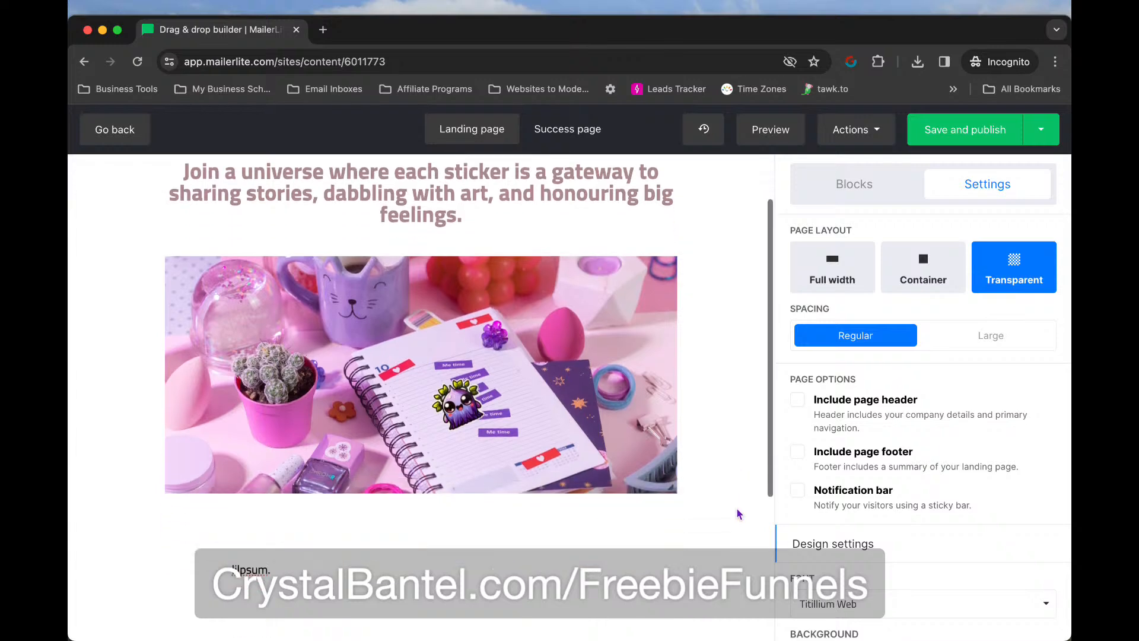
{"action": "left_click", "coordinate": [339, 565]}
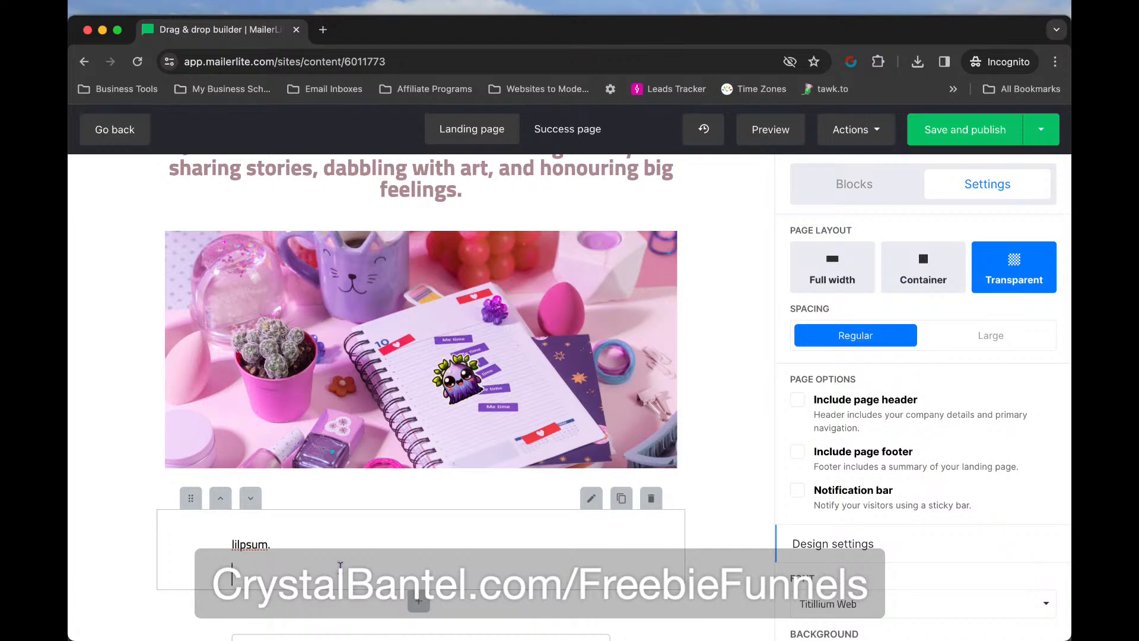
{"action": "key", "text": "super+a"}
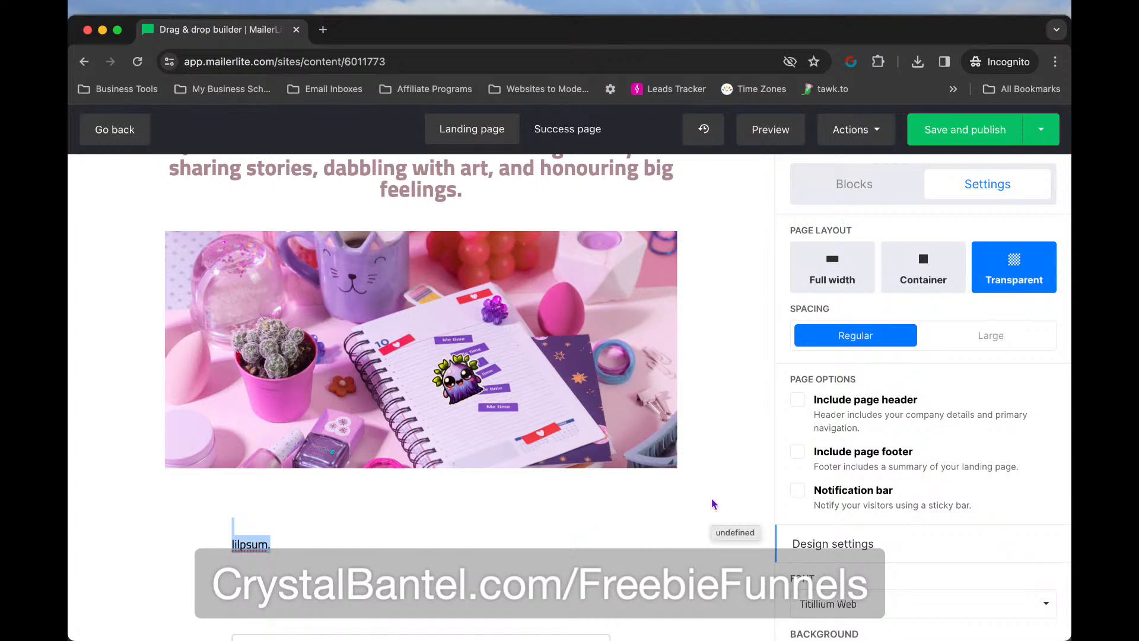
{"action": "key", "text": "BackSpace"}
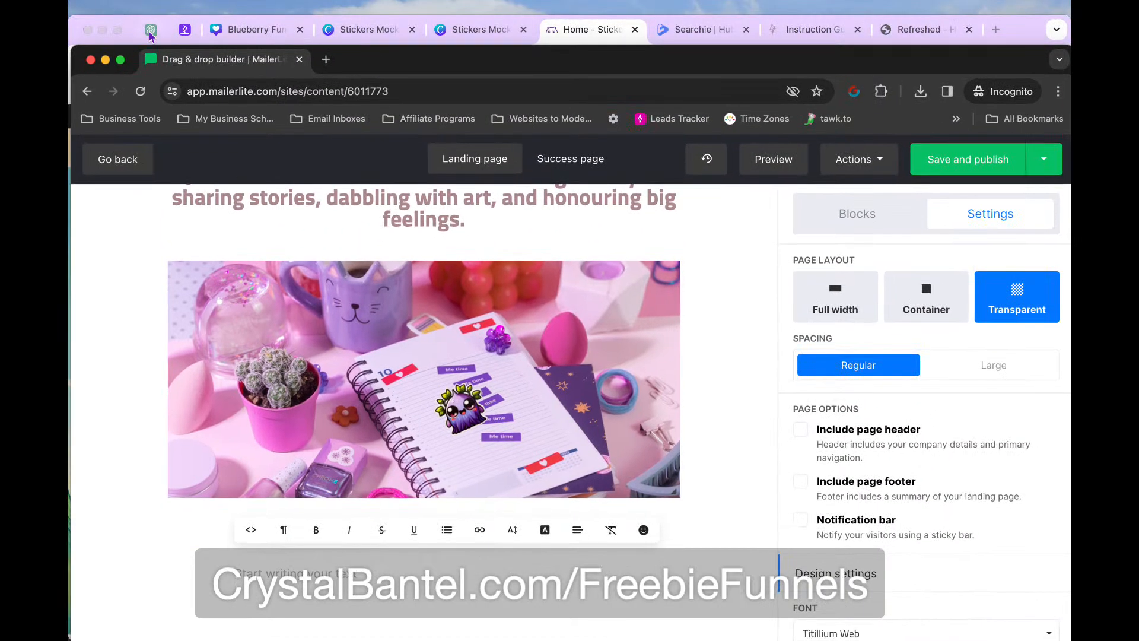
Find the Sticker Business Ideas chat in ChatGPT's history and open its Sticker Pricing Sheet
{"action": "left_click", "coordinate": [150, 31]}
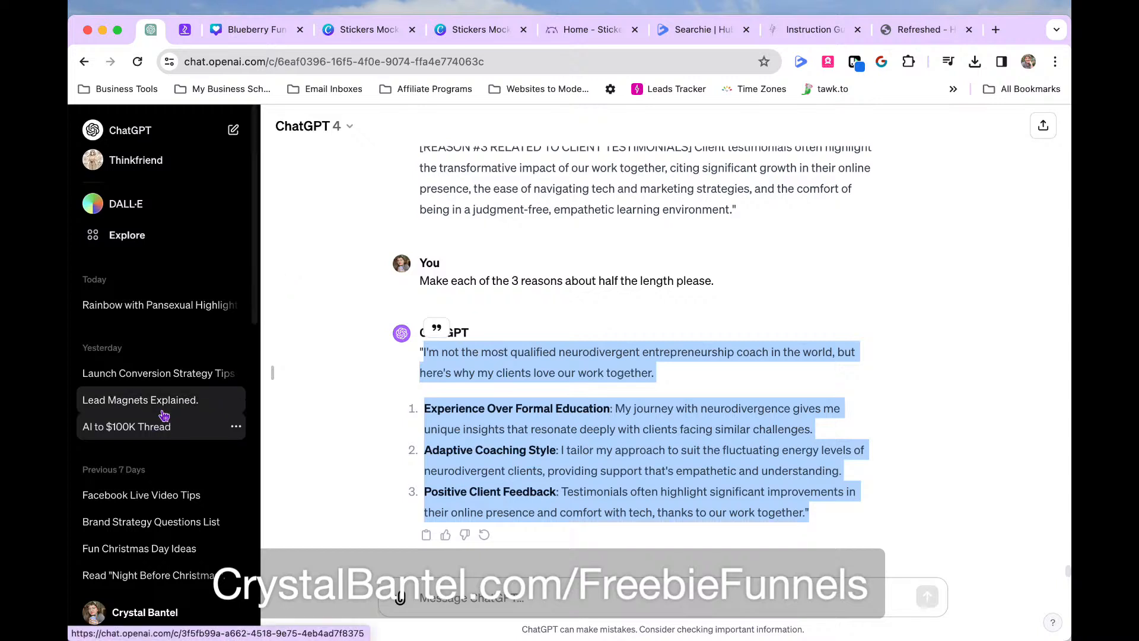
{"action": "scroll", "coordinate": [164, 419], "scroll_direction": "down", "scroll_amount": 3}
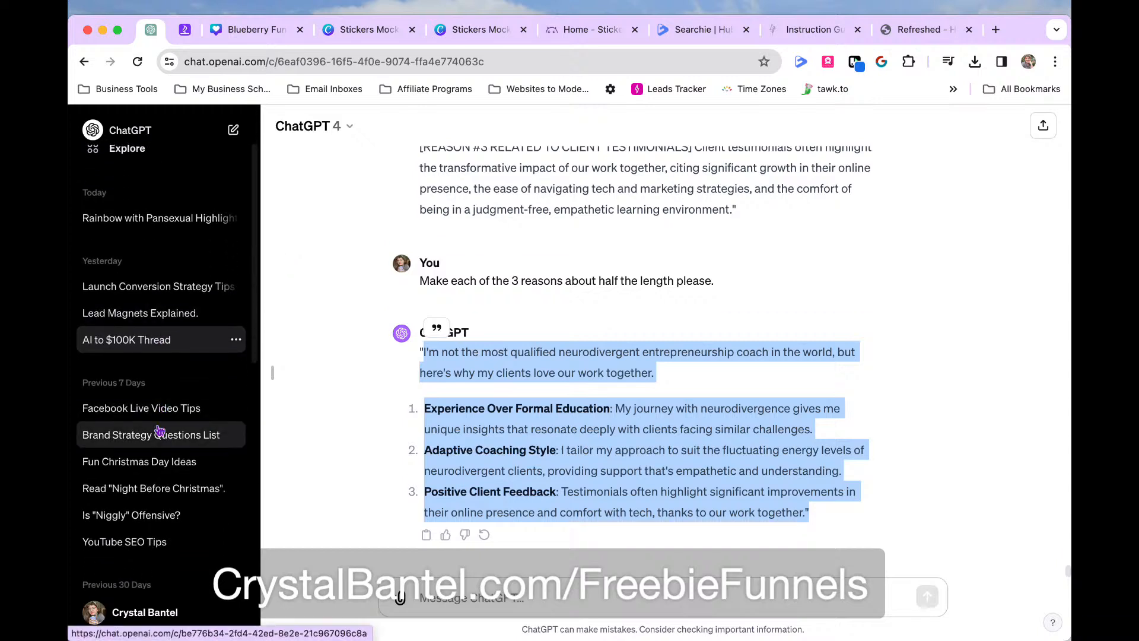
{"action": "scroll", "coordinate": [157, 436], "scroll_direction": "down", "scroll_amount": 3}
{"action": "scroll", "coordinate": [157, 436], "scroll_direction": "down", "scroll_amount": 10}
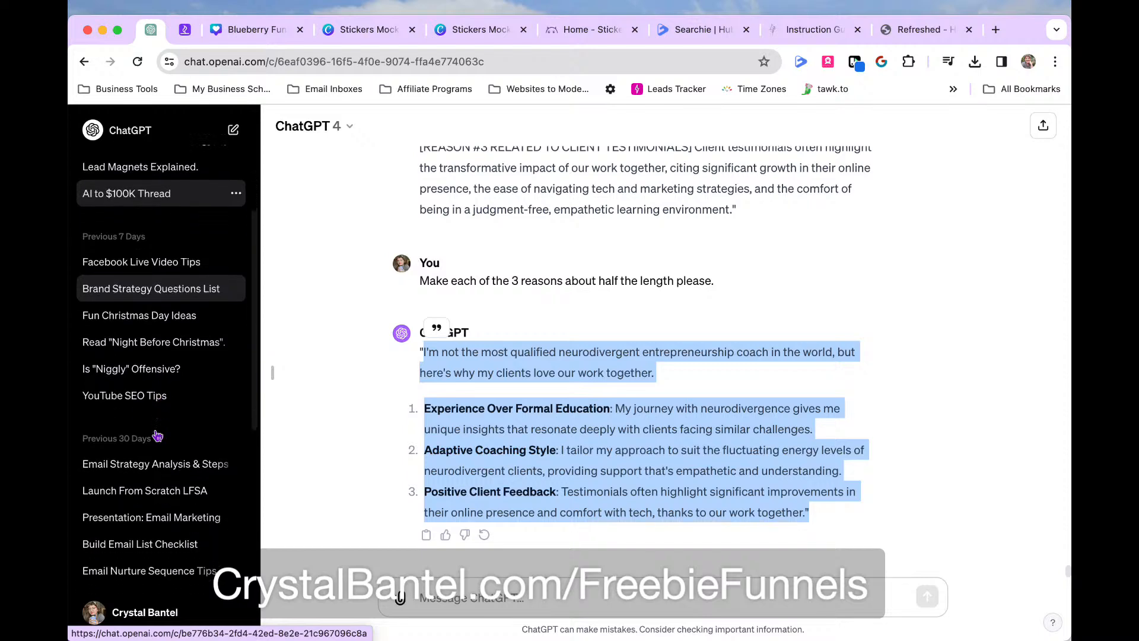
{"action": "scroll", "coordinate": [158, 436], "scroll_direction": "down", "scroll_amount": 3}
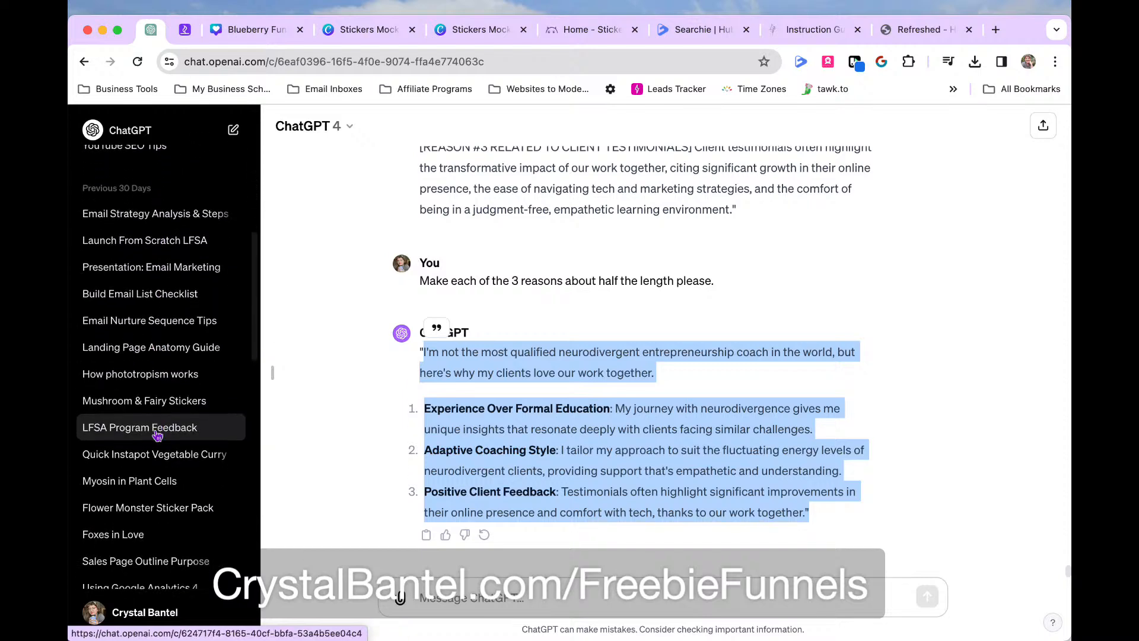
{"action": "left_click", "coordinate": [144, 450]}
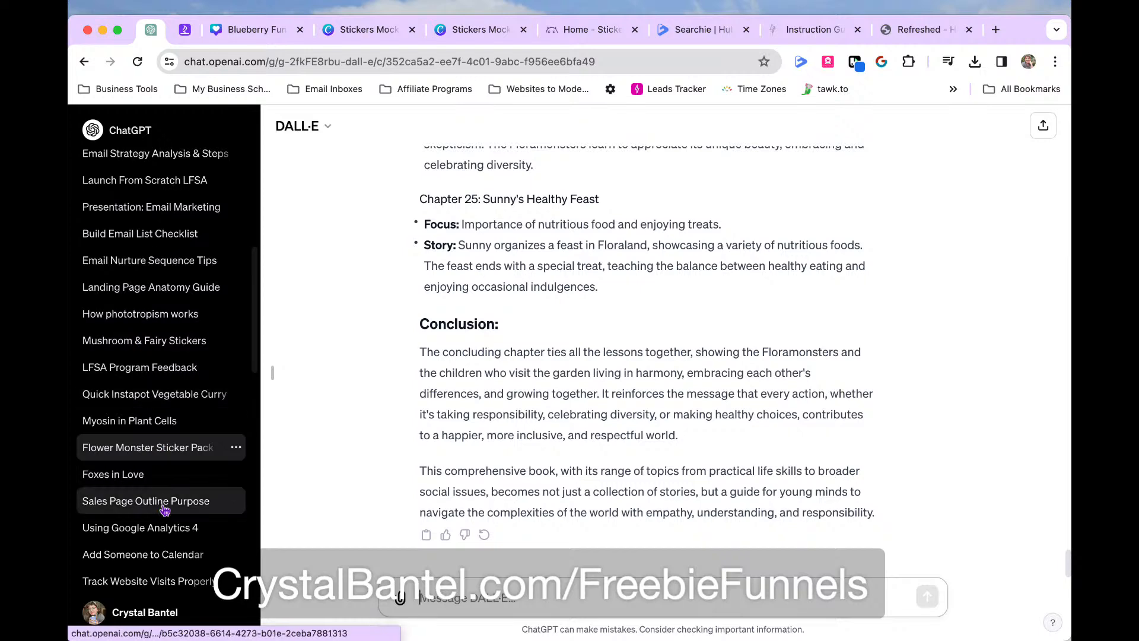
{"action": "scroll", "coordinate": [163, 503], "scroll_direction": "down", "scroll_amount": 4}
{"action": "scroll", "coordinate": [164, 509], "scroll_direction": "down", "scroll_amount": 2}
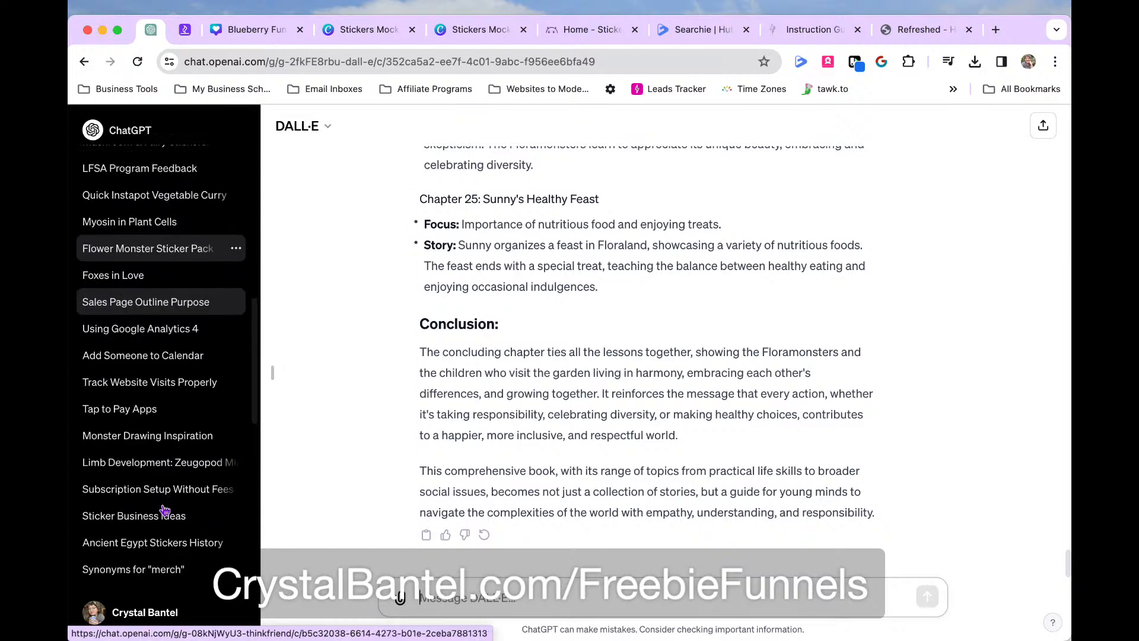
{"action": "left_click", "coordinate": [162, 514]}
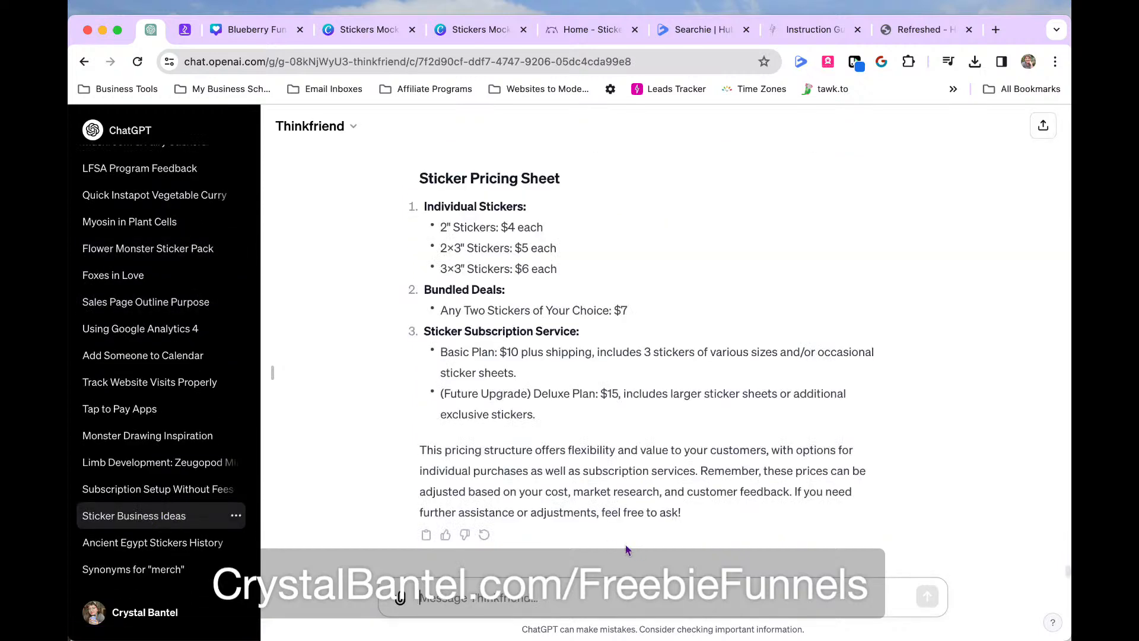
{"action": "scroll", "coordinate": [628, 541], "scroll_direction": "up", "scroll_amount": 1}
{"action": "scroll", "coordinate": [628, 540], "scroll_direction": "up", "scroll_amount": 8}
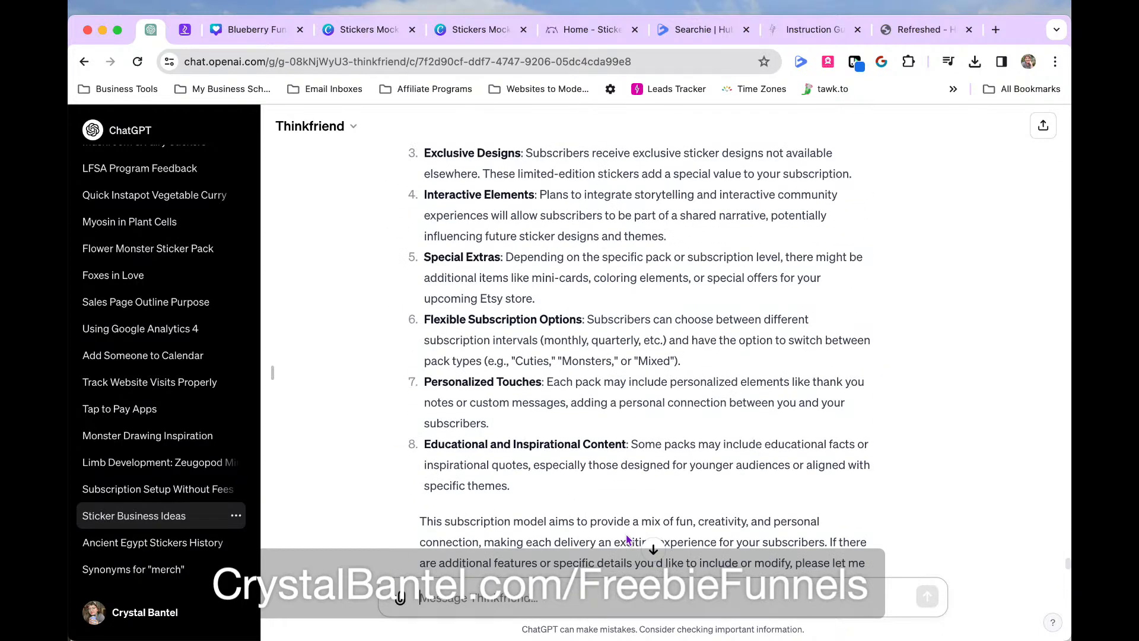
{"action": "scroll", "coordinate": [628, 539], "scroll_direction": "down", "scroll_amount": 10}
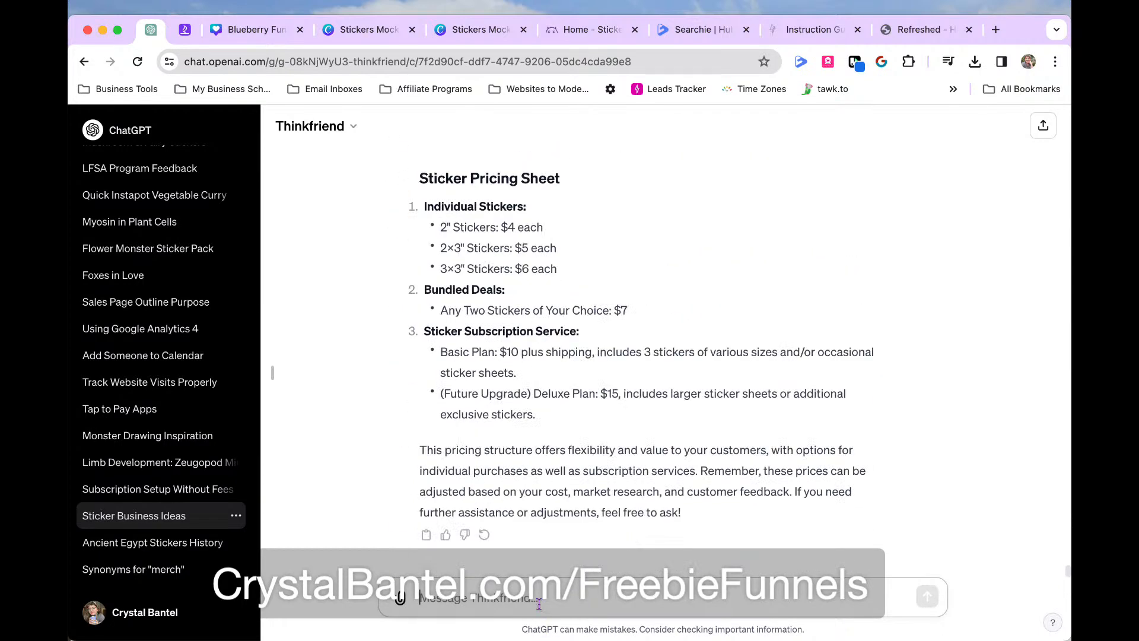
Type a prompt: a simple sticker-business landing page meant to capture newsletter emails, not sell subscriptions
{"action": "type", "text": "I'm c"}
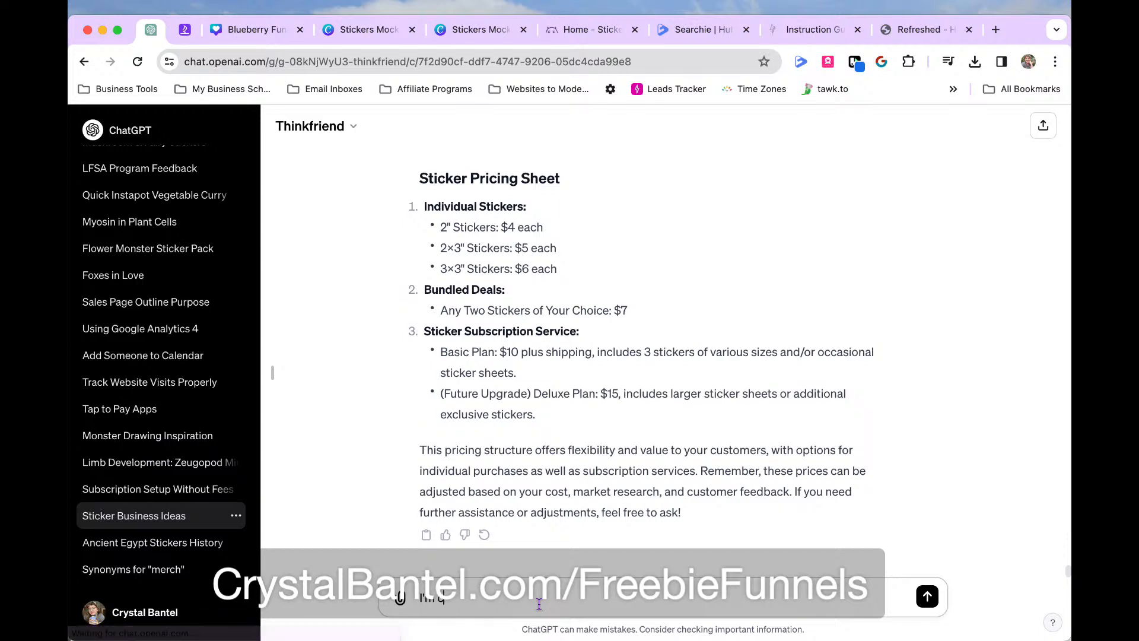
{"action": "type", "text": "reating a simple la"}
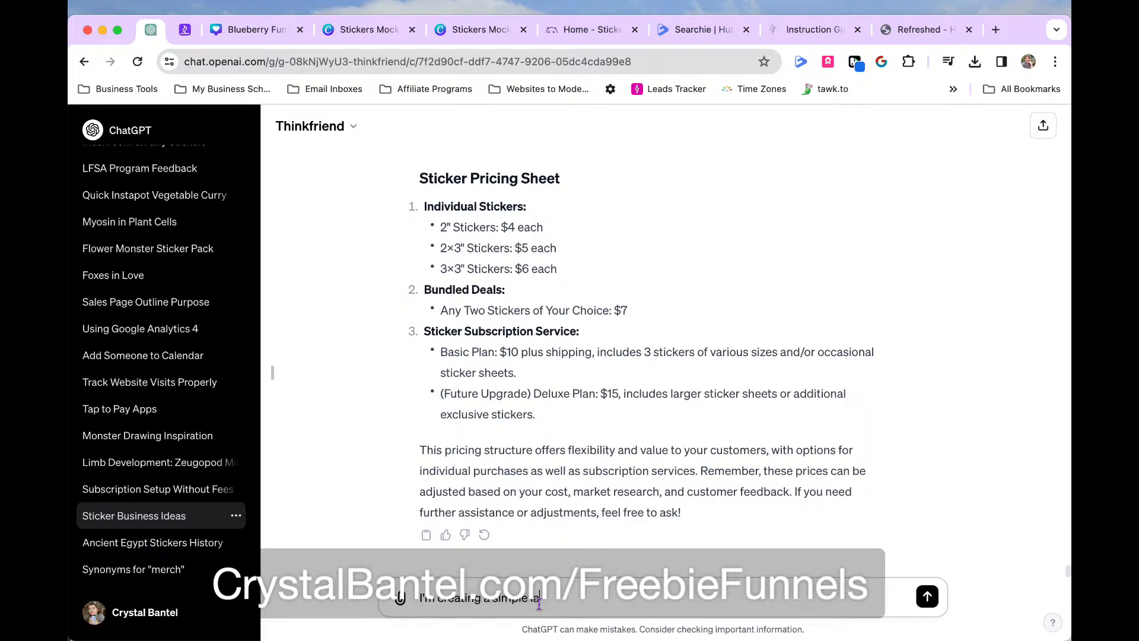
{"action": "type", "text": "nding page for my sticker business"}
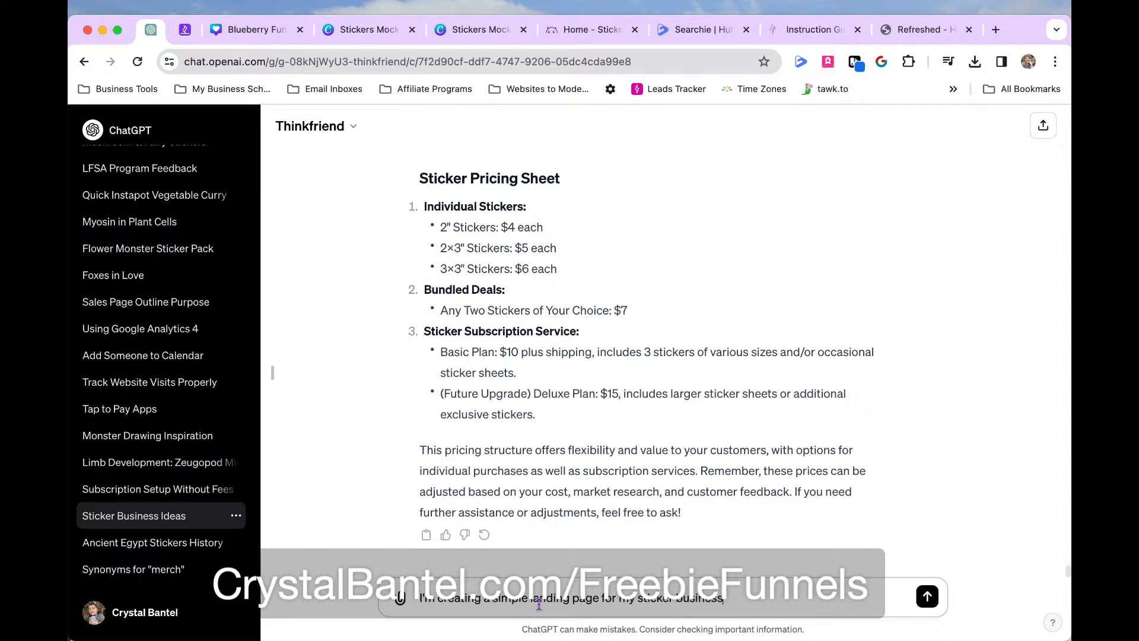
{"action": "type", "text": ". based on everything we've talked"}
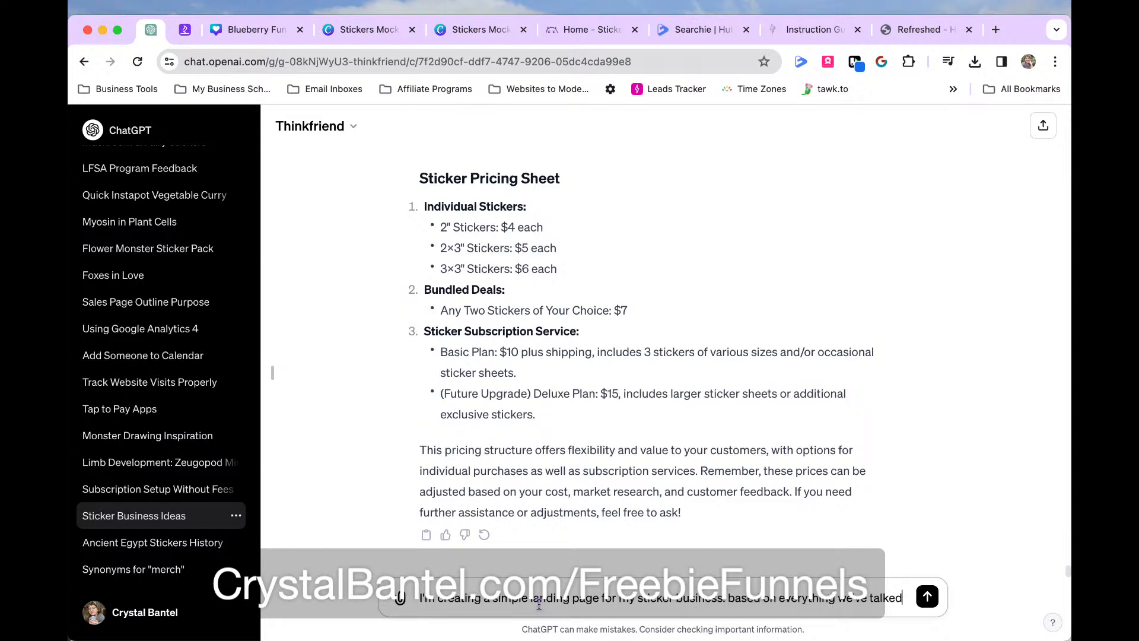
{"action": "type", "text": " about in this threa"}
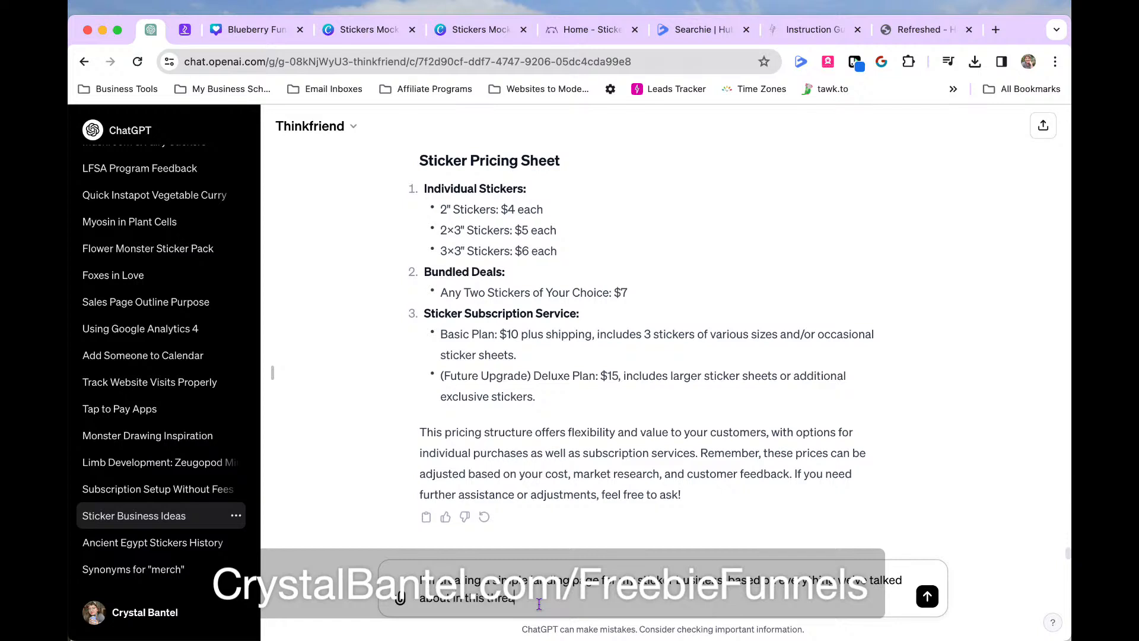
{"action": "type", "text": "d, help me come up with a few ideas"}
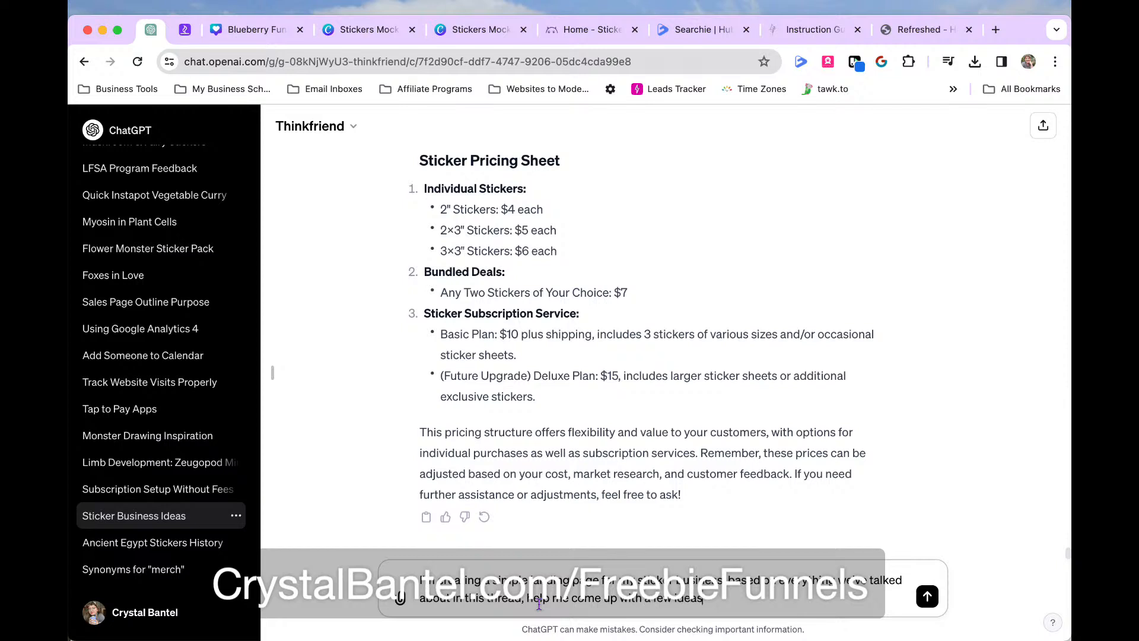
{"action": "type", "text": " for hooks, as well as a description"}
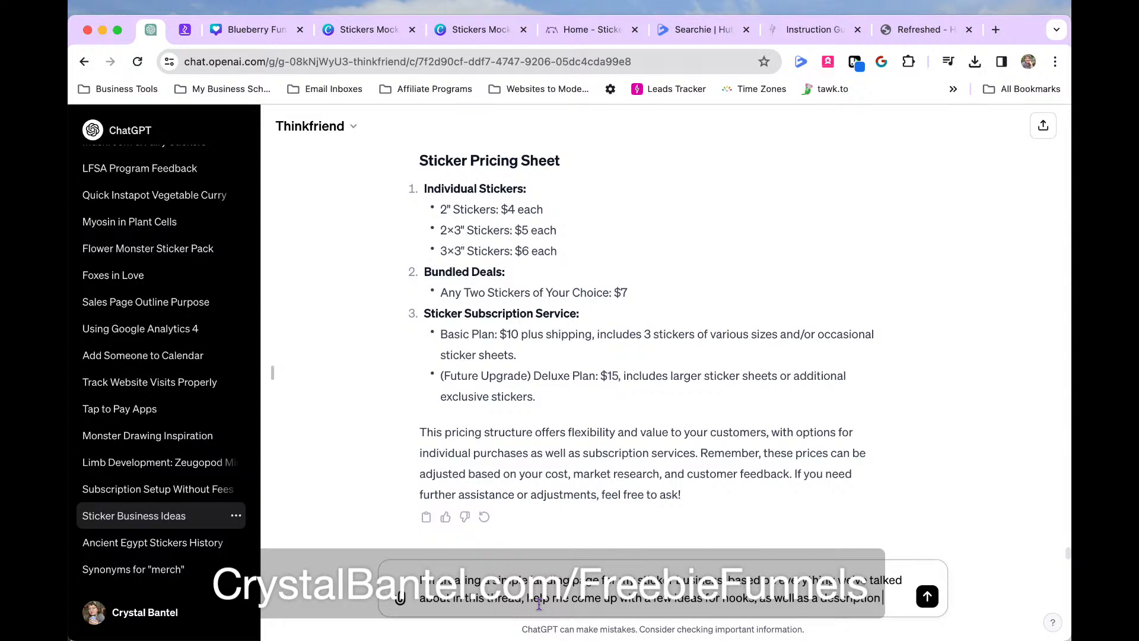
{"action": "type", "text": " to use in the la"}
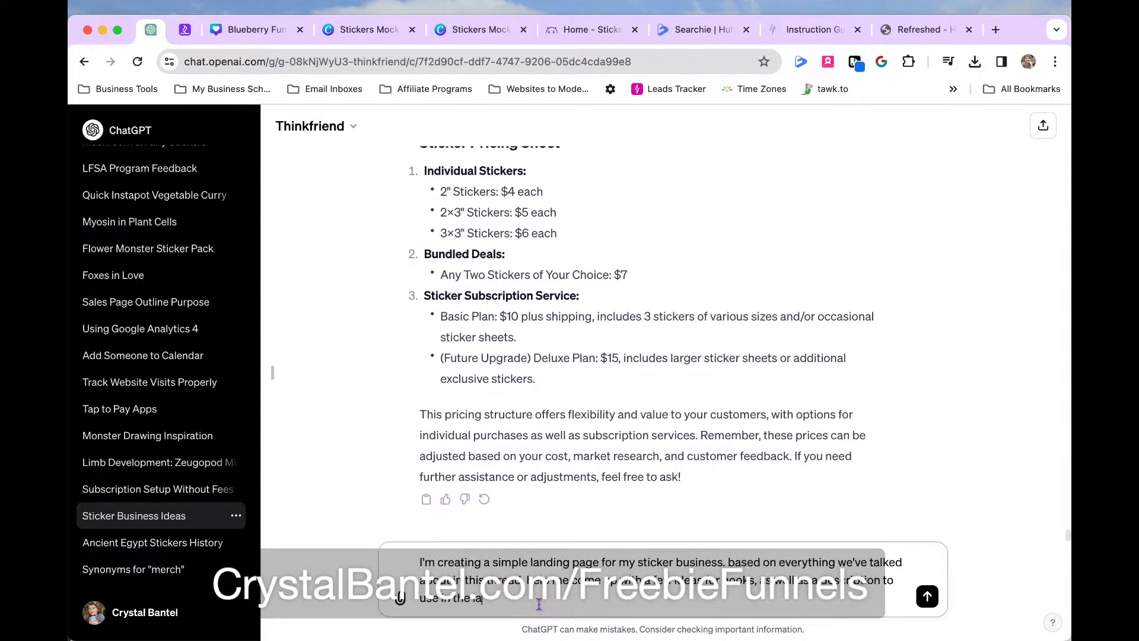
{"action": "type", "text": "nding page. Please keep in mind that this"}
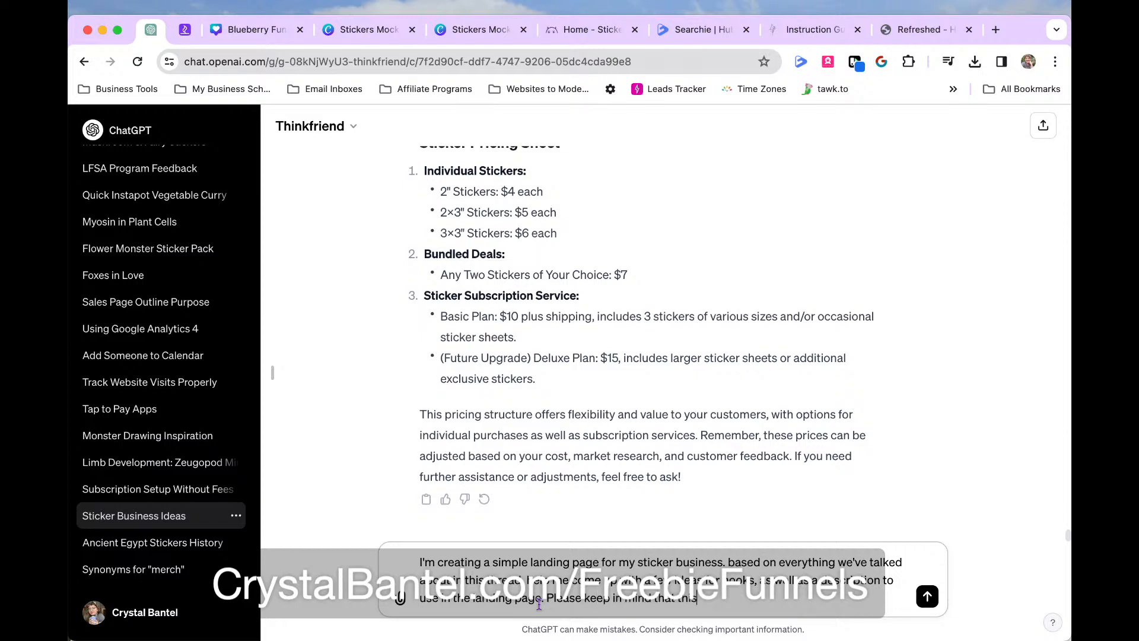
{"action": "type", "text": " isnding page is not for the"}
{"action": "key", "text": "BackSpace"}
{"action": "key", "text": "BackSpace"}
{"action": "key", "text": "BackSpace"}
{"action": "key", "text": "BackSpace"}
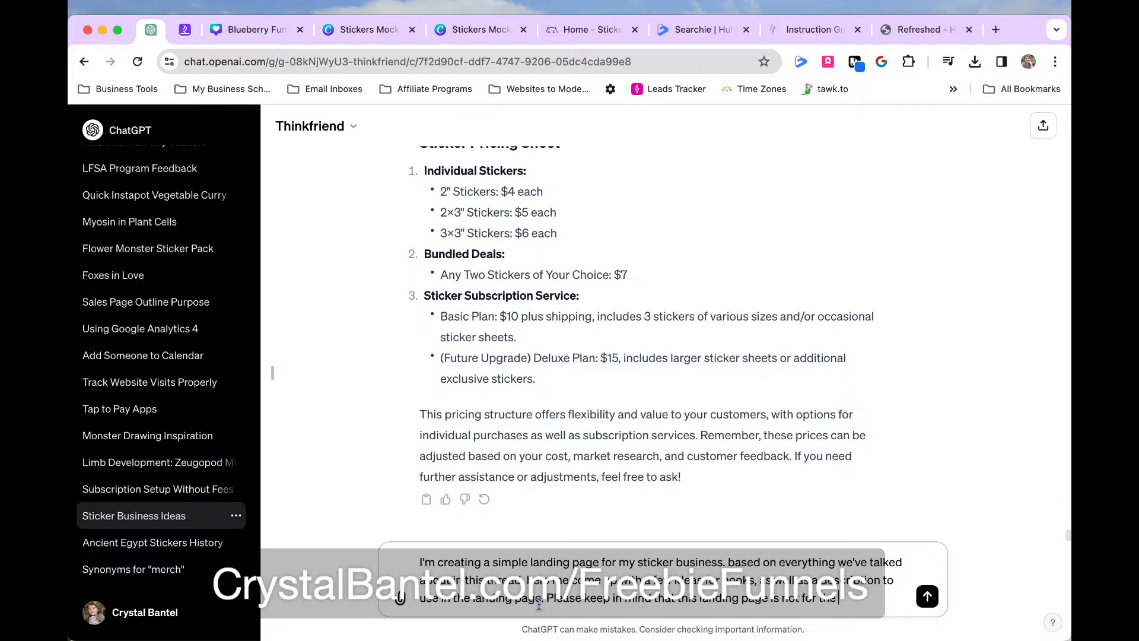
{"action": "type", "text": "subscriptionsticker "}
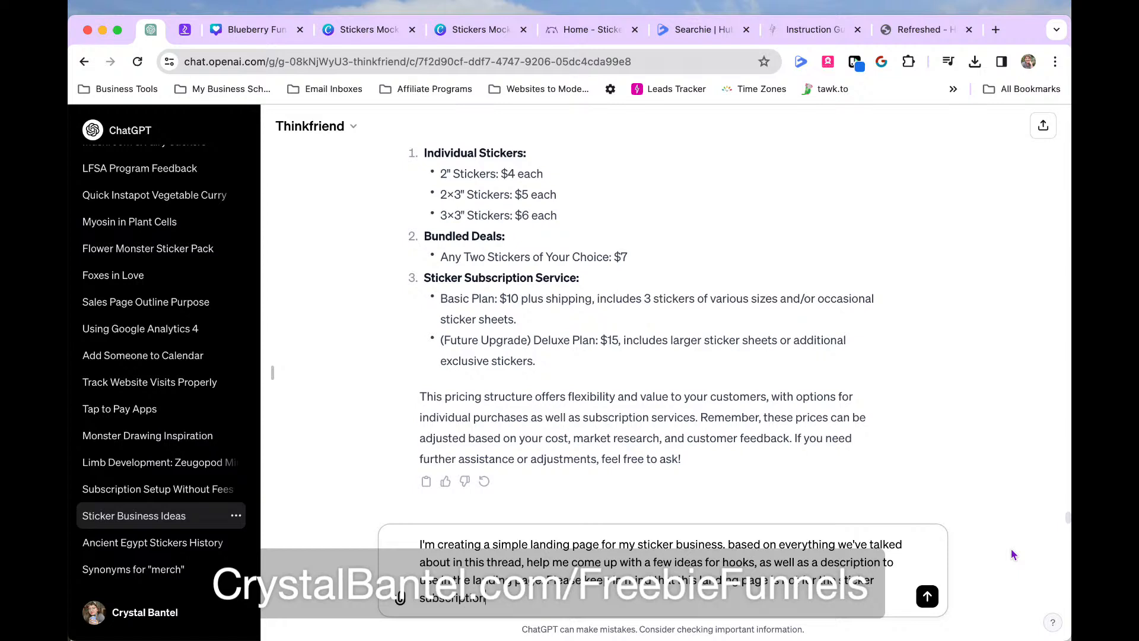
{"action": "type", "text": "but rather to capture emails for the"}
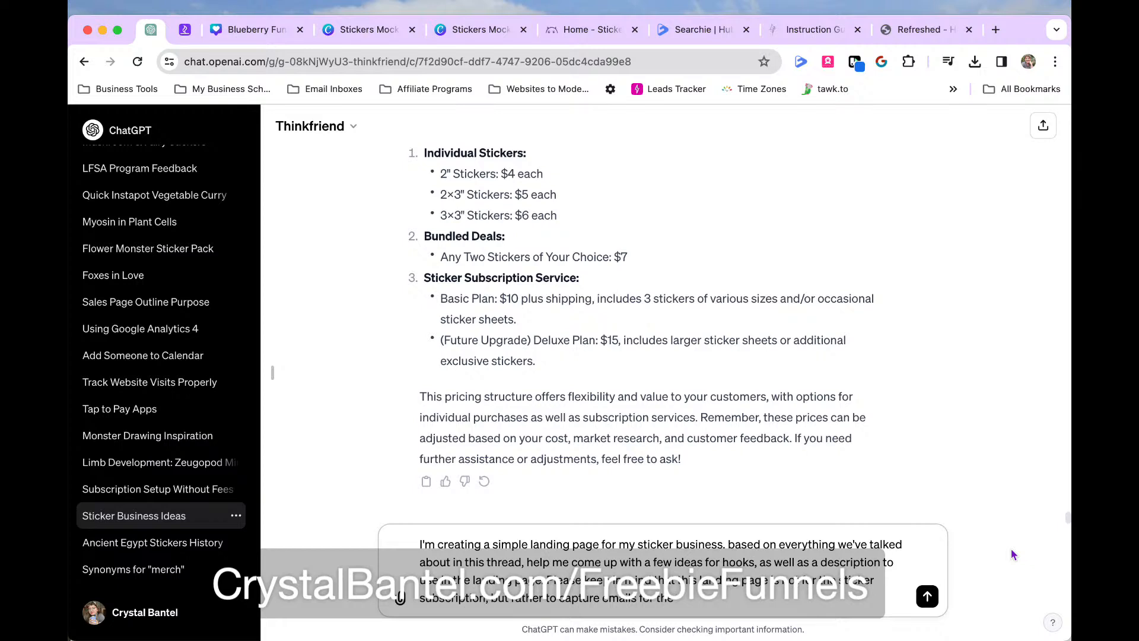
{"action": "type", "text": " email newsletter."}
{"action": "key", "text": "BackSpace"}
{"action": "key", "text": "BackSpace"}
Search Canva projects for 'freebie' and open FFA Templates - Freebie Checklists & Planners
{"action": "left_click", "coordinate": [484, 26]}
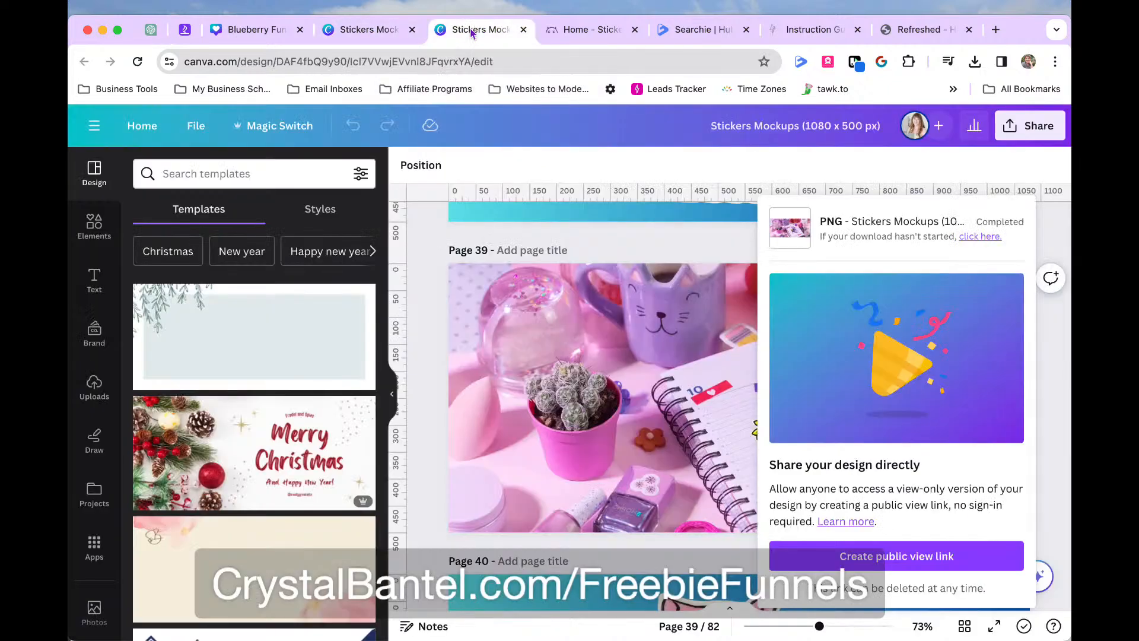
{"action": "left_click", "coordinate": [370, 31]}
{"action": "left_click", "coordinate": [271, 36]}
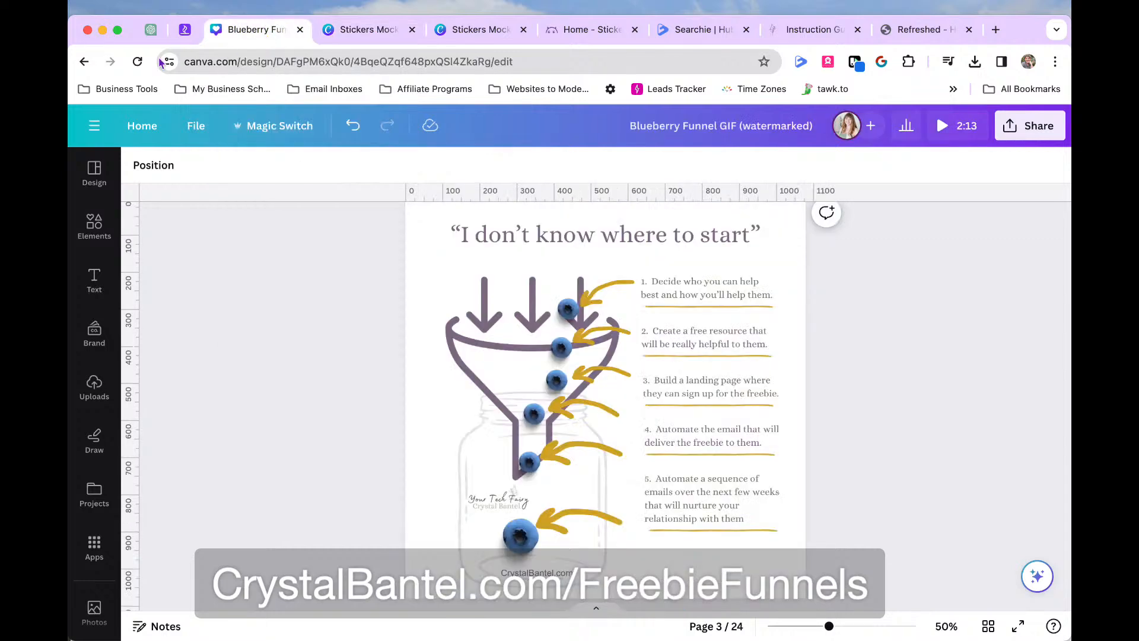
{"action": "left_click", "coordinate": [142, 125]}
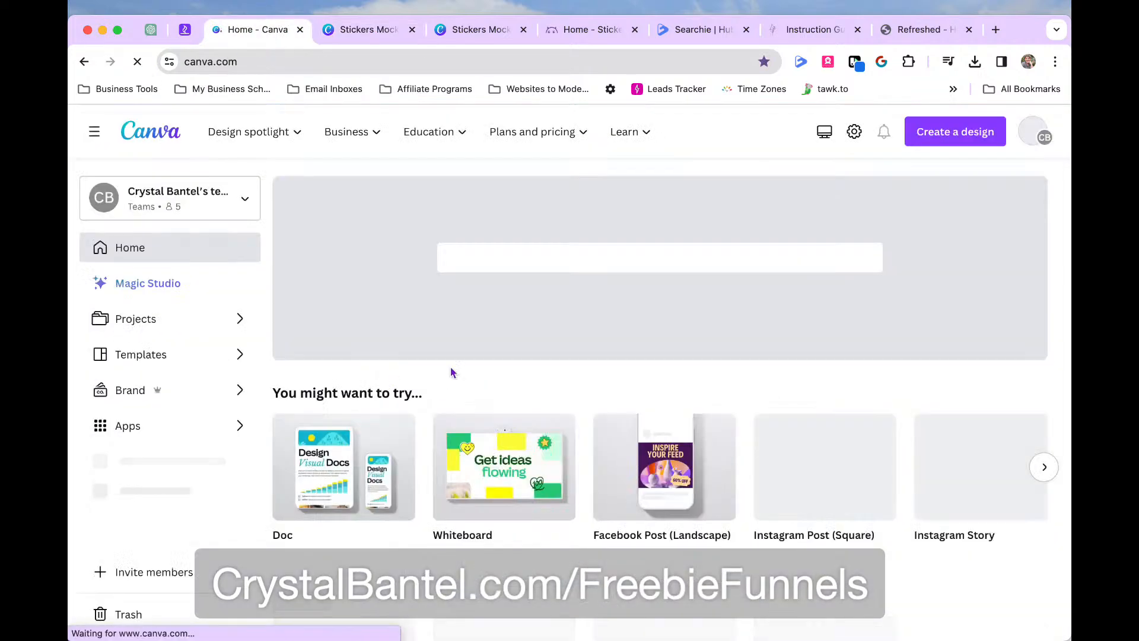
{"action": "left_click", "coordinate": [673, 252]}
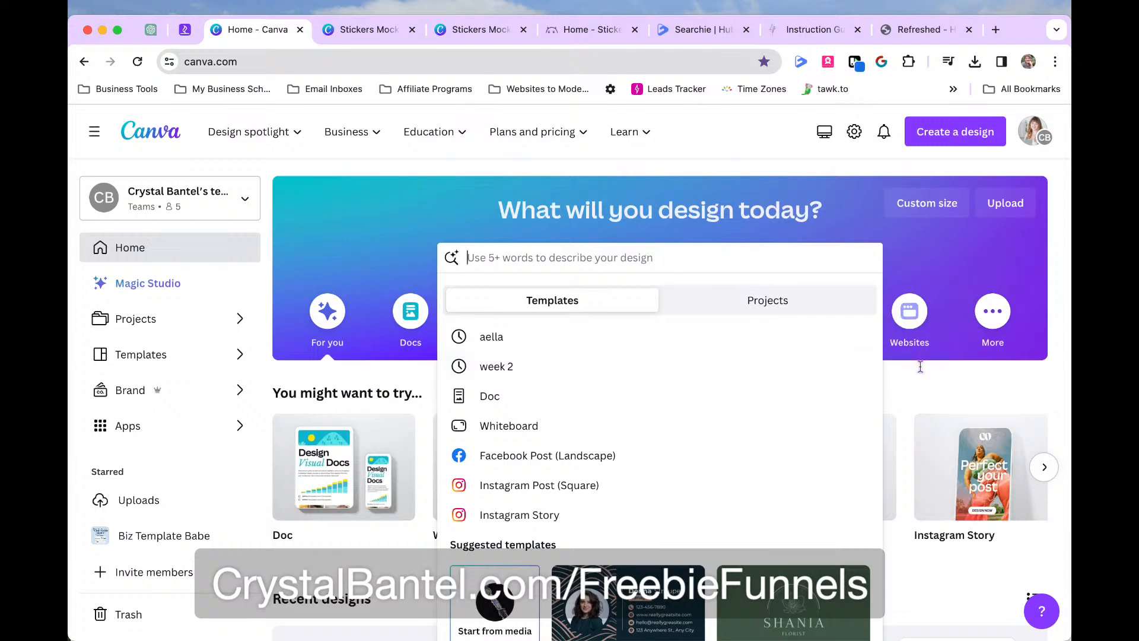
{"action": "type", "text": "freebie"}
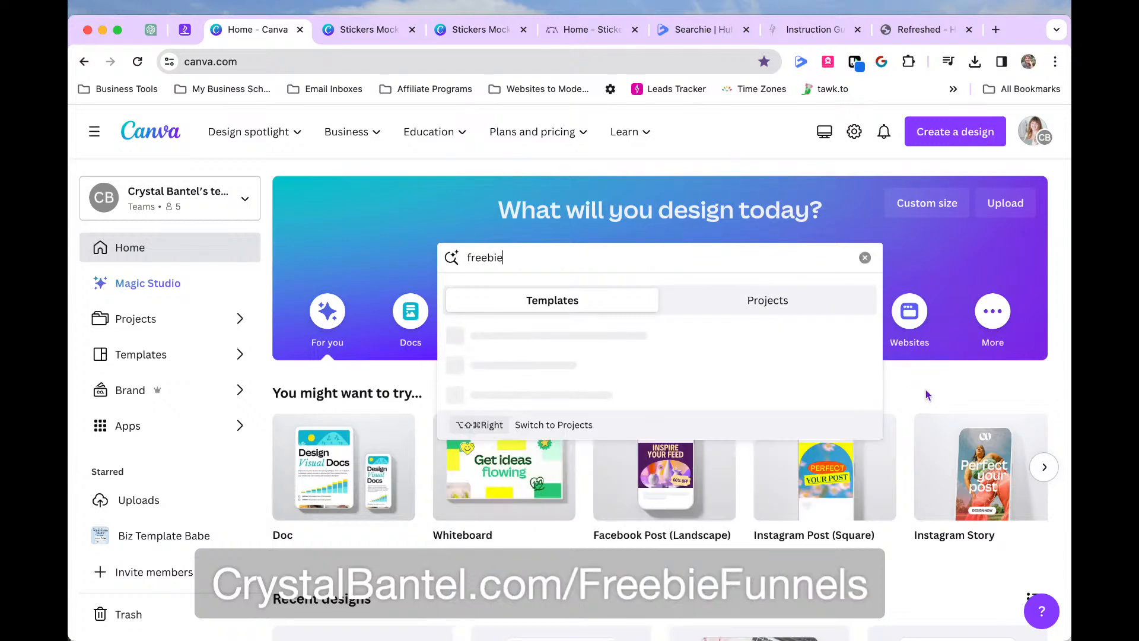
{"action": "left_click", "coordinate": [783, 302]}
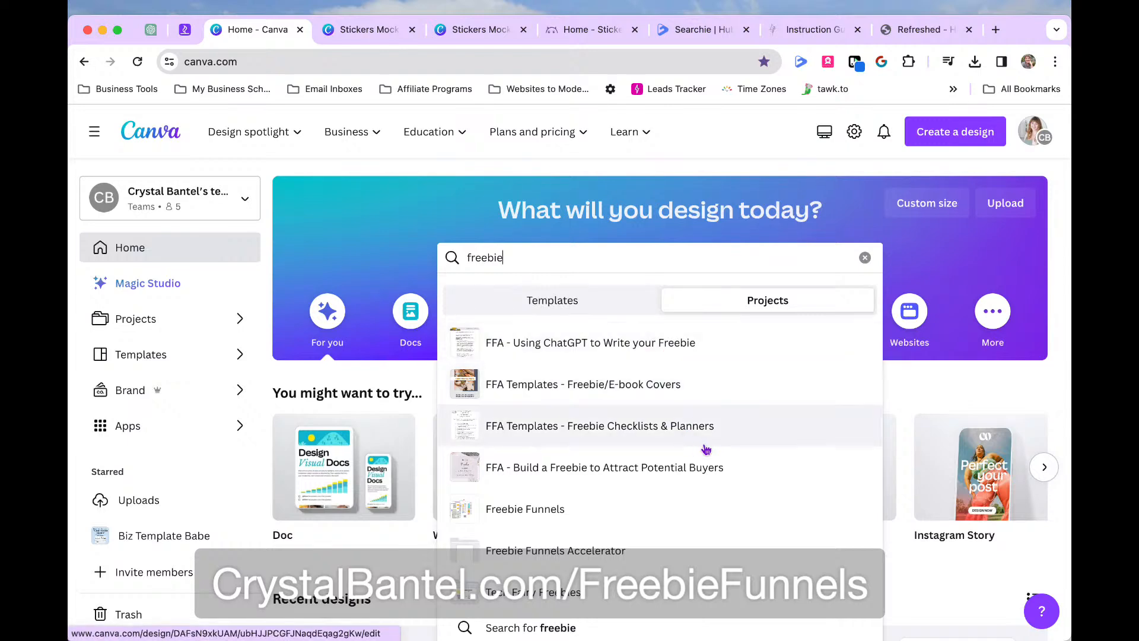
{"action": "left_click", "coordinate": [725, 440]}
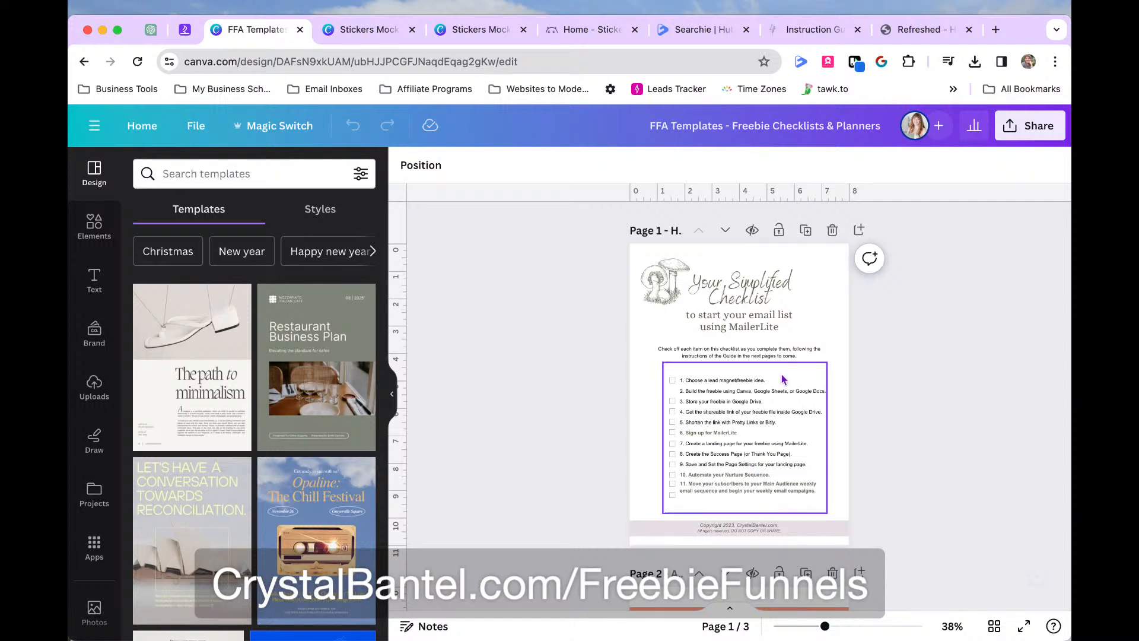
{"action": "scroll", "coordinate": [841, 417], "scroll_direction": "up", "scroll_amount": 3}
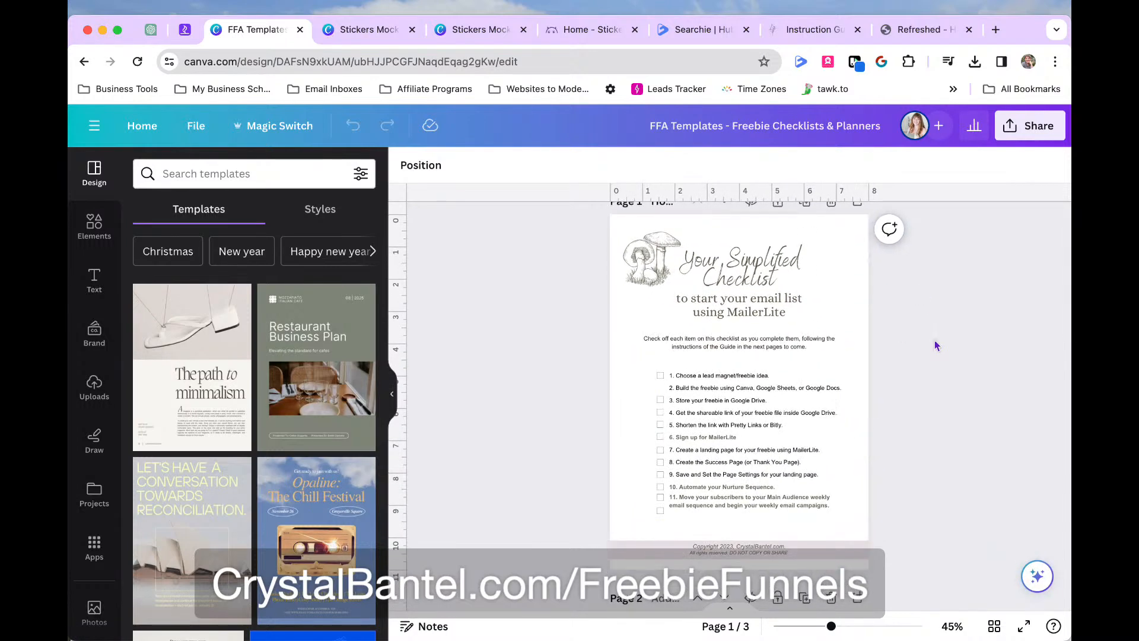
{"action": "scroll", "coordinate": [892, 405], "scroll_direction": "down", "scroll_amount": 2}
{"action": "scroll", "coordinate": [893, 409], "scroll_direction": "up", "scroll_amount": 2}
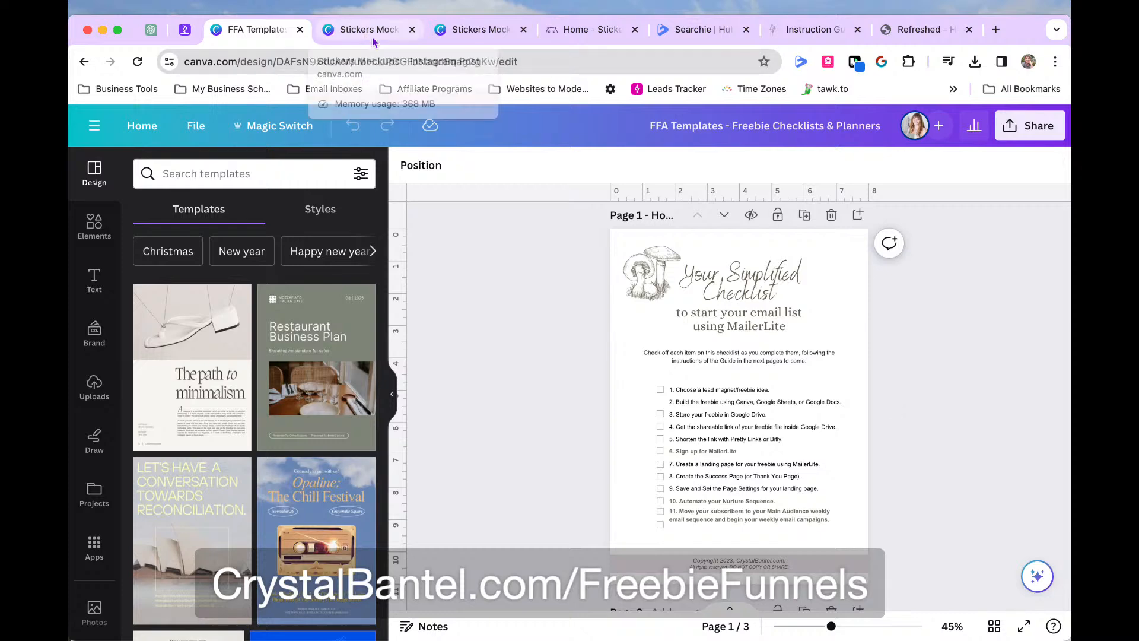
Add that subscribers hear about the store launch and get a first-purchase discount coupon, then send
{"action": "left_click", "coordinate": [152, 31]}
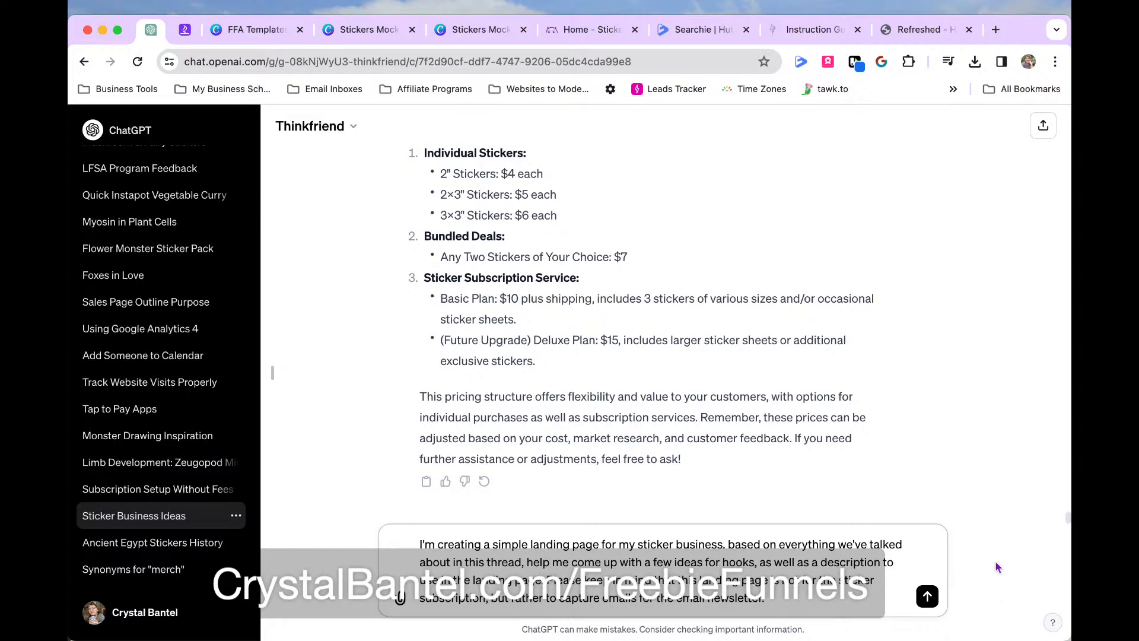
{"action": "key", "text": "BackSpace"}
{"action": "type", "text": "They will rec"}
{"action": "key", "text": "shift+alt+Left"}
{"action": "key", "text": "BackSpace"}
{"action": "type", "text": "The purpose for joining this email list,"}
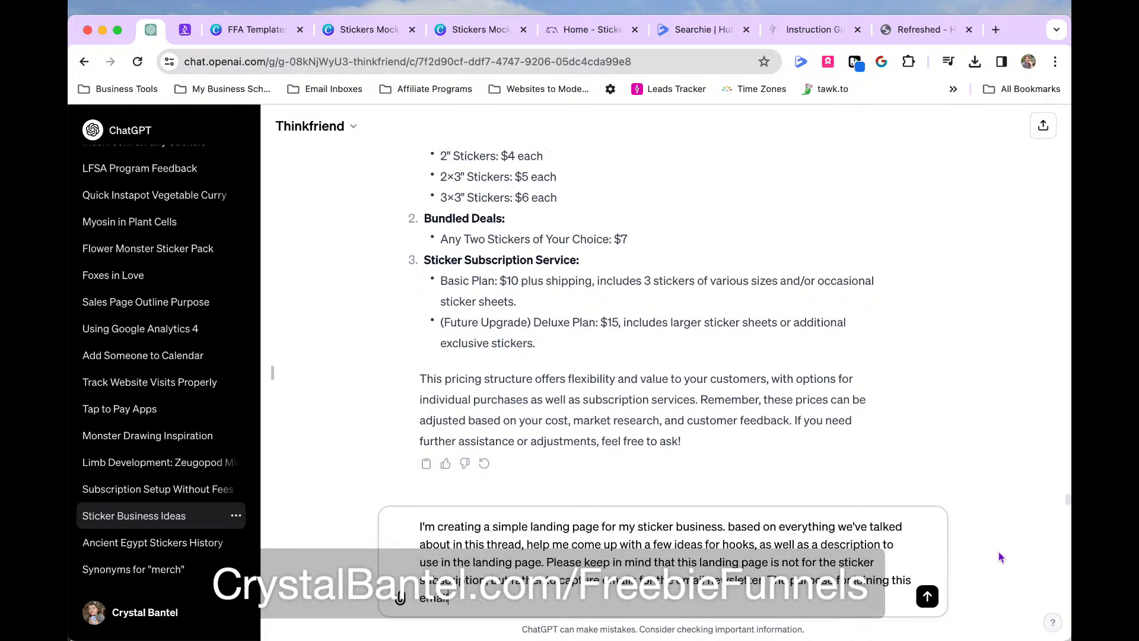
{"action": "type", "text": " is to be notified when the online stor"}
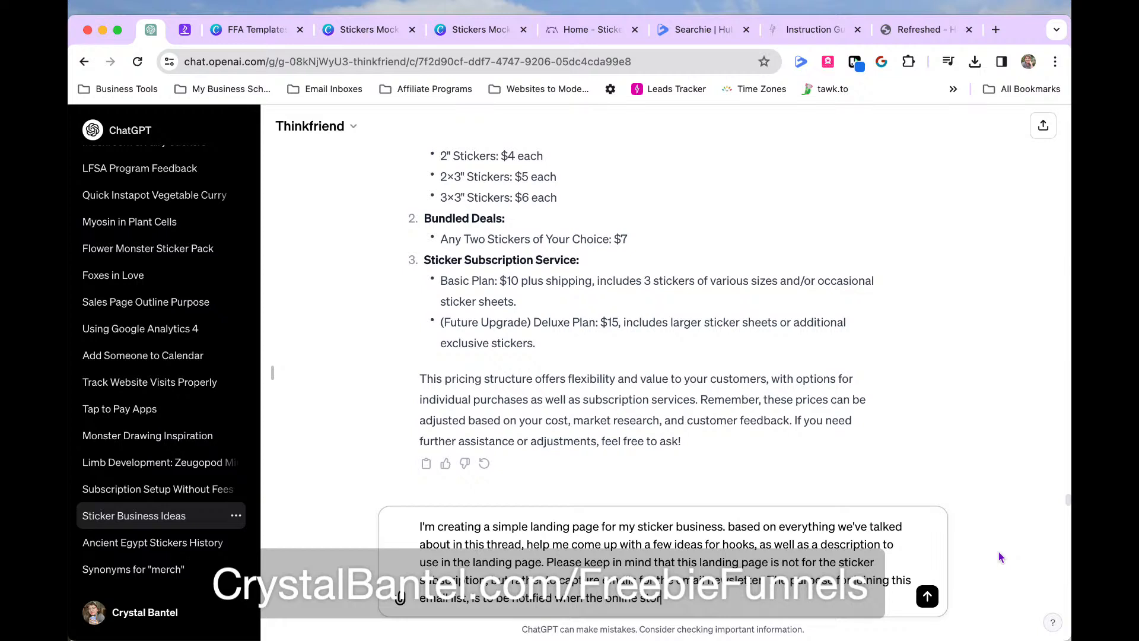
{"action": "type", "text": "e goes live and to"}
{"action": "type", "text": " receive a discount coup"}
{"action": "type", "text": "on"}
{"action": "key", "text": "alt+Left"}
{"action": "type", "text": "discount"}
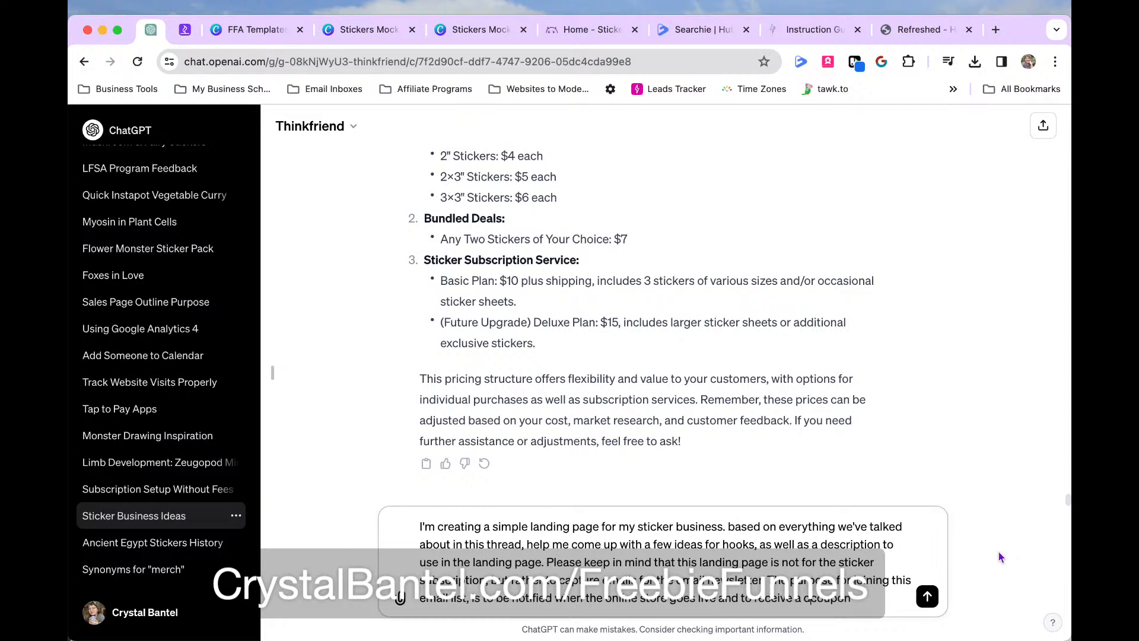
{"action": "key", "text": "alt+Right"}
{"action": "type", "text": "for their fir"}
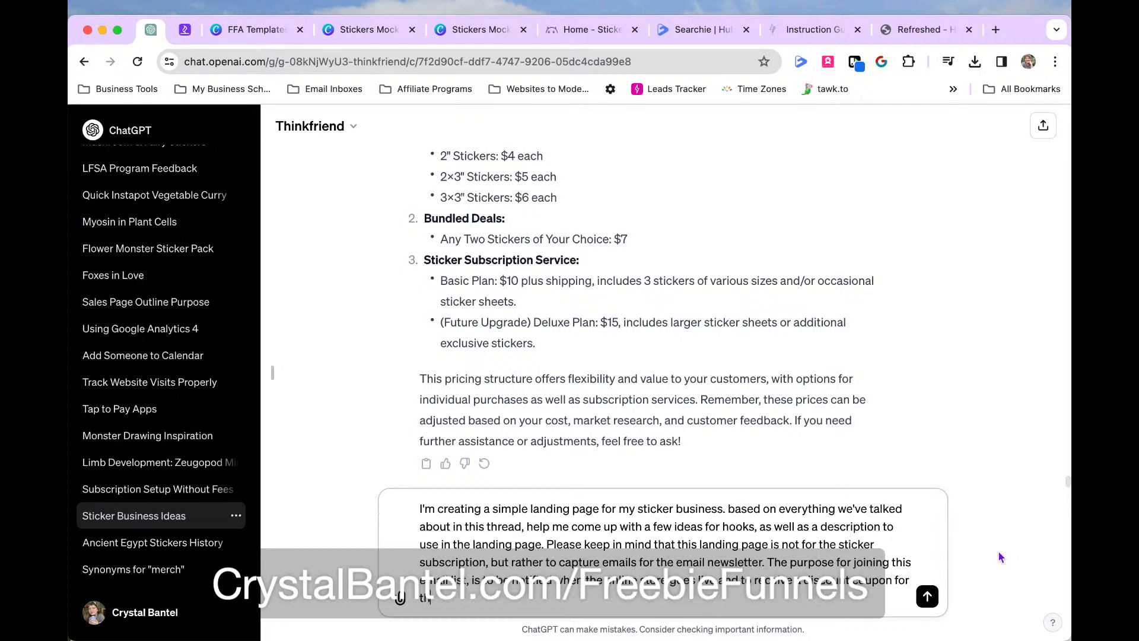
{"action": "type", "text": "st purchase."}
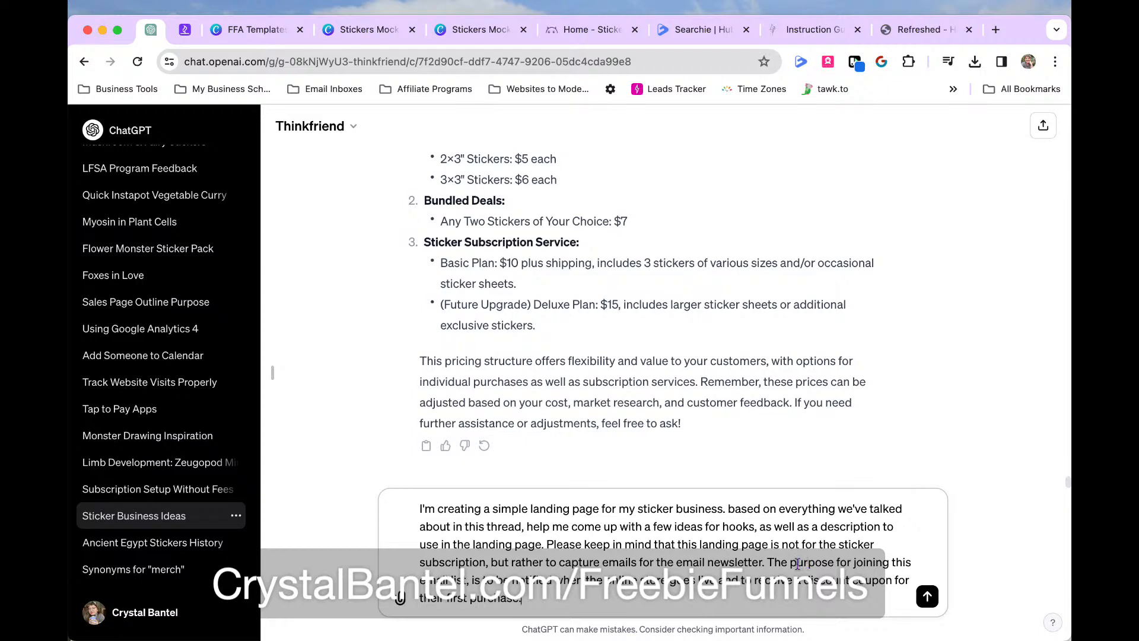
{"action": "key", "text": "Return"}
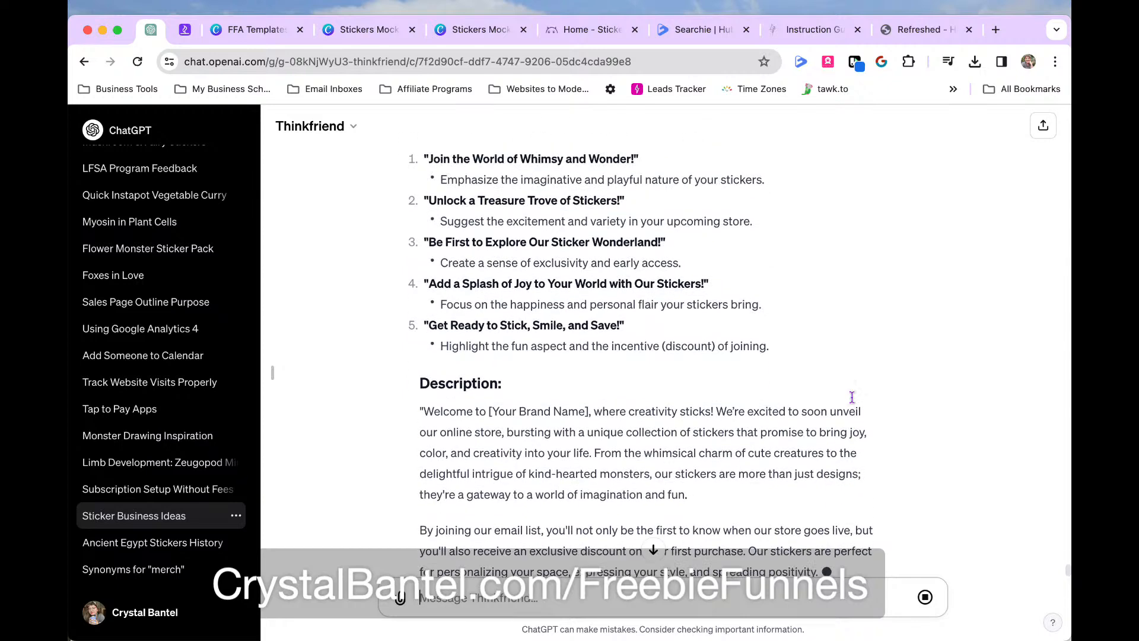
Read through ChatGPT's five landing-page hooks and the store-launch description
{"action": "scroll", "coordinate": [852, 398], "scroll_direction": "up", "scroll_amount": 2}
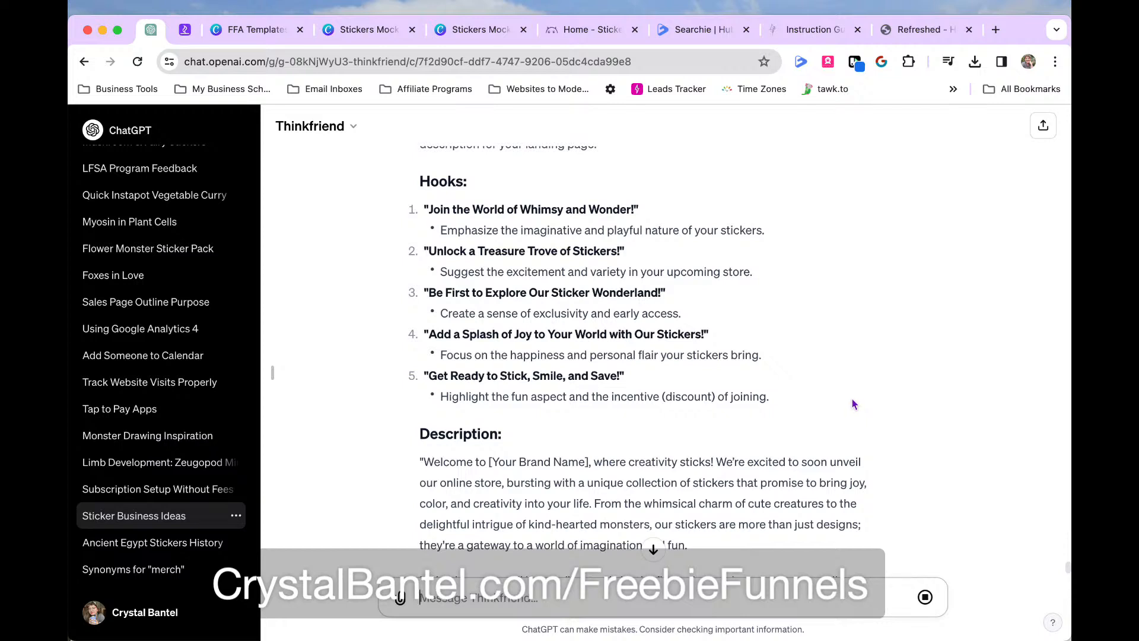
{"action": "scroll", "coordinate": [819, 365], "scroll_direction": "down", "scroll_amount": 3}
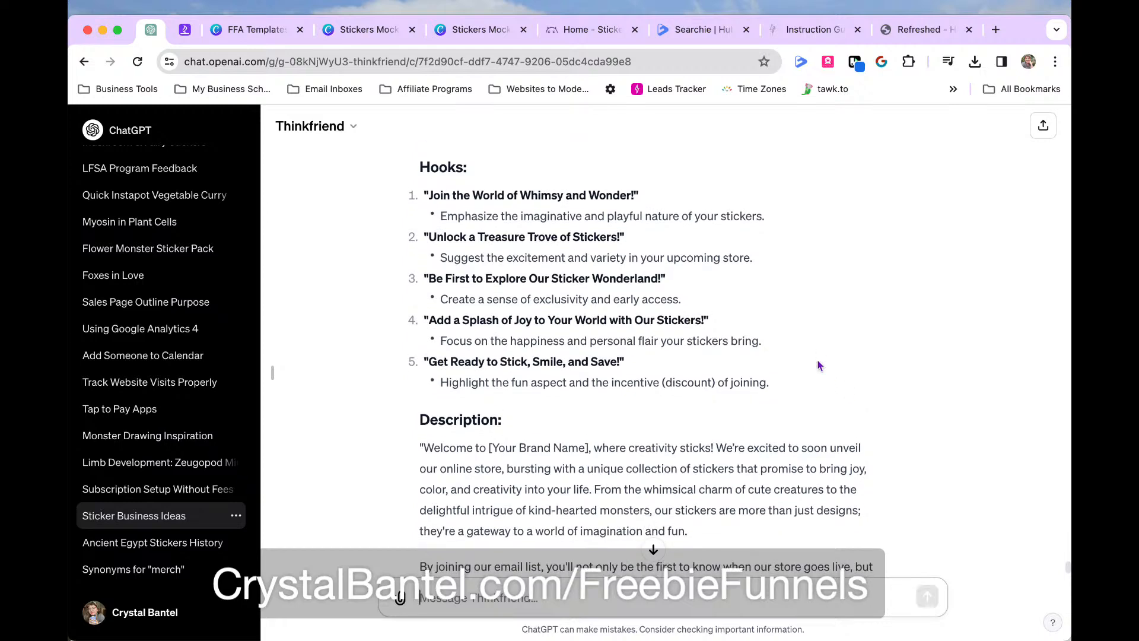
{"action": "scroll", "coordinate": [821, 368], "scroll_direction": "up", "scroll_amount": 5}
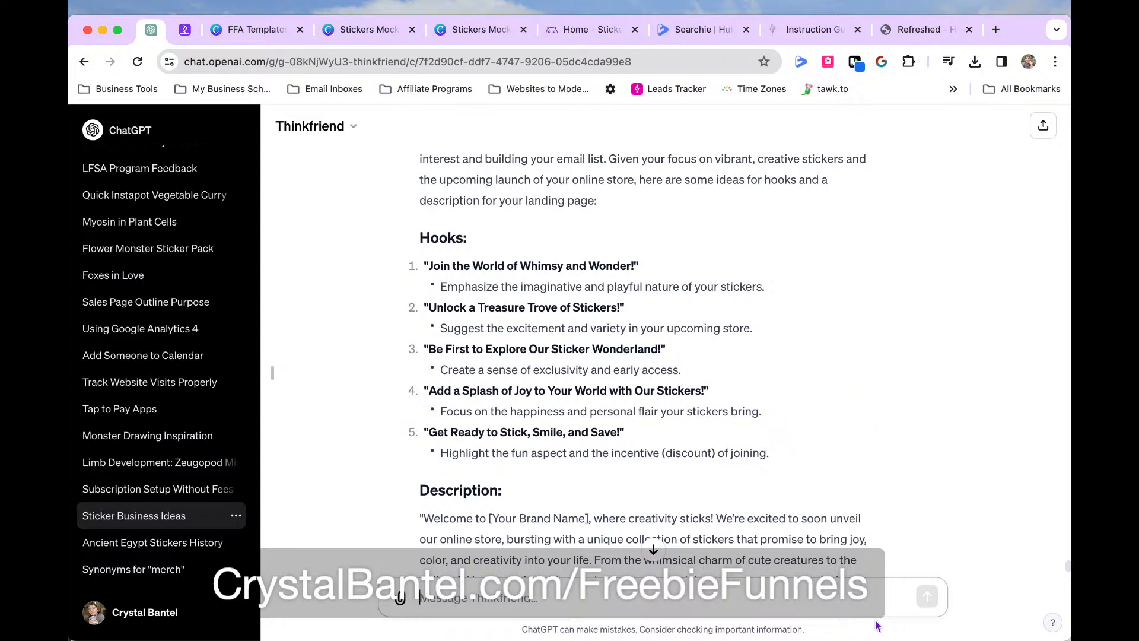
{"action": "left_click", "coordinate": [890, 637]}
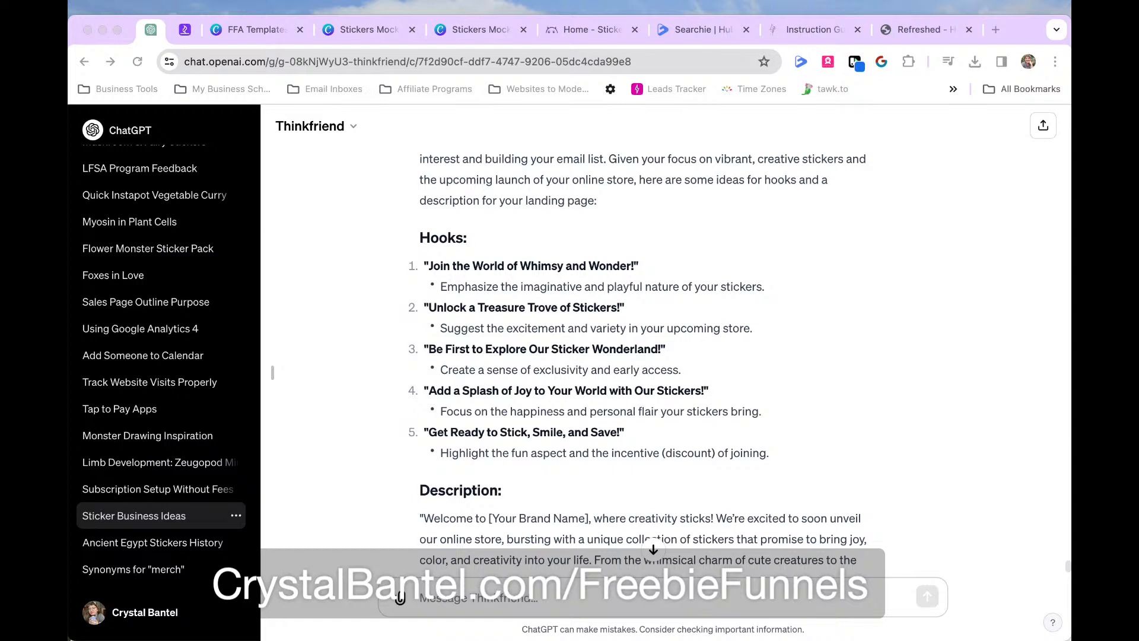
{"action": "left_click", "coordinate": [565, 478]}
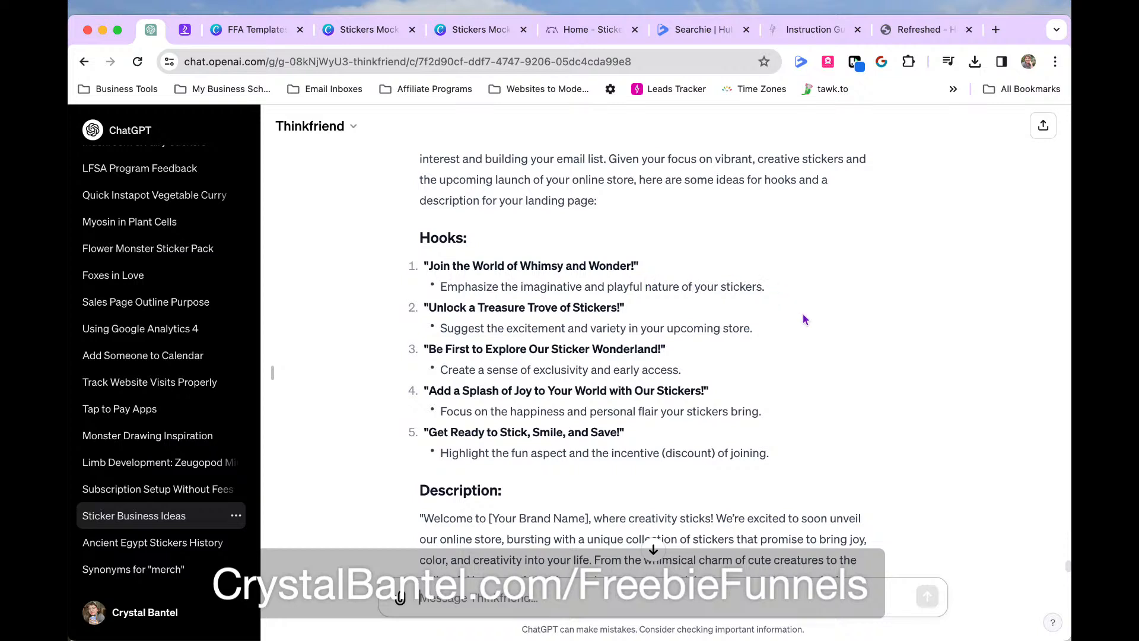
Compare the third, fourth and fifth hook ideas and their descriptions in ChatGPT
{"action": "triple_click", "coordinate": [595, 351]}
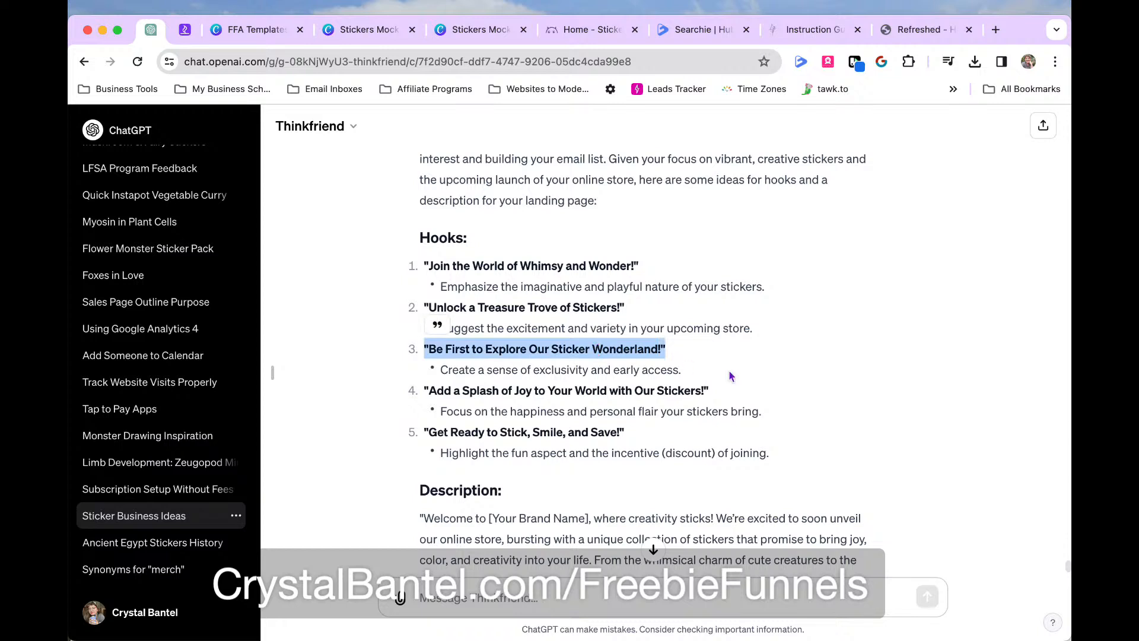
{"action": "triple_click", "coordinate": [521, 371]}
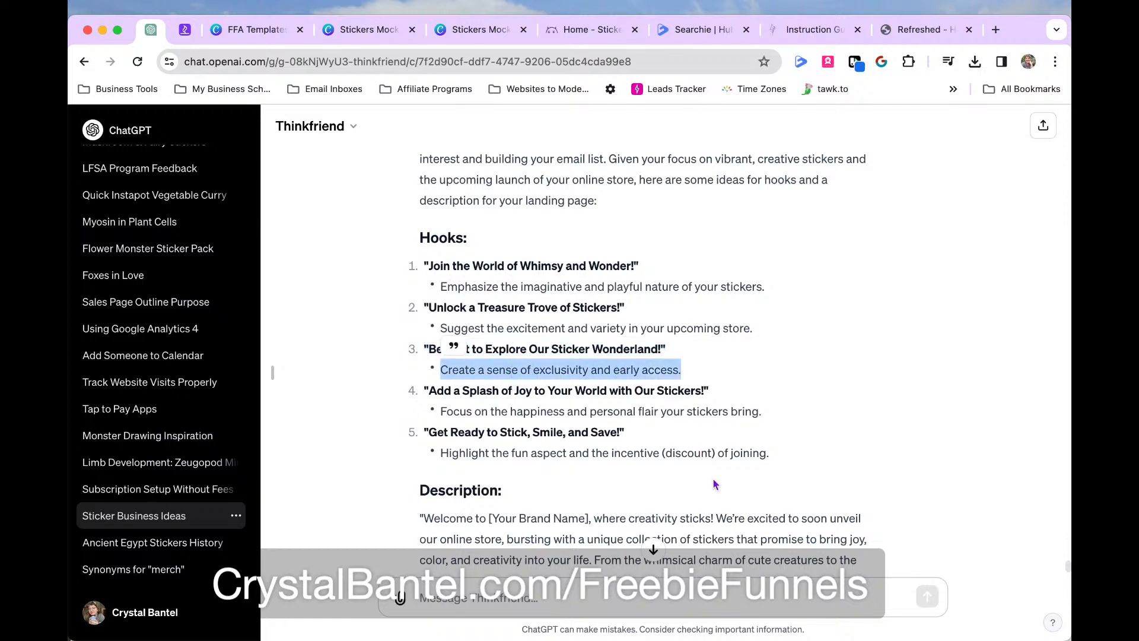
{"action": "triple_click", "coordinate": [636, 392]}
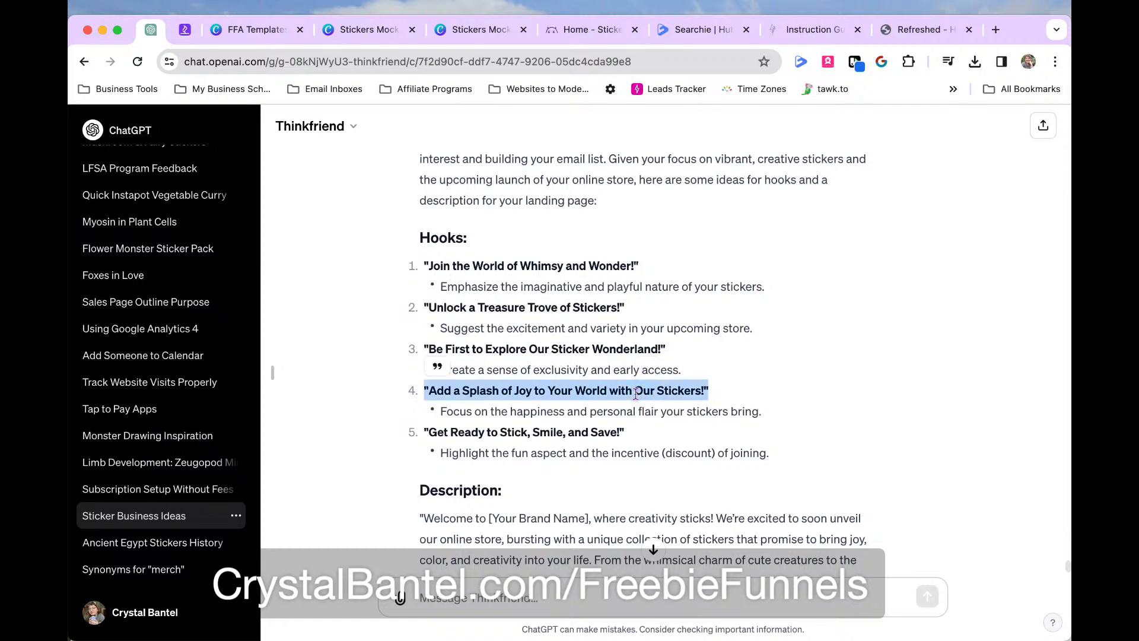
{"action": "left_click", "coordinate": [738, 396]}
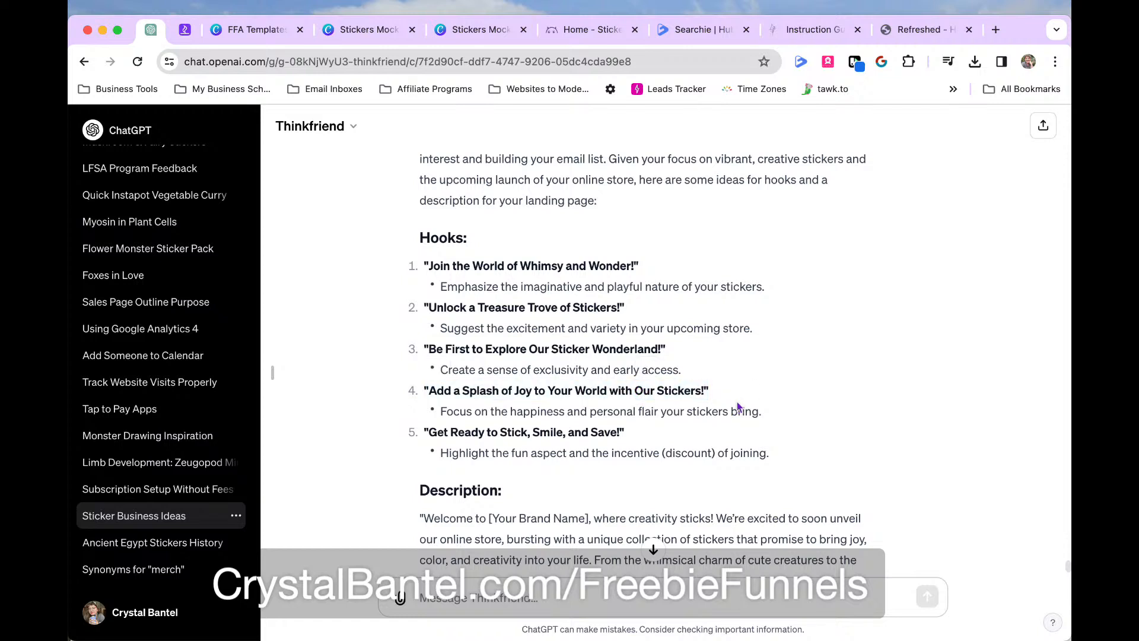
{"action": "double_click", "coordinate": [603, 432]}
{"action": "triple_click", "coordinate": [587, 438]}
{"action": "triple_click", "coordinate": [567, 455]}
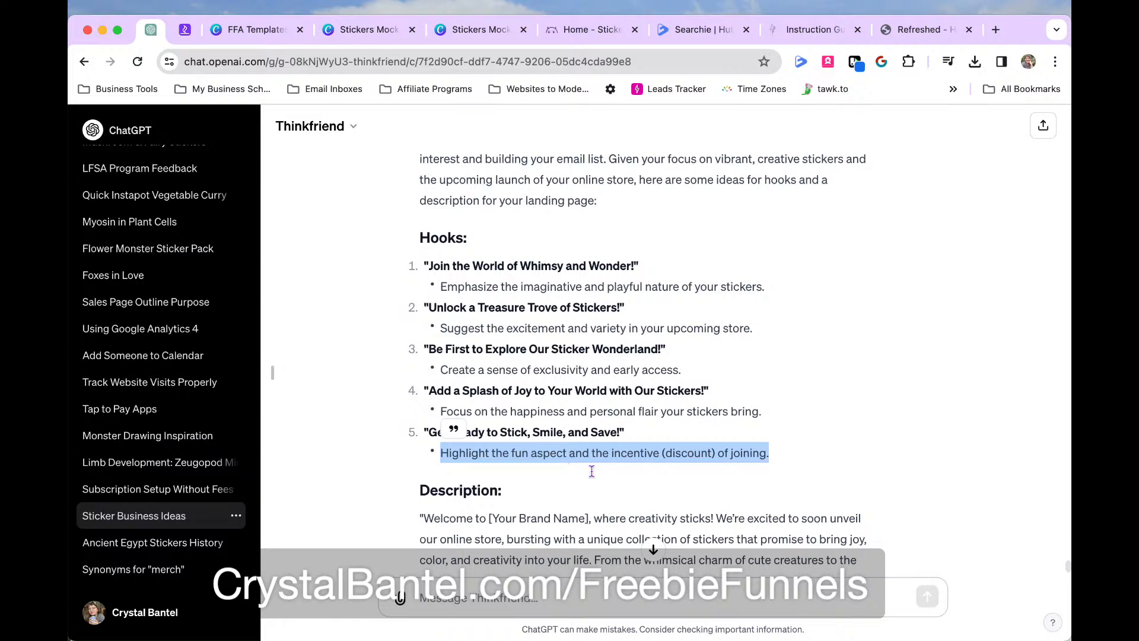
Bring MailerLite up beside ChatGPT and highlight the 'Unlock a Treasure Trove of Stickers!' hook
{"action": "left_click", "coordinate": [891, 638]}
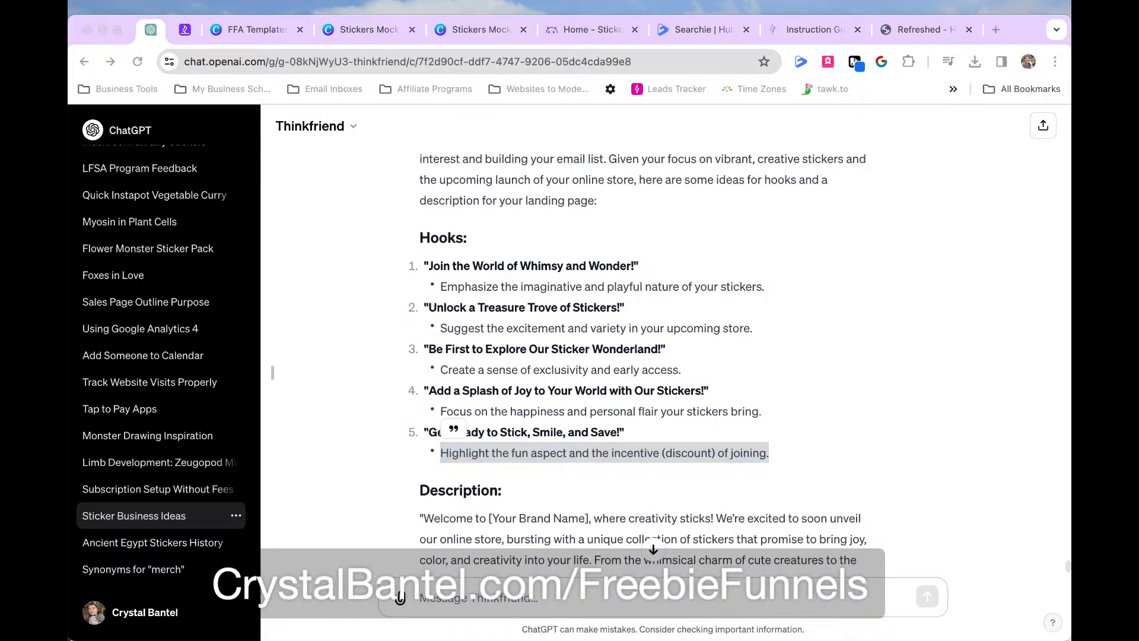
{"action": "left_click", "coordinate": [868, 409]}
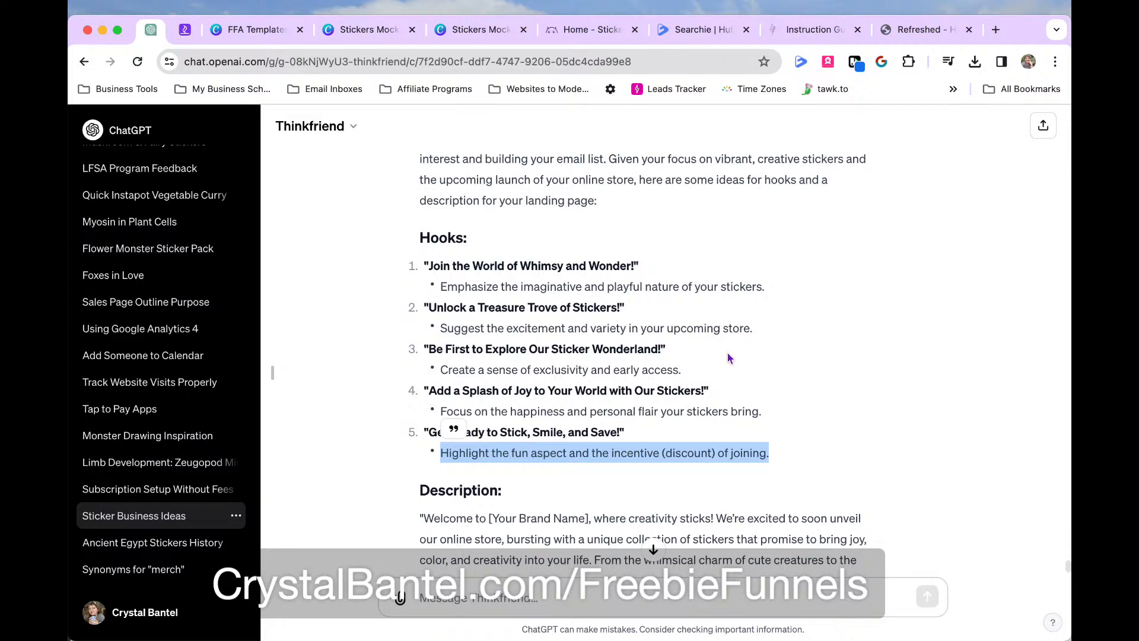
{"action": "left_click", "coordinate": [890, 618]}
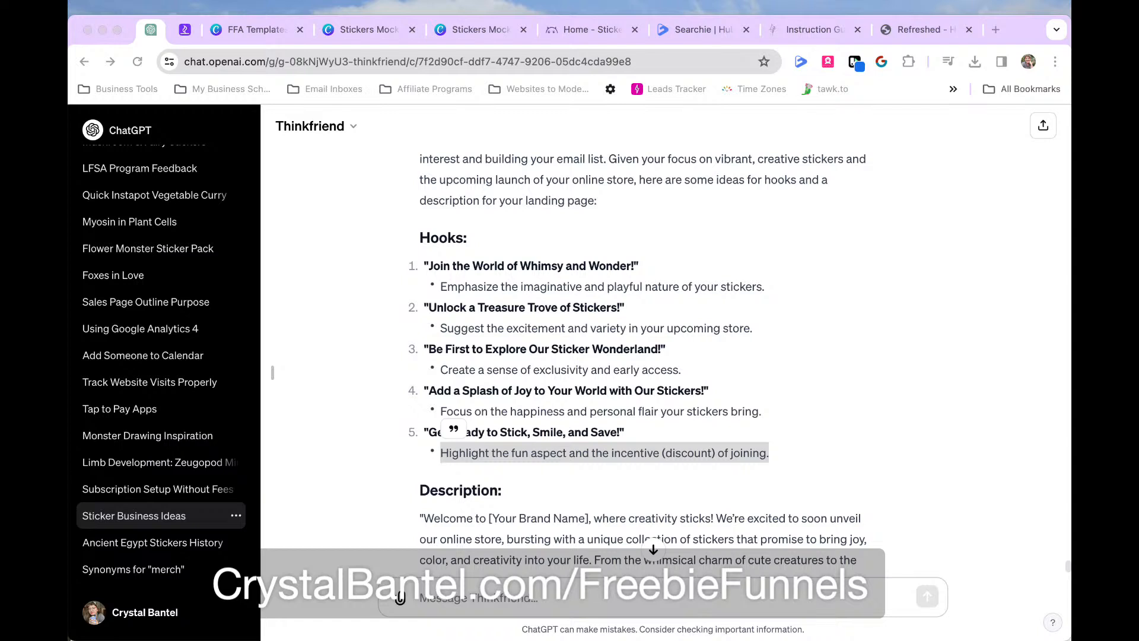
{"action": "left_click", "coordinate": [937, 418]}
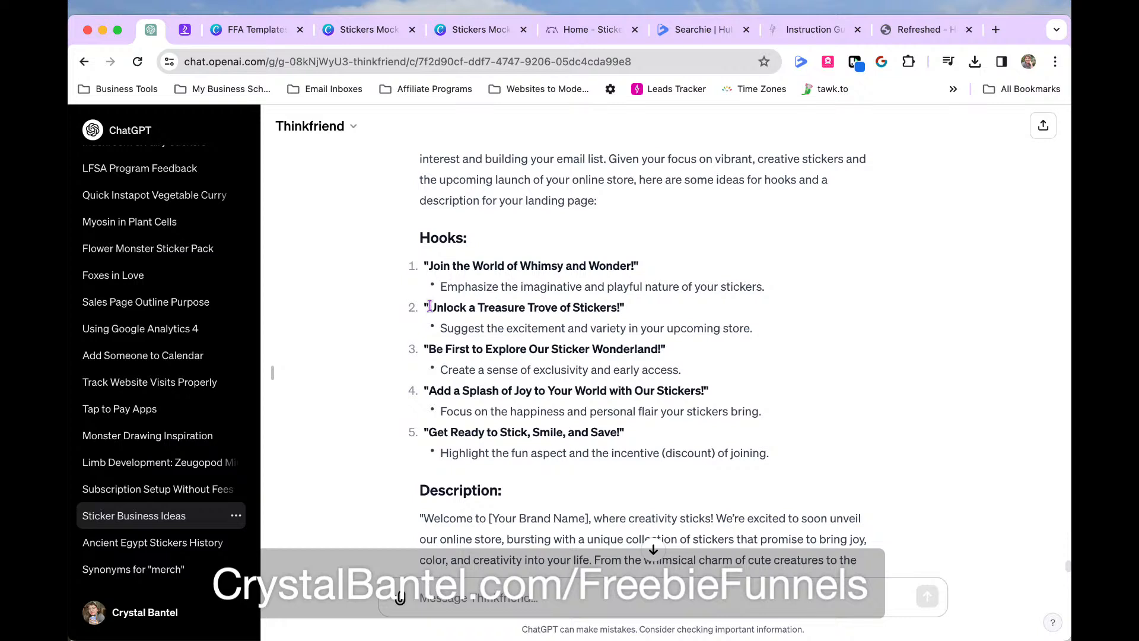
{"action": "left_click_drag", "start_coordinate": [428, 307], "coordinate": [614, 311]}
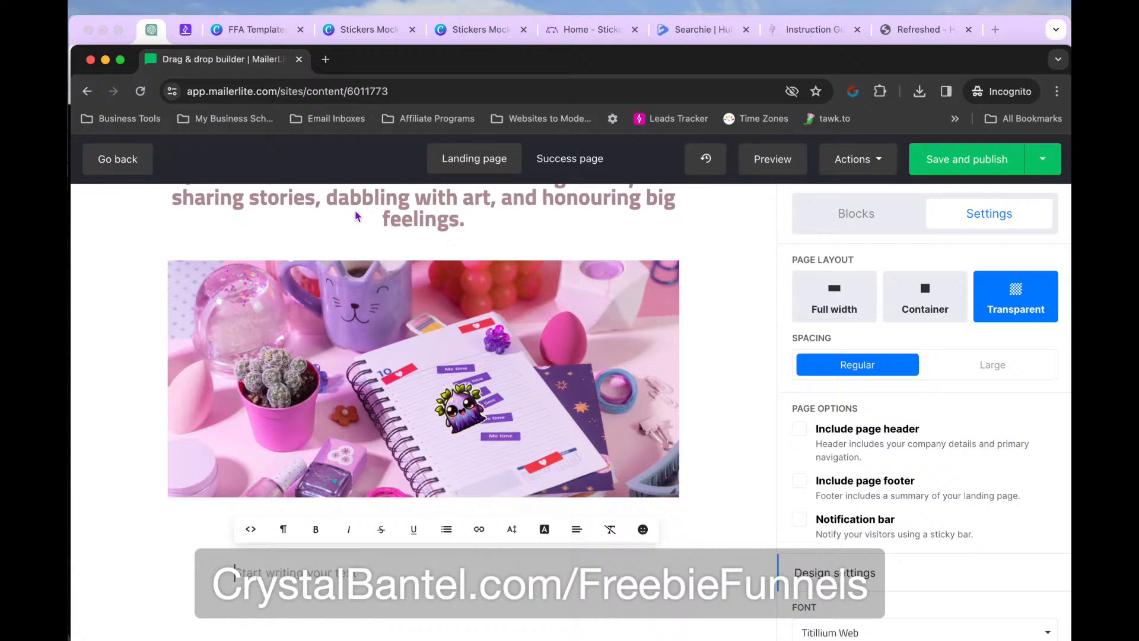
Replace the heading above the mockup with the pasted hook 'Unlock a Treasure Trove of Stickers!'
{"action": "left_click", "coordinate": [225, 110]}
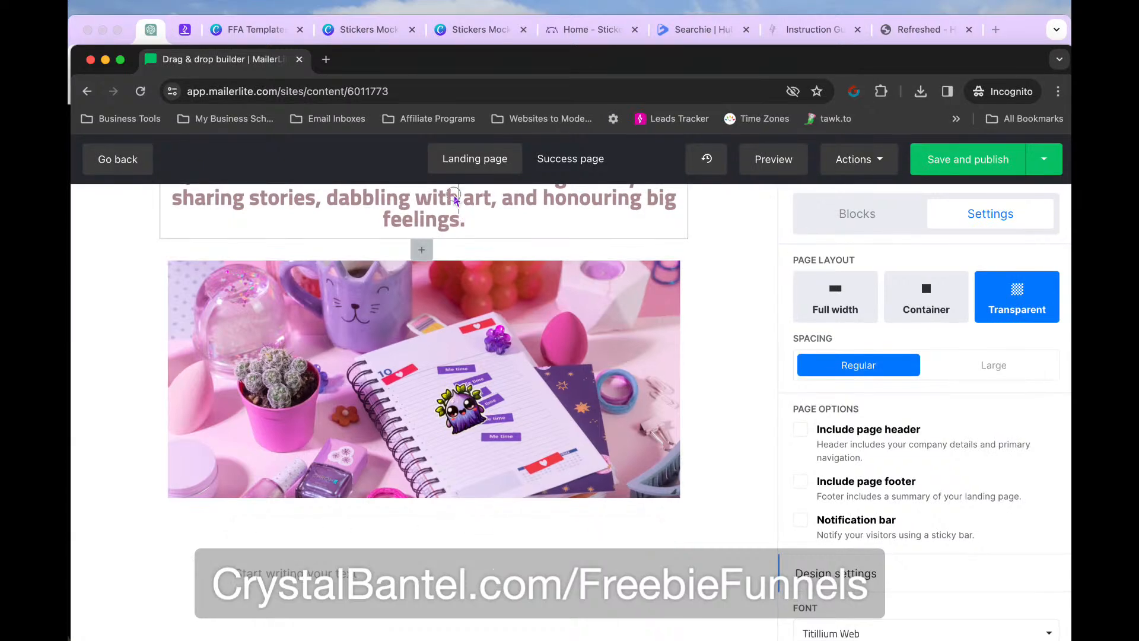
{"action": "triple_click", "coordinate": [454, 204]}
{"action": "type", "text": "Unlock a Treasure Trove of Stickers!"}
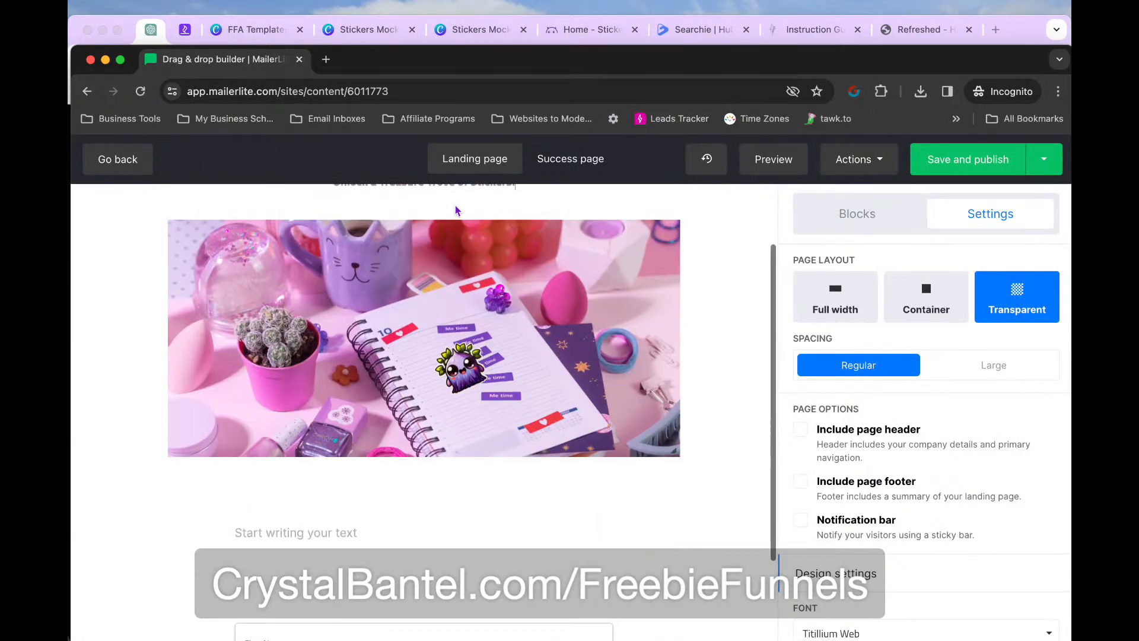
{"action": "scroll", "coordinate": [455, 208], "scroll_direction": "up", "scroll_amount": 2}
Set the new heading's font size to 30px
{"action": "left_click", "coordinate": [489, 274]}
{"action": "triple_click", "coordinate": [490, 274]}
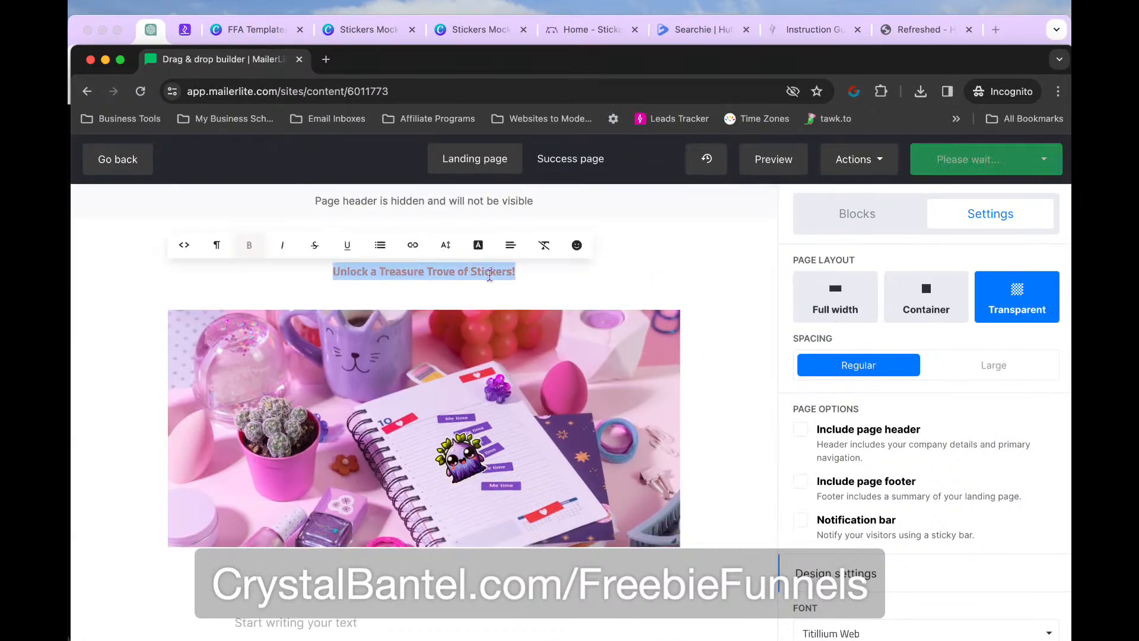
{"action": "left_click", "coordinate": [446, 246]}
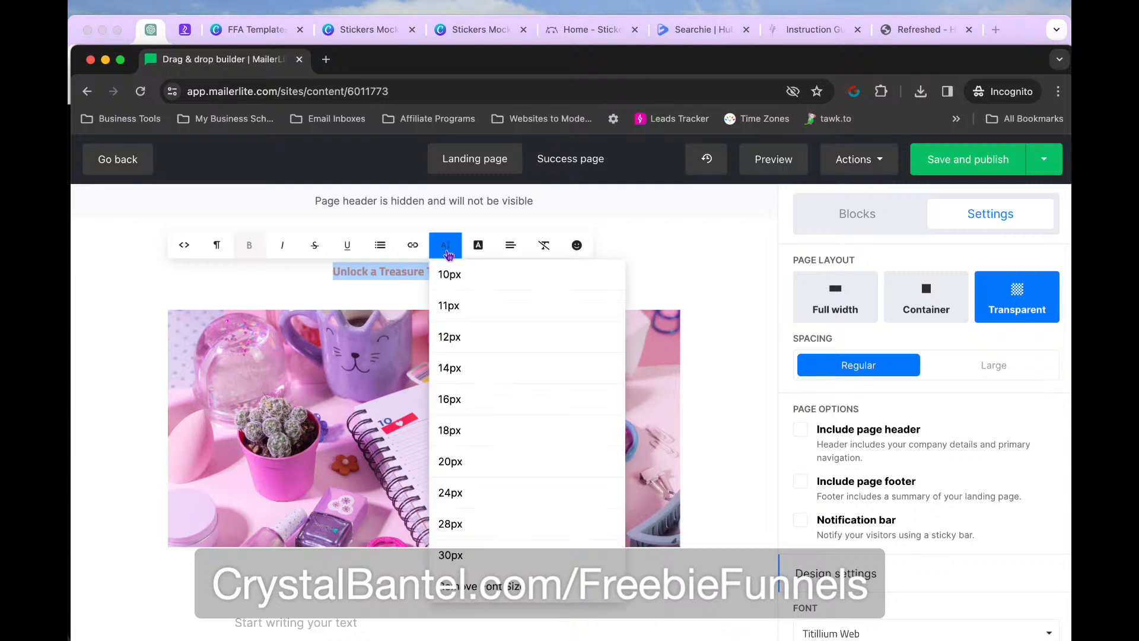
{"action": "left_click", "coordinate": [461, 555]}
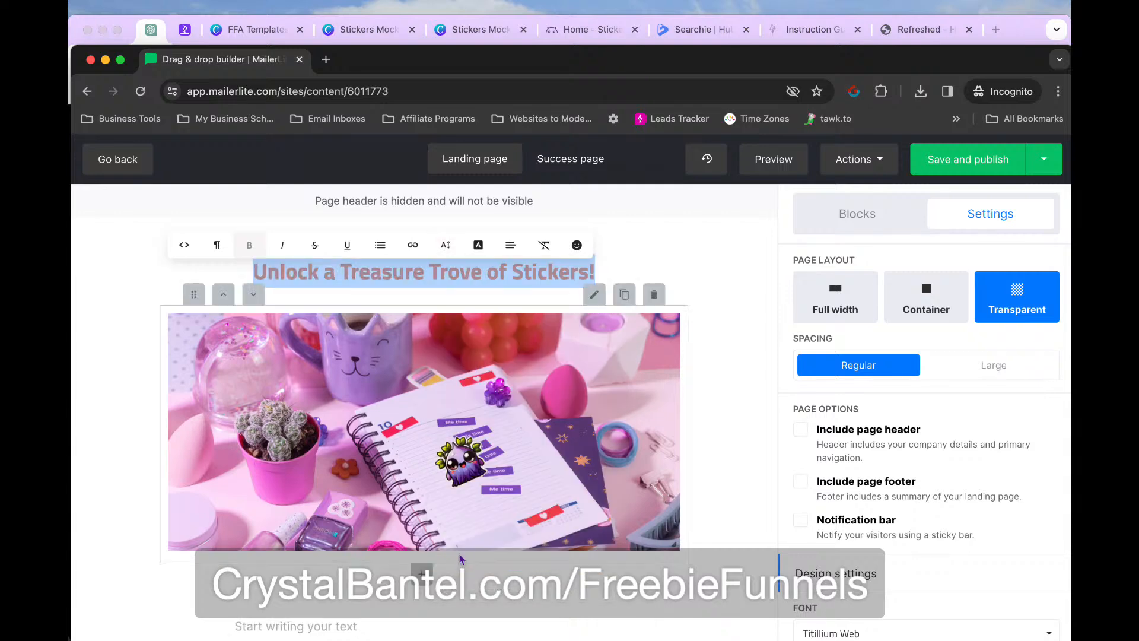
{"action": "left_click", "coordinate": [730, 507]}
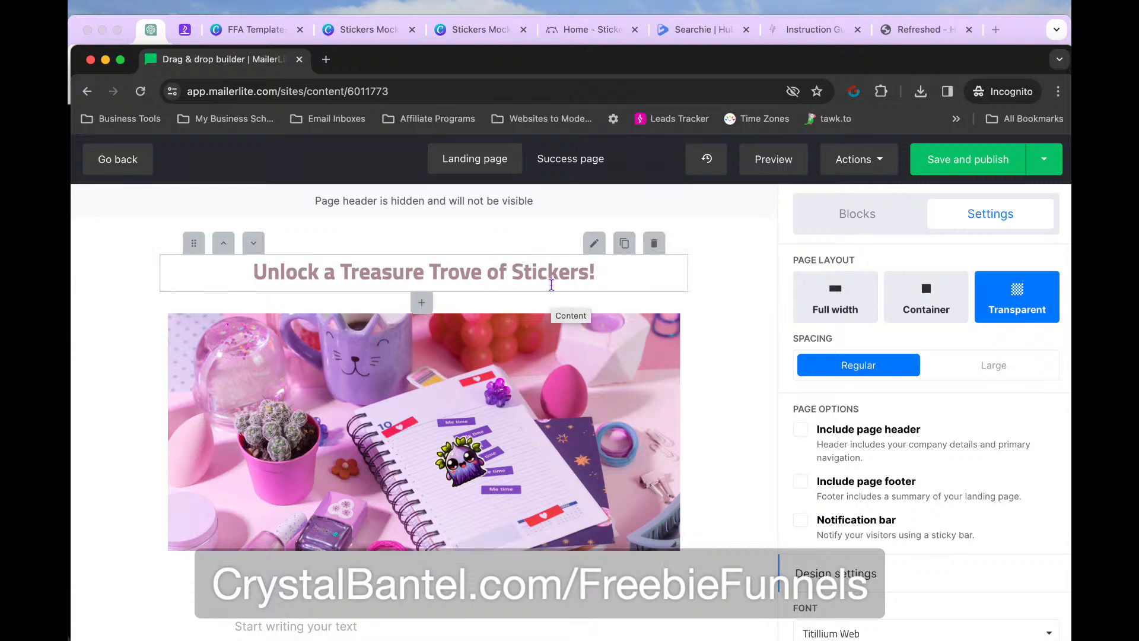
{"action": "triple_click", "coordinate": [529, 272]}
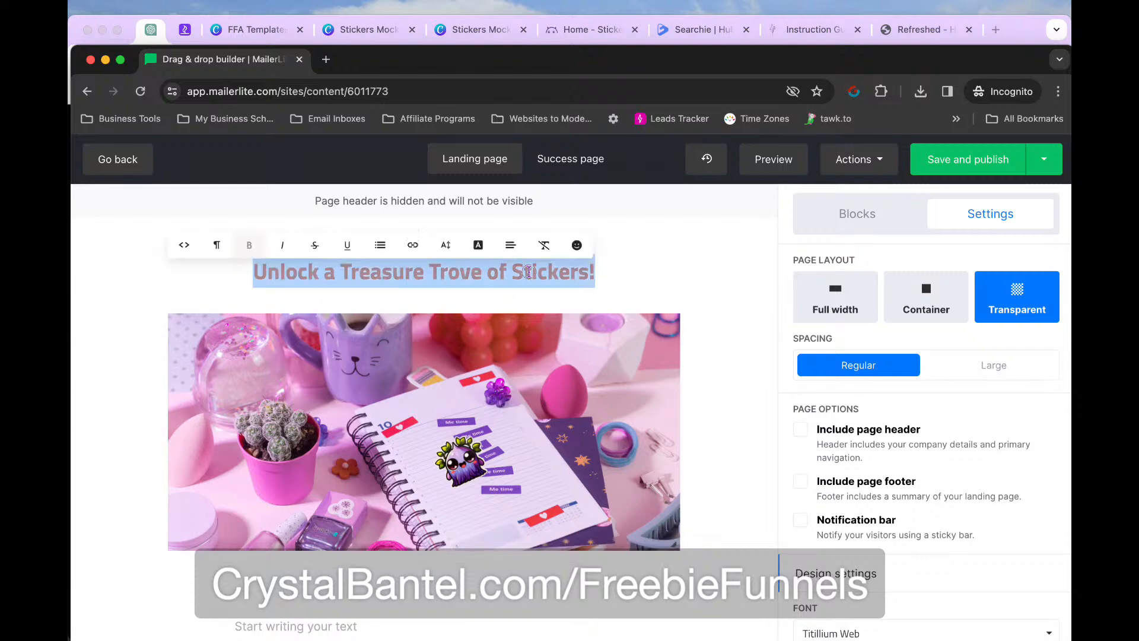
Open page 2, the cuties & monsters logo, of the Stickers Mockups design from grid view
{"action": "left_click", "coordinate": [578, 36]}
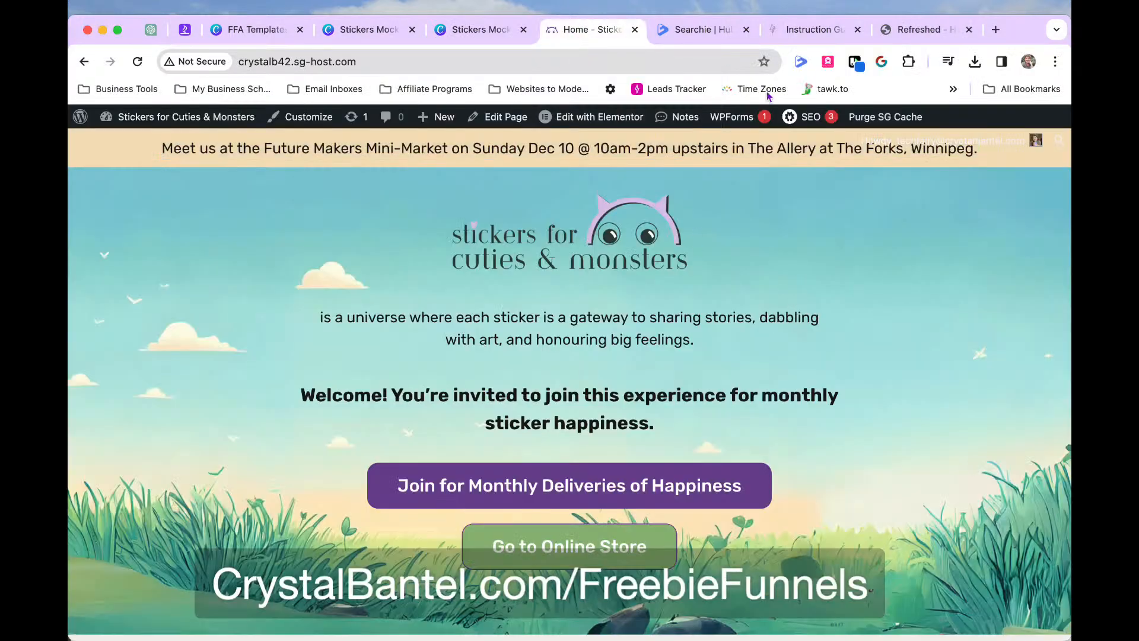
{"action": "left_click", "coordinate": [701, 31]}
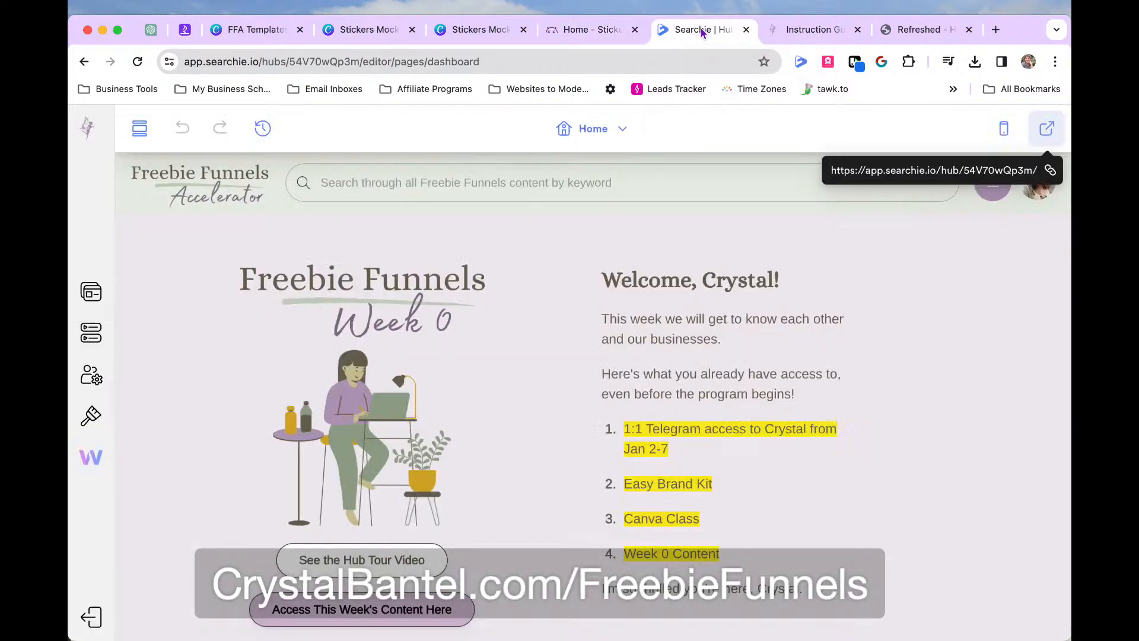
{"action": "left_click", "coordinate": [588, 34]}
{"action": "left_click", "coordinate": [475, 37]}
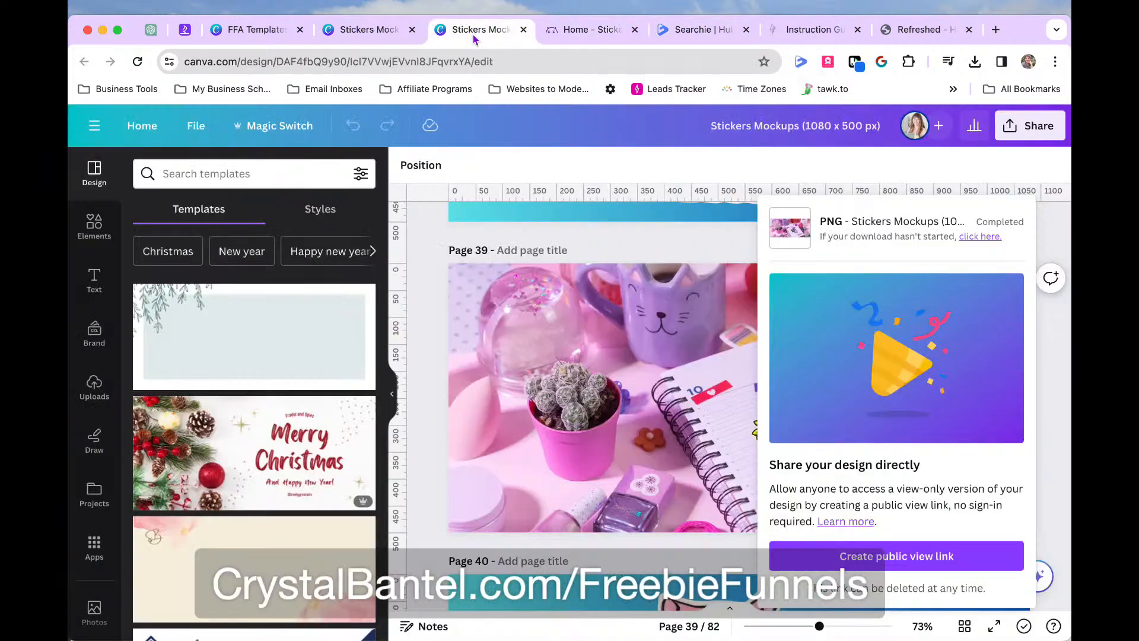
{"action": "left_click", "coordinate": [376, 34]}
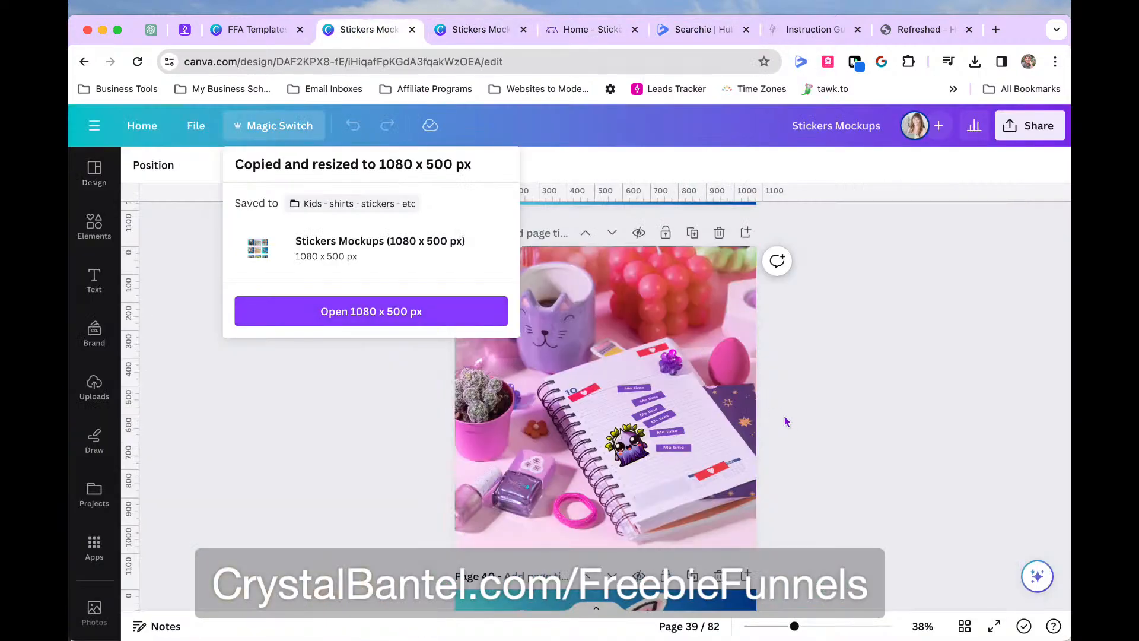
{"action": "scroll", "coordinate": [784, 415], "scroll_direction": "down", "scroll_amount": 3}
{"action": "scroll", "coordinate": [784, 416], "scroll_direction": "up", "scroll_amount": 15}
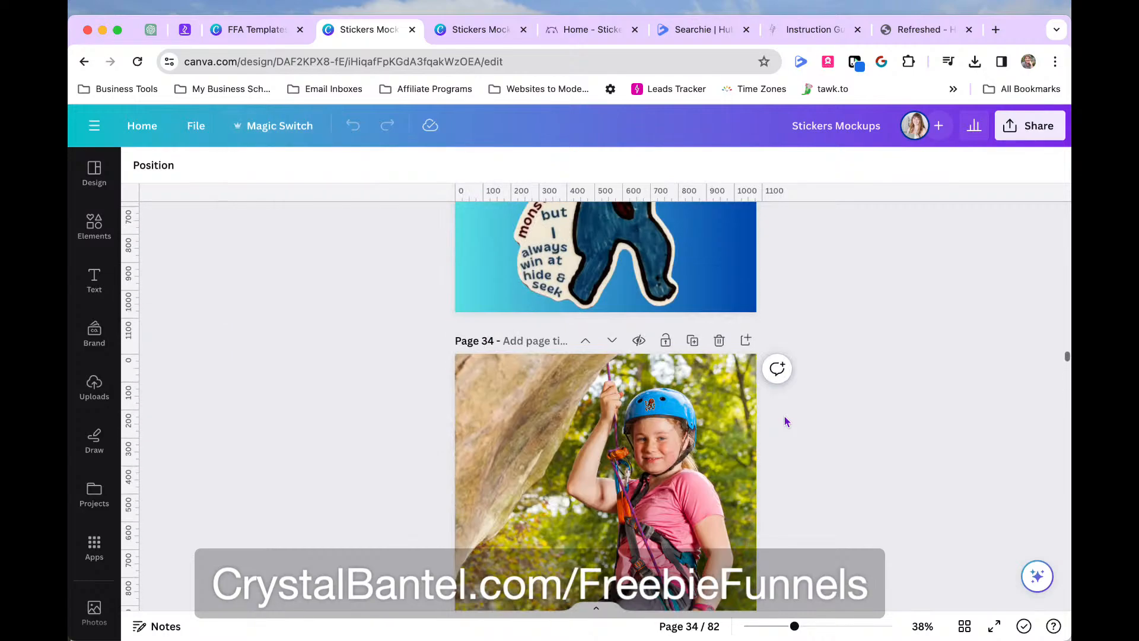
{"action": "left_click", "coordinate": [965, 627]}
{"action": "scroll", "coordinate": [726, 428], "scroll_direction": "up", "scroll_amount": 10}
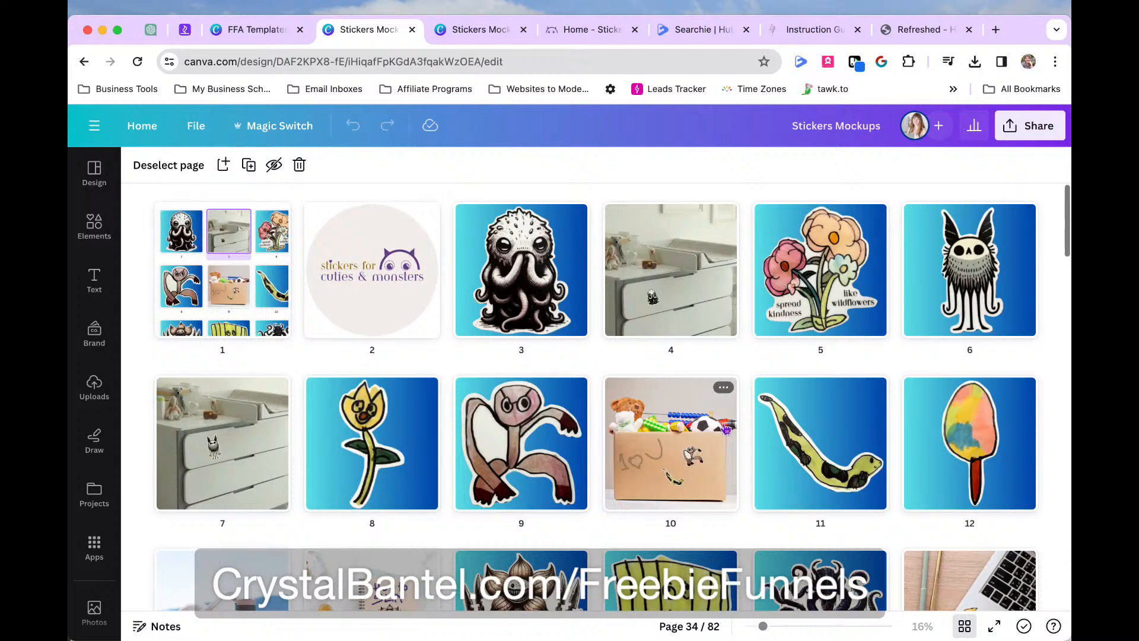
{"action": "double_click", "coordinate": [331, 286]}
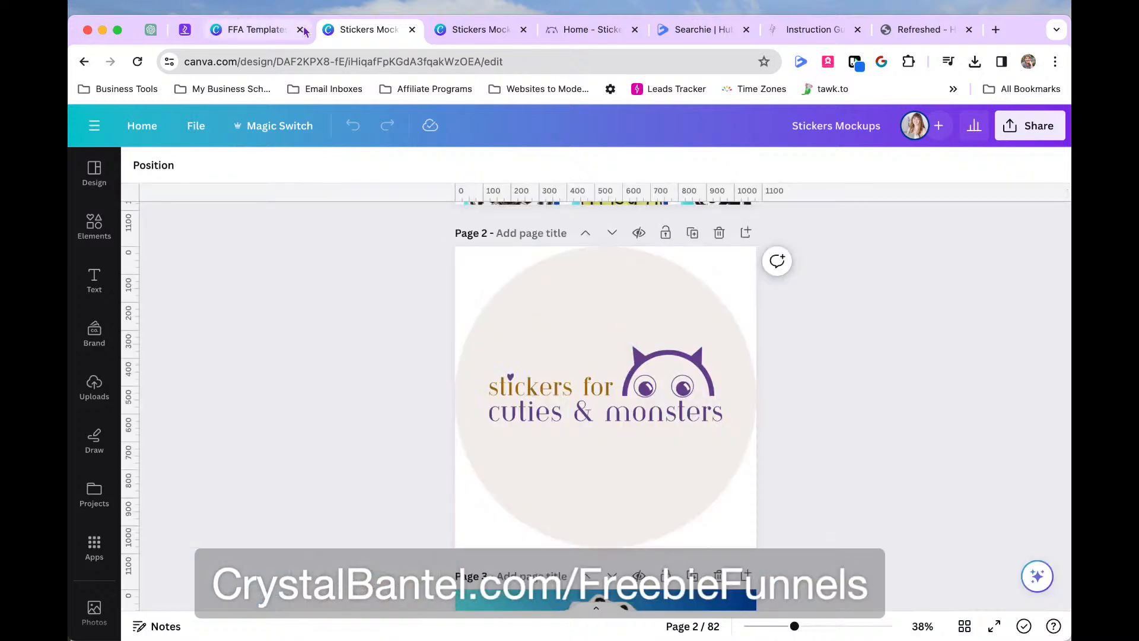
Recheck the open tabs, then switch to the FFA Templates checklist design
{"action": "left_click", "coordinate": [573, 29]}
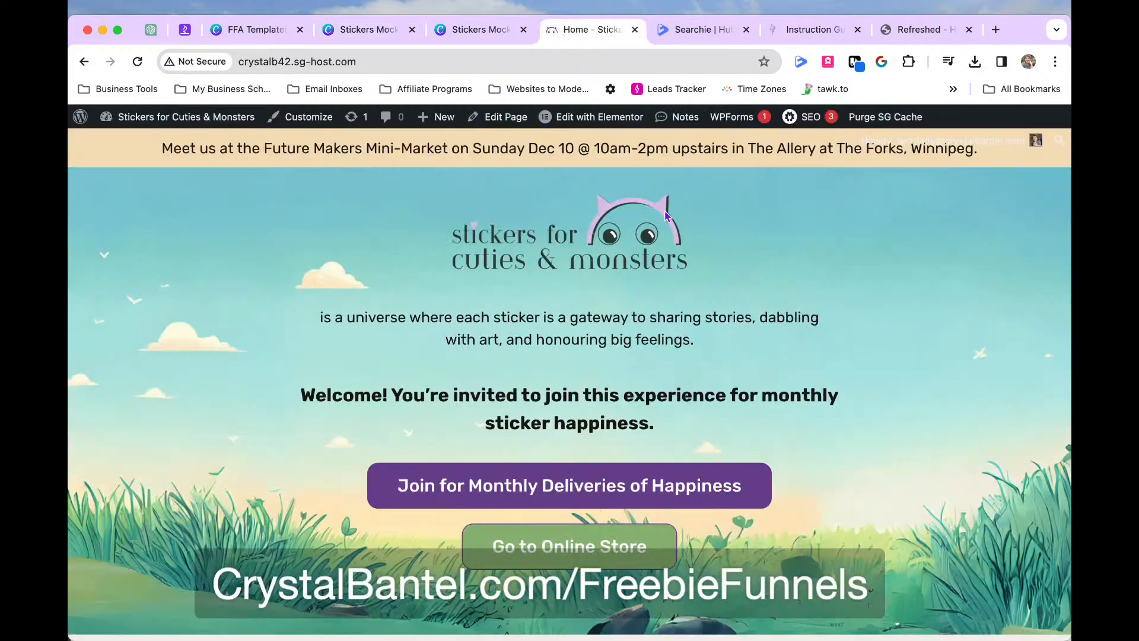
{"action": "left_click", "coordinate": [472, 30]}
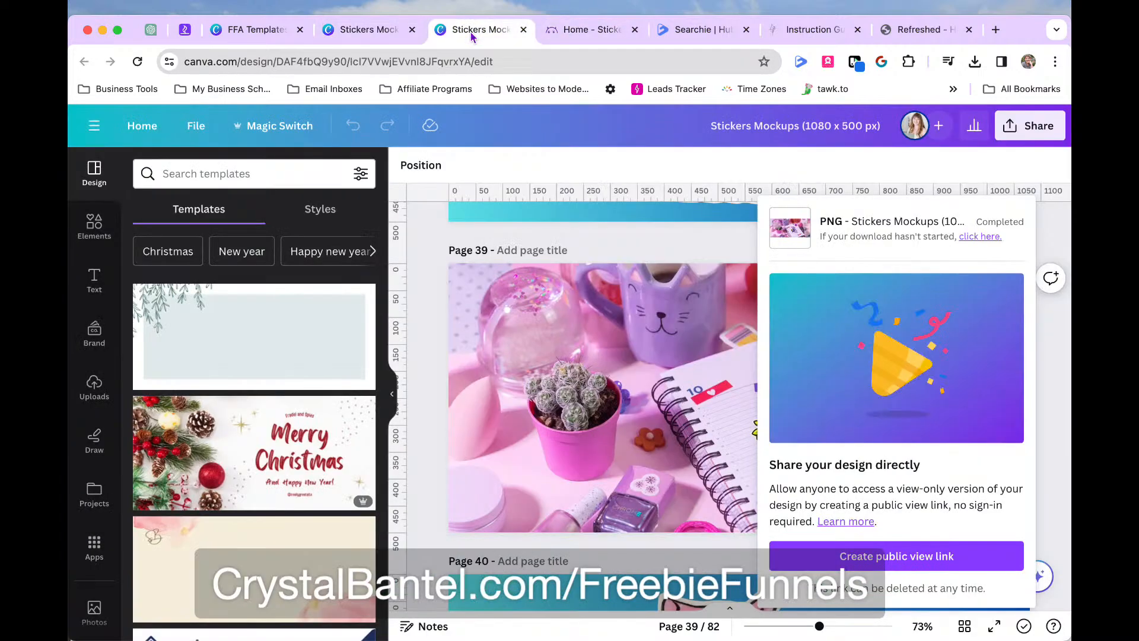
{"action": "left_click", "coordinate": [380, 32]}
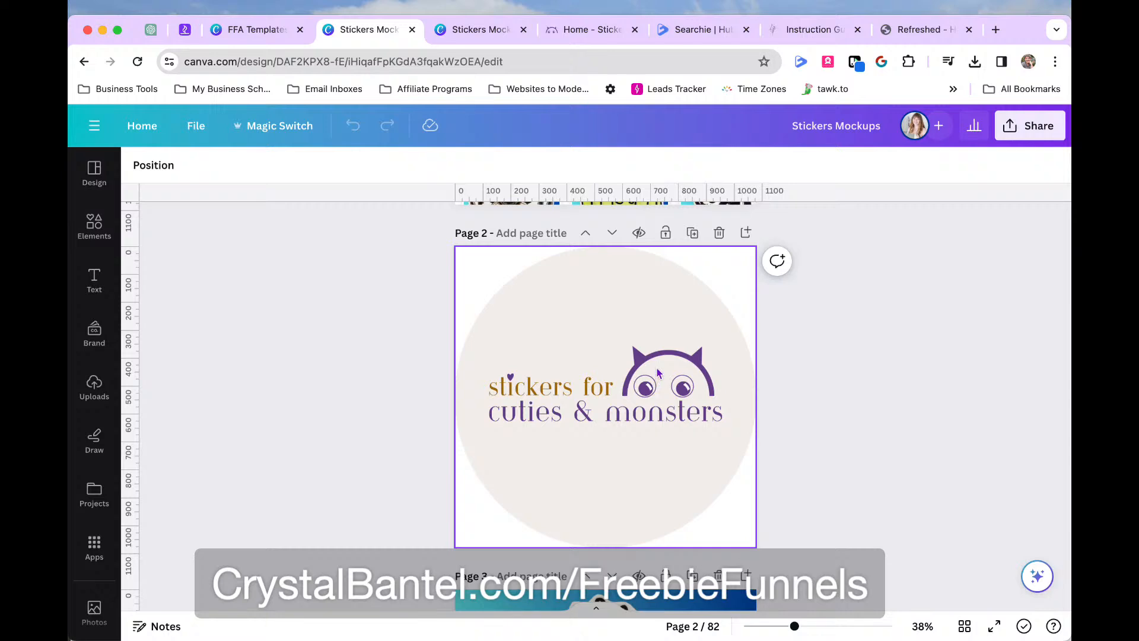
{"action": "scroll", "coordinate": [660, 365], "scroll_direction": "down", "scroll_amount": 2}
{"action": "scroll", "coordinate": [659, 367], "scroll_direction": "up", "scroll_amount": 3}
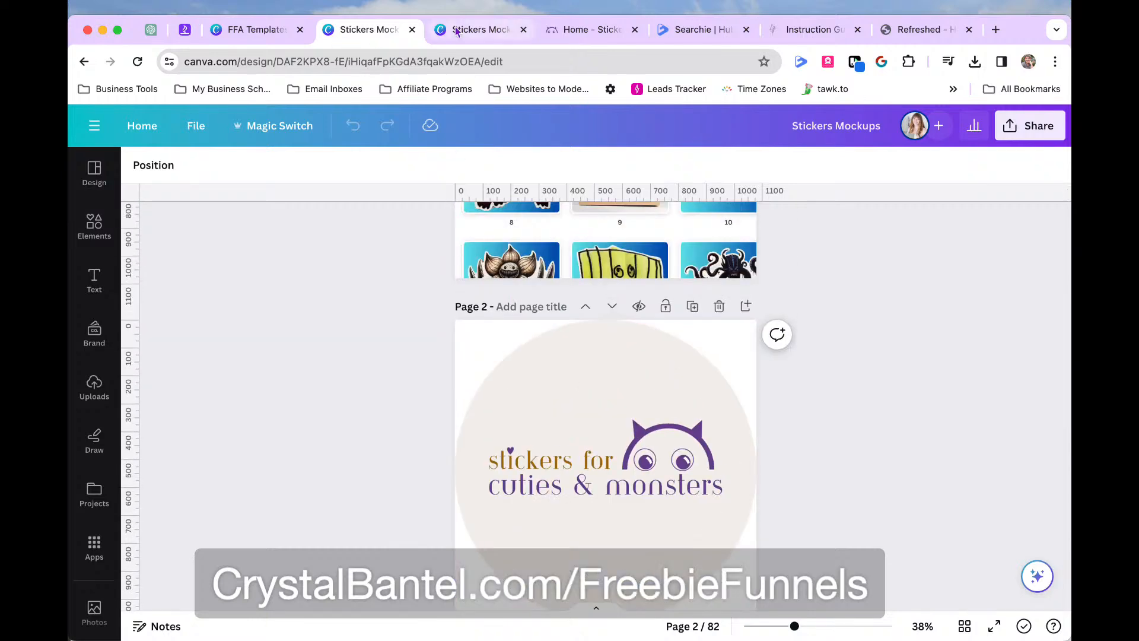
{"action": "left_click", "coordinate": [268, 34]}
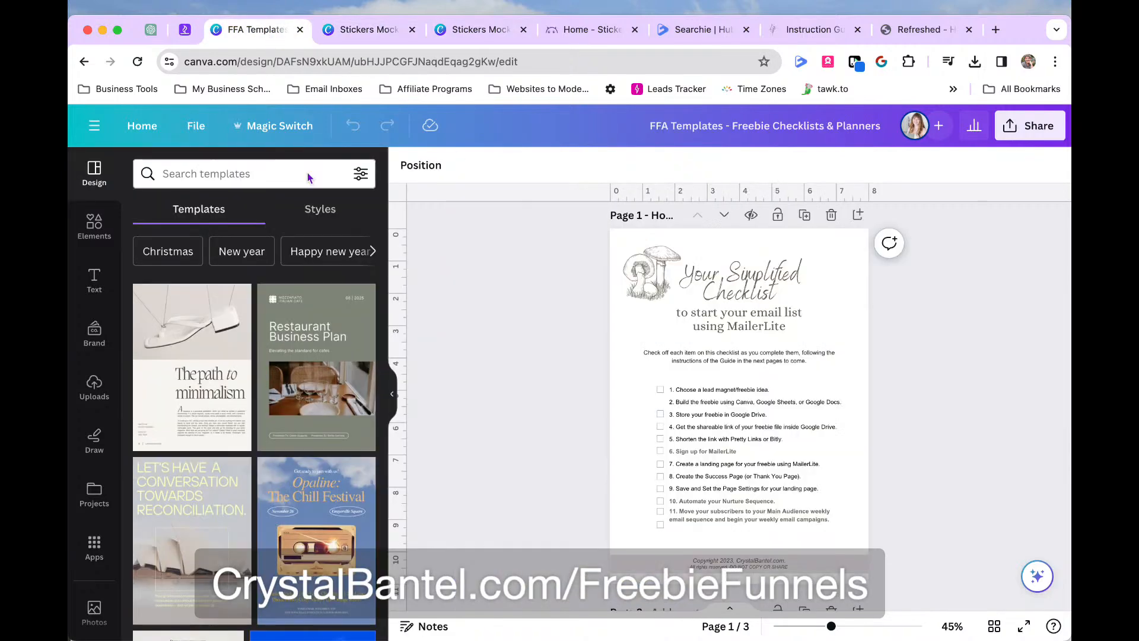
Search your Canva projects for 'stickers' and open LARGE PAGE - Individual Large Stickers
{"action": "left_click", "coordinate": [141, 126]}
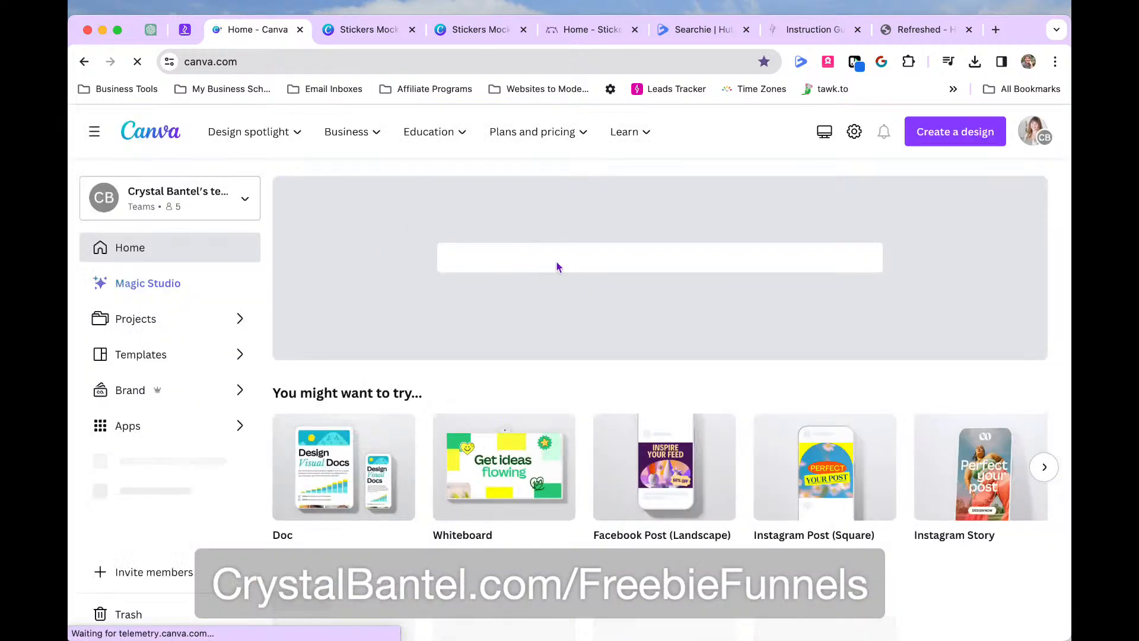
{"action": "left_click", "coordinate": [556, 260]}
{"action": "type", "text": "stickers"}
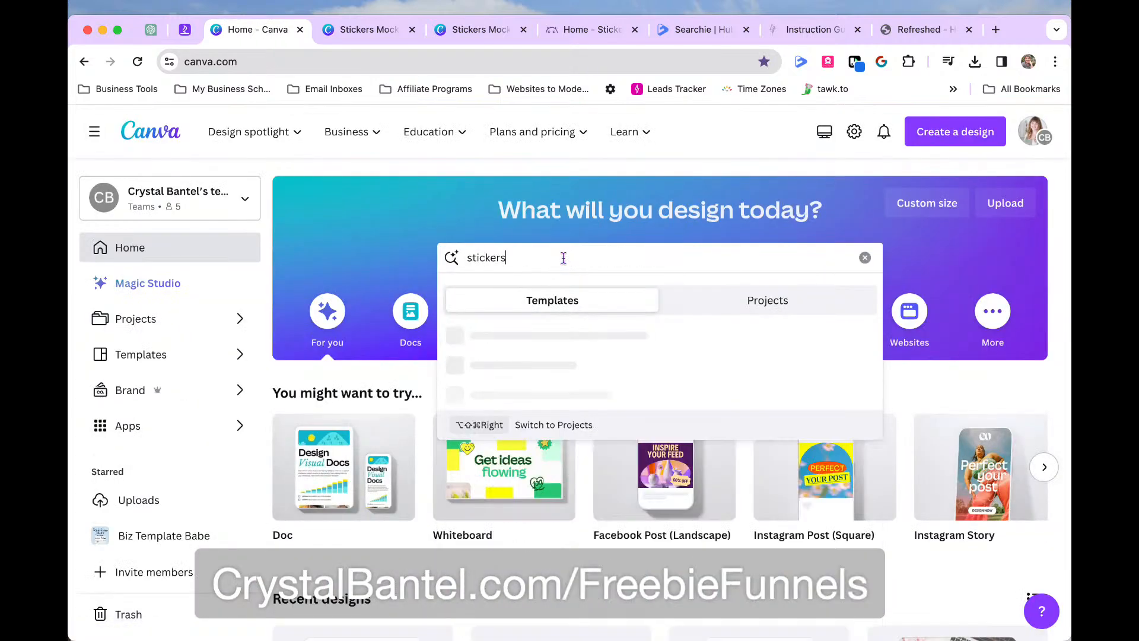
{"action": "left_click", "coordinate": [786, 304]}
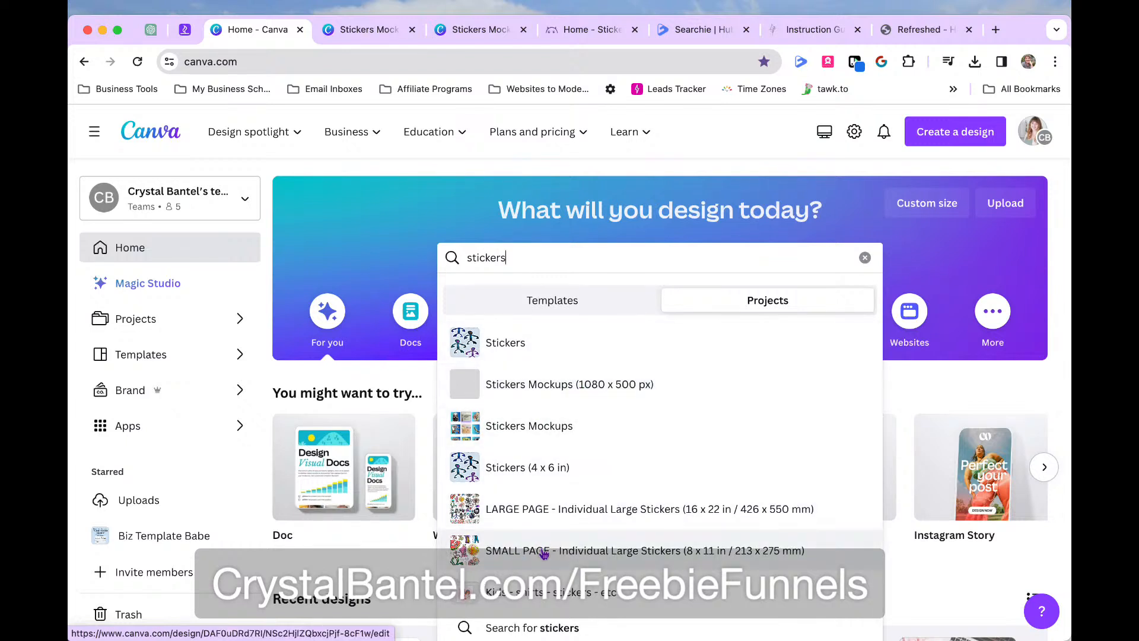
{"action": "left_click", "coordinate": [567, 510]}
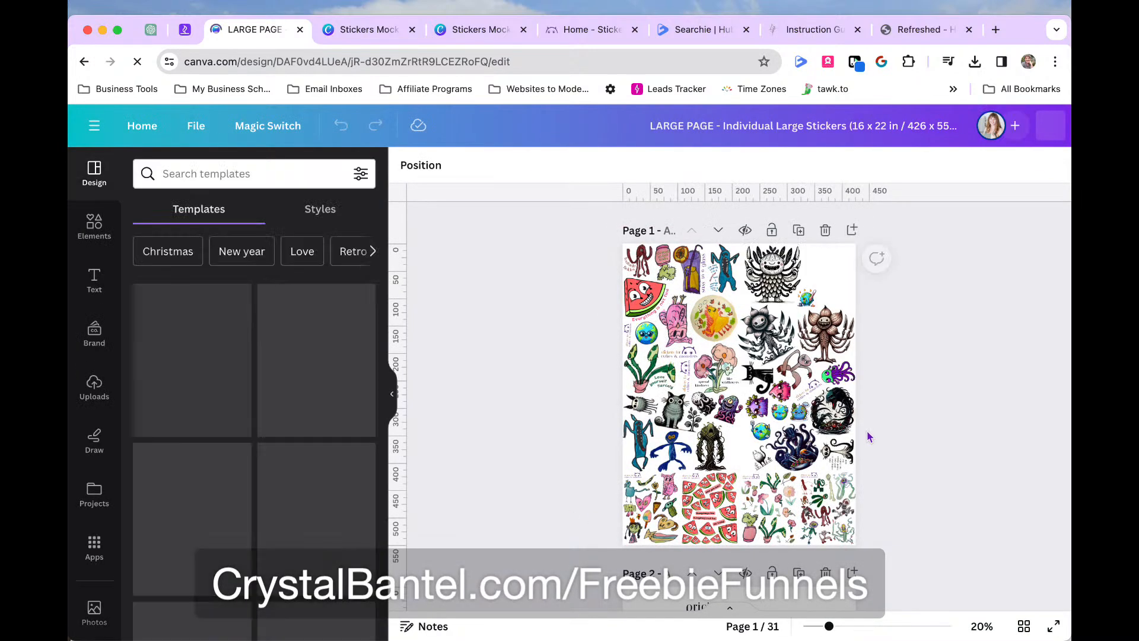
Scroll through every page of the large stickers design in grid view
{"action": "scroll", "coordinate": [866, 435], "scroll_direction": "down", "scroll_amount": 3}
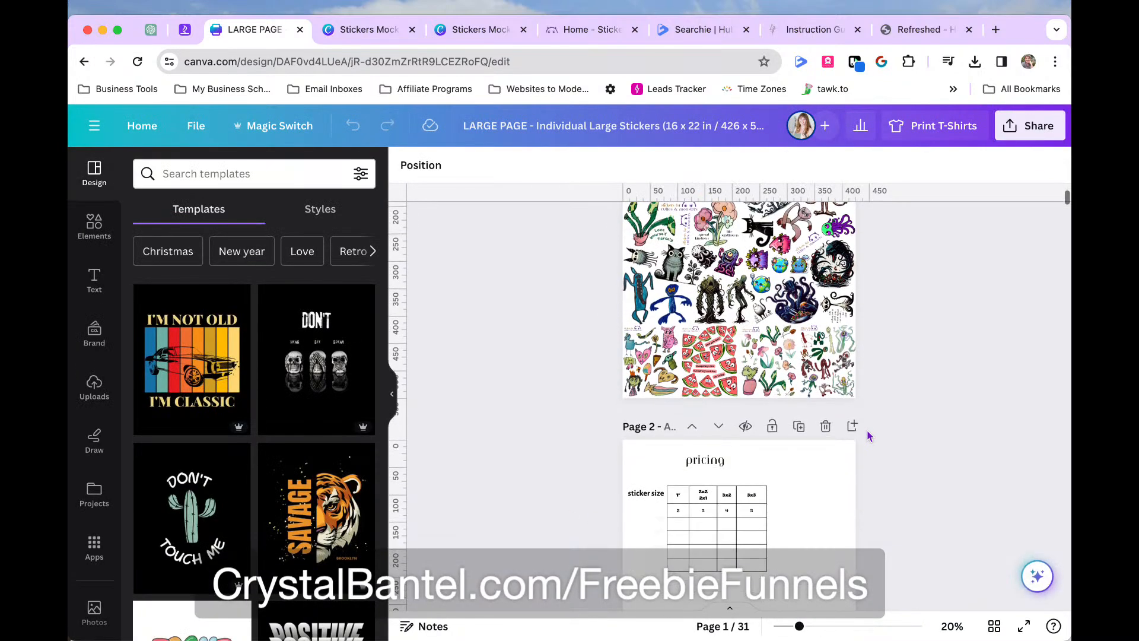
{"action": "scroll", "coordinate": [868, 434], "scroll_direction": "down", "scroll_amount": 10}
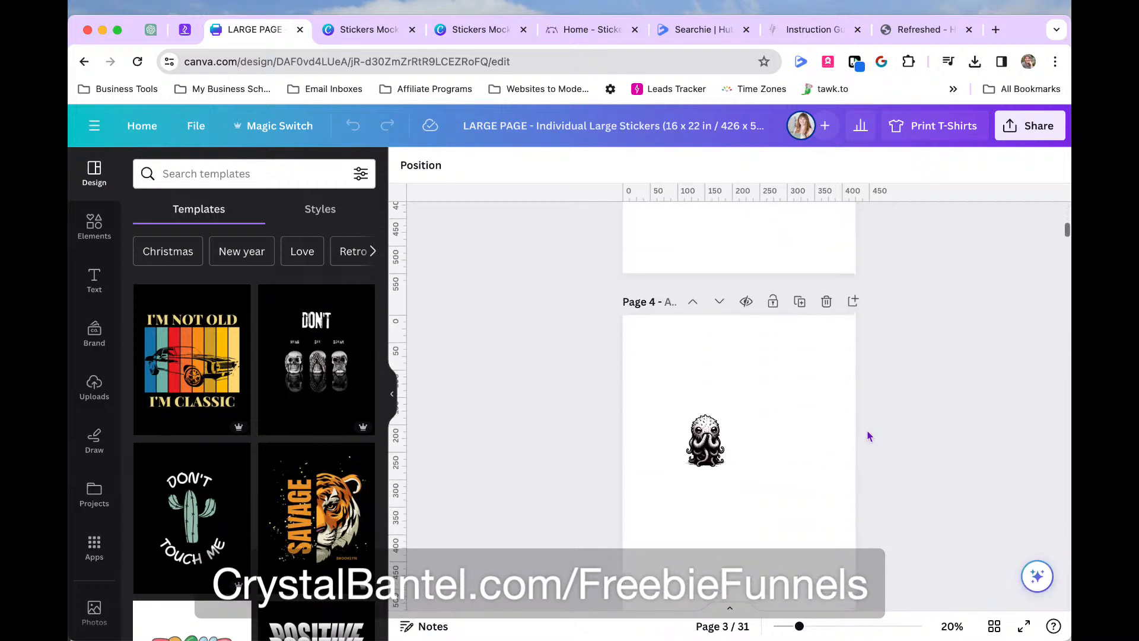
{"action": "scroll", "coordinate": [867, 436], "scroll_direction": "down", "scroll_amount": 15}
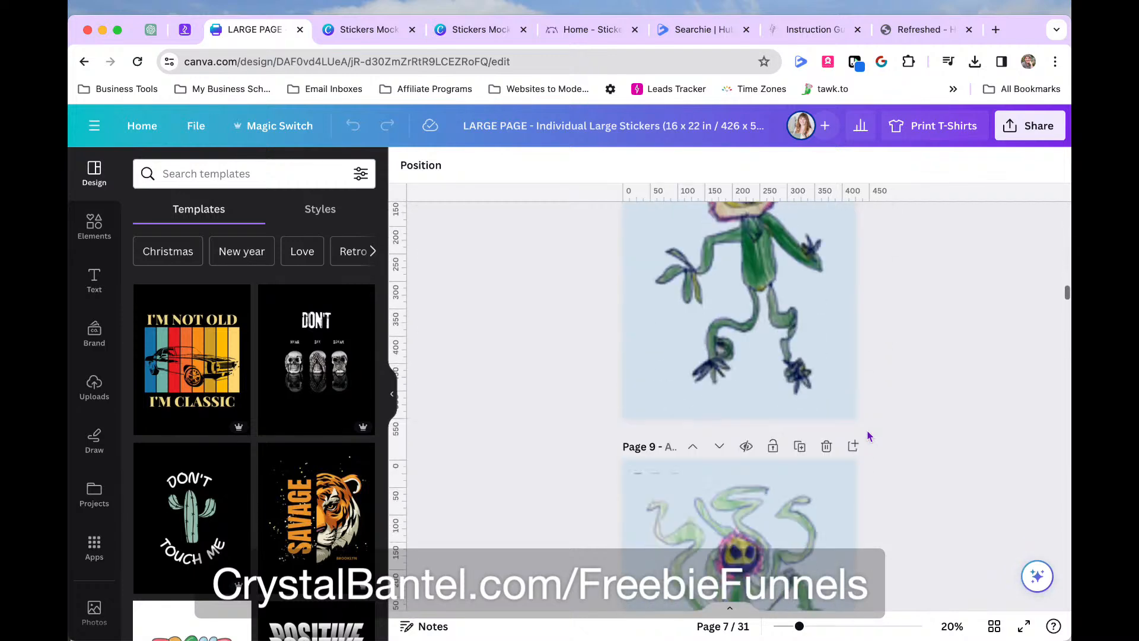
{"action": "scroll", "coordinate": [867, 437], "scroll_direction": "down", "scroll_amount": 2}
{"action": "left_click", "coordinate": [995, 626]}
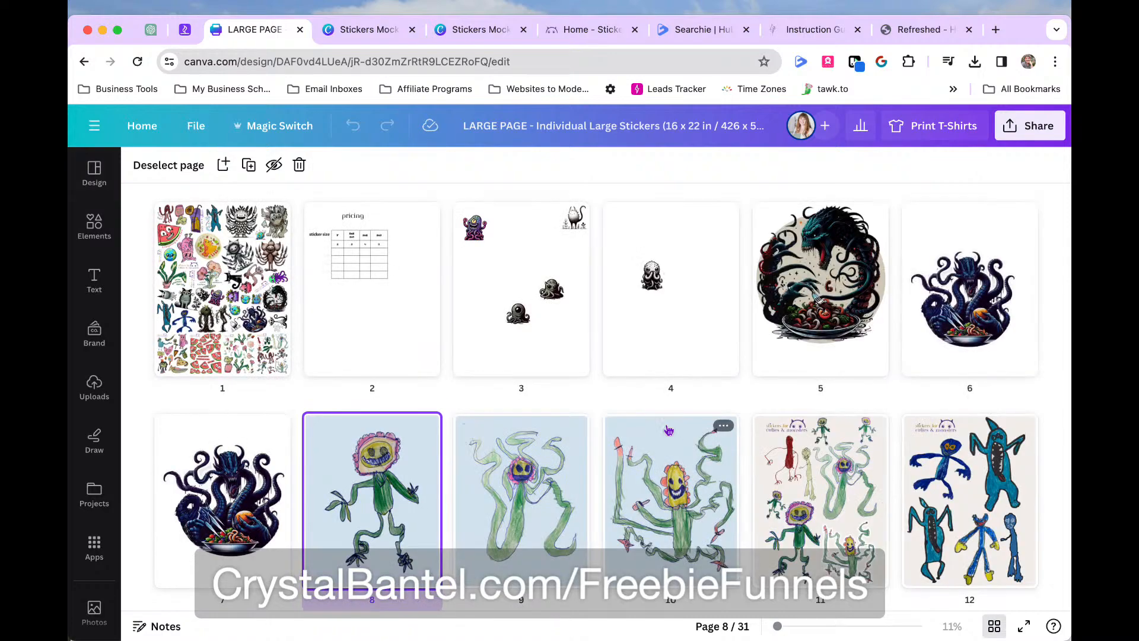
{"action": "scroll", "coordinate": [666, 454], "scroll_direction": "down", "scroll_amount": 10}
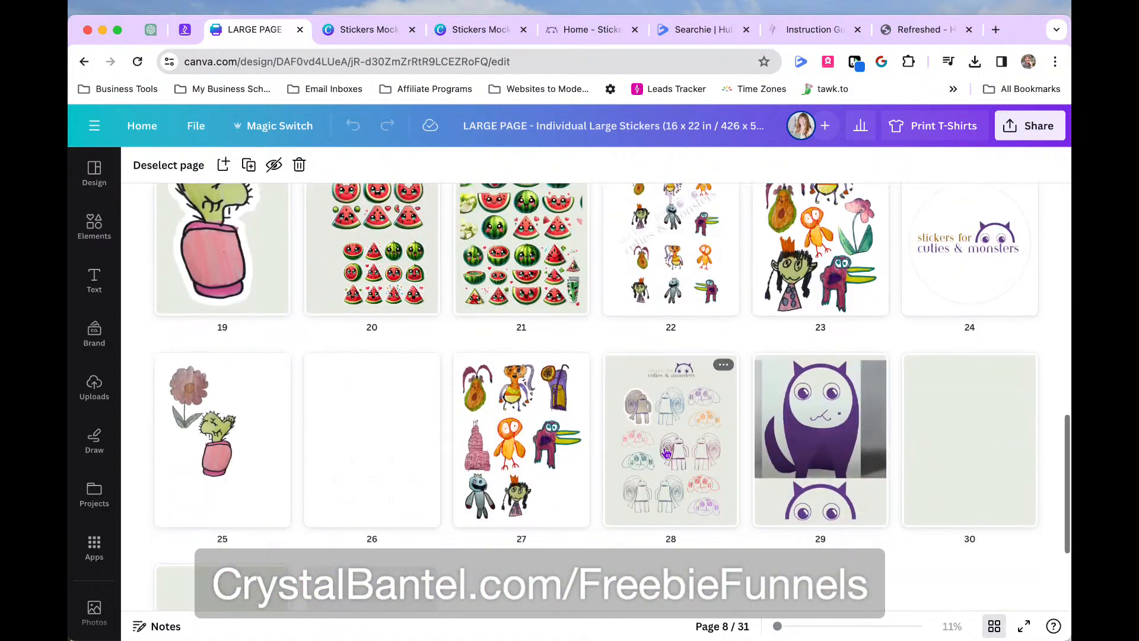
{"action": "scroll", "coordinate": [666, 454], "scroll_direction": "down", "scroll_amount": 2}
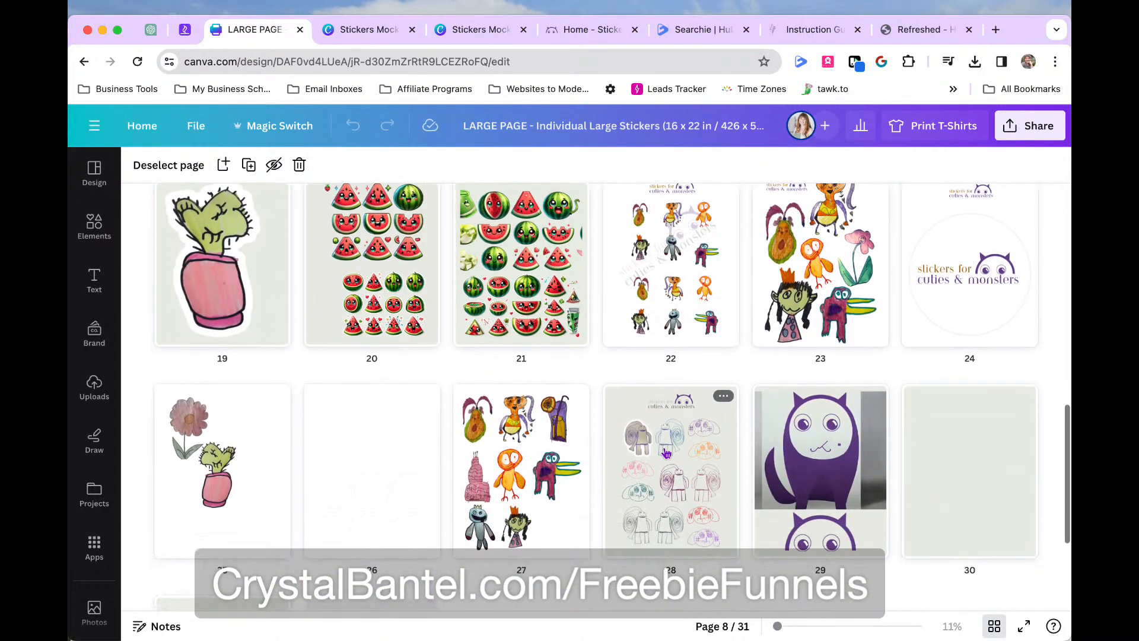
{"action": "scroll", "coordinate": [666, 454], "scroll_direction": "down", "scroll_amount": 2}
{"action": "scroll", "coordinate": [666, 454], "scroll_direction": "up", "scroll_amount": 12}
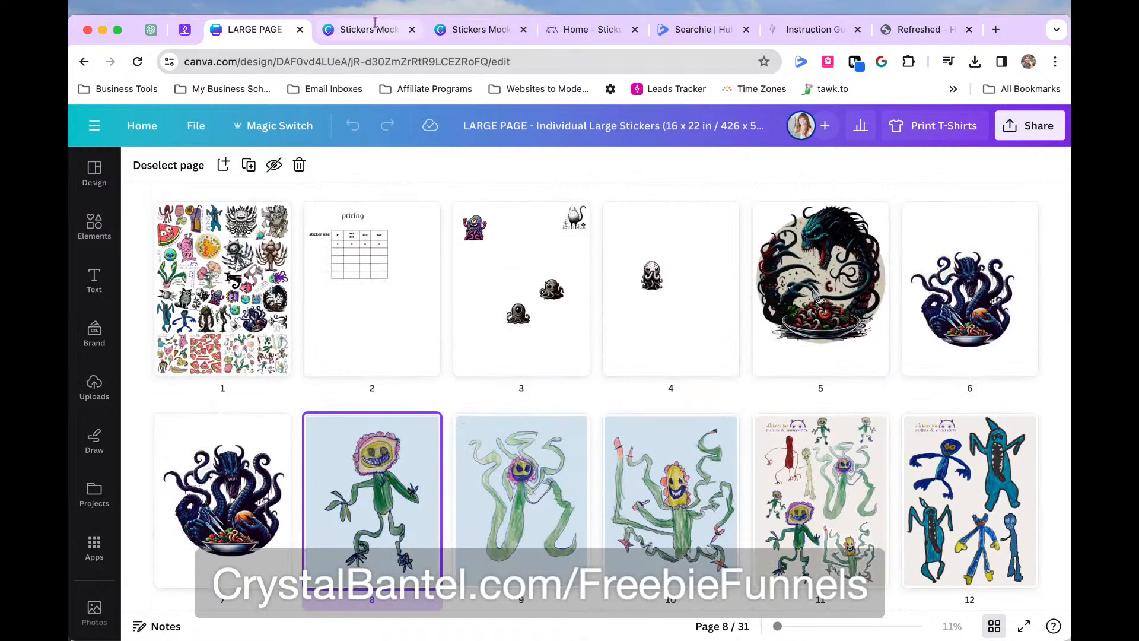
{"action": "scroll", "coordinate": [415, 254], "scroll_direction": "left", "scroll_amount": 5}
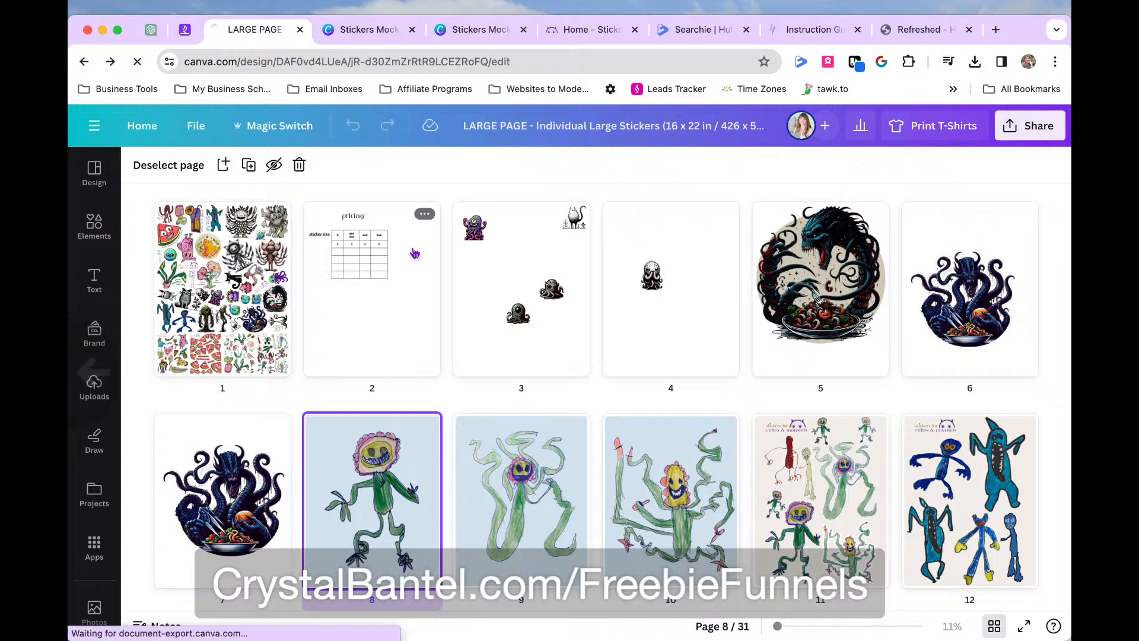
{"action": "scroll", "coordinate": [612, 539], "scroll_direction": "down", "scroll_amount": 4}
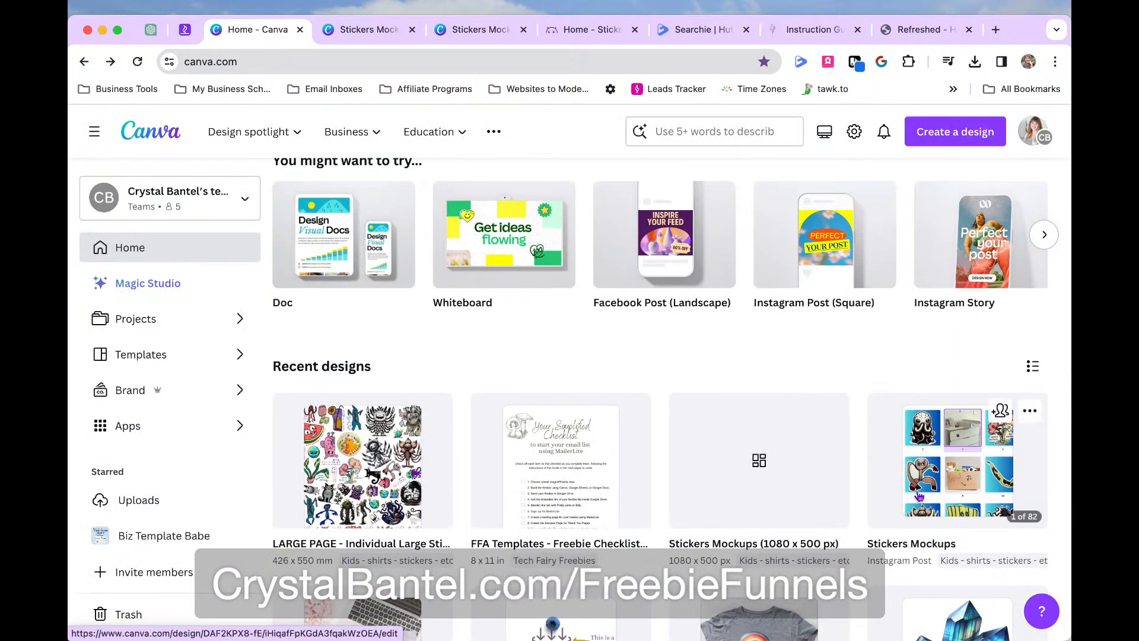
Search projects for 'stickers', open the Stickers design, and dismiss the T-shirt offer
{"action": "left_click", "coordinate": [682, 131]}
{"action": "type", "text": "ss"}
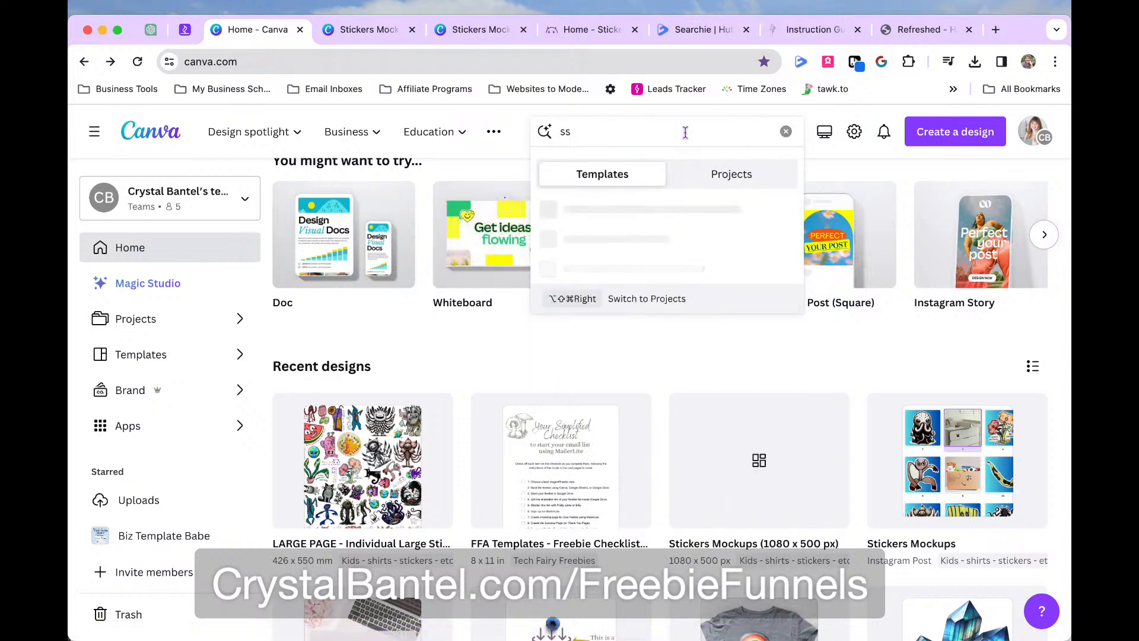
{"action": "key", "text": "BackSpace"}
{"action": "type", "text": "tickers"}
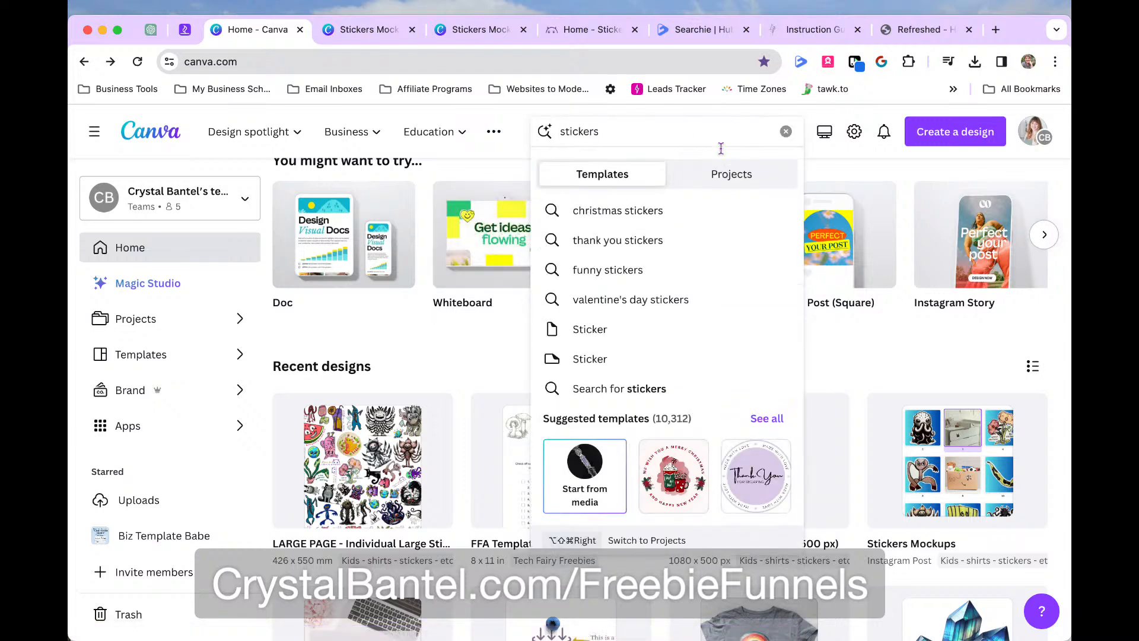
{"action": "left_click", "coordinate": [729, 175]}
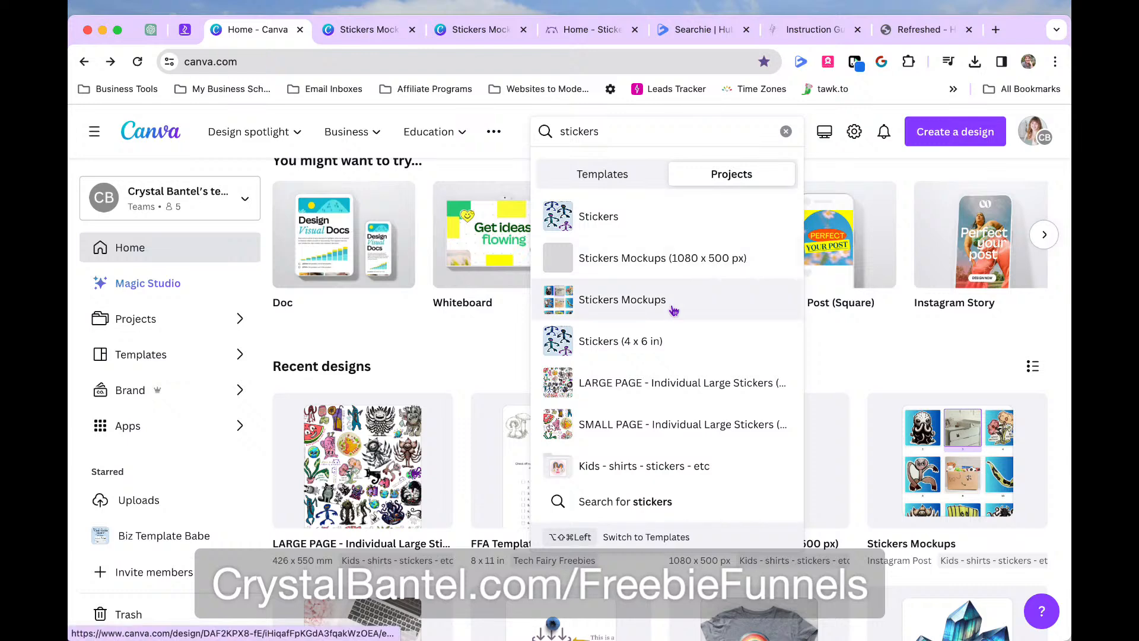
{"action": "left_click", "coordinate": [670, 215]}
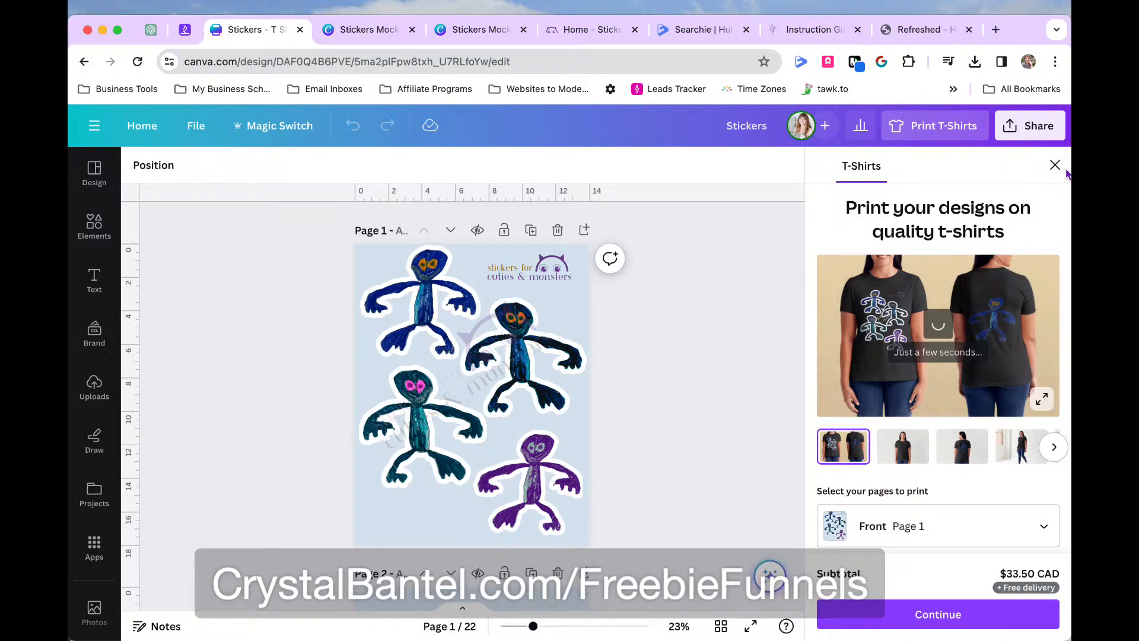
{"action": "left_click", "coordinate": [1054, 166]}
Open the Stickers design's page 16 logo from grid view, then go to the WordPress home page
{"action": "left_click", "coordinate": [988, 625]}
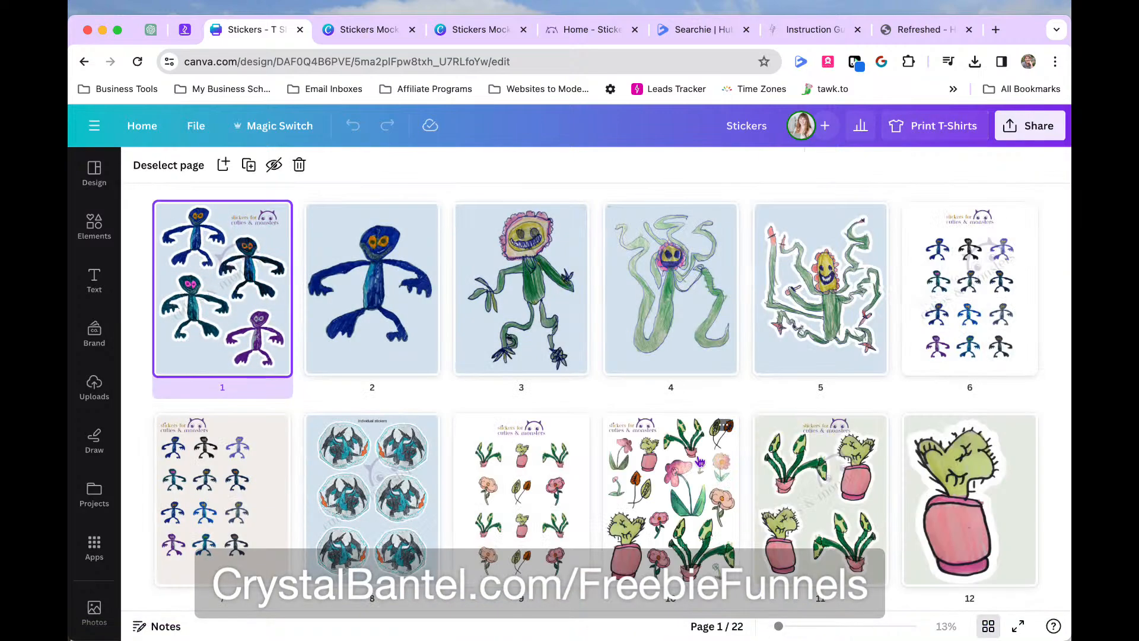
{"action": "scroll", "coordinate": [727, 488], "scroll_direction": "down", "scroll_amount": 5}
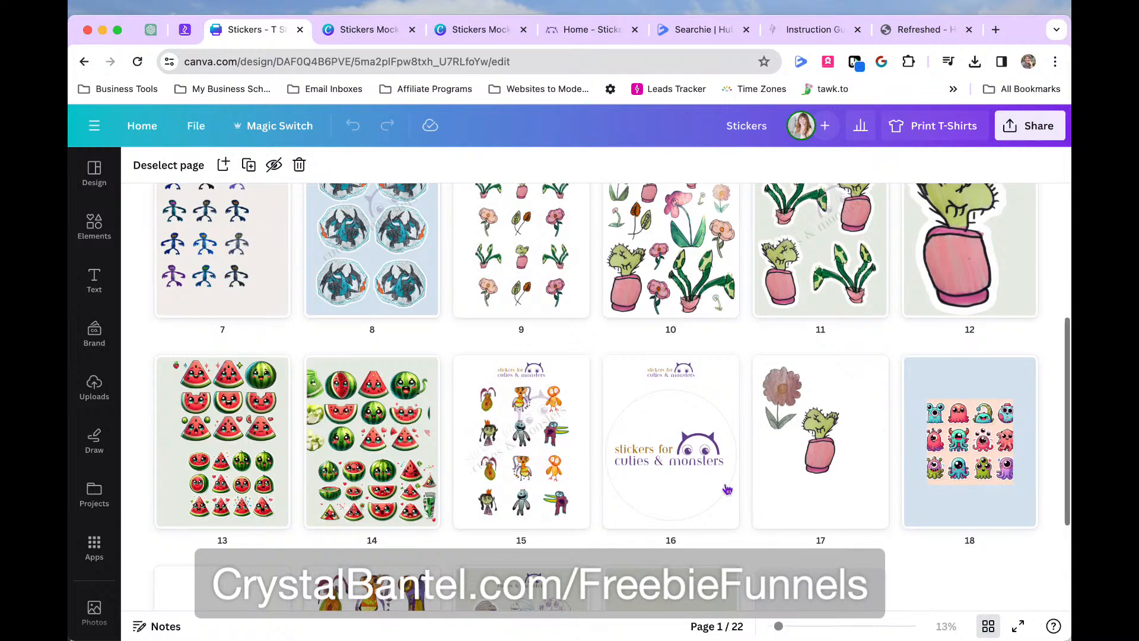
{"action": "scroll", "coordinate": [727, 489], "scroll_direction": "down", "scroll_amount": 10}
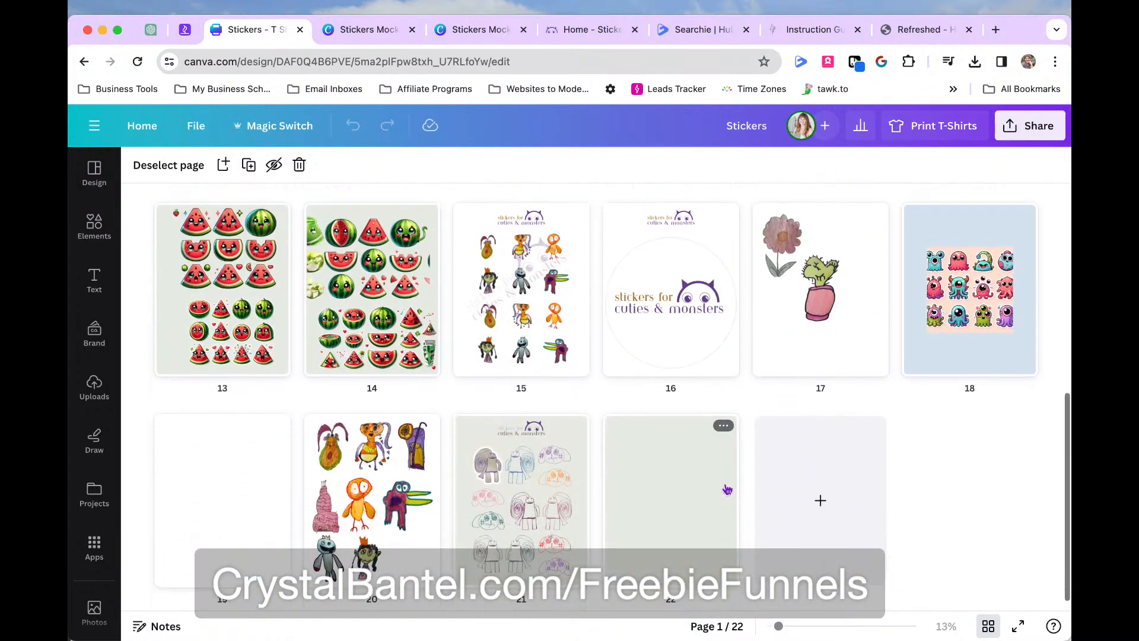
{"action": "scroll", "coordinate": [726, 485], "scroll_direction": "up", "scroll_amount": 2}
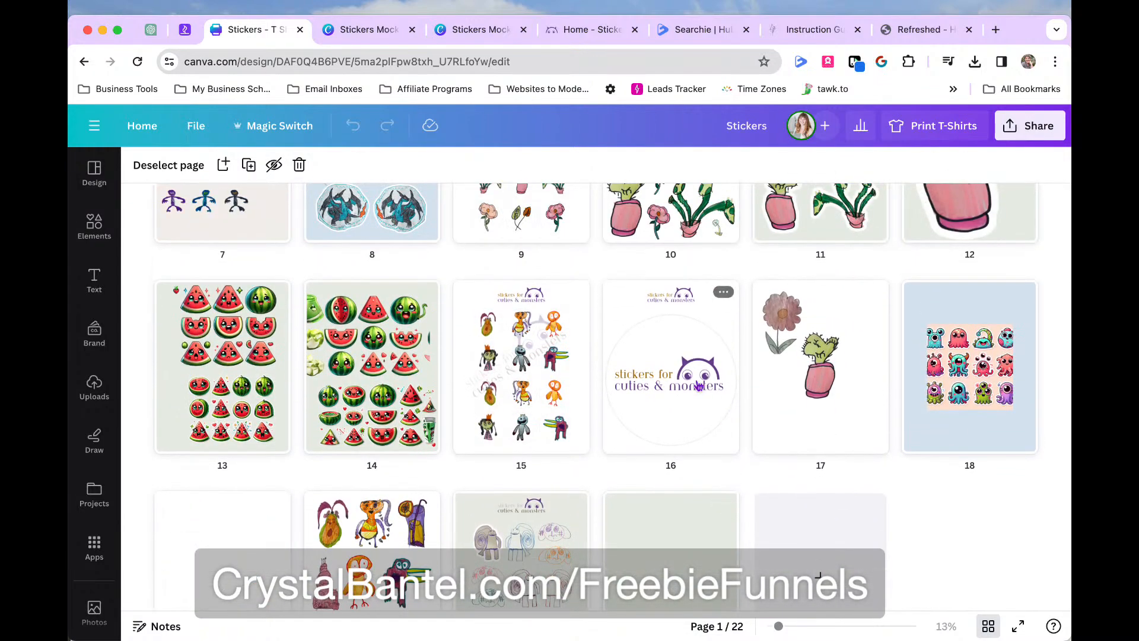
{"action": "scroll", "coordinate": [681, 376], "scroll_direction": "up", "scroll_amount": 5}
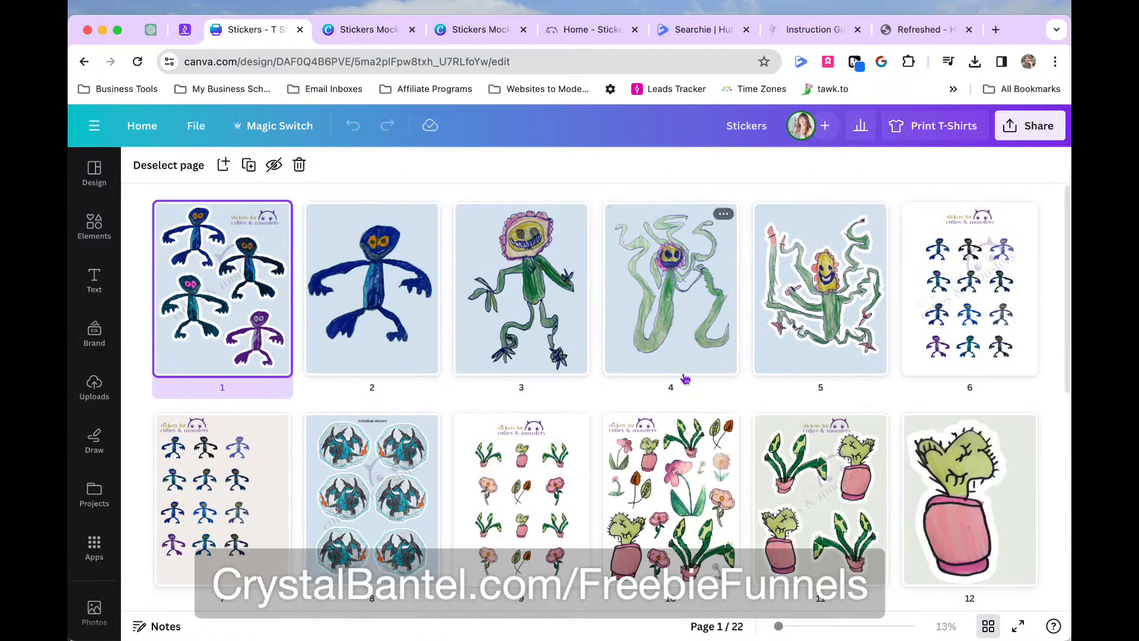
{"action": "scroll", "coordinate": [617, 426], "scroll_direction": "down", "scroll_amount": 3}
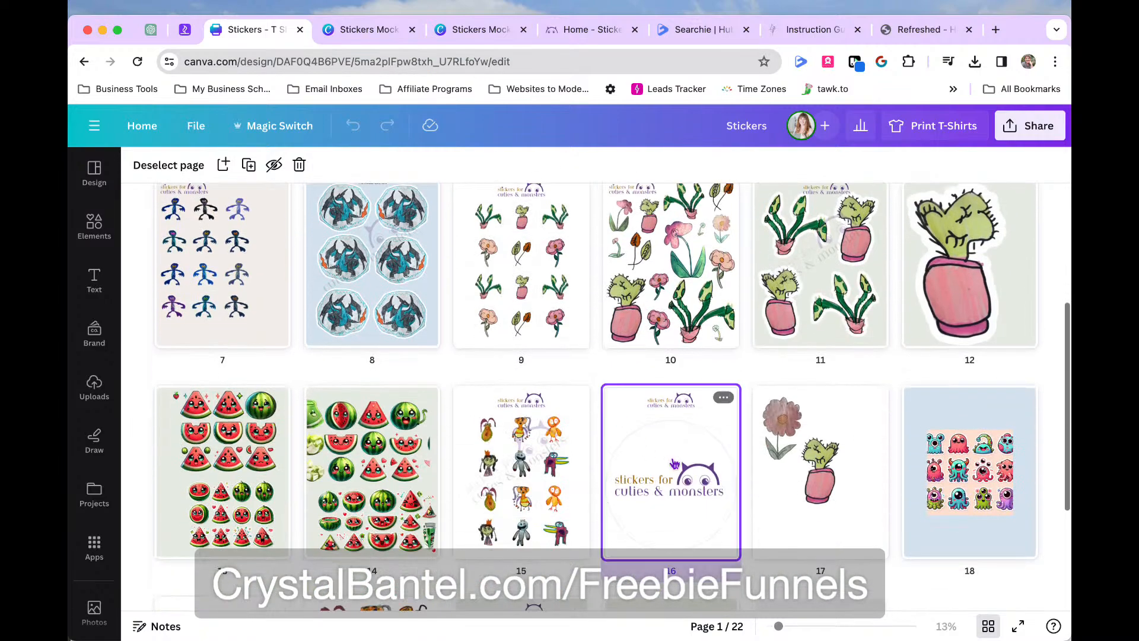
{"action": "double_click", "coordinate": [672, 466]}
{"action": "scroll", "coordinate": [665, 409], "scroll_direction": "up", "scroll_amount": 5}
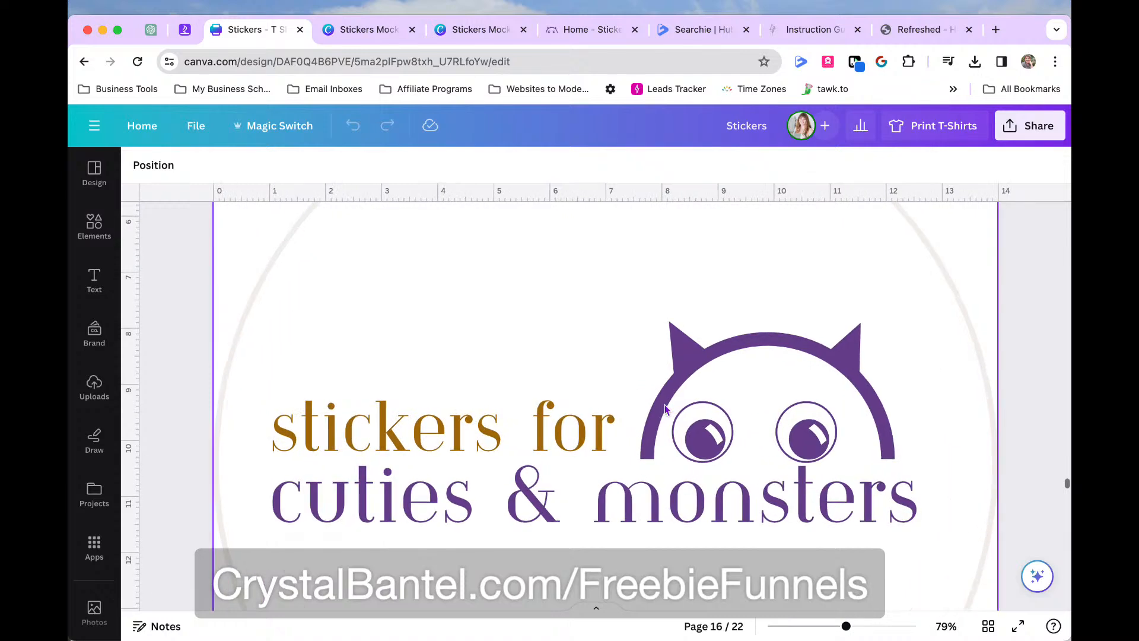
{"action": "left_click", "coordinate": [585, 30]}
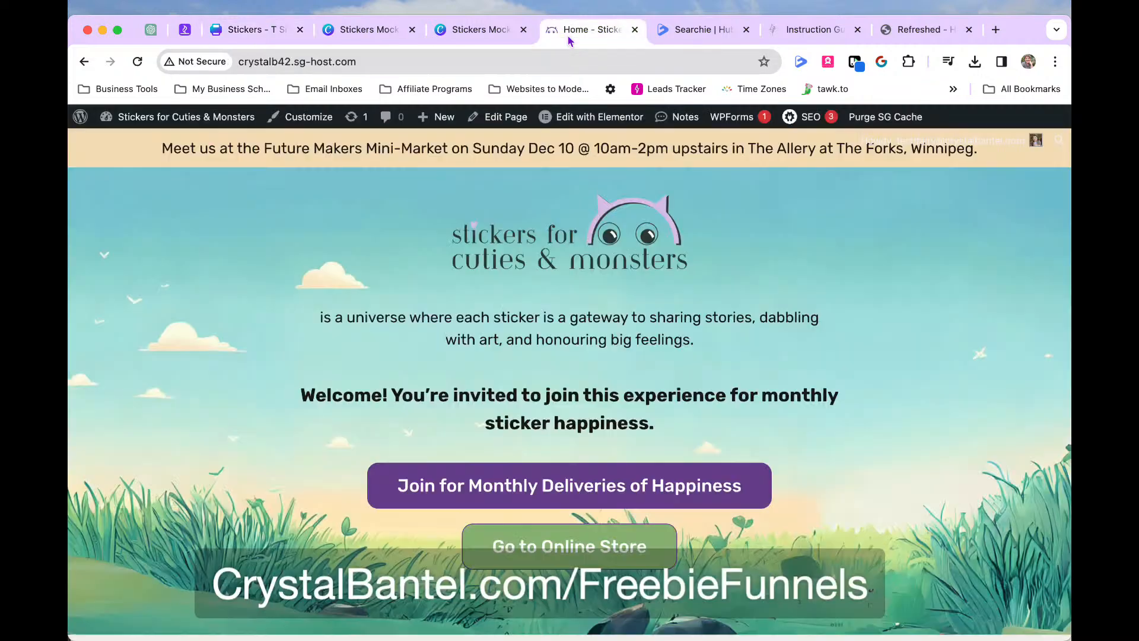
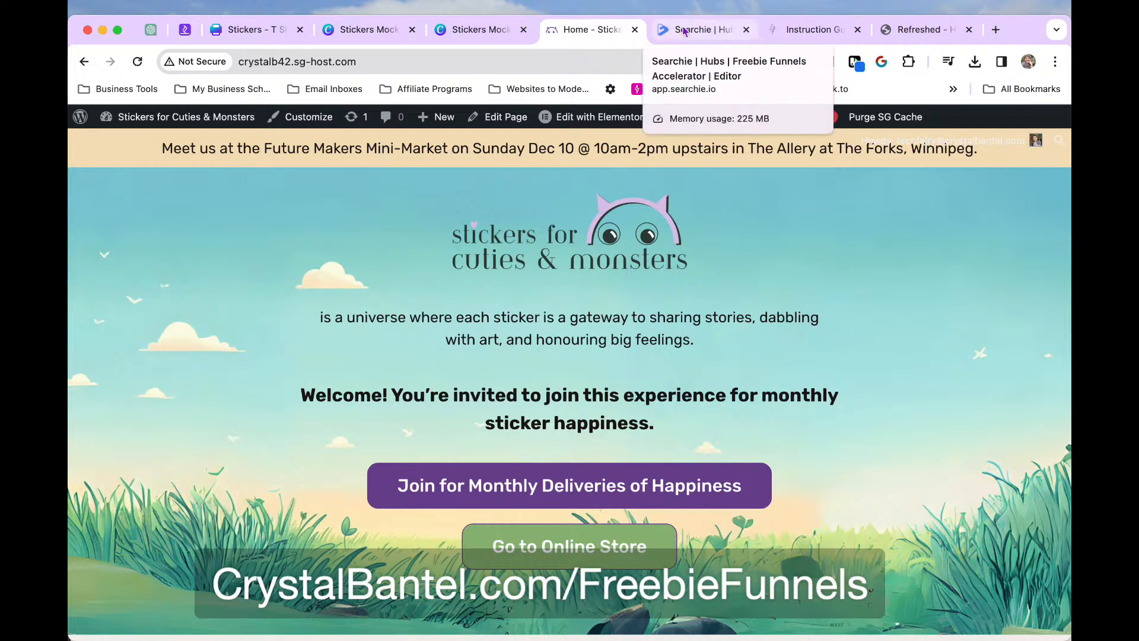
Cycle through the open Searchie, sticker site, Stickers Mockups and Stickers tabs
{"action": "left_click", "coordinate": [690, 35]}
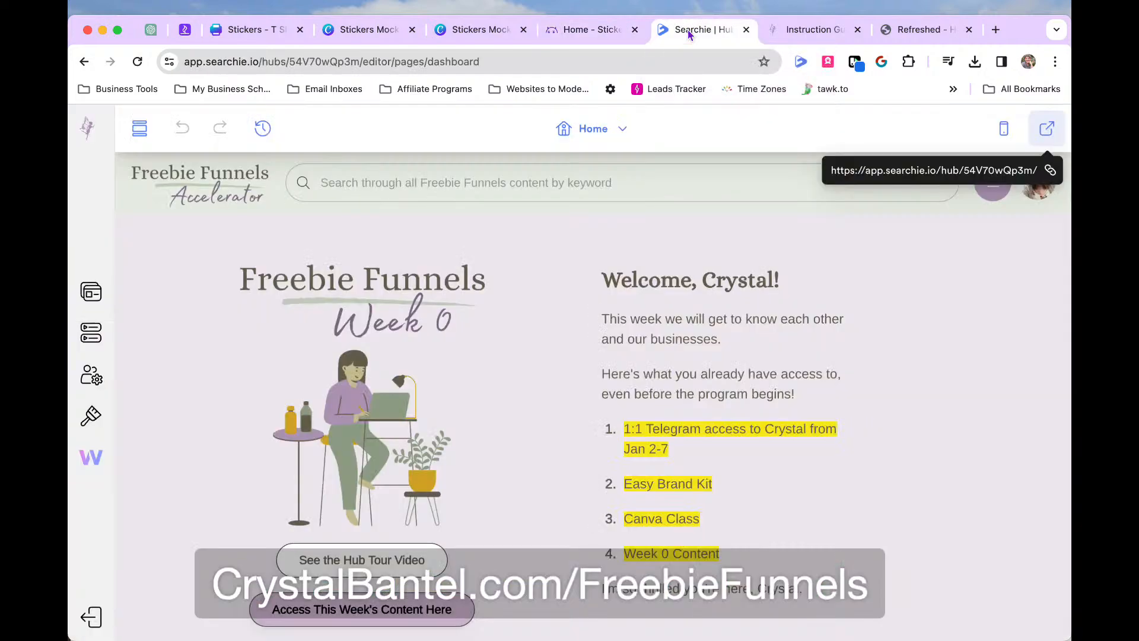
{"action": "left_click", "coordinate": [554, 37]}
{"action": "left_click", "coordinate": [480, 40]}
{"action": "left_click", "coordinate": [383, 35]}
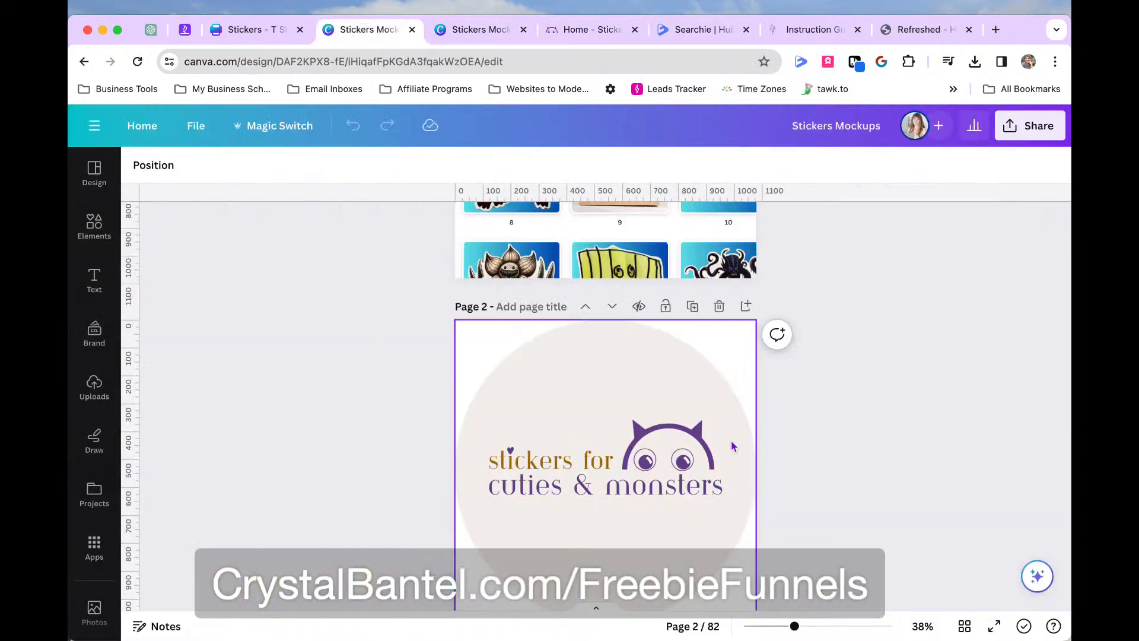
{"action": "left_click", "coordinate": [254, 29]}
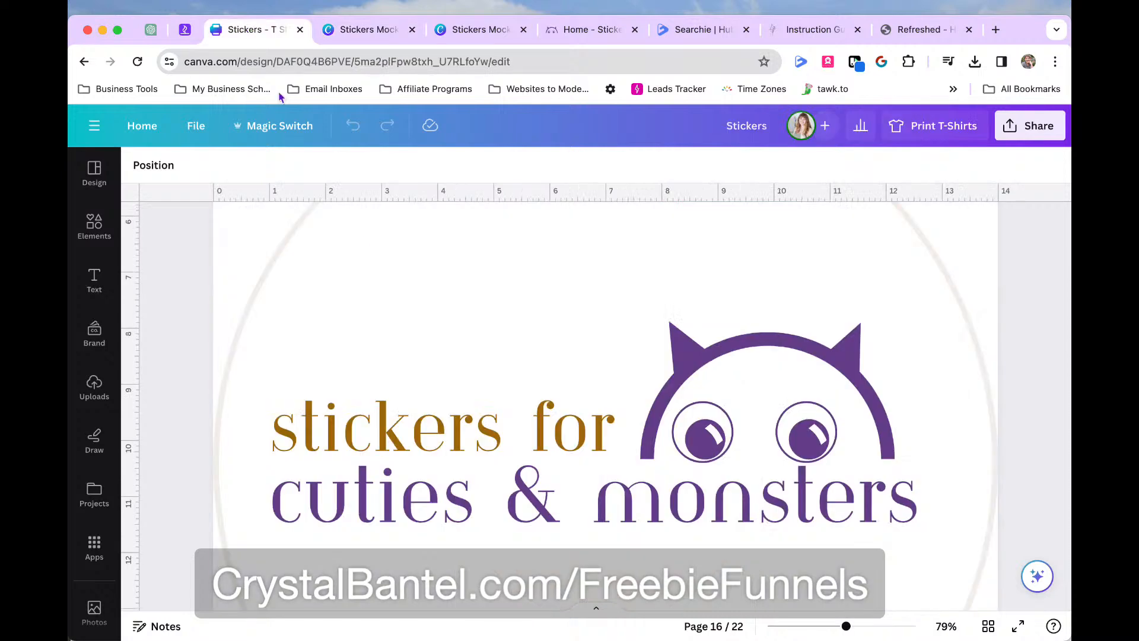
Search Canva home for 'stickers', then return to the sticker shop website
{"action": "left_click", "coordinate": [141, 141]}
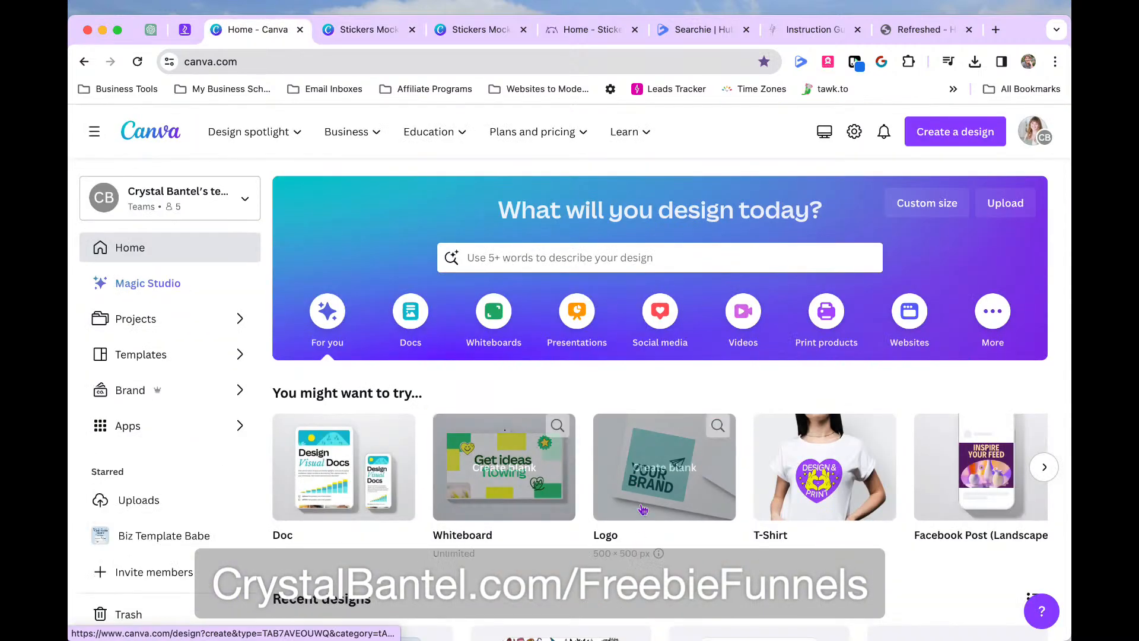
{"action": "scroll", "coordinate": [643, 509], "scroll_direction": "down", "scroll_amount": 4}
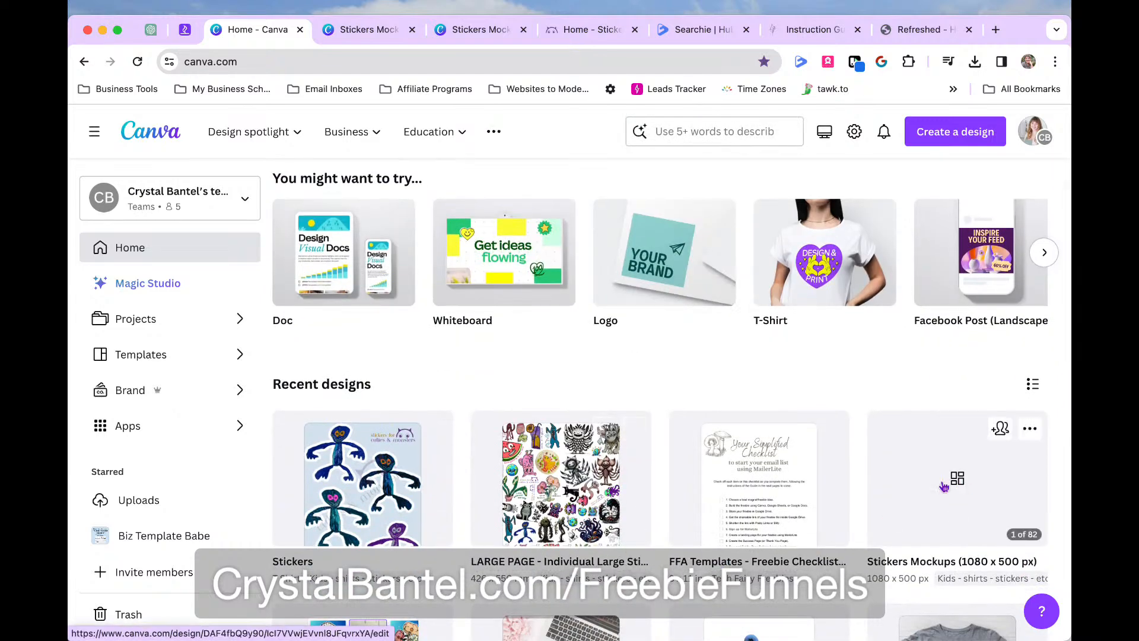
{"action": "left_click", "coordinate": [678, 132]}
{"action": "type", "text": "stick"}
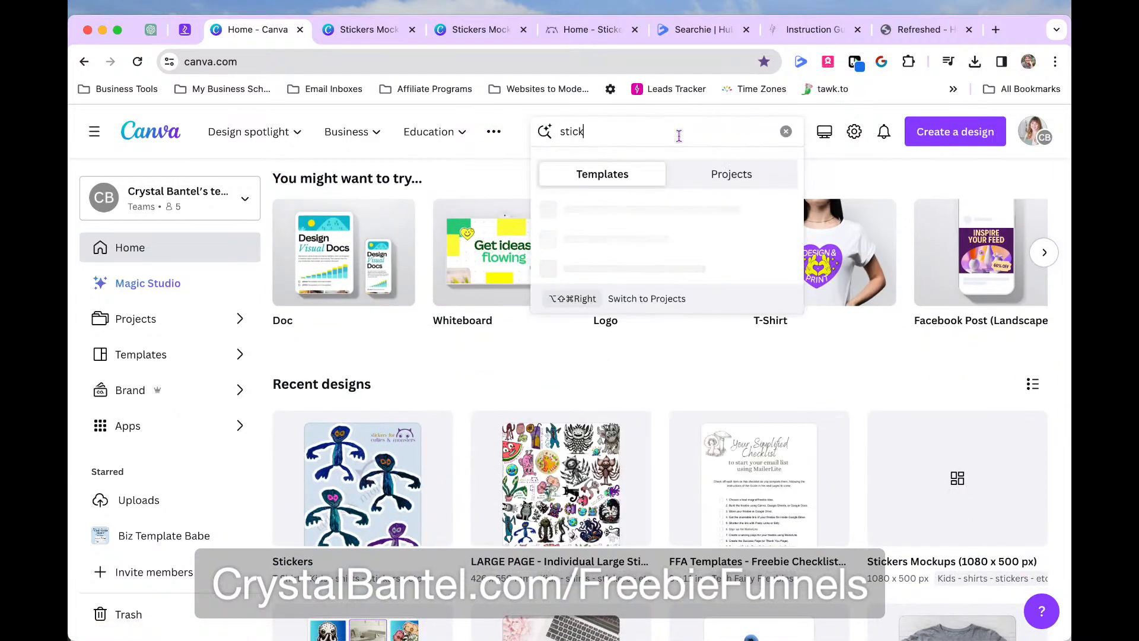
{"action": "type", "text": "ers"}
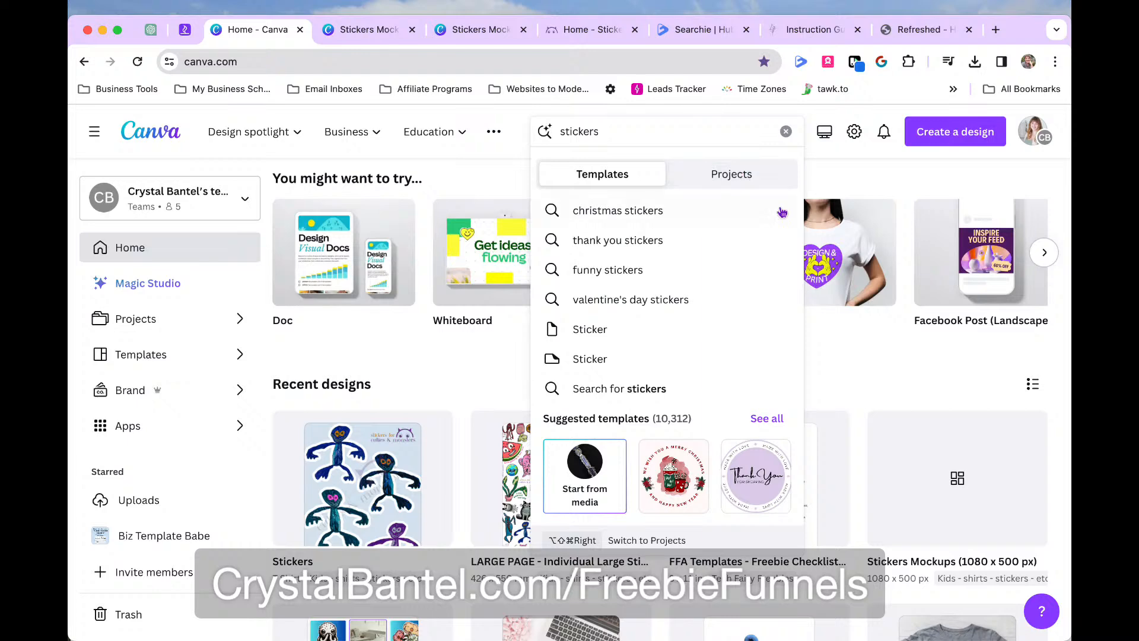
{"action": "left_click", "coordinate": [883, 373]}
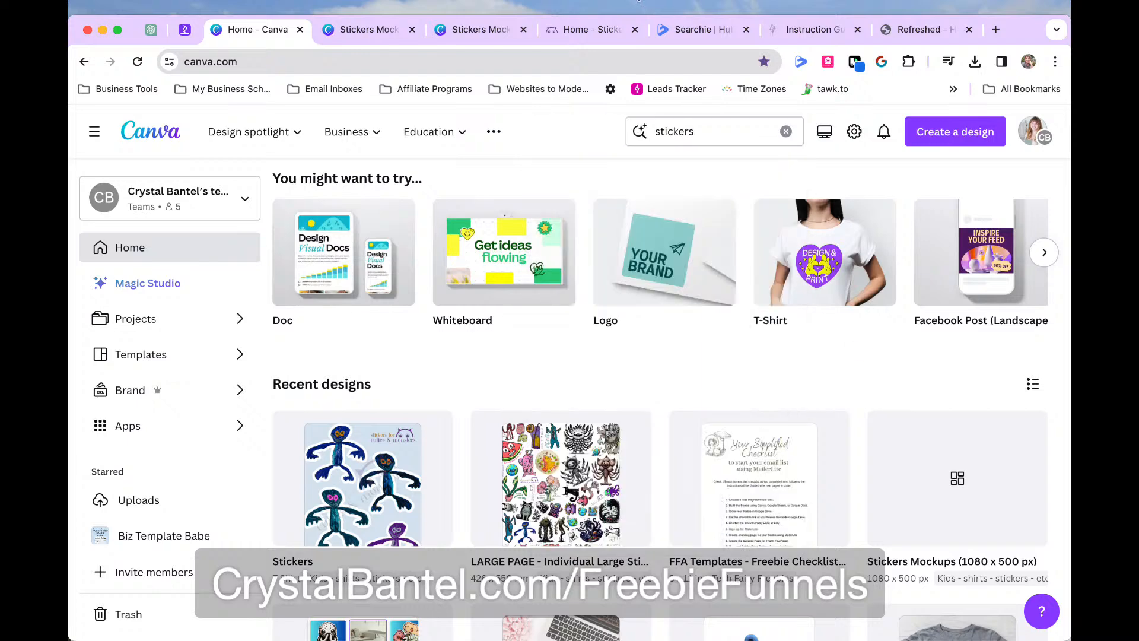
{"action": "left_click", "coordinate": [569, 31]}
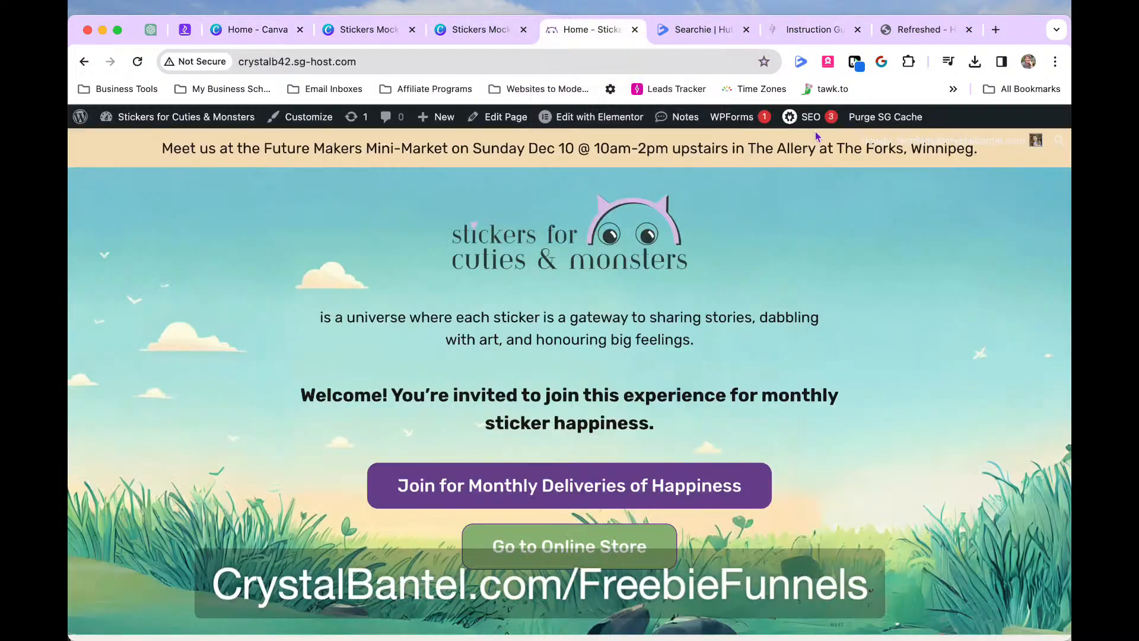
Open Chrome's Manage Extensions page from the browser menu
{"action": "mouse_move", "coordinate": [821, 129]}
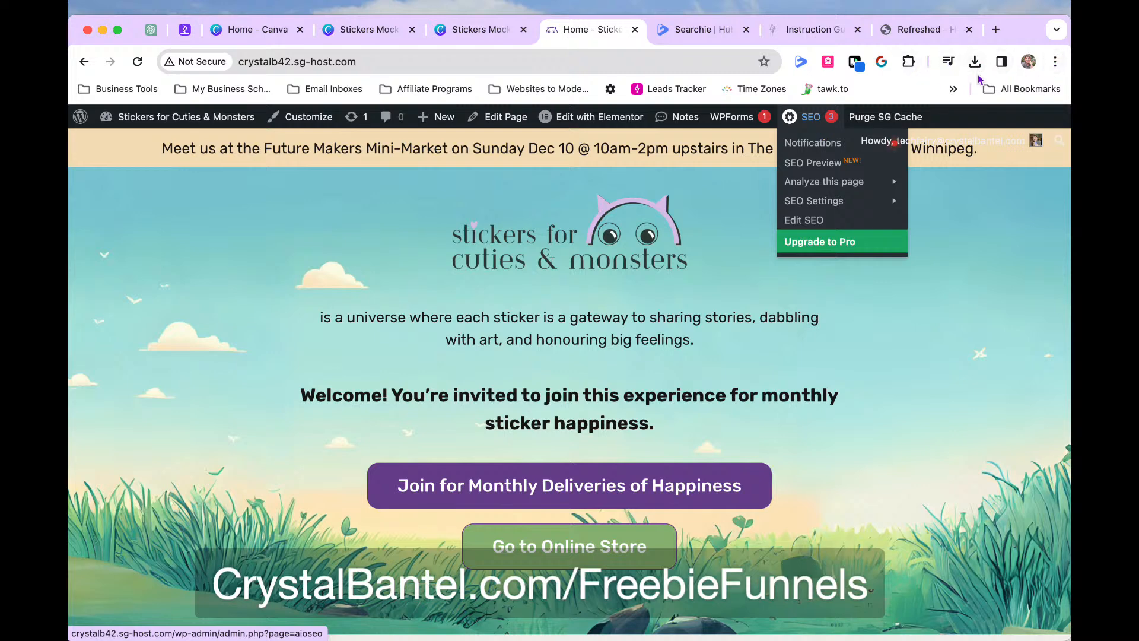
{"action": "left_click", "coordinate": [1054, 63]}
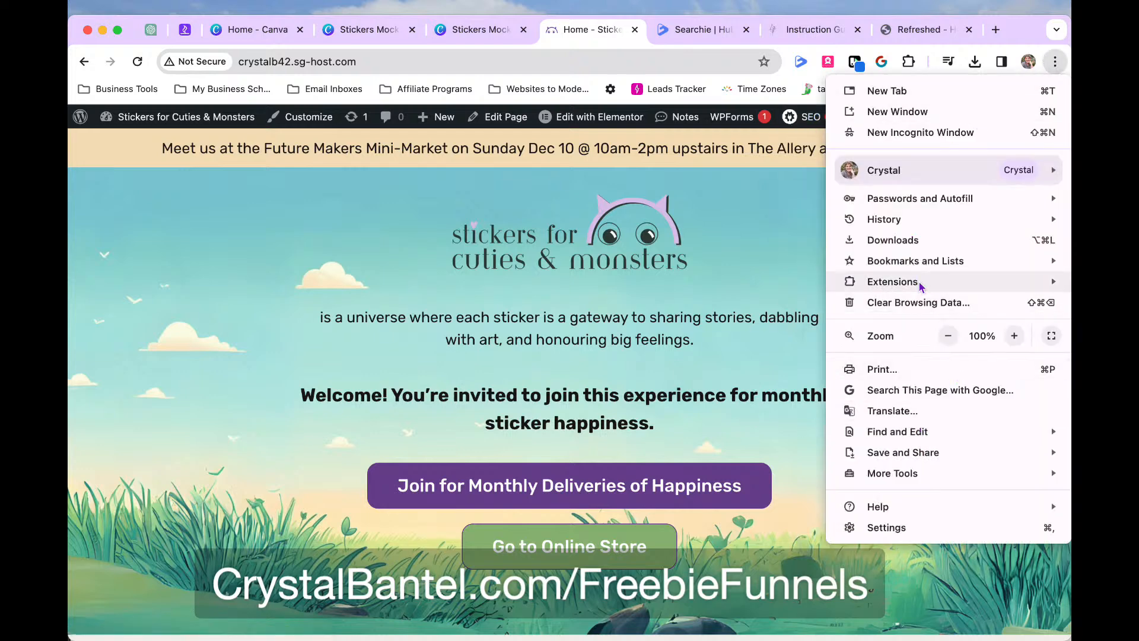
{"action": "mouse_move", "coordinate": [917, 285]}
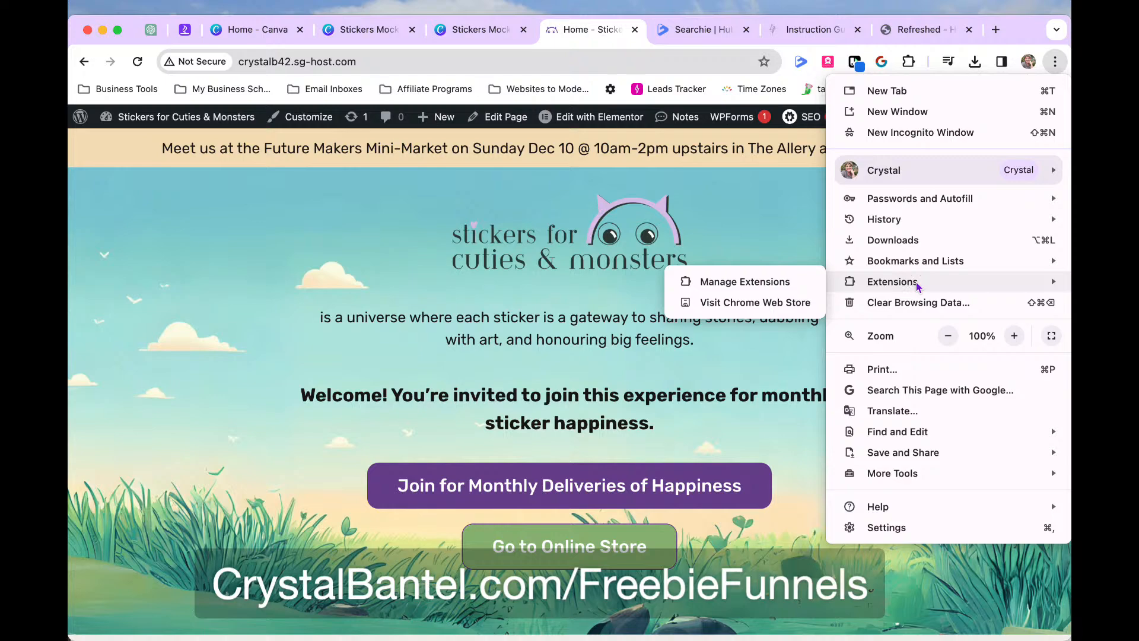
{"action": "left_click", "coordinate": [780, 286]}
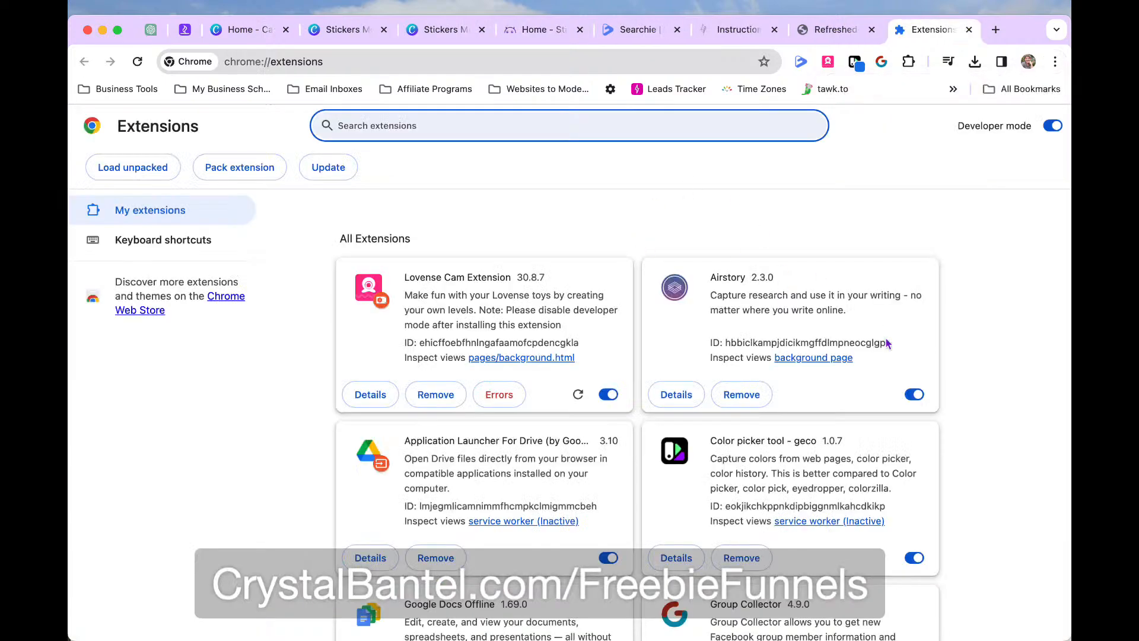
{"action": "scroll", "coordinate": [888, 343], "scroll_direction": "down", "scroll_amount": 4}
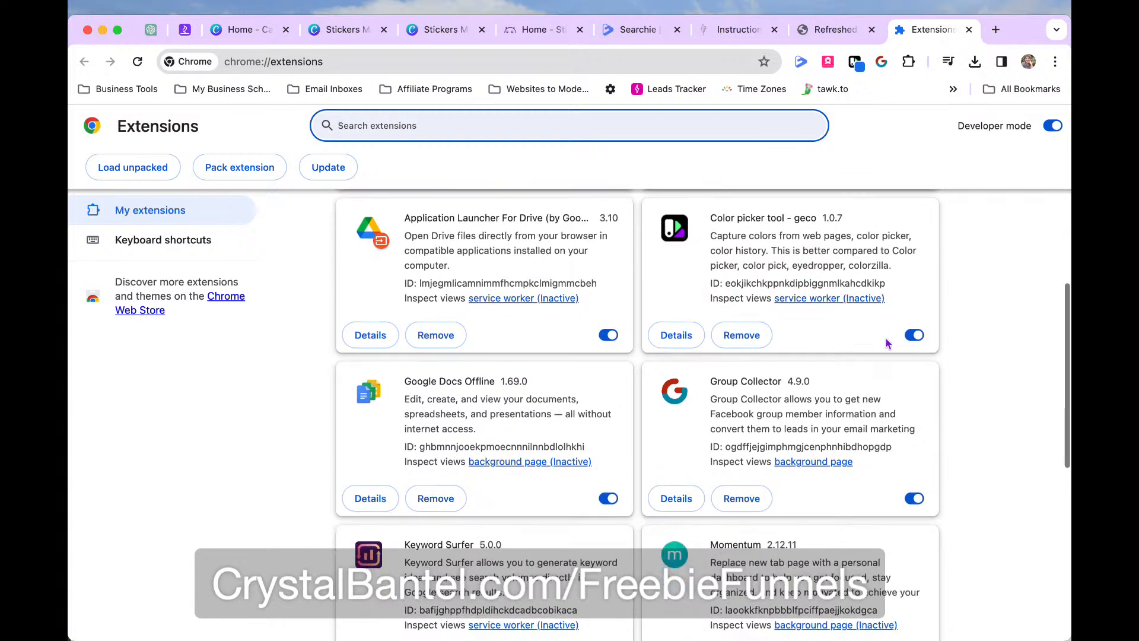
{"action": "scroll", "coordinate": [888, 343], "scroll_direction": "down", "scroll_amount": 2}
{"action": "scroll", "coordinate": [887, 343], "scroll_direction": "up", "scroll_amount": 2}
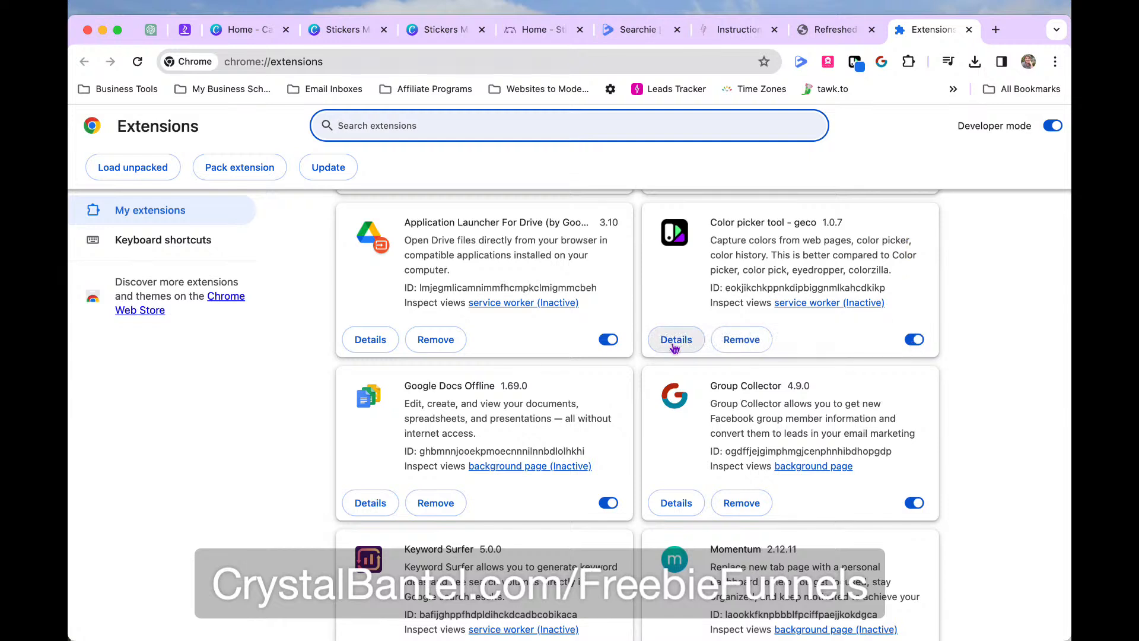
Toggle Color picker tool - geco off and back on, then return to Home - Stickers
{"action": "left_click", "coordinate": [914, 340]}
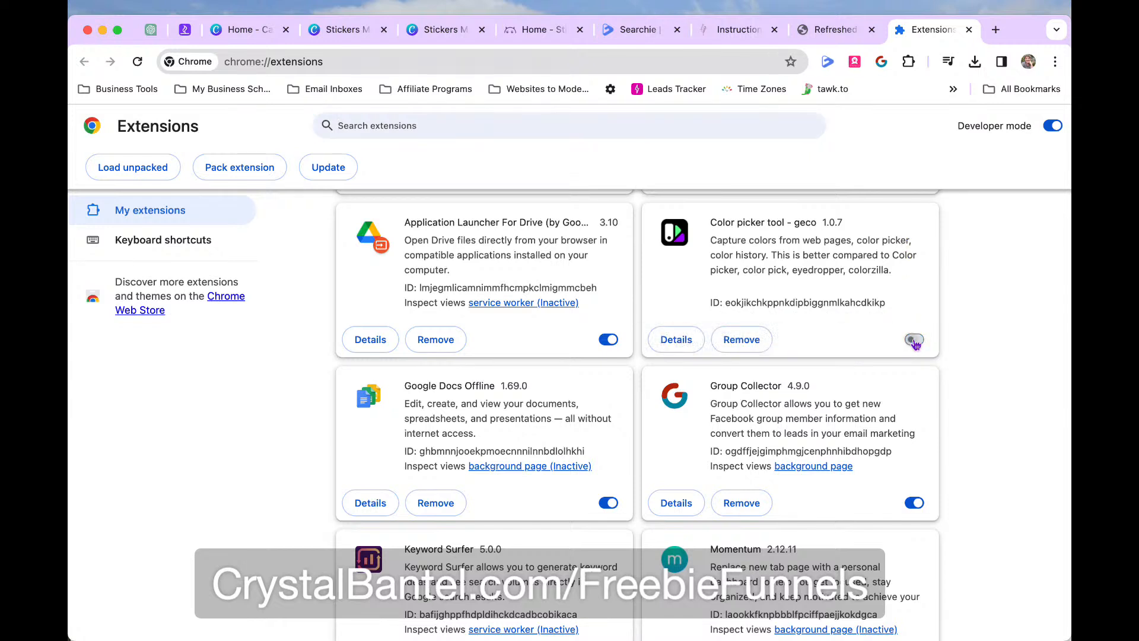
{"action": "left_click", "coordinate": [914, 341]}
{"action": "left_click", "coordinate": [913, 340]}
{"action": "left_click", "coordinate": [914, 338]}
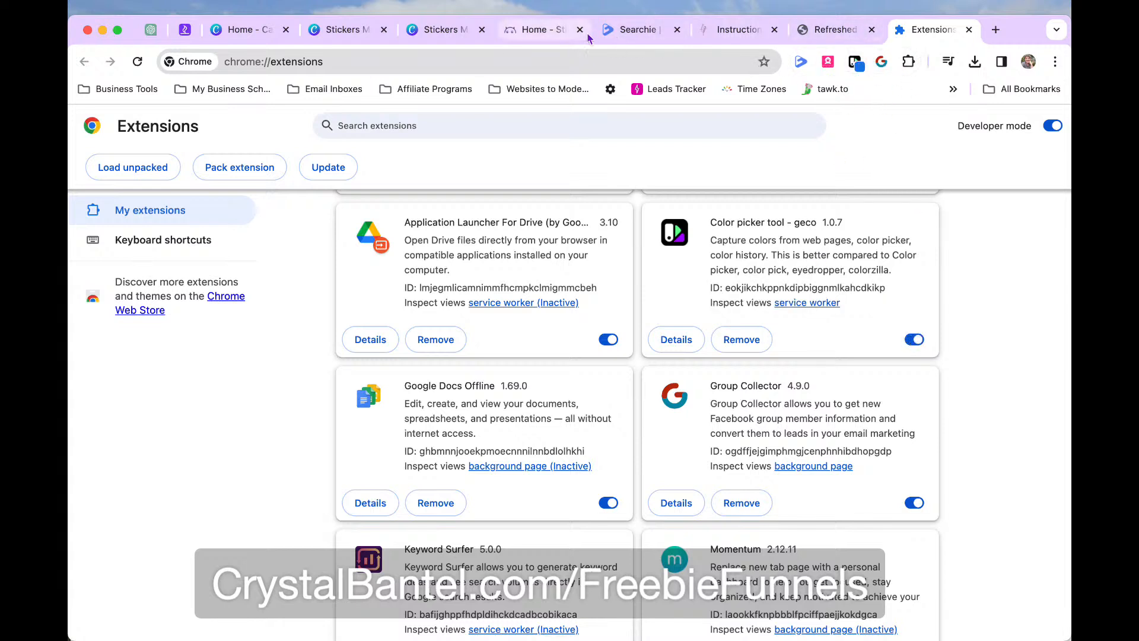
{"action": "left_click", "coordinate": [535, 33]}
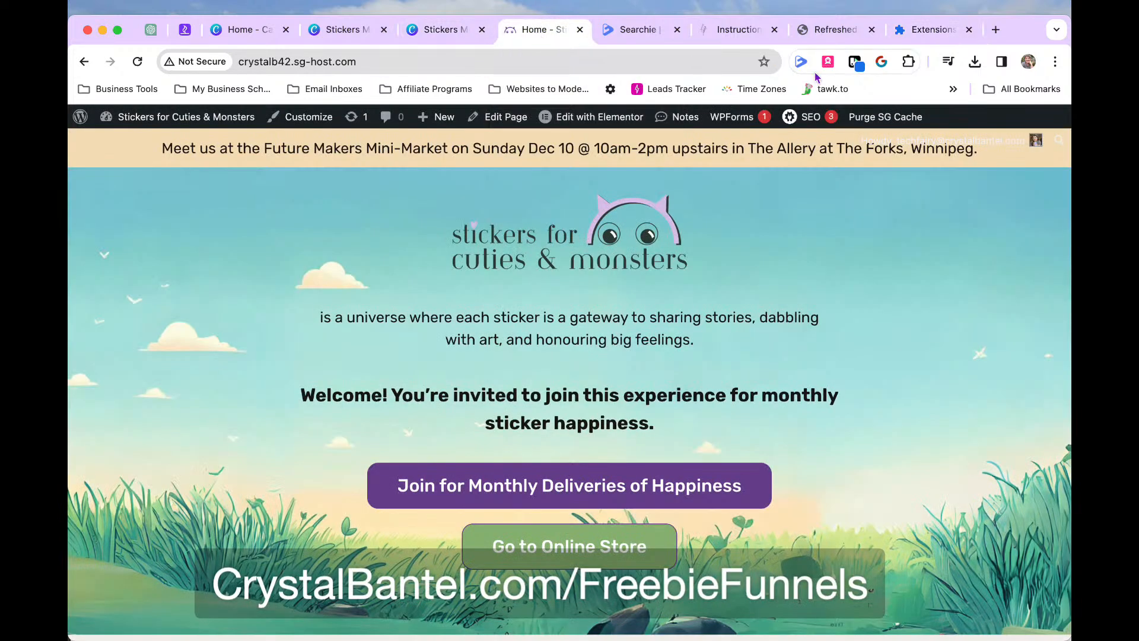
Launch geco's 'pick color from web' eyedropper over the sticker shop page, last colour #396998
{"action": "left_click", "coordinate": [854, 61]}
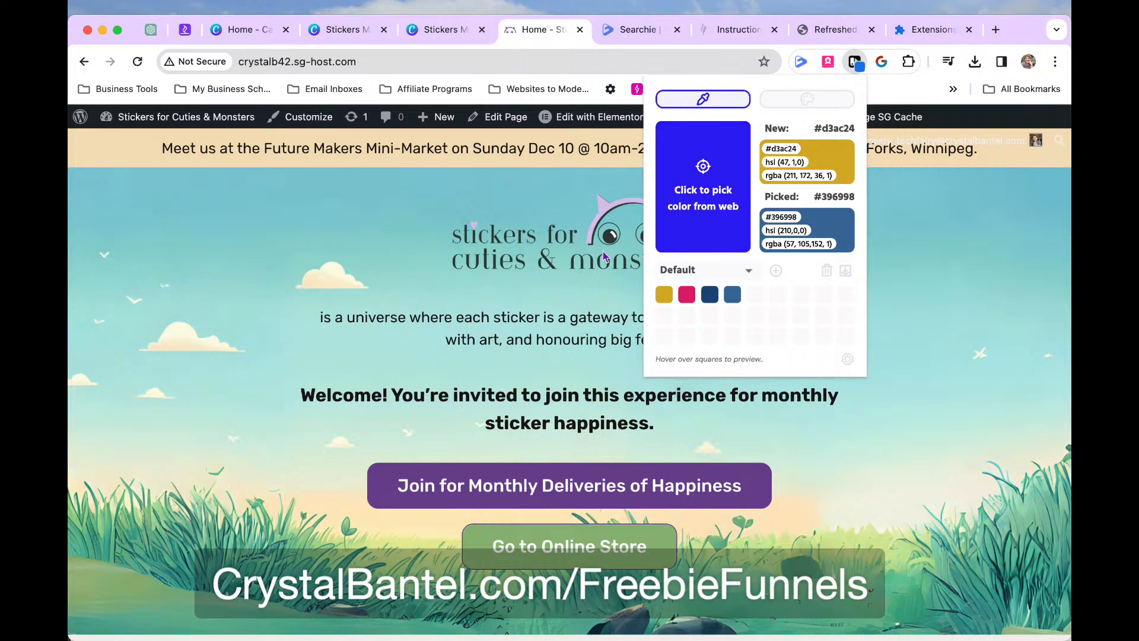
{"action": "left_click", "coordinate": [596, 233]}
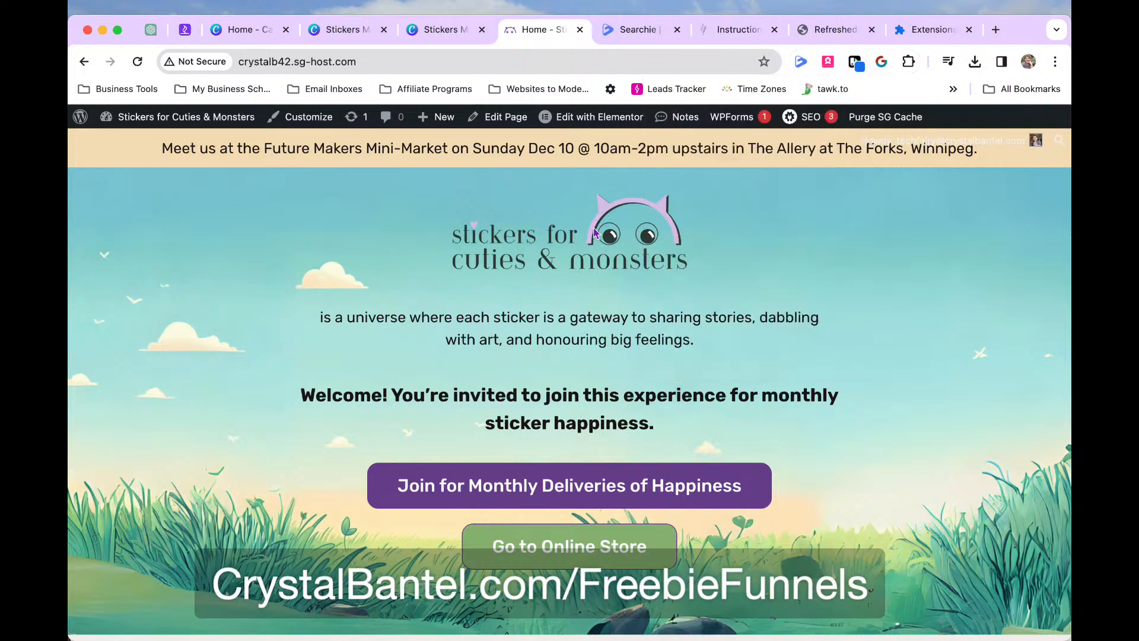
{"action": "left_click", "coordinate": [858, 63]}
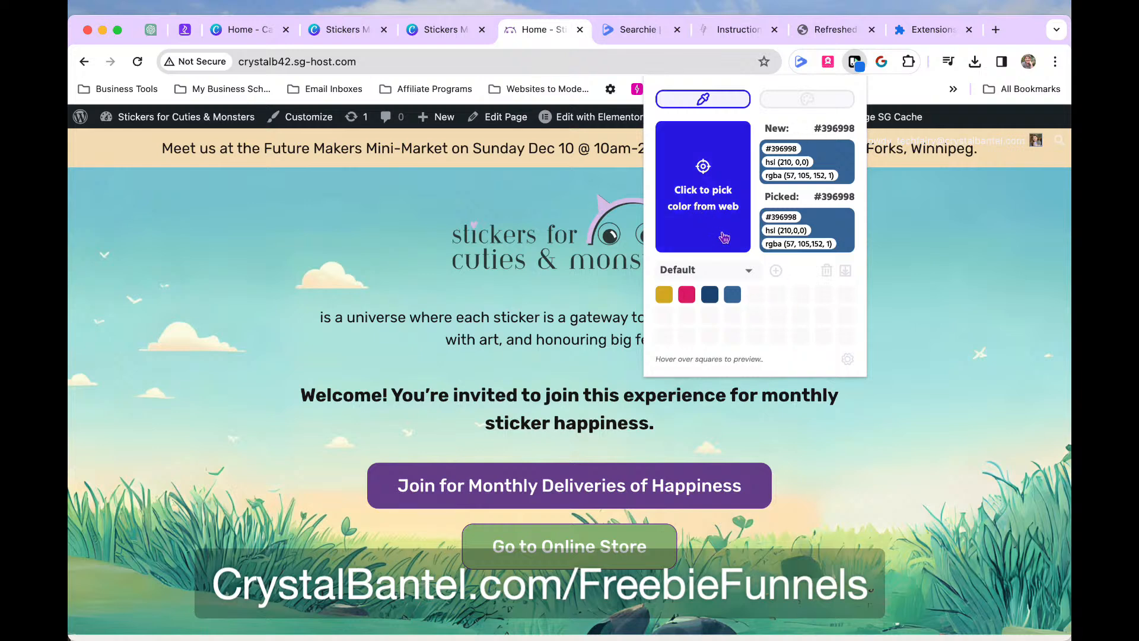
{"action": "left_click", "coordinate": [719, 182]}
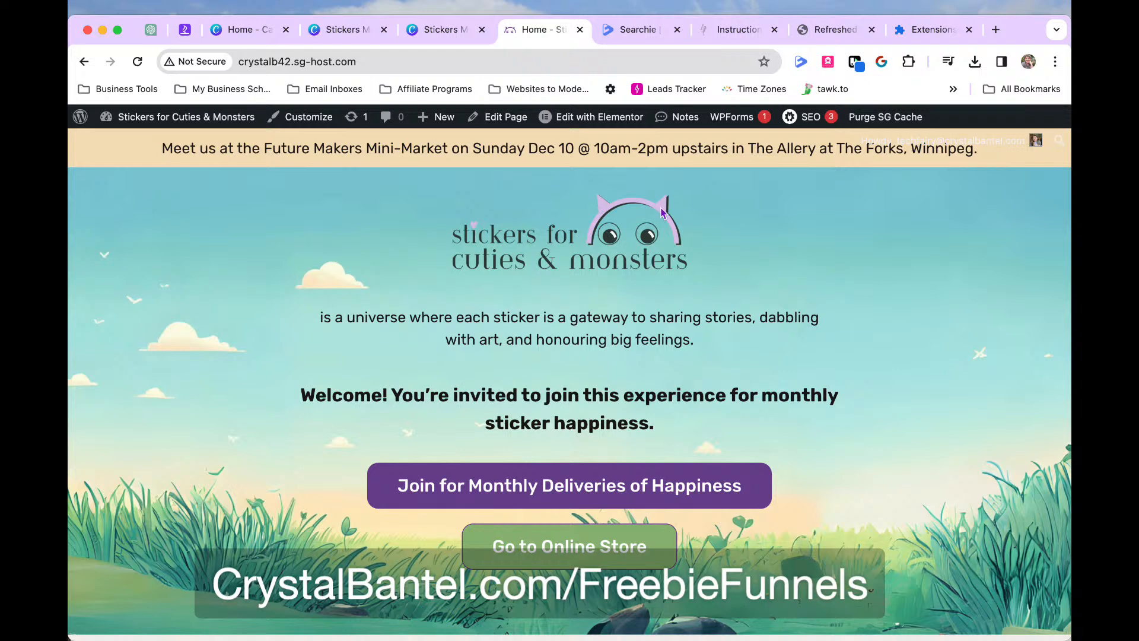
{"action": "left_click", "coordinate": [855, 61]}
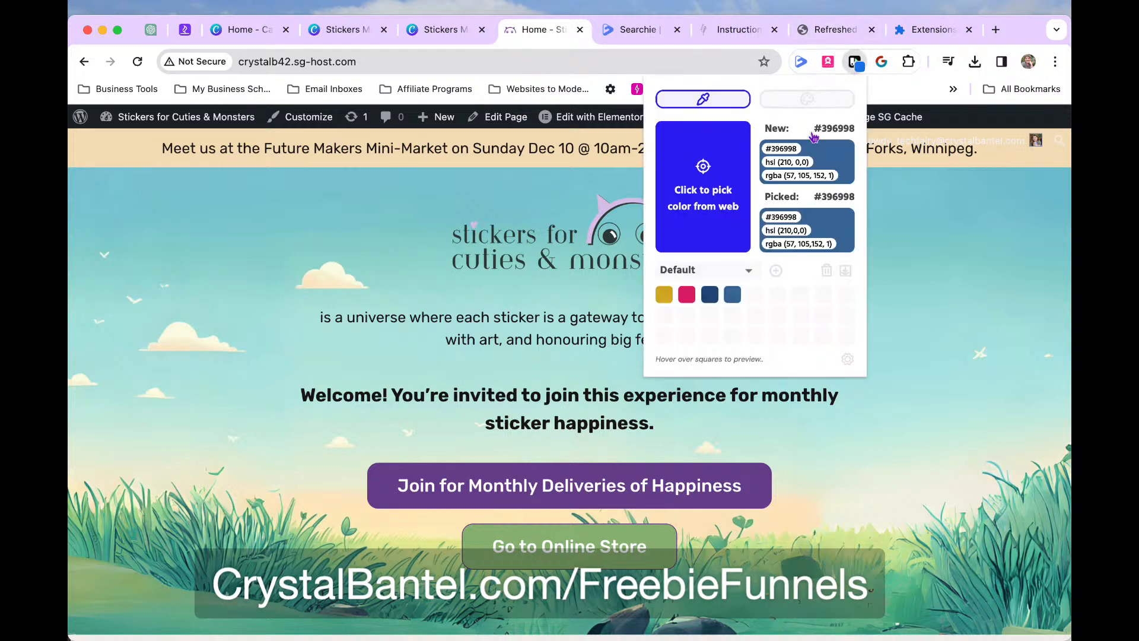
{"action": "left_click", "coordinate": [707, 175]}
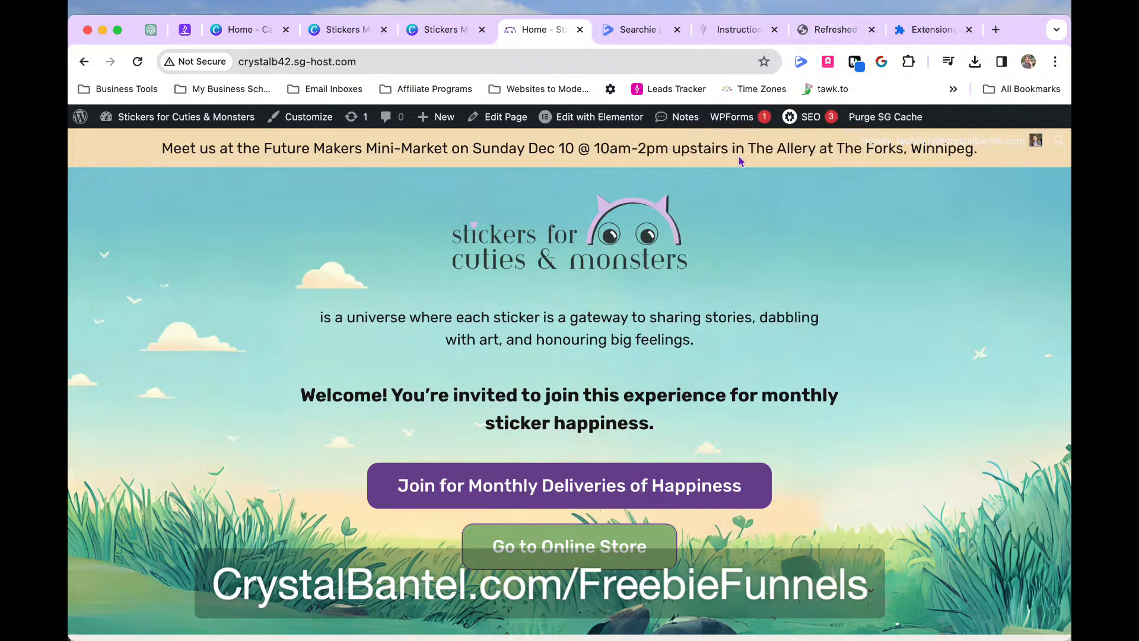
{"action": "left_click", "coordinate": [855, 61]}
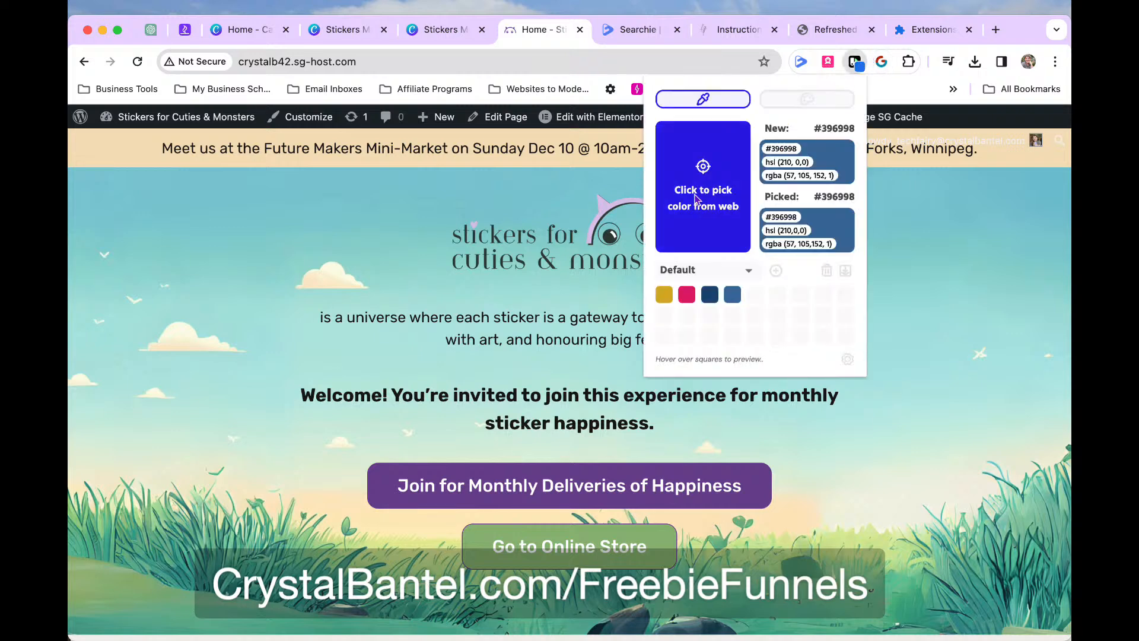
{"action": "left_click", "coordinate": [624, 215]}
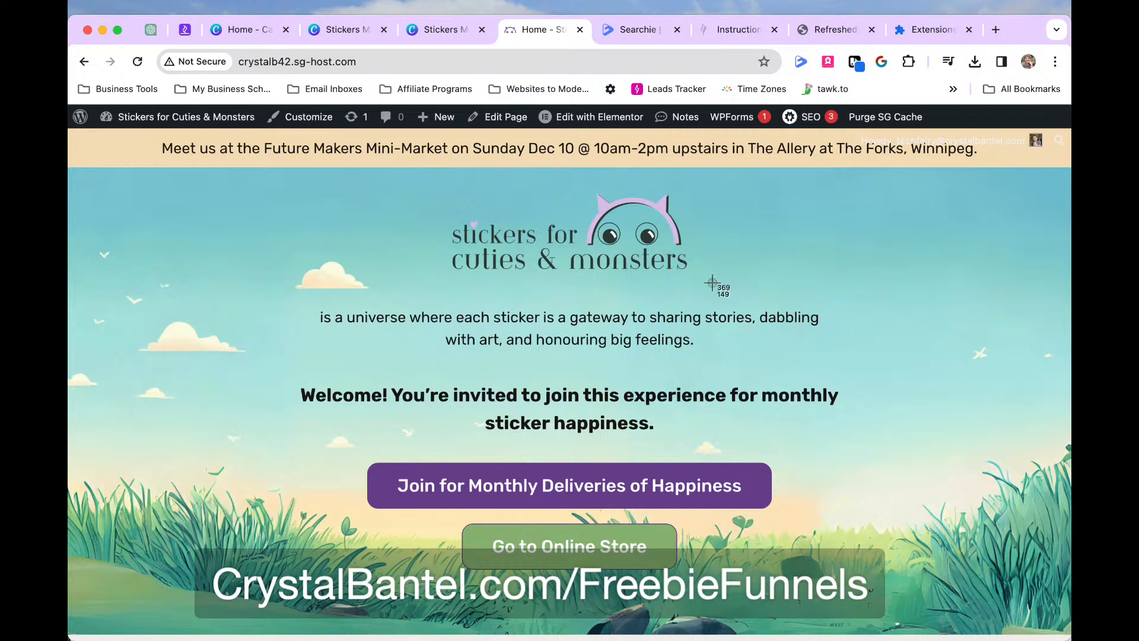
Add a blank page 40 to Stickers Mockups and paste the stickers for cuties & monsters logo
{"action": "left_click", "coordinate": [442, 30]}
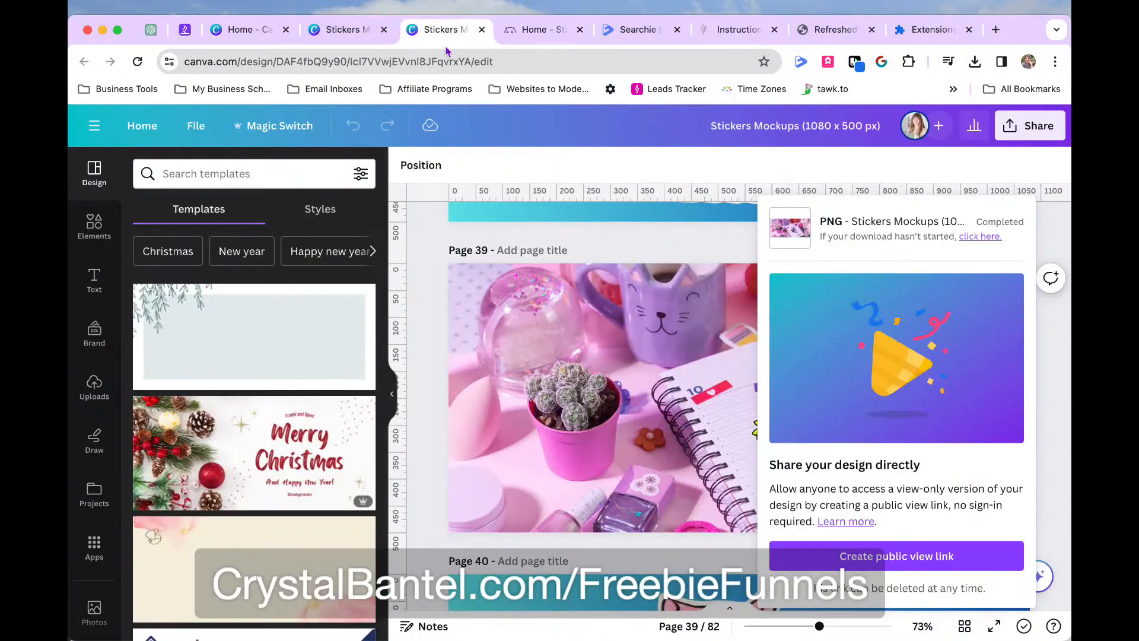
{"action": "left_click", "coordinate": [703, 245]}
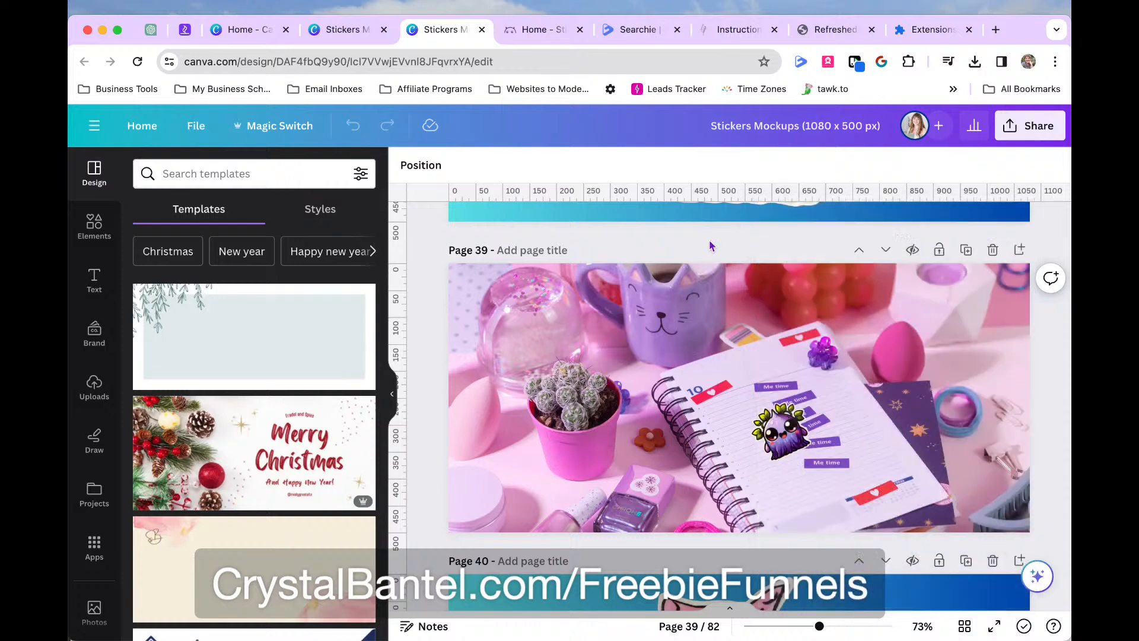
{"action": "left_click", "coordinate": [1020, 249]}
{"action": "key", "text": "super+v"}
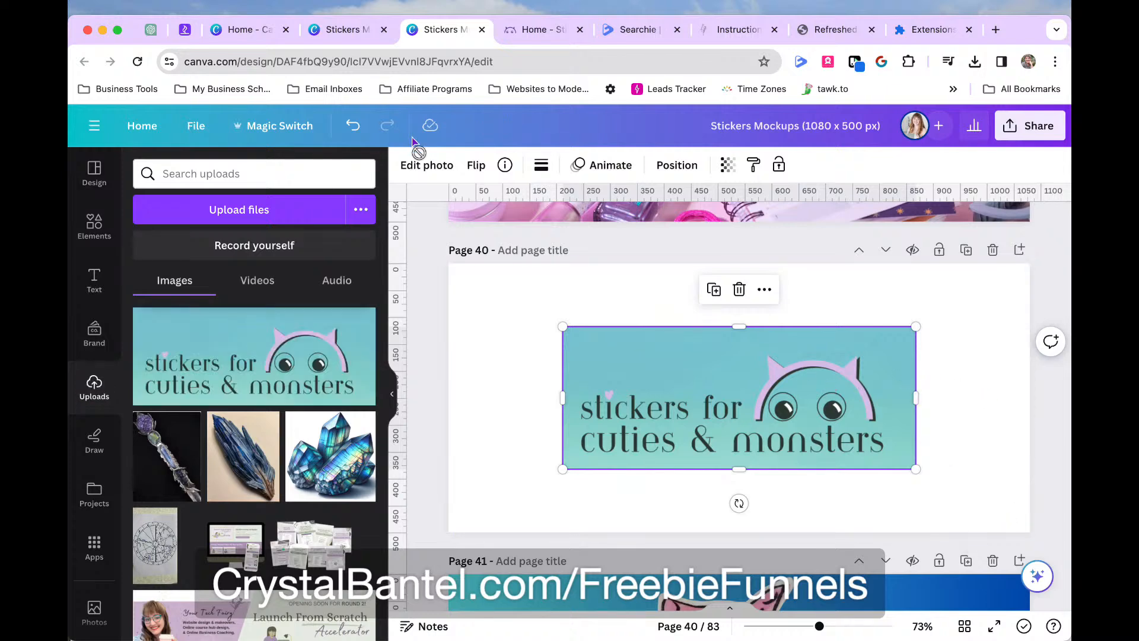
Set page 40's background to the lilac sampled from the sticker's ears
{"action": "left_click", "coordinate": [501, 356]}
{"action": "left_click", "coordinate": [415, 166]}
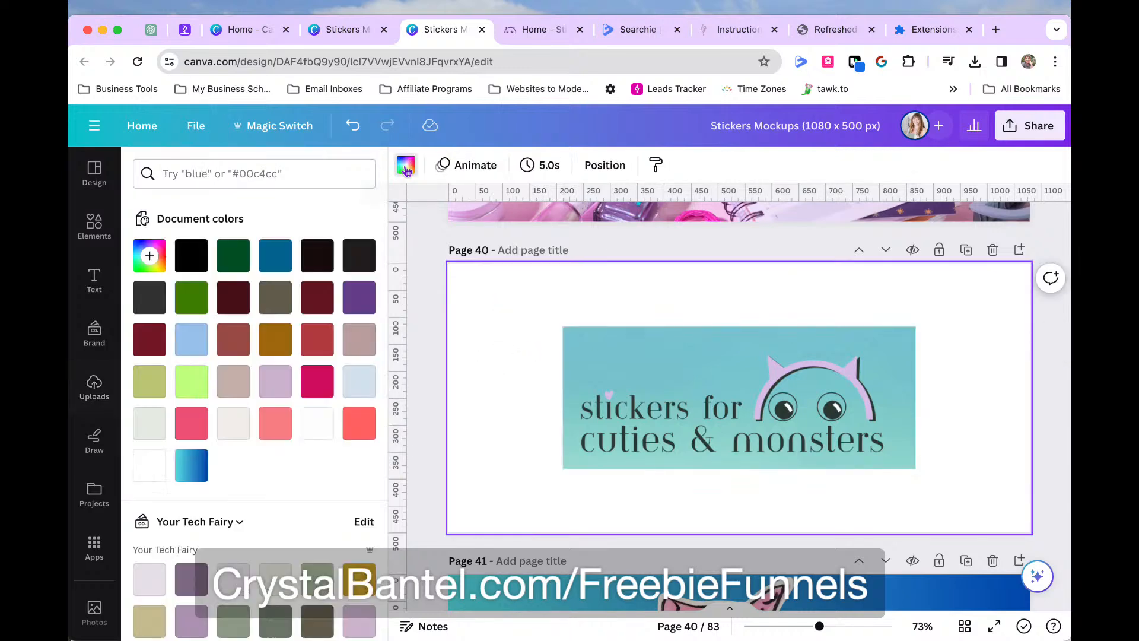
{"action": "left_click", "coordinate": [150, 255]}
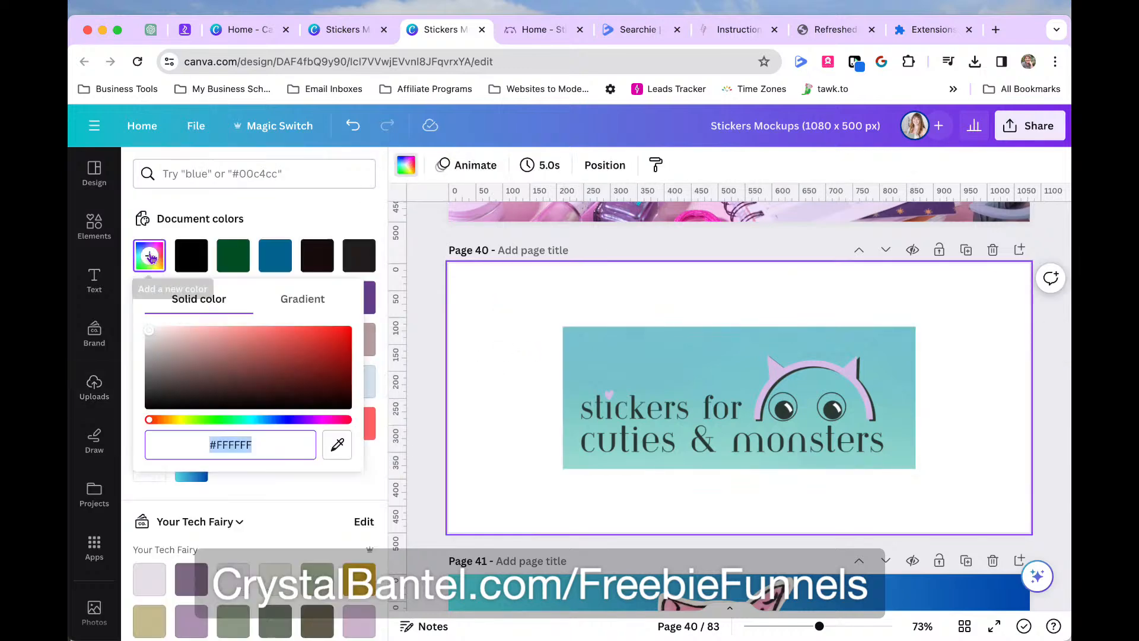
{"action": "left_click", "coordinate": [337, 444]}
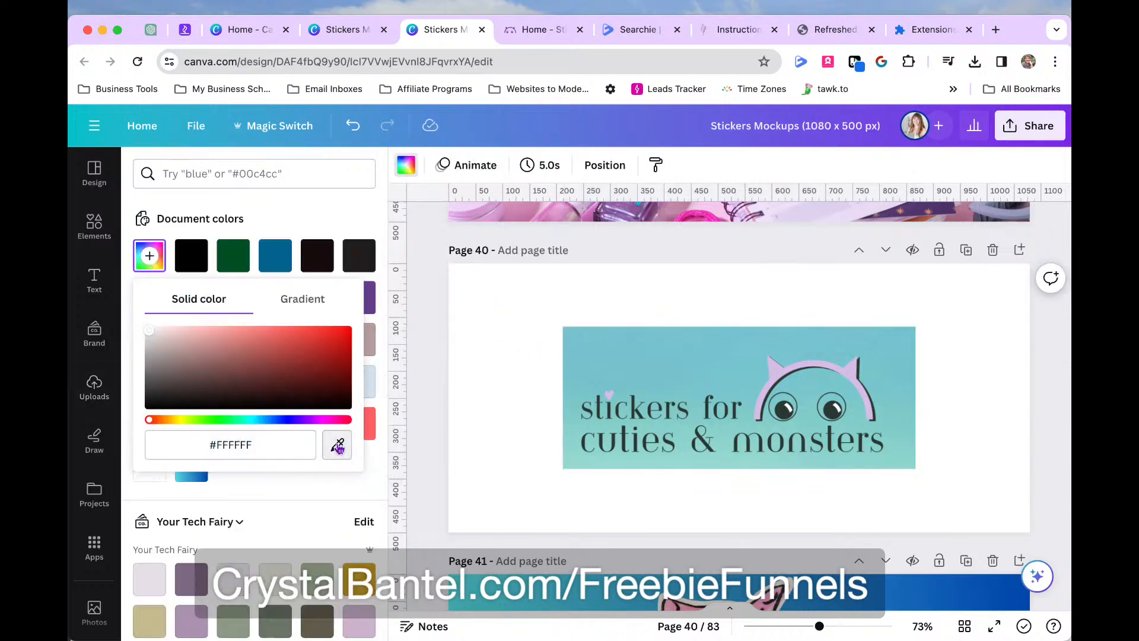
{"action": "left_click", "coordinate": [775, 380]}
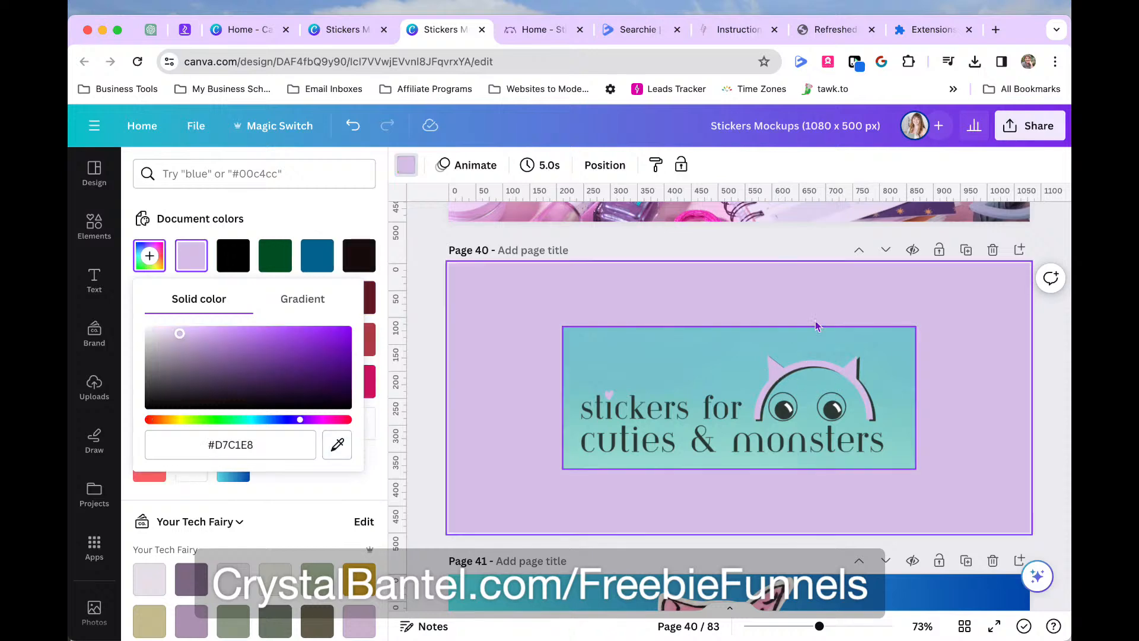
Delete the sticker image from page 40 and reveal the background hex #D7C1E8
{"action": "left_click", "coordinate": [688, 363]}
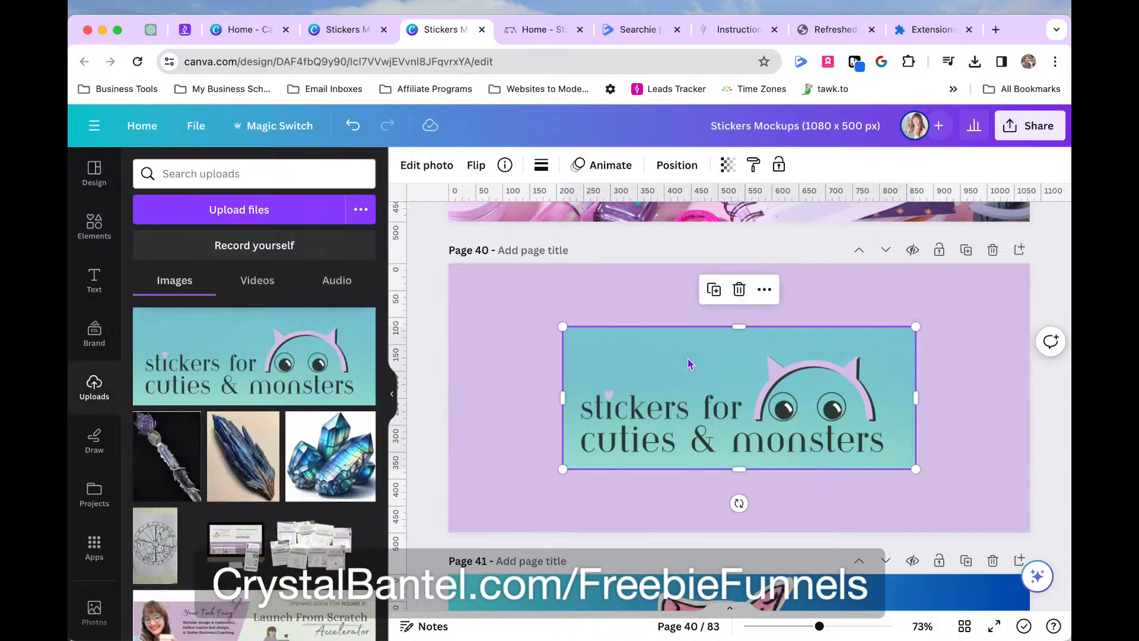
{"action": "key", "text": "Delete"}
{"action": "left_click", "coordinate": [762, 329]}
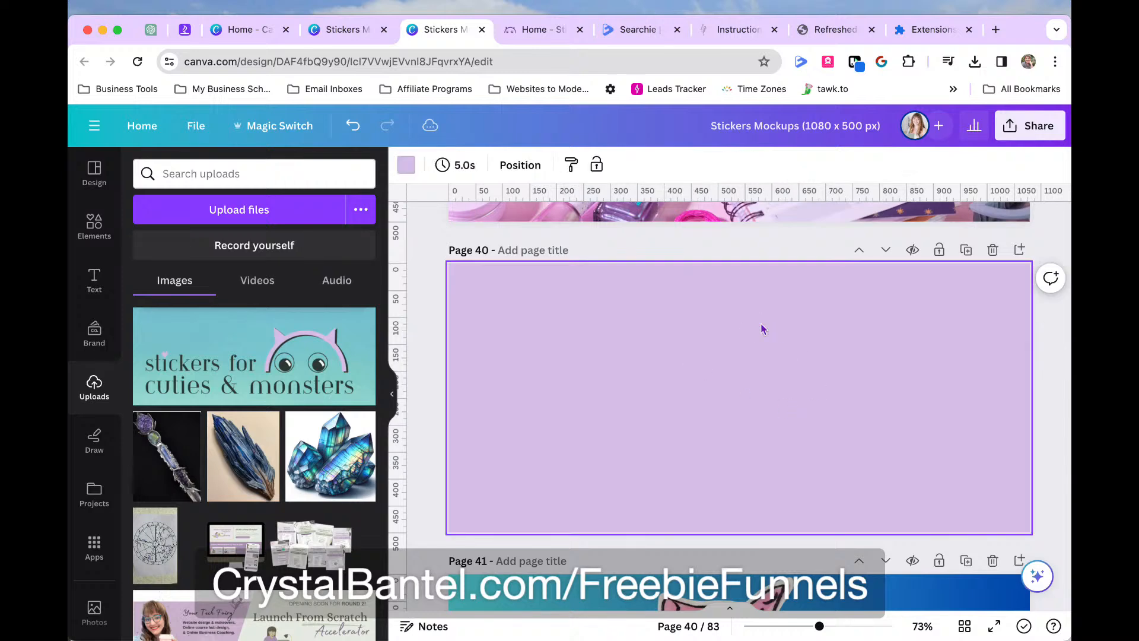
{"action": "left_click", "coordinate": [406, 164]}
{"action": "left_click", "coordinate": [149, 255]}
{"action": "key", "text": "super+c"}
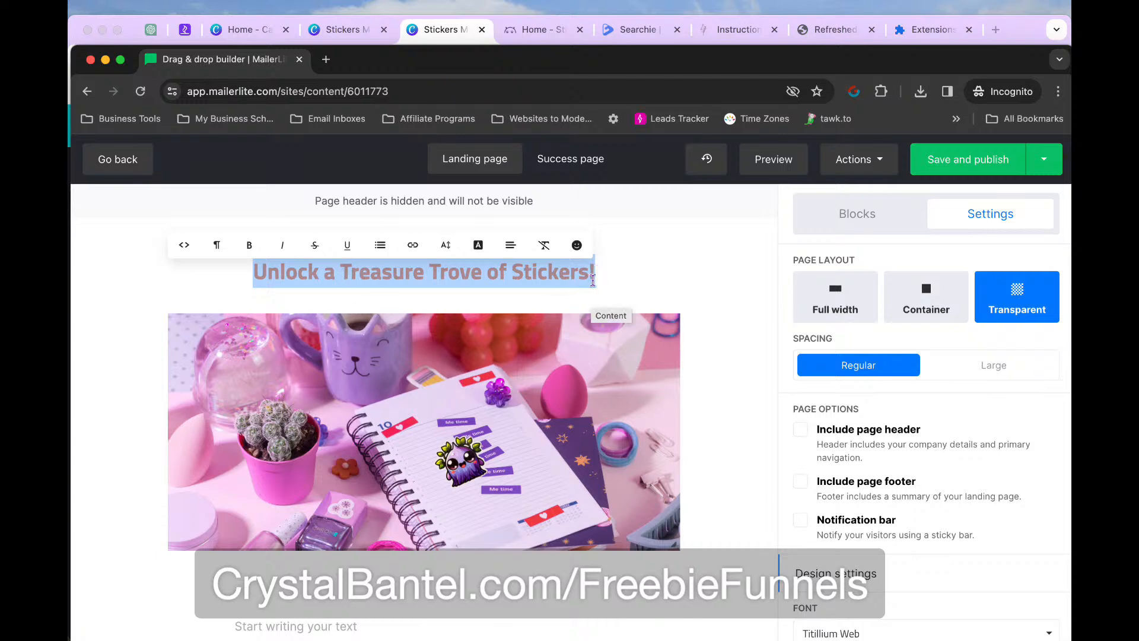
Deselect the heading and expand the landing page's Design settings
{"action": "left_click", "coordinate": [578, 308]}
{"action": "scroll", "coordinate": [497, 459], "scroll_direction": "down", "scroll_amount": 4}
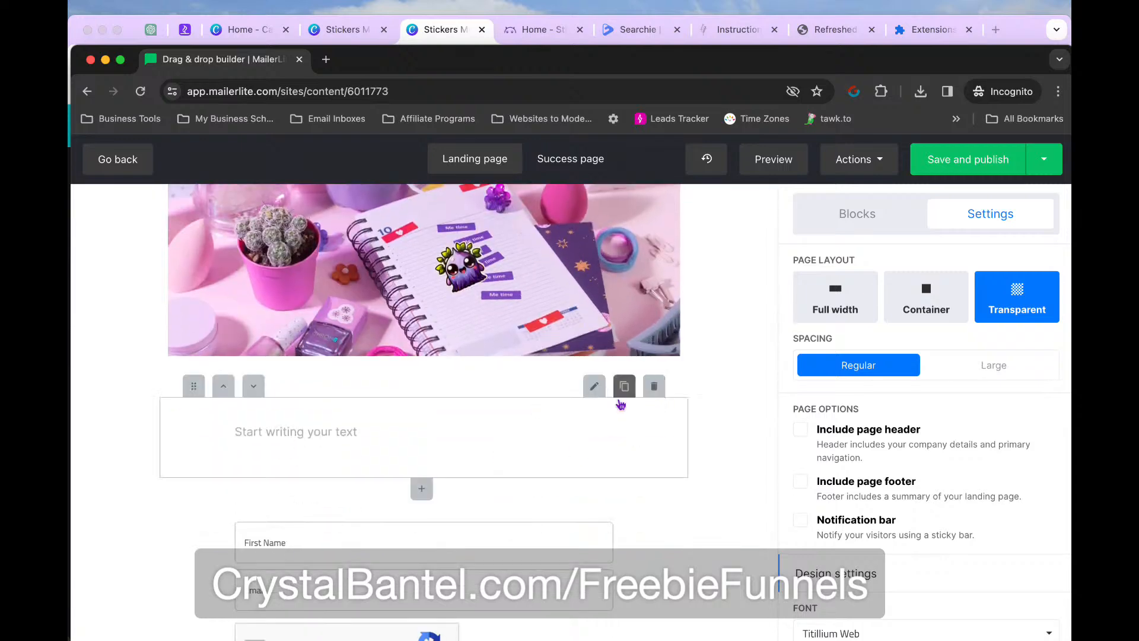
{"action": "scroll", "coordinate": [564, 409], "scroll_direction": "up", "scroll_amount": 3}
{"action": "scroll", "coordinate": [565, 409], "scroll_direction": "up", "scroll_amount": 1}
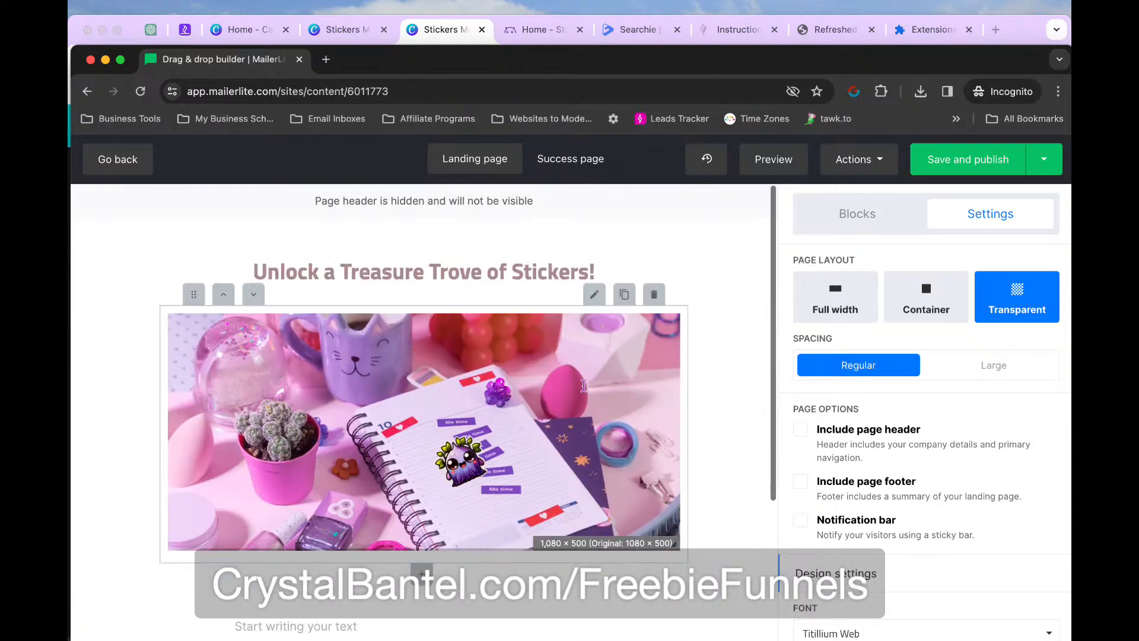
{"action": "scroll", "coordinate": [463, 357], "scroll_direction": "down", "scroll_amount": 3}
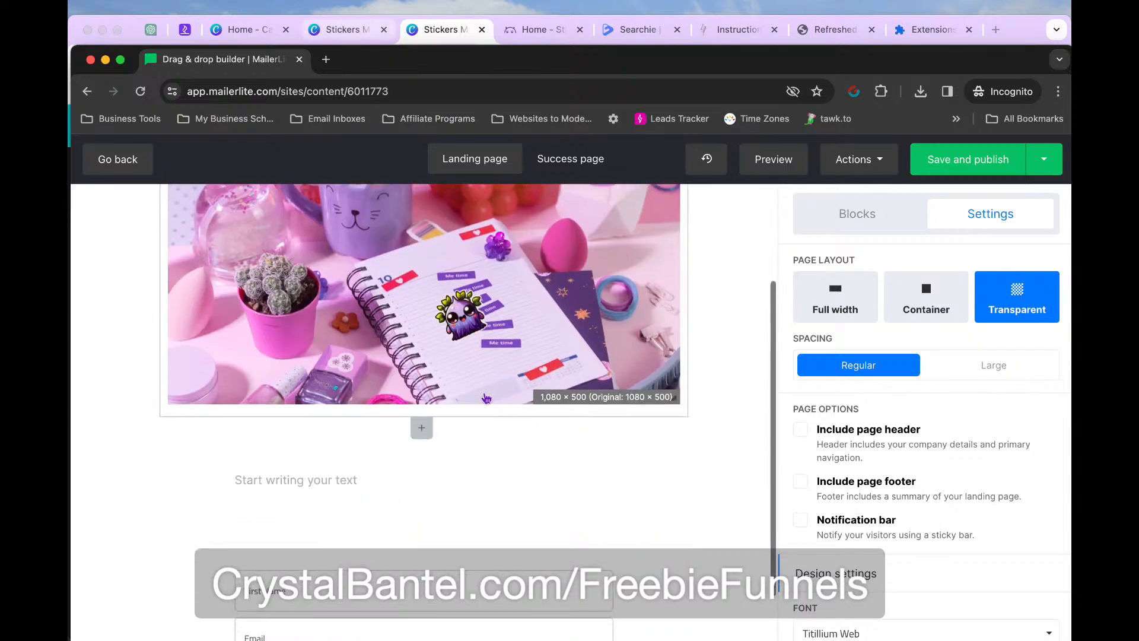
{"action": "scroll", "coordinate": [463, 357], "scroll_direction": "up", "scroll_amount": 3}
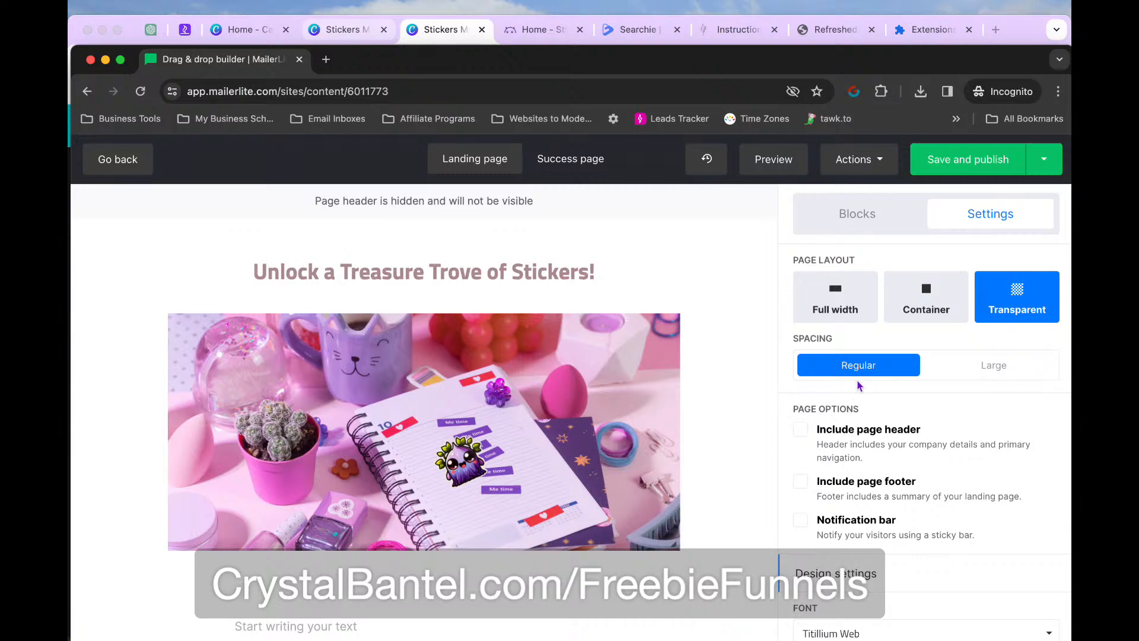
{"action": "scroll", "coordinate": [840, 428], "scroll_direction": "down", "scroll_amount": 3}
{"action": "scroll", "coordinate": [831, 448], "scroll_direction": "up", "scroll_amount": 3}
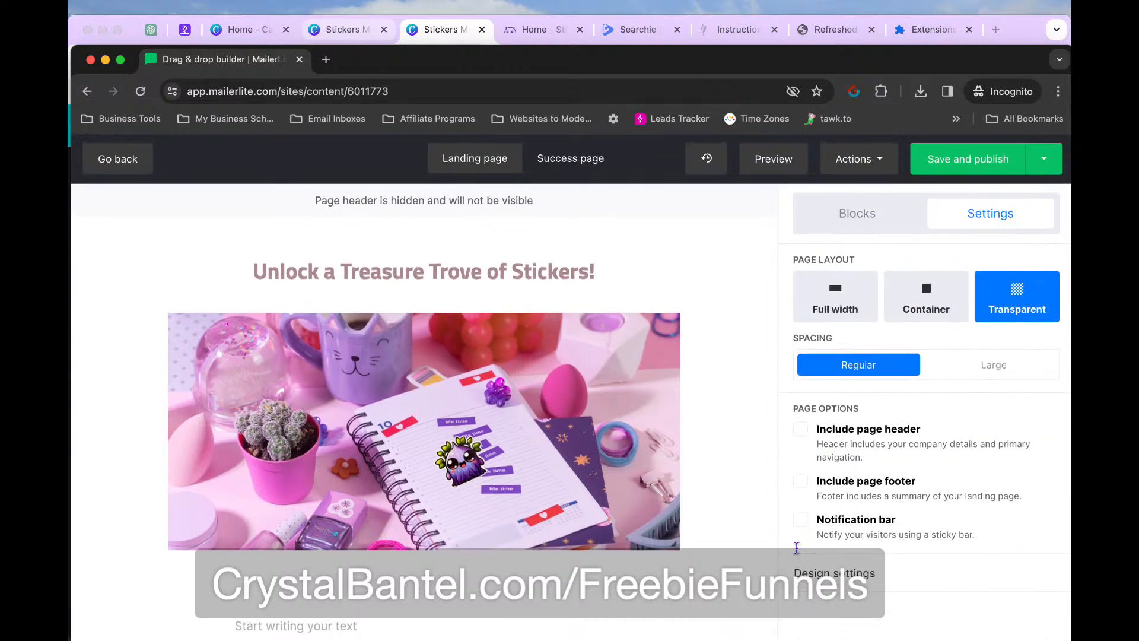
{"action": "left_click", "coordinate": [804, 572]}
Replace the white #ffffff body background with lilac #D7C1E8, then select the heading text
{"action": "scroll", "coordinate": [804, 573], "scroll_direction": "down", "scroll_amount": 4}
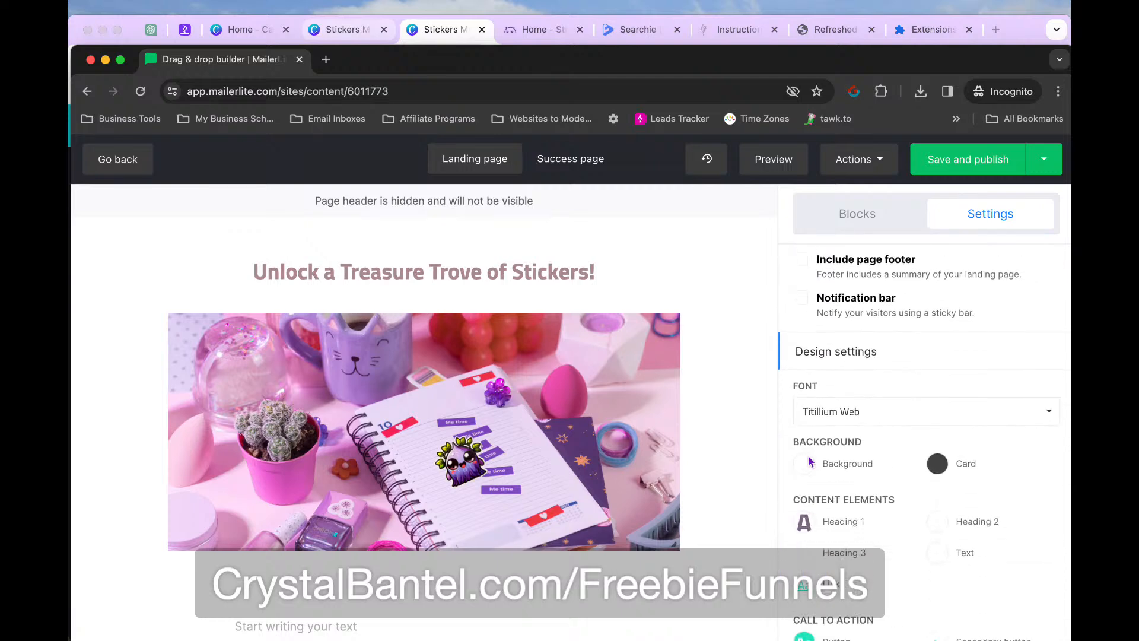
{"action": "left_click", "coordinate": [805, 465]}
{"action": "left_click", "coordinate": [706, 441]}
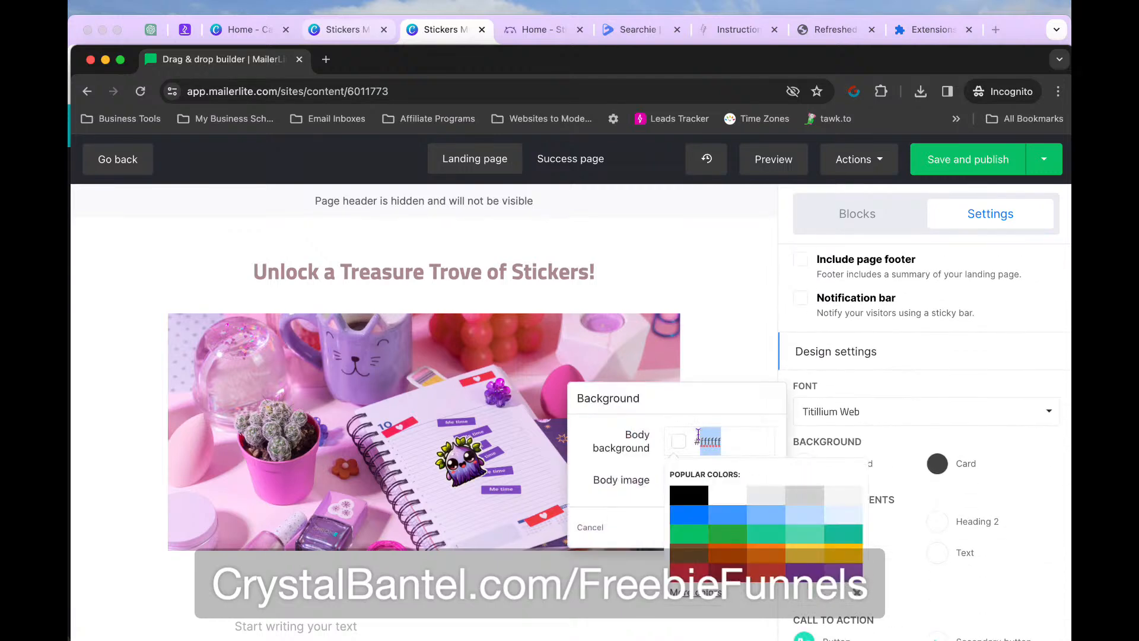
{"action": "key", "text": "super+v"}
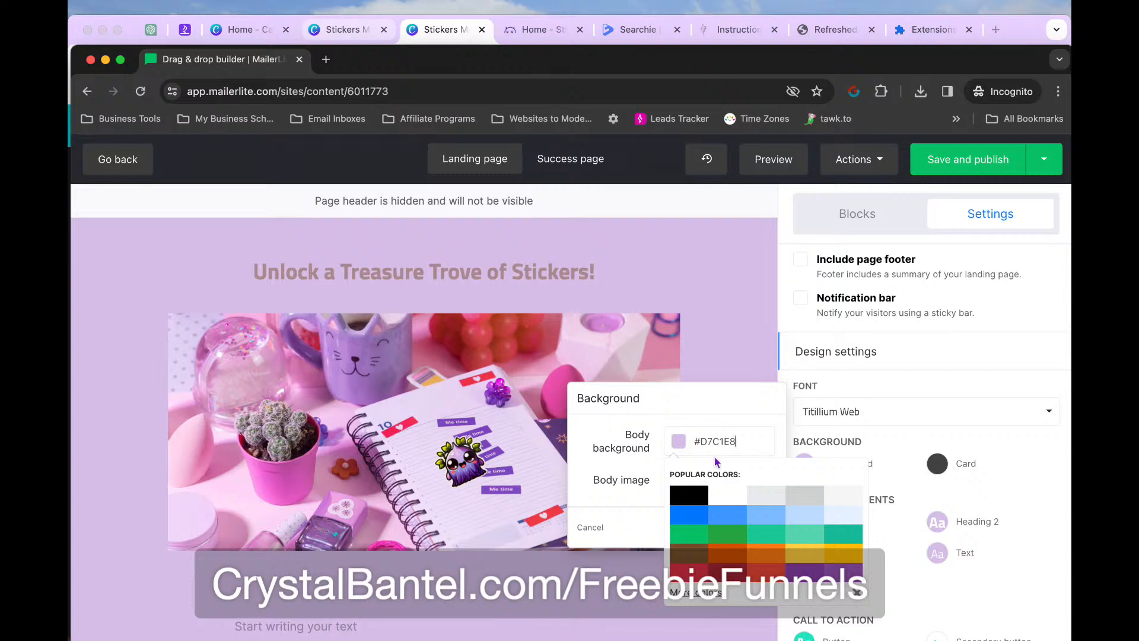
{"action": "left_click", "coordinate": [730, 331]}
{"action": "triple_click", "coordinate": [555, 284]}
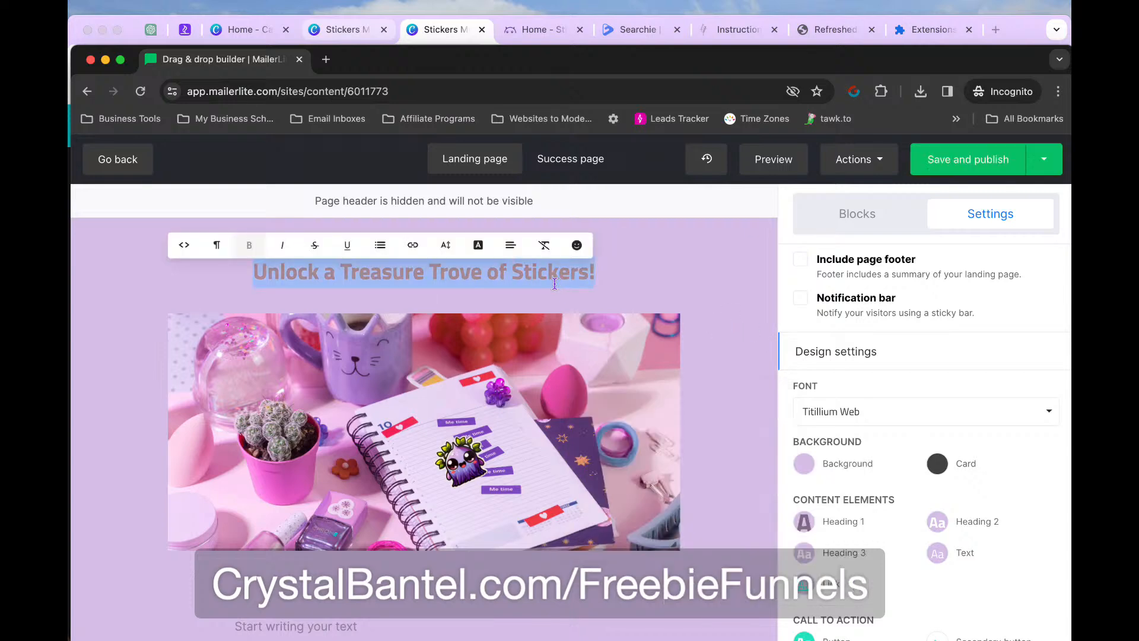
Change the 'Unlock a Treasure Trove of Stickers!' heading text colour from grey to black
{"action": "left_click", "coordinate": [478, 245]}
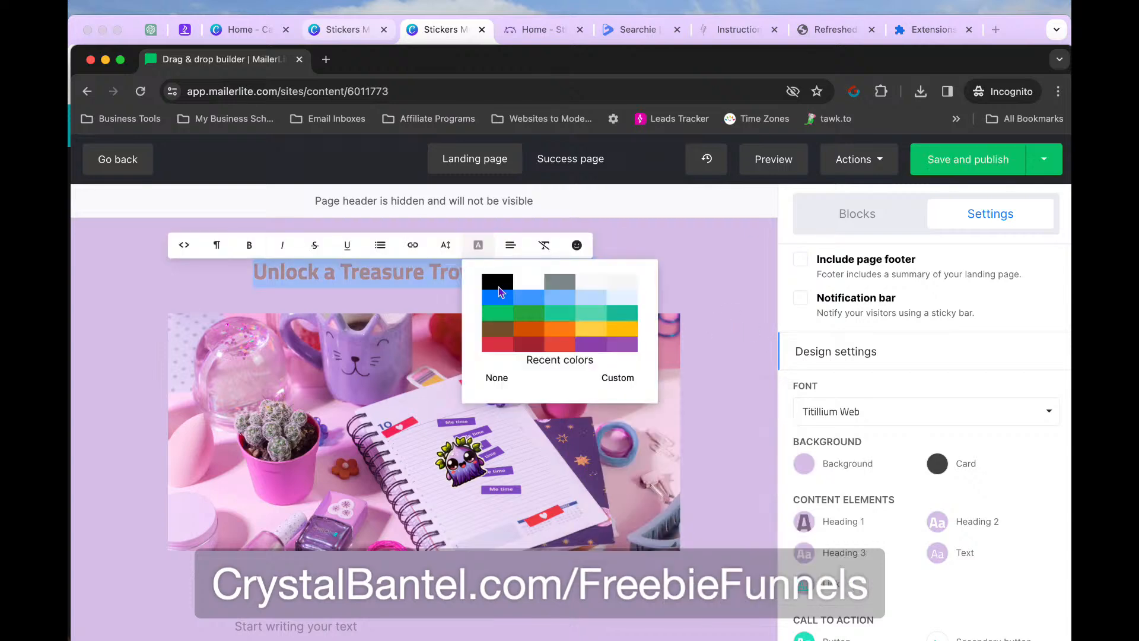
{"action": "left_click", "coordinate": [495, 282]}
{"action": "left_click", "coordinate": [694, 270]}
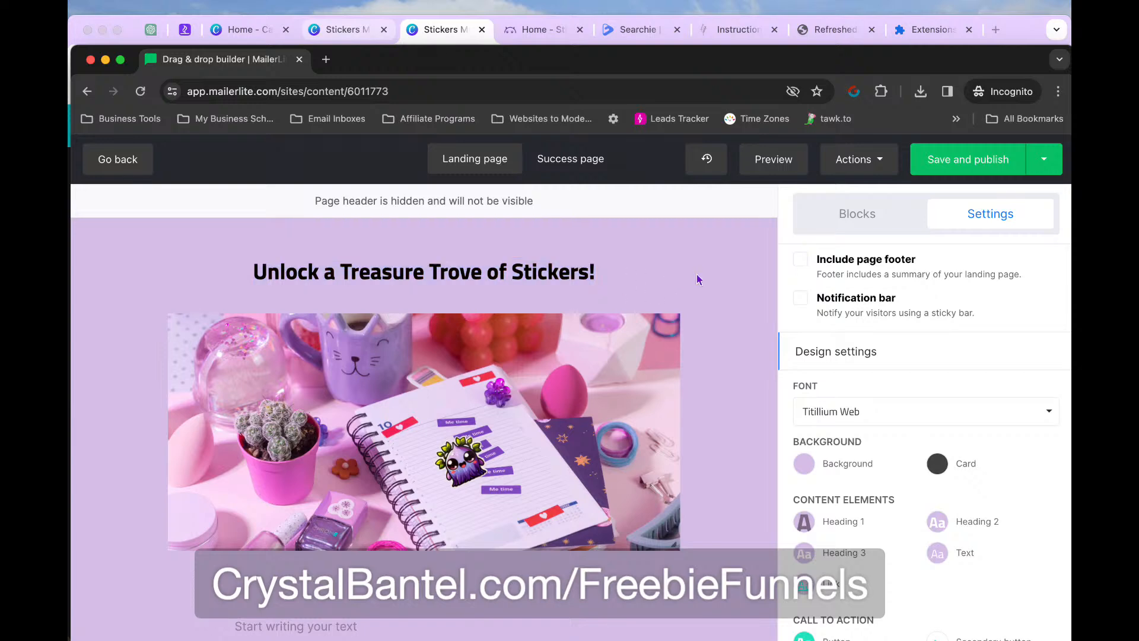
{"action": "scroll", "coordinate": [729, 422], "scroll_direction": "down", "scroll_amount": 2}
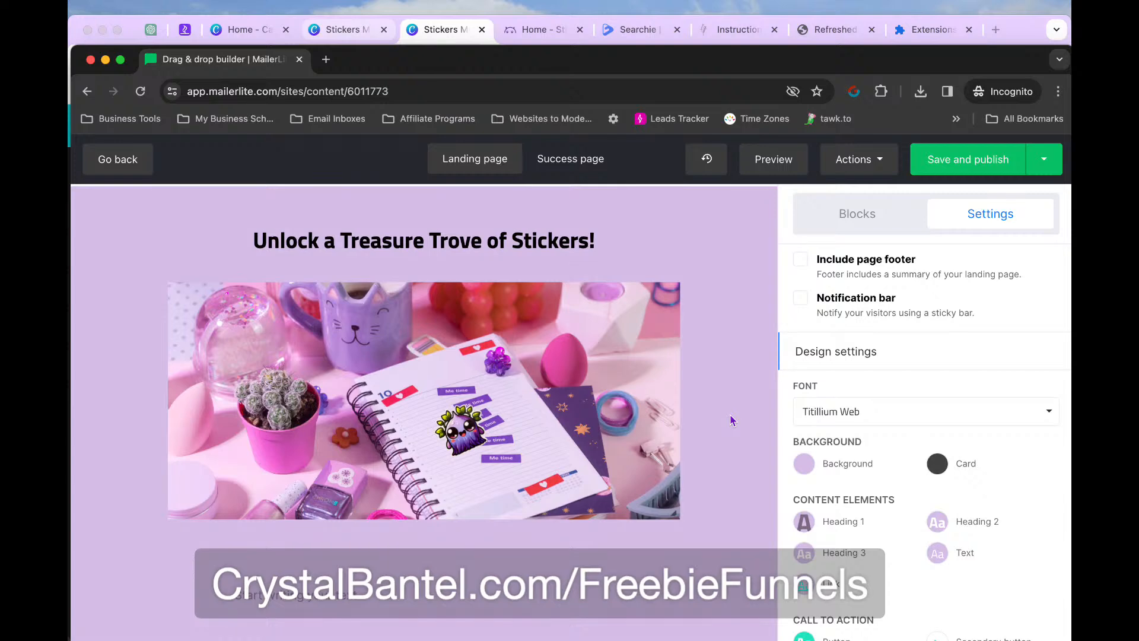
{"action": "scroll", "coordinate": [730, 420], "scroll_direction": "down", "scroll_amount": 1}
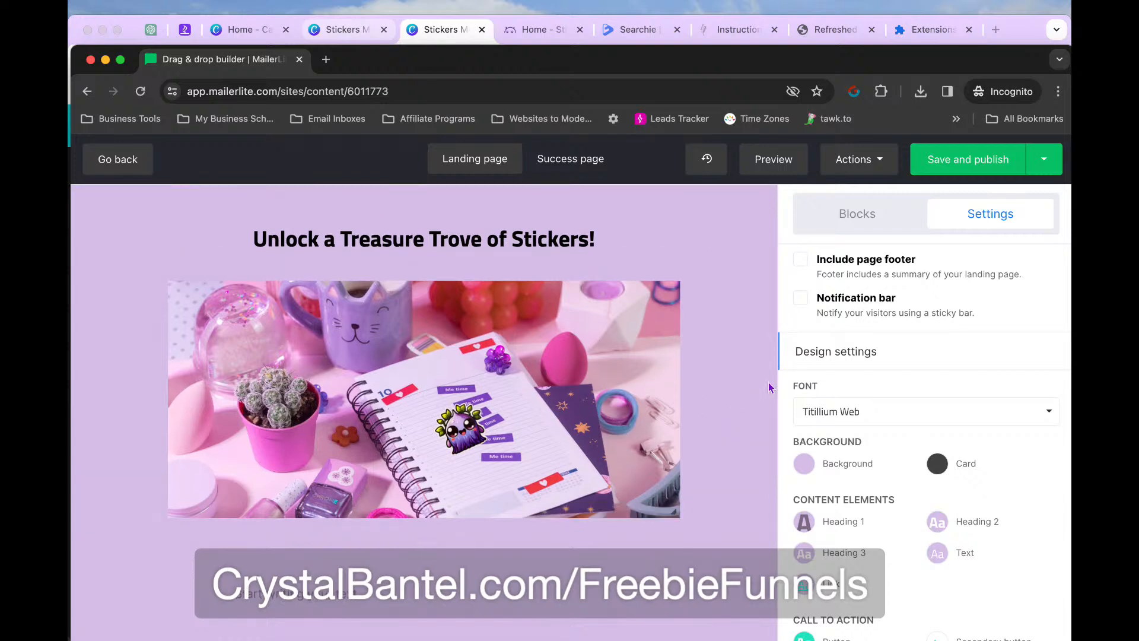
{"action": "left_click", "coordinate": [519, 37]}
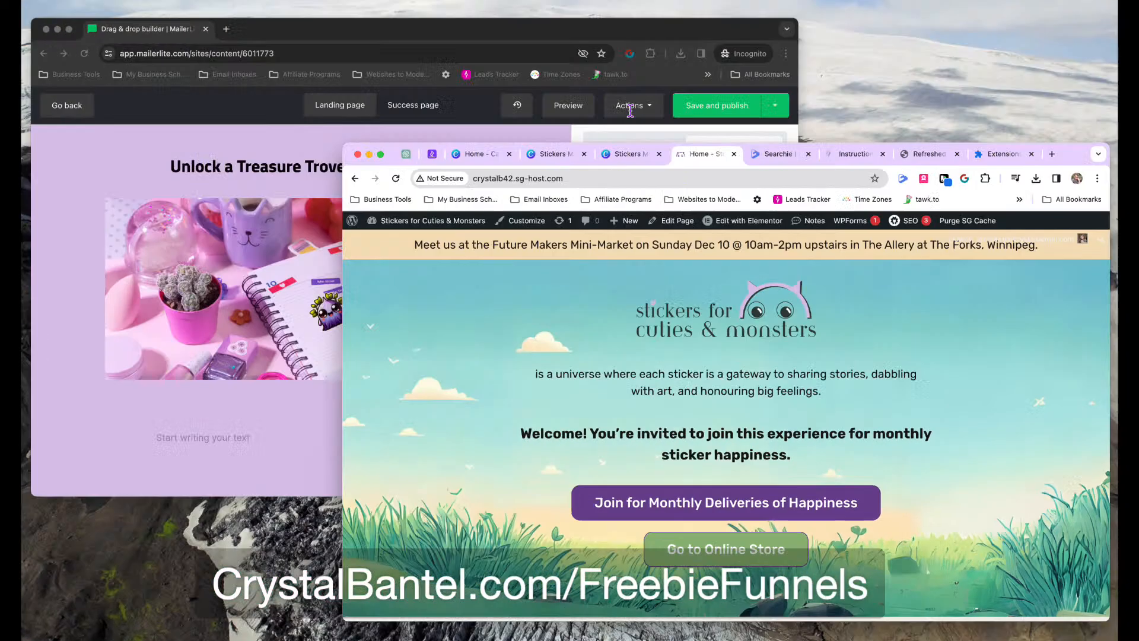
{"action": "left_click", "coordinate": [630, 111]}
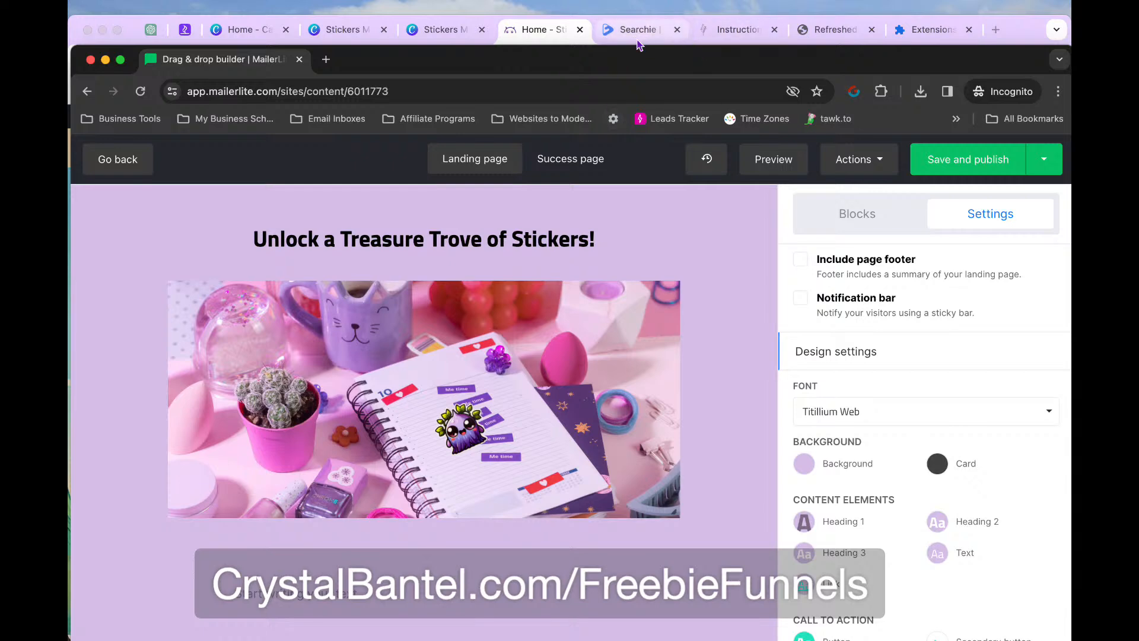
Choose the sky-and-grass landscape picture as the body background image and save
{"action": "mouse_move", "coordinate": [596, 223]}
{"action": "scroll", "coordinate": [895, 455], "scroll_direction": "down", "scroll_amount": 1}
{"action": "scroll", "coordinate": [894, 455], "scroll_direction": "down", "scroll_amount": 4}
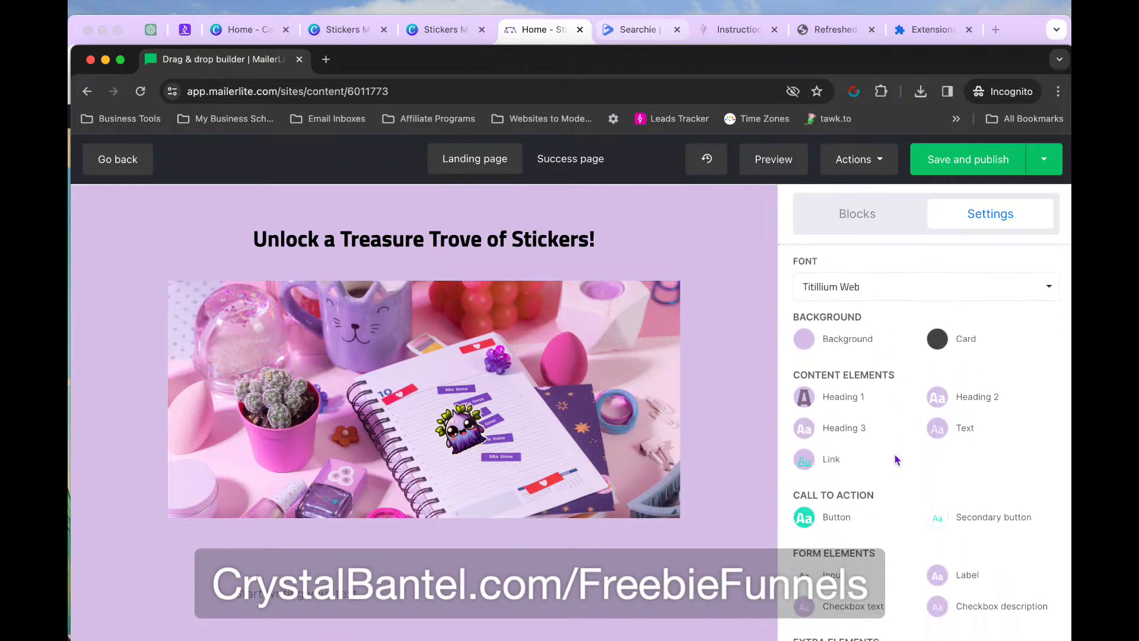
{"action": "left_click", "coordinate": [812, 337]}
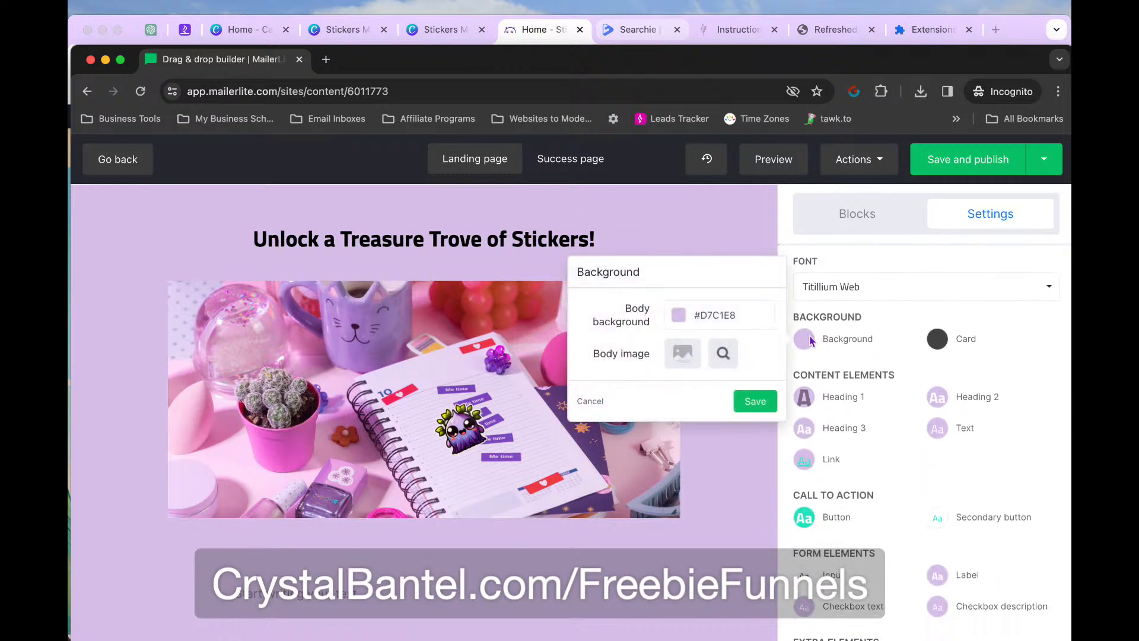
{"action": "left_click", "coordinate": [683, 354]}
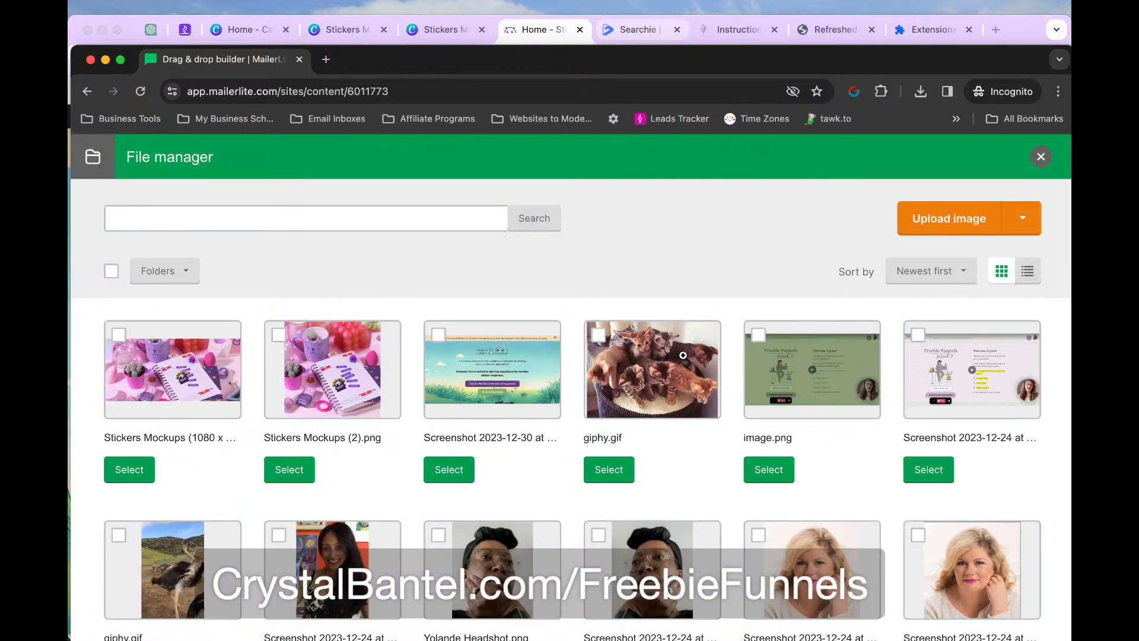
{"action": "scroll", "coordinate": [536, 389], "scroll_direction": "down", "scroll_amount": 5}
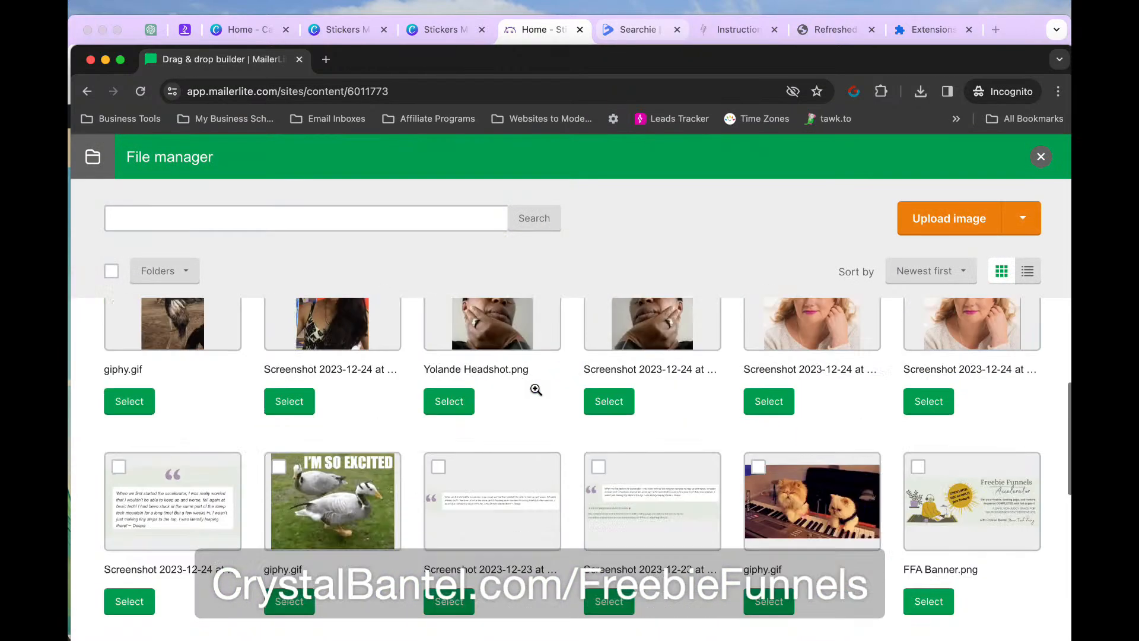
{"action": "scroll", "coordinate": [536, 389], "scroll_direction": "down", "scroll_amount": 8}
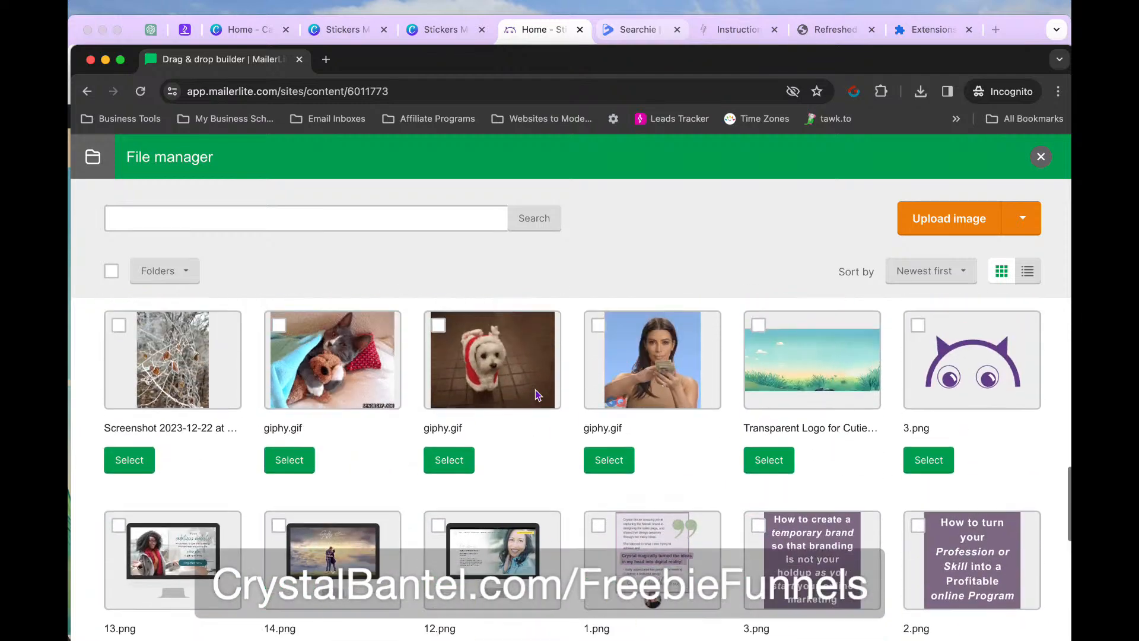
{"action": "left_click", "coordinate": [769, 461]}
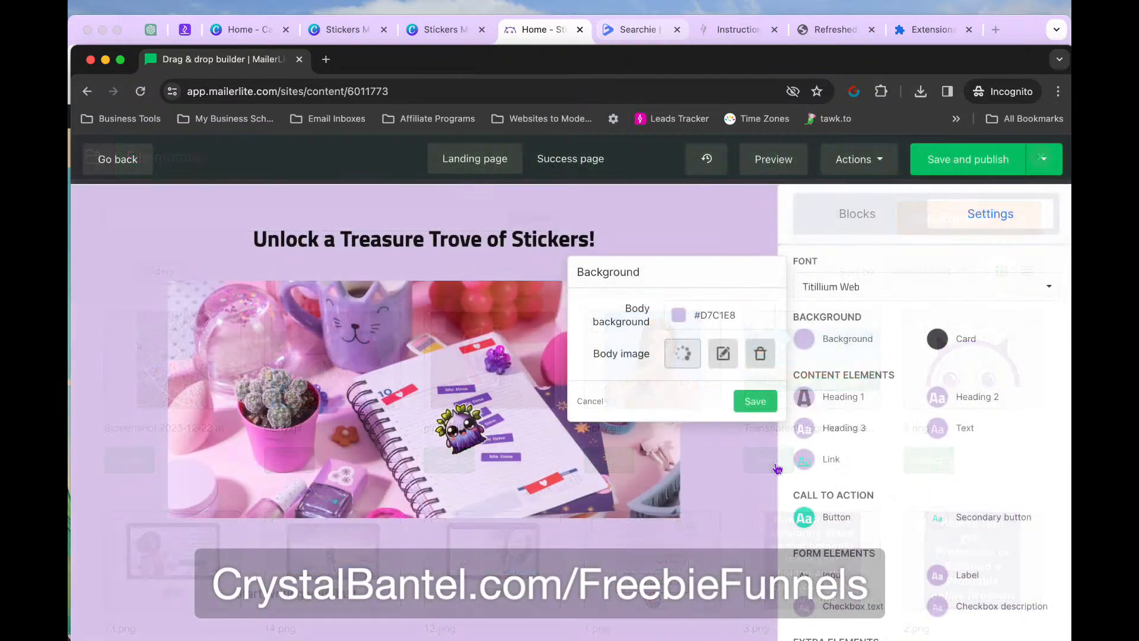
{"action": "scroll", "coordinate": [399, 480], "scroll_direction": "down", "scroll_amount": 5}
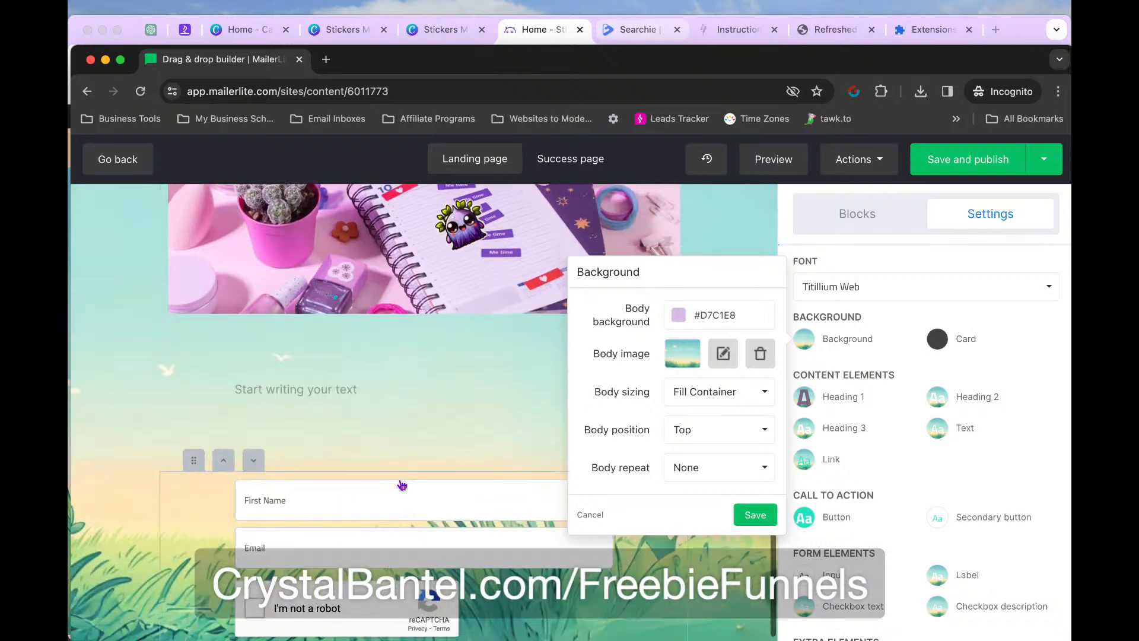
{"action": "scroll", "coordinate": [399, 480], "scroll_direction": "up", "scroll_amount": 5}
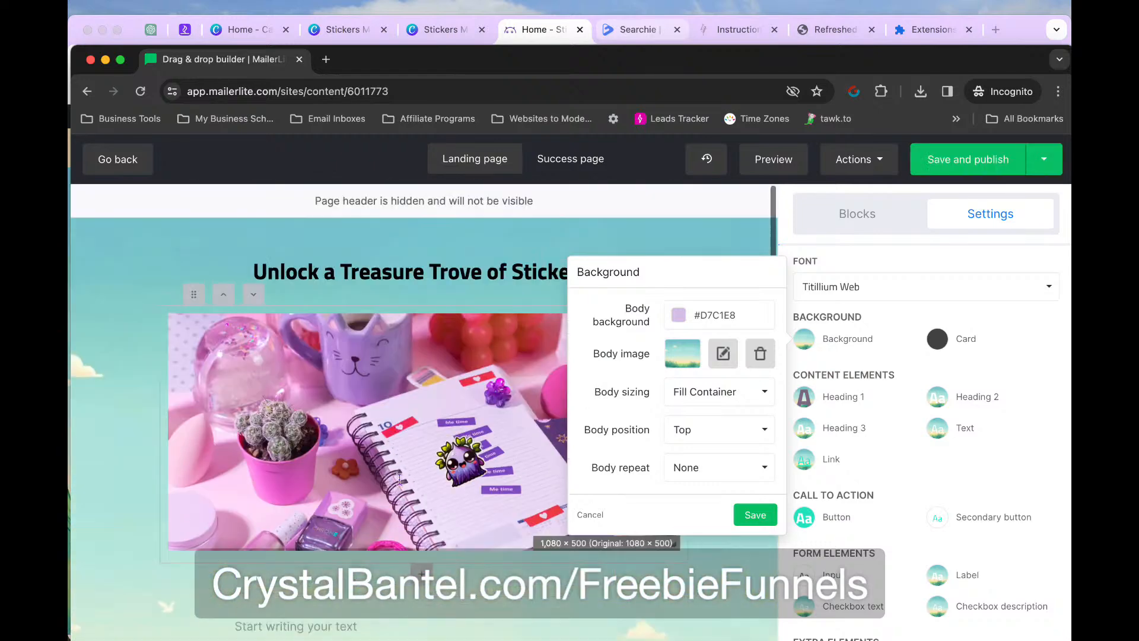
{"action": "left_click", "coordinate": [658, 240]}
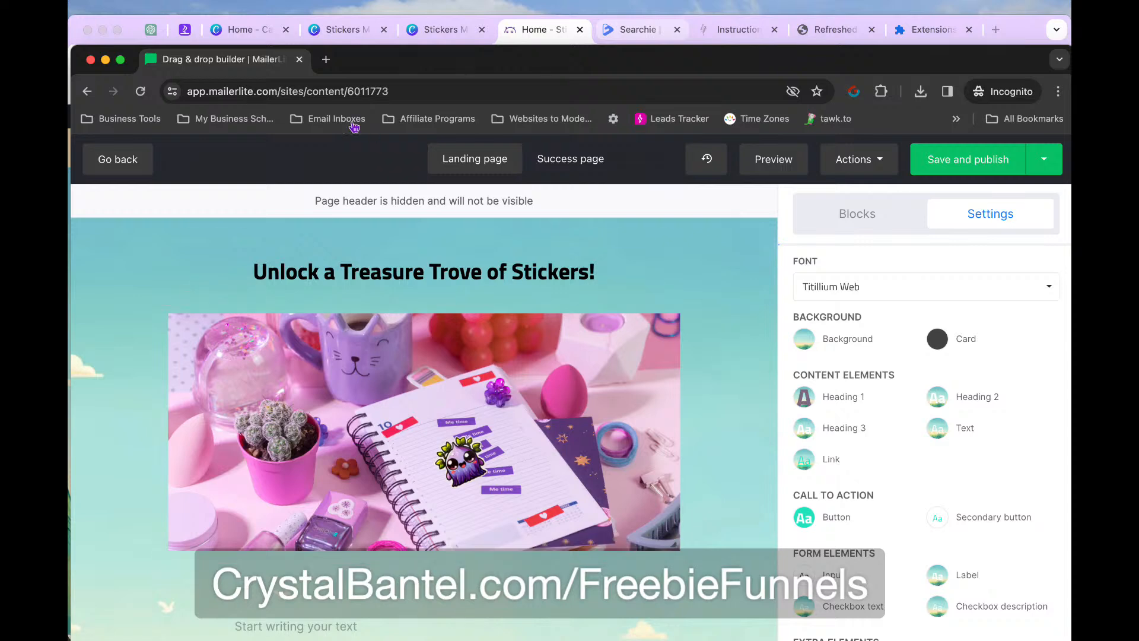
{"action": "left_click_drag", "start_coordinate": [432, 55], "coordinate": [428, 28]}
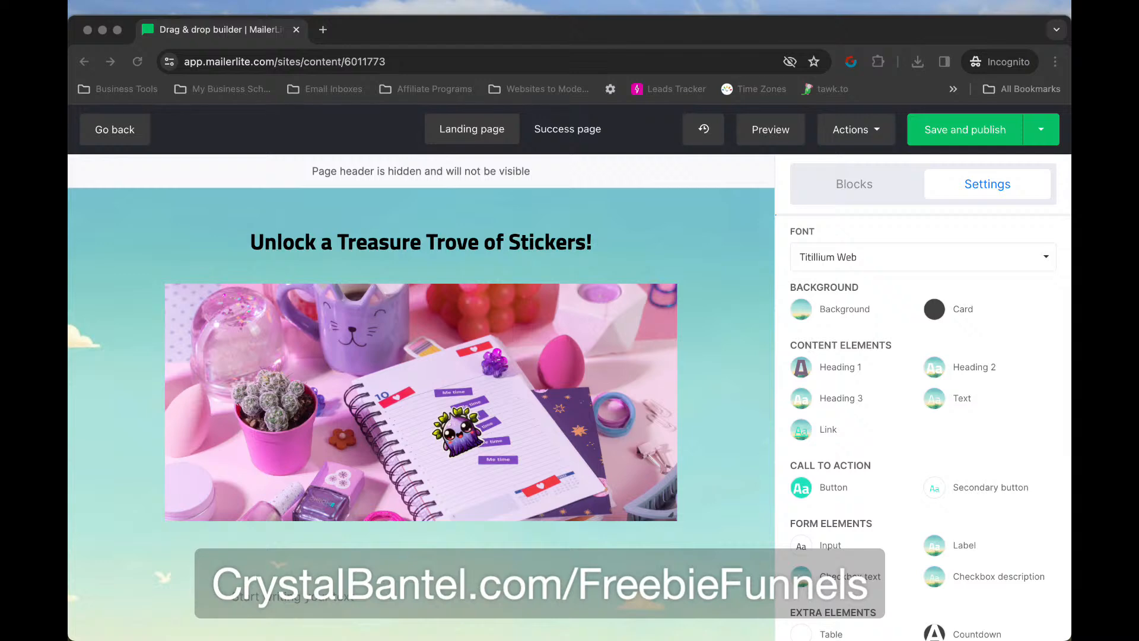
{"action": "left_click", "coordinate": [691, 489]}
{"action": "left_click", "coordinate": [687, 514]}
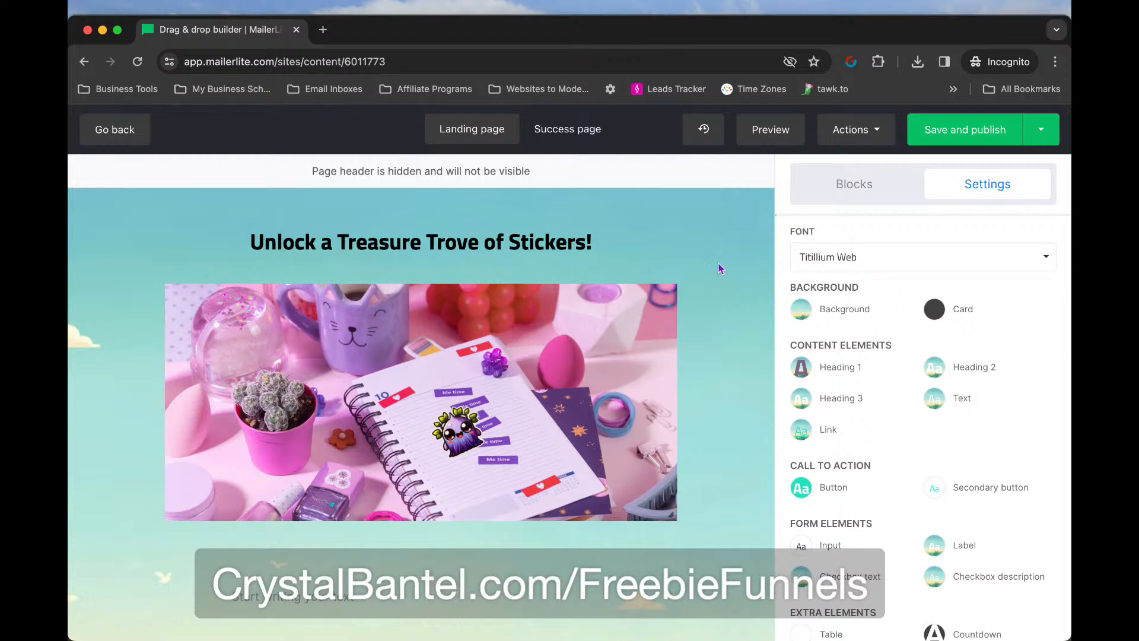
Check the sticker sub pop-up in its editor, then go to the Sites landing pages list
{"action": "scroll", "coordinate": [724, 407], "scroll_direction": "down", "scroll_amount": 5}
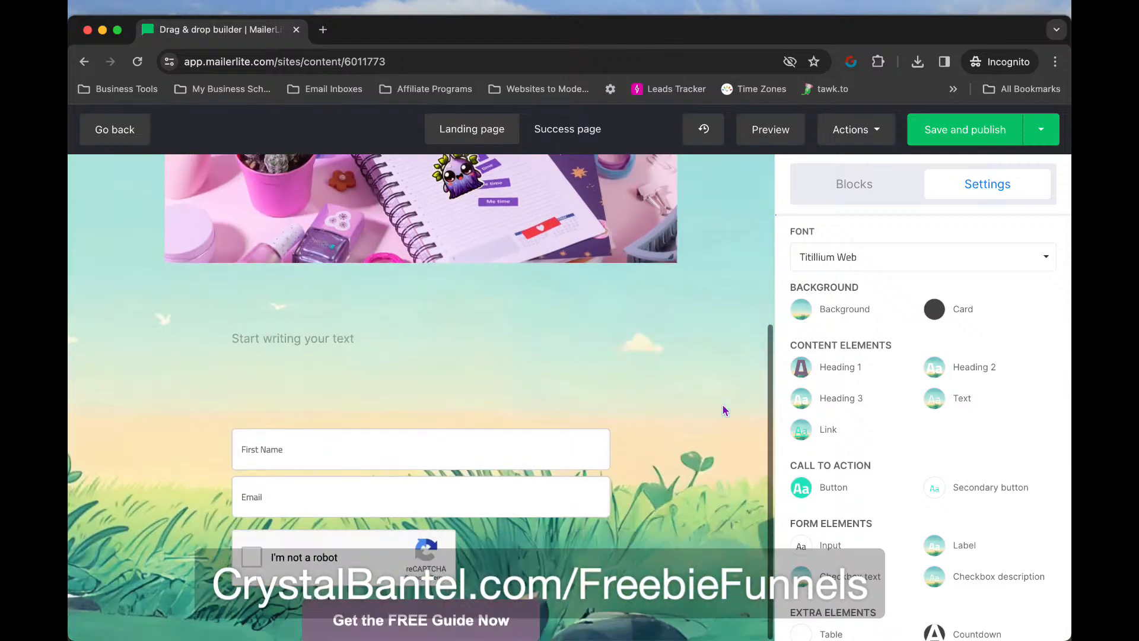
{"action": "scroll", "coordinate": [724, 410], "scroll_direction": "left", "scroll_amount": 5}
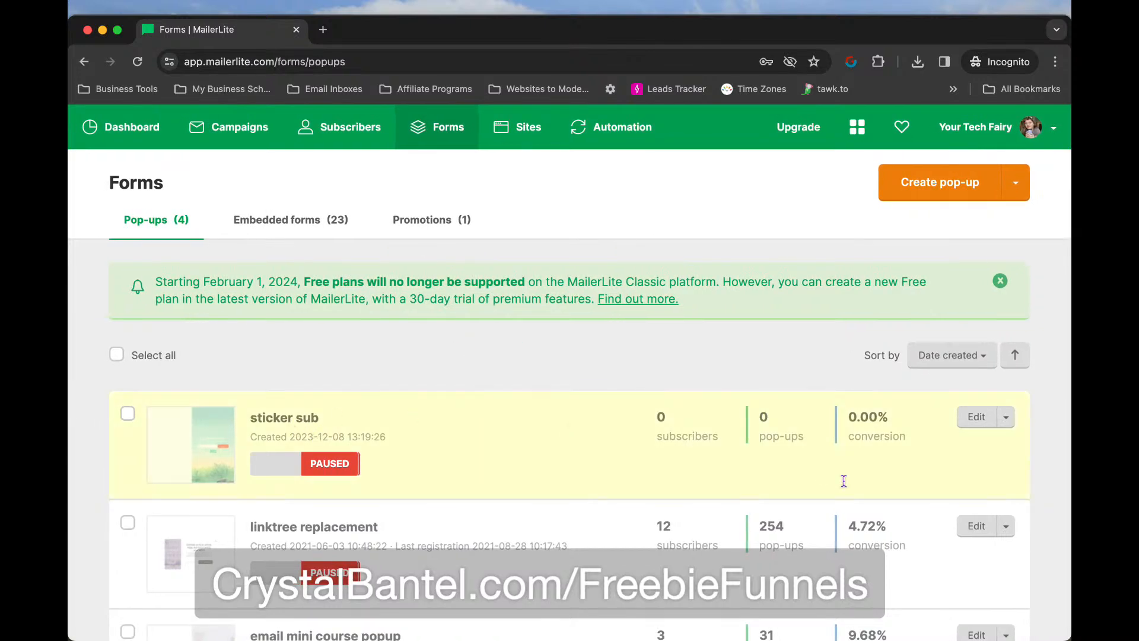
{"action": "left_click", "coordinate": [976, 417]}
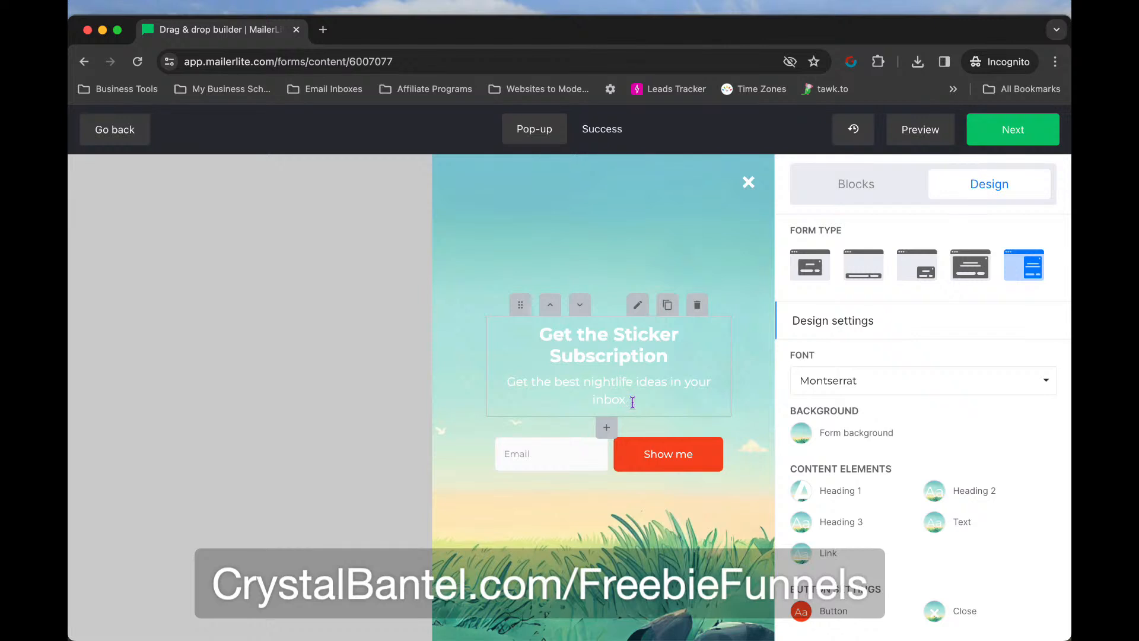
{"action": "left_click", "coordinate": [136, 132]}
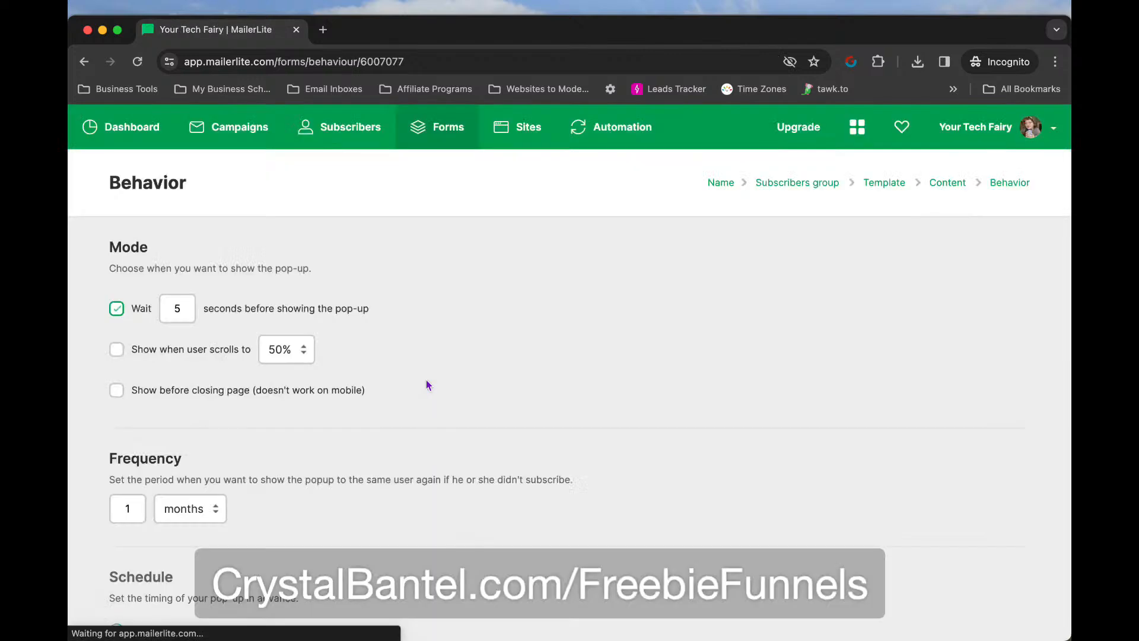
{"action": "left_click", "coordinate": [521, 134]}
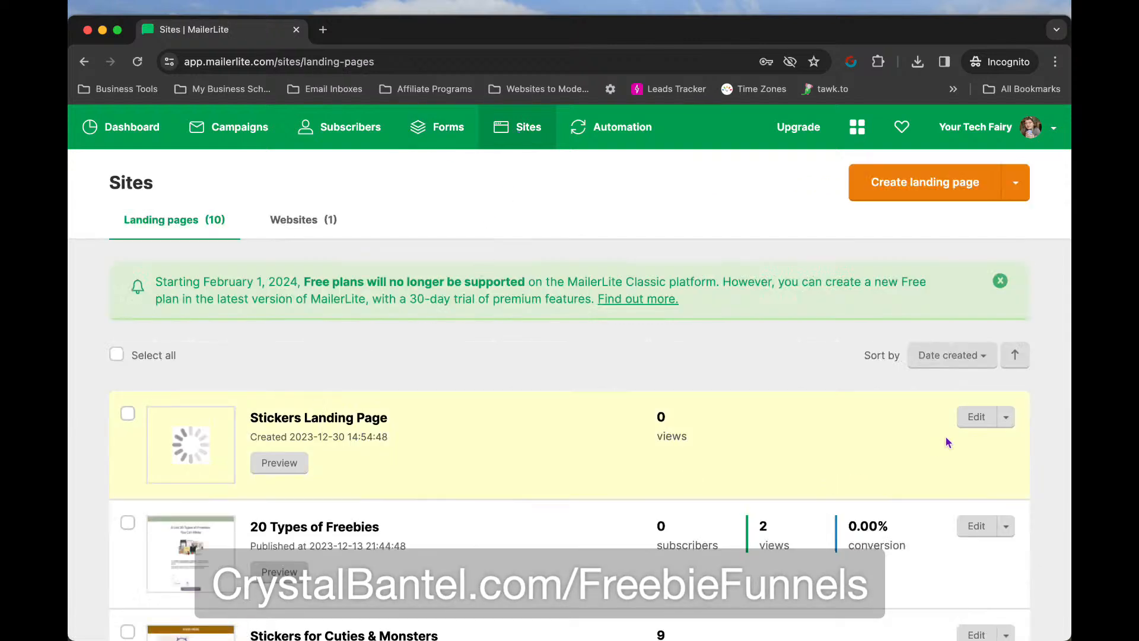
Open the Stickers Landing Page and move the sticker photo down below the signup form
{"action": "left_click", "coordinate": [975, 421]}
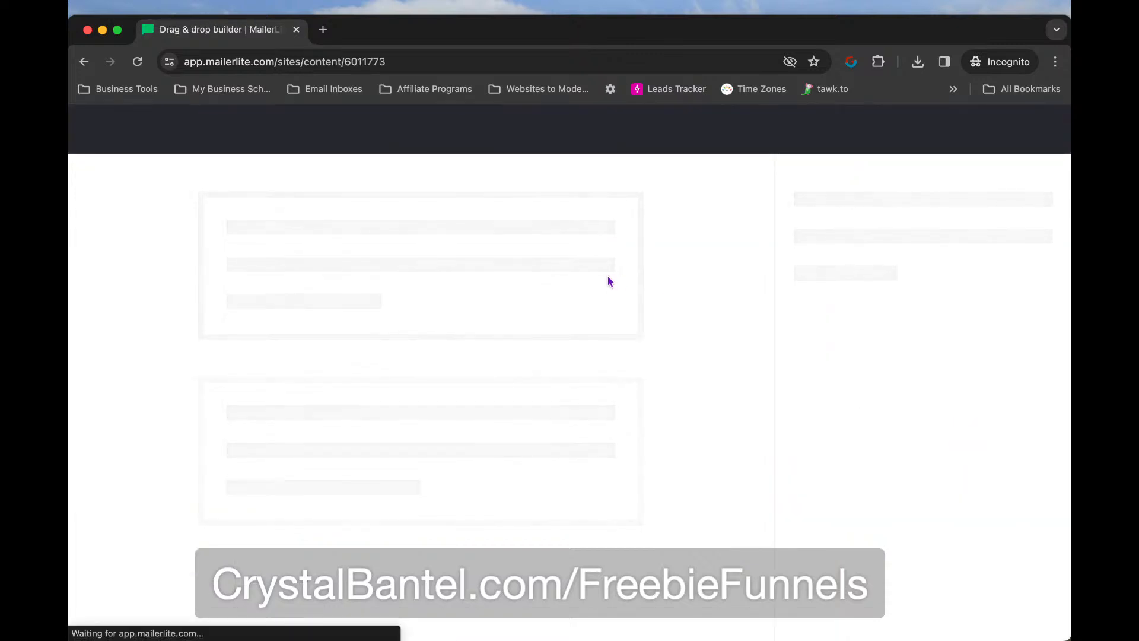
{"action": "left_click", "coordinate": [119, 31]}
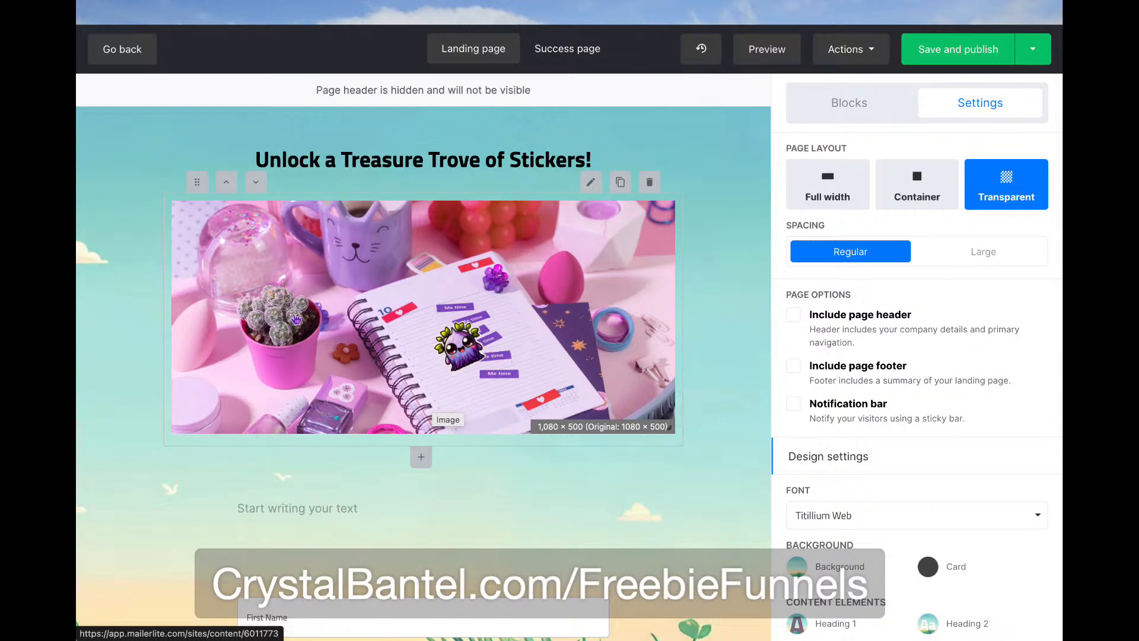
{"action": "left_click", "coordinate": [257, 183]}
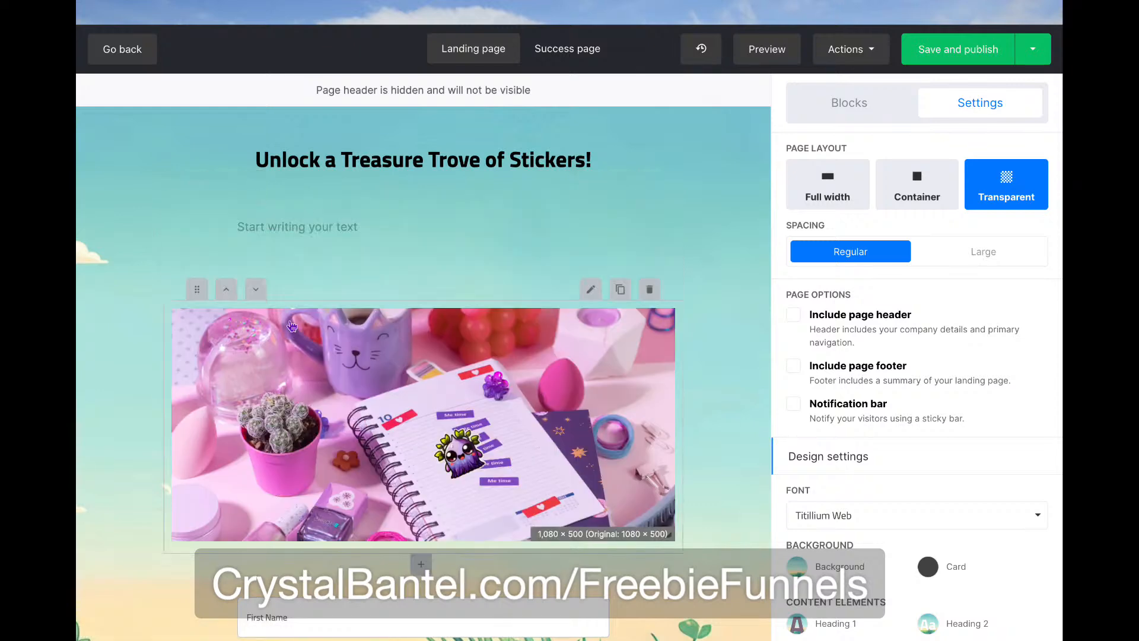
{"action": "left_click", "coordinate": [256, 296]}
{"action": "scroll", "coordinate": [479, 454], "scroll_direction": "down", "scroll_amount": 3}
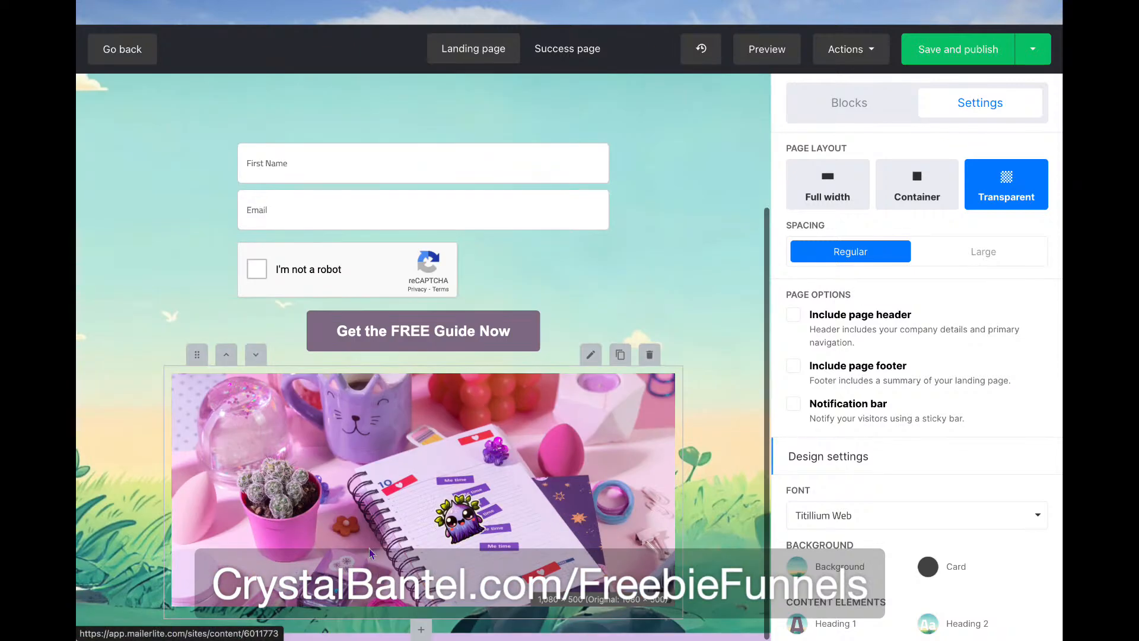
{"action": "scroll", "coordinate": [478, 454], "scroll_direction": "up", "scroll_amount": 2}
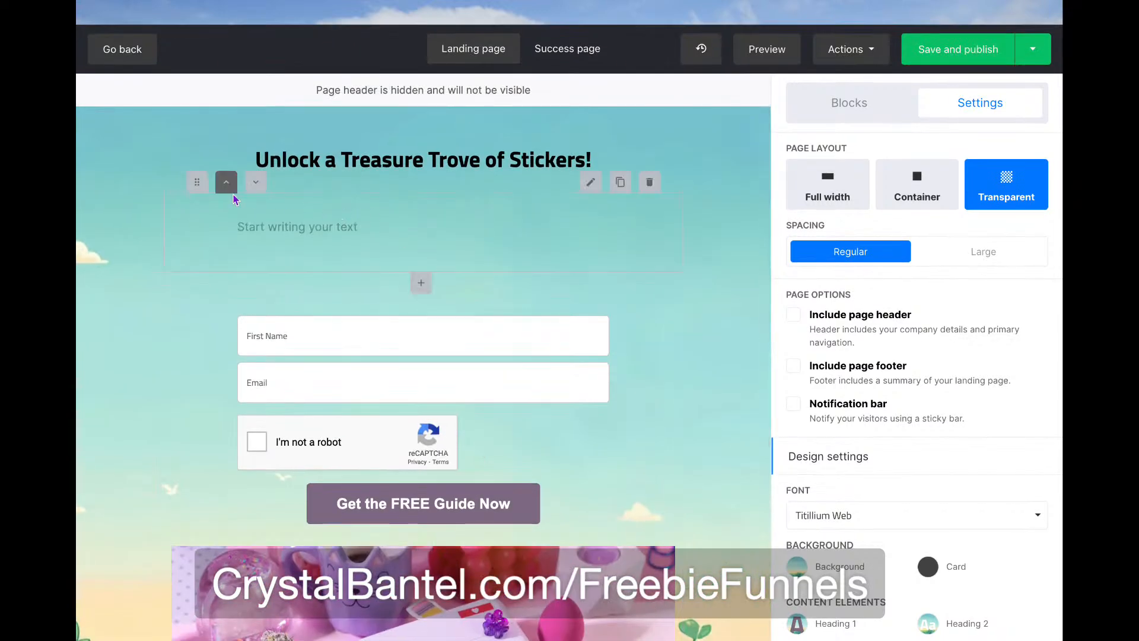
Drag an empty Image block from Blocks to directly beneath the heading
{"action": "left_click", "coordinate": [854, 100]}
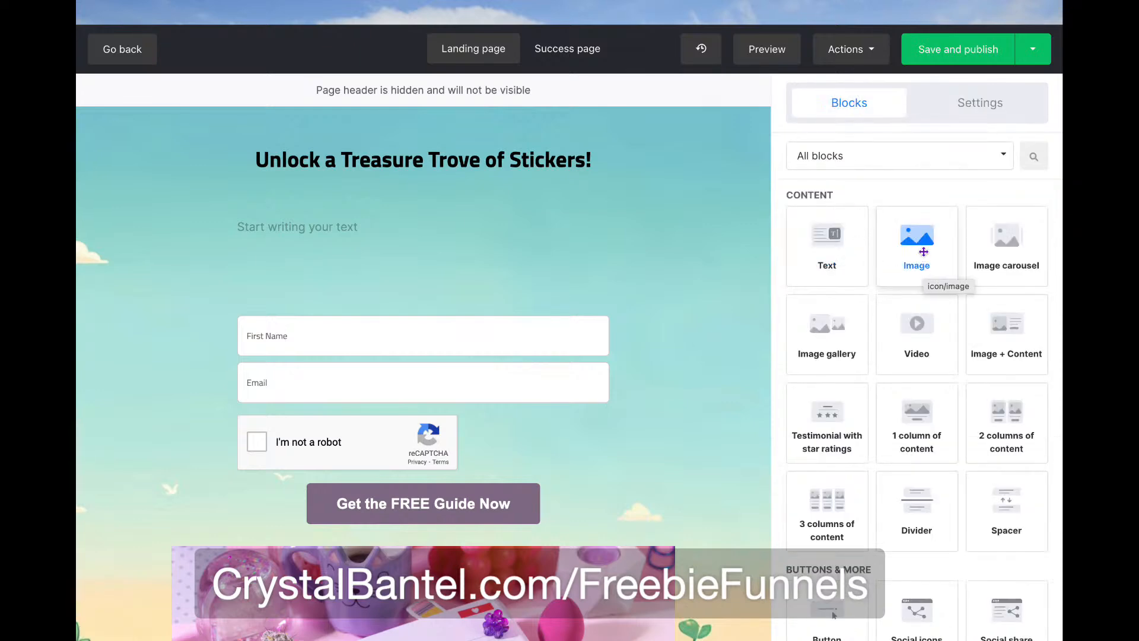
{"action": "left_click_drag", "start_coordinate": [927, 250], "coordinate": [427, 197]}
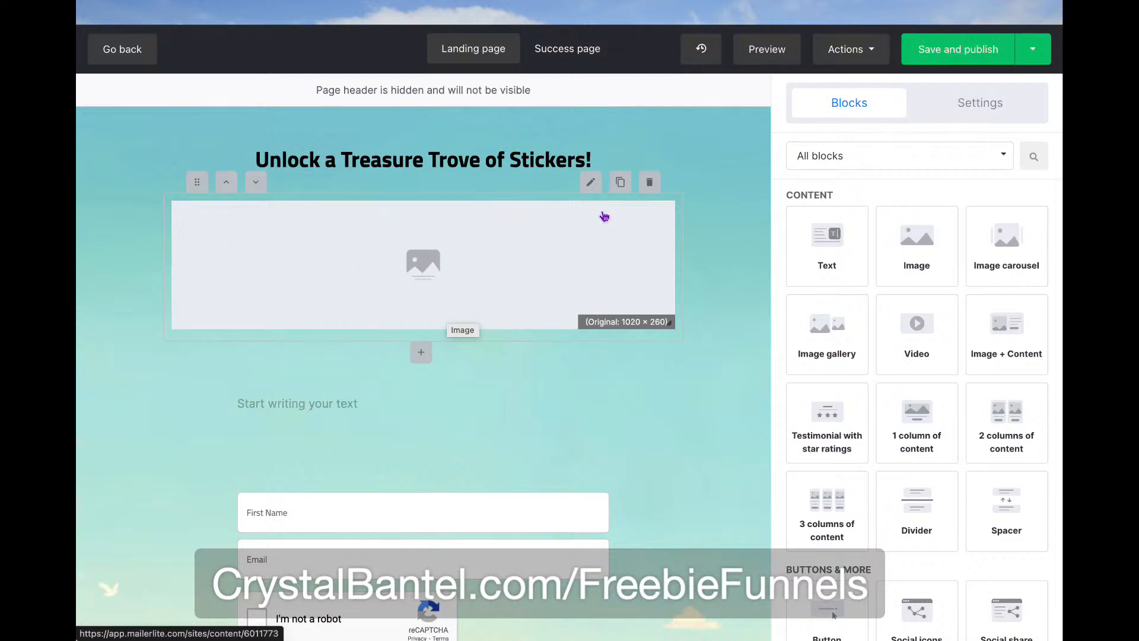
{"action": "key", "text": "ctrl+Left"}
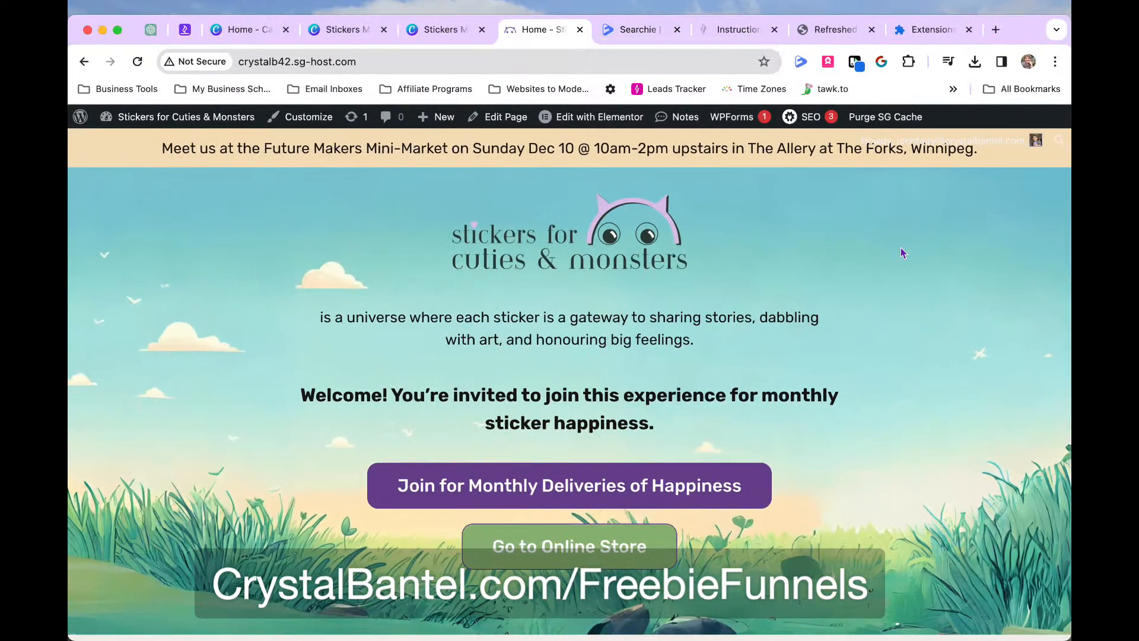
Switch between the Stickers Mockups designs and return to the banner with lilac page 40
{"action": "left_click", "coordinate": [446, 36]}
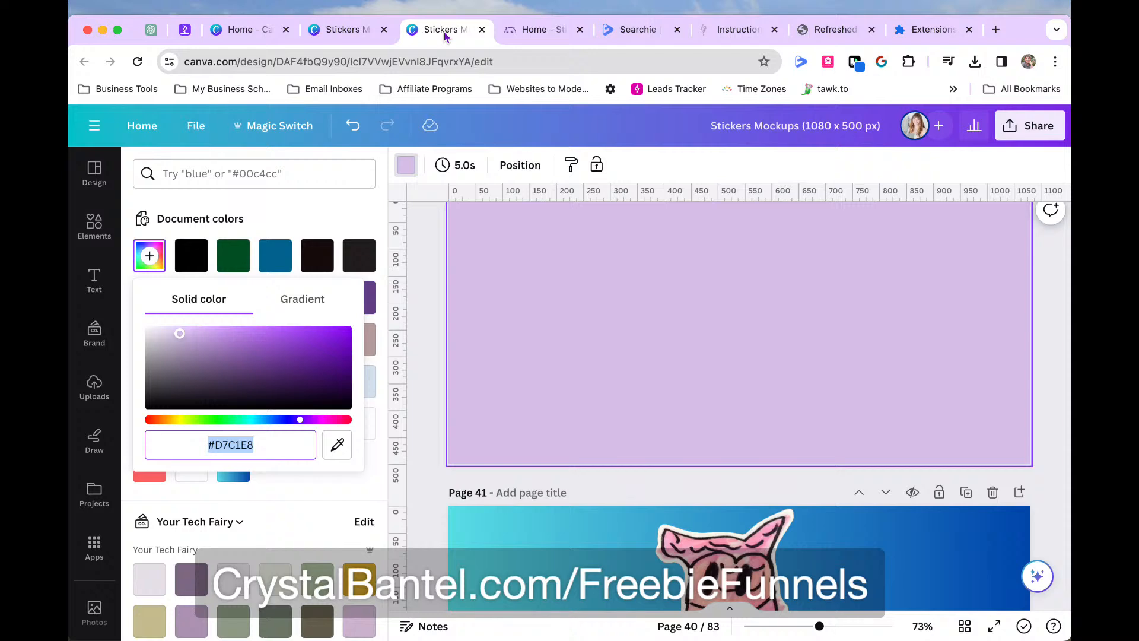
{"action": "left_click", "coordinate": [347, 29]}
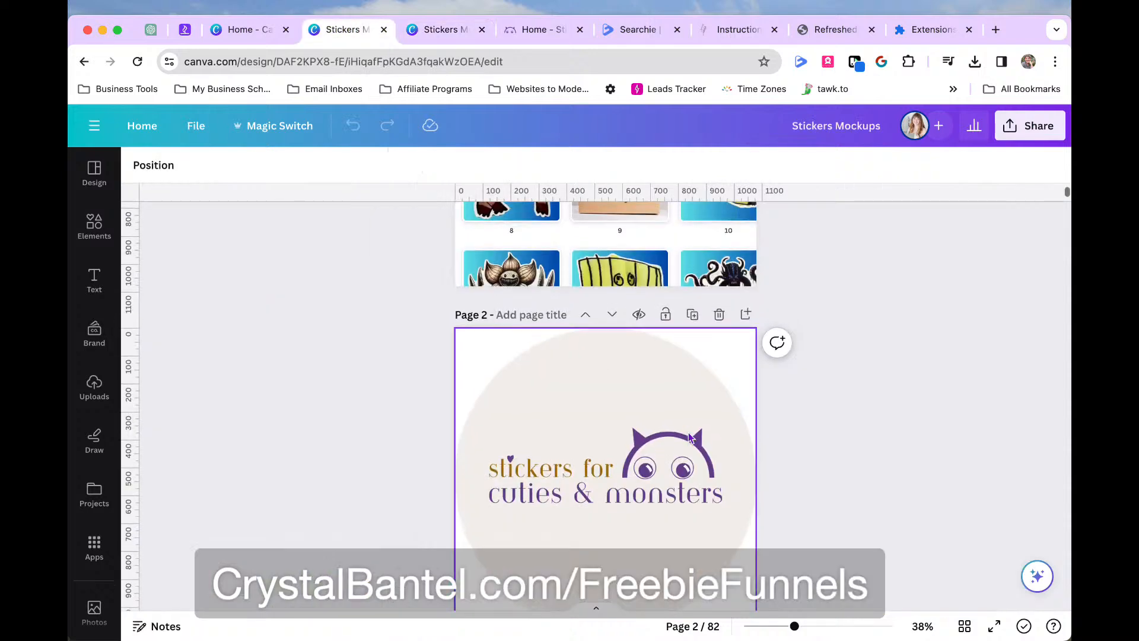
{"action": "scroll", "coordinate": [690, 438], "scroll_direction": "up", "scroll_amount": 4}
{"action": "scroll", "coordinate": [690, 439], "scroll_direction": "down", "scroll_amount": 14}
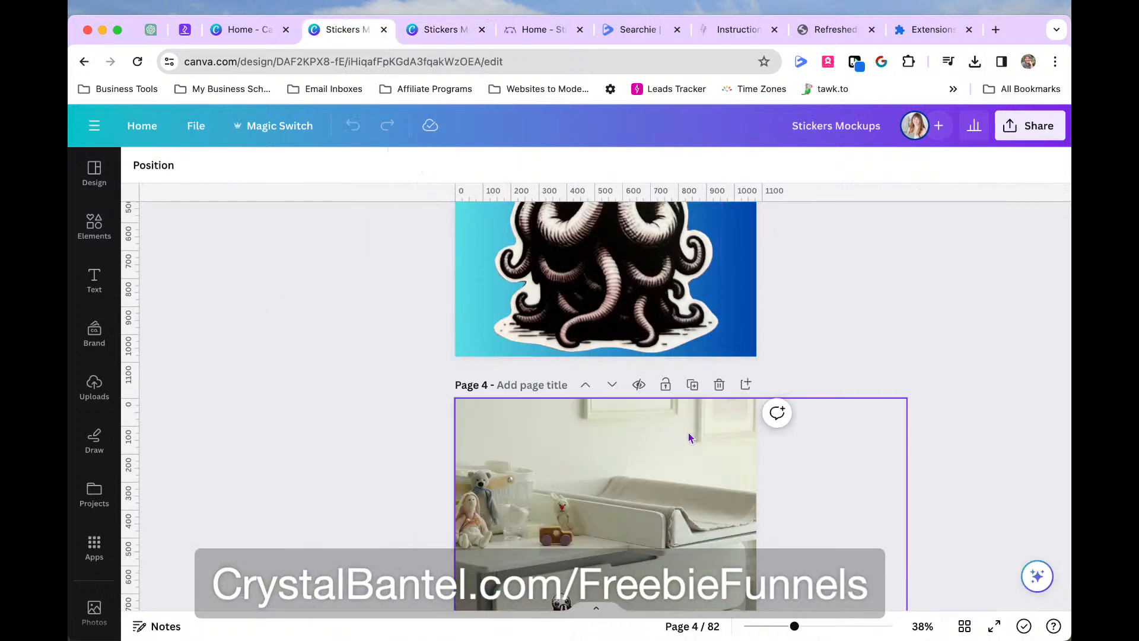
{"action": "scroll", "coordinate": [690, 438], "scroll_direction": "up", "scroll_amount": 4}
{"action": "left_click", "coordinate": [432, 34]}
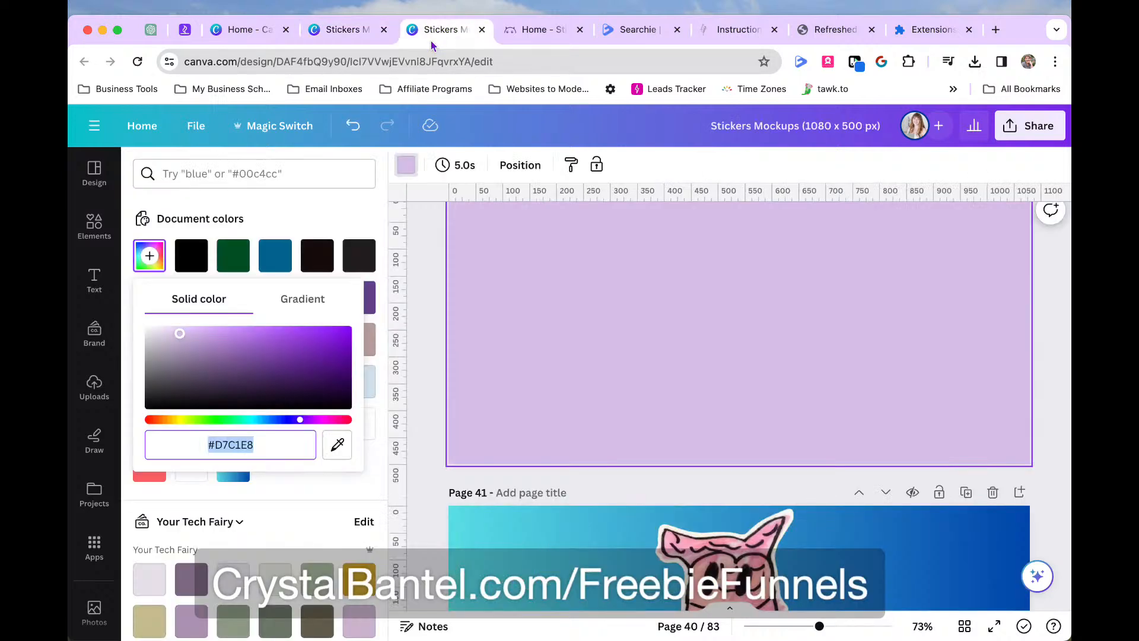
{"action": "scroll", "coordinate": [697, 447], "scroll_direction": "up", "scroll_amount": 3}
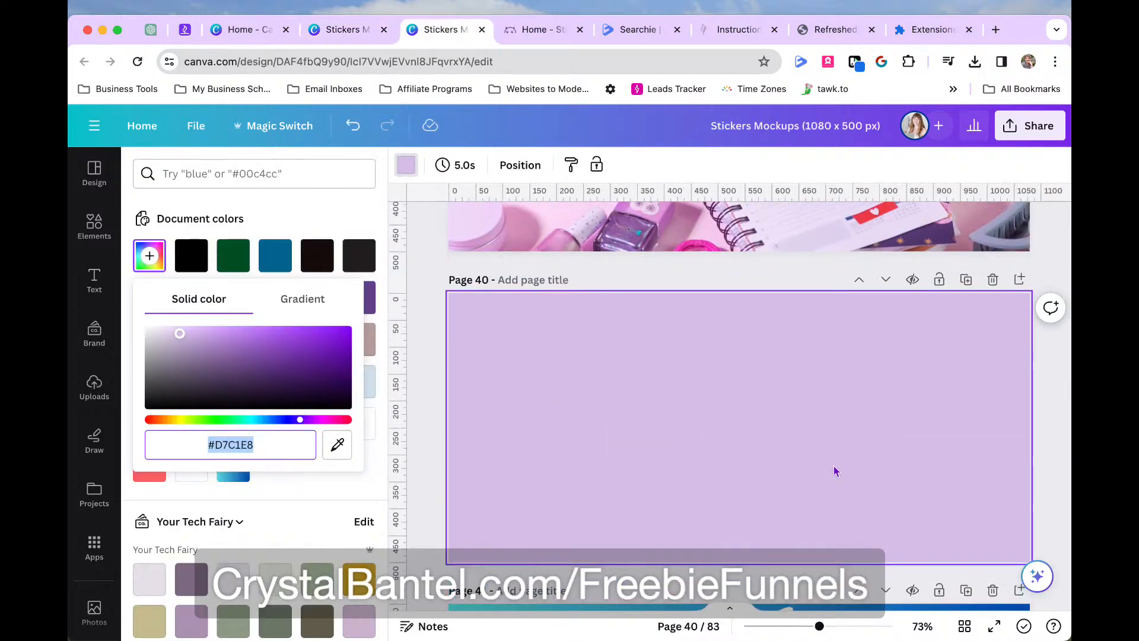
{"action": "scroll", "coordinate": [837, 471], "scroll_direction": "down", "scroll_amount": 5}
{"action": "scroll", "coordinate": [835, 471], "scroll_direction": "down", "scroll_amount": 1}
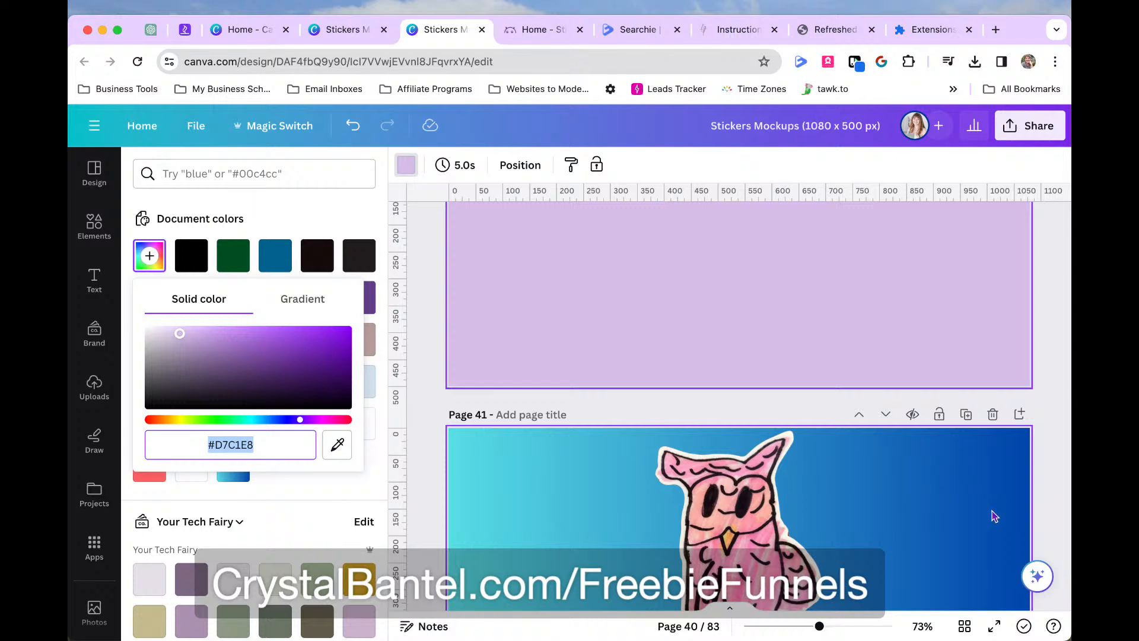
{"action": "left_click", "coordinate": [268, 507]}
{"action": "scroll", "coordinate": [906, 533], "scroll_direction": "down", "scroll_amount": 2}
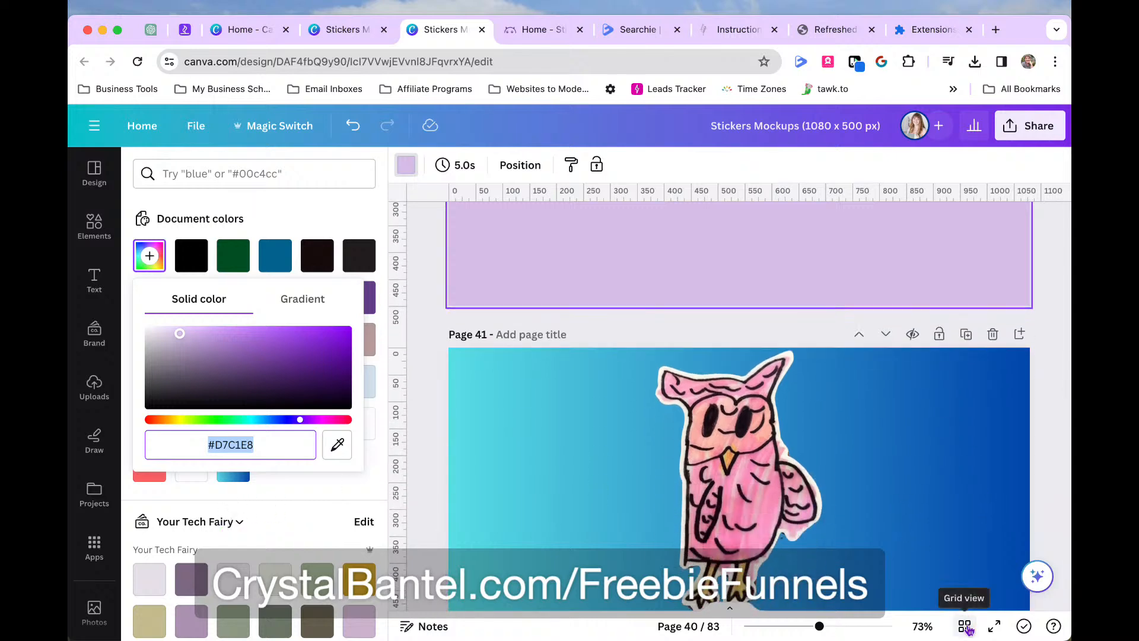
{"action": "scroll", "coordinate": [915, 515], "scroll_direction": "up", "scroll_amount": 1}
Paste the owl sticker onto page 40, shrink it and move it left and up
{"action": "left_click", "coordinate": [711, 498]}
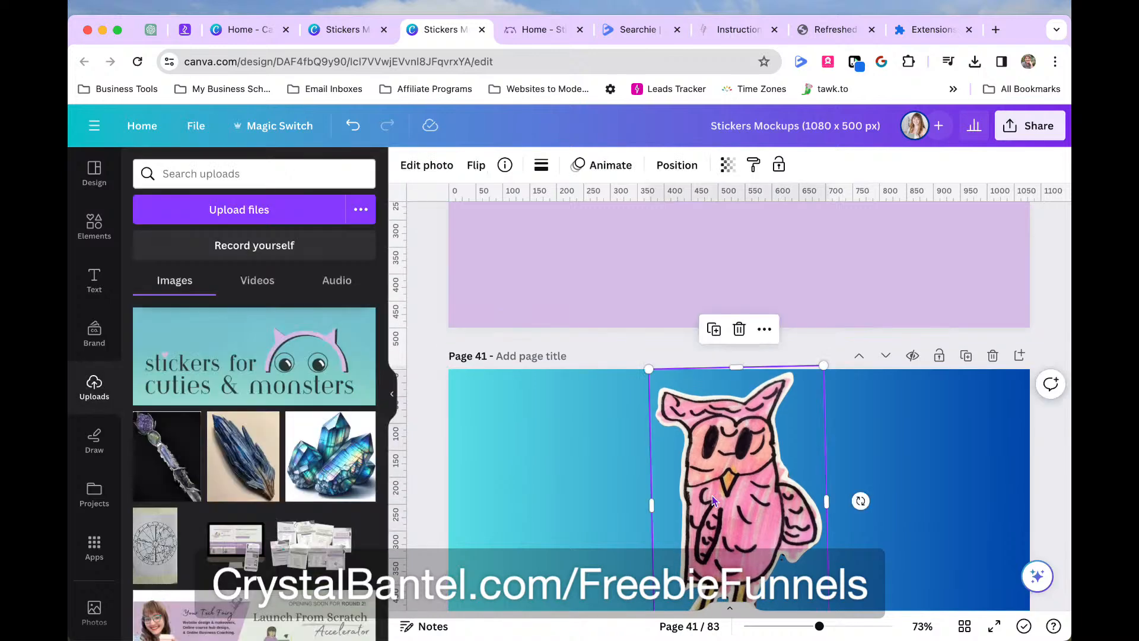
{"action": "scroll", "coordinate": [712, 496], "scroll_direction": "up", "scroll_amount": 4}
{"action": "left_click", "coordinate": [678, 337]}
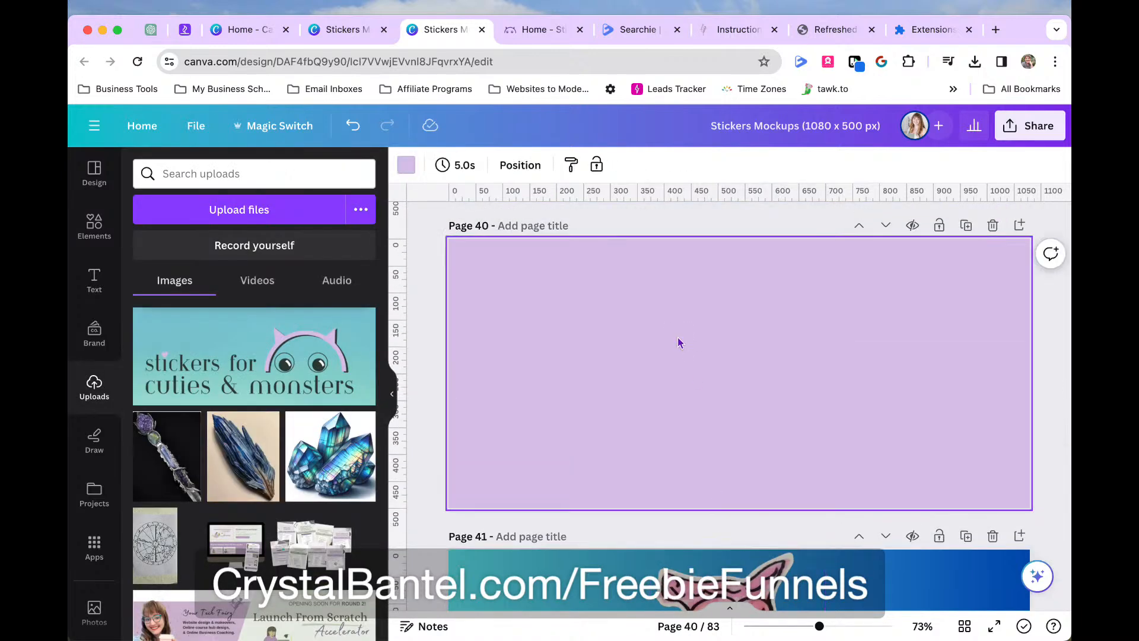
{"action": "key", "text": "ctrl+v"}
{"action": "left_click_drag", "start_coordinate": [823, 235], "coordinate": [737, 373]}
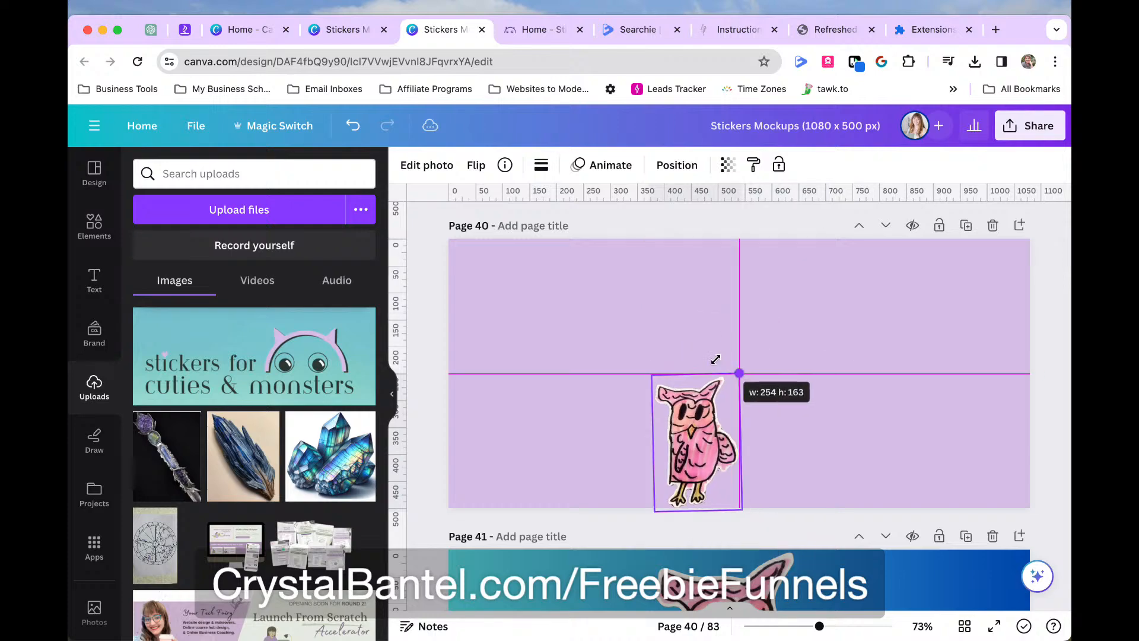
{"action": "left_click_drag", "start_coordinate": [664, 403], "coordinate": [591, 374]}
Add the purple leafy monster to page 40, shrunk, beside the owl and slightly tilted
{"action": "scroll", "coordinate": [796, 366], "scroll_direction": "up", "scroll_amount": 5}
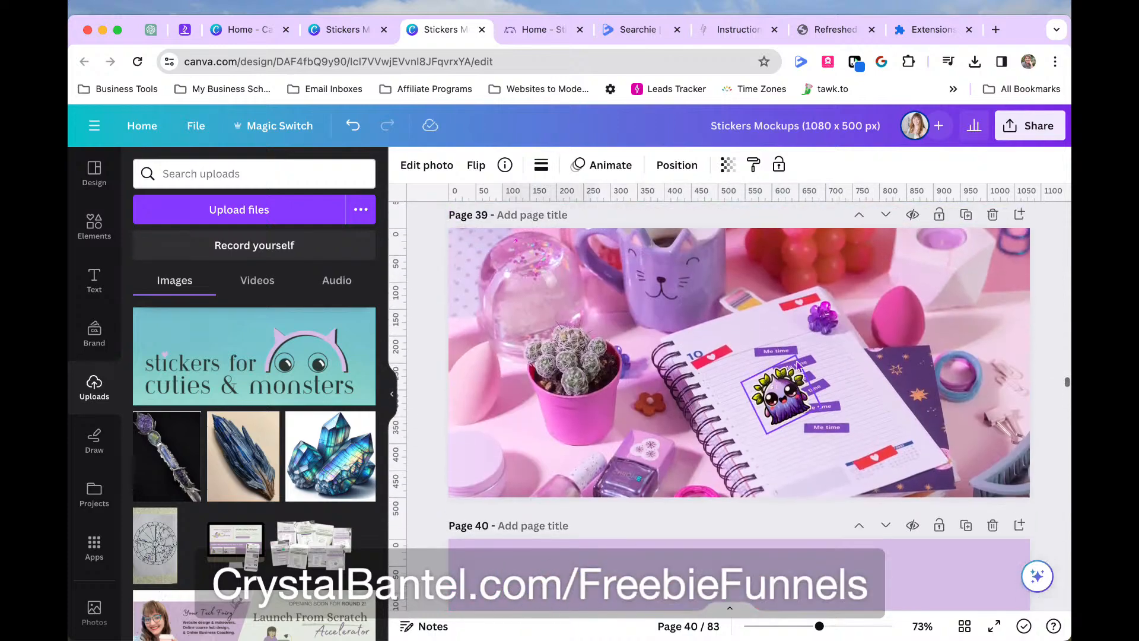
{"action": "scroll", "coordinate": [796, 366], "scroll_direction": "up", "scroll_amount": 3}
{"action": "left_click", "coordinate": [745, 329]}
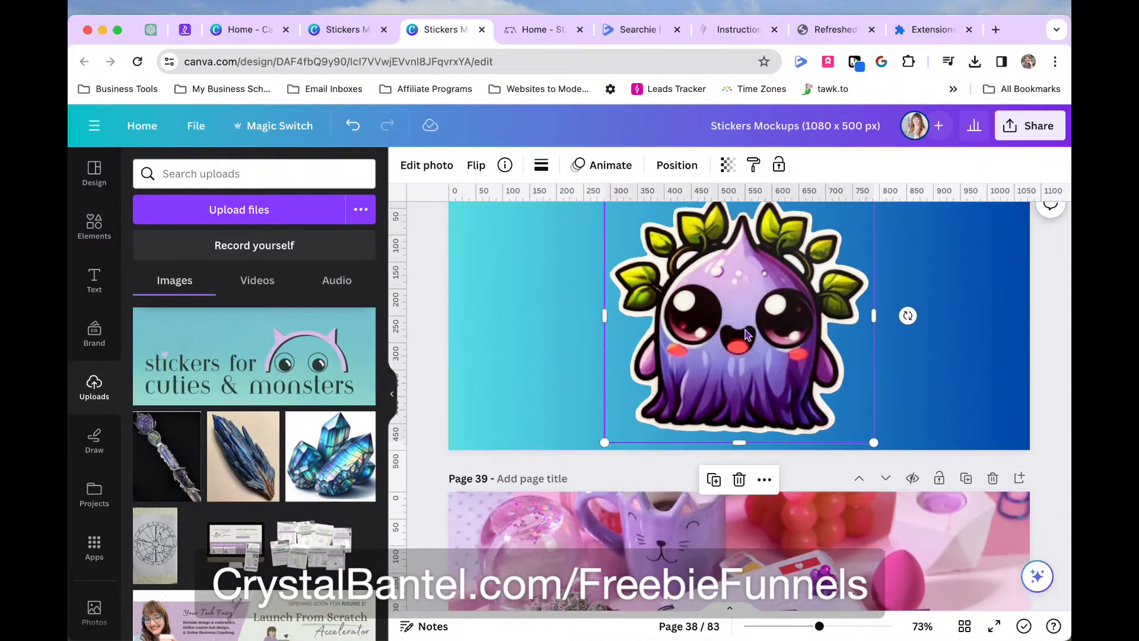
{"action": "scroll", "coordinate": [745, 329], "scroll_direction": "down", "scroll_amount": 7}
{"action": "scroll", "coordinate": [745, 329], "scroll_direction": "down", "scroll_amount": 1}
{"action": "key", "text": "ctrl+v"}
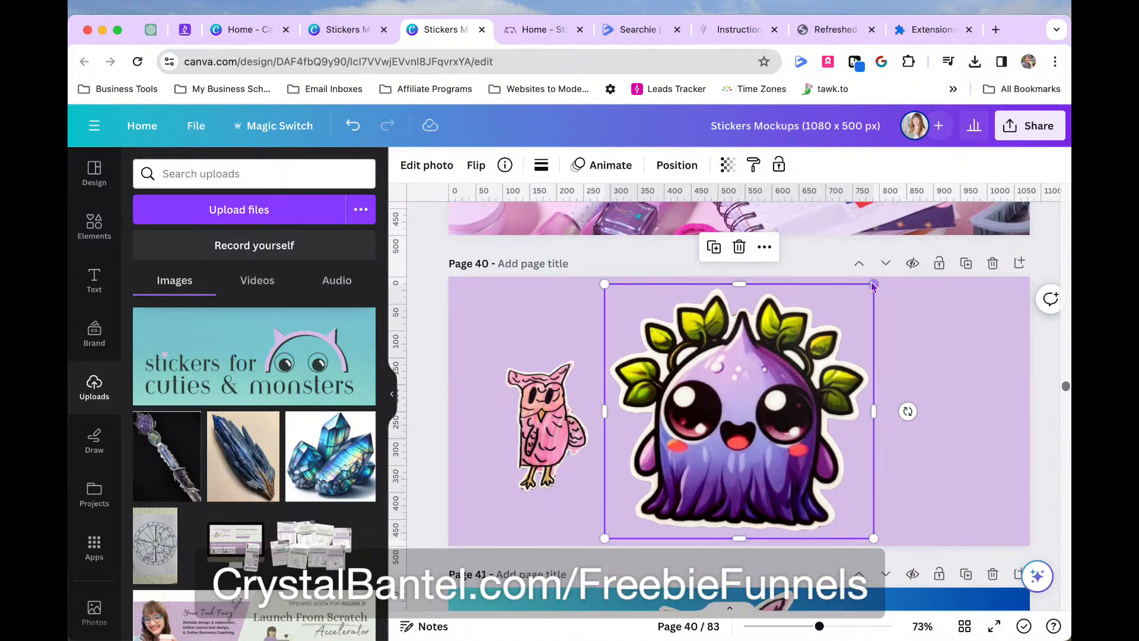
{"action": "left_click_drag", "start_coordinate": [874, 286], "coordinate": [723, 421]}
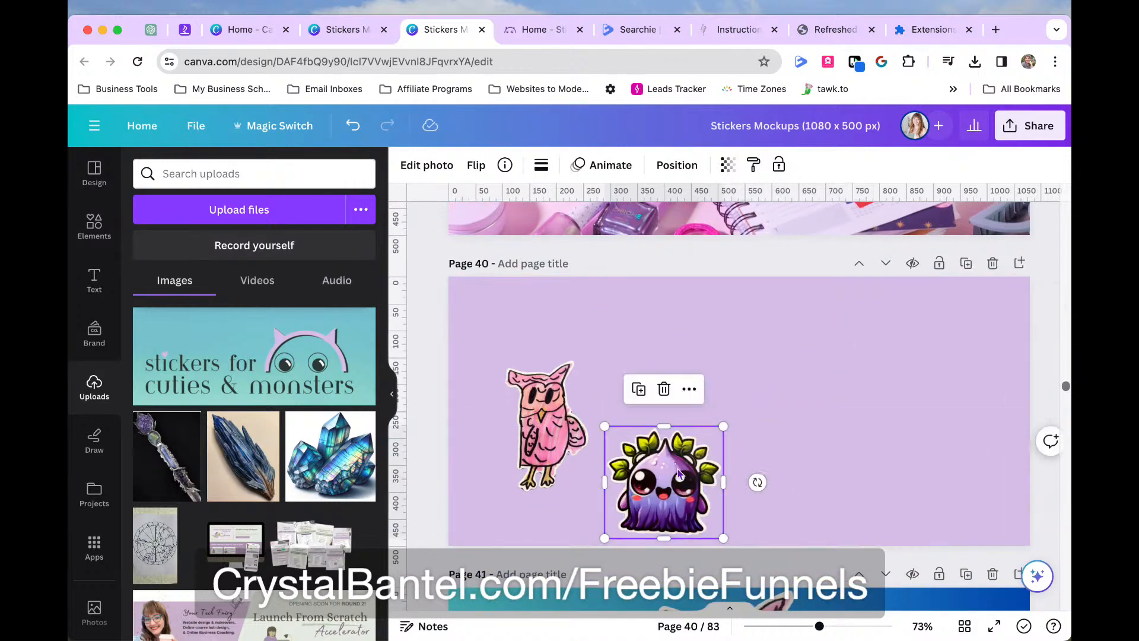
{"action": "left_click_drag", "start_coordinate": [669, 475], "coordinate": [652, 366]}
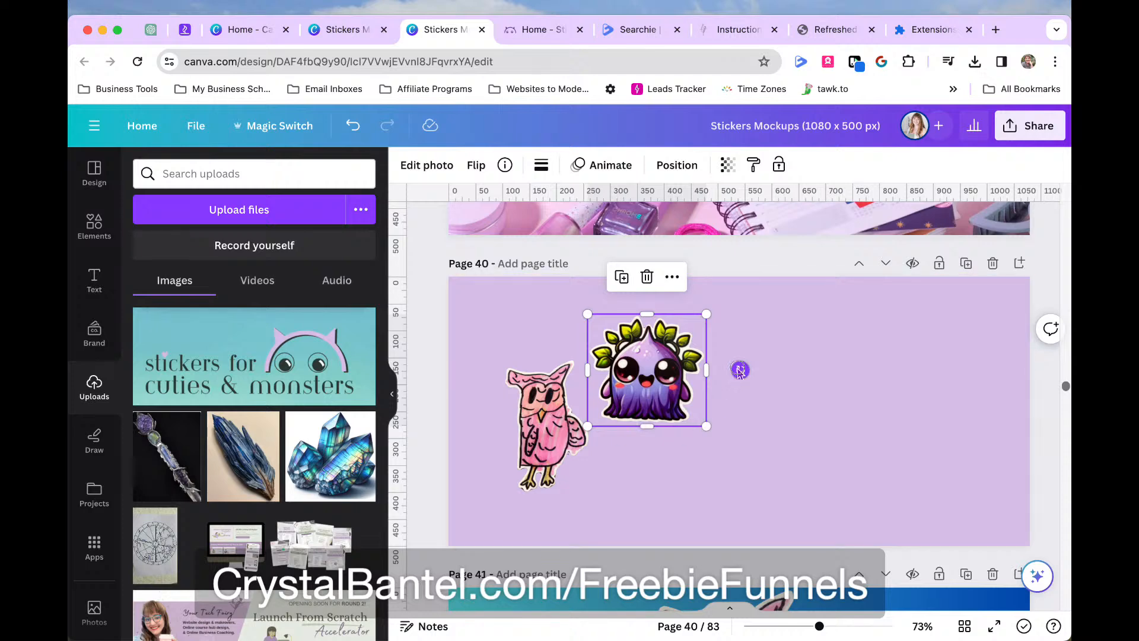
{"action": "left_click_drag", "start_coordinate": [739, 370], "coordinate": [735, 384]}
Enlarge the pink owl and line the purple monster up with the owl's bottom
{"action": "left_click", "coordinate": [542, 403]}
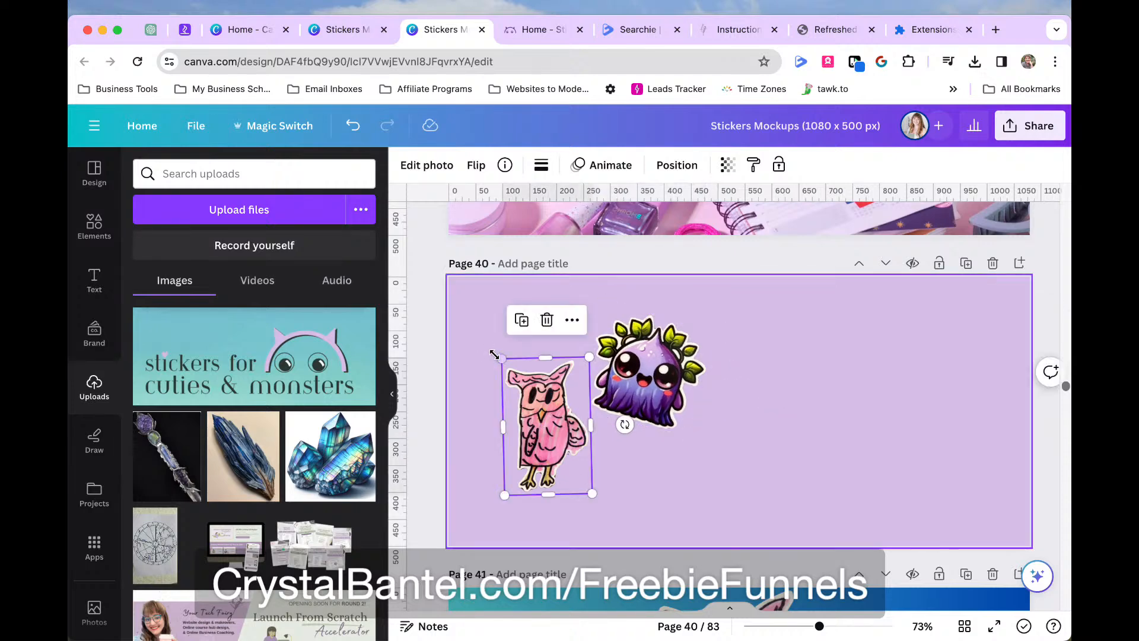
{"action": "left_click_drag", "start_coordinate": [495, 354], "coordinate": [476, 319]}
{"action": "left_click", "coordinate": [675, 356]}
{"action": "left_click_drag", "start_coordinate": [675, 356], "coordinate": [635, 432]}
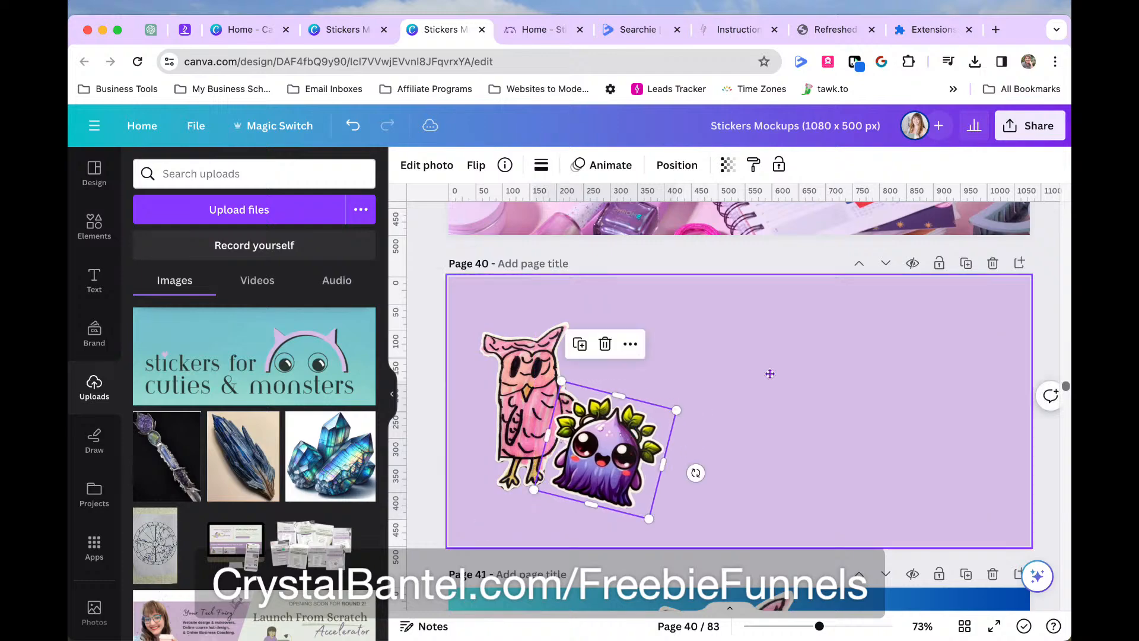
Add the blue monster sticker to page 40, shrunk, at the banner's right edge
{"action": "scroll", "coordinate": [769, 374], "scroll_direction": "up", "scroll_amount": 20}
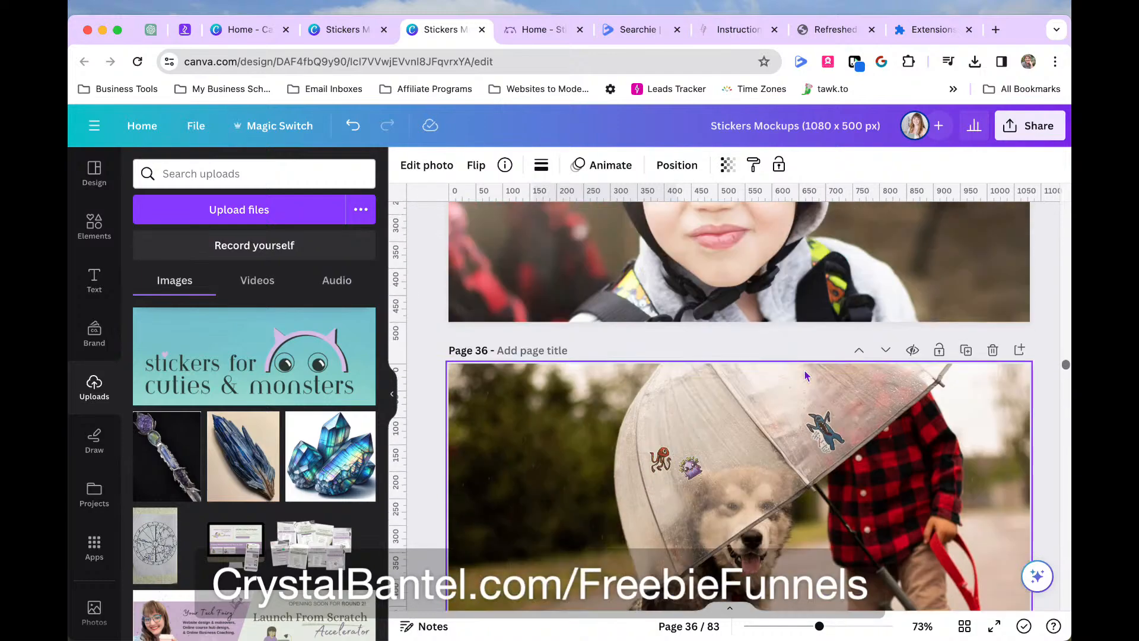
{"action": "scroll", "coordinate": [805, 374], "scroll_direction": "up", "scroll_amount": 20}
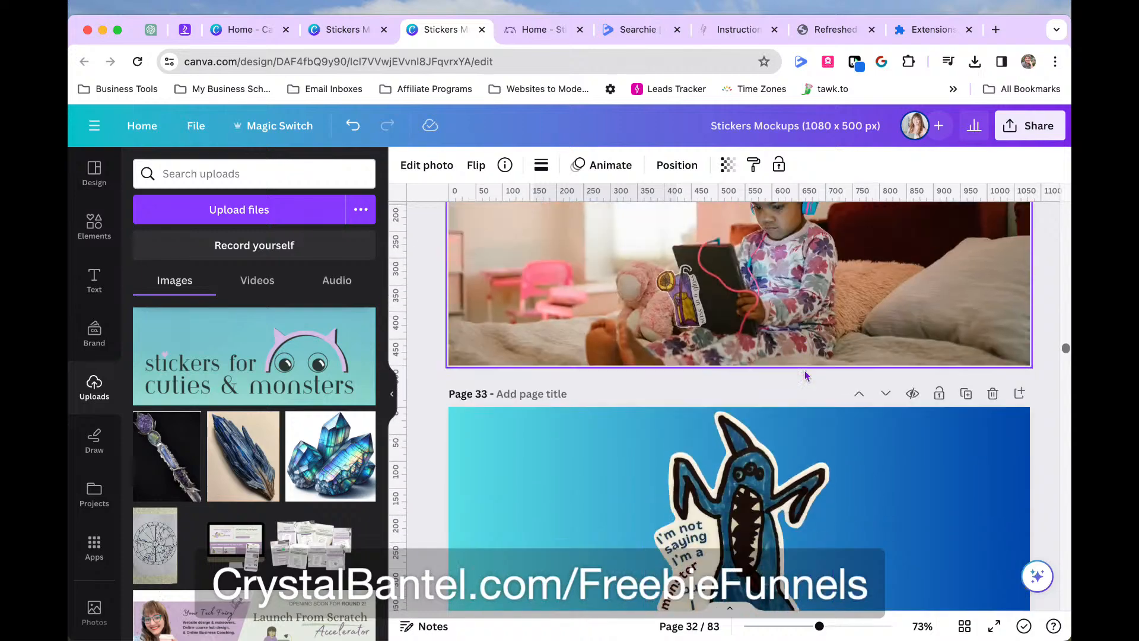
{"action": "scroll", "coordinate": [804, 370], "scroll_direction": "down", "scroll_amount": 2}
{"action": "left_click", "coordinate": [746, 409]}
{"action": "scroll", "coordinate": [745, 410], "scroll_direction": "down", "scroll_amount": 20}
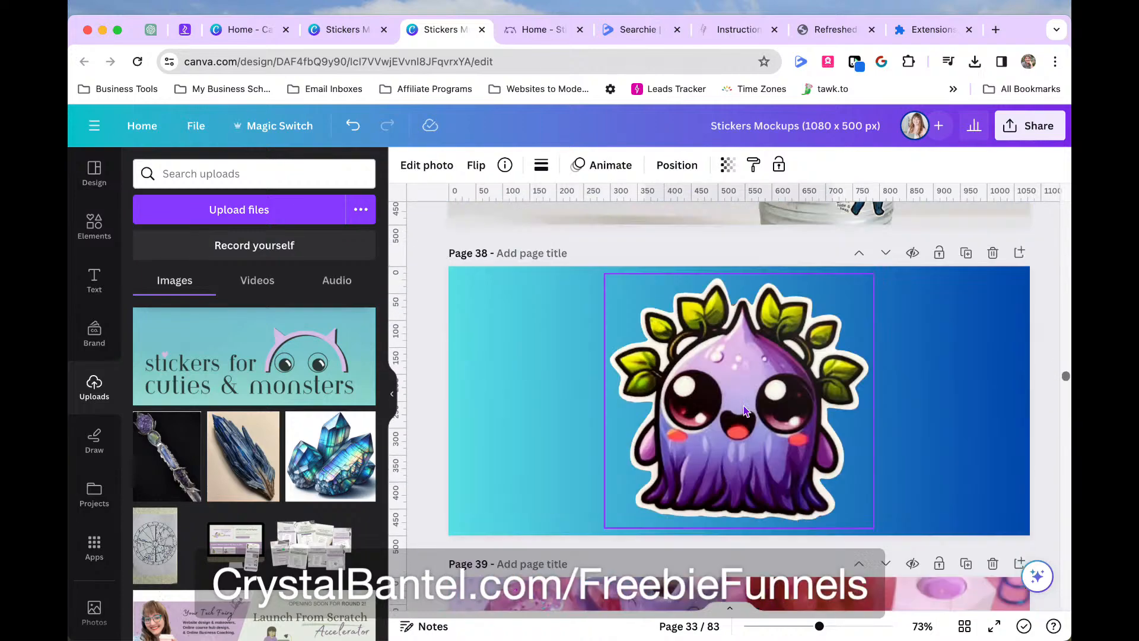
{"action": "key", "text": "ctrl+v"}
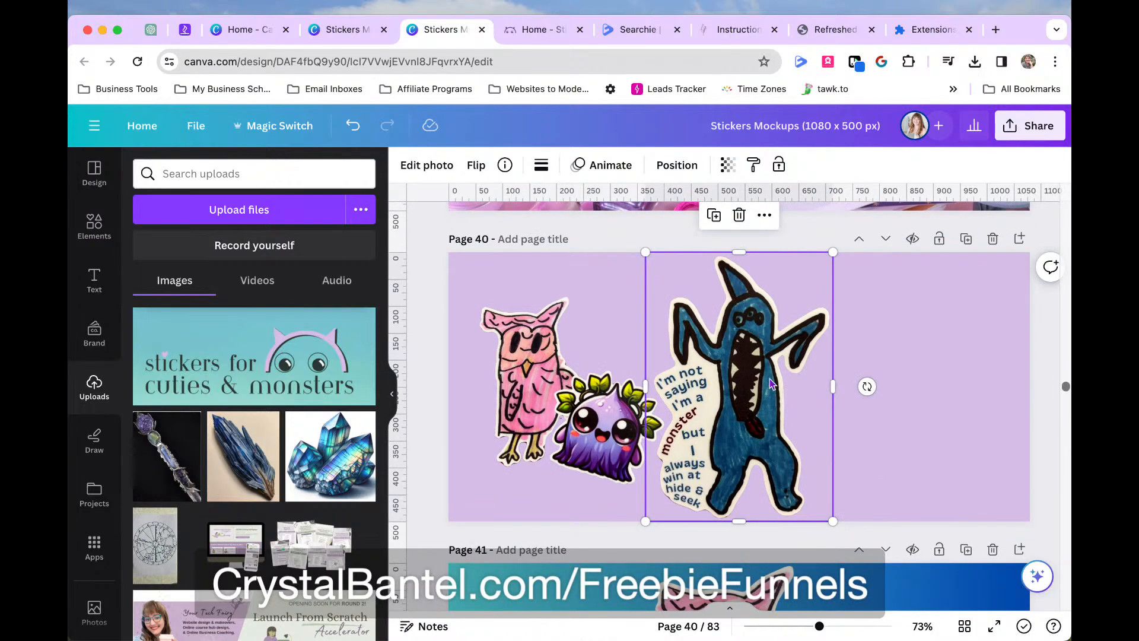
{"action": "left_click_drag", "start_coordinate": [746, 409], "coordinate": [928, 409]}
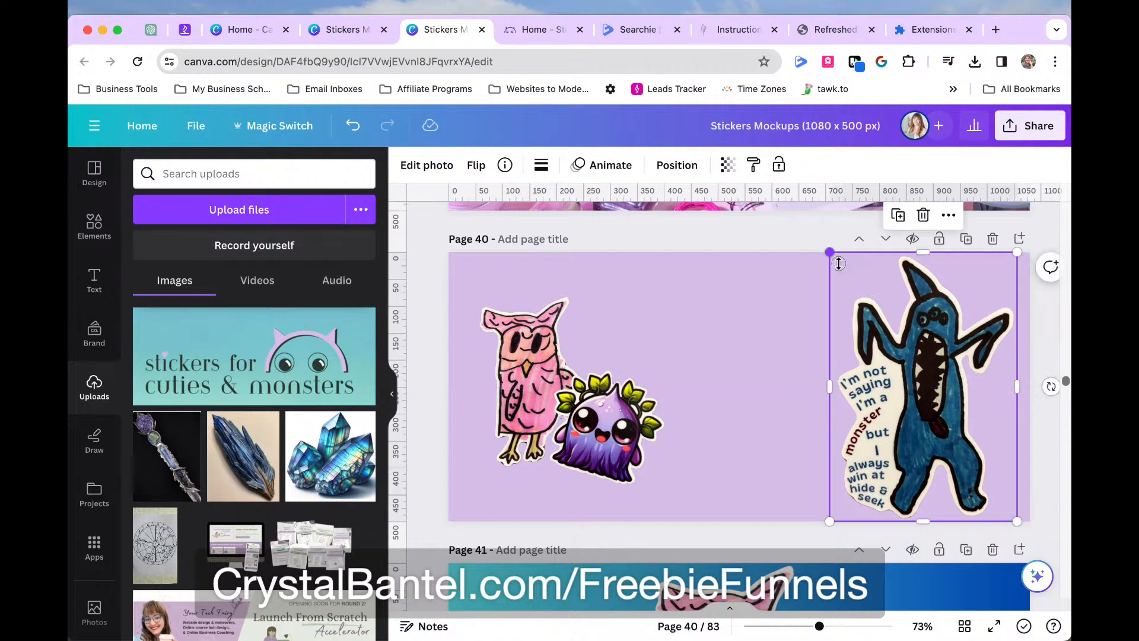
{"action": "left_click_drag", "start_coordinate": [830, 252], "coordinate": [889, 330]}
{"action": "left_click_drag", "start_coordinate": [934, 428], "coordinate": [928, 400]}
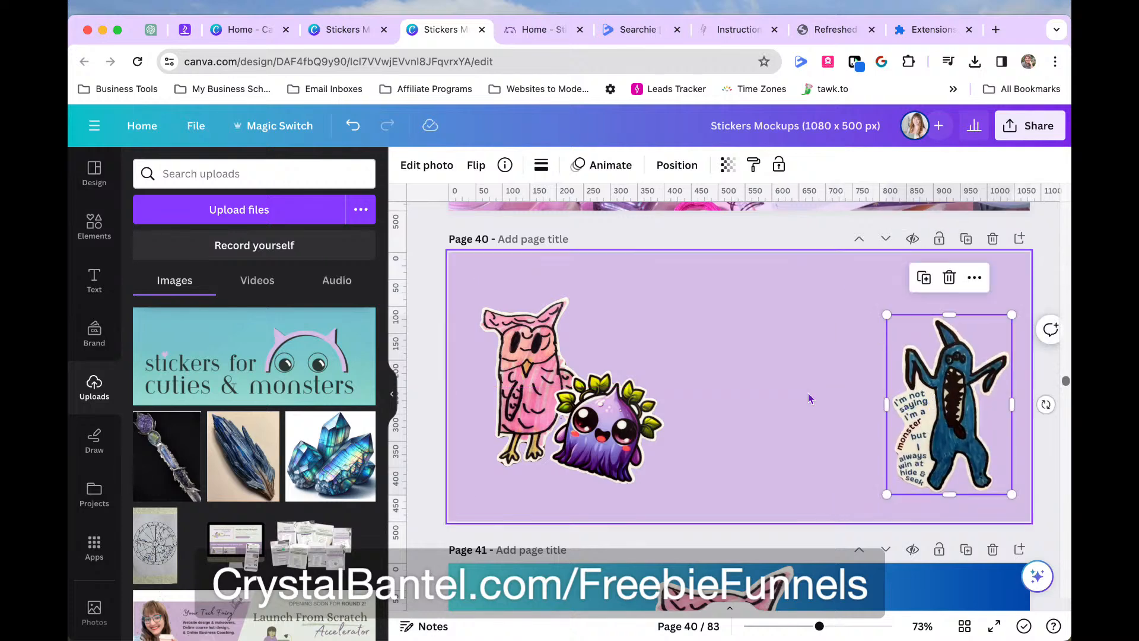
Add the flower monster beside the blue monster, resized and tilted to -7°
{"action": "scroll", "coordinate": [644, 373], "scroll_direction": "down", "scroll_amount": 13}
{"action": "scroll", "coordinate": [643, 372], "scroll_direction": "down", "scroll_amount": 15}
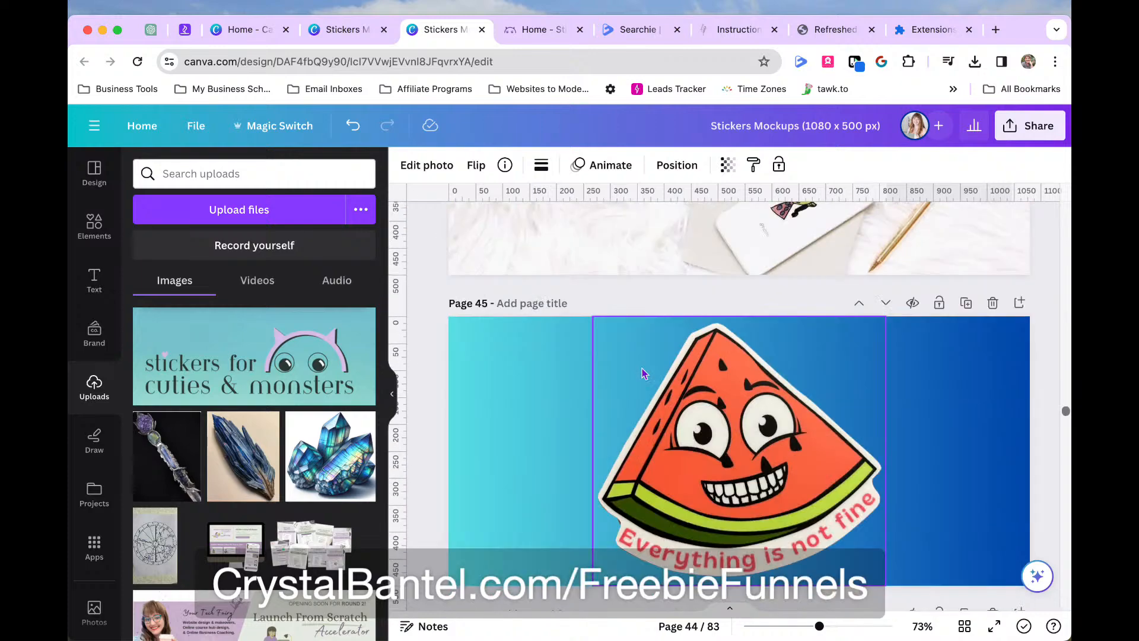
{"action": "scroll", "coordinate": [644, 372], "scroll_direction": "down", "scroll_amount": 4}
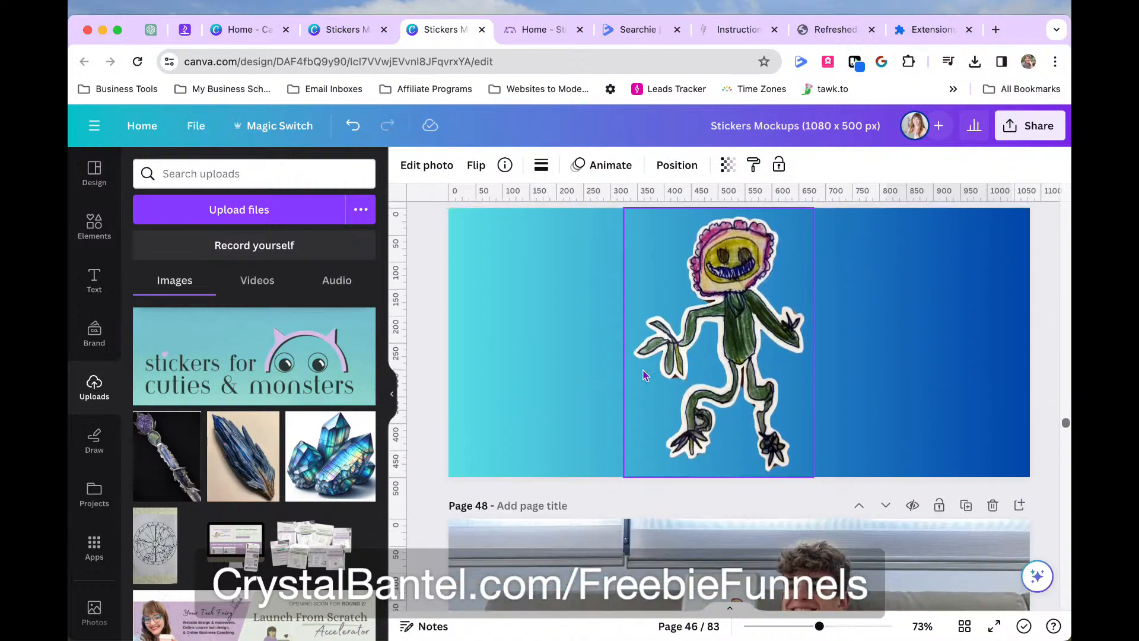
{"action": "left_click", "coordinate": [729, 380]}
{"action": "scroll", "coordinate": [729, 380], "scroll_direction": "up", "scroll_amount": 20}
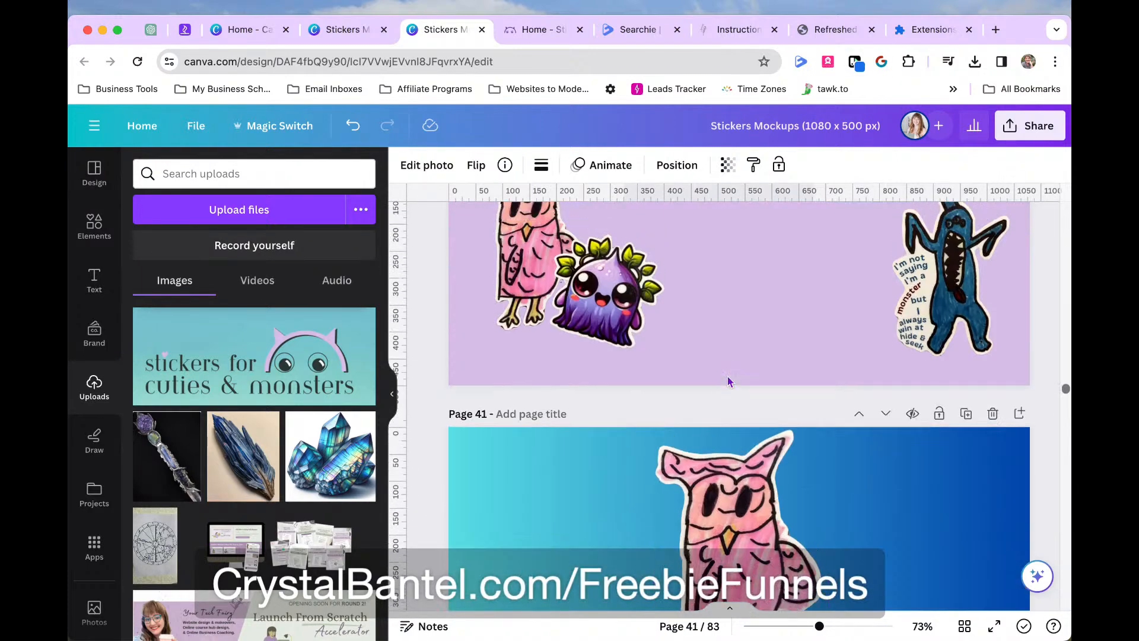
{"action": "key", "text": "ctrl+v"}
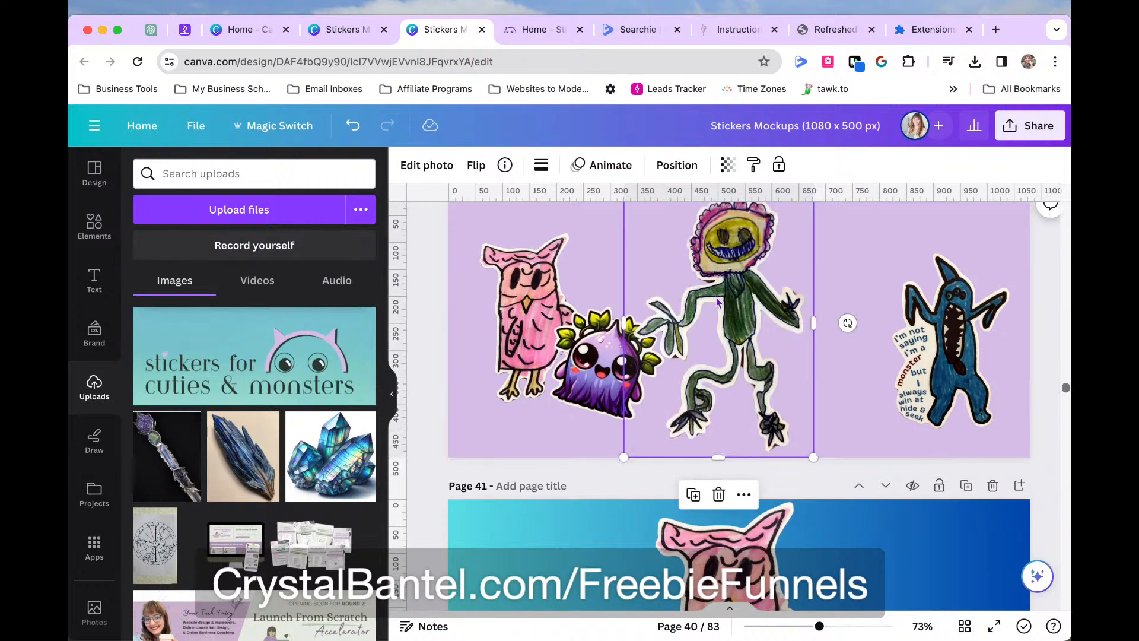
{"action": "scroll", "coordinate": [716, 303], "scroll_direction": "up", "scroll_amount": 1}
{"action": "left_click_drag", "start_coordinate": [624, 234], "coordinate": [734, 313]}
{"action": "left_click_drag", "start_coordinate": [755, 415], "coordinate": [824, 359]}
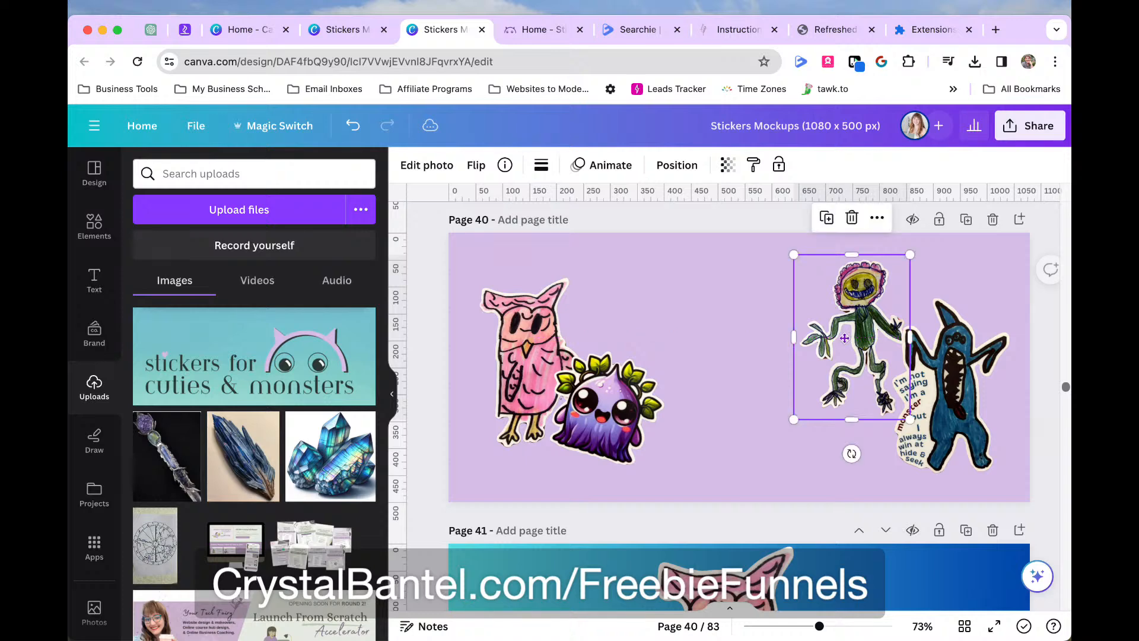
{"action": "left_click_drag", "start_coordinate": [851, 453], "coordinate": [866, 454]}
{"action": "left_click_drag", "start_coordinate": [838, 321], "coordinate": [841, 314]}
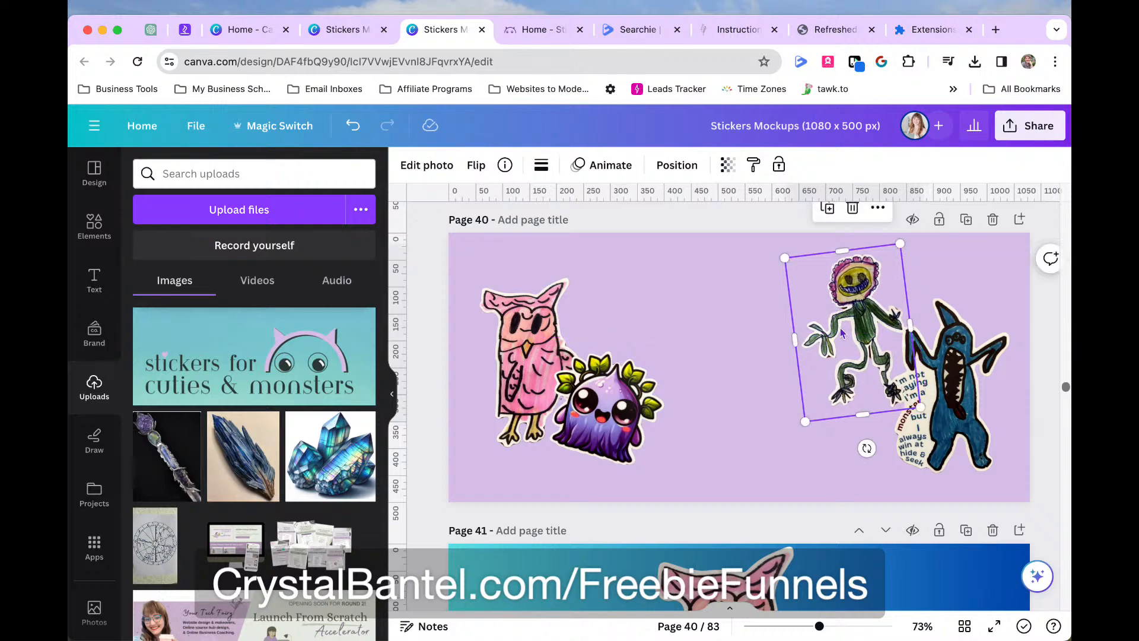
{"action": "scroll", "coordinate": [691, 543], "scroll_direction": "down", "scroll_amount": 20}
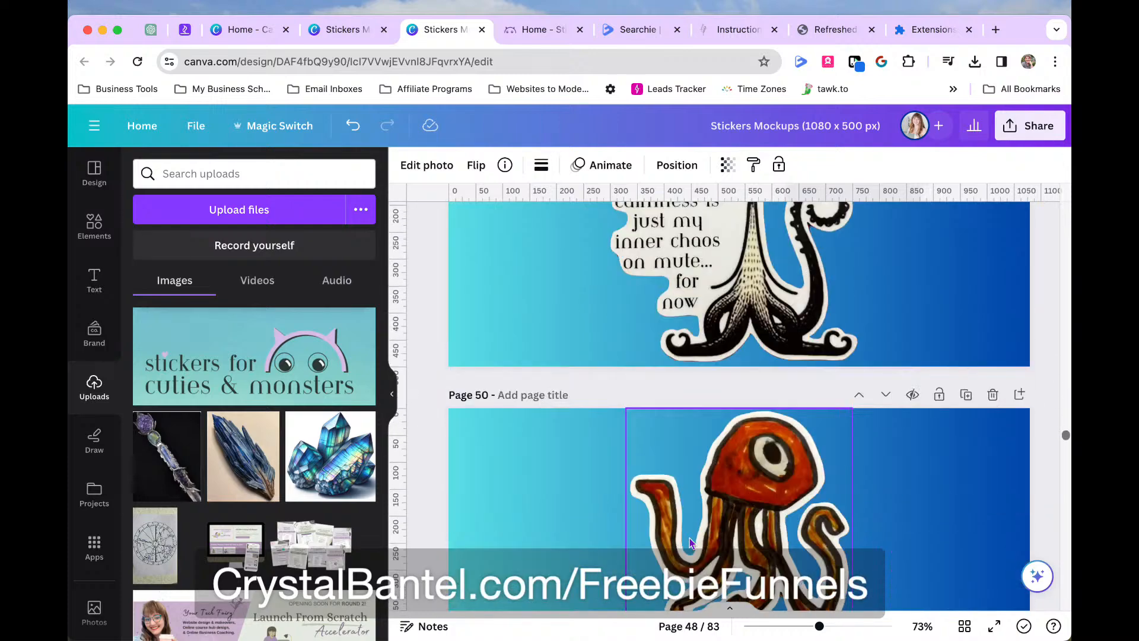
Paste the calmness monster sticker on page 40, shrink it, and place it under the flower monster
{"action": "scroll", "coordinate": [690, 542], "scroll_direction": "up", "scroll_amount": 3}
{"action": "scroll", "coordinate": [689, 542], "scroll_direction": "down", "scroll_amount": 1}
{"action": "scroll", "coordinate": [690, 542], "scroll_direction": "up", "scroll_amount": 1}
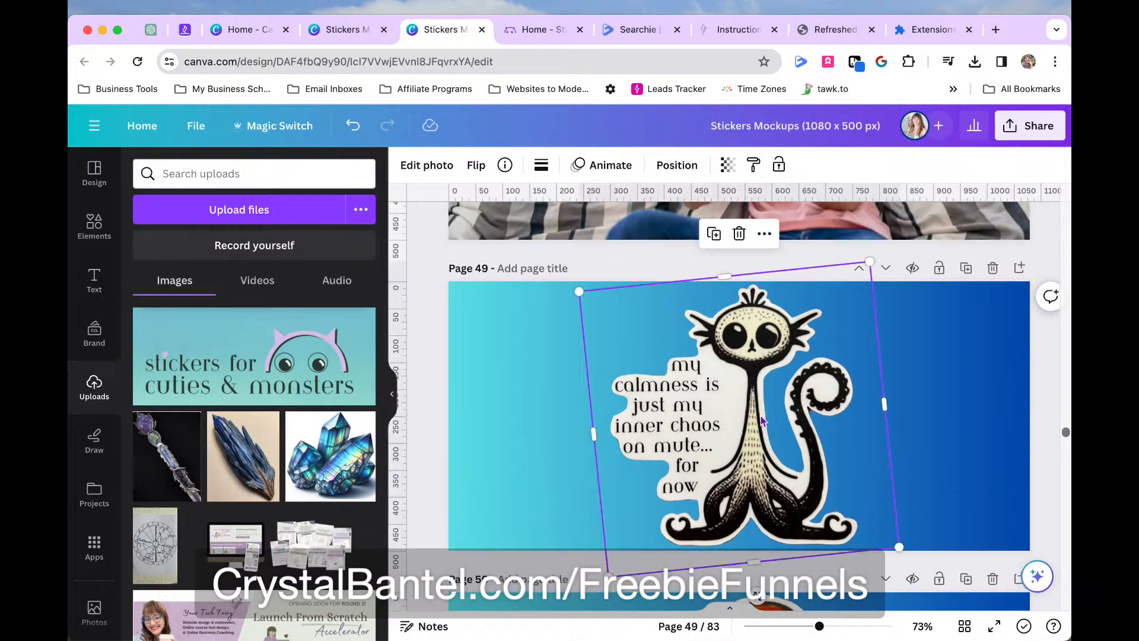
{"action": "scroll", "coordinate": [762, 420], "scroll_direction": "up", "scroll_amount": 20}
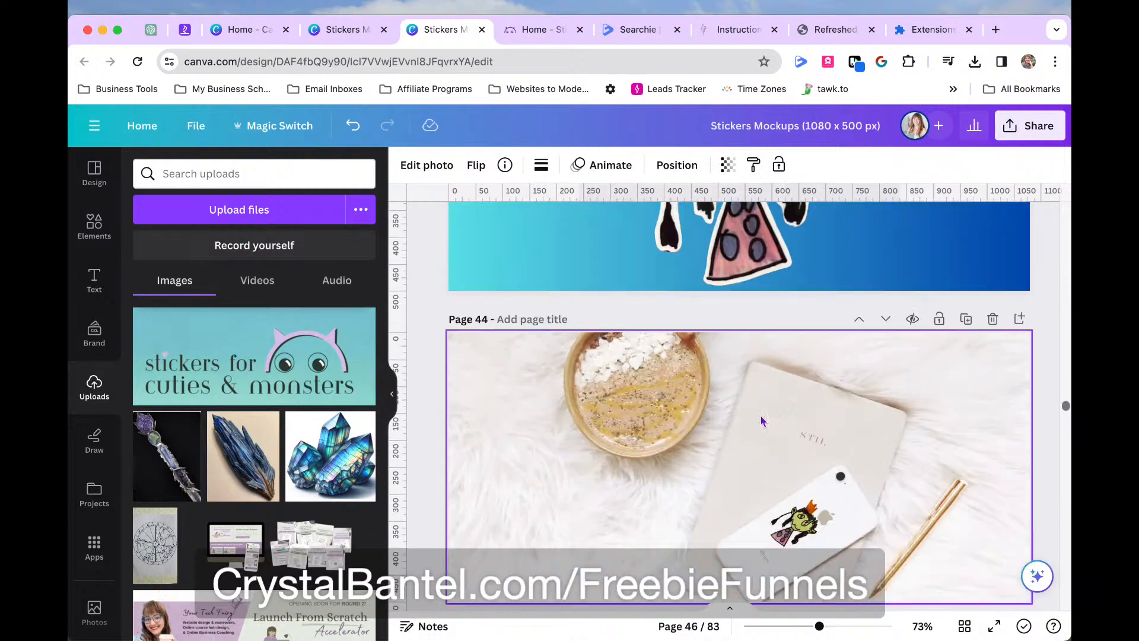
{"action": "scroll", "coordinate": [762, 420], "scroll_direction": "up", "scroll_amount": 10}
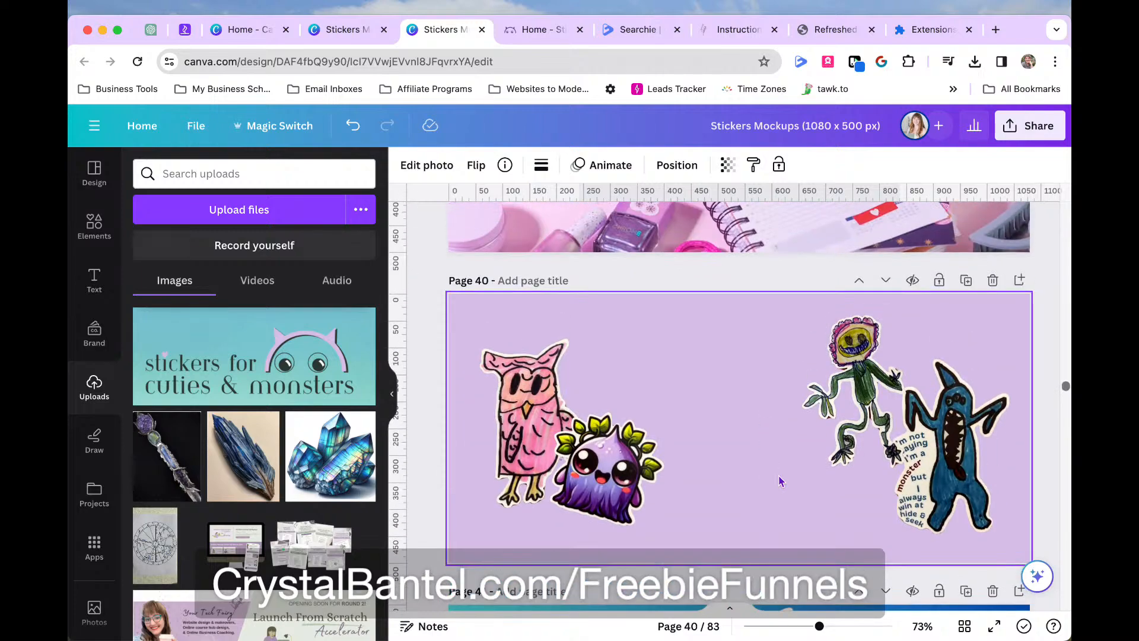
{"action": "key", "text": "ctrl+v"}
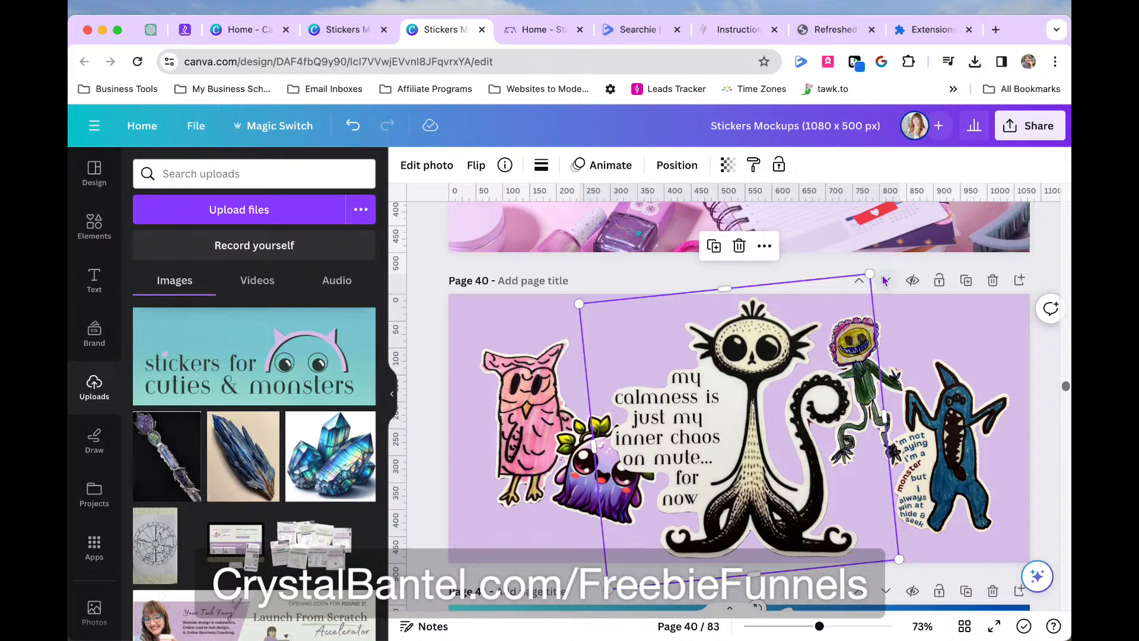
{"action": "left_click_drag", "start_coordinate": [874, 297], "coordinate": [731, 438]}
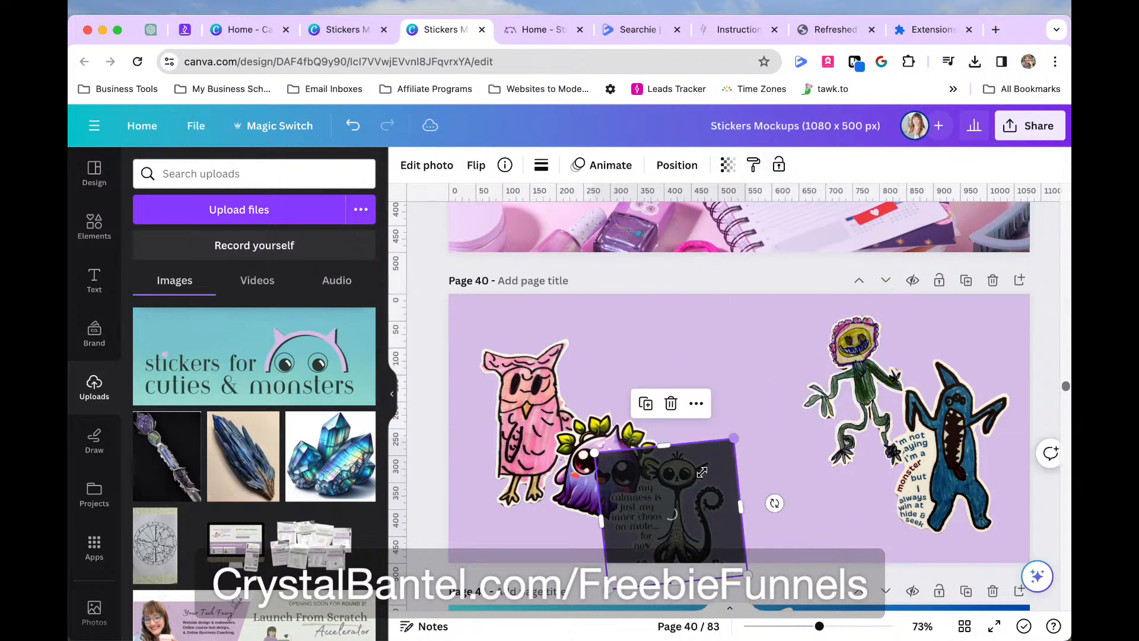
{"action": "left_click_drag", "start_coordinate": [679, 501], "coordinate": [828, 476]}
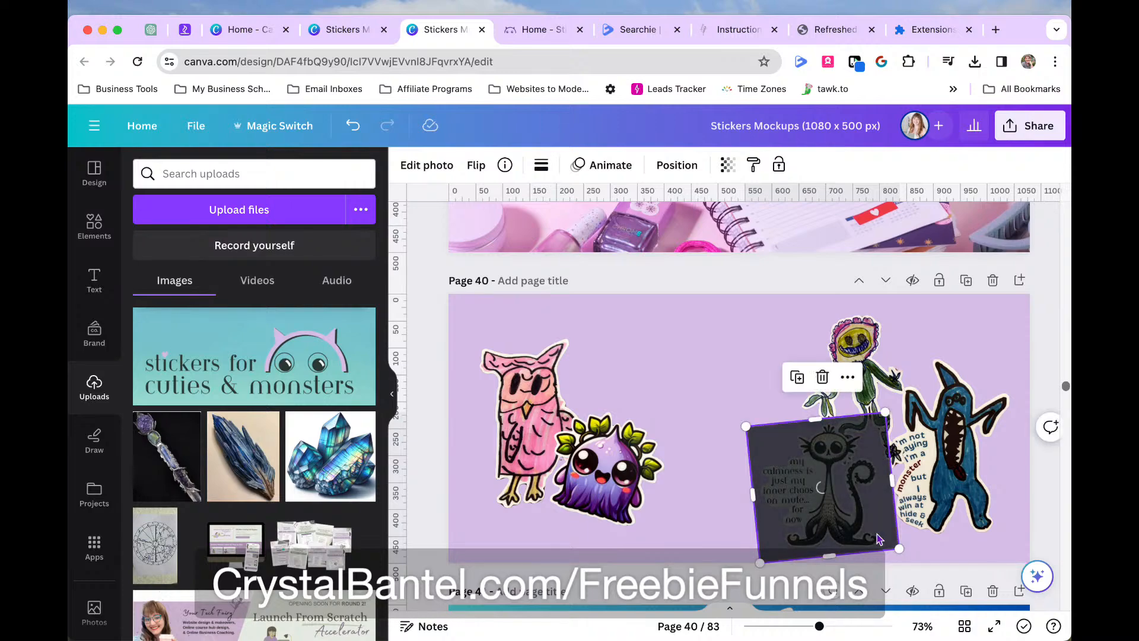
Add the jellyfish sticker, shrunk well down, in the upper right beside the flower monster
{"action": "scroll", "coordinate": [876, 436], "scroll_direction": "down", "scroll_amount": 15}
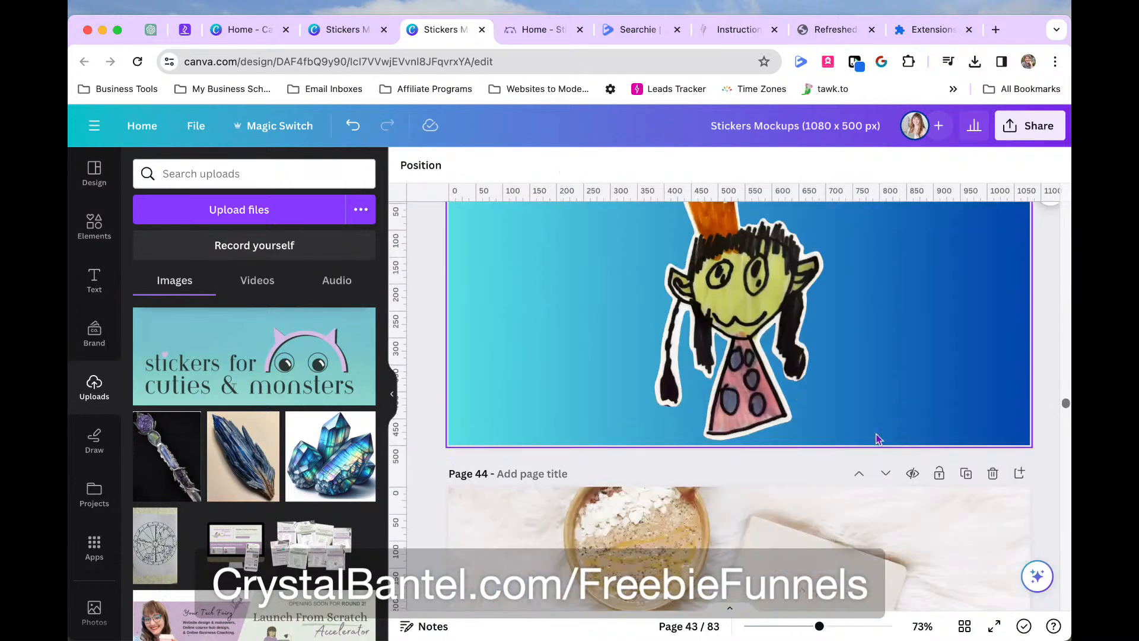
{"action": "scroll", "coordinate": [878, 439], "scroll_direction": "down", "scroll_amount": 20}
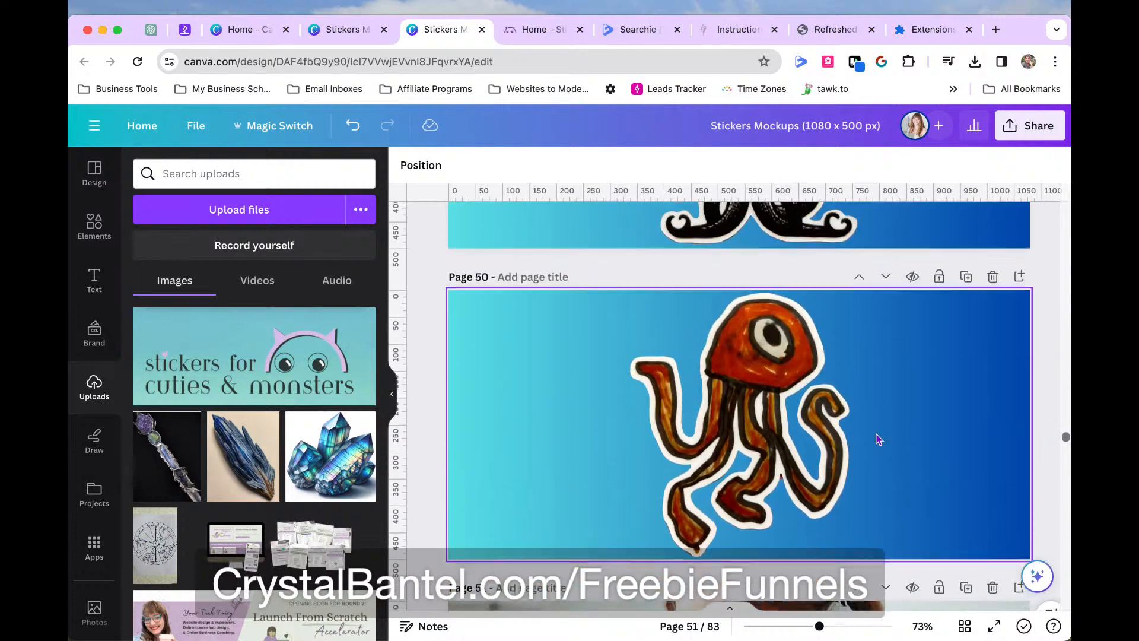
{"action": "left_click", "coordinate": [770, 435]}
{"action": "scroll", "coordinate": [769, 435], "scroll_direction": "up", "scroll_amount": 20}
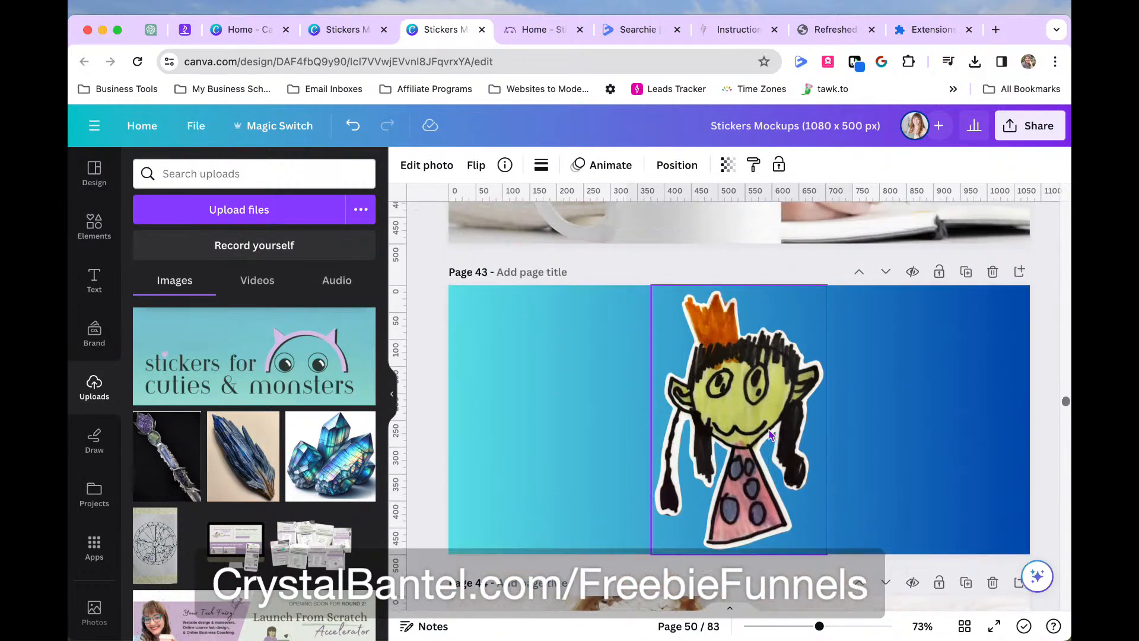
{"action": "scroll", "coordinate": [770, 435], "scroll_direction": "up", "scroll_amount": 5}
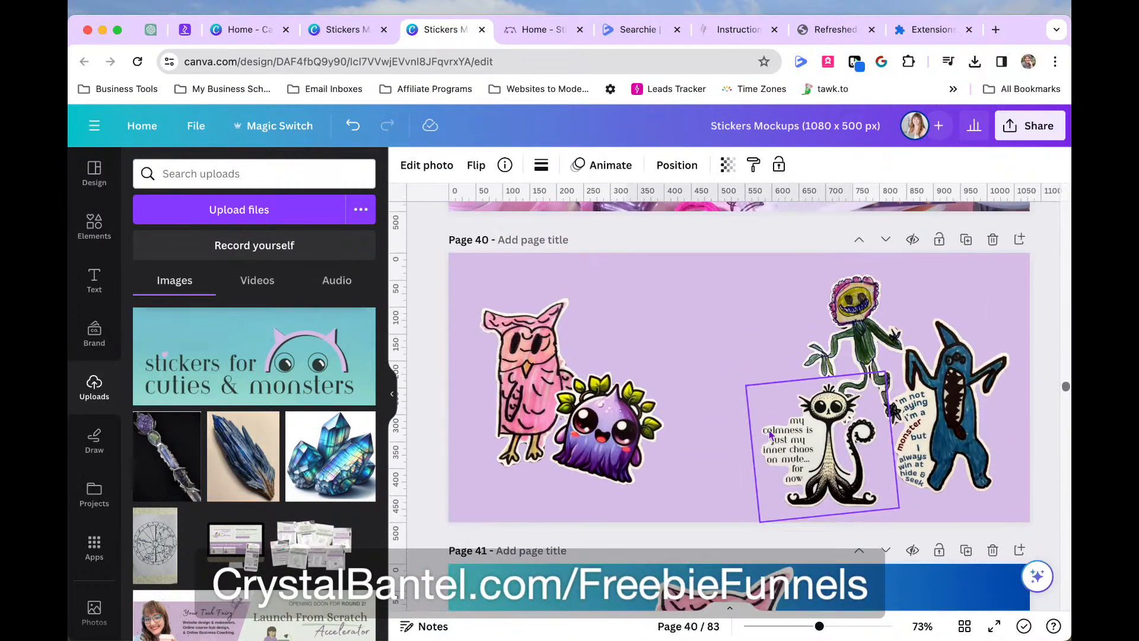
{"action": "key", "text": "ctrl+v"}
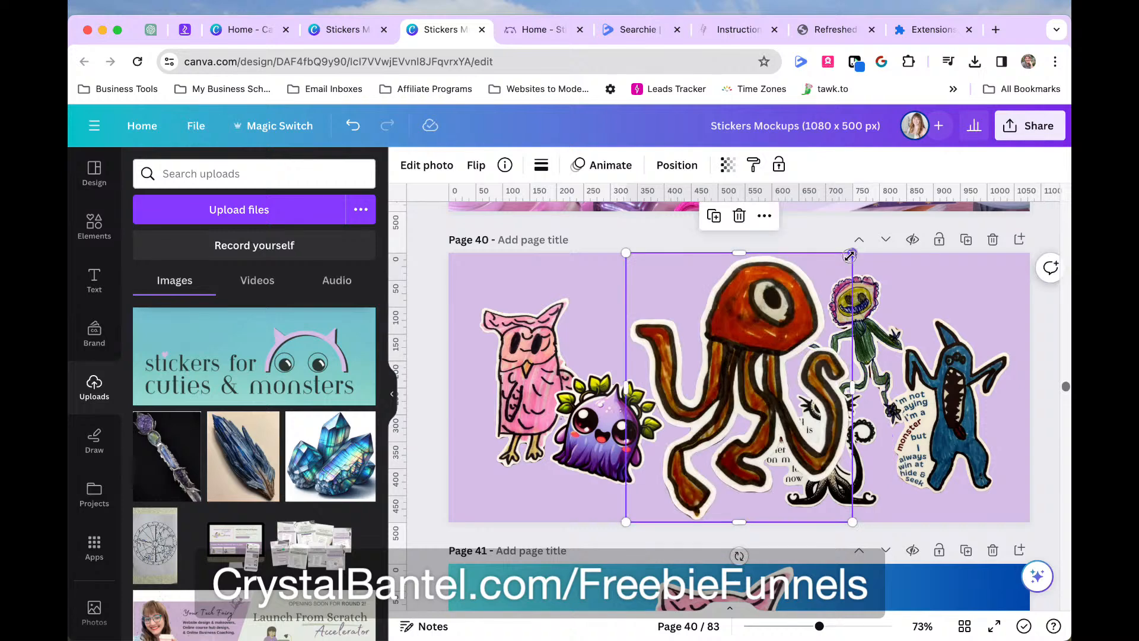
{"action": "left_click_drag", "start_coordinate": [849, 255], "coordinate": [730, 398]}
{"action": "left_click_drag", "start_coordinate": [690, 460], "coordinate": [767, 343]}
{"action": "left_click_drag", "start_coordinate": [702, 400], "coordinate": [724, 374]}
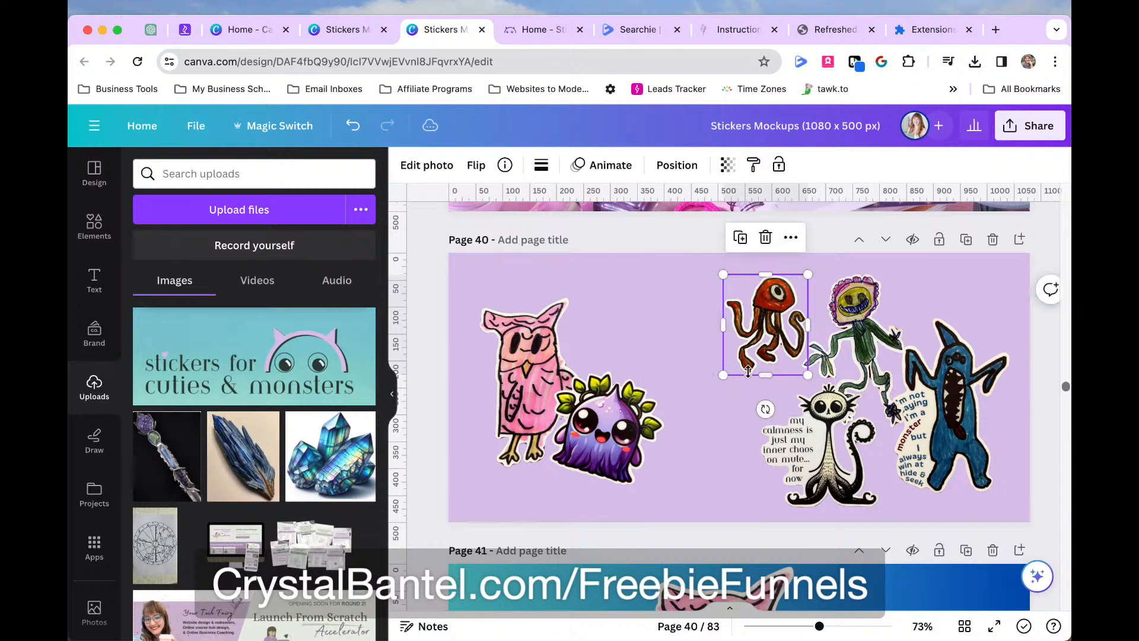
{"action": "left_click_drag", "start_coordinate": [764, 308], "coordinate": [781, 300]}
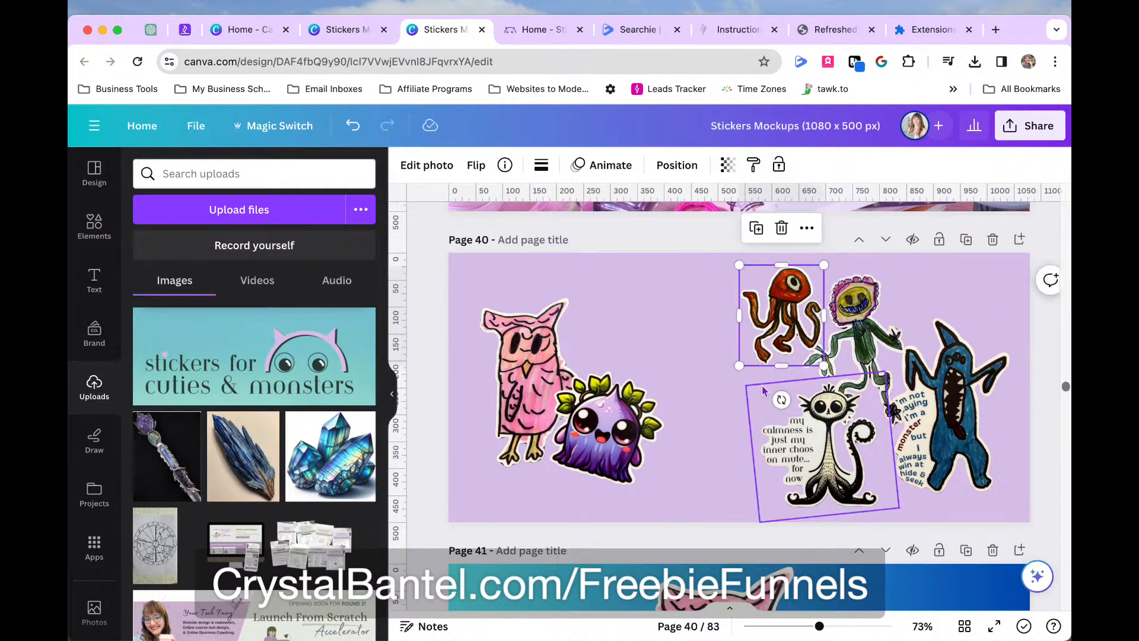
Select the laptop photo and its cat sticker on page 55, then deselect them
{"action": "scroll", "coordinate": [694, 551], "scroll_direction": "down", "scroll_amount": 20}
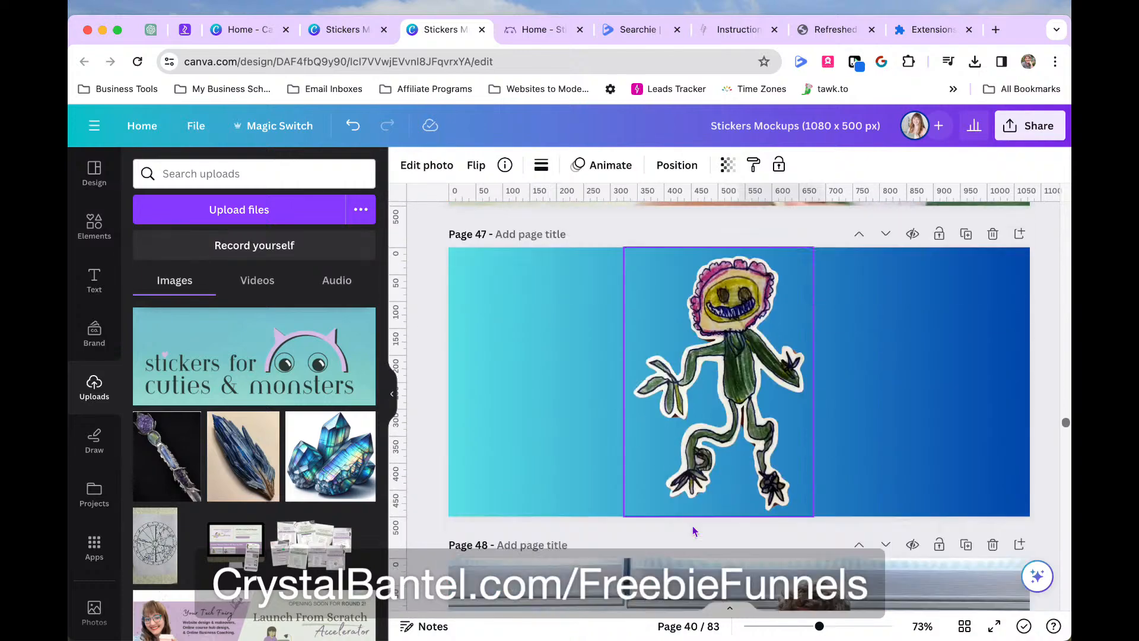
{"action": "scroll", "coordinate": [694, 530], "scroll_direction": "down", "scroll_amount": 5}
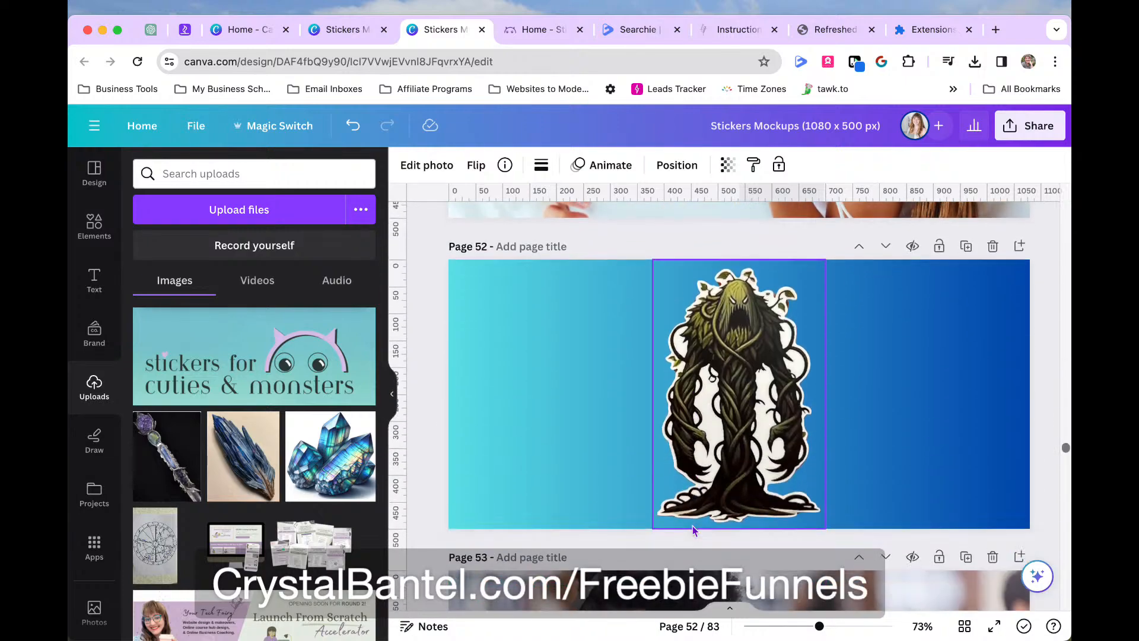
{"action": "scroll", "coordinate": [694, 530], "scroll_direction": "up", "scroll_amount": 1}
{"action": "scroll", "coordinate": [694, 529], "scroll_direction": "down", "scroll_amount": 12}
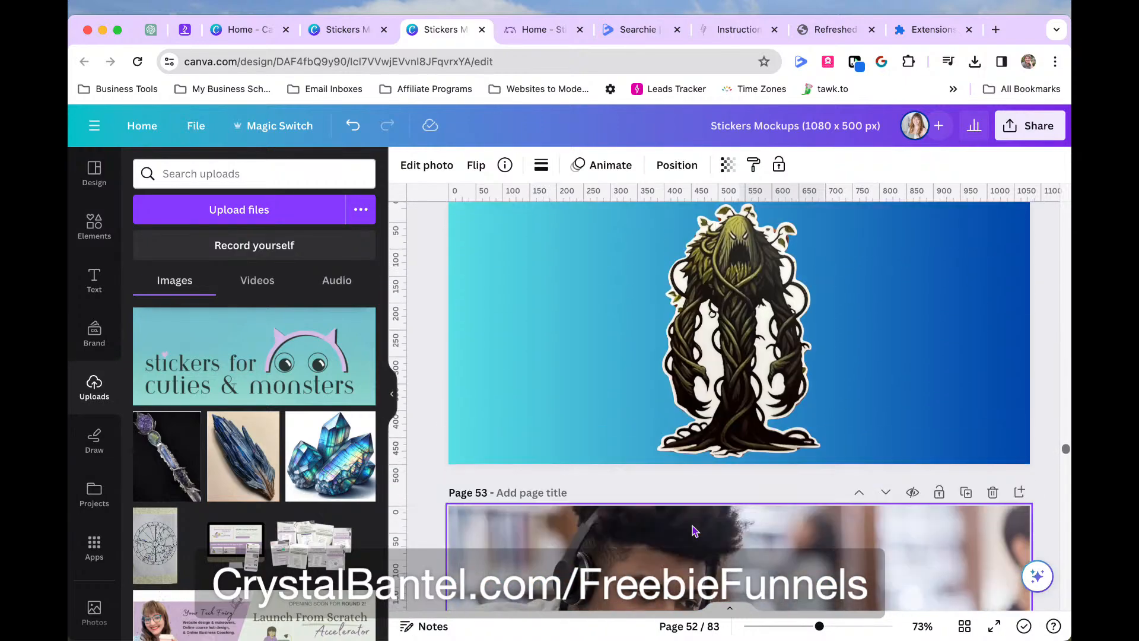
{"action": "scroll", "coordinate": [694, 530], "scroll_direction": "down", "scroll_amount": 5}
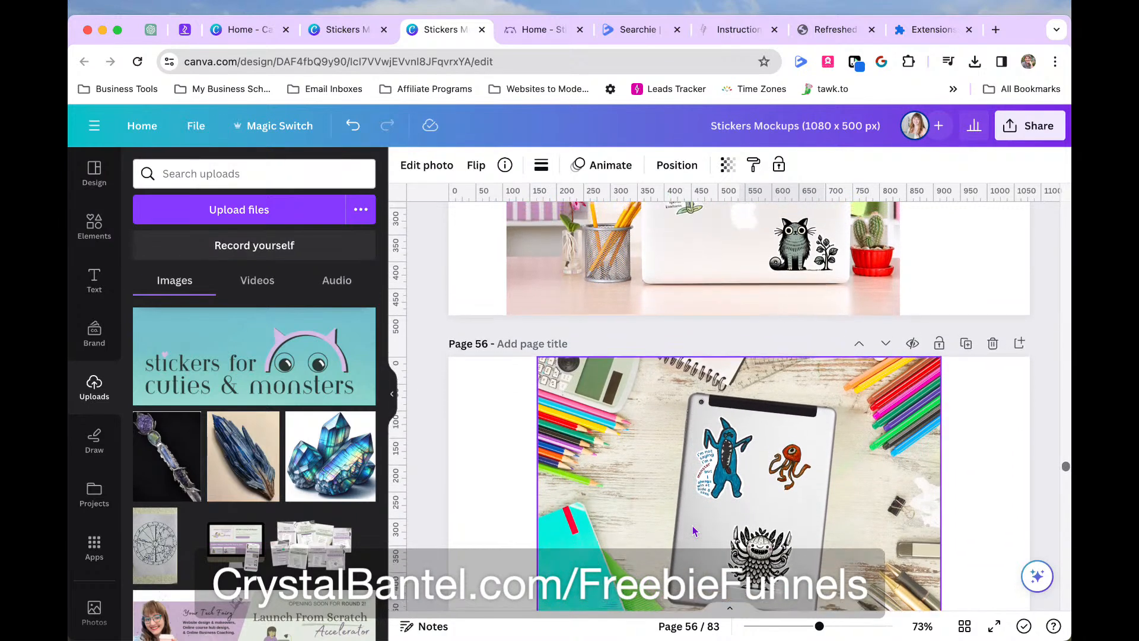
{"action": "scroll", "coordinate": [694, 530], "scroll_direction": "up", "scroll_amount": 4}
{"action": "scroll", "coordinate": [694, 530], "scroll_direction": "up", "scroll_amount": 1}
{"action": "left_click", "coordinate": [784, 514]}
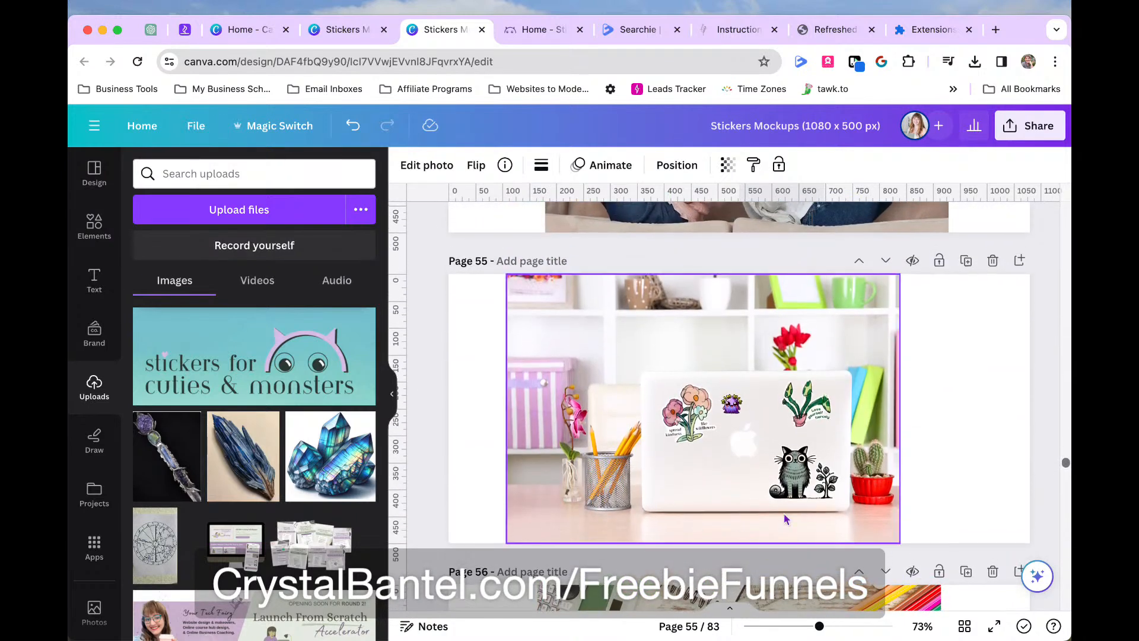
{"action": "left_click", "coordinate": [795, 487]}
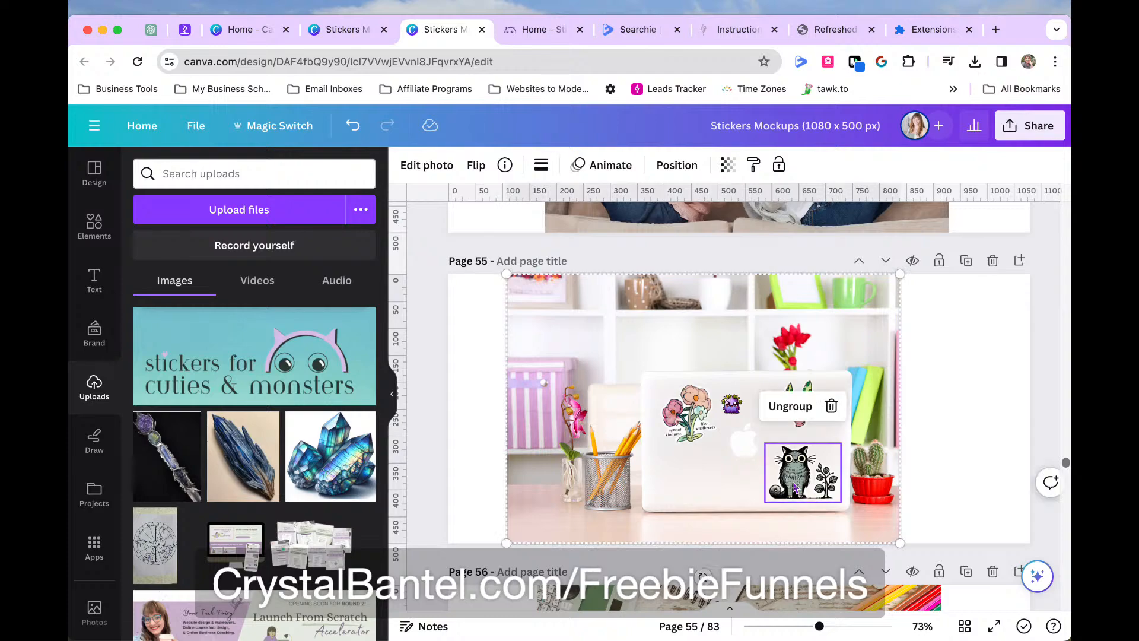
{"action": "left_click", "coordinate": [936, 452]}
Open page 5 from the thumbnail grid and select the spread kindness flower sticker
{"action": "scroll", "coordinate": [936, 453], "scroll_direction": "down", "scroll_amount": 10}
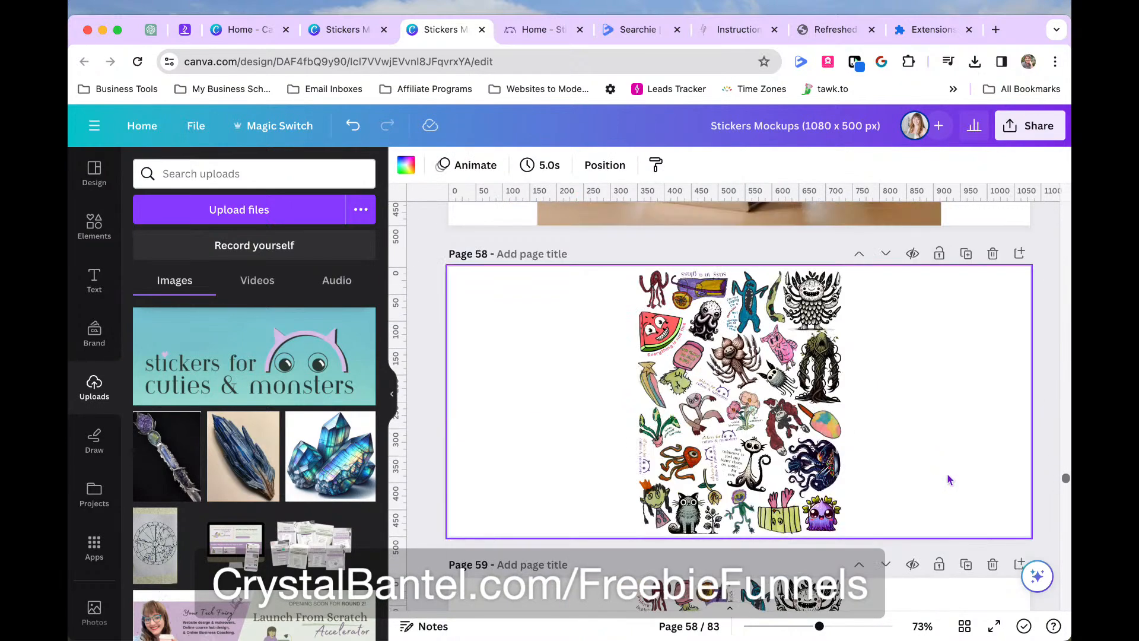
{"action": "left_click", "coordinate": [965, 625]}
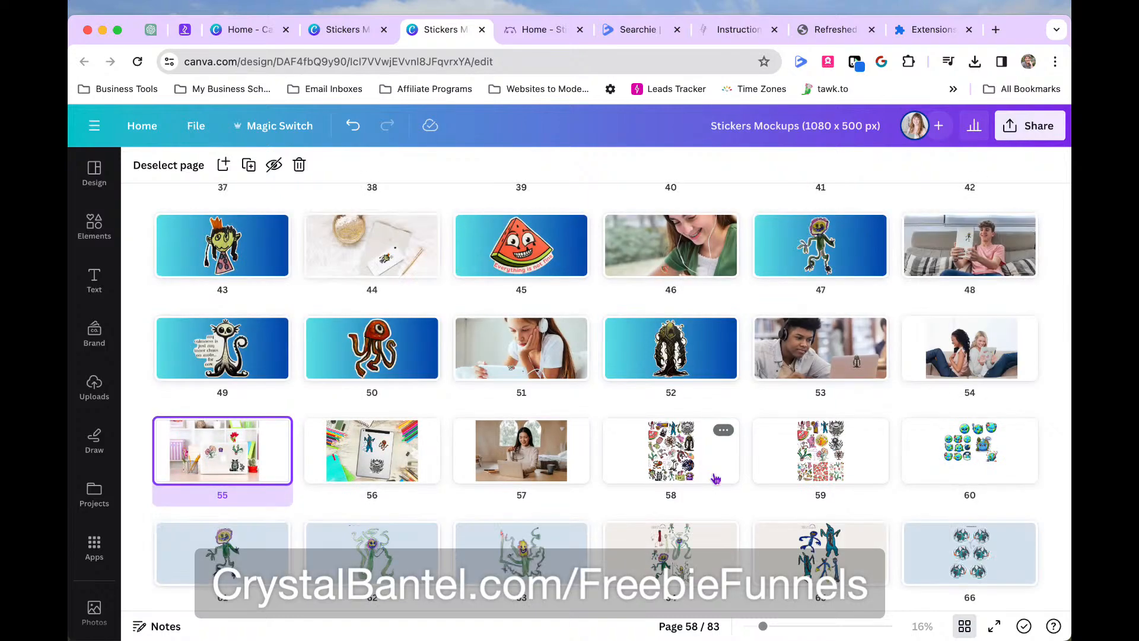
{"action": "scroll", "coordinate": [716, 478], "scroll_direction": "up", "scroll_amount": 5}
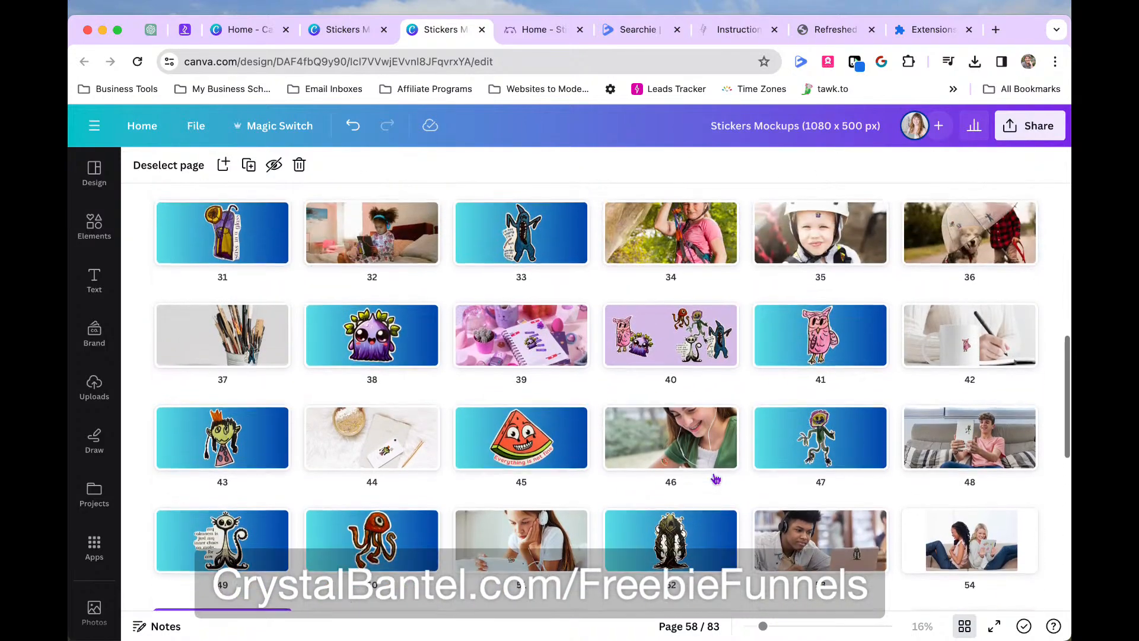
{"action": "scroll", "coordinate": [716, 478], "scroll_direction": "up", "scroll_amount": 7}
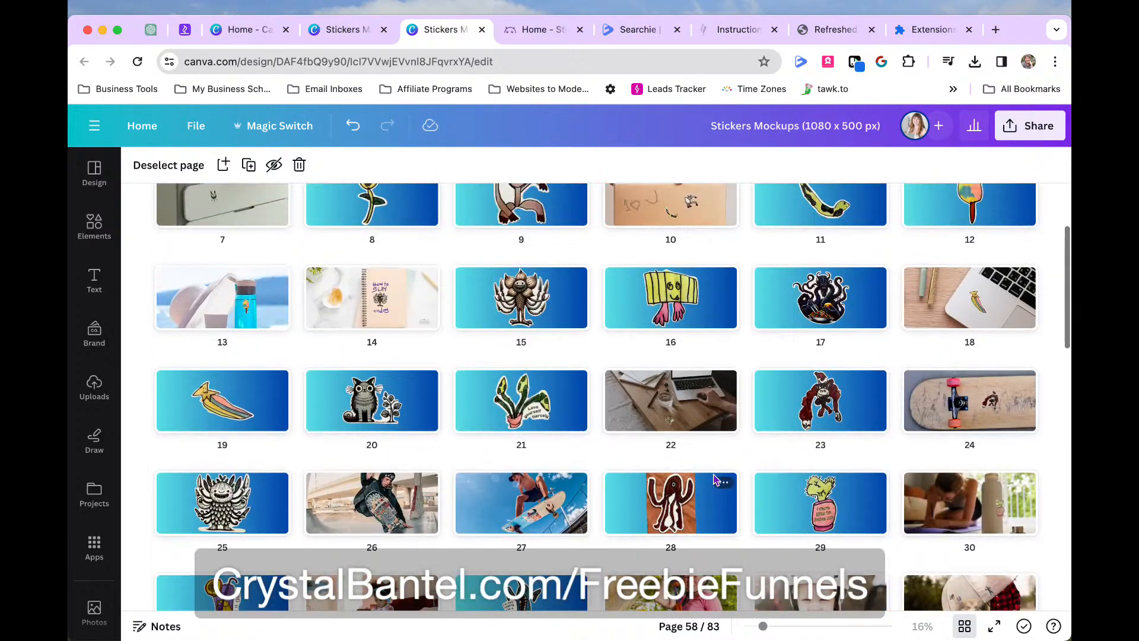
{"action": "scroll", "coordinate": [716, 478], "scroll_direction": "up", "scroll_amount": 3}
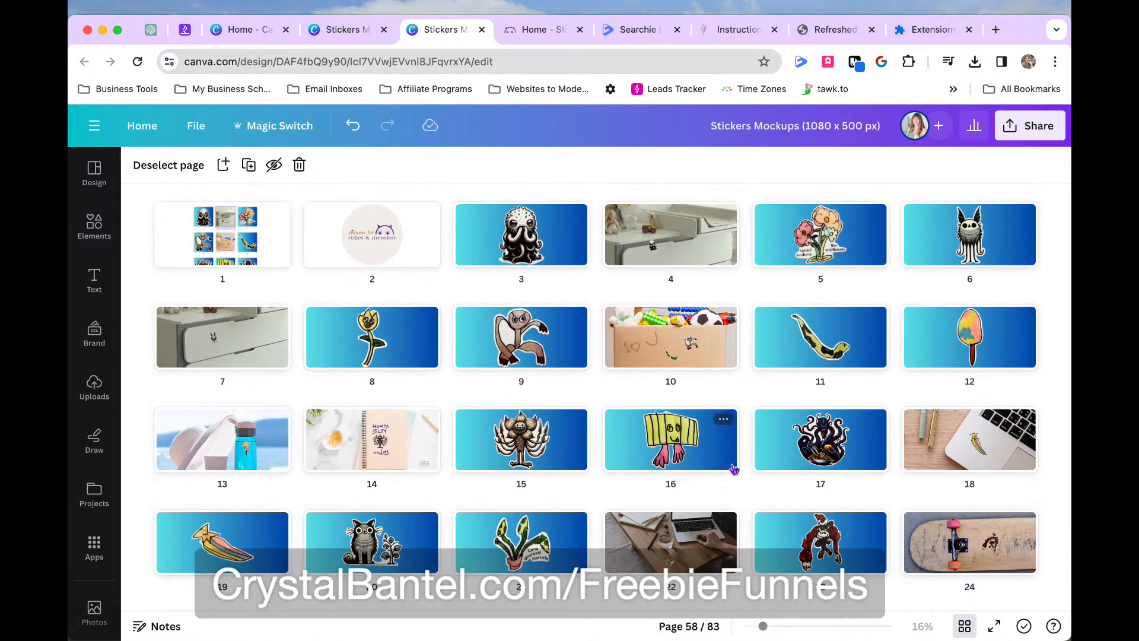
{"action": "mouse_move", "coordinate": [737, 469]}
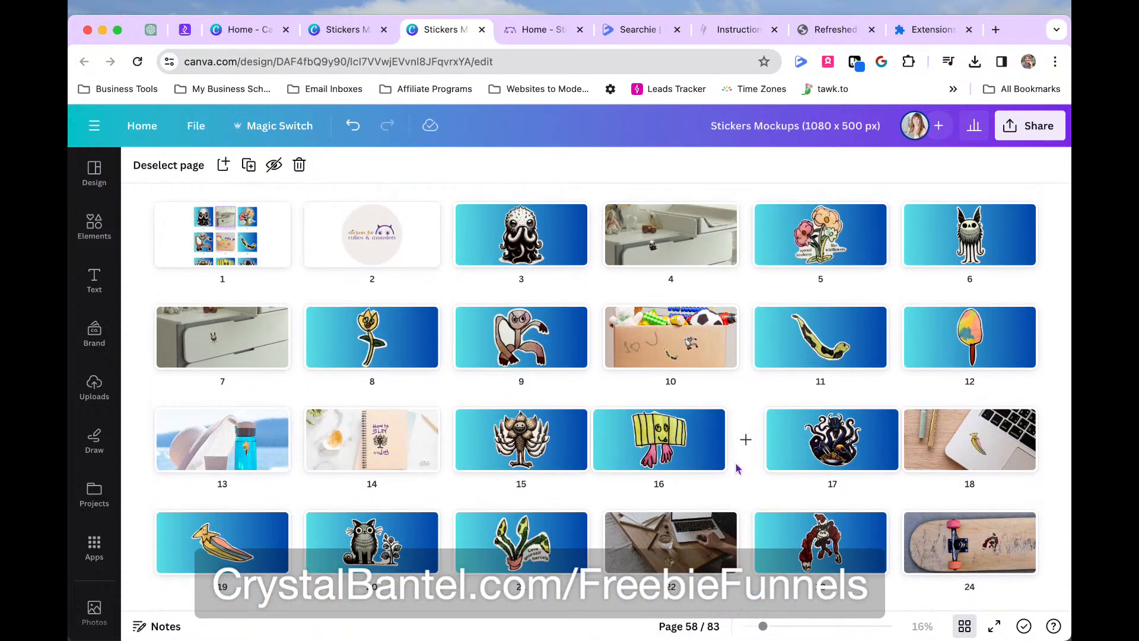
{"action": "double_click", "coordinate": [825, 243]}
{"action": "left_click", "coordinate": [767, 367]}
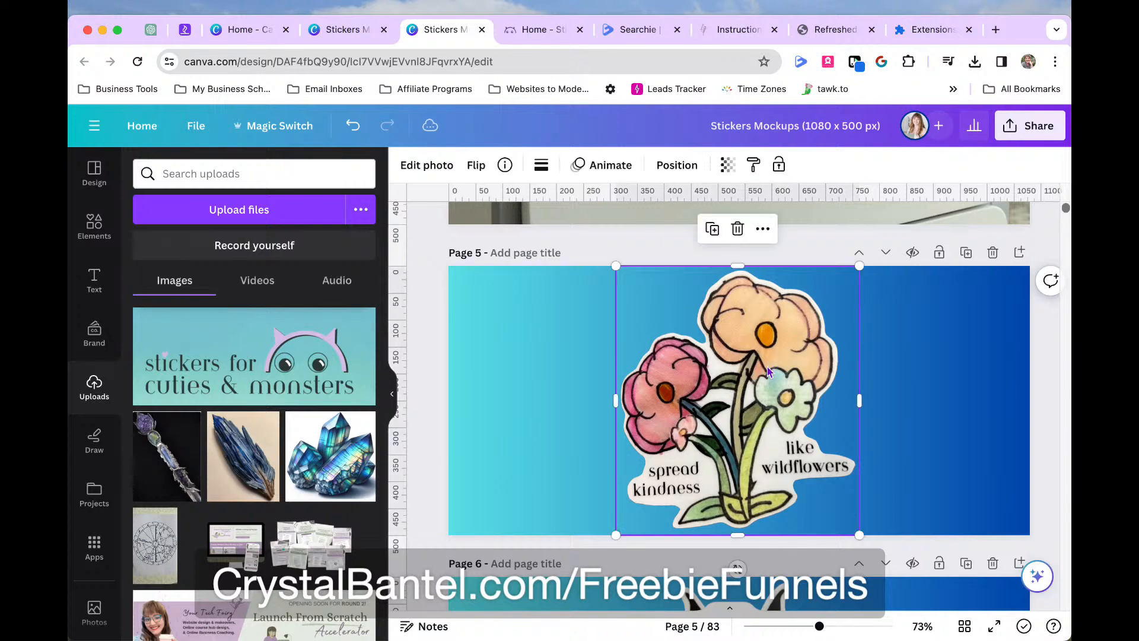
Return to page 40 via the grid and delete the black cat sticker
{"action": "left_click", "coordinate": [965, 626]}
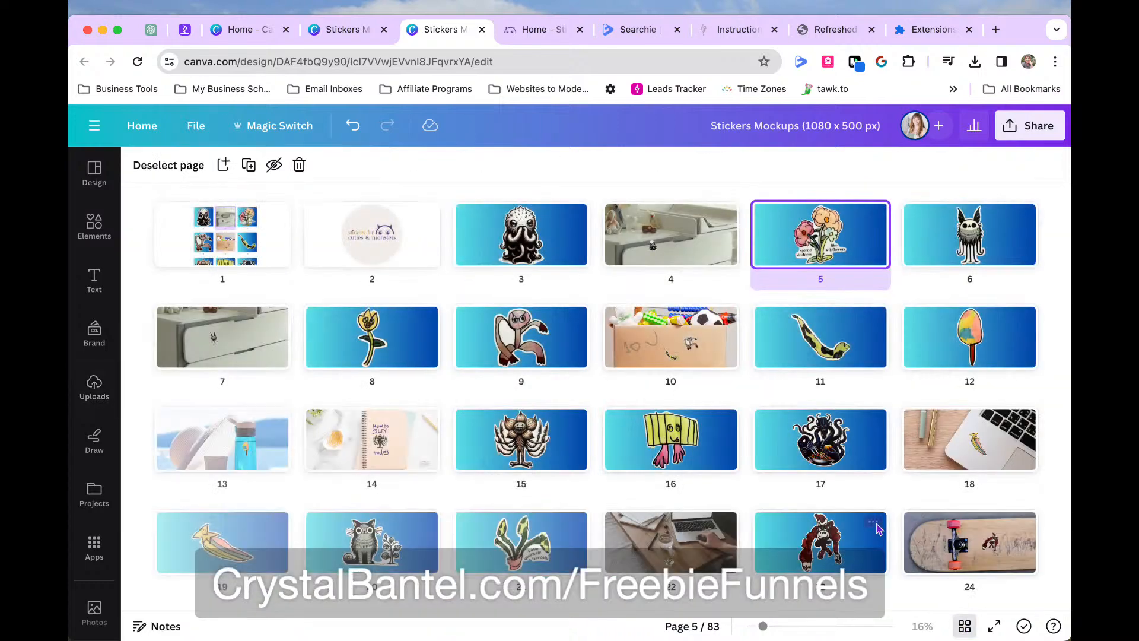
{"action": "scroll", "coordinate": [786, 513], "scroll_direction": "down", "scroll_amount": 5}
{"action": "scroll", "coordinate": [786, 513], "scroll_direction": "down", "scroll_amount": 2}
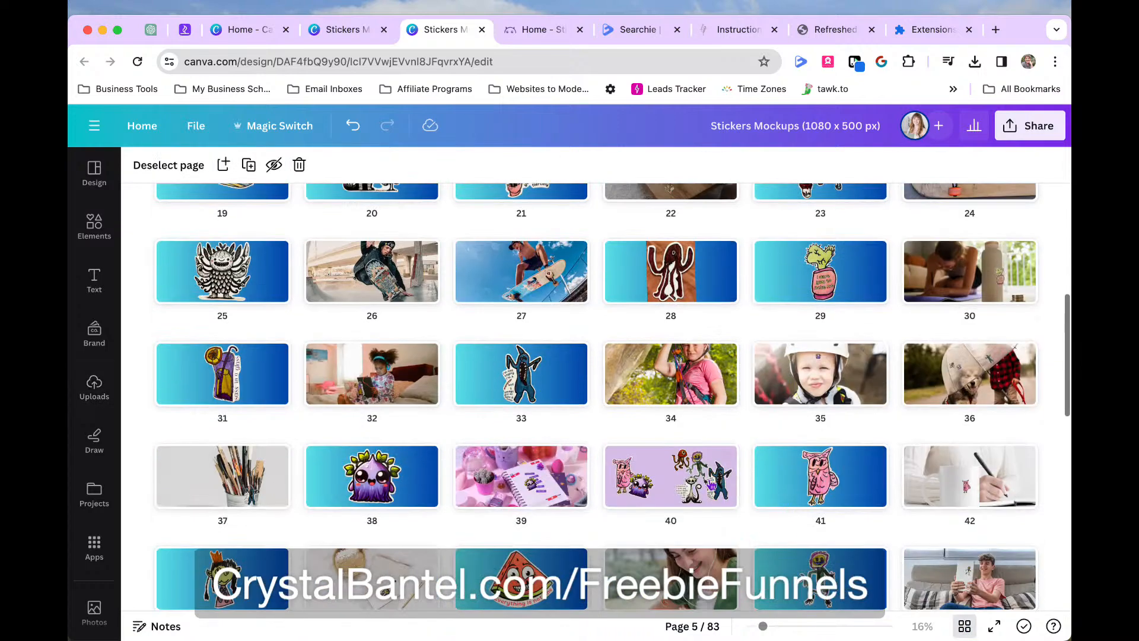
{"action": "double_click", "coordinate": [674, 475]}
{"action": "left_click", "coordinate": [812, 468]}
{"action": "key", "text": "Delete"}
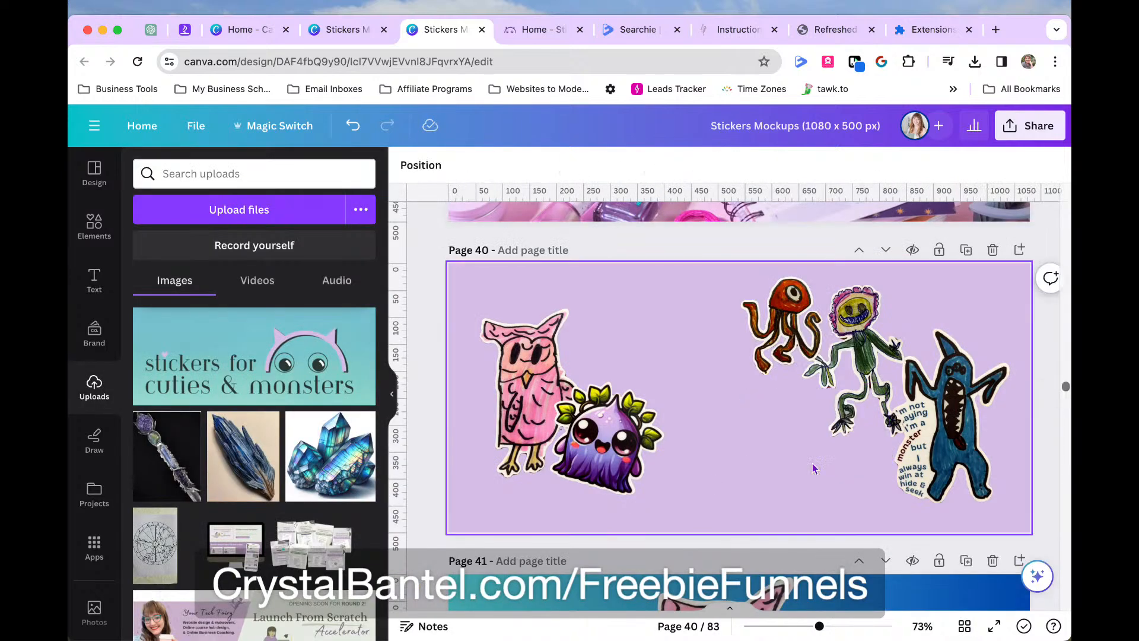
Paste the flower sticker small, left of the jellyfish, and shift the shark up to the right edge
{"action": "key", "text": "super+v"}
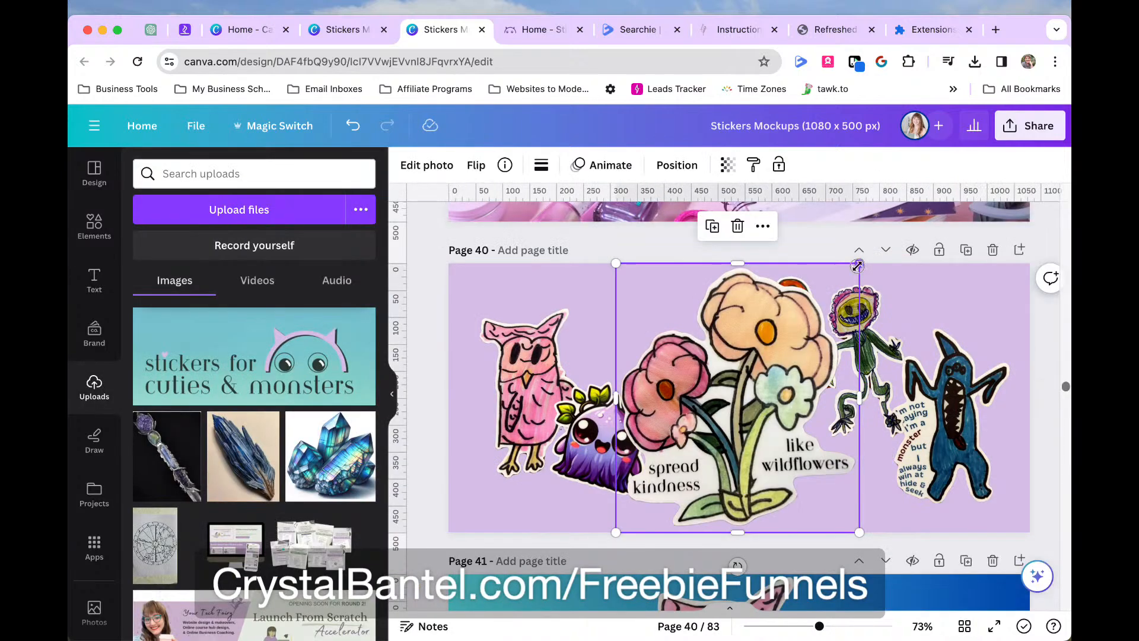
{"action": "left_click_drag", "start_coordinate": [856, 272], "coordinate": [701, 420]}
{"action": "left_click_drag", "start_coordinate": [669, 460], "coordinate": [657, 302]}
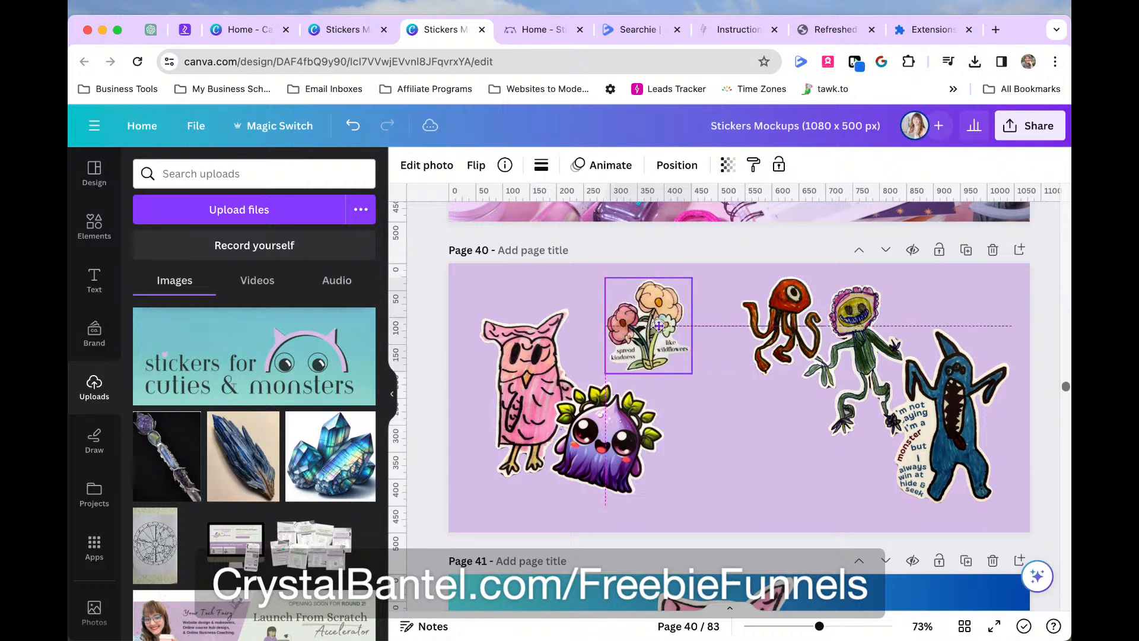
{"action": "left_click_drag", "start_coordinate": [528, 395], "coordinate": [509, 400]}
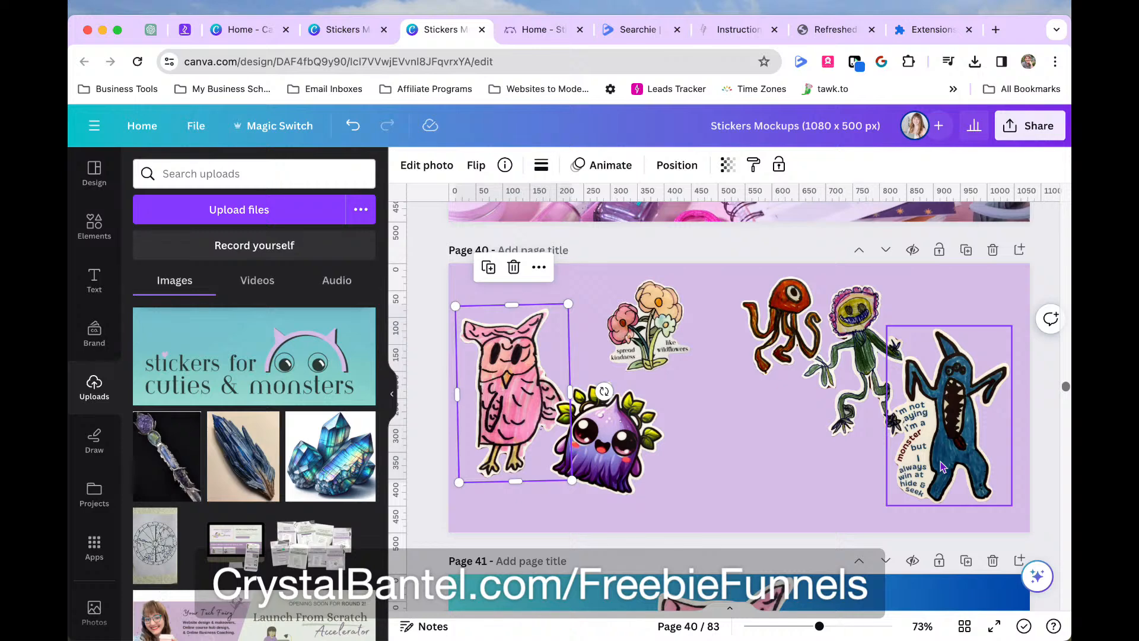
{"action": "left_click_drag", "start_coordinate": [944, 467], "coordinate": [947, 434]}
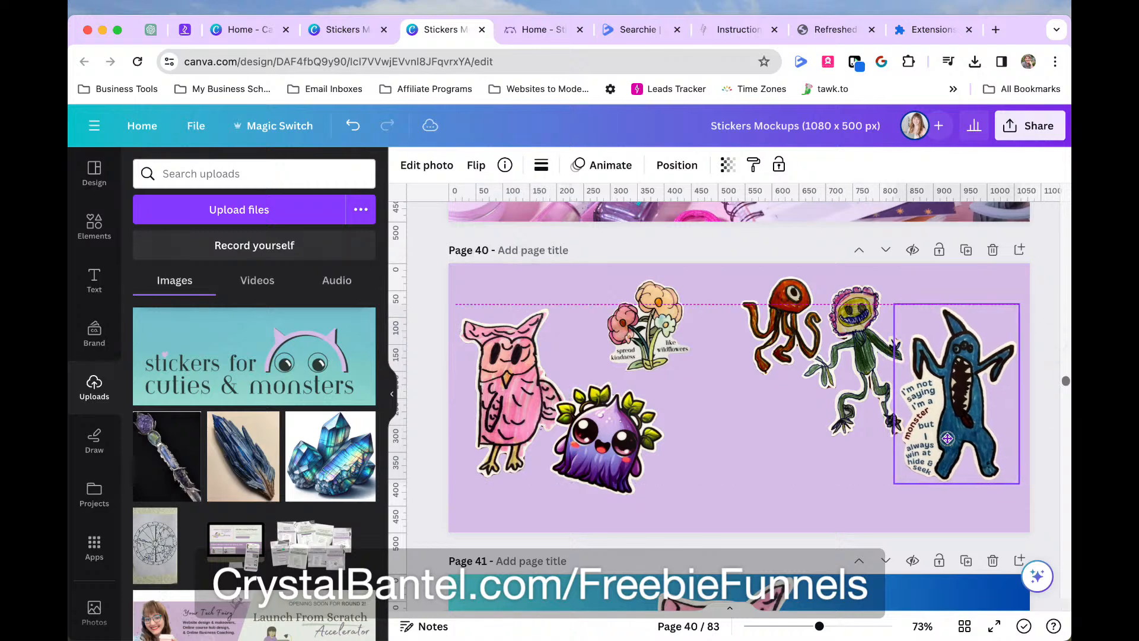
{"action": "left_click", "coordinate": [700, 505]}
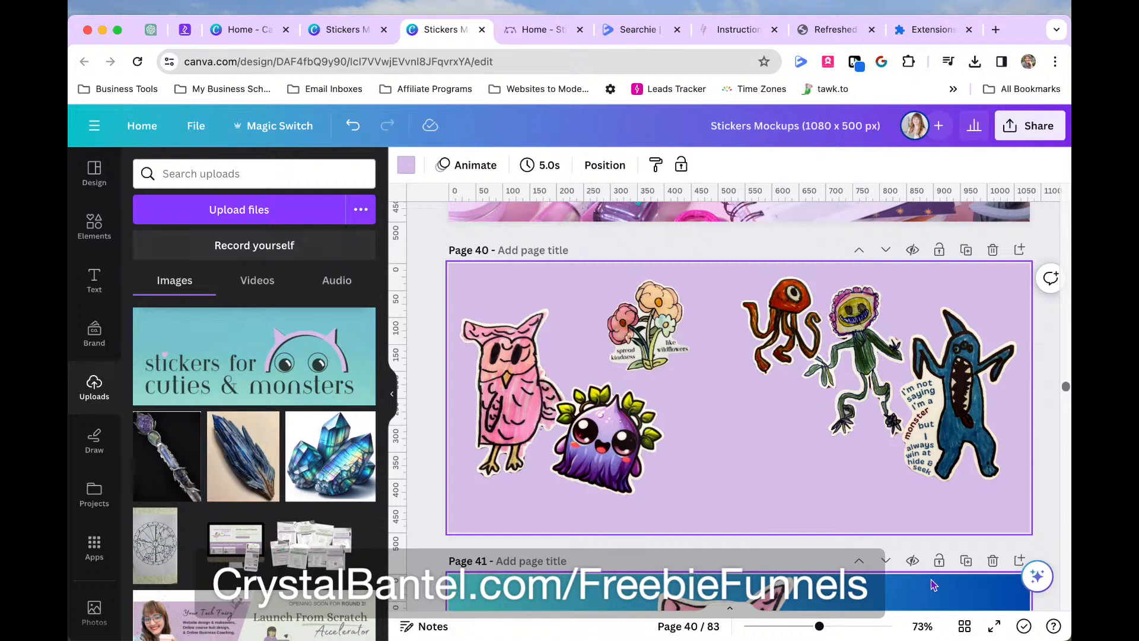
Visit page 19 for the shooting-star sticker, then reopen page 40 from the thumbnail grid
{"action": "left_click", "coordinate": [964, 626]}
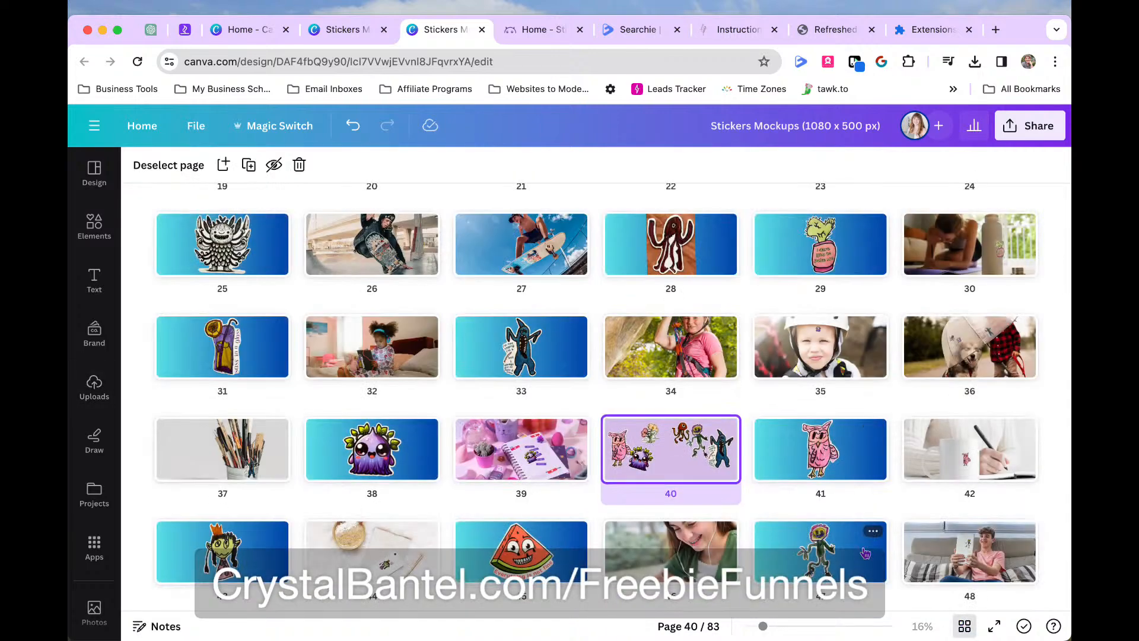
{"action": "scroll", "coordinate": [865, 553], "scroll_direction": "down", "scroll_amount": 5}
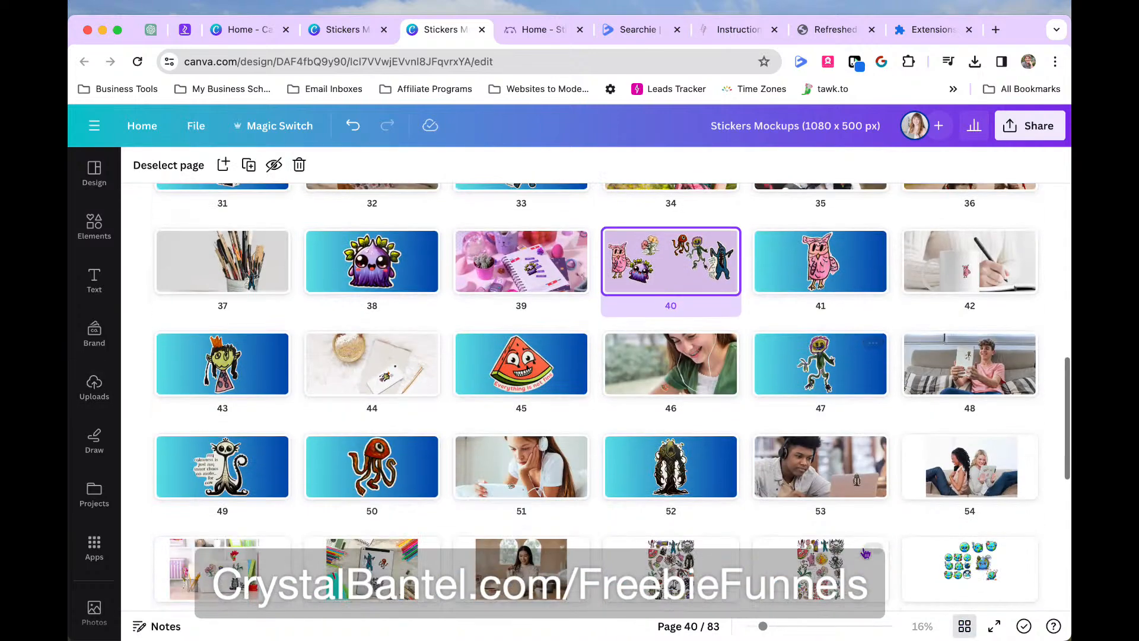
{"action": "scroll", "coordinate": [864, 554], "scroll_direction": "up", "scroll_amount": 3}
{"action": "scroll", "coordinate": [864, 554], "scroll_direction": "up", "scroll_amount": 6}
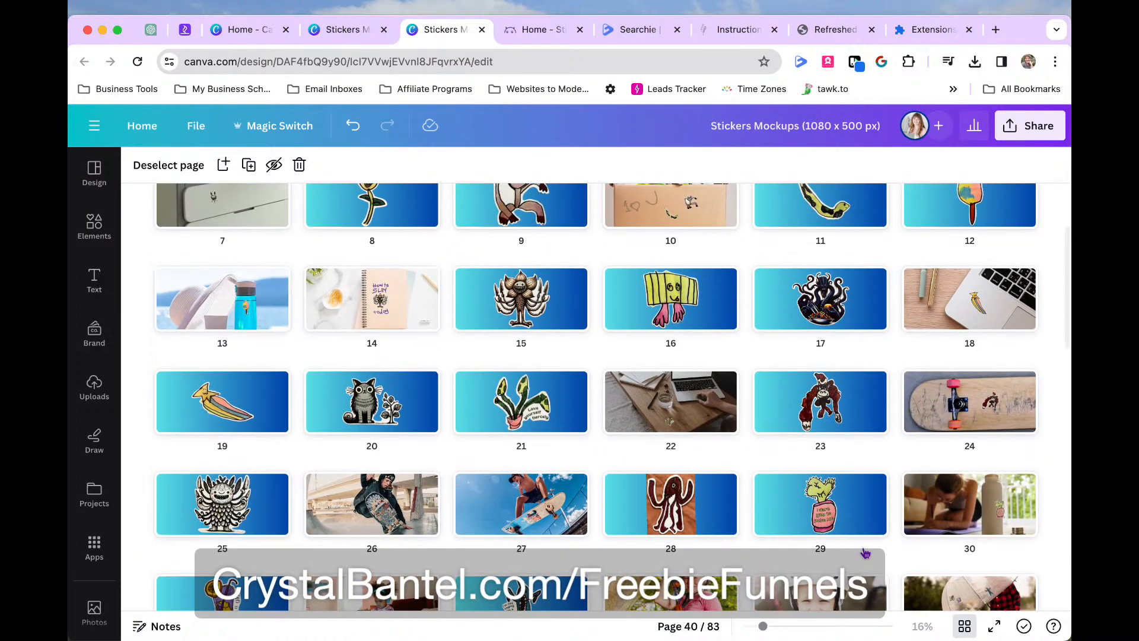
{"action": "double_click", "coordinate": [270, 428]}
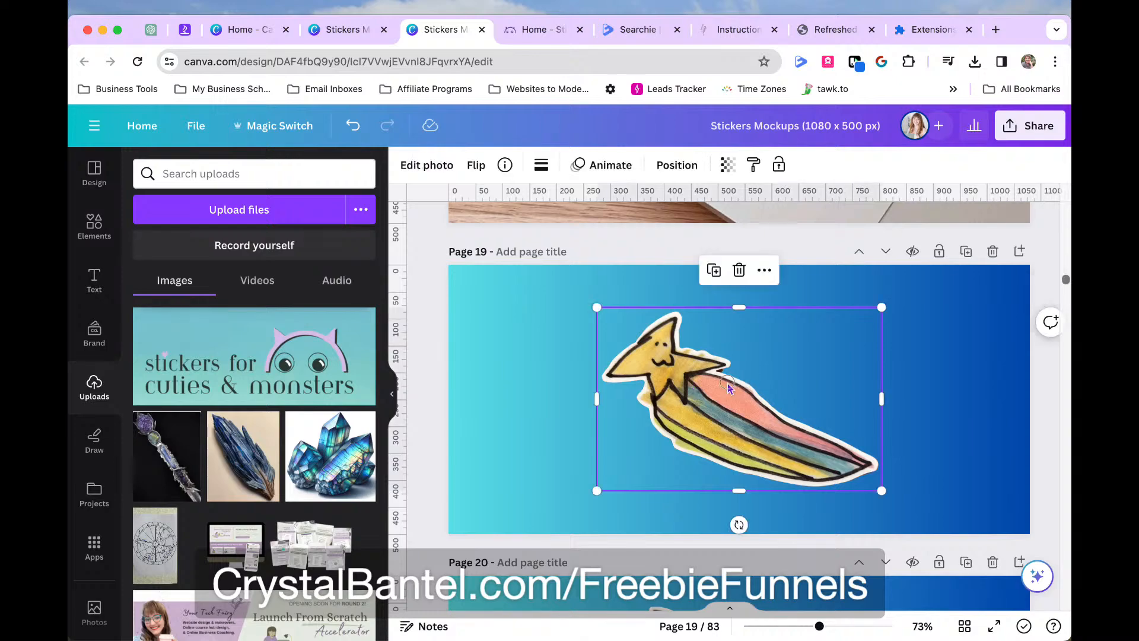
{"action": "left_click", "coordinate": [964, 627]}
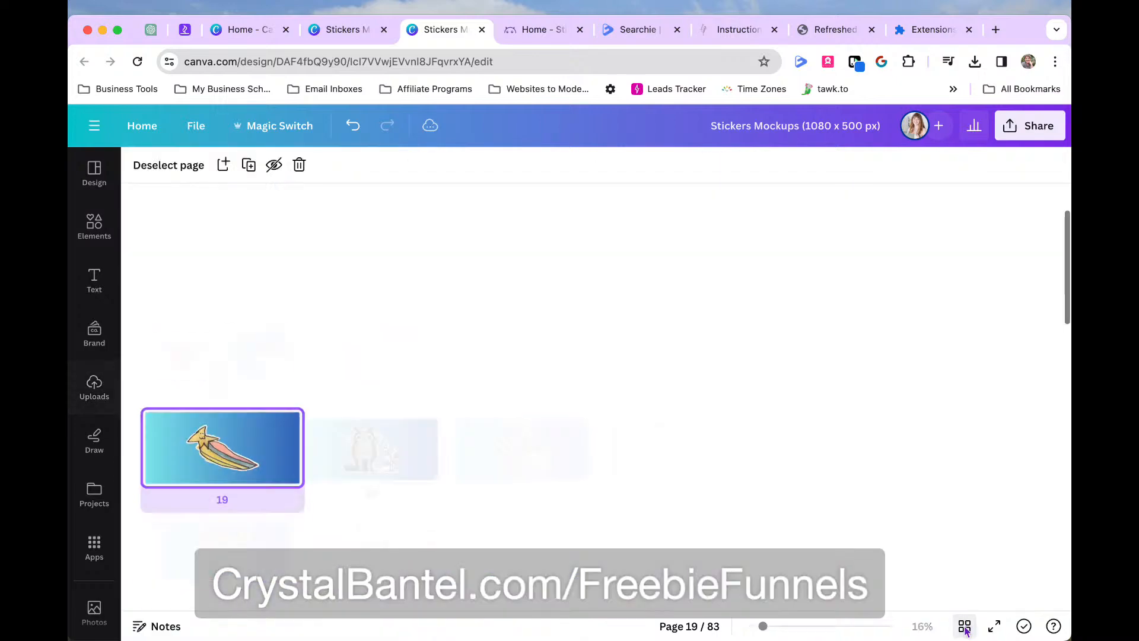
{"action": "scroll", "coordinate": [740, 510], "scroll_direction": "down", "scroll_amount": 4}
{"action": "double_click", "coordinate": [695, 526]}
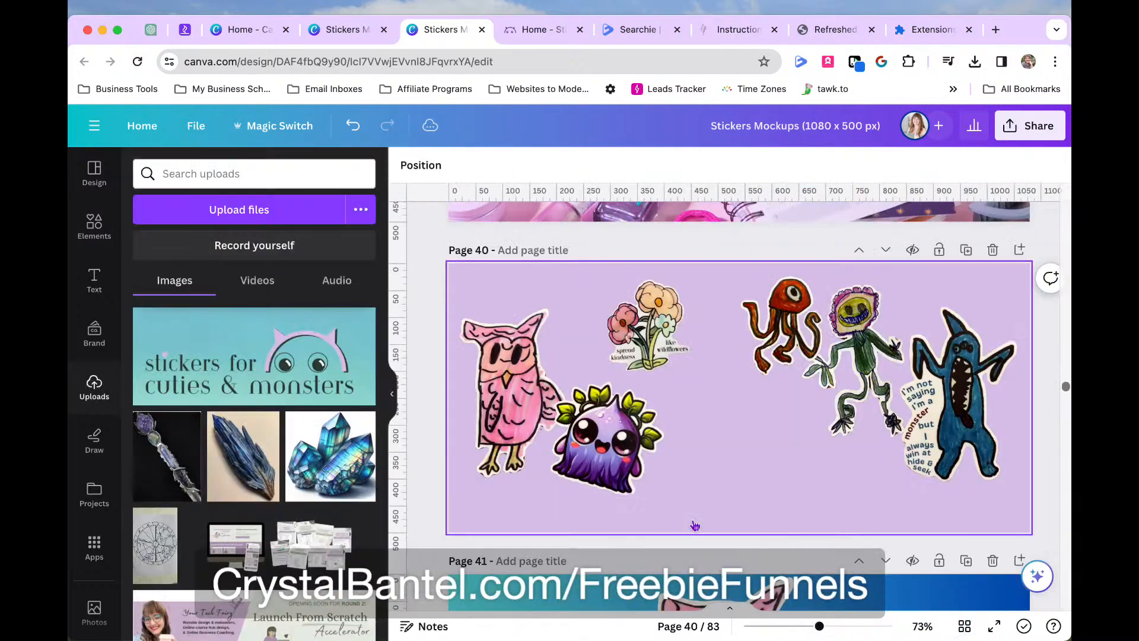
Paste the star sticker at 286 by 184, tilted about -36°, in the bottom-right
{"action": "key", "text": "ctrl+v"}
{"action": "left_click_drag", "start_coordinate": [601, 302], "coordinate": [734, 391]}
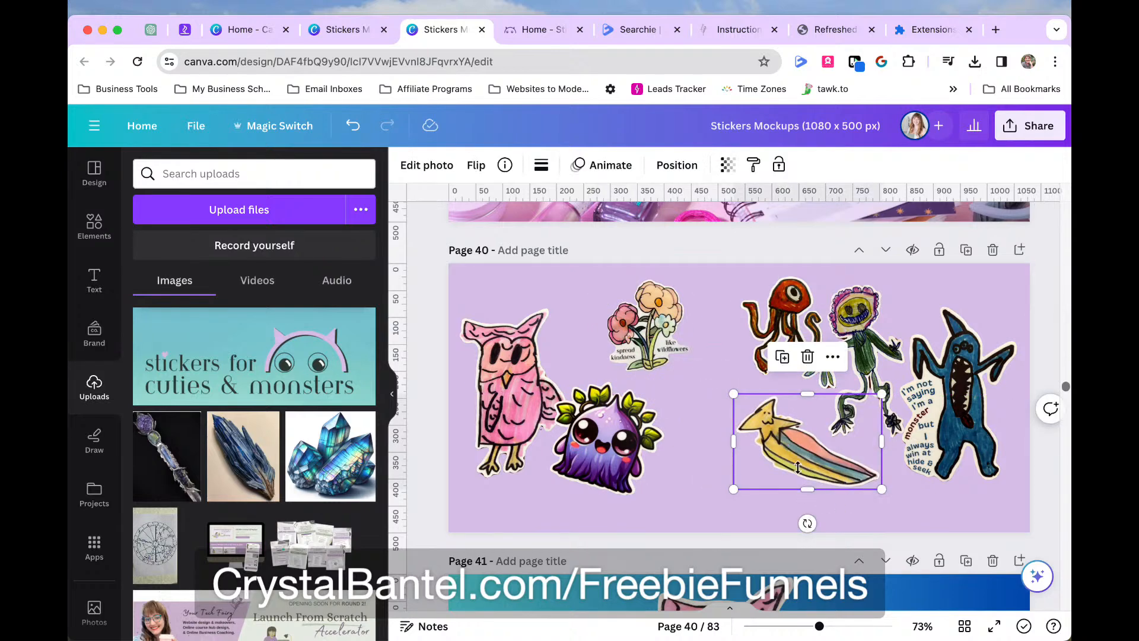
{"action": "left_click_drag", "start_coordinate": [799, 467], "coordinate": [731, 493]}
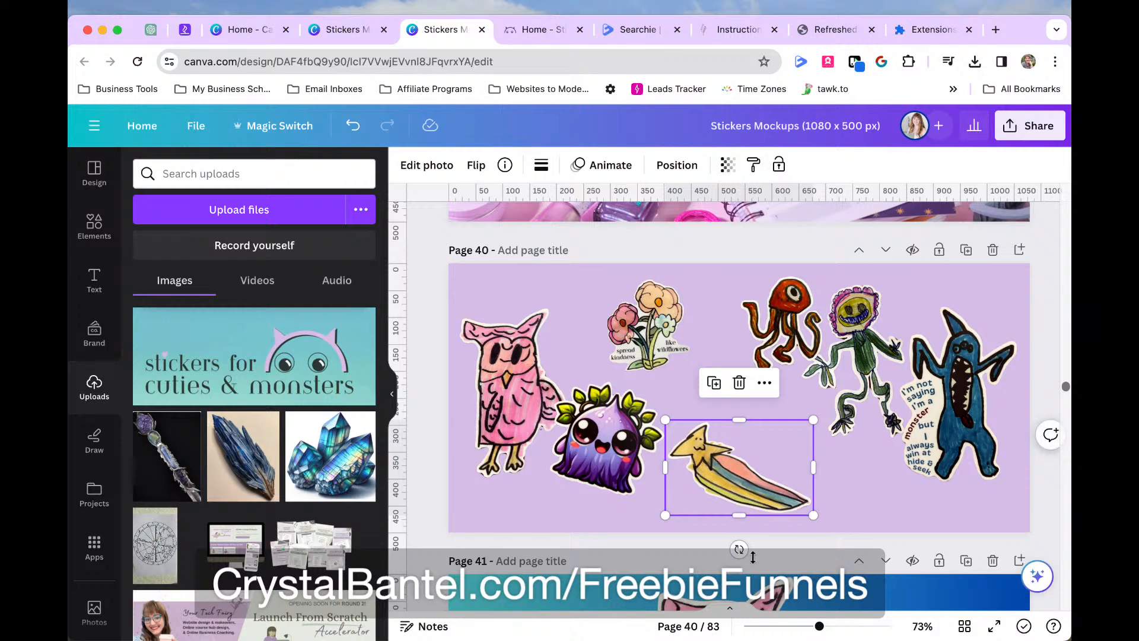
{"action": "mouse_move", "coordinate": [755, 548]}
{"action": "left_mouse_down"}
{"action": "mouse_move", "coordinate": [786, 529]}
{"action": "mouse_move", "coordinate": [759, 546]}
{"action": "left_mouse_up"}
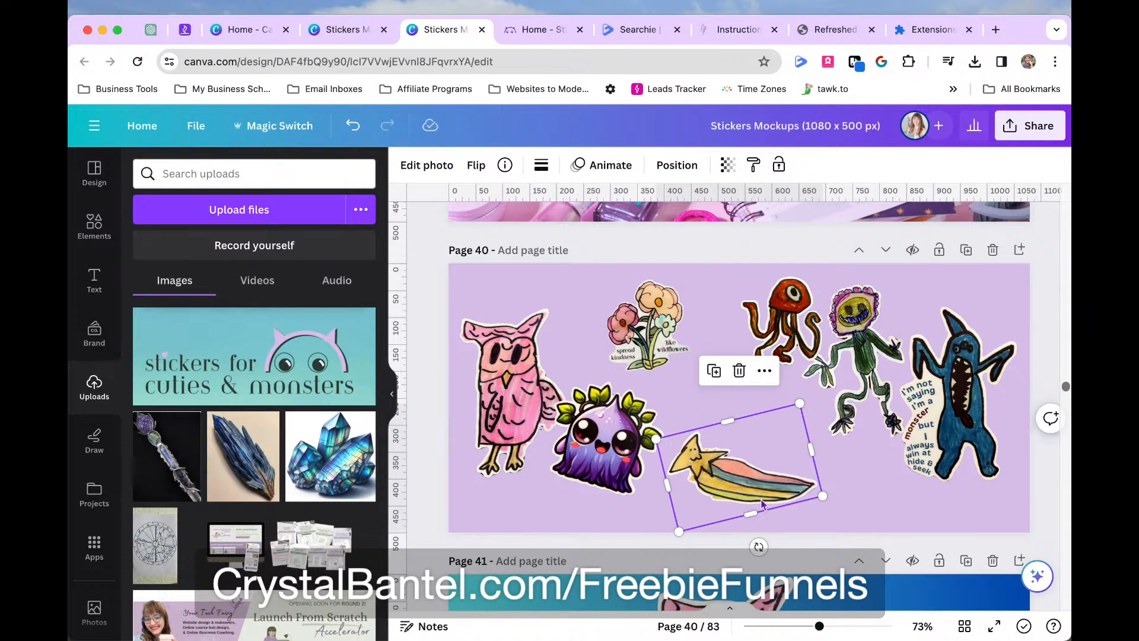
{"action": "left_click_drag", "start_coordinate": [754, 503], "coordinate": [907, 515]}
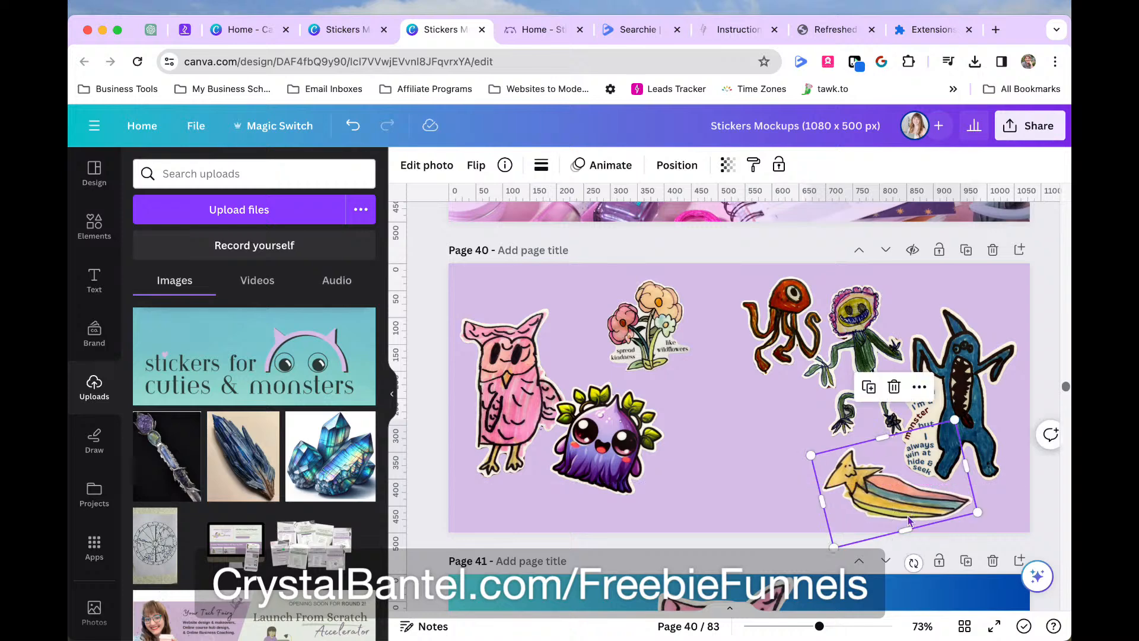
Move the flower sticker left toward the owl, enlarge it, then view all page thumbnails
{"action": "left_click", "coordinate": [745, 495]}
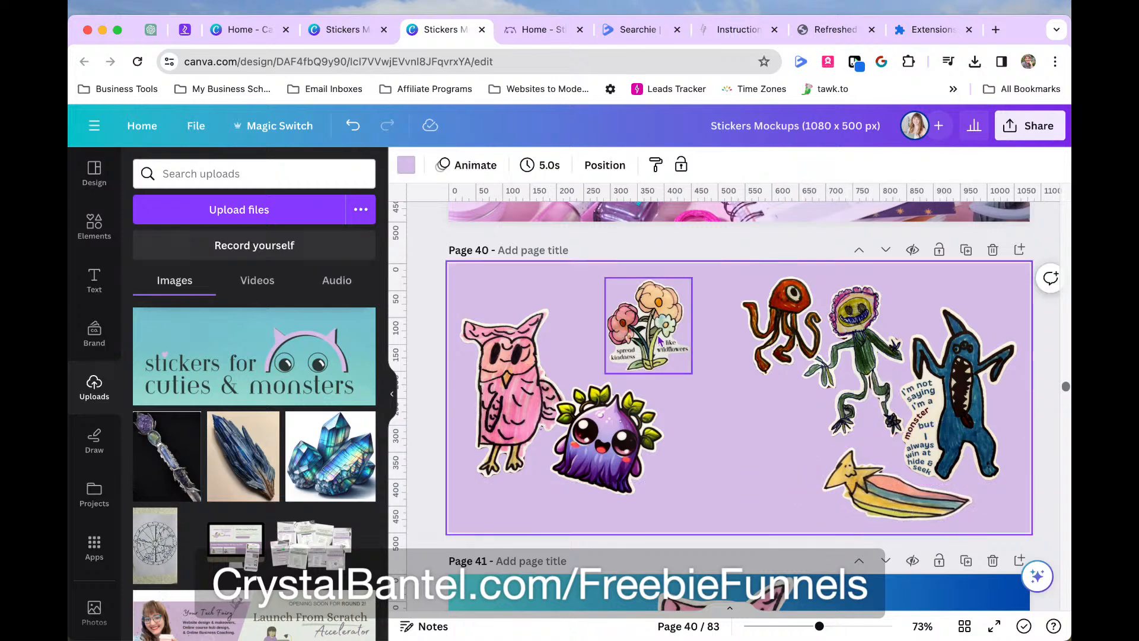
{"action": "left_click_drag", "start_coordinate": [654, 331], "coordinate": [607, 334]}
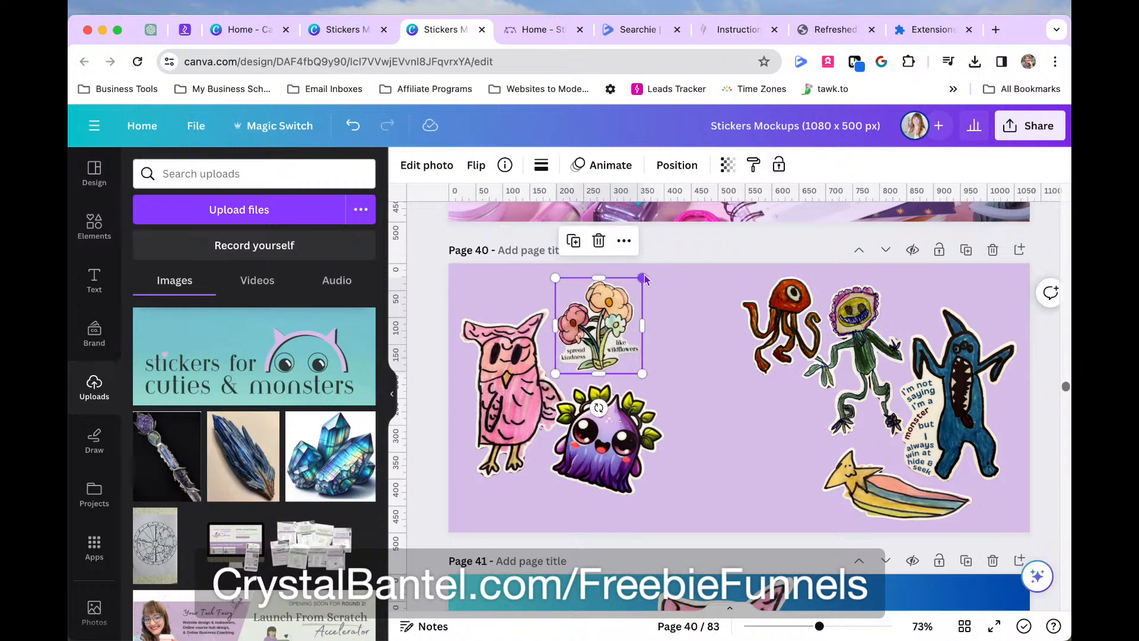
{"action": "left_click_drag", "start_coordinate": [643, 278], "coordinate": [667, 272]}
{"action": "left_click", "coordinate": [753, 457]}
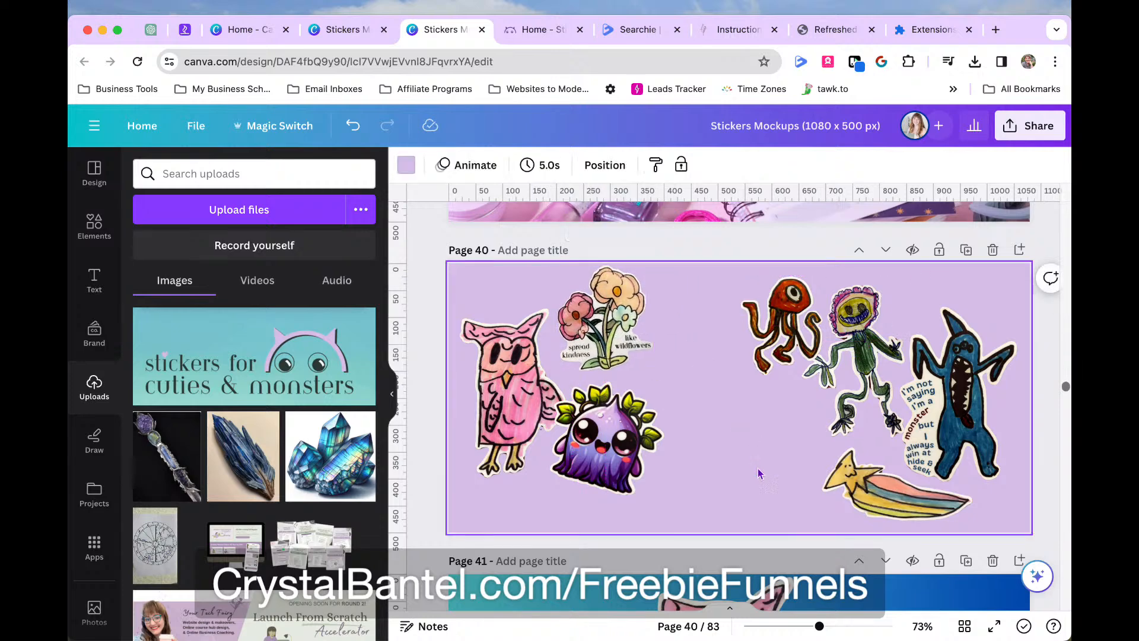
{"action": "scroll", "coordinate": [769, 493], "scroll_direction": "down", "scroll_amount": 7}
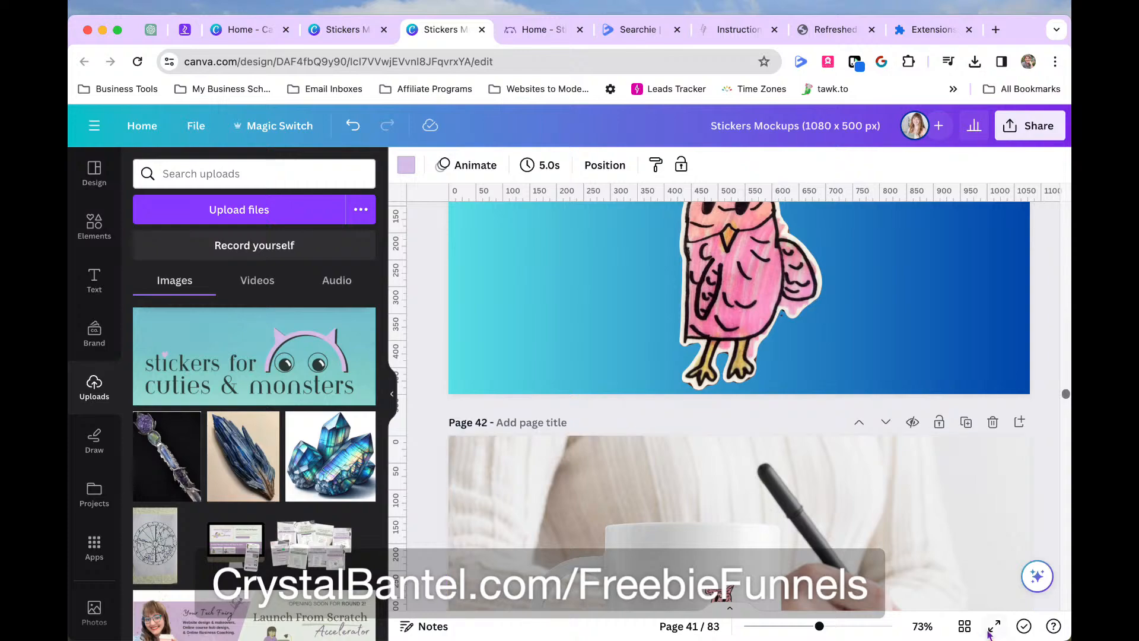
{"action": "left_click", "coordinate": [965, 626]}
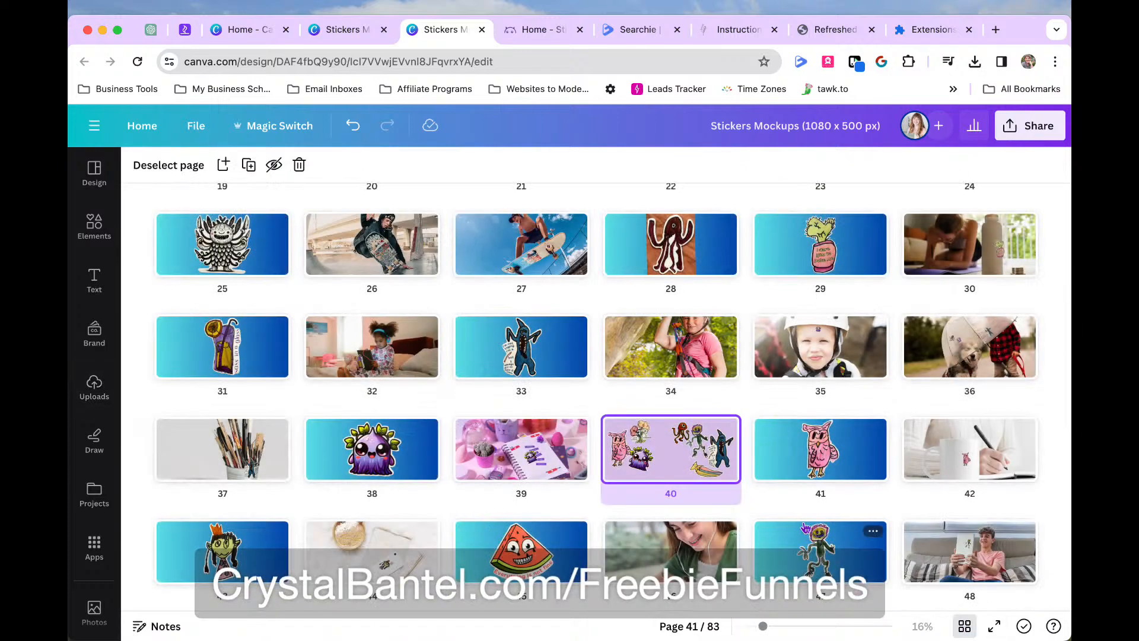
{"action": "scroll", "coordinate": [805, 527], "scroll_direction": "up", "scroll_amount": 5}
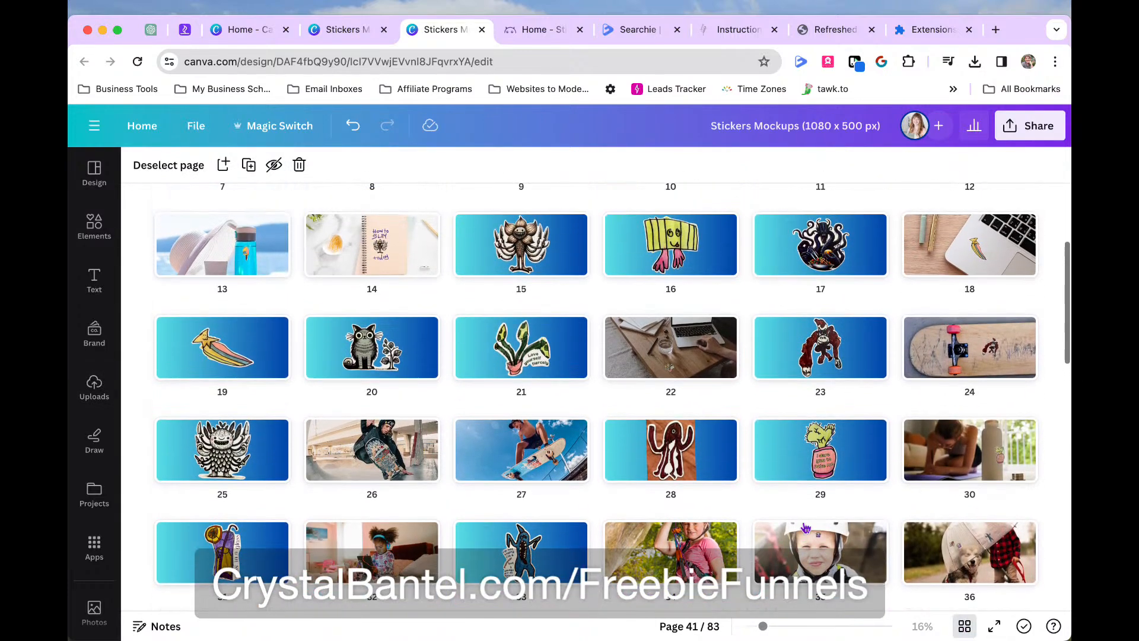
{"action": "scroll", "coordinate": [805, 528], "scroll_direction": "up", "scroll_amount": 1}
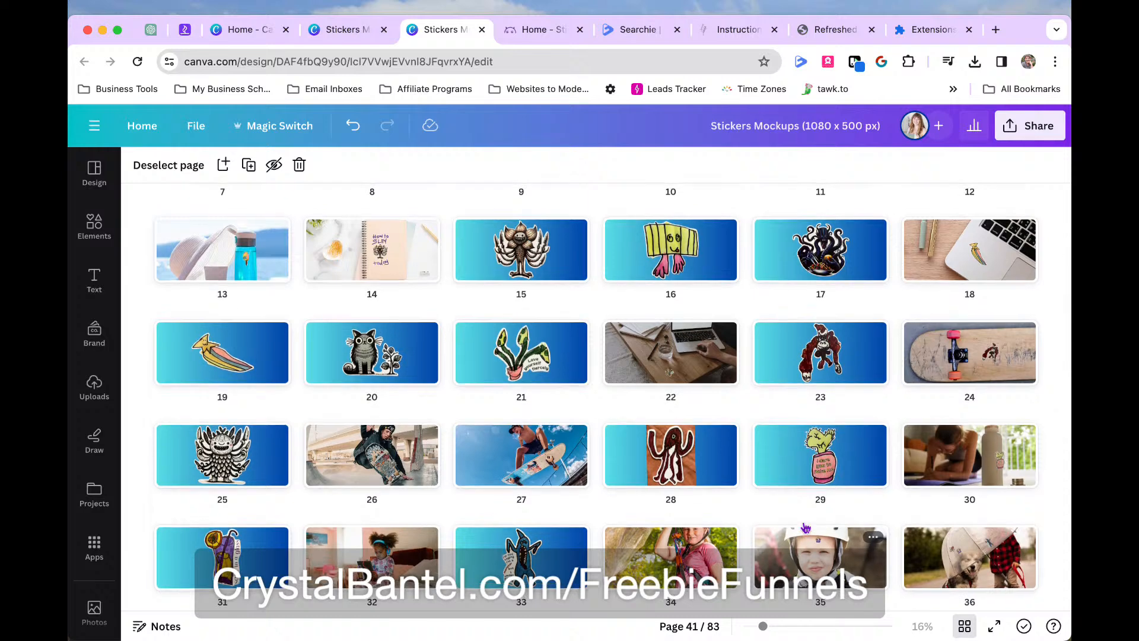
Copy page 20's grey cat-and-plant sticker onto page 40, shrunk, into the lower-middle gap
{"action": "double_click", "coordinate": [372, 353]}
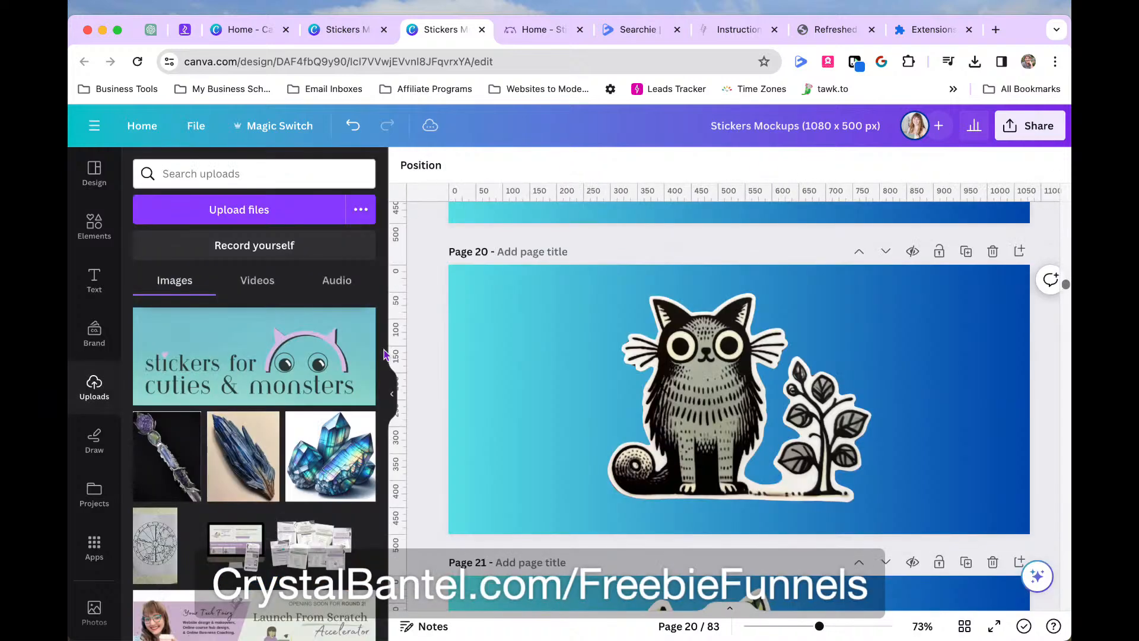
{"action": "left_click", "coordinate": [710, 432]}
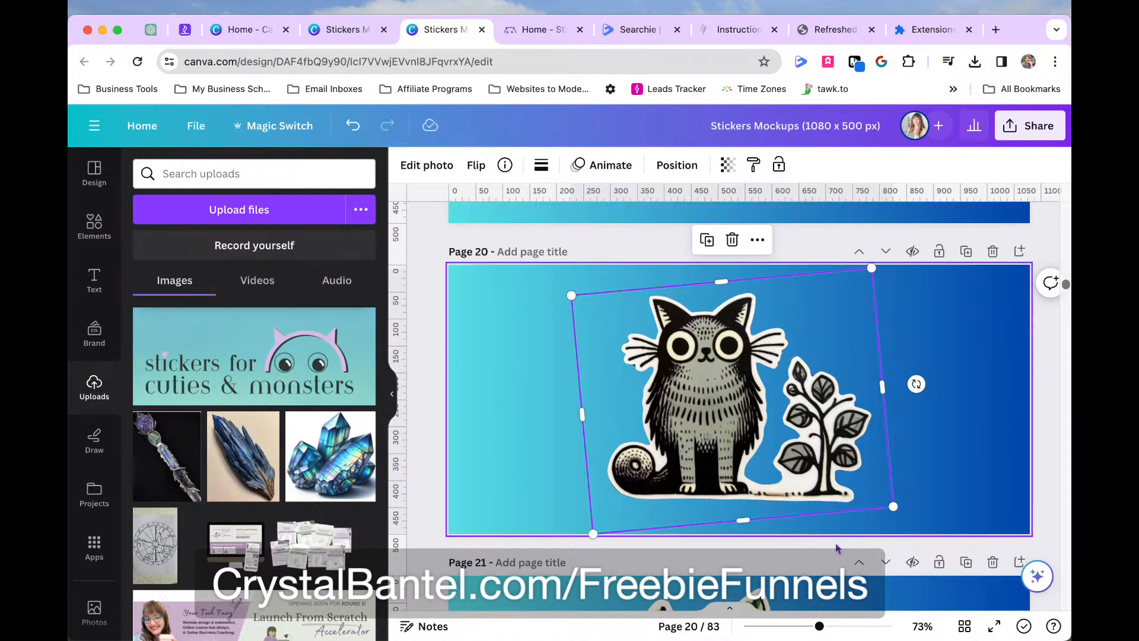
{"action": "key", "text": "super+alt+g"}
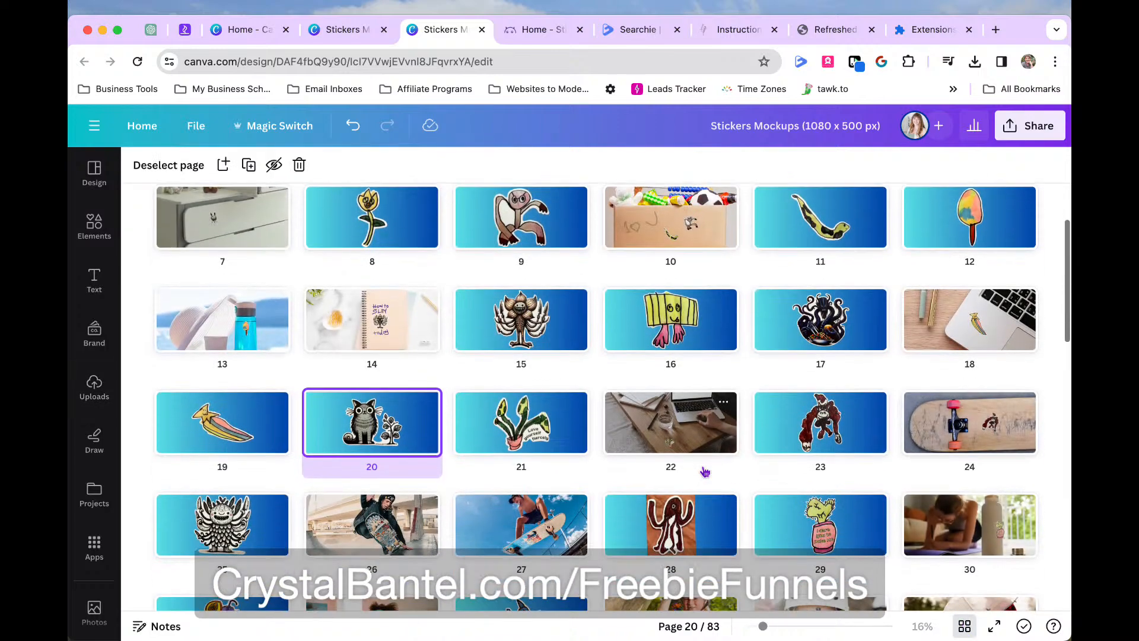
{"action": "scroll", "coordinate": [705, 472], "scroll_direction": "up", "scroll_amount": 2}
{"action": "scroll", "coordinate": [709, 475], "scroll_direction": "down", "scroll_amount": 5}
{"action": "double_click", "coordinate": [716, 488]}
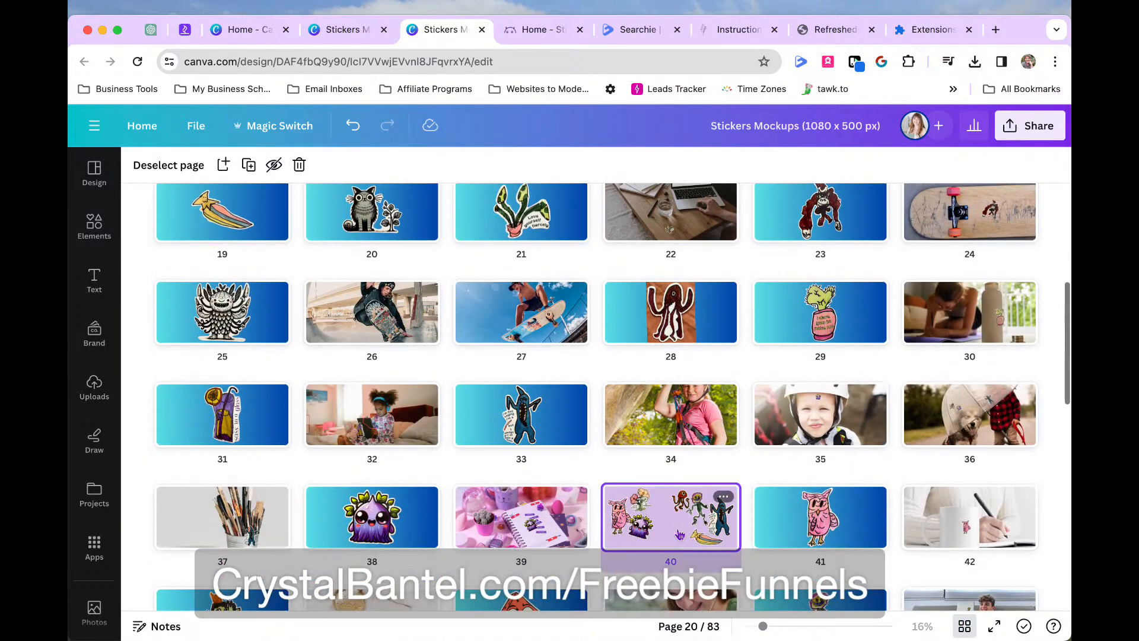
{"action": "key", "text": "super+v"}
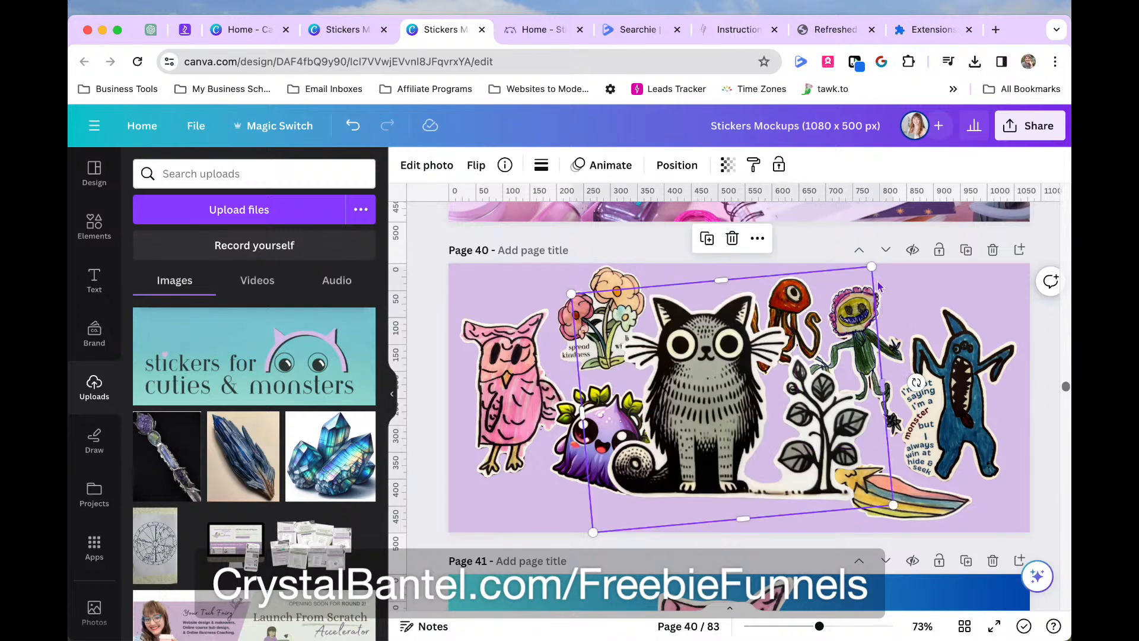
{"action": "left_click_drag", "start_coordinate": [871, 266], "coordinate": [753, 378]}
{"action": "left_click_drag", "start_coordinate": [698, 428], "coordinate": [753, 425]}
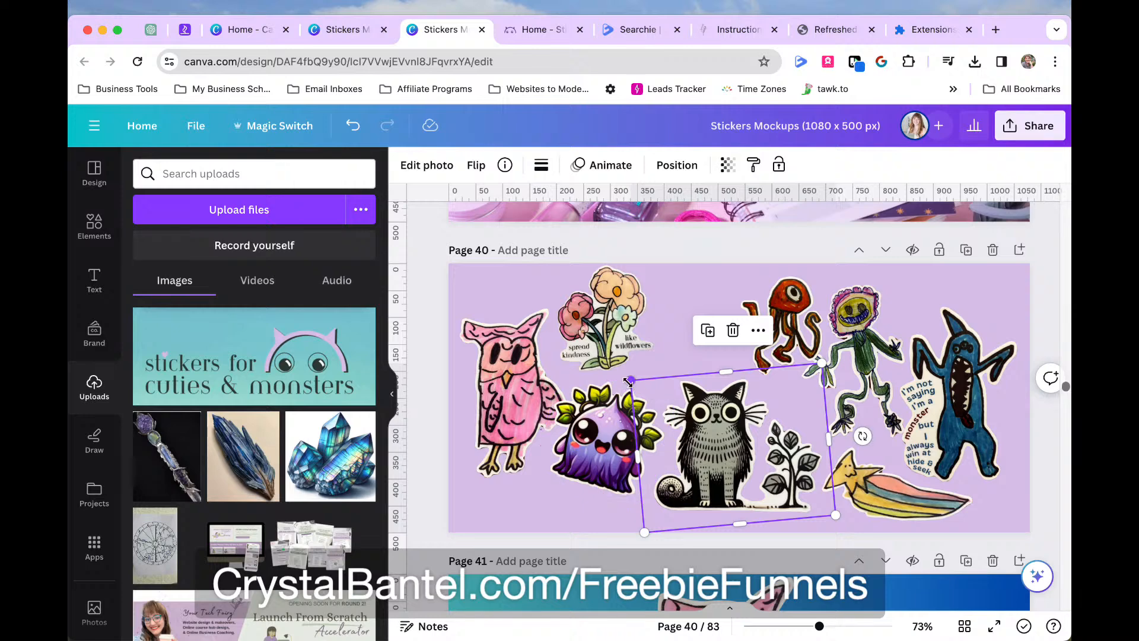
{"action": "left_click", "coordinate": [1044, 317]}
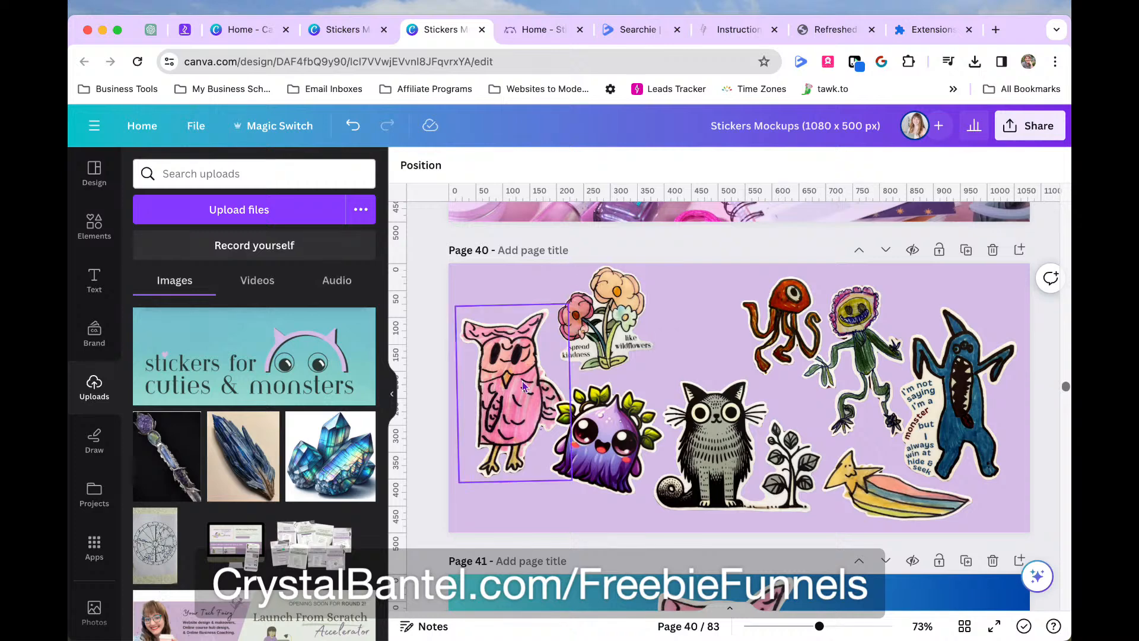
Shrink the pink owl sticker, tilt it counter-clockwise and nudge it up and right
{"action": "left_click", "coordinate": [564, 320]}
{"action": "left_click_drag", "start_coordinate": [570, 304], "coordinate": [541, 335]}
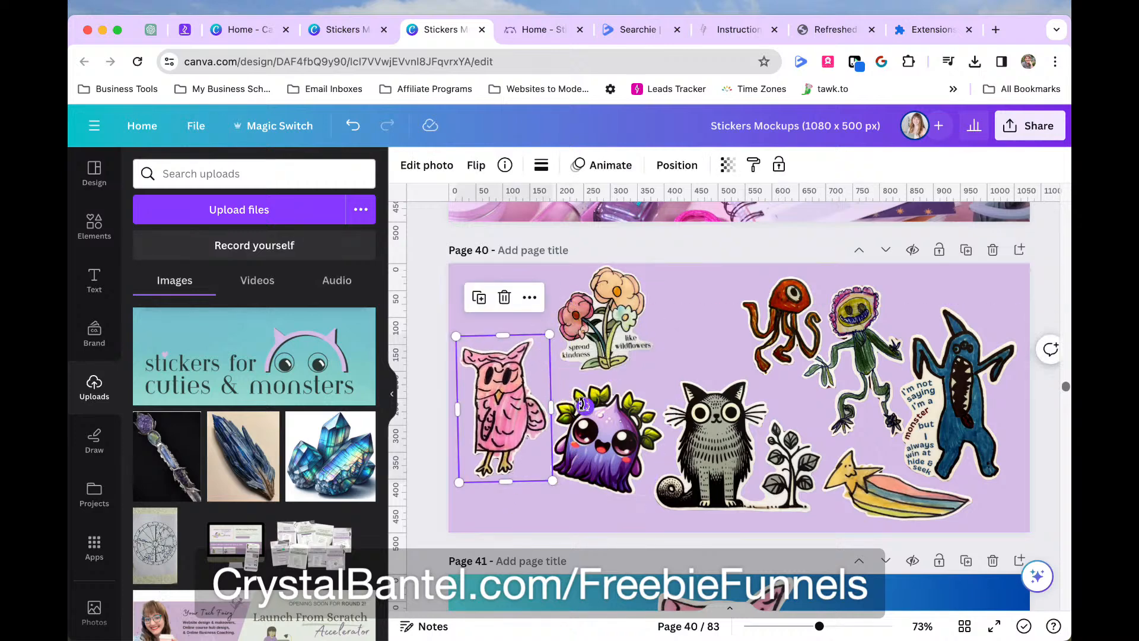
{"action": "left_click_drag", "start_coordinate": [584, 405], "coordinate": [582, 390]}
{"action": "left_click_drag", "start_coordinate": [509, 417], "coordinate": [514, 407]}
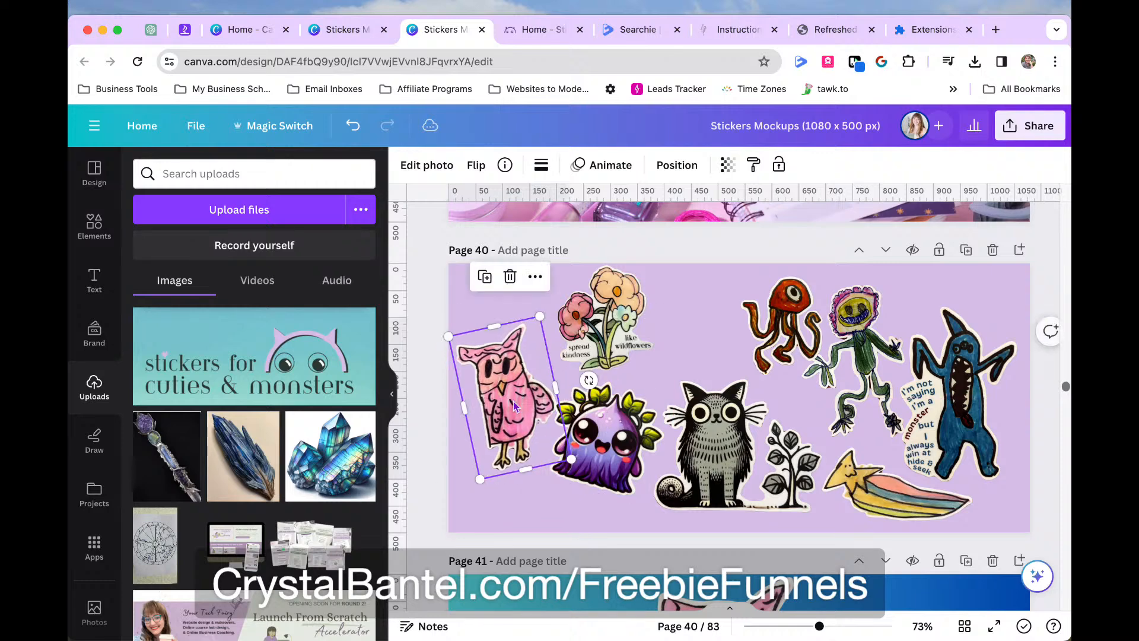
Delete the green flower-head monster, then shrink and reposition the blue monster and shooting star
{"action": "left_click", "coordinate": [869, 359]}
{"action": "key", "text": "Delete"}
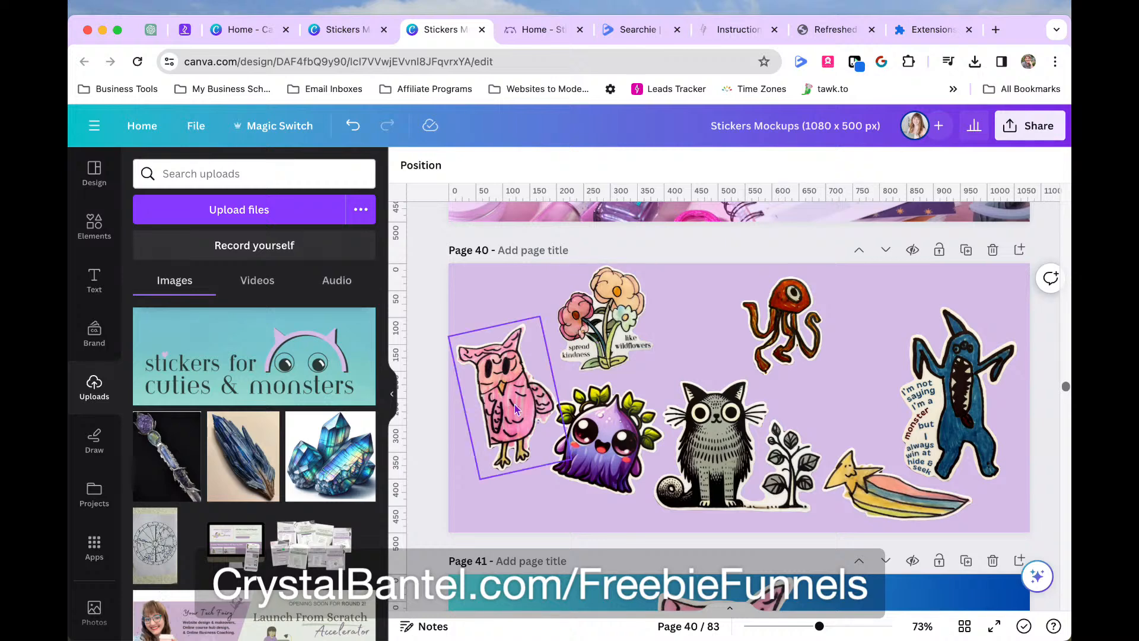
{"action": "left_click_drag", "start_coordinate": [964, 387], "coordinate": [974, 391]}
{"action": "left_click_drag", "start_coordinate": [906, 308], "coordinate": [931, 319]}
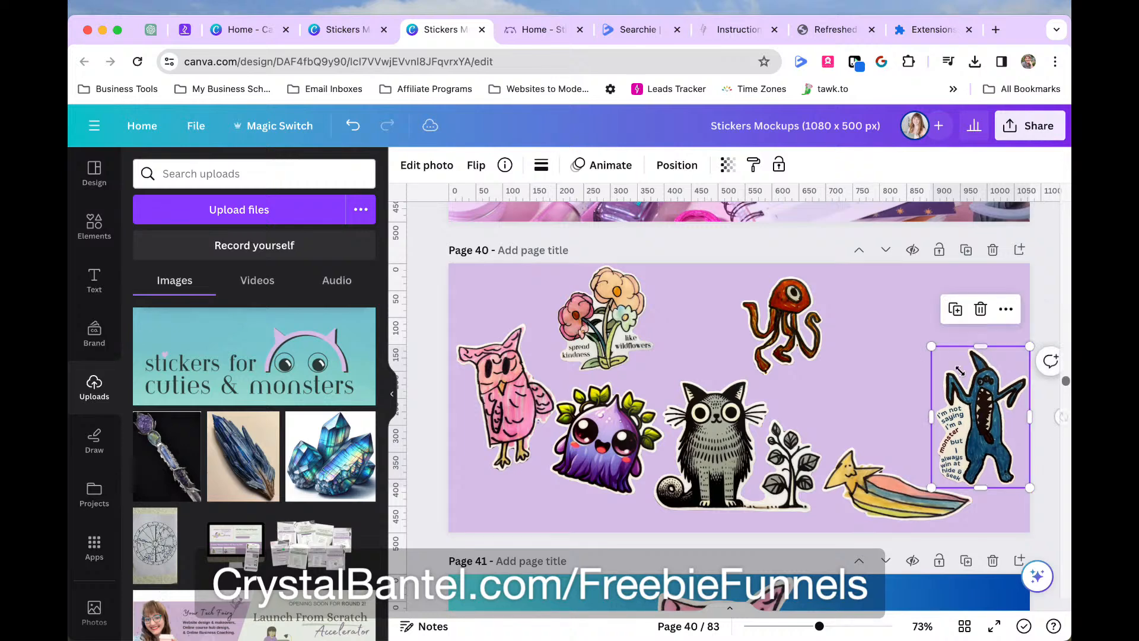
{"action": "left_click_drag", "start_coordinate": [880, 477], "coordinate": [870, 444]}
Shrink the cat and move it toward the centre, placing the octopus beside the blue monster
{"action": "left_click", "coordinate": [764, 465]}
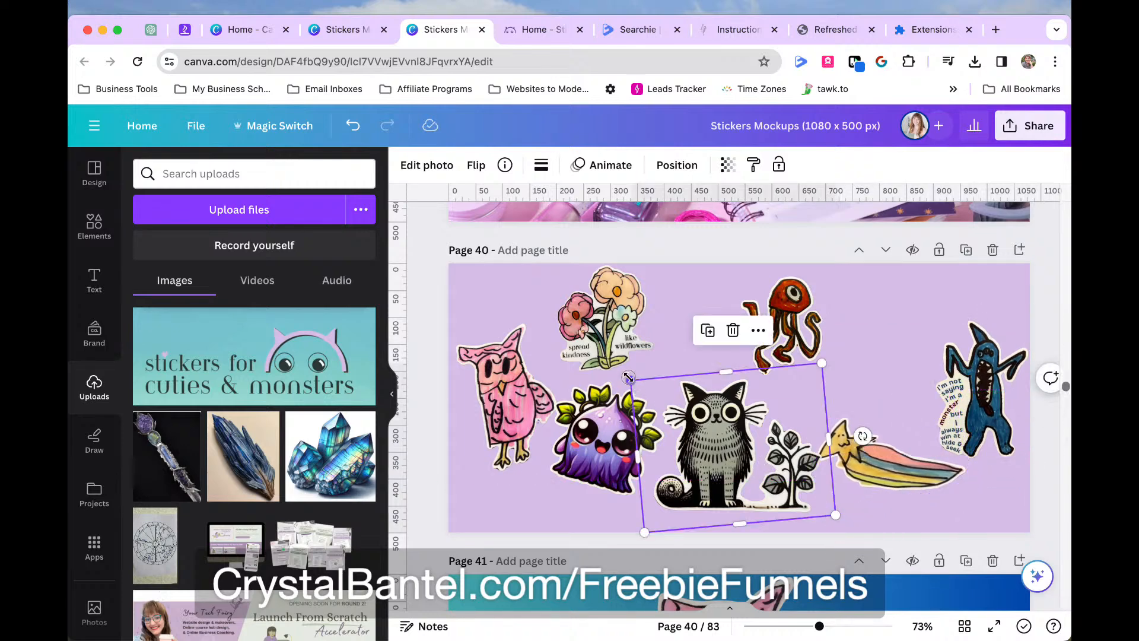
{"action": "left_click_drag", "start_coordinate": [631, 380], "coordinate": [703, 427]}
{"action": "left_click_drag", "start_coordinate": [789, 294], "coordinate": [880, 337]}
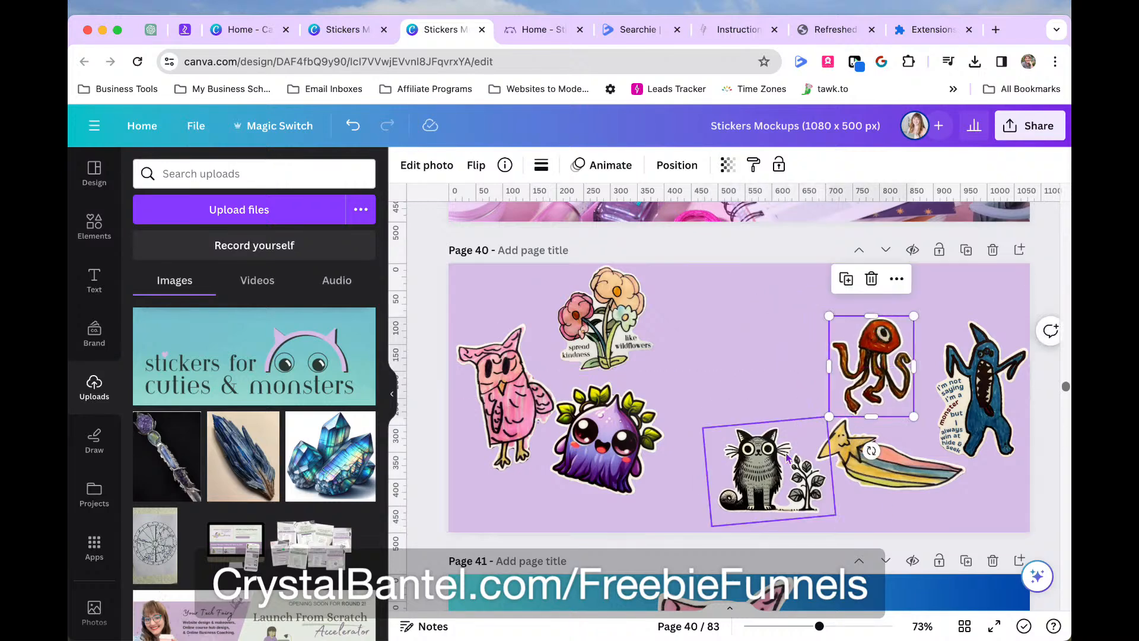
{"action": "left_click_drag", "start_coordinate": [777, 459], "coordinate": [775, 388]}
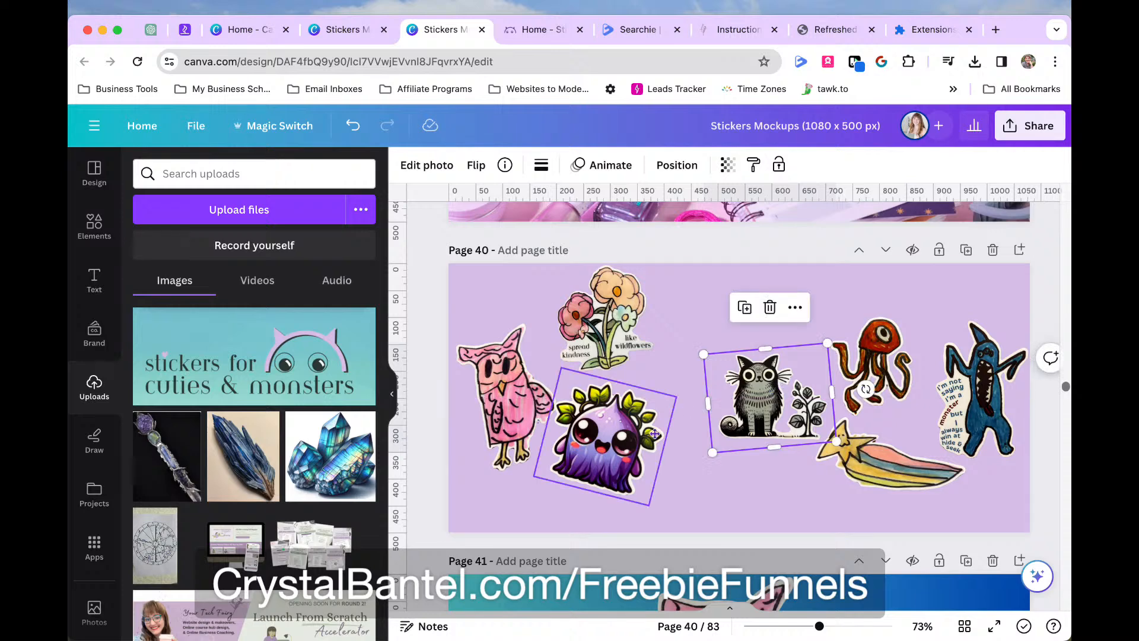
Shrink the purple monster, turn it upright and move it up and right
{"action": "left_click_drag", "start_coordinate": [625, 446], "coordinate": [664, 431]}
{"action": "left_click_drag", "start_coordinate": [600, 354], "coordinate": [639, 377]}
{"action": "left_click_drag", "start_coordinate": [645, 446], "coordinate": [648, 424]}
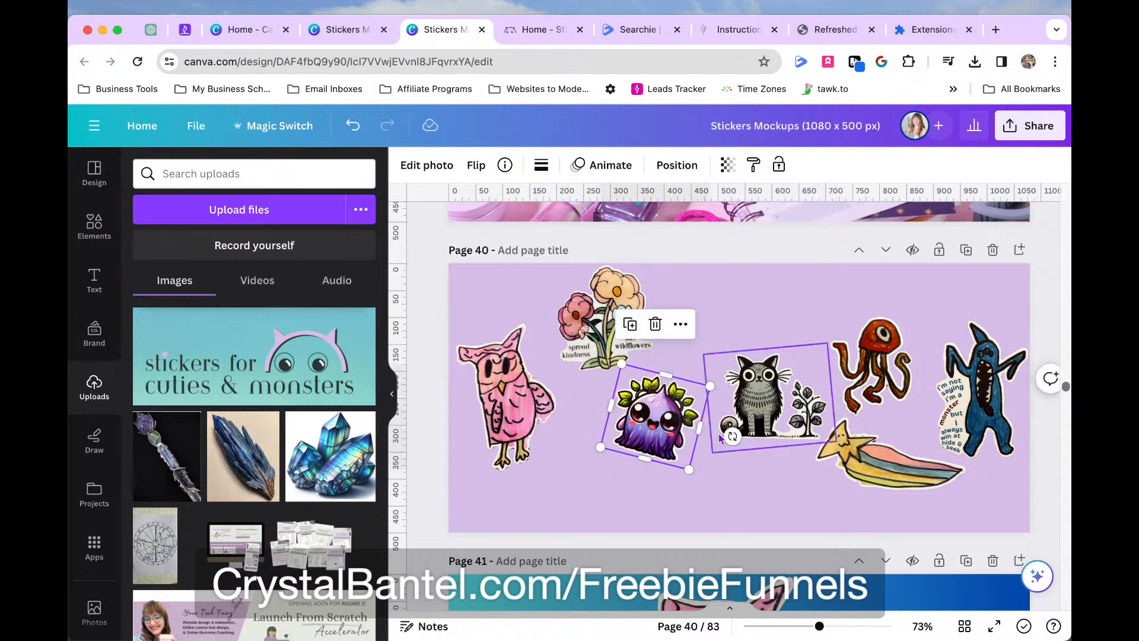
{"action": "left_click_drag", "start_coordinate": [732, 436], "coordinate": [735, 411]}
{"action": "left_click_drag", "start_coordinate": [655, 428], "coordinate": [669, 425]}
Shrink the owl again and move the flower sticker down beside it
{"action": "left_click_drag", "start_coordinate": [518, 434], "coordinate": [518, 433]}
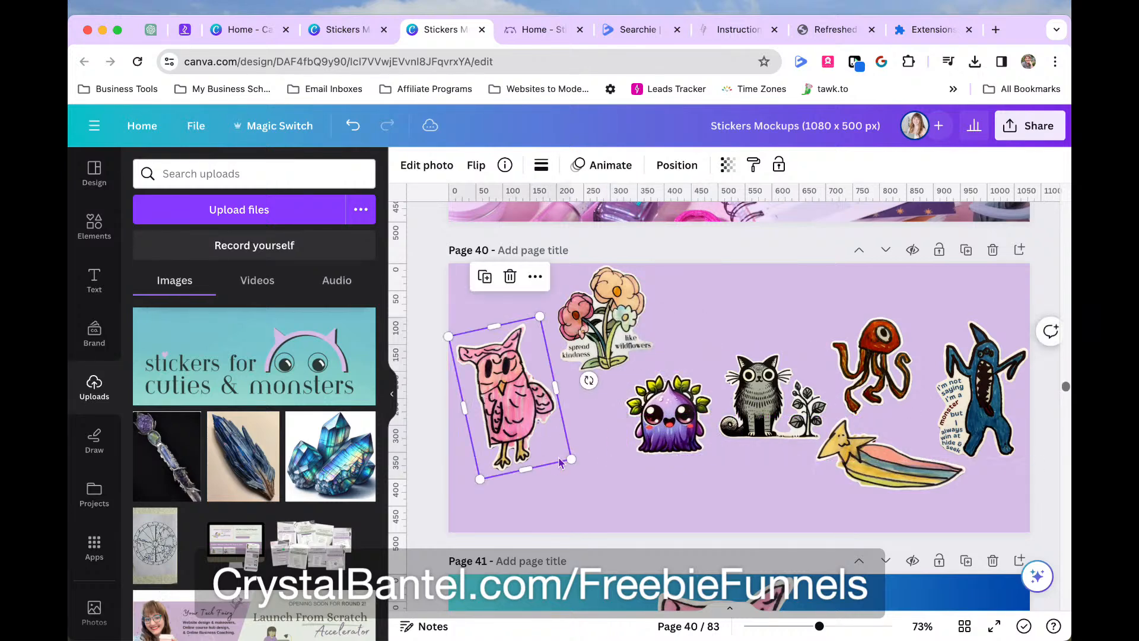
{"action": "left_click_drag", "start_coordinate": [570, 459], "coordinate": [529, 450]}
{"action": "left_click_drag", "start_coordinate": [594, 309], "coordinate": [570, 345]}
{"action": "left_click", "coordinate": [911, 470]}
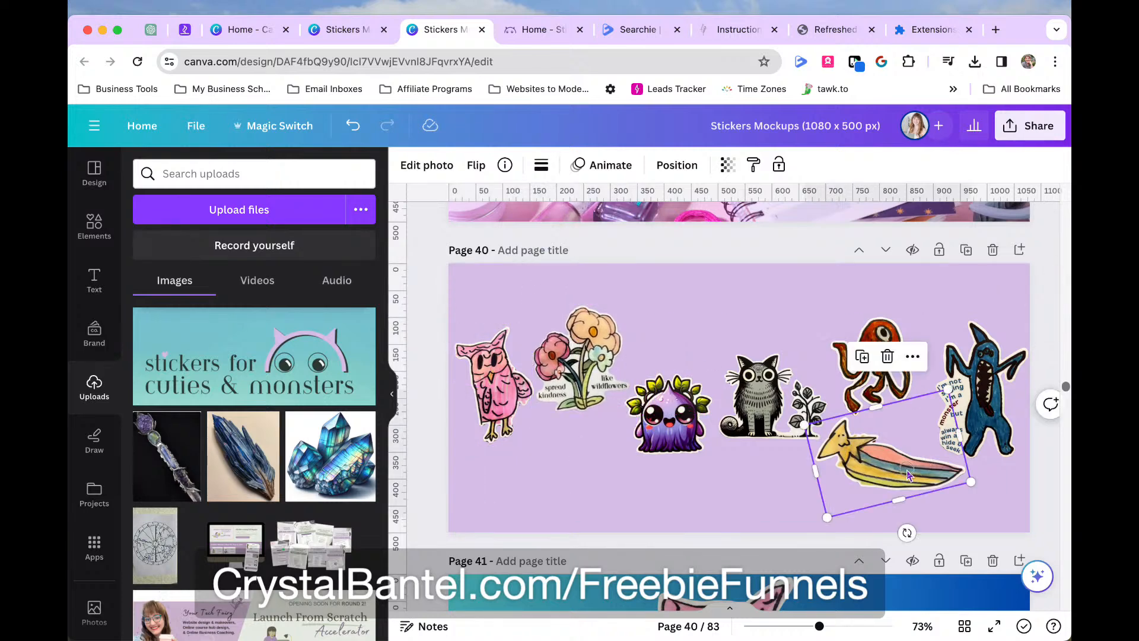
Delete the shooting star sticker, tilt the purple monster and nudge the flower and cat
{"action": "key", "text": "Delete"}
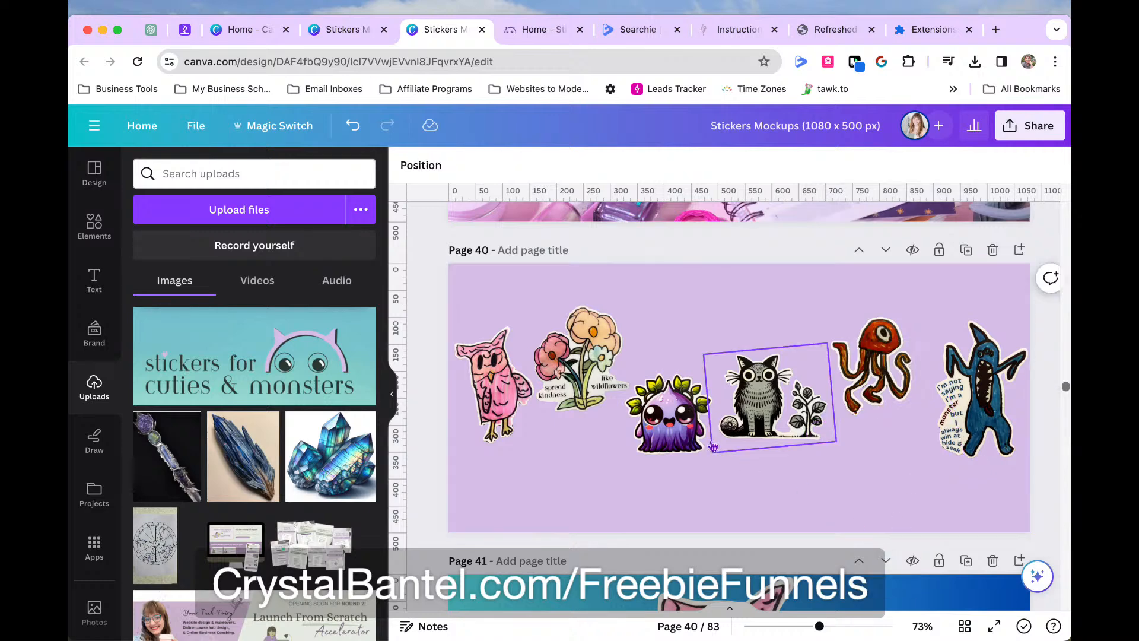
{"action": "left_click_drag", "start_coordinate": [600, 384], "coordinate": [610, 386]}
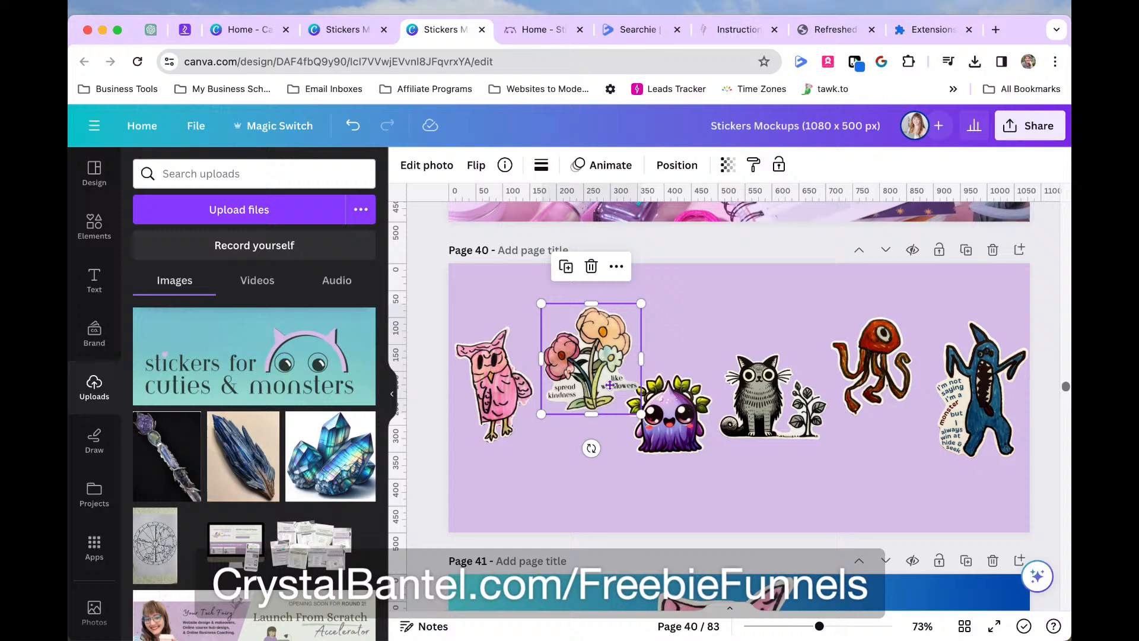
{"action": "left_click", "coordinate": [673, 415]}
{"action": "left_click_drag", "start_coordinate": [688, 481], "coordinate": [772, 418]}
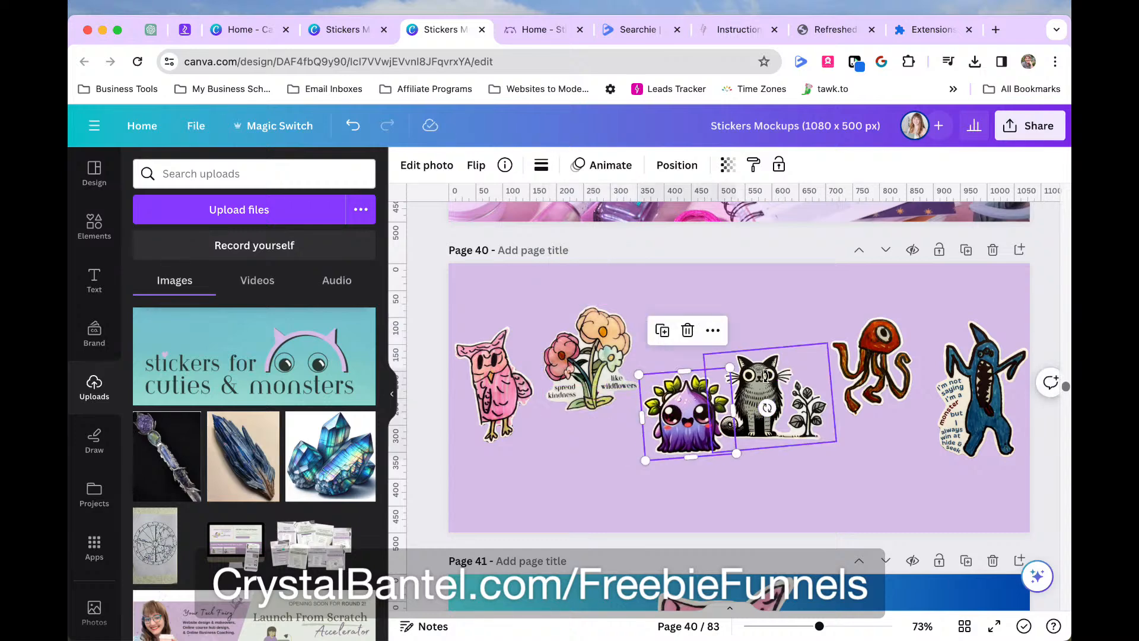
{"action": "left_click_drag", "start_coordinate": [766, 375], "coordinate": [776, 363]}
Shrink the octopus sticker and shift it slightly right
{"action": "left_click", "coordinate": [877, 368]}
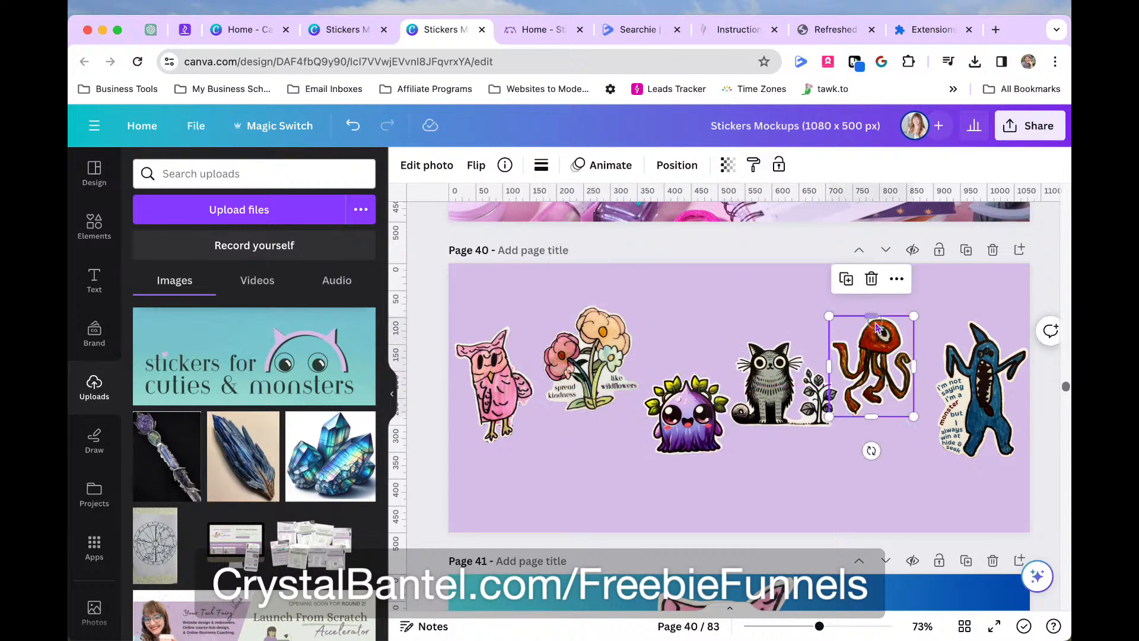
{"action": "mouse_move", "coordinate": [877, 368]}
{"action": "left_mouse_down"}
{"action": "mouse_move", "coordinate": [892, 368]}
{"action": "mouse_move", "coordinate": [863, 382]}
{"action": "left_mouse_up"}
{"action": "left_click", "coordinate": [961, 359]}
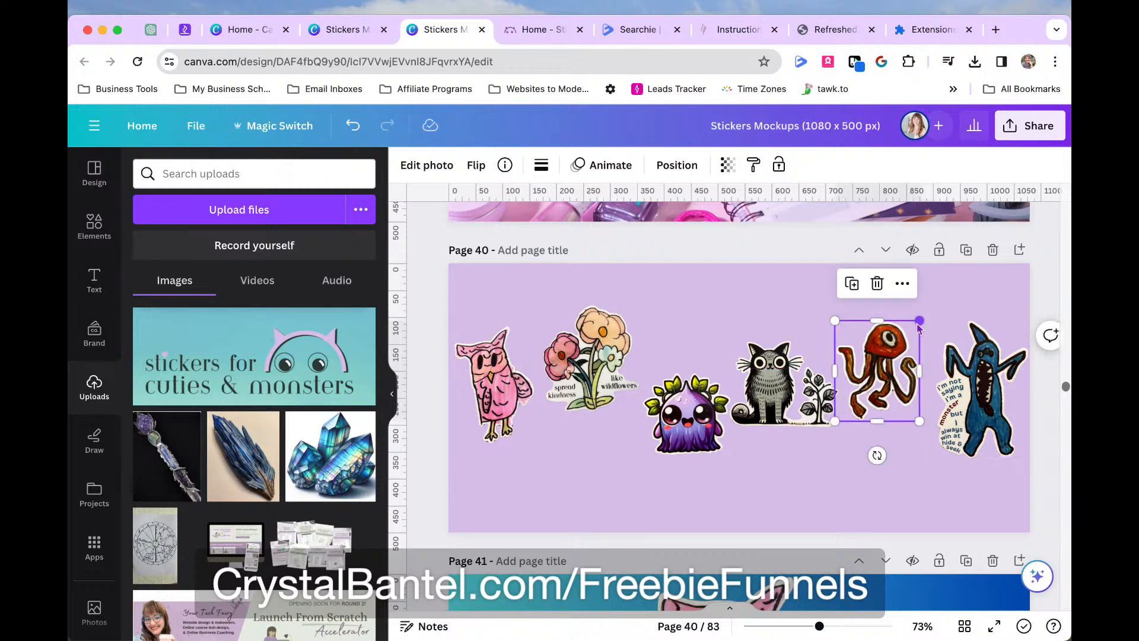
{"action": "left_click_drag", "start_coordinate": [918, 323], "coordinate": [902, 353]}
{"action": "left_click_drag", "start_coordinate": [875, 393], "coordinate": [883, 388]}
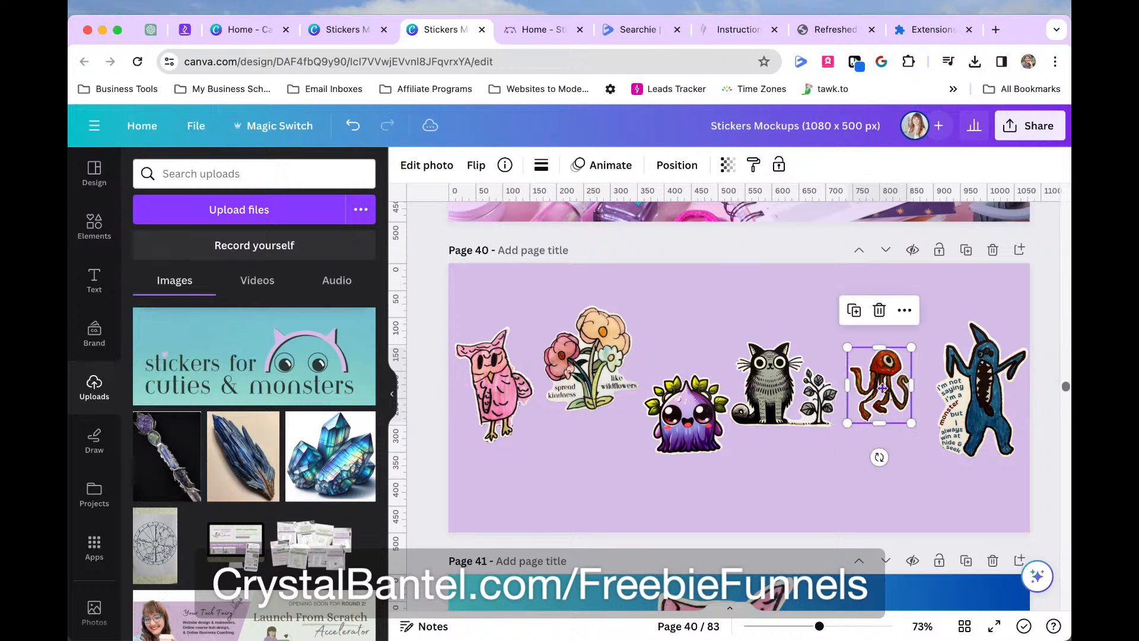
Enlarge the cat sticker and move it higher on the page
{"action": "left_click", "coordinate": [834, 389]}
{"action": "left_click_drag", "start_coordinate": [841, 330], "coordinate": [861, 324]}
{"action": "left_click", "coordinate": [667, 404]}
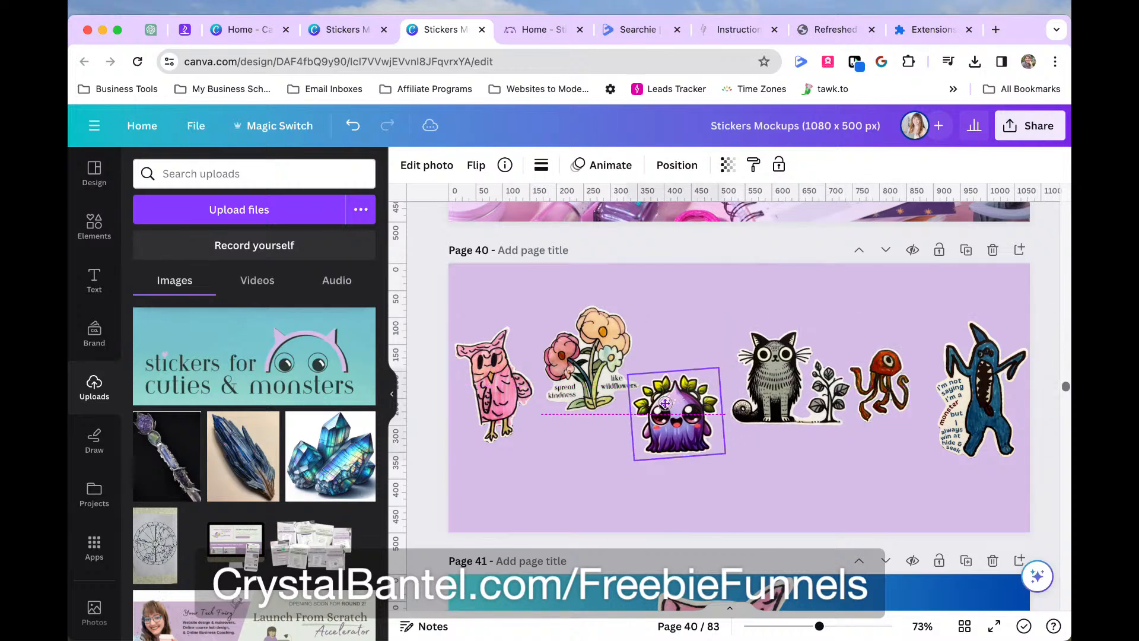
{"action": "left_click_drag", "start_coordinate": [763, 352], "coordinate": [750, 315]}
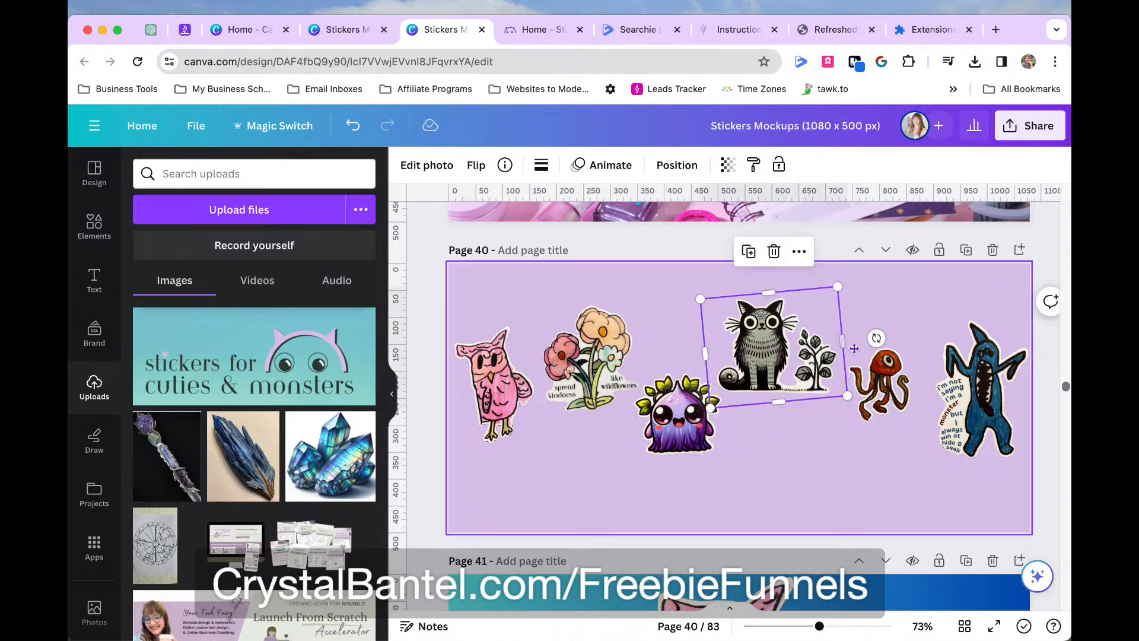
Enlarge the blue monster and move it up, shifting the octopus left and down
{"action": "left_click", "coordinate": [879, 379]}
{"action": "left_click", "coordinate": [967, 423]}
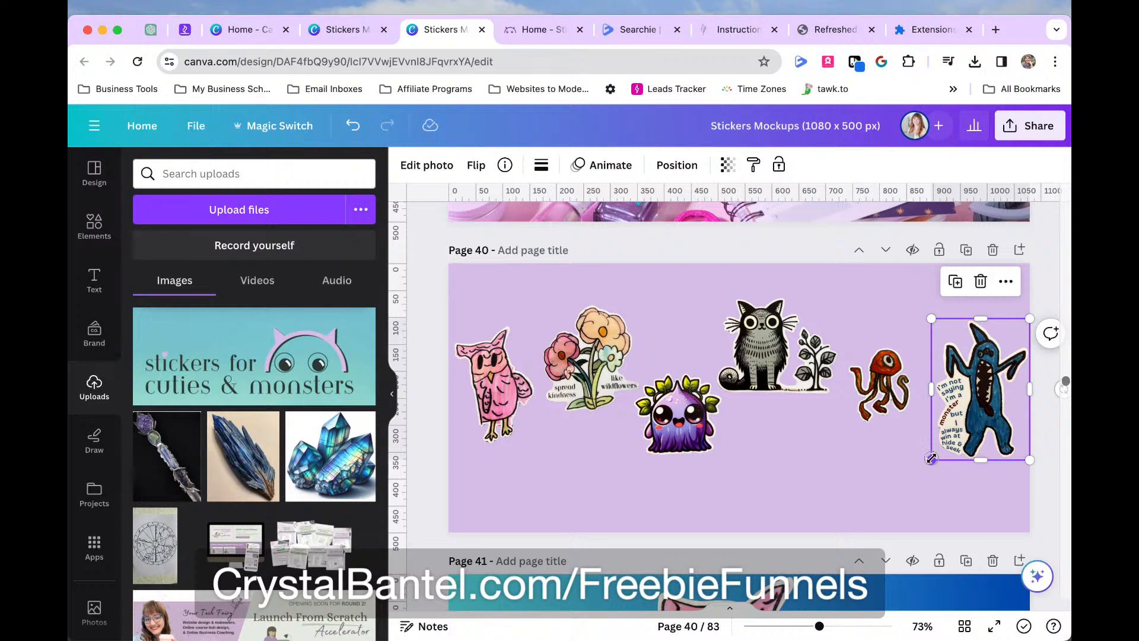
{"action": "left_click_drag", "start_coordinate": [931, 459], "coordinate": [906, 495]}
{"action": "left_click", "coordinate": [816, 470]}
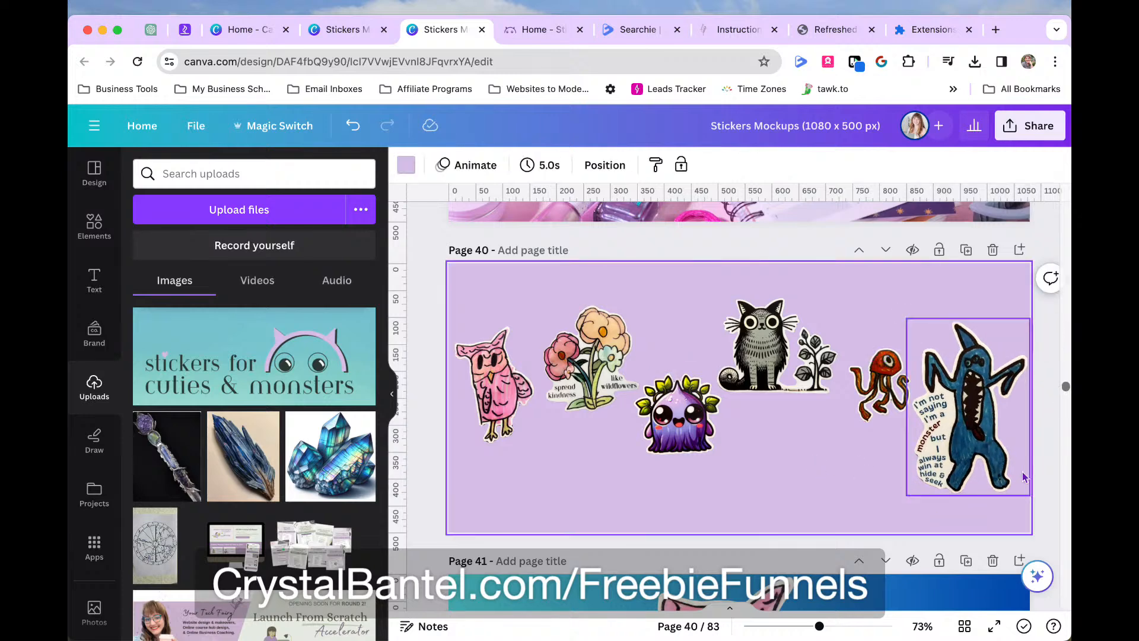
{"action": "left_click", "coordinate": [1047, 457]}
{"action": "left_click_drag", "start_coordinate": [979, 427], "coordinate": [979, 399]}
{"action": "left_click_drag", "start_coordinate": [860, 389], "coordinate": [851, 401]}
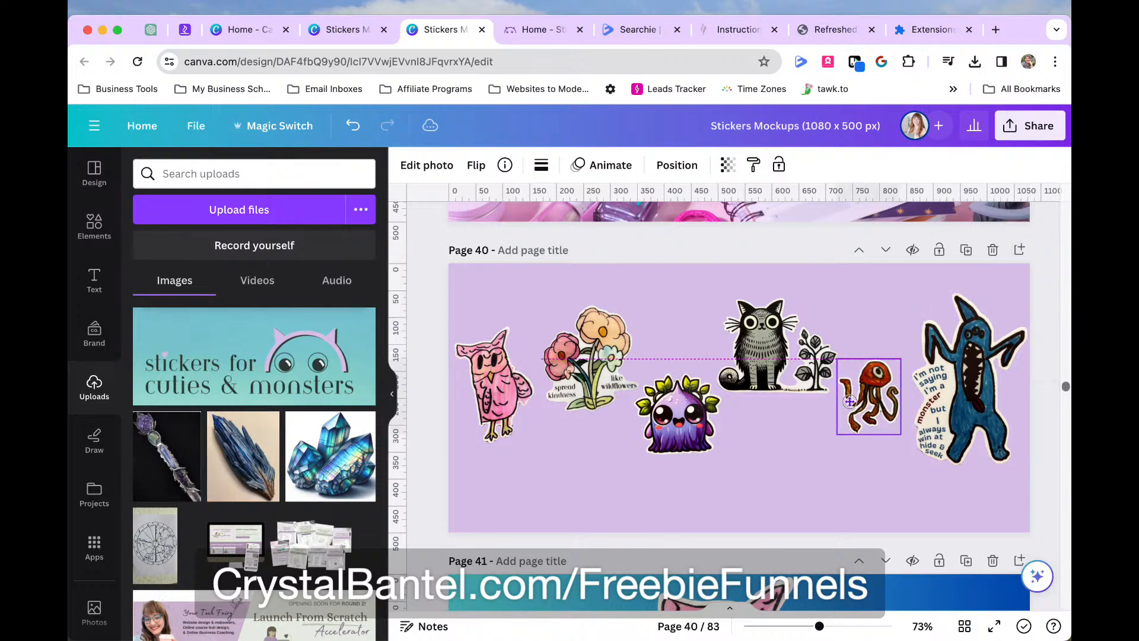
{"action": "left_click", "coordinate": [1002, 503]}
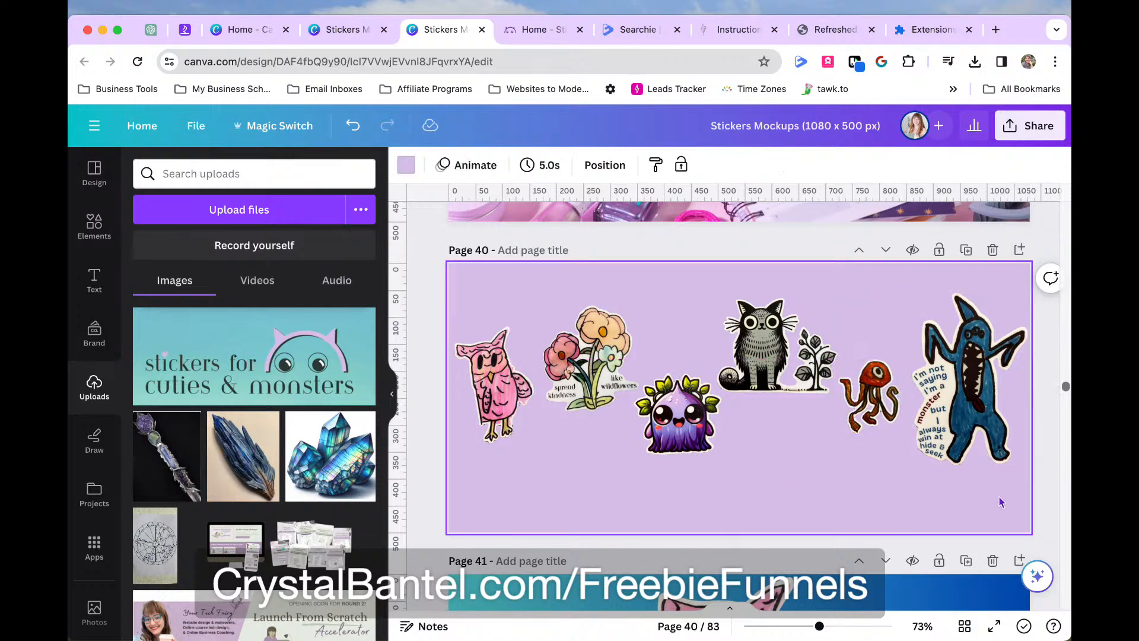
{"action": "left_click", "coordinate": [1048, 487]}
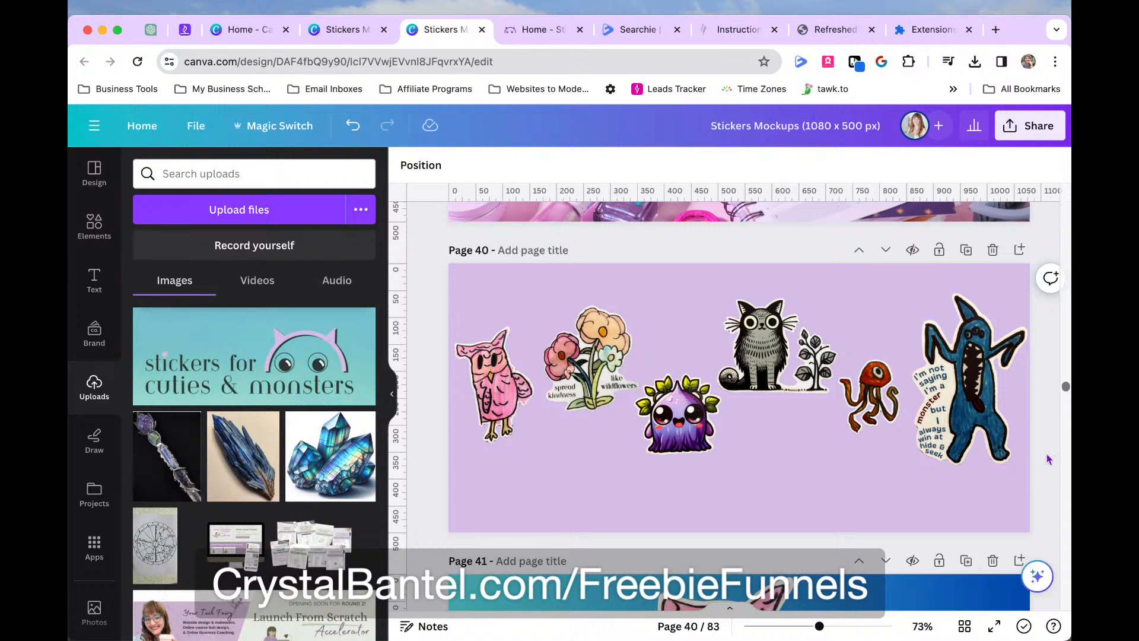
Nudge the flower and owl stickers slightly left
{"action": "left_click_drag", "start_coordinate": [586, 352], "coordinate": [575, 354]}
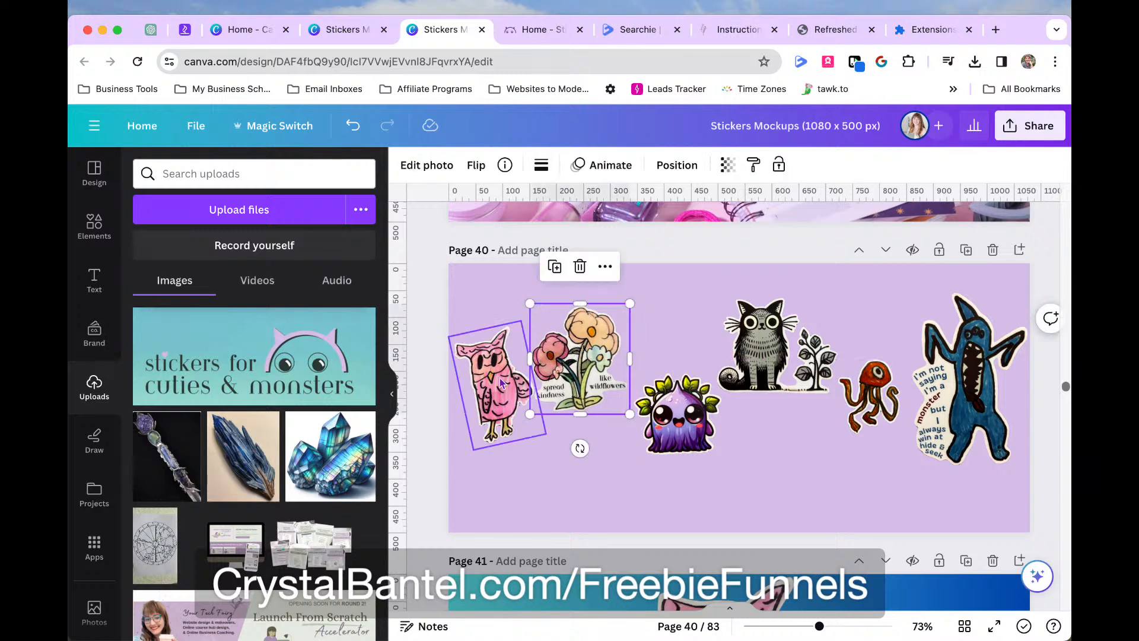
{"action": "left_click", "coordinate": [500, 378]}
{"action": "left_click", "coordinate": [495, 378]}
{"action": "left_click_drag", "start_coordinate": [496, 378], "coordinate": [491, 383]}
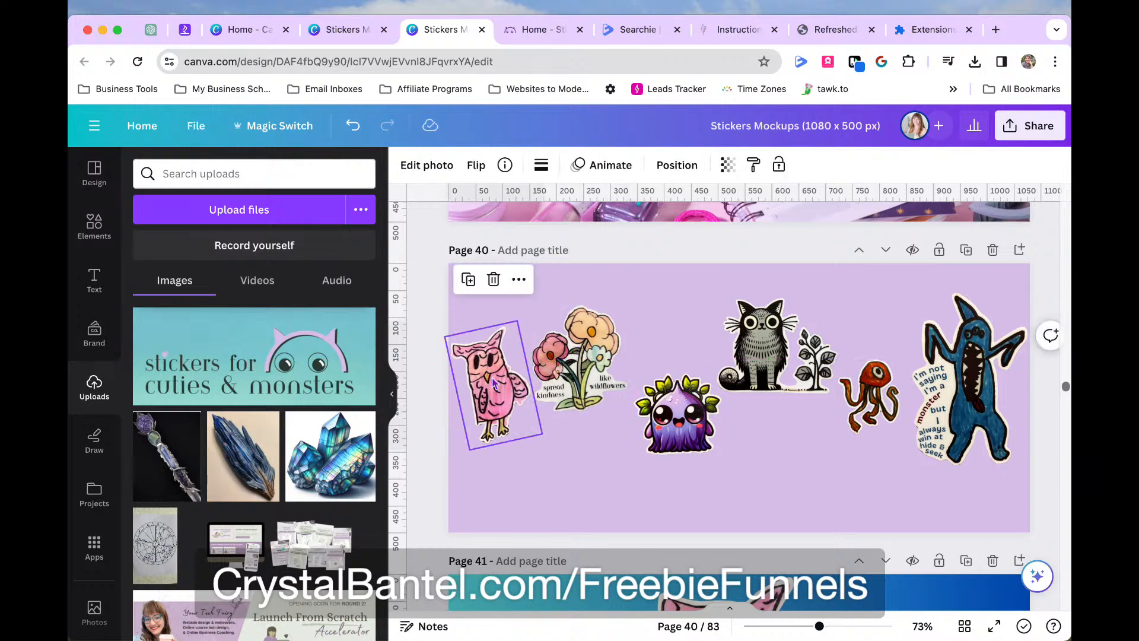
{"action": "left_click", "coordinate": [1049, 492]}
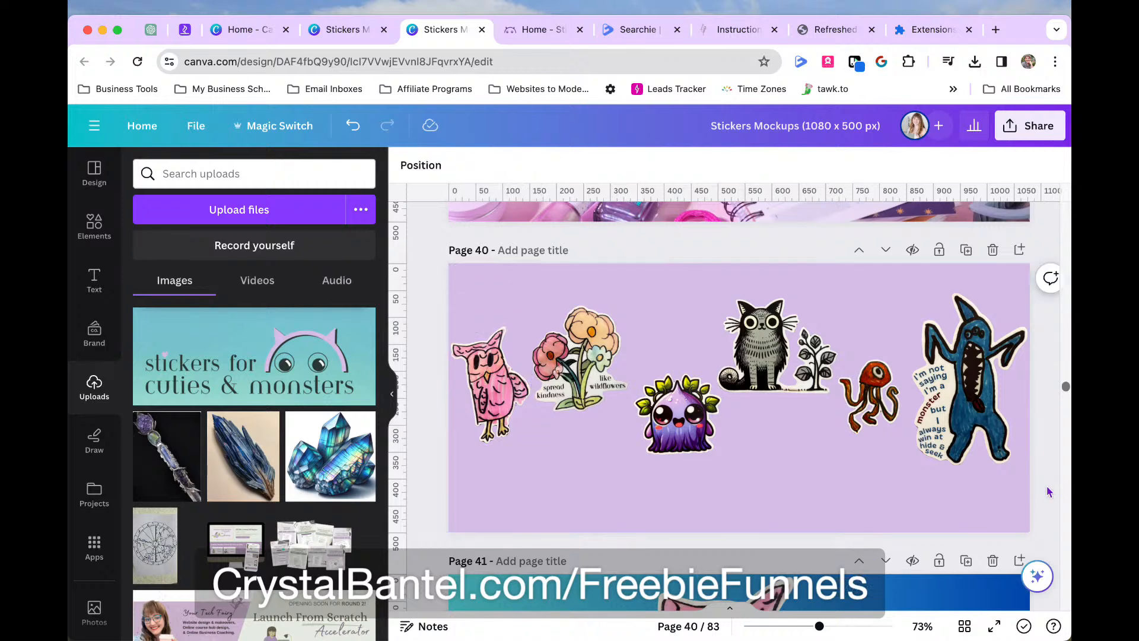
Resize the flower sticker to be slightly larger
{"action": "left_click", "coordinate": [617, 314]}
{"action": "left_click_drag", "start_coordinate": [630, 304], "coordinate": [648, 301]}
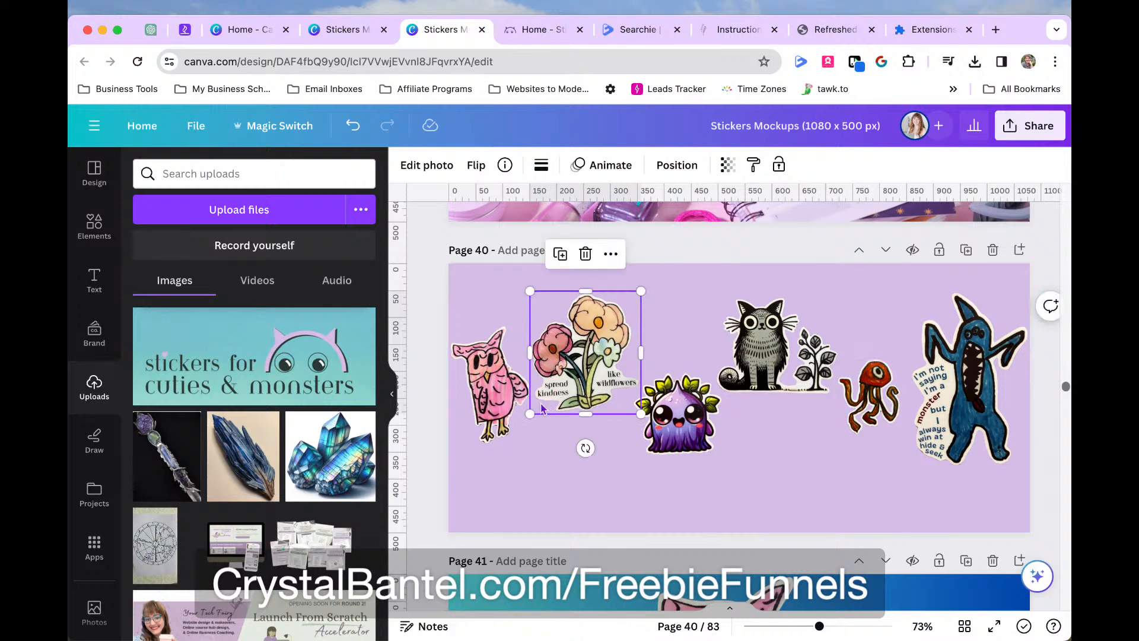
{"action": "left_click_drag", "start_coordinate": [532, 414], "coordinate": [539, 407]}
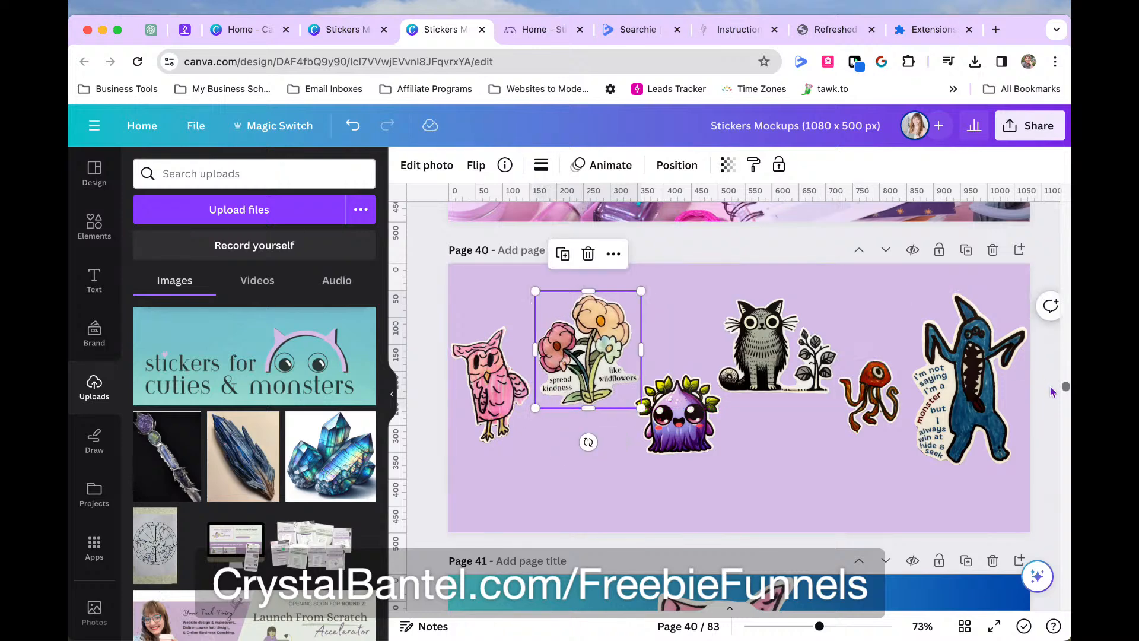
{"action": "left_click", "coordinate": [1050, 391]}
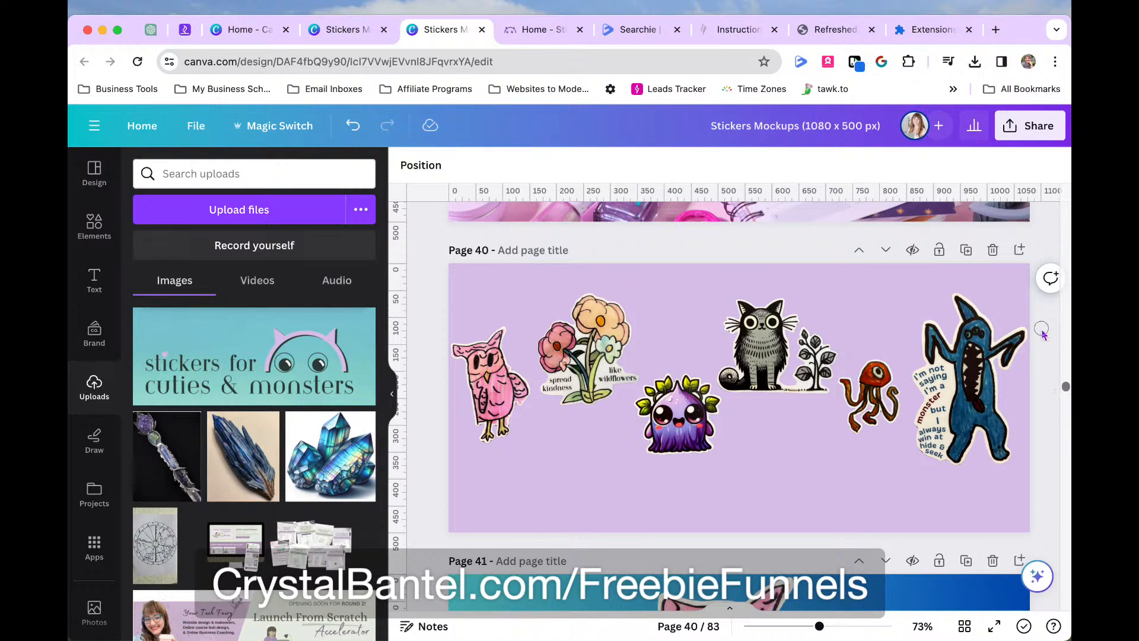
Marquee-select all the stickers and move the whole row down together
{"action": "left_click_drag", "start_coordinate": [1044, 333], "coordinate": [620, 409]}
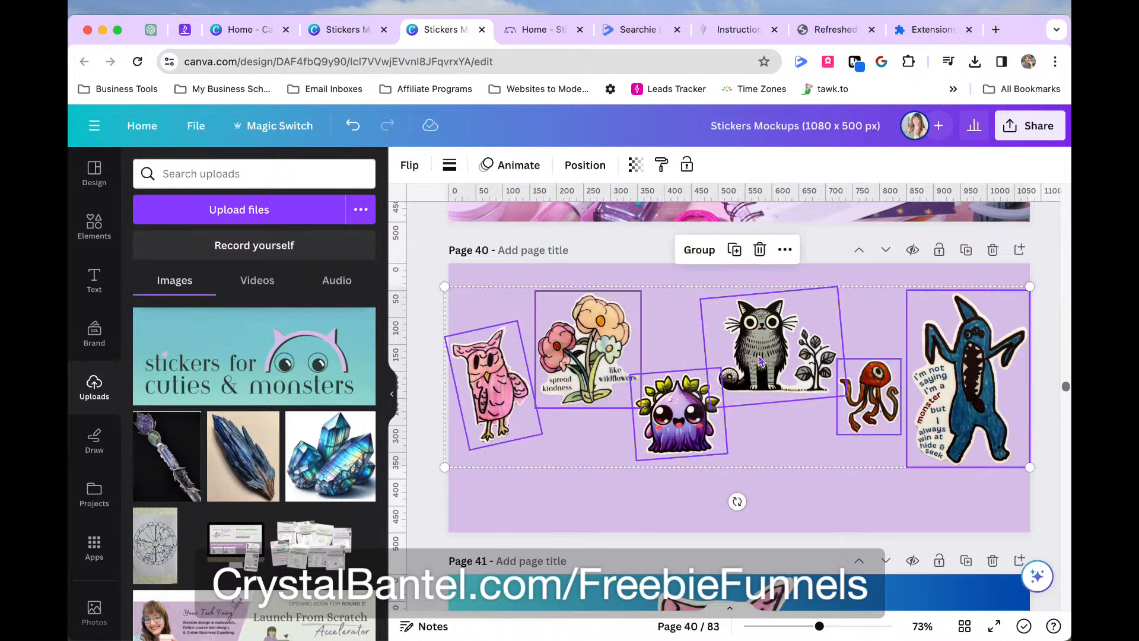
{"action": "left_click_drag", "start_coordinate": [761, 361], "coordinate": [757, 375]}
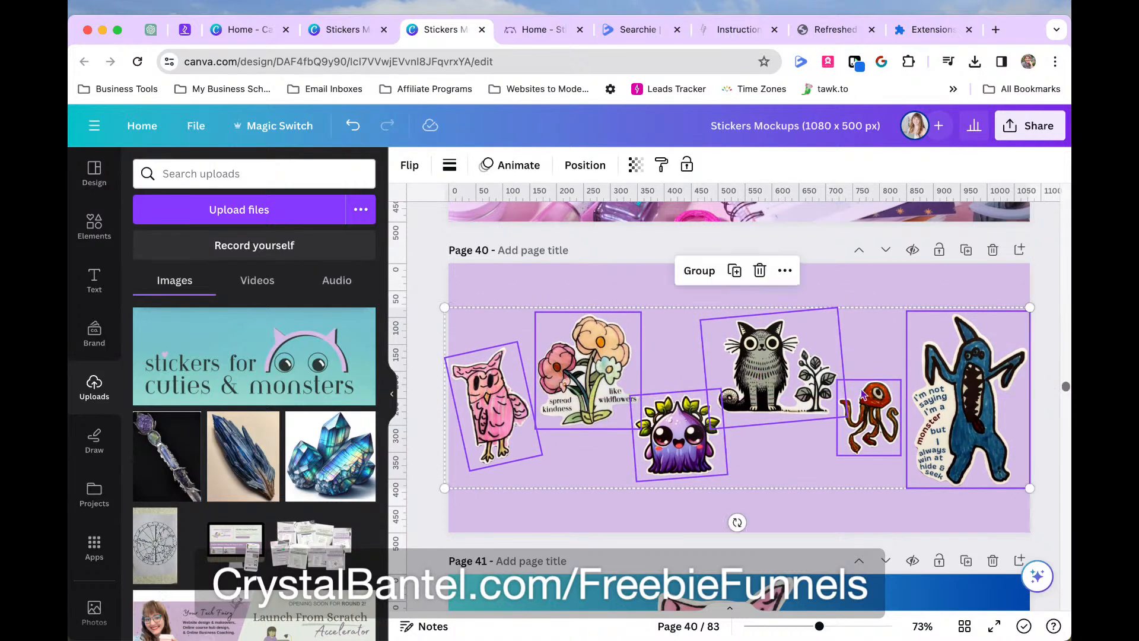
{"action": "left_click", "coordinate": [1049, 426]}
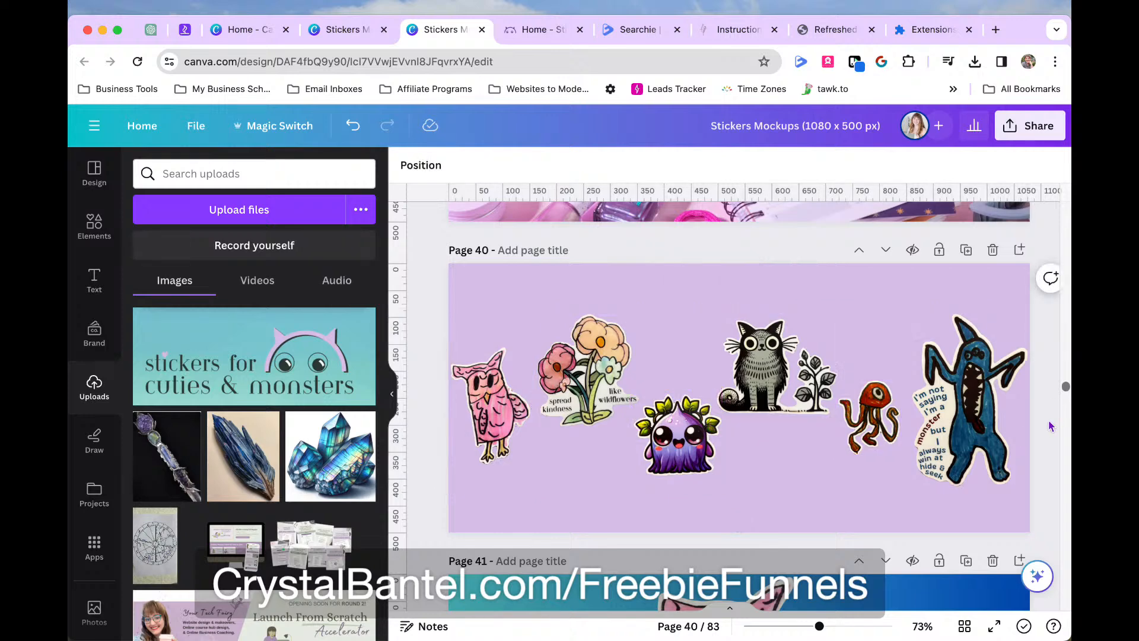
Set up a PNG download with transparent background at size 0.875 (945 × 438 px)
{"action": "left_click", "coordinate": [1037, 126]}
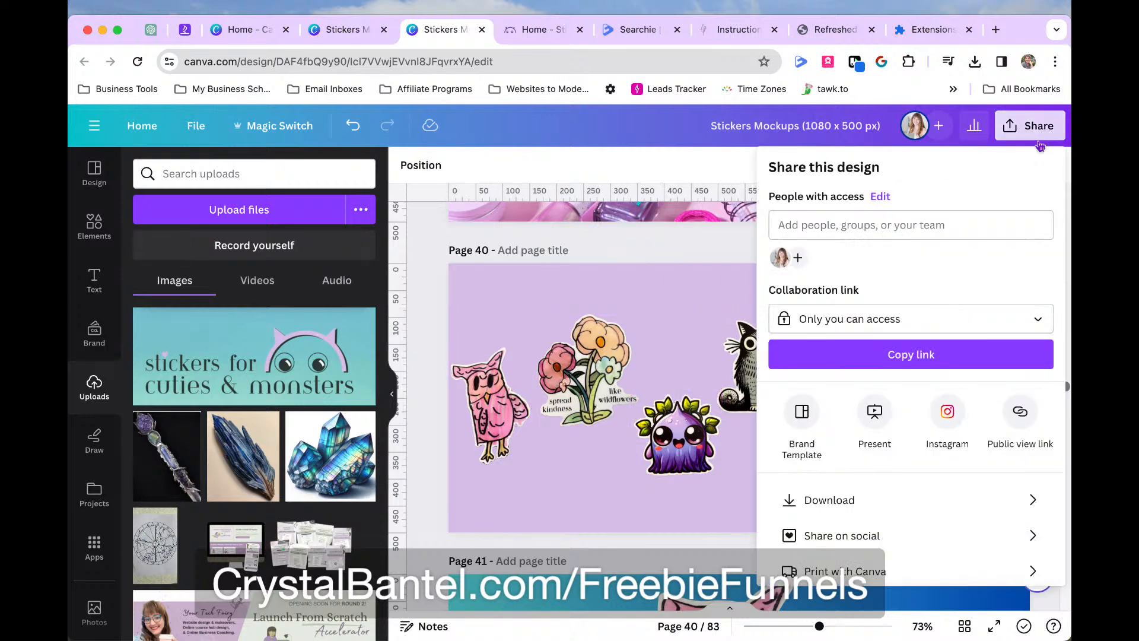
{"action": "left_click", "coordinate": [843, 500]}
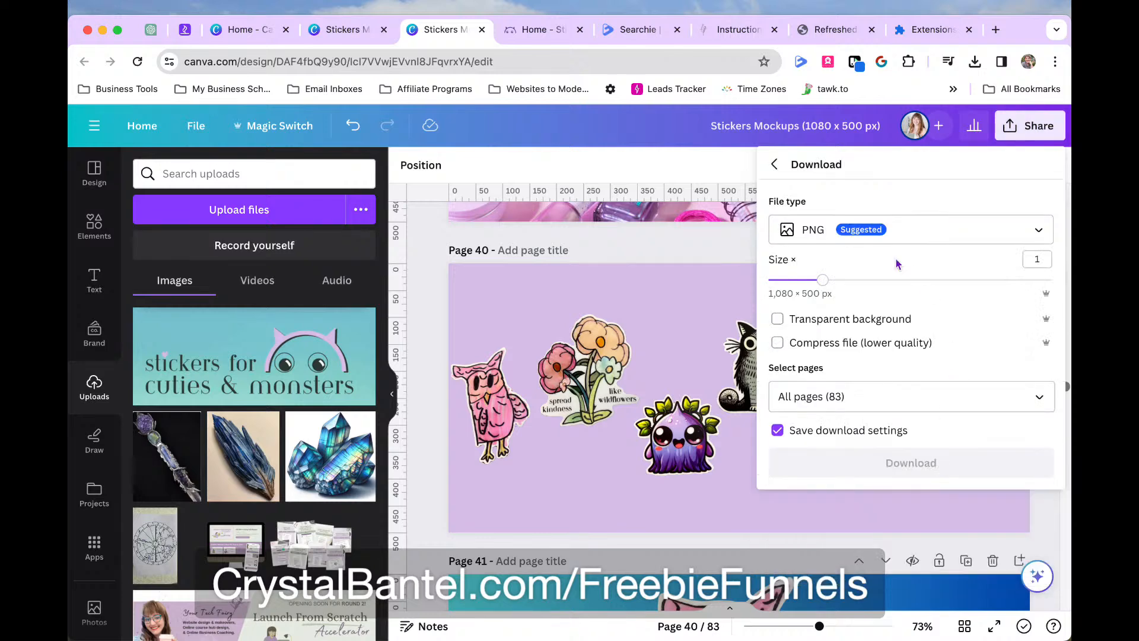
{"action": "left_click", "coordinate": [778, 320]}
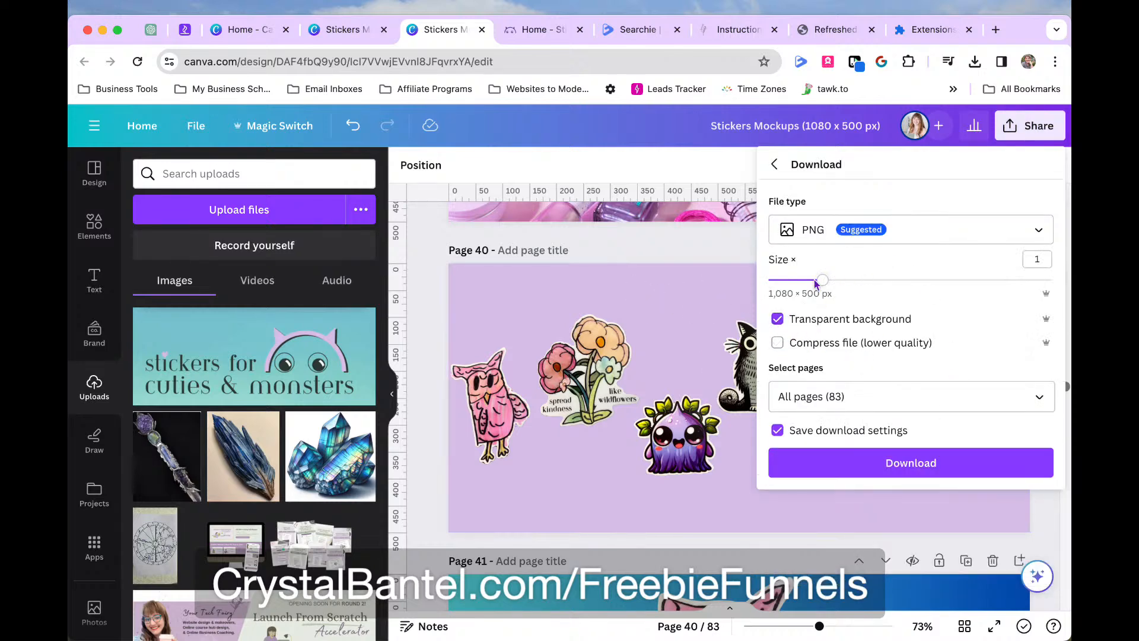
{"action": "left_click_drag", "start_coordinate": [820, 281], "coordinate": [808, 281]}
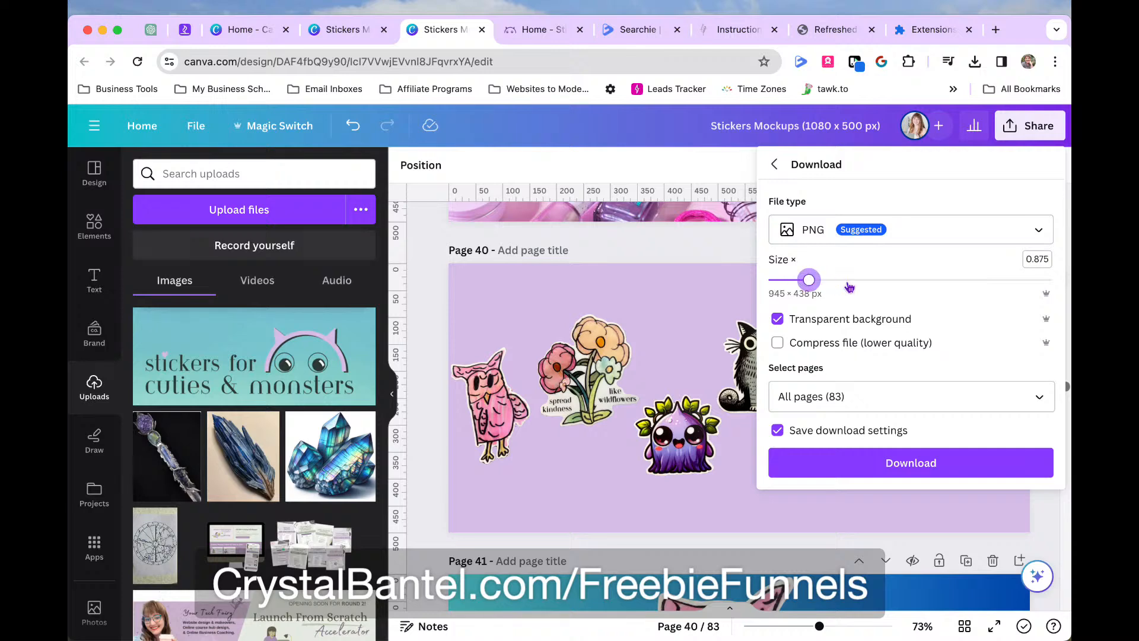
Limit the export to Page 40 only and download it
{"action": "left_click", "coordinate": [1038, 396]}
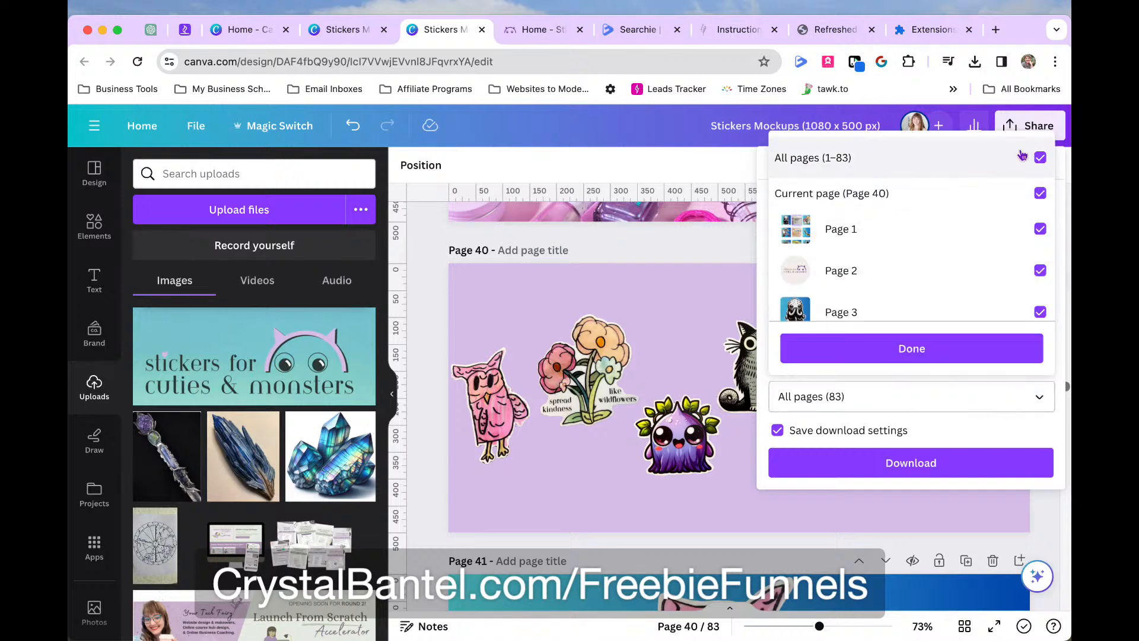
{"action": "left_click", "coordinate": [1038, 158]}
{"action": "left_click", "coordinate": [1040, 193]}
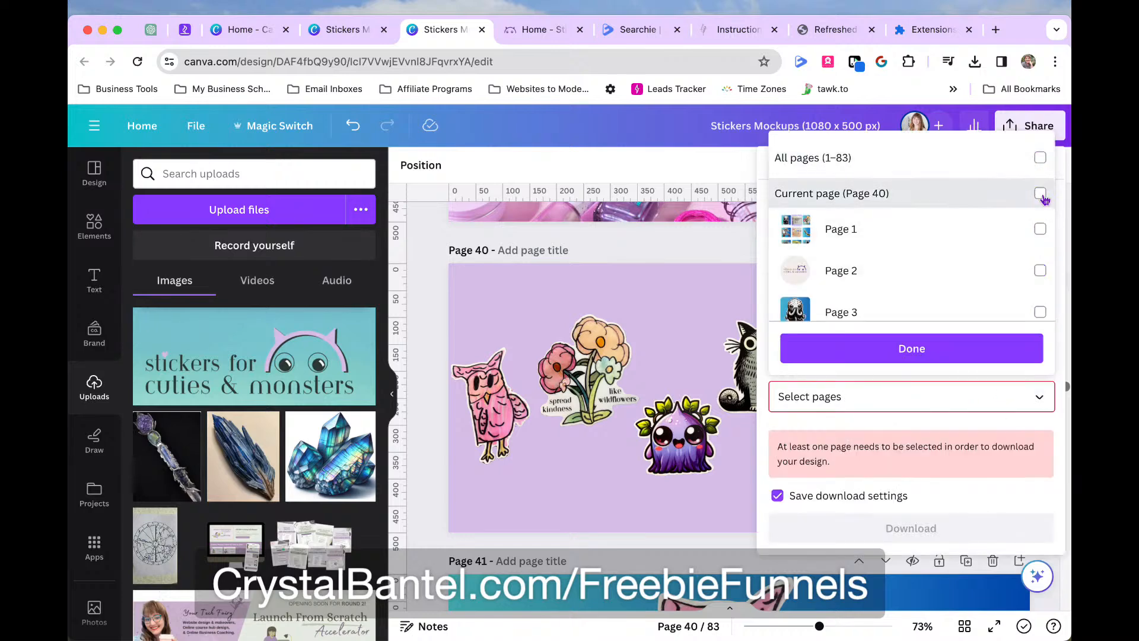
{"action": "left_click", "coordinate": [929, 348]}
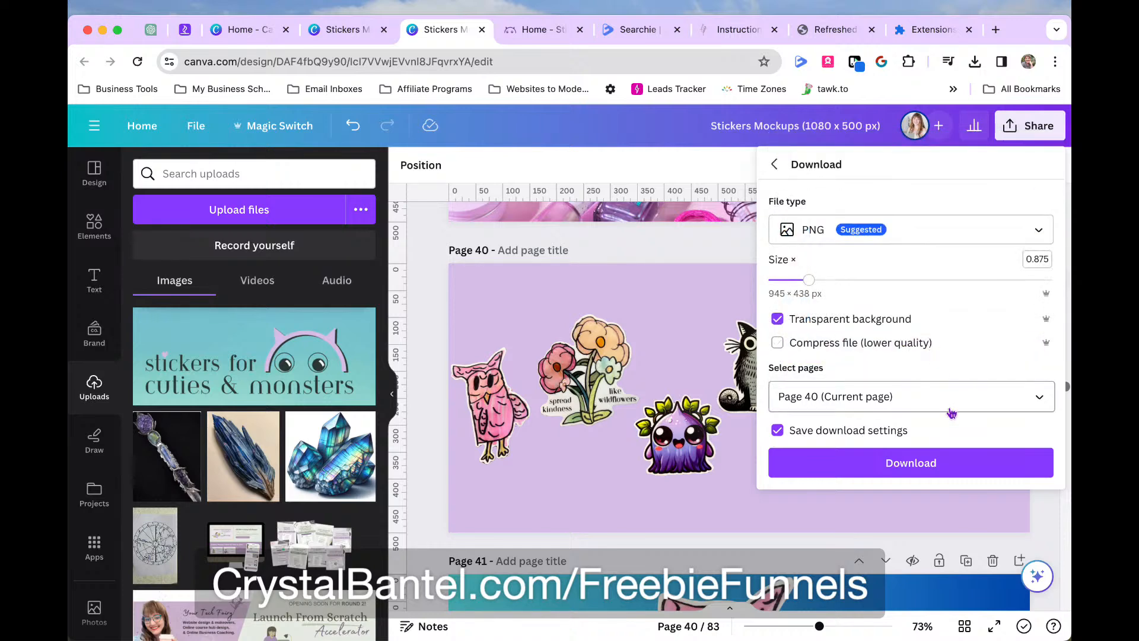
{"action": "left_click", "coordinate": [922, 465]}
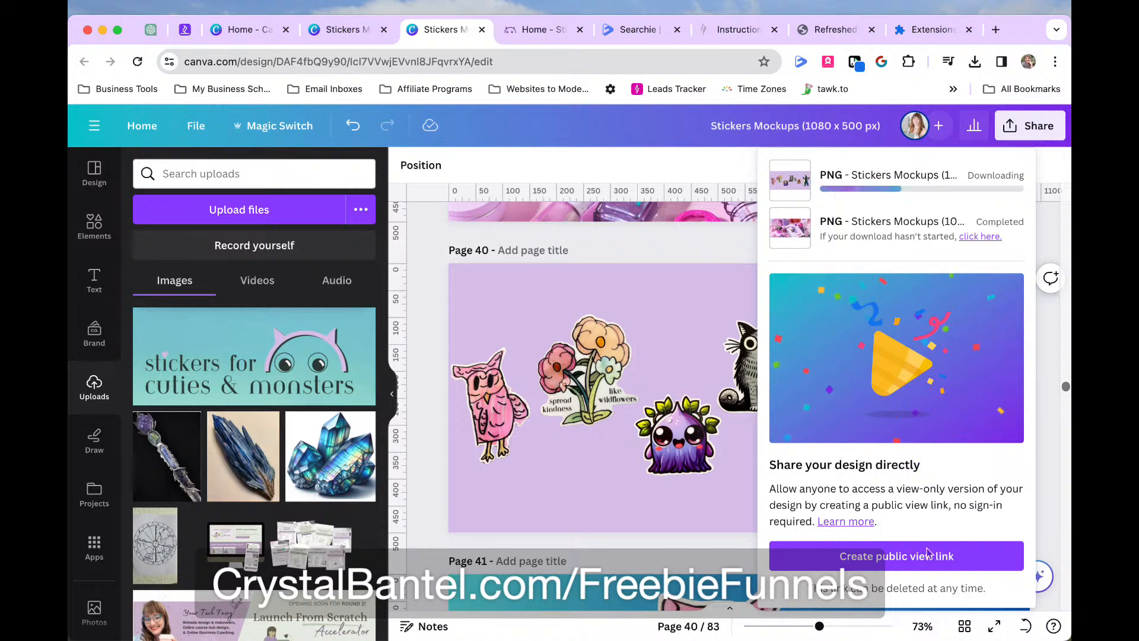
{"action": "left_click", "coordinate": [894, 639]}
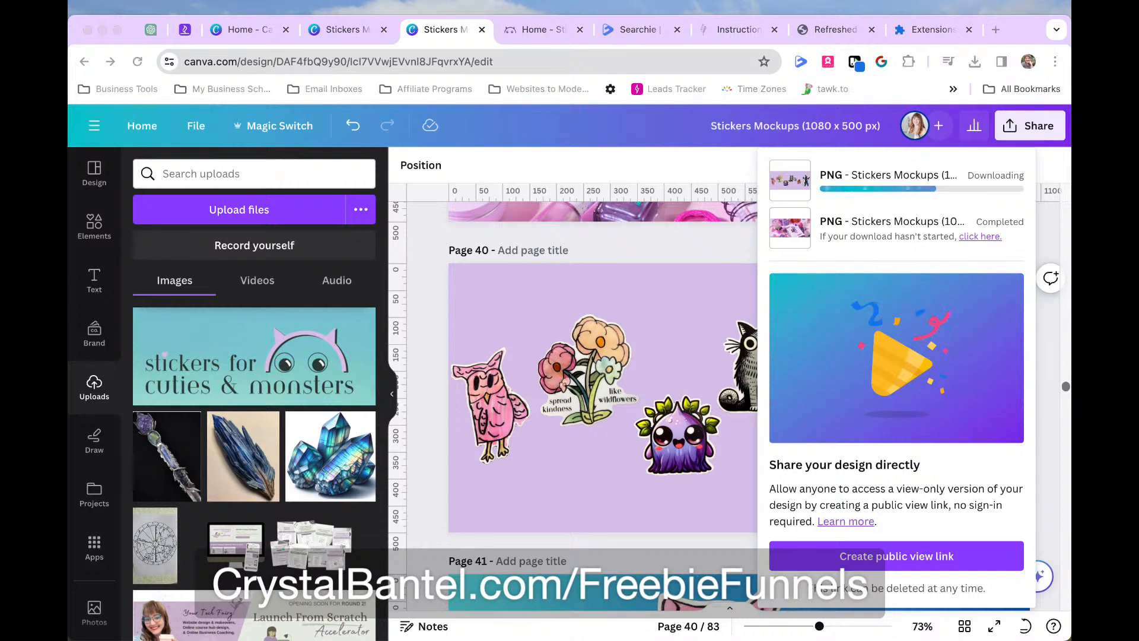
{"action": "left_click", "coordinate": [629, 511]}
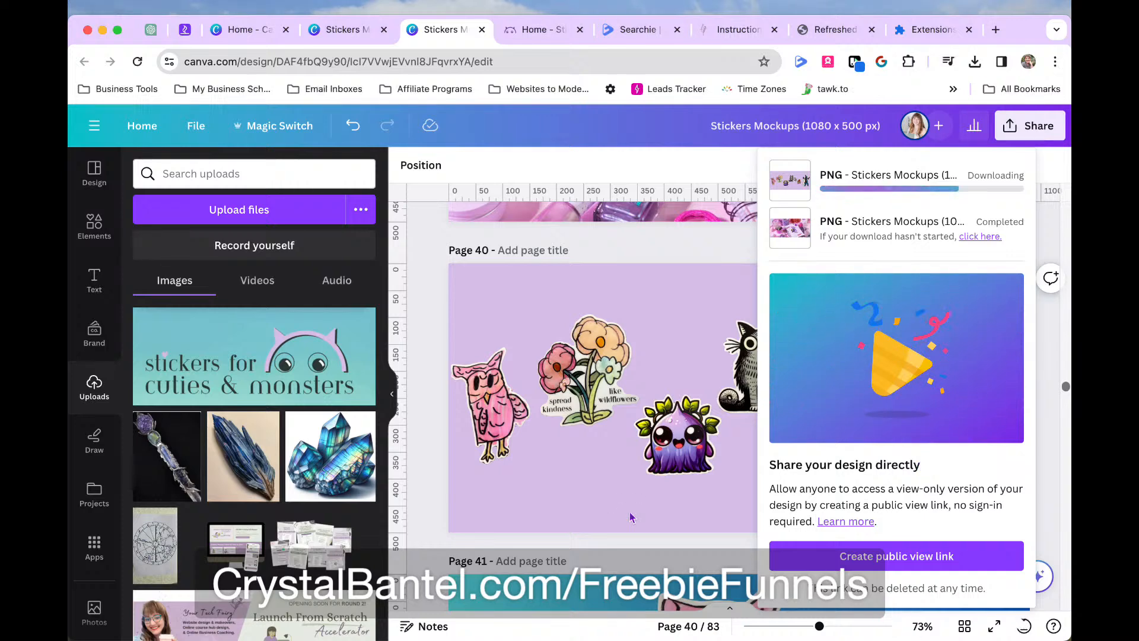
Open MailerLite's image library for the empty image block below the heading
{"action": "left_click", "coordinate": [683, 512]}
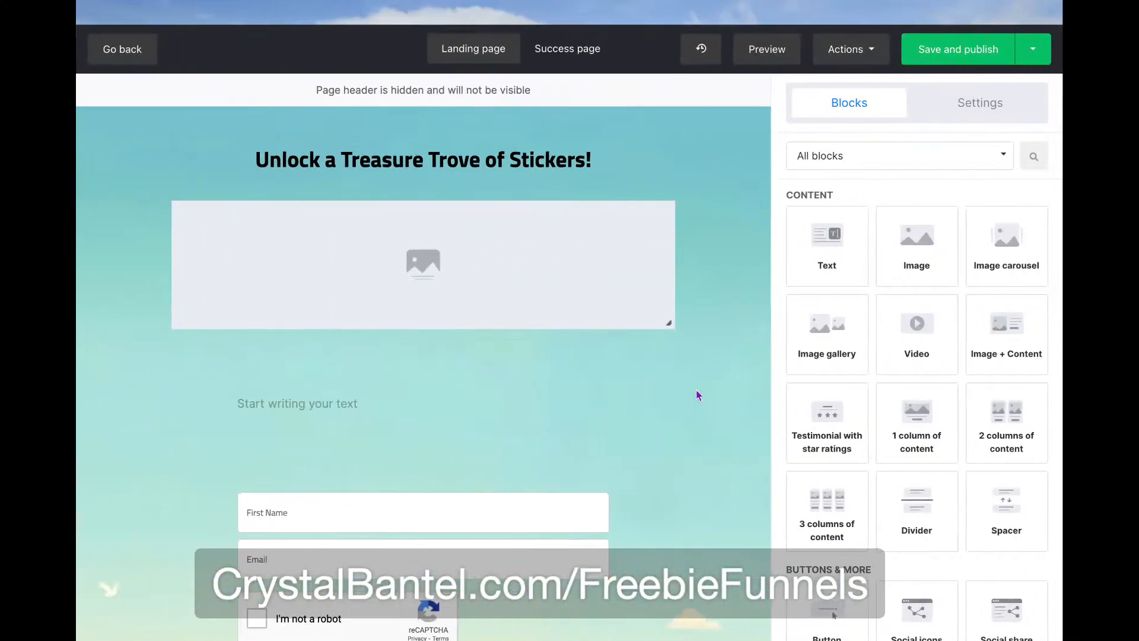
{"action": "left_click", "coordinate": [421, 267]}
{"action": "left_click", "coordinate": [754, 236]}
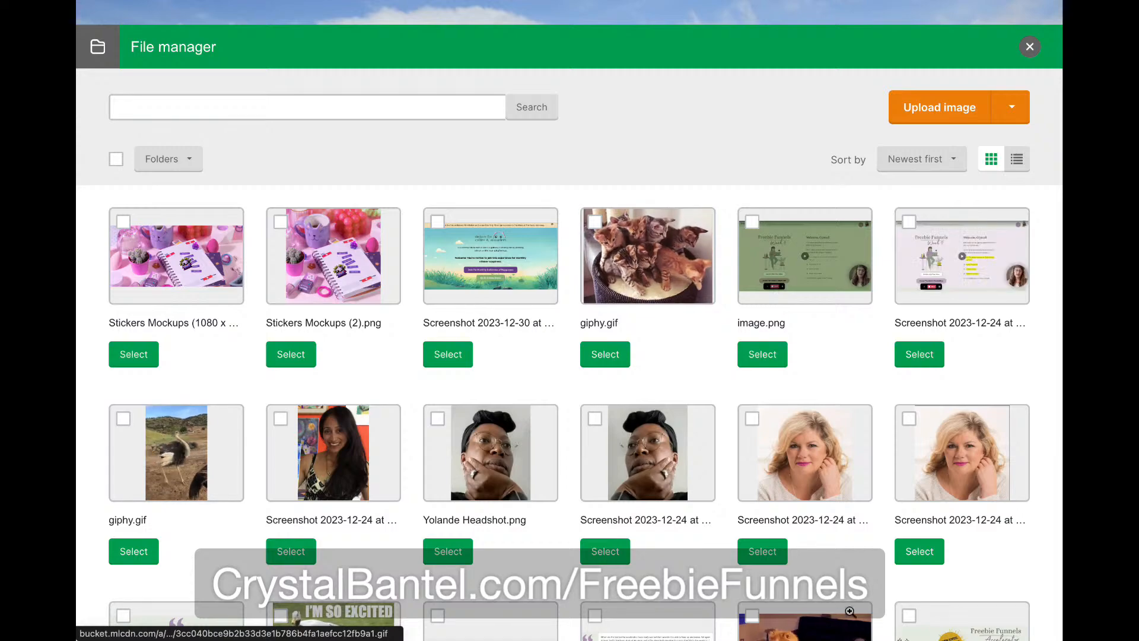
{"action": "left_click", "coordinate": [900, 619]}
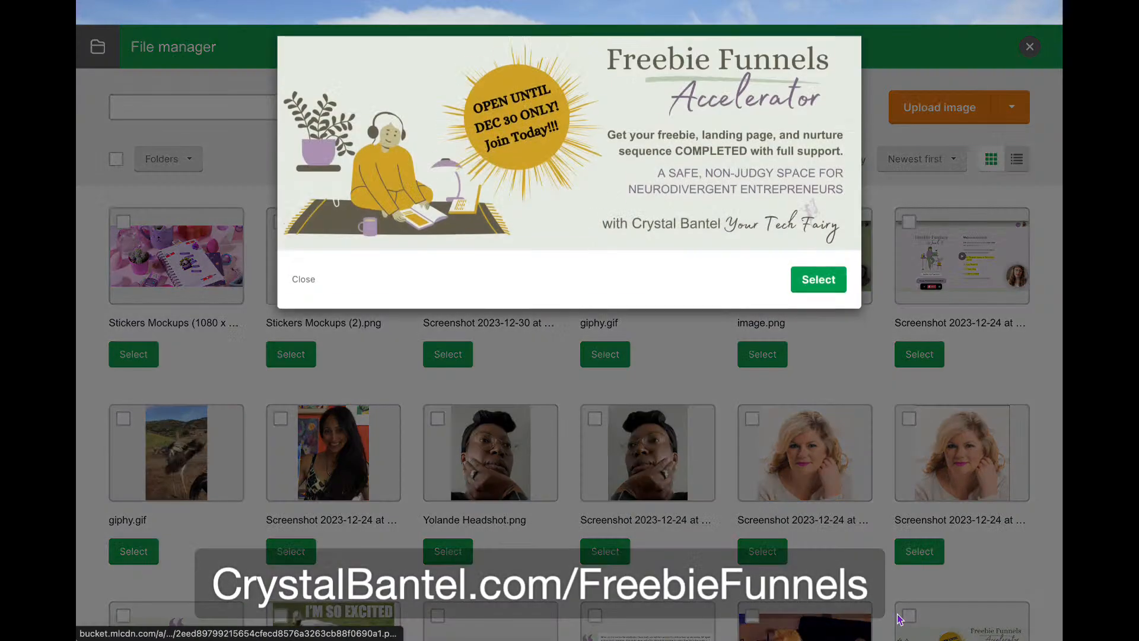
{"action": "key", "text": "ctrl+Left"}
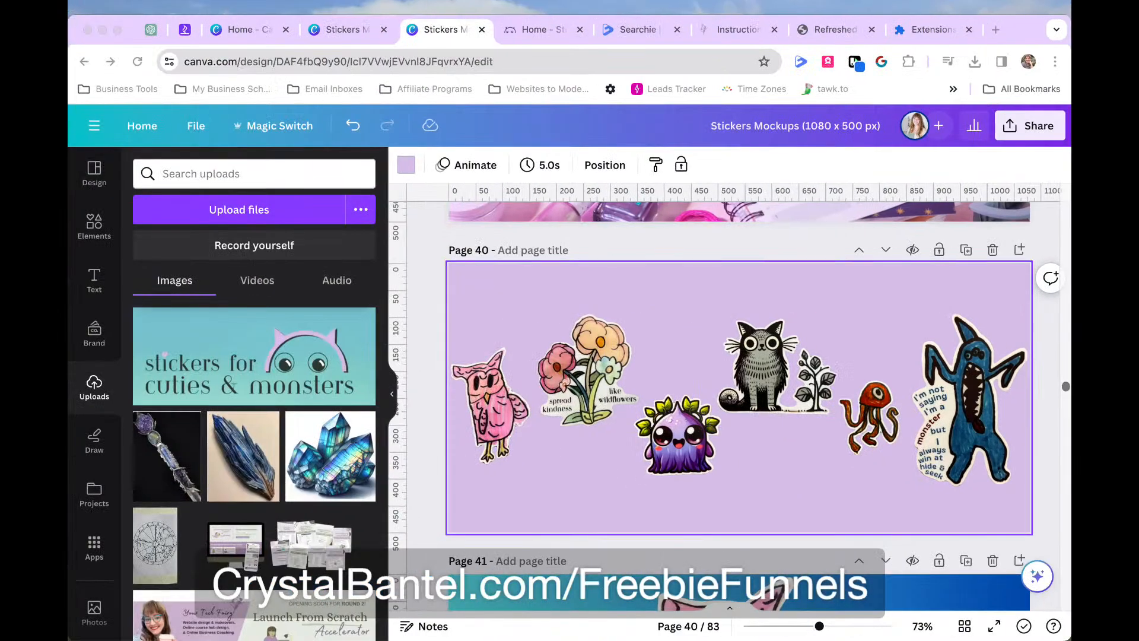
{"action": "key", "text": "ctrl+Right"}
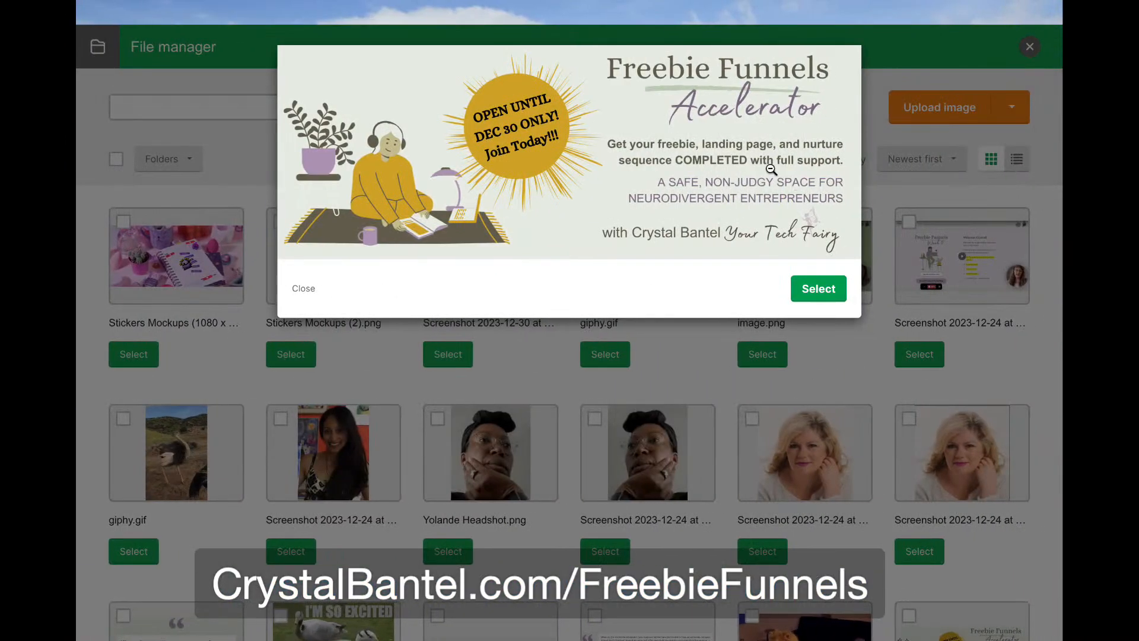
{"action": "left_click", "coordinate": [891, 91]}
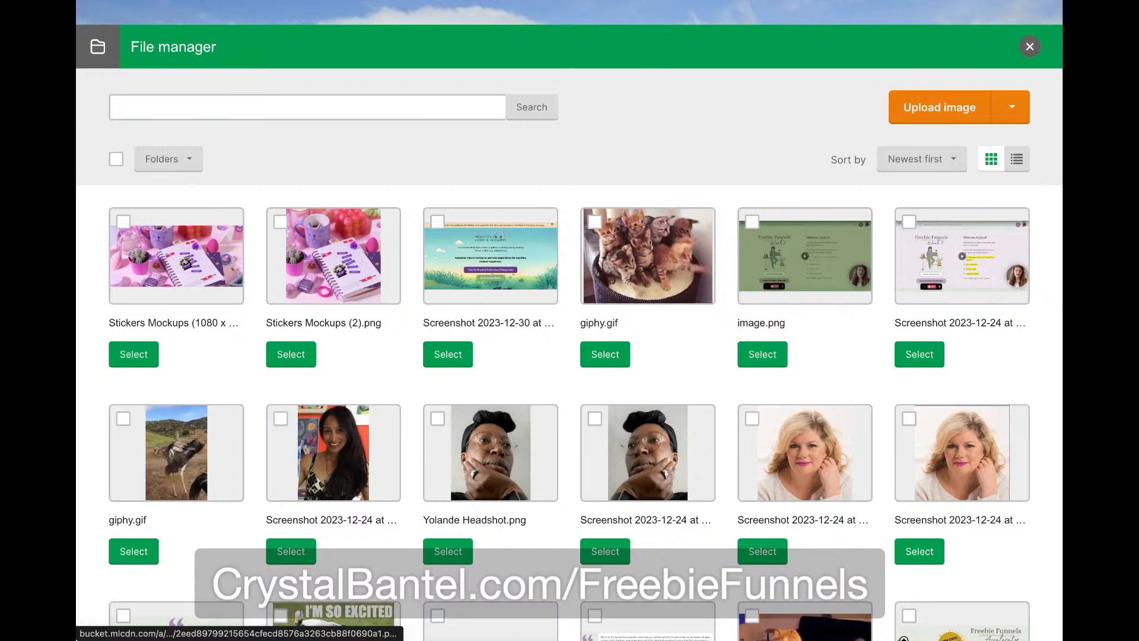
Upload the sticker PNG to the library and insert it into the page
{"action": "left_click_drag", "start_coordinate": [928, 625], "coordinate": [522, 385]}
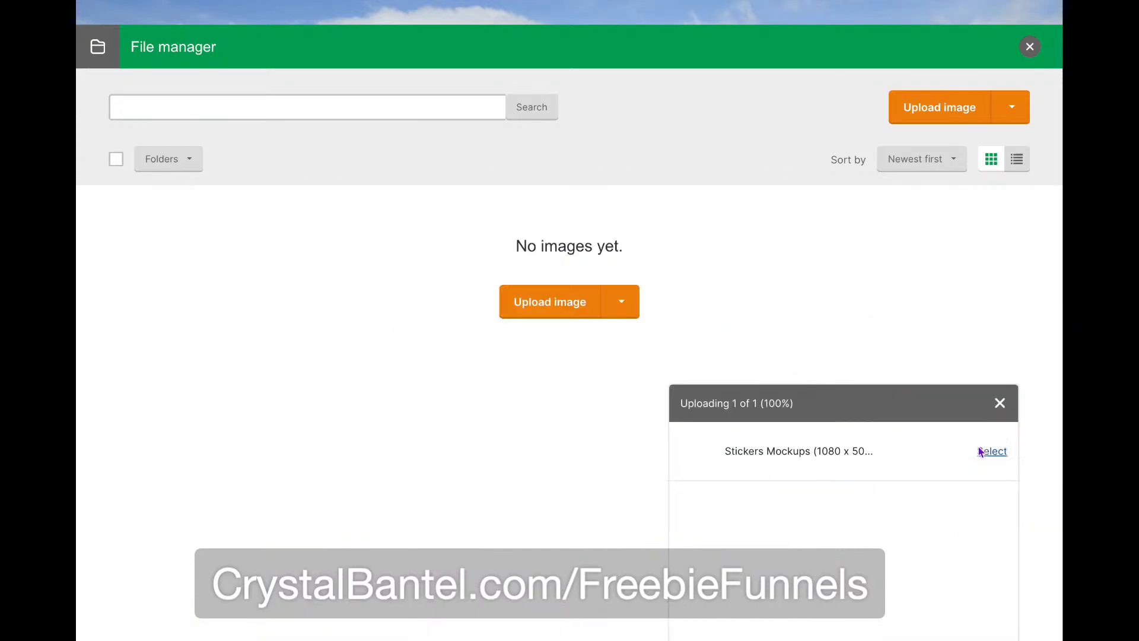
{"action": "left_click", "coordinate": [990, 455]}
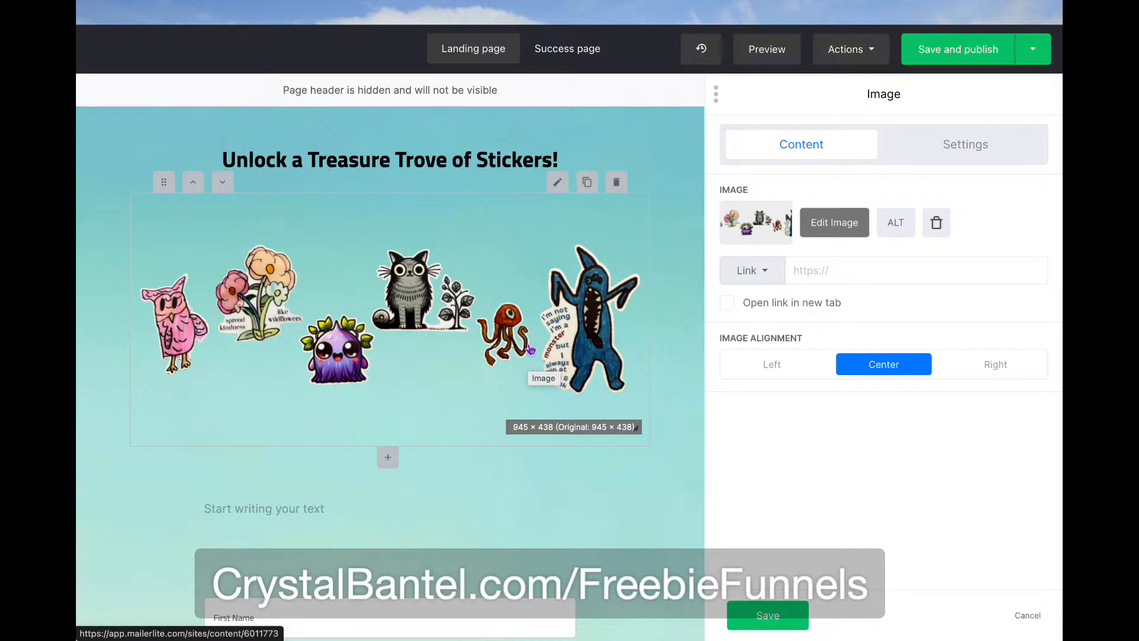
{"action": "key", "text": "ctrl+Left"}
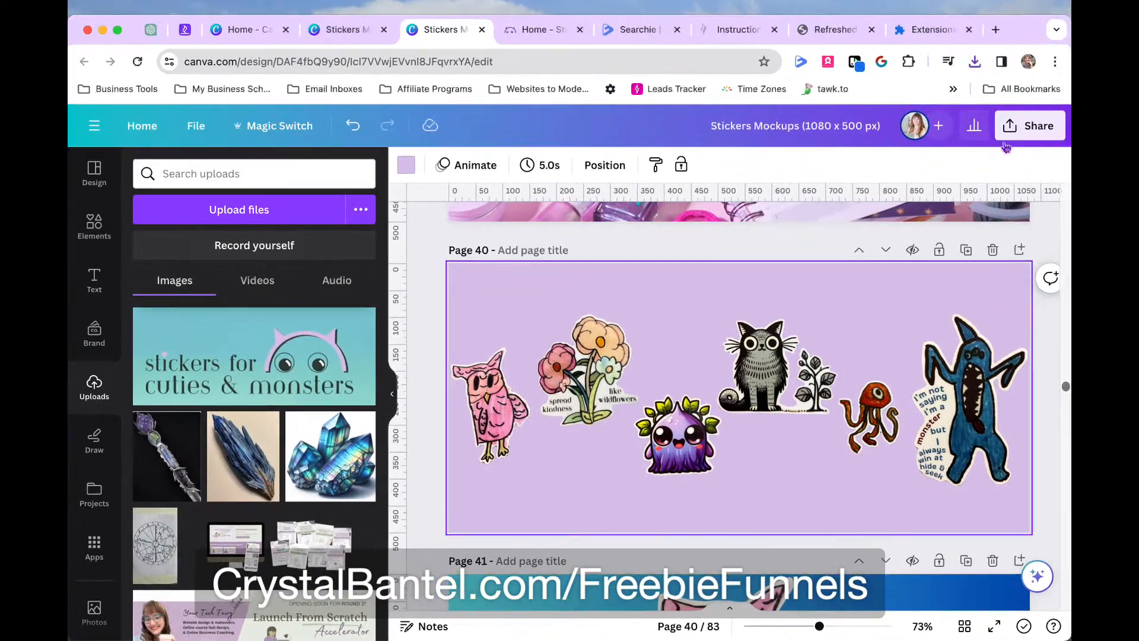
Download page 40 again as a transparent PNG at size 1 (1080 × 500 px)
{"action": "left_click", "coordinate": [1033, 134]}
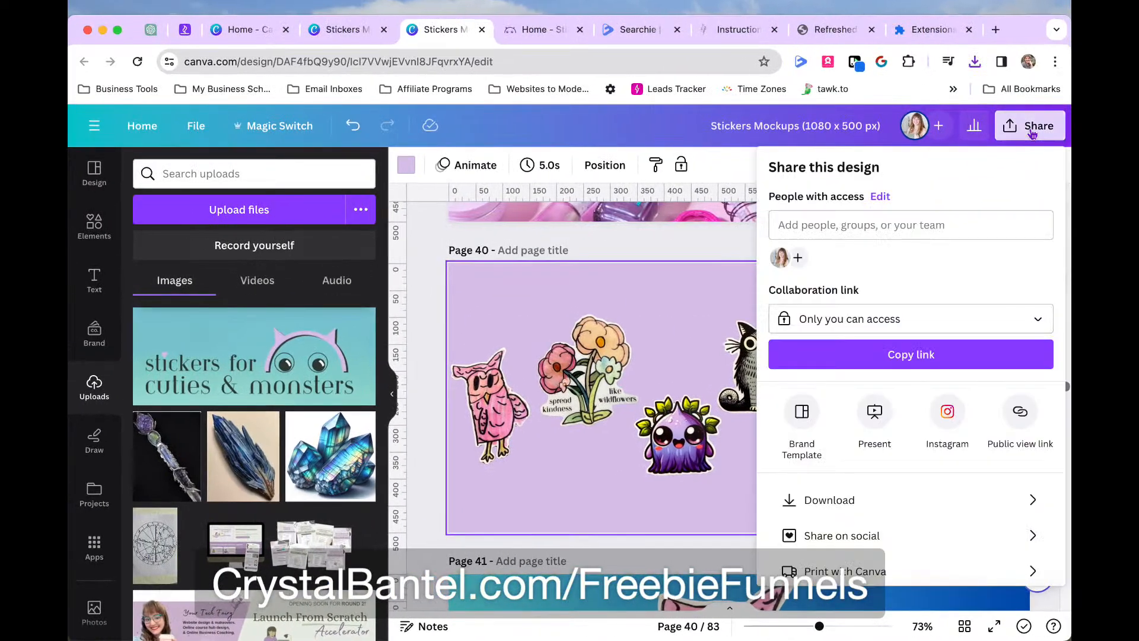
{"action": "left_click", "coordinate": [826, 499]}
{"action": "left_click_drag", "start_coordinate": [809, 280], "coordinate": [834, 280]}
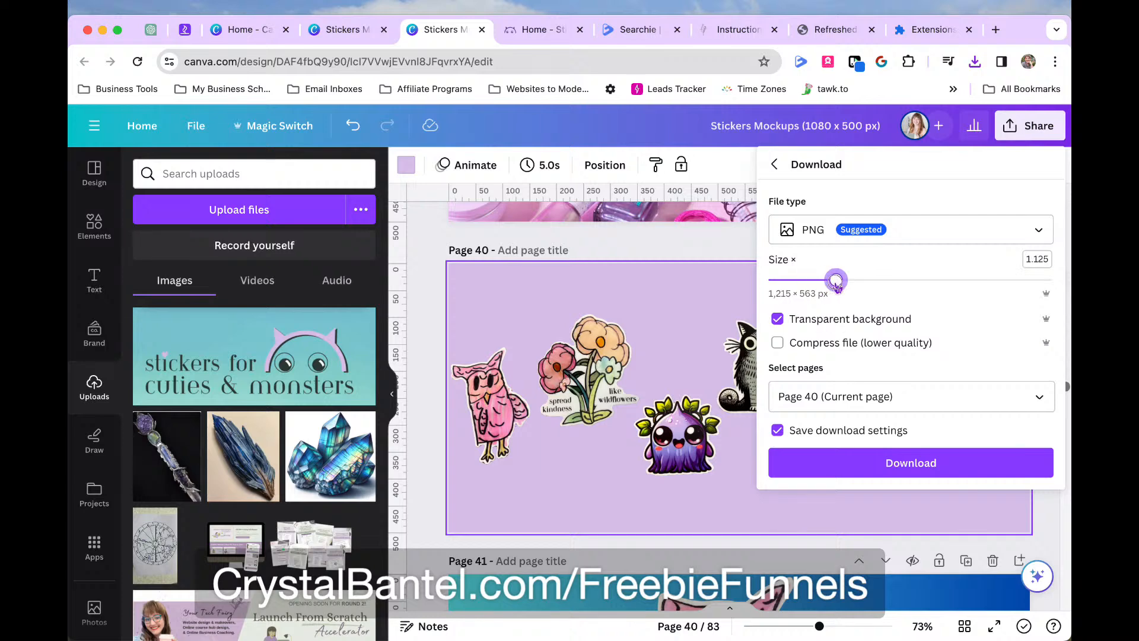
{"action": "left_click", "coordinate": [909, 463]}
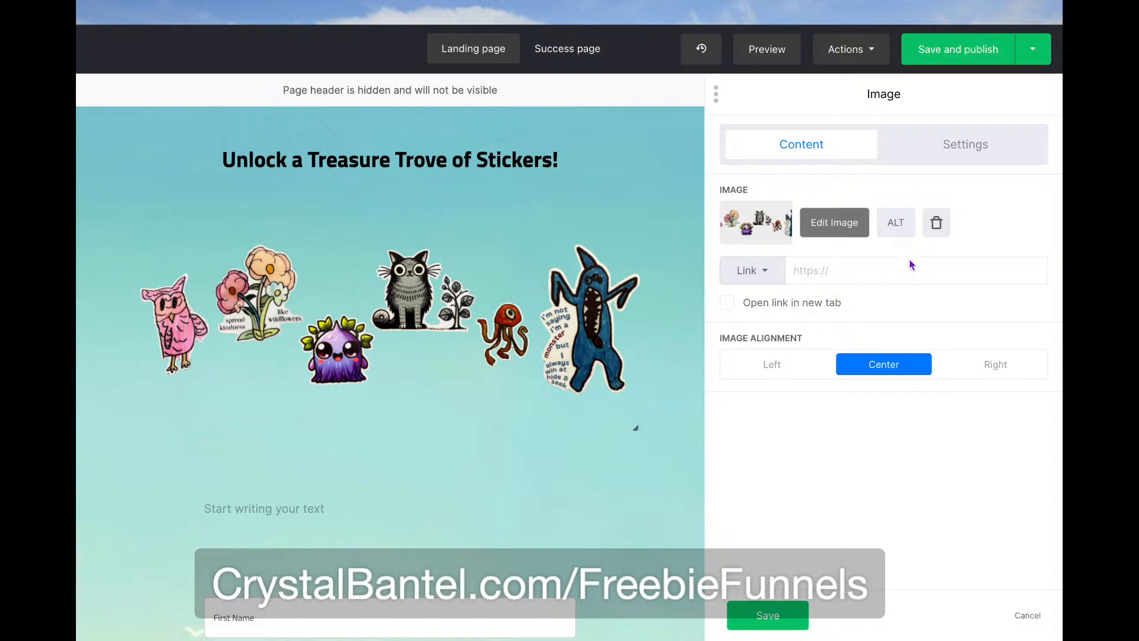
Set the sticker image's top spacing to 0 and shrink it to about 578 × 268
{"action": "left_click", "coordinate": [964, 143]}
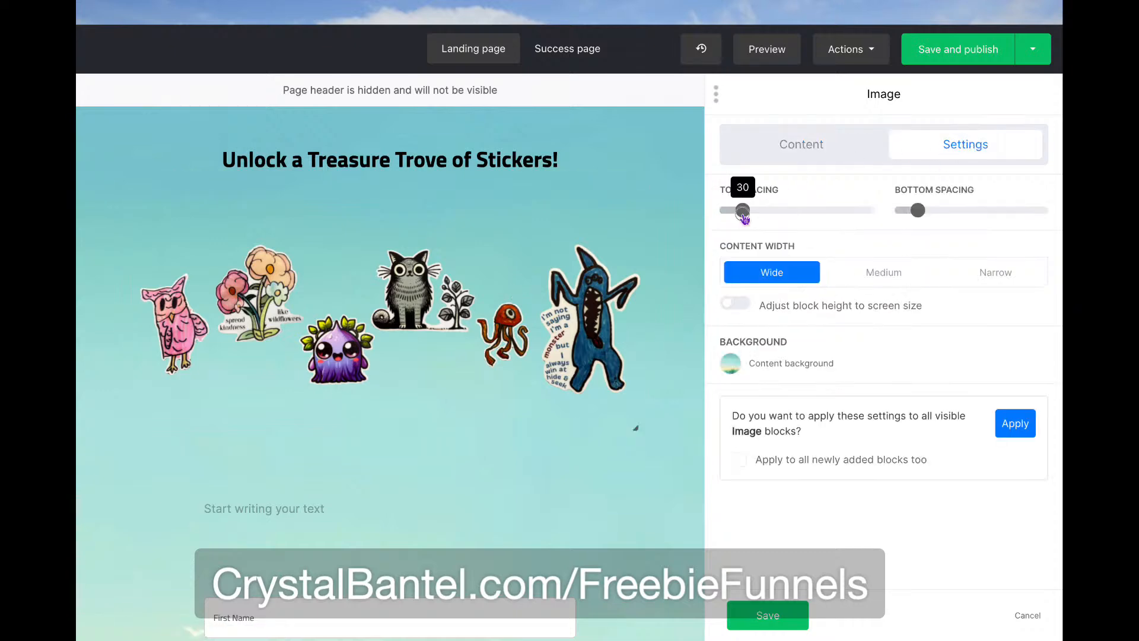
{"action": "left_click_drag", "start_coordinate": [744, 218], "coordinate": [703, 220]}
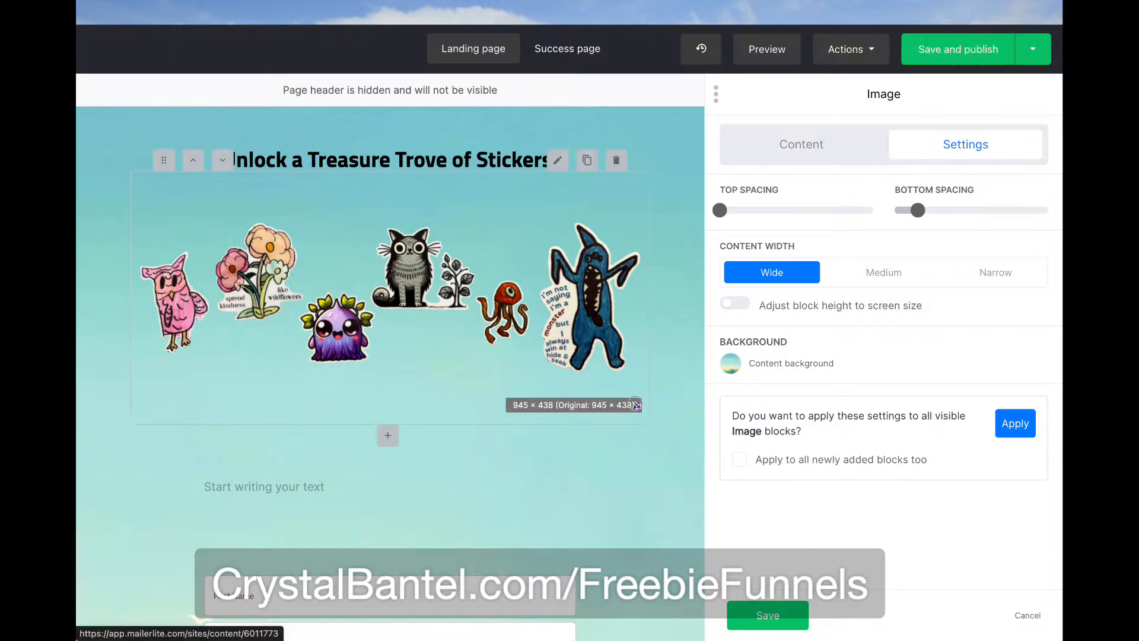
{"action": "left_click_drag", "start_coordinate": [635, 405], "coordinate": [578, 370]}
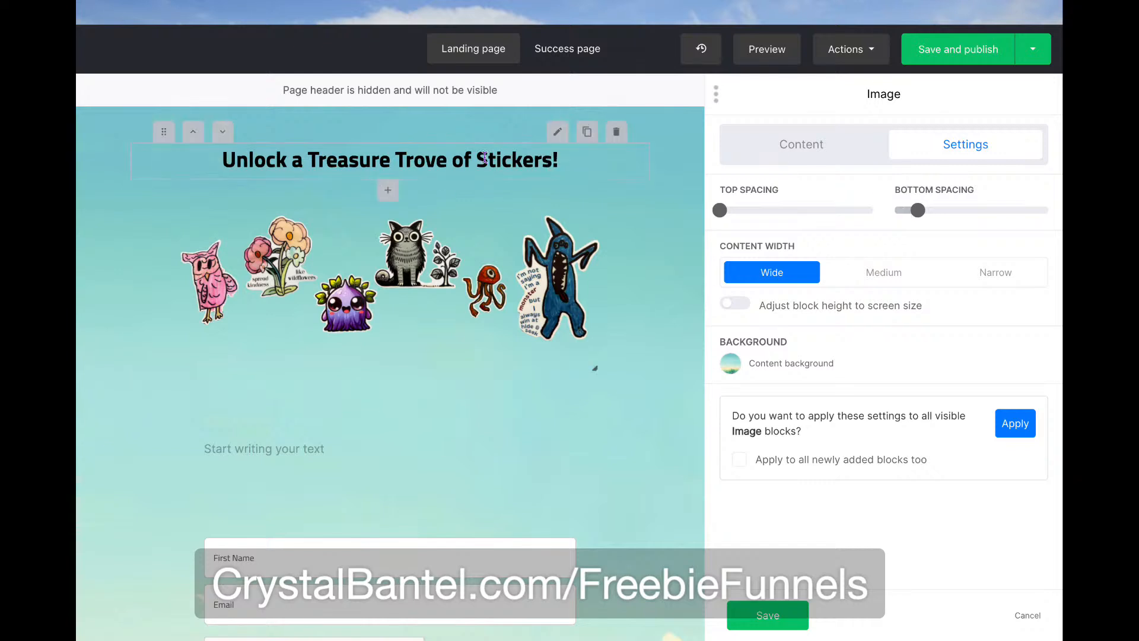
Give the heading a top spacing of 90
{"action": "left_click", "coordinate": [557, 135]}
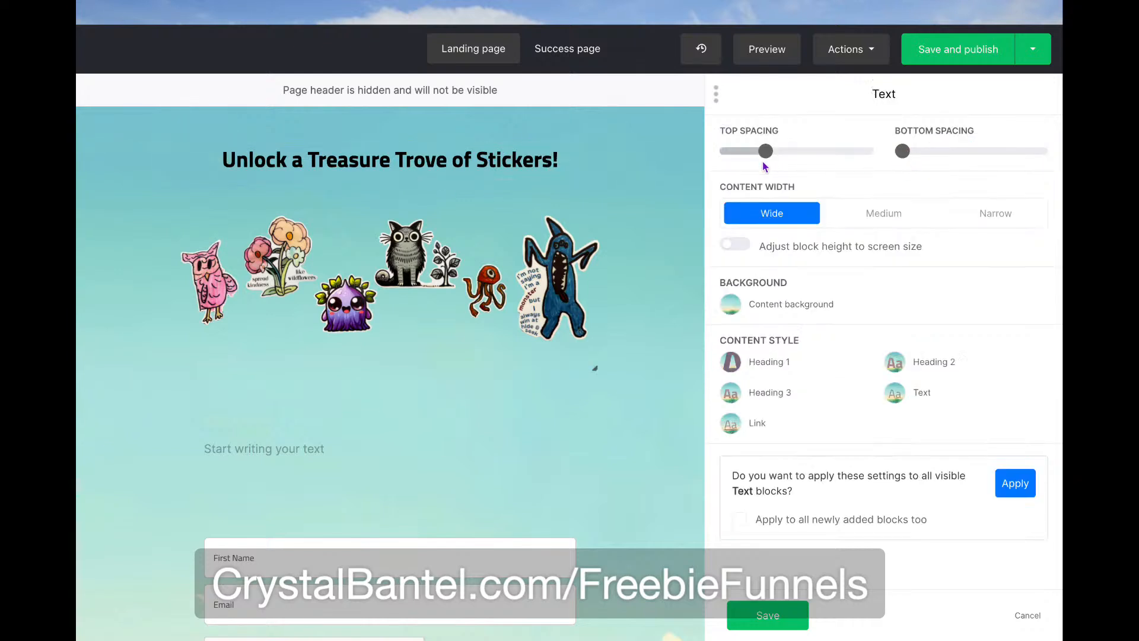
{"action": "left_click_drag", "start_coordinate": [765, 156], "coordinate": [789, 159]}
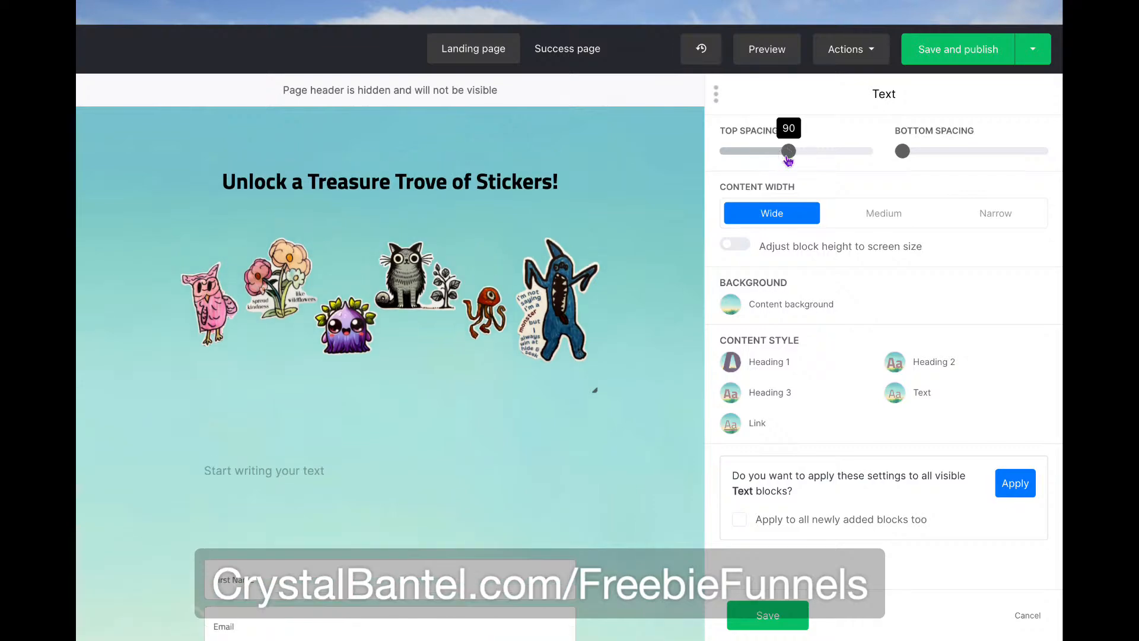
{"action": "key", "text": "ctrl+Left"}
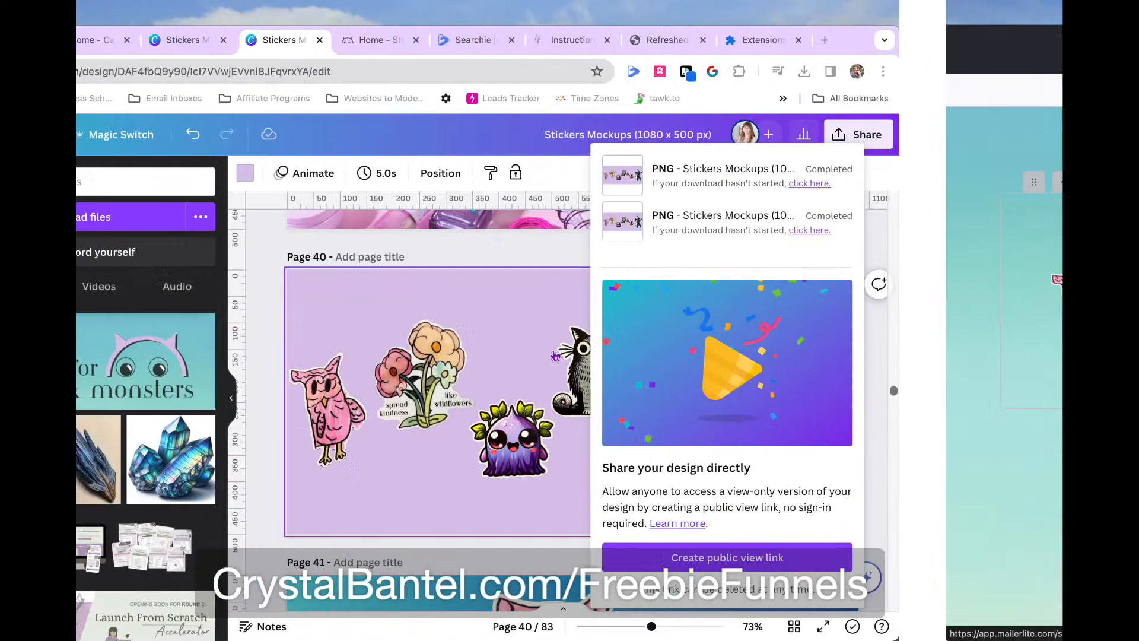
{"action": "key", "text": "ctrl+Right"}
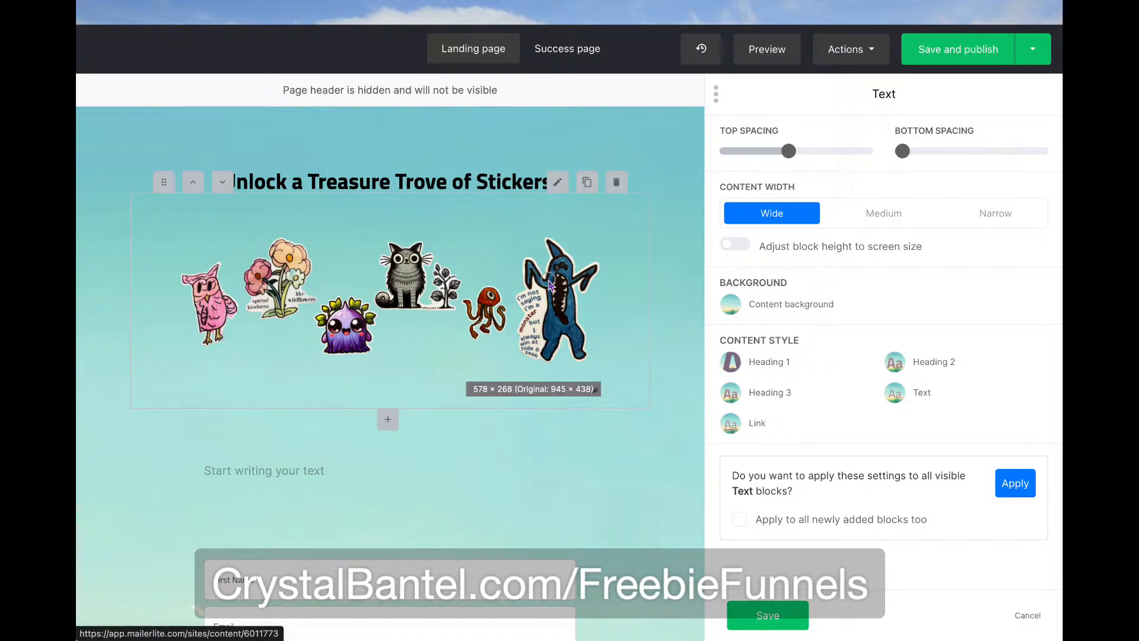
{"action": "left_click", "coordinate": [555, 352]}
Upload the new 1080 × 500 sticker PNG and swap it into the banner image block
{"action": "left_click", "coordinate": [768, 221]}
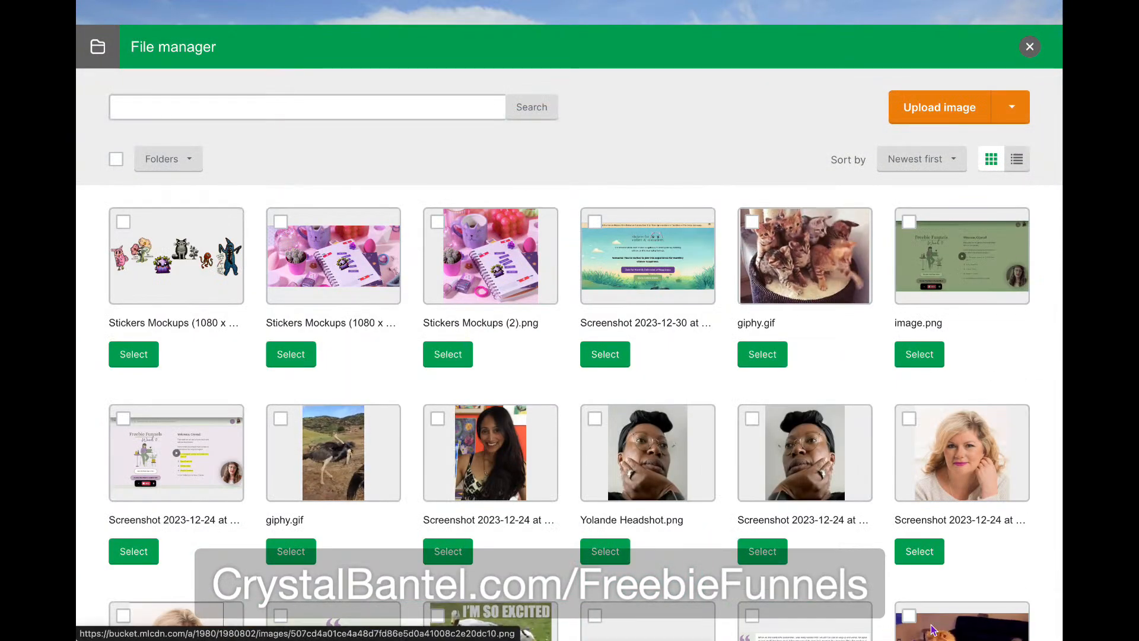
{"action": "left_click_drag", "start_coordinate": [618, 471], "coordinate": [617, 473]}
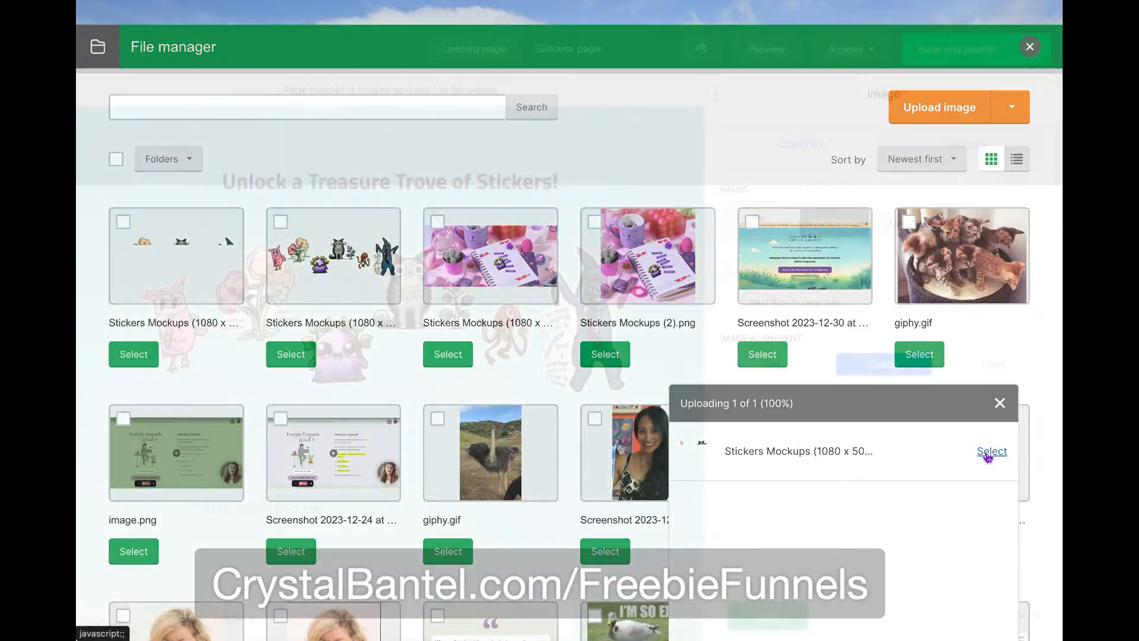
{"action": "left_click", "coordinate": [983, 457]}
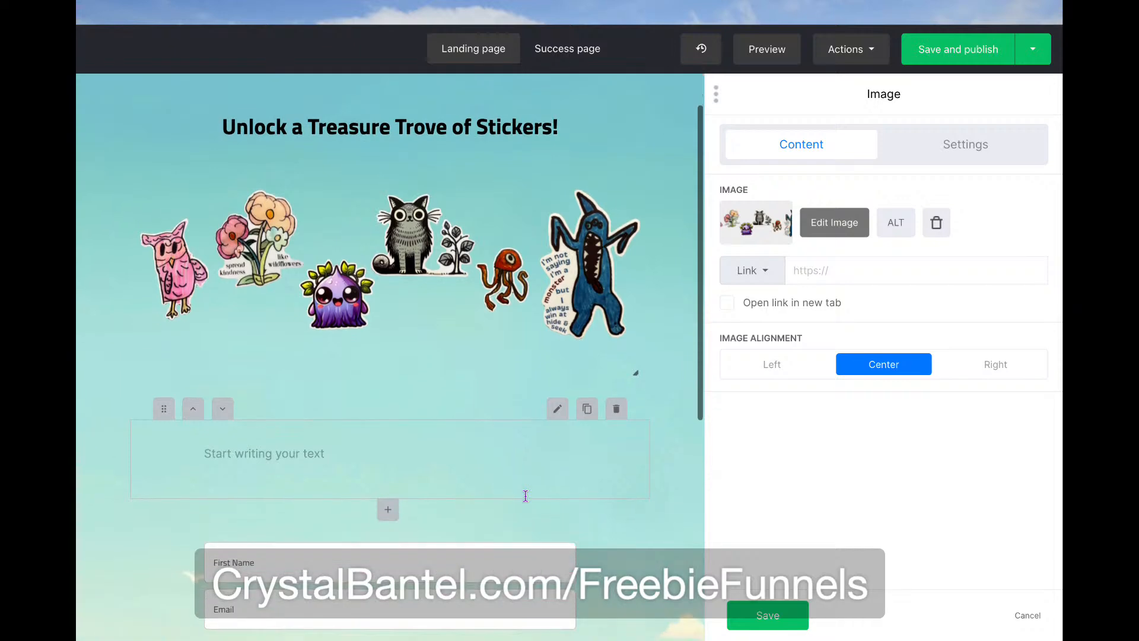
{"action": "scroll", "coordinate": [526, 496], "scroll_direction": "up", "scroll_amount": 1}
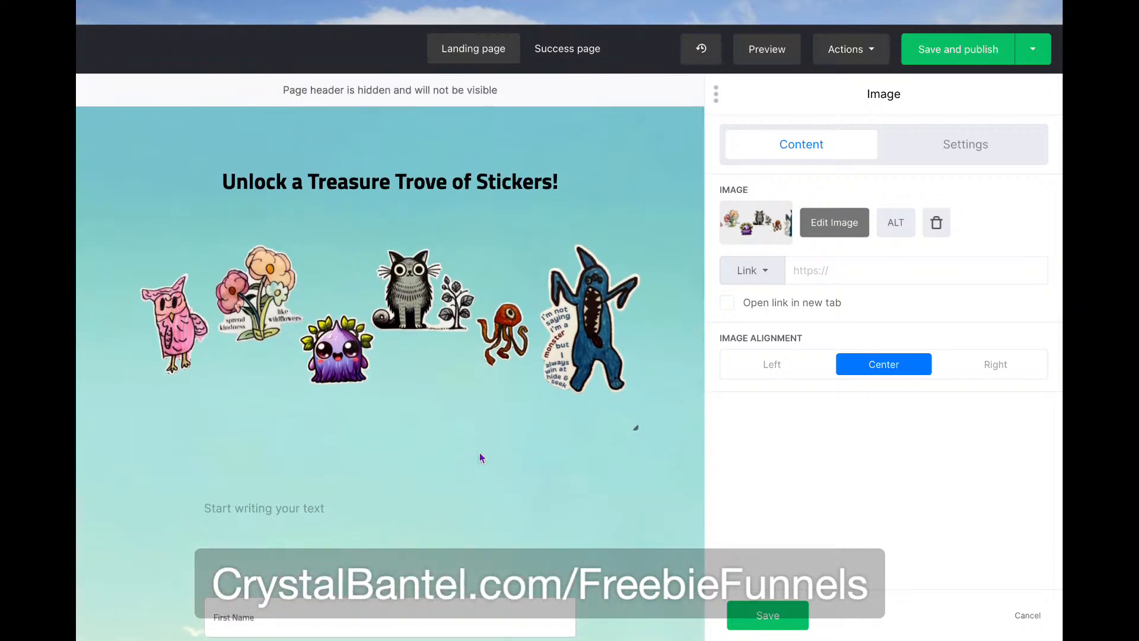
{"action": "key", "text": "ctrl+Left"}
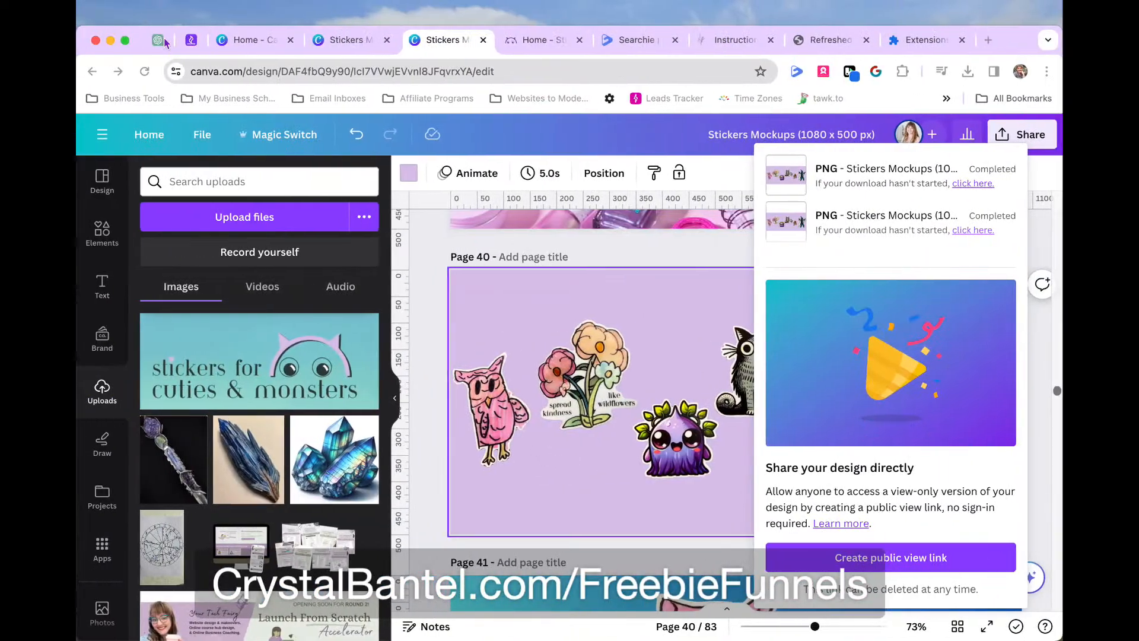
Open the Thinkfriend ChatGPT conversation and scroll to its landing-page Description section
{"action": "left_click", "coordinate": [165, 43]}
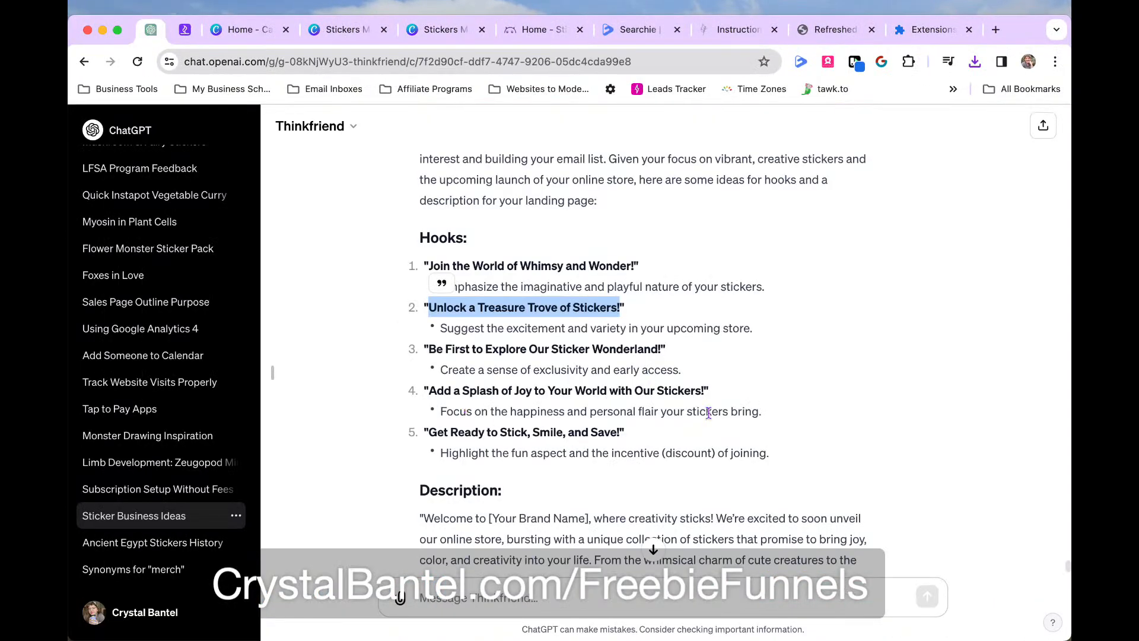
{"action": "scroll", "coordinate": [710, 420], "scroll_direction": "down", "scroll_amount": 5}
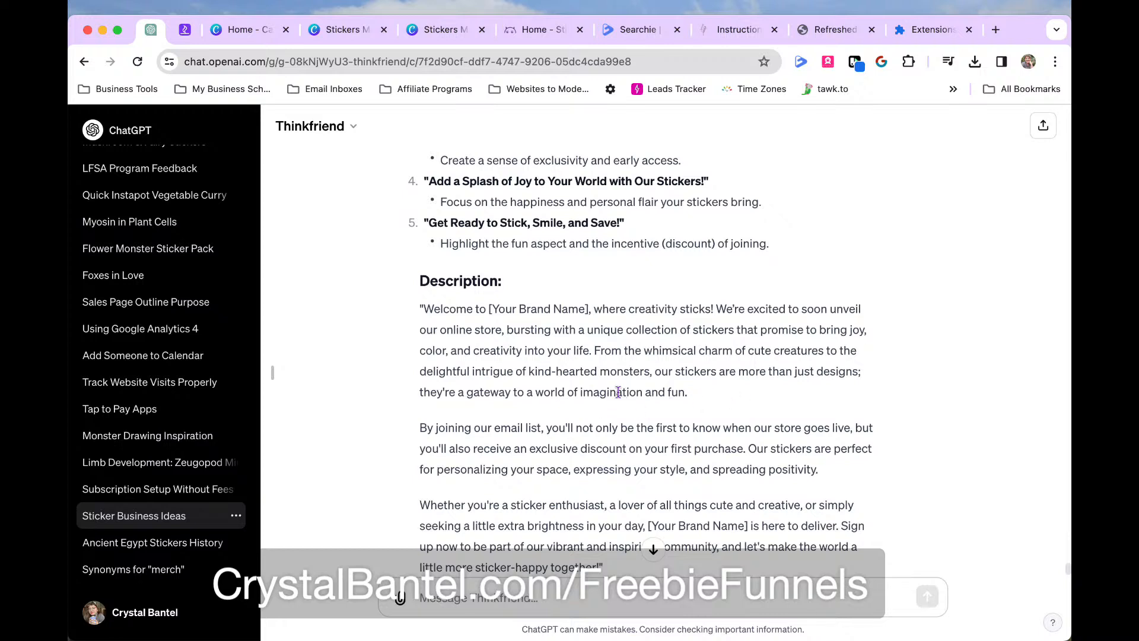
Paste the email-list paragraph into ChatGPT and ask for a half-length, punchy call-to-action rewrite
{"action": "triple_click", "coordinate": [560, 444]}
{"action": "key", "text": "super+c"}
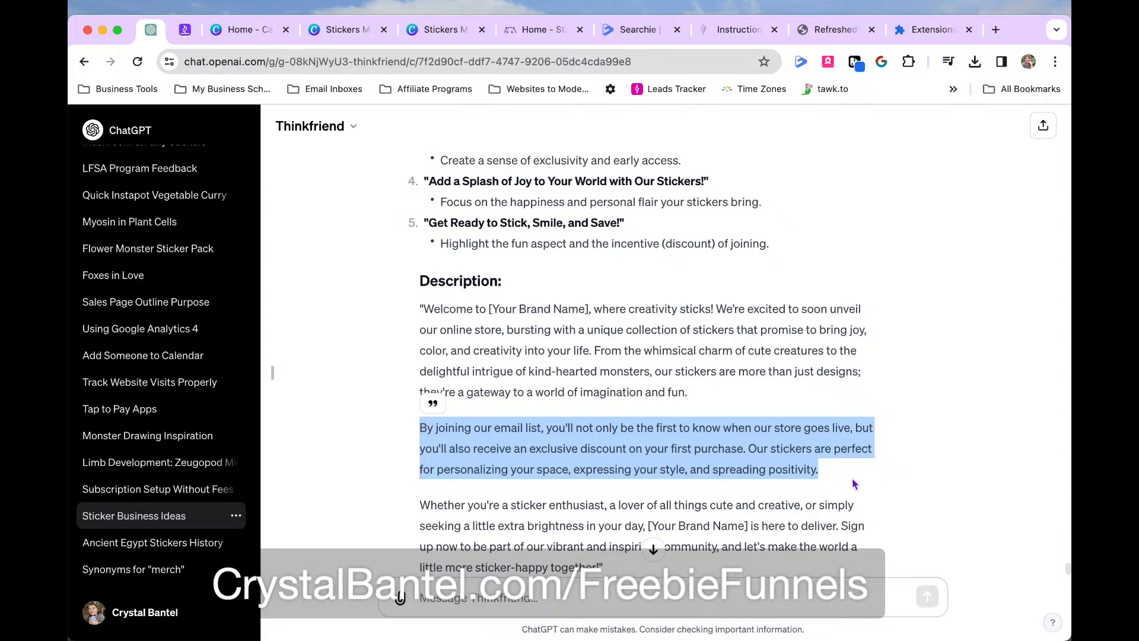
{"action": "left_click", "coordinate": [670, 587]}
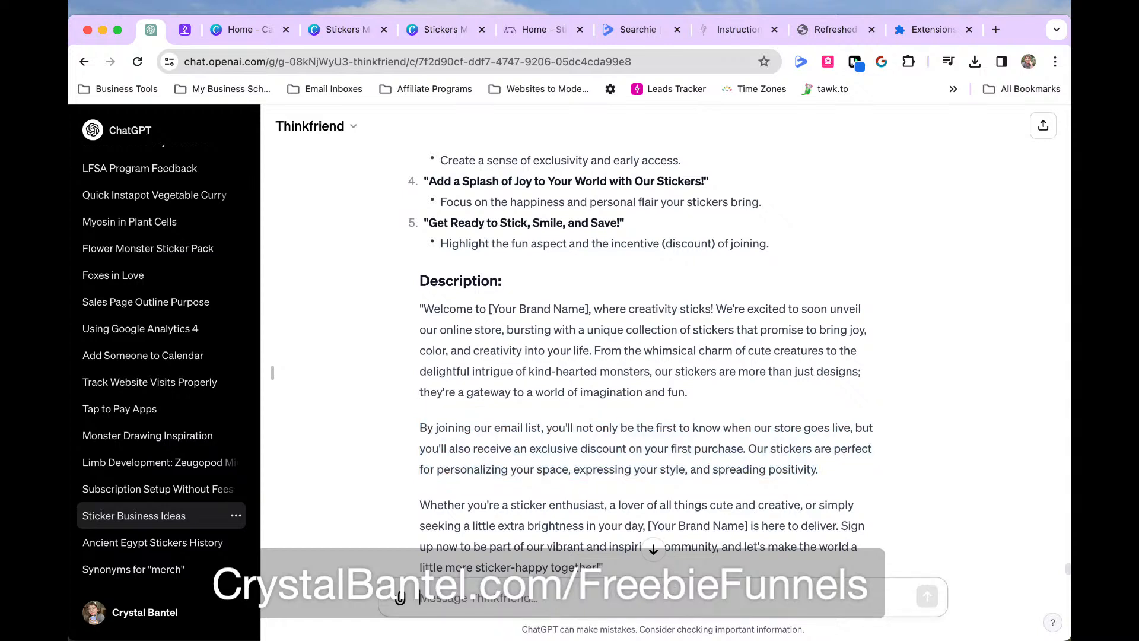
{"action": "key", "text": "super+v"}
{"action": "key", "text": "Up"}
{"action": "key", "text": "Up"}
{"action": "key", "text": "Up"}
{"action": "key", "text": "Up"}
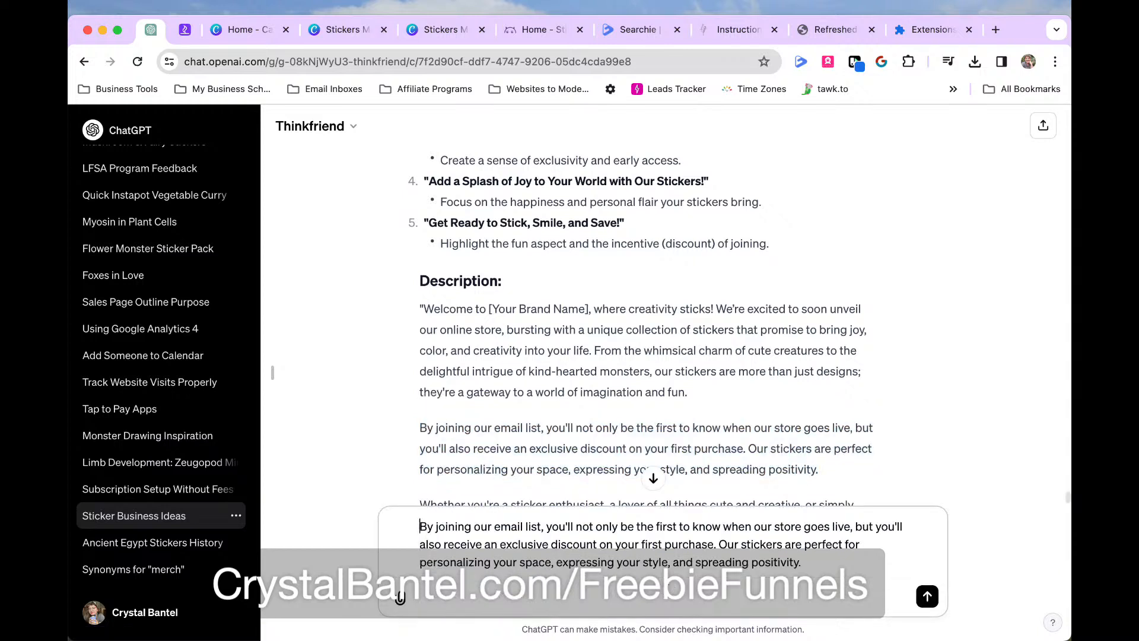
{"action": "key", "text": "shift+Return"}
{"action": "key", "text": "shift+Return"}
{"action": "key", "text": "Up"}
{"action": "key", "text": "Up"}
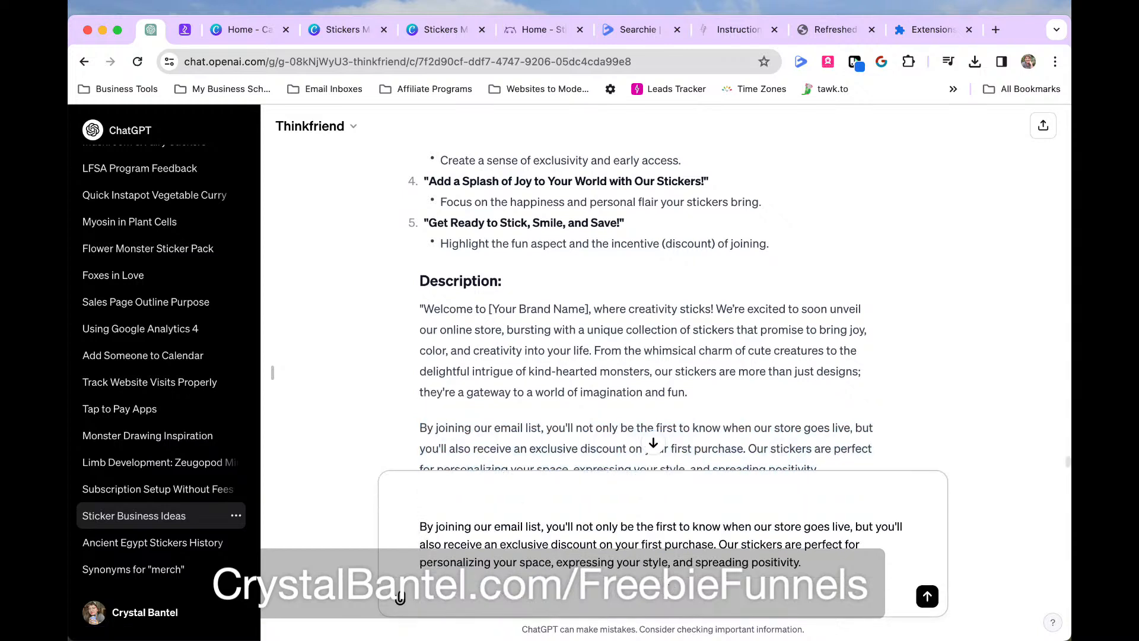
{"action": "type", "text": "I like this paragraph, please "}
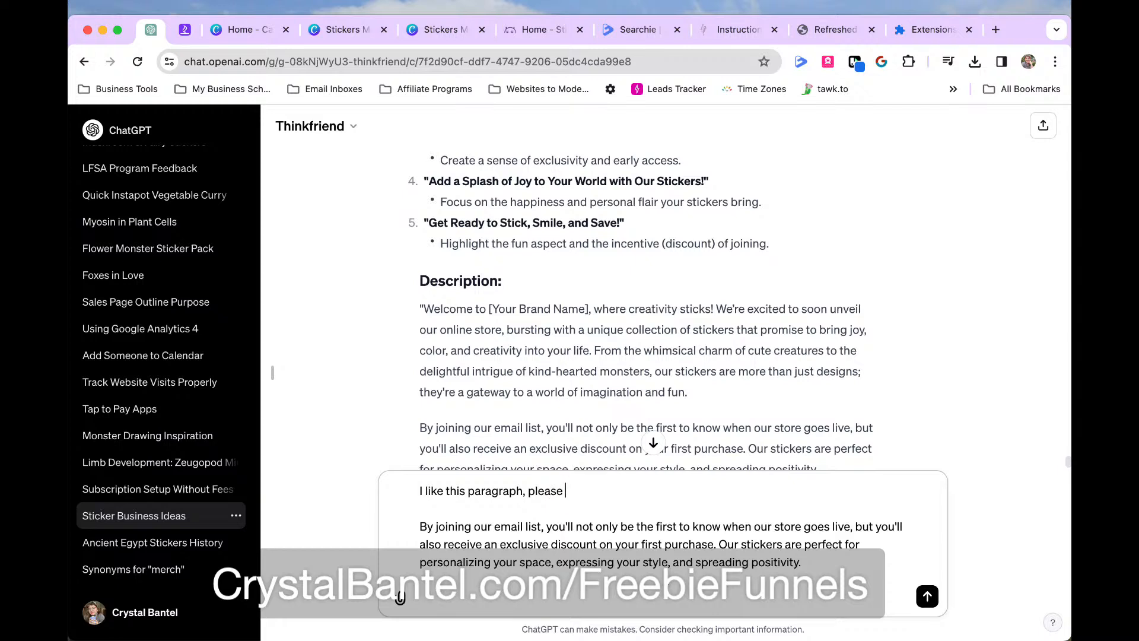
{"action": "type", "text": "rewrite it to be about half the "}
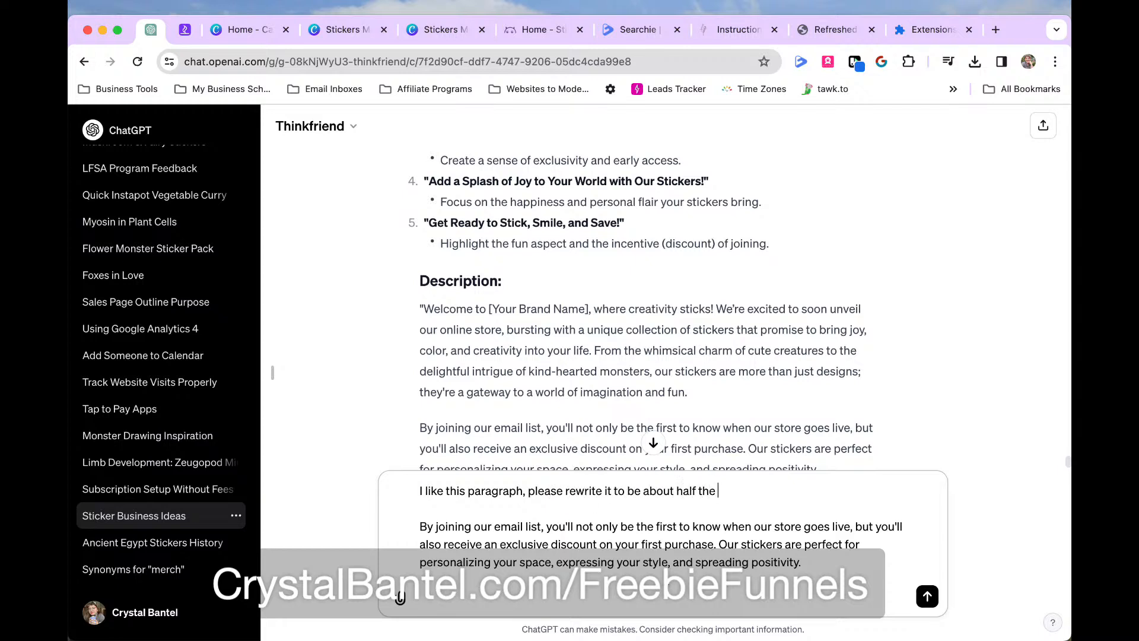
{"action": "type", "text": "lenght"}
{"action": "type", "text": "th "}
{"action": "type", "text": "I need it to be"}
{"action": "type", "text": " a pun"}
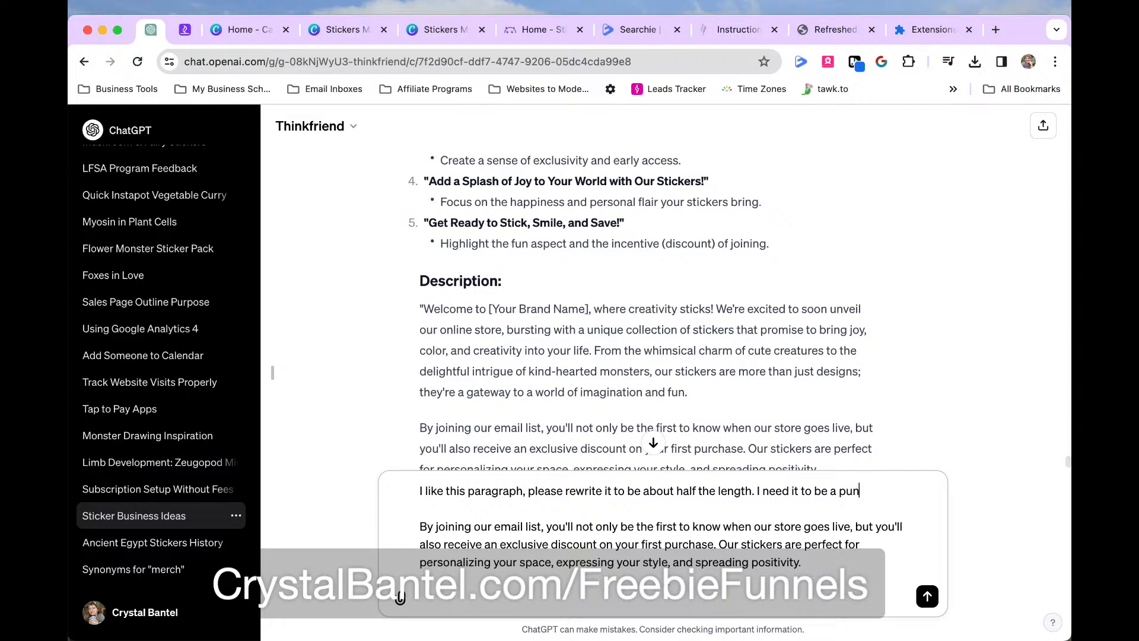
{"action": "type", "text": "chy Call To Action "}
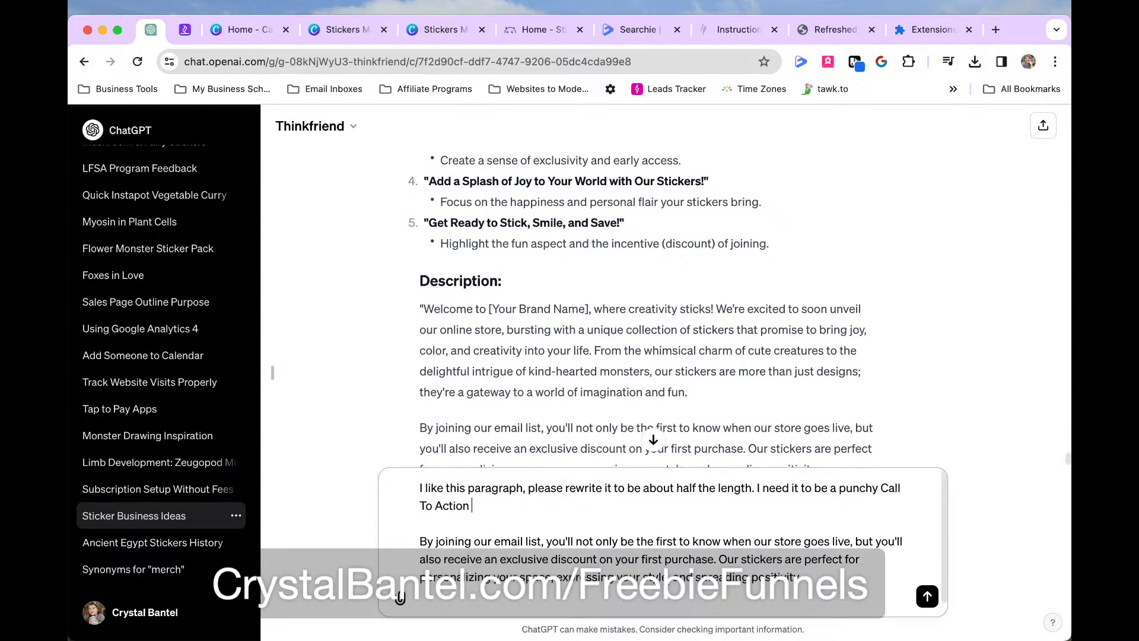
{"action": "type", "text": "statement."}
{"action": "type", "text": "\""}
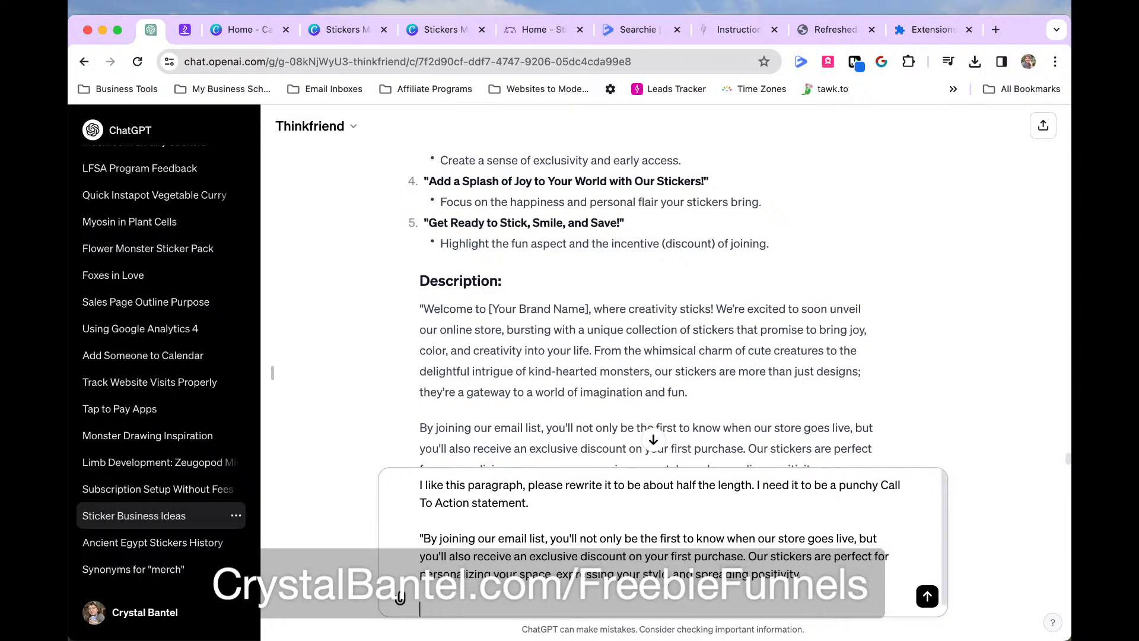
{"action": "key", "text": "BackSpace"}
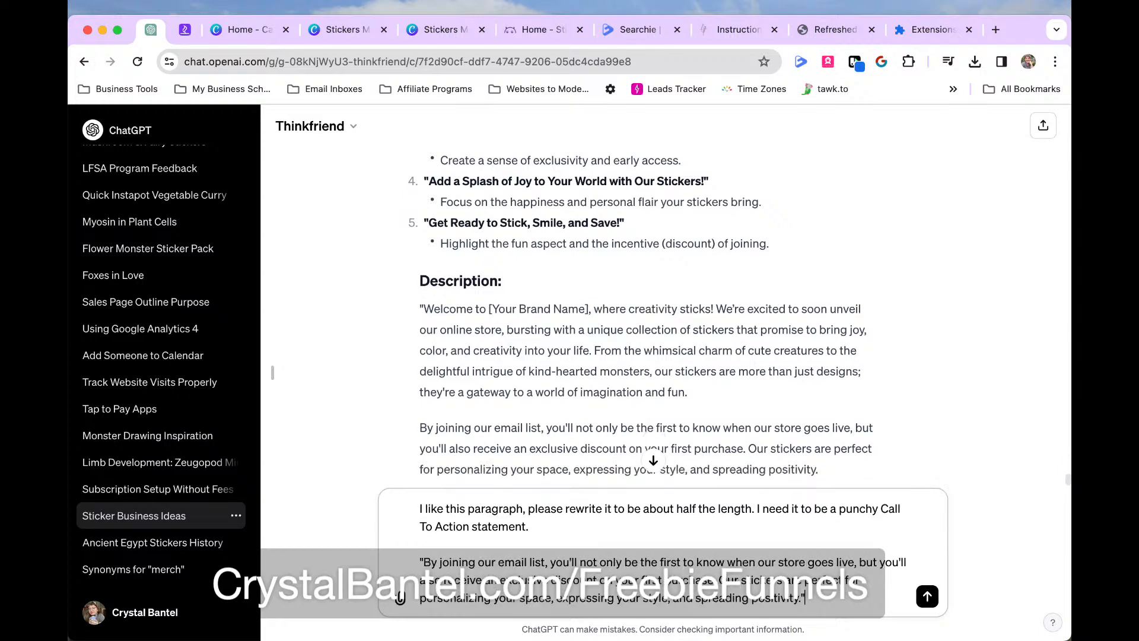
{"action": "key", "text": "Return"}
Copy ChatGPT's shortened call-to-action reply and return to the MailerLite editor
{"action": "scroll", "coordinate": [629, 416], "scroll_direction": "down", "scroll_amount": 1}
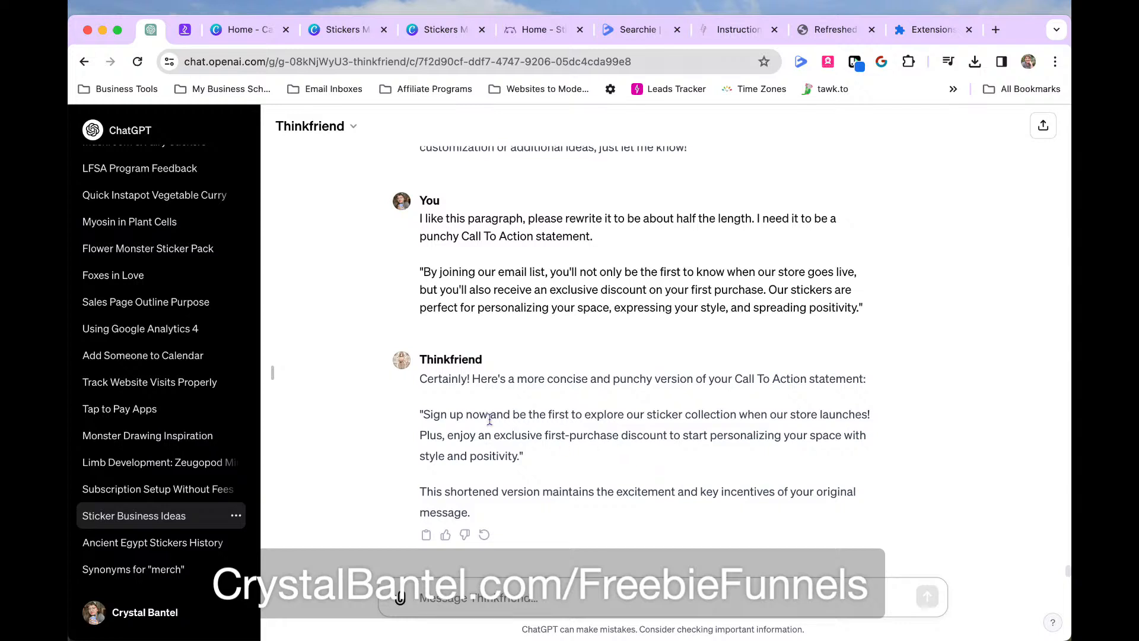
{"action": "left_click", "coordinate": [427, 414]}
{"action": "left_click_drag", "start_coordinate": [426, 415], "coordinate": [521, 457]}
{"action": "key", "text": "ctrl+c"}
{"action": "key", "text": "ctrl+Right"}
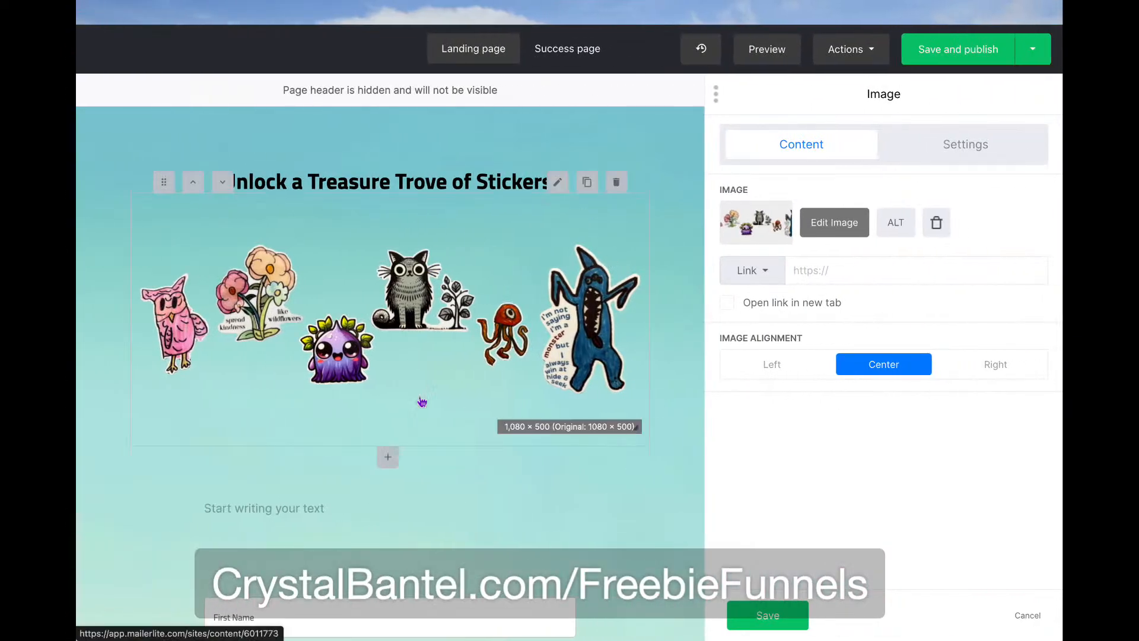
Paste the call-to-action into the text block below the banner, centred, bold, at 20px
{"action": "left_click", "coordinate": [355, 517]}
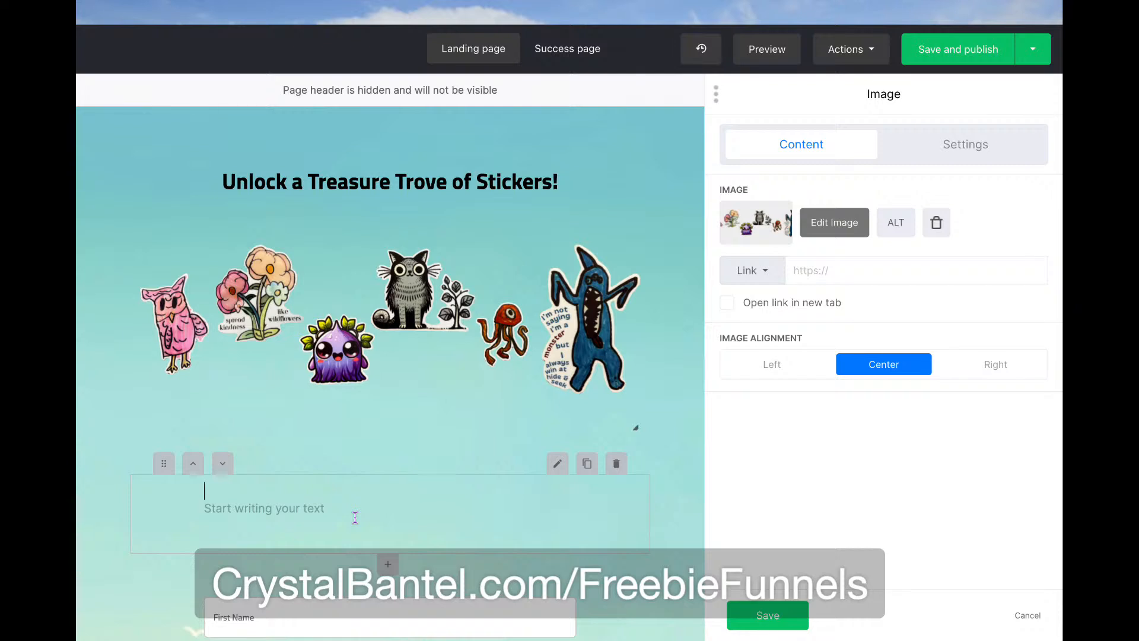
{"action": "key", "text": "ctrl+v"}
{"action": "triple_click", "coordinate": [324, 508]}
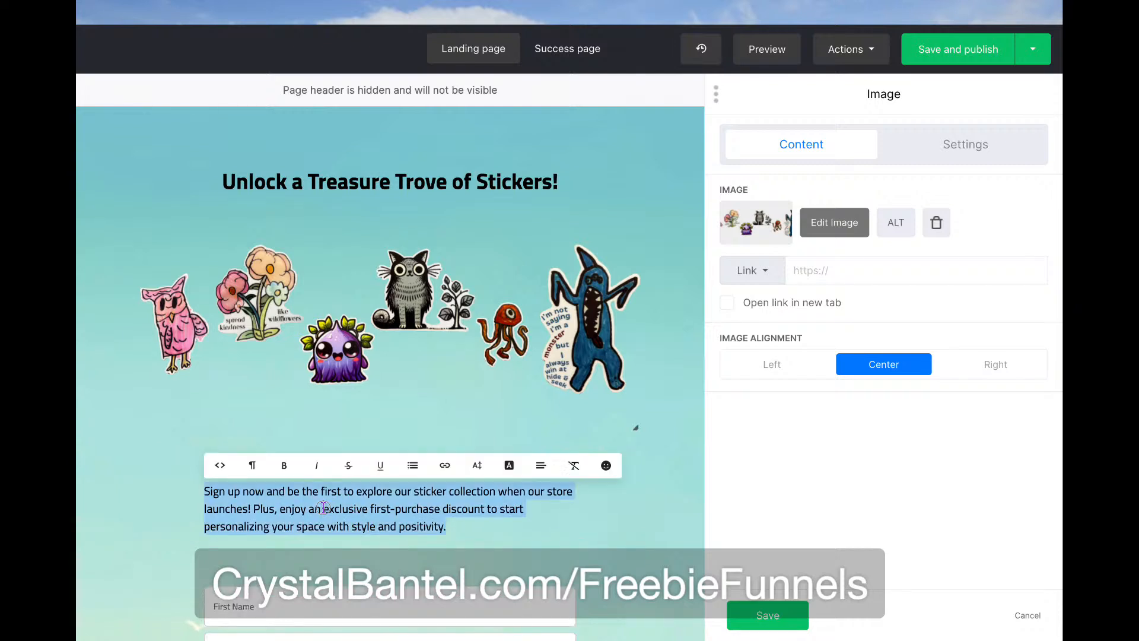
{"action": "left_click", "coordinate": [541, 465]}
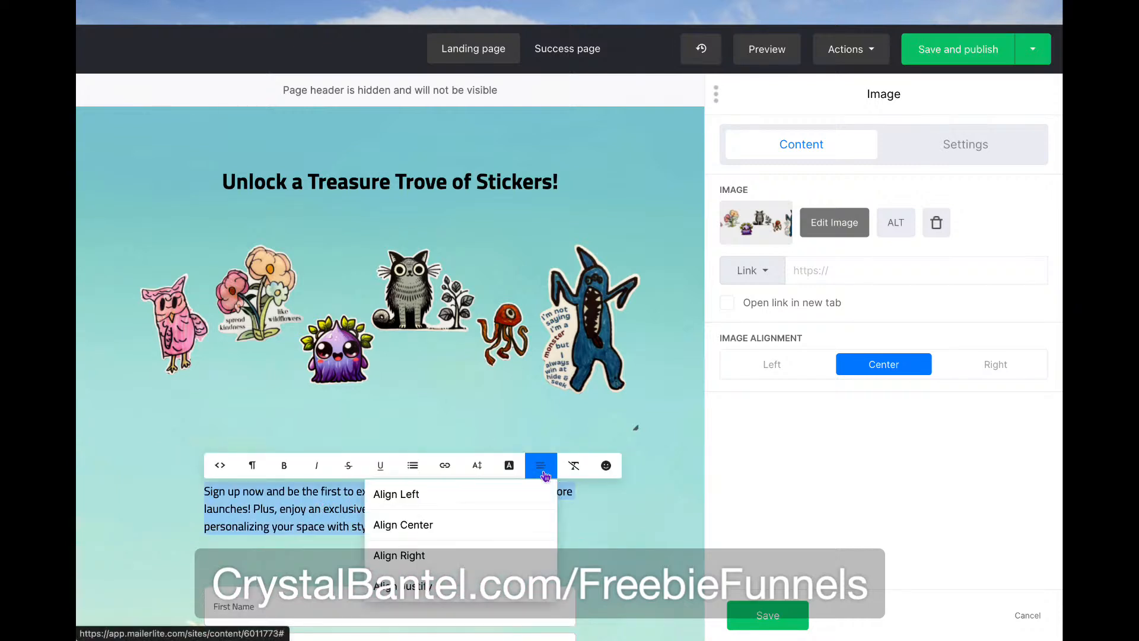
{"action": "left_click", "coordinate": [445, 535]}
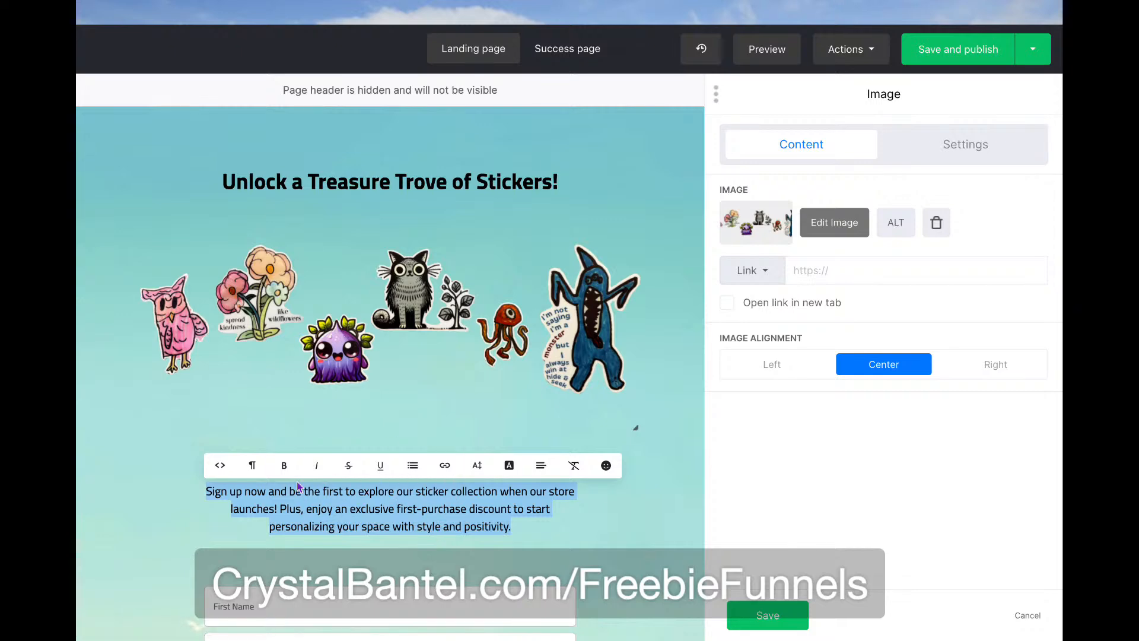
{"action": "left_click", "coordinate": [282, 475]}
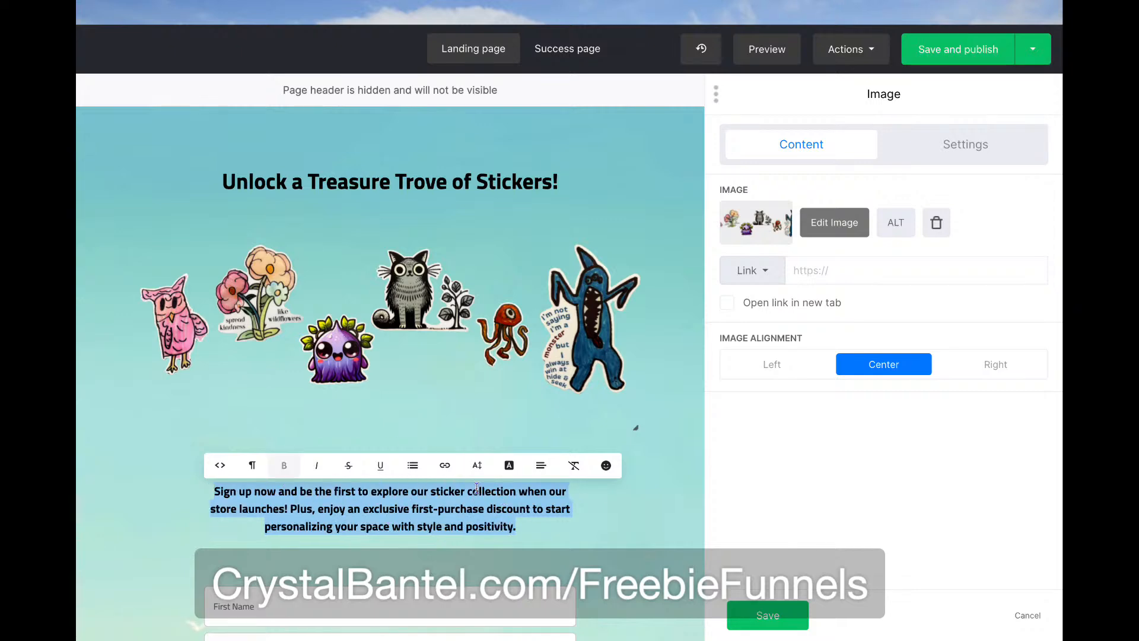
{"action": "left_click", "coordinate": [478, 468]}
{"action": "scroll", "coordinate": [484, 582], "scroll_direction": "down", "scroll_amount": 2}
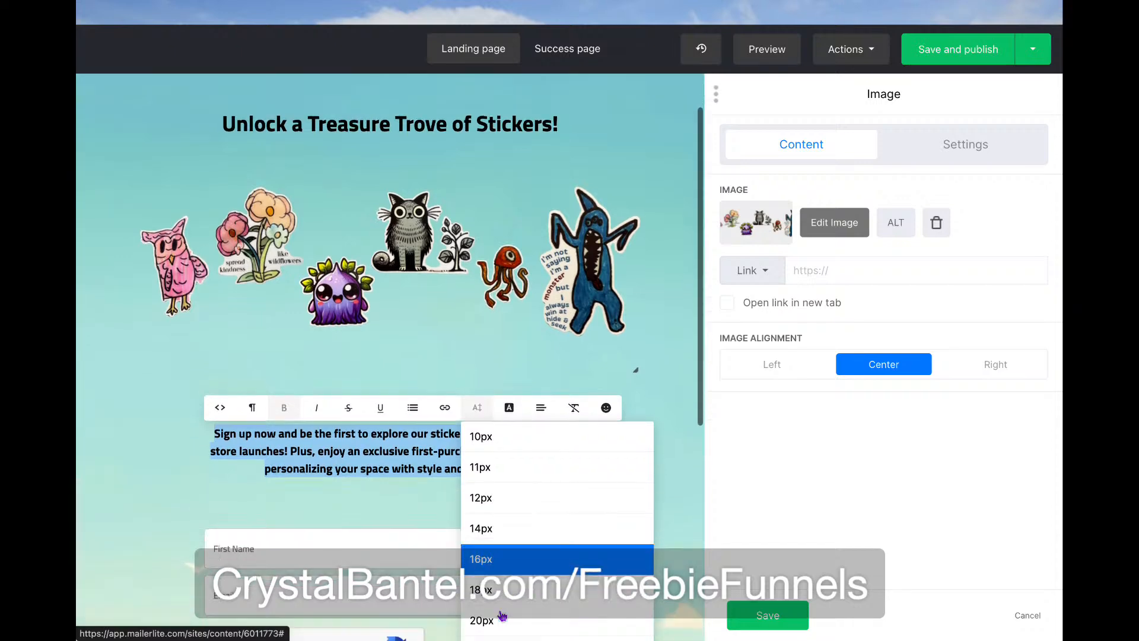
{"action": "left_click", "coordinate": [509, 588]}
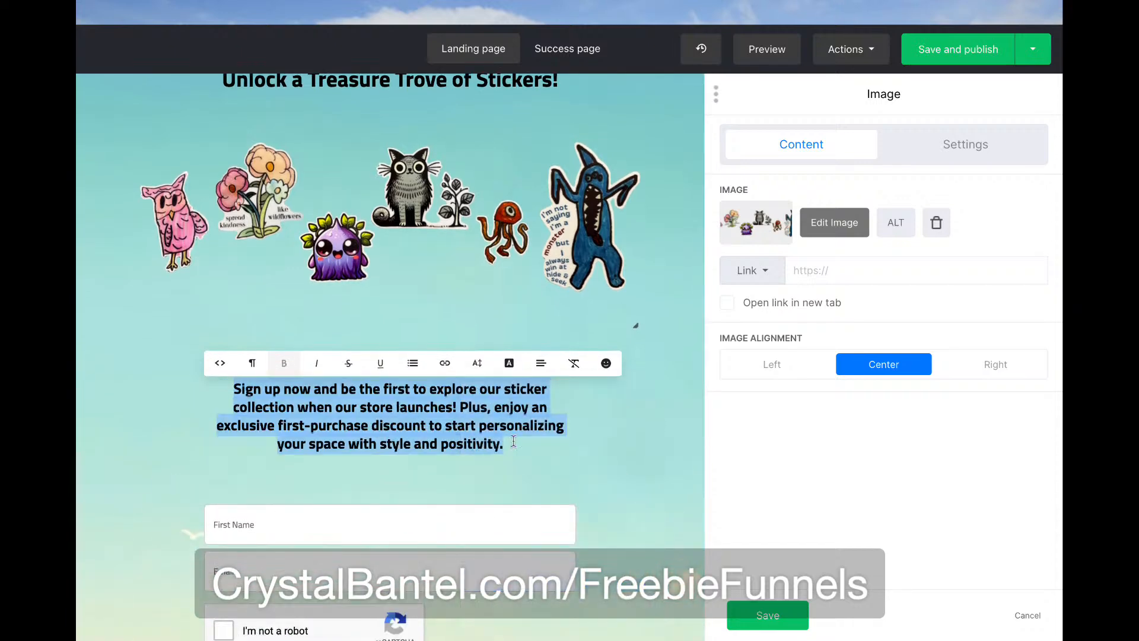
{"action": "left_click", "coordinate": [533, 419]}
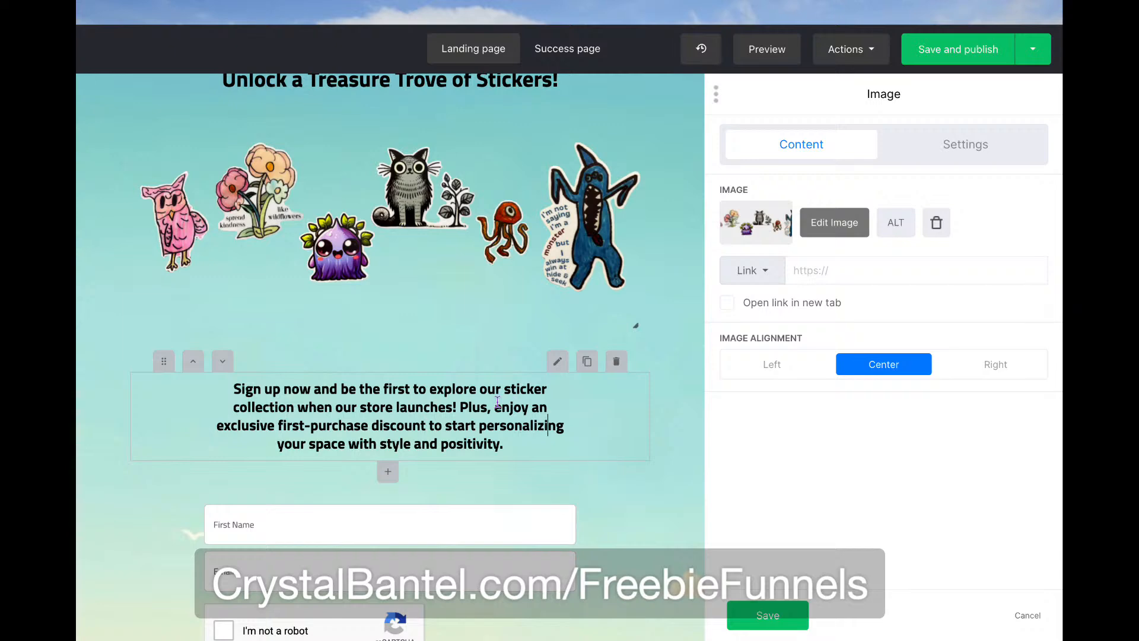
Split the text before 'Plus,' into a second paragraph and make that paragraph regular weight
{"action": "left_click", "coordinate": [459, 407]}
{"action": "key", "text": "Return"}
{"action": "key", "text": "Return"}
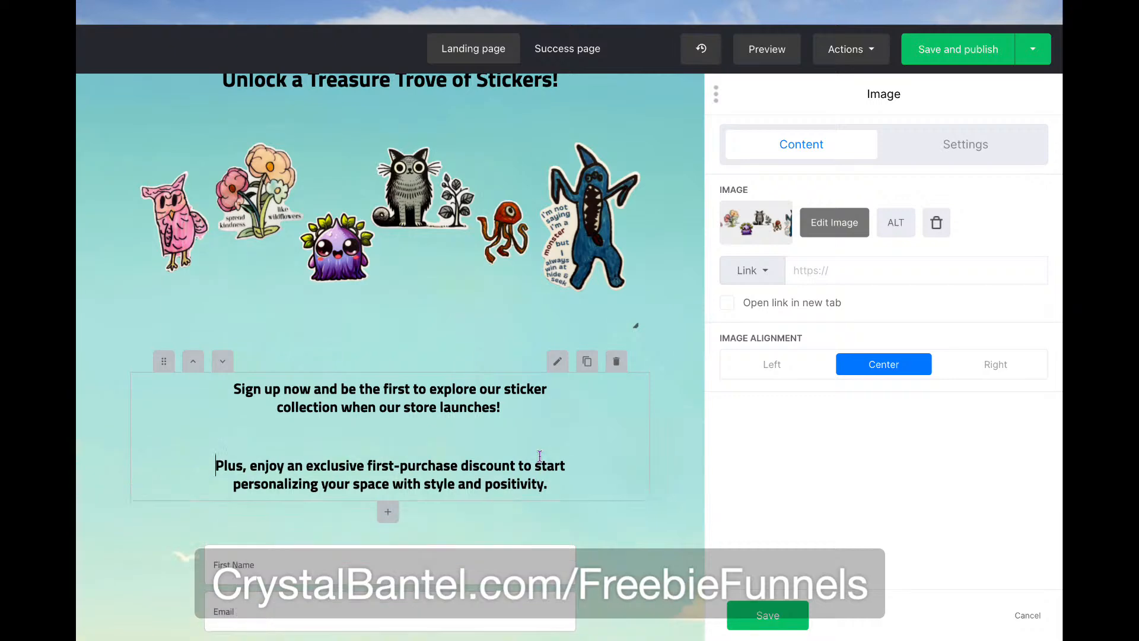
{"action": "left_click", "coordinate": [487, 473]}
{"action": "triple_click", "coordinate": [487, 473]}
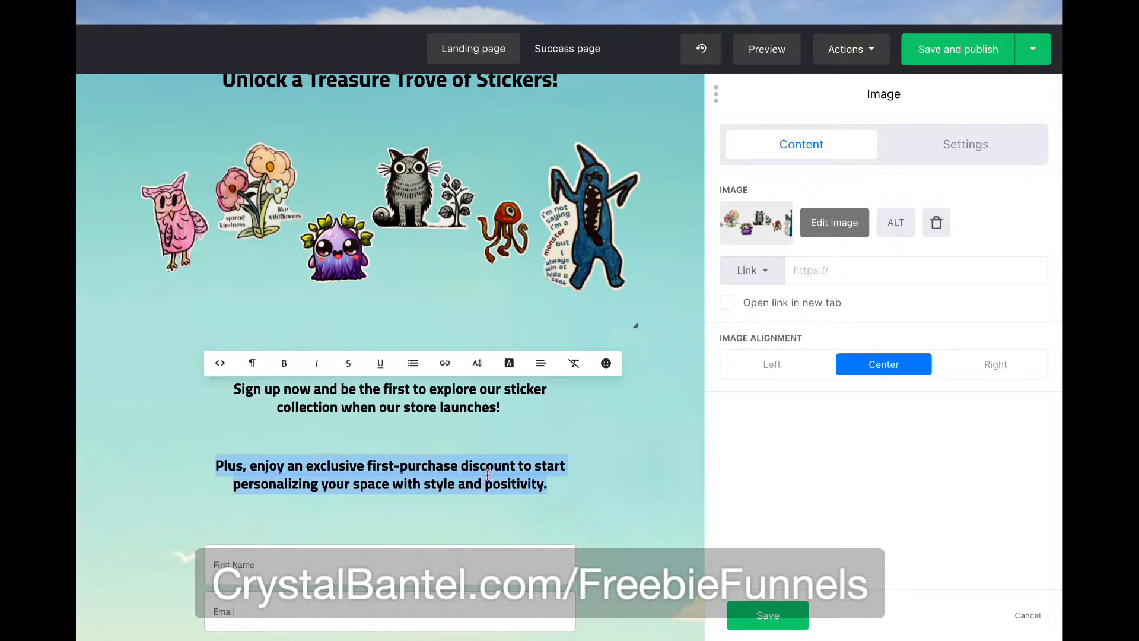
{"action": "left_click", "coordinate": [280, 371]}
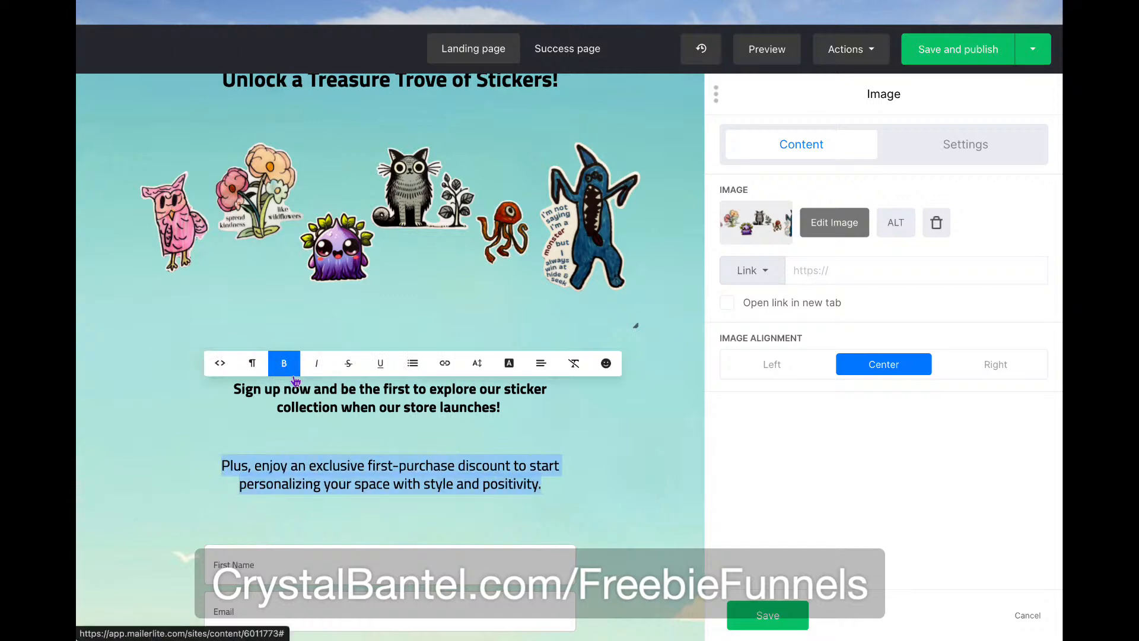
{"action": "left_click", "coordinate": [603, 491]}
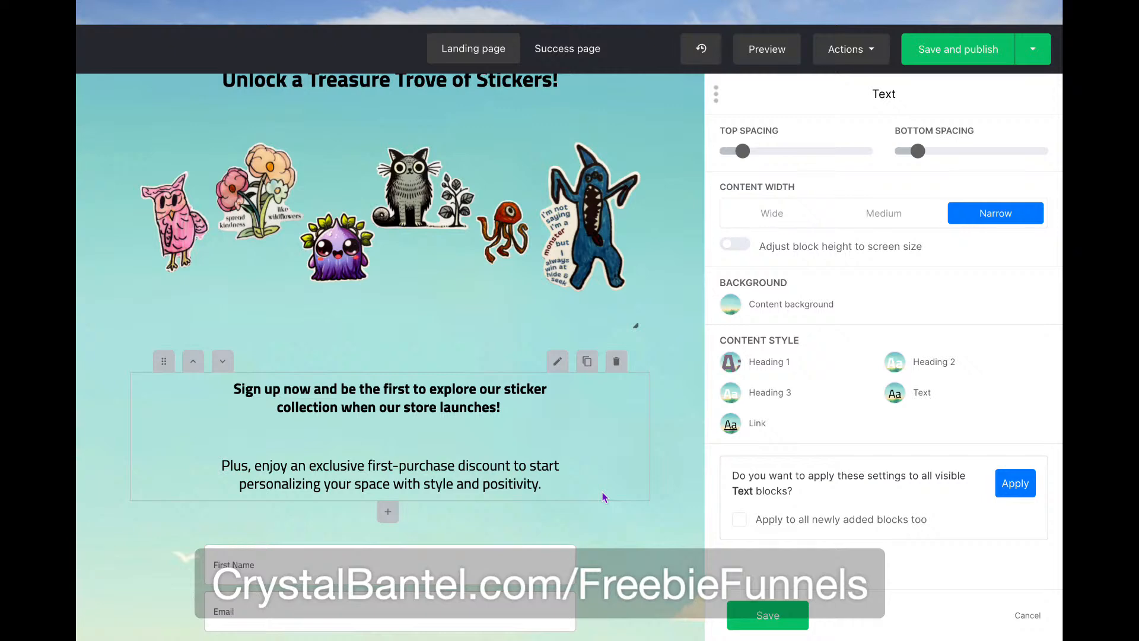
Delete the empty line between the two call-to-action paragraphs
{"action": "scroll", "coordinate": [603, 497], "scroll_direction": "up", "scroll_amount": 2}
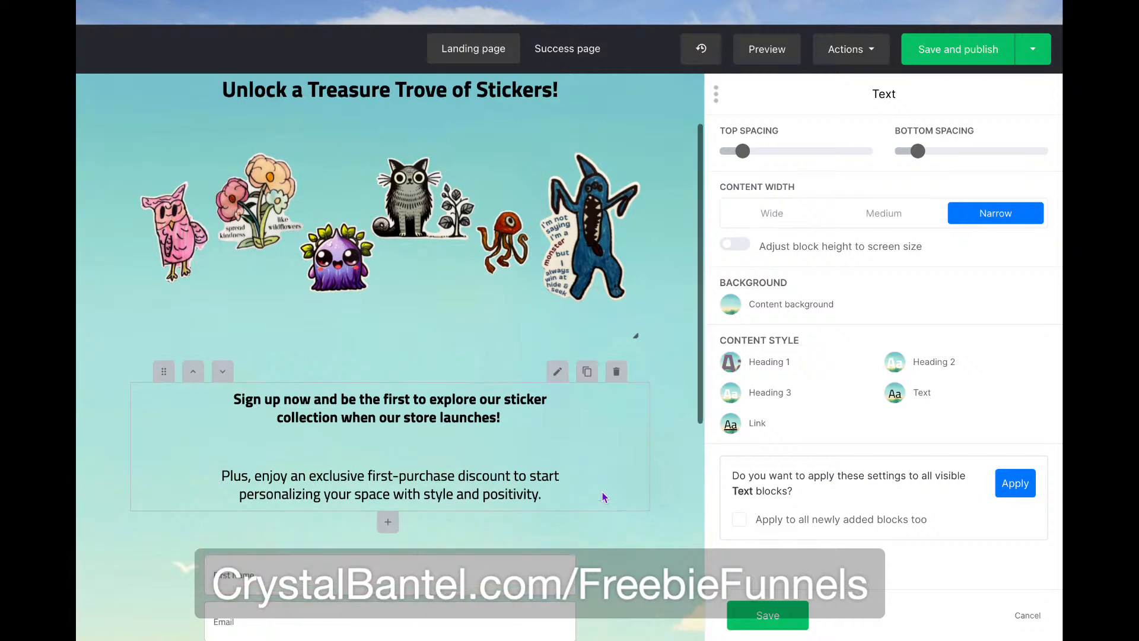
{"action": "scroll", "coordinate": [603, 497], "scroll_direction": "down", "scroll_amount": 3}
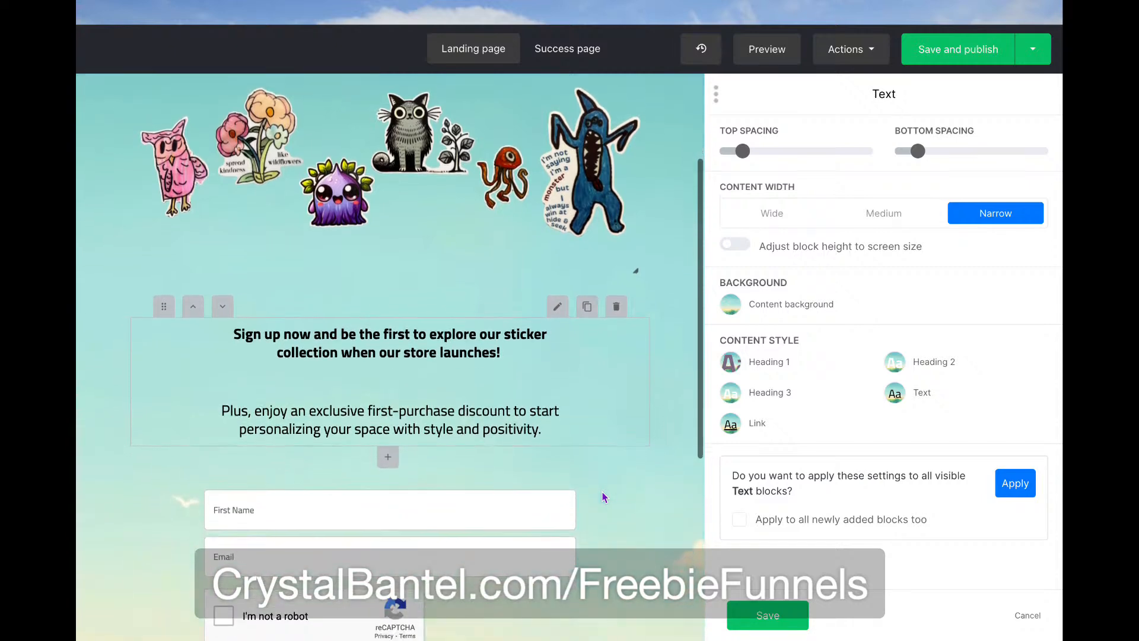
{"action": "scroll", "coordinate": [603, 492], "scroll_direction": "down", "scroll_amount": 1}
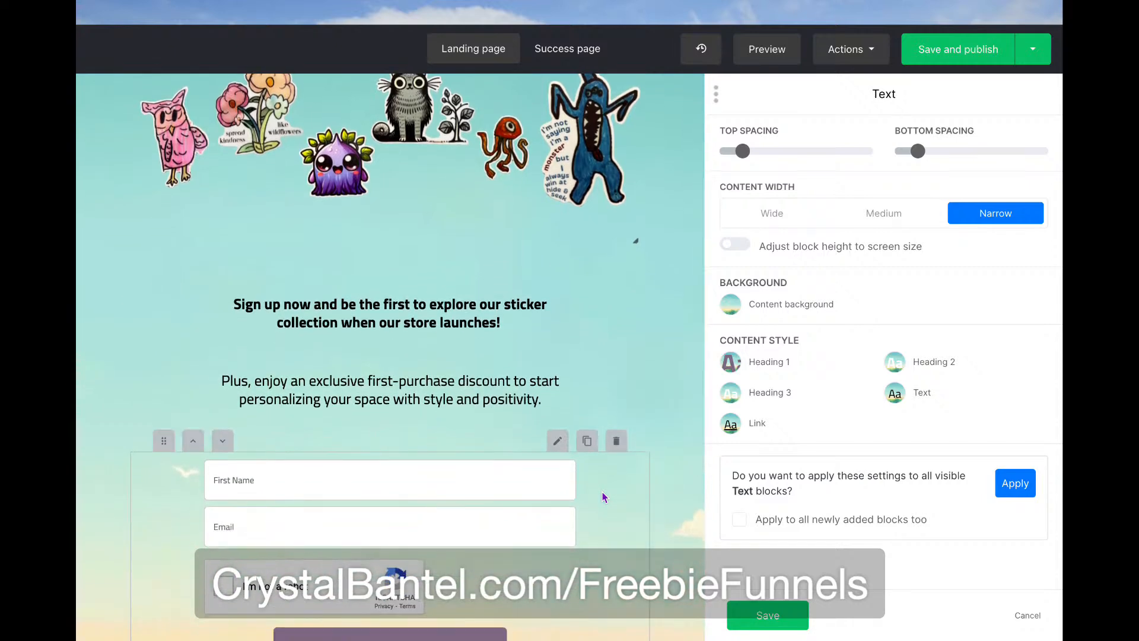
{"action": "left_click", "coordinate": [508, 354]}
{"action": "key", "text": "BackSpace"}
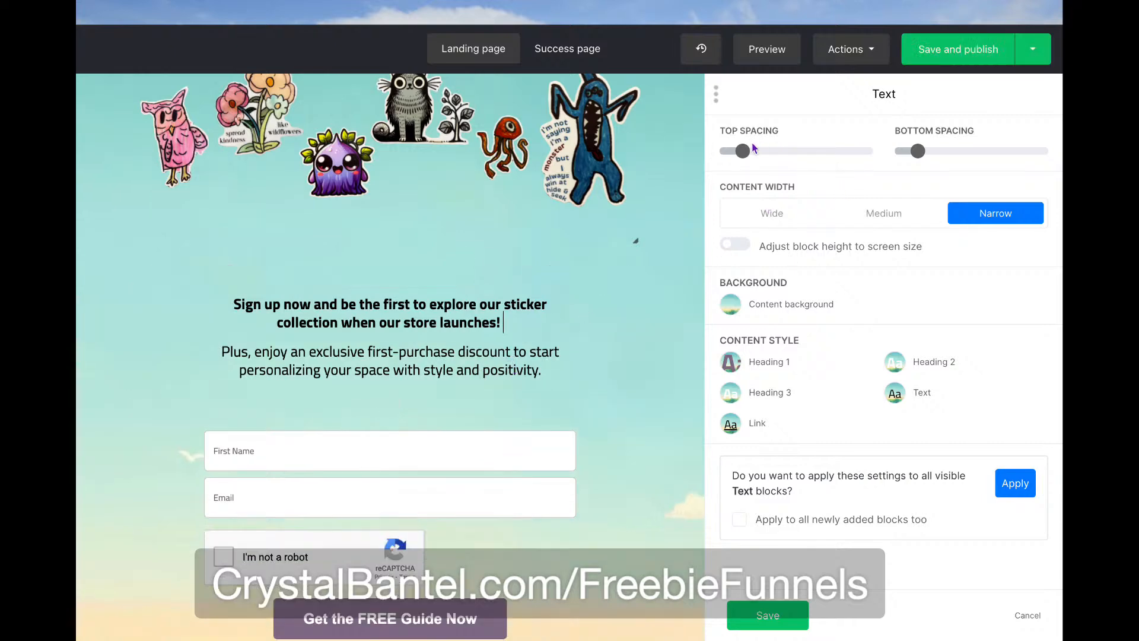
Set the signup text block's top spacing to 0 and review the page
{"action": "left_click_drag", "start_coordinate": [742, 151], "coordinate": [718, 151]}
{"action": "scroll", "coordinate": [567, 313], "scroll_direction": "up", "scroll_amount": 5}
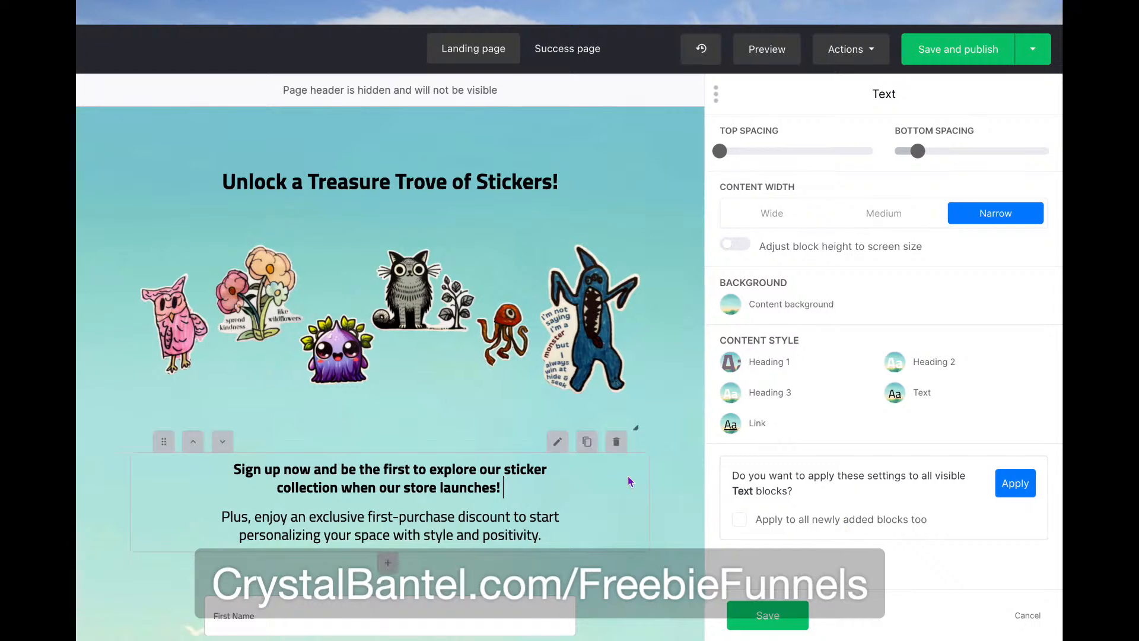
{"action": "scroll", "coordinate": [639, 529], "scroll_direction": "down", "scroll_amount": 1}
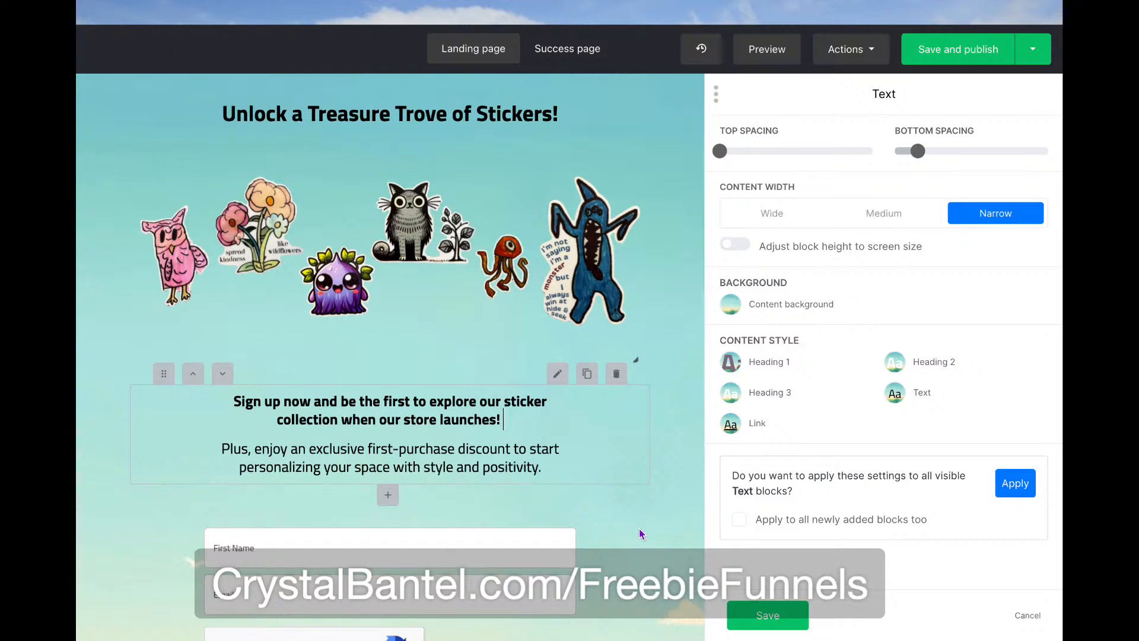
{"action": "scroll", "coordinate": [640, 534], "scroll_direction": "down", "scroll_amount": 1}
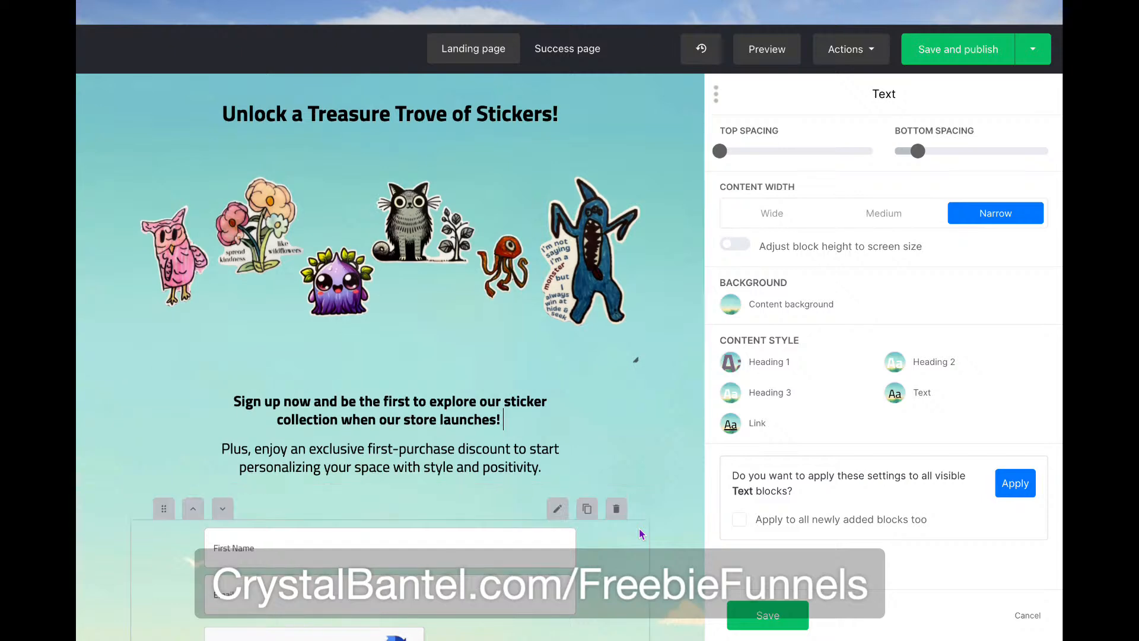
{"action": "scroll", "coordinate": [639, 528], "scroll_direction": "down", "scroll_amount": 1}
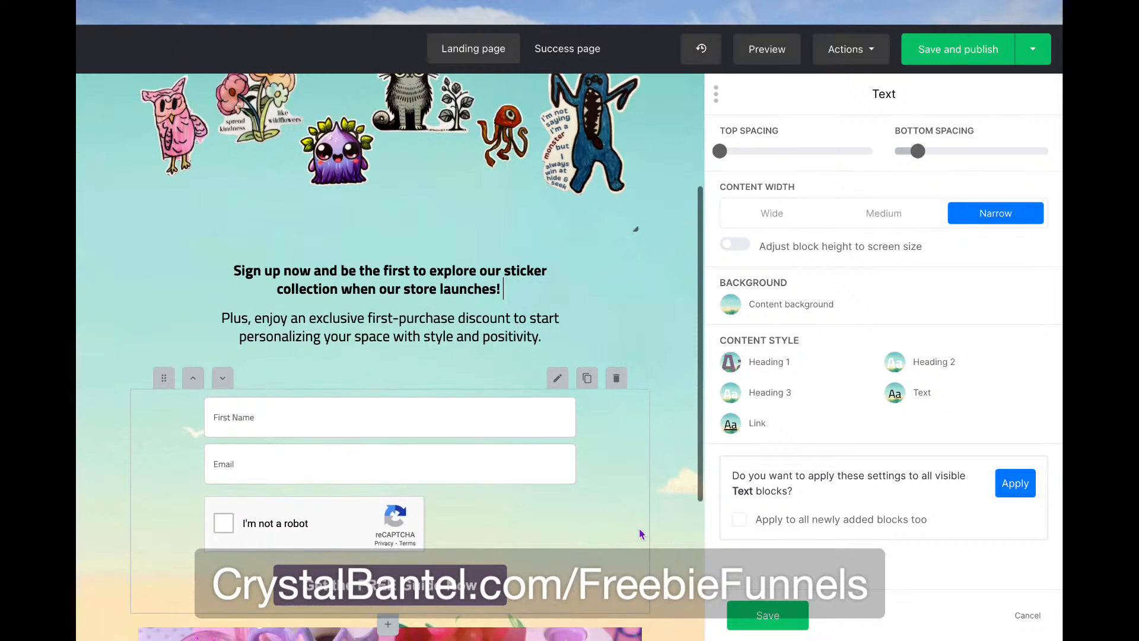
{"action": "scroll", "coordinate": [639, 532], "scroll_direction": "up", "scroll_amount": 3}
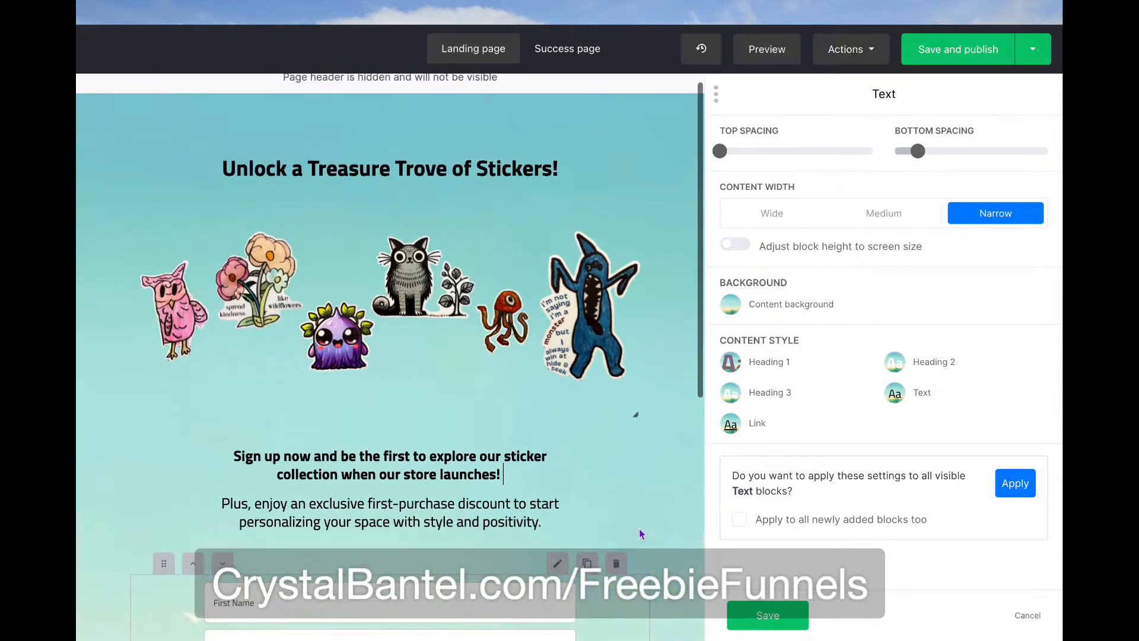
{"action": "scroll", "coordinate": [639, 528], "scroll_direction": "down", "scroll_amount": 1}
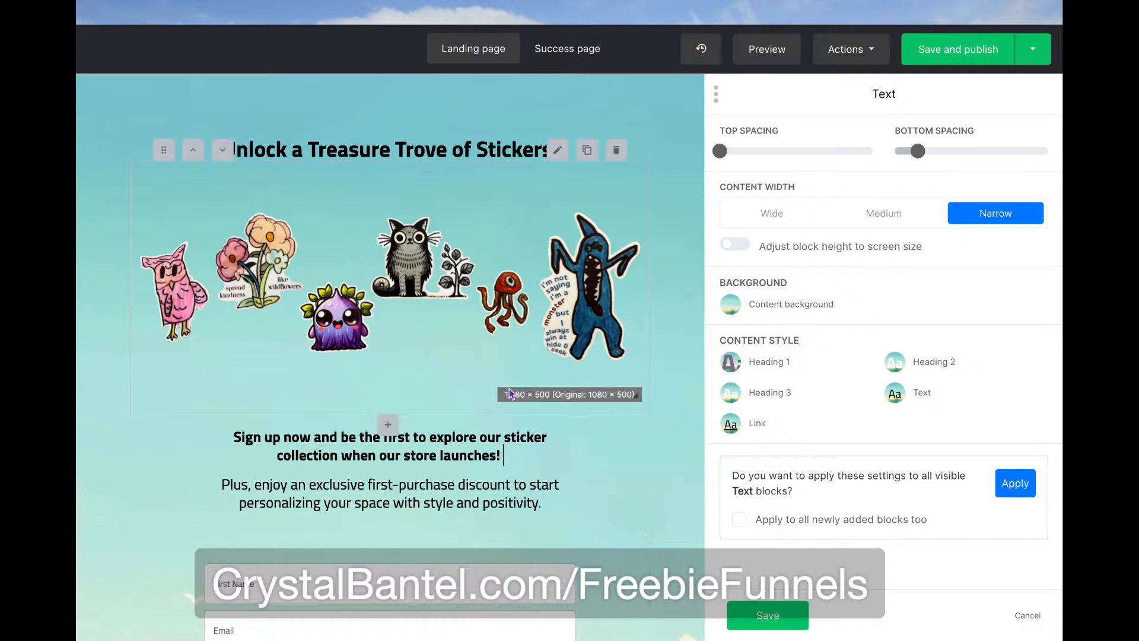
Reduce the sticker banner image's bottom spacing from 30 to 0 and check the result
{"action": "left_click", "coordinate": [462, 377]}
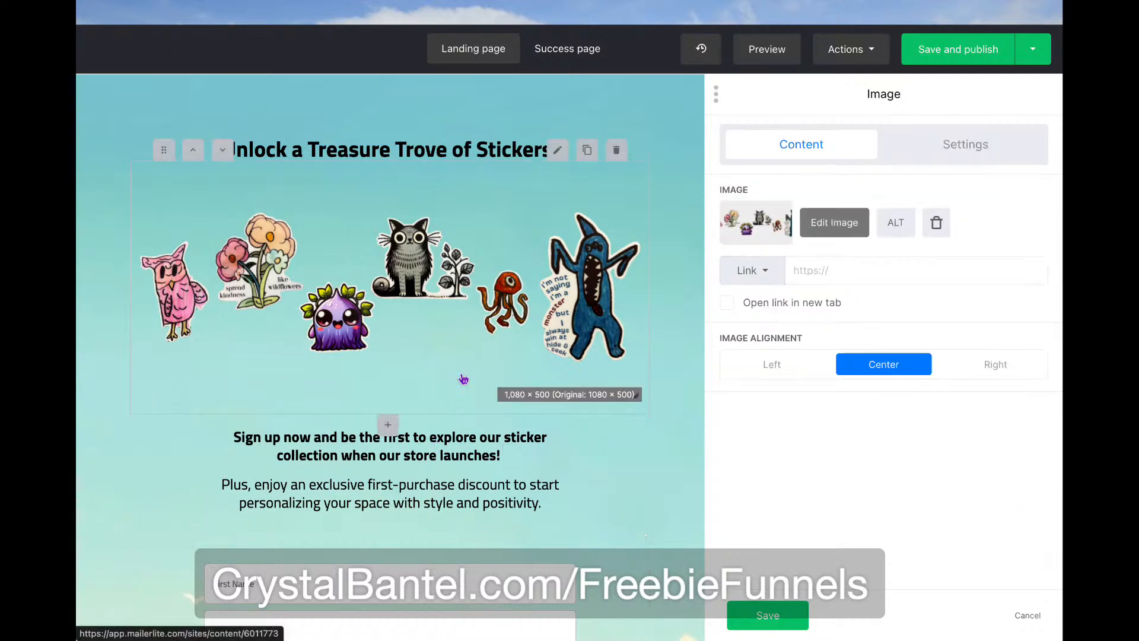
{"action": "left_click", "coordinate": [967, 145]}
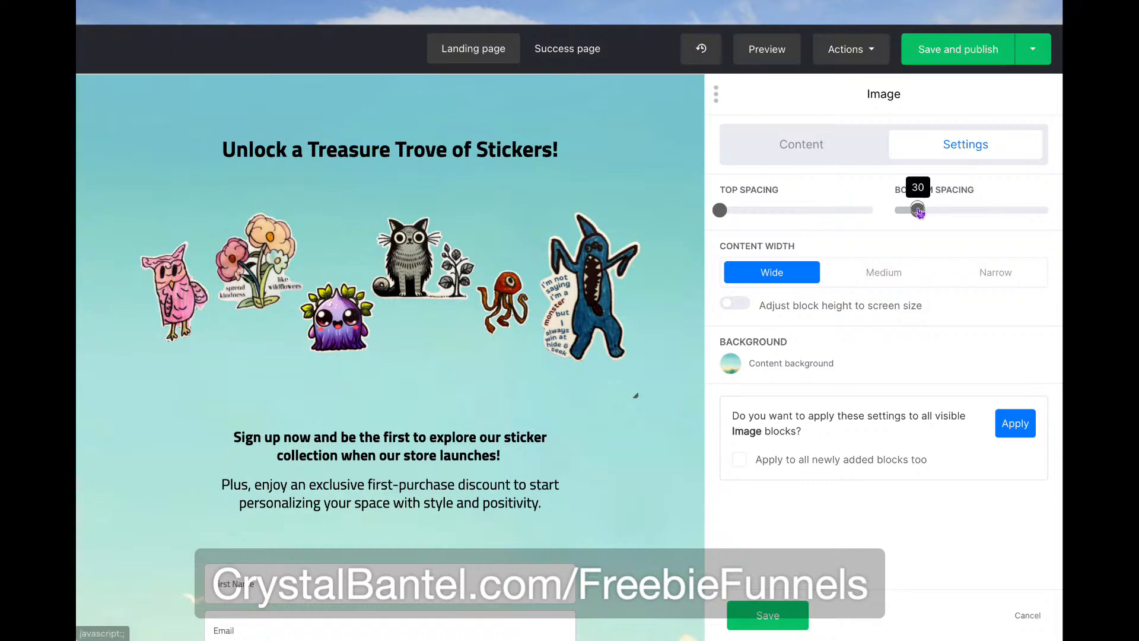
{"action": "left_click_drag", "start_coordinate": [917, 211], "coordinate": [869, 212]}
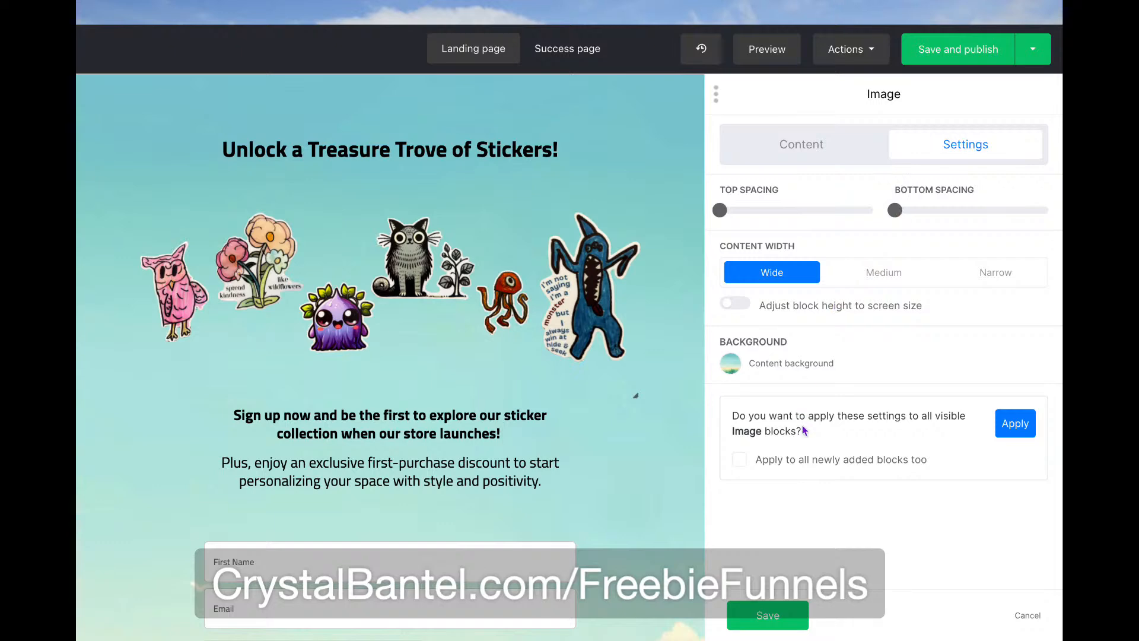
{"action": "scroll", "coordinate": [504, 471], "scroll_direction": "down", "scroll_amount": 3}
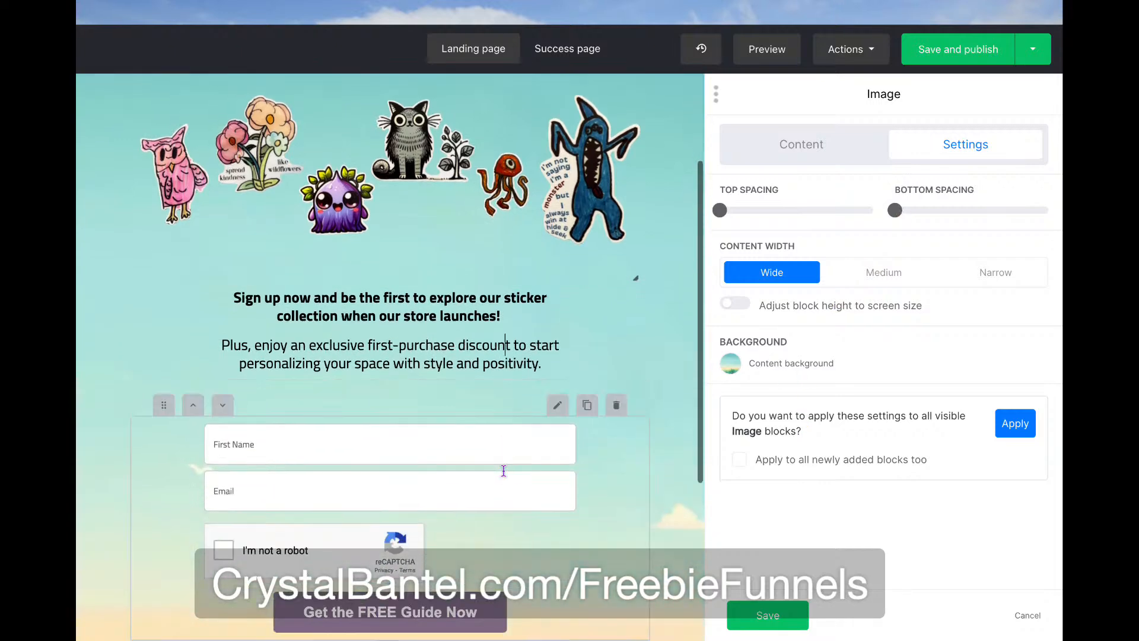
{"action": "scroll", "coordinate": [504, 470], "scroll_direction": "down", "scroll_amount": 3}
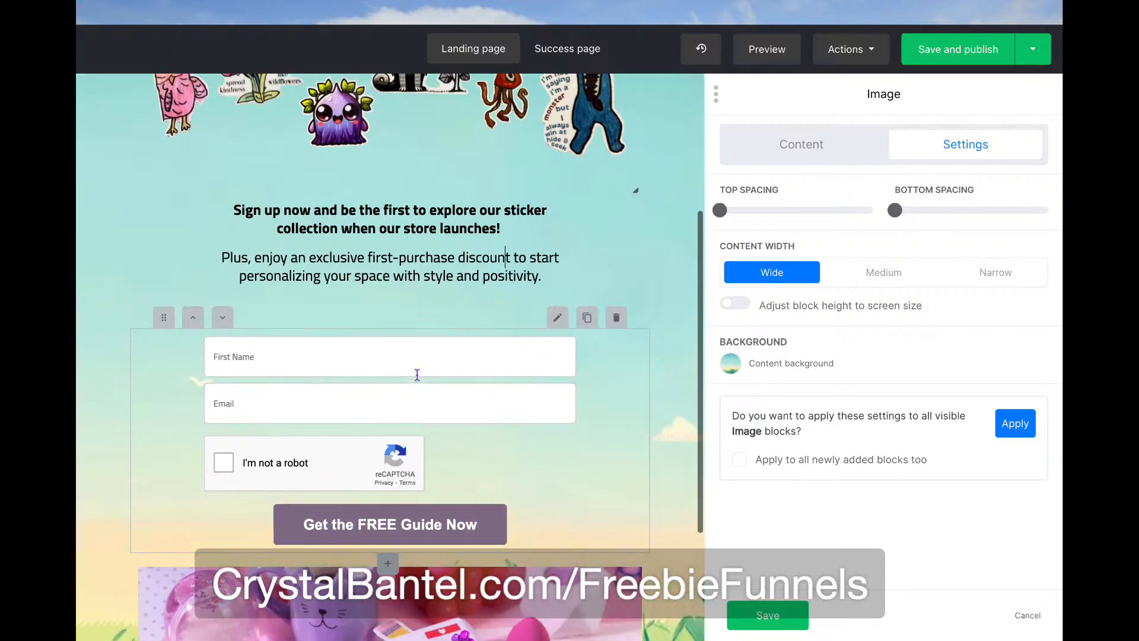
{"action": "scroll", "coordinate": [417, 375], "scroll_direction": "up", "scroll_amount": 5}
{"action": "scroll", "coordinate": [420, 380], "scroll_direction": "down", "scroll_amount": 3}
{"action": "scroll", "coordinate": [420, 380], "scroll_direction": "down", "scroll_amount": 2}
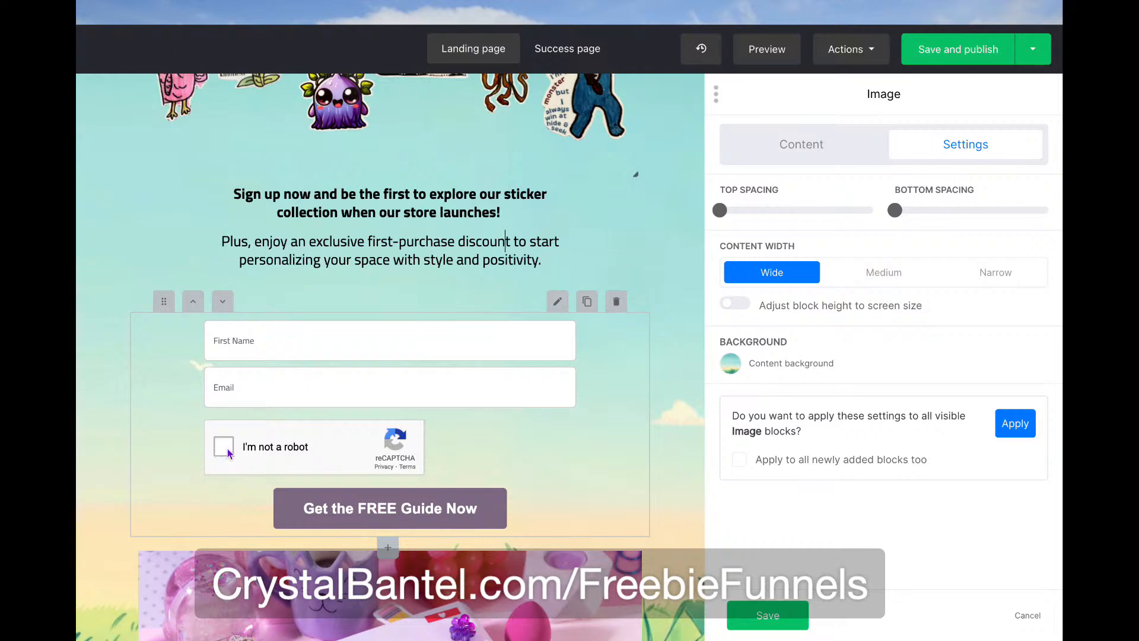
In the form settings, replace the Button Text with 'Yes, I Want the Discount Coupon for Stickers!' and save
{"action": "left_click", "coordinate": [497, 521]}
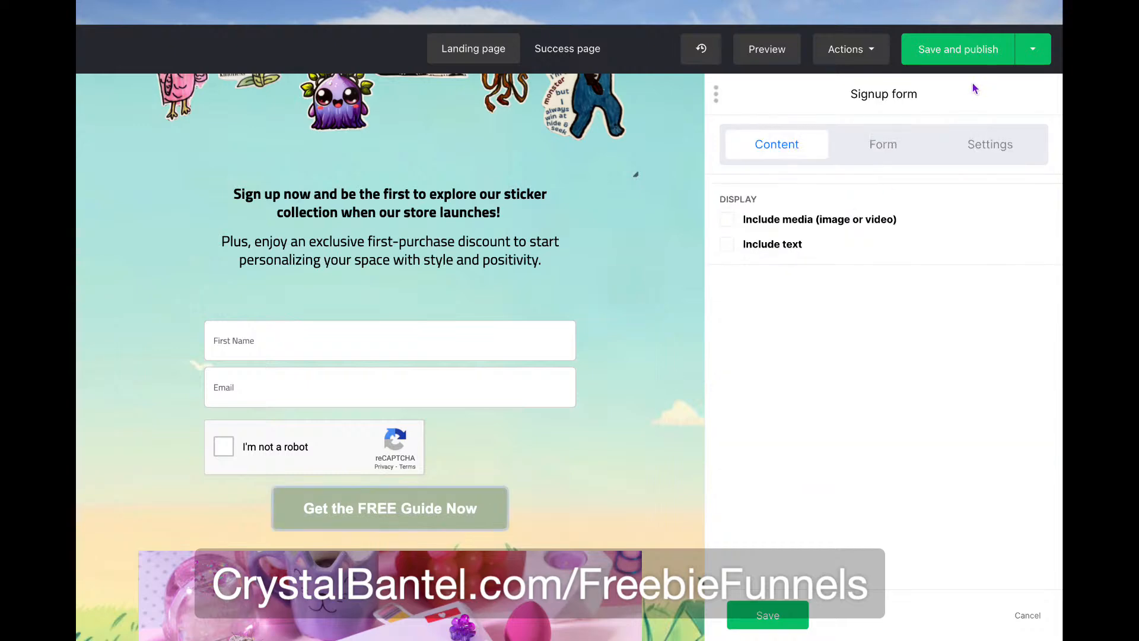
{"action": "left_click", "coordinate": [884, 145]}
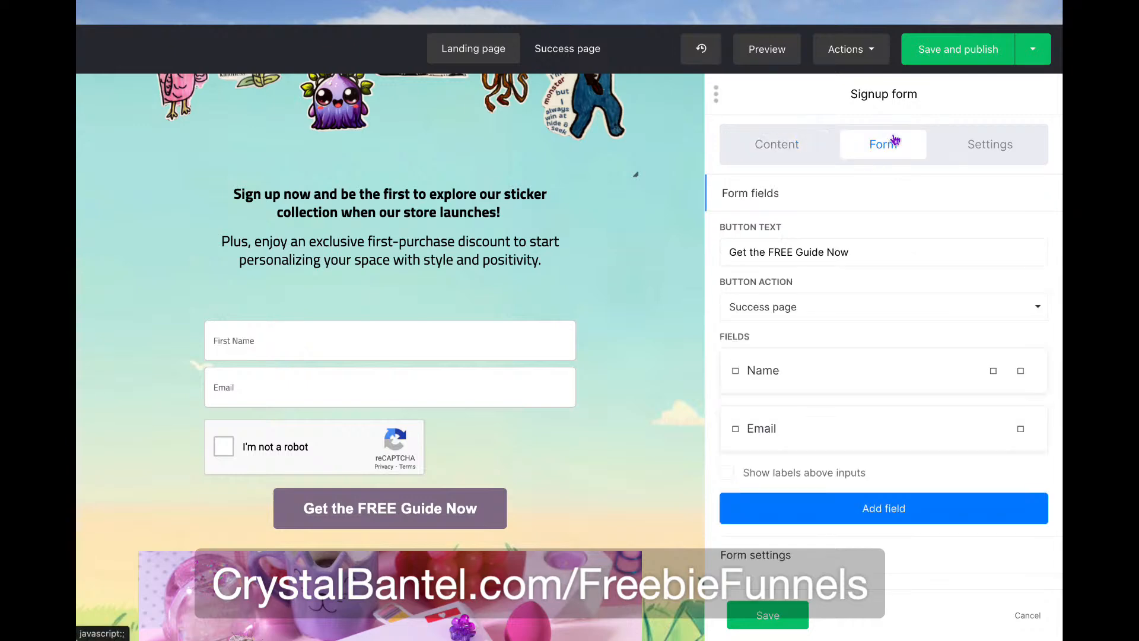
{"action": "triple_click", "coordinate": [853, 252]}
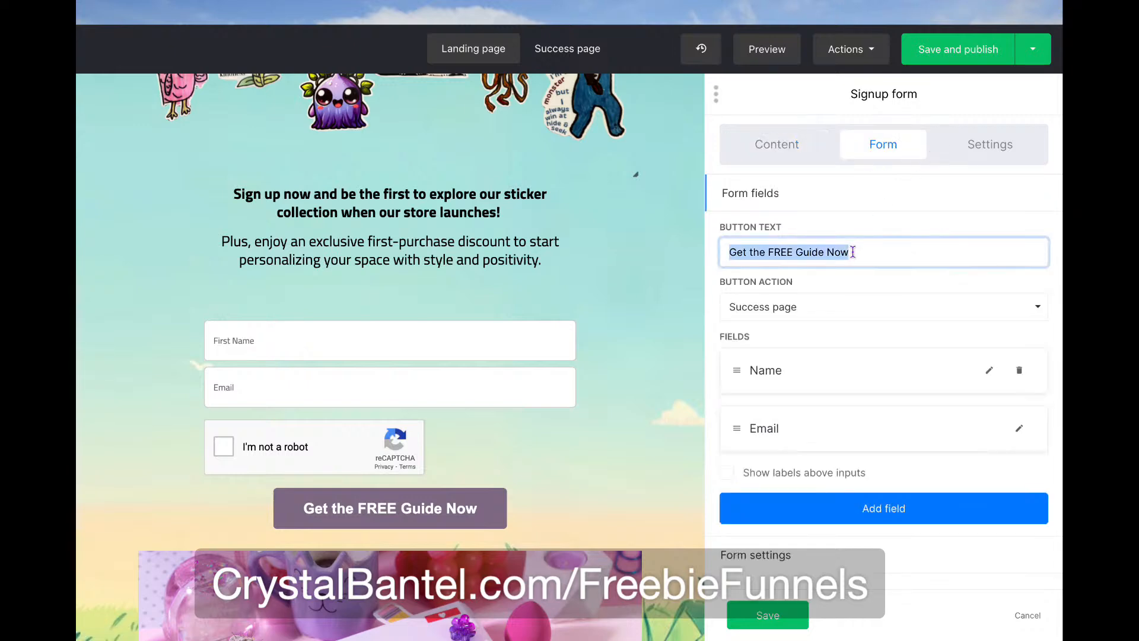
{"action": "type", "text": "Sign"}
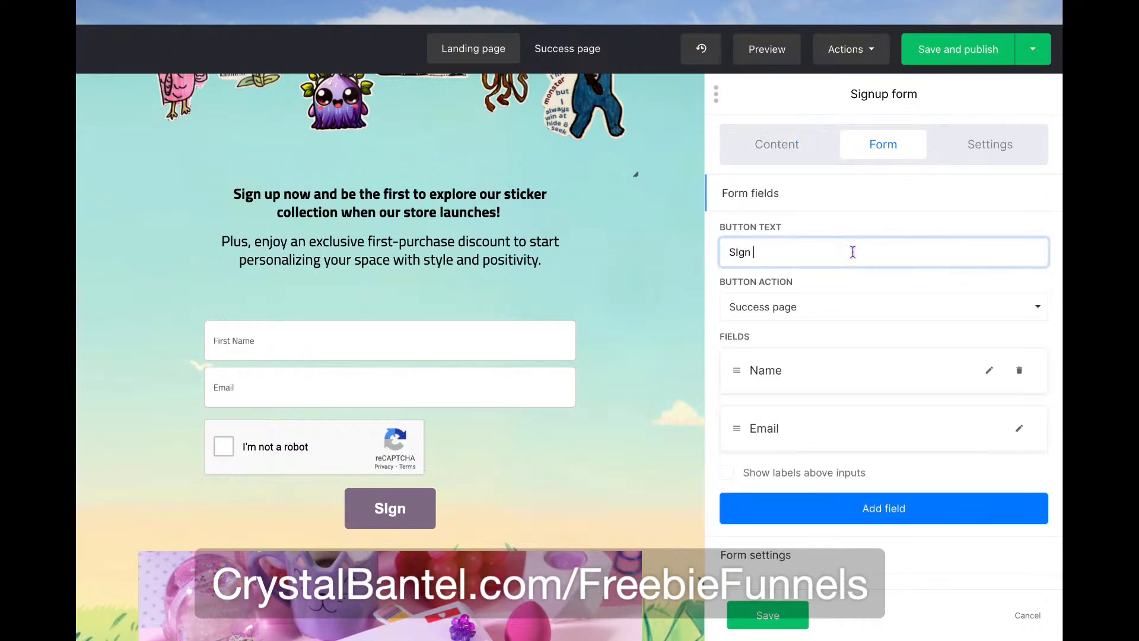
{"action": "key", "text": "BackSpace"}
{"action": "key", "text": "BackSpace"}
{"action": "key", "text": "BackSpace"}
{"action": "type", "text": "ign"}
{"action": "key", "text": "super+a"}
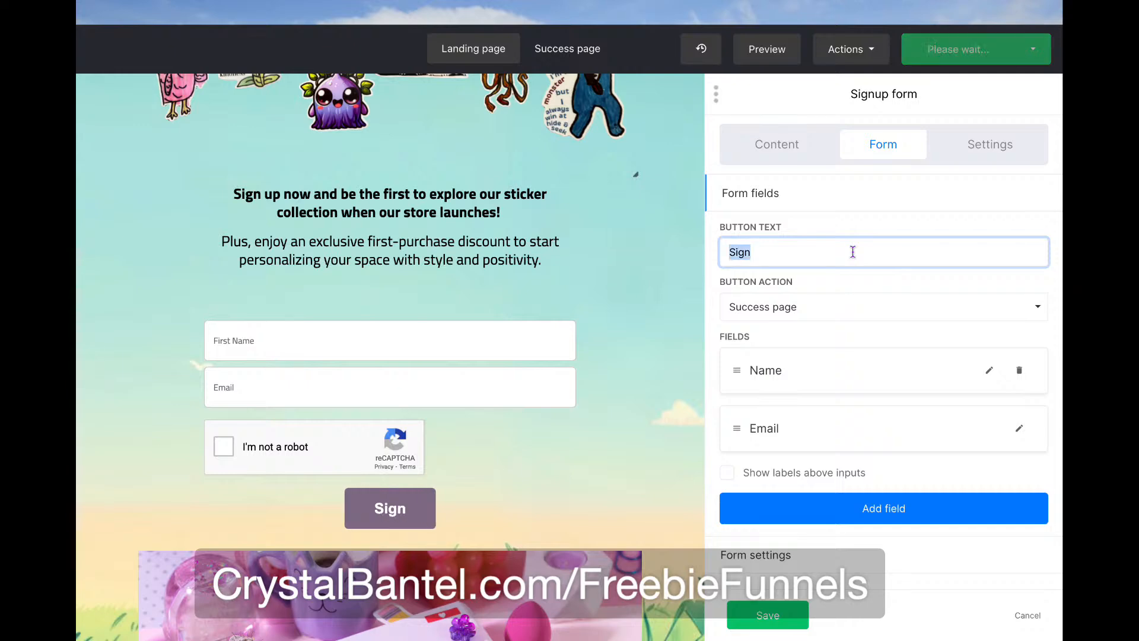
{"action": "type", "text": "Yes, I"}
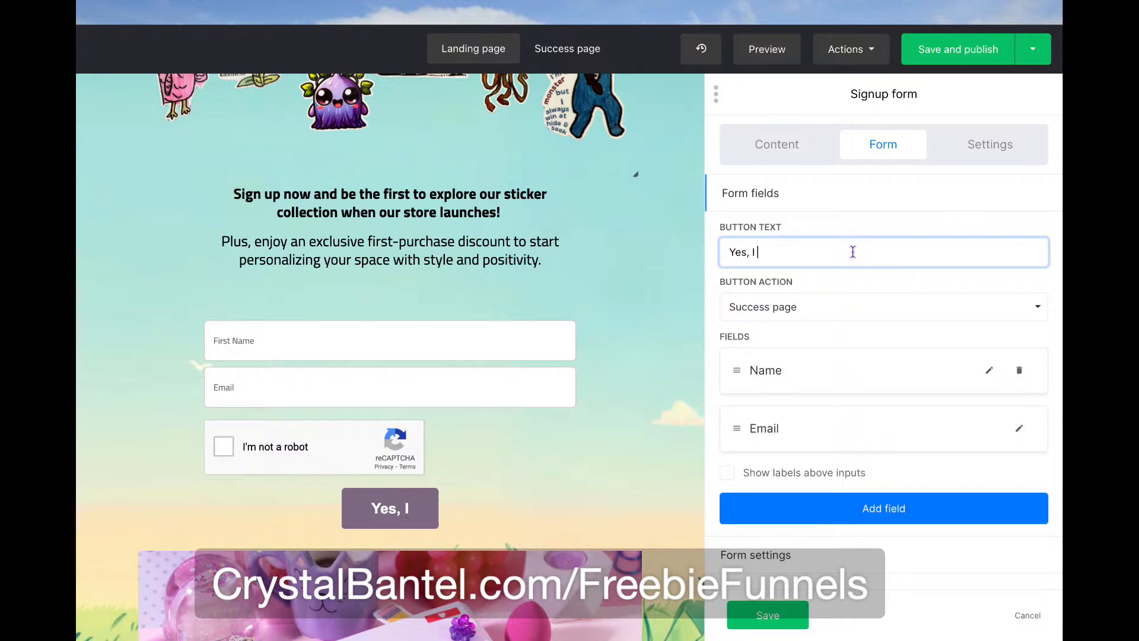
{"action": "type", "text": " Want the"}
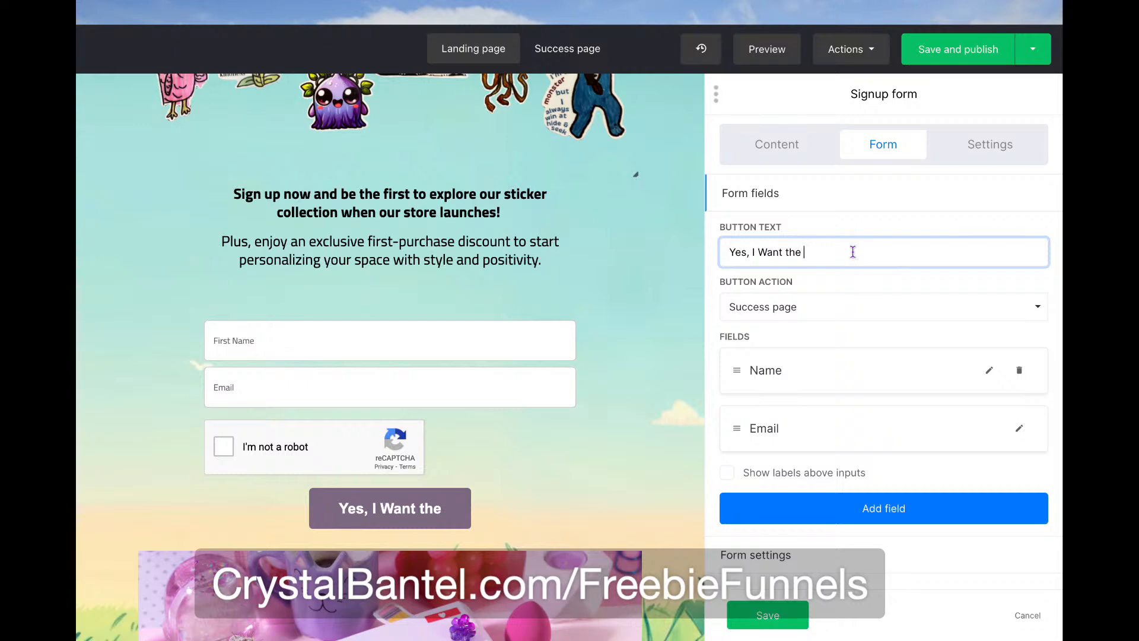
{"action": "type", "text": "D"}
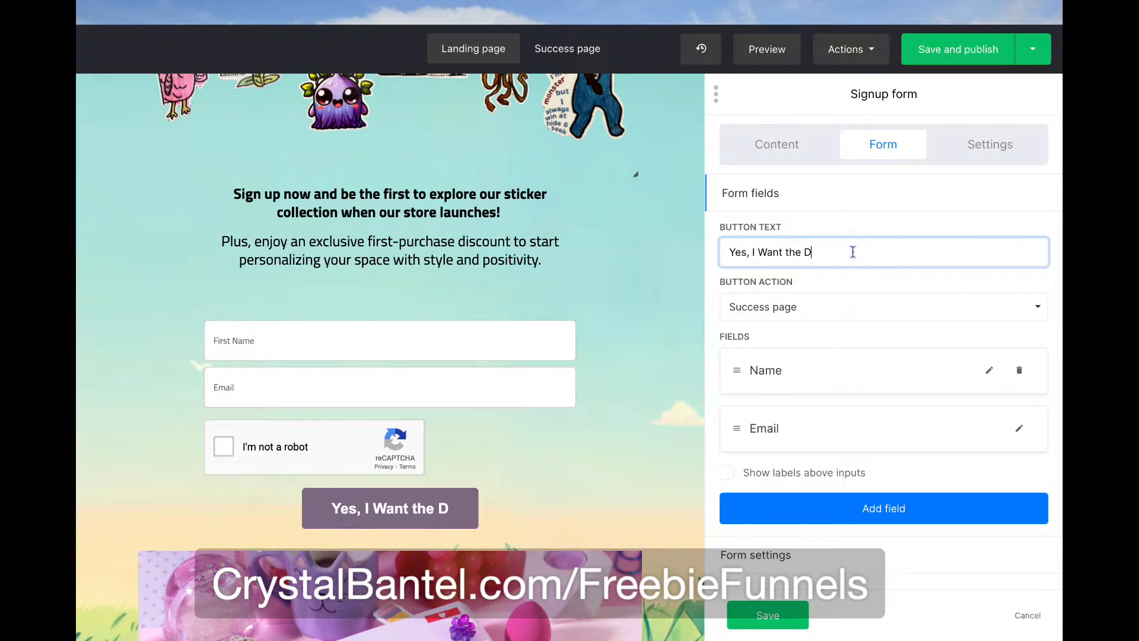
{"action": "type", "text": "iscount Coup"}
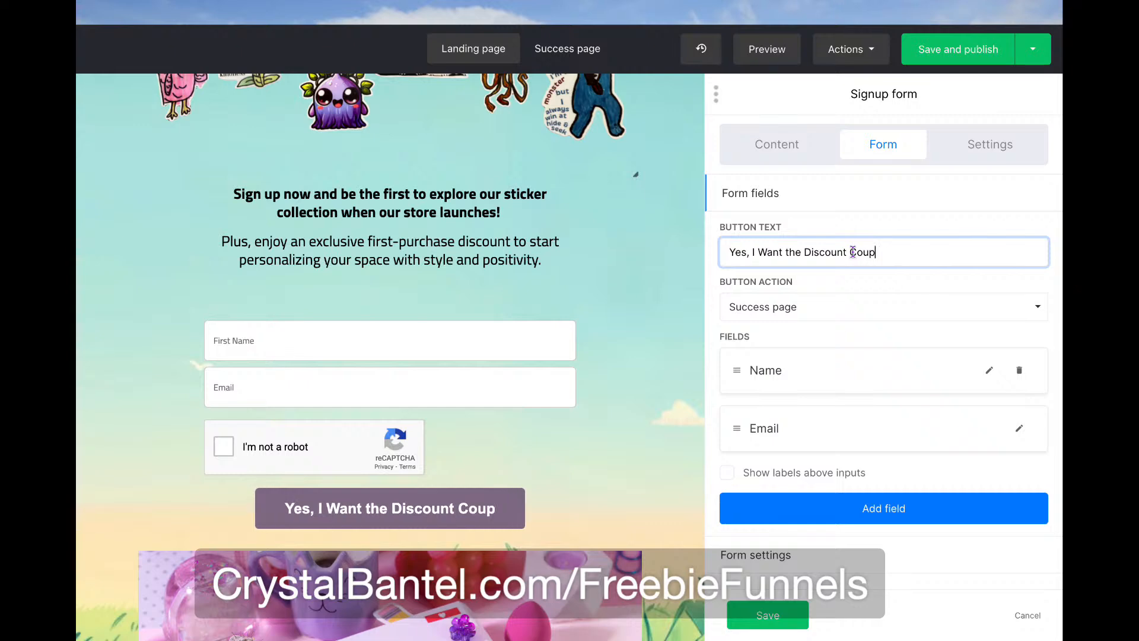
{"action": "type", "text": "on for Stickers!"}
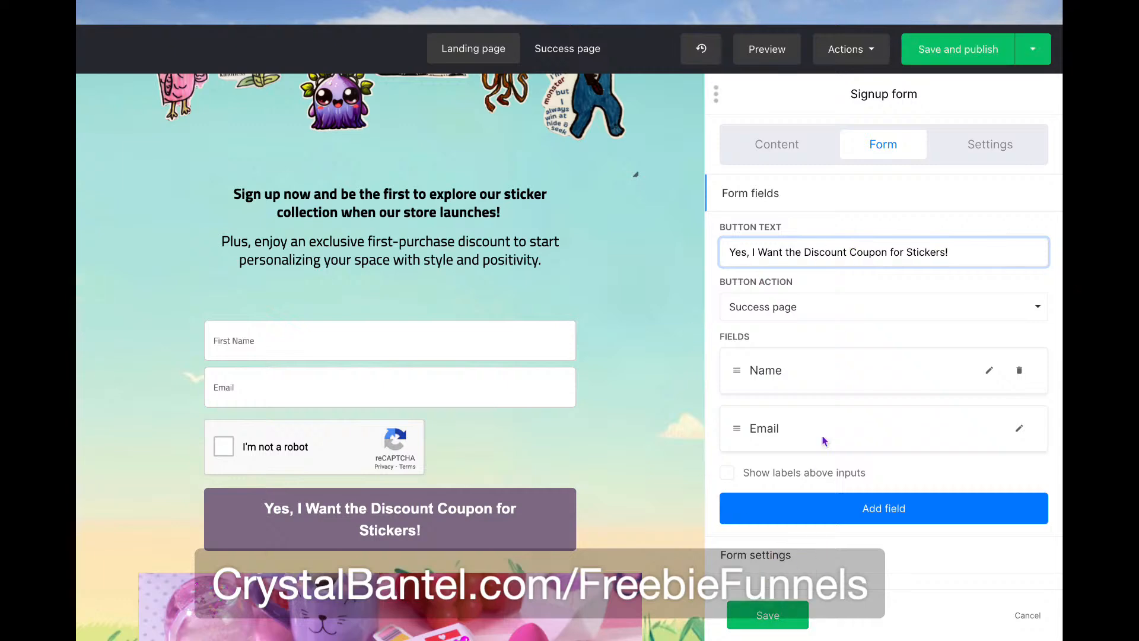
{"action": "left_click", "coordinate": [823, 547]}
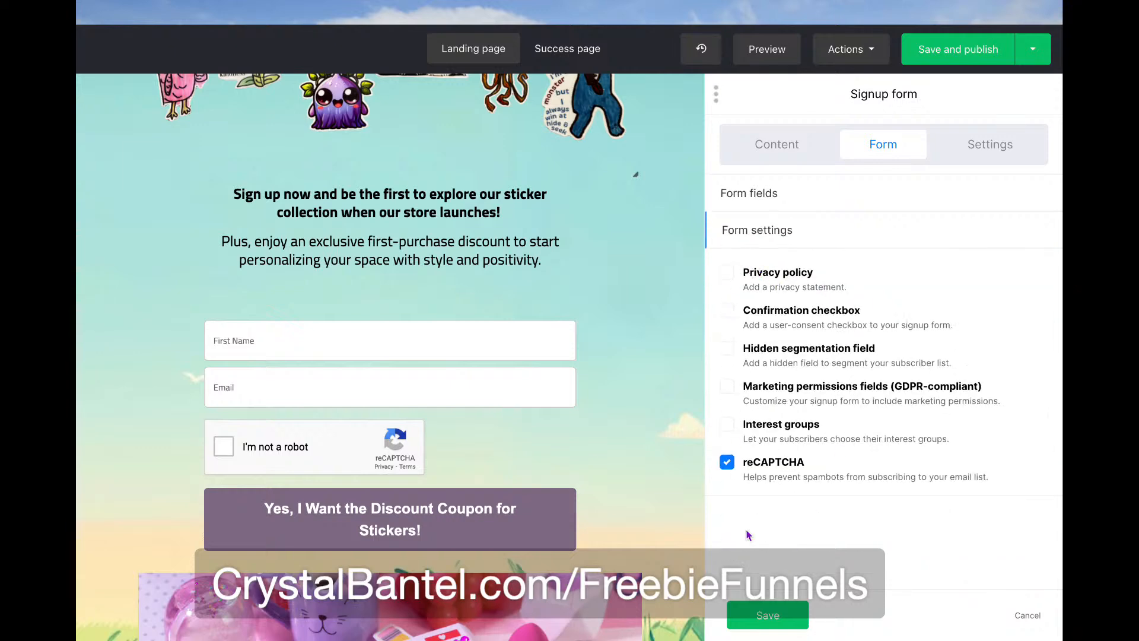
{"action": "left_click", "coordinate": [786, 606]}
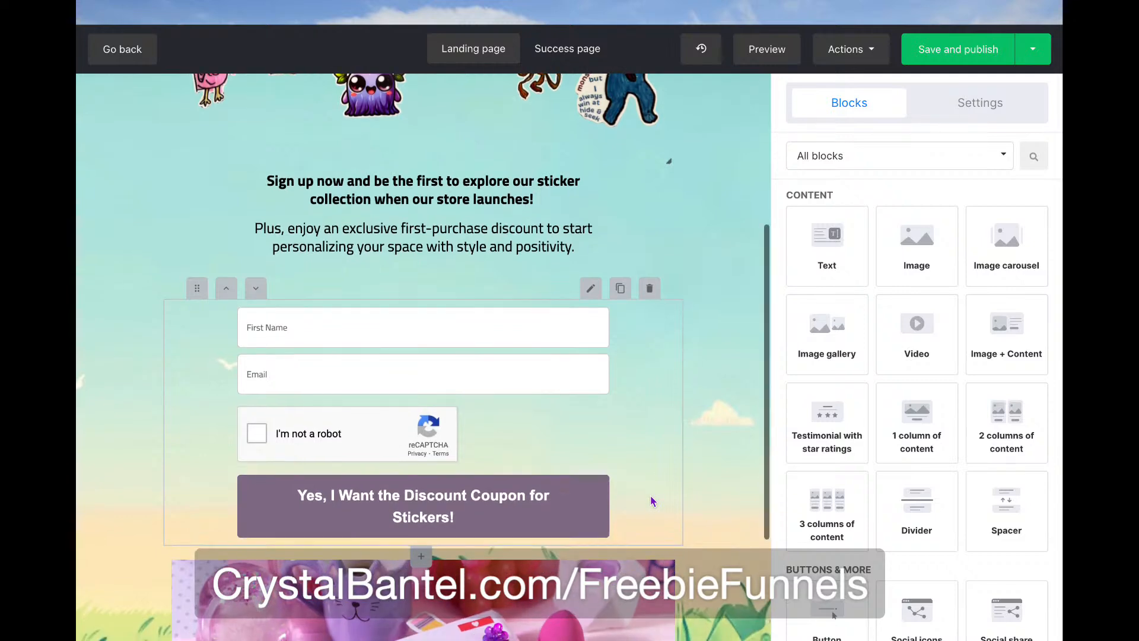
Scroll through the landing page to review it, then switch to the ChatGPT chat
{"action": "scroll", "coordinate": [650, 496], "scroll_direction": "up", "scroll_amount": 5}
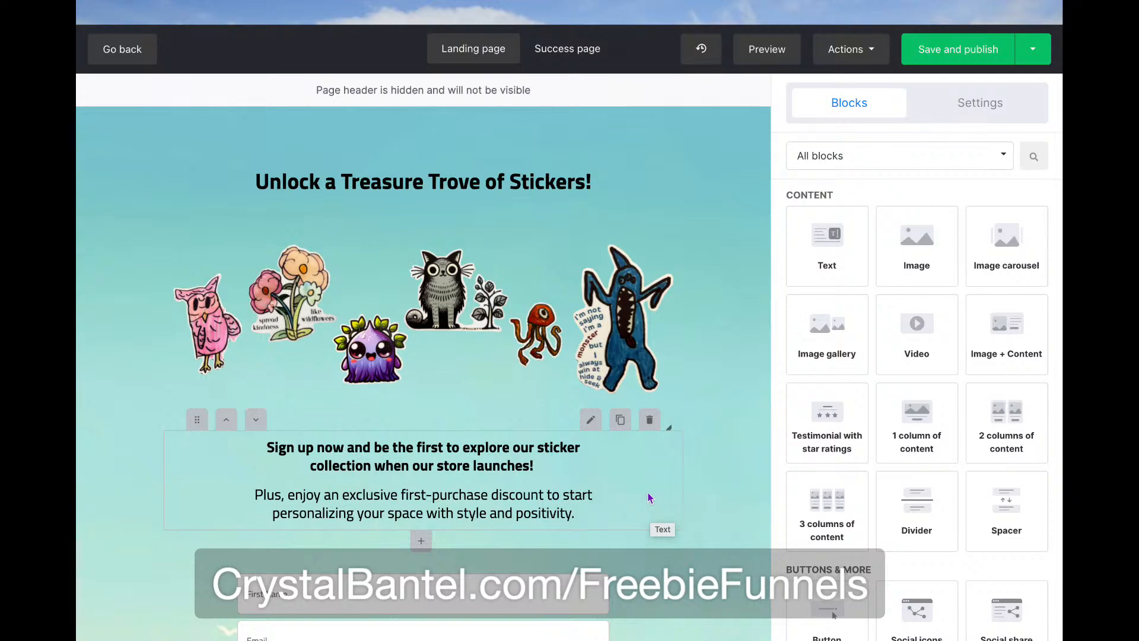
{"action": "scroll", "coordinate": [643, 529], "scroll_direction": "down", "scroll_amount": 8}
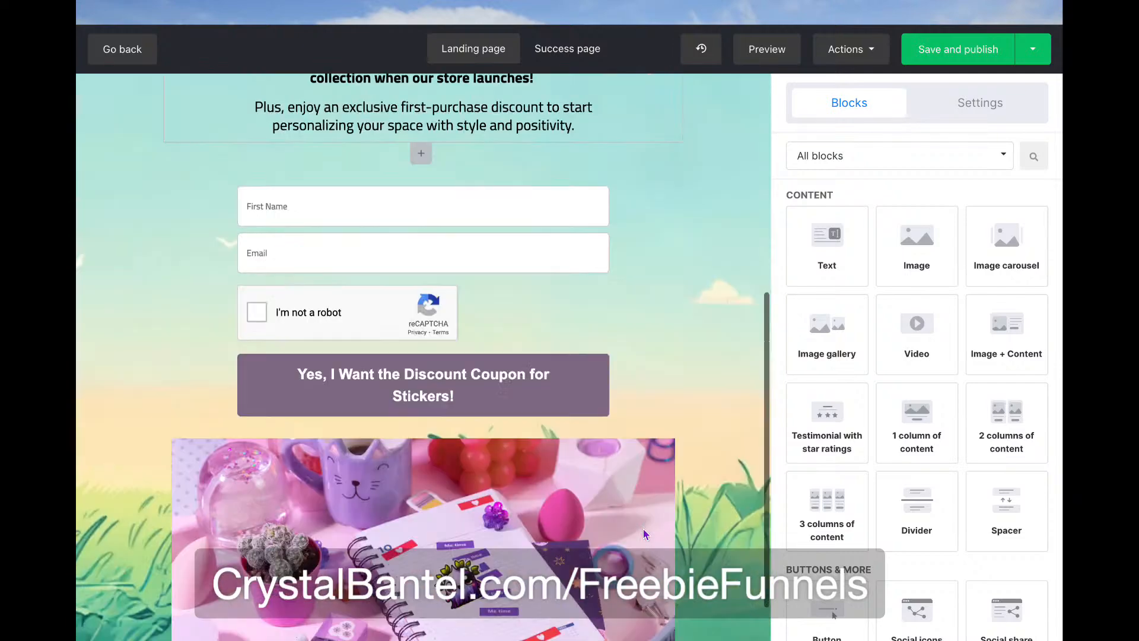
{"action": "scroll", "coordinate": [680, 380], "scroll_direction": "up", "scroll_amount": 4}
{"action": "scroll", "coordinate": [679, 381], "scroll_direction": "up", "scroll_amount": 3}
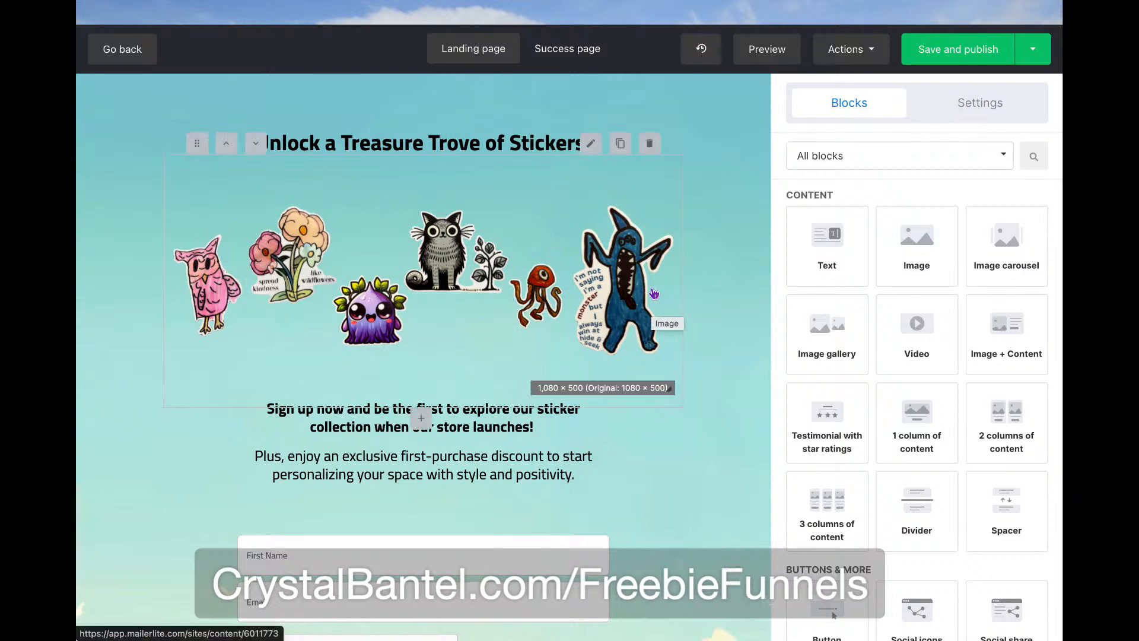
{"action": "scroll", "coordinate": [675, 516], "scroll_direction": "down", "scroll_amount": 3}
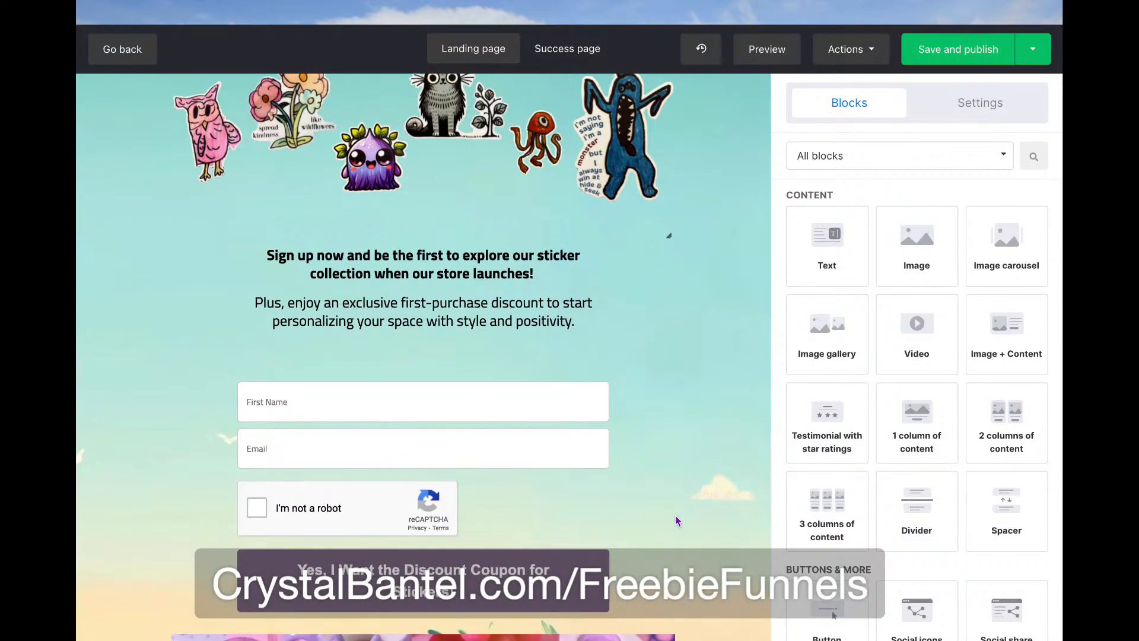
{"action": "scroll", "coordinate": [676, 519], "scroll_direction": "down", "scroll_amount": 1}
{"action": "scroll", "coordinate": [676, 516], "scroll_direction": "down", "scroll_amount": 2}
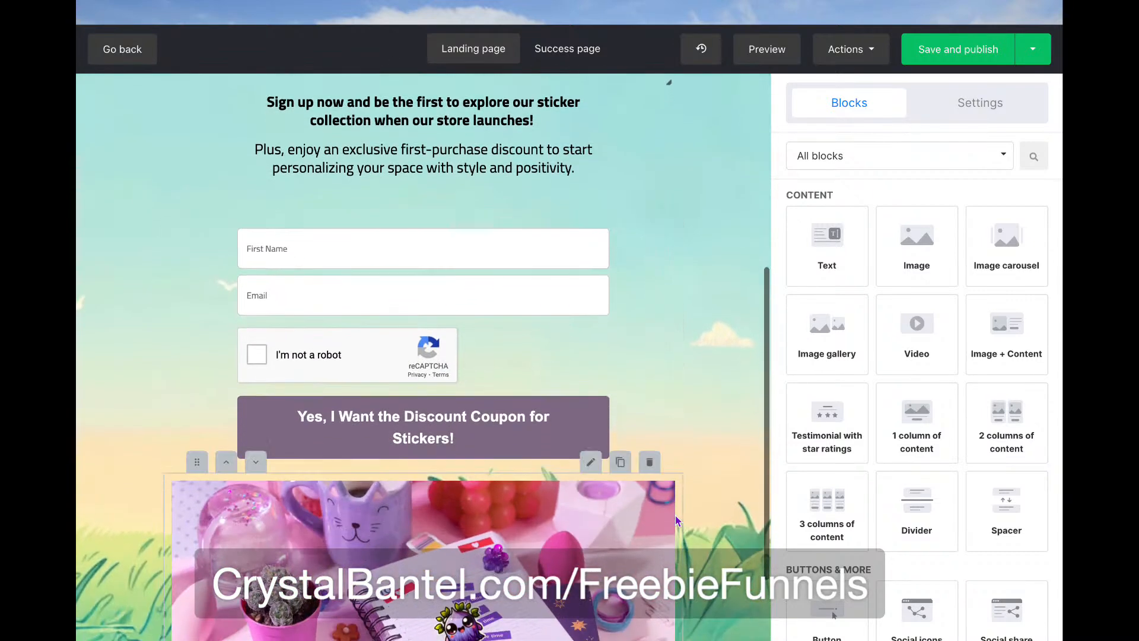
{"action": "scroll", "coordinate": [675, 520], "scroll_direction": "down", "scroll_amount": 1}
{"action": "scroll", "coordinate": [676, 519], "scroll_direction": "up", "scroll_amount": 7}
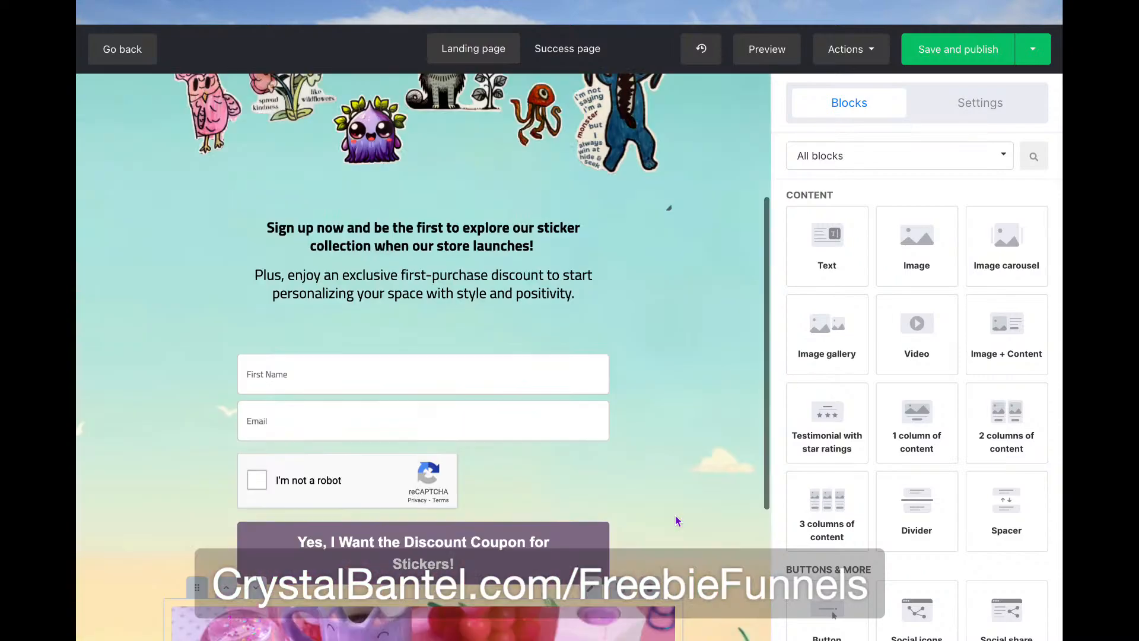
{"action": "key", "text": "ctrl+Left"}
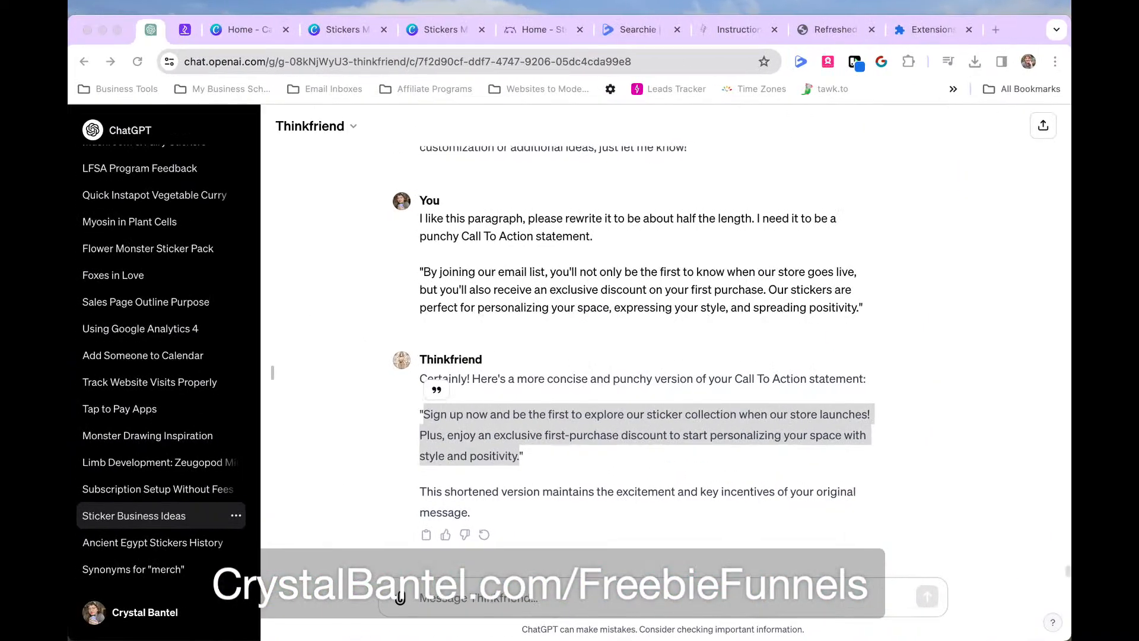
Deselect the call-to-action reply and scroll up to the sticker store Description section
{"action": "left_click", "coordinate": [590, 500]}
{"action": "scroll", "coordinate": [603, 386], "scroll_direction": "up", "scroll_amount": 5}
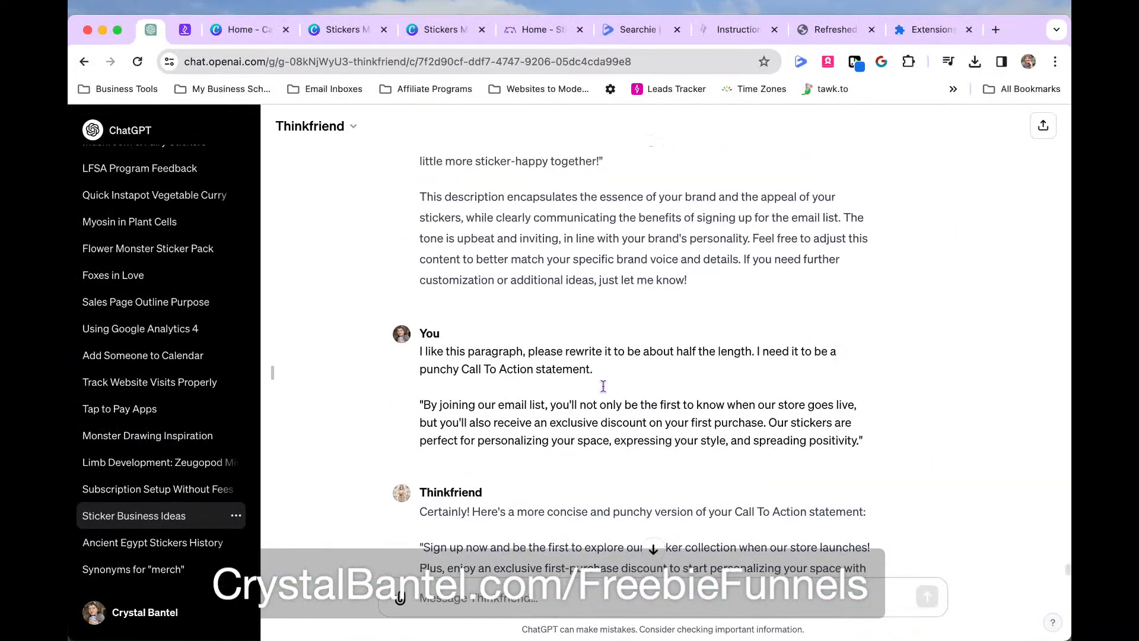
{"action": "scroll", "coordinate": [603, 386], "scroll_direction": "up", "scroll_amount": 3}
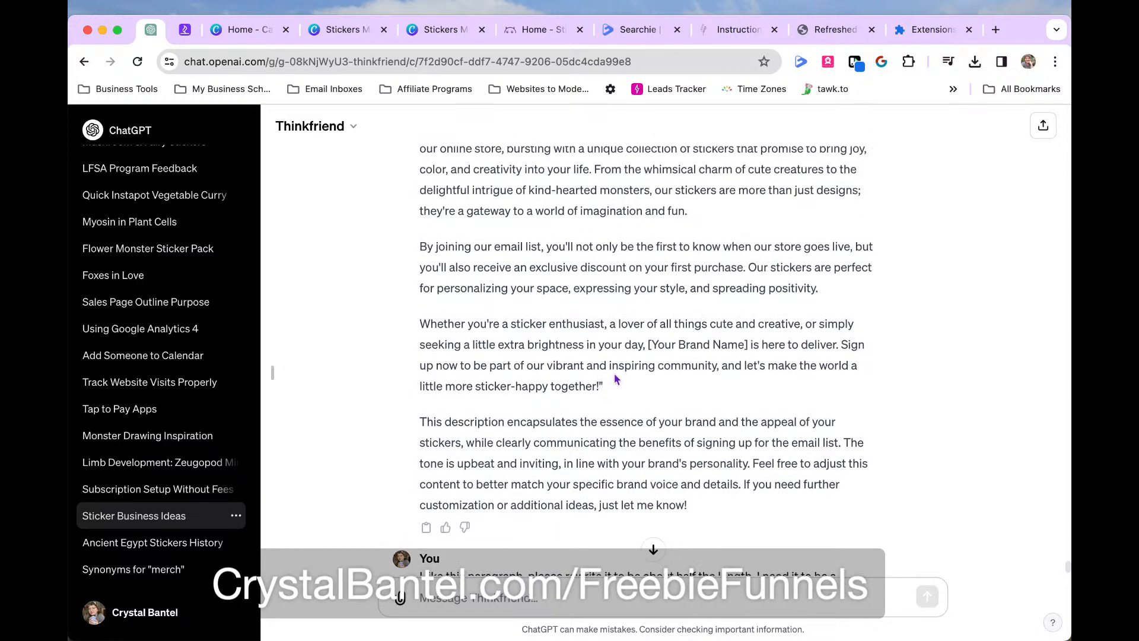
{"action": "scroll", "coordinate": [620, 373], "scroll_direction": "up", "scroll_amount": 1}
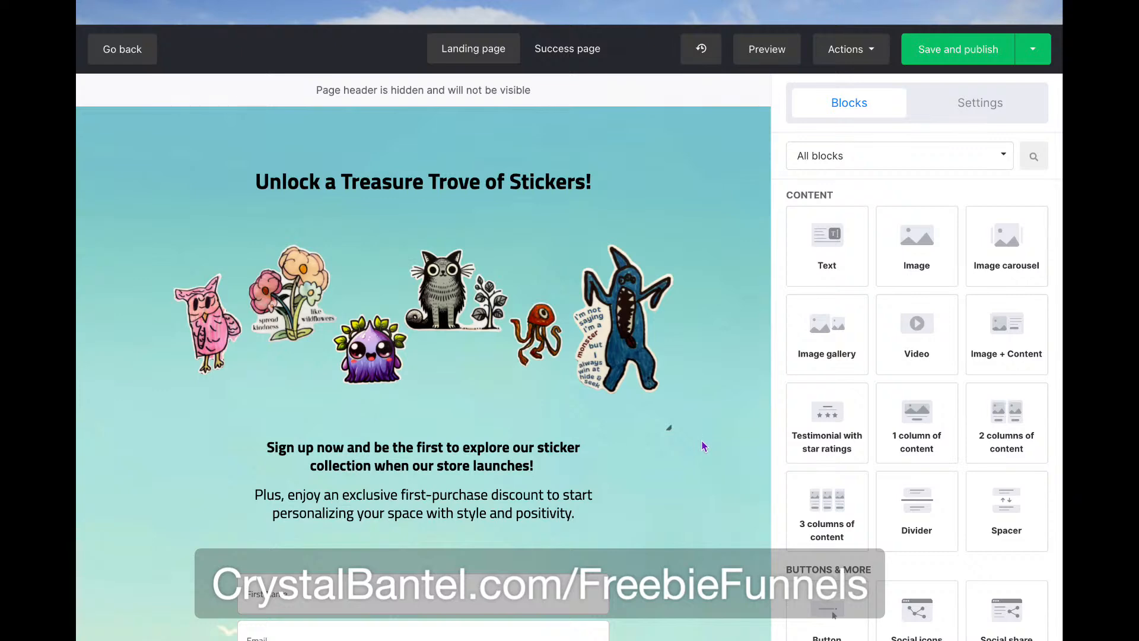
{"action": "scroll", "coordinate": [691, 398], "scroll_direction": "down", "scroll_amount": 3}
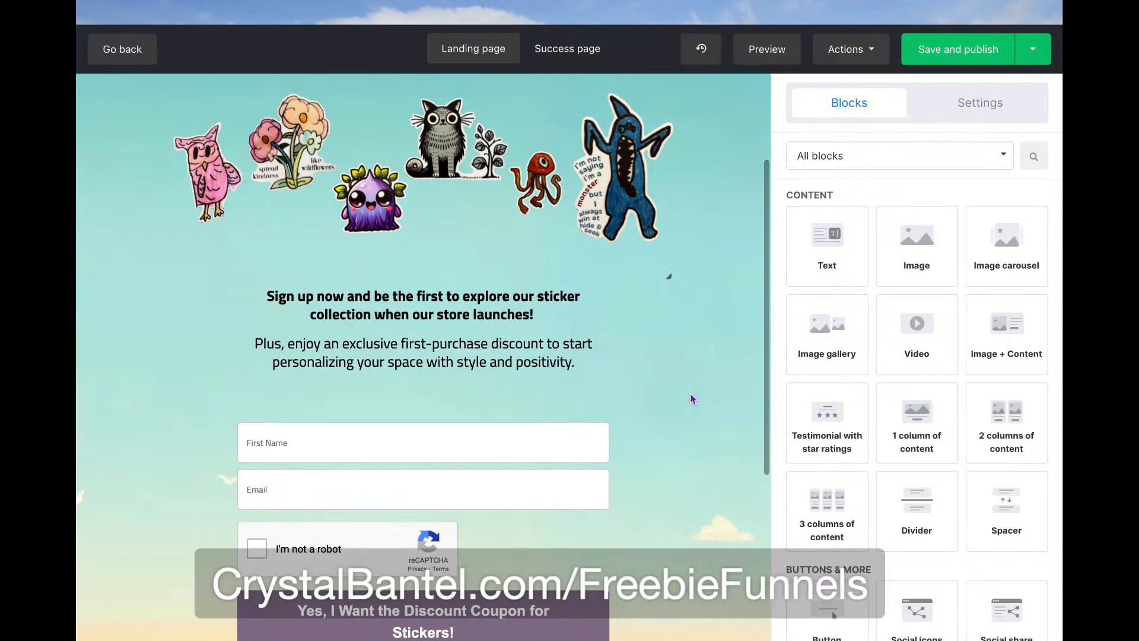
{"action": "scroll", "coordinate": [693, 399], "scroll_direction": "down", "scroll_amount": 1}
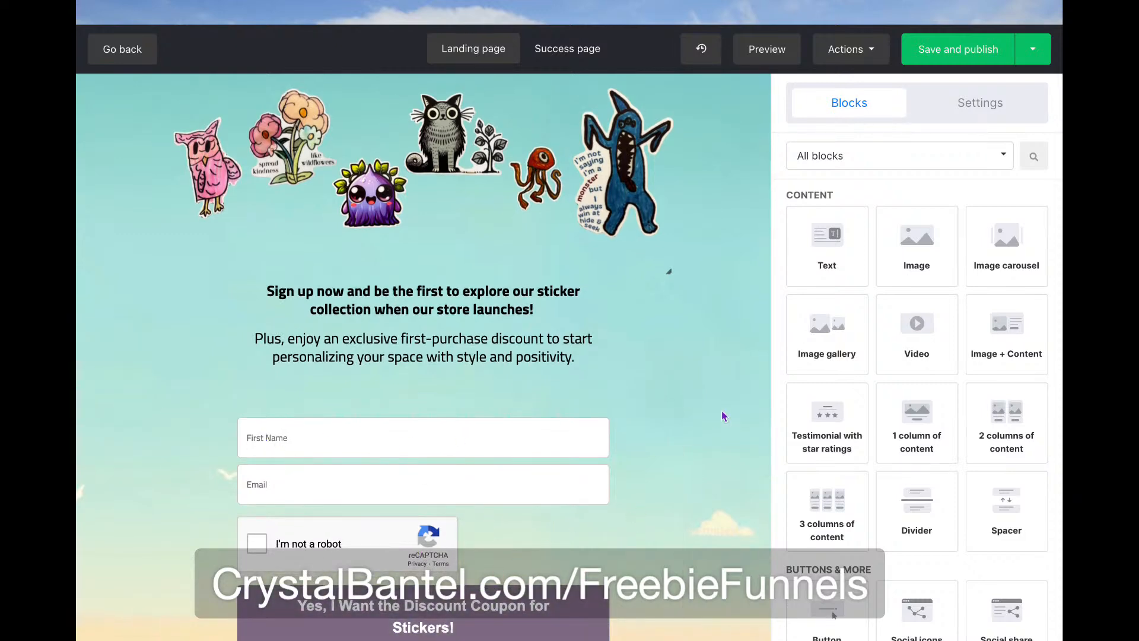
{"action": "scroll", "coordinate": [721, 412], "scroll_direction": "up", "scroll_amount": 3}
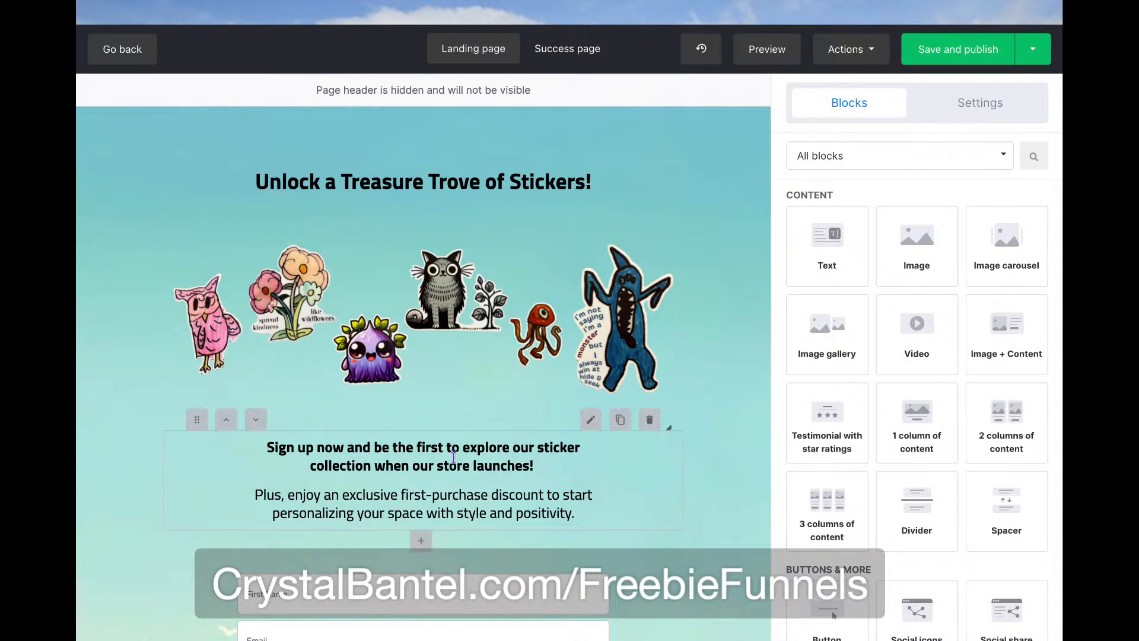
{"action": "scroll", "coordinate": [962, 565], "scroll_direction": "down", "scroll_amount": 1}
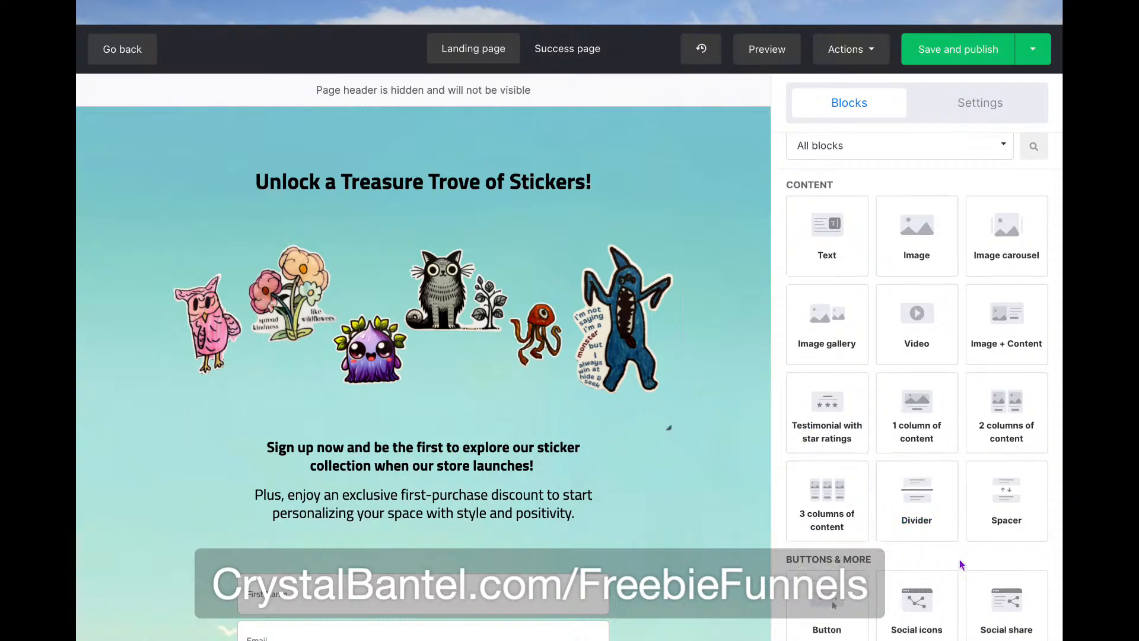
{"action": "scroll", "coordinate": [961, 564], "scroll_direction": "down", "scroll_amount": 3}
{"action": "scroll", "coordinate": [961, 564], "scroll_direction": "up", "scroll_amount": 4}
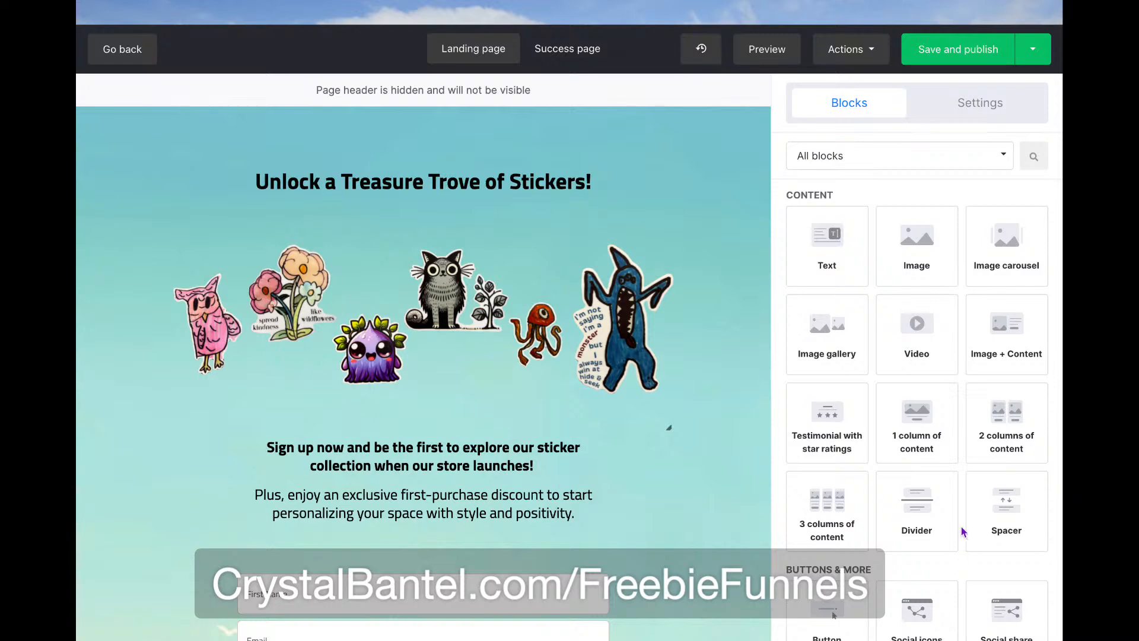
{"action": "scroll", "coordinate": [962, 530], "scroll_direction": "down", "scroll_amount": 7}
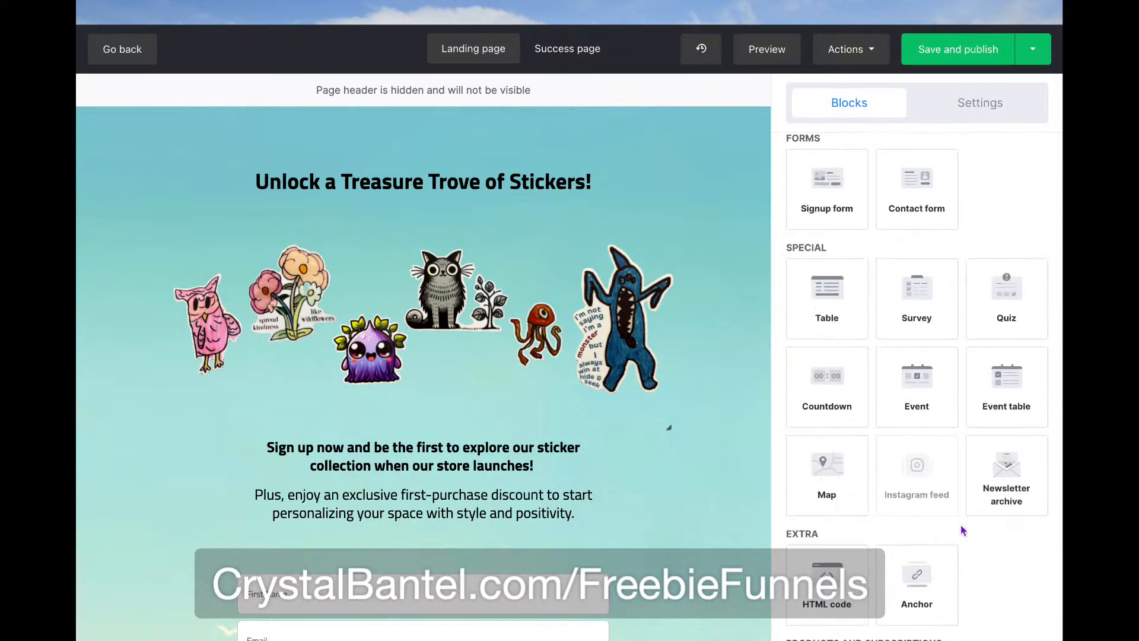
{"action": "scroll", "coordinate": [962, 529], "scroll_direction": "down", "scroll_amount": 3}
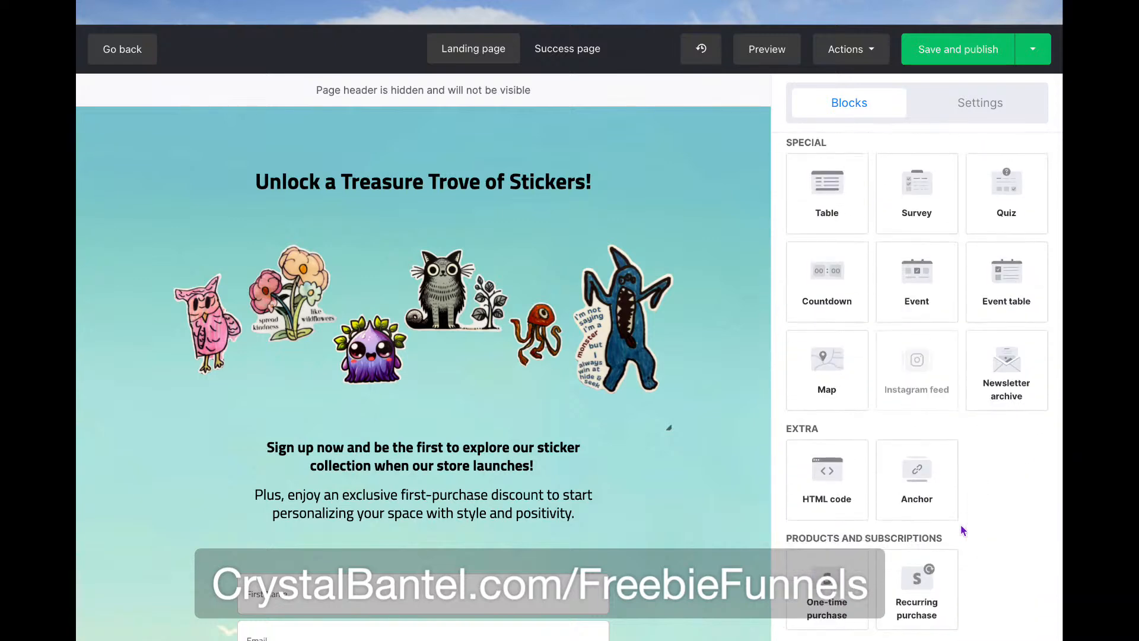
{"action": "scroll", "coordinate": [962, 530], "scroll_direction": "up", "scroll_amount": 10}
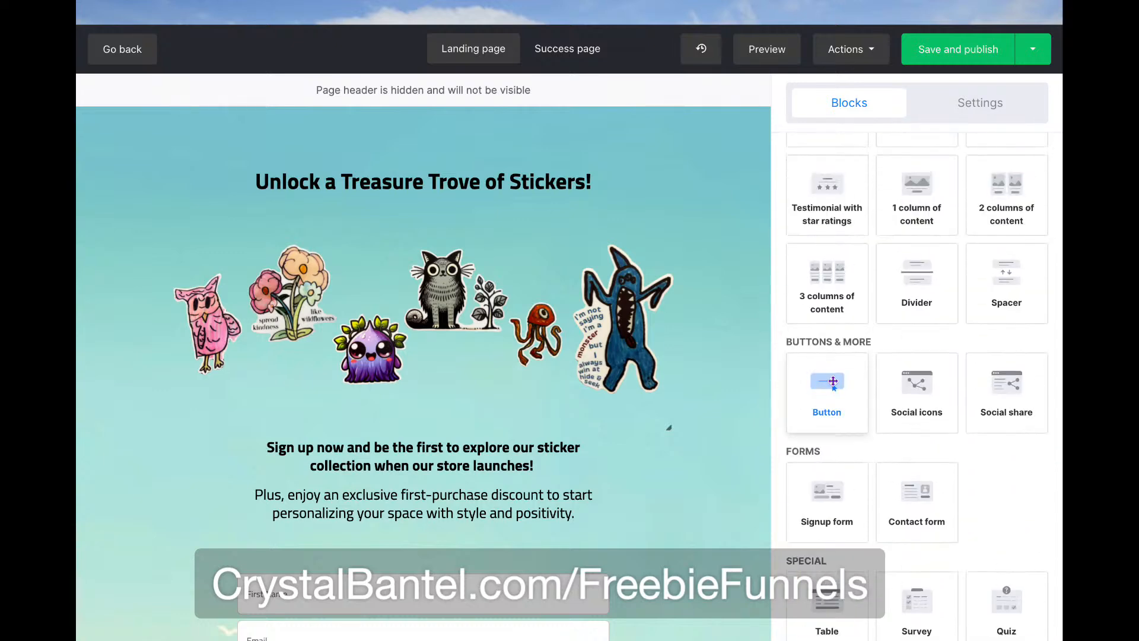
Add a Button block under the banner labelled with the form's 'Yes, I Want the Discount Coupon for Stickers!' text
{"action": "left_click_drag", "start_coordinate": [830, 383], "coordinate": [383, 389]}
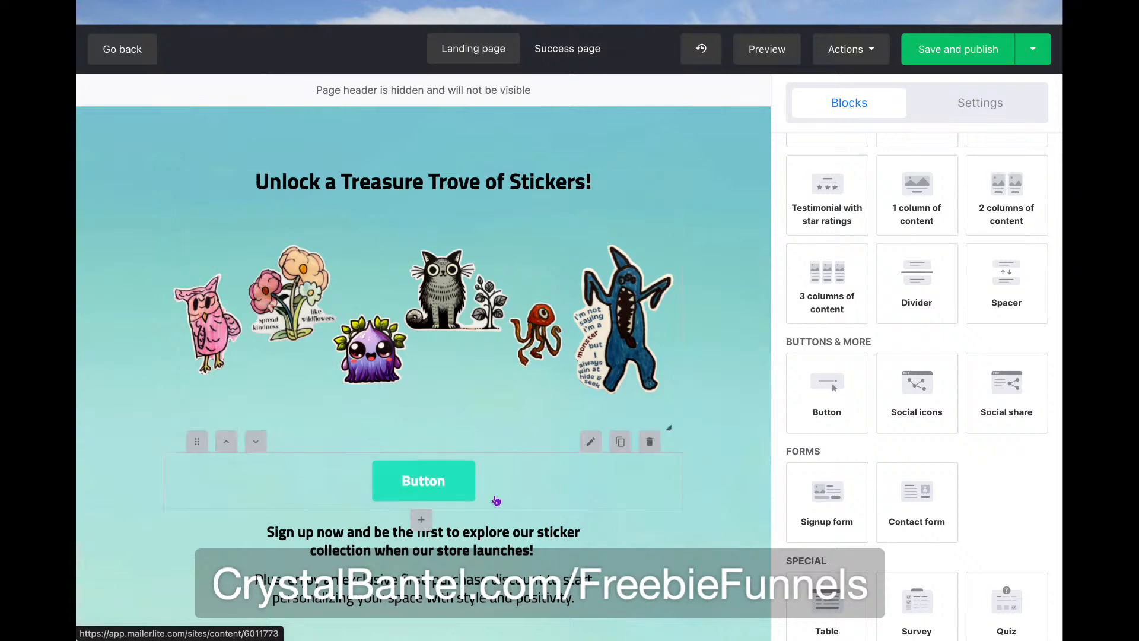
{"action": "left_click", "coordinate": [479, 496]}
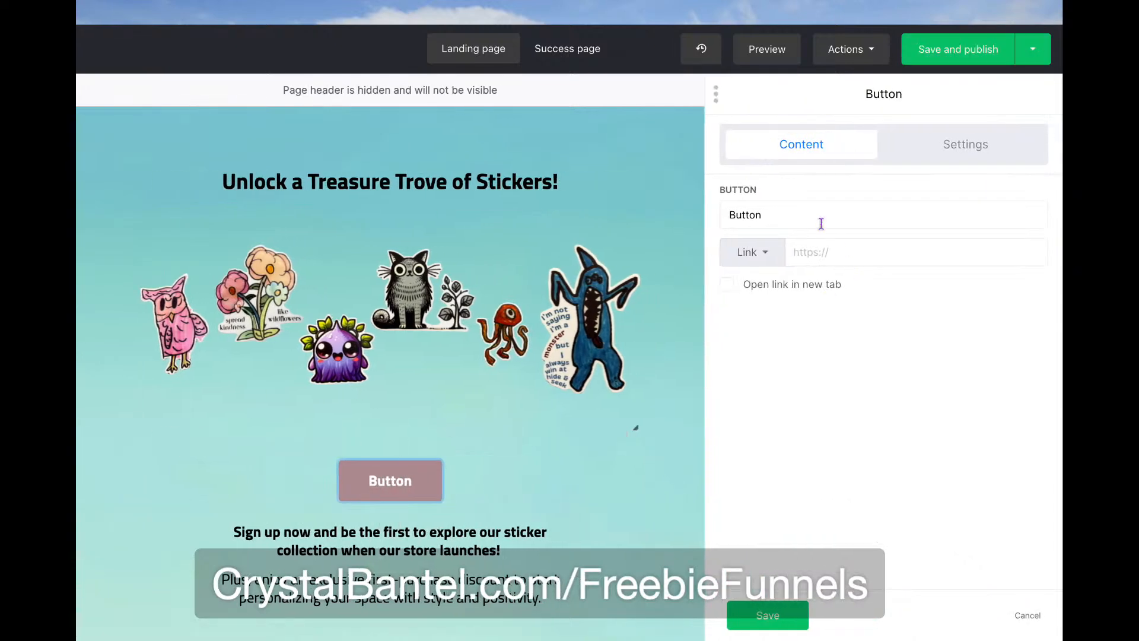
{"action": "left_click", "coordinate": [819, 219]}
{"action": "double_click", "coordinate": [819, 219]}
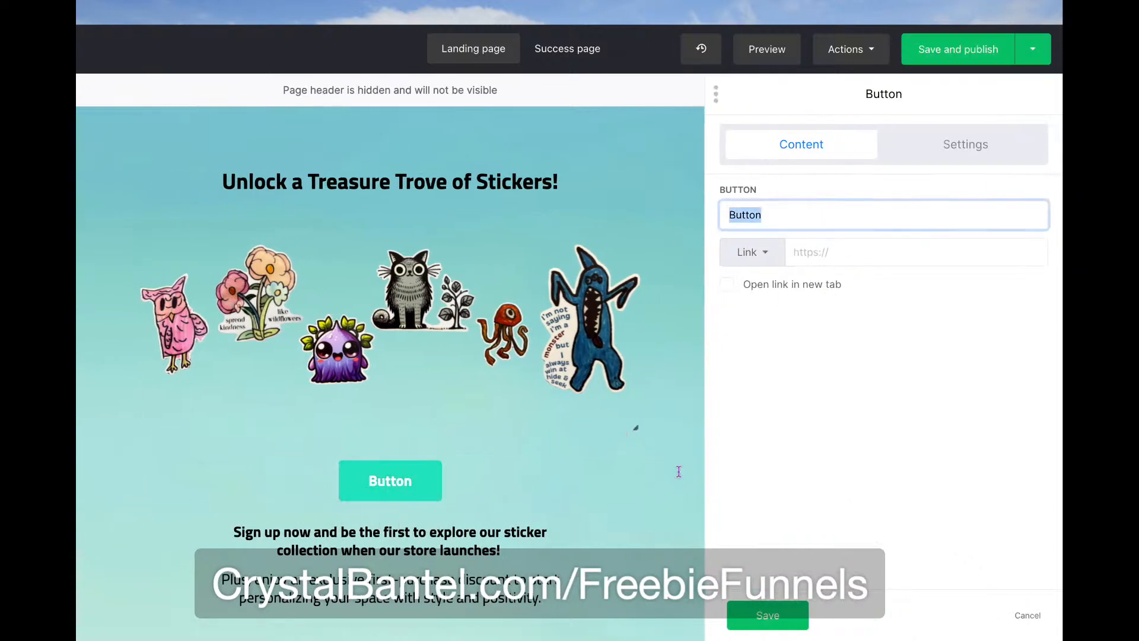
{"action": "scroll", "coordinate": [585, 504], "scroll_direction": "down", "scroll_amount": 7}
{"action": "left_click", "coordinate": [461, 402]}
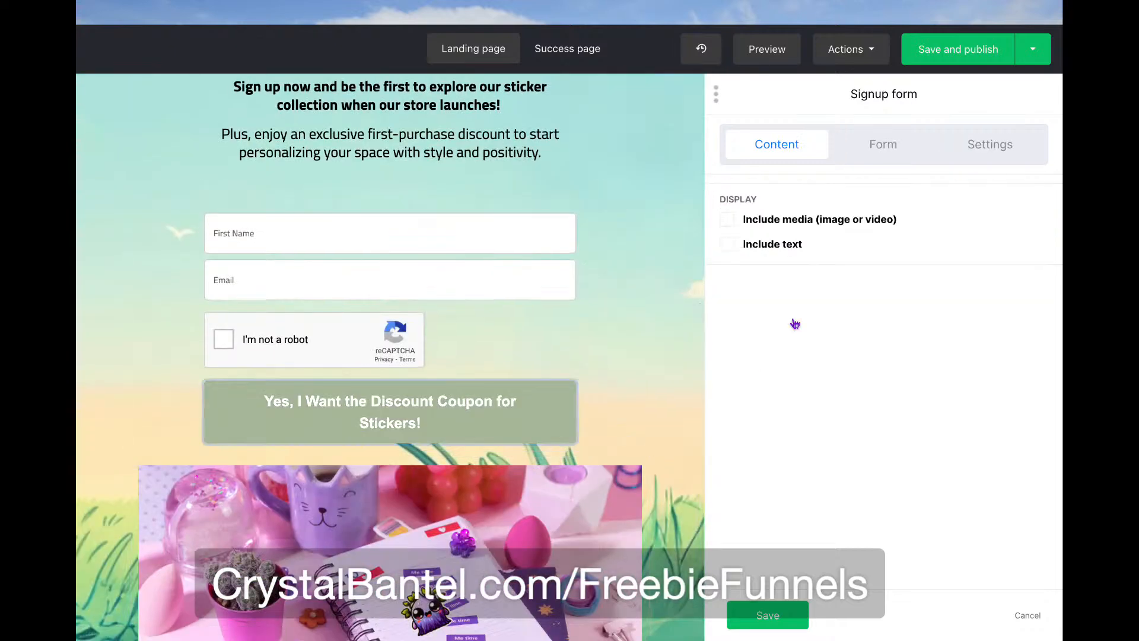
{"action": "left_click", "coordinate": [887, 148]}
{"action": "triple_click", "coordinate": [768, 252]}
{"action": "key", "text": "ctrl+c"}
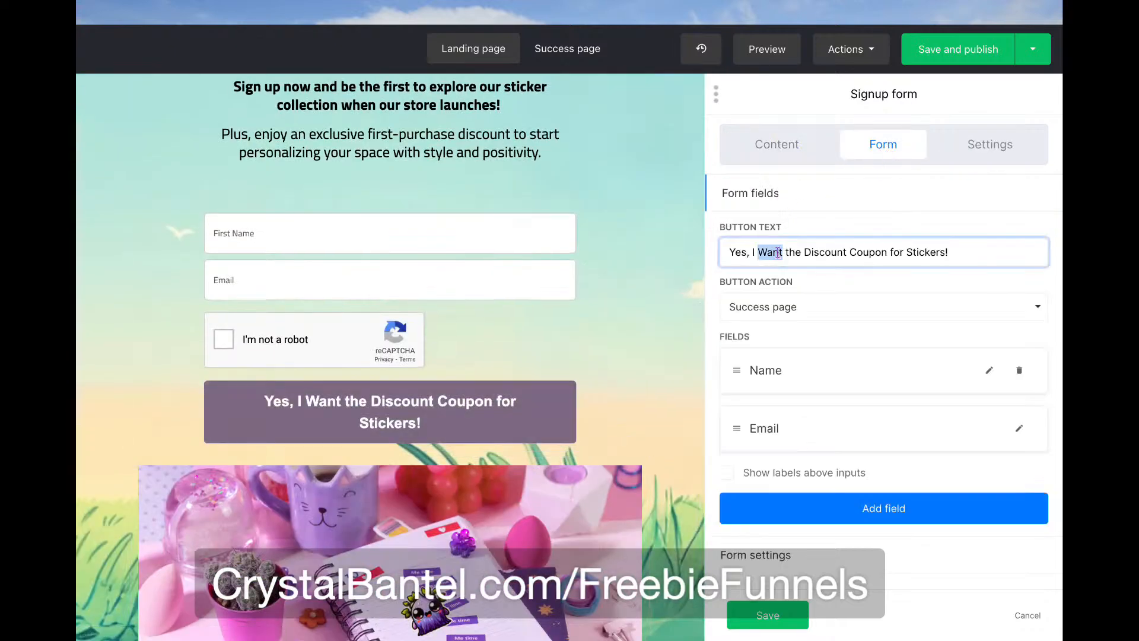
{"action": "scroll", "coordinate": [581, 232], "scroll_direction": "up", "scroll_amount": 7}
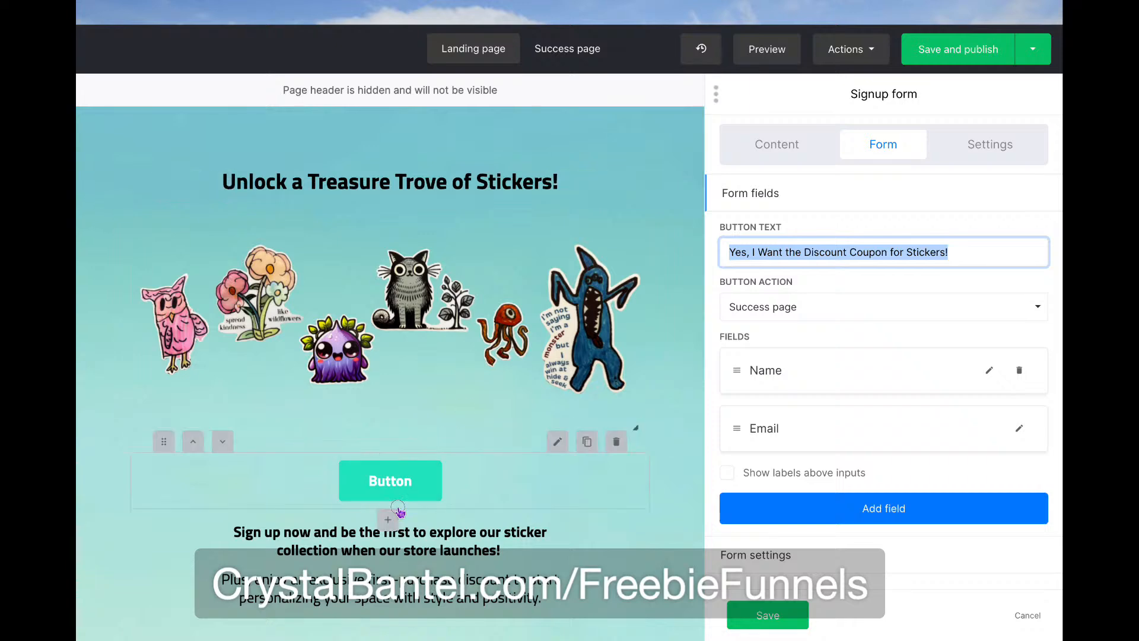
{"action": "left_click", "coordinate": [396, 494]}
{"action": "triple_click", "coordinate": [793, 223]}
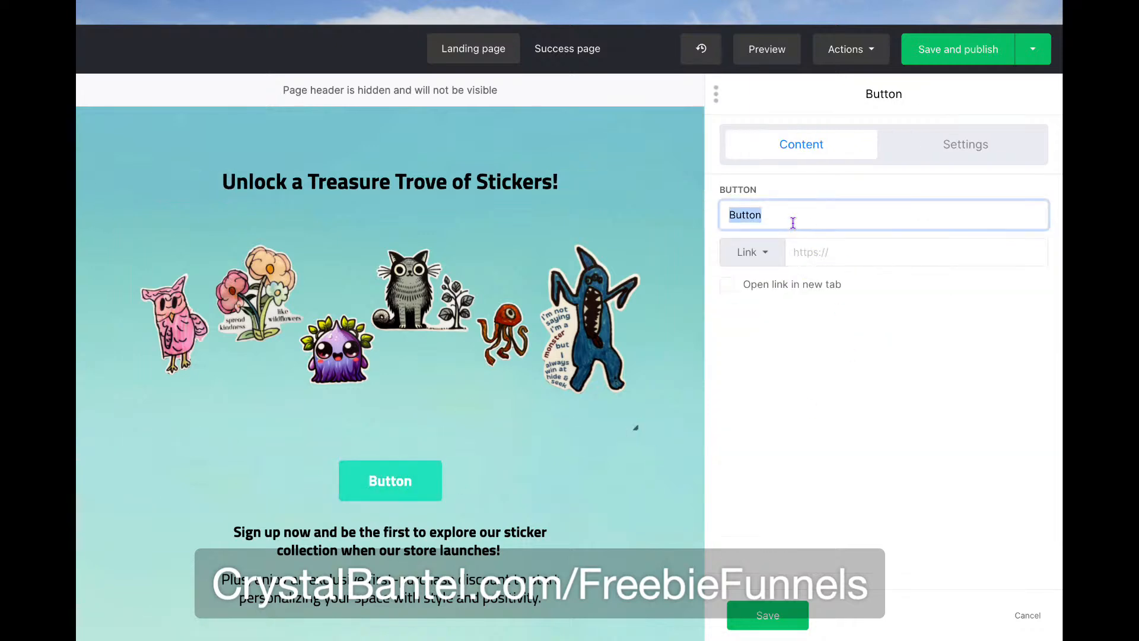
{"action": "key", "text": "ctrl+v"}
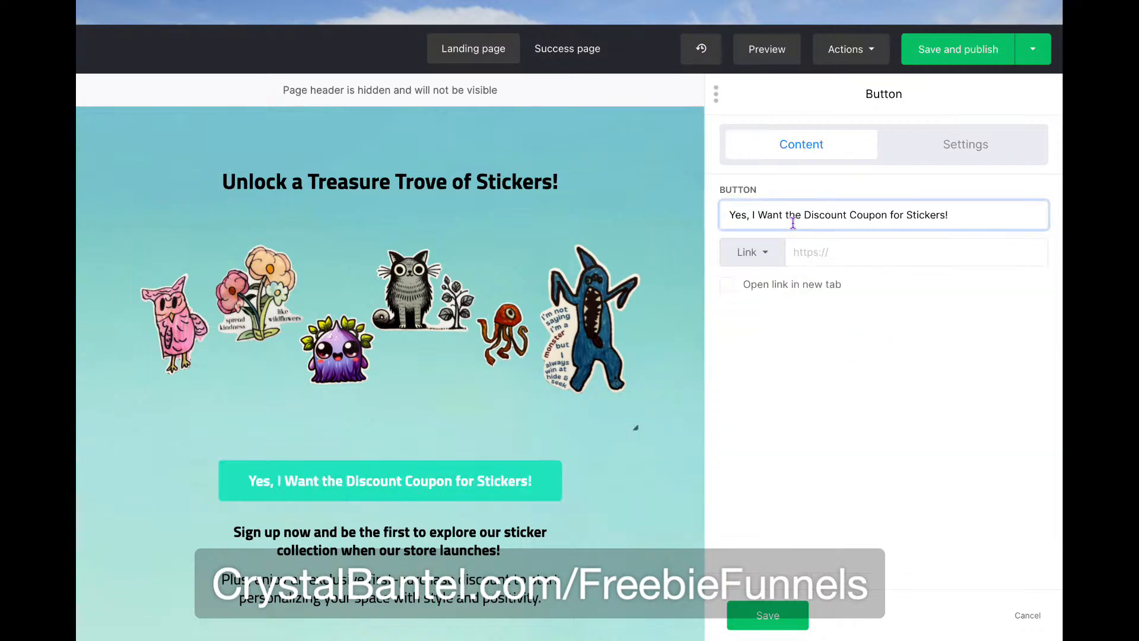
Set the new button's background colour to light purple #d7c1e8
{"action": "left_click", "coordinate": [958, 144]}
{"action": "left_click", "coordinate": [730, 396]}
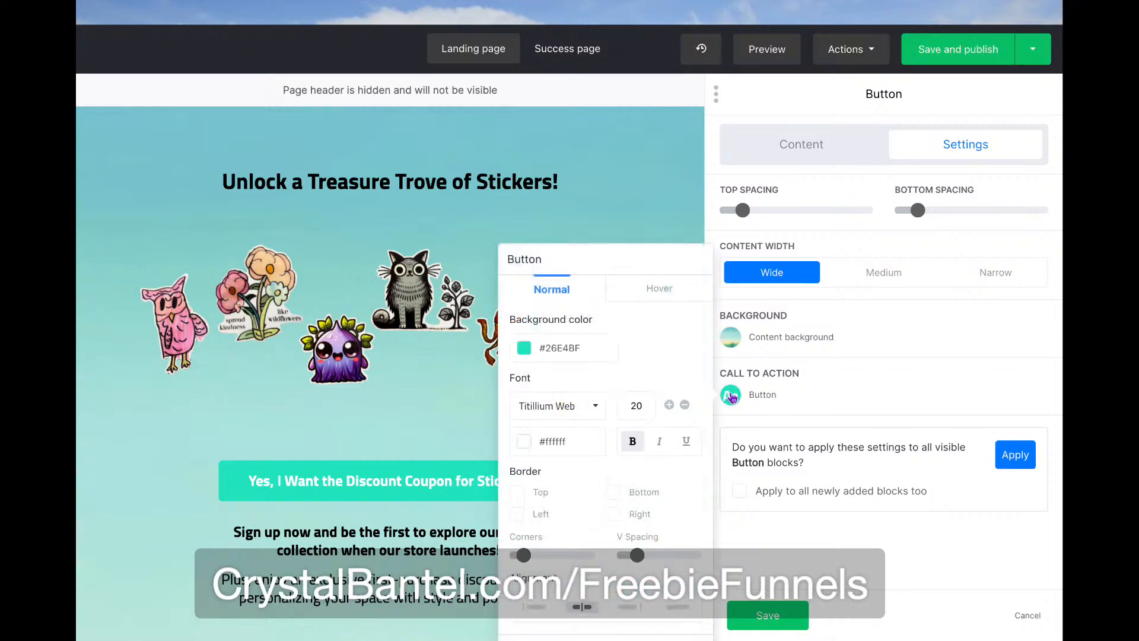
{"action": "left_click", "coordinate": [579, 354]}
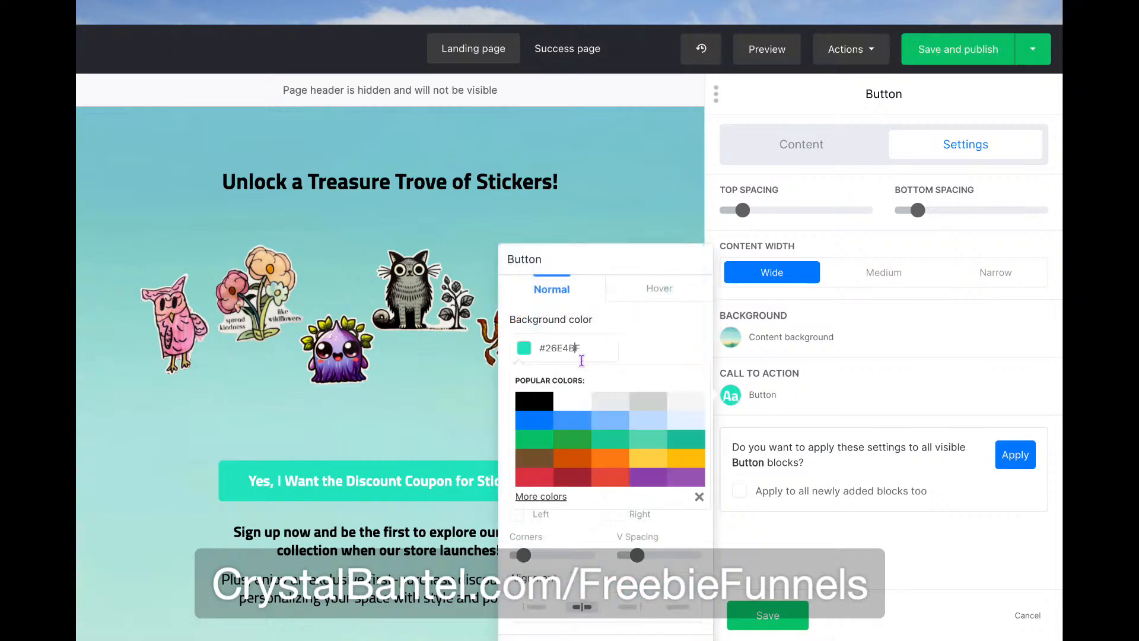
{"action": "left_click", "coordinate": [546, 502]}
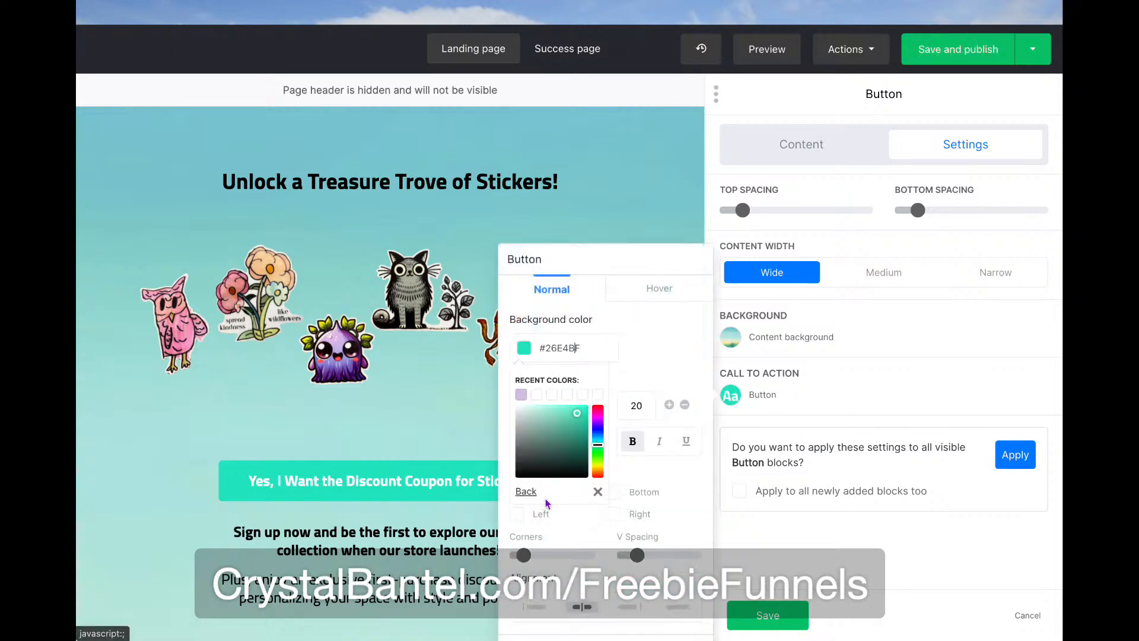
{"action": "left_click", "coordinate": [526, 396]}
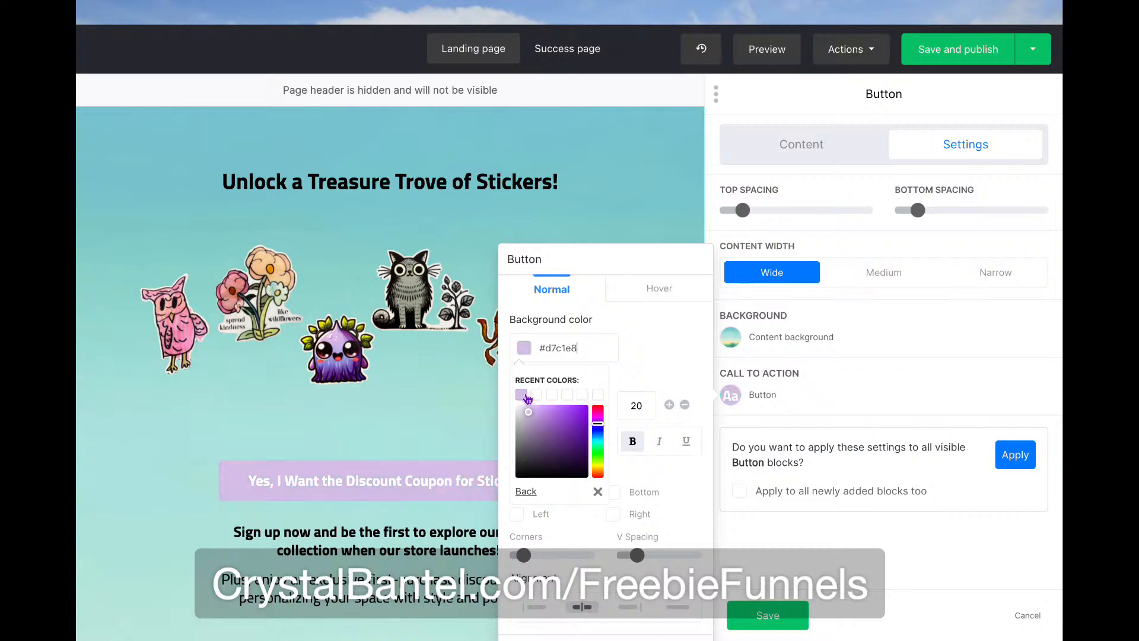
{"action": "left_click", "coordinate": [668, 327]}
{"action": "key", "text": "ctrl+Left"}
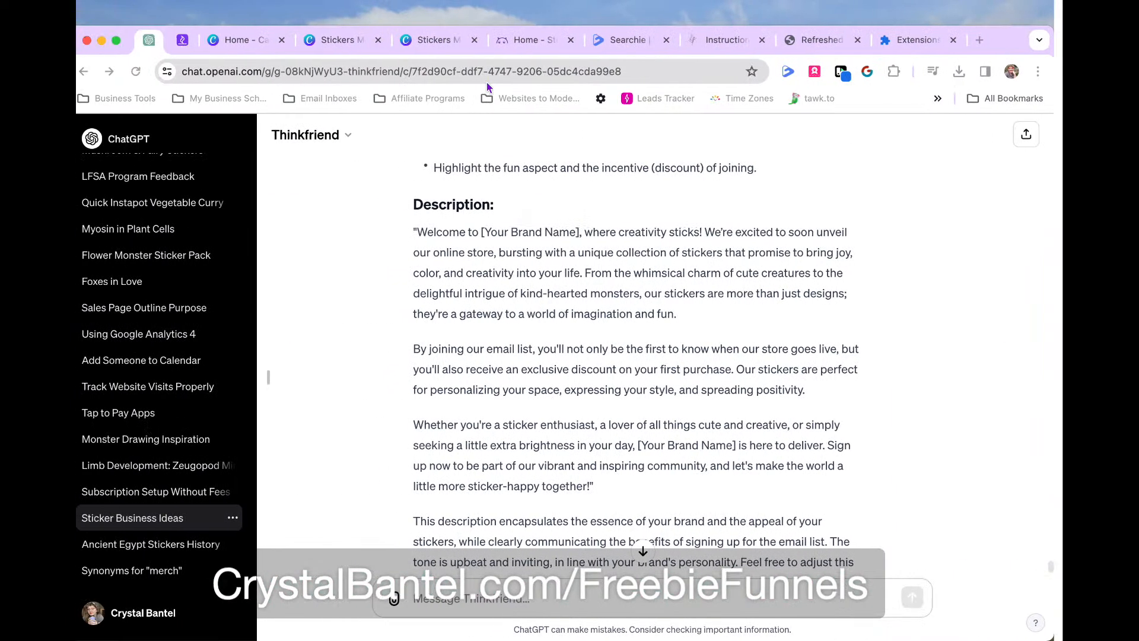
Open page 2 of the Stickers Mockups design, showing the sticker logo
{"action": "left_click", "coordinate": [521, 38]}
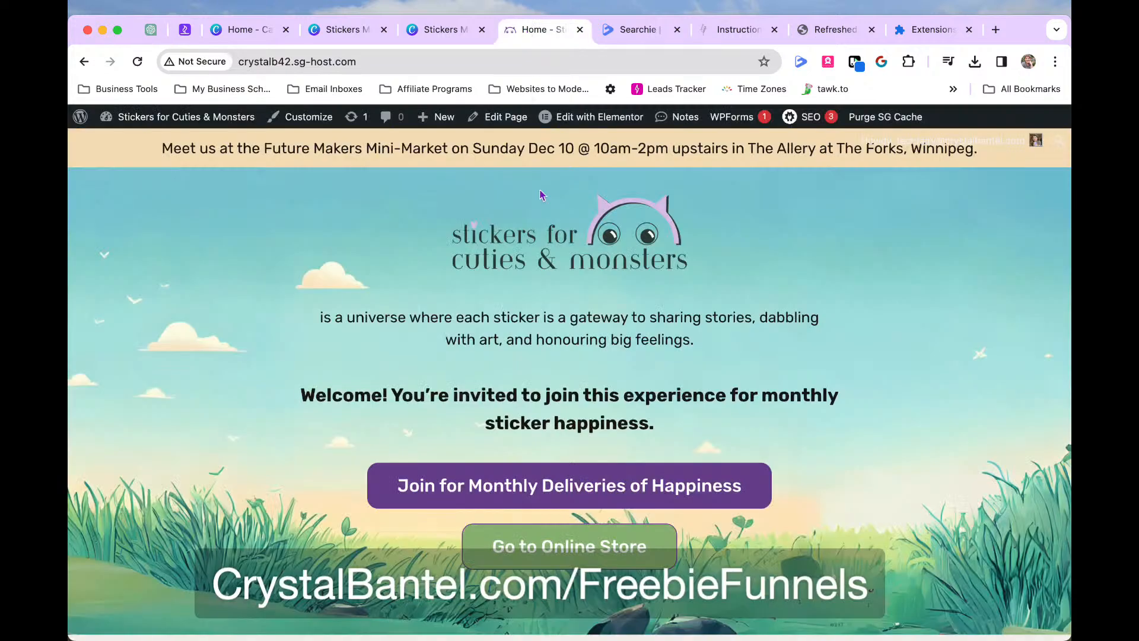
{"action": "left_click", "coordinate": [437, 26]}
{"action": "left_click", "coordinate": [345, 29]}
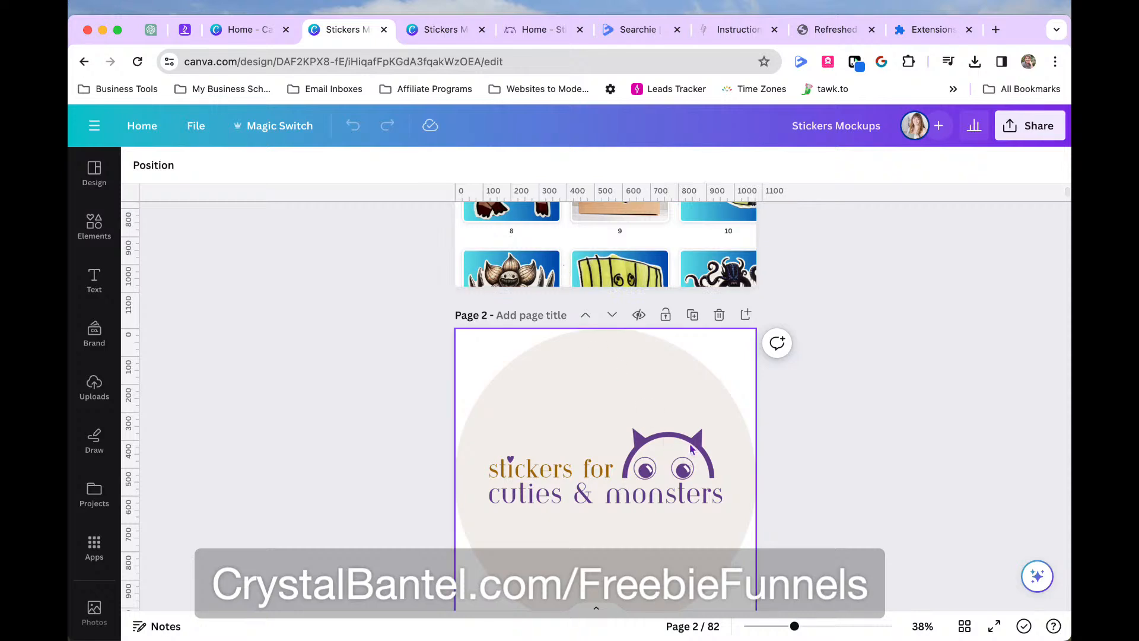
{"action": "left_click", "coordinate": [694, 443]}
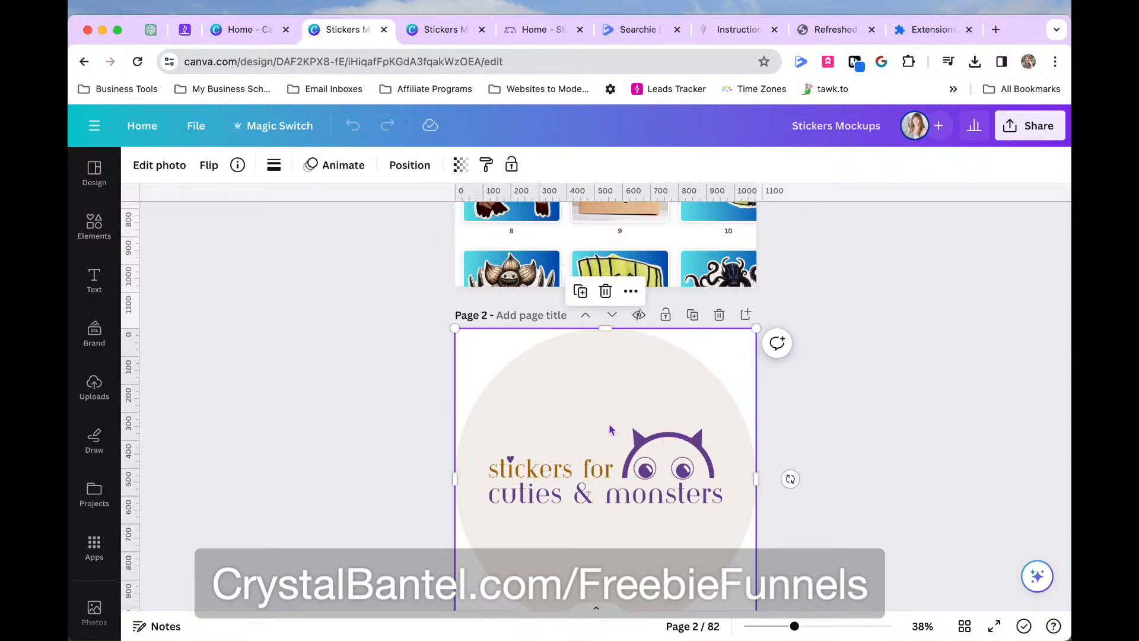
{"action": "scroll", "coordinate": [654, 449], "scroll_direction": "up", "scroll_amount": 5}
{"action": "scroll", "coordinate": [654, 450], "scroll_direction": "down", "scroll_amount": 7}
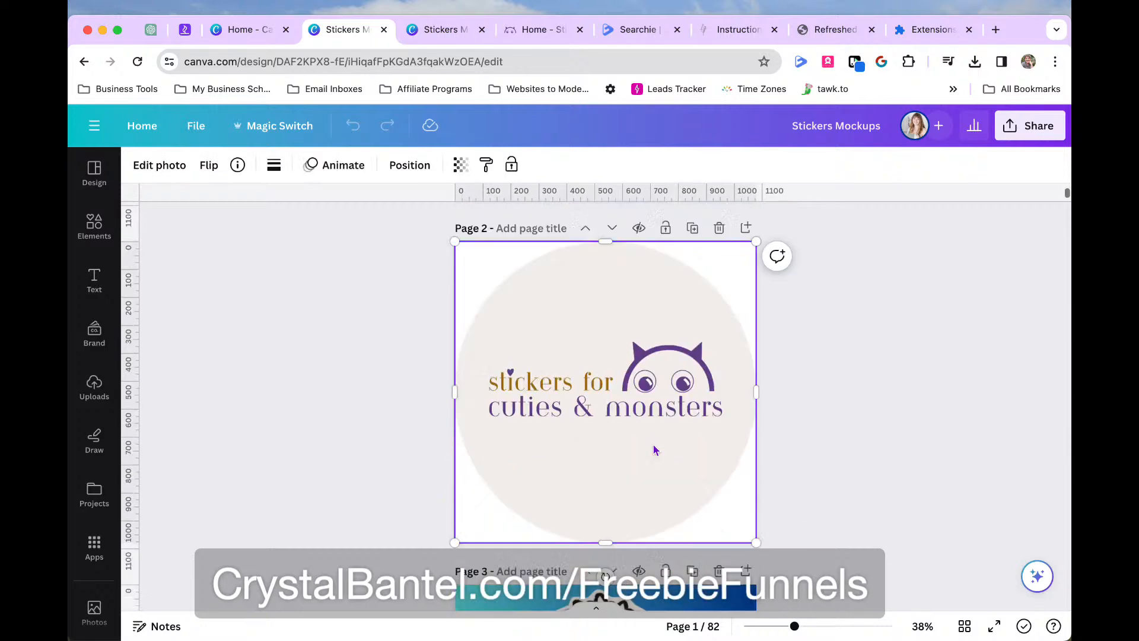
{"action": "left_click", "coordinate": [444, 24]}
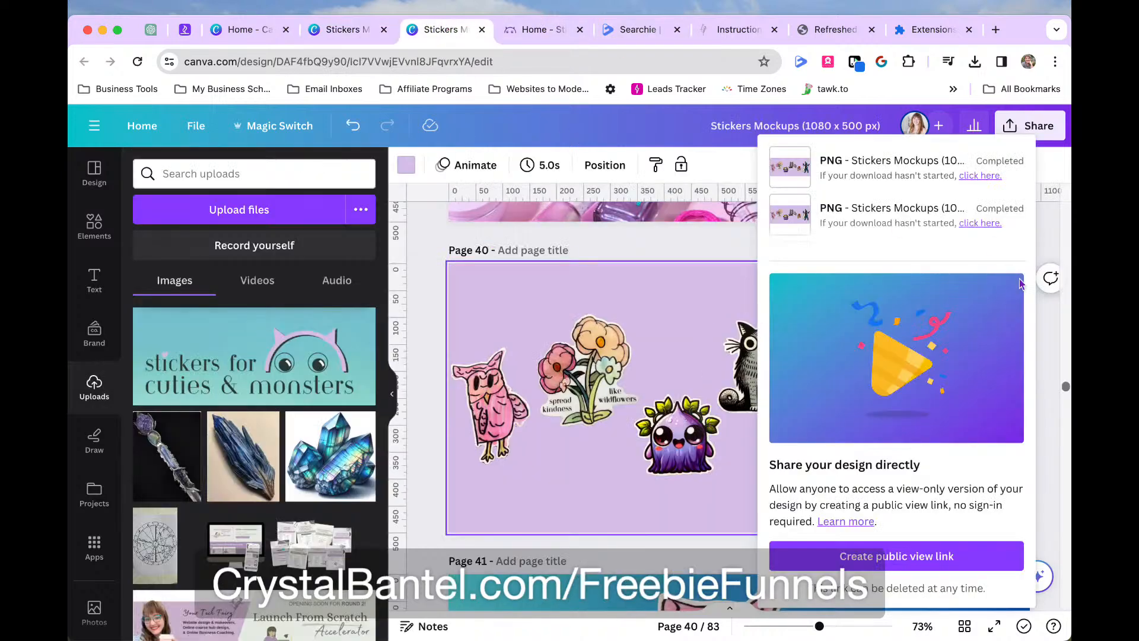
{"action": "left_click", "coordinate": [1052, 353]}
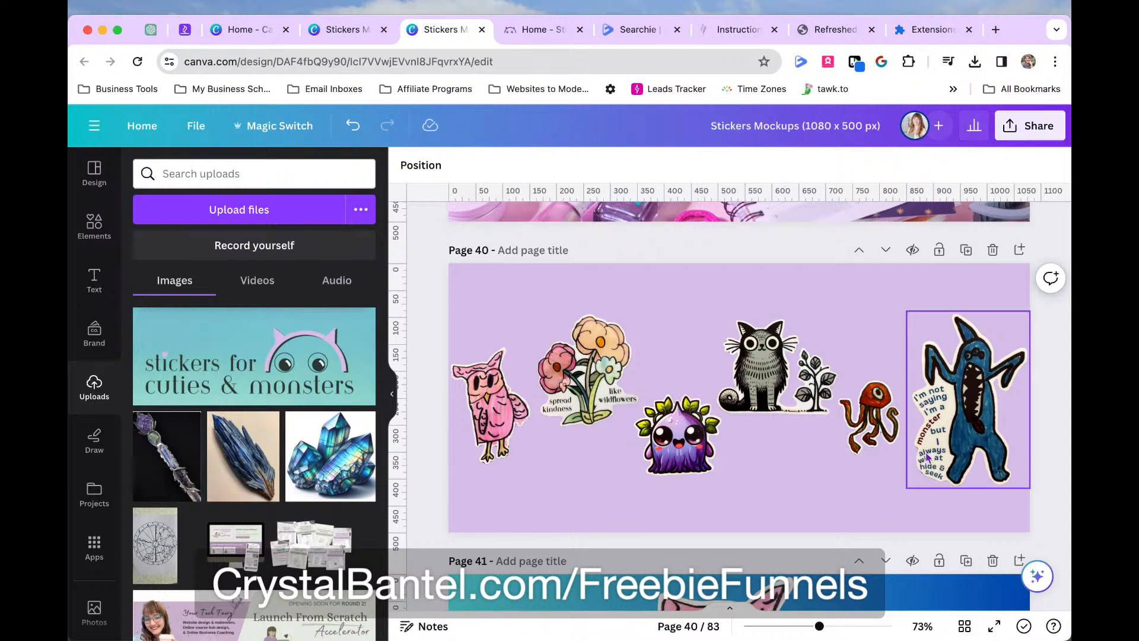
{"action": "left_click", "coordinate": [964, 629]}
{"action": "scroll", "coordinate": [724, 396], "scroll_direction": "up", "scroll_amount": 5}
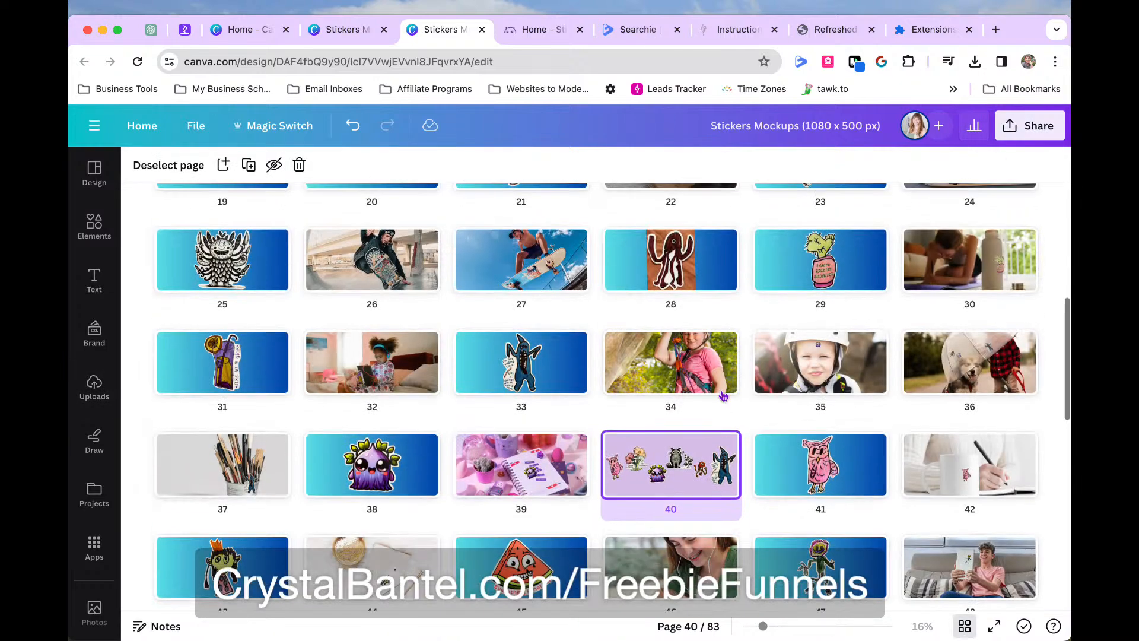
{"action": "double_click", "coordinate": [382, 240]}
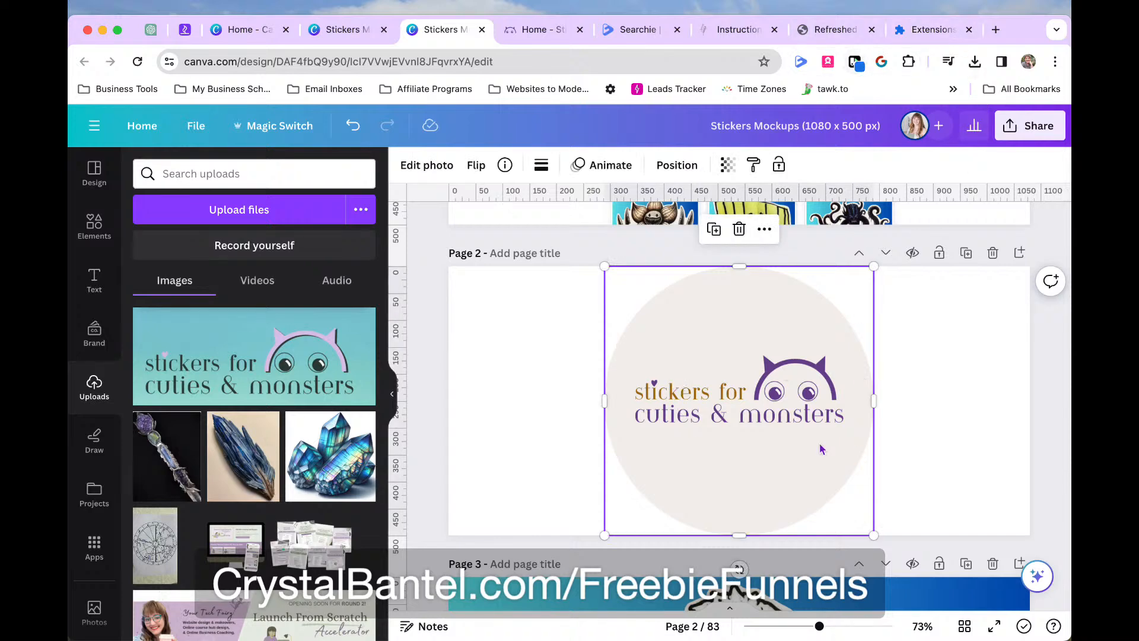
Sample the logo's purple with the background eyedropper, copy #69418B, then remove the temporary background
{"action": "left_click", "coordinate": [427, 164]}
{"action": "left_click", "coordinate": [465, 348]}
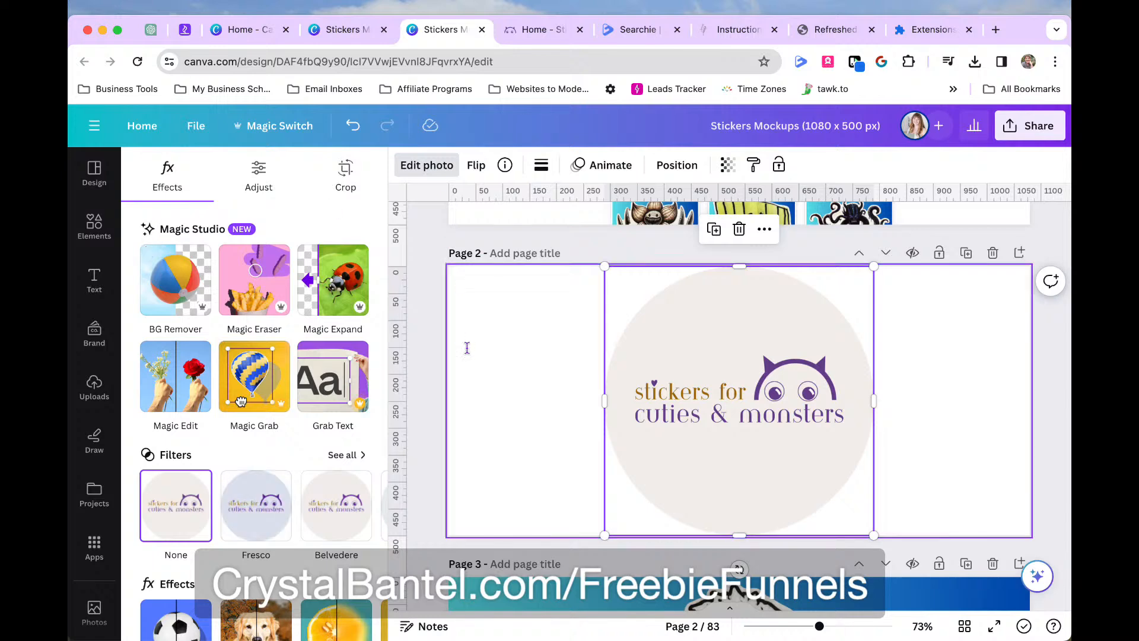
{"action": "left_click", "coordinate": [406, 165]}
{"action": "left_click", "coordinate": [149, 255]}
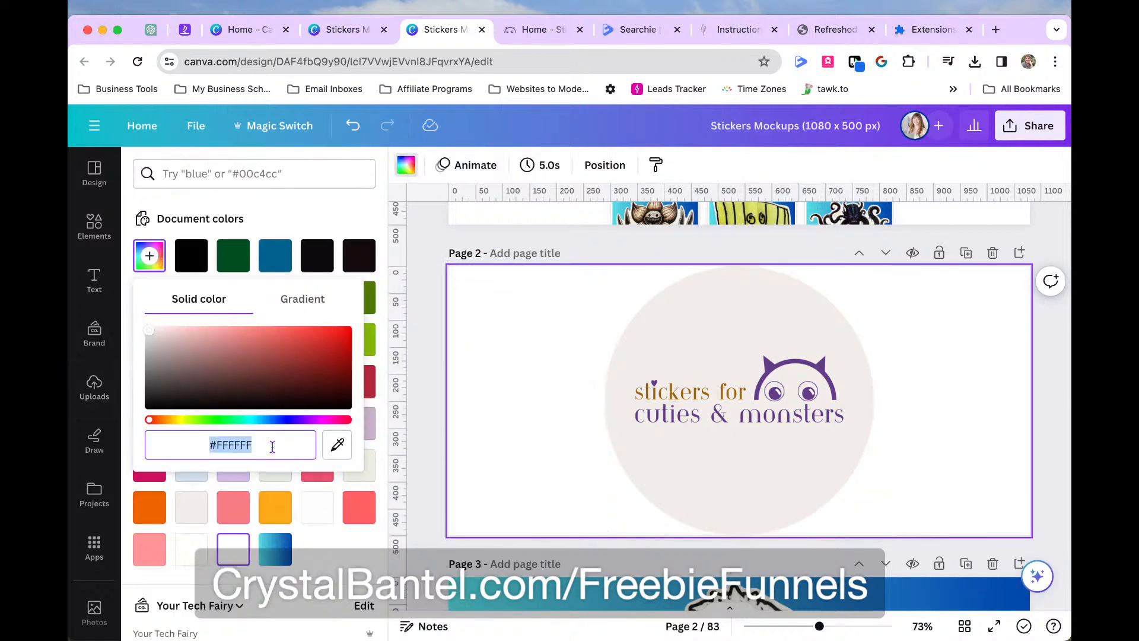
{"action": "left_click", "coordinate": [337, 444]}
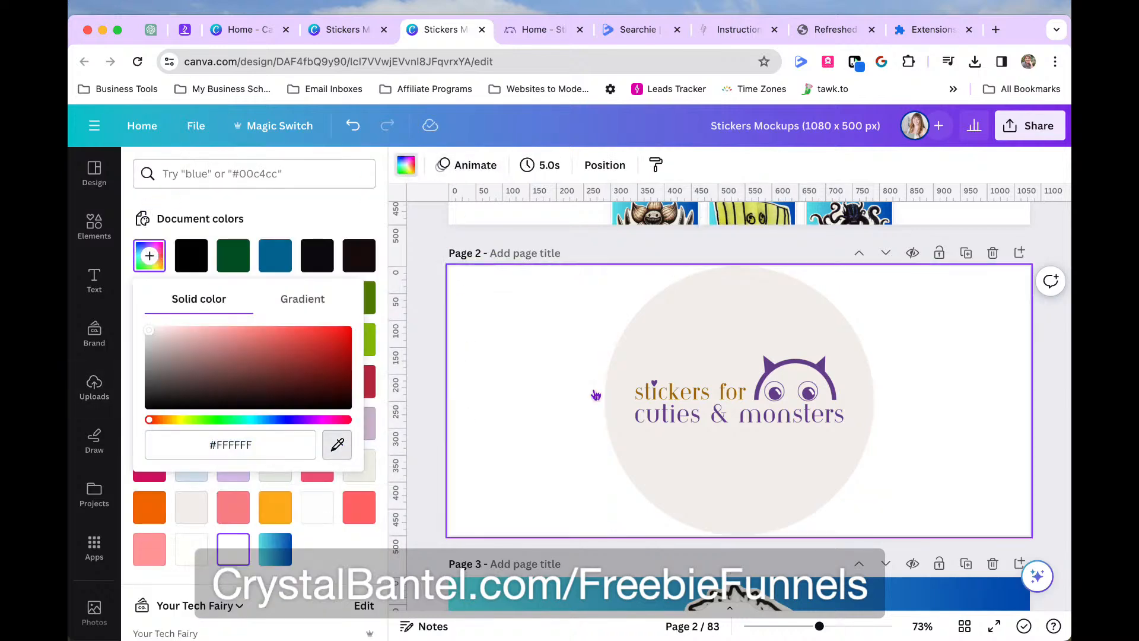
{"action": "left_click", "coordinate": [768, 376]}
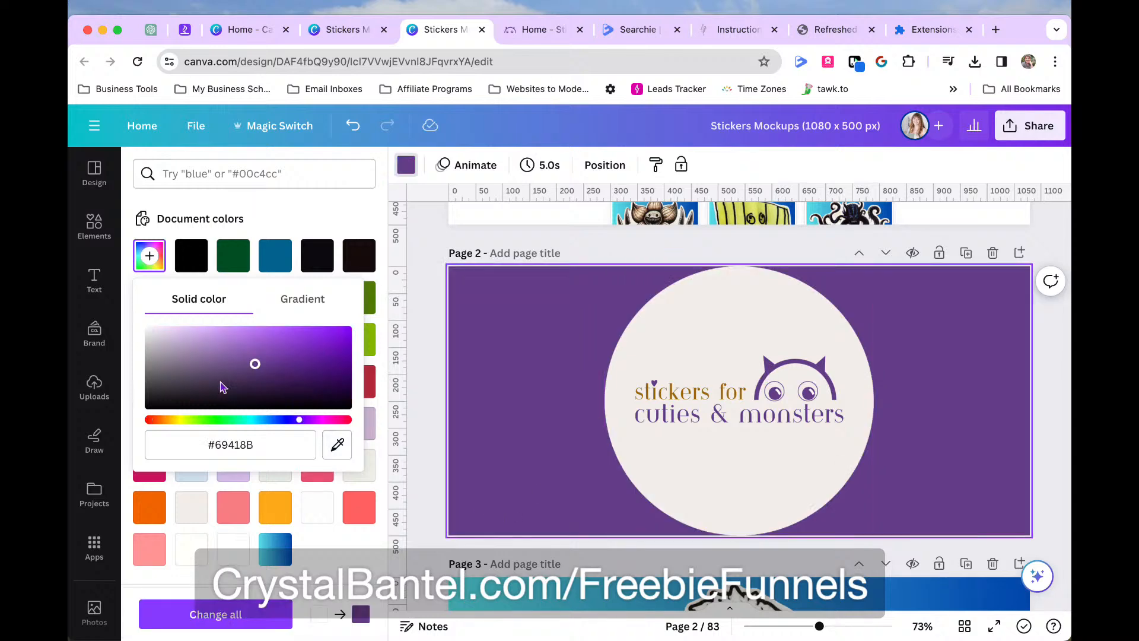
{"action": "left_click", "coordinate": [233, 449]}
{"action": "key", "text": "ctrl+c"}
{"action": "left_click", "coordinate": [493, 414]}
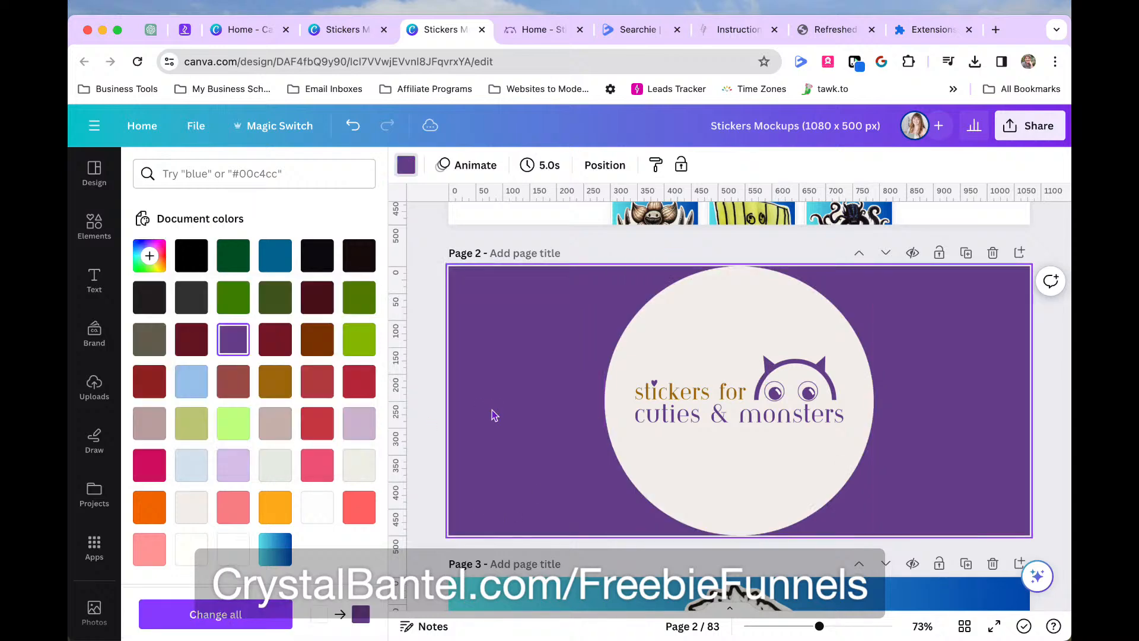
{"action": "key", "text": "Delete"}
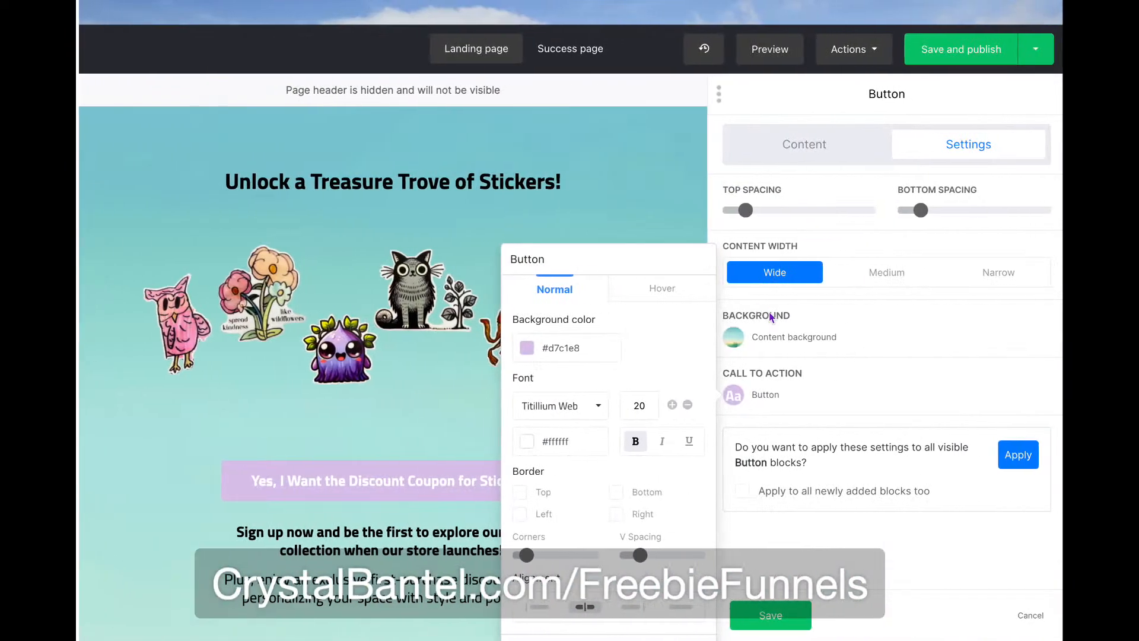
Set the coupon button's normal background colour to #69418B
{"action": "left_click", "coordinate": [577, 348]}
{"action": "double_click", "coordinate": [551, 348]}
{"action": "key", "text": "ctrl+v"}
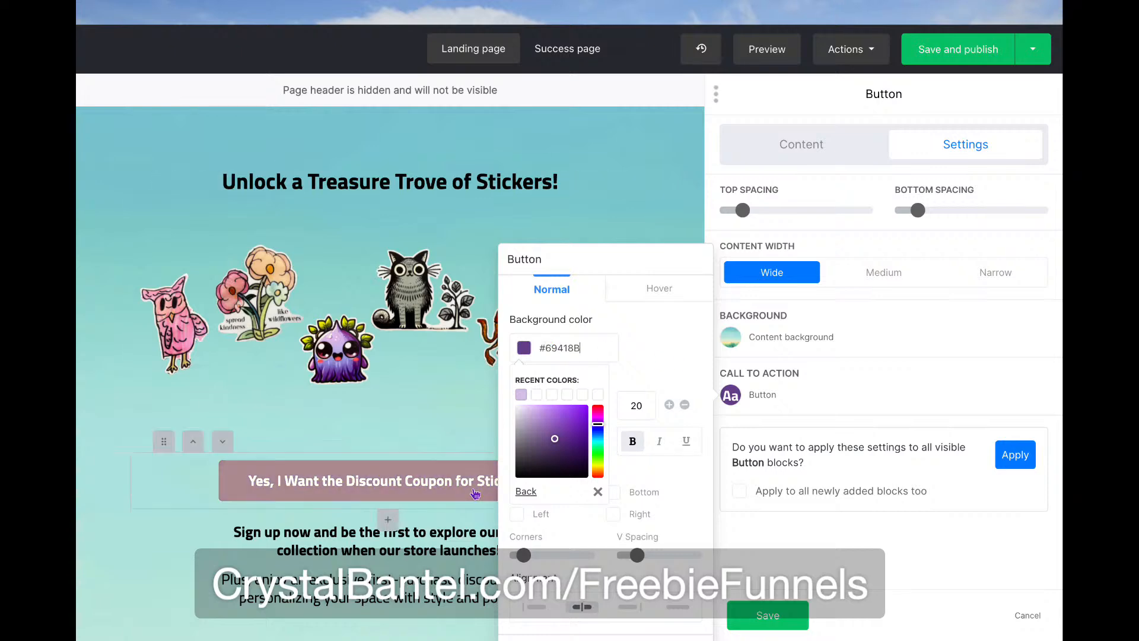
{"action": "left_click", "coordinate": [638, 358]}
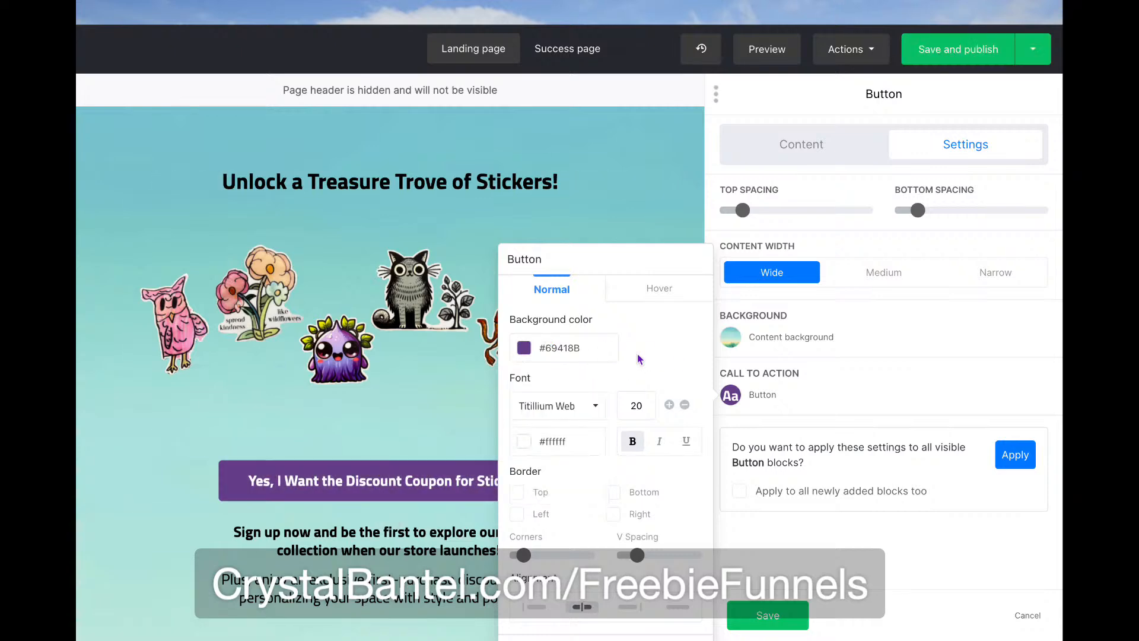
Give the button a hover background of #d7c1e8 with #000000 font colour
{"action": "left_click", "coordinate": [670, 298]}
{"action": "left_click", "coordinate": [564, 348]}
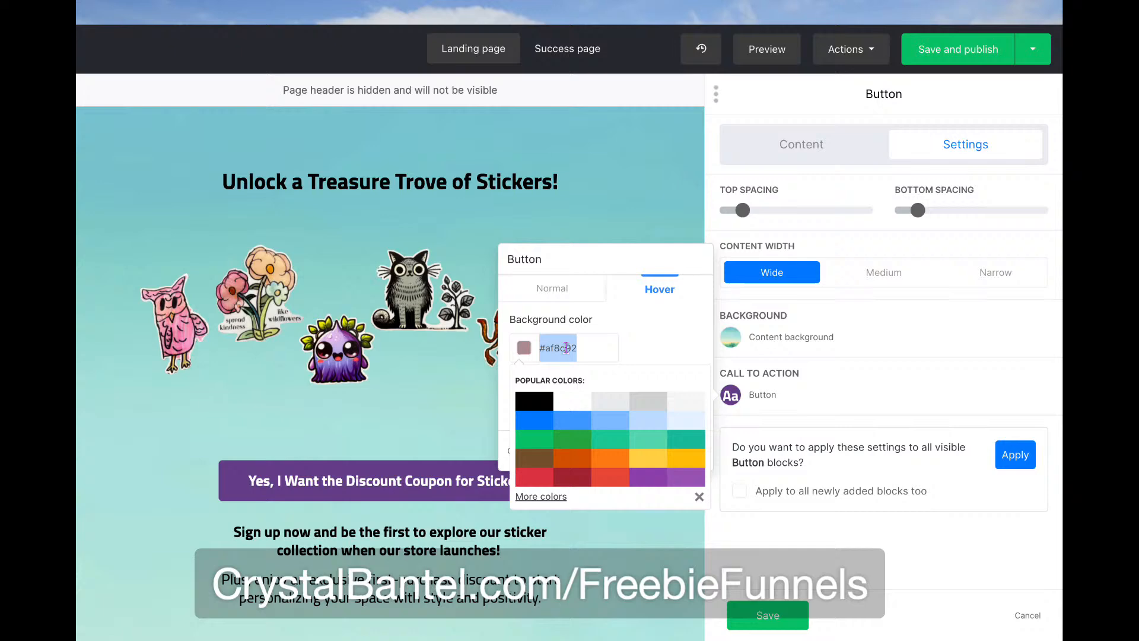
{"action": "left_click", "coordinate": [545, 496]}
{"action": "left_click", "coordinate": [553, 395]}
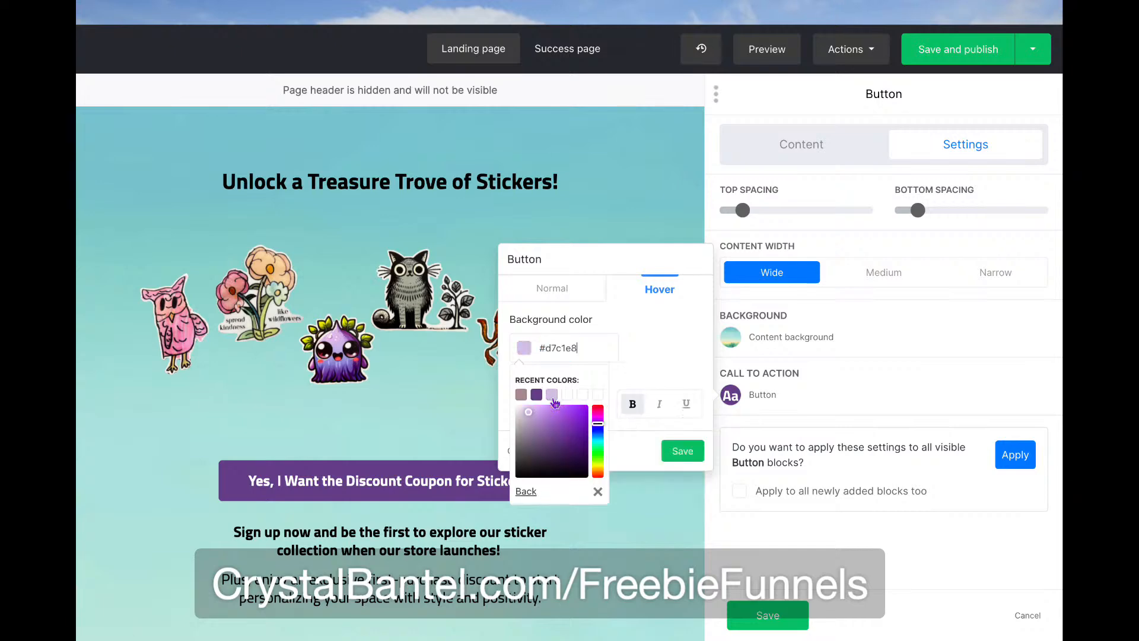
{"action": "left_click", "coordinate": [626, 363]}
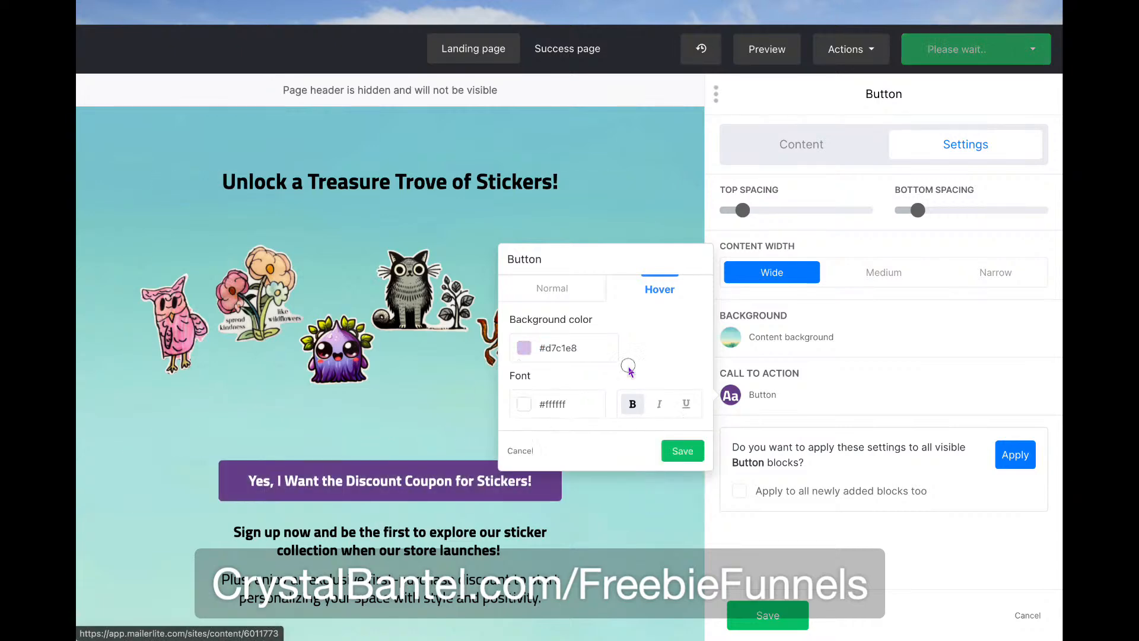
{"action": "left_click", "coordinate": [563, 406]}
{"action": "type", "text": "#000000"}
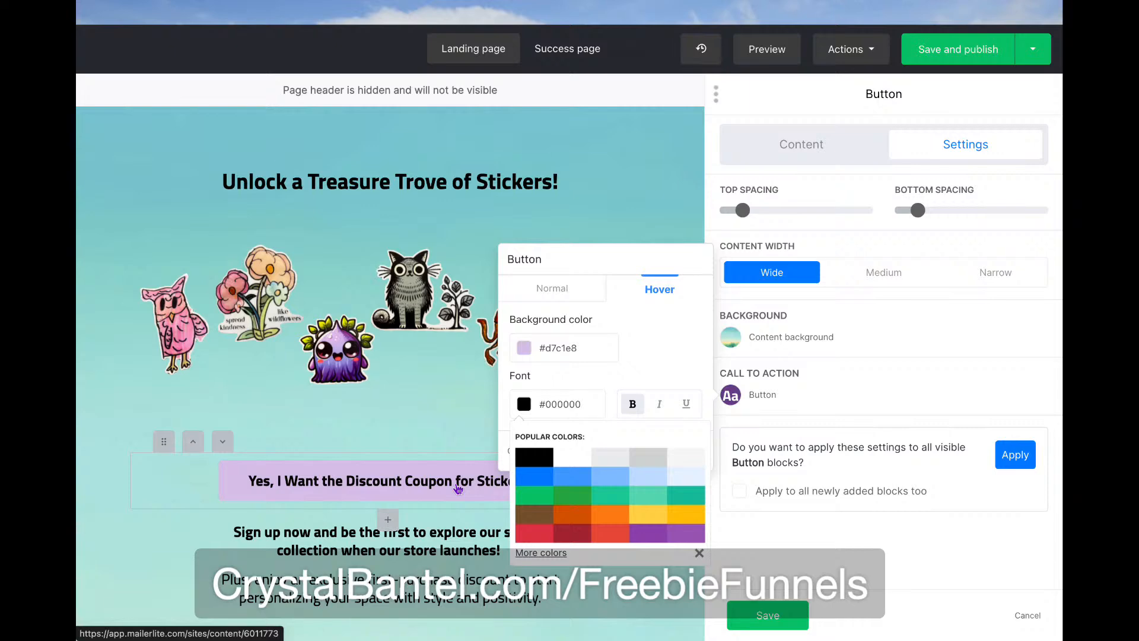
{"action": "left_click", "coordinate": [688, 343]}
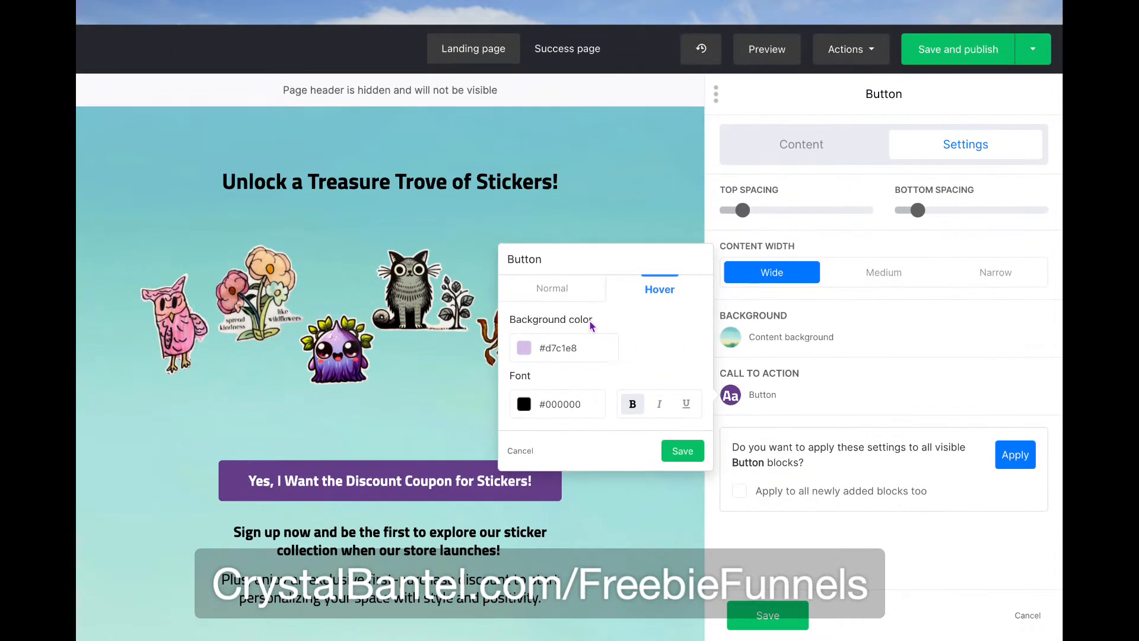
{"action": "left_click", "coordinate": [581, 295]}
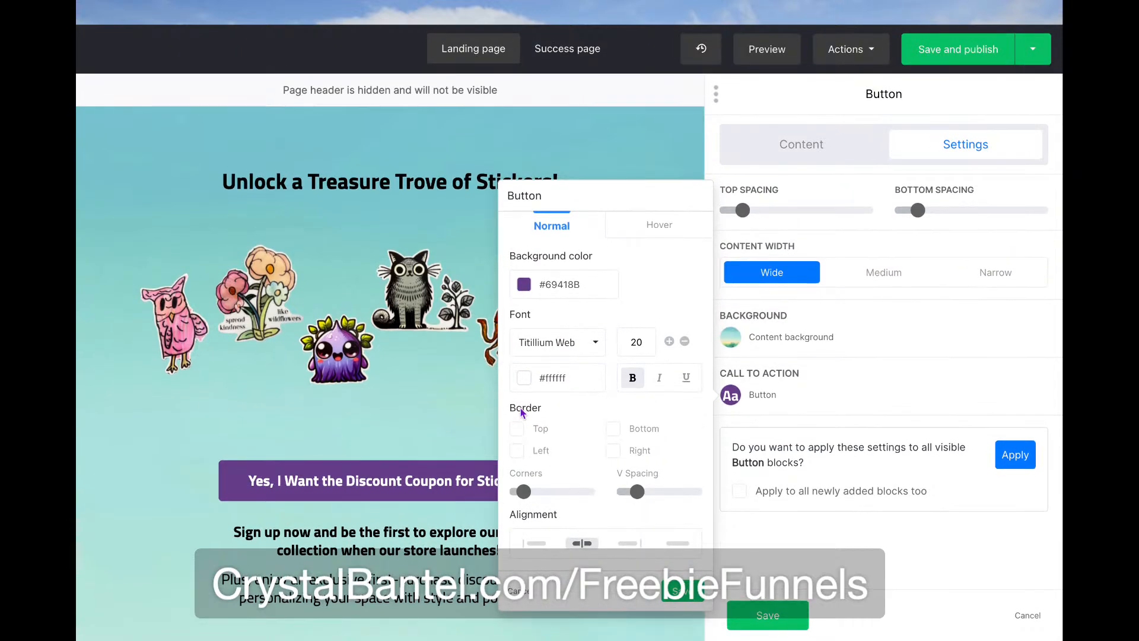
Add top, left, bottom and right borders to the coupon button in purple #69418b and save
{"action": "left_click", "coordinate": [517, 428]}
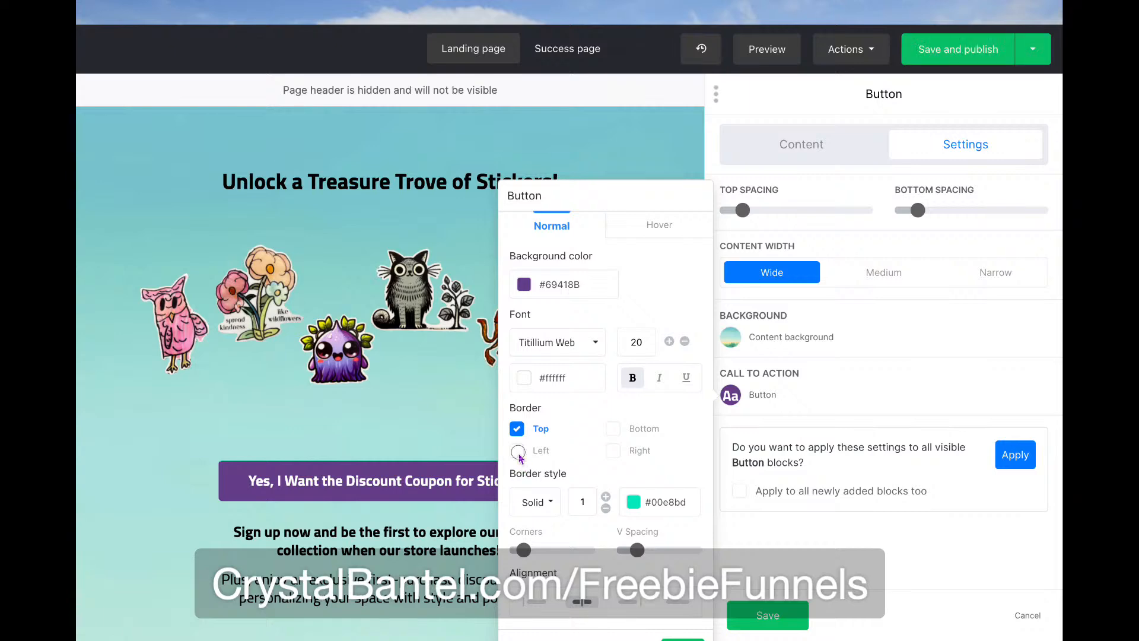
{"action": "left_click", "coordinate": [518, 452]}
{"action": "left_click", "coordinate": [612, 429]}
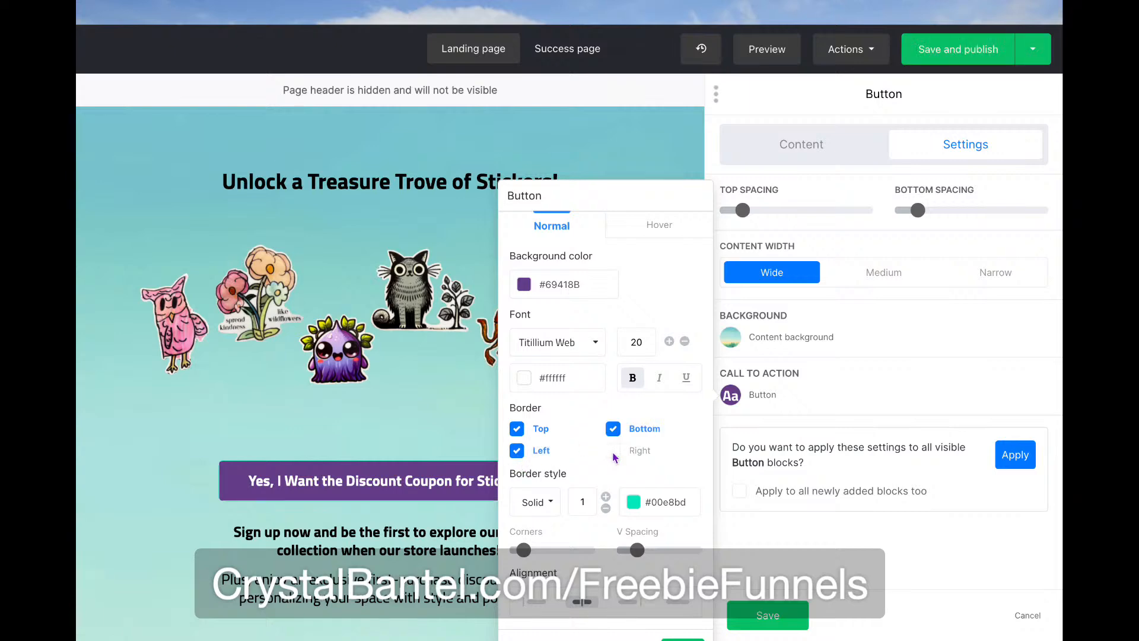
{"action": "left_click", "coordinate": [613, 452]}
{"action": "left_click", "coordinate": [634, 502]}
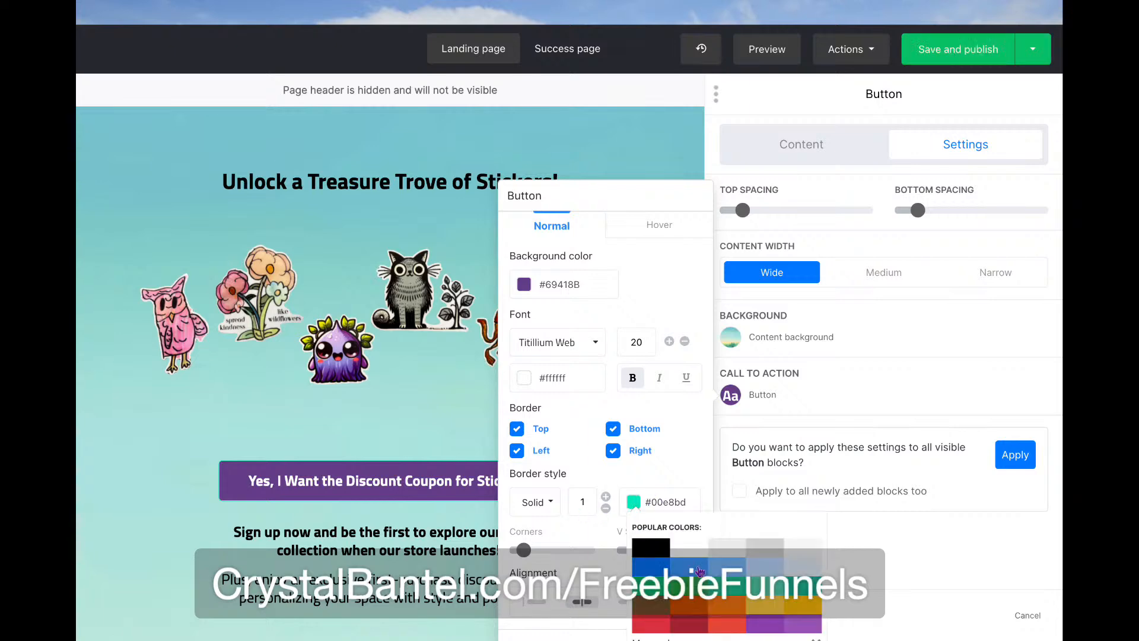
{"action": "scroll", "coordinate": [725, 593], "scroll_direction": "down", "scroll_amount": 1}
{"action": "left_click", "coordinate": [668, 620]}
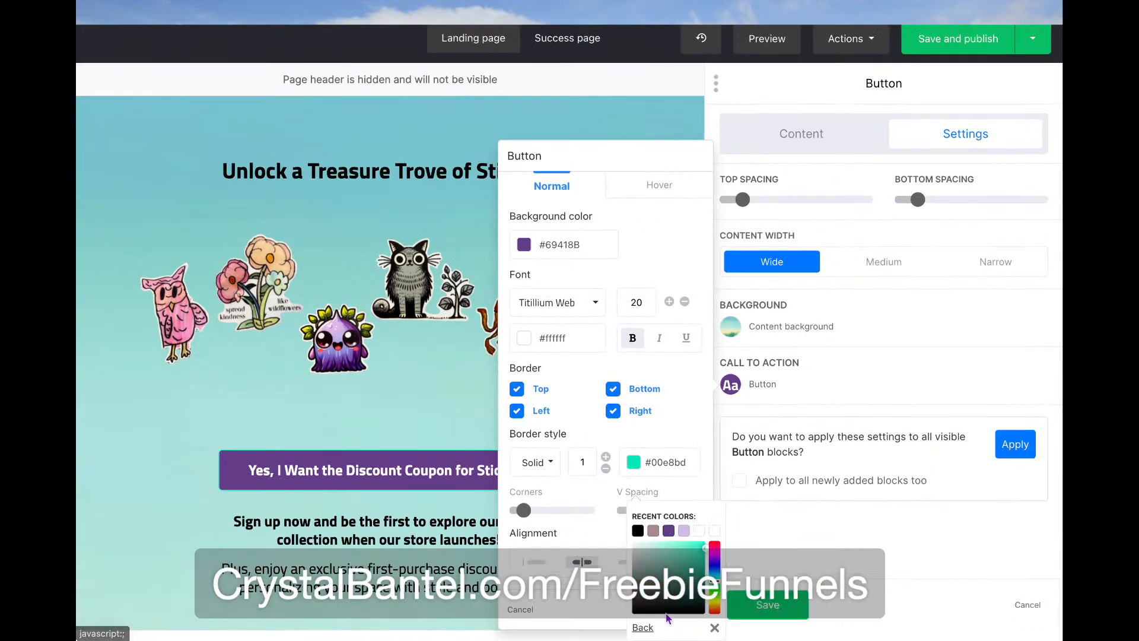
{"action": "left_click", "coordinate": [669, 530]}
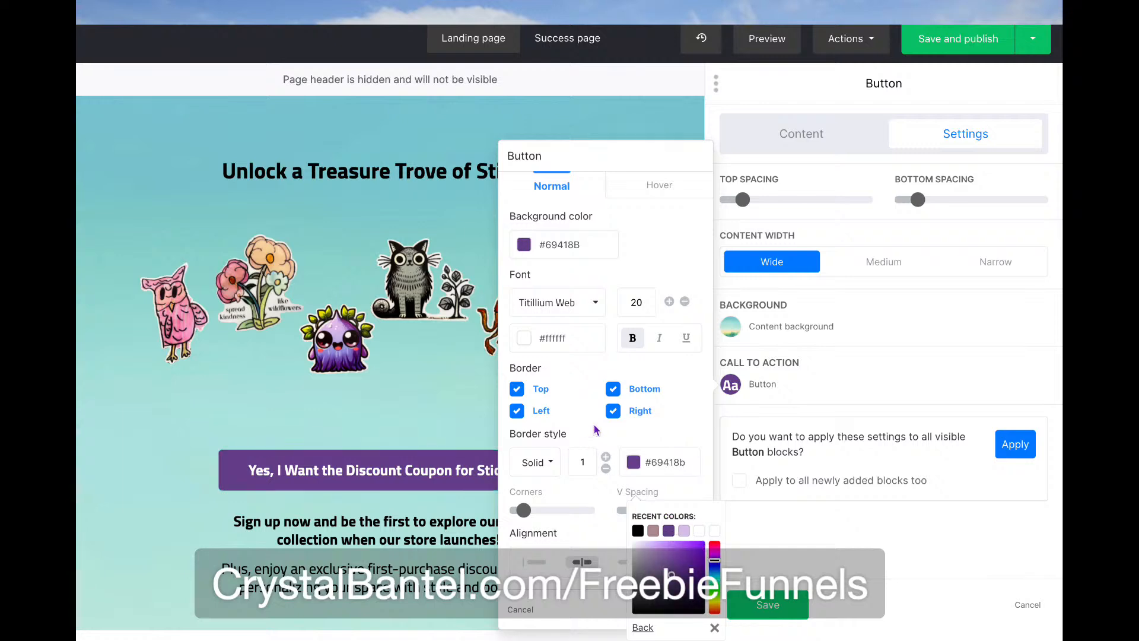
{"action": "scroll", "coordinate": [672, 429], "scroll_direction": "up", "scroll_amount": 1}
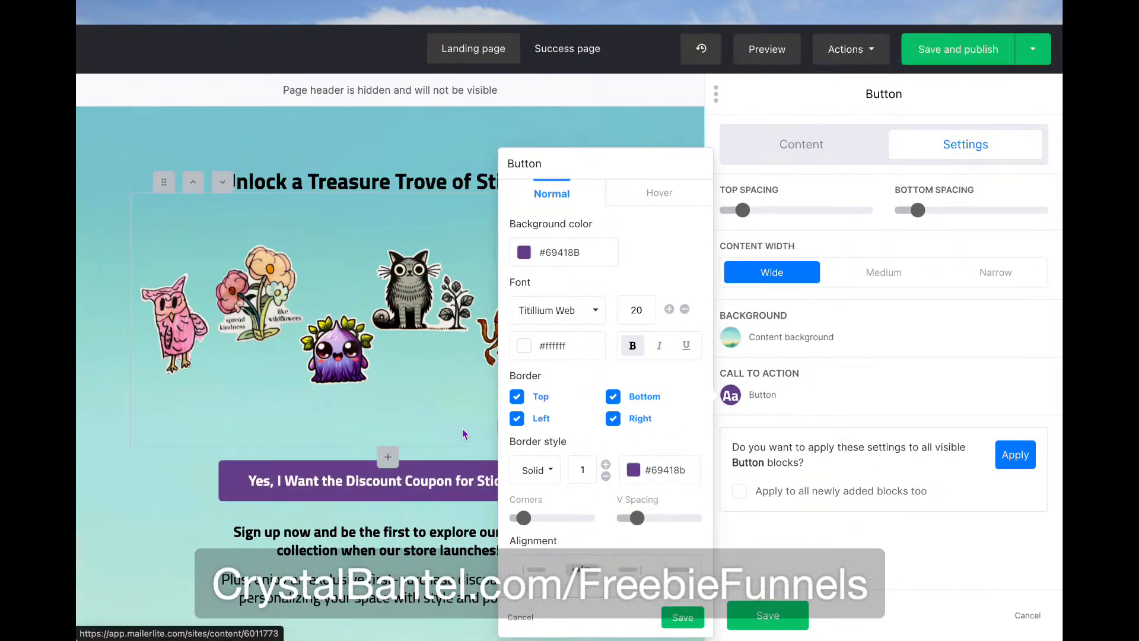
{"action": "left_click", "coordinate": [682, 617]}
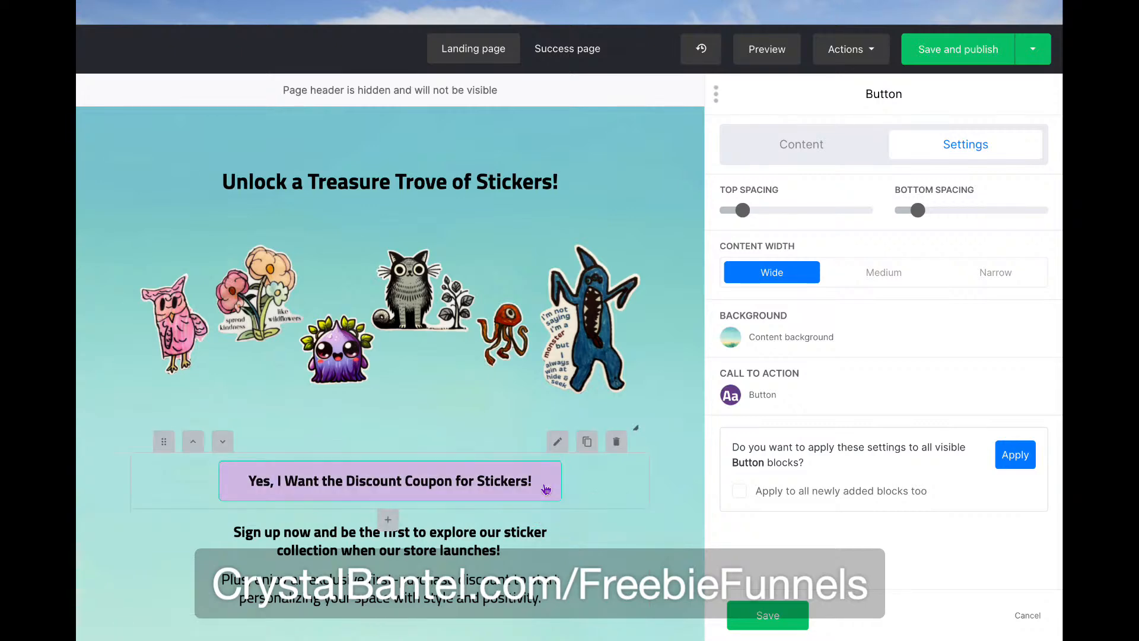
Give the button a #69418b purple hover border and save the button settings
{"action": "left_click", "coordinate": [732, 396]}
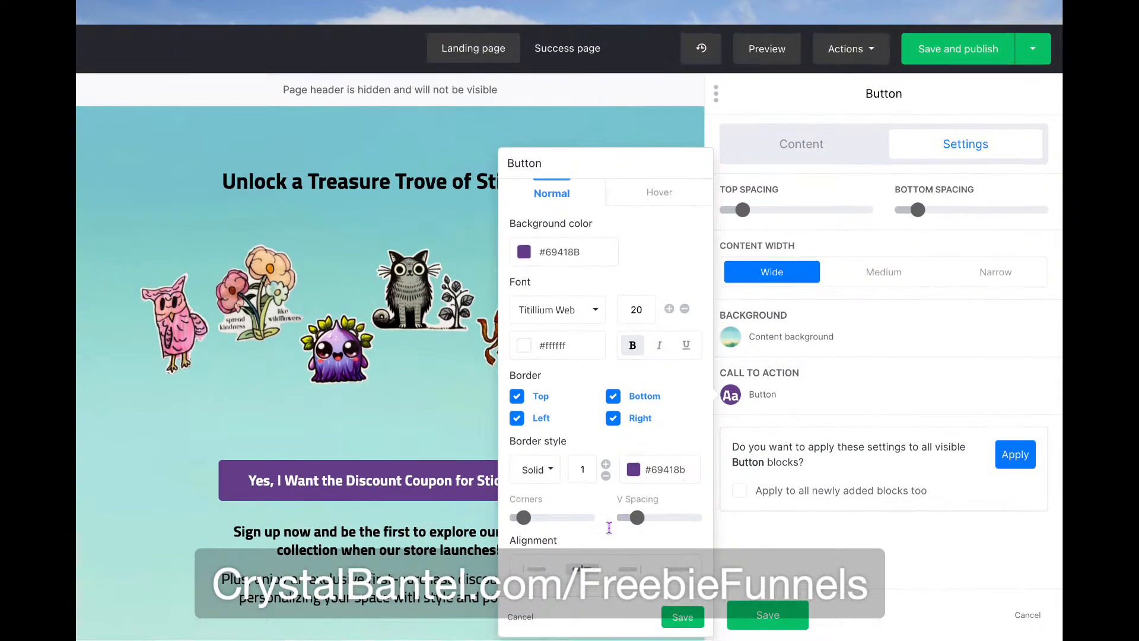
{"action": "left_click", "coordinate": [662, 197]}
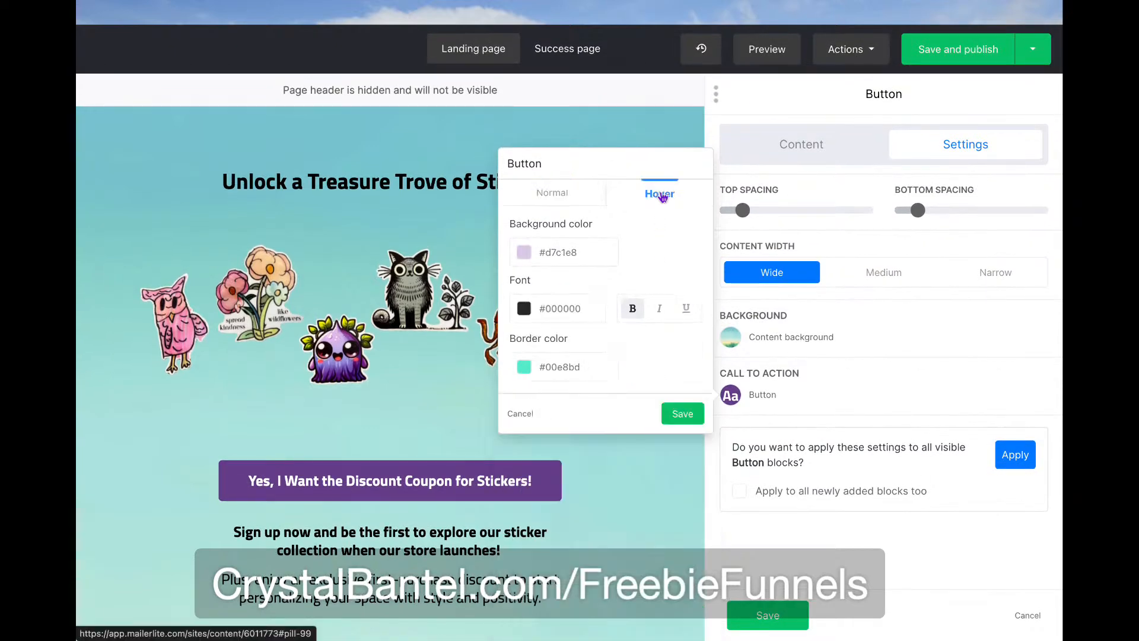
{"action": "left_click", "coordinate": [587, 360]}
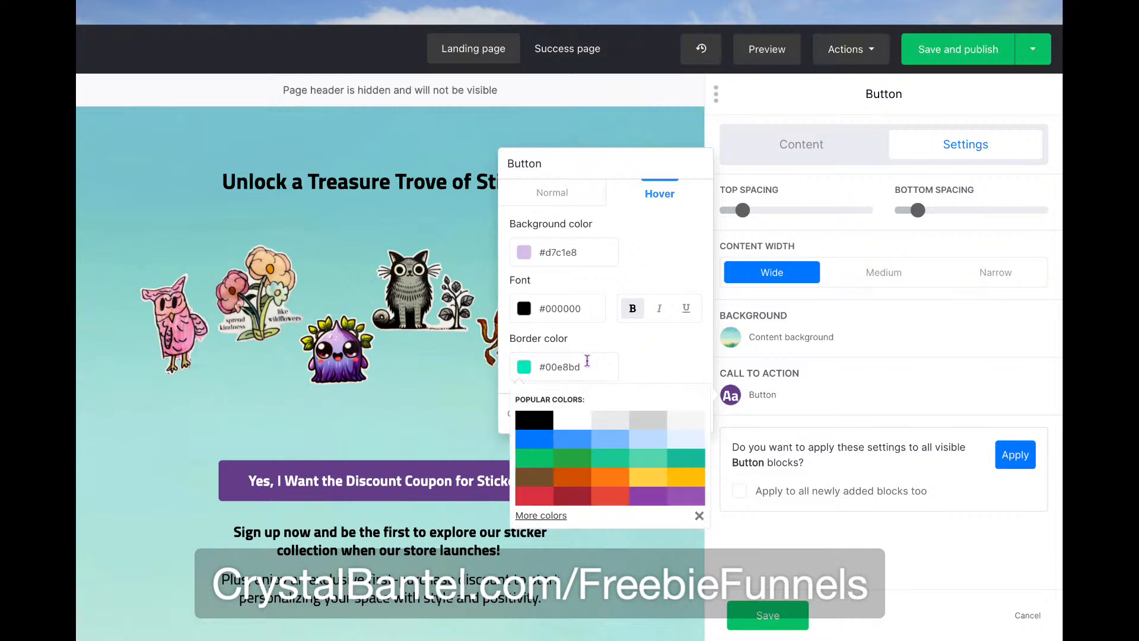
{"action": "left_click", "coordinate": [541, 515]}
{"action": "left_click", "coordinate": [551, 414]}
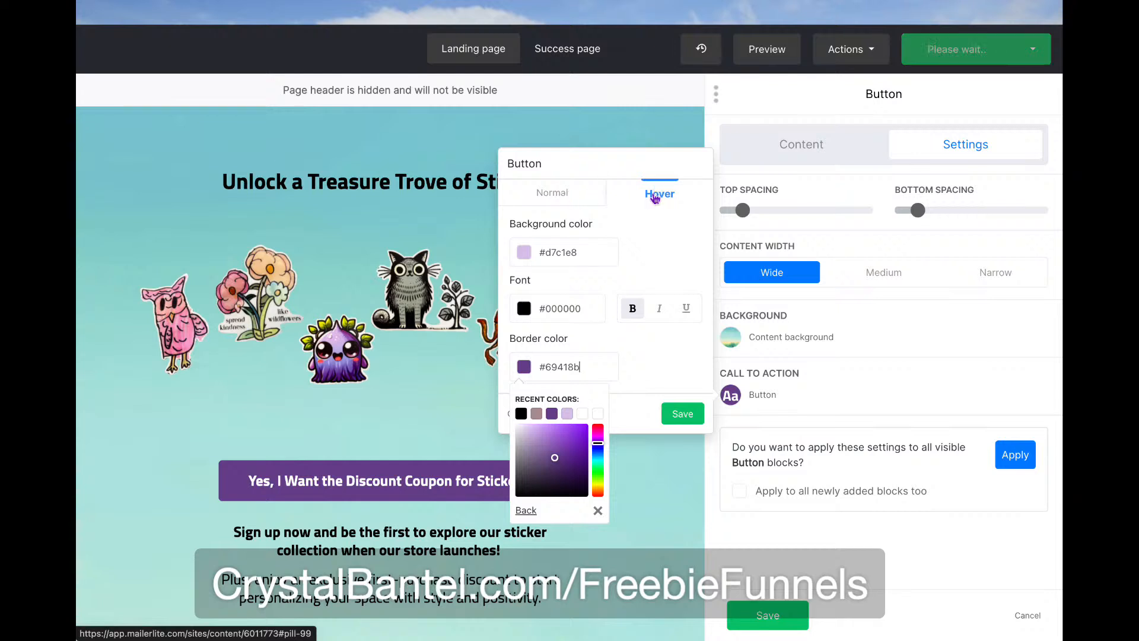
{"action": "left_click", "coordinate": [681, 414]}
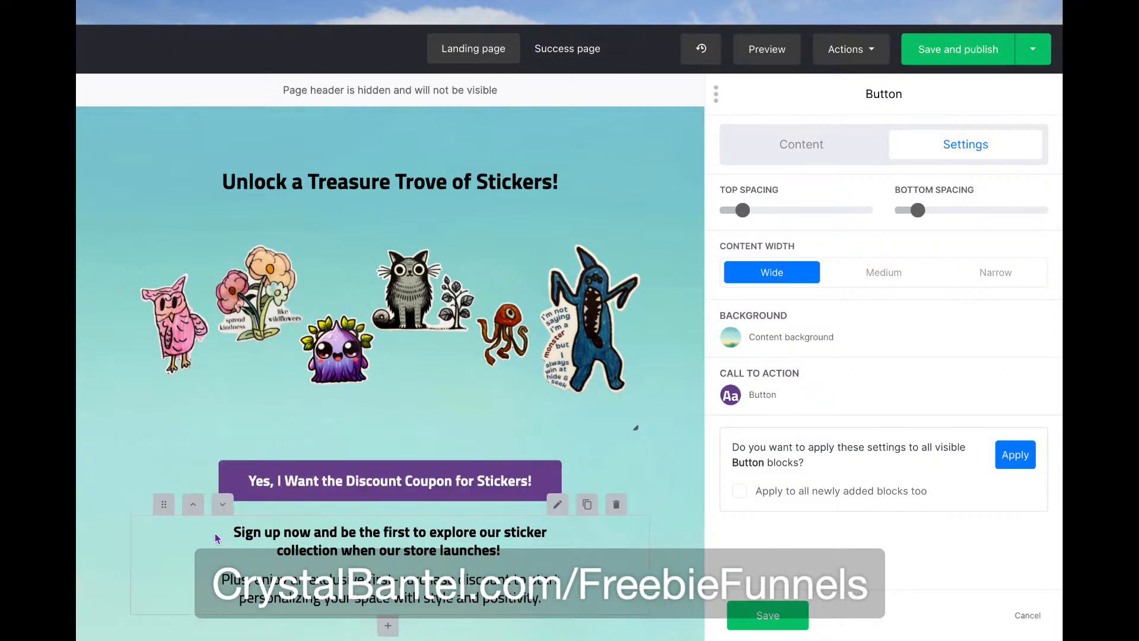
{"action": "left_click", "coordinate": [781, 616]}
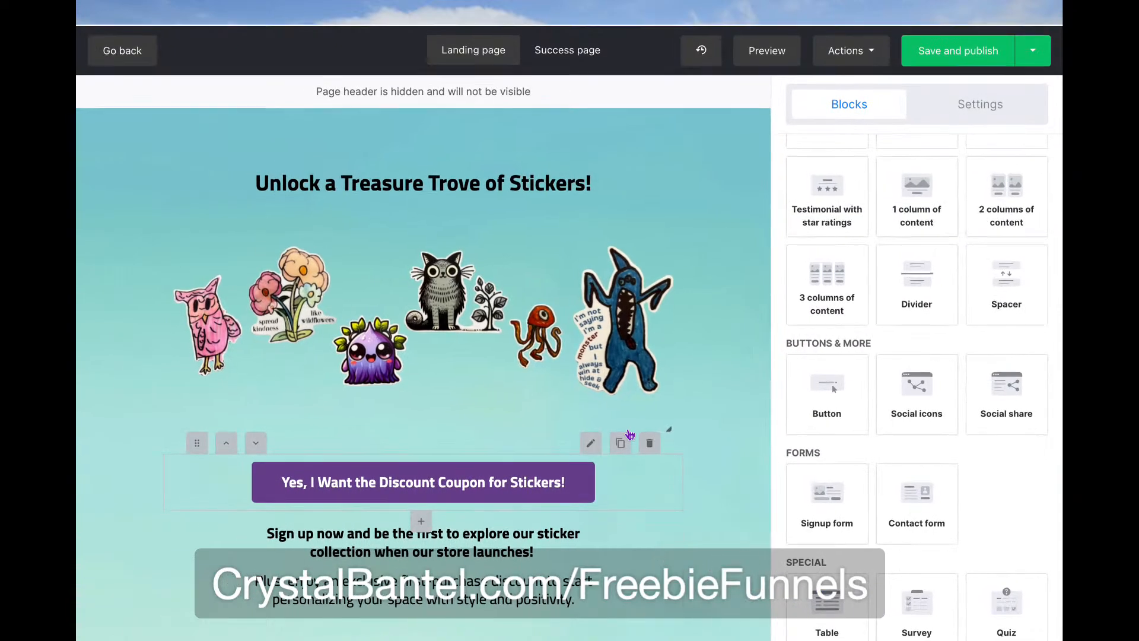
Slightly reduce the top spacing above the coupon button
{"action": "left_click", "coordinate": [640, 483]}
{"action": "left_click", "coordinate": [962, 148]}
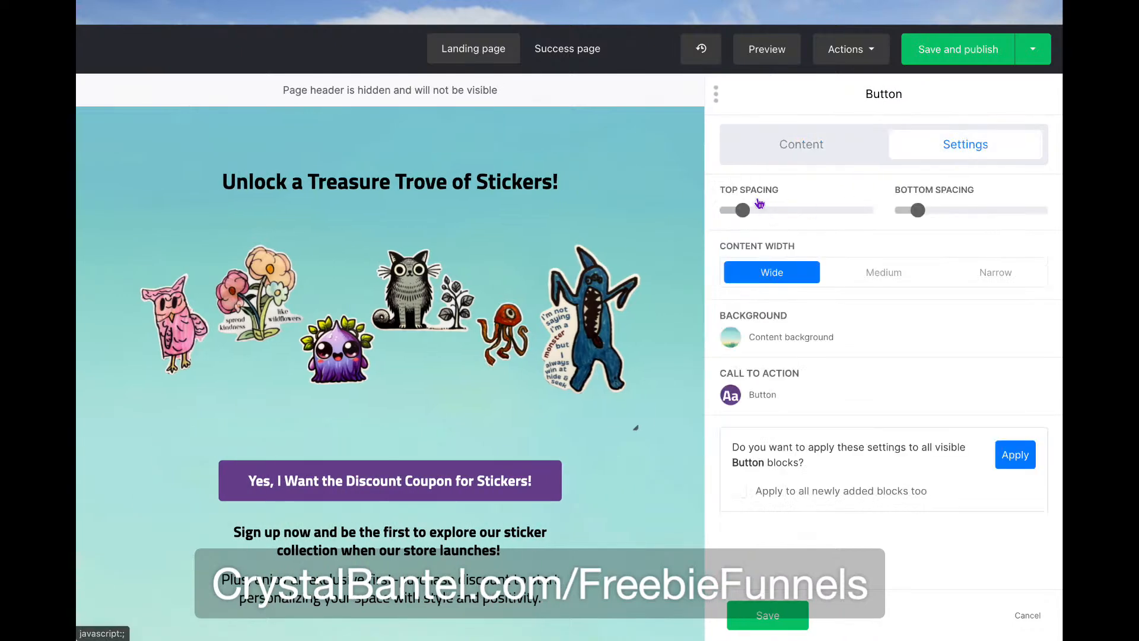
{"action": "left_click_drag", "start_coordinate": [742, 210], "coordinate": [734, 210]}
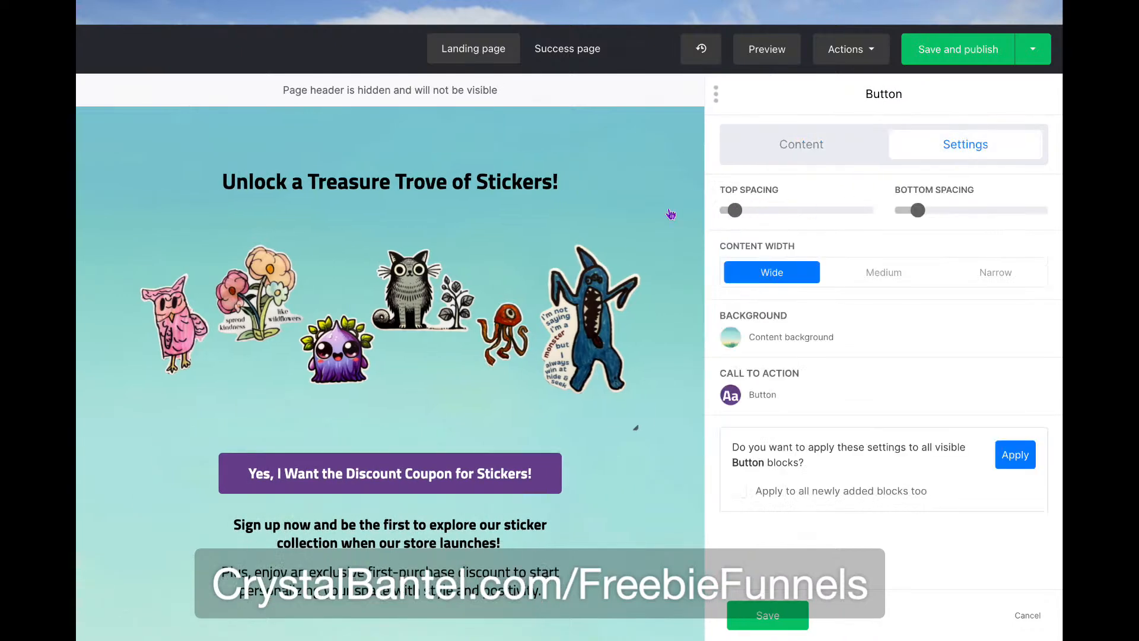
{"action": "left_click", "coordinate": [478, 387]}
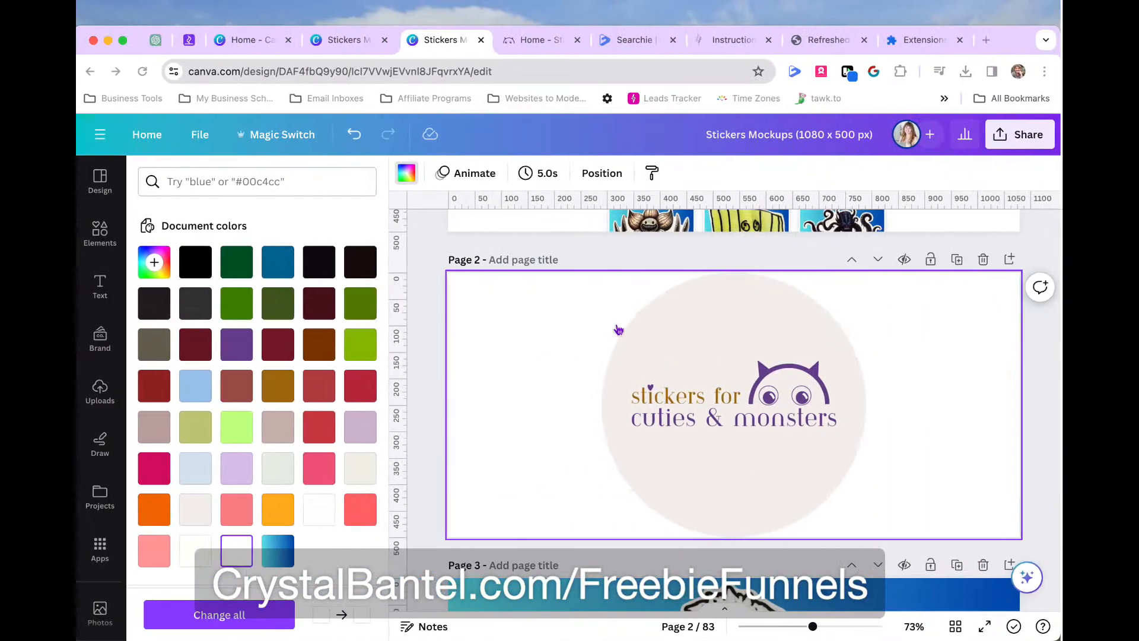
Go to page 40, the sticker banner page, through the page grid
{"action": "left_click", "coordinate": [965, 626]}
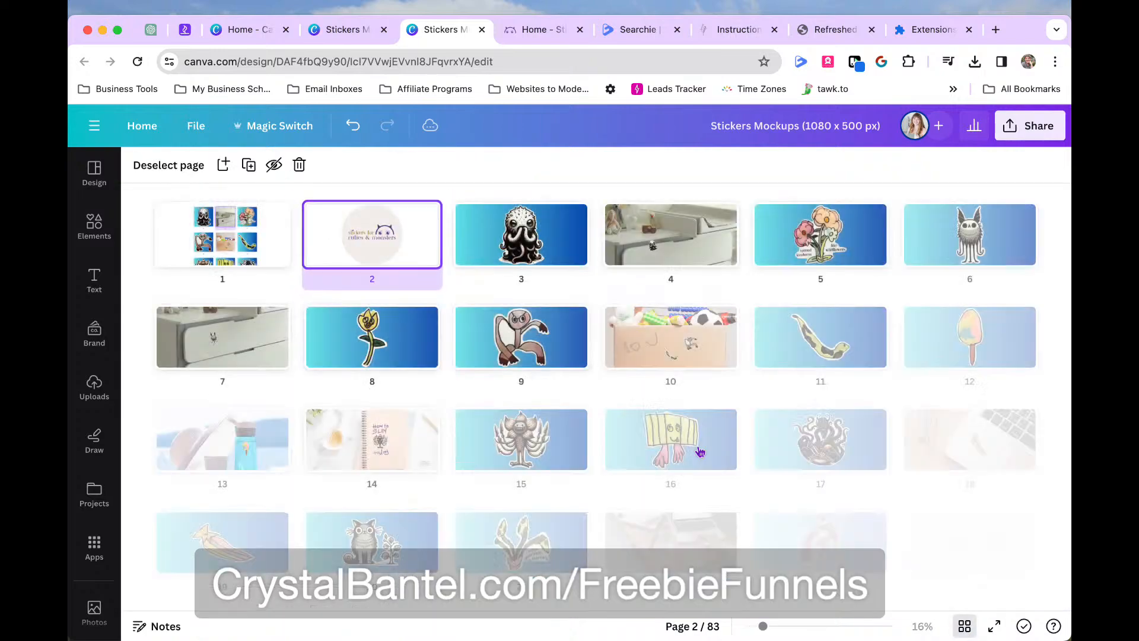
{"action": "scroll", "coordinate": [761, 455], "scroll_direction": "down", "scroll_amount": 5}
{"action": "scroll", "coordinate": [761, 455], "scroll_direction": "down", "scroll_amount": 2}
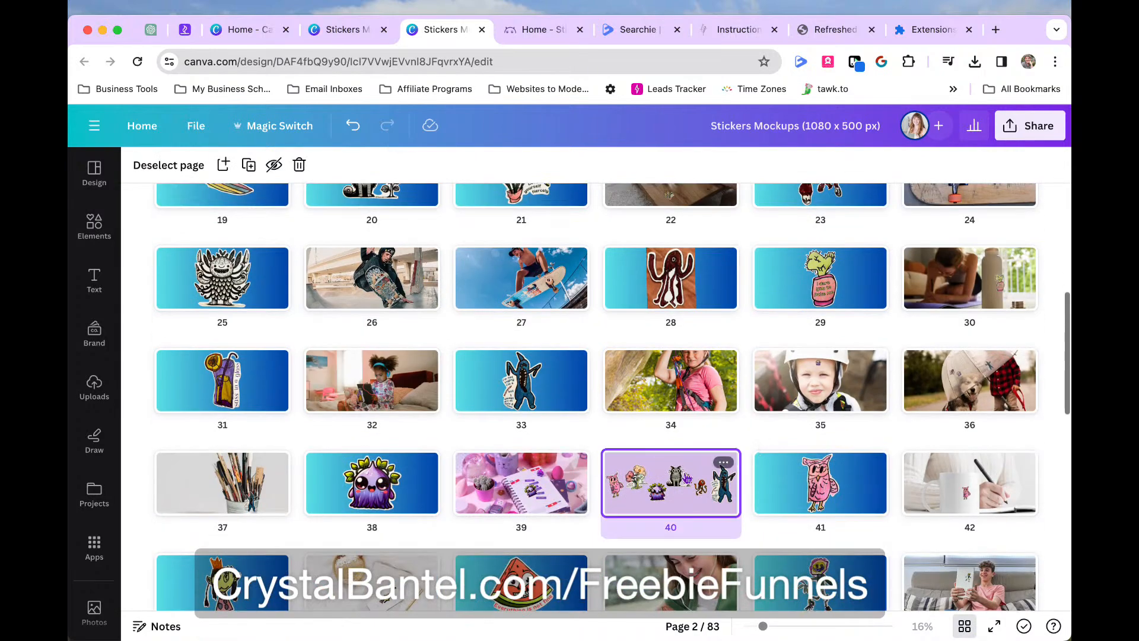
{"action": "double_click", "coordinate": [687, 476]}
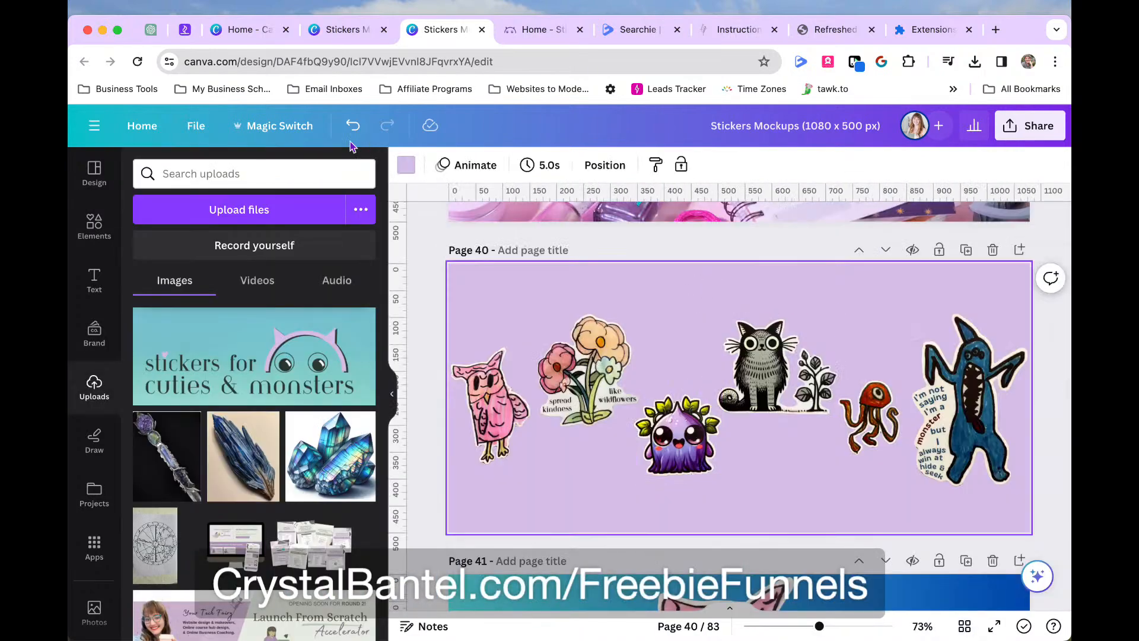
Try a 1080 × 400 custom size in Magic Switch, then close the resize preview
{"action": "left_click", "coordinate": [280, 125]}
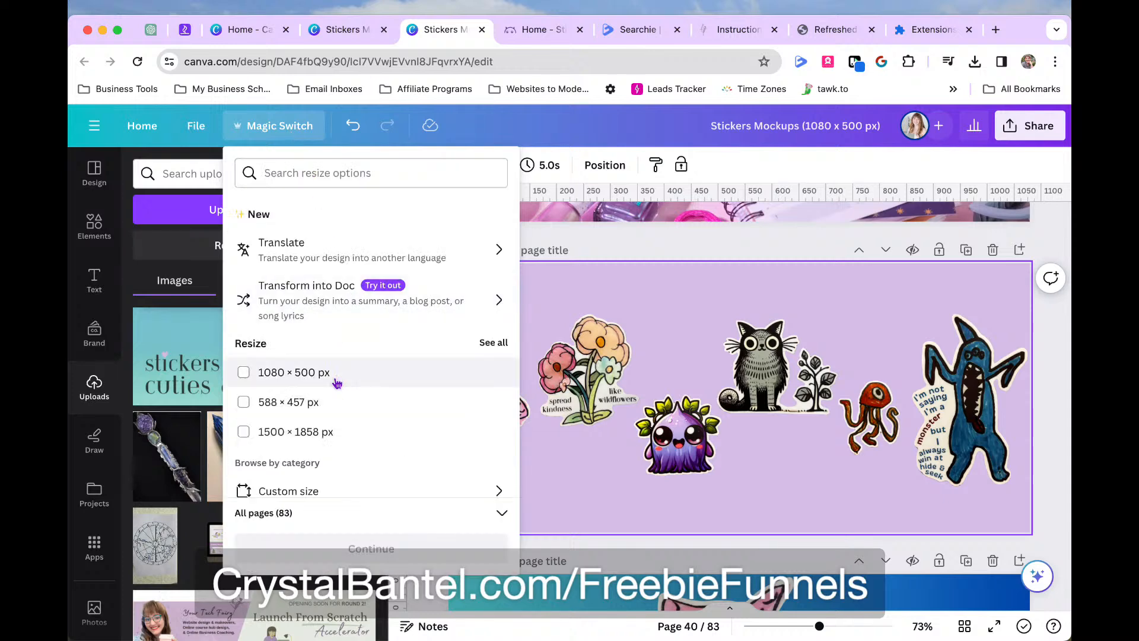
{"action": "left_click", "coordinate": [328, 489]}
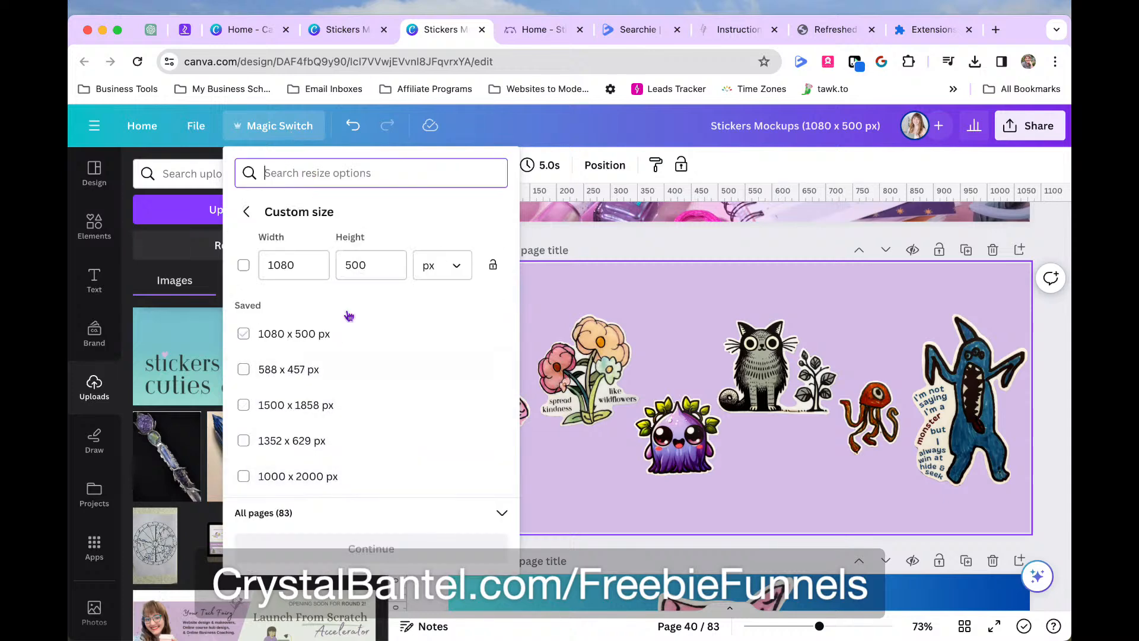
{"action": "left_click", "coordinate": [369, 261]}
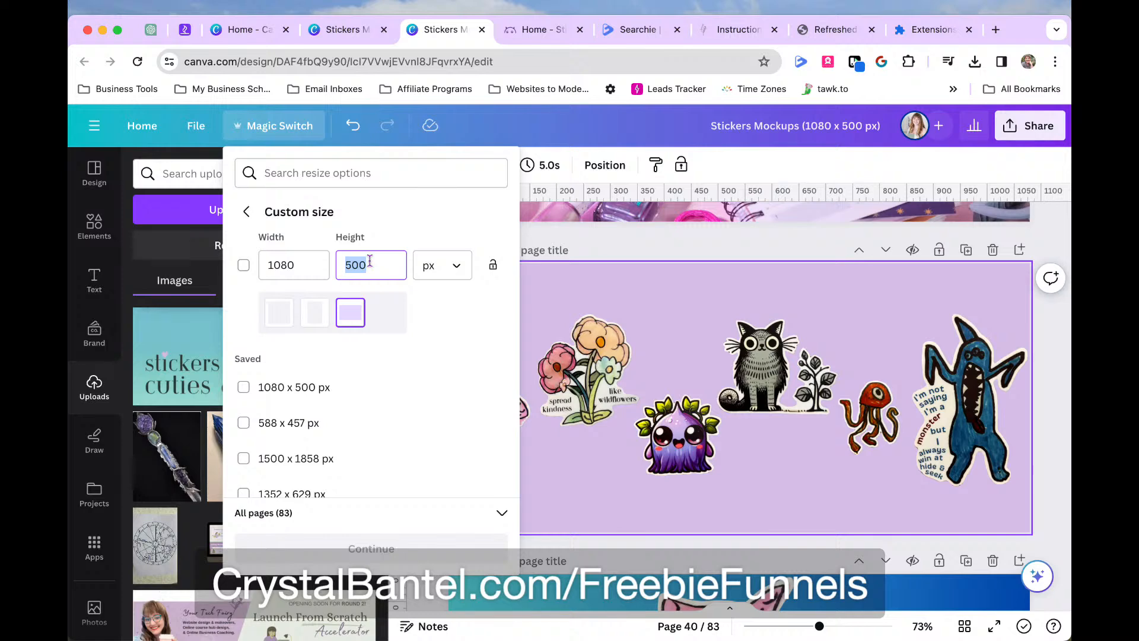
{"action": "type", "text": "40"}
{"action": "left_click", "coordinate": [244, 265]}
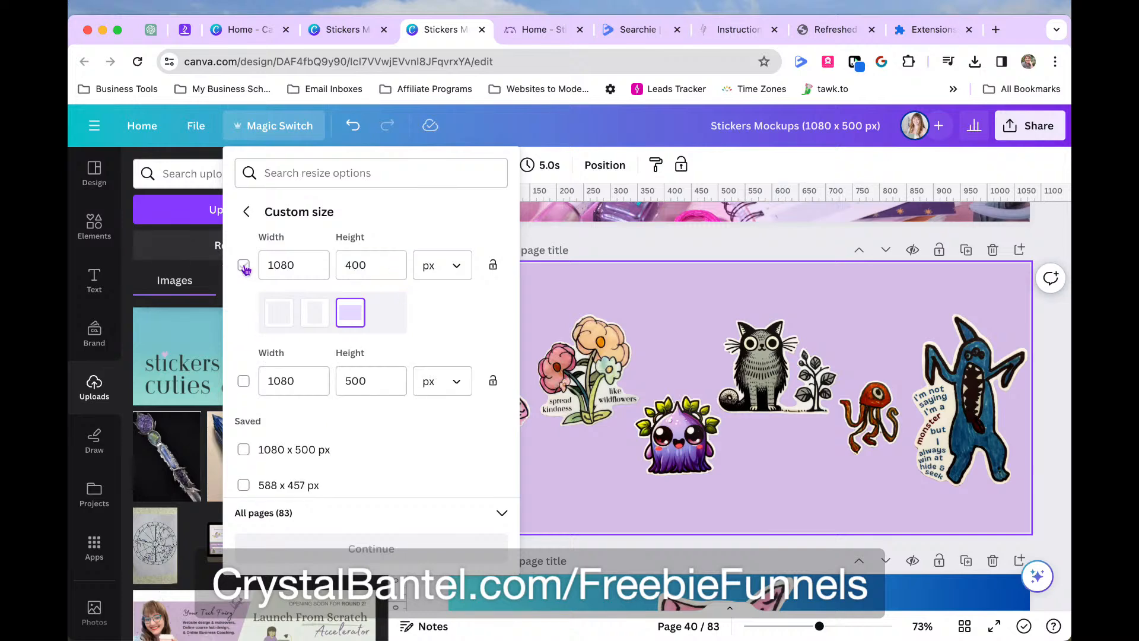
{"action": "left_click", "coordinate": [377, 547]}
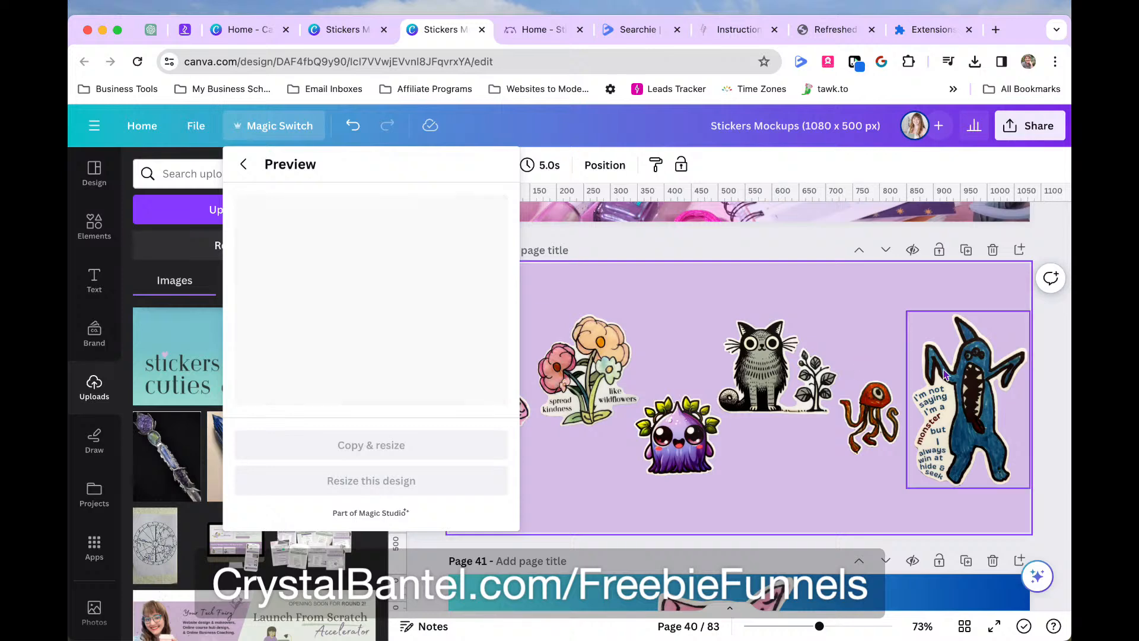
{"action": "left_click", "coordinate": [900, 639]}
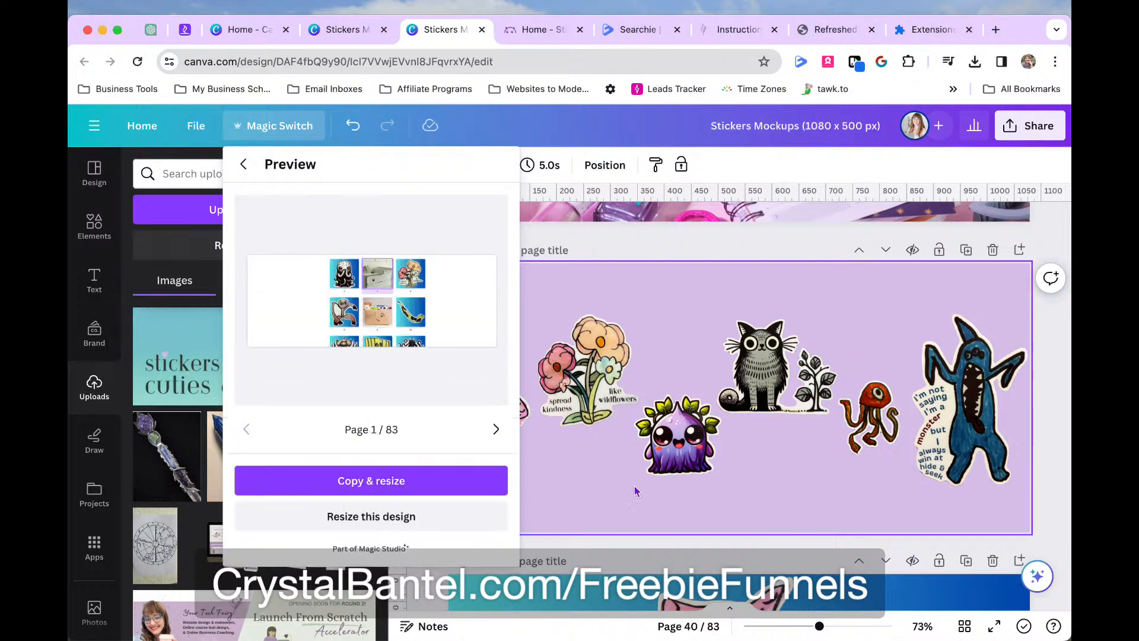
{"action": "left_click", "coordinate": [1042, 402]}
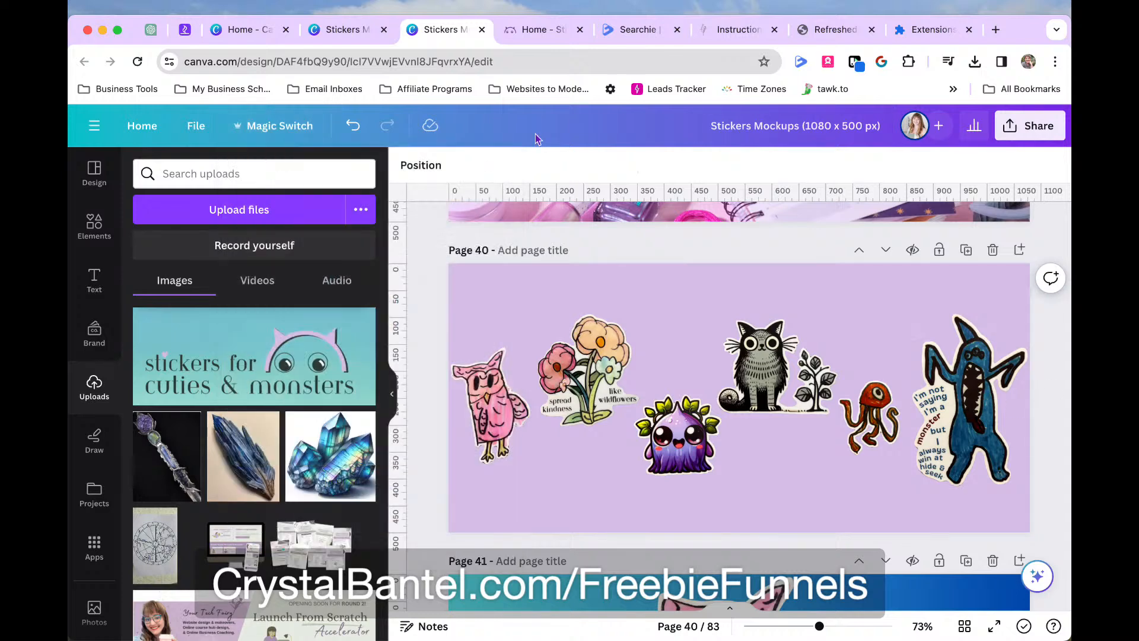
Leave the resize options and return to the Stickers Mockups design via the Canva home page
{"action": "left_click", "coordinate": [276, 127]}
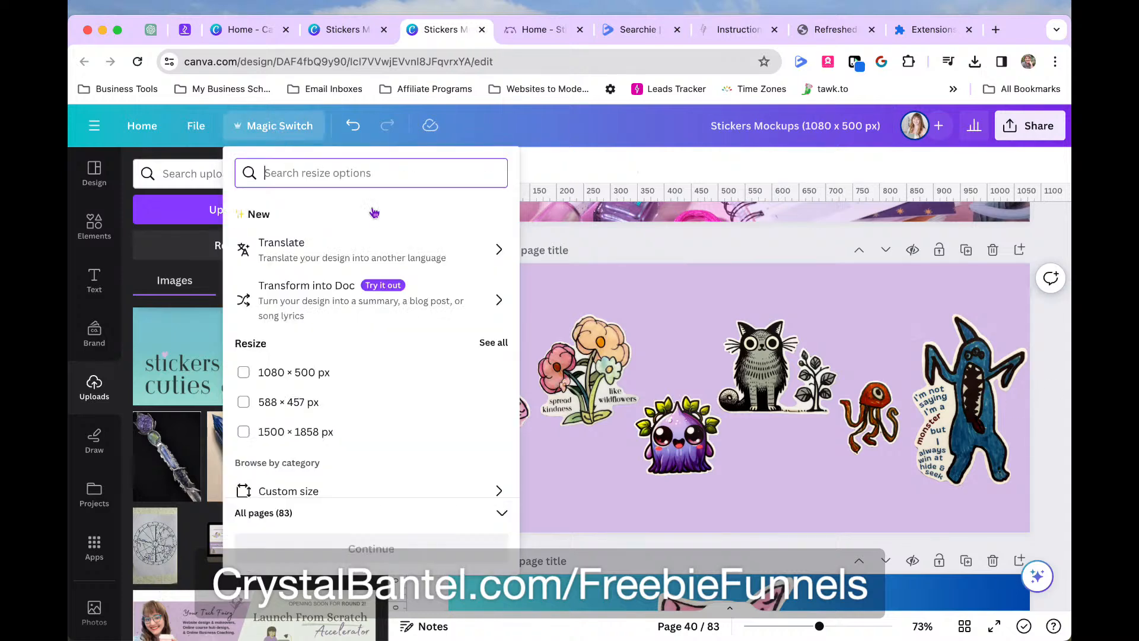
{"action": "left_click", "coordinate": [621, 246]}
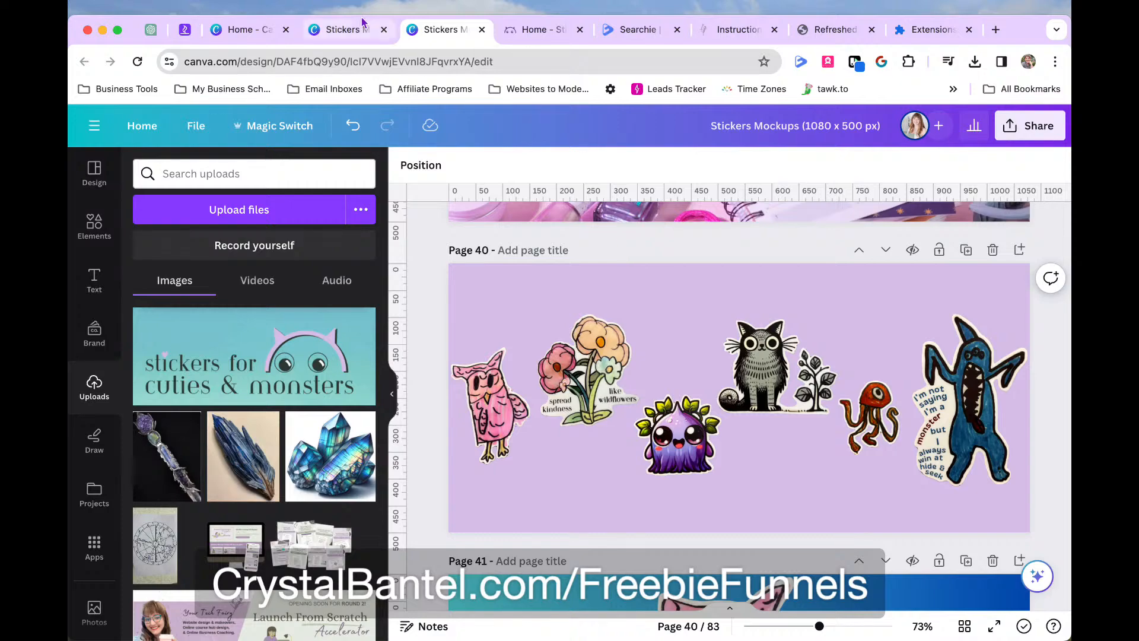
{"action": "left_click", "coordinate": [350, 37]}
{"action": "left_click", "coordinate": [143, 127]}
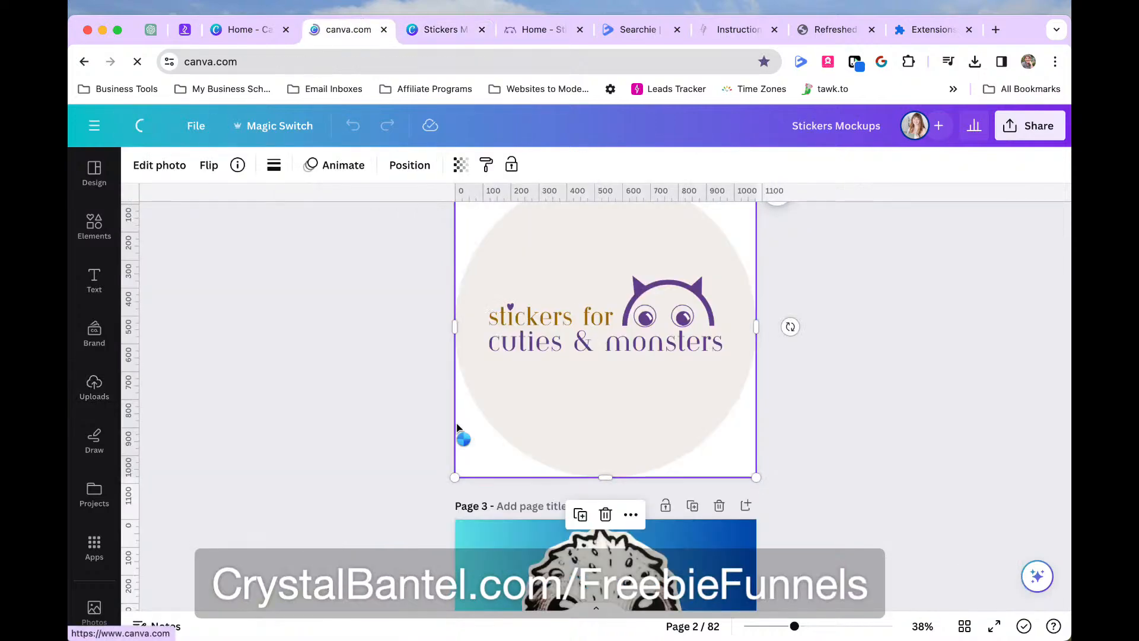
{"action": "scroll", "coordinate": [453, 452], "scroll_direction": "down", "scroll_amount": 6}
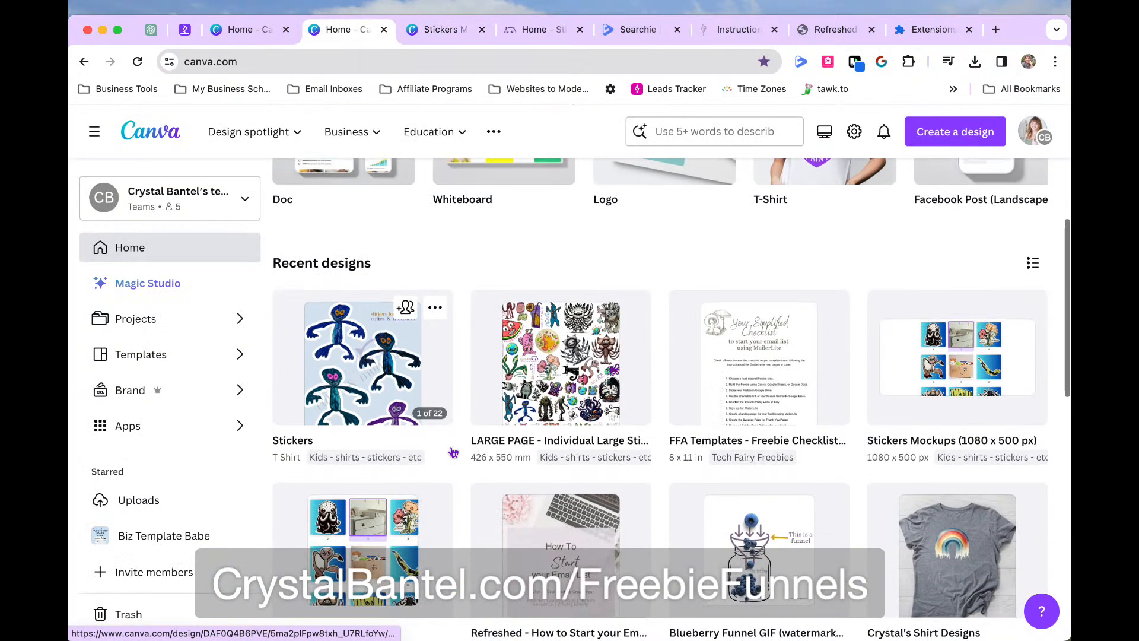
{"action": "scroll", "coordinate": [451, 452], "scroll_direction": "up", "scroll_amount": 6}
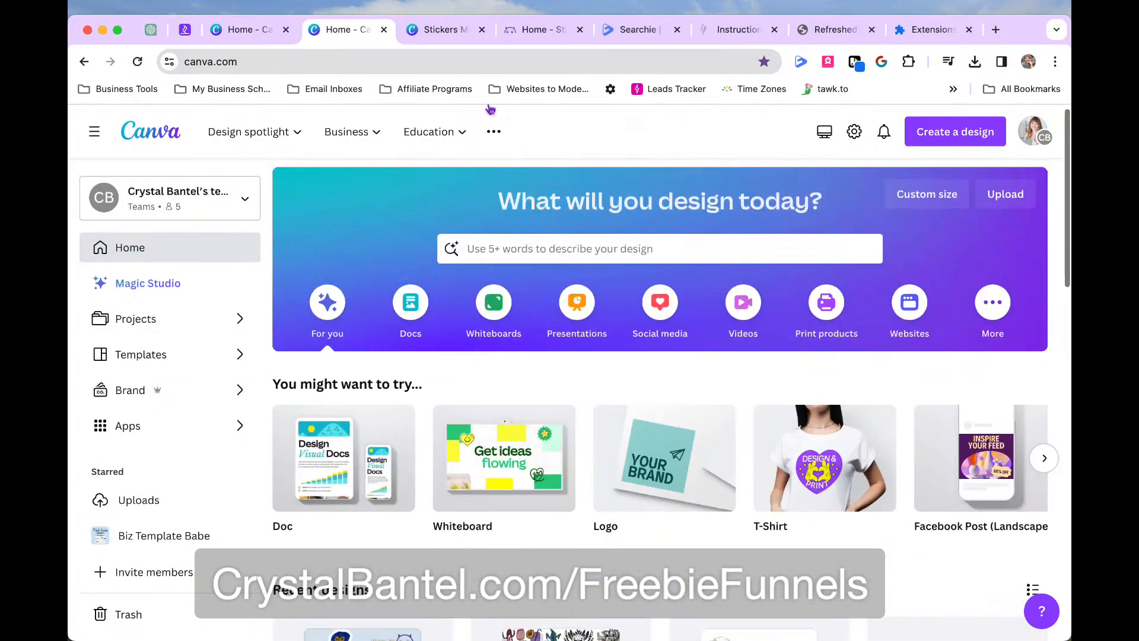
{"action": "left_click", "coordinate": [445, 29]}
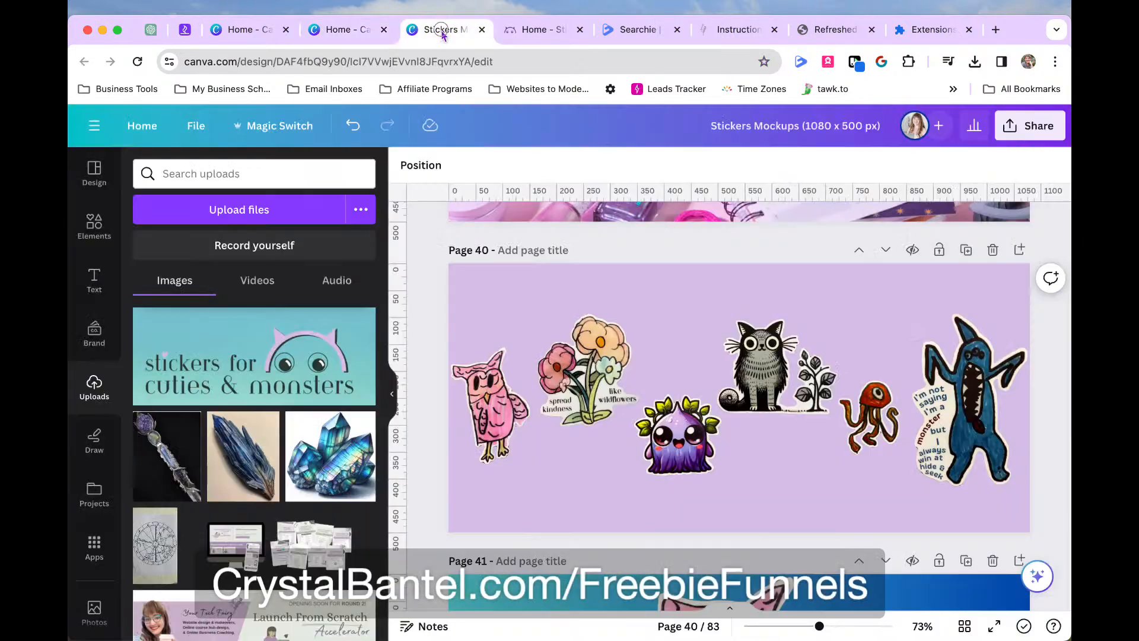
Resize the whole design to a custom 1080 × 400 px
{"action": "left_click", "coordinate": [287, 126]}
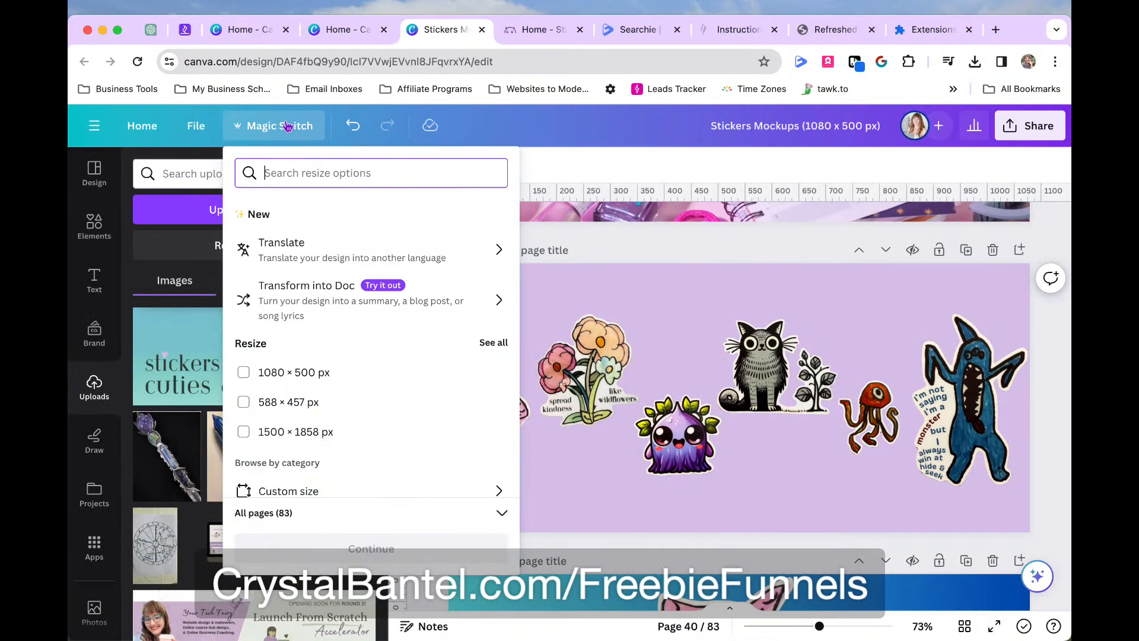
{"action": "left_click", "coordinate": [300, 489]}
{"action": "double_click", "coordinate": [366, 265]}
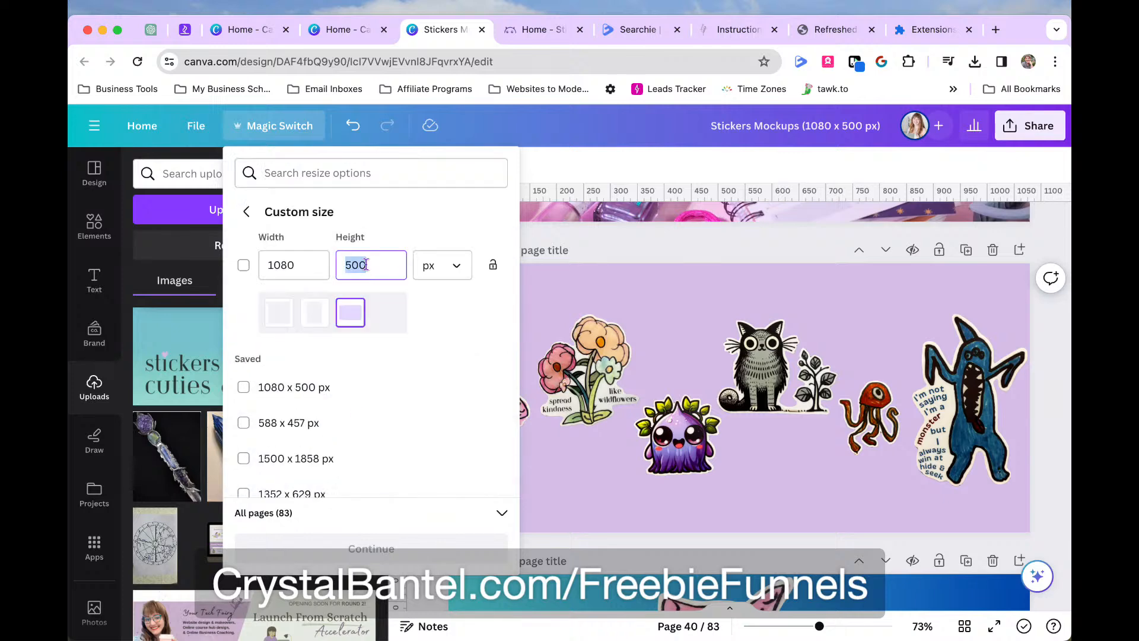
{"action": "type", "text": "40"}
{"action": "left_click", "coordinate": [243, 265]}
{"action": "left_click", "coordinate": [244, 268]}
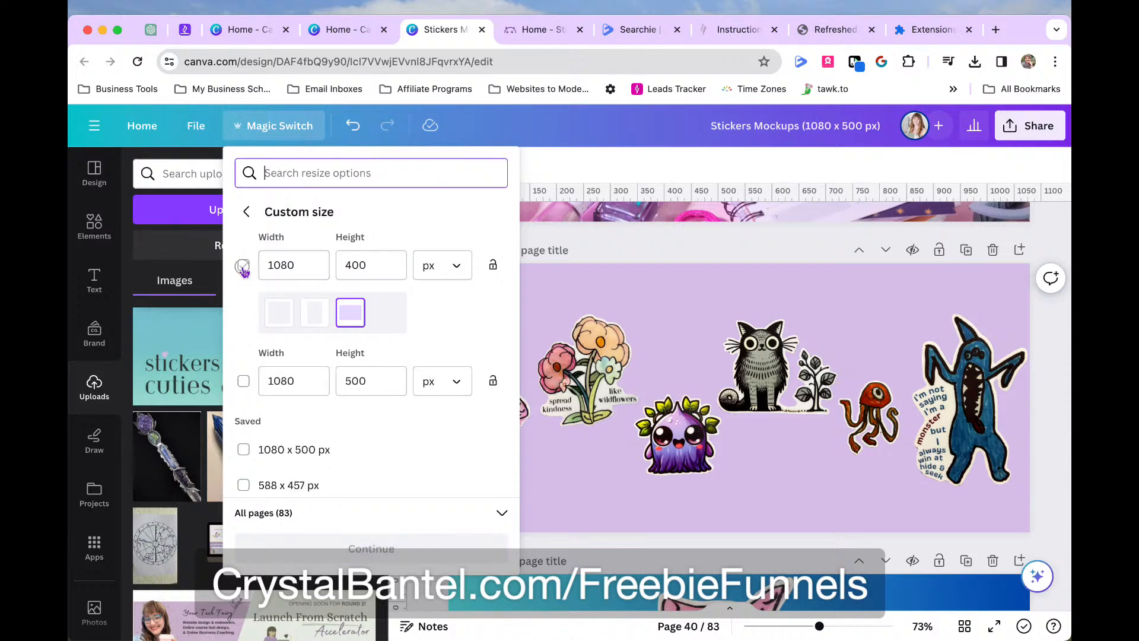
{"action": "left_click", "coordinate": [243, 266]}
{"action": "left_click", "coordinate": [371, 549]}
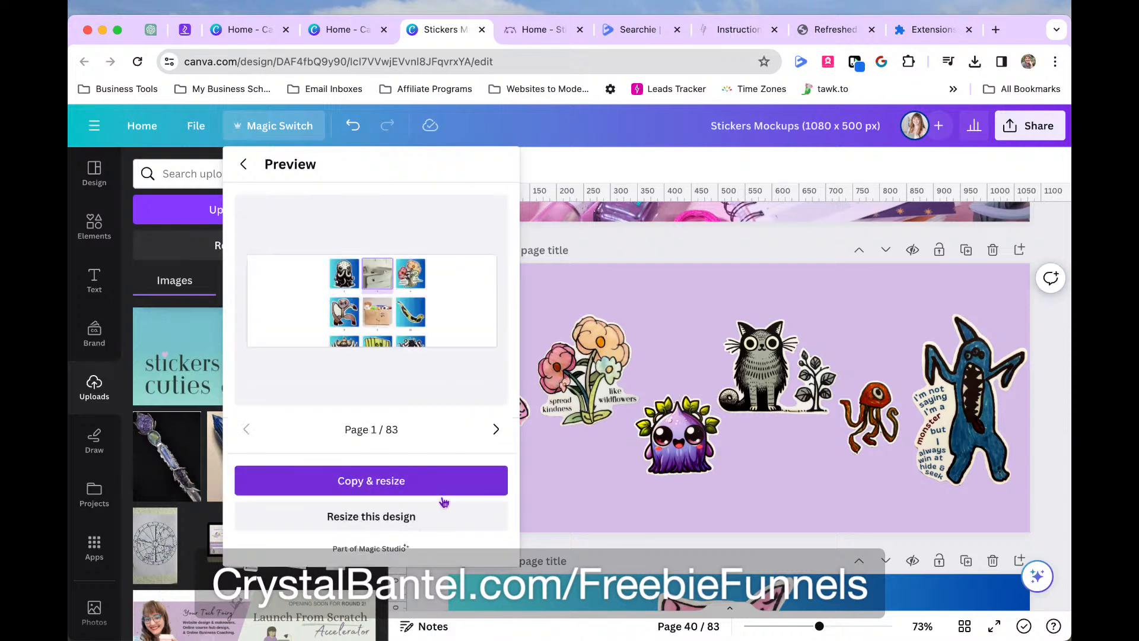
{"action": "left_click", "coordinate": [373, 516]}
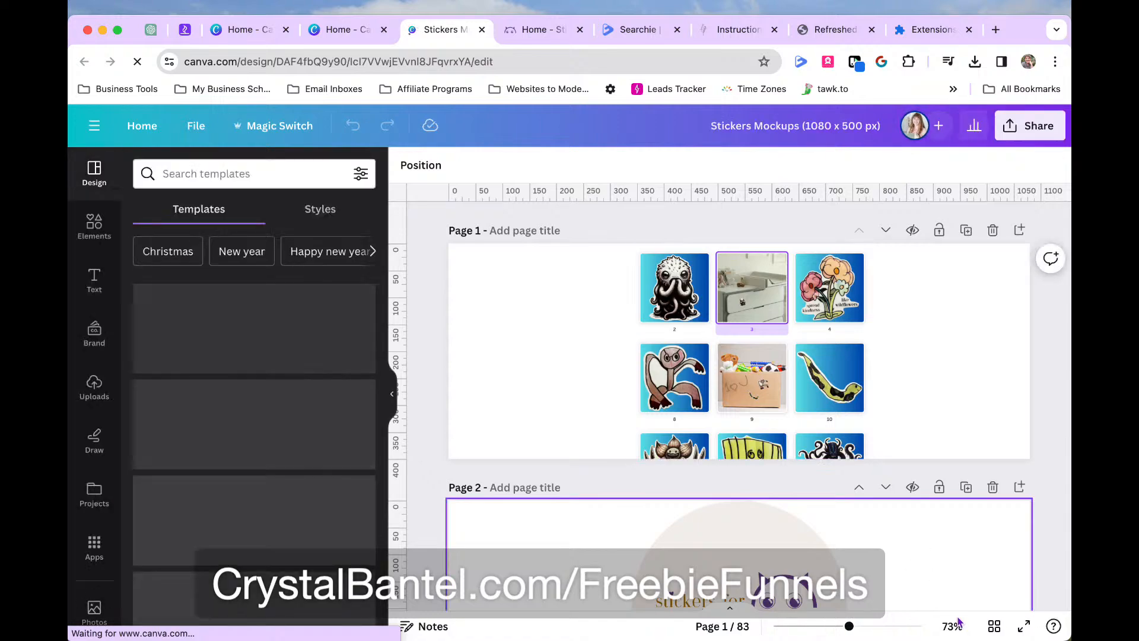
Reopen page 40 from the page grid
{"action": "left_click", "coordinate": [995, 626]}
{"action": "scroll", "coordinate": [712, 522], "scroll_direction": "down", "scroll_amount": 5}
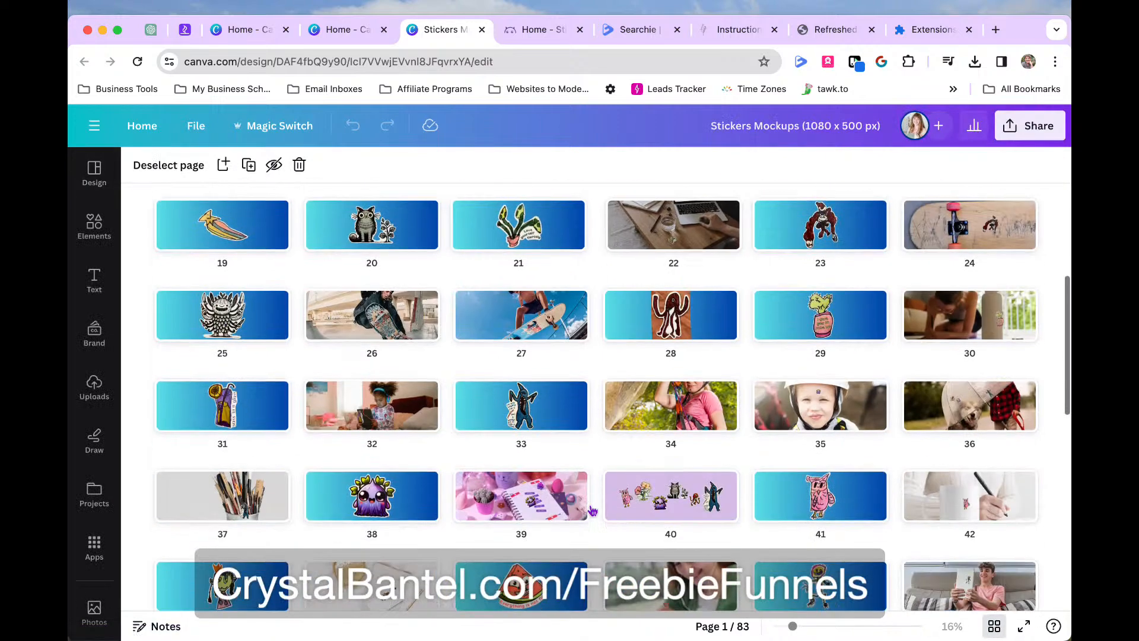
{"action": "double_click", "coordinate": [675, 507]}
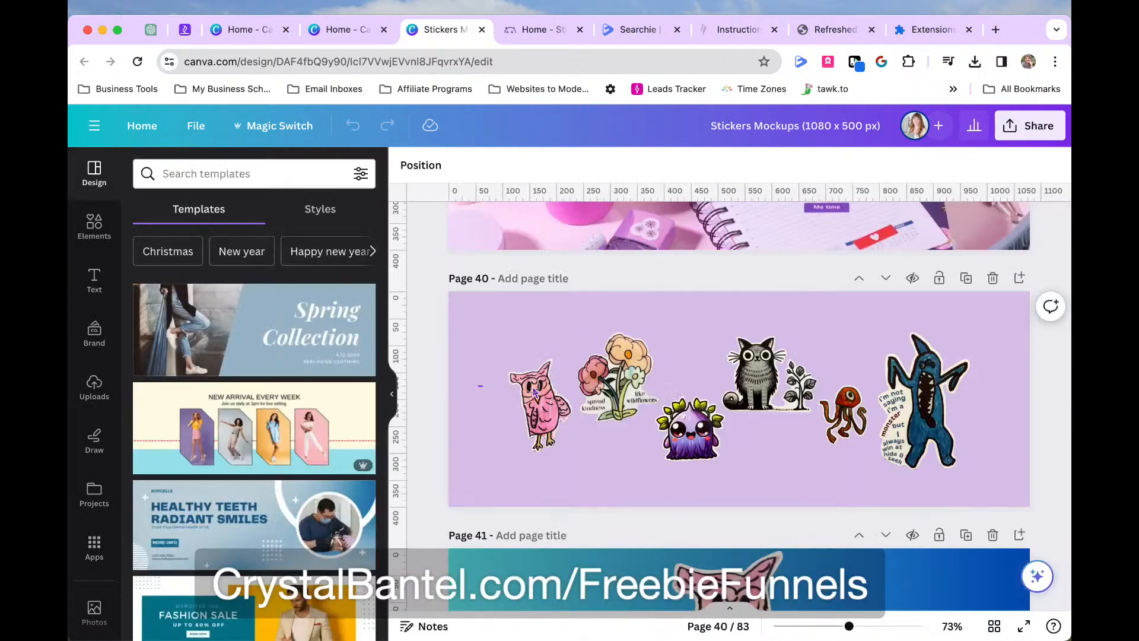
Select all stickers on page 40 and scale them up to span the banner width
{"action": "left_click_drag", "start_coordinate": [478, 329], "coordinate": [1056, 472]}
{"action": "left_click_drag", "start_coordinate": [971, 326], "coordinate": [1030, 308]}
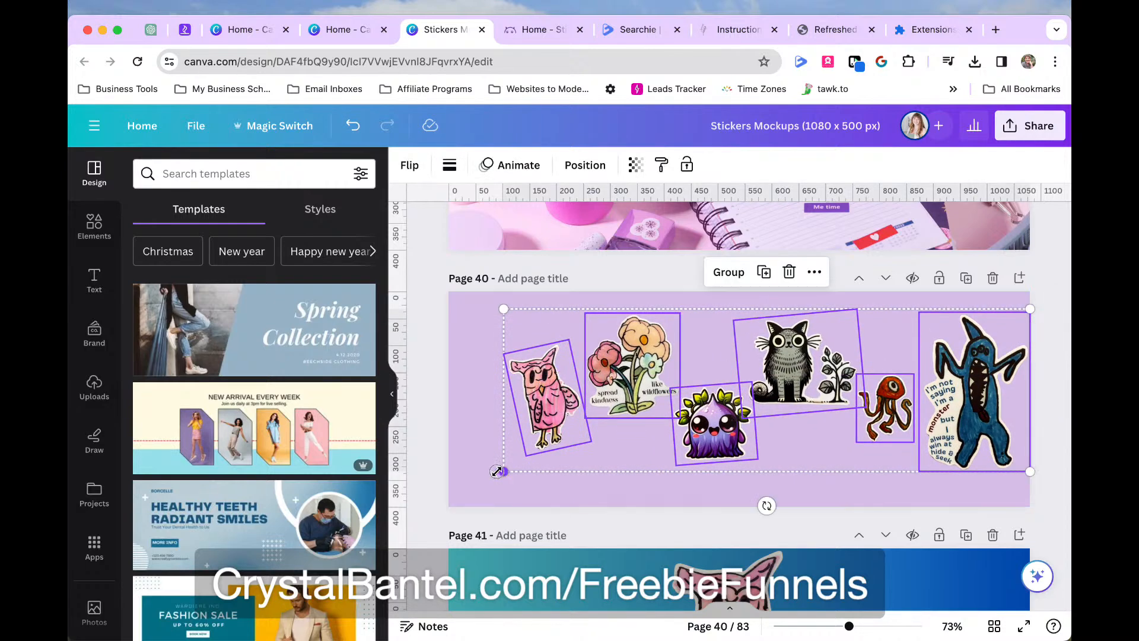
{"action": "left_click_drag", "start_coordinate": [497, 472], "coordinate": [444, 486]}
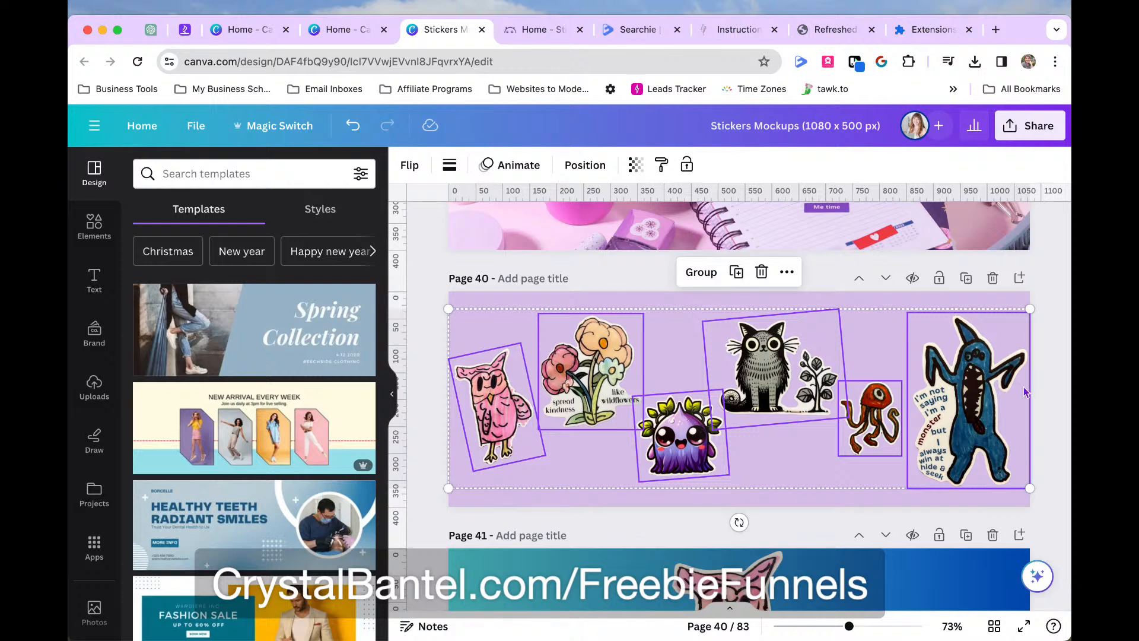
{"action": "left_click", "coordinate": [1043, 378]}
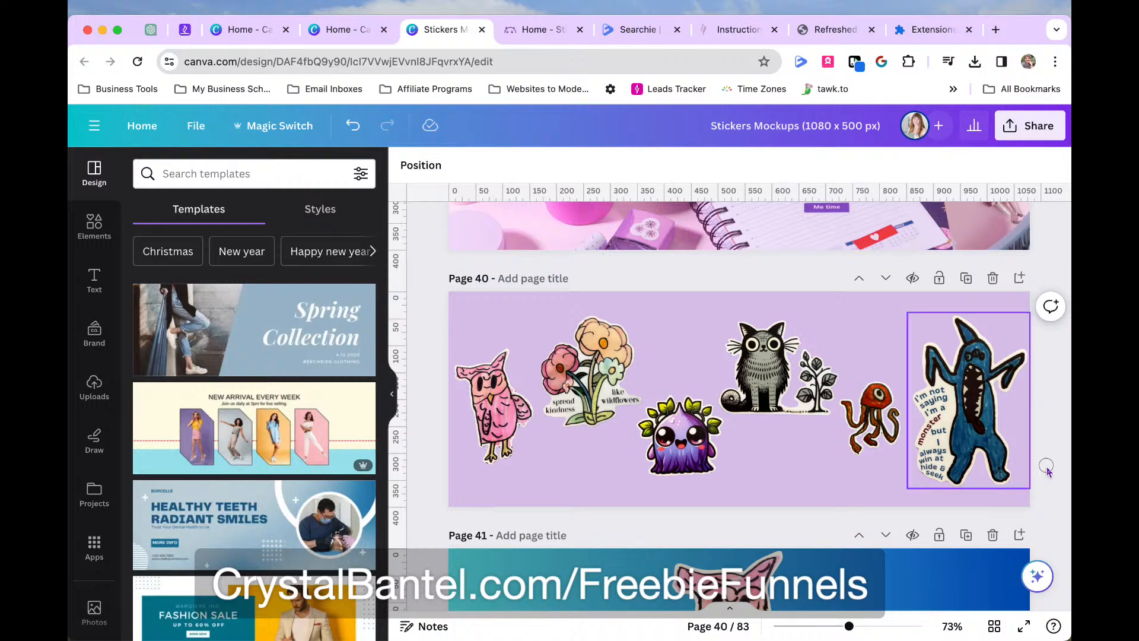
{"action": "left_click", "coordinate": [1024, 410]}
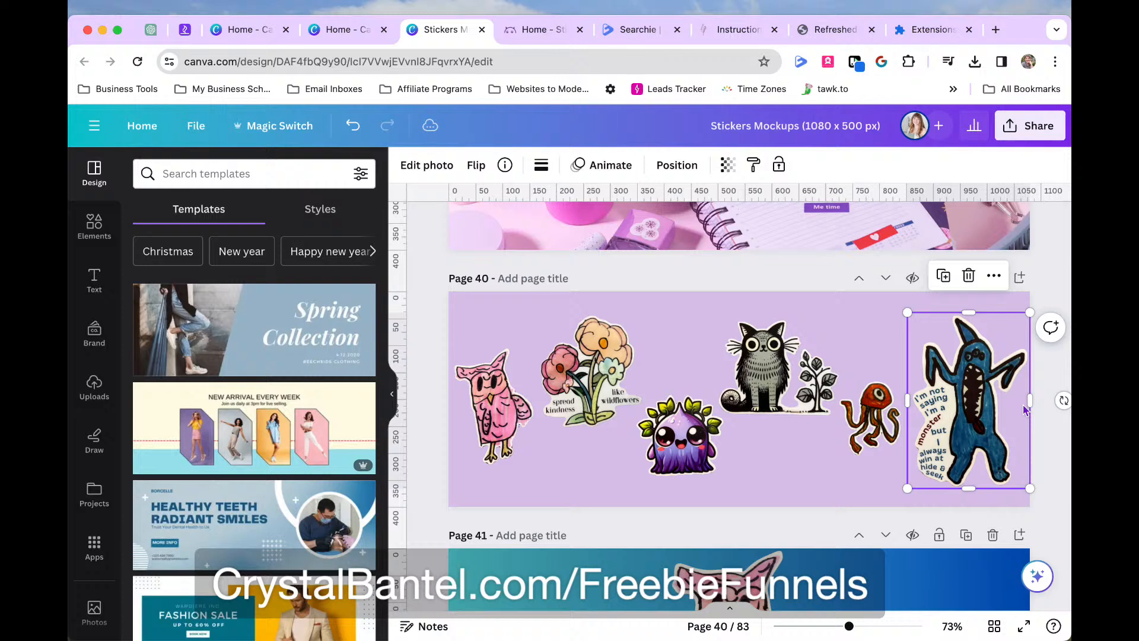
{"action": "left_click", "coordinate": [1055, 457]}
{"action": "left_click", "coordinate": [287, 126]}
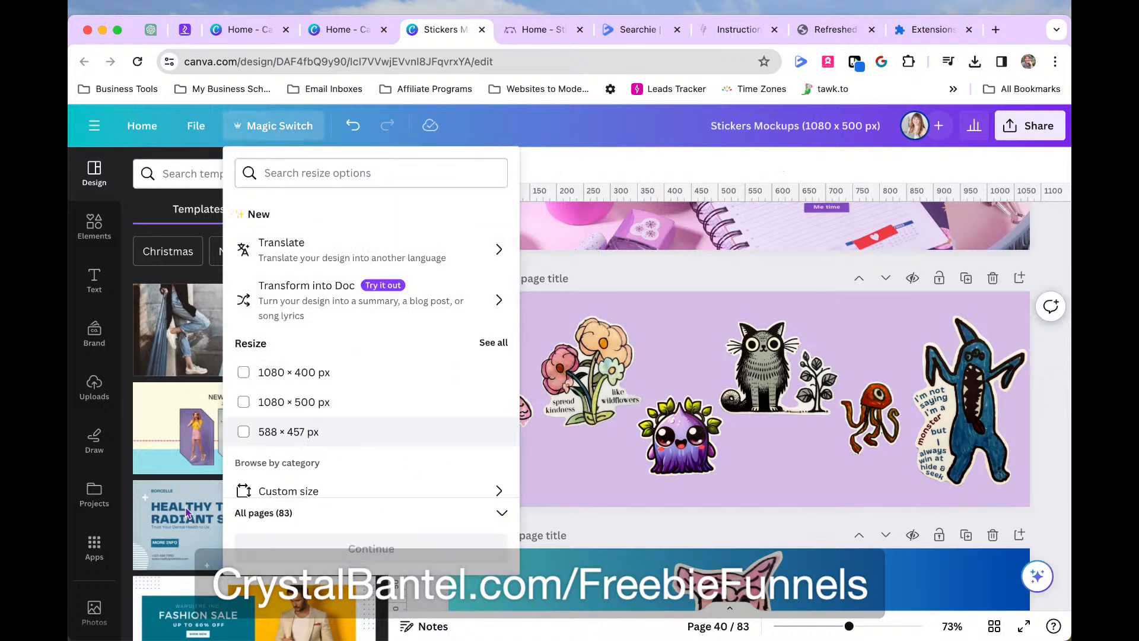
Resize the design to a custom 1080 × 350 px
{"action": "left_click", "coordinate": [293, 490]}
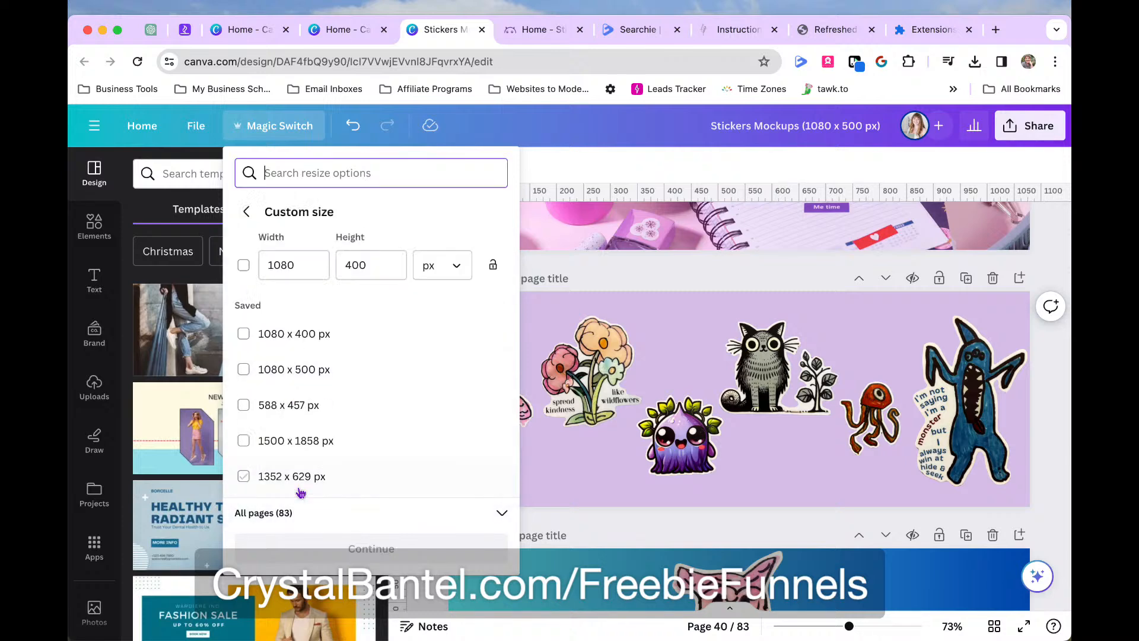
{"action": "left_click", "coordinate": [352, 265]}
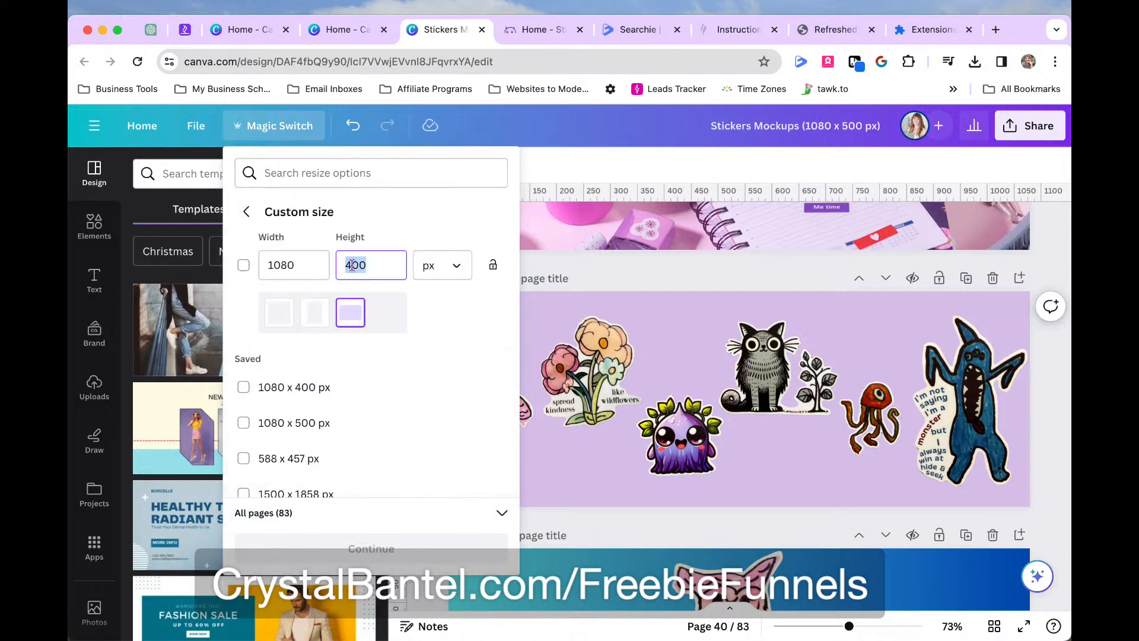
{"action": "type", "text": "350"}
{"action": "left_click", "coordinate": [244, 265]}
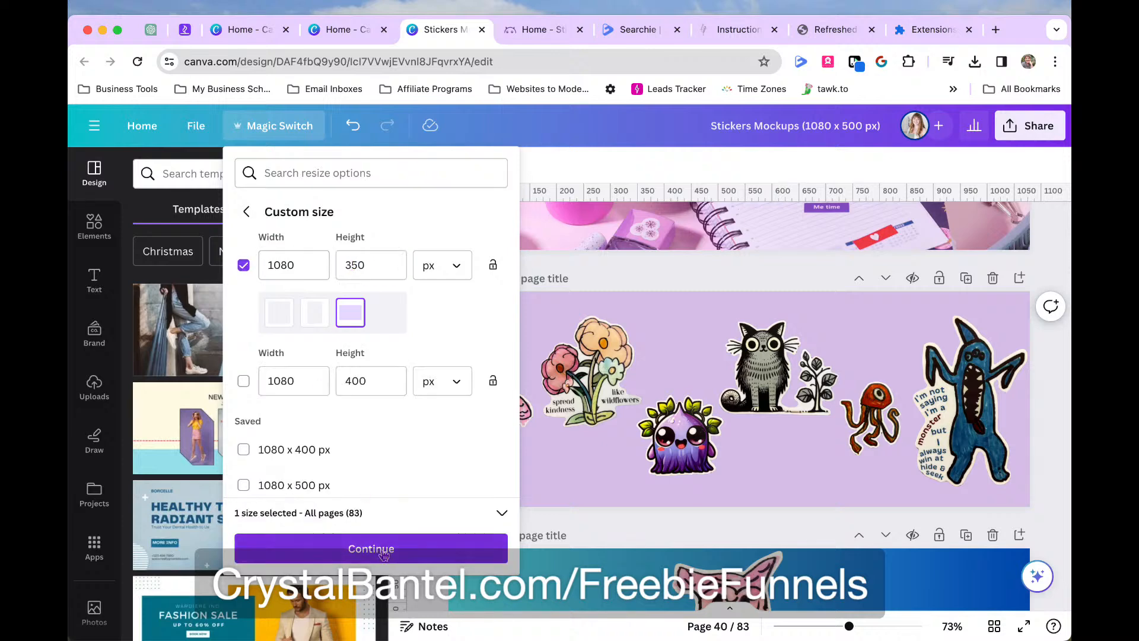
{"action": "left_click", "coordinate": [440, 548]}
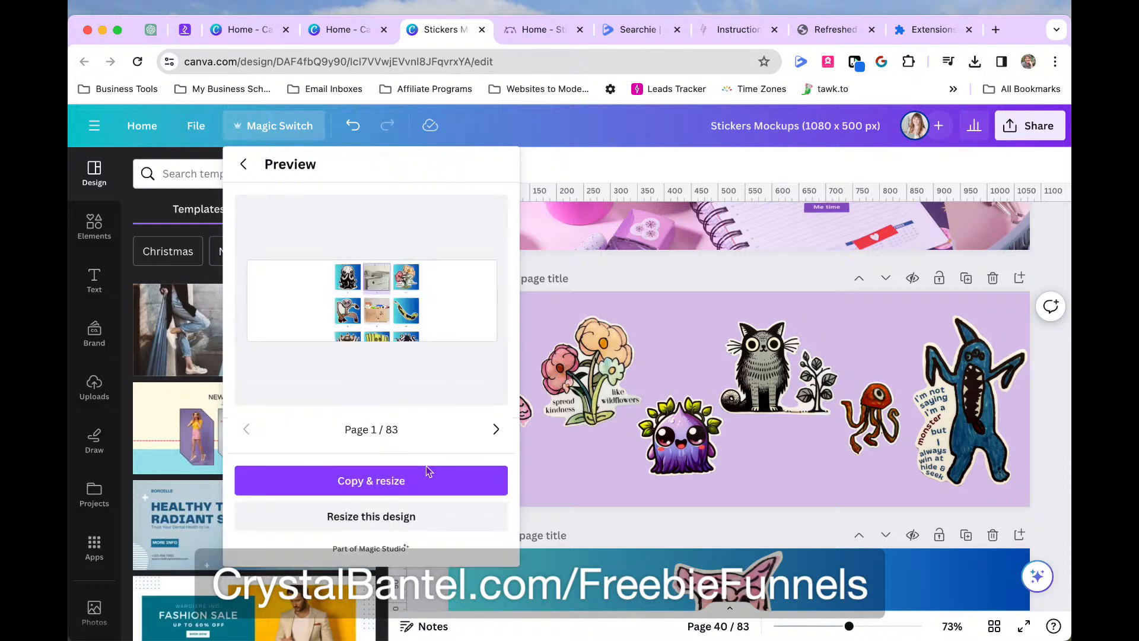
{"action": "left_click", "coordinate": [400, 517]}
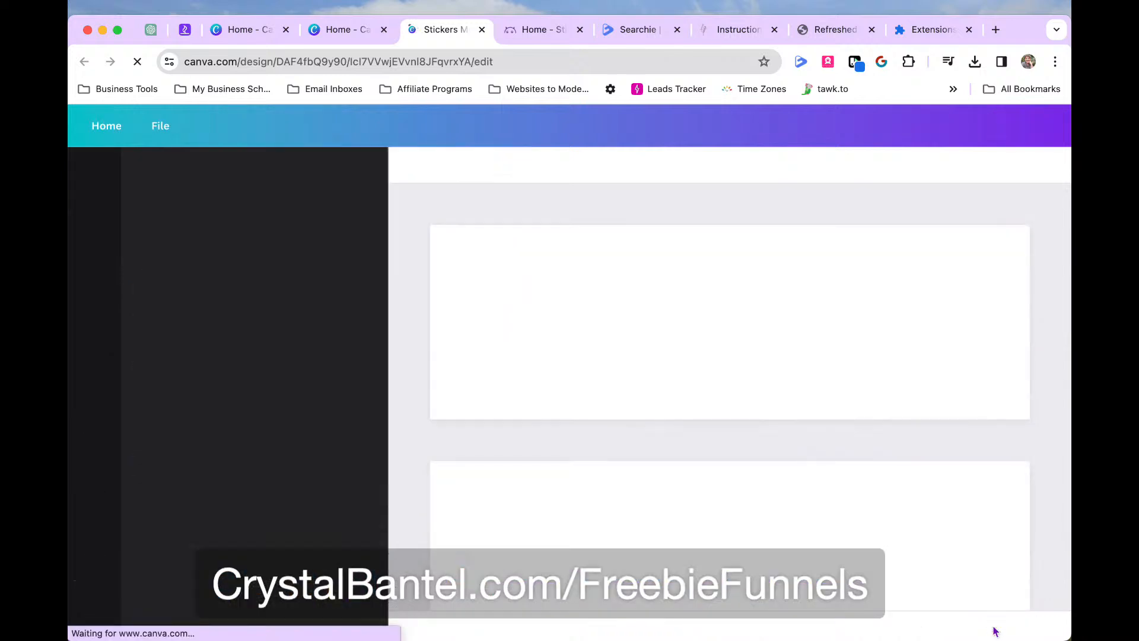
On page 40, enlarge the selected stickers again to fill the shorter banner
{"action": "left_click", "coordinate": [994, 626]}
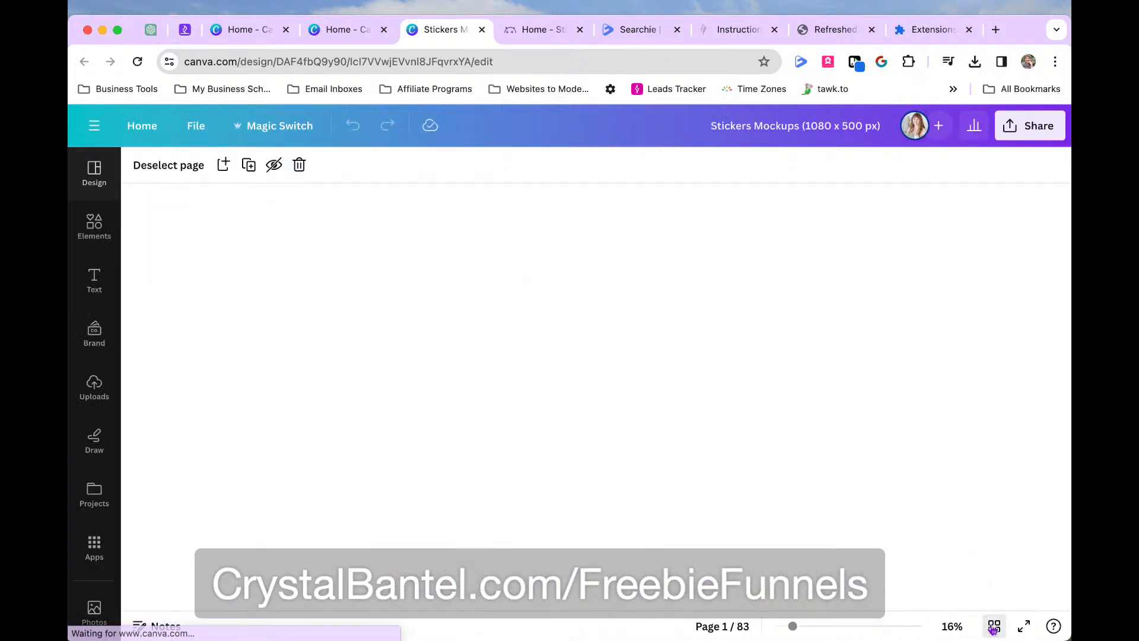
{"action": "scroll", "coordinate": [689, 510], "scroll_direction": "down", "scroll_amount": 5}
{"action": "double_click", "coordinate": [636, 545]}
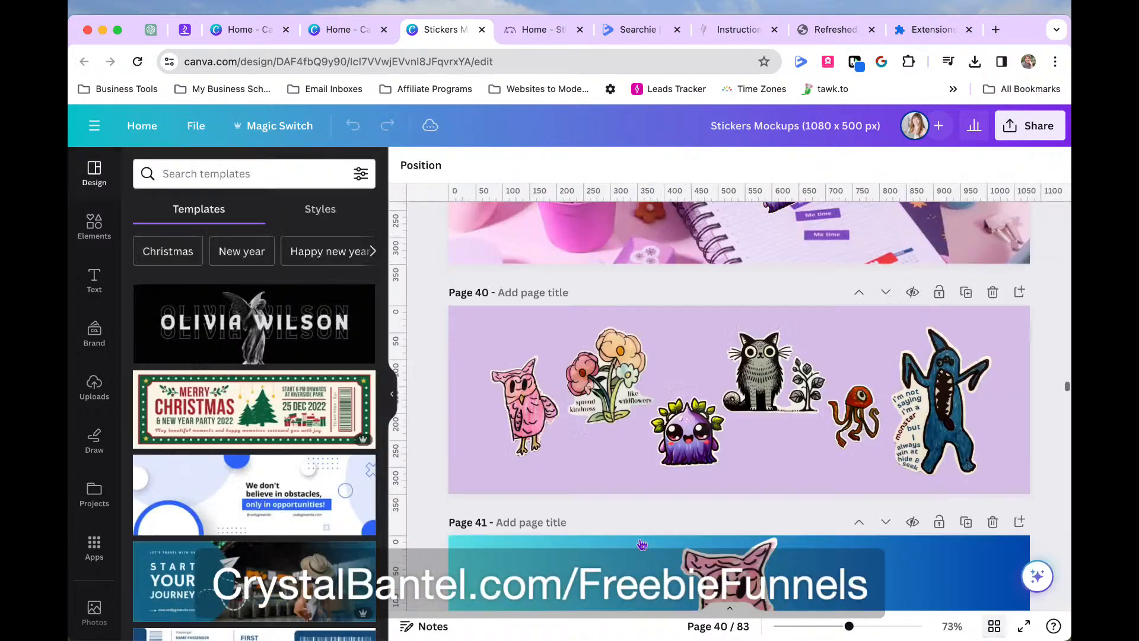
{"action": "left_click_drag", "start_coordinate": [481, 405], "coordinate": [1066, 409]}
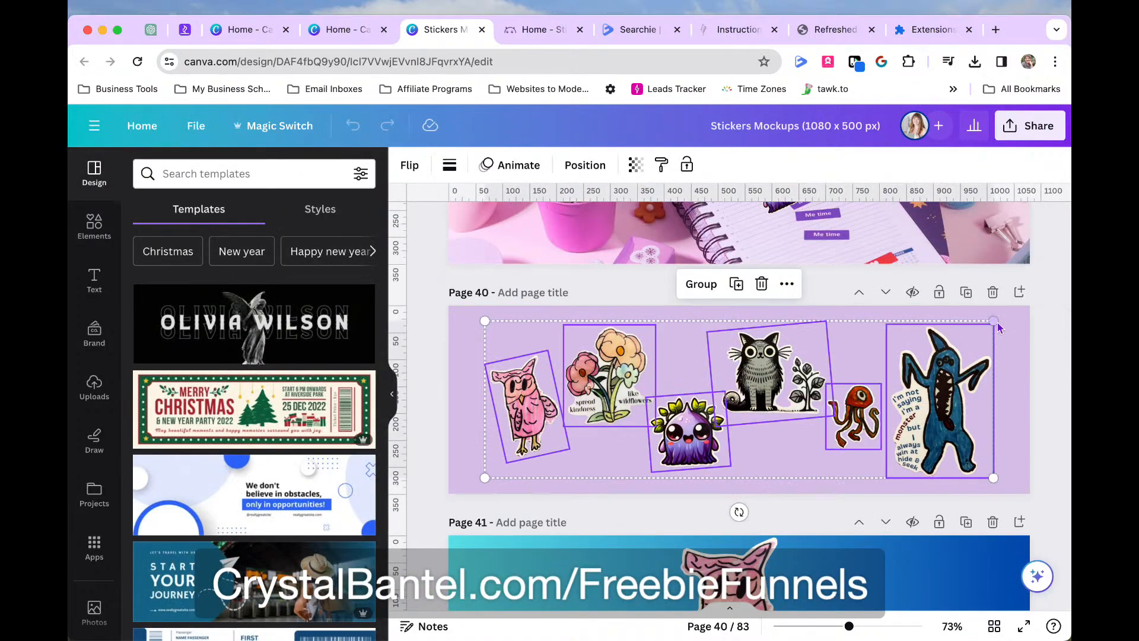
{"action": "left_click_drag", "start_coordinate": [992, 324], "coordinate": [1030, 309]}
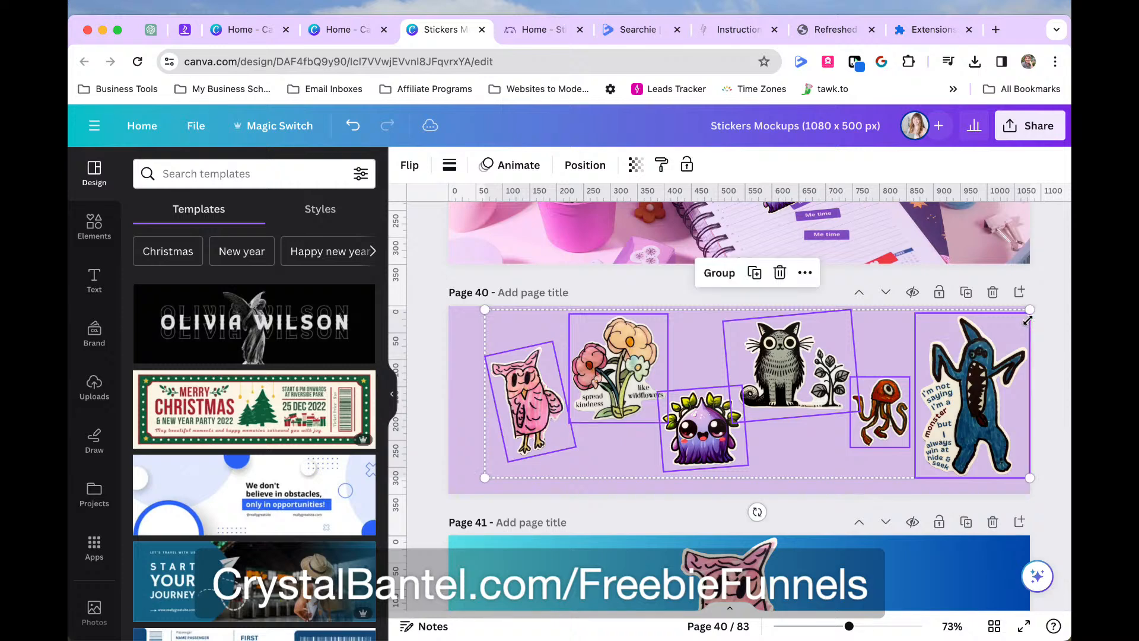
{"action": "left_click_drag", "start_coordinate": [484, 477], "coordinate": [448, 486]}
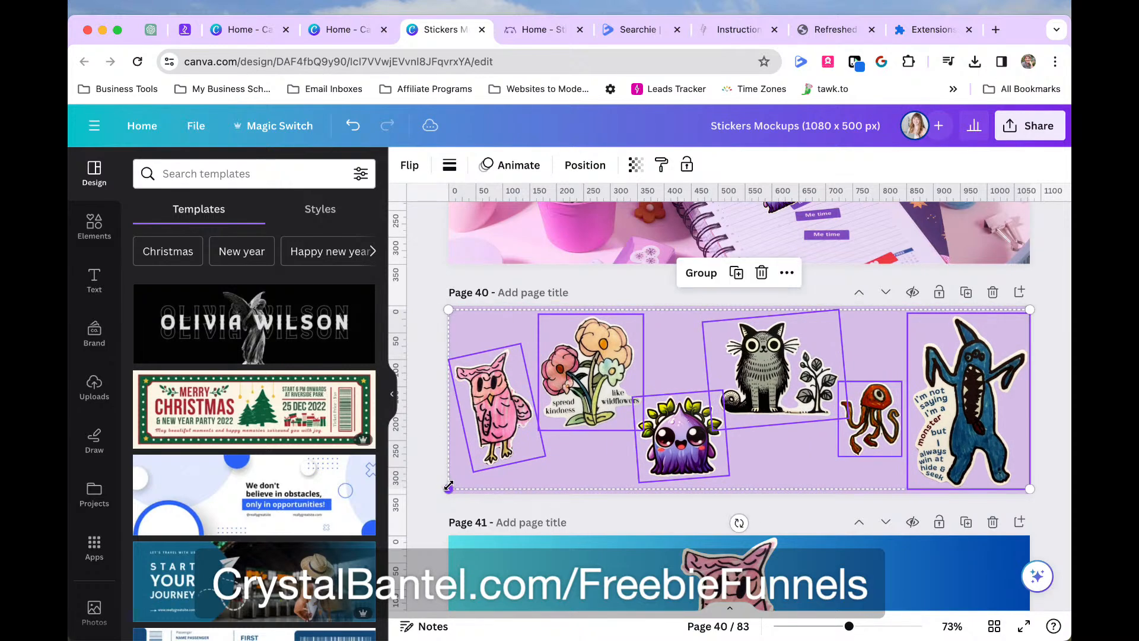
{"action": "left_click", "coordinate": [1045, 399]}
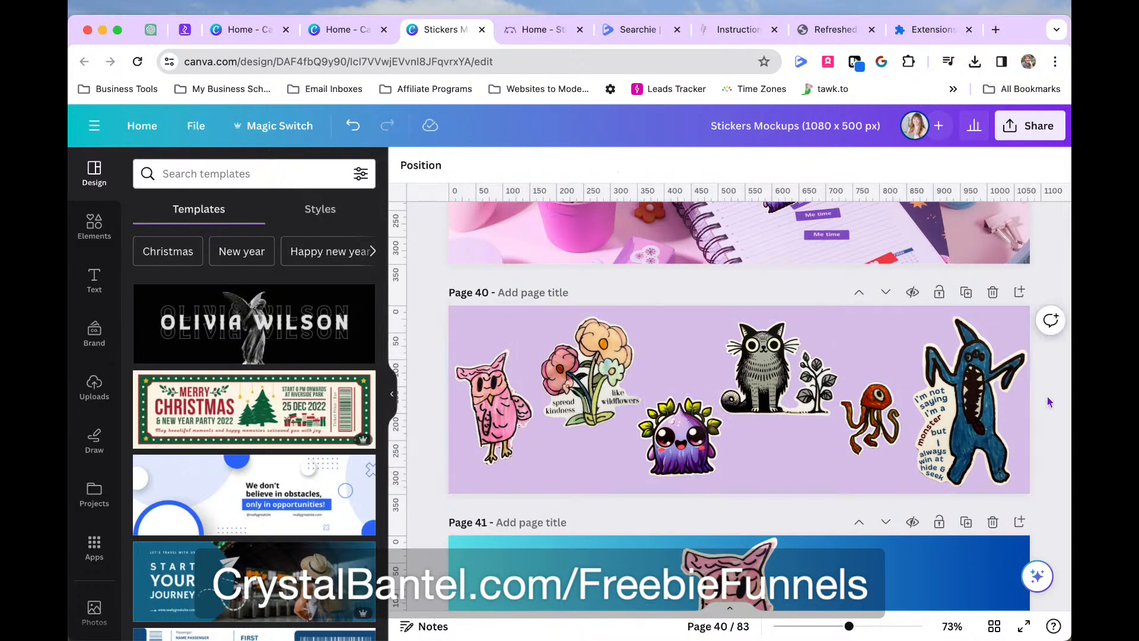
{"action": "left_click", "coordinate": [1031, 125]}
Download only page 40 as a PNG with a transparent background
{"action": "left_click", "coordinate": [842, 498]}
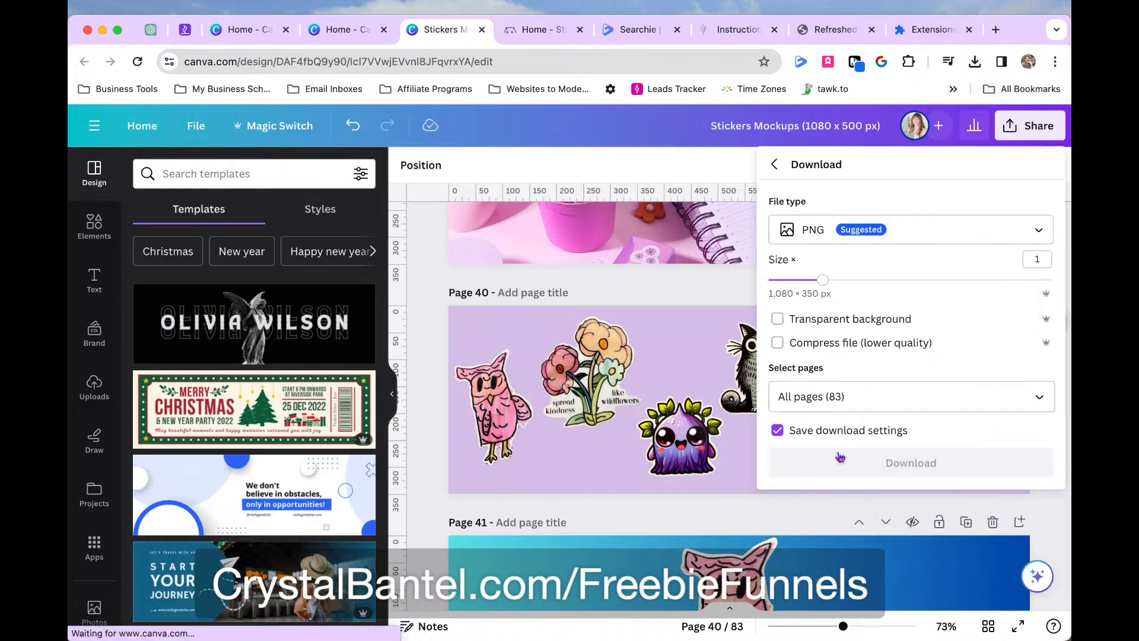
{"action": "left_click", "coordinate": [808, 323]}
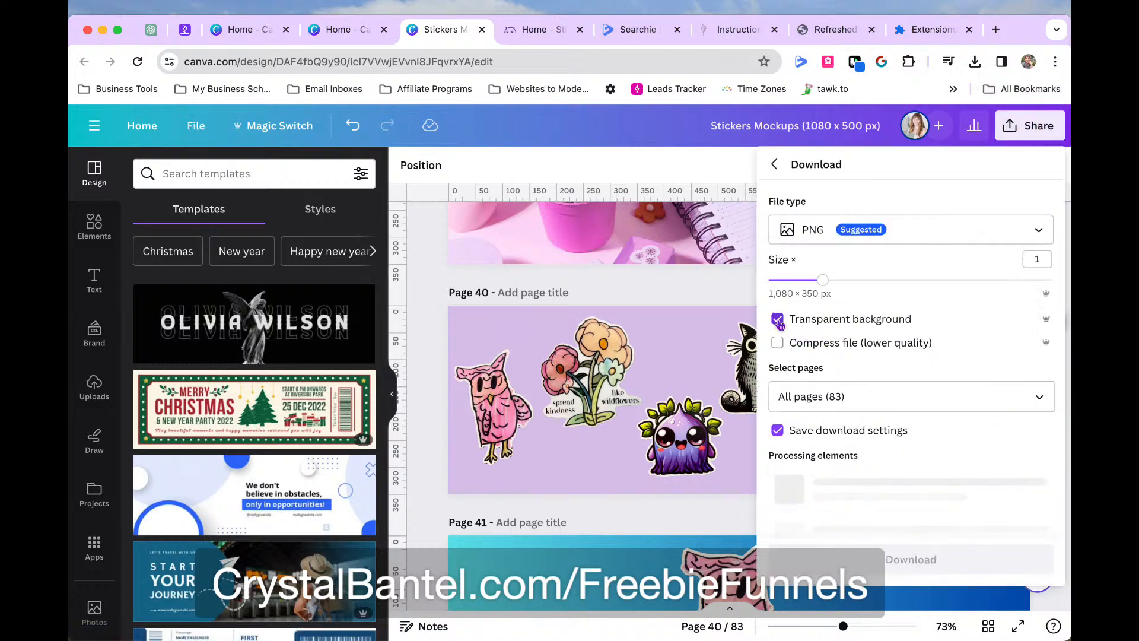
{"action": "left_click", "coordinate": [1005, 395]}
{"action": "left_click", "coordinate": [956, 160]}
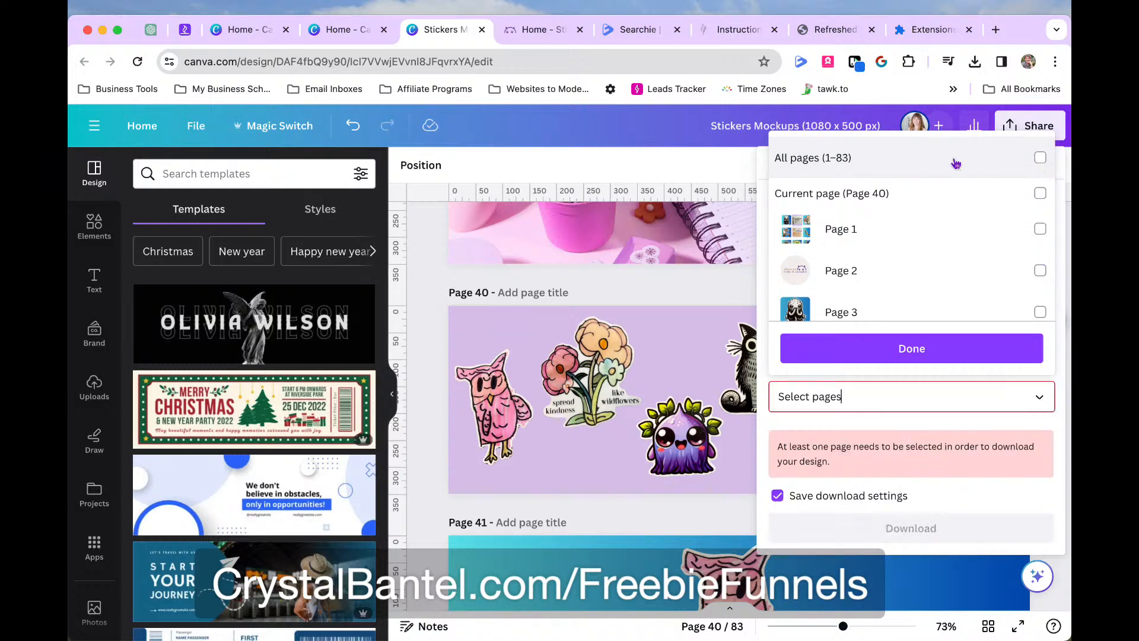
{"action": "left_click", "coordinate": [989, 194]}
{"action": "left_click", "coordinate": [926, 348]}
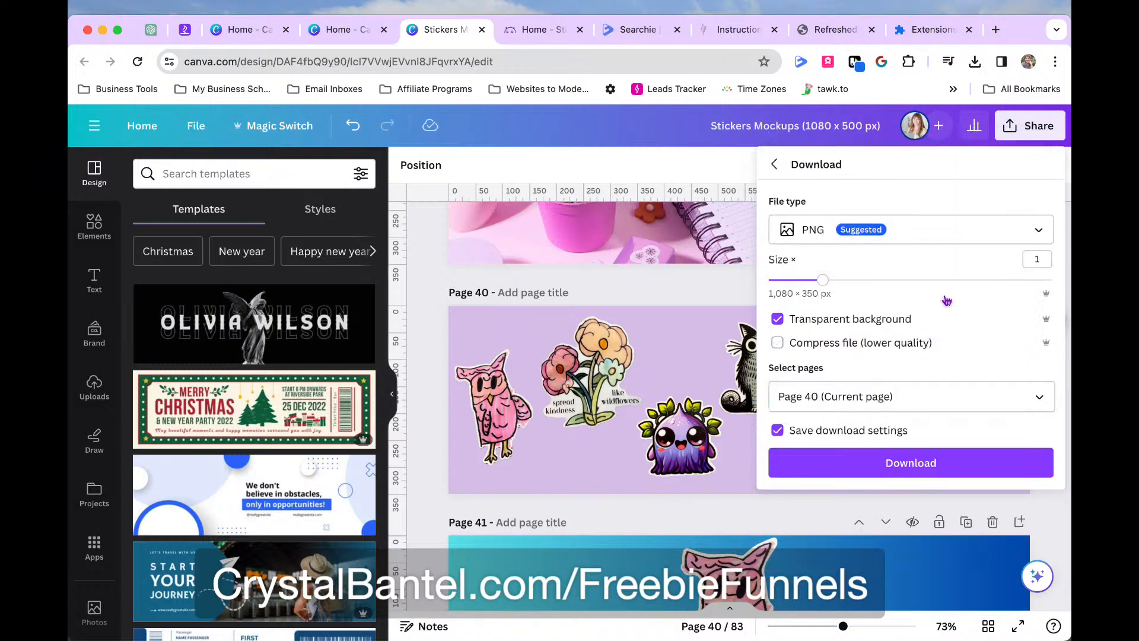
{"action": "left_click", "coordinate": [933, 465]}
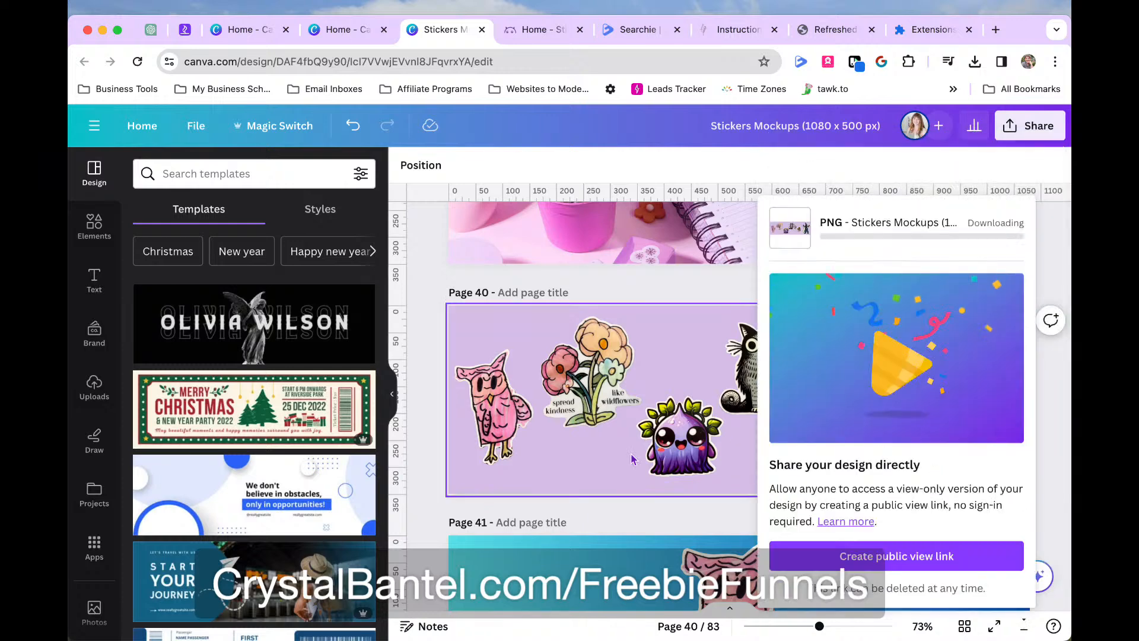
{"action": "left_click", "coordinate": [639, 448]}
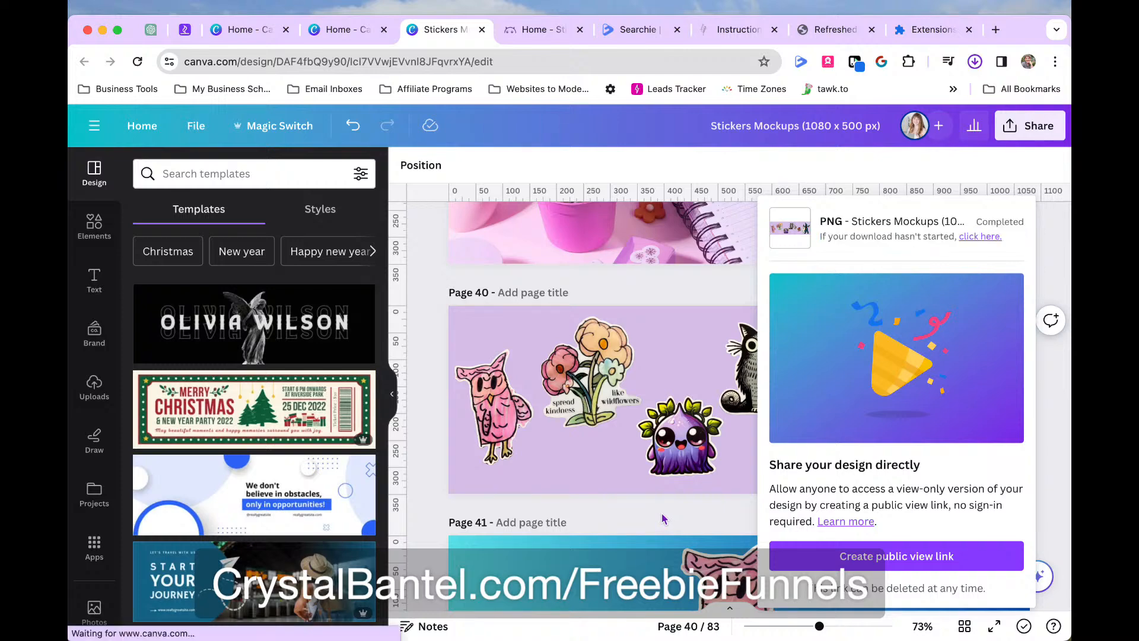
Upload the new sticker PNG in MailerLite and swap it into the banner image block
{"action": "key", "text": "ctrl+Right"}
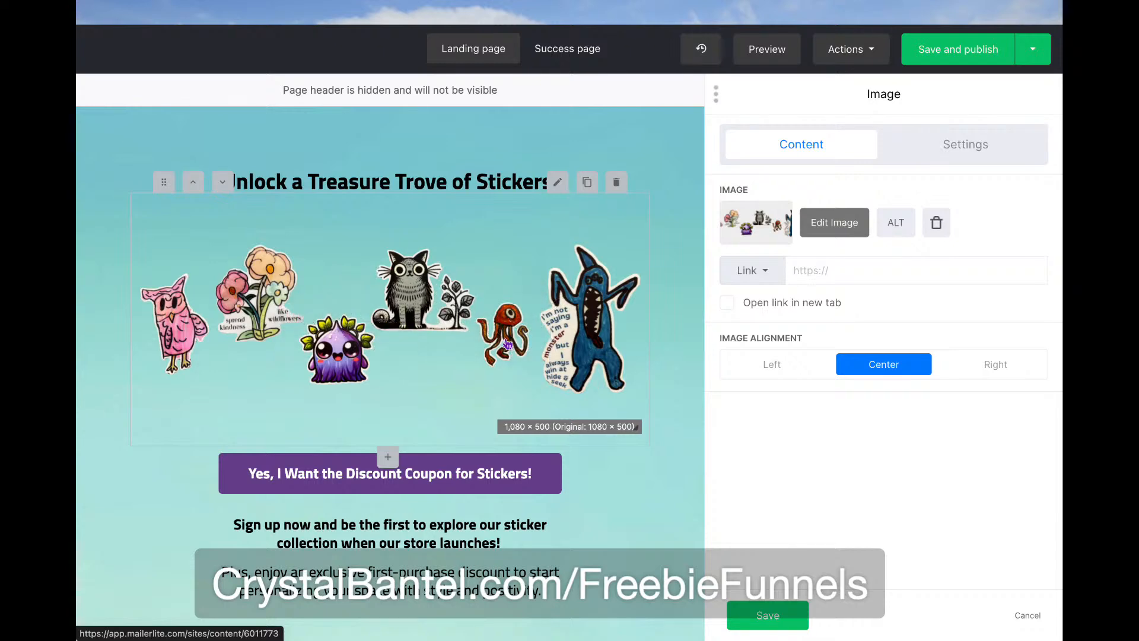
{"action": "left_click", "coordinate": [750, 221]}
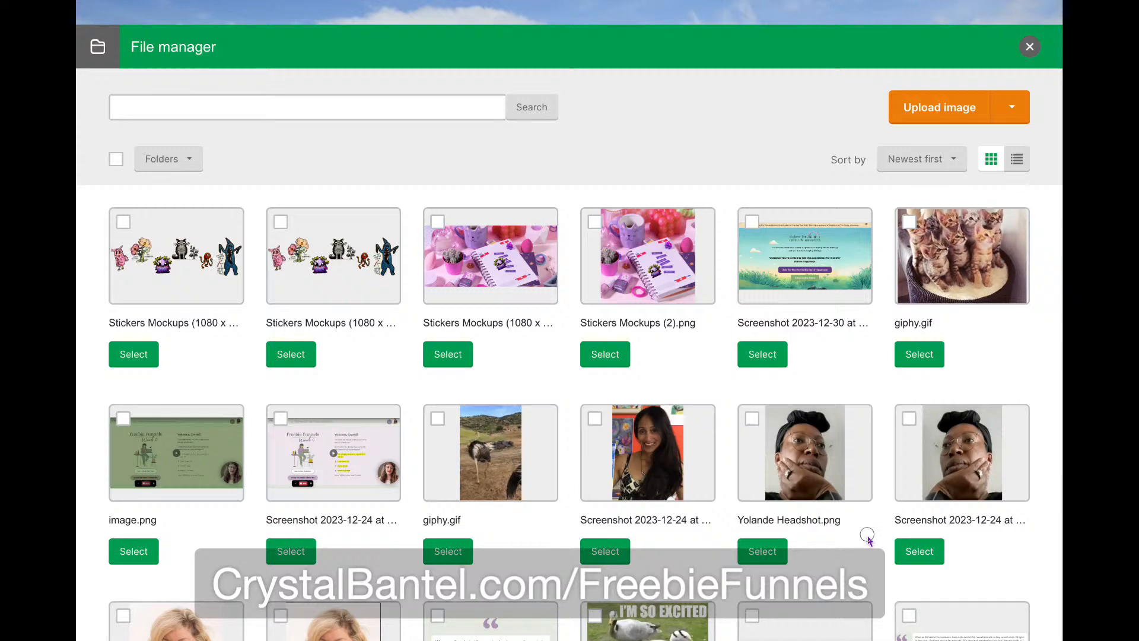
{"action": "left_click_drag", "start_coordinate": [865, 534], "coordinate": [514, 381]}
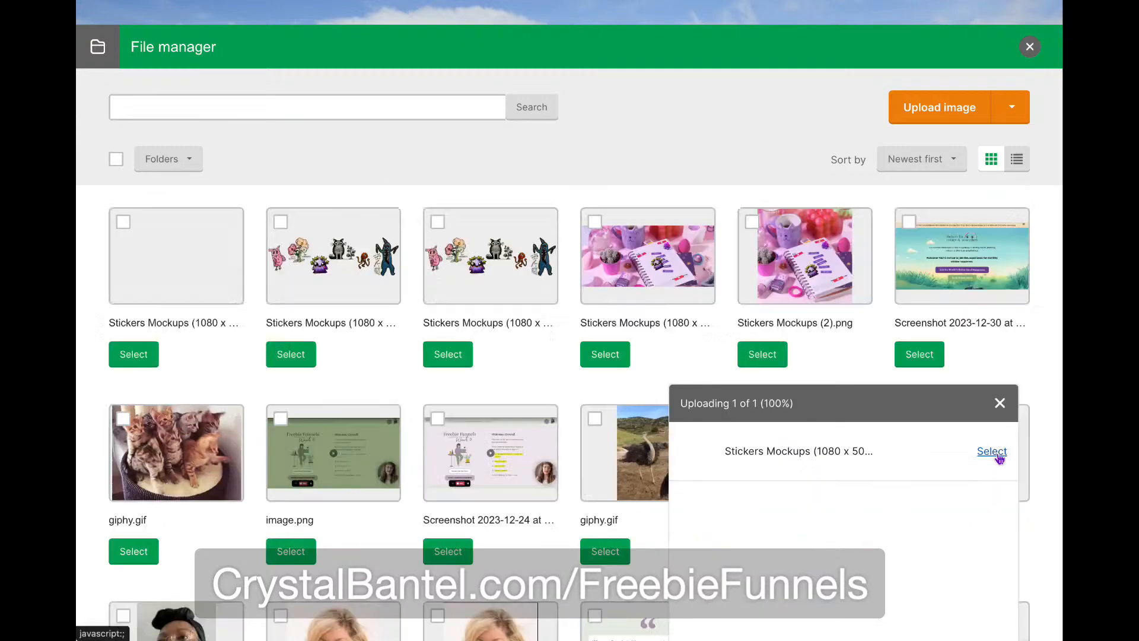
{"action": "left_click", "coordinate": [990, 456]}
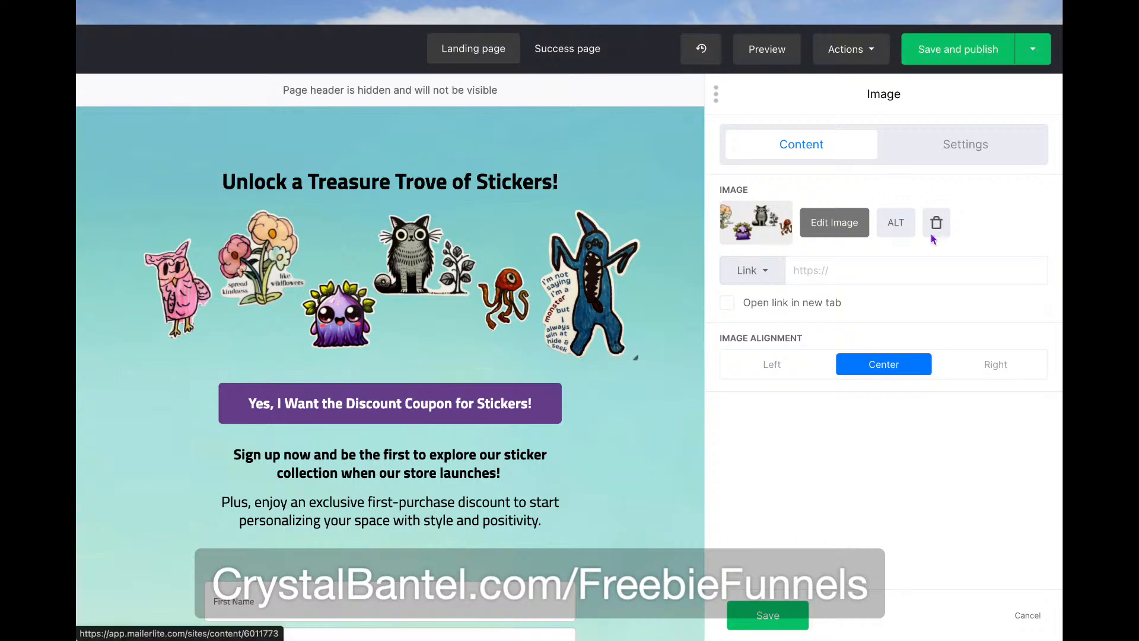
Add small top and bottom spacing around the sticker image
{"action": "left_click", "coordinate": [956, 145]}
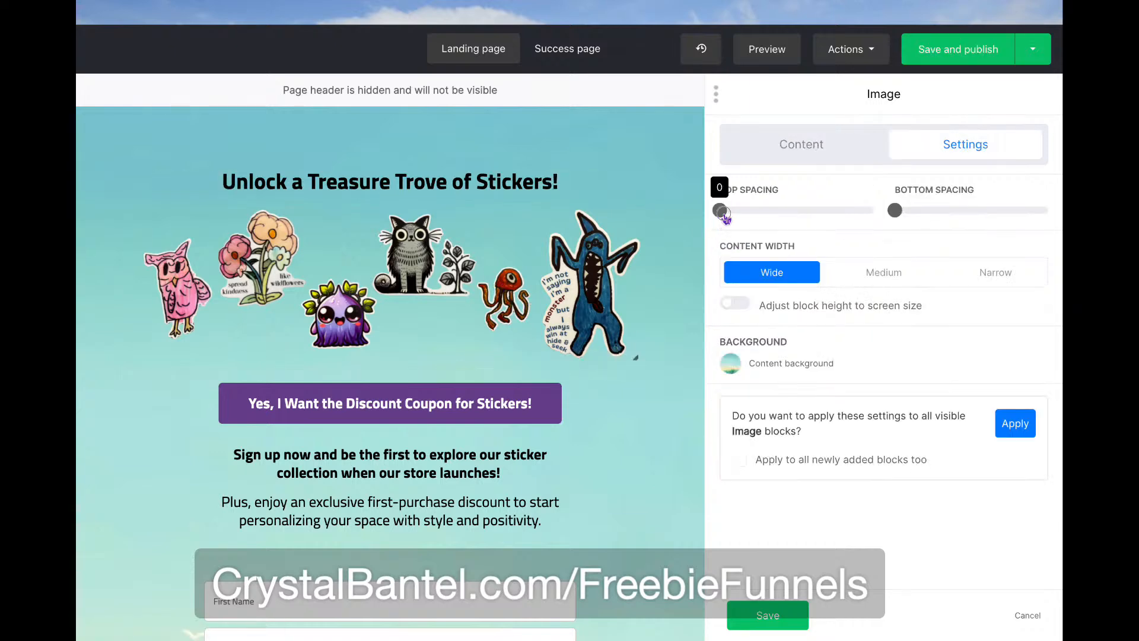
{"action": "left_click_drag", "start_coordinate": [725, 214], "coordinate": [738, 219]}
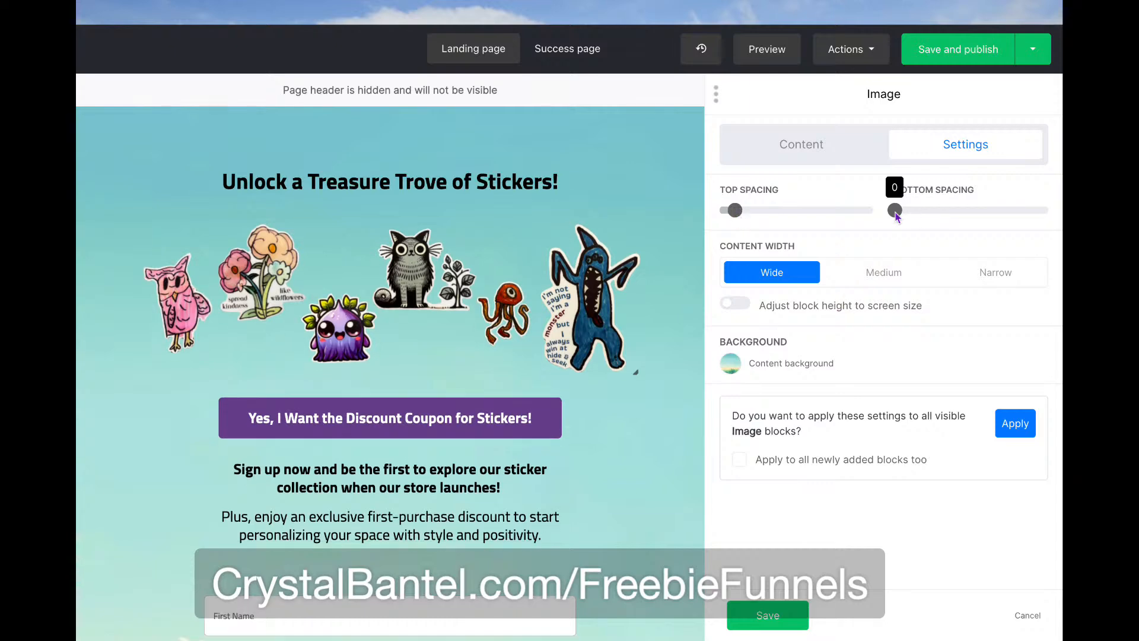
{"action": "left_click_drag", "start_coordinate": [894, 211], "coordinate": [903, 215]}
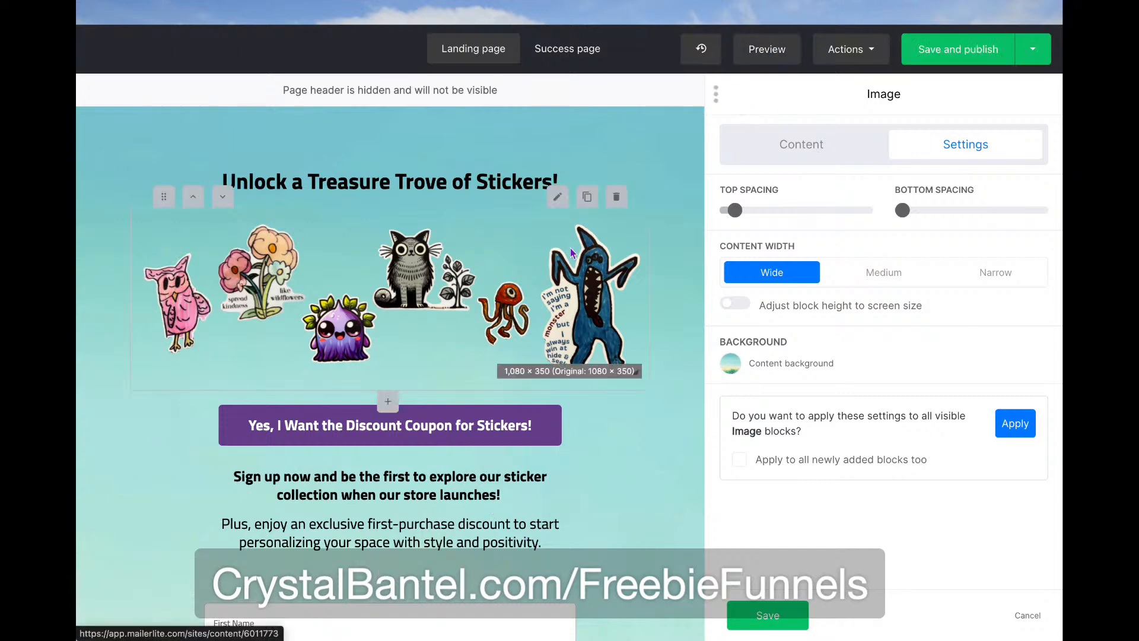
{"action": "left_click", "coordinate": [767, 50]}
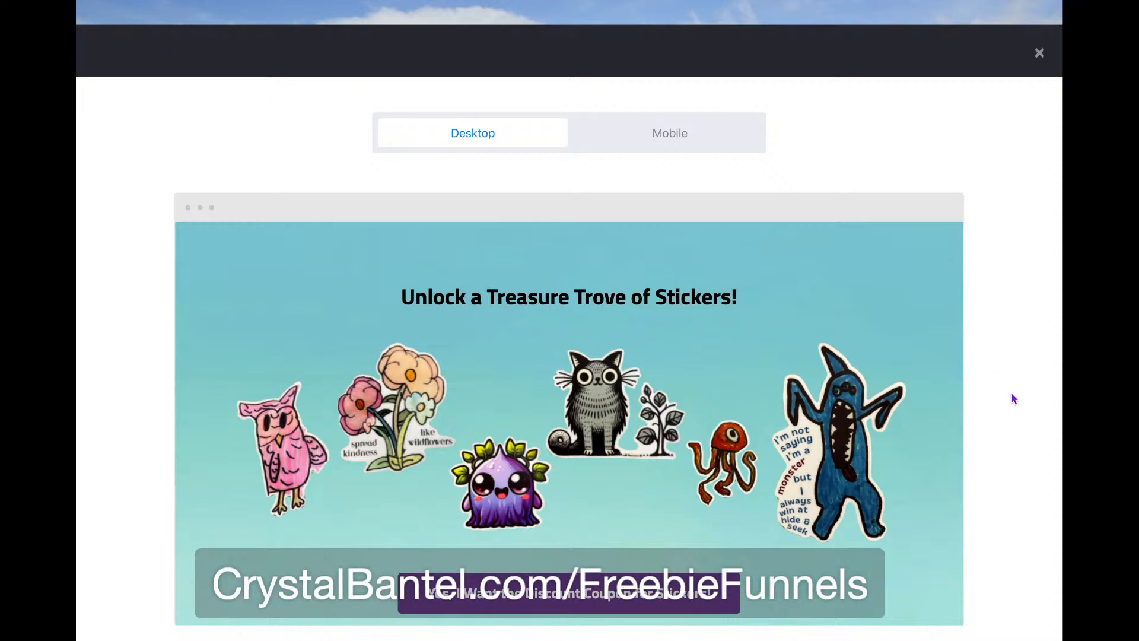
{"action": "scroll", "coordinate": [906, 231], "scroll_direction": "down", "scroll_amount": 2}
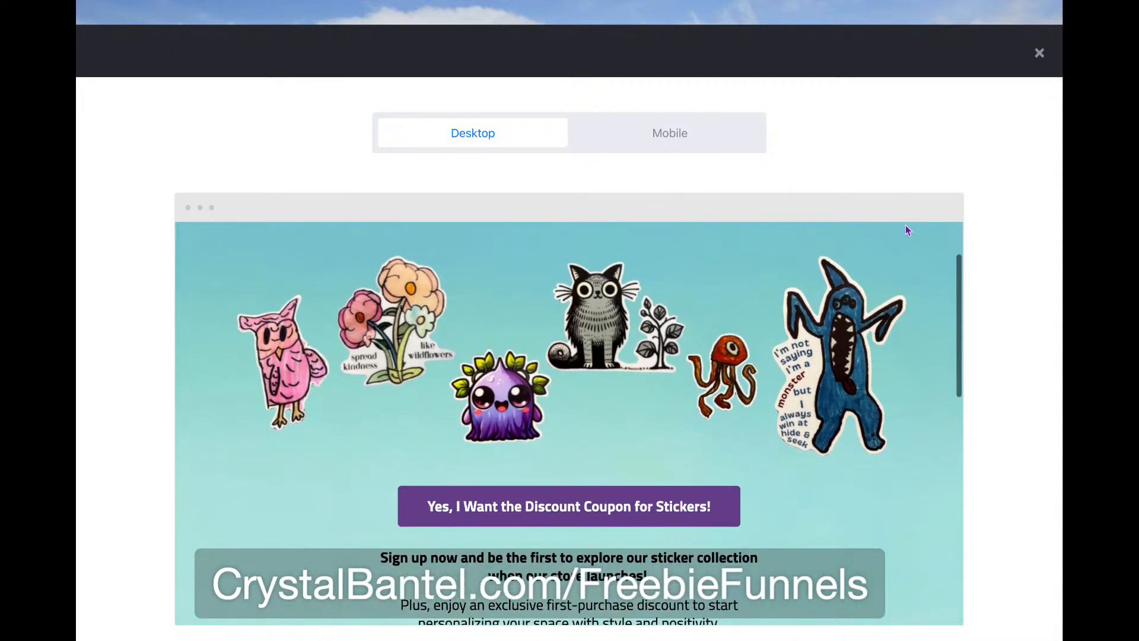
{"action": "scroll", "coordinate": [905, 231], "scroll_direction": "up", "scroll_amount": 2}
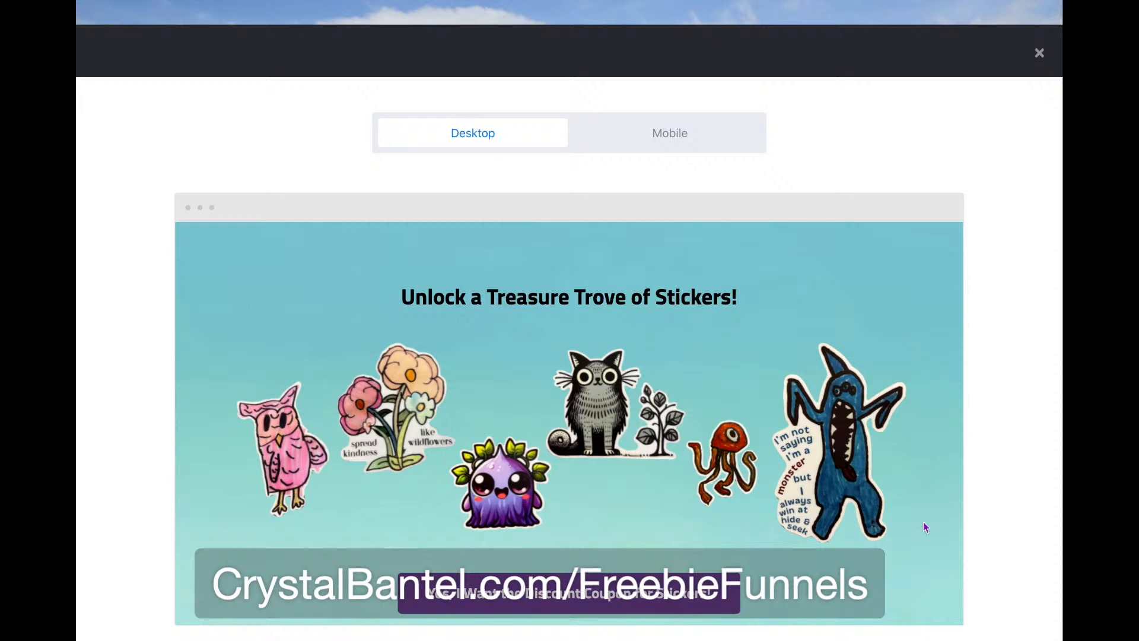
{"action": "scroll", "coordinate": [924, 526], "scroll_direction": "down", "scroll_amount": 3}
{"action": "scroll", "coordinate": [924, 526], "scroll_direction": "up", "scroll_amount": 1}
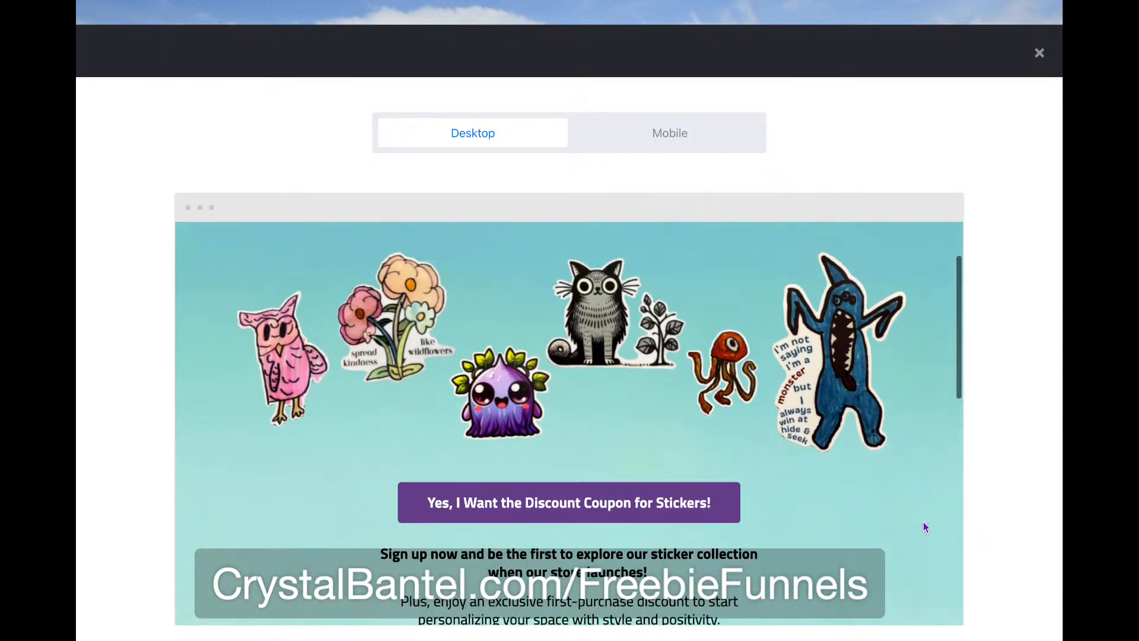
{"action": "scroll", "coordinate": [924, 525], "scroll_direction": "up", "scroll_amount": 2}
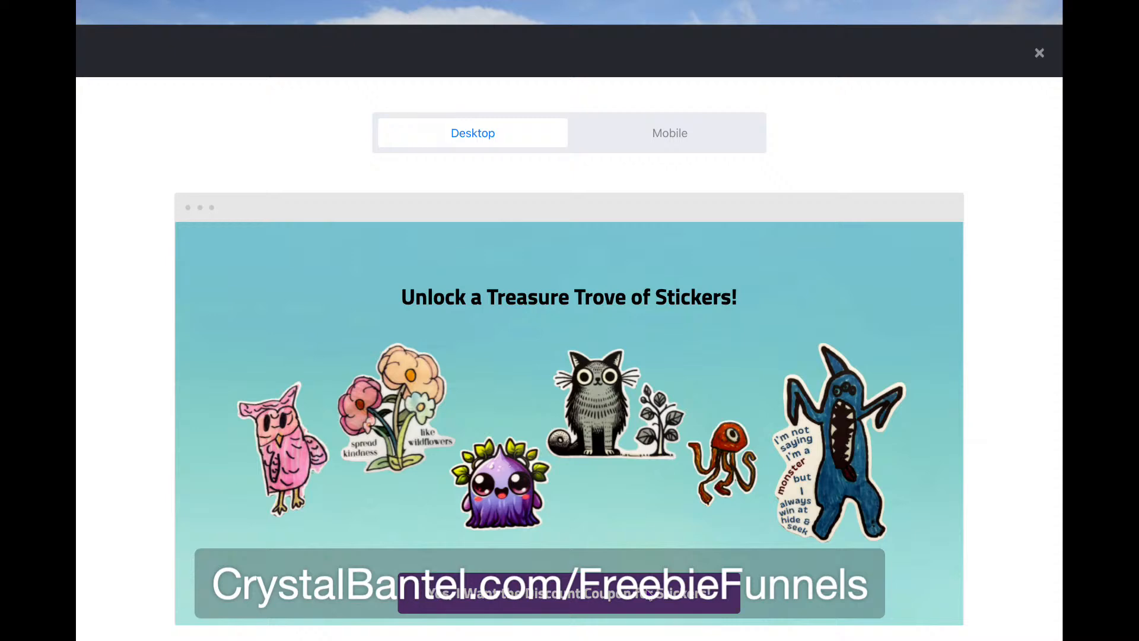
{"action": "scroll", "coordinate": [651, 595], "scroll_direction": "down", "scroll_amount": 1}
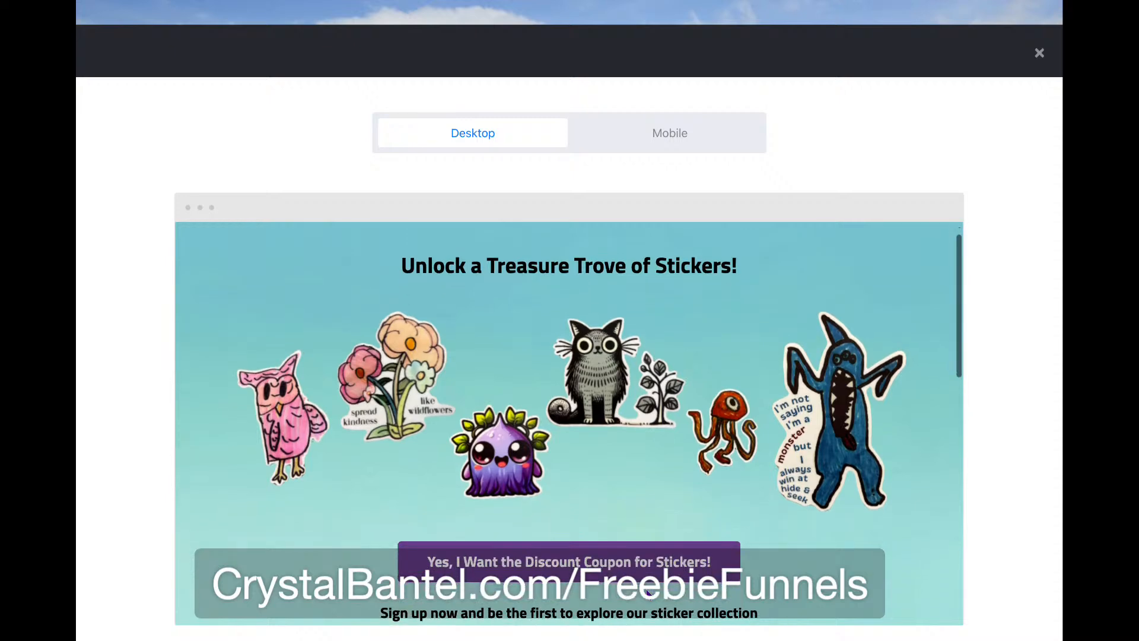
{"action": "scroll", "coordinate": [649, 594], "scroll_direction": "up", "scroll_amount": 1}
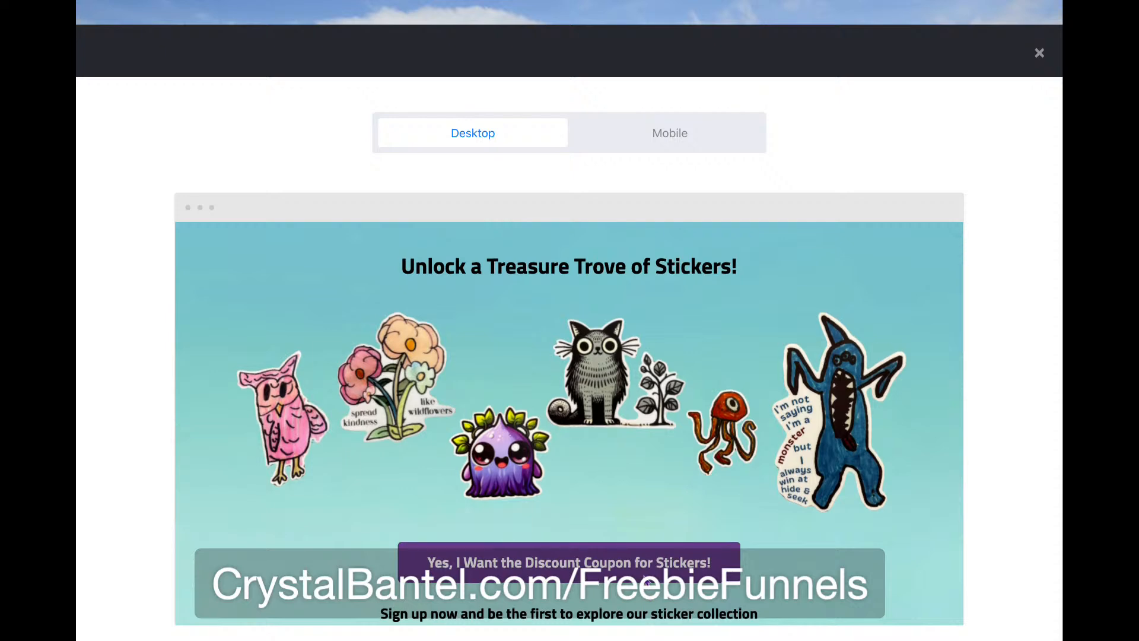
{"action": "scroll", "coordinate": [765, 556], "scroll_direction": "down", "scroll_amount": 2}
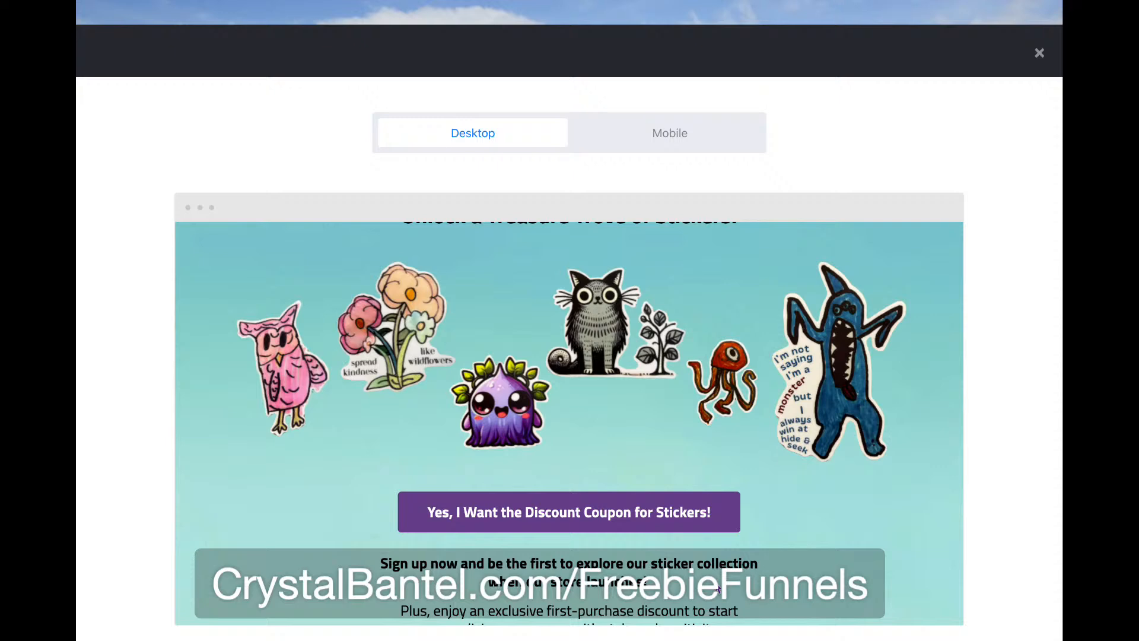
{"action": "scroll", "coordinate": [718, 589], "scroll_direction": "up", "scroll_amount": 3}
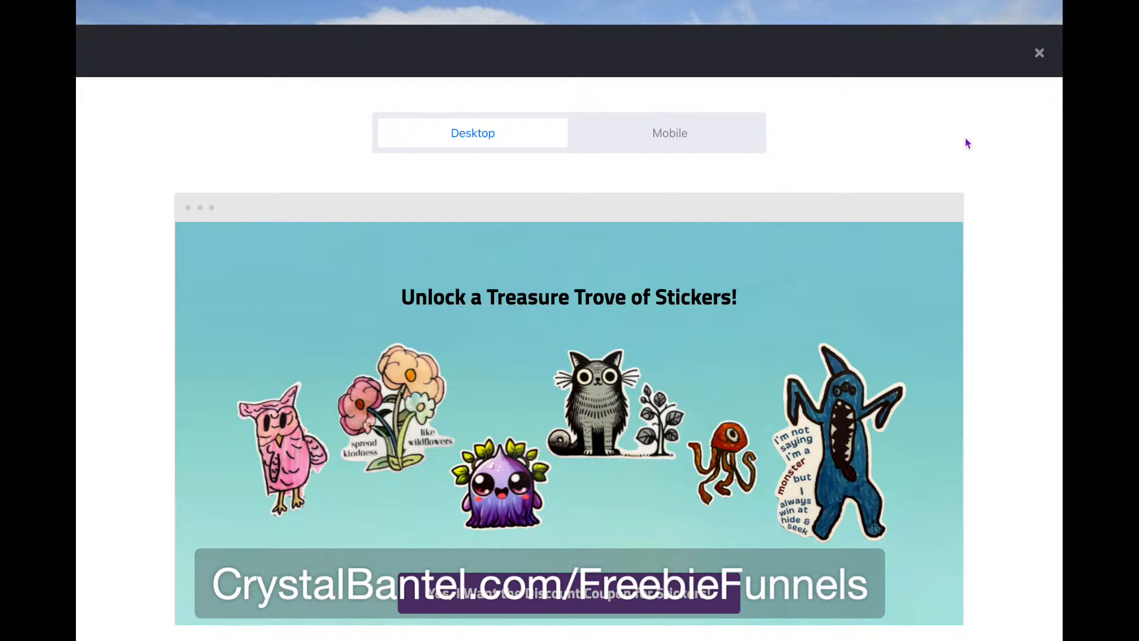
{"action": "left_click", "coordinate": [1038, 54]}
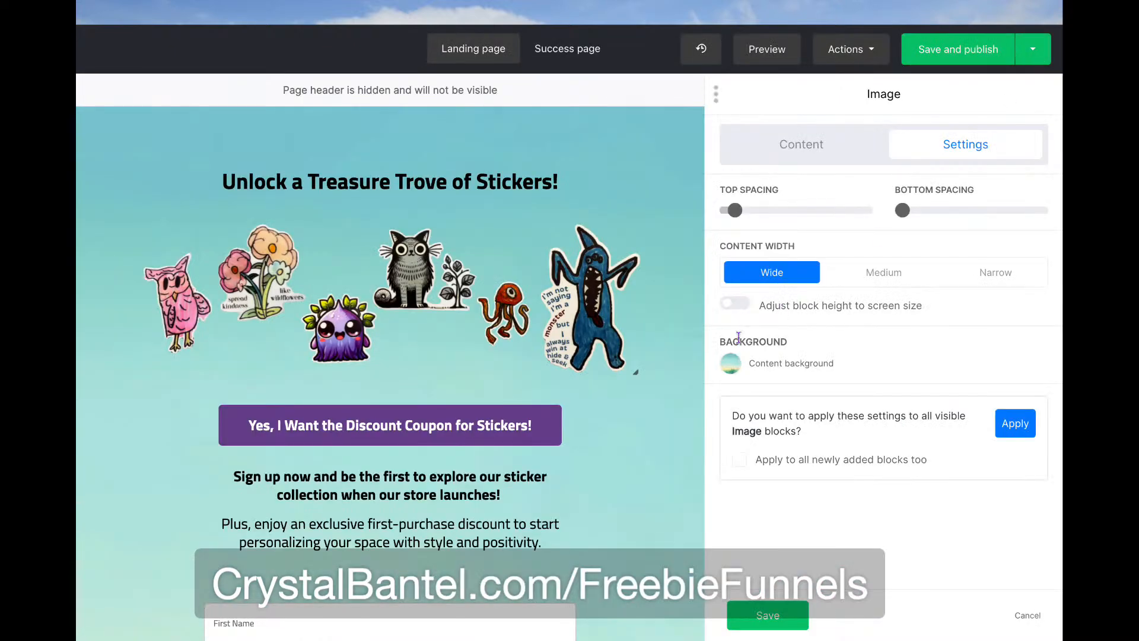
Save the sticker image block settings
{"action": "scroll", "coordinate": [593, 514], "scroll_direction": "down", "scroll_amount": 3}
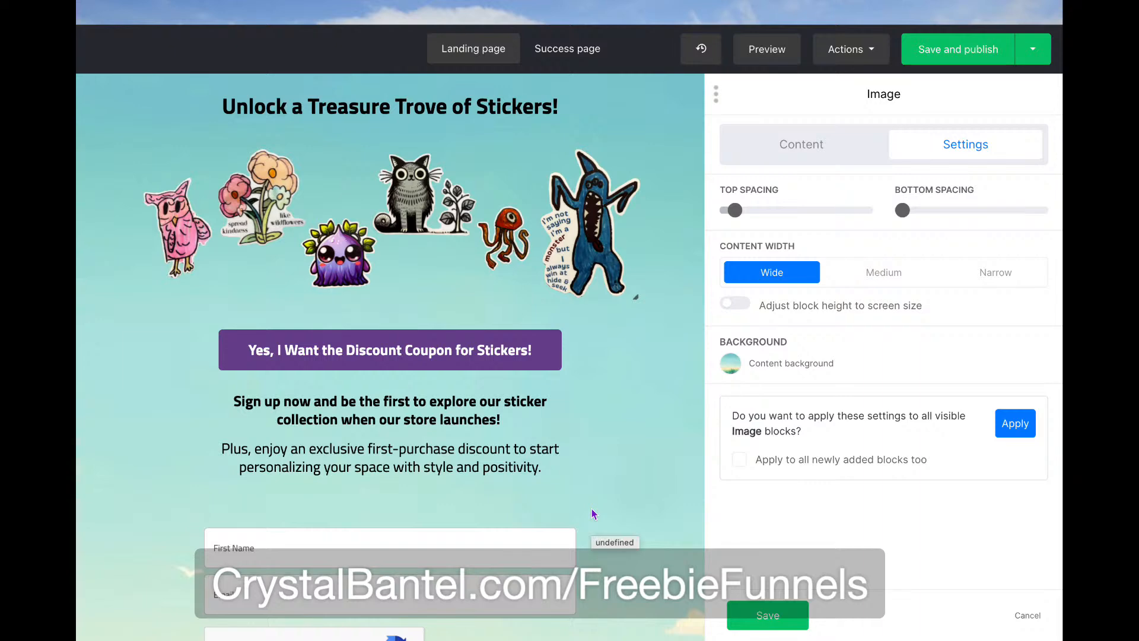
{"action": "scroll", "coordinate": [503, 417], "scroll_direction": "down", "scroll_amount": 1}
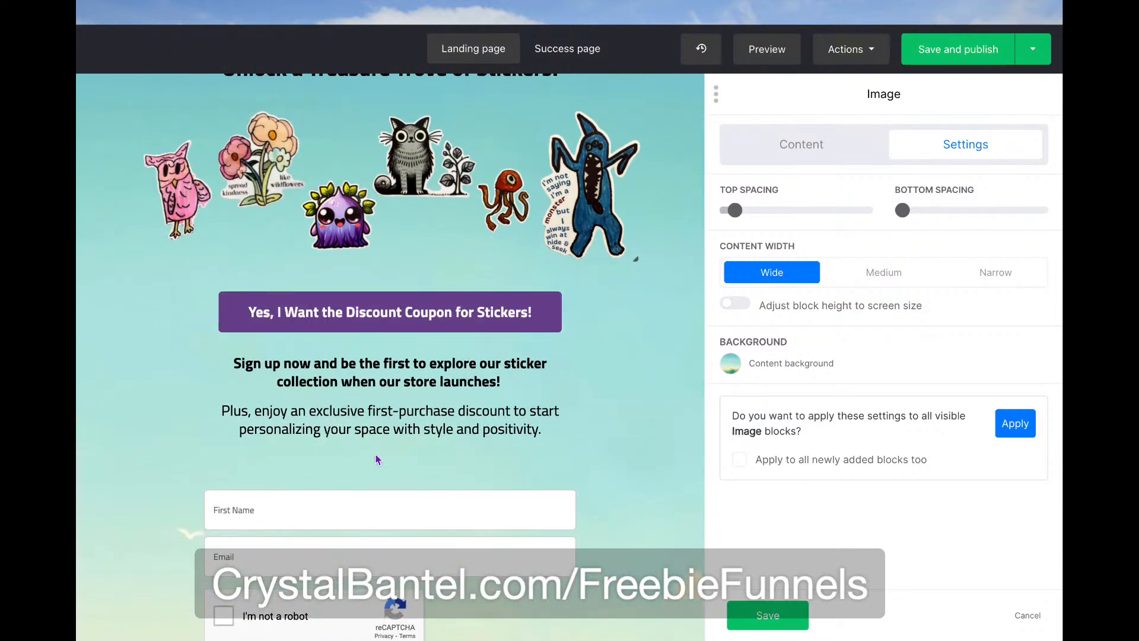
{"action": "scroll", "coordinate": [391, 495], "scroll_direction": "up", "scroll_amount": 3}
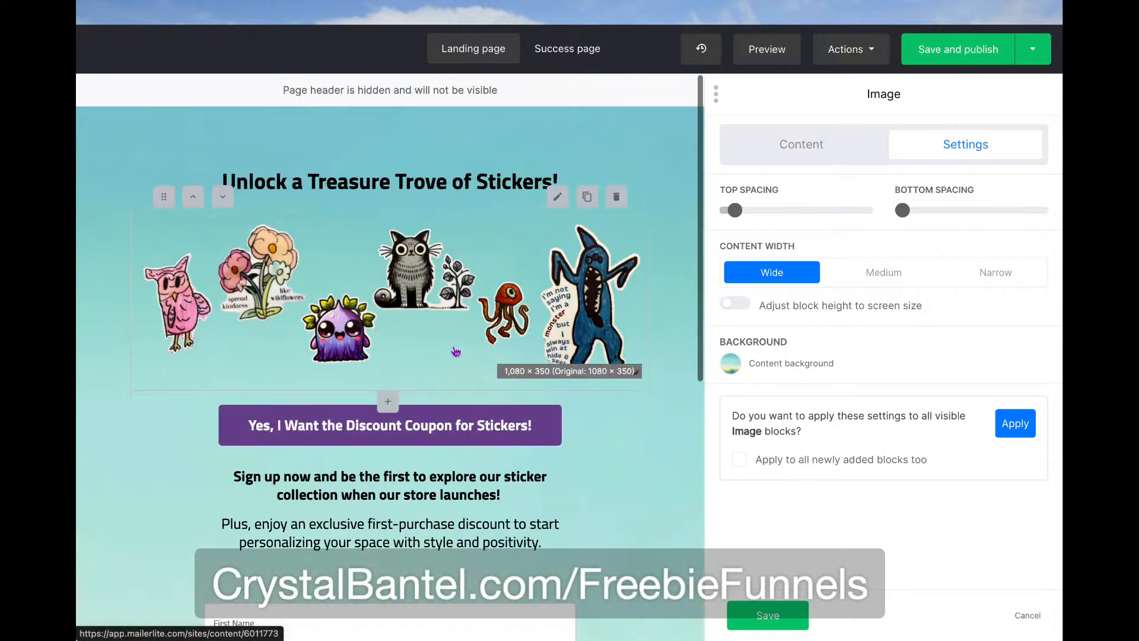
{"action": "scroll", "coordinate": [439, 427], "scroll_direction": "down", "scroll_amount": 5}
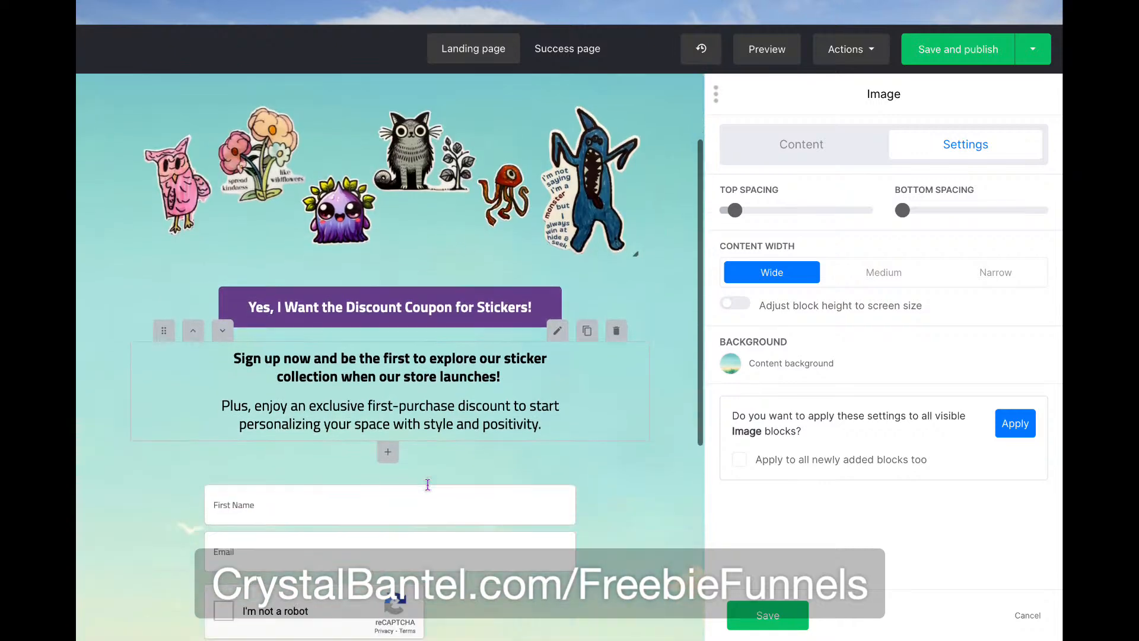
{"action": "scroll", "coordinate": [427, 485], "scroll_direction": "up", "scroll_amount": 5}
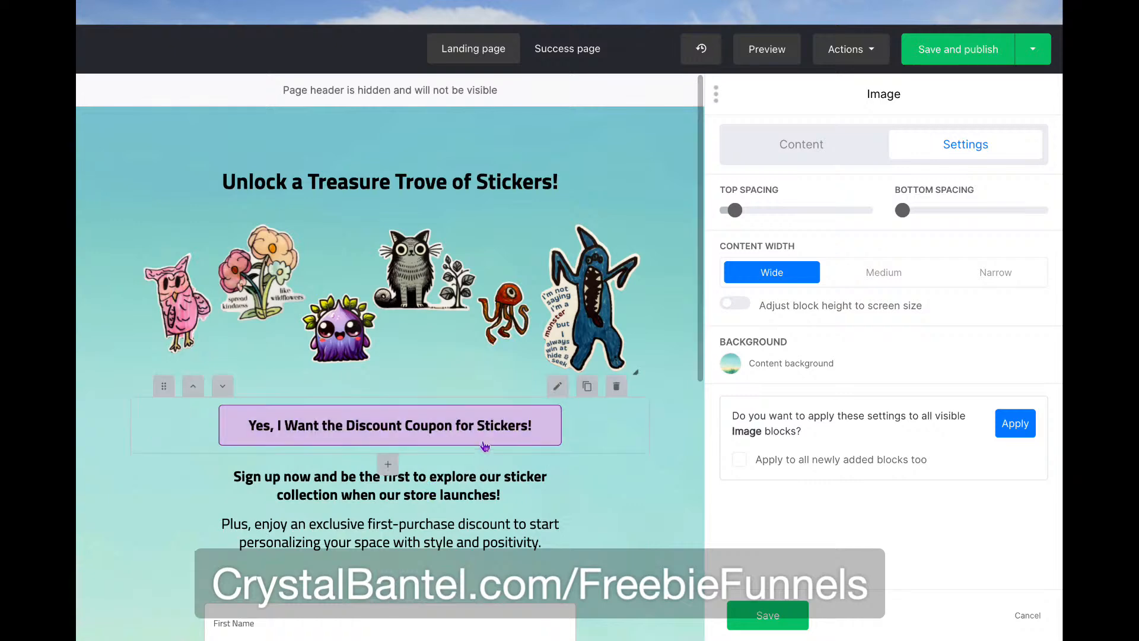
{"action": "left_click", "coordinate": [766, 611]}
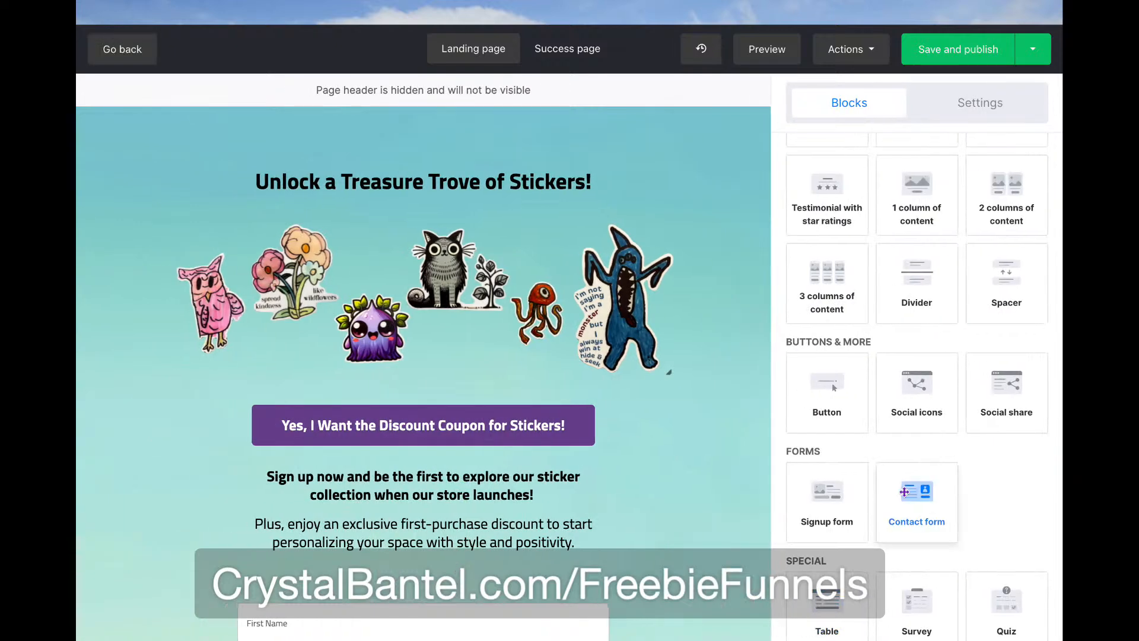
Drag an Anchor block just above the signup form and confirm it is named Anchor
{"action": "scroll", "coordinate": [896, 533], "scroll_direction": "down", "scroll_amount": 5}
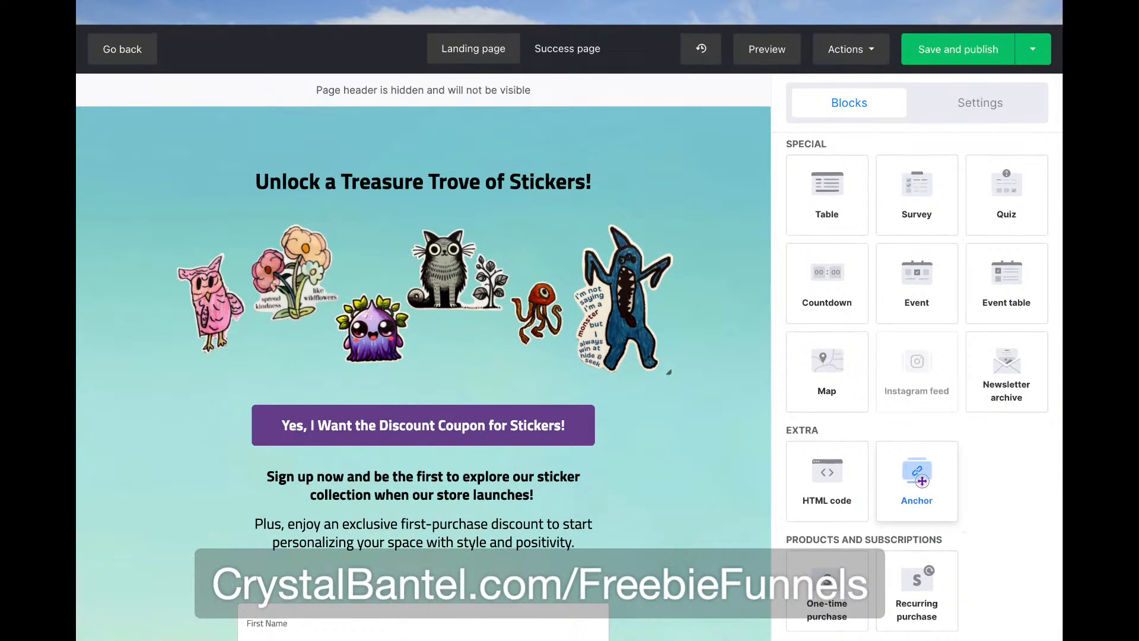
{"action": "left_click_drag", "start_coordinate": [922, 480], "coordinate": [489, 282]}
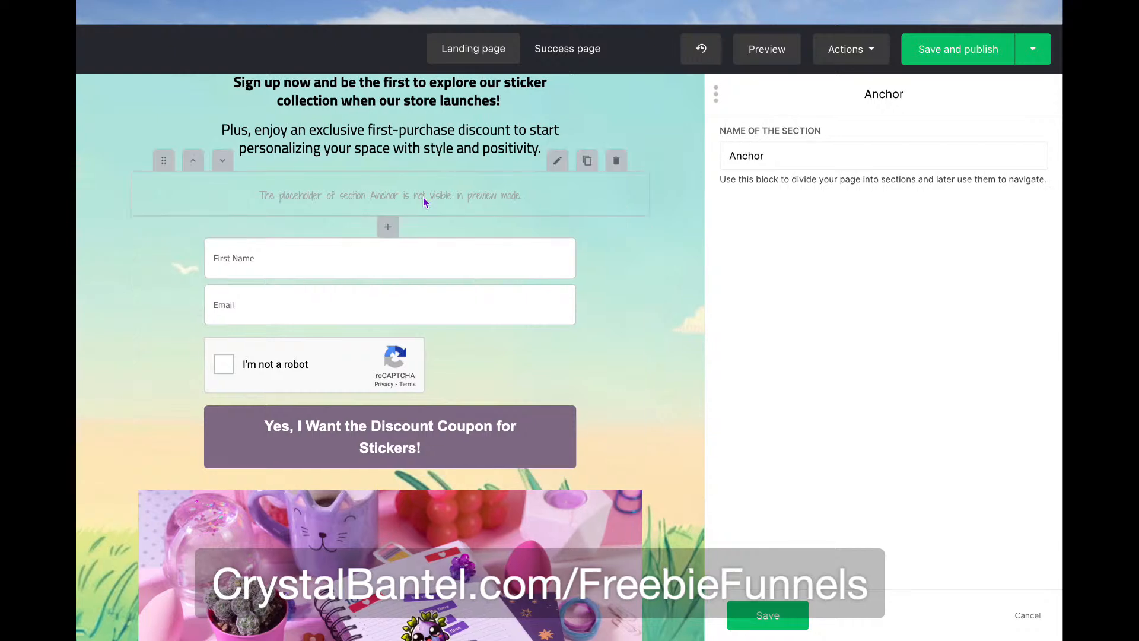
{"action": "left_click", "coordinate": [790, 159]}
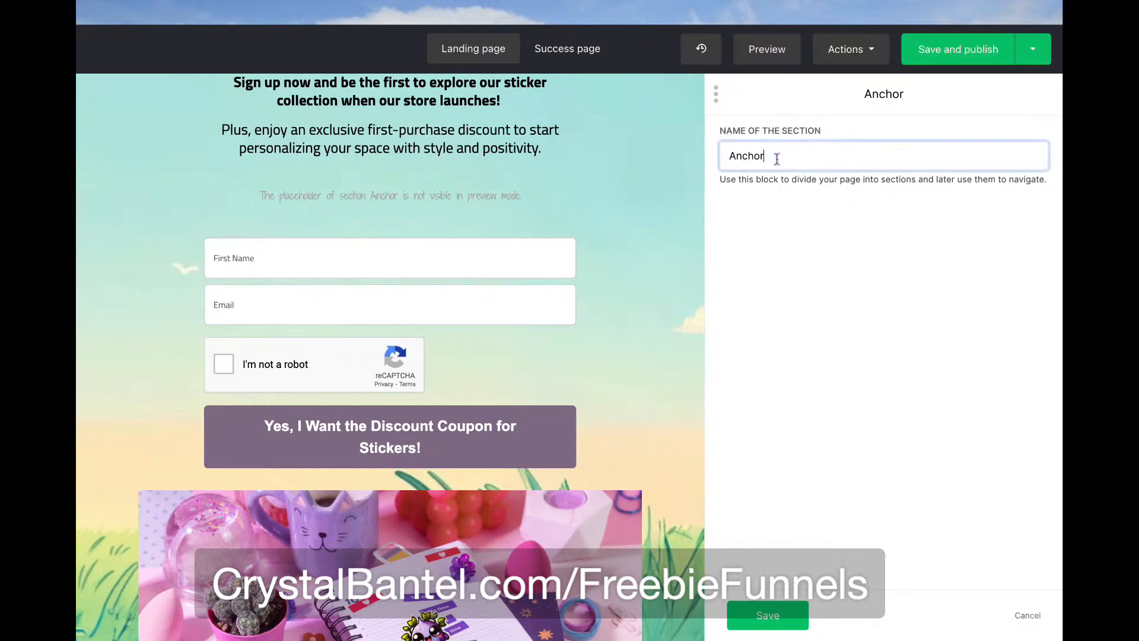
{"action": "scroll", "coordinate": [540, 340], "scroll_direction": "up", "scroll_amount": 7}
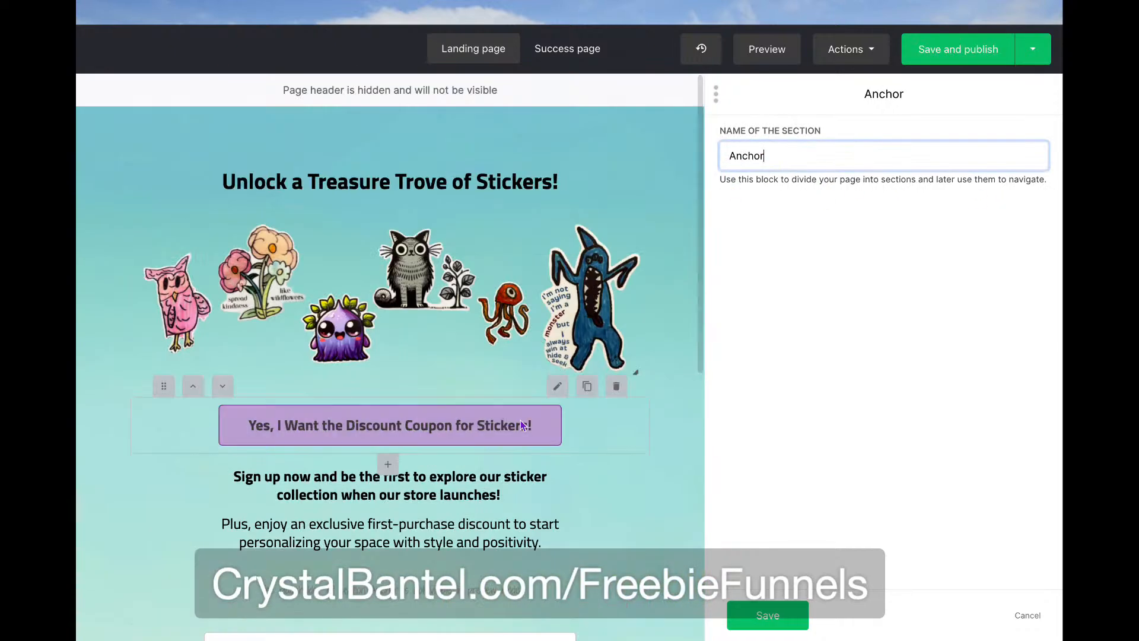
Set the top coupon button's link type to Anchor targeting the Anchor section, save, and verify
{"action": "left_click", "coordinate": [447, 427]}
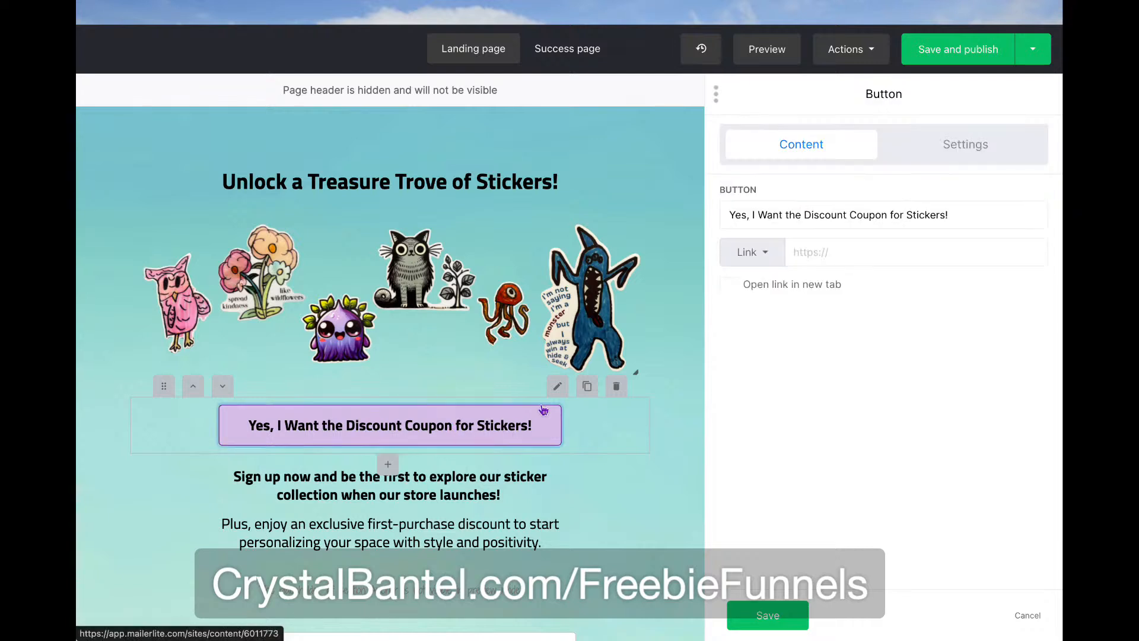
{"action": "left_click", "coordinate": [770, 260]}
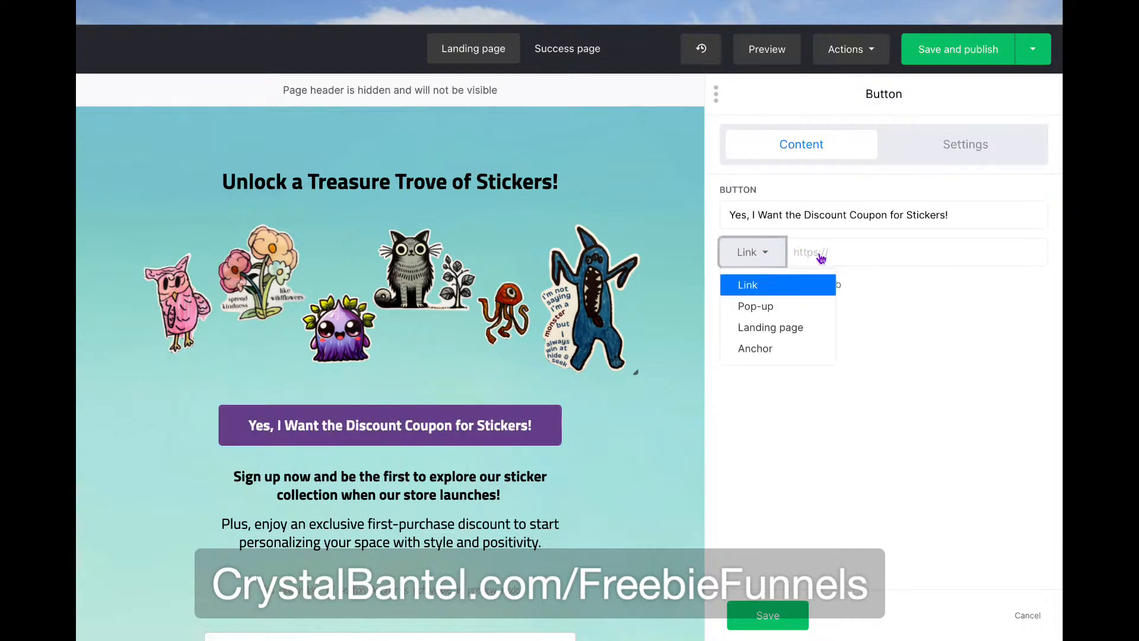
{"action": "left_click", "coordinate": [759, 349]}
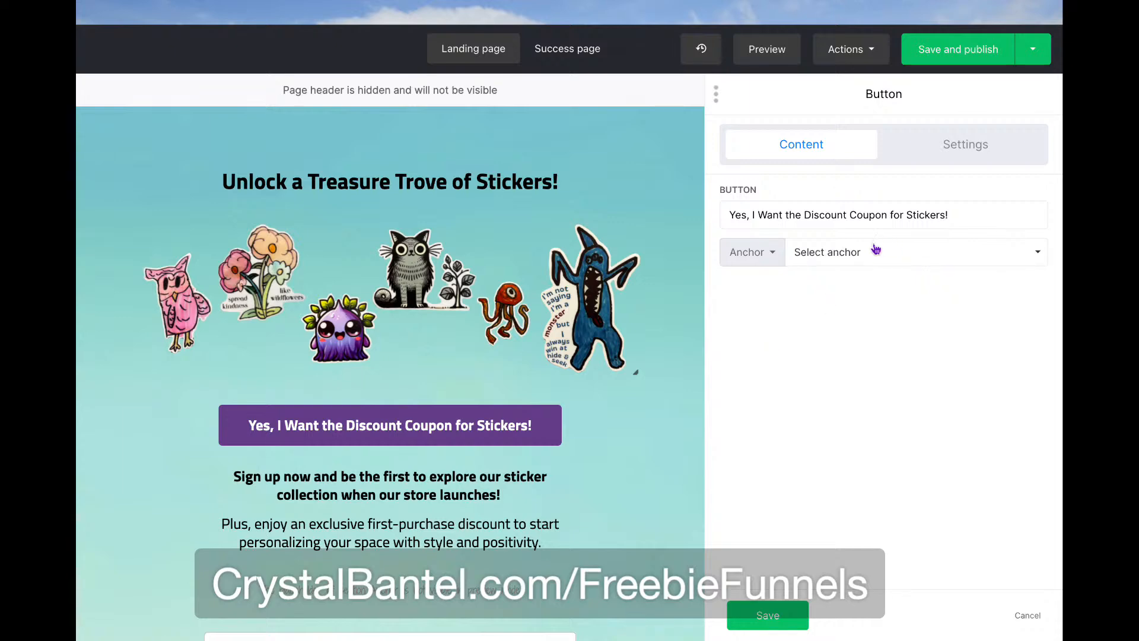
{"action": "left_click", "coordinate": [859, 257]}
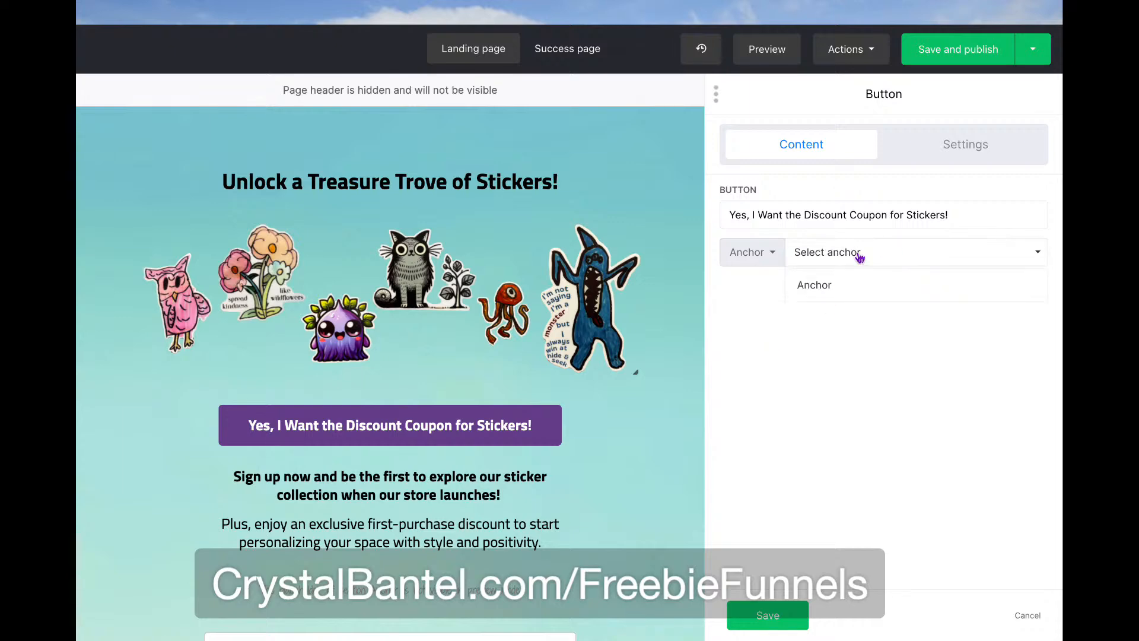
{"action": "left_click", "coordinate": [821, 286]}
{"action": "left_click", "coordinate": [758, 611]}
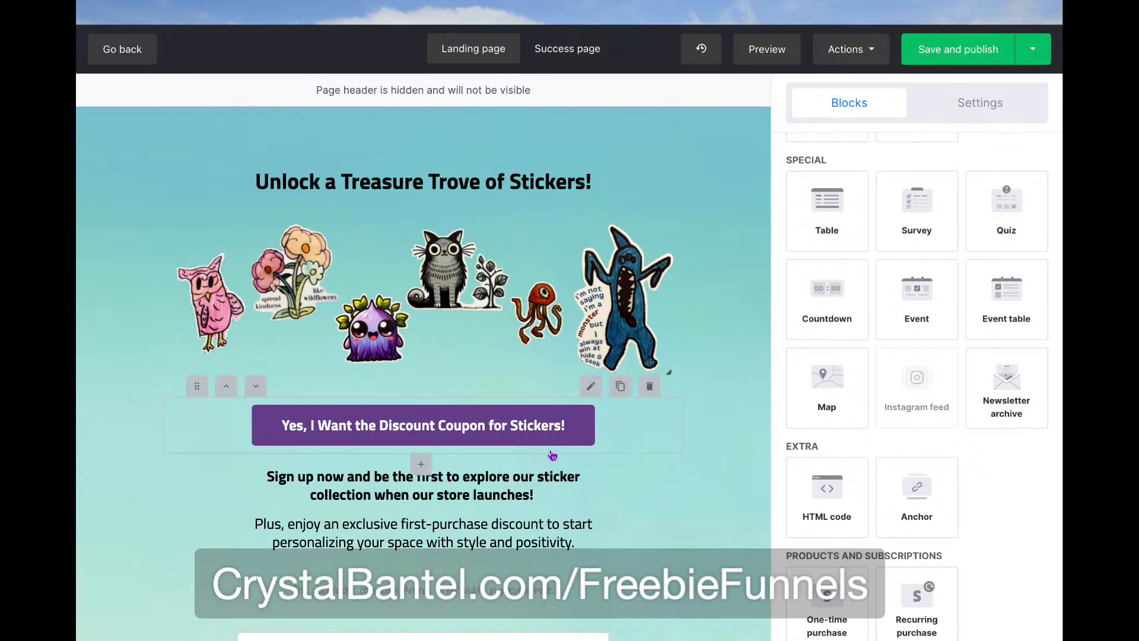
{"action": "left_click", "coordinate": [543, 433]}
{"action": "scroll", "coordinate": [563, 440], "scroll_direction": "down", "scroll_amount": 8}
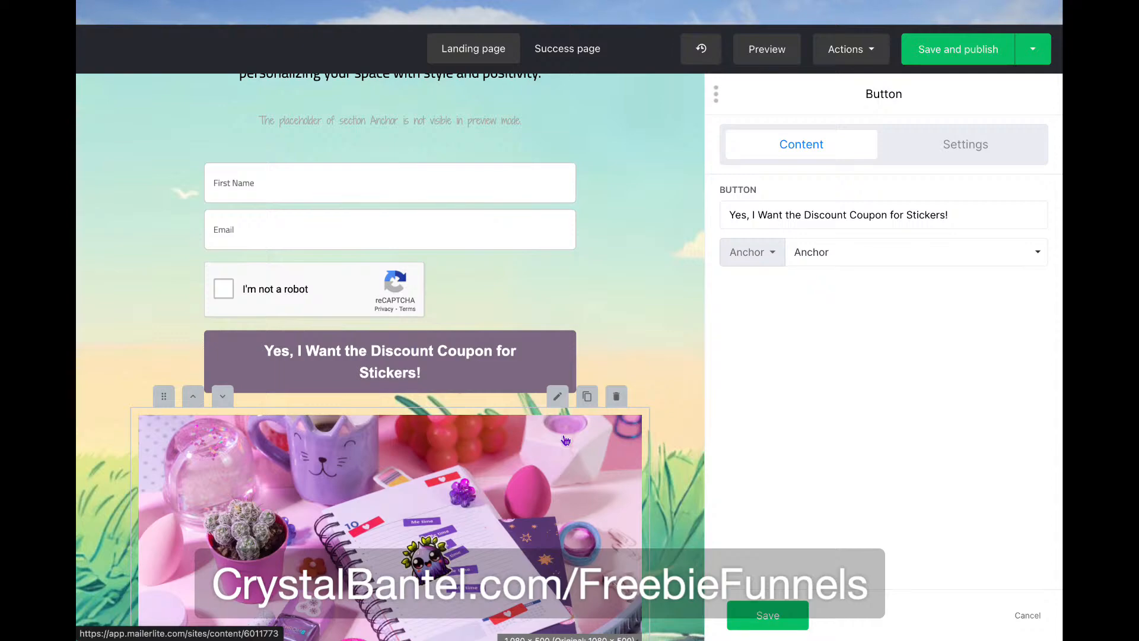
{"action": "scroll", "coordinate": [565, 440], "scroll_direction": "up", "scroll_amount": 8}
{"action": "scroll", "coordinate": [564, 435], "scroll_direction": "down", "scroll_amount": 7}
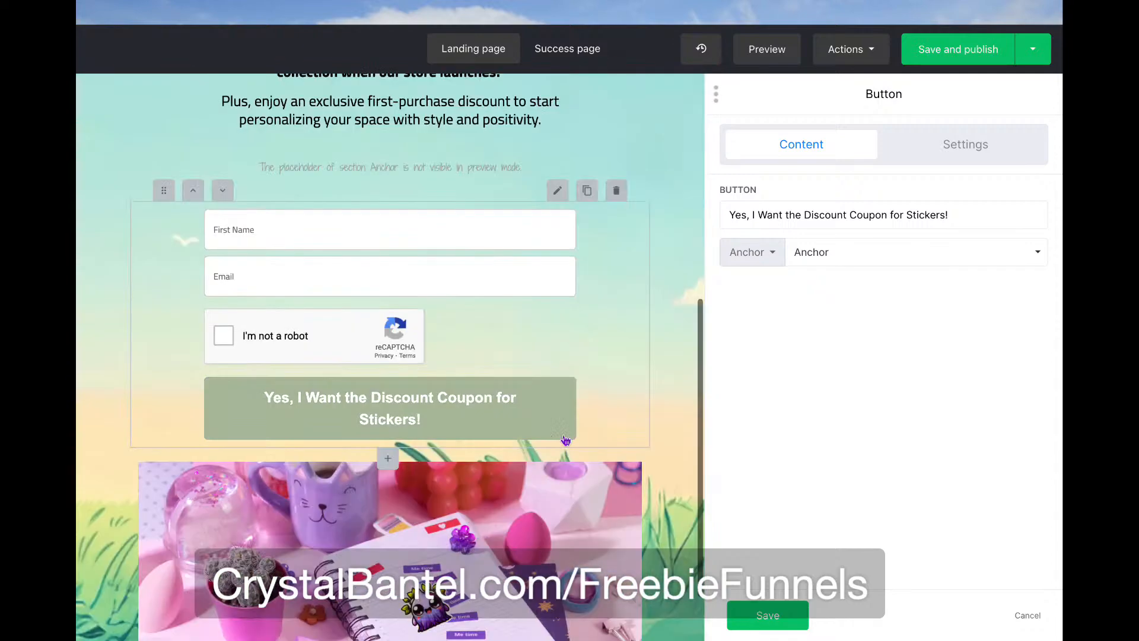
Set the signup form button's background to purple #69418b
{"action": "left_click", "coordinate": [566, 396]}
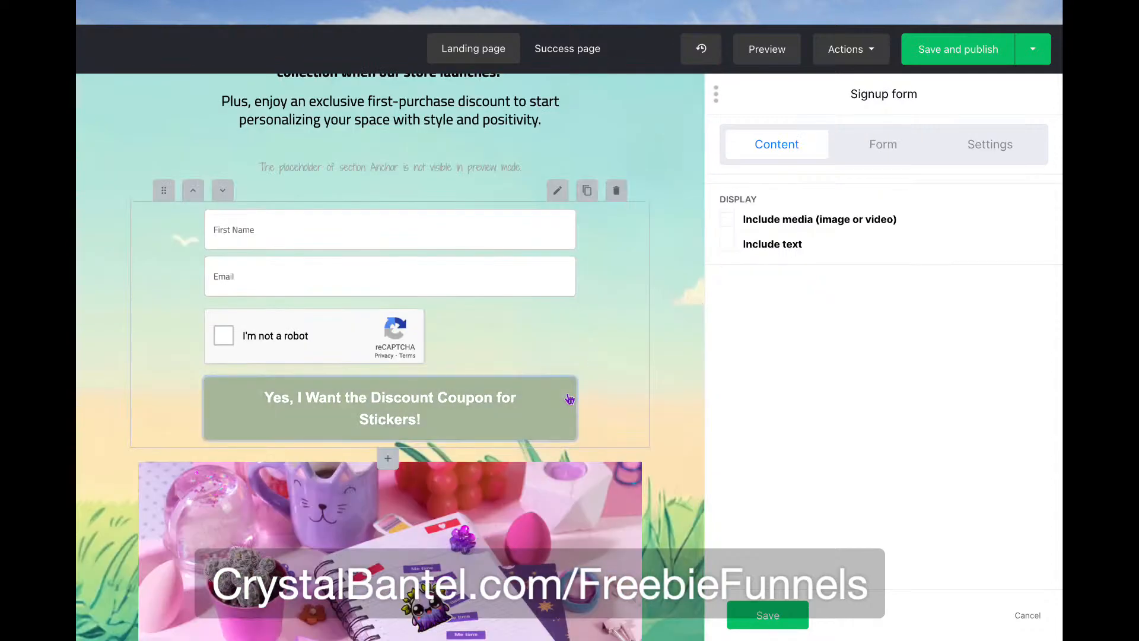
{"action": "left_click", "coordinate": [882, 145]}
{"action": "left_click", "coordinate": [974, 149]}
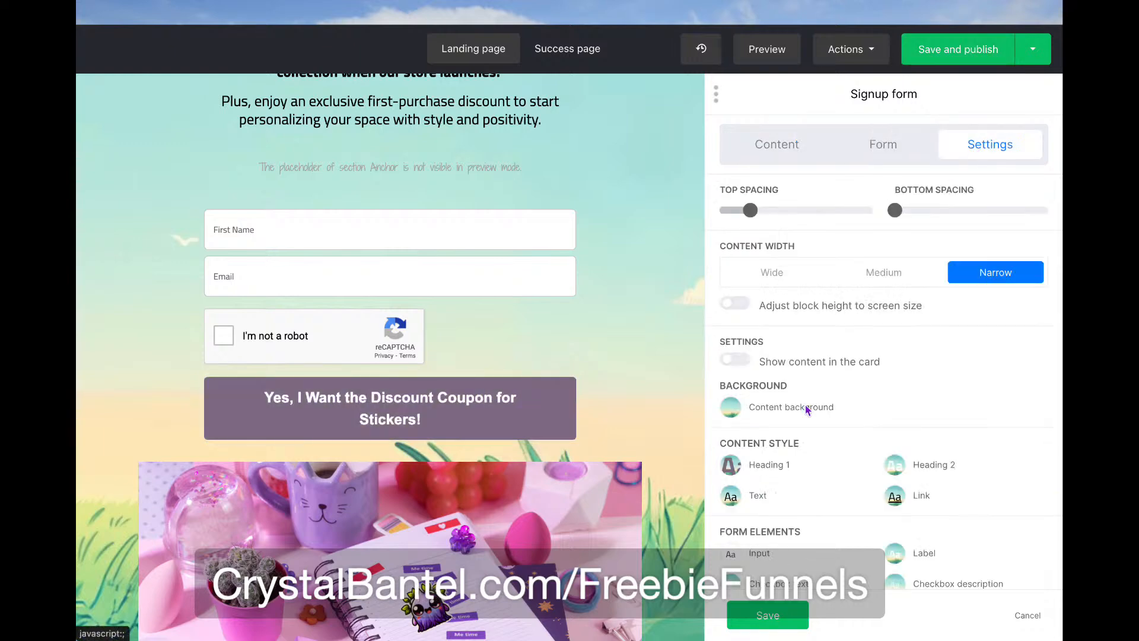
{"action": "scroll", "coordinate": [810, 387], "scroll_direction": "down", "scroll_amount": 3}
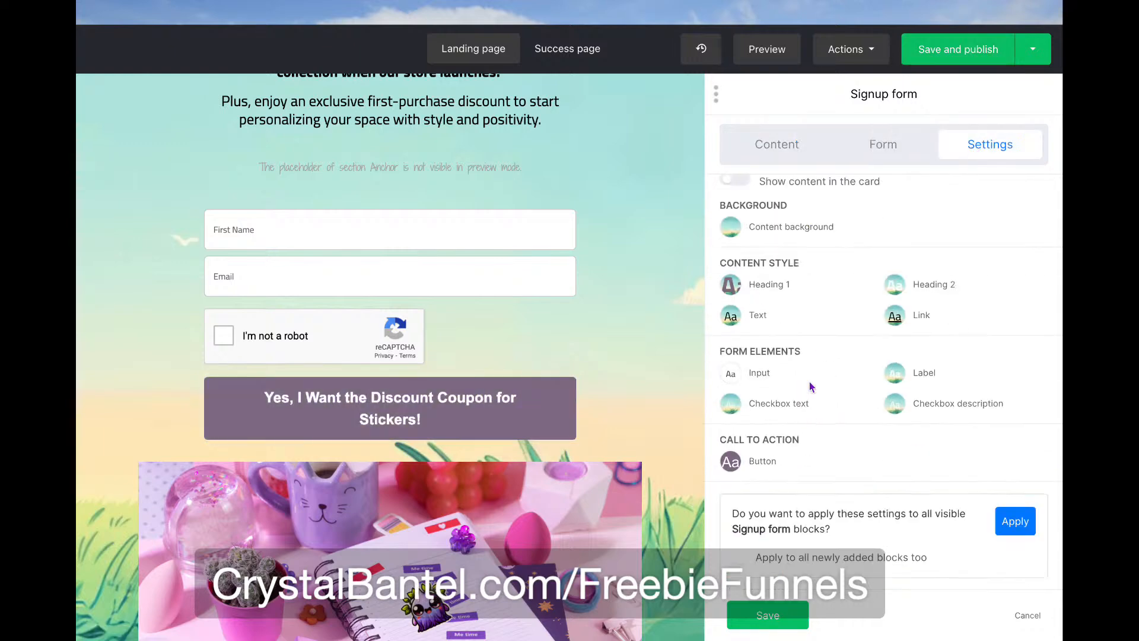
{"action": "left_click", "coordinate": [731, 463]}
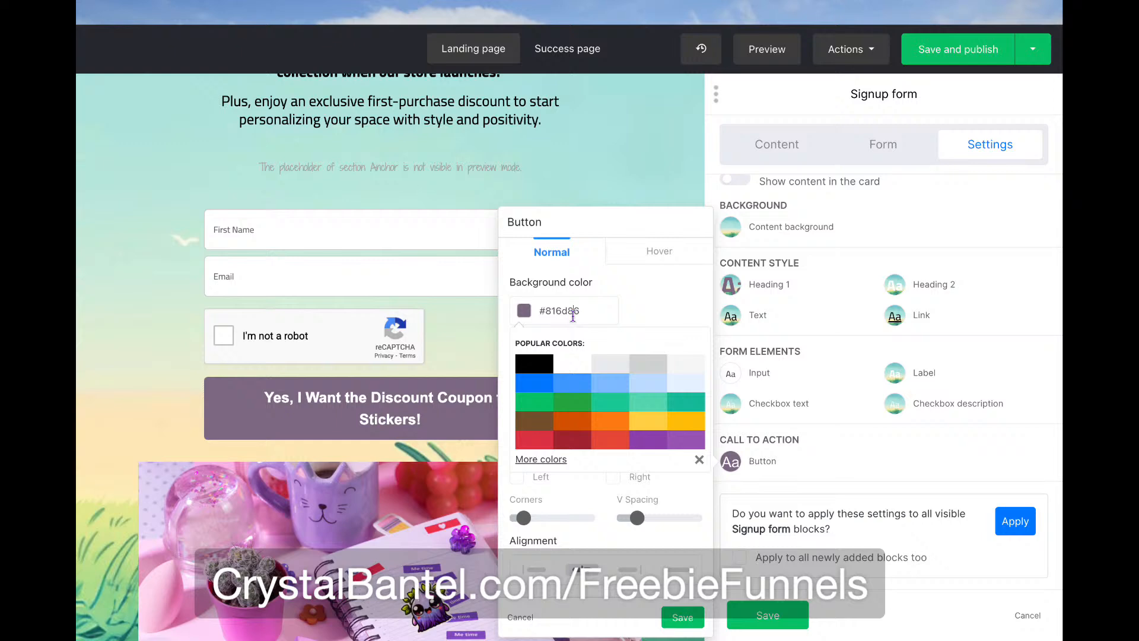
{"action": "left_click", "coordinate": [541, 458]}
{"action": "left_click", "coordinate": [552, 357]}
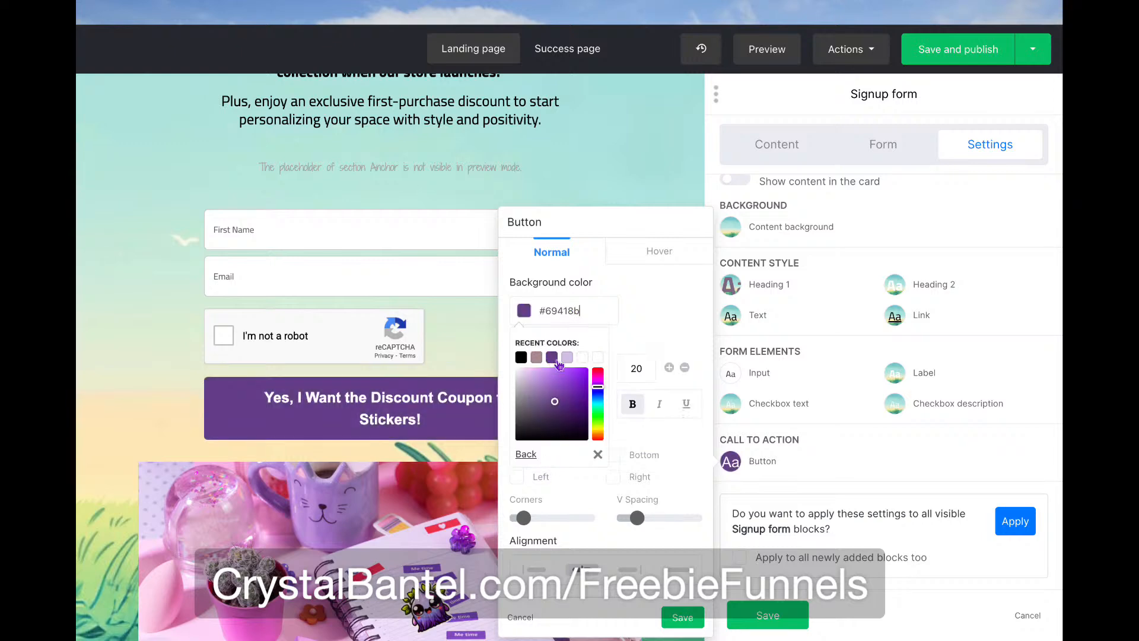
{"action": "left_click", "coordinate": [644, 296]}
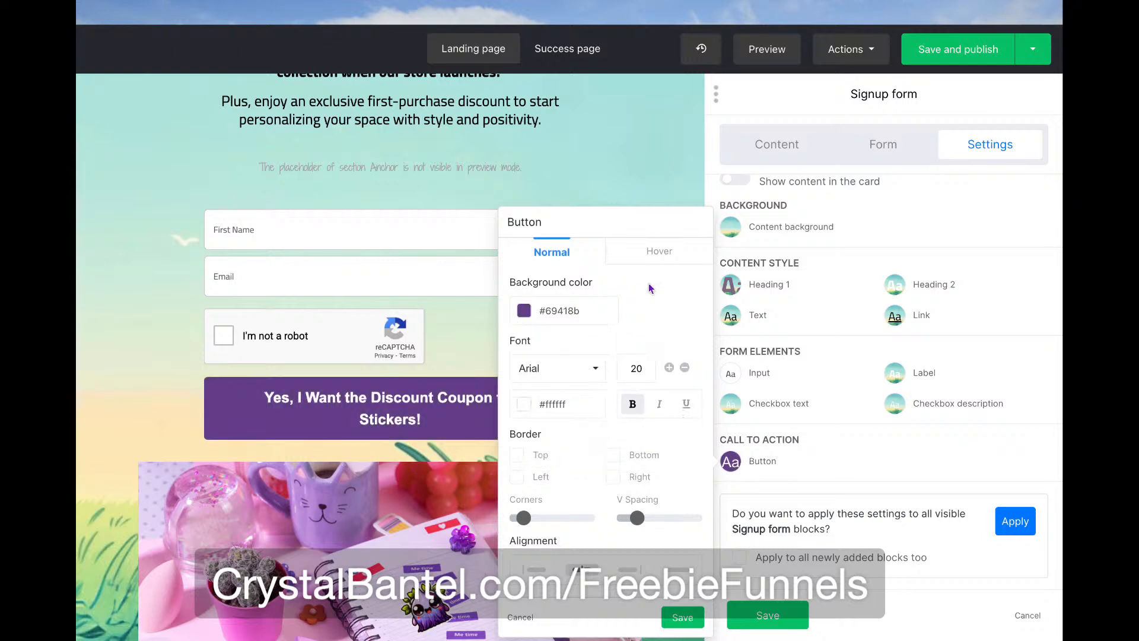
Give the button a light purple #d7c1e8 hover background with black hover text
{"action": "left_click", "coordinate": [656, 252]}
{"action": "left_click", "coordinate": [591, 306]}
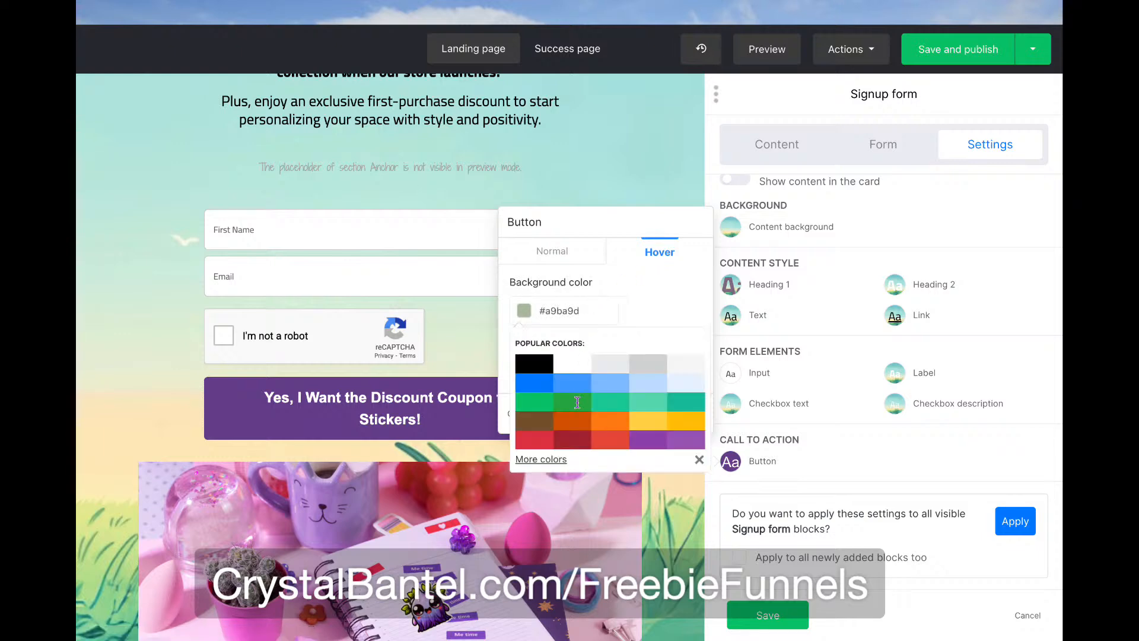
{"action": "left_click", "coordinate": [541, 459]}
{"action": "left_click", "coordinate": [567, 358]}
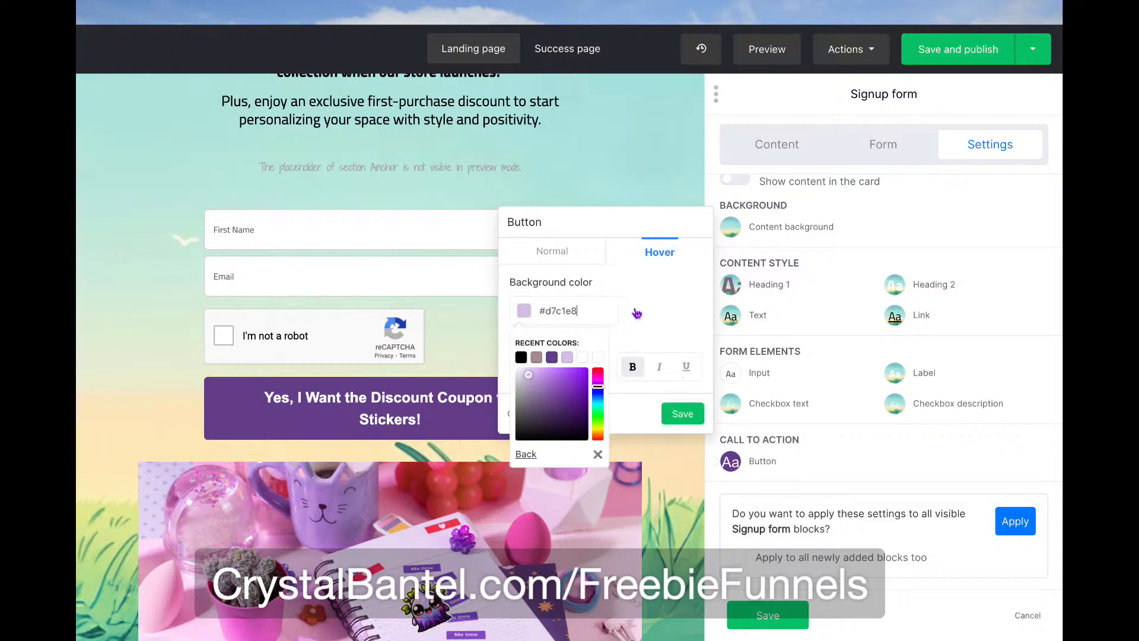
{"action": "left_click", "coordinate": [636, 313]}
{"action": "left_click", "coordinate": [562, 369]}
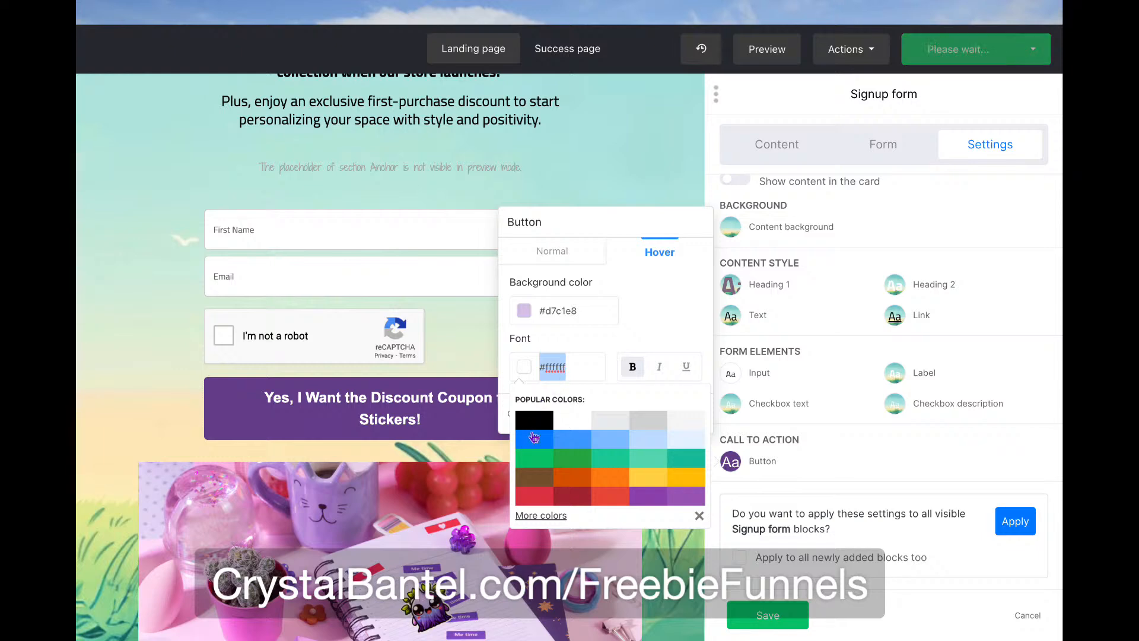
{"action": "left_click", "coordinate": [534, 421]}
{"action": "left_click", "coordinate": [638, 330]}
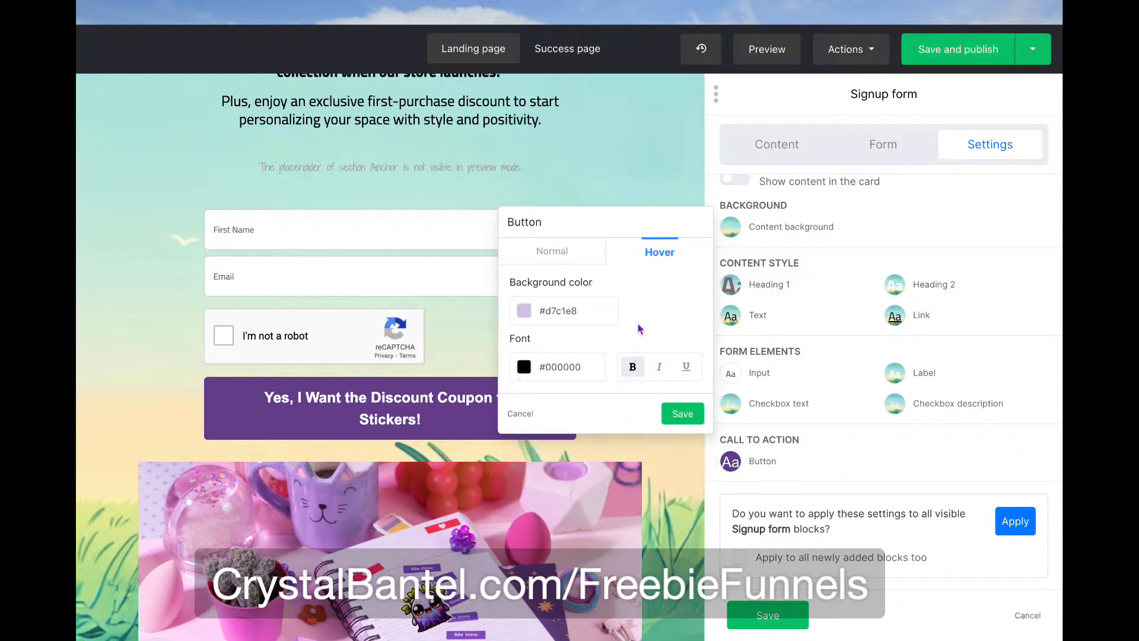
{"action": "left_click", "coordinate": [566, 250]}
Add borders on all four sides of the button in purple #69418b
{"action": "left_click", "coordinate": [518, 454]}
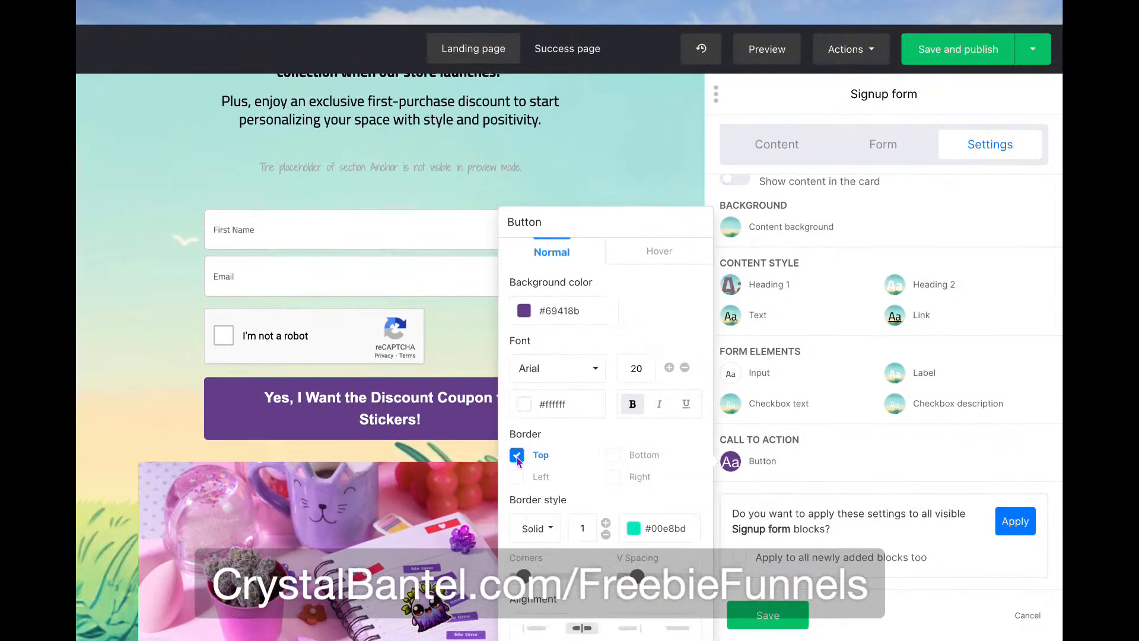
{"action": "left_click", "coordinate": [517, 477]}
{"action": "left_click", "coordinate": [612, 476]}
{"action": "left_click", "coordinate": [613, 455]}
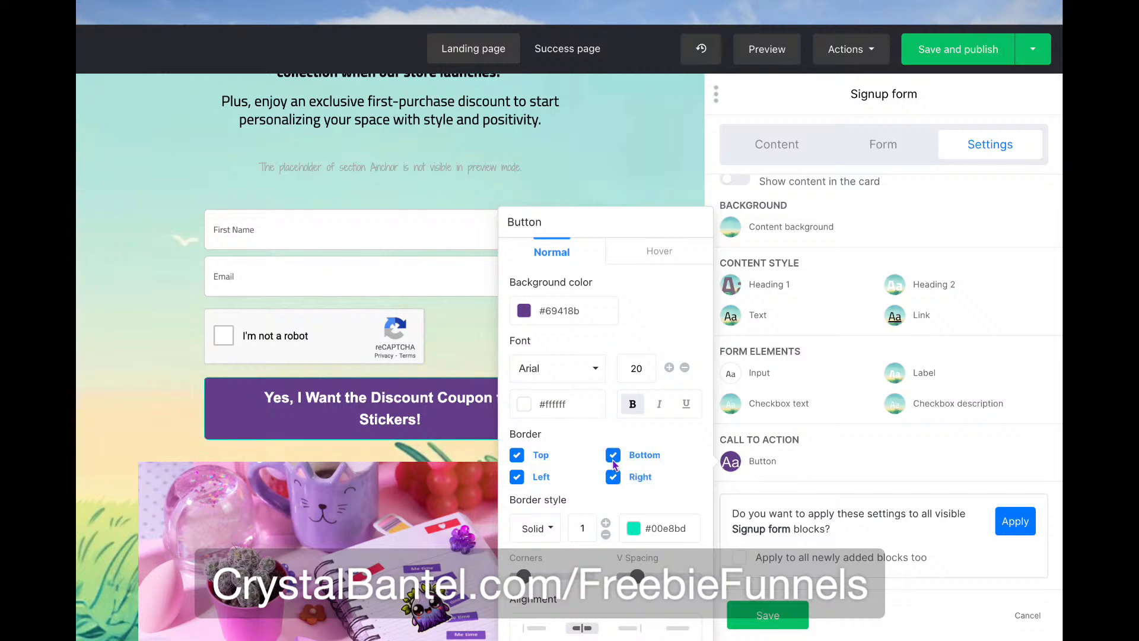
{"action": "left_click", "coordinate": [641, 528]}
{"action": "scroll", "coordinate": [678, 574], "scroll_direction": "down", "scroll_amount": 1}
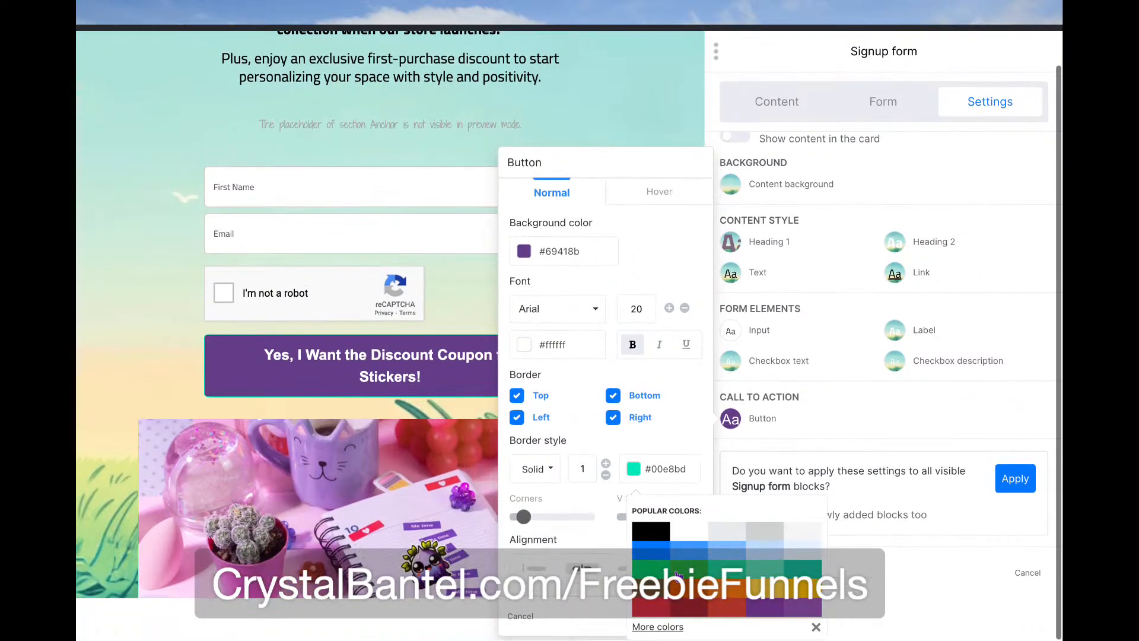
{"action": "left_click", "coordinate": [657, 627]}
{"action": "left_click", "coordinate": [669, 530]}
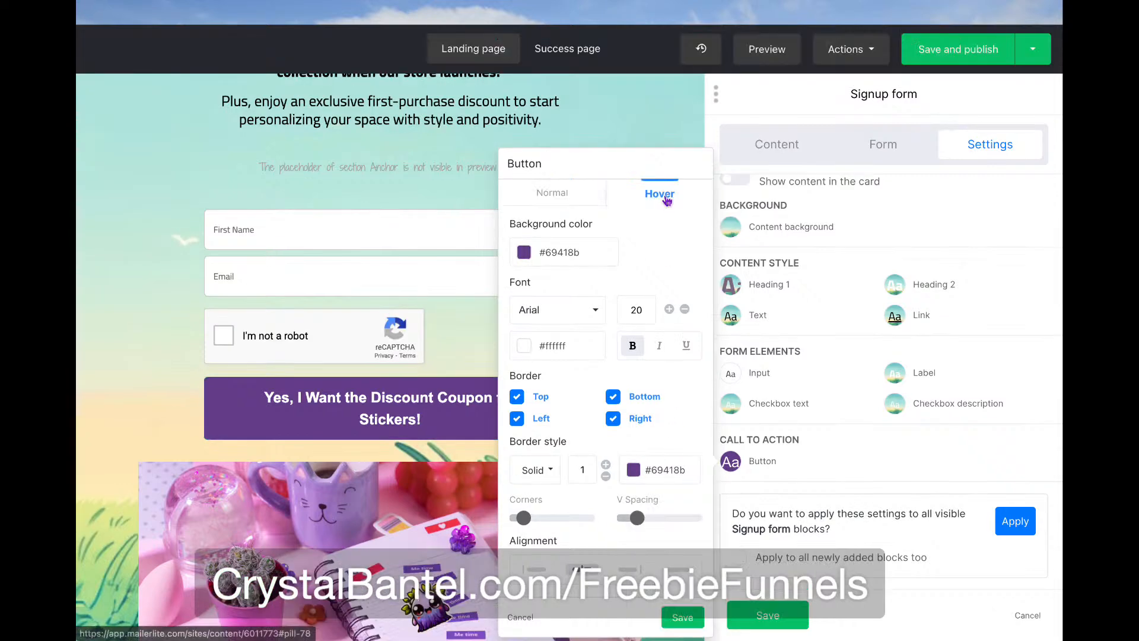
Make the hover border purple and save the button styling
{"action": "left_click", "coordinate": [665, 200]}
{"action": "left_click", "coordinate": [524, 367]}
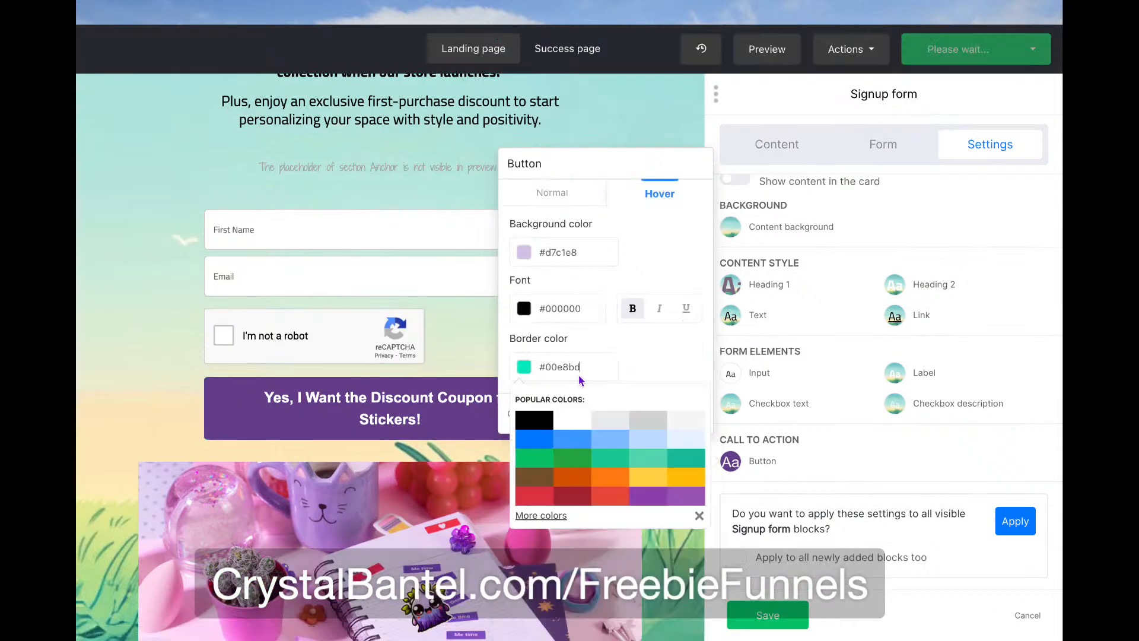
{"action": "left_click", "coordinate": [557, 515]}
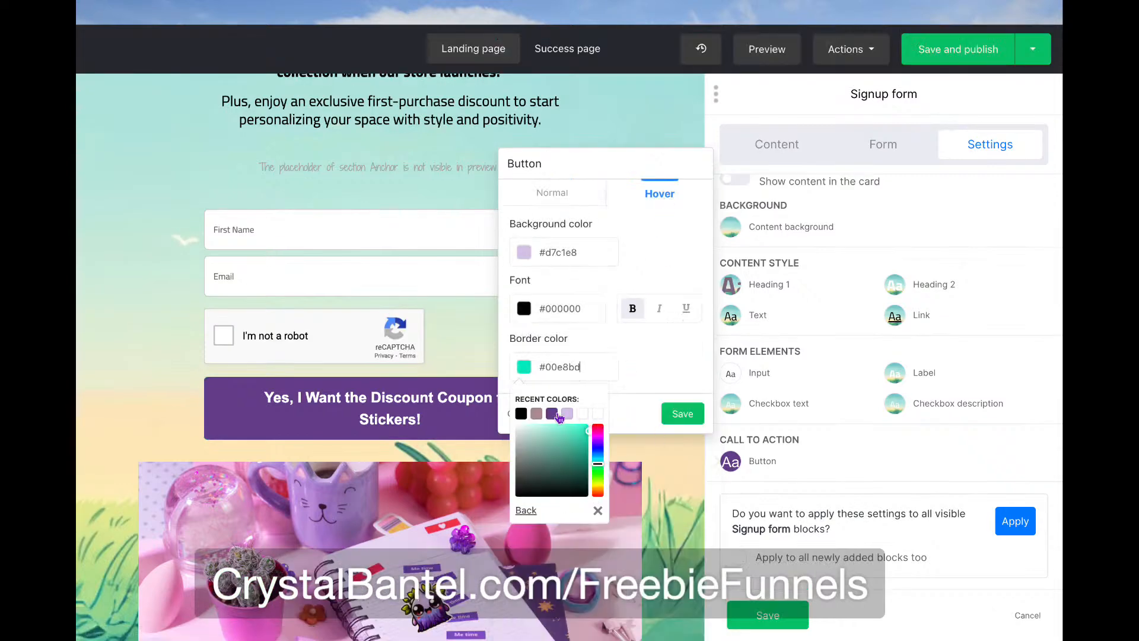
{"action": "left_click", "coordinate": [552, 414]}
{"action": "left_click", "coordinate": [677, 417]}
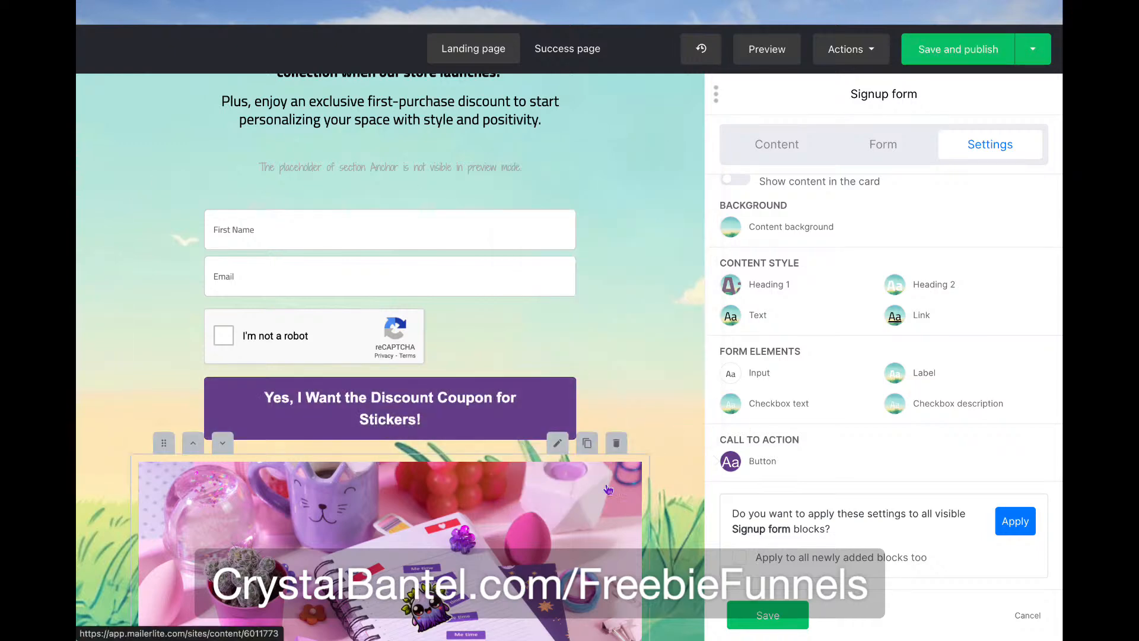
Delete the photo block below the signup form
{"action": "scroll", "coordinate": [686, 525], "scroll_direction": "down", "scroll_amount": 3}
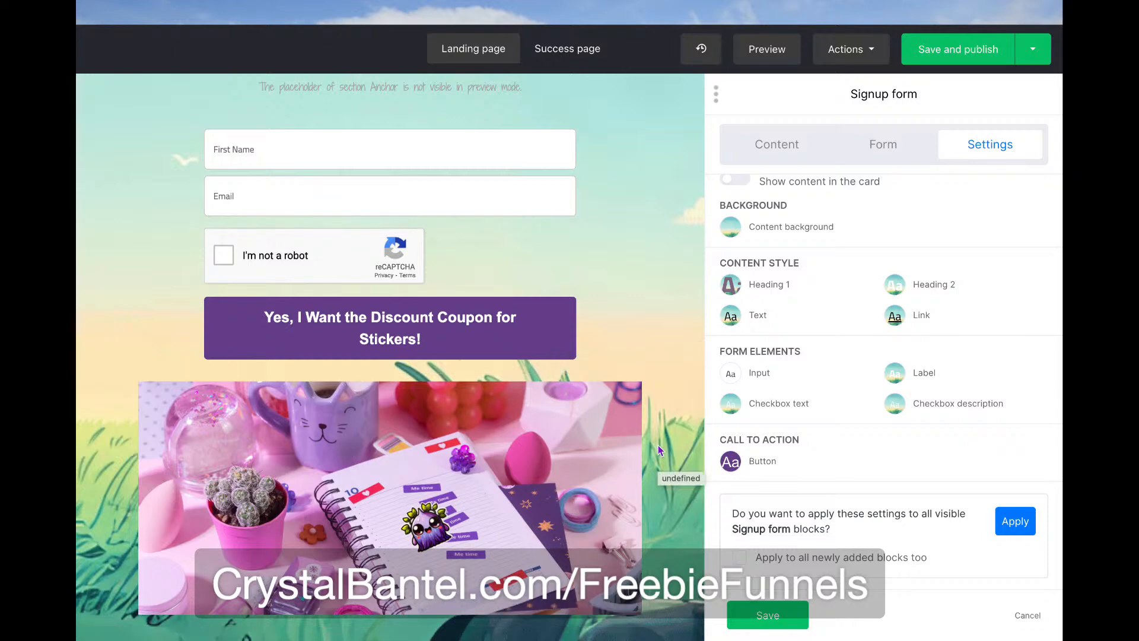
{"action": "scroll", "coordinate": [657, 449], "scroll_direction": "up", "scroll_amount": 10}
{"action": "scroll", "coordinate": [659, 451], "scroll_direction": "down", "scroll_amount": 10}
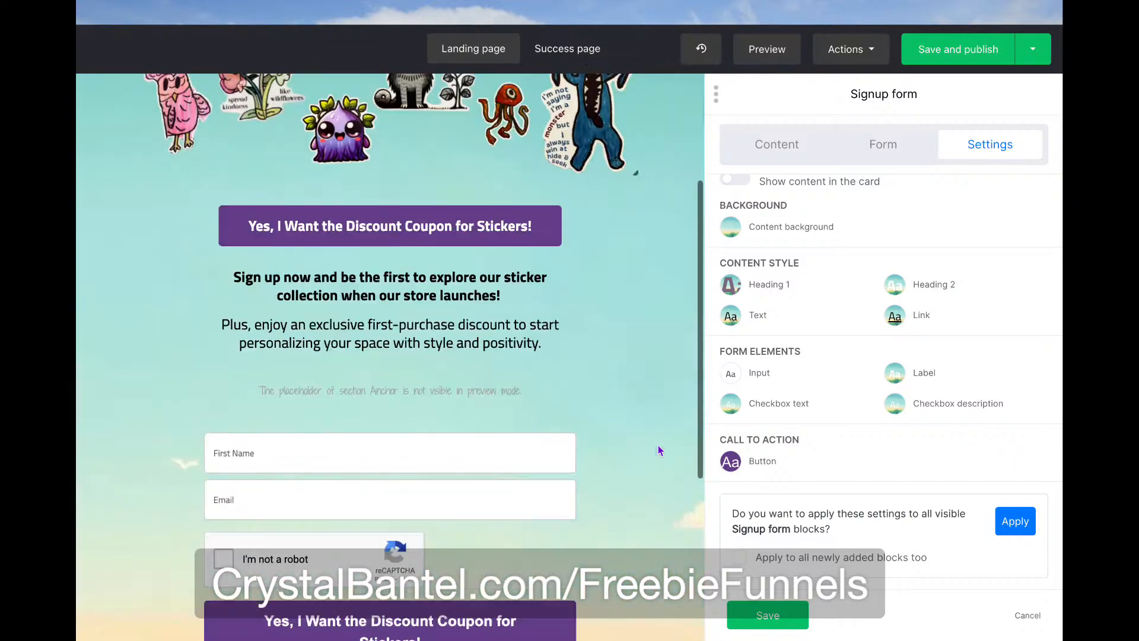
{"action": "left_click", "coordinate": [616, 364]}
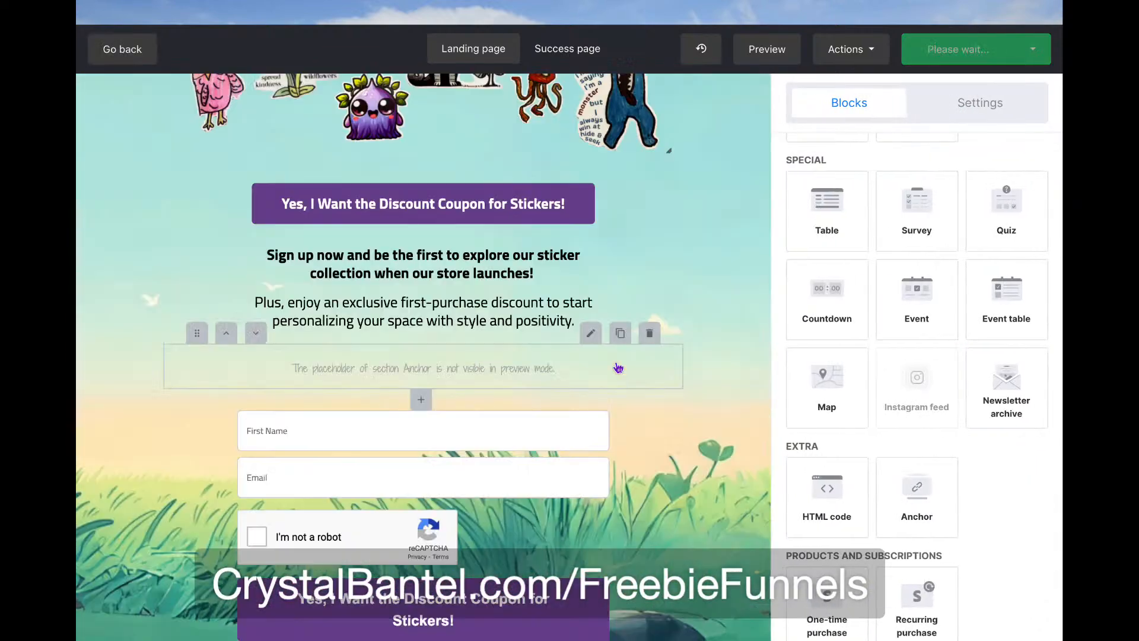
Set the signup form's bottom spacing to the maximum of 200
{"action": "left_click", "coordinate": [622, 629]}
{"action": "left_click", "coordinate": [997, 141]}
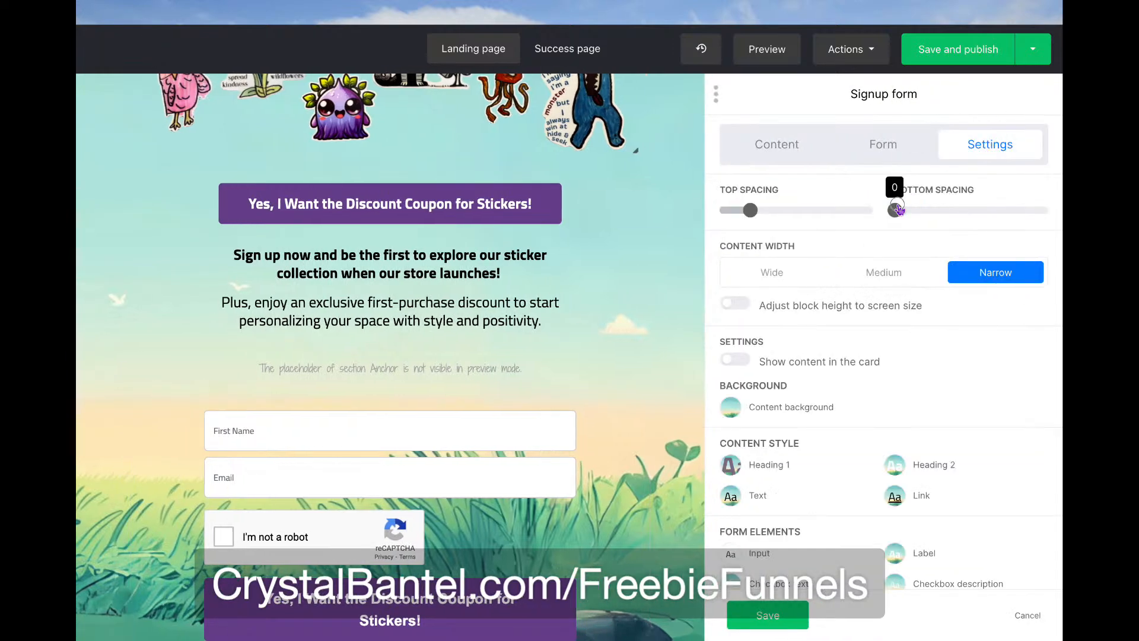
{"action": "left_click_drag", "start_coordinate": [895, 210], "coordinate": [1048, 210]}
Shrink the sticker banner image by dragging its corner handle inward
{"action": "scroll", "coordinate": [636, 499], "scroll_direction": "down", "scroll_amount": 3}
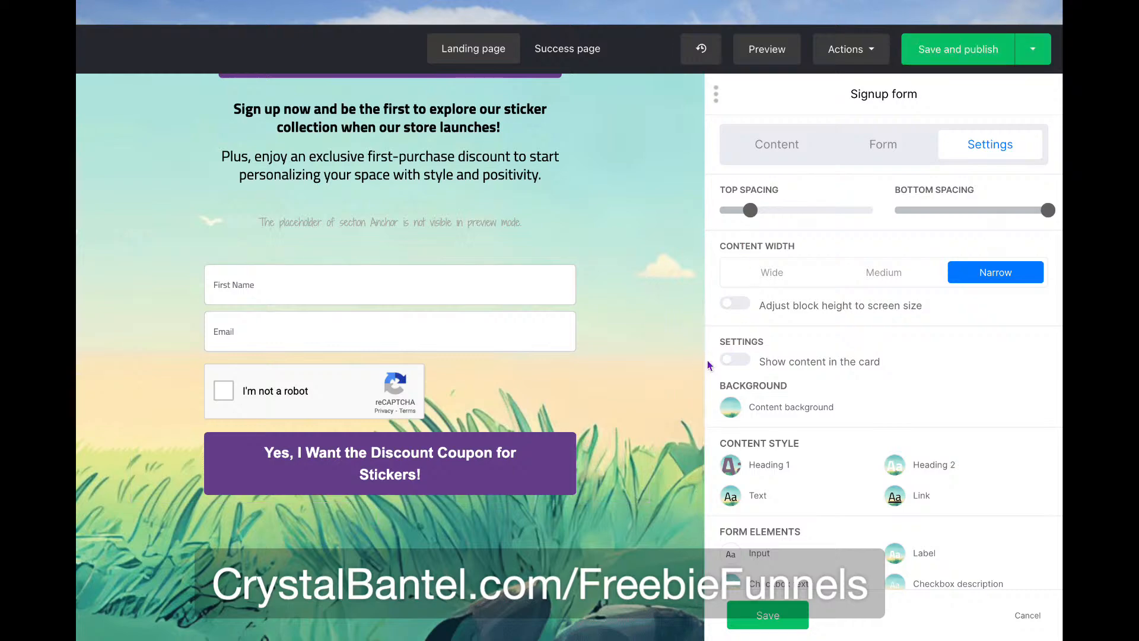
{"action": "scroll", "coordinate": [679, 389], "scroll_direction": "up", "scroll_amount": 6}
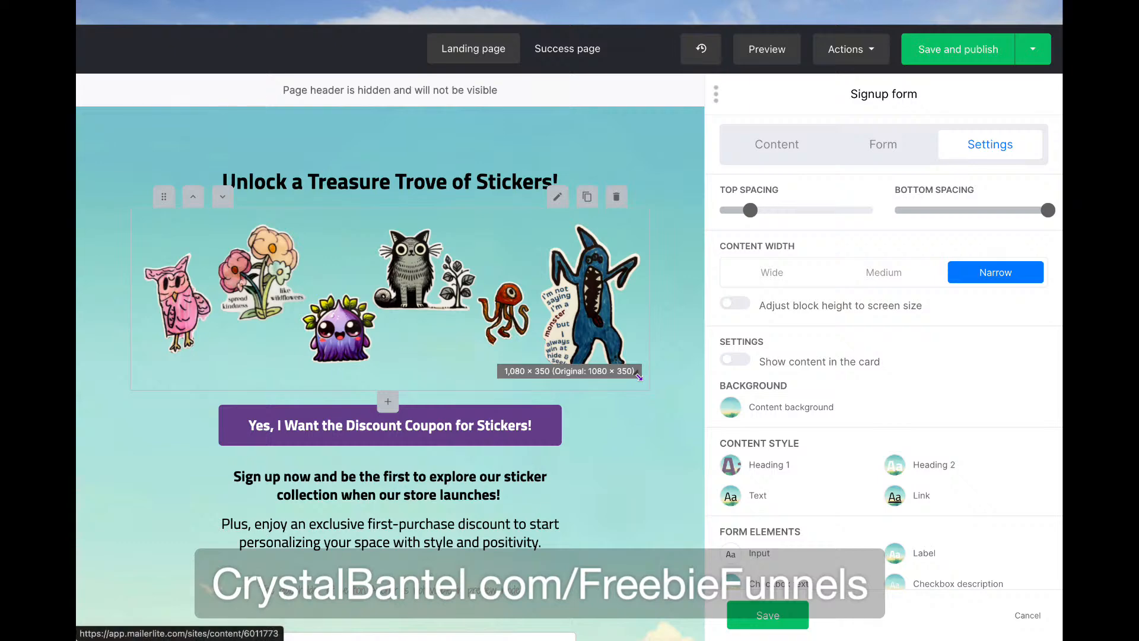
{"action": "left_click_drag", "start_coordinate": [636, 373], "coordinate": [597, 352]}
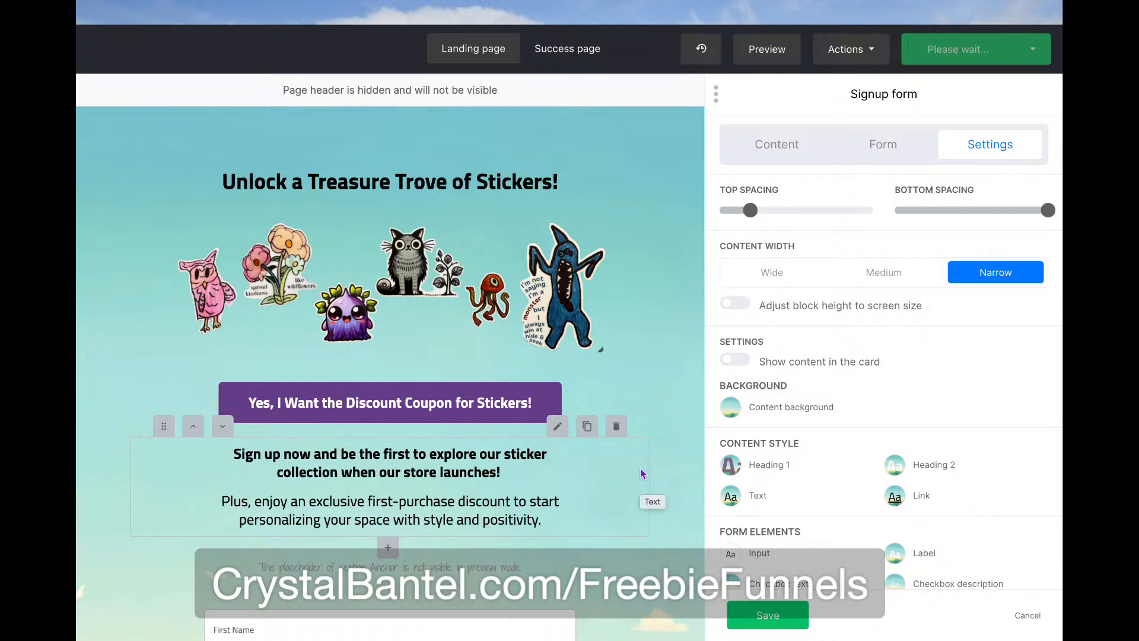
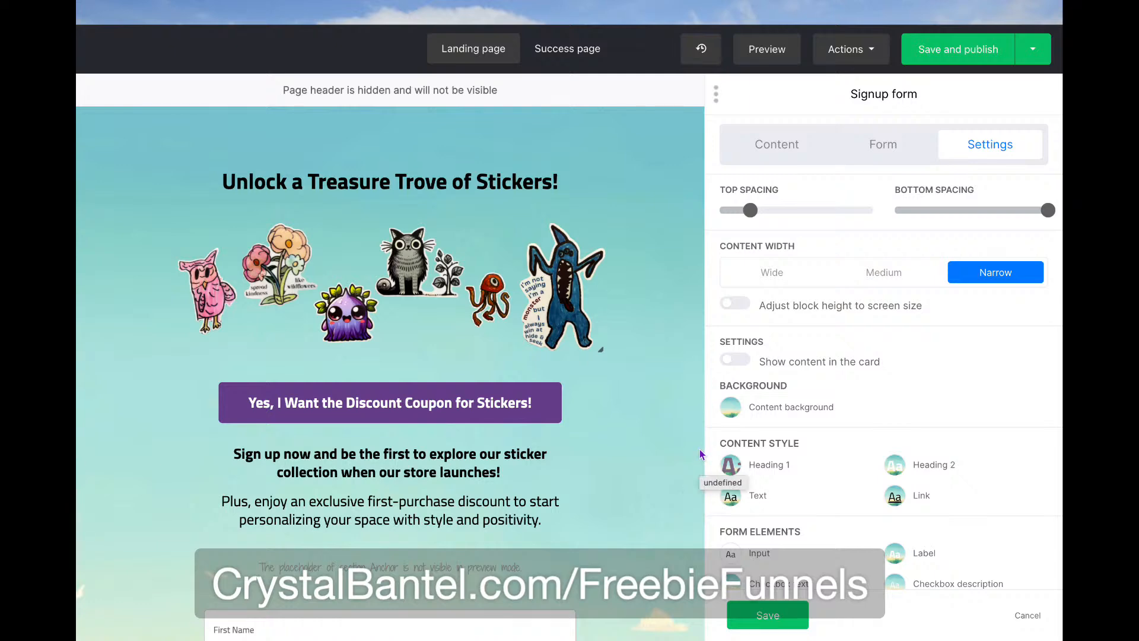
Scroll through the finished sticker landing page, then switch to editing its Success page
{"action": "scroll", "coordinate": [700, 454], "scroll_direction": "down", "scroll_amount": 5}
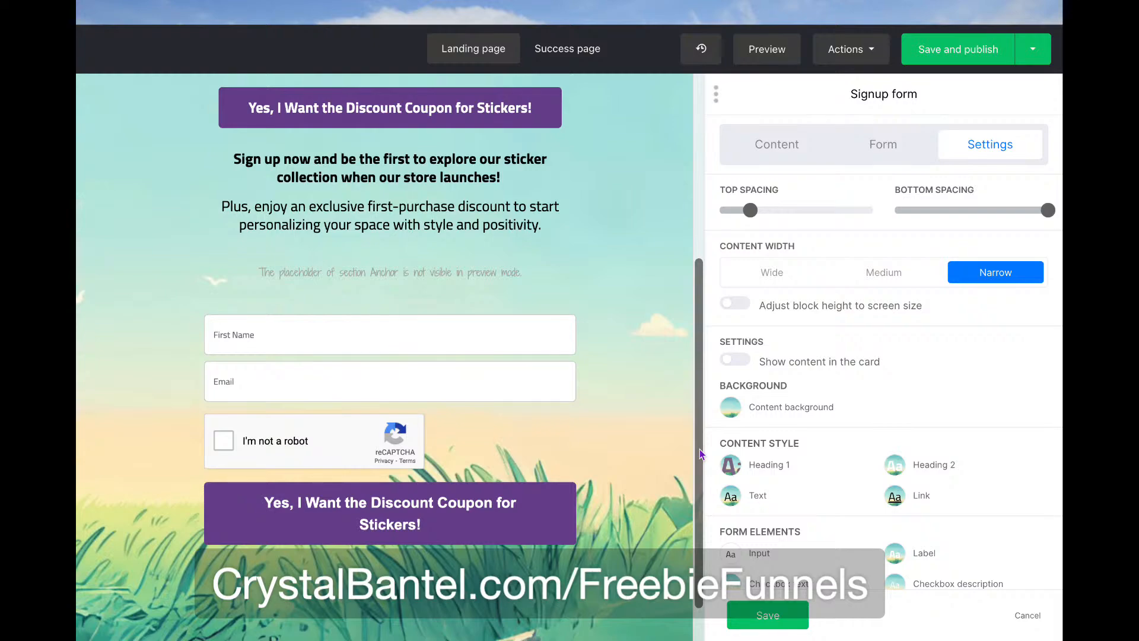
{"action": "scroll", "coordinate": [681, 409], "scroll_direction": "up", "scroll_amount": 1}
{"action": "scroll", "coordinate": [681, 410], "scroll_direction": "down", "scroll_amount": 2}
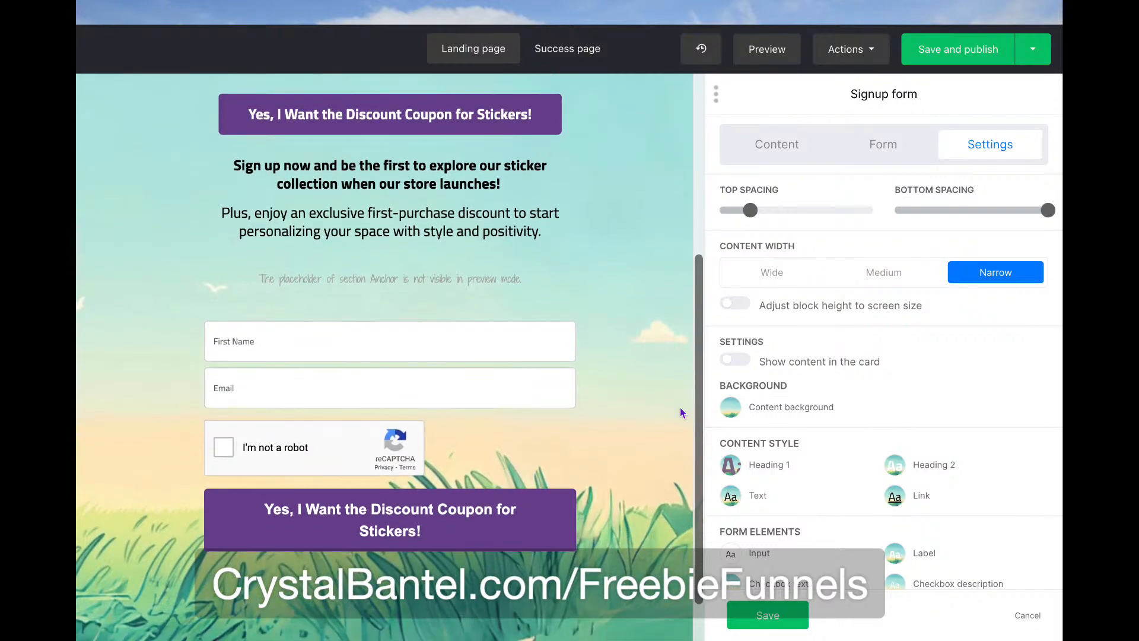
{"action": "scroll", "coordinate": [680, 413], "scroll_direction": "up", "scroll_amount": 6}
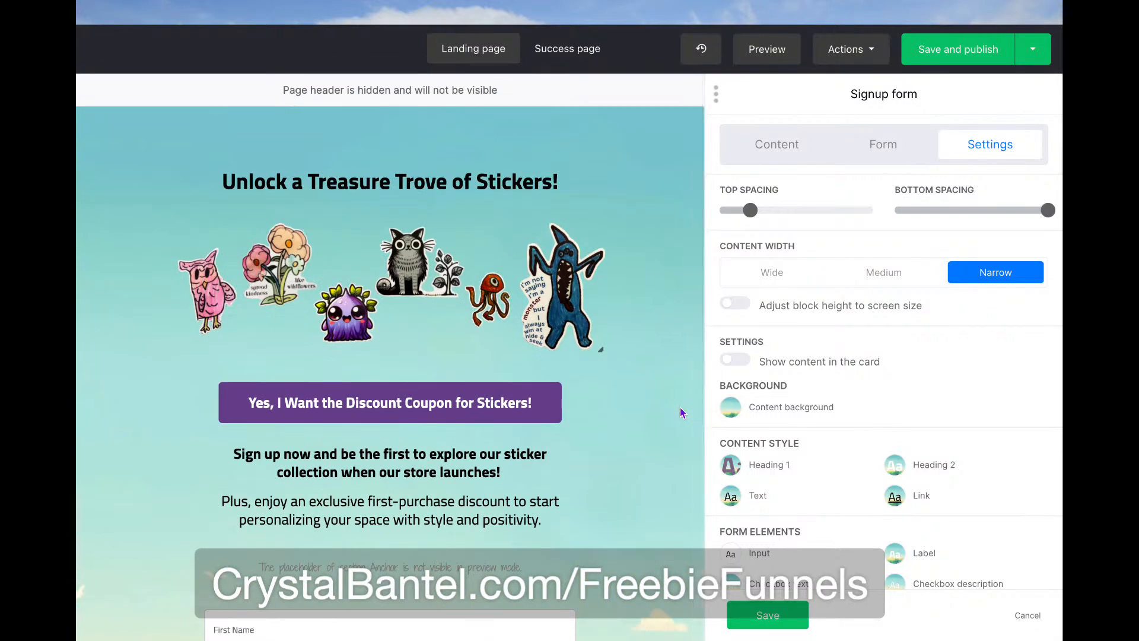
{"action": "left_click", "coordinate": [568, 51]}
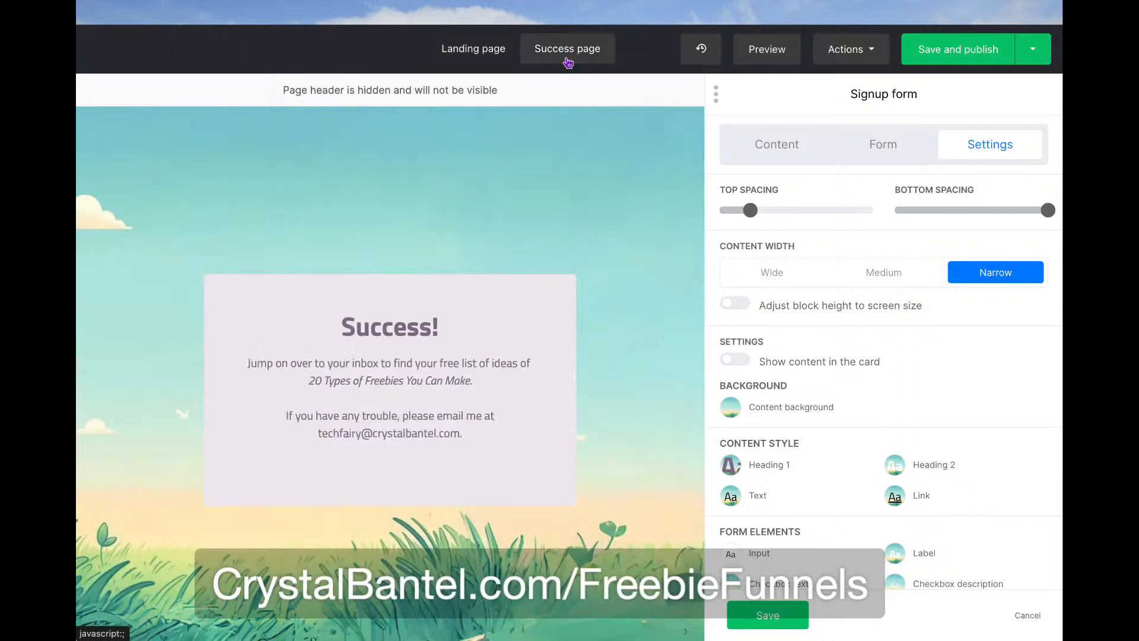
Replace the Success card's first paragraph with 'Check your inbox for your discount coupon'
{"action": "left_click", "coordinate": [492, 386]}
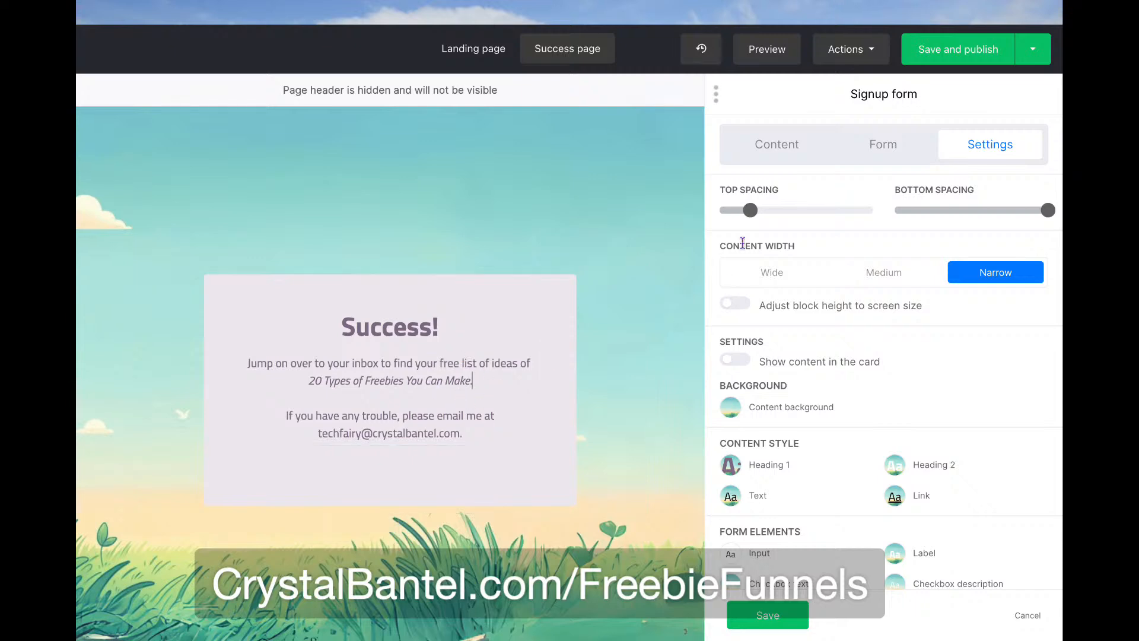
{"action": "left_click", "coordinate": [764, 151]}
{"action": "left_click", "coordinate": [415, 365]}
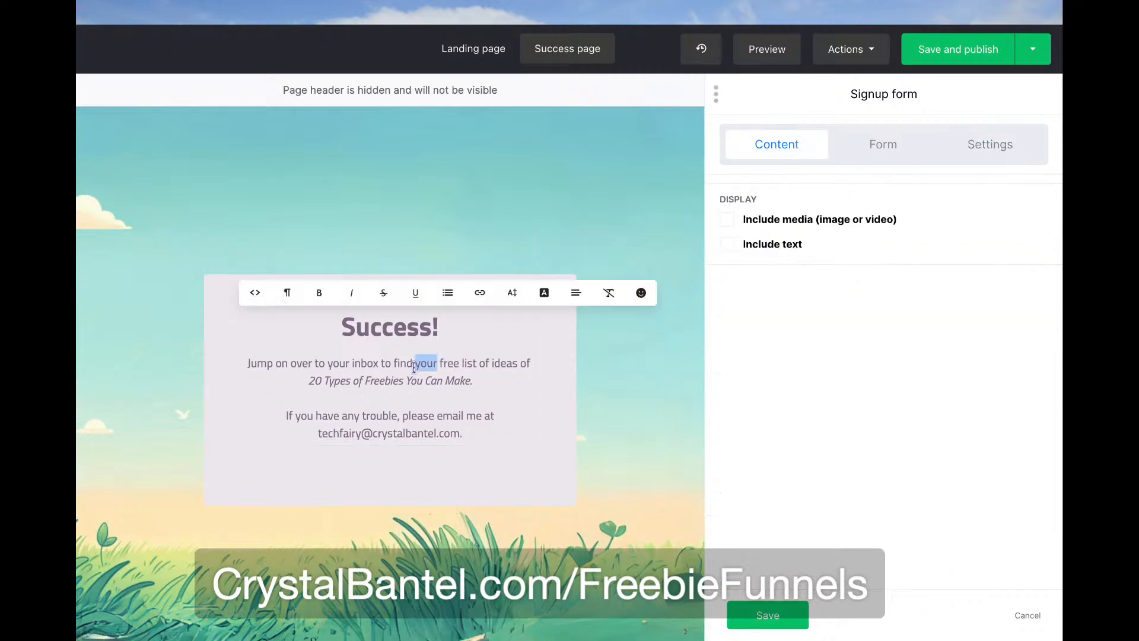
{"action": "key", "text": "ctrl+a"}
{"action": "left_click", "coordinate": [463, 418]}
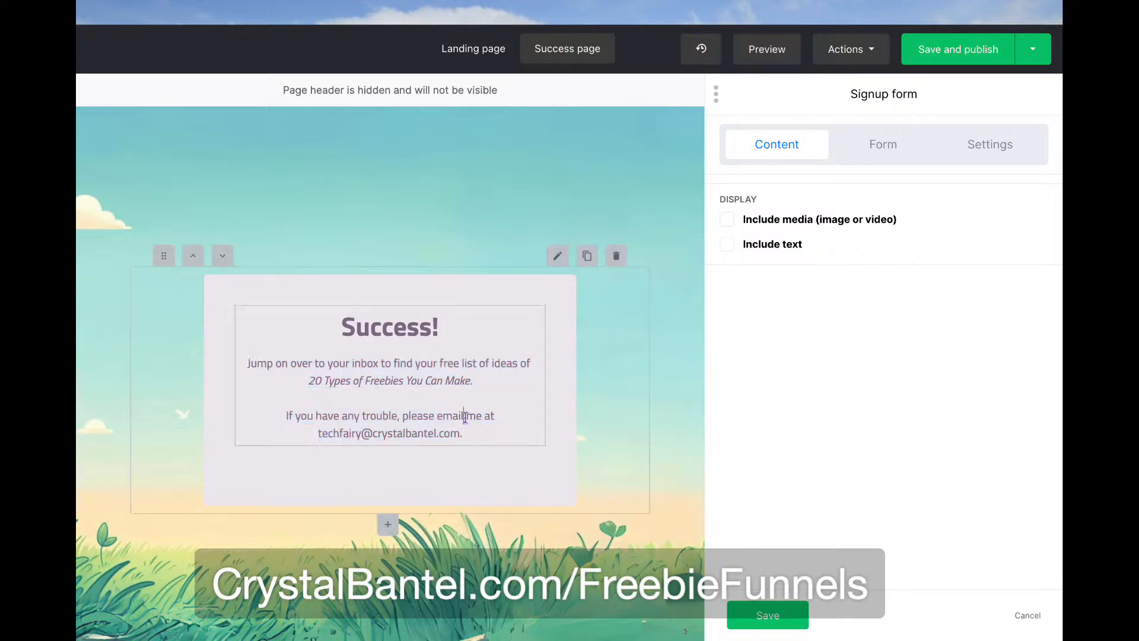
{"action": "left_click", "coordinate": [484, 382]}
{"action": "left_click", "coordinate": [143, 379]}
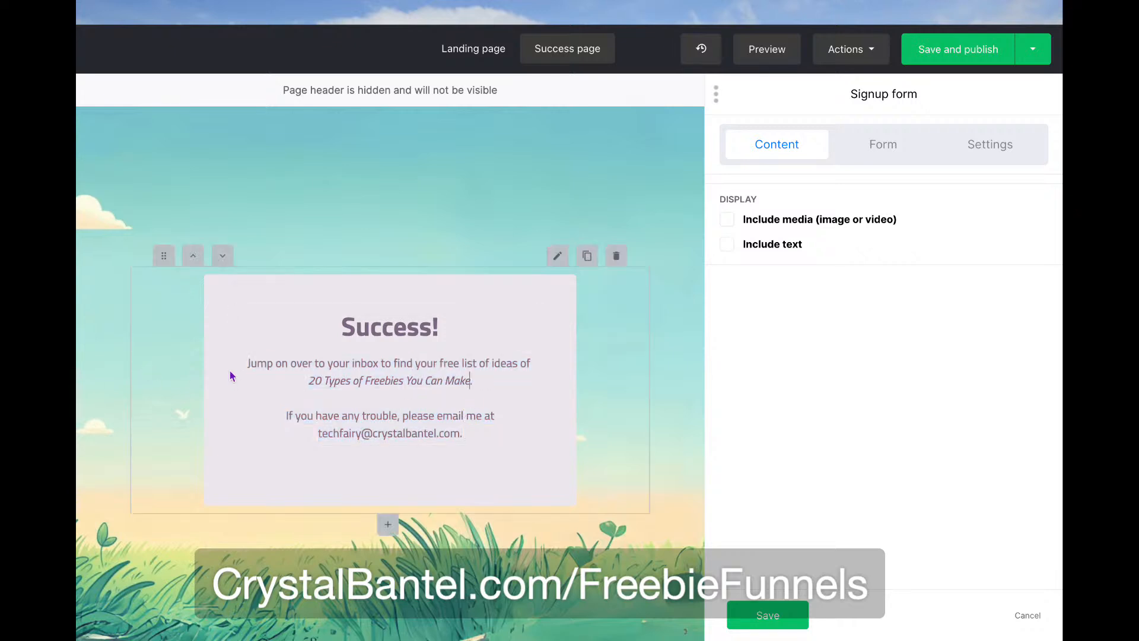
{"action": "left_click", "coordinate": [247, 364], "text": "shift"}
{"action": "type", "text": "Check"}
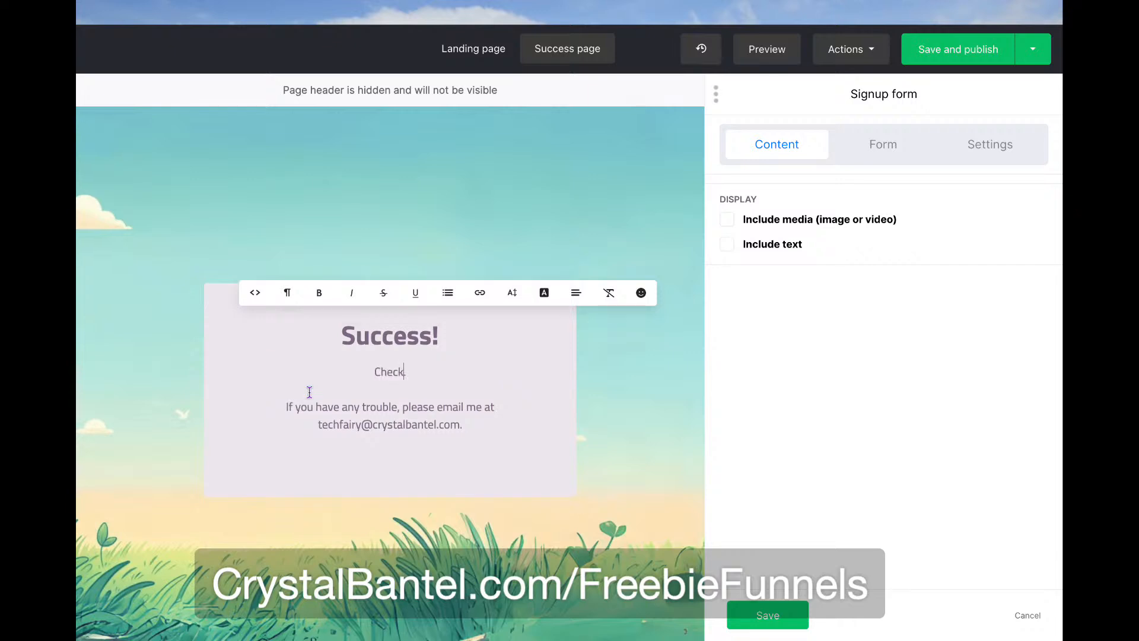
{"action": "type", "text": " your inbox for your "}
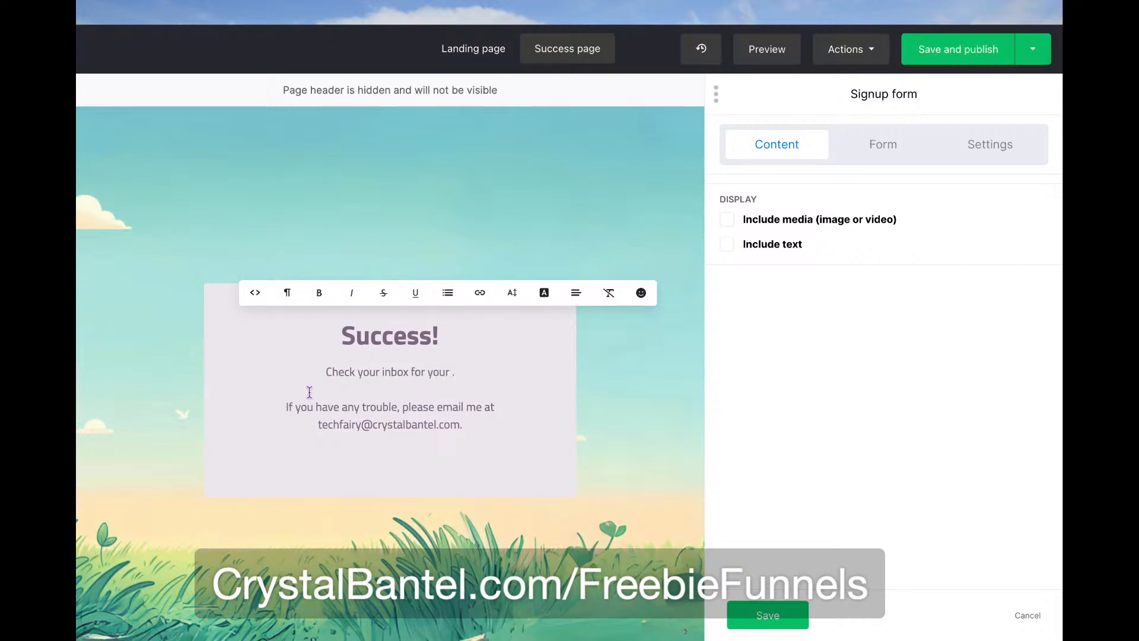
{"action": "type", "text": "discount coupon"}
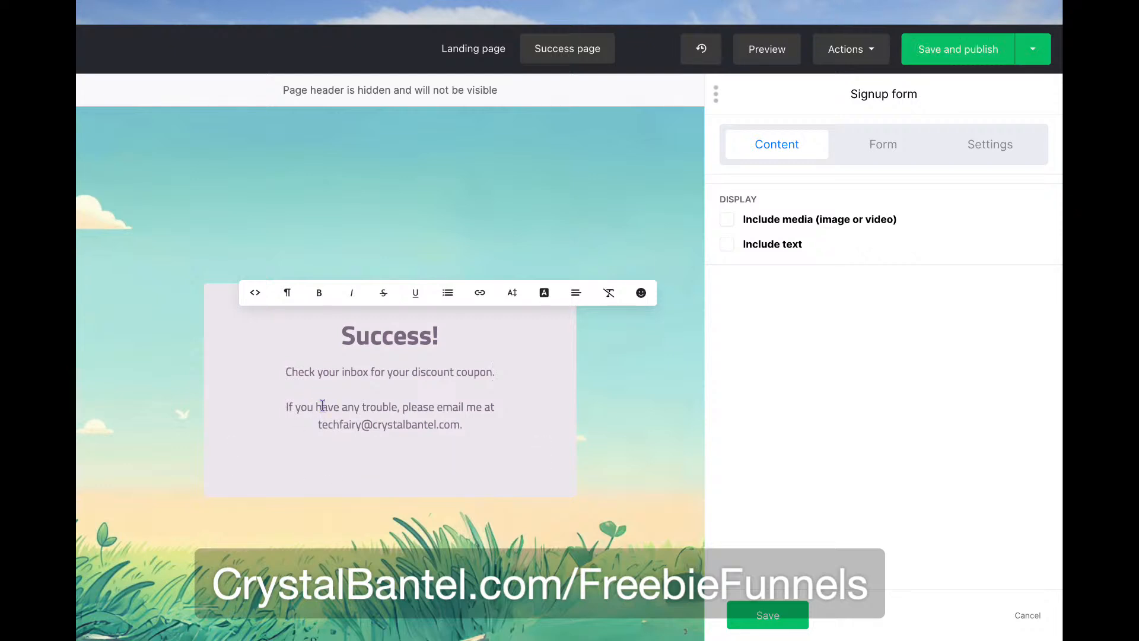
Replace the name part of the contact e-mail address in the Success card
{"action": "double_click", "coordinate": [362, 423]}
{"action": "type", "text": "cu"}
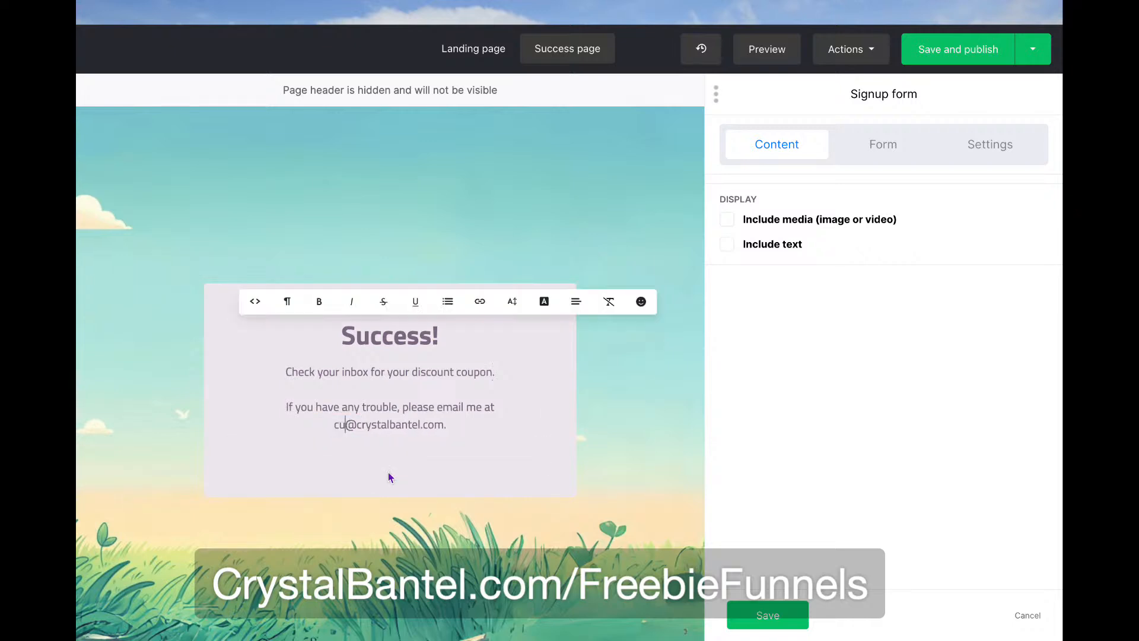
{"action": "type", "text": "tiesand"}
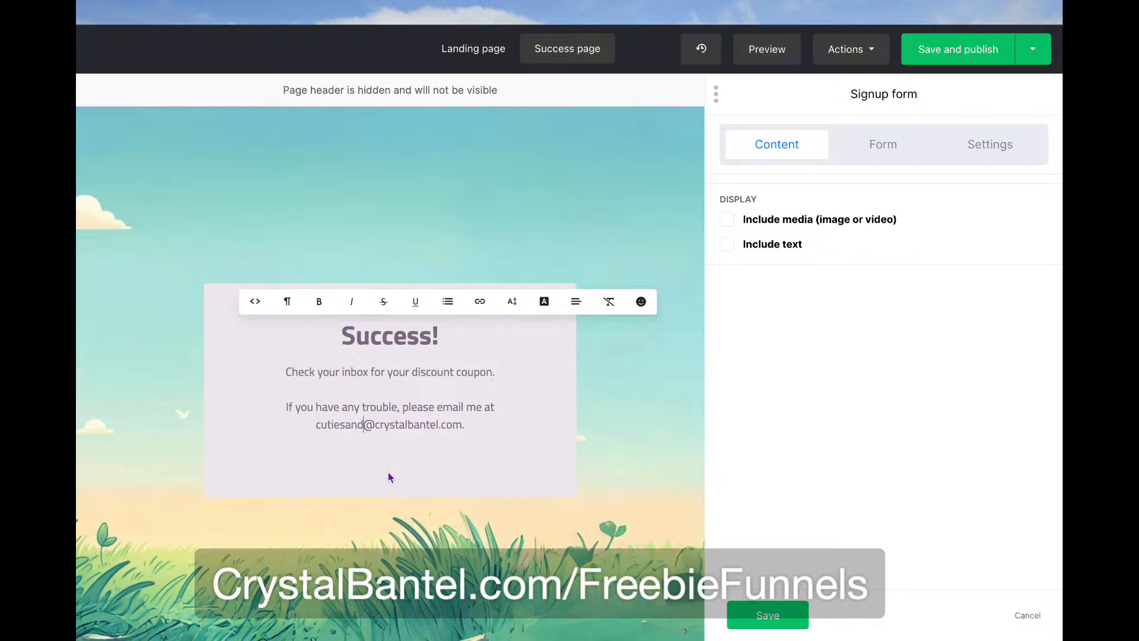
{"action": "type", "text": "monsters"}
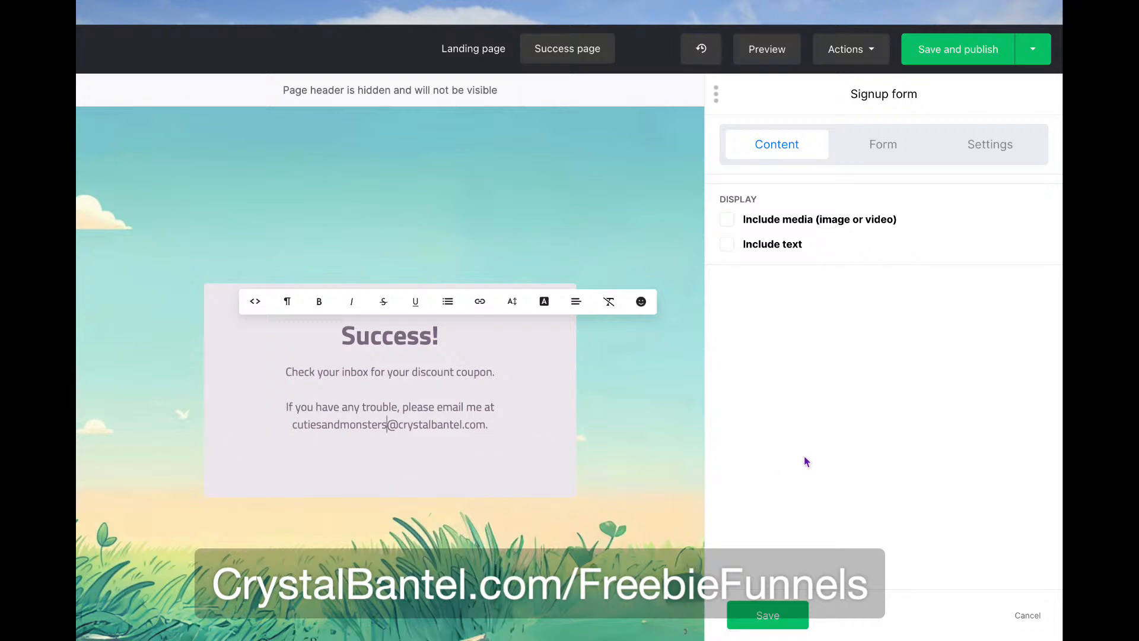
{"action": "left_click", "coordinate": [440, 338]}
Recolour all the Success card text, heading and message, to black
{"action": "key", "text": "ctrl+a"}
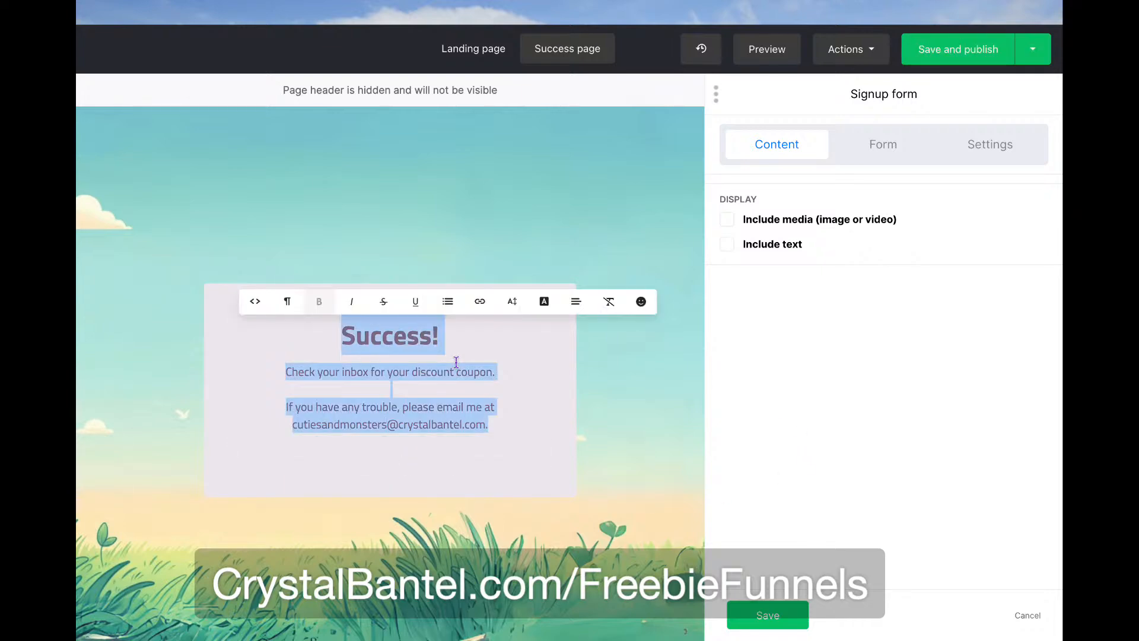
{"action": "left_click", "coordinate": [544, 301]}
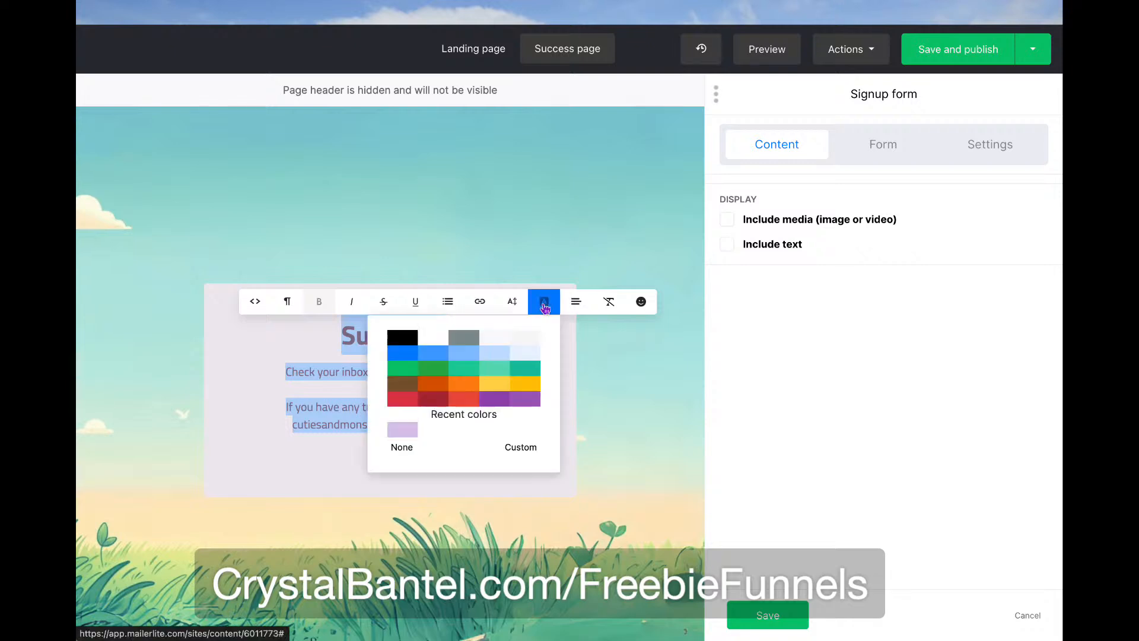
{"action": "left_click", "coordinate": [407, 450]}
{"action": "left_click", "coordinate": [544, 301]}
{"action": "left_click", "coordinate": [419, 432]}
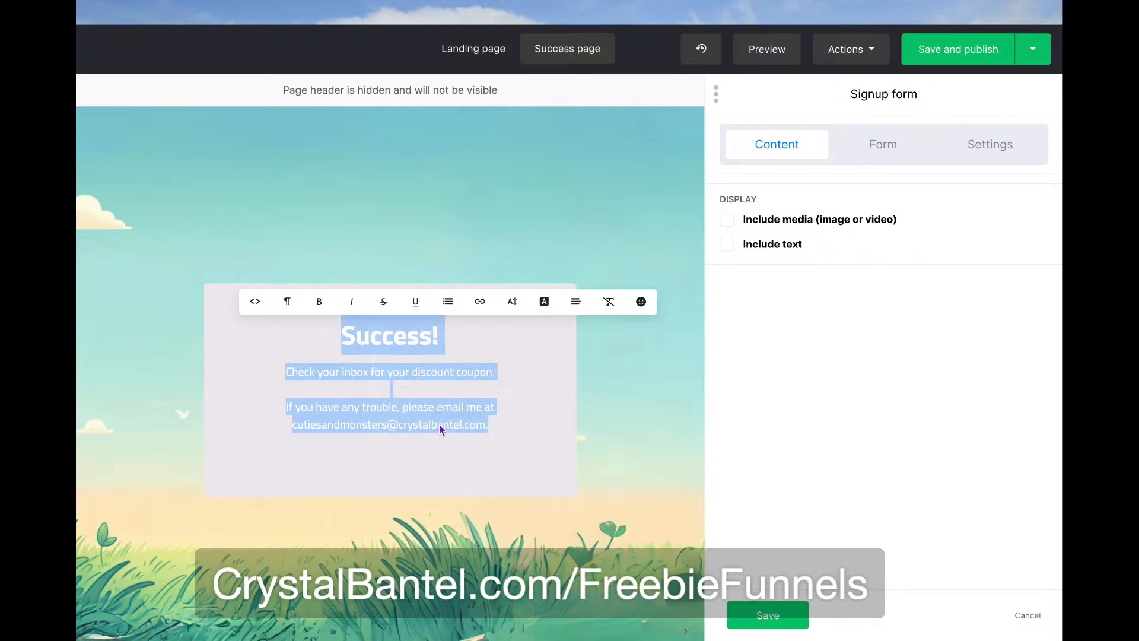
{"action": "left_click", "coordinate": [439, 425]}
{"action": "key", "text": "Escape"}
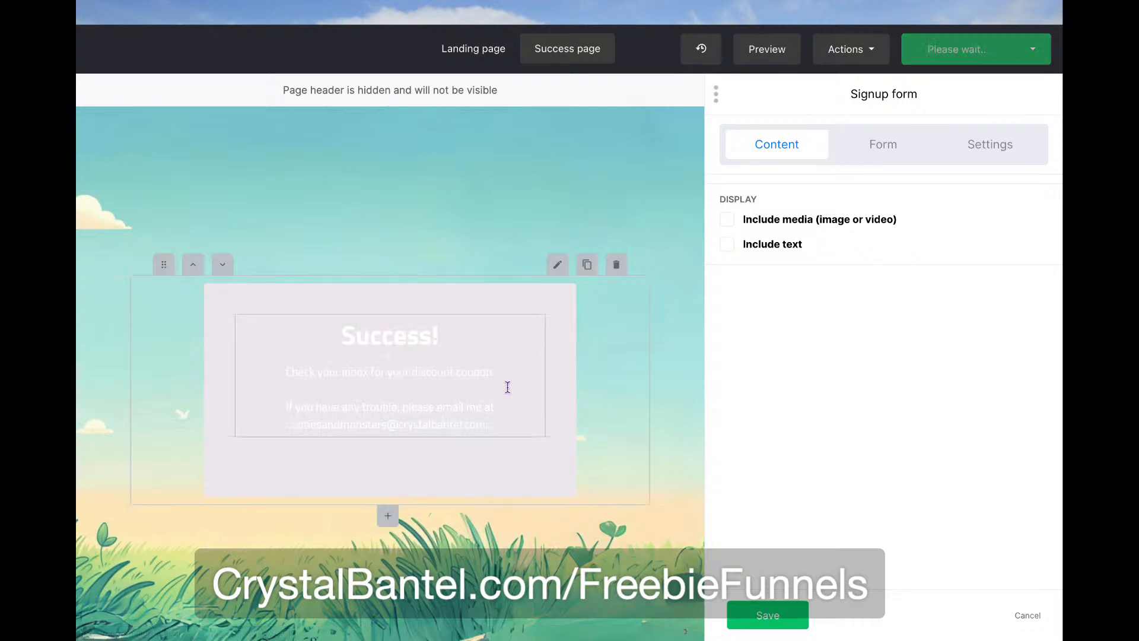
{"action": "left_click", "coordinate": [541, 328]}
{"action": "key", "text": "ctrl+a"}
{"action": "left_click", "coordinate": [544, 301]}
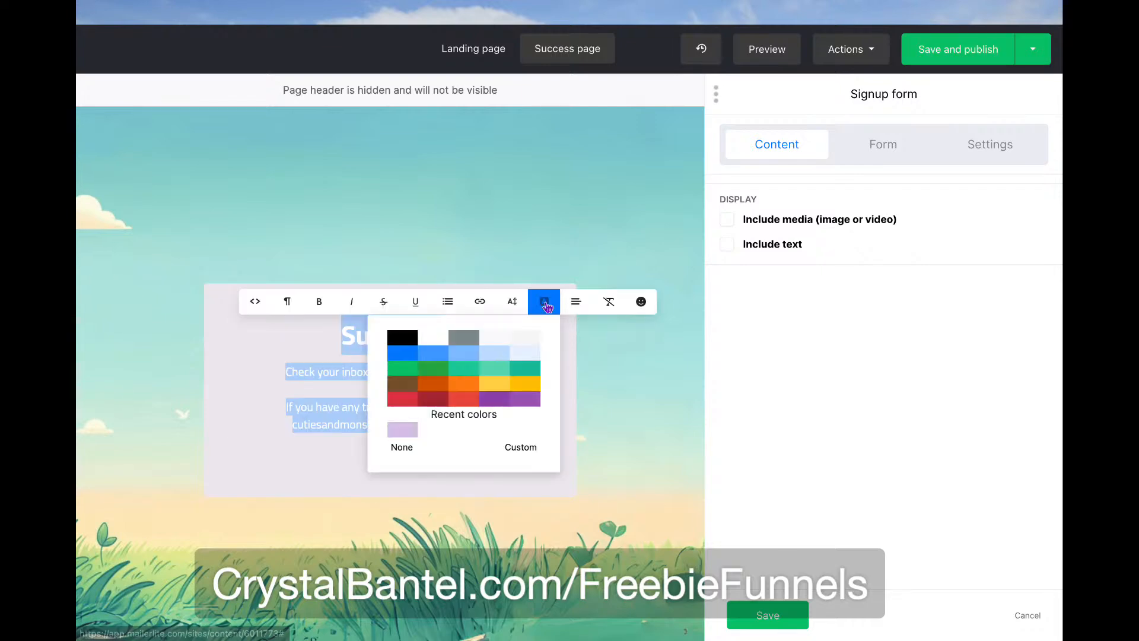
{"action": "left_click", "coordinate": [410, 341]}
{"action": "left_click", "coordinate": [618, 429]}
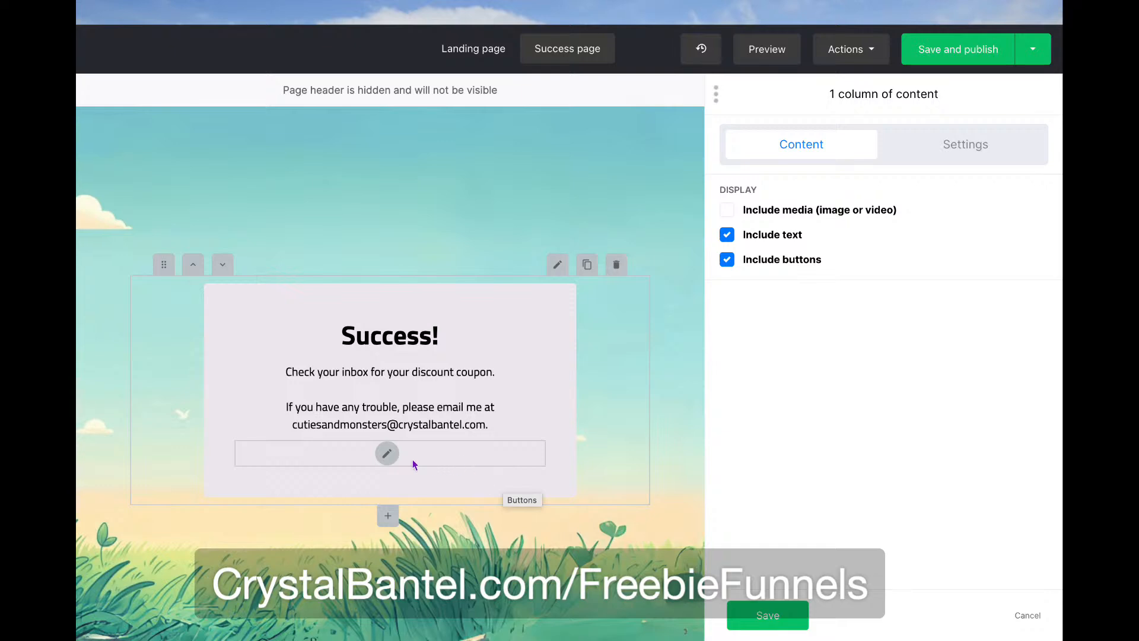
Label the button 'Join the Waitlist for the Sticker Subscription' with link '#' and save
{"action": "left_click", "coordinate": [387, 455]}
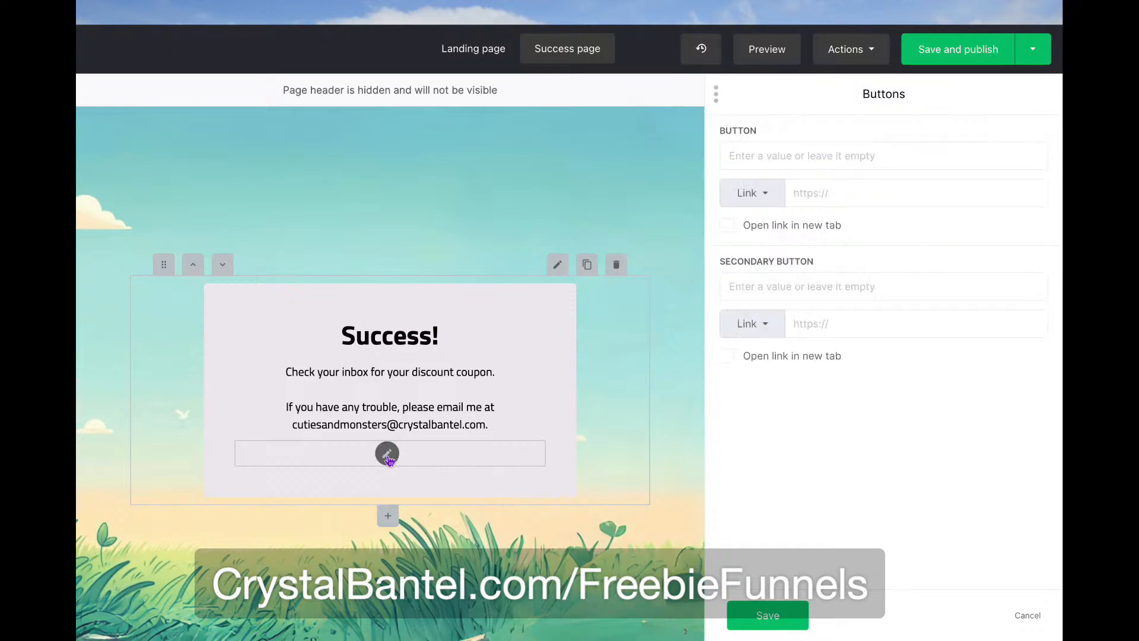
{"action": "left_click", "coordinate": [850, 196]}
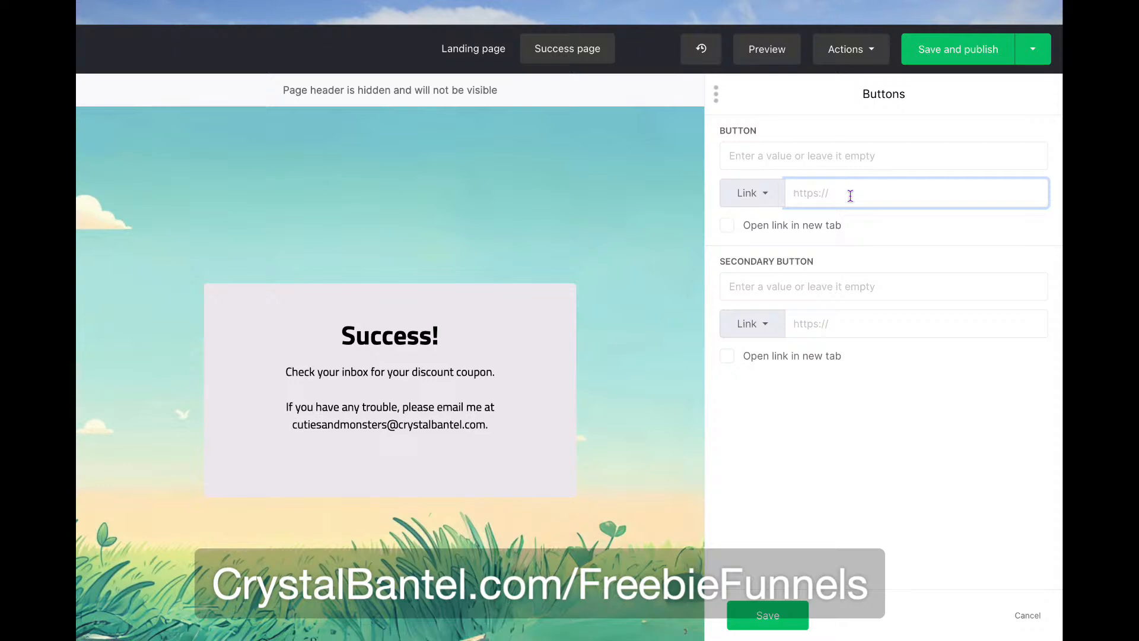
{"action": "left_click", "coordinate": [858, 157]}
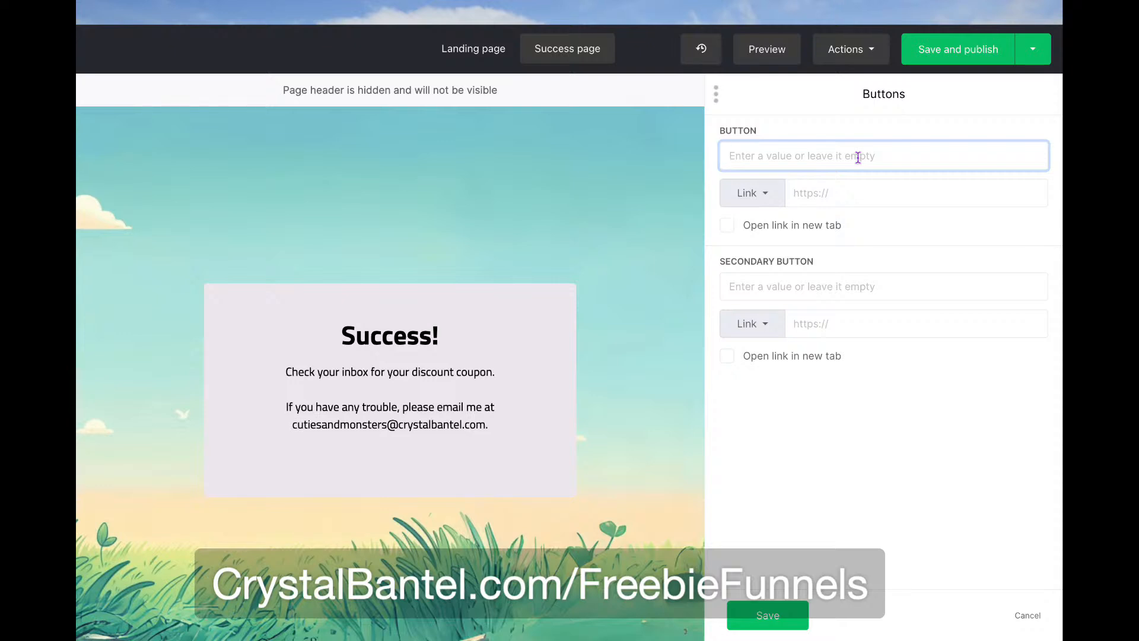
{"action": "type", "text": "Join the "}
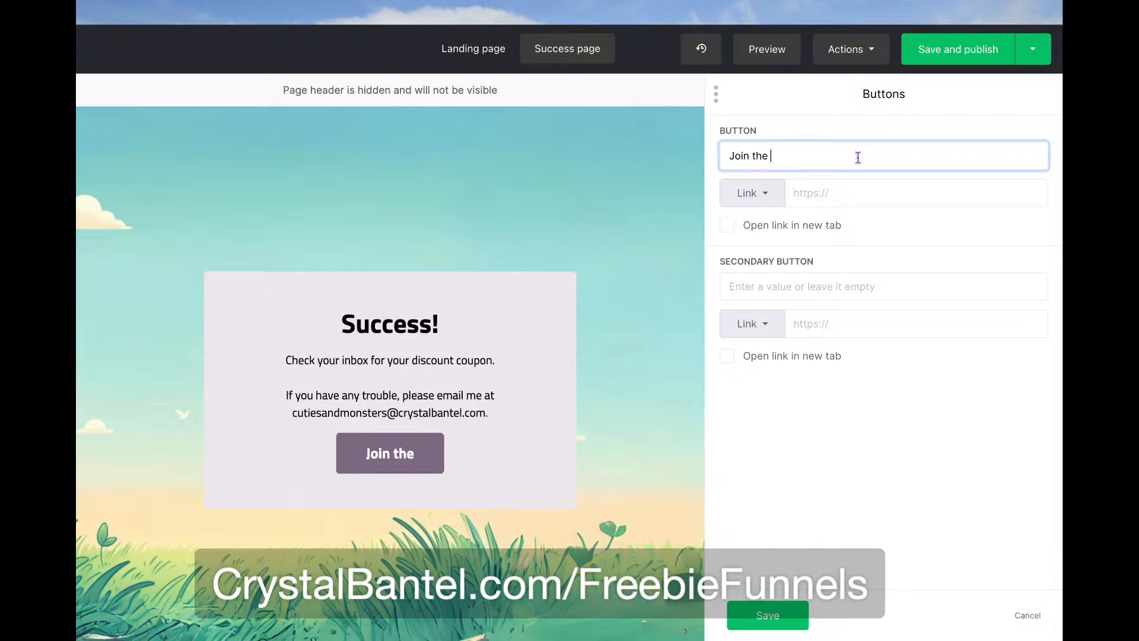
{"action": "type", "text": "Waitlist fo"}
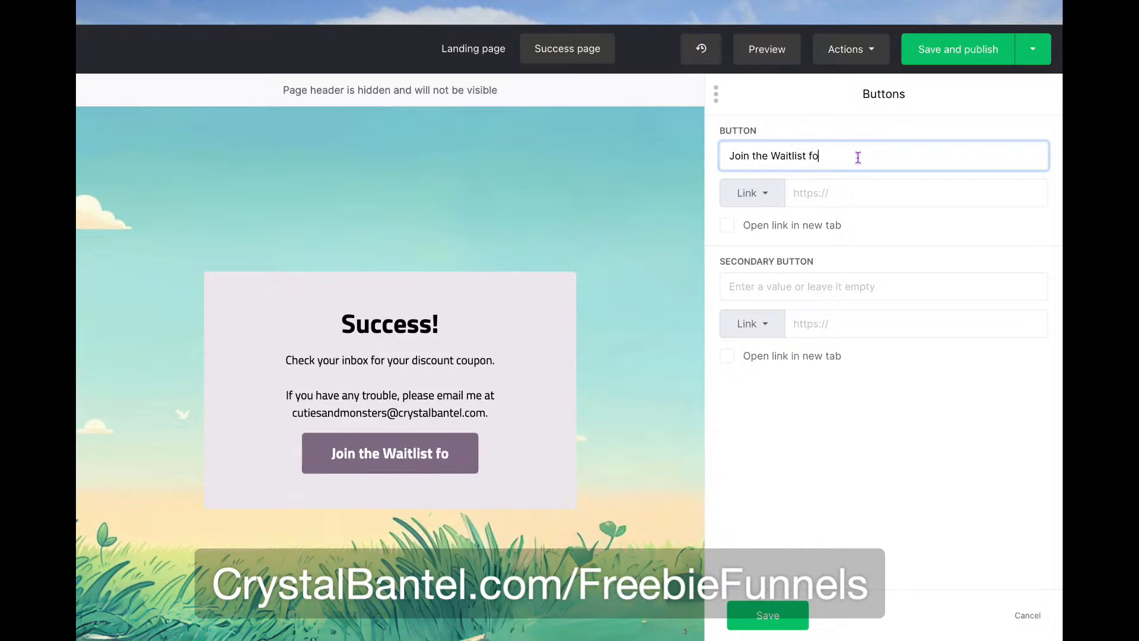
{"action": "type", "text": "r the Sticker "}
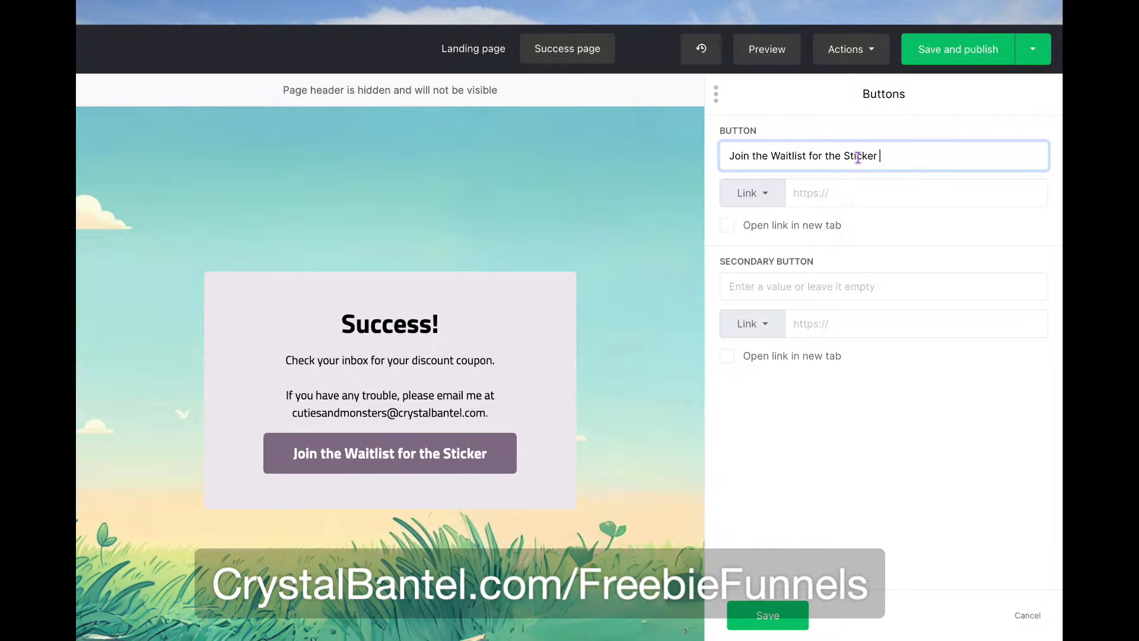
{"action": "type", "text": "Subscription"}
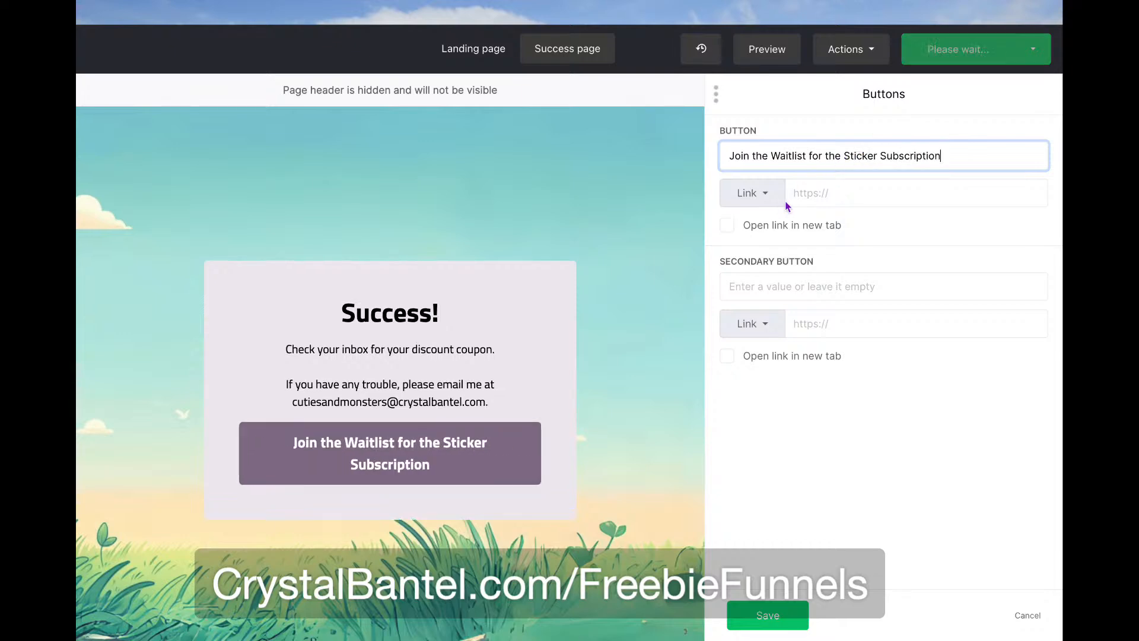
{"action": "left_click", "coordinate": [866, 198]}
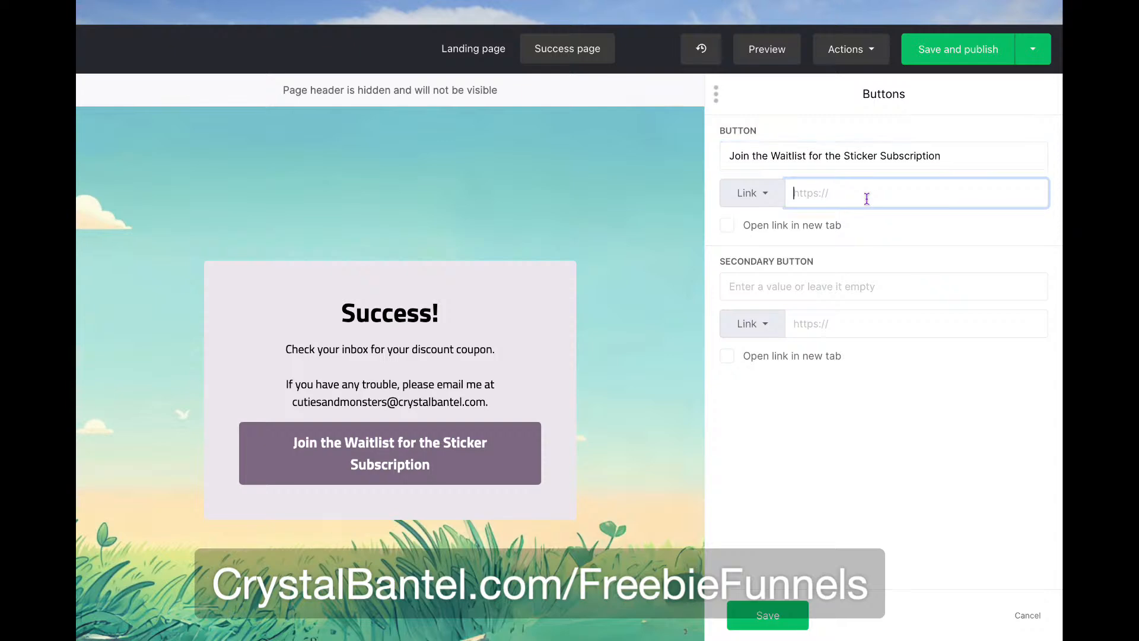
{"action": "type", "text": "#"}
{"action": "left_click", "coordinate": [774, 615]}
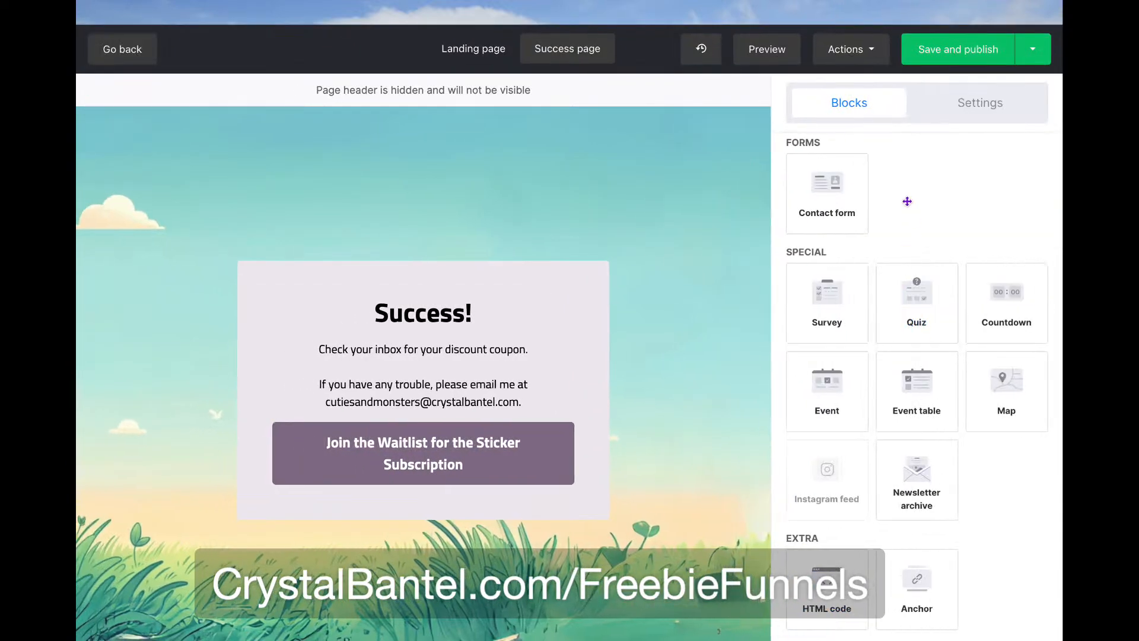
Reopen the waitlist button's settings from the page
{"action": "left_click", "coordinate": [980, 111]}
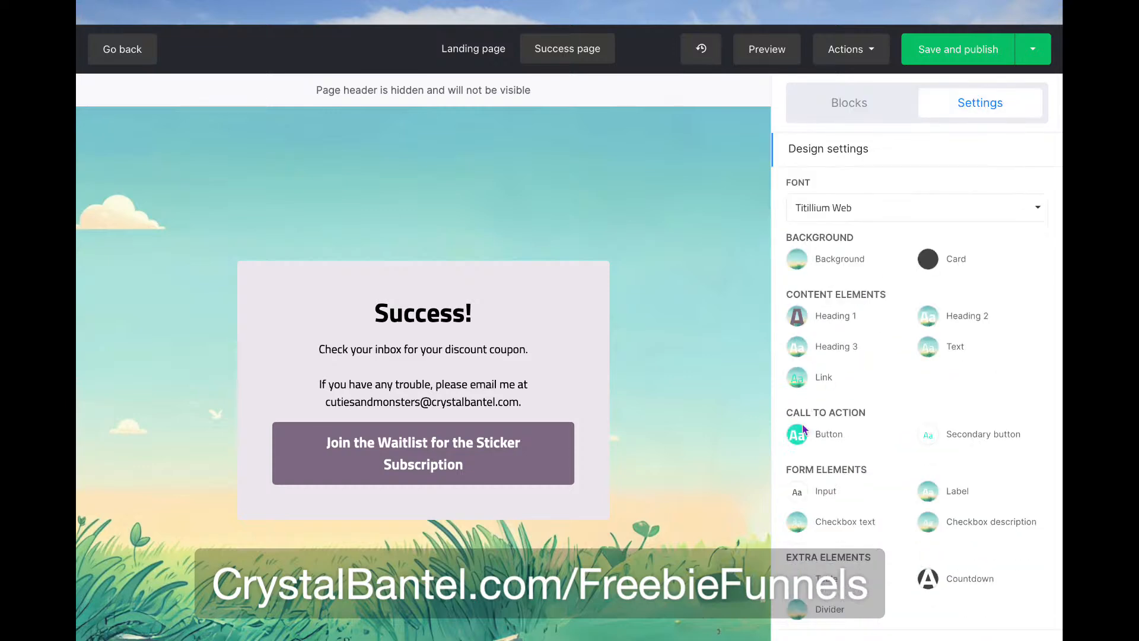
{"action": "left_click", "coordinate": [420, 454]}
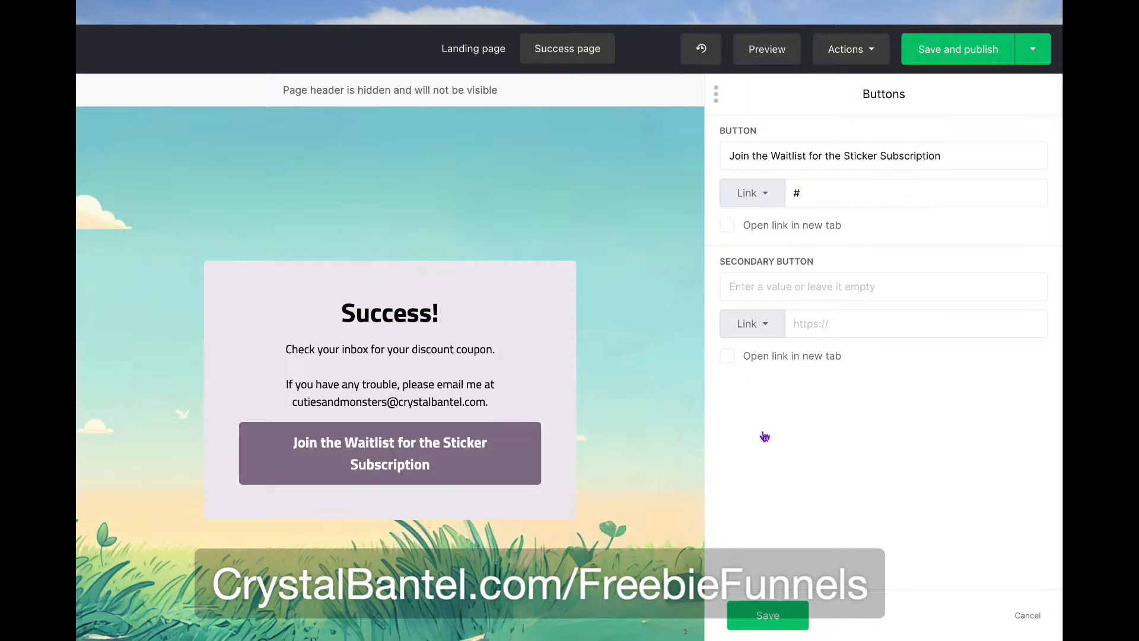
{"action": "scroll", "coordinate": [765, 434], "scroll_direction": "down", "scroll_amount": 1}
{"action": "scroll", "coordinate": [767, 432], "scroll_direction": "up", "scroll_amount": 1}
Set the waitlist button's normal background to deep purple #69418b
{"action": "mouse_move", "coordinate": [456, 383]}
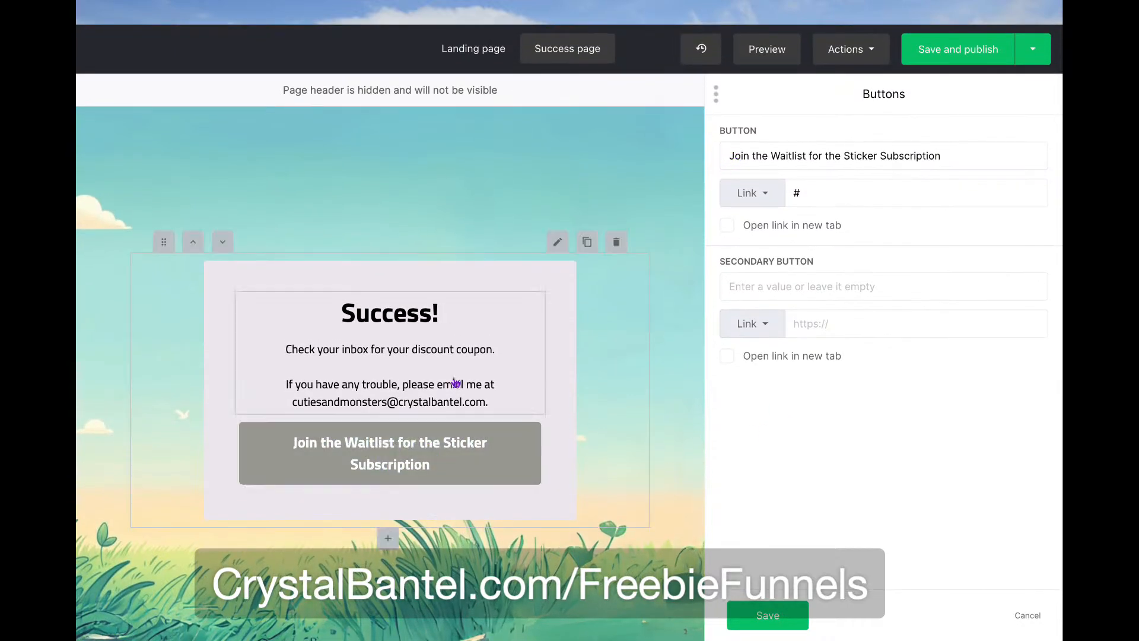
{"action": "left_click", "coordinate": [557, 247]}
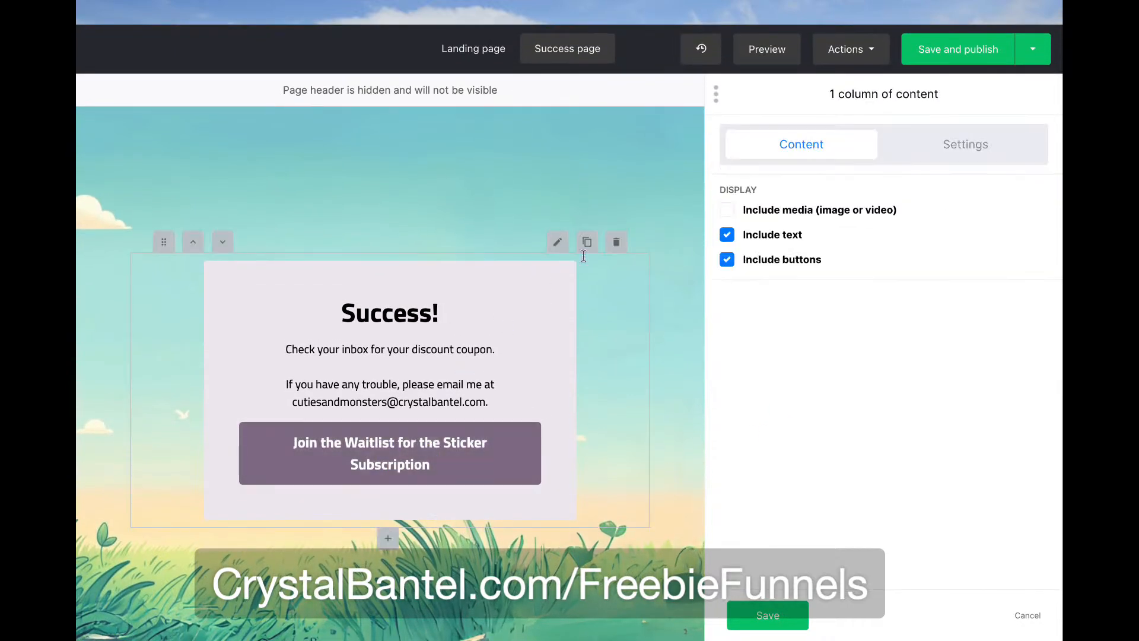
{"action": "left_click", "coordinate": [964, 144]}
{"action": "scroll", "coordinate": [806, 428], "scroll_direction": "down", "scroll_amount": 3}
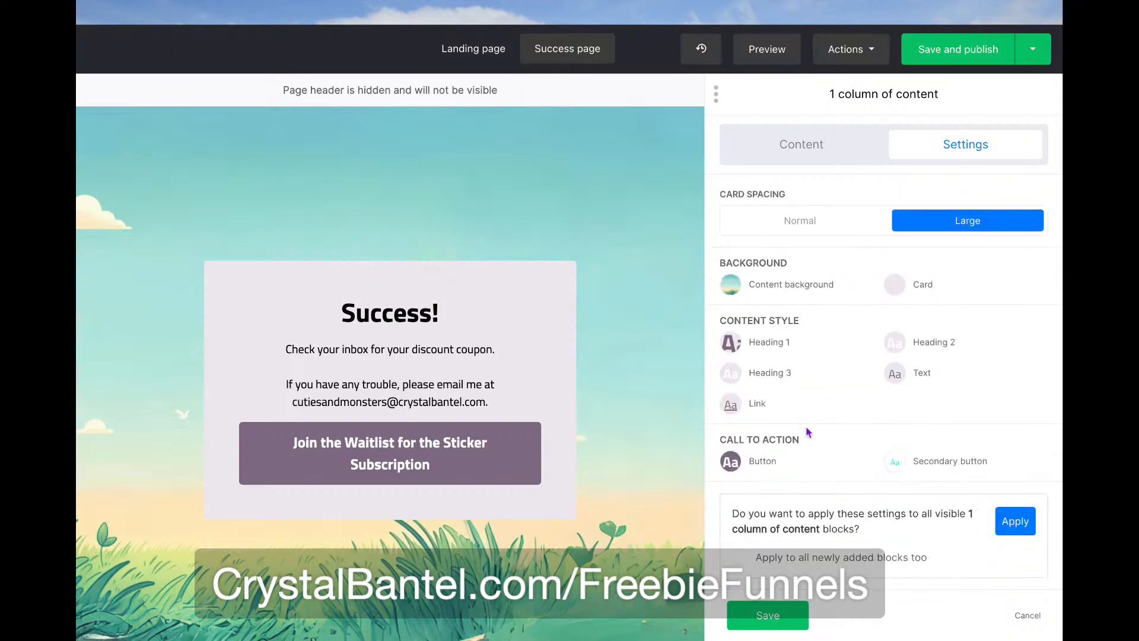
{"action": "left_click", "coordinate": [732, 462]}
{"action": "left_click", "coordinate": [577, 312]}
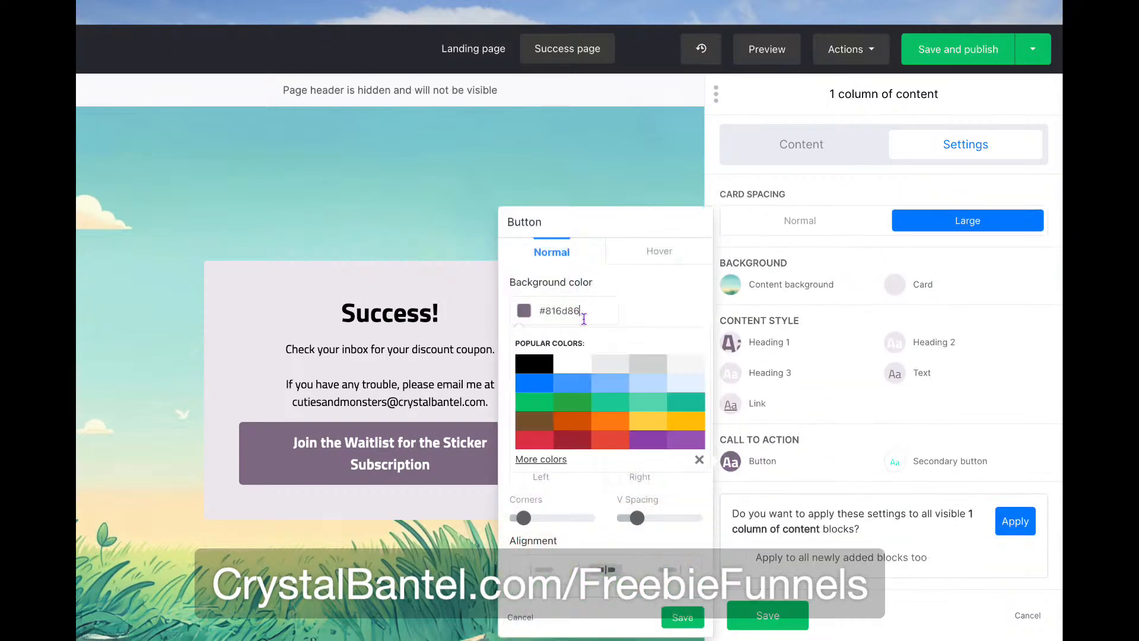
{"action": "left_click", "coordinate": [554, 462]}
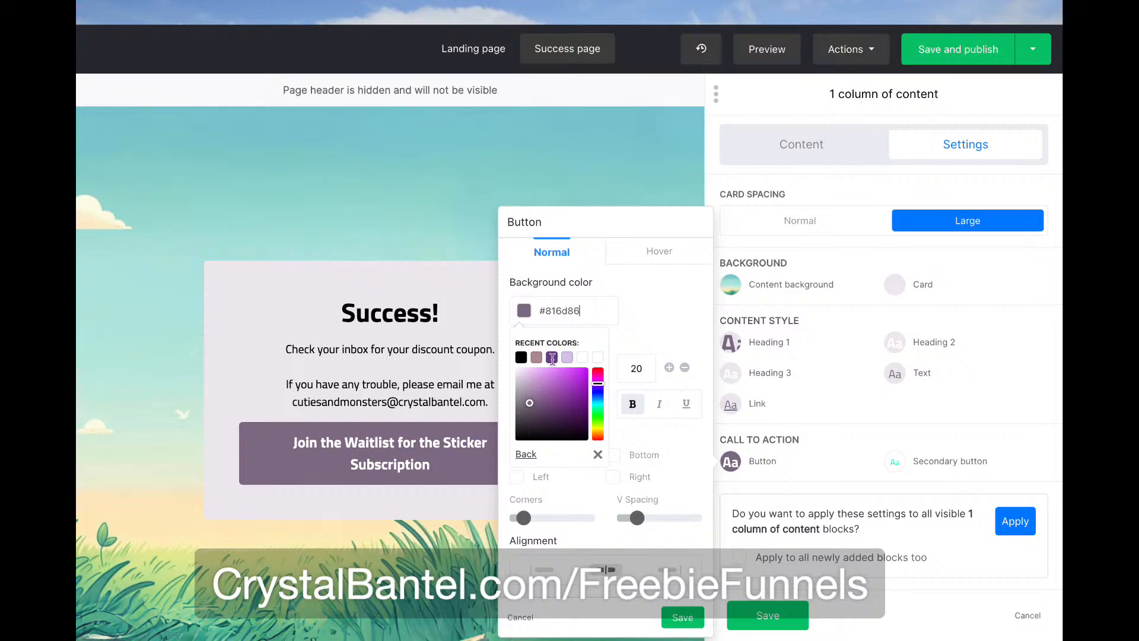
{"action": "left_click", "coordinate": [552, 357]}
Add top, left, right and bottom borders to the button in purple #69418b
{"action": "left_click", "coordinate": [516, 455]}
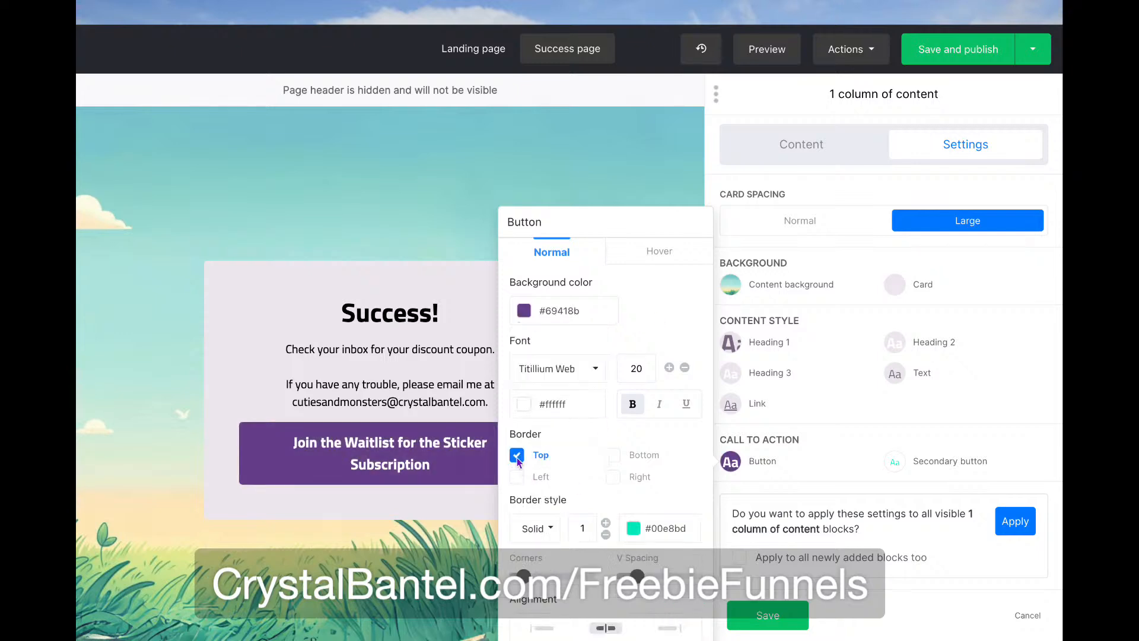
{"action": "left_click", "coordinate": [517, 476]}
{"action": "left_click", "coordinate": [612, 477]}
{"action": "left_click", "coordinate": [613, 455]}
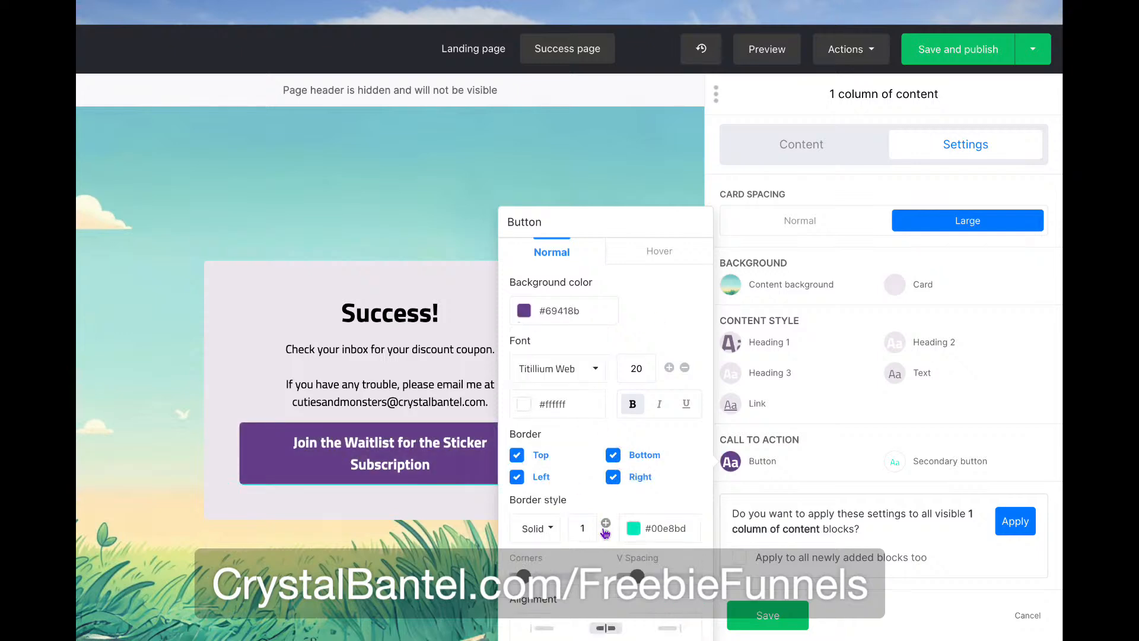
{"action": "left_click", "coordinate": [631, 532]}
{"action": "scroll", "coordinate": [660, 570], "scroll_direction": "down", "scroll_amount": 1}
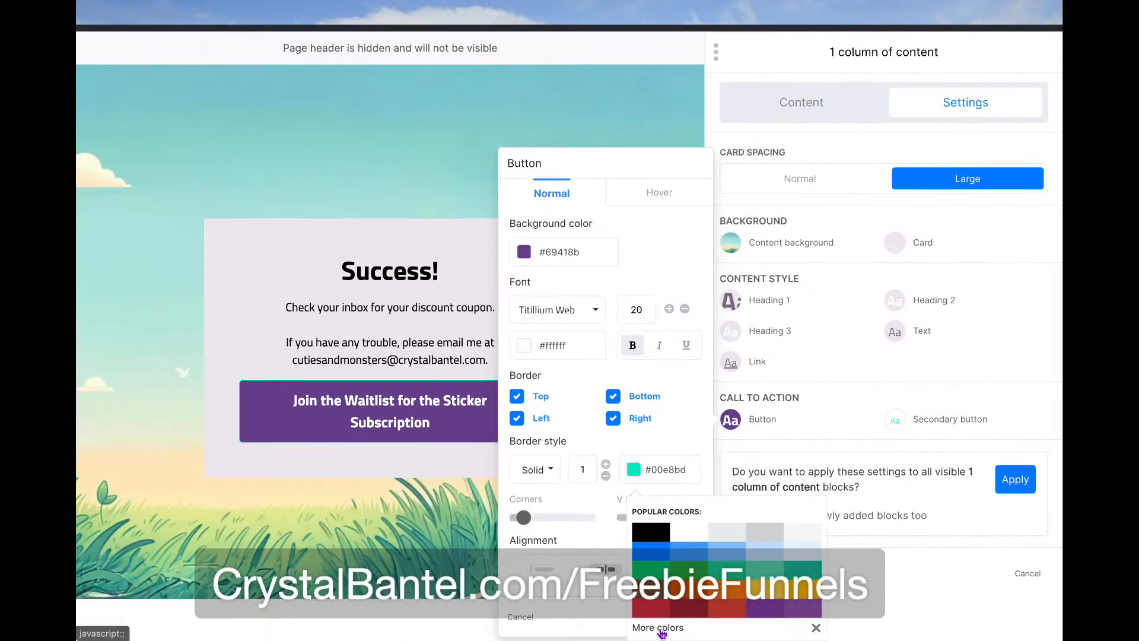
{"action": "left_click", "coordinate": [657, 623]}
{"action": "left_click", "coordinate": [685, 533]}
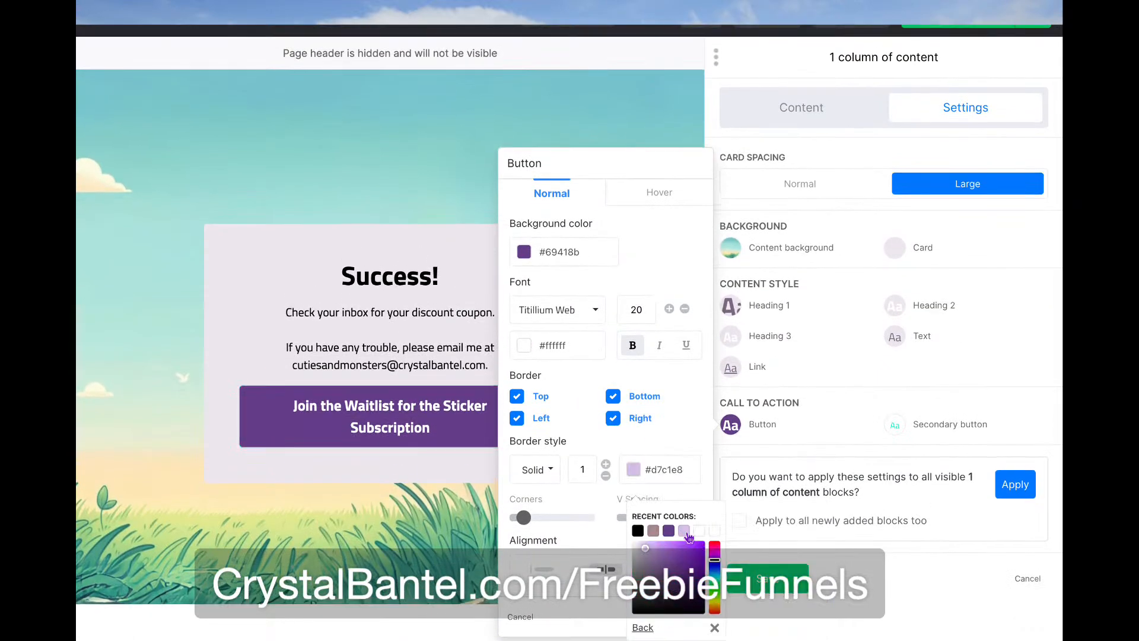
{"action": "left_click", "coordinate": [669, 531]}
{"action": "scroll", "coordinate": [658, 209], "scroll_direction": "up", "scroll_amount": 1}
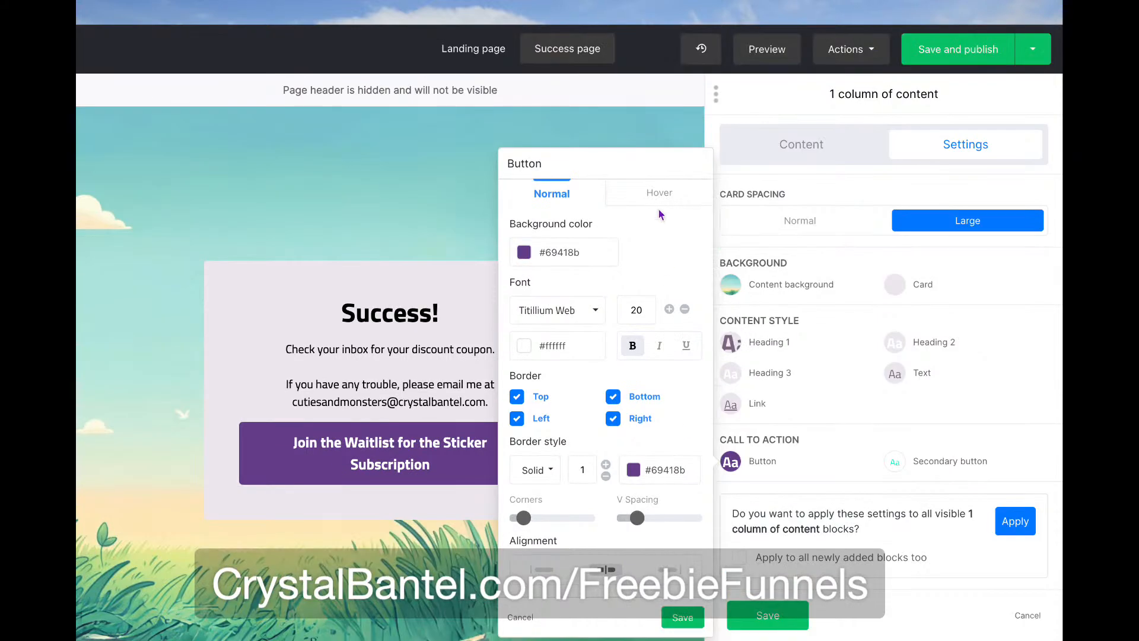
Give the button a lavender #d7c1e8 hover background and #69418b hover border, then save
{"action": "left_click", "coordinate": [659, 200]}
{"action": "left_click", "coordinate": [574, 253]}
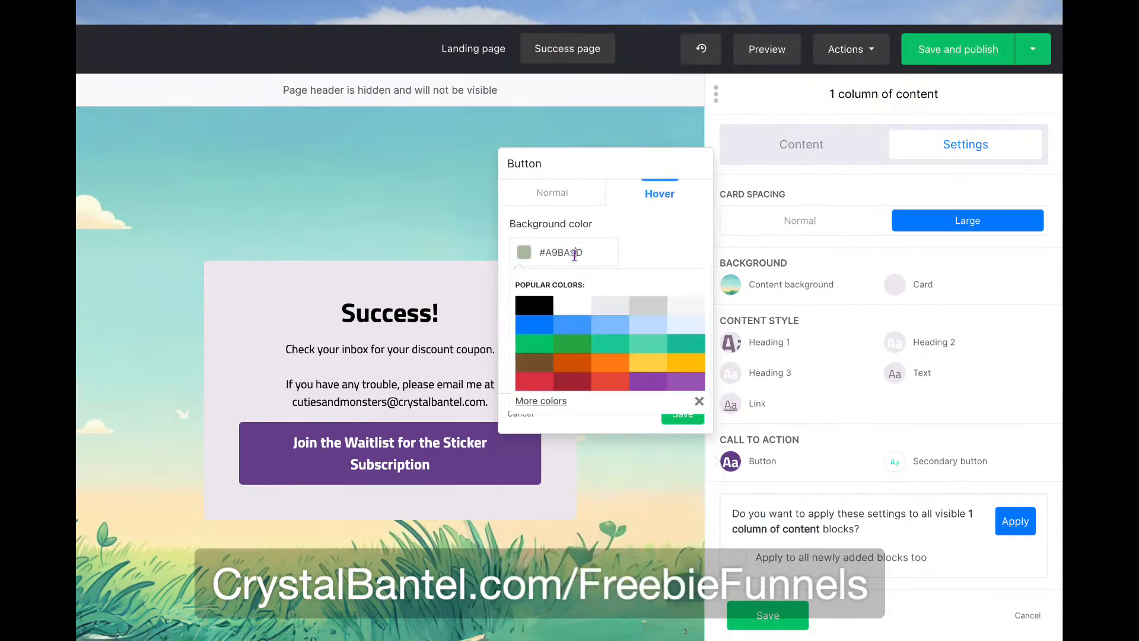
{"action": "left_click", "coordinate": [541, 401]}
{"action": "left_click", "coordinate": [567, 299]}
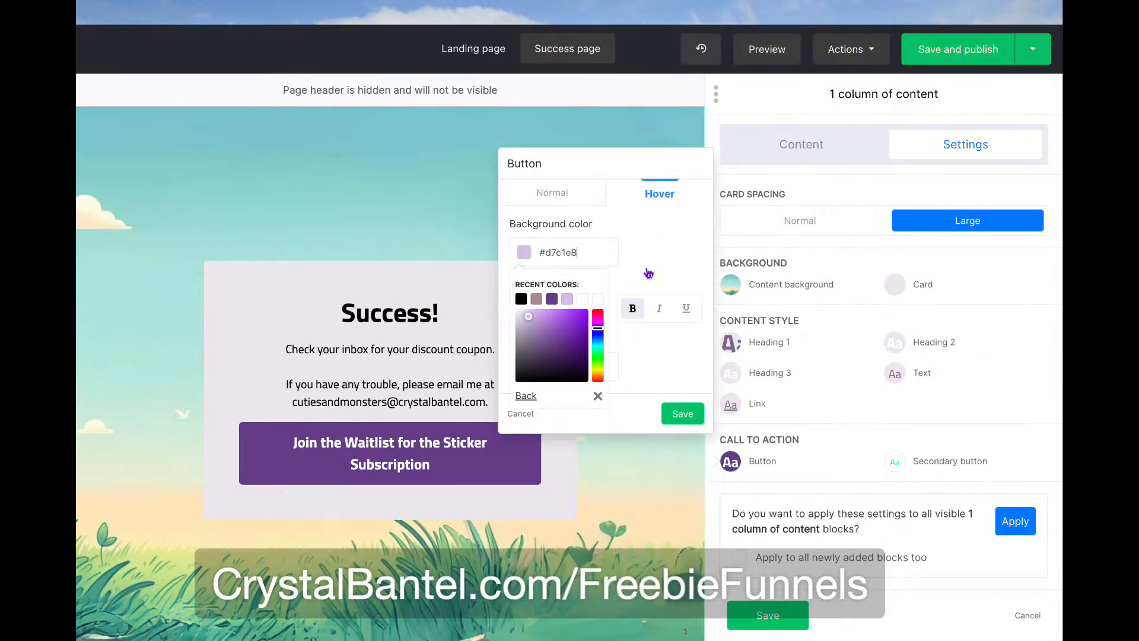
{"action": "left_click", "coordinate": [648, 272]}
{"action": "left_click", "coordinate": [562, 368]}
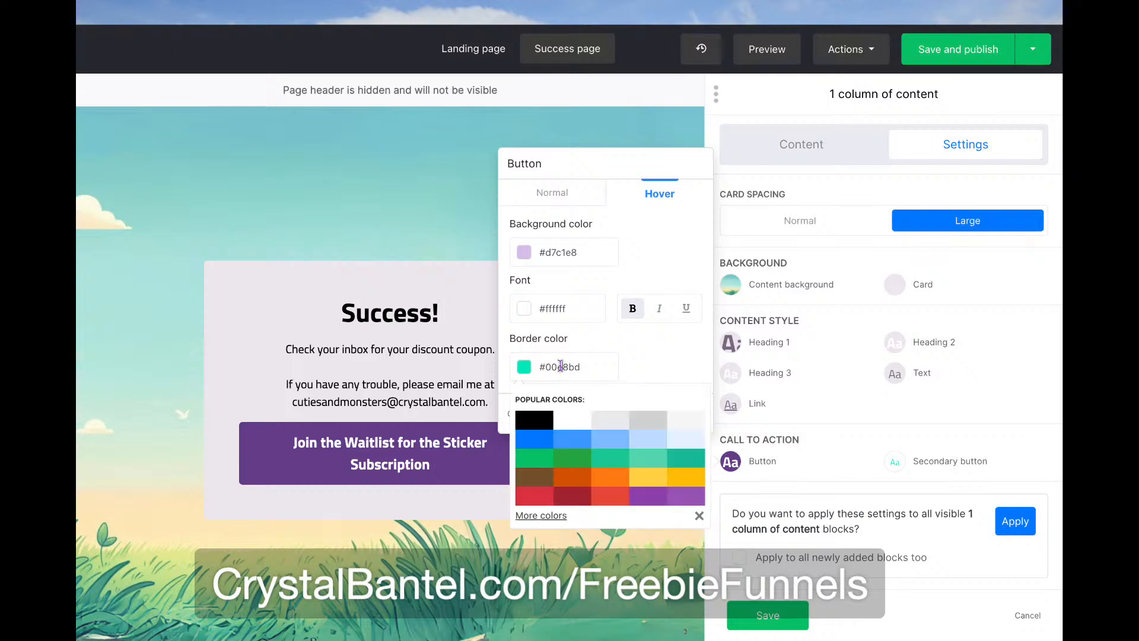
{"action": "left_click", "coordinate": [541, 516]}
{"action": "left_click", "coordinate": [551, 414]}
{"action": "left_click", "coordinate": [670, 386]}
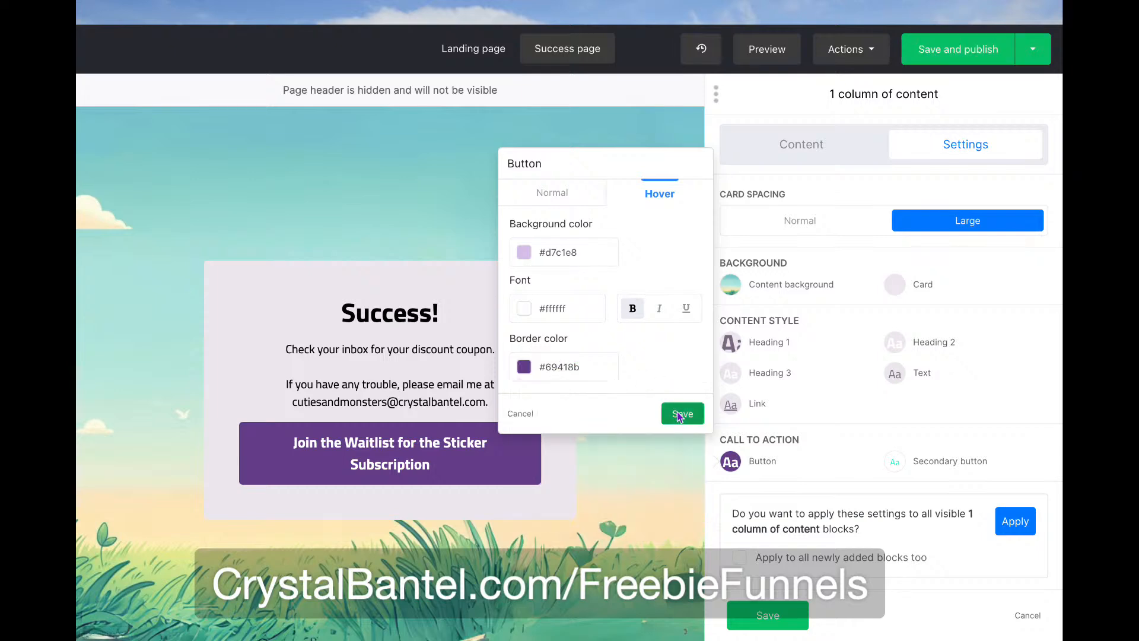
{"action": "left_click", "coordinate": [679, 415]}
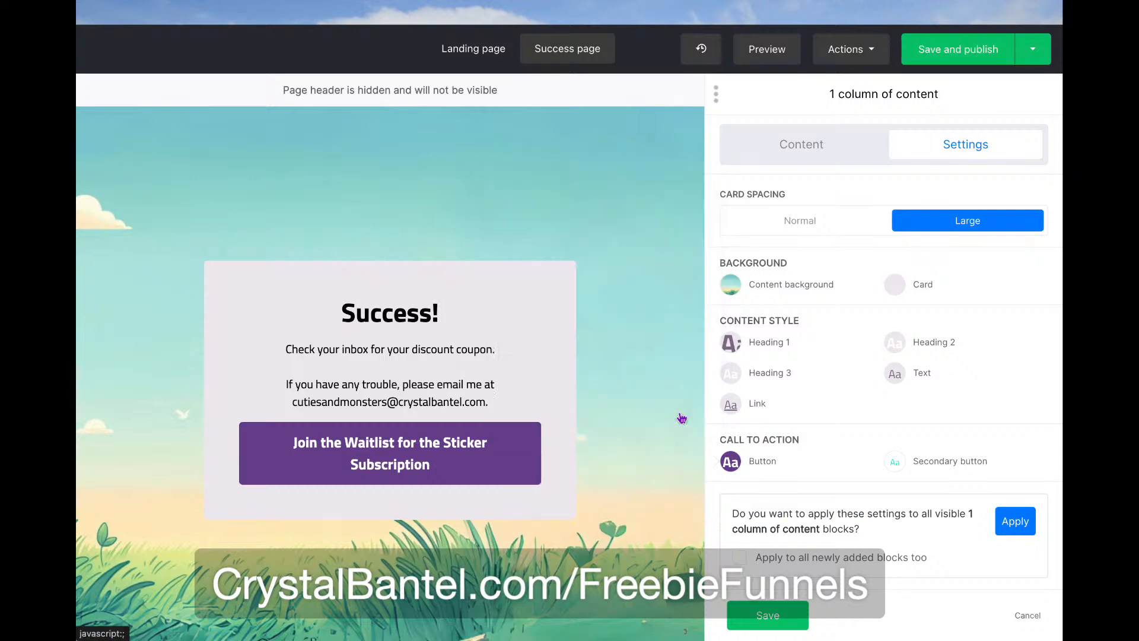
Set the button's hover text colour to black #000000 and save the block settings
{"action": "left_click", "coordinate": [504, 469]}
{"action": "left_click", "coordinate": [465, 328]}
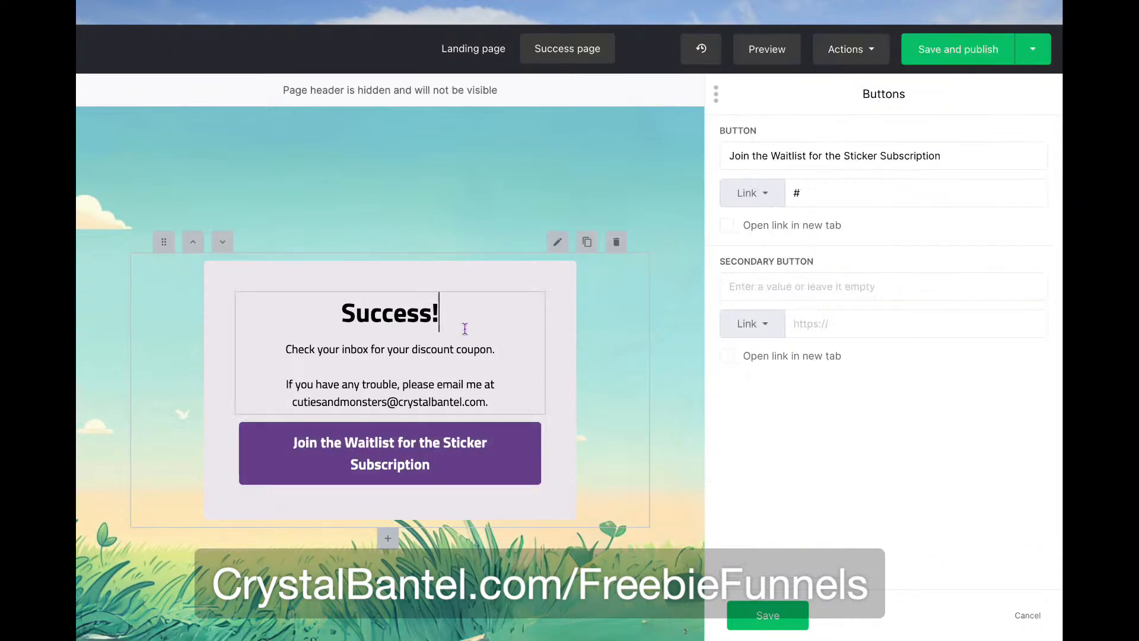
{"action": "left_click", "coordinate": [557, 241]}
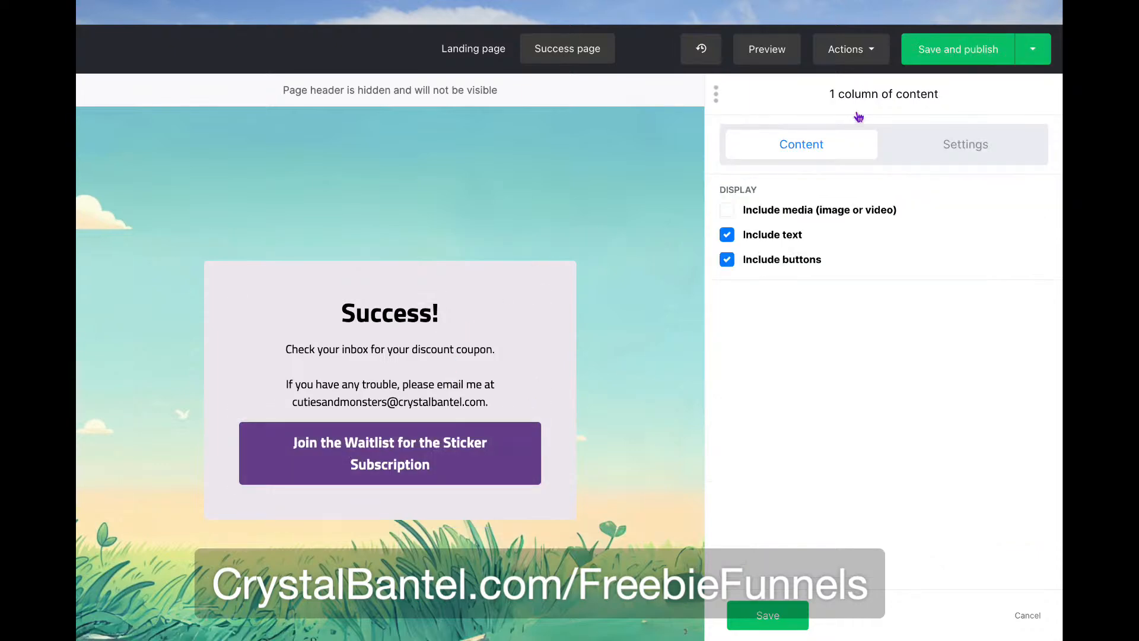
{"action": "left_click", "coordinate": [953, 147]}
{"action": "scroll", "coordinate": [763, 547], "scroll_direction": "down", "scroll_amount": 3}
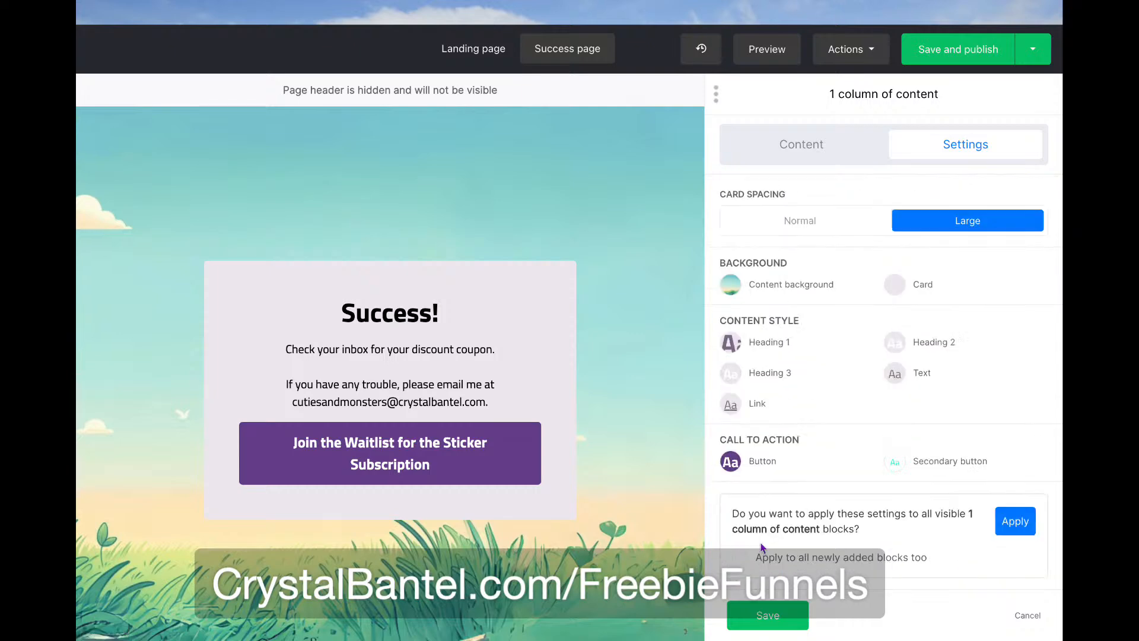
{"action": "left_click", "coordinate": [739, 469]}
{"action": "left_click", "coordinate": [671, 197]}
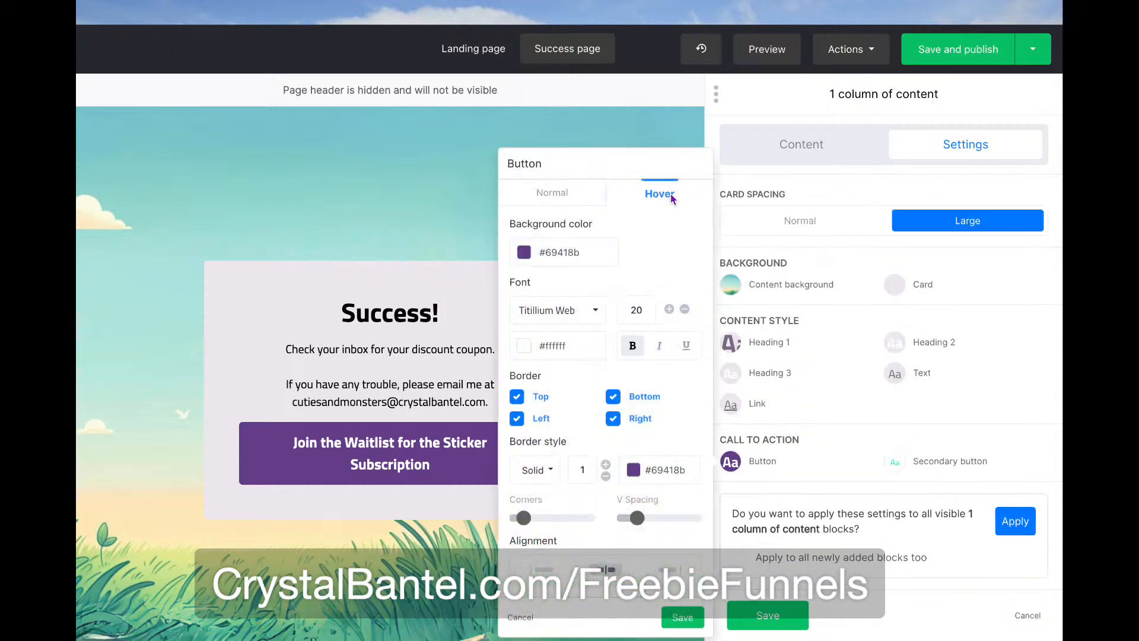
{"action": "left_click", "coordinate": [559, 309]}
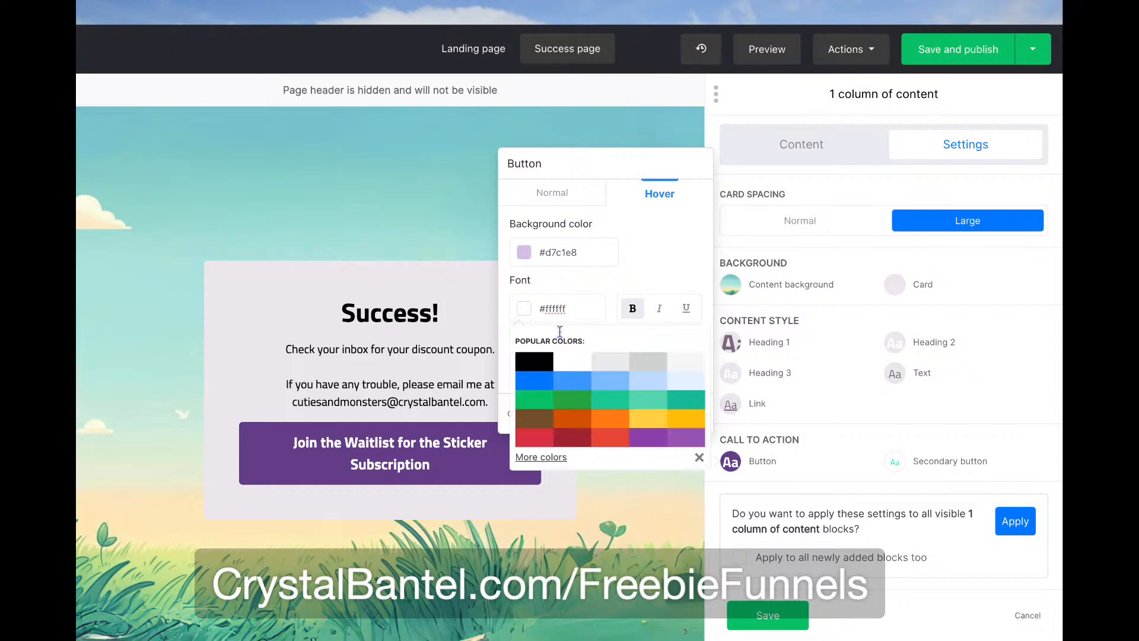
{"action": "left_click", "coordinate": [534, 363]}
{"action": "left_click", "coordinate": [845, 183]}
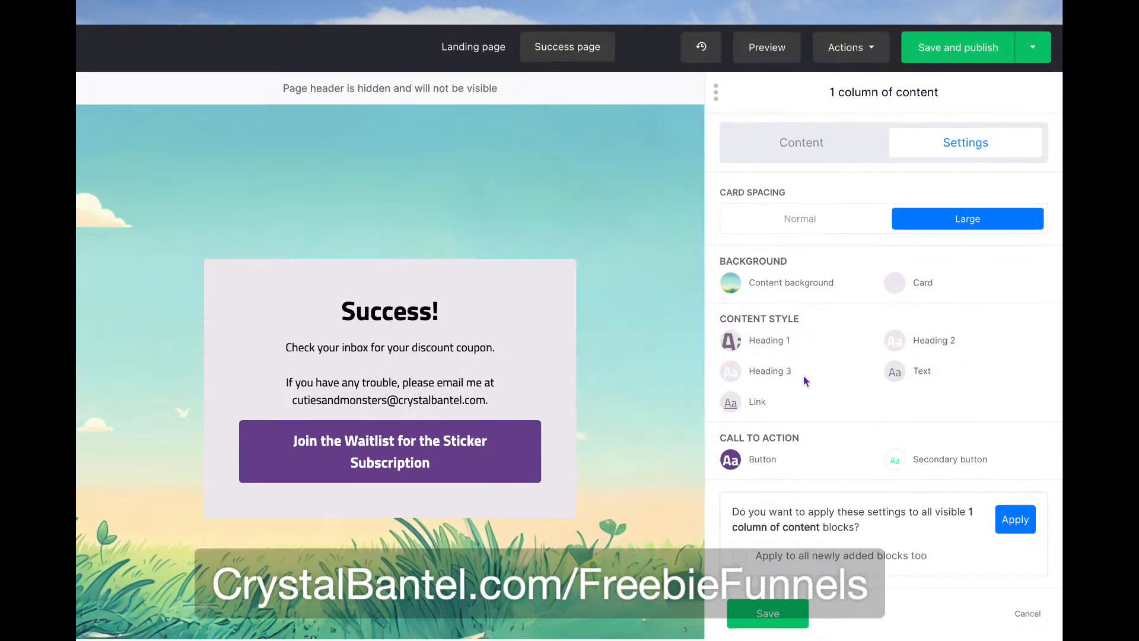
{"action": "left_click", "coordinate": [777, 615]}
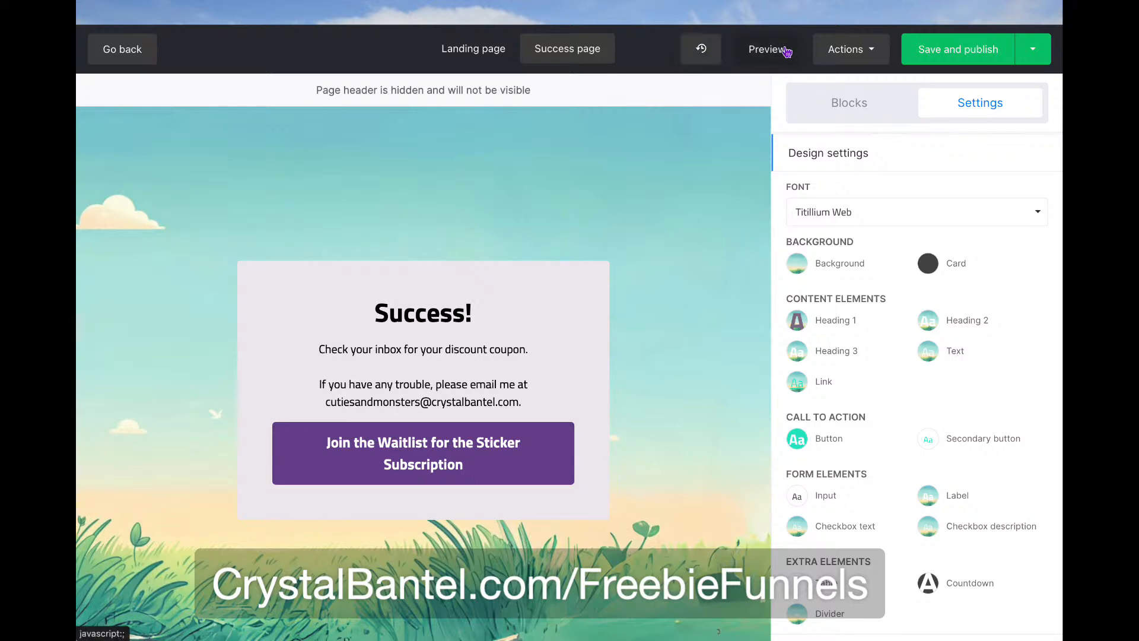
Open the Actions dropdown listing Save as template and Remove content blocks
{"action": "left_click", "coordinate": [873, 47]}
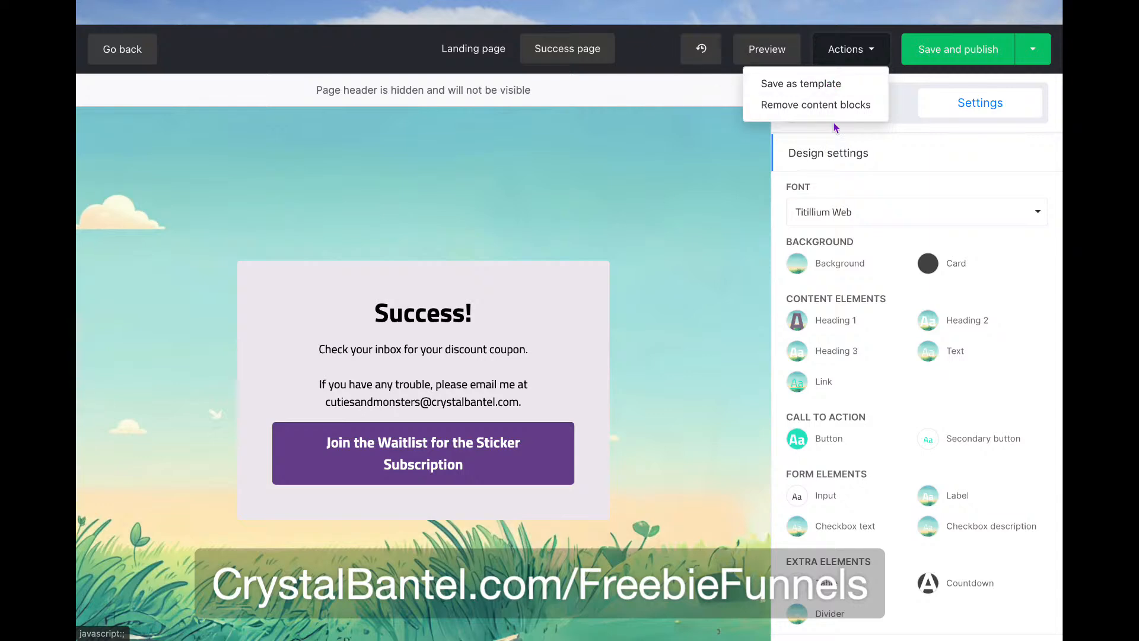
Save the page as a new template named 'Stickers Landing Page Template' and resume editing
{"action": "left_click", "coordinate": [829, 86]}
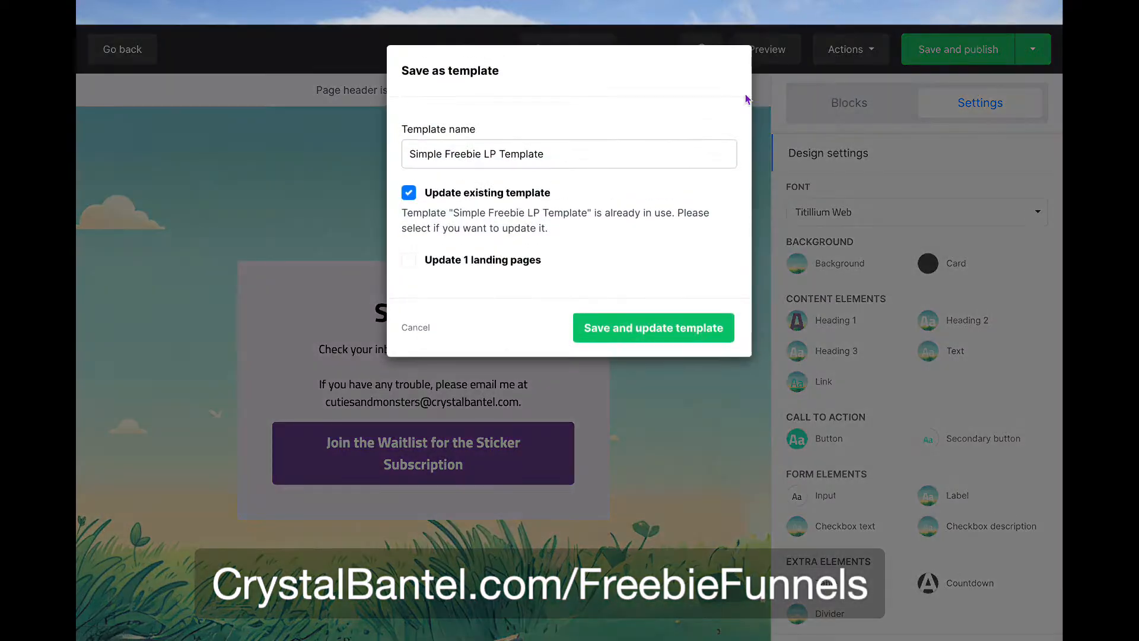
{"action": "left_click", "coordinate": [596, 155]}
{"action": "key", "text": "ctrl+a"}
{"action": "type", "text": "S"}
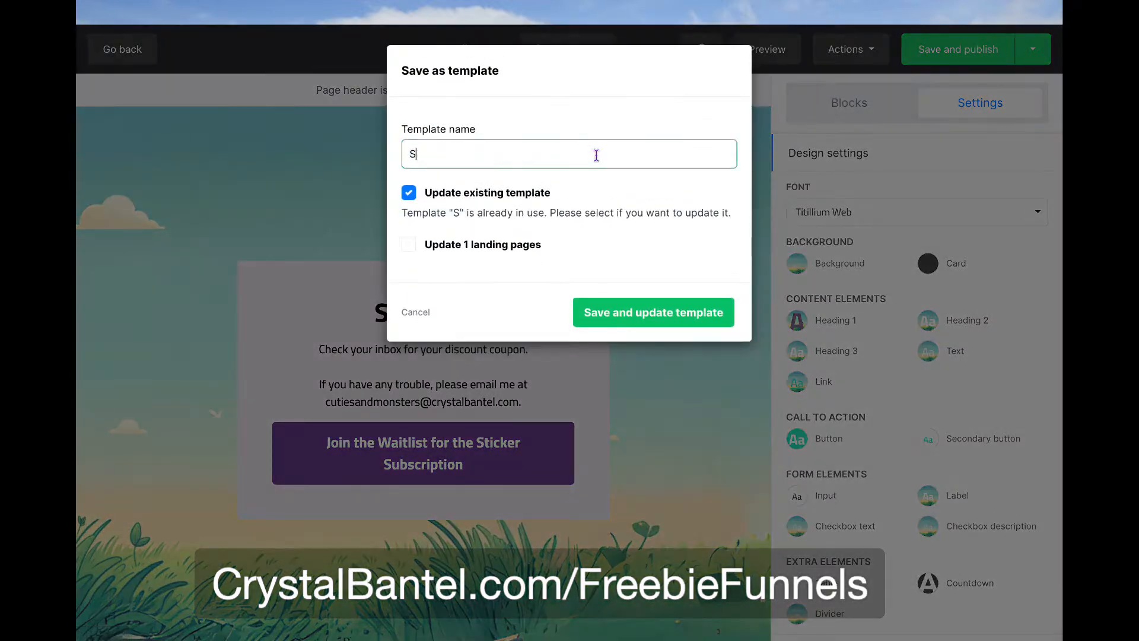
{"action": "type", "text": "tickers Landin"}
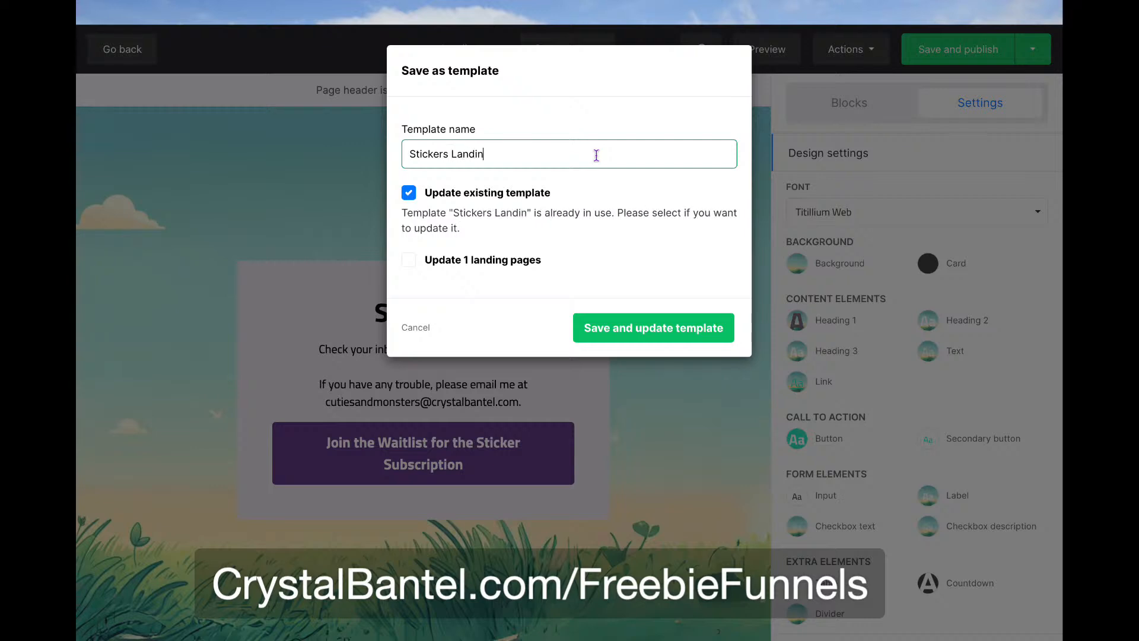
{"action": "type", "text": "g Page Template"}
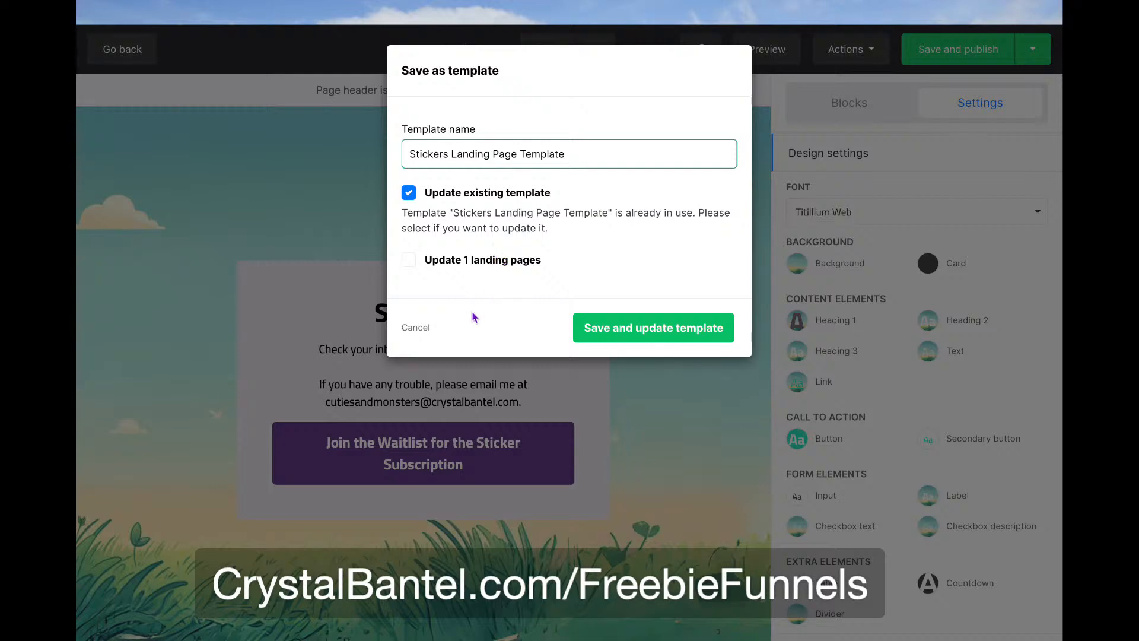
{"action": "triple_click", "coordinate": [536, 154]}
{"action": "key", "text": "ctrl+c"}
{"action": "left_click", "coordinate": [410, 193]}
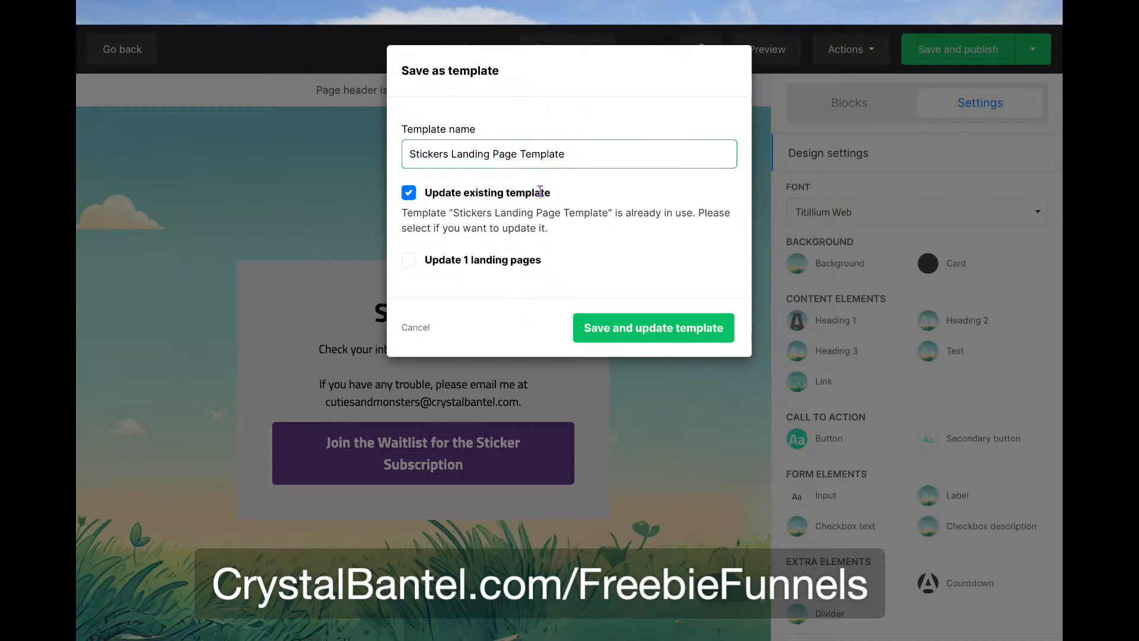
{"action": "left_click", "coordinate": [449, 142]}
{"action": "key", "text": "ctrl+v"}
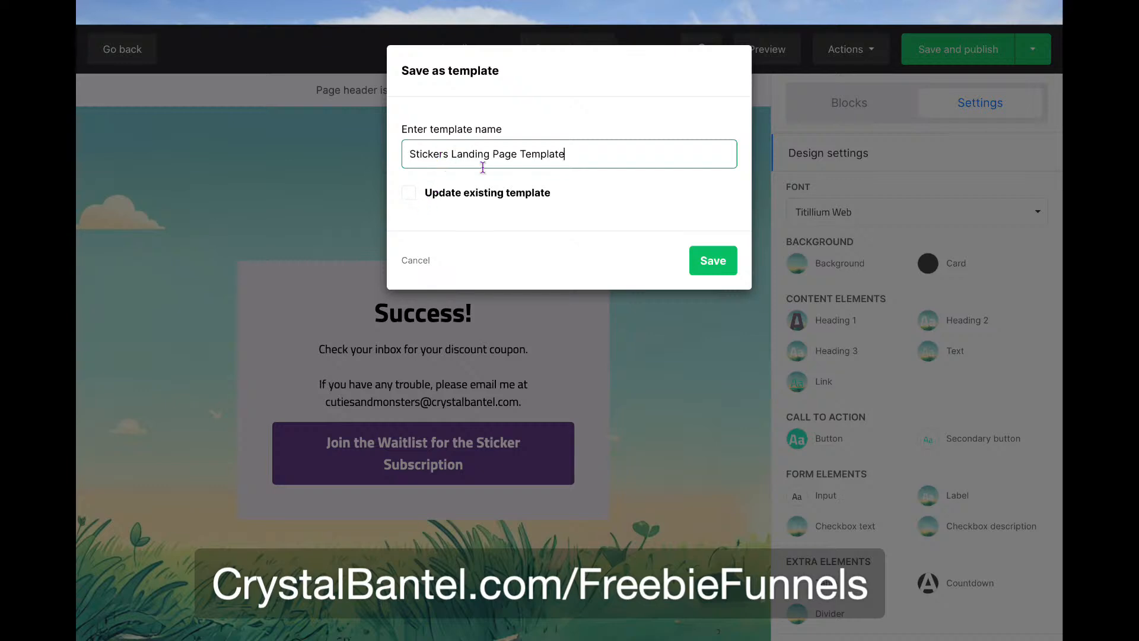
{"action": "left_click", "coordinate": [700, 265]}
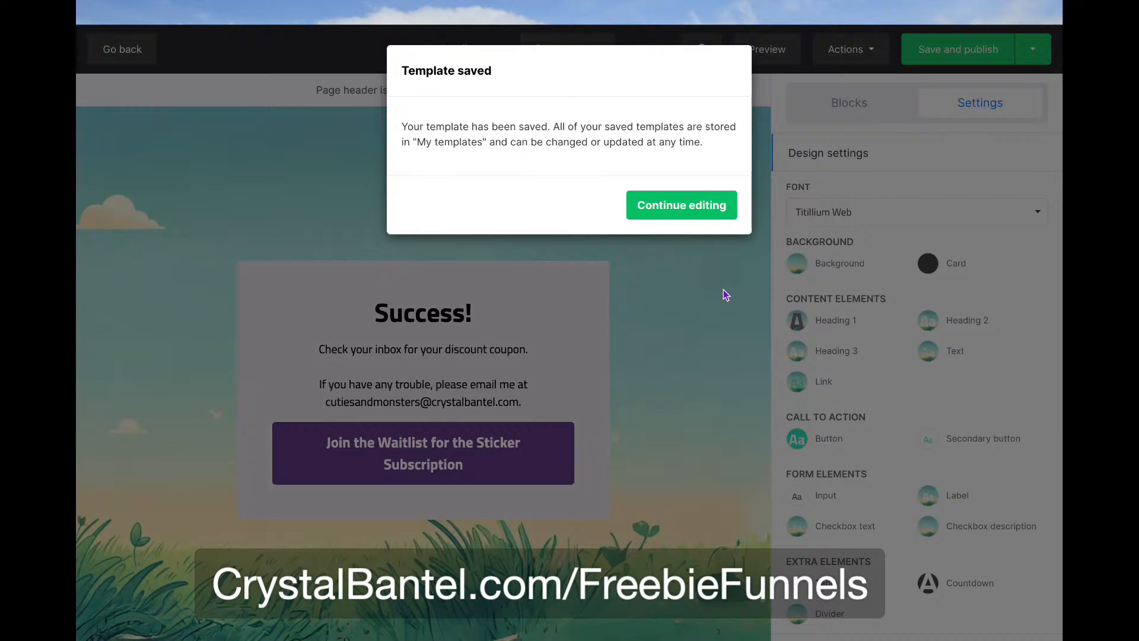
{"action": "left_click", "coordinate": [699, 212]}
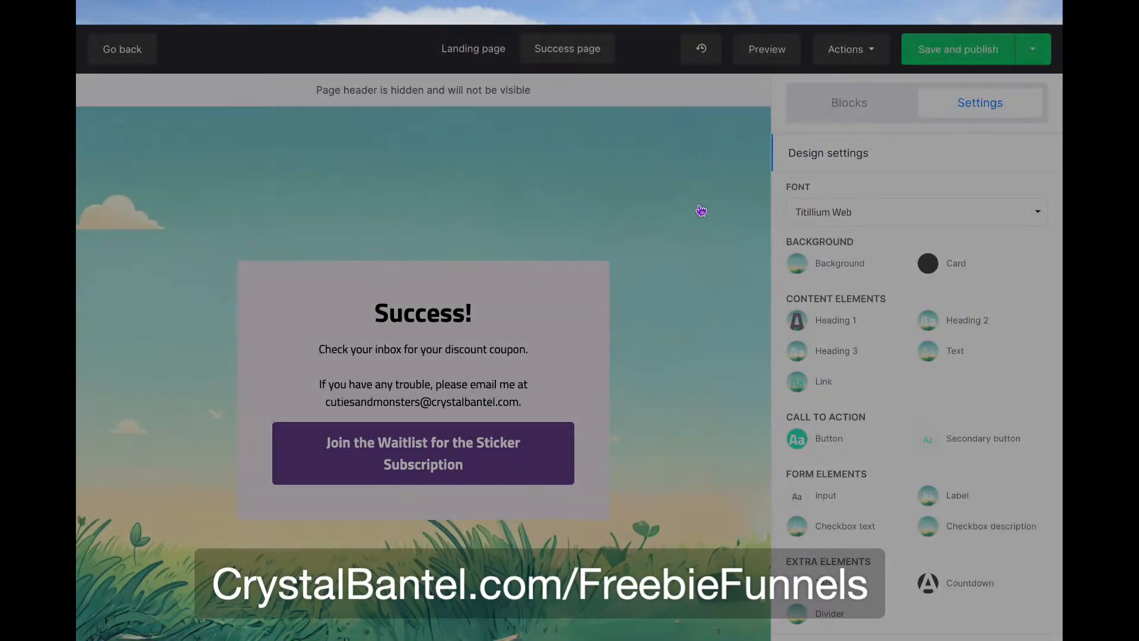
Leave Page auto refresh off and save the landing page as a draft
{"action": "left_click", "coordinate": [1033, 48]}
{"action": "left_click", "coordinate": [991, 86]}
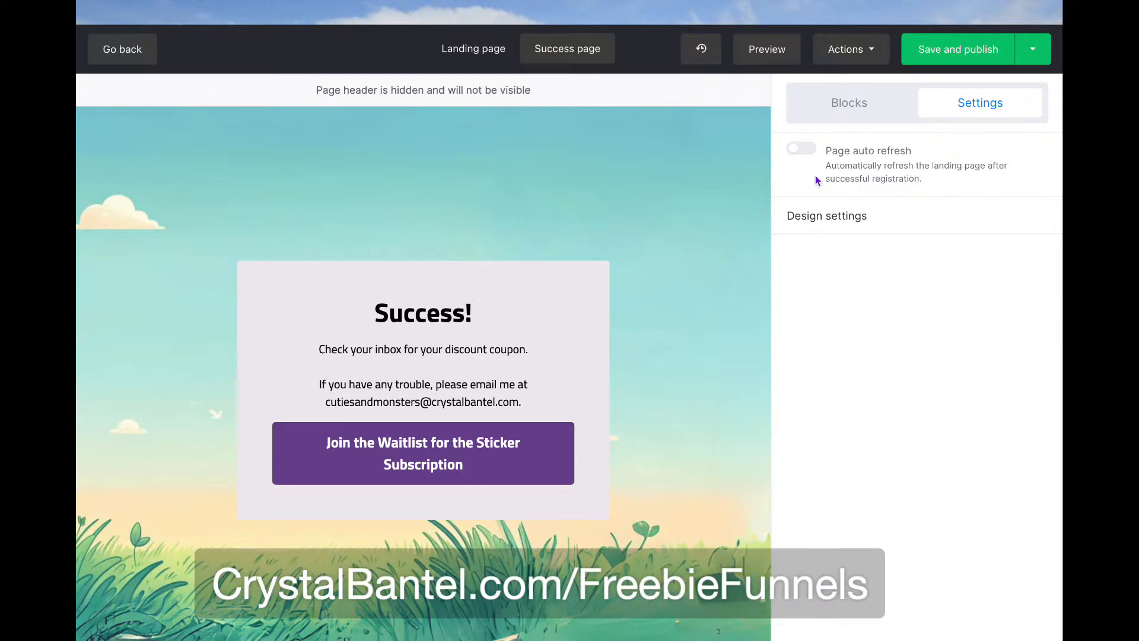
{"action": "left_click", "coordinate": [800, 149]}
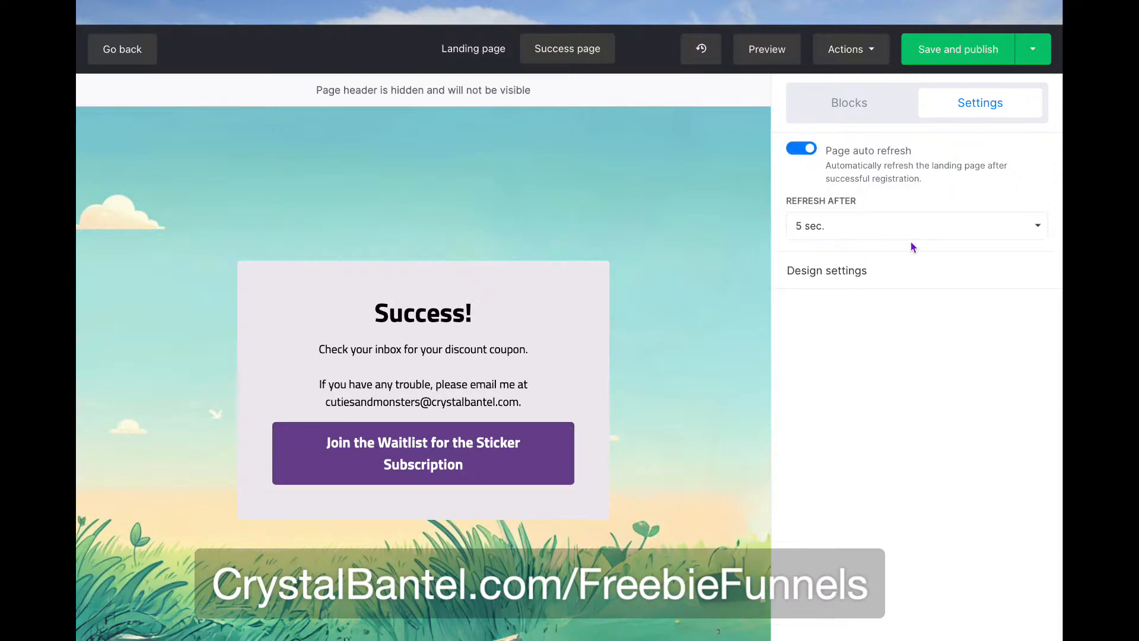
{"action": "left_click", "coordinate": [856, 159]}
{"action": "left_click", "coordinate": [866, 229]}
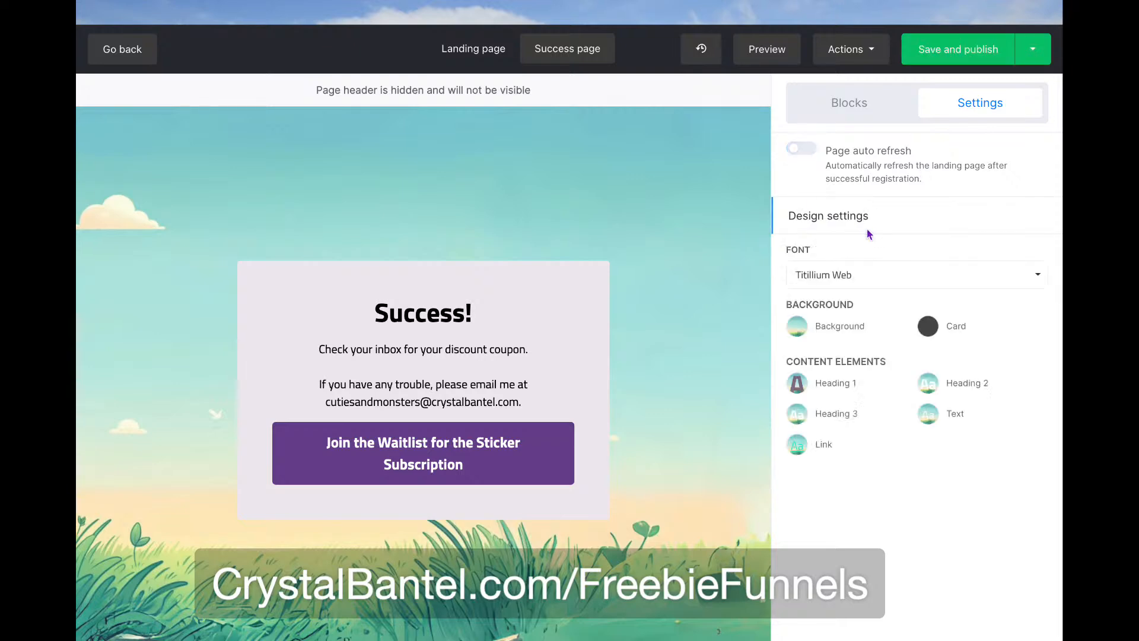
{"action": "left_click", "coordinate": [964, 51]}
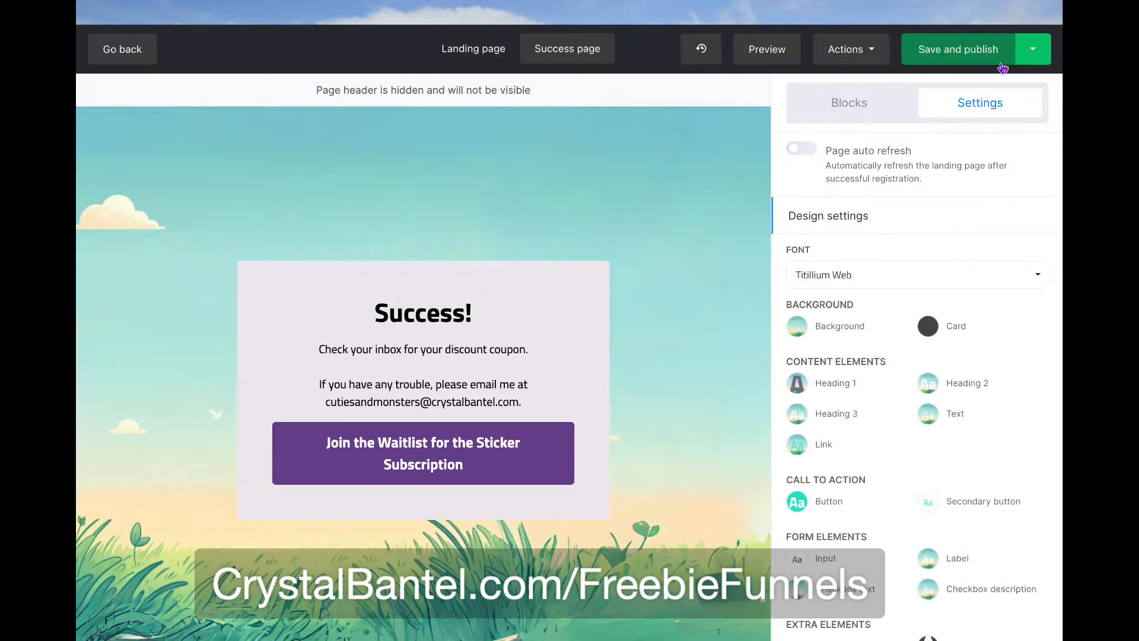
{"action": "left_click", "coordinate": [1033, 49]}
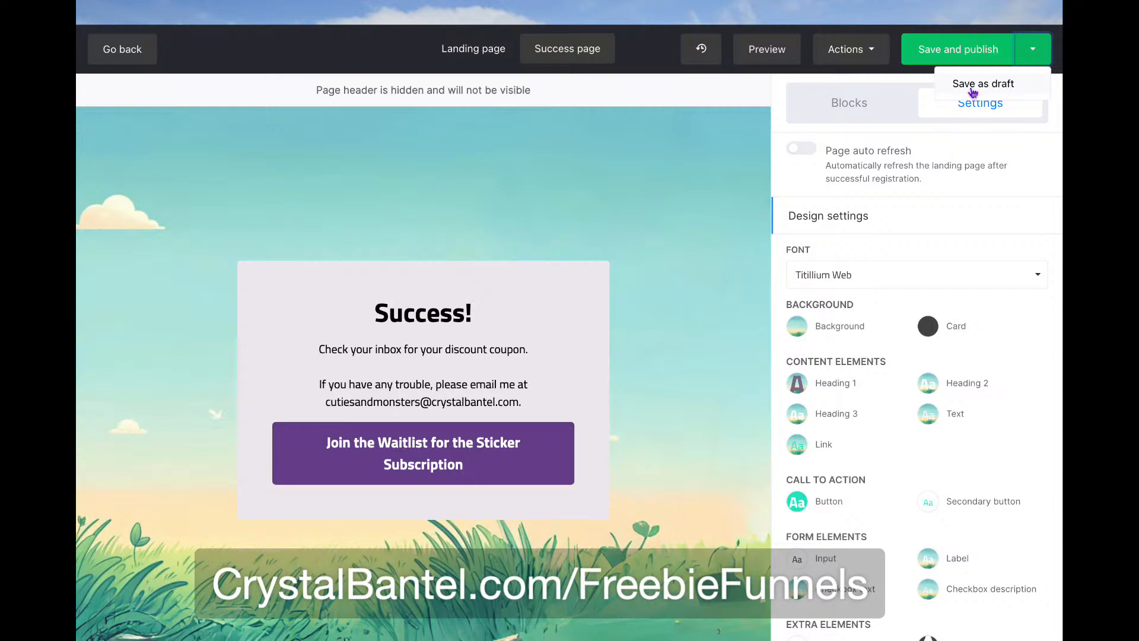
{"action": "left_click", "coordinate": [1001, 89]}
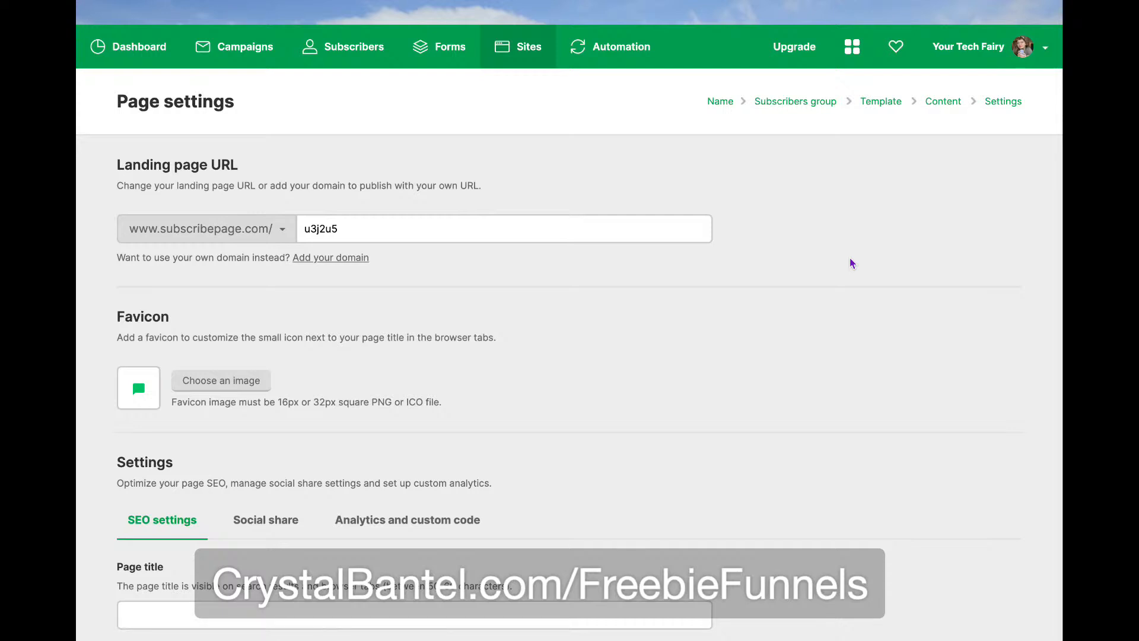
Change the URL slug from u3j2u5 to 'stickers' and start choosing a favicon image
{"action": "double_click", "coordinate": [671, 234]}
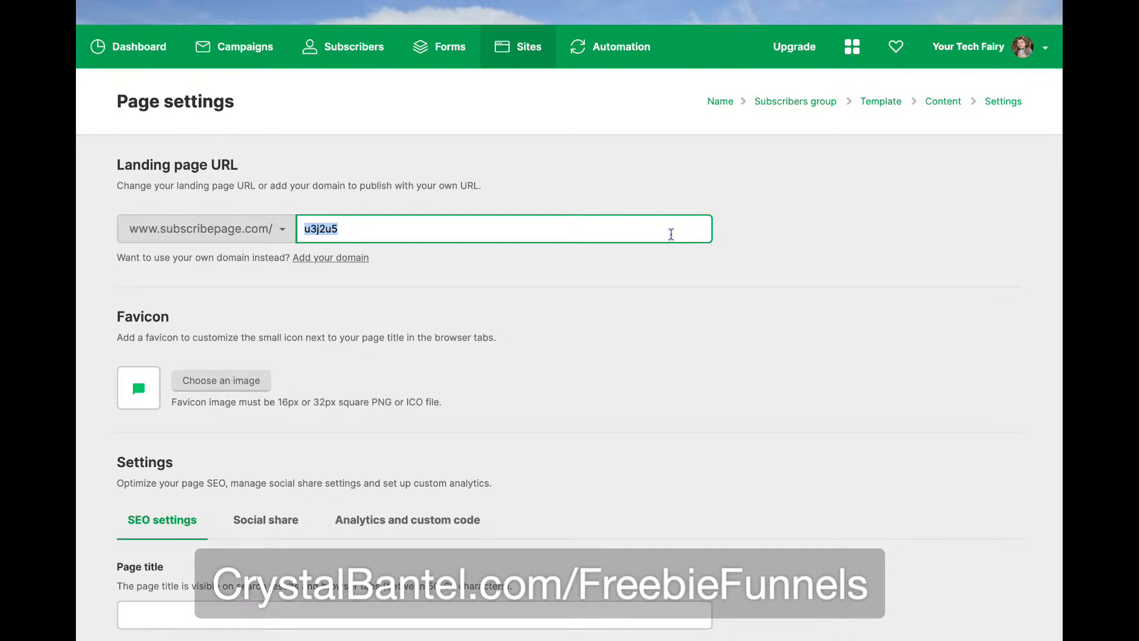
{"action": "type", "text": "stc"}
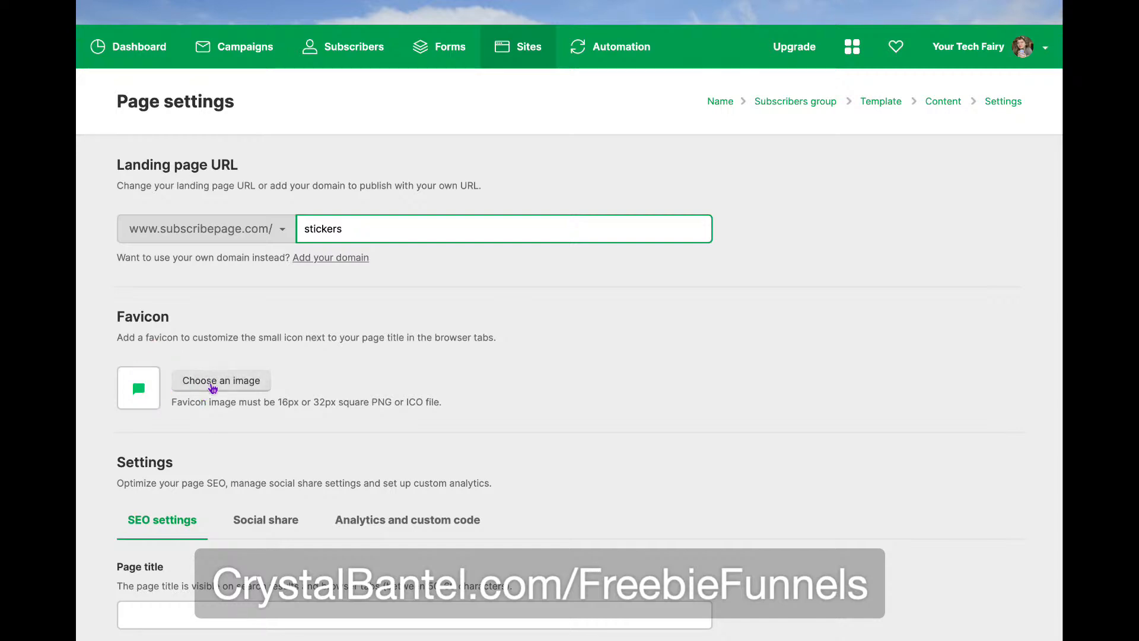
{"action": "left_click", "coordinate": [209, 387]}
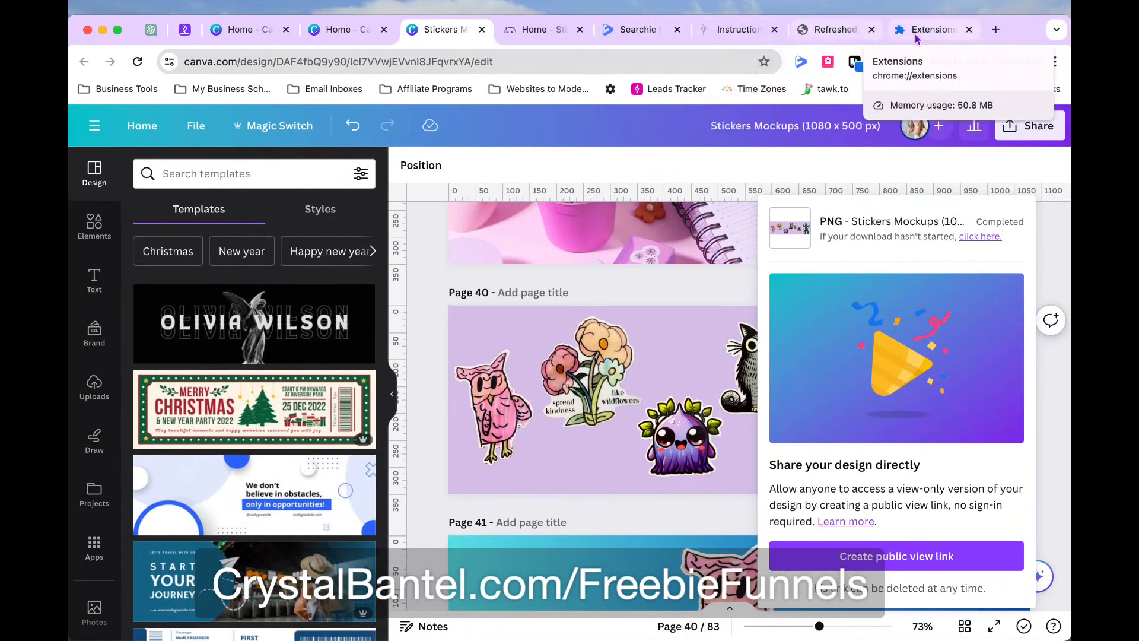
Check the Stickers for Cuties & Monsters website, then return to the favicon image picker
{"action": "left_click", "coordinate": [511, 36]}
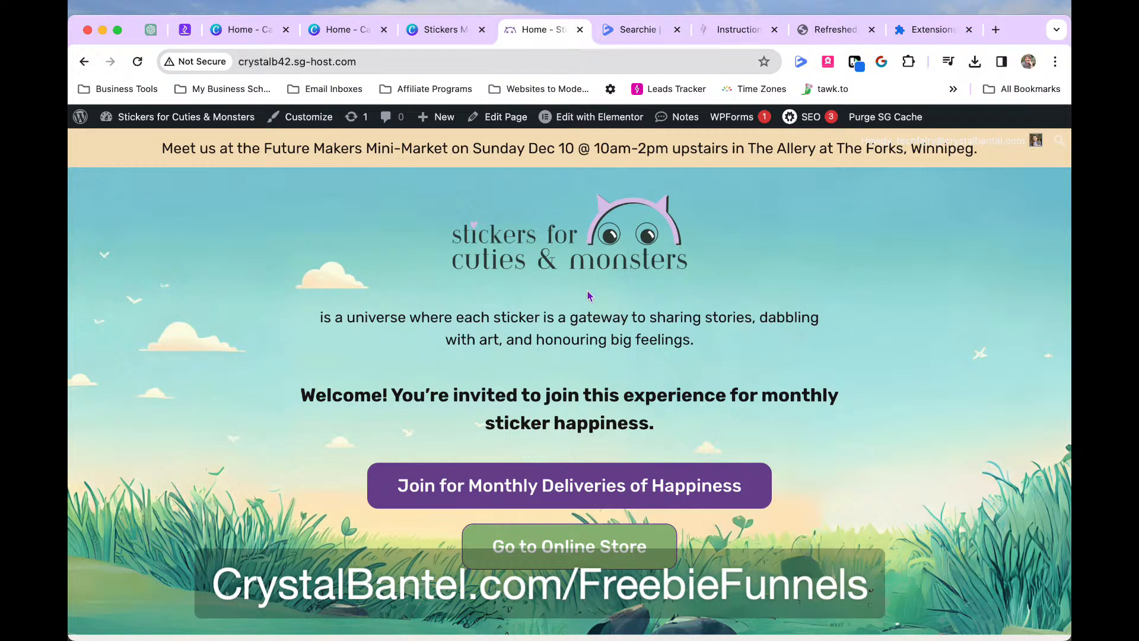
{"action": "left_click", "coordinate": [432, 31]}
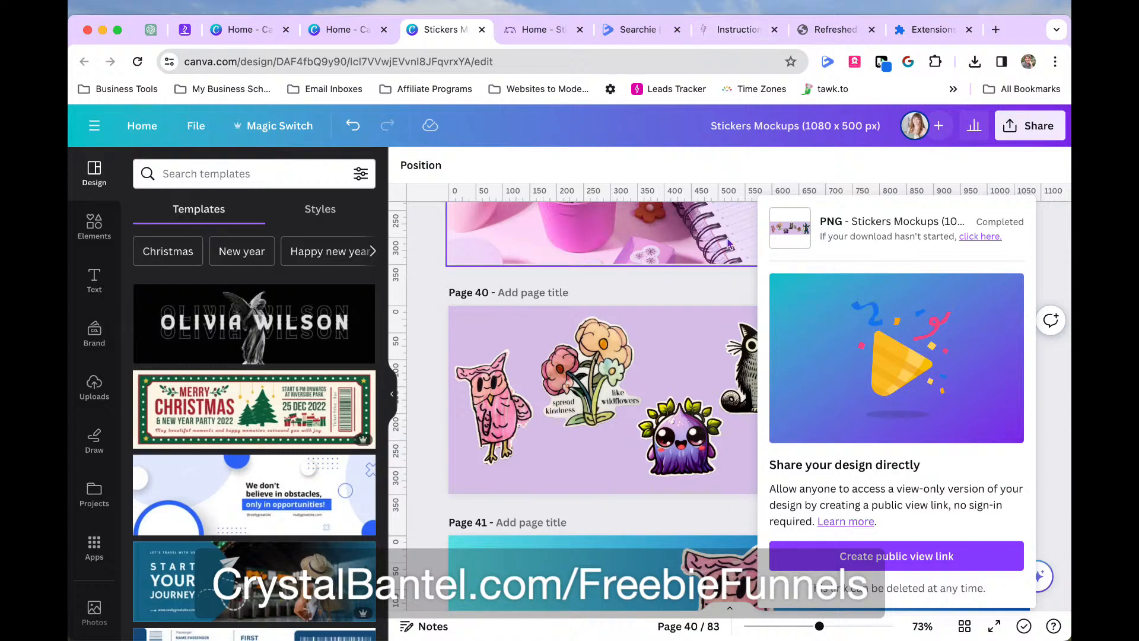
{"action": "key", "text": "ctrl+Right"}
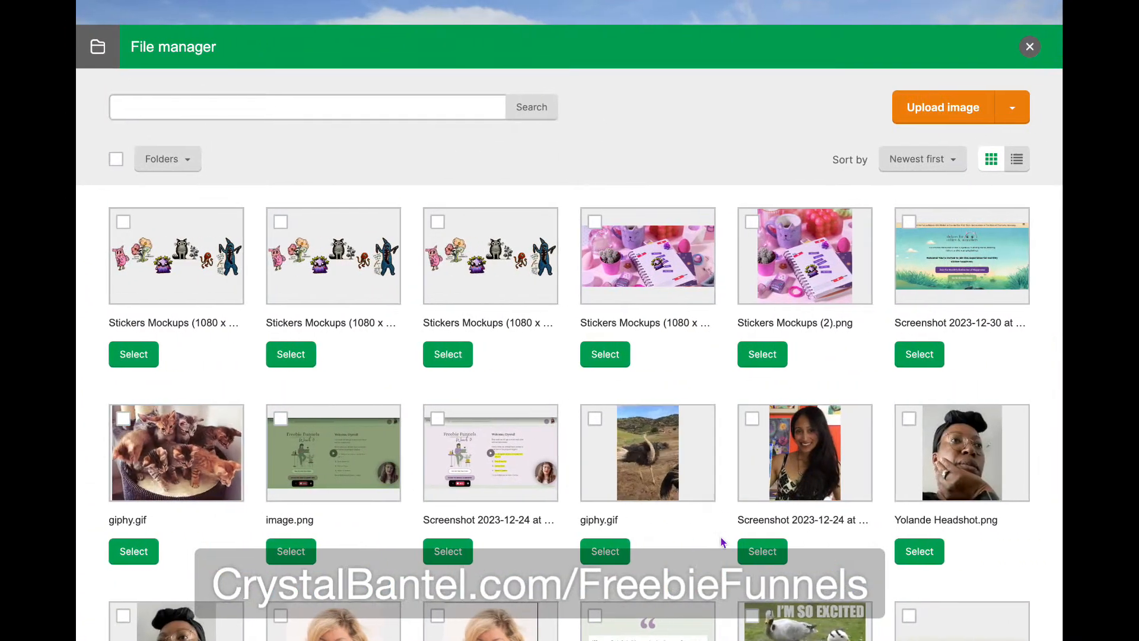
{"action": "scroll", "coordinate": [722, 541], "scroll_direction": "down", "scroll_amount": 12}
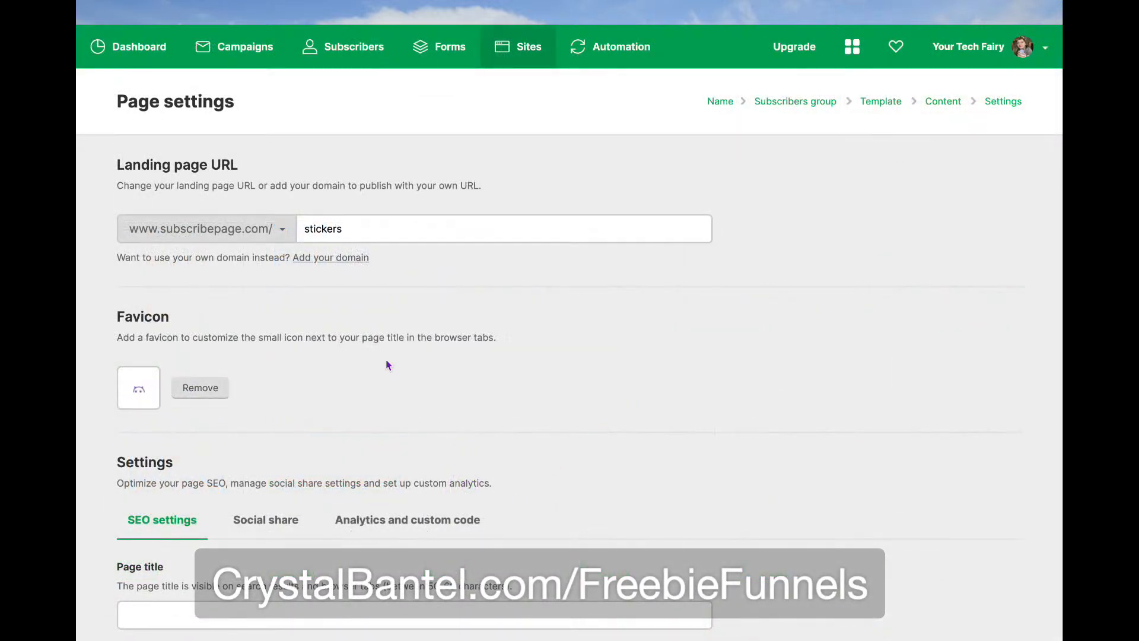
Enter the SEO page title 'Sign up for your discount coupon for Cuties & Monsters Stickers'
{"action": "scroll", "coordinate": [379, 443], "scroll_direction": "down", "scroll_amount": 5}
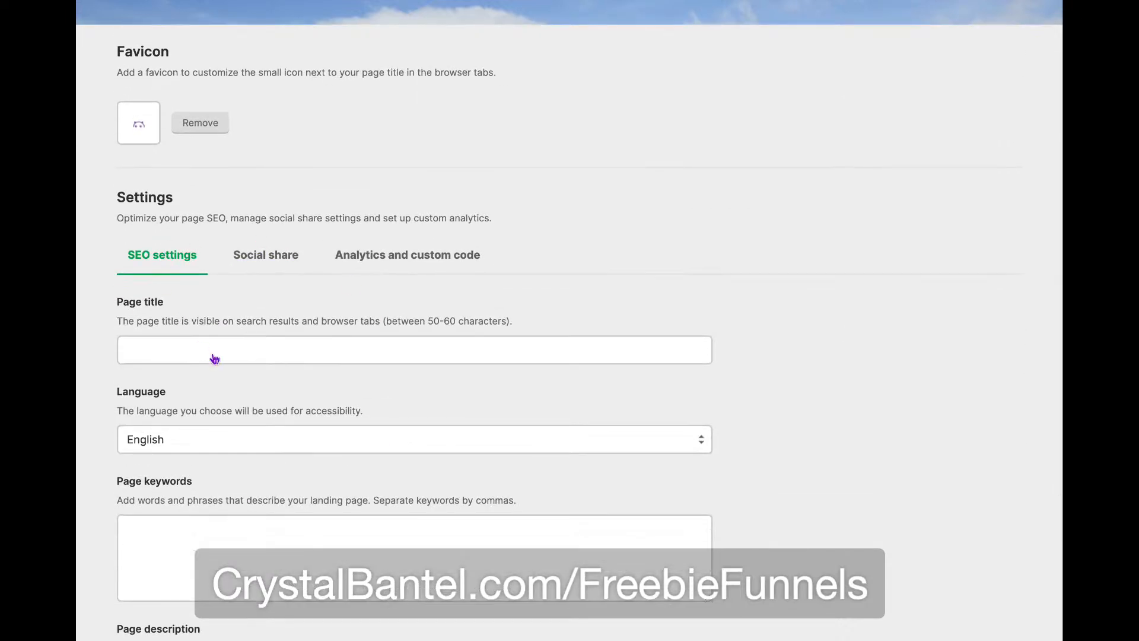
{"action": "left_click", "coordinate": [191, 352]}
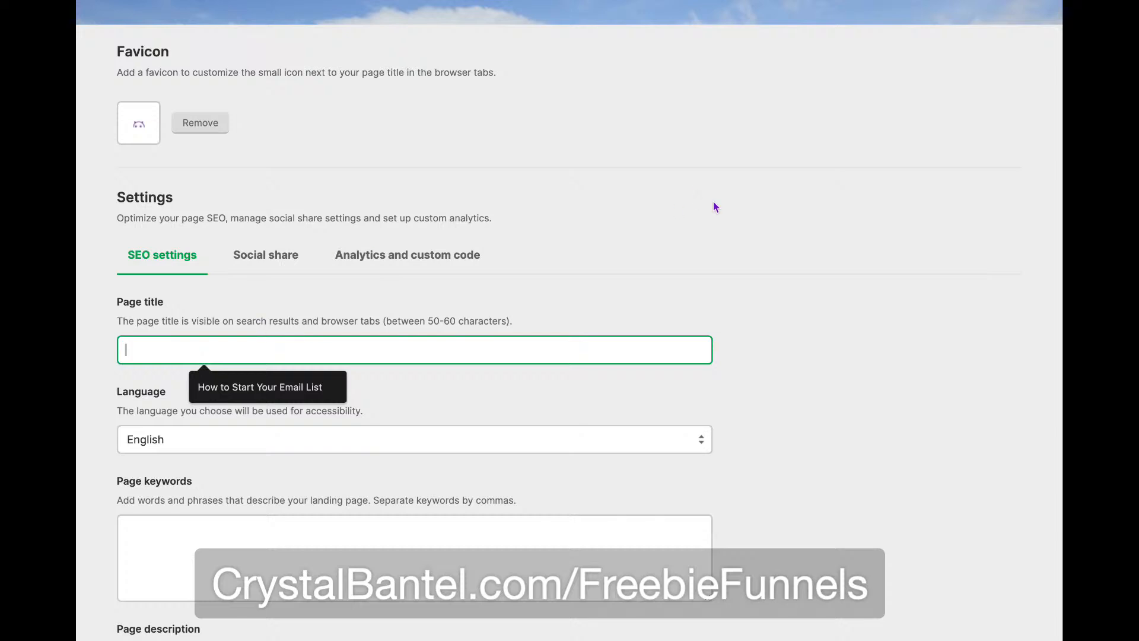
{"action": "type", "text": "Sign u"}
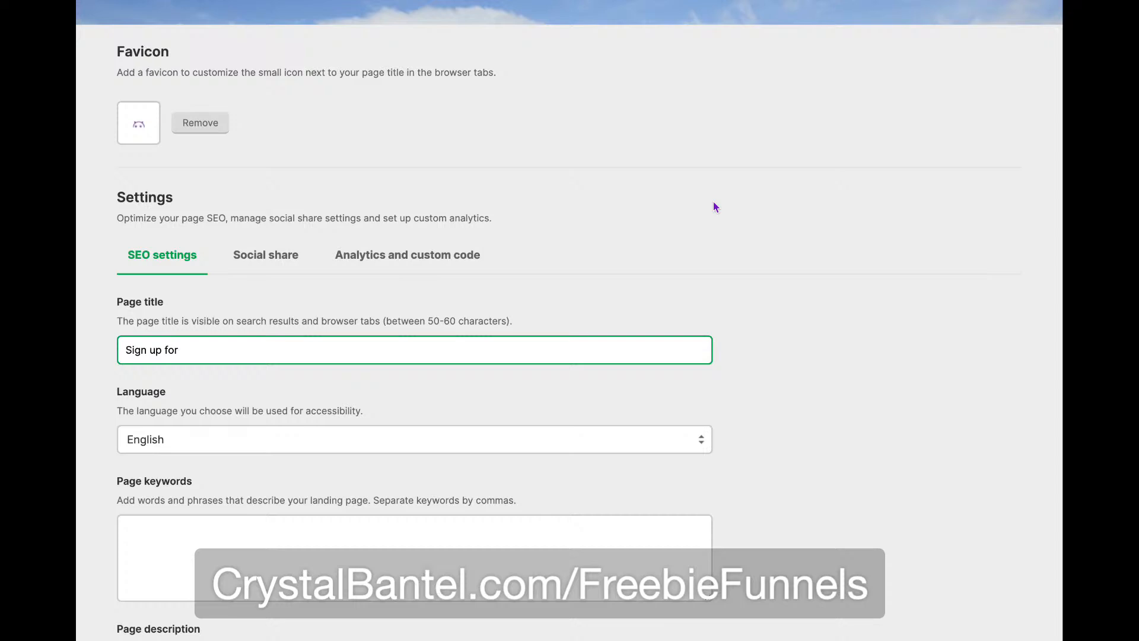
{"action": "type", "text": "p for your discount coupon for"}
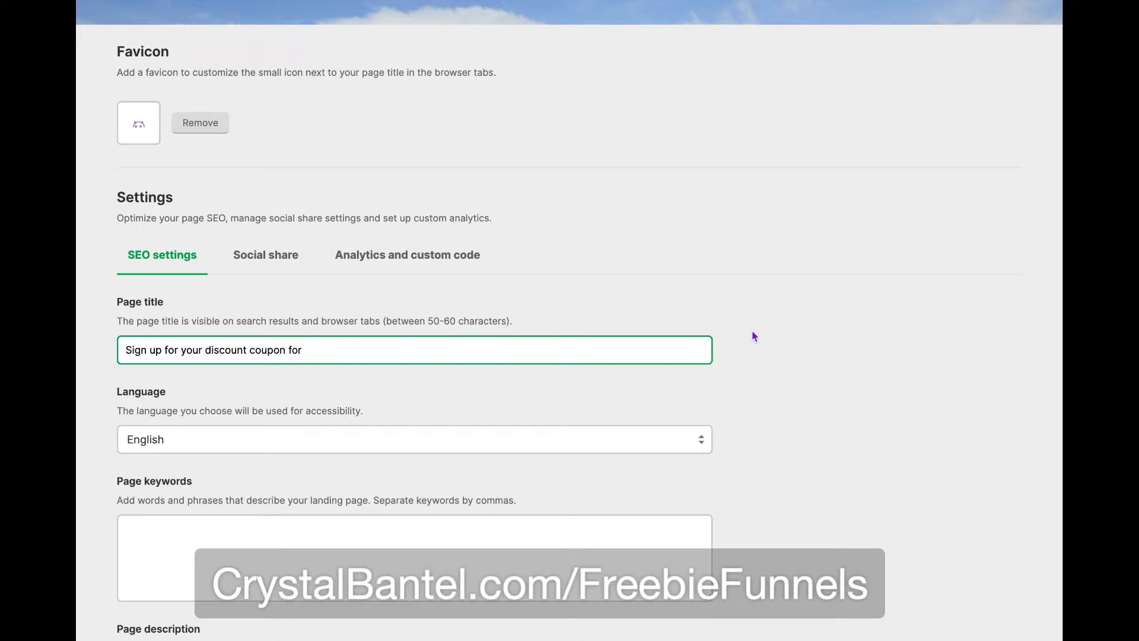
{"action": "type", "text": "Cuties & Monsters Stickers"}
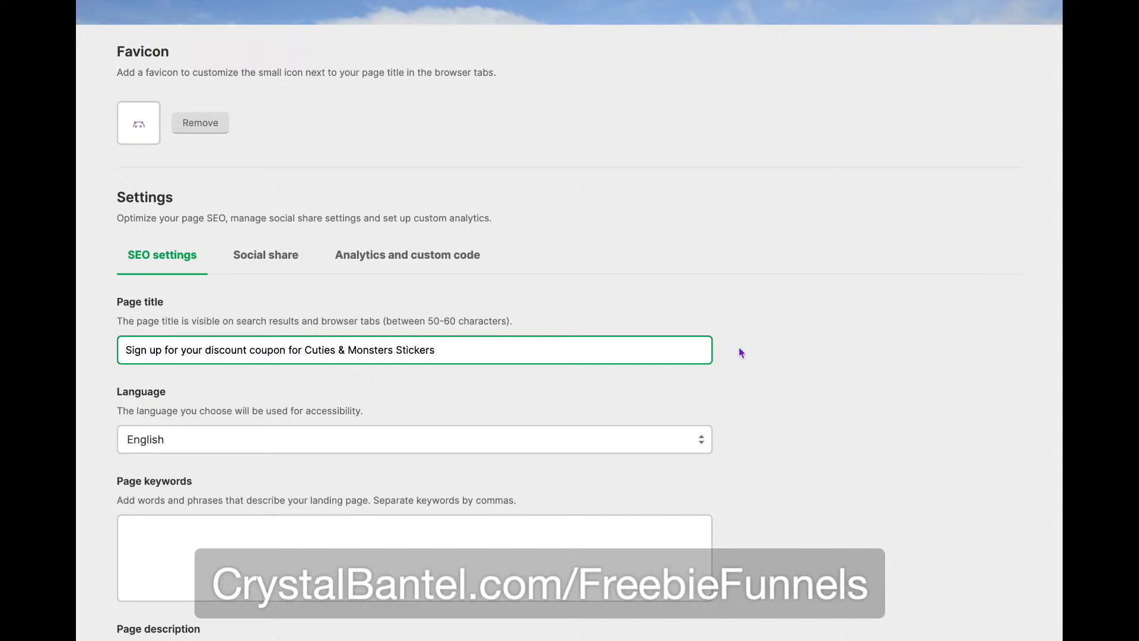
Insert '& Updates' into the title and capitalise Discount and Coupon
{"action": "left_click", "coordinate": [289, 351]}
{"action": "type", "text": "& Up"}
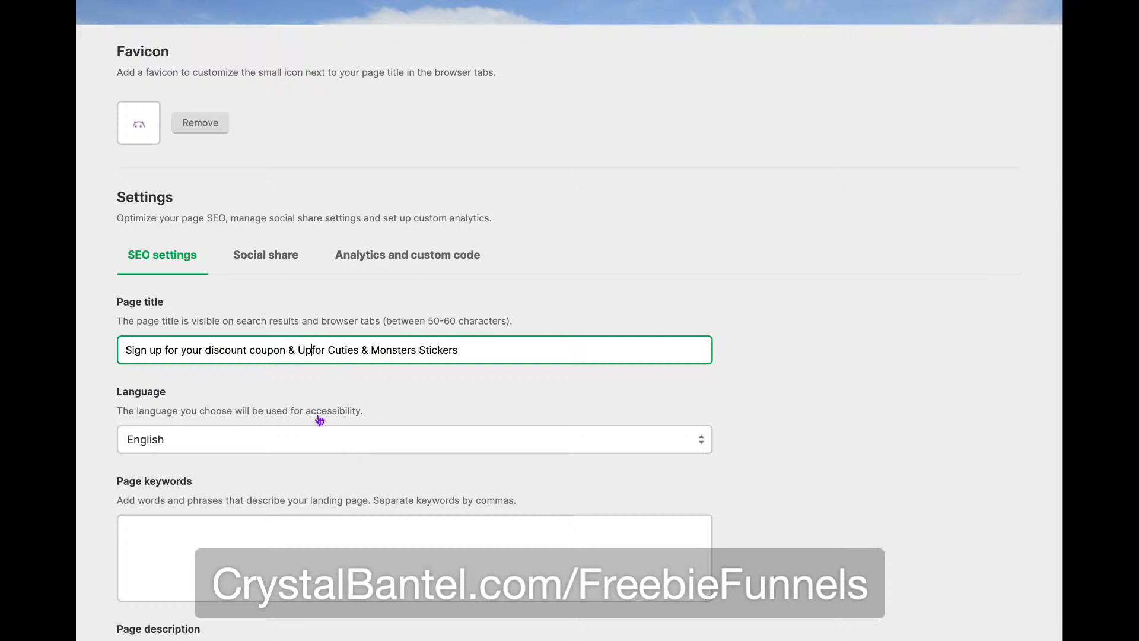
{"action": "type", "text": "dates"}
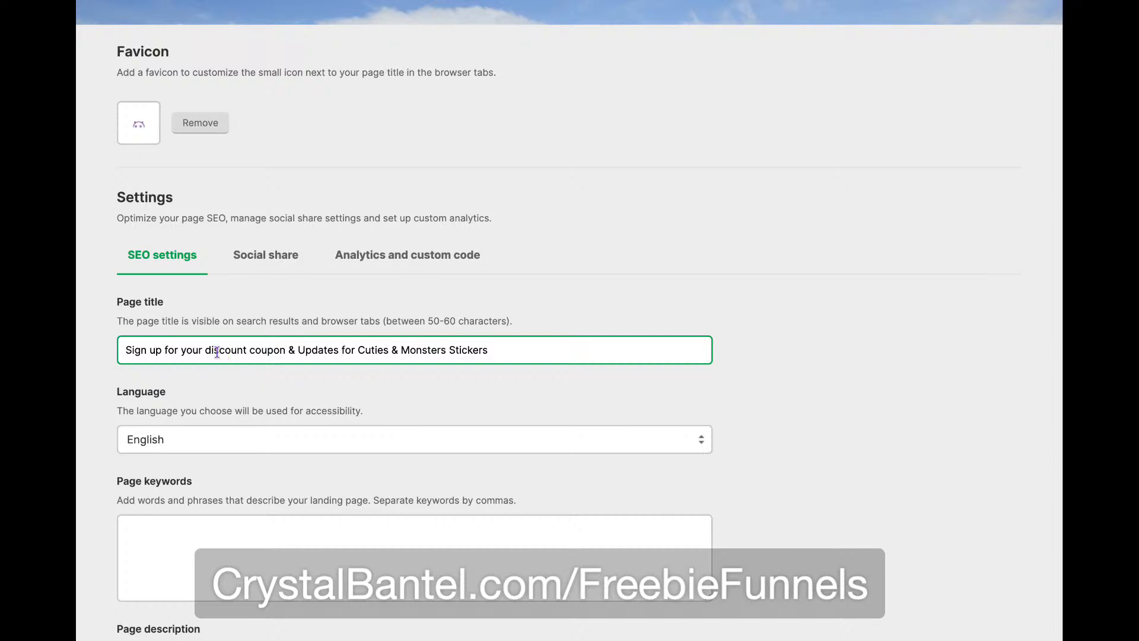
{"action": "left_click", "coordinate": [211, 351]}
{"action": "key", "text": "BackSpace"}
{"action": "type", "text": "D"}
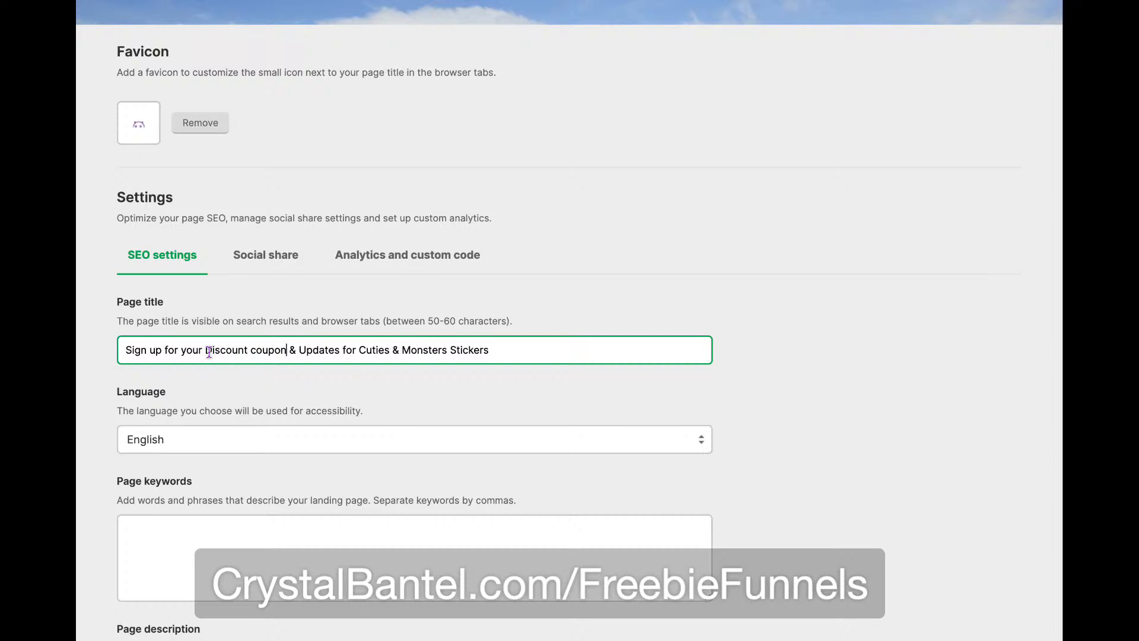
{"action": "key", "text": "BackSpace"}
{"action": "type", "text": "C"}
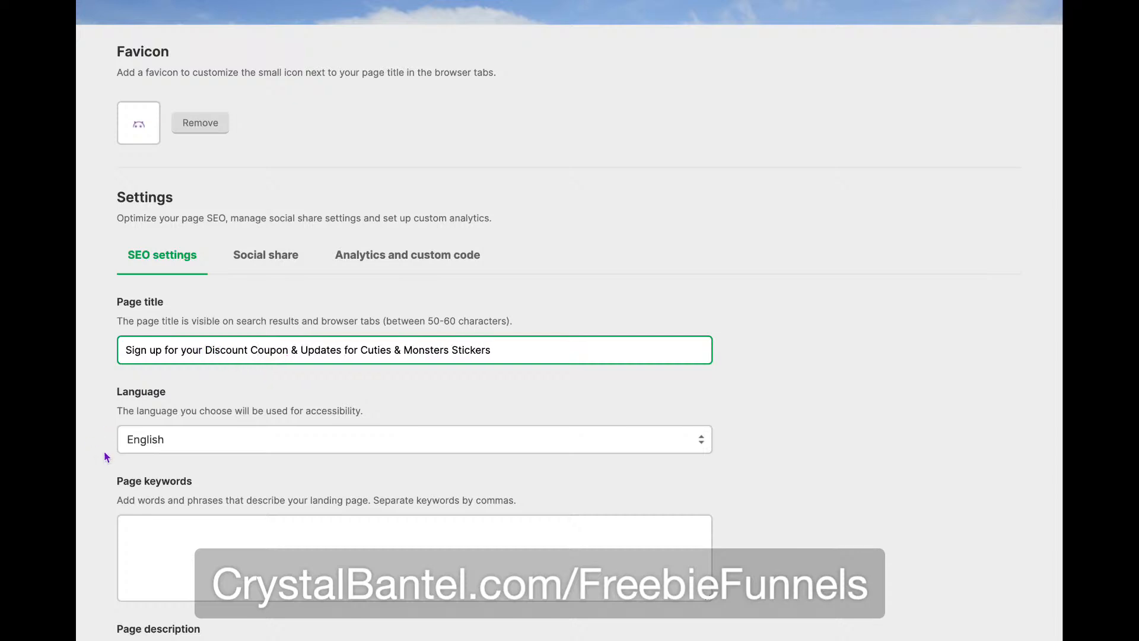
{"action": "left_click", "coordinate": [232, 554]}
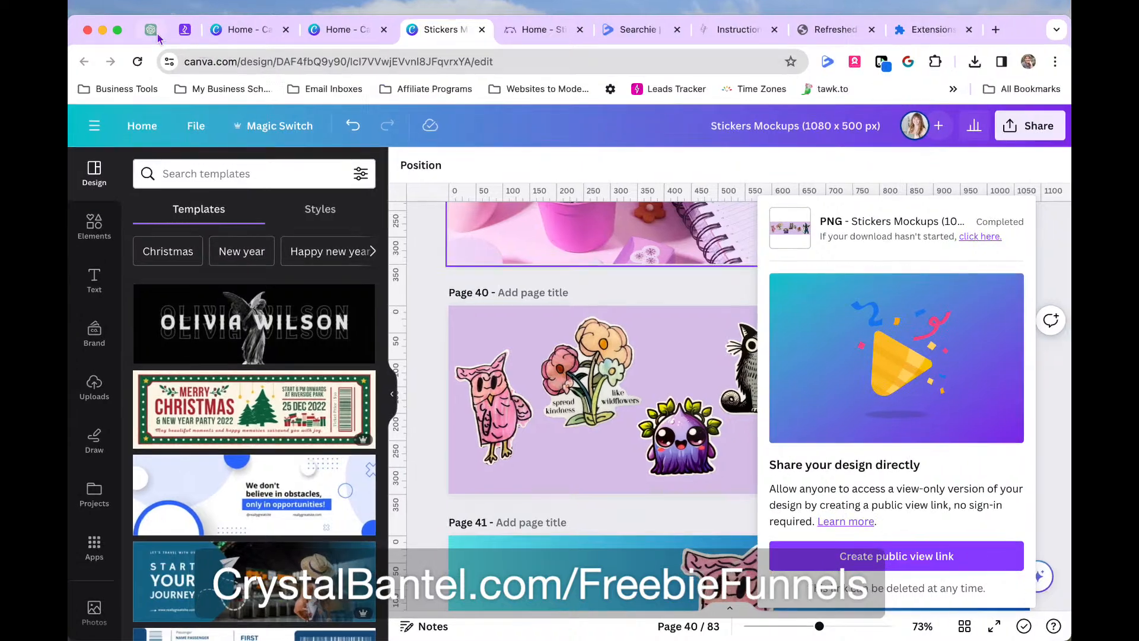
{"action": "left_click", "coordinate": [155, 33]}
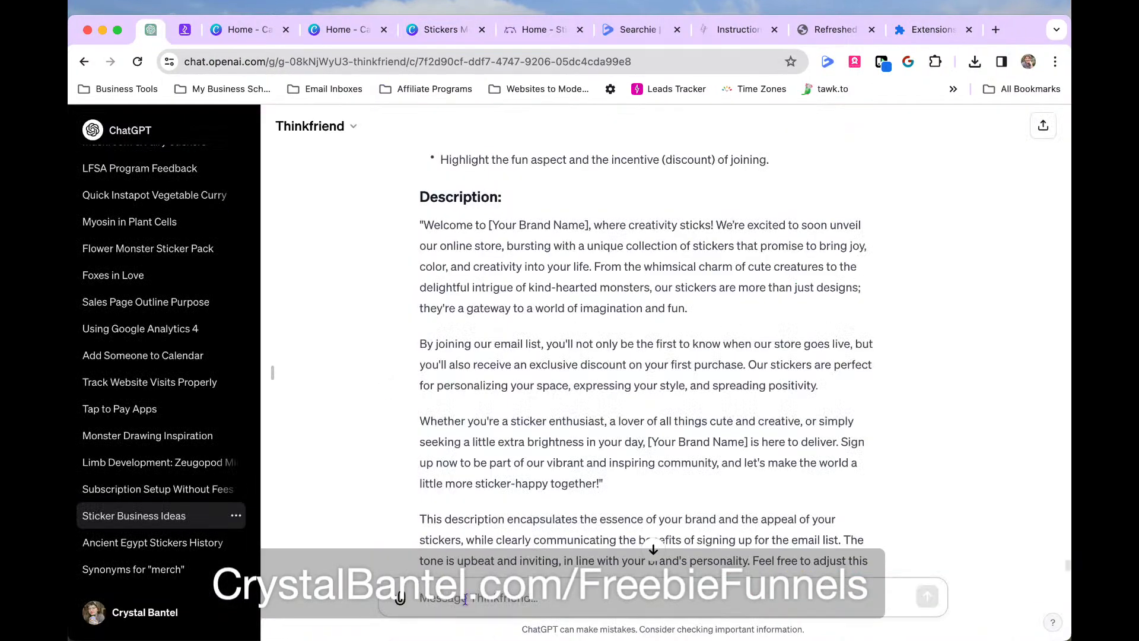
Ask ChatGPT for landing-page keywords and select the ten it returns
{"action": "type", "text": "Can you give me a"}
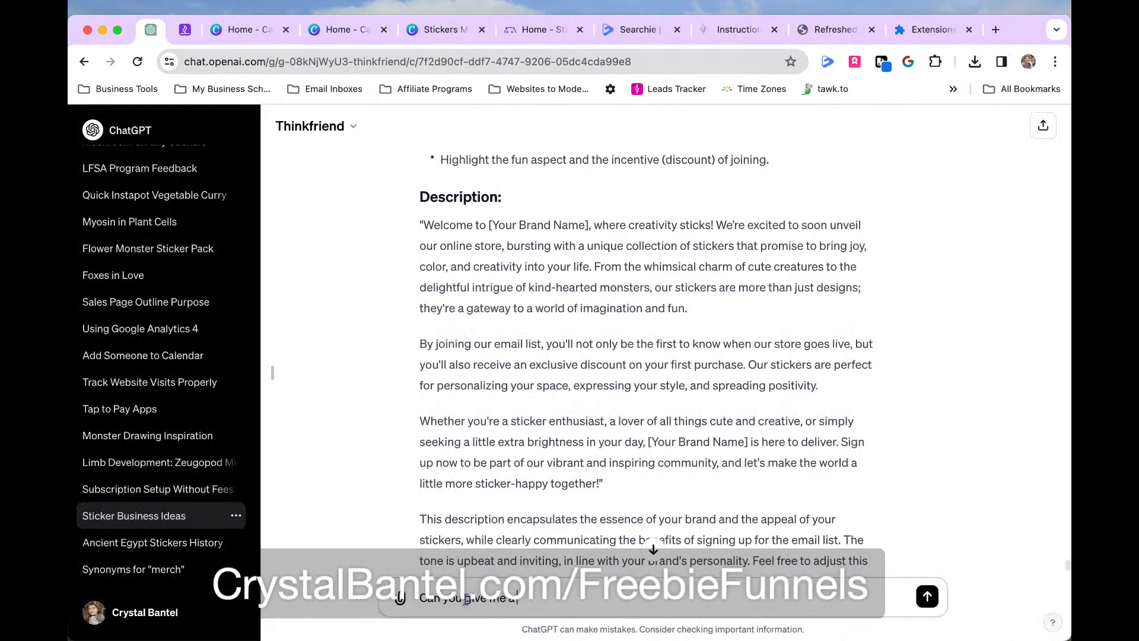
{"action": "type", "text": " short list of page keyword"}
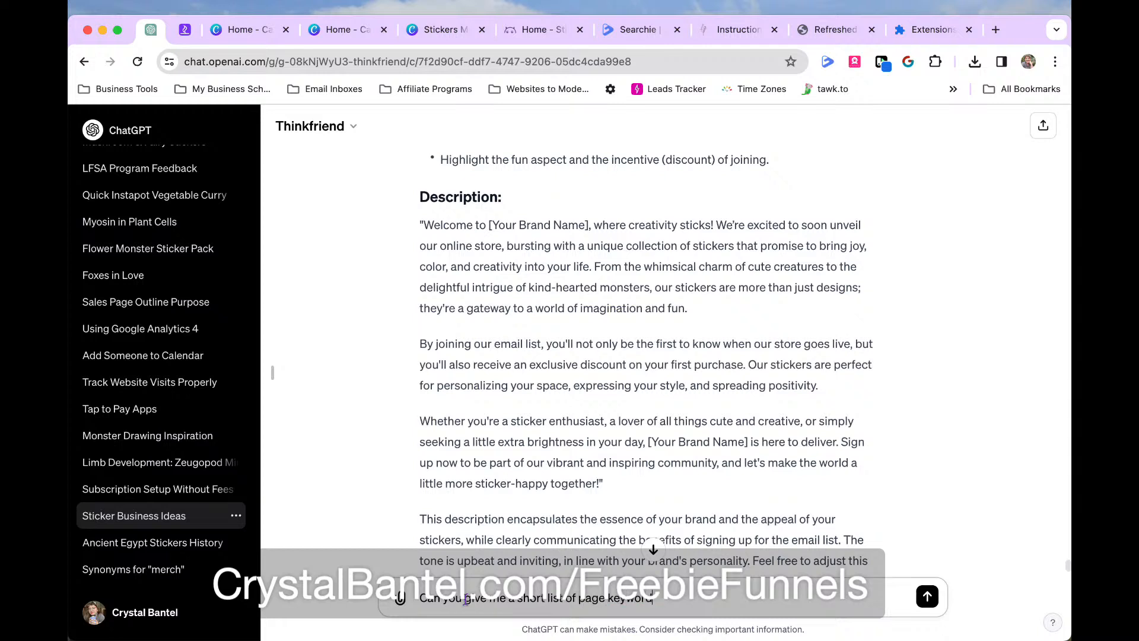
{"action": "type", "text": "s for this landing page"}
{"action": "key", "text": "Return"}
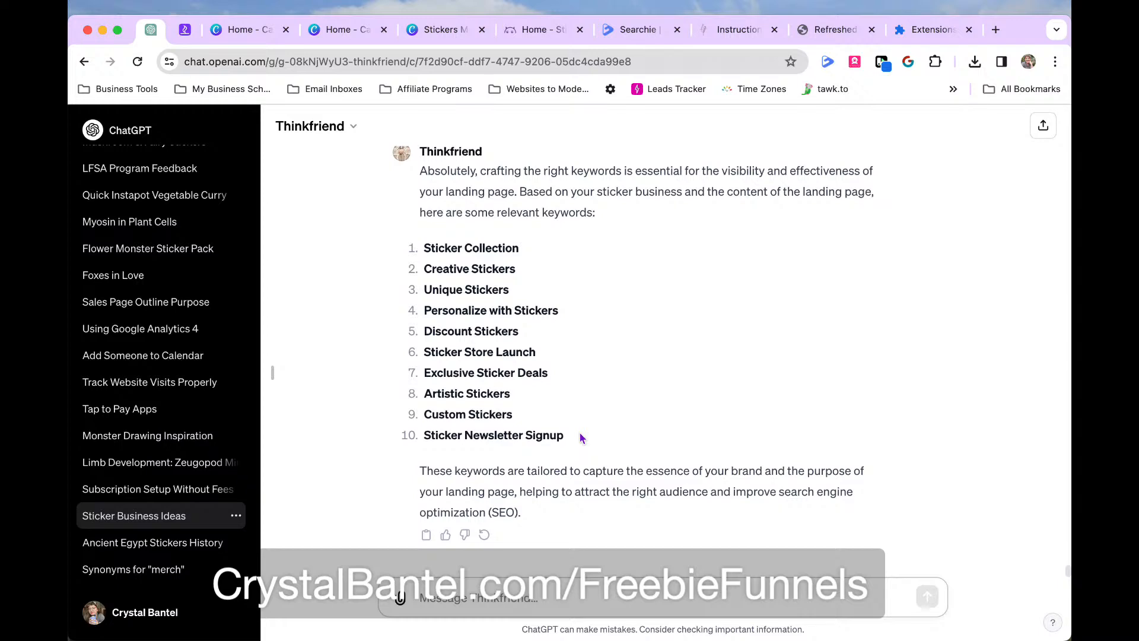
{"action": "left_click_drag", "start_coordinate": [573, 439], "coordinate": [421, 252]}
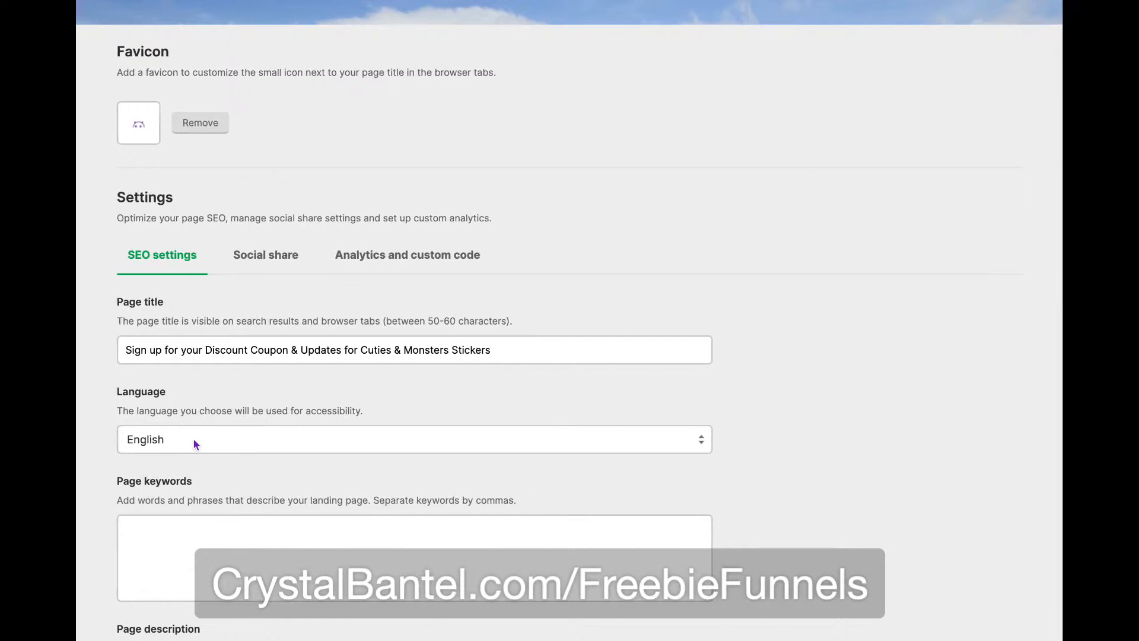
Paste the keywords into Page keywords and comma-join Creative Stickers through Discount Stickers onto one line
{"action": "left_click", "coordinate": [197, 533]}
{"action": "key", "text": "ctrl+v"}
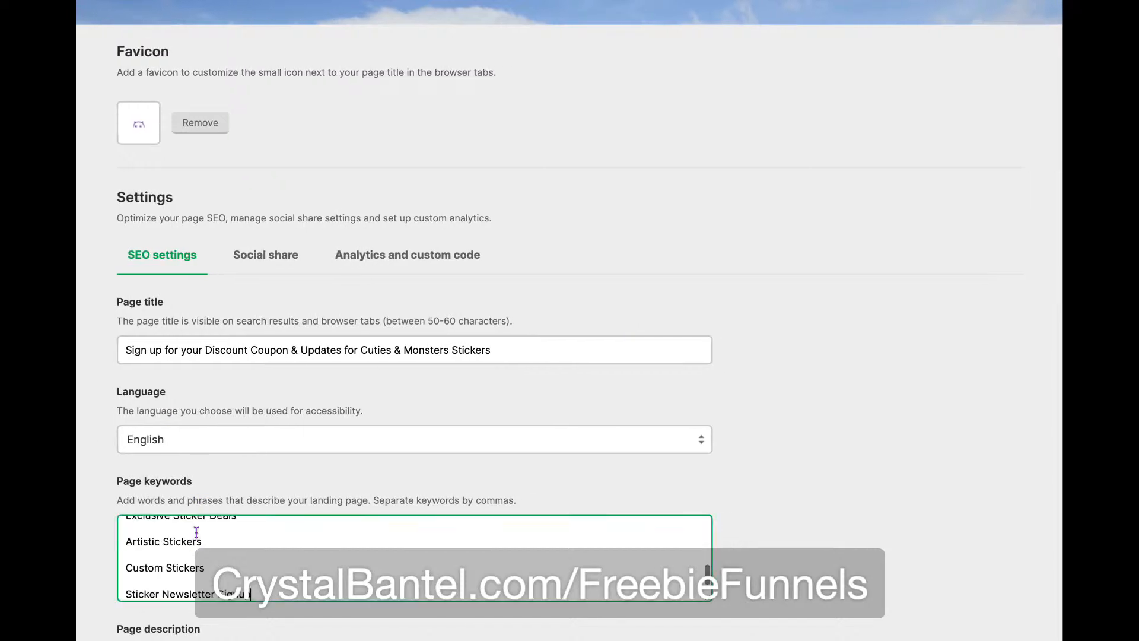
{"action": "scroll", "coordinate": [279, 552], "scroll_direction": "up", "scroll_amount": 3}
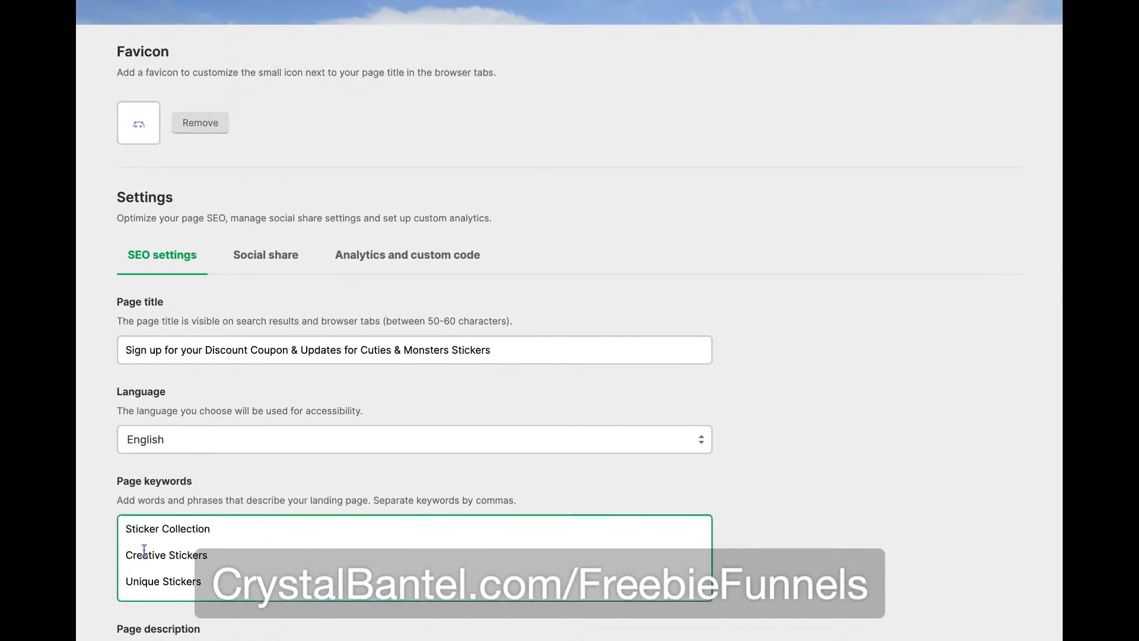
{"action": "left_click", "coordinate": [124, 554]}
{"action": "key", "text": "BackSpace"}
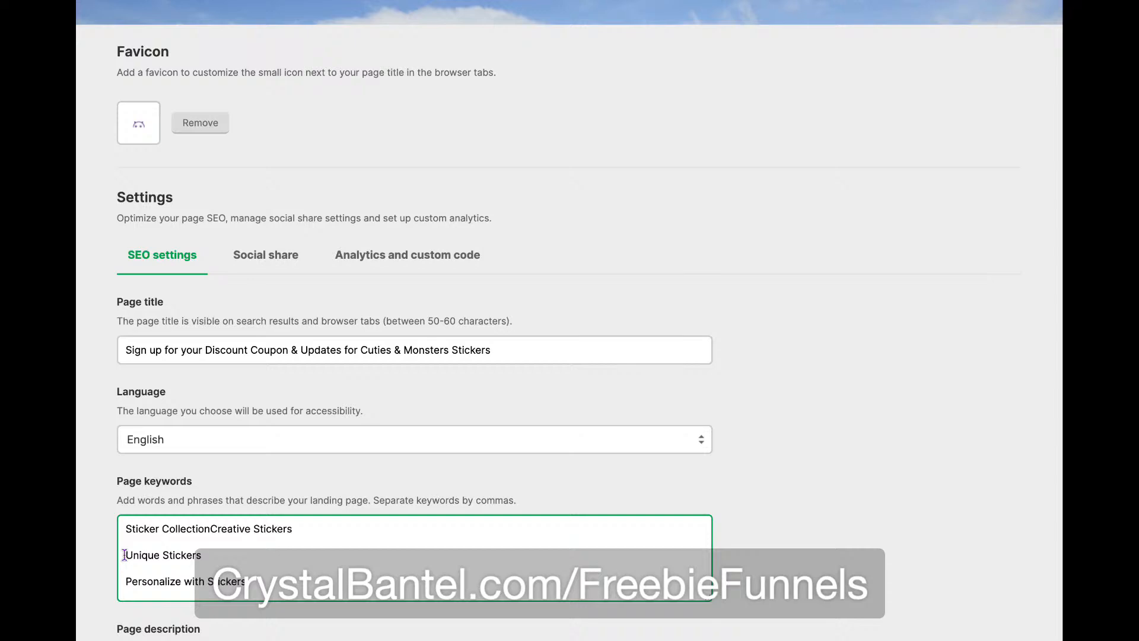
{"action": "type", "text": ","}
{"action": "left_click", "coordinate": [125, 555]}
{"action": "key", "text": "BackSpace"}
{"action": "type", "text": ","}
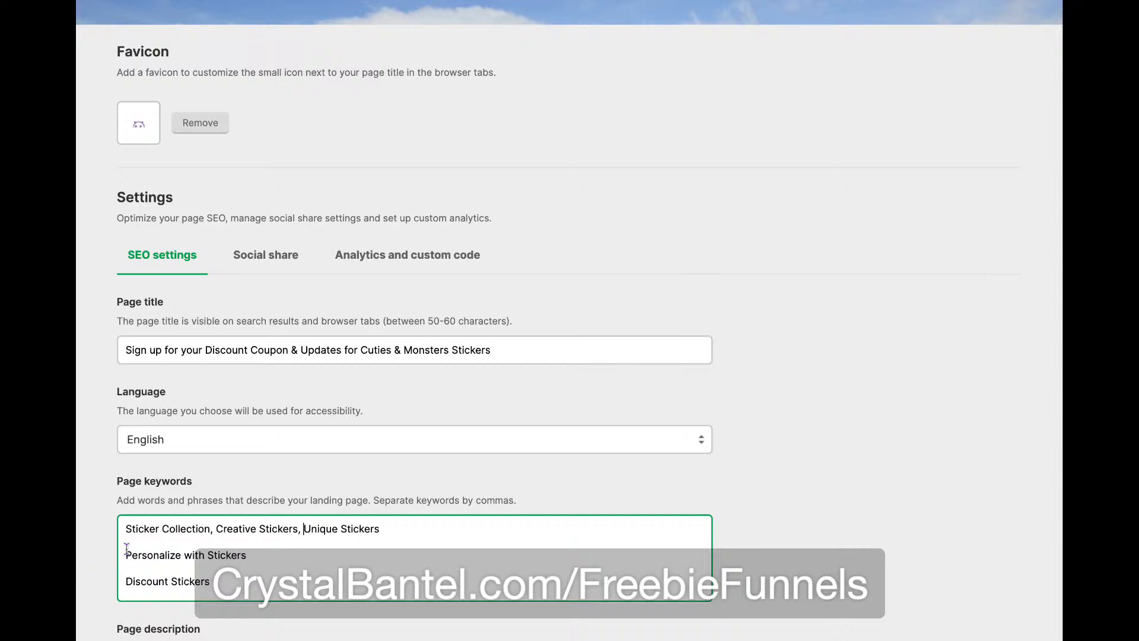
{"action": "left_click", "coordinate": [126, 555]}
{"action": "key", "text": "BackSpace"}
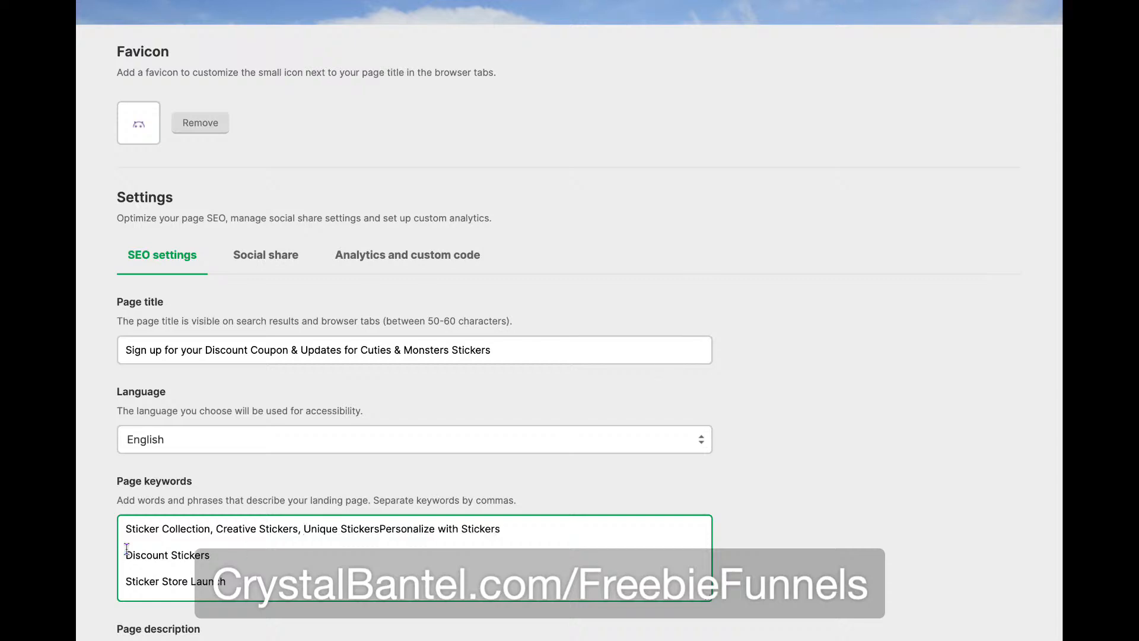
{"action": "type", "text": ","}
{"action": "left_click", "coordinate": [126, 554]}
{"action": "key", "text": "BackSpace"}
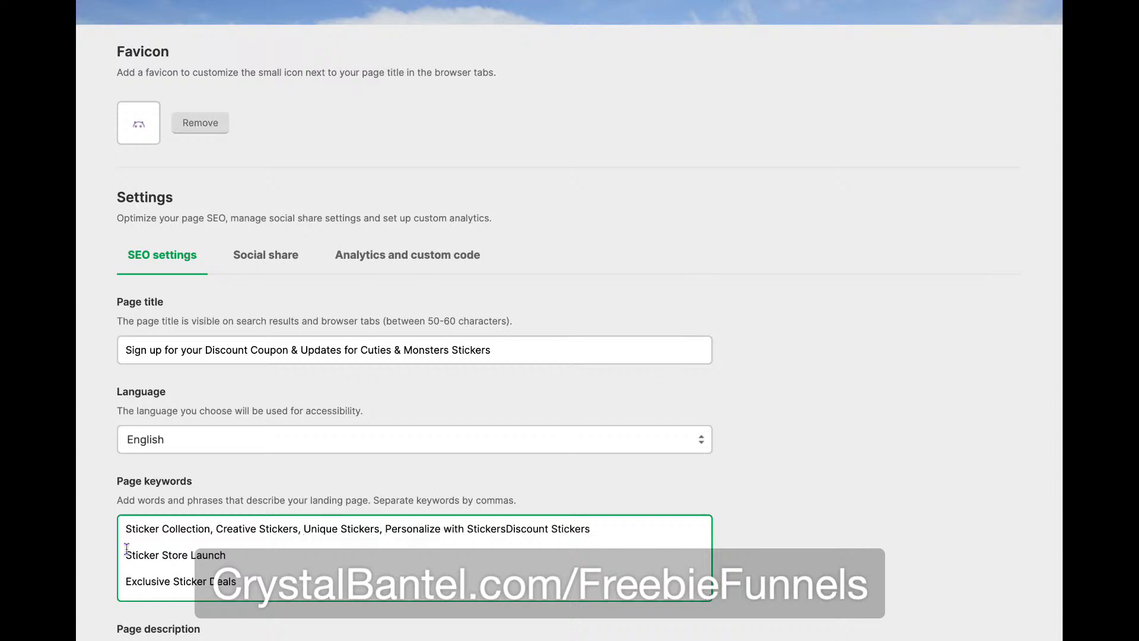
{"action": "type", "text": ","}
Comma-join the remaining keywords, Sticker Store Launch through Sticker Newsletter Signup, onto the same line
{"action": "left_click", "coordinate": [127, 555]}
{"action": "key", "text": "BackSpace"}
{"action": "type", "text": ","}
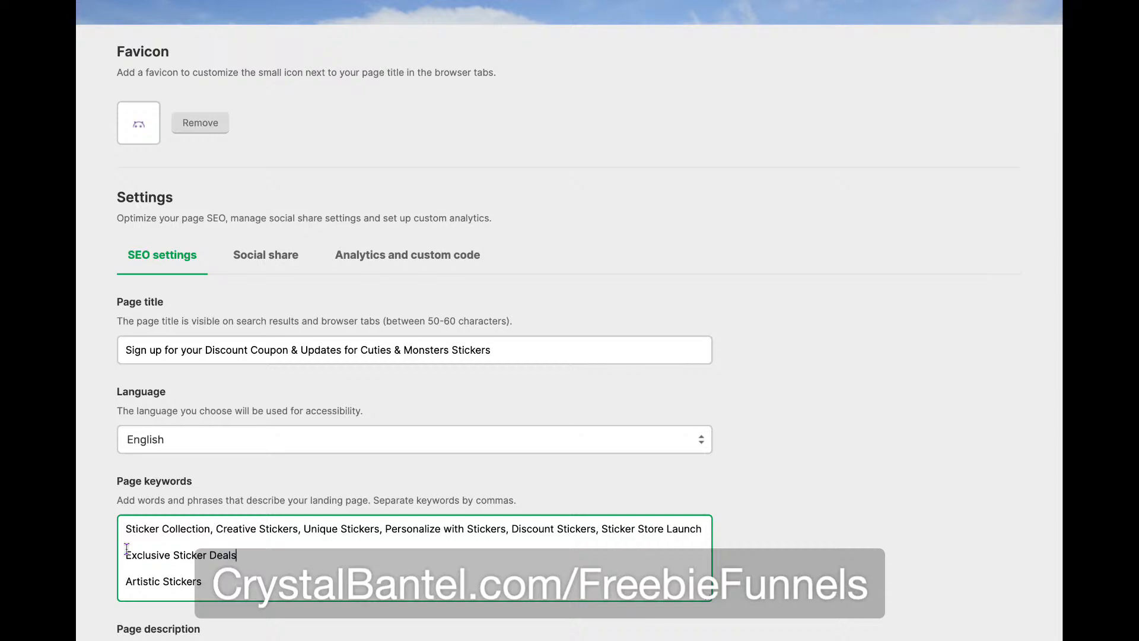
{"action": "left_click", "coordinate": [126, 552]}
{"action": "key", "text": "BackSpace"}
{"action": "type", "text": ", Exclusive Sticker Deals"}
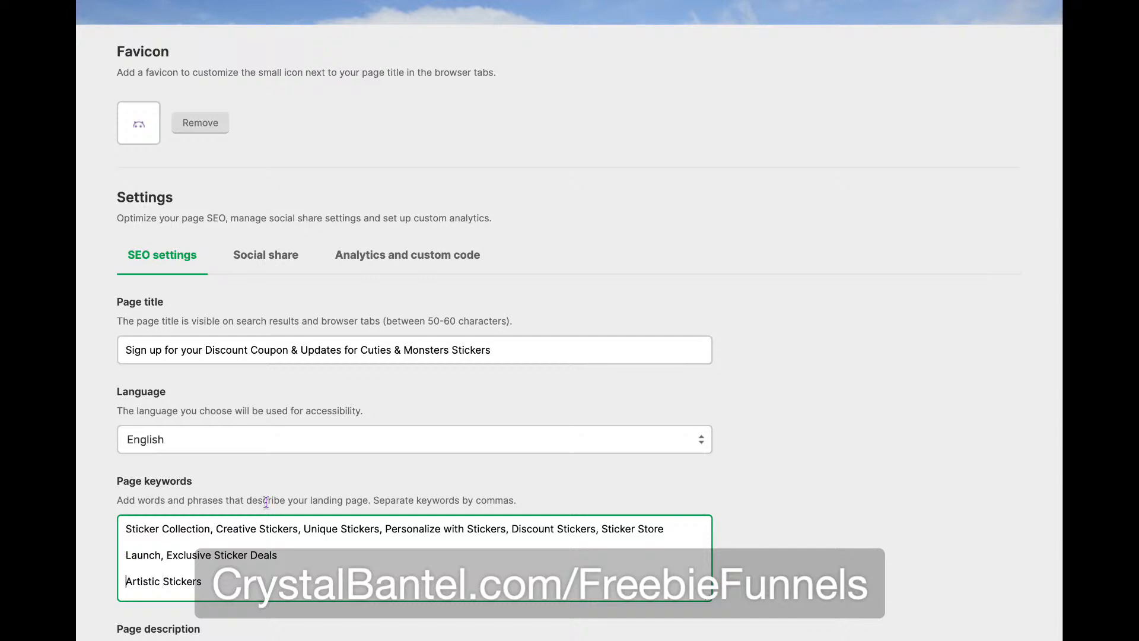
{"action": "key", "text": "BackSpace"}
{"action": "type", "text": ", Artistic Stickers"}
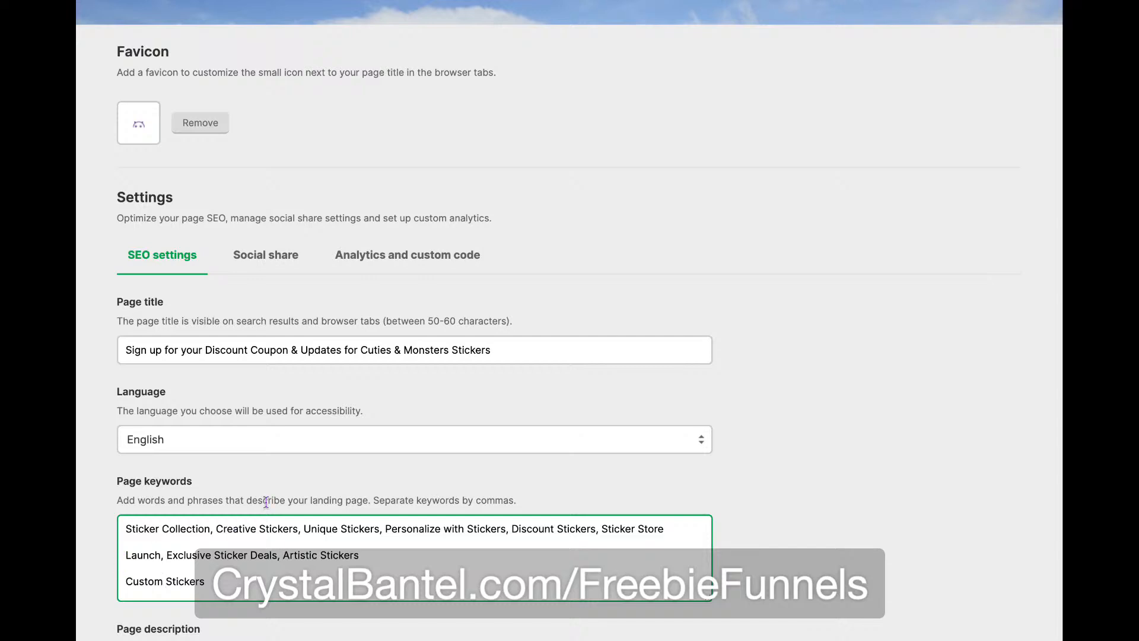
{"action": "key", "text": "BackSpace"}
{"action": "type", "text": ", Custom Stickers"}
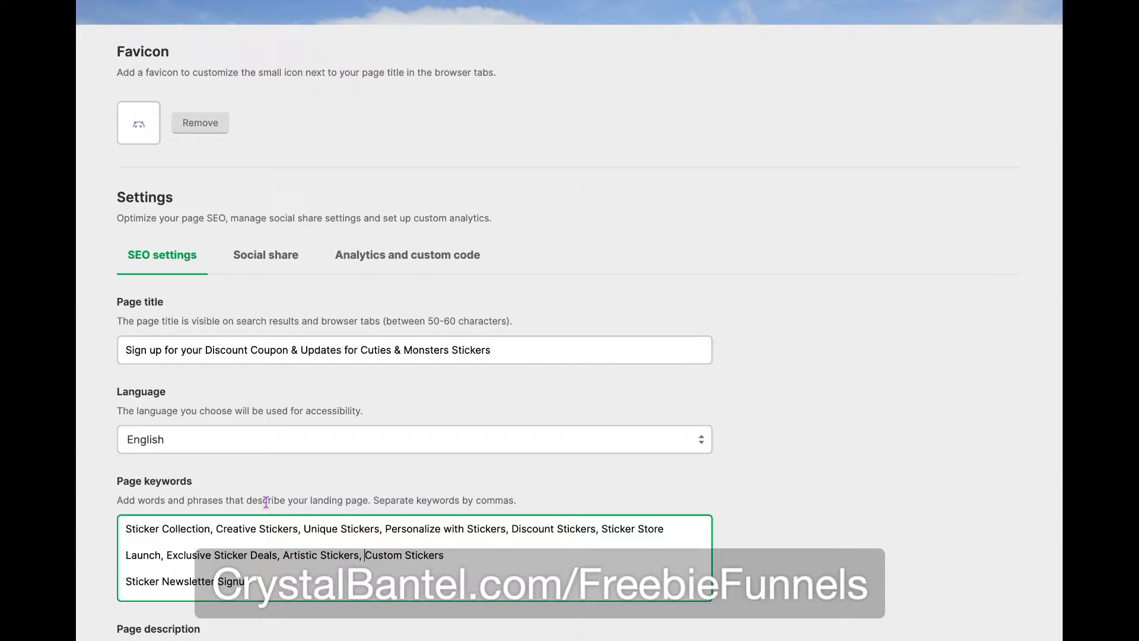
{"action": "key", "text": "BackSpace"}
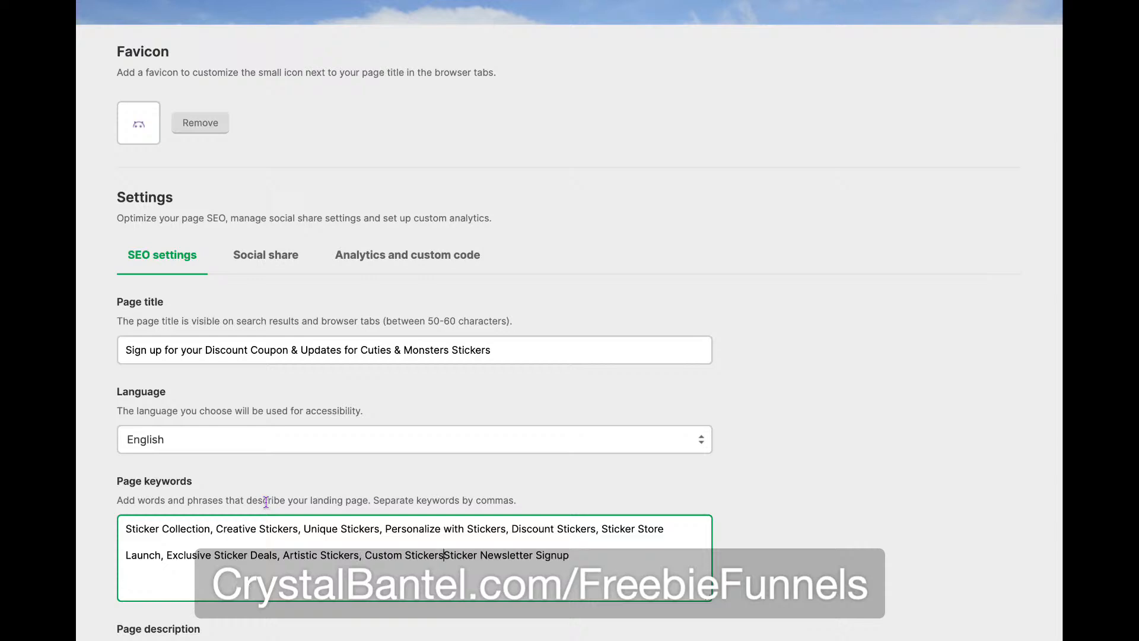
{"action": "type", "text": ","}
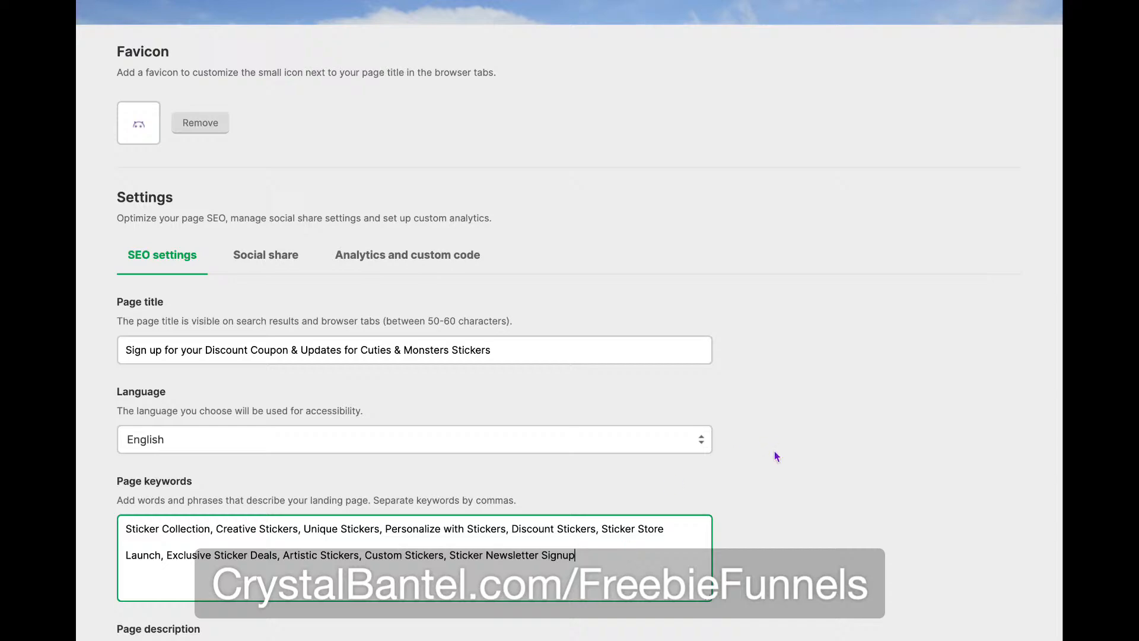
{"action": "scroll", "coordinate": [774, 452], "scroll_direction": "down", "scroll_amount": 1}
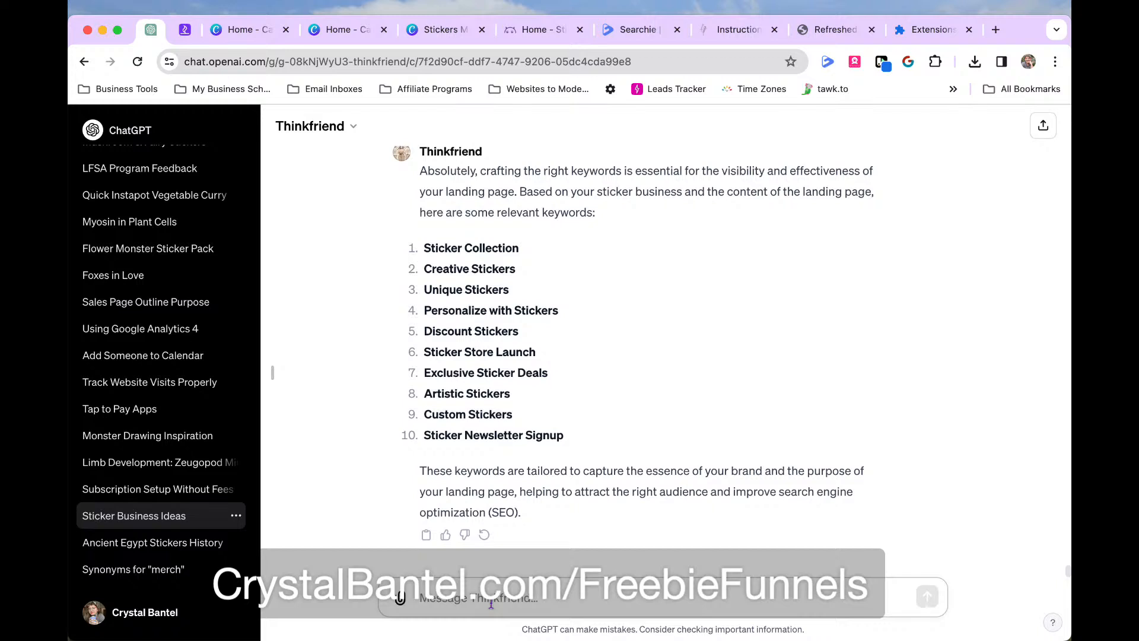
Ask ChatGPT for an SEO-friendly page title and select its 'Exclusive Sticker Store Launch' suggestion
{"action": "type", "text": "What should I use as the SEO"}
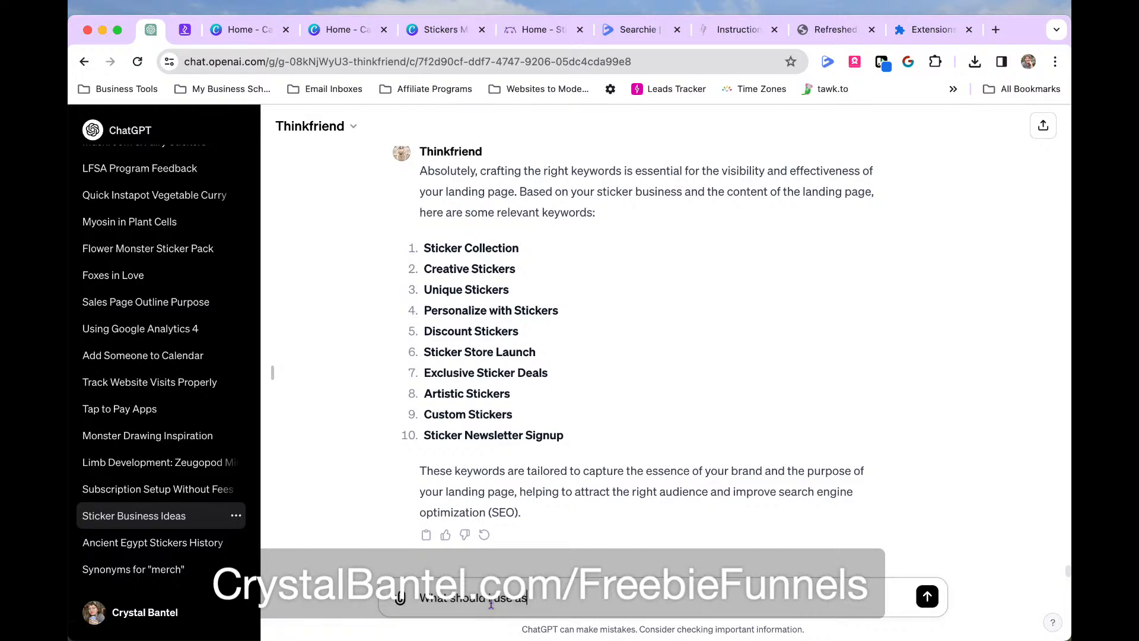
{"action": "type", "text": " friendly Page Title?"}
{"action": "key", "text": "Return"}
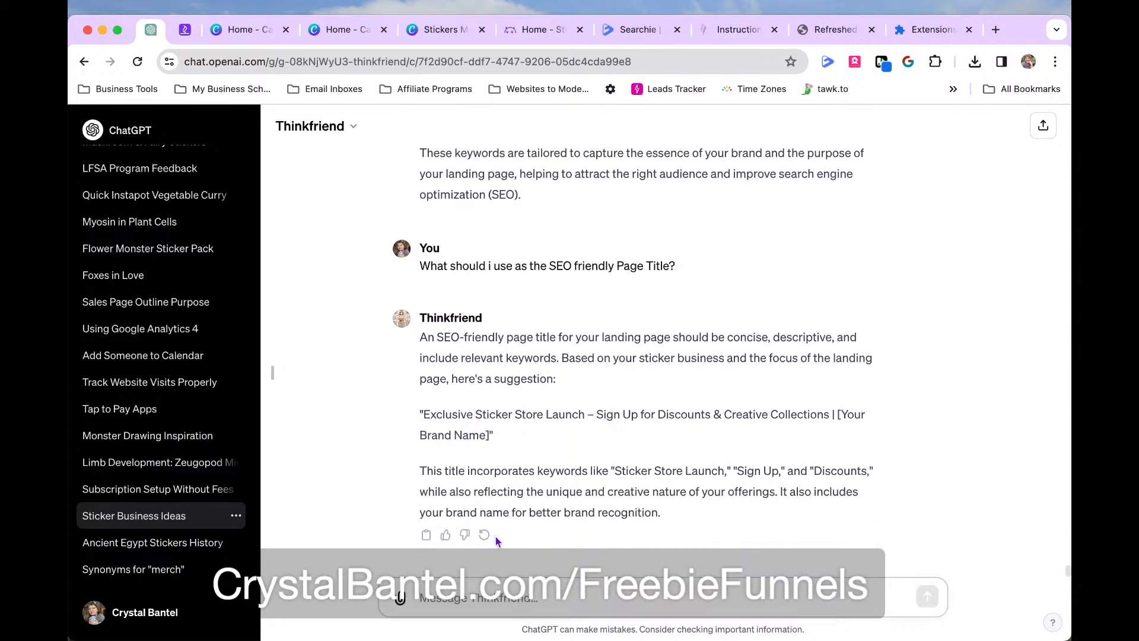
{"action": "left_click_drag", "start_coordinate": [424, 412], "coordinate": [795, 444]}
{"action": "key", "text": "ctrl+c"}
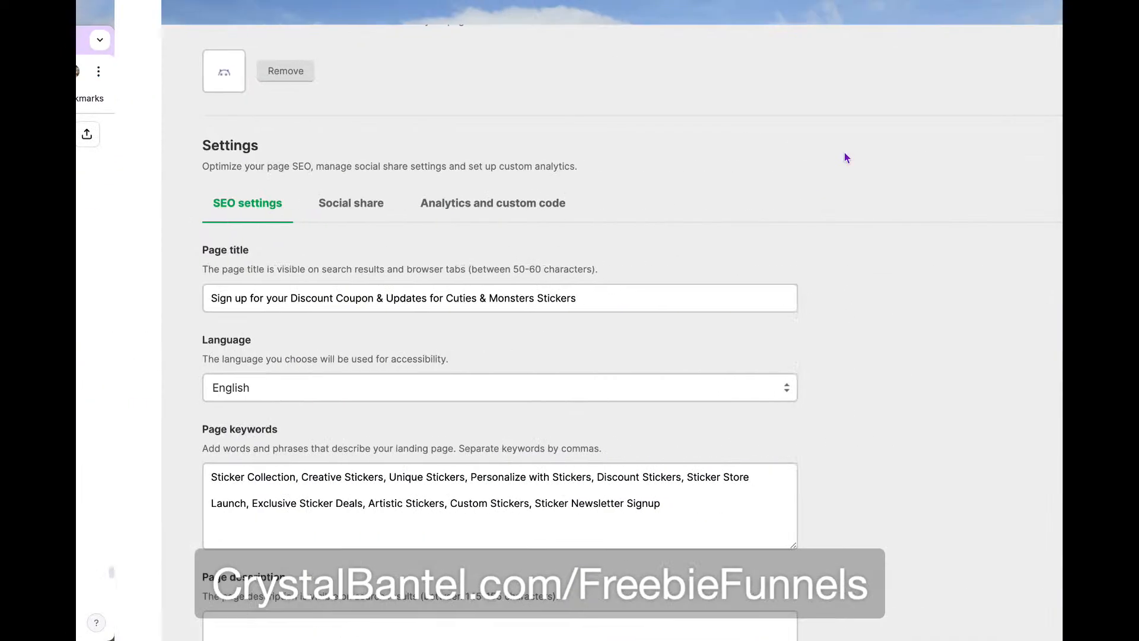
Paste ChatGPT's title over the old one, replacing [Your Brand Name] with 'Stickers for Cuties & Monsters'
{"action": "left_click", "coordinate": [366, 298]}
{"action": "triple_click", "coordinate": [366, 299]}
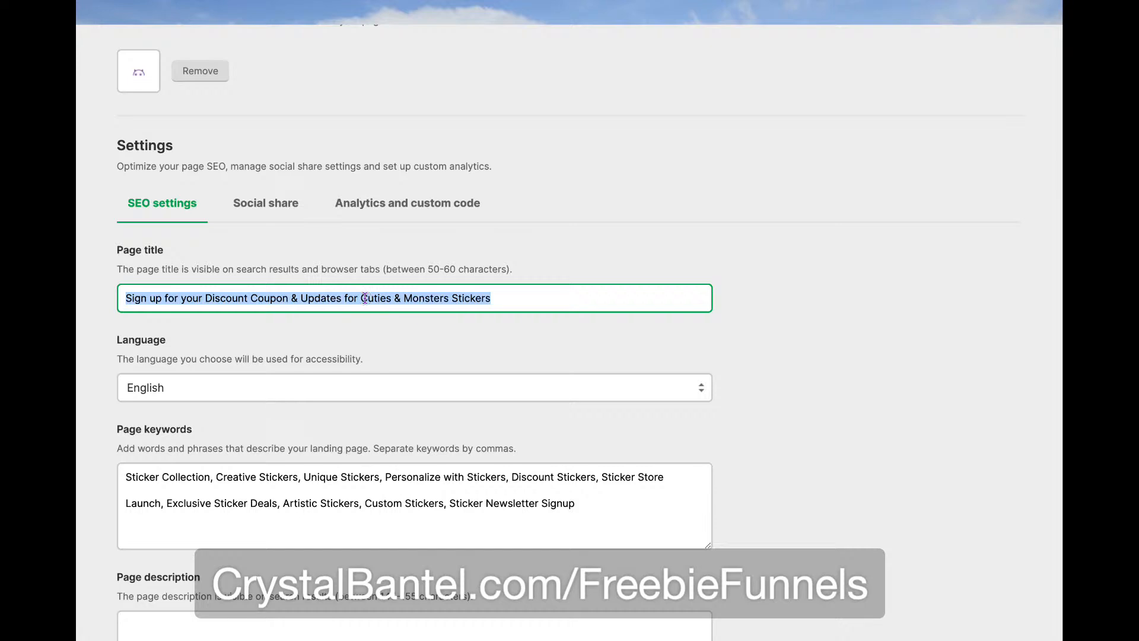
{"action": "key", "text": "ctrl+v"}
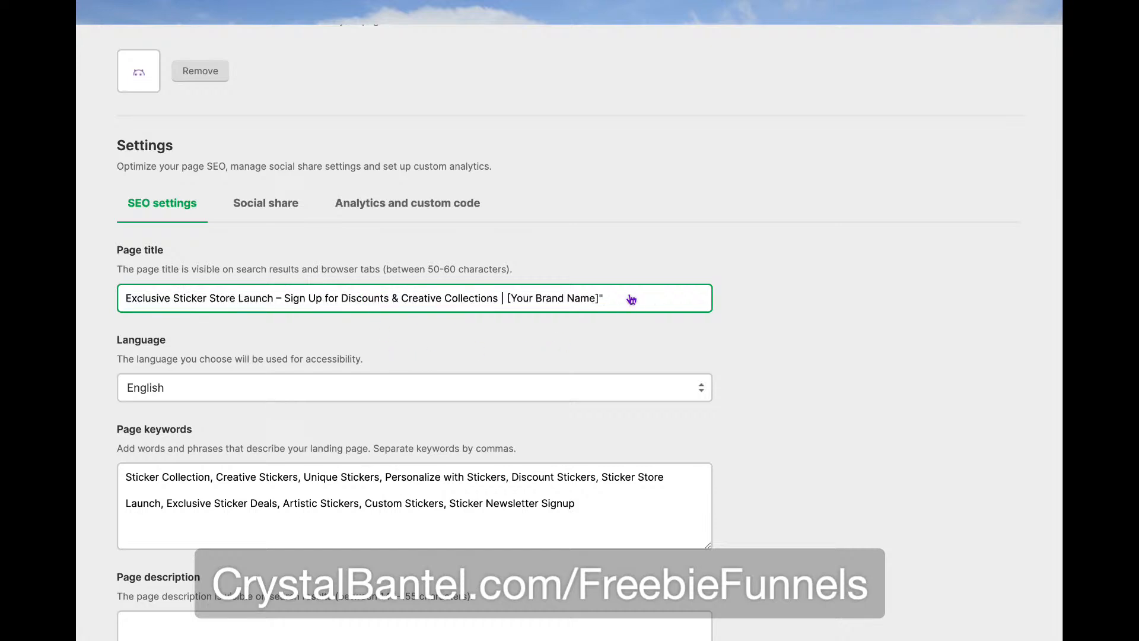
{"action": "left_click_drag", "start_coordinate": [506, 298], "coordinate": [554, 356]}
{"action": "type", "text": "Cut"}
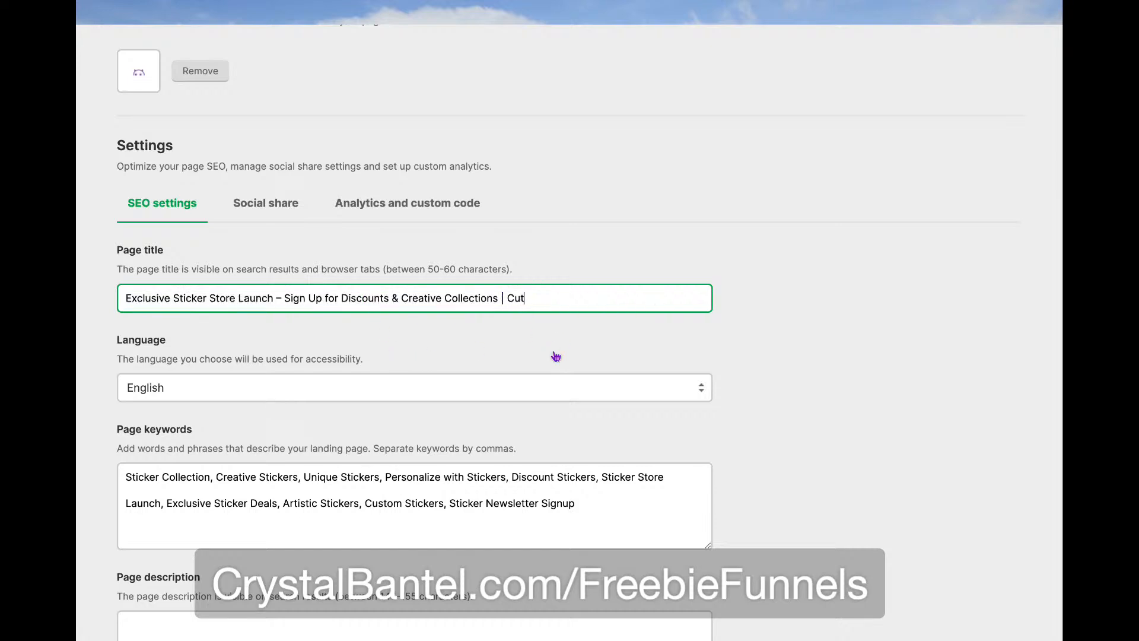
{"action": "type", "text": "ies & Monsters"}
{"action": "type", "text": "Stickers for"}
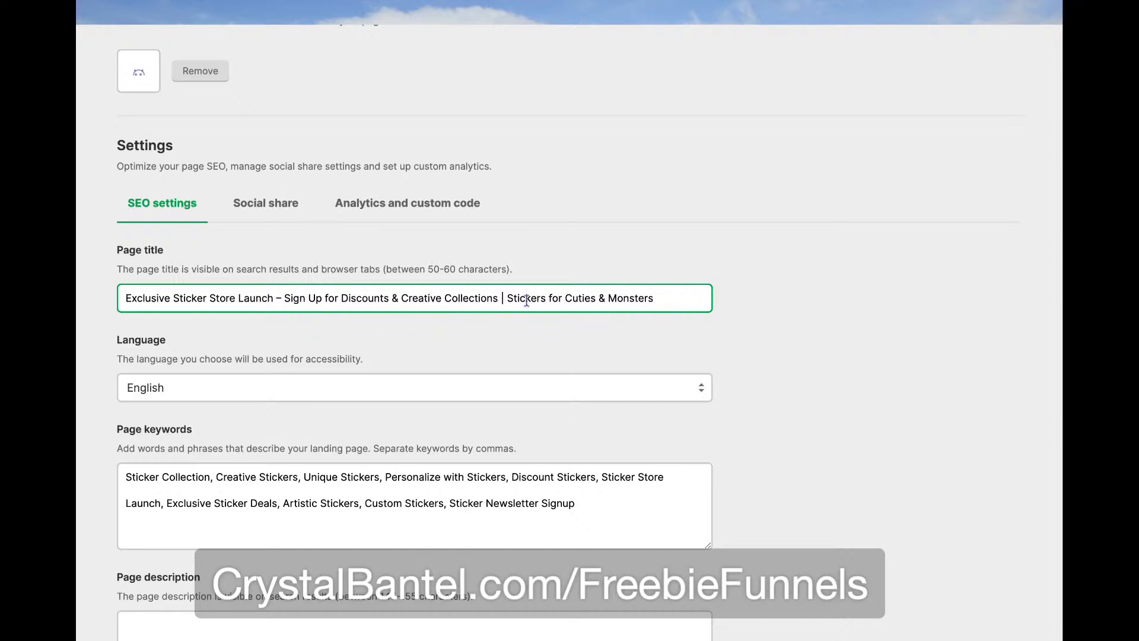
{"action": "left_click_drag", "start_coordinate": [506, 300], "coordinate": [672, 304]}
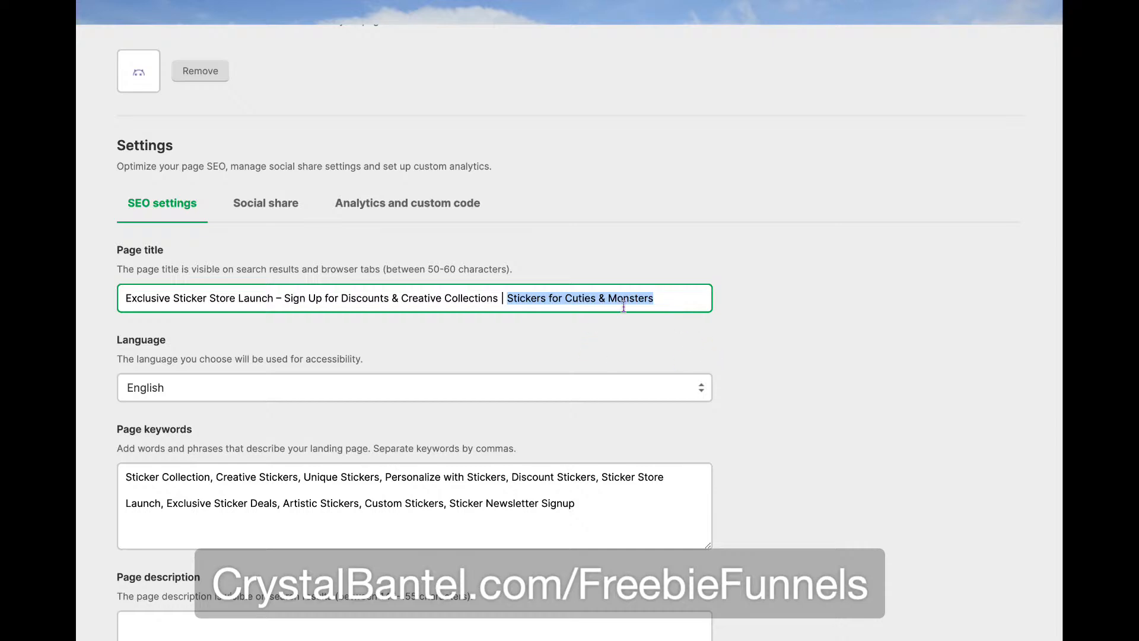
{"action": "scroll", "coordinate": [750, 382], "scroll_direction": "down", "scroll_amount": 3}
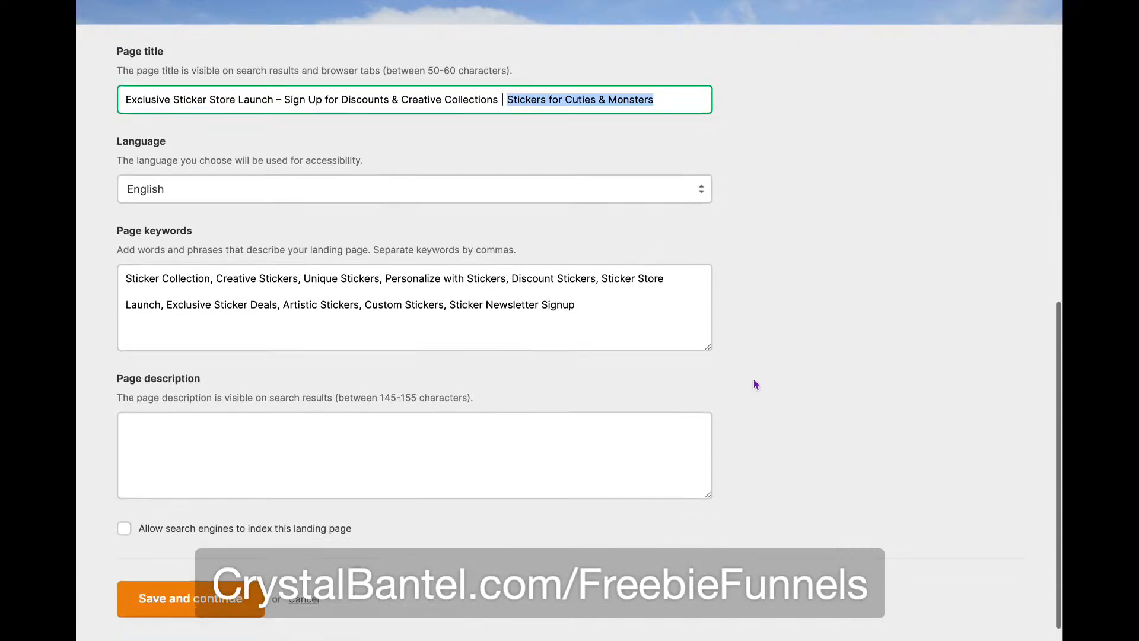
{"action": "left_click", "coordinate": [351, 443]}
Ask ChatGPT for an SEO-friendly page description and select the suggested paragraph
{"action": "key", "text": "ctrl+Left"}
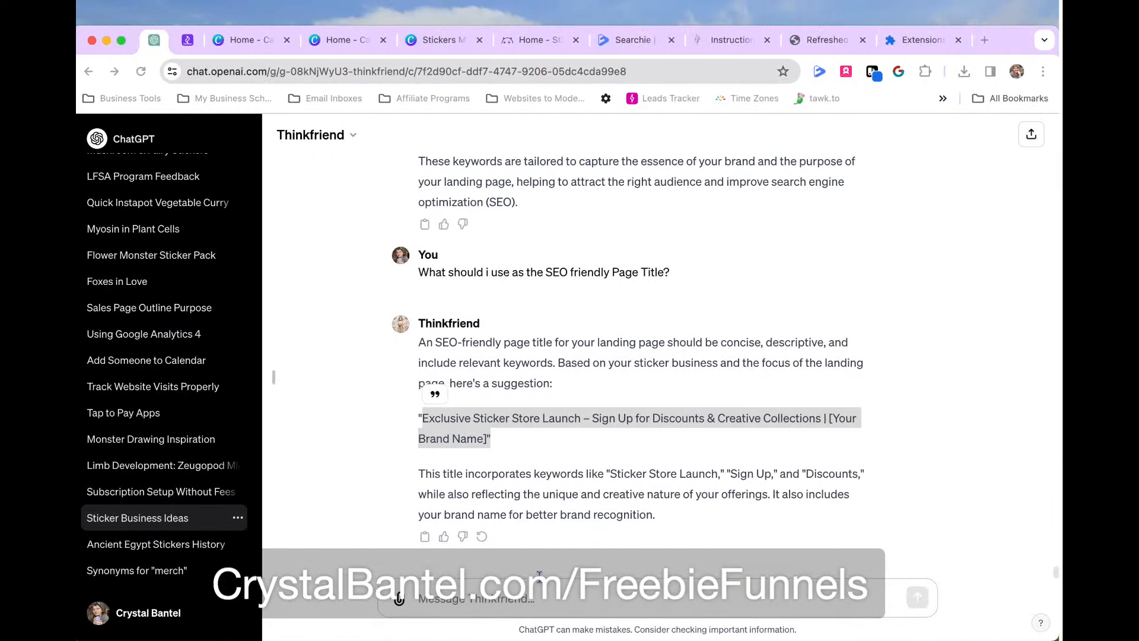
{"action": "left_click", "coordinate": [522, 592]}
{"action": "type", "text": "Please give me an S"}
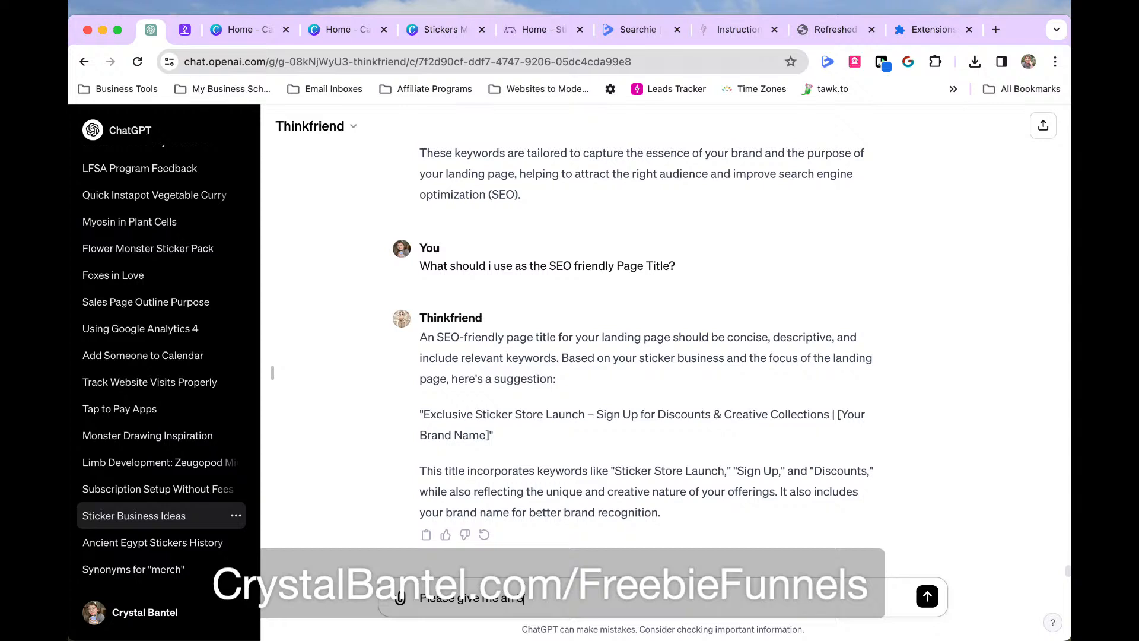
{"action": "type", "text": "EO friendly page description"}
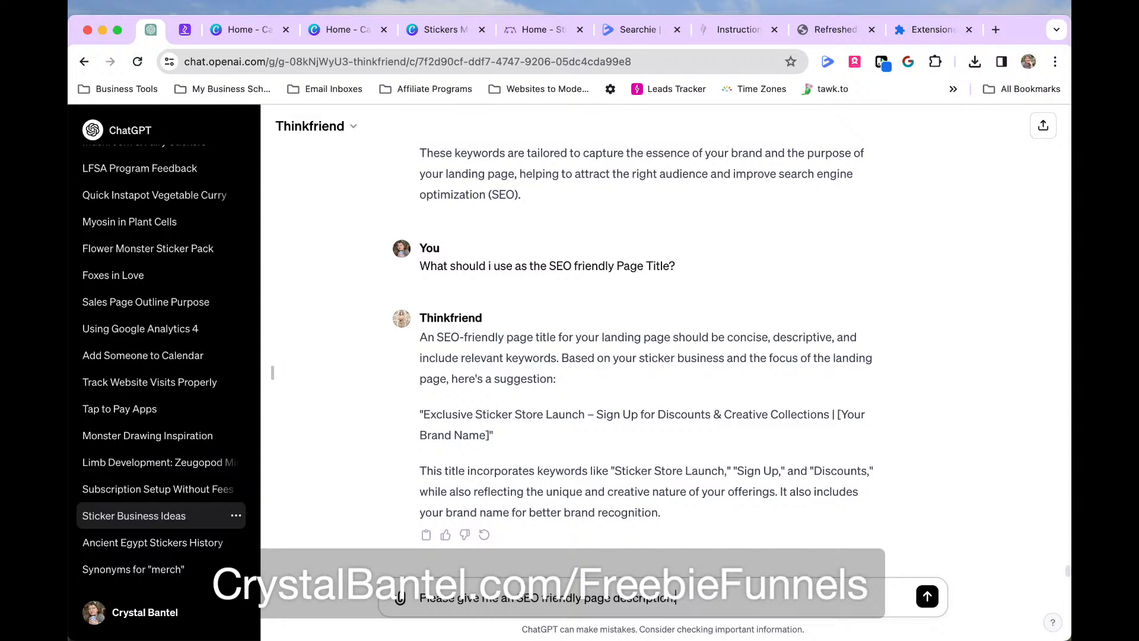
{"action": "key", "text": "Return"}
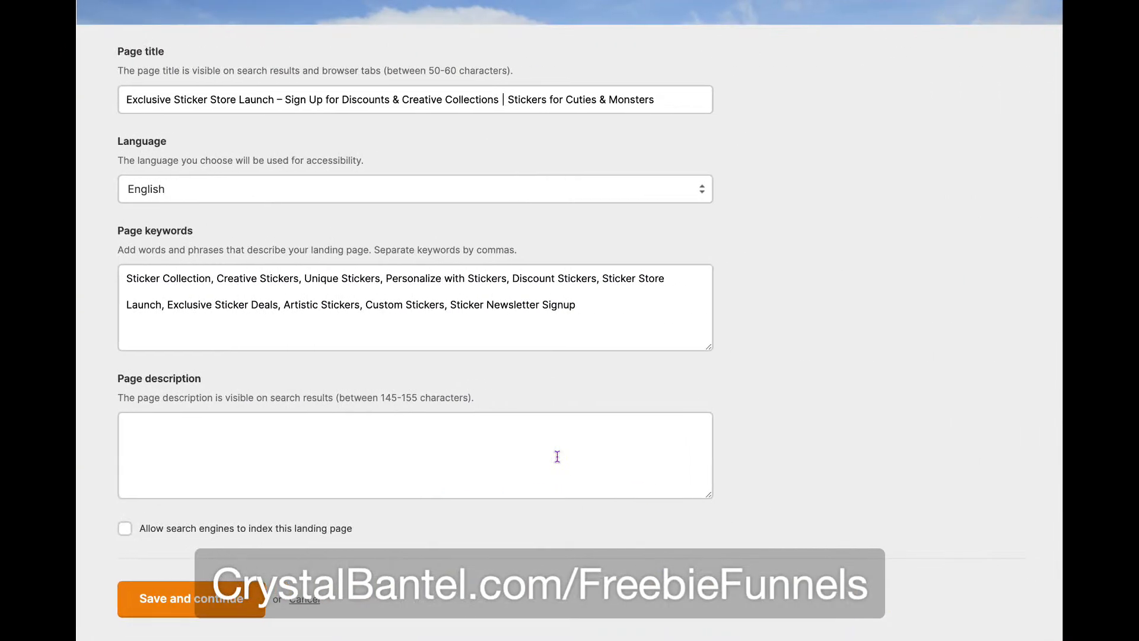
{"action": "left_click", "coordinate": [517, 449]}
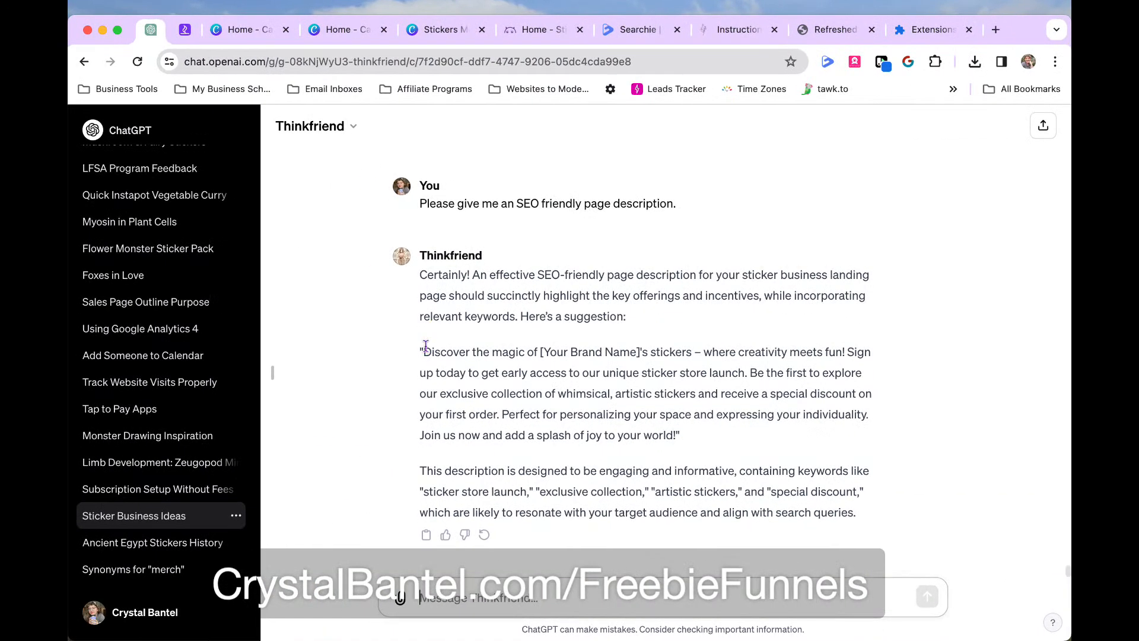
{"action": "left_click_drag", "start_coordinate": [422, 351], "coordinate": [676, 439]}
{"action": "key", "text": "ctrl+c"}
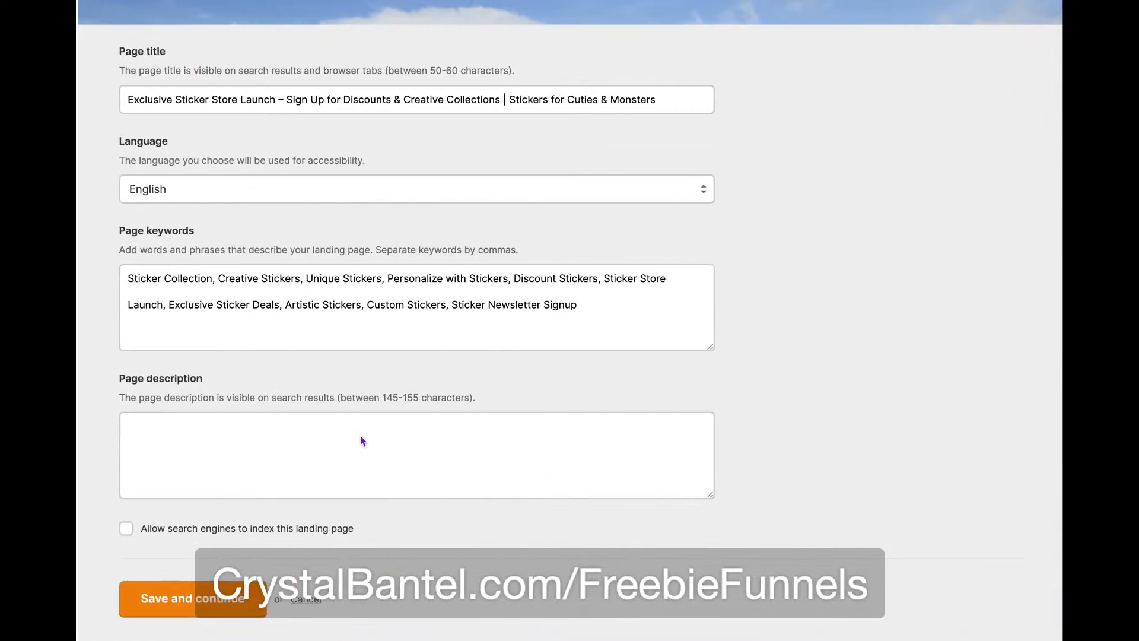
{"action": "left_click", "coordinate": [361, 450]}
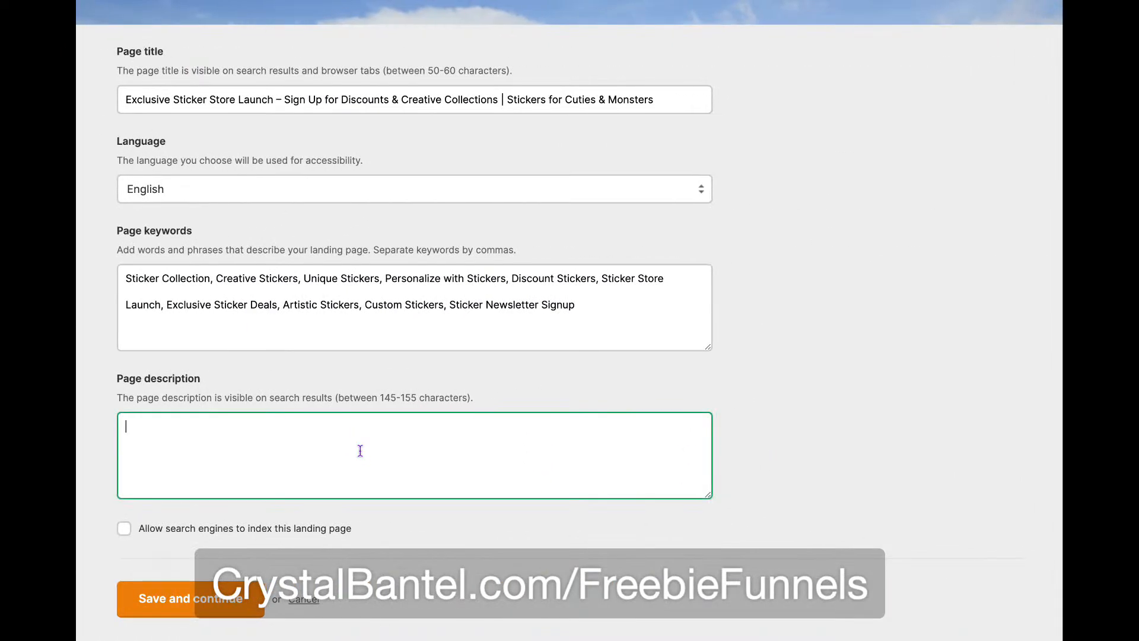
Paste the description and replace [Your Brand Name]'s stickers with 'Stickers for Cuties & Monsters'
{"action": "key", "text": "ctrl+v"}
{"action": "scroll", "coordinate": [394, 478], "scroll_direction": "up", "scroll_amount": 2}
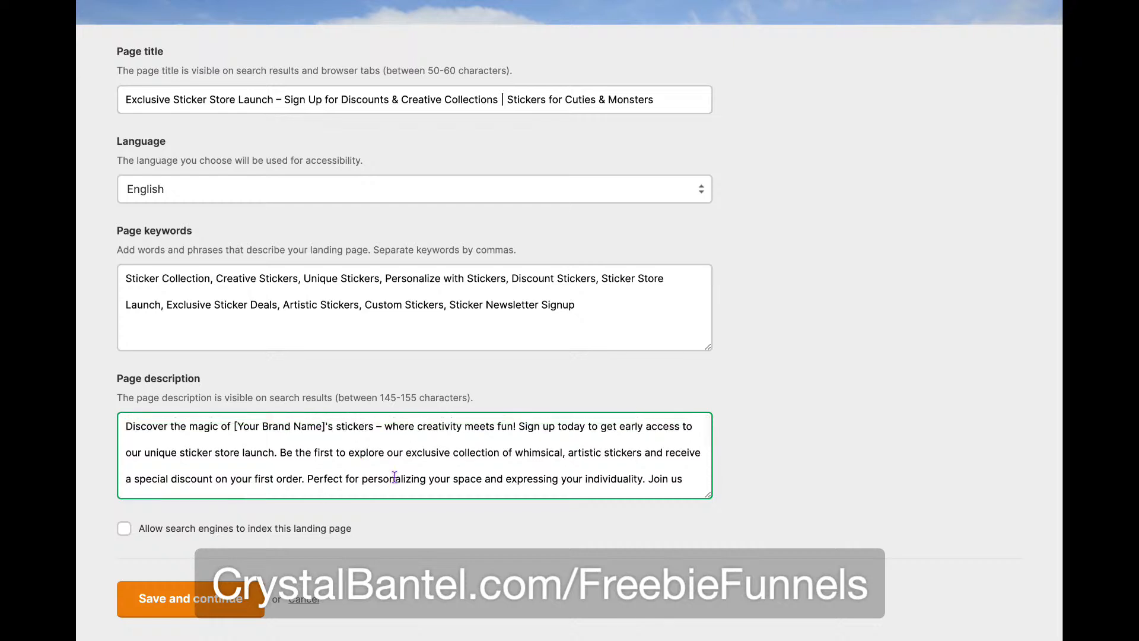
{"action": "left_click", "coordinate": [659, 99]}
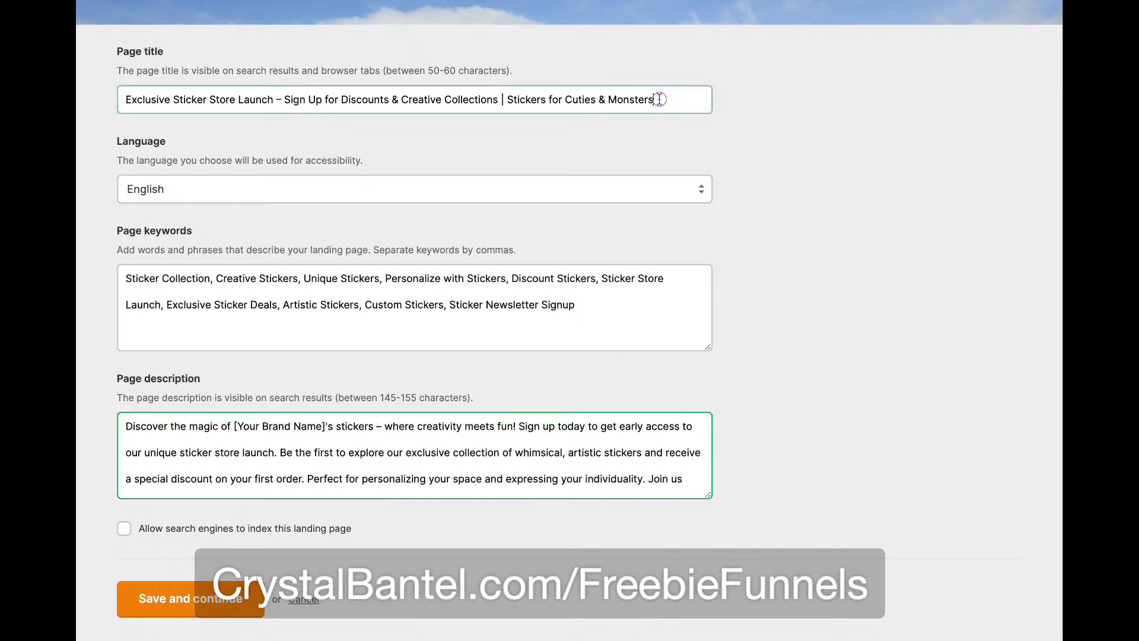
{"action": "left_click_drag", "start_coordinate": [659, 99], "coordinate": [506, 99]}
{"action": "key", "text": "ctrl+c"}
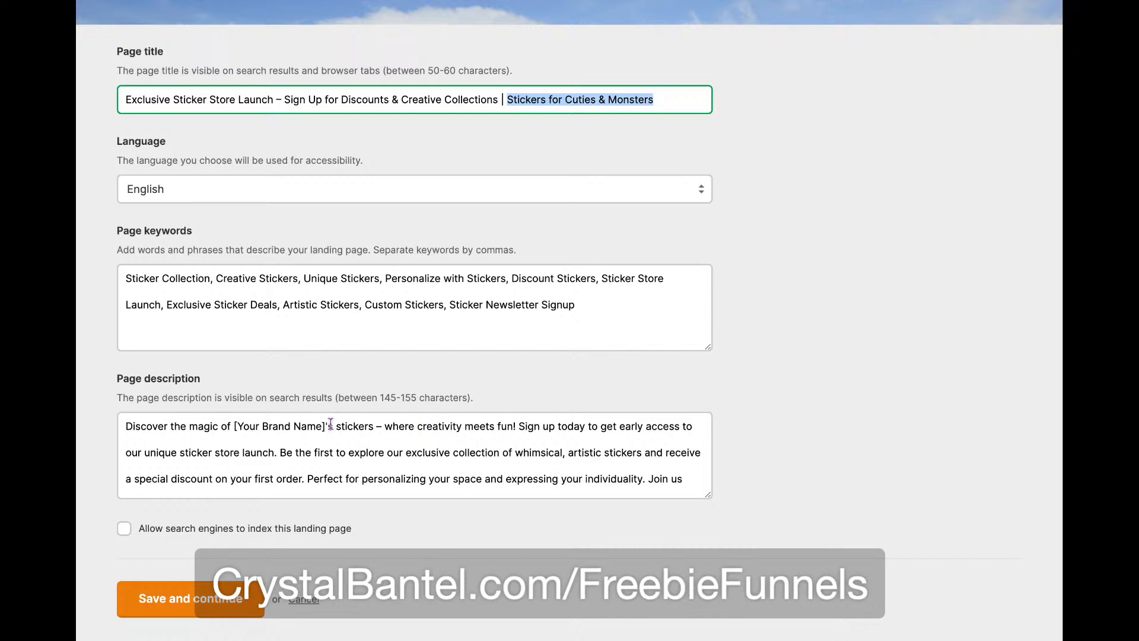
{"action": "left_click", "coordinate": [328, 426]}
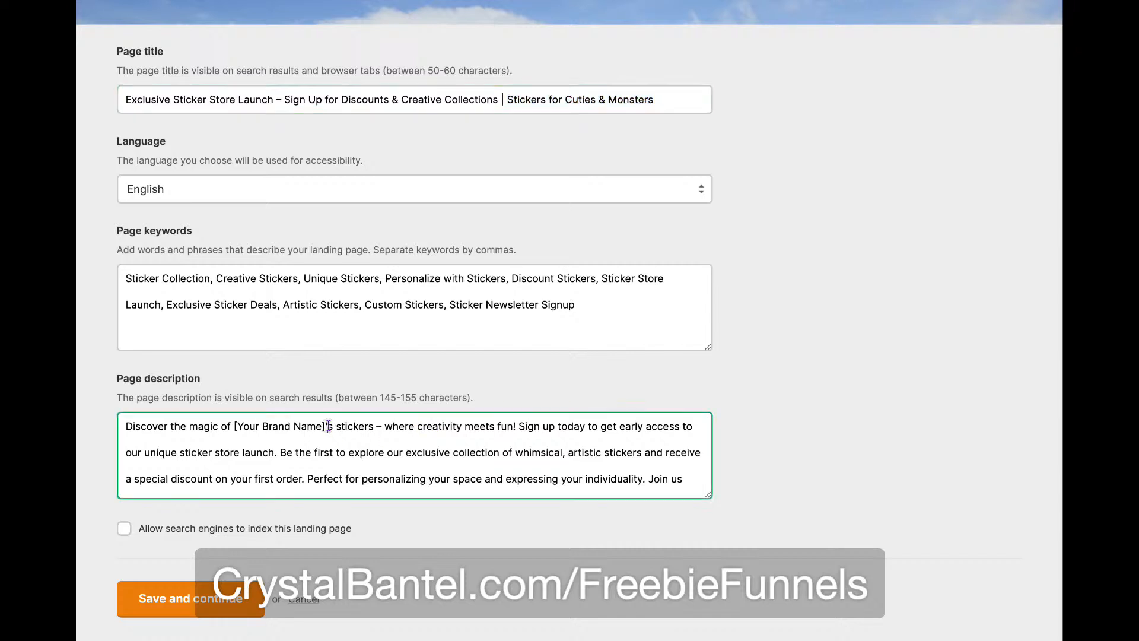
{"action": "left_click", "coordinate": [234, 426], "text": "shift"}
{"action": "key", "text": "ctrl+v"}
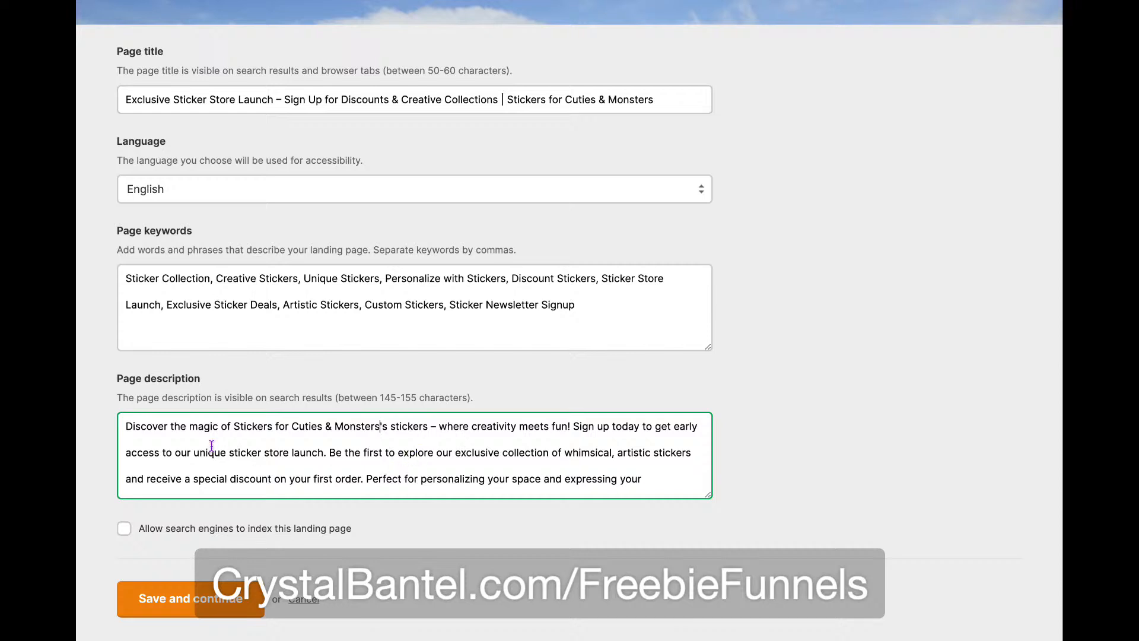
{"action": "left_click", "coordinate": [426, 428], "text": "shift"}
{"action": "key", "text": "BackSpace"}
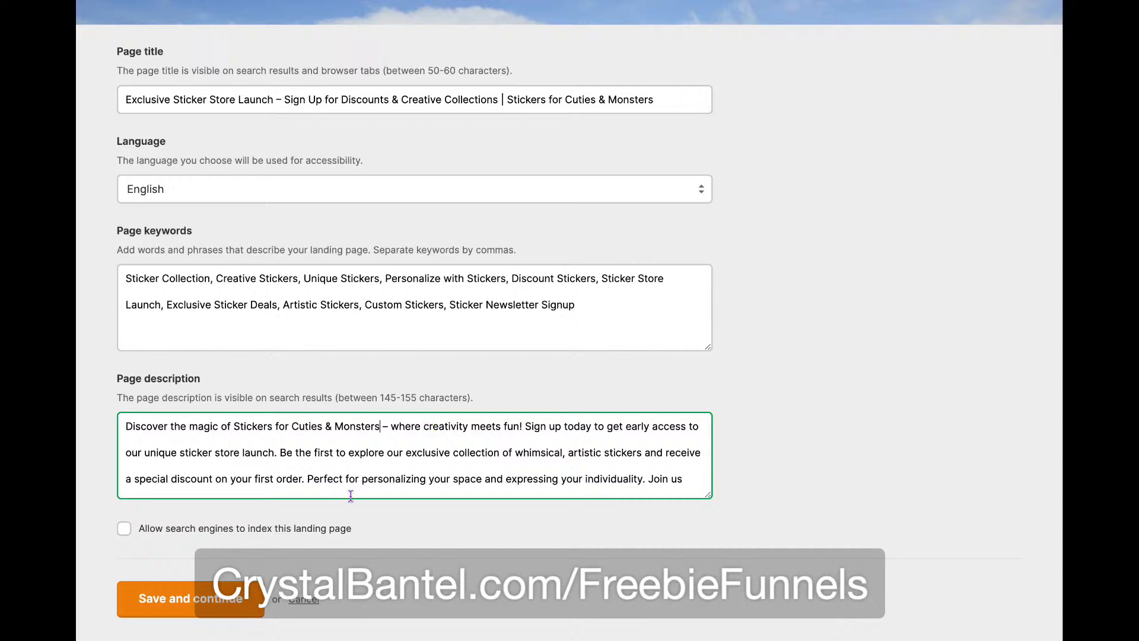
Tick 'Allow search engines to index' for the landing page
{"action": "scroll", "coordinate": [564, 471], "scroll_direction": "down", "scroll_amount": 1}
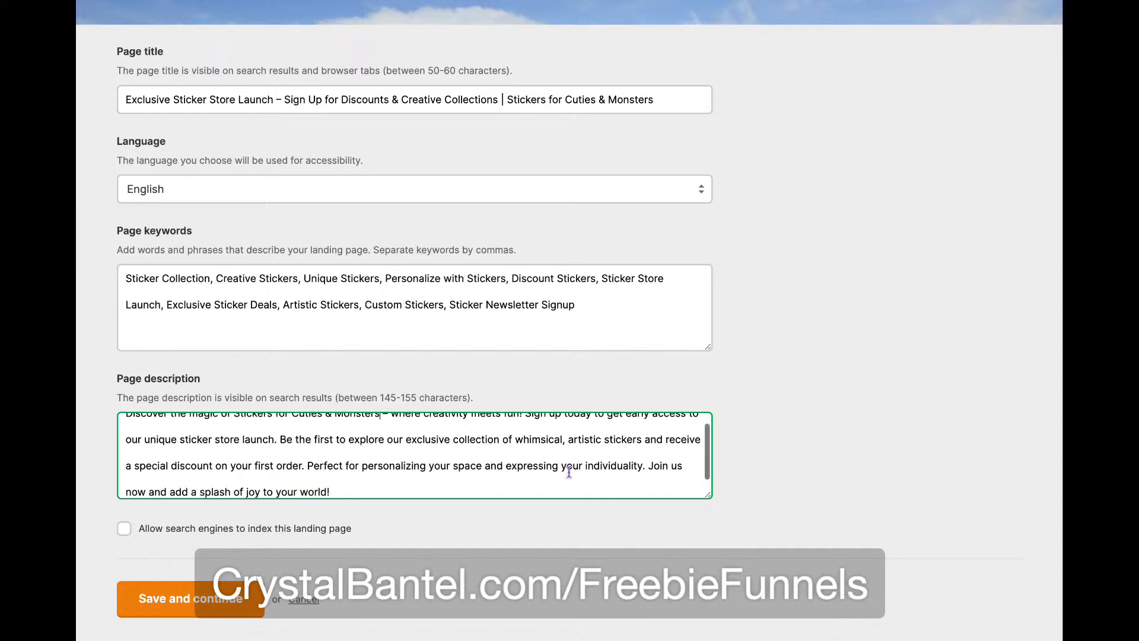
{"action": "scroll", "coordinate": [582, 484], "scroll_direction": "down", "scroll_amount": 1}
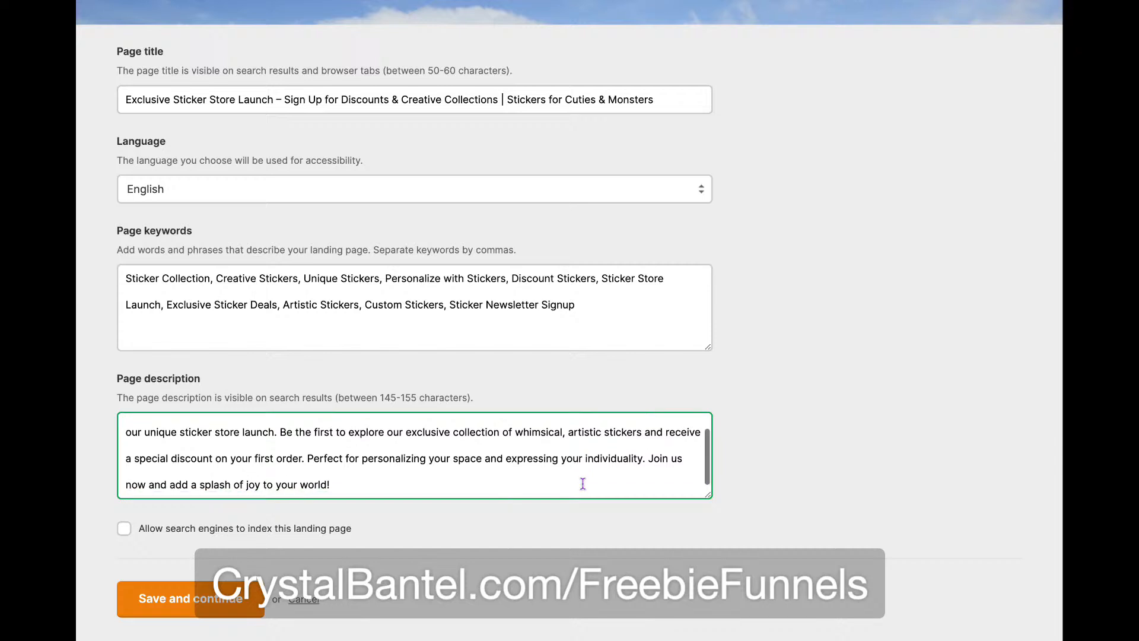
{"action": "left_click", "coordinate": [125, 530]}
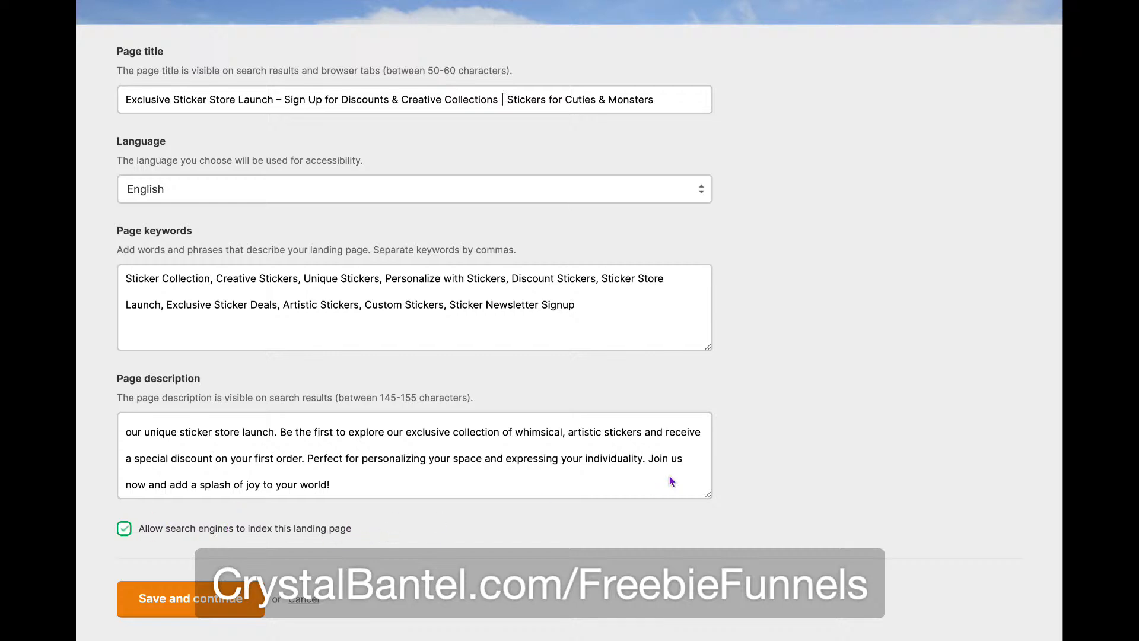
{"action": "scroll", "coordinate": [756, 486], "scroll_direction": "up", "scroll_amount": 8}
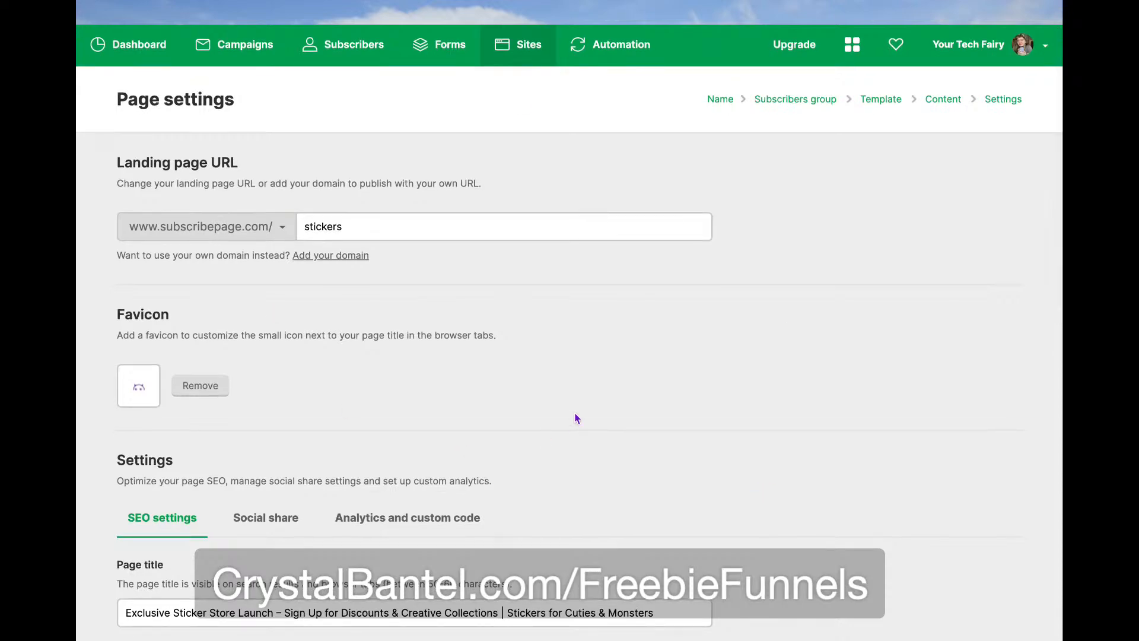
{"action": "key", "text": "ctrl+Left"}
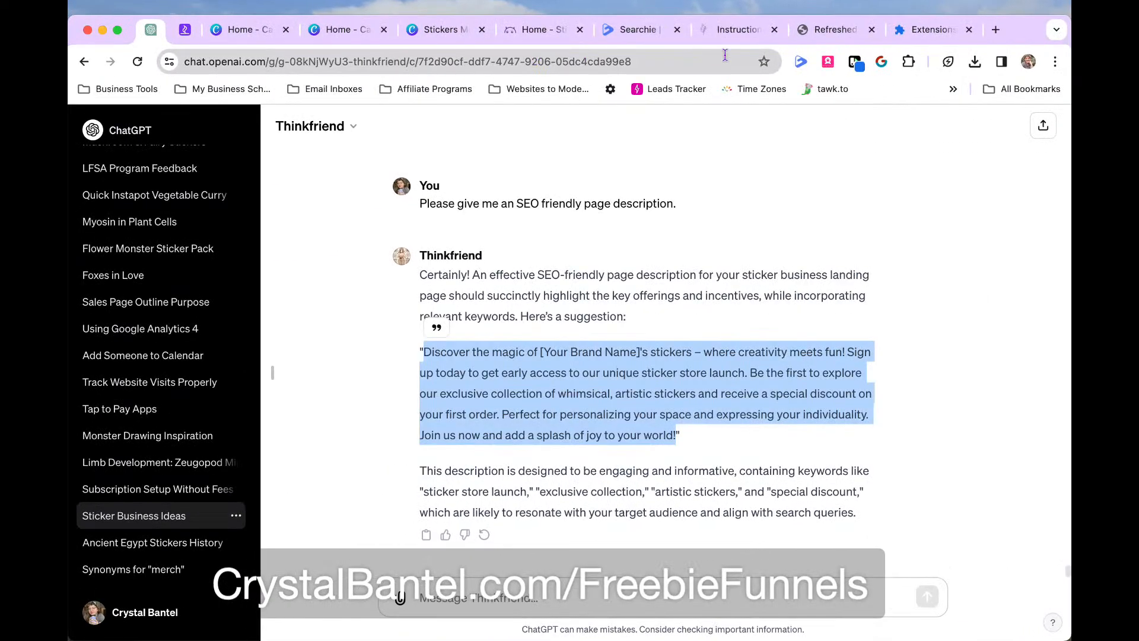
{"action": "left_click", "coordinate": [834, 33]}
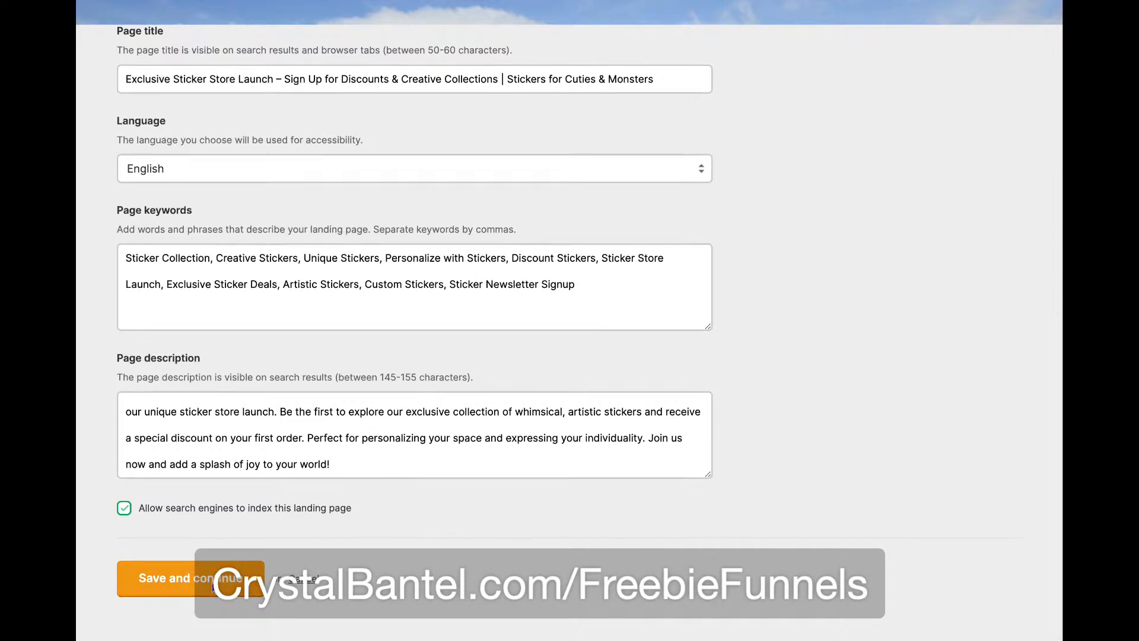
Save the SEO settings and review the published page's settings and subscriber groups overview
{"action": "left_click", "coordinate": [214, 585]}
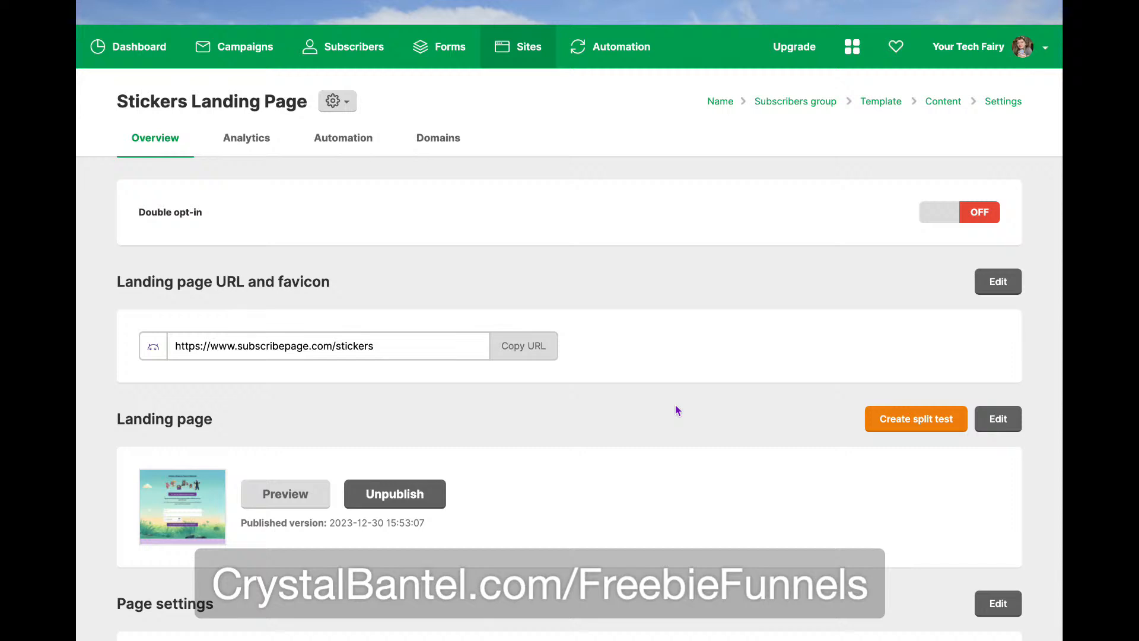
{"action": "scroll", "coordinate": [676, 406], "scroll_direction": "down", "scroll_amount": 3}
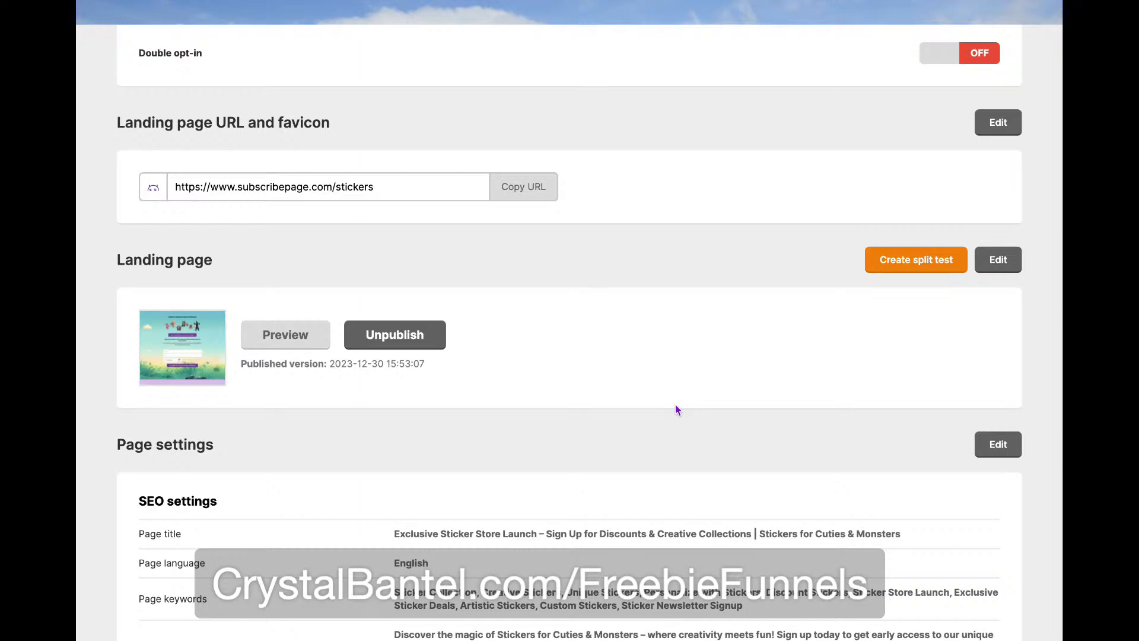
{"action": "scroll", "coordinate": [677, 409], "scroll_direction": "down", "scroll_amount": 3}
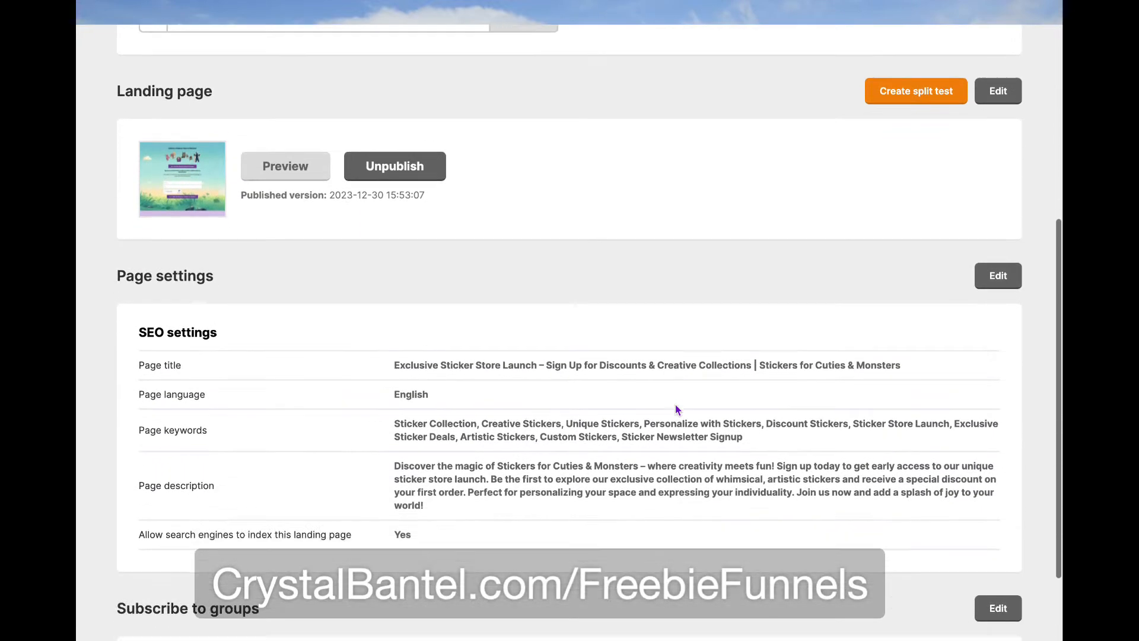
{"action": "scroll", "coordinate": [677, 410], "scroll_direction": "down", "scroll_amount": 2}
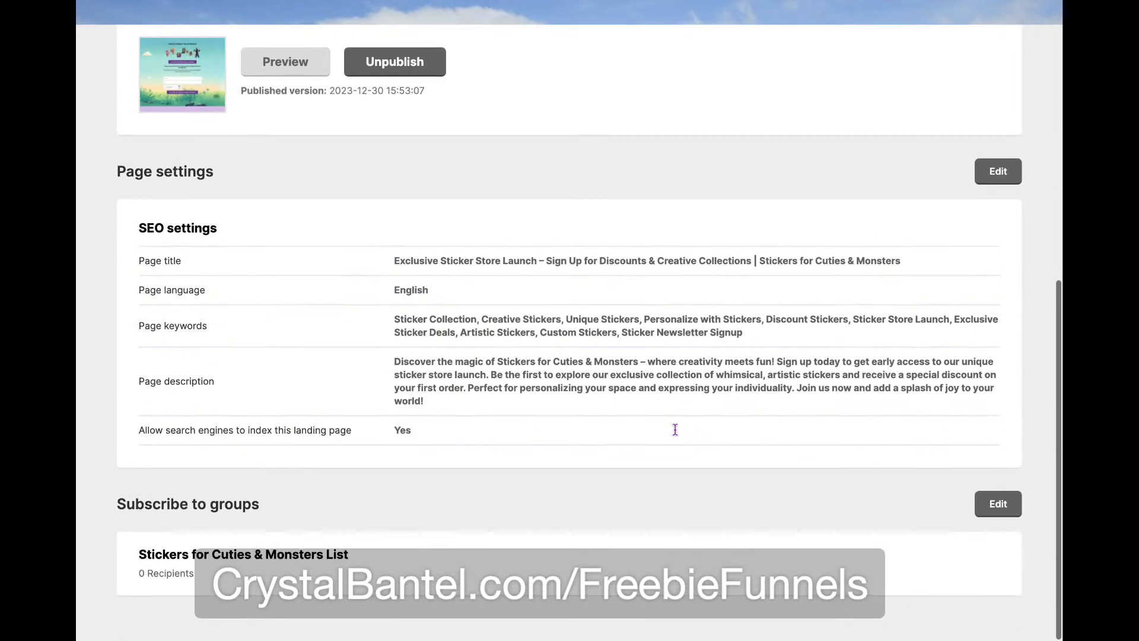
{"action": "left_click", "coordinate": [977, 505]}
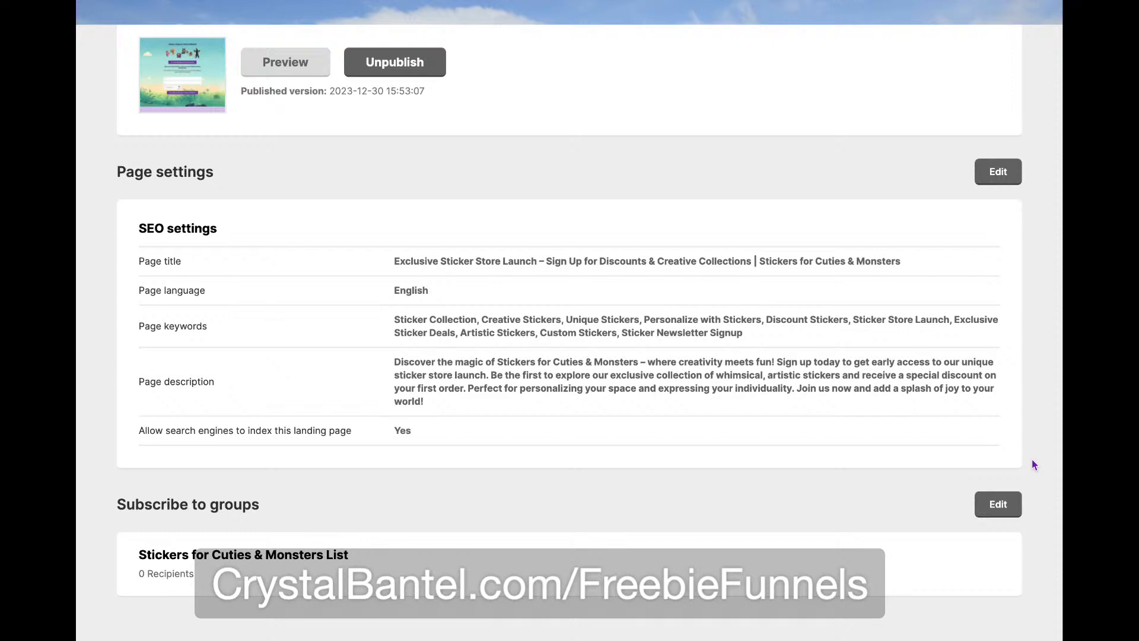
{"action": "scroll", "coordinate": [1032, 461], "scroll_direction": "up", "scroll_amount": 5}
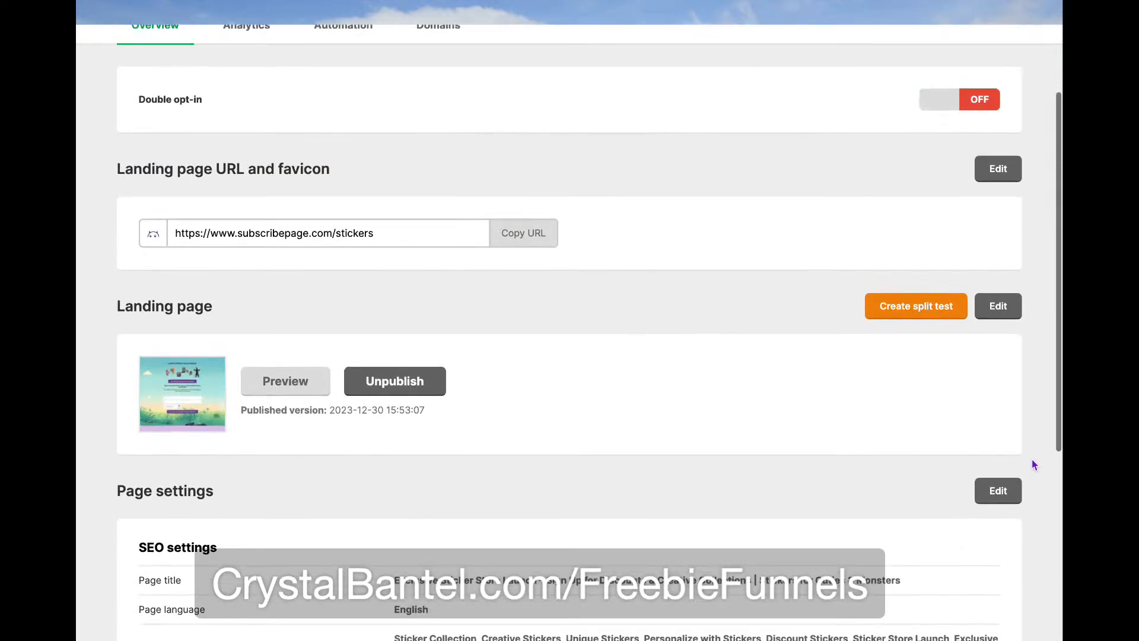
{"action": "scroll", "coordinate": [1032, 464], "scroll_direction": "up", "scroll_amount": 1}
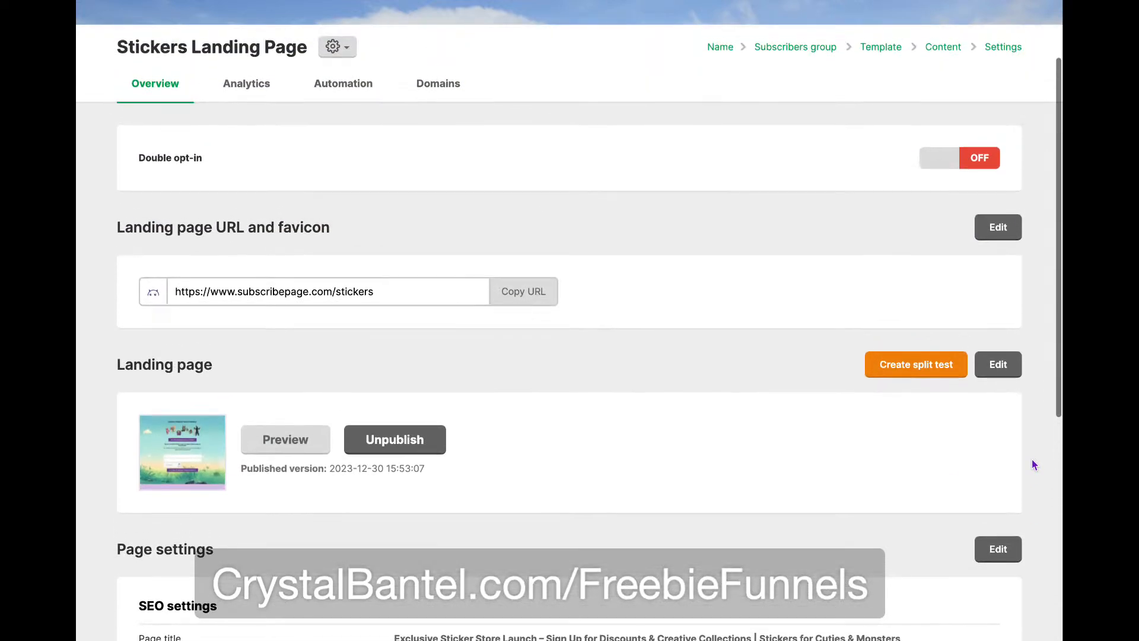
{"action": "scroll", "coordinate": [776, 455], "scroll_direction": "up", "scroll_amount": 1}
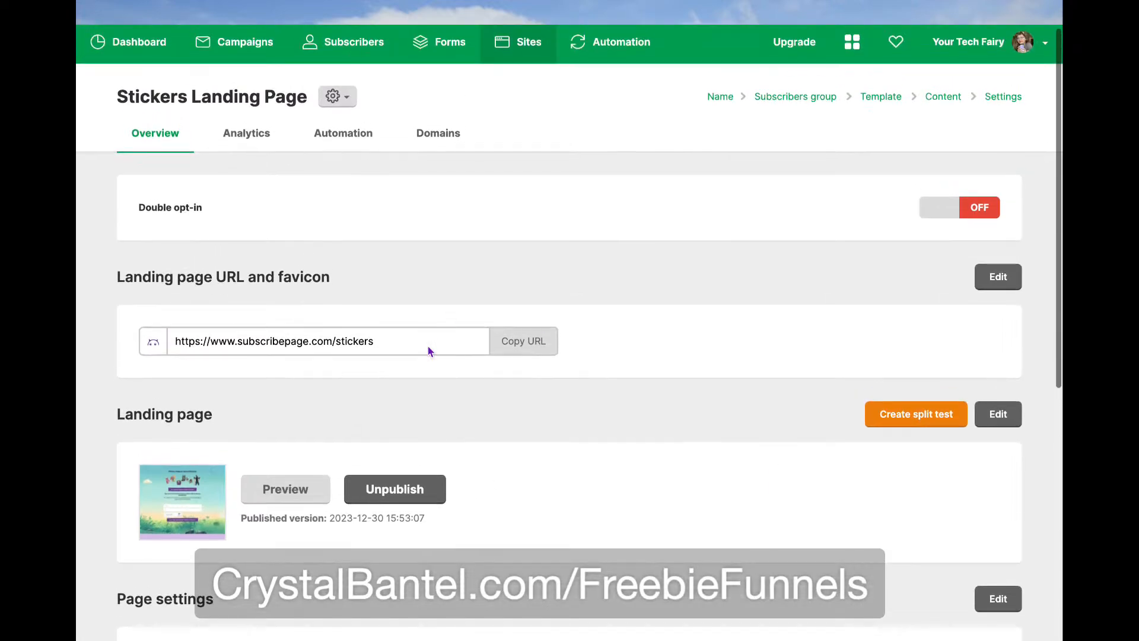
Copy the landing page URL and load subscribepage.com/stickers in a new Chrome tab
{"action": "left_click", "coordinate": [527, 350]}
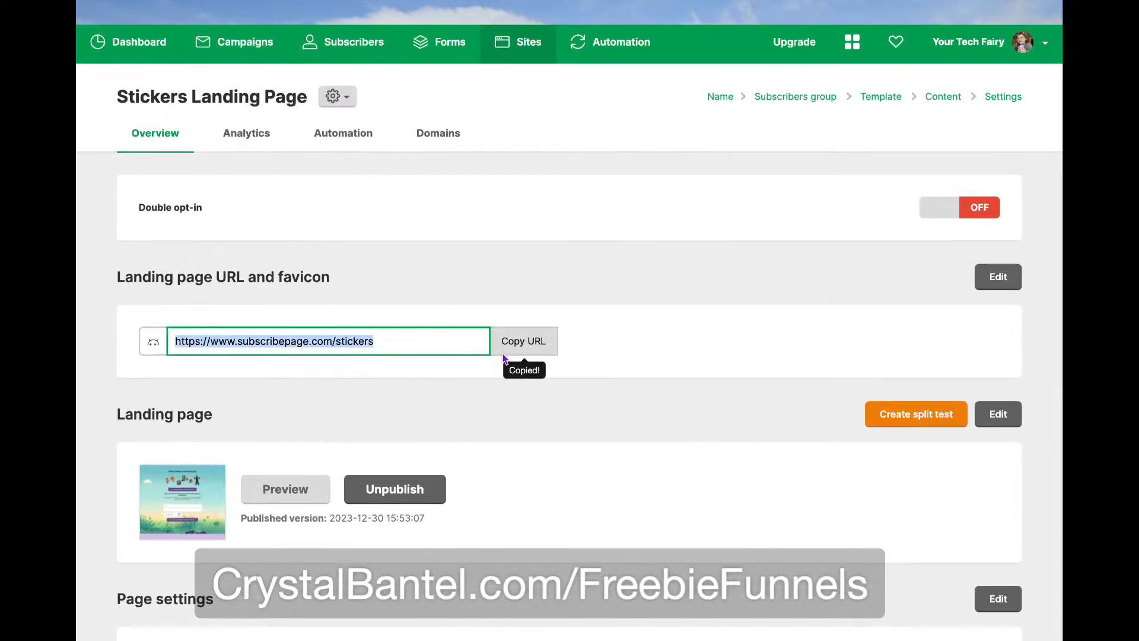
{"action": "key", "text": "ctrl+Left"}
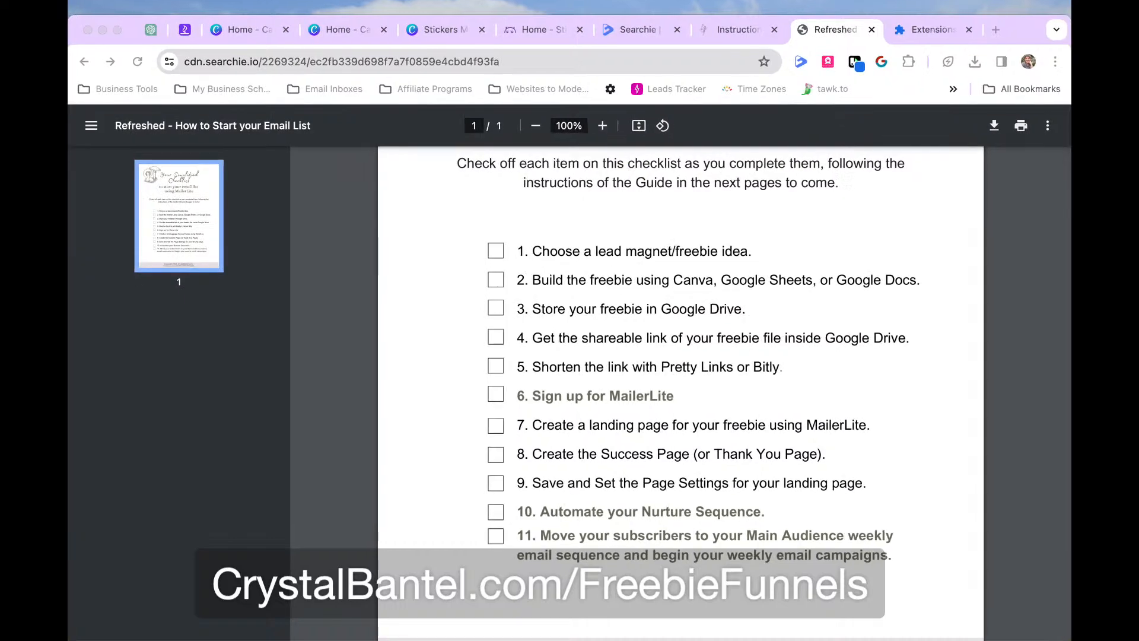
{"action": "left_click", "coordinate": [995, 30]}
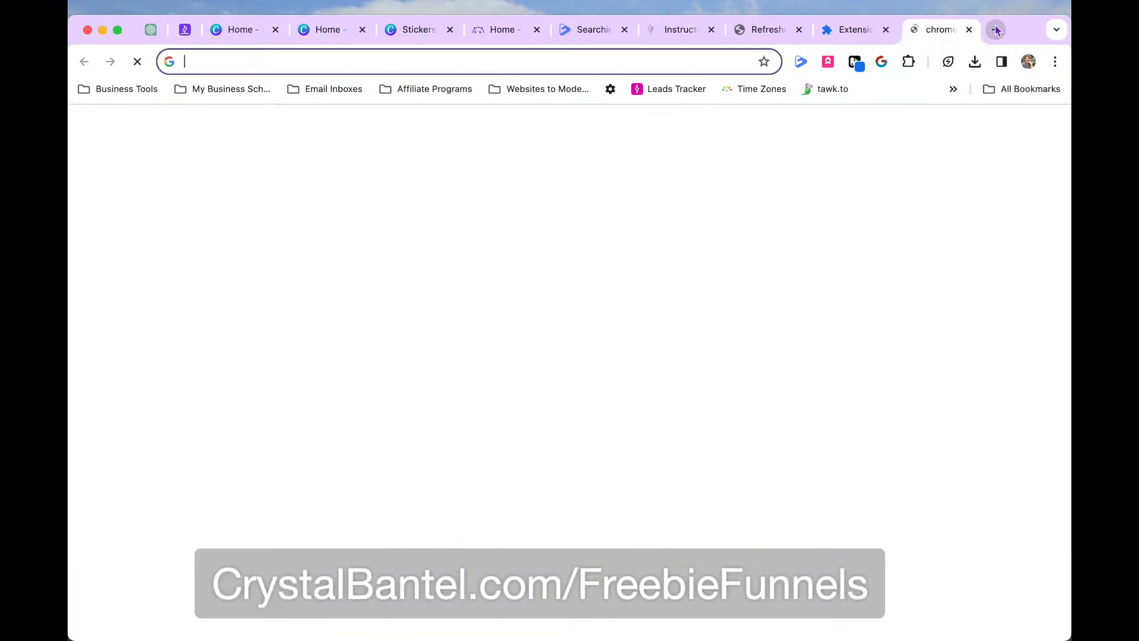
{"action": "key", "text": "super+v"}
{"action": "key", "text": "Return"}
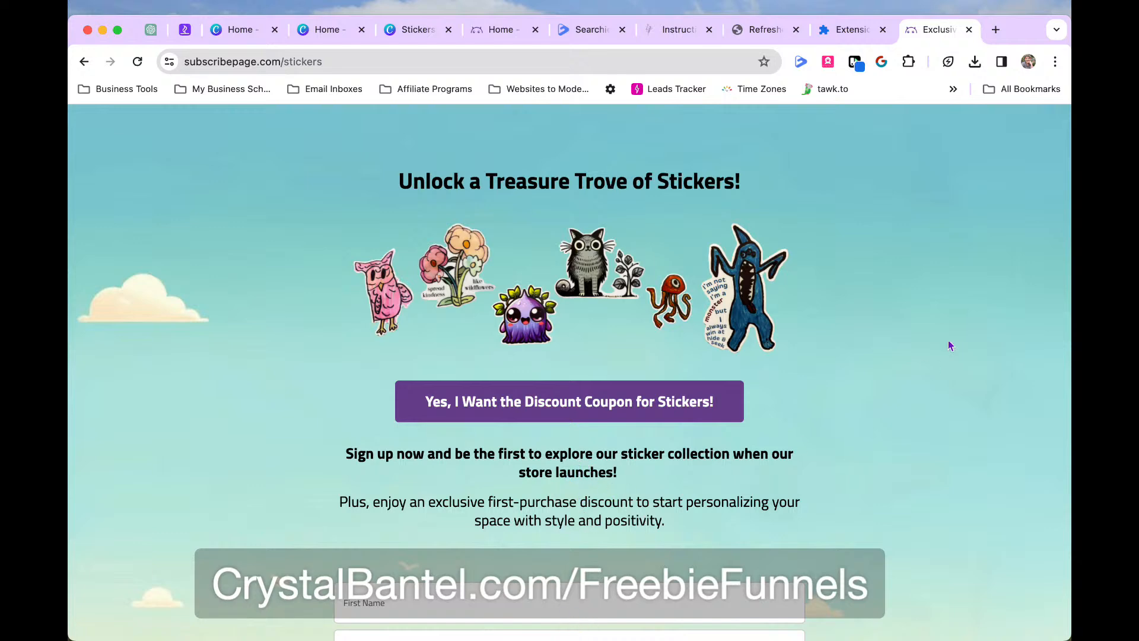
{"action": "scroll", "coordinate": [948, 341], "scroll_direction": "up", "scroll_amount": 5}
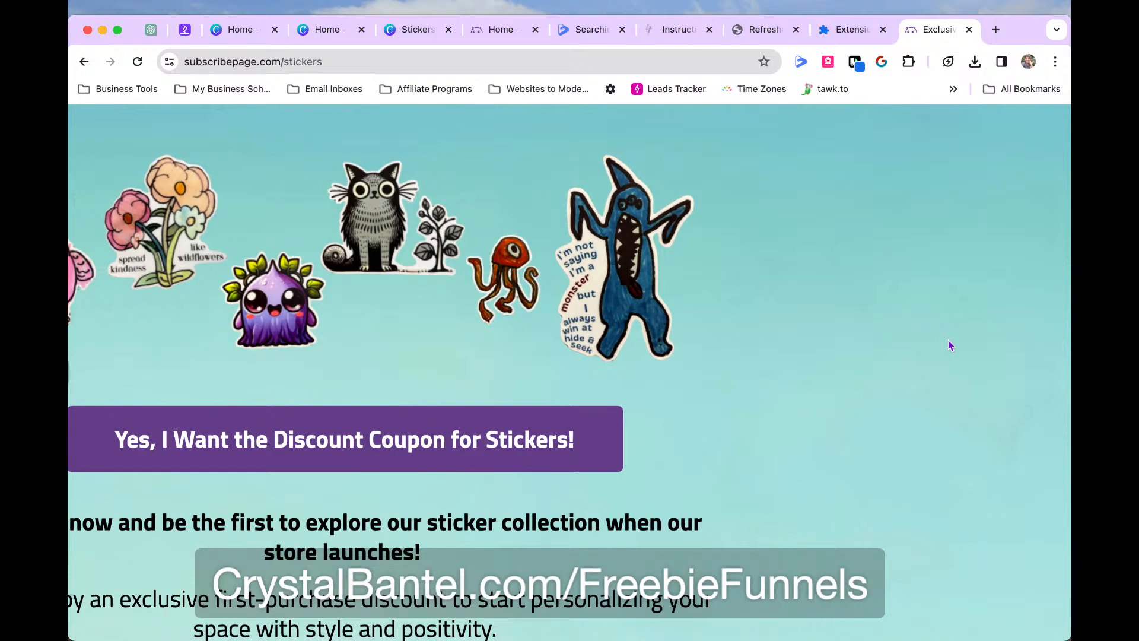
{"action": "scroll", "coordinate": [947, 346], "scroll_direction": "down", "scroll_amount": 3}
{"action": "scroll", "coordinate": [948, 347], "scroll_direction": "down", "scroll_amount": 2}
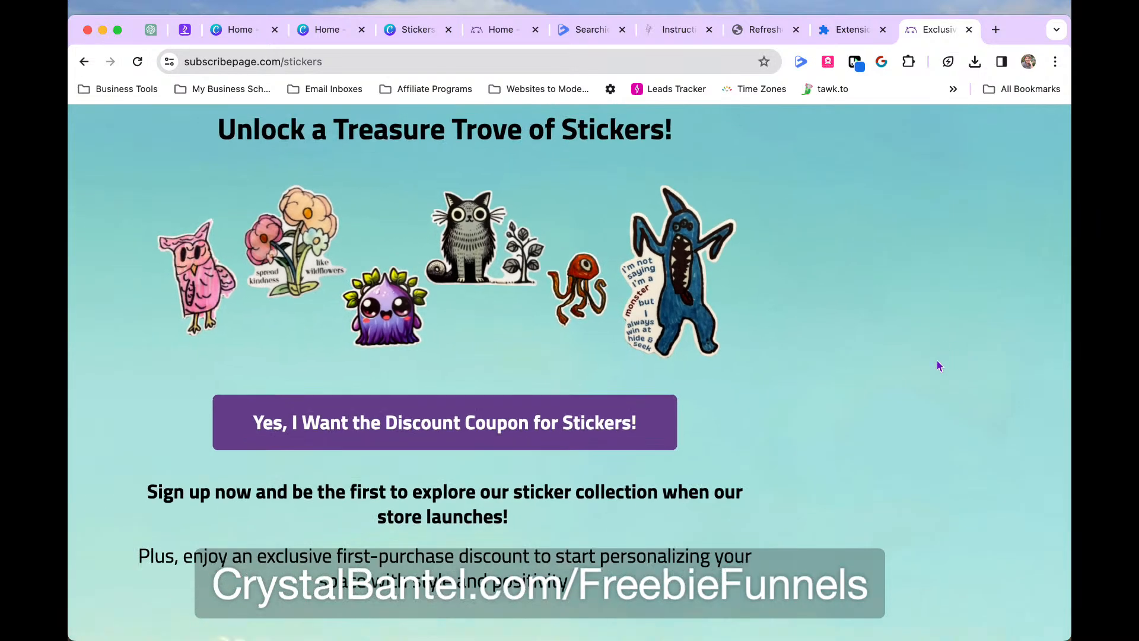
{"action": "scroll", "coordinate": [938, 360], "scroll_direction": "down", "scroll_amount": 2}
{"action": "scroll", "coordinate": [937, 361], "scroll_direction": "left", "scroll_amount": 3}
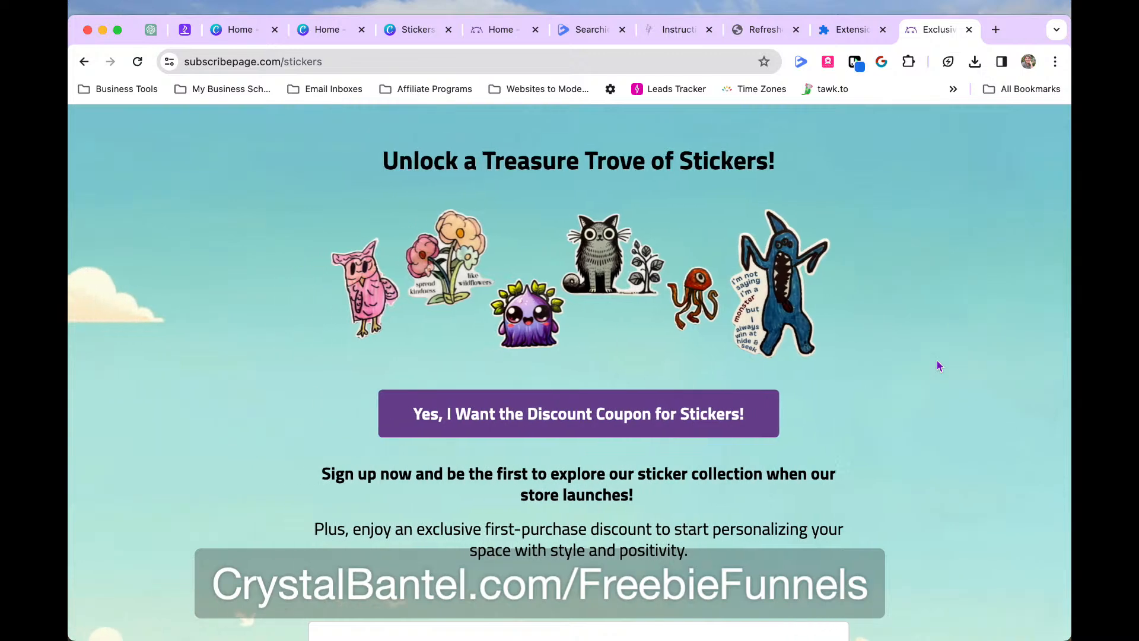
{"action": "scroll", "coordinate": [937, 361], "scroll_direction": "up", "scroll_amount": 1}
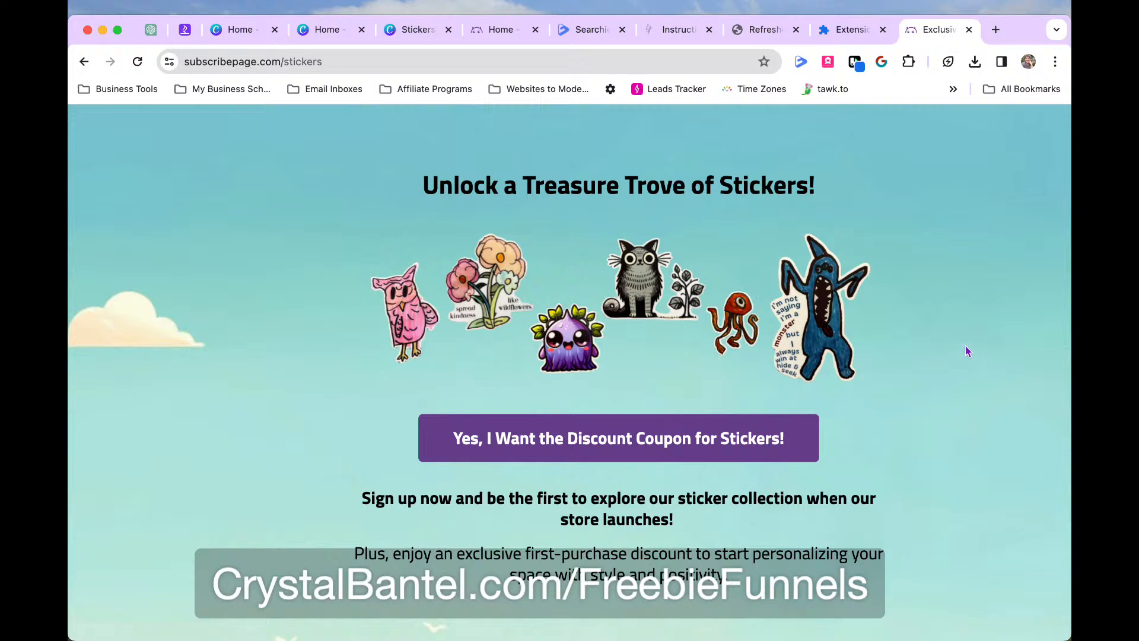
{"action": "scroll", "coordinate": [966, 351], "scroll_direction": "right", "scroll_amount": 2}
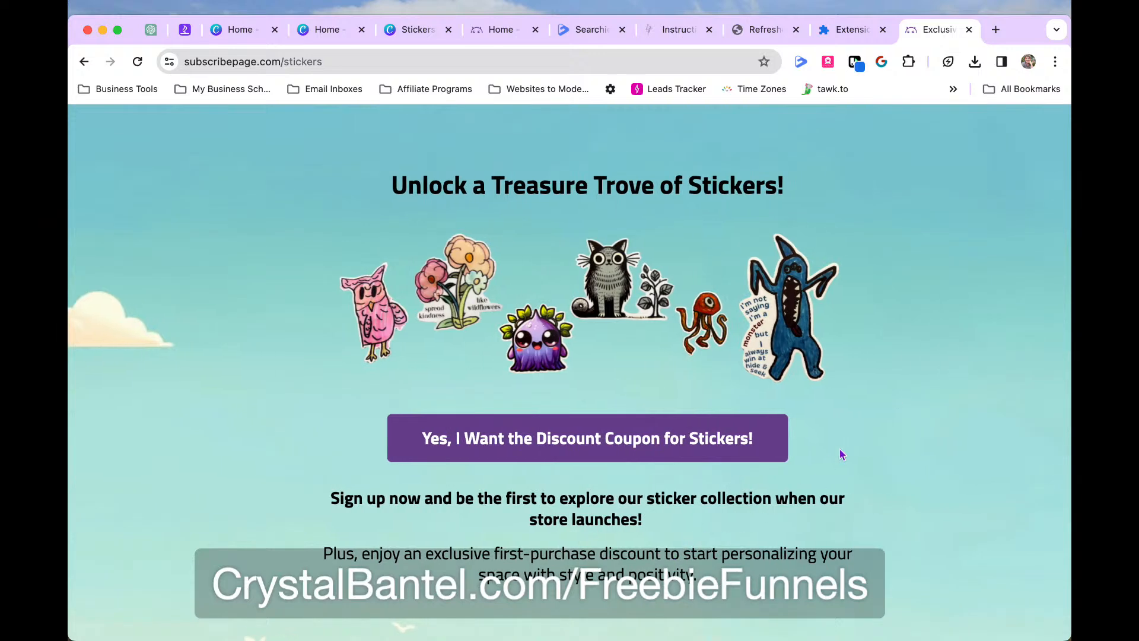
{"action": "scroll", "coordinate": [839, 454], "scroll_direction": "up", "scroll_amount": 2}
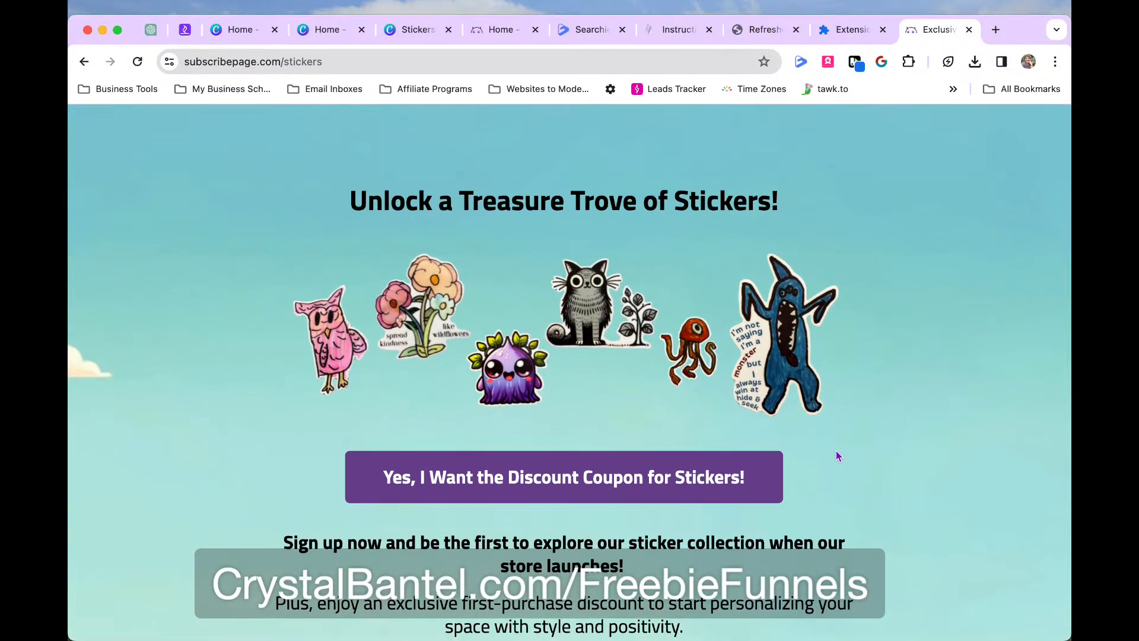
{"action": "scroll", "coordinate": [836, 452], "scroll_direction": "up", "scroll_amount": 2}
{"action": "scroll", "coordinate": [836, 452], "scroll_direction": "left", "scroll_amount": 2}
{"action": "scroll", "coordinate": [836, 452], "scroll_direction": "up", "scroll_amount": 1}
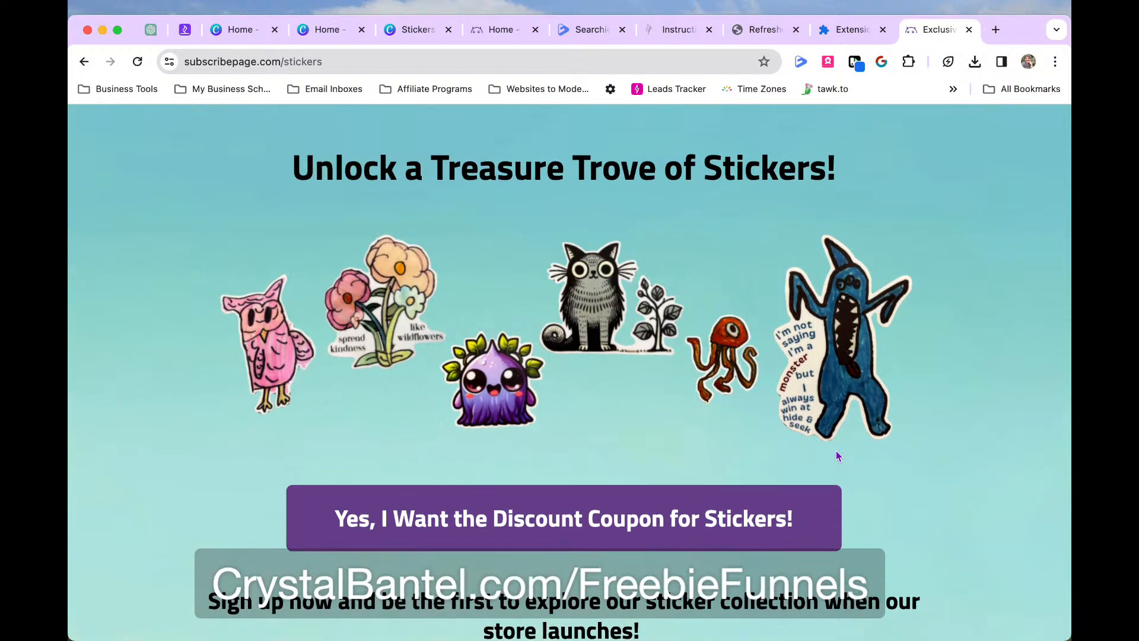
{"action": "scroll", "coordinate": [838, 456], "scroll_direction": "up", "scroll_amount": 1}
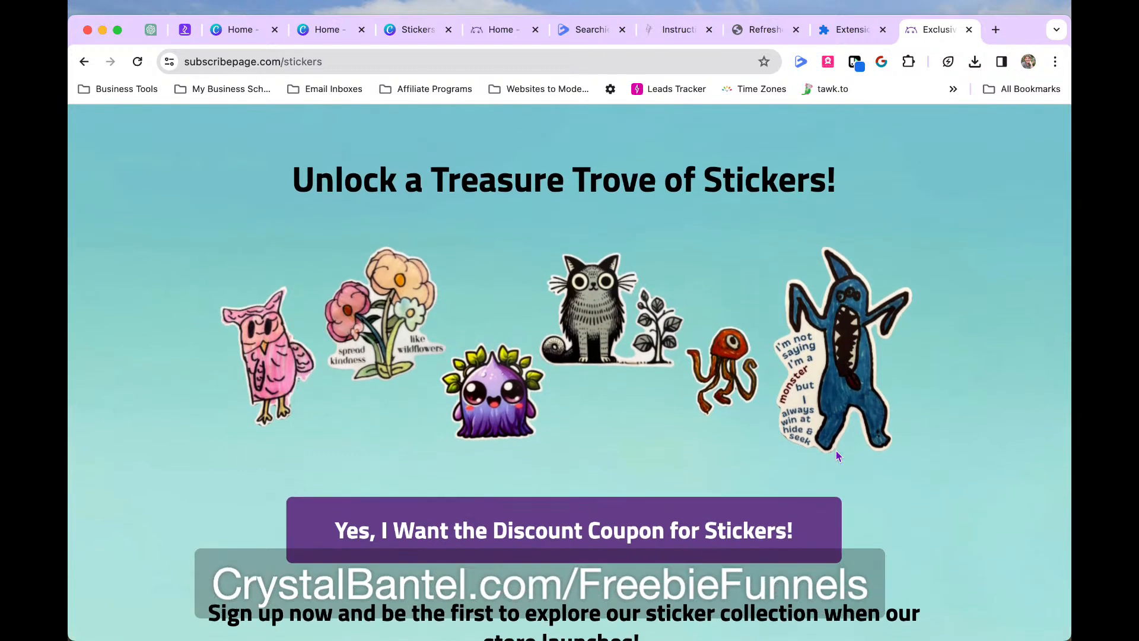
{"action": "scroll", "coordinate": [837, 455], "scroll_direction": "down", "scroll_amount": 2}
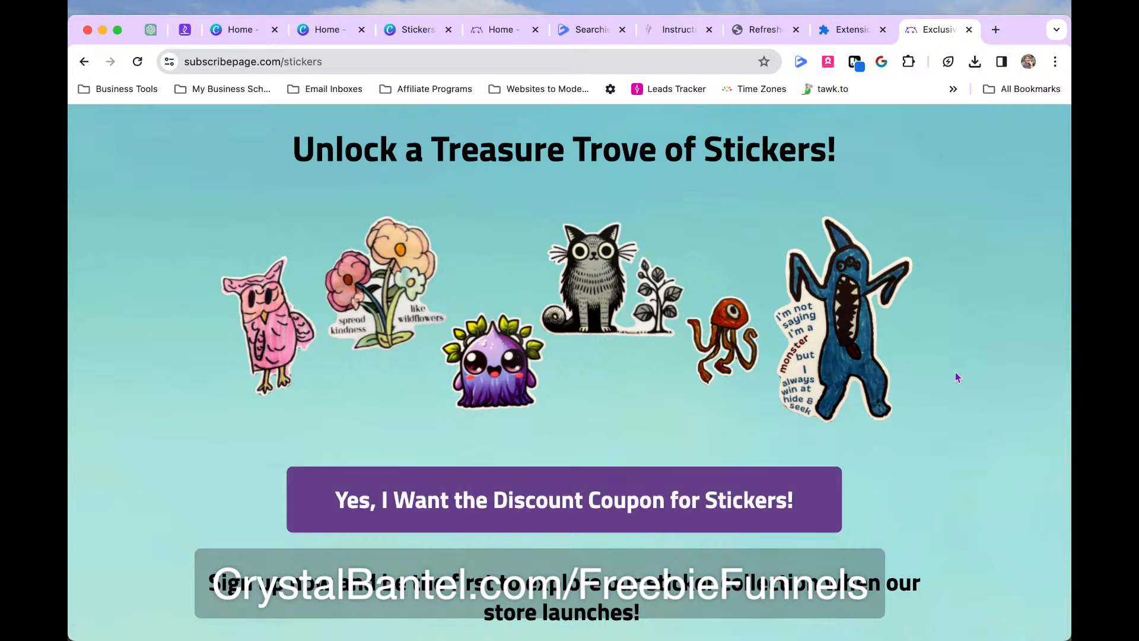
{"action": "key", "text": "super+minus"}
{"action": "key", "text": "super+minus"}
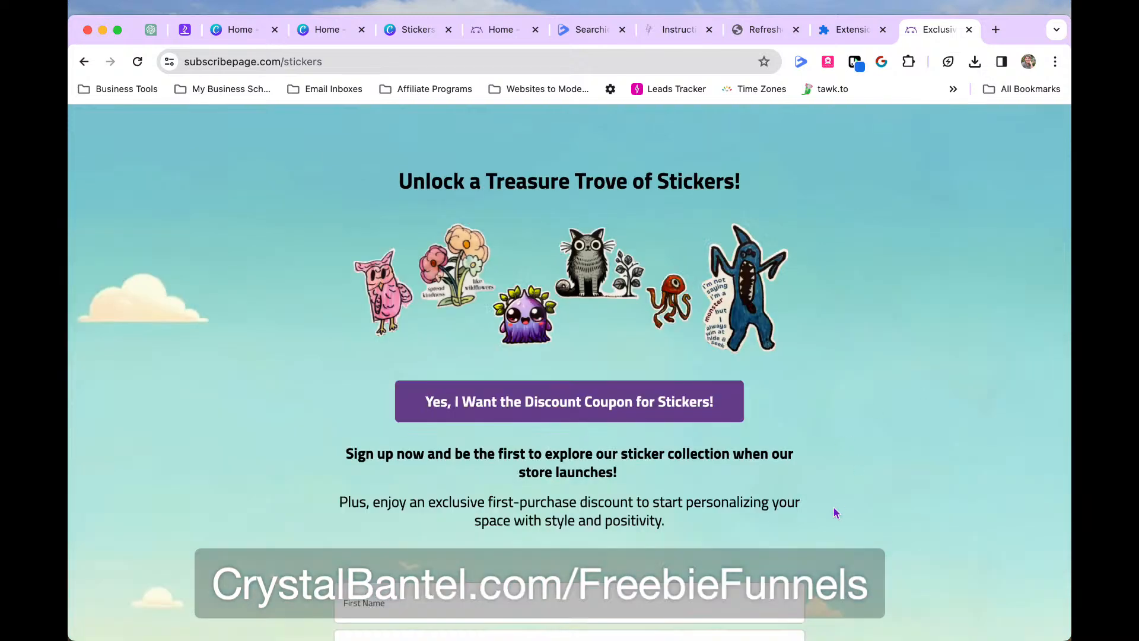
{"action": "scroll", "coordinate": [834, 513], "scroll_direction": "down", "scroll_amount": 5}
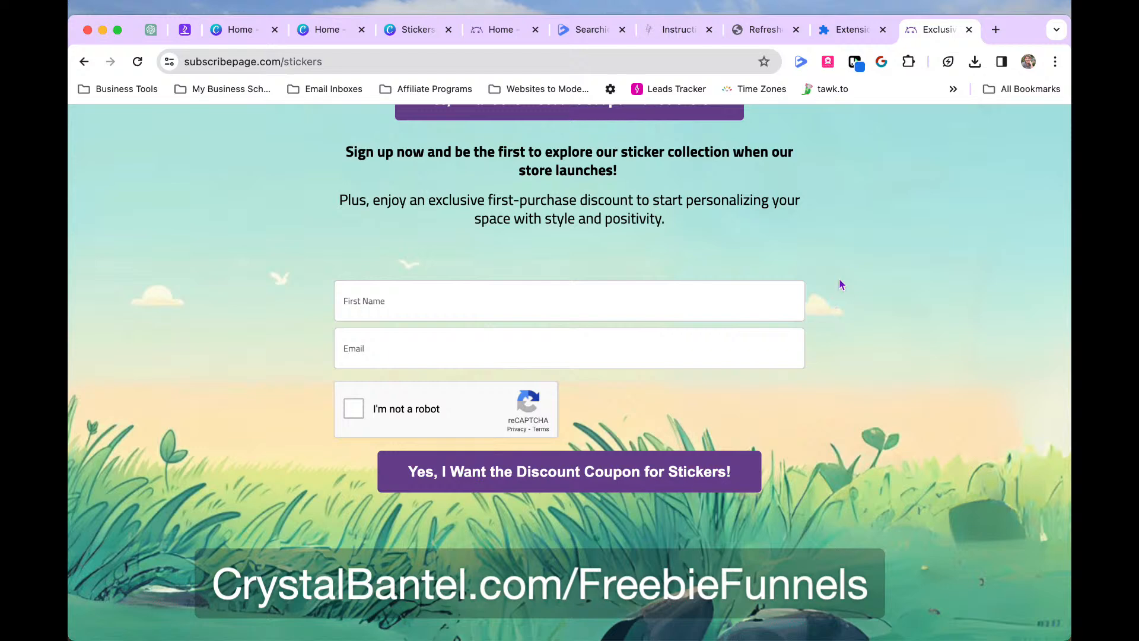
{"action": "scroll", "coordinate": [840, 285], "scroll_direction": "up", "scroll_amount": 5}
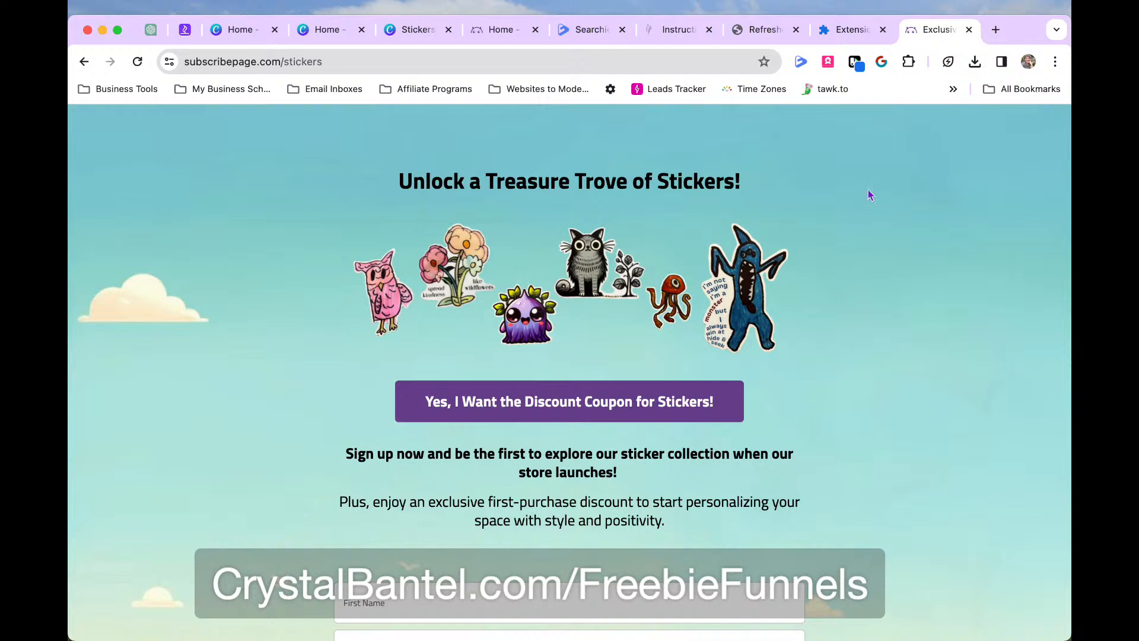
Autofill the signup form's name and email, deleting the surname to keep only the first name
{"action": "scroll", "coordinate": [677, 519], "scroll_direction": "down", "scroll_amount": 2}
{"action": "left_click", "coordinate": [622, 512]}
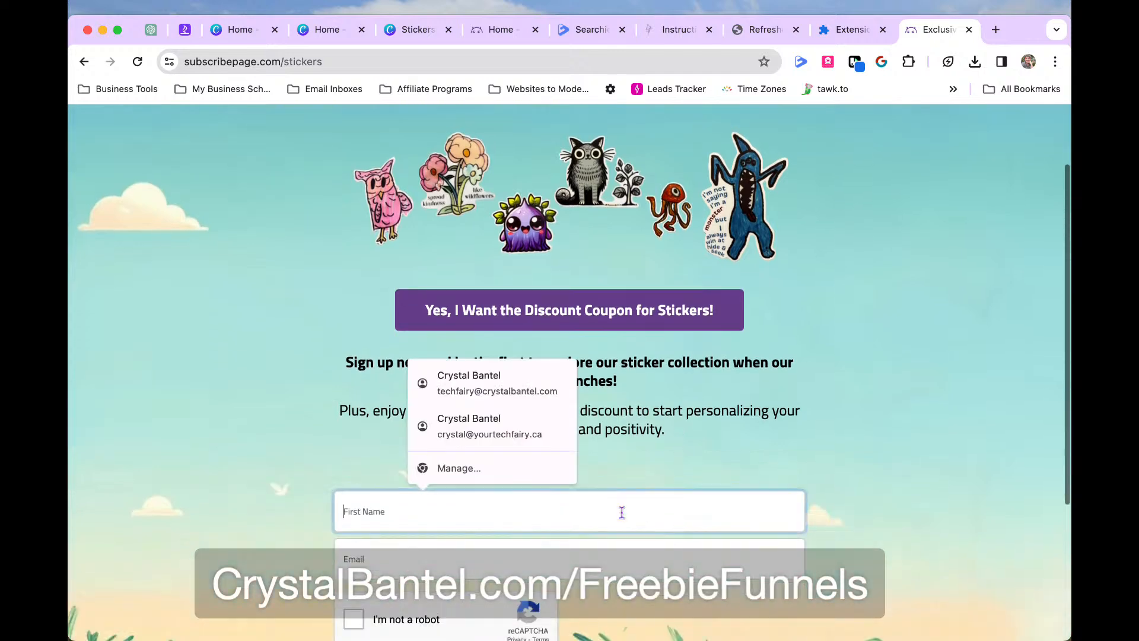
{"action": "left_click", "coordinate": [515, 391]}
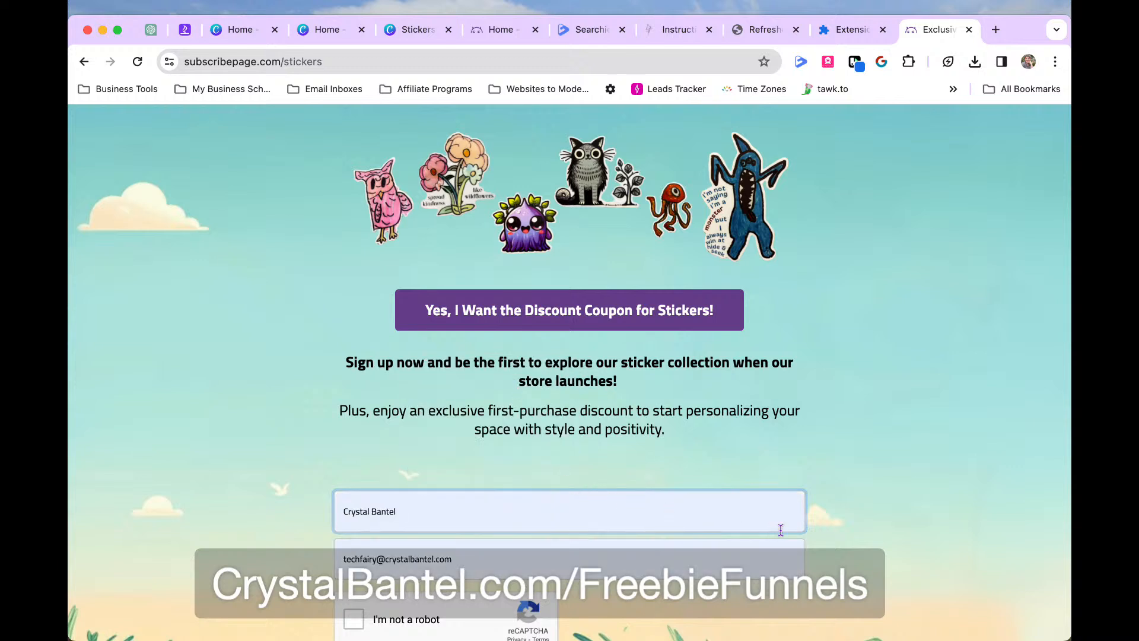
{"action": "double_click", "coordinate": [380, 511]}
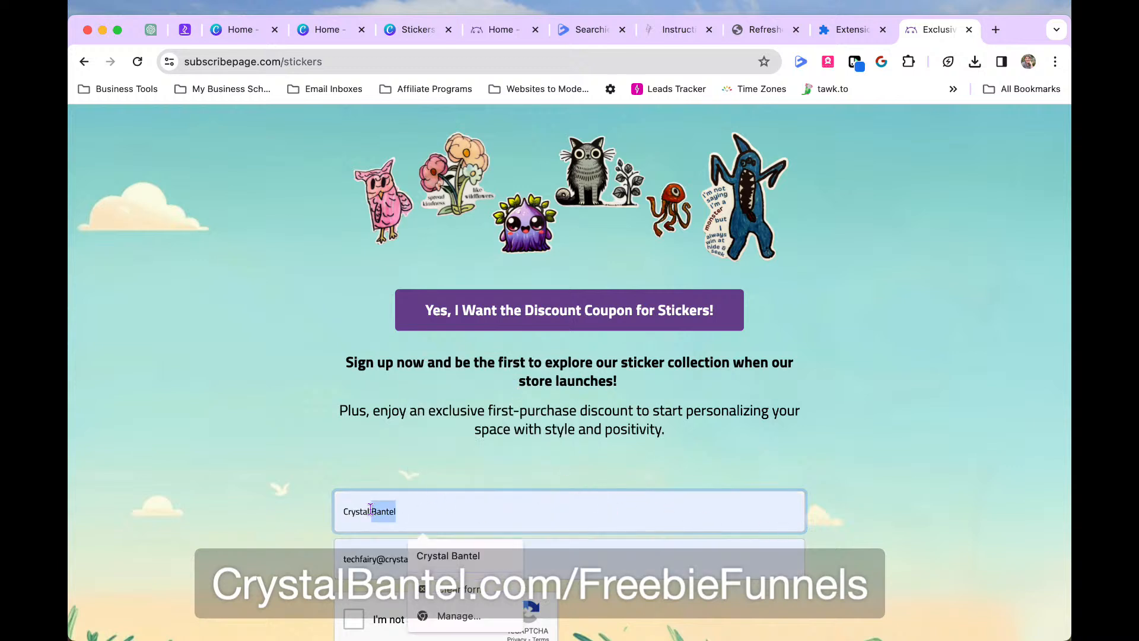
{"action": "key", "text": "BackSpace"}
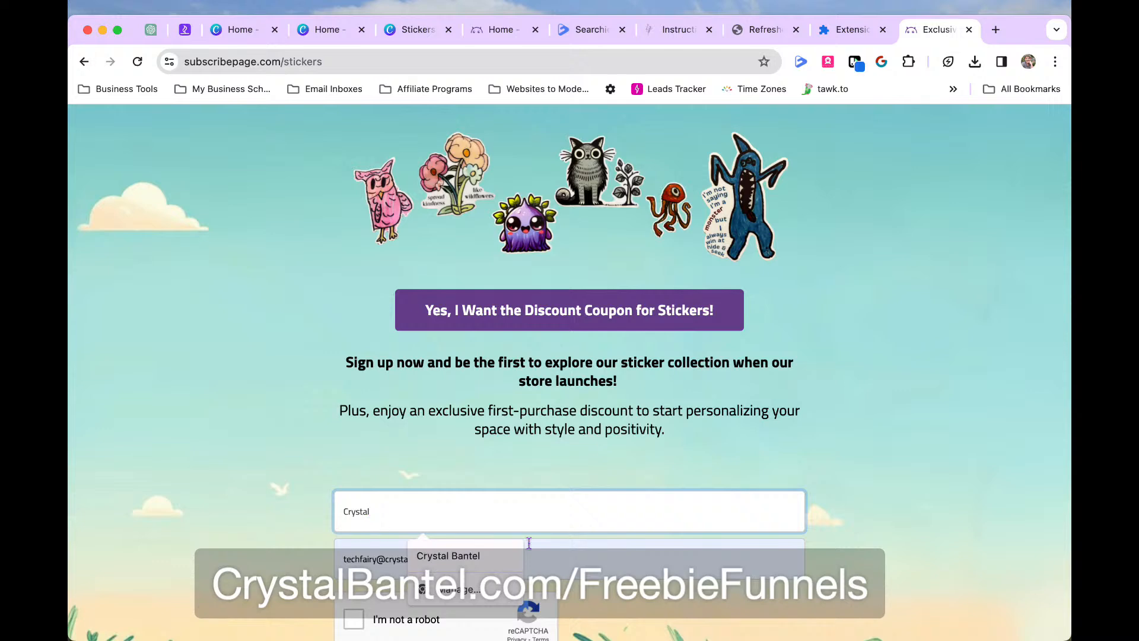
{"action": "left_click", "coordinate": [837, 553]}
{"action": "scroll", "coordinate": [837, 554], "scroll_direction": "down", "scroll_amount": 4}
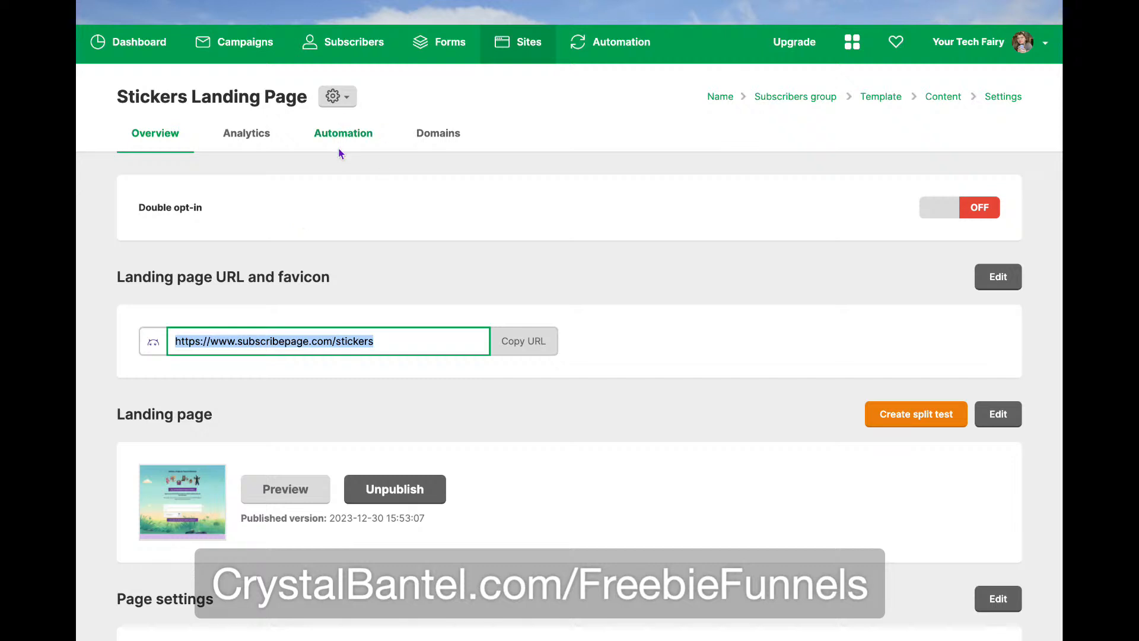
Create a new automation workflow triggered by the Stickers Landing Page form
{"action": "left_click", "coordinate": [312, 138]}
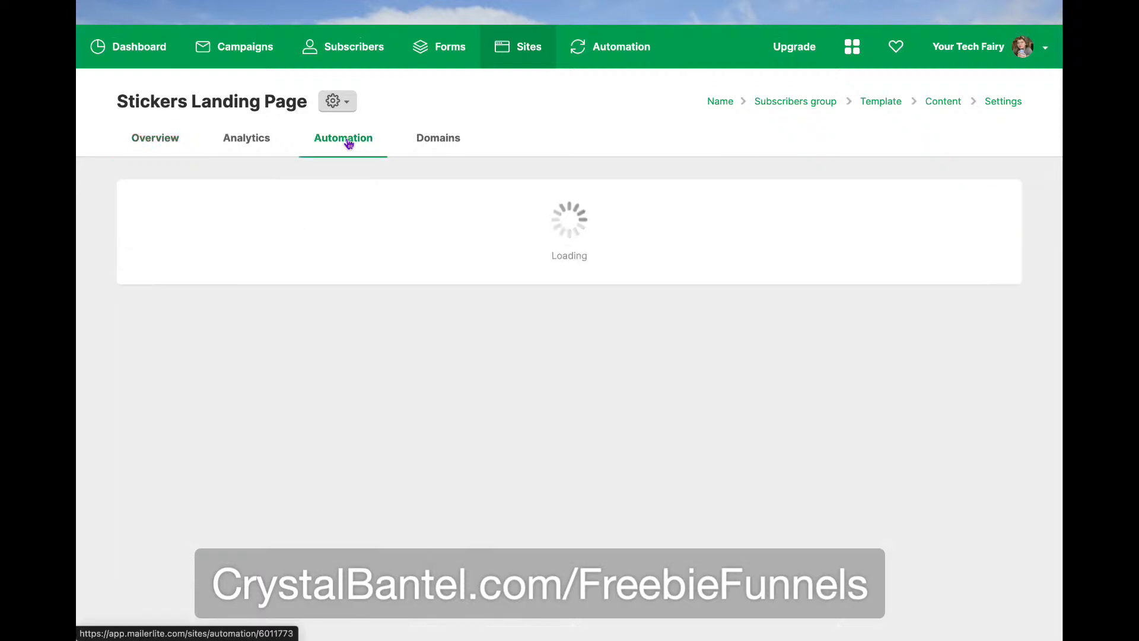
{"action": "left_click", "coordinate": [599, 306]}
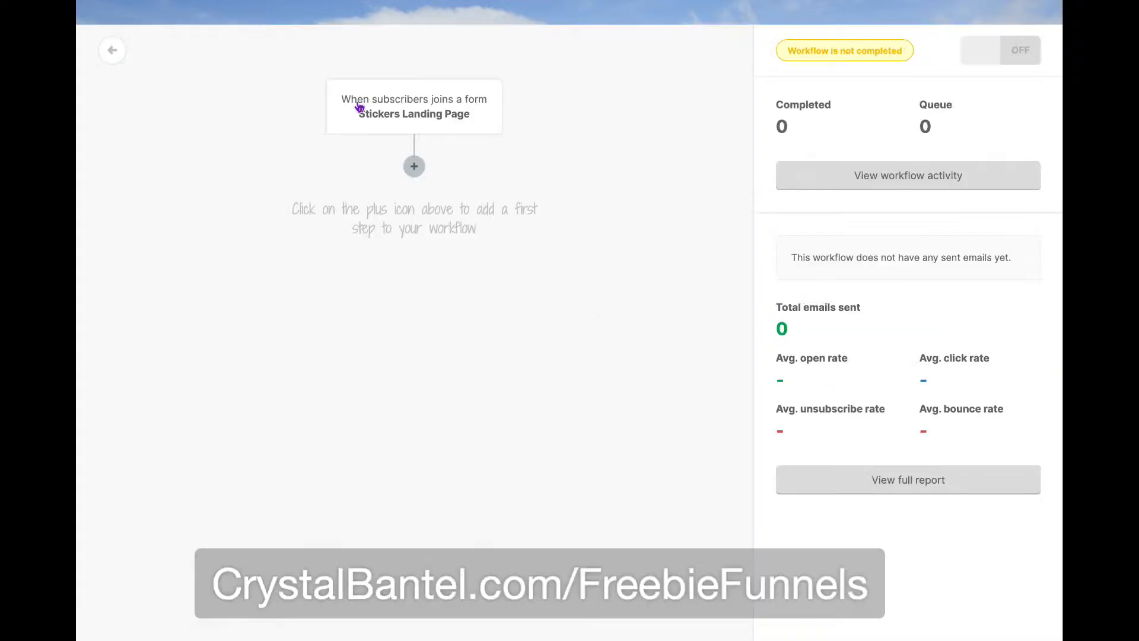
{"action": "left_click", "coordinate": [393, 106]}
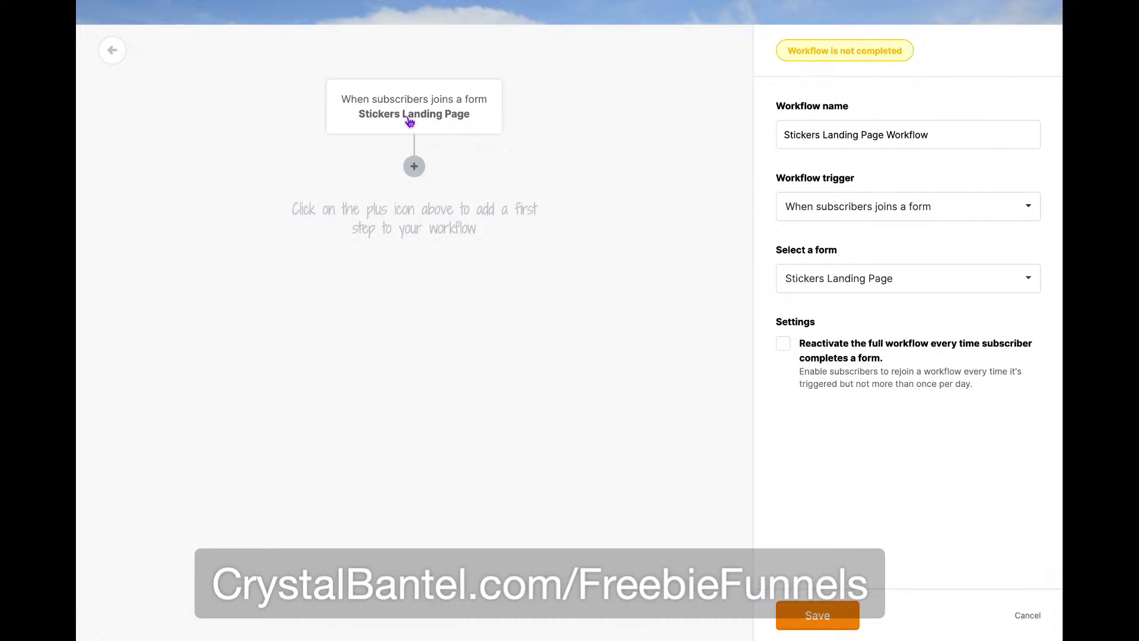
Add an email as the workflow's first step, named 'Freebie Delivery'
{"action": "left_click", "coordinate": [414, 166]}
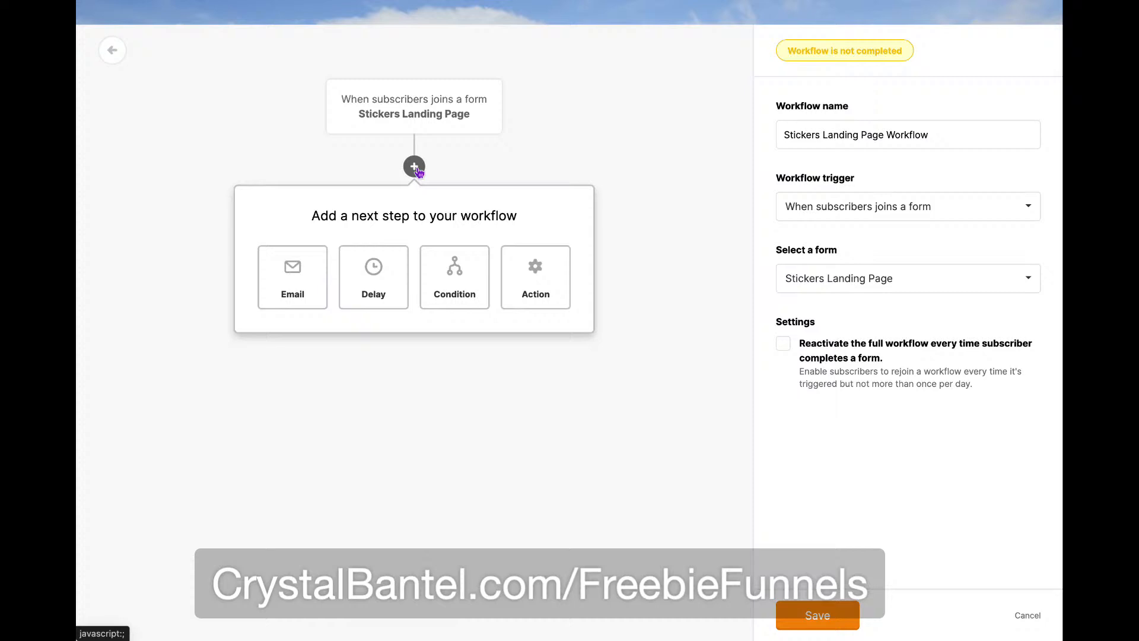
{"action": "left_click", "coordinate": [295, 281]}
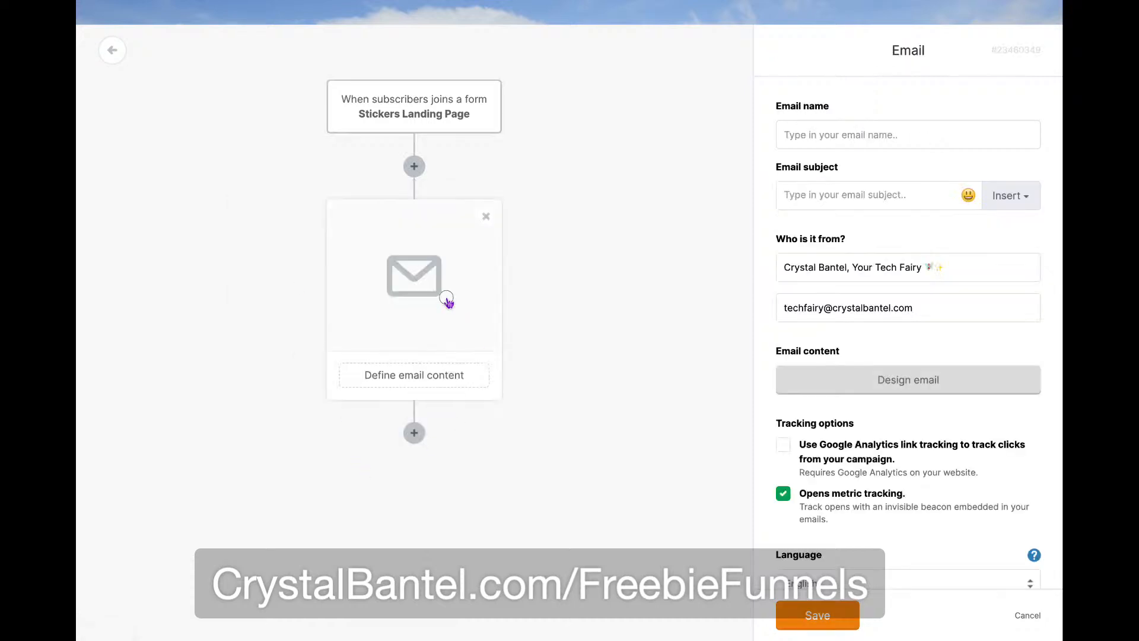
{"action": "left_click", "coordinate": [865, 141]}
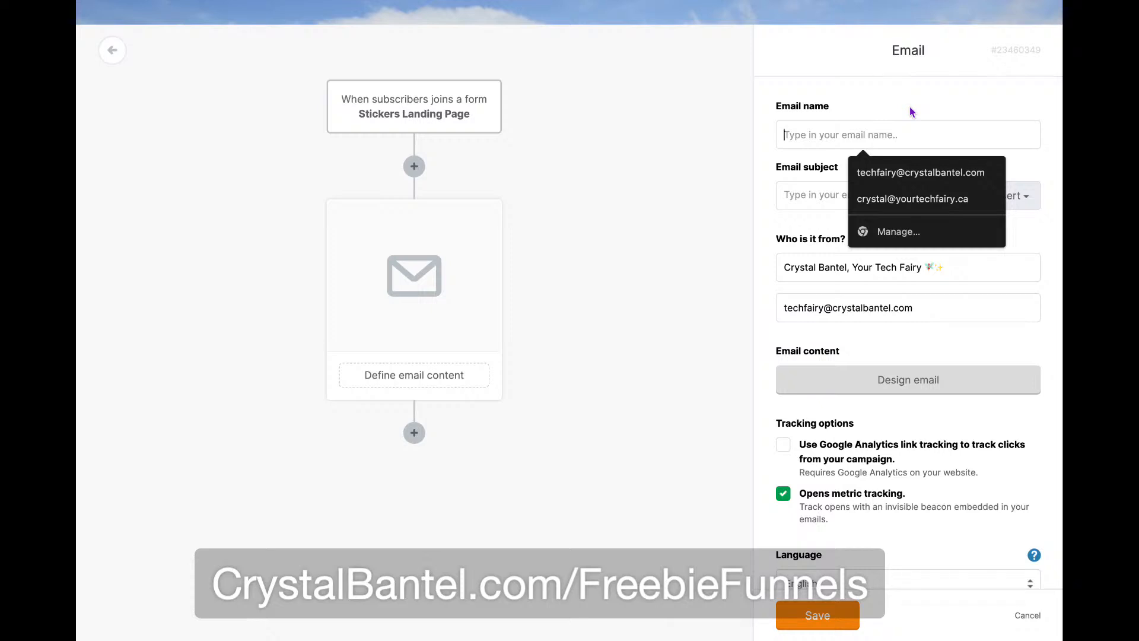
{"action": "type", "text": "Co"}
{"action": "key", "text": "BackSpace"}
{"action": "key", "text": "BackSpace"}
{"action": "type", "text": "F"}
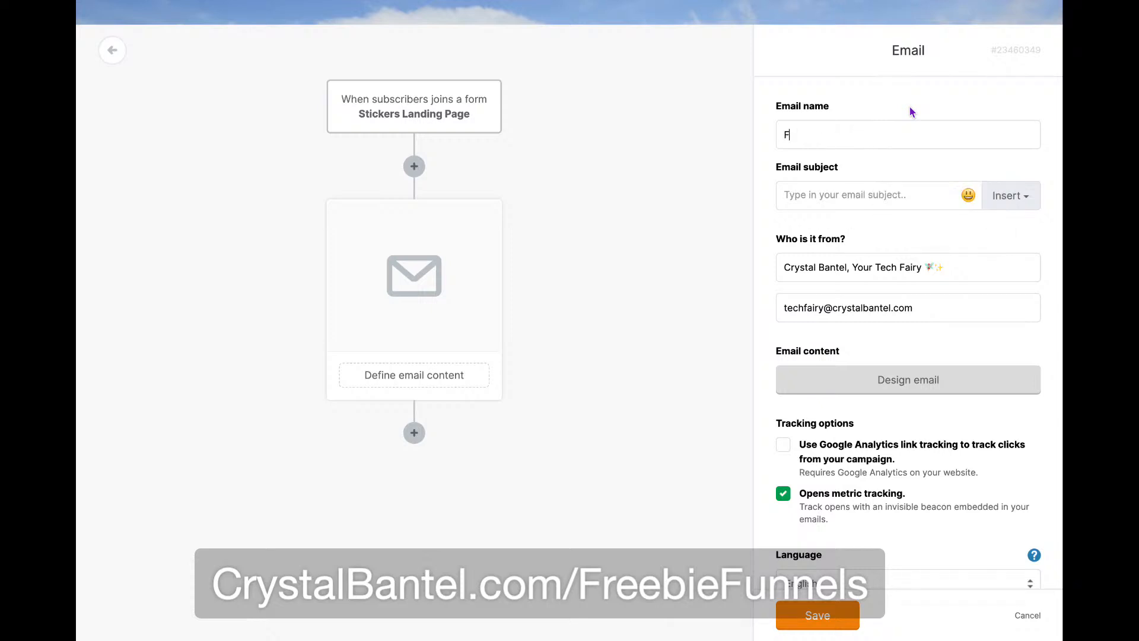
{"action": "type", "text": "reebie Delivery"}
{"action": "left_click", "coordinate": [870, 198]}
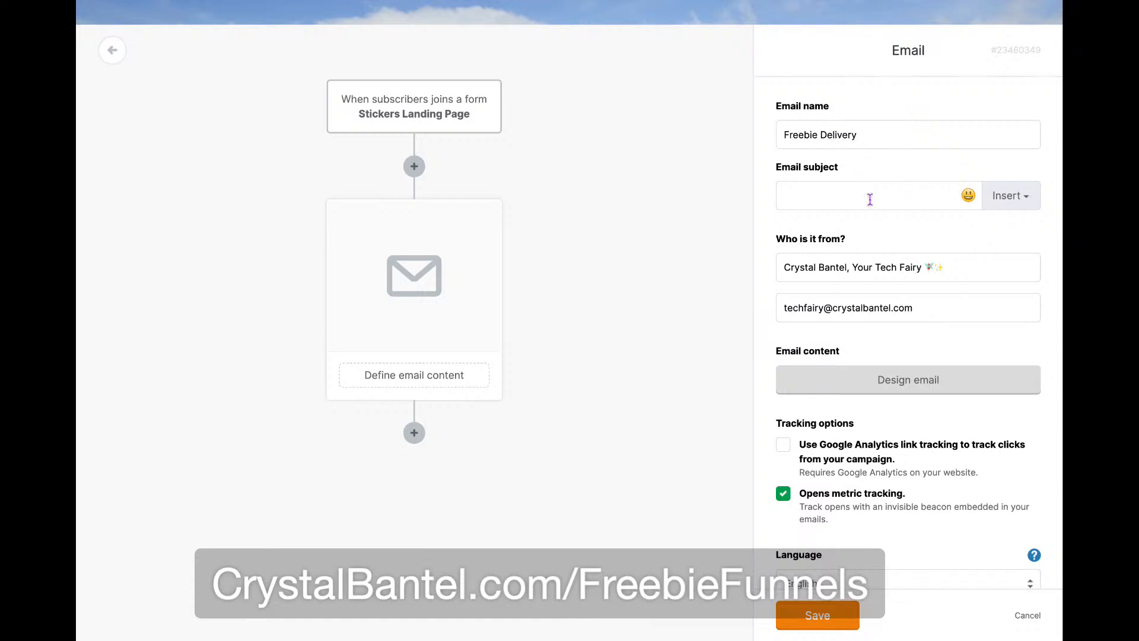
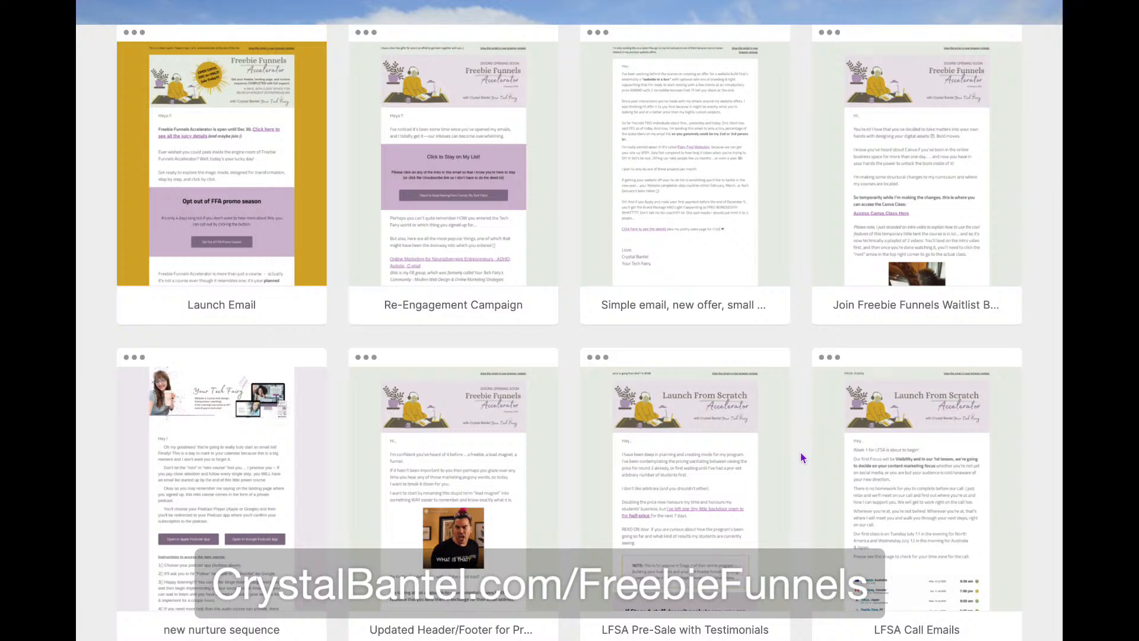
Show the Create new options: drag & drop, rich-text and custom HTML editors
{"action": "scroll", "coordinate": [800, 452], "scroll_direction": "up", "scroll_amount": 8}
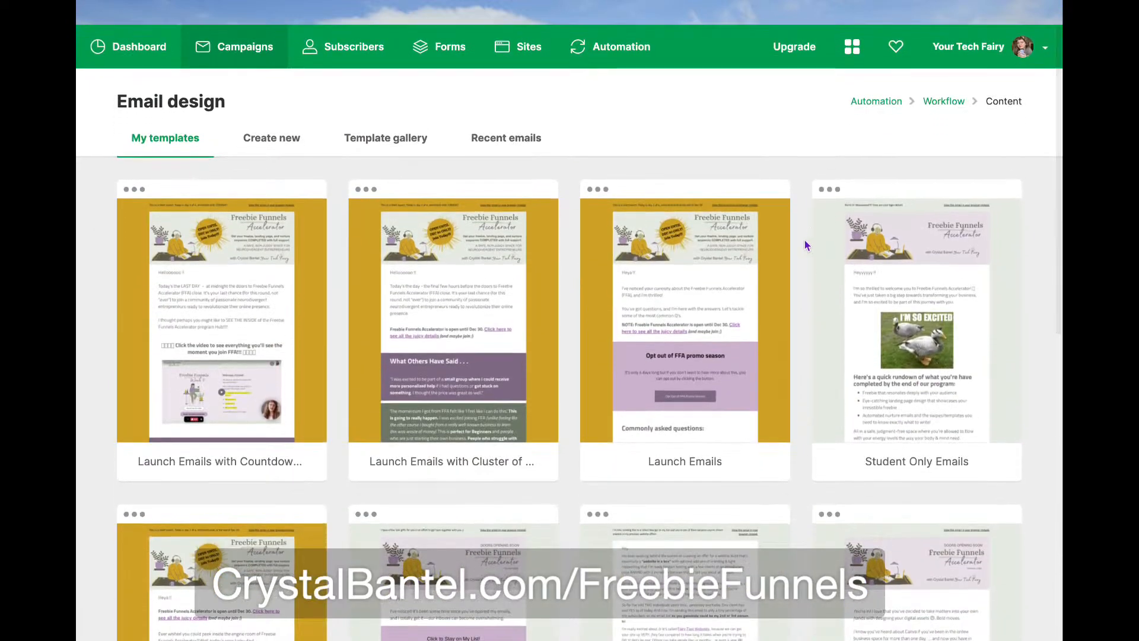
{"action": "mouse_move", "coordinate": [921, 326]}
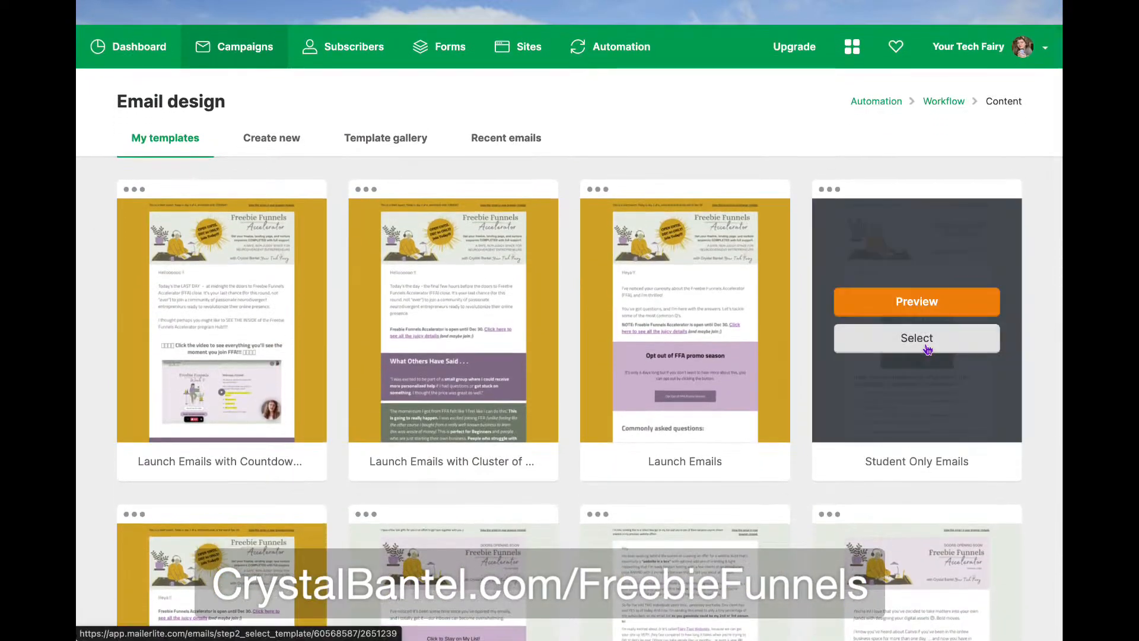
{"action": "left_click", "coordinate": [272, 145]}
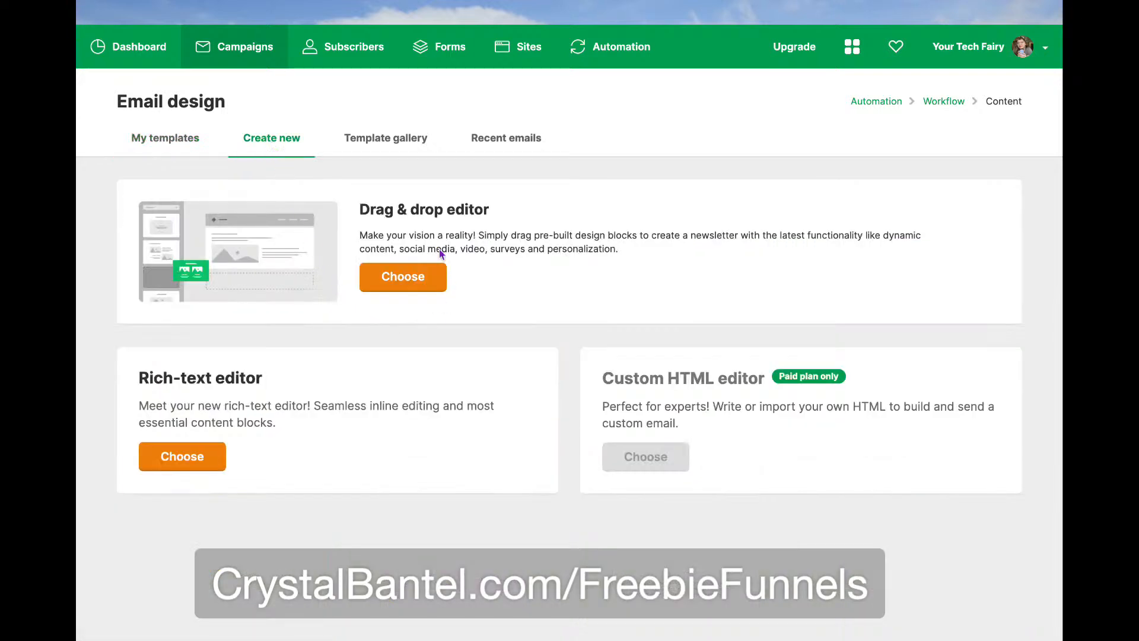
Start a drag & drop email and delete the logo, header, intro, collage and CTA blocks
{"action": "left_click", "coordinate": [424, 285]}
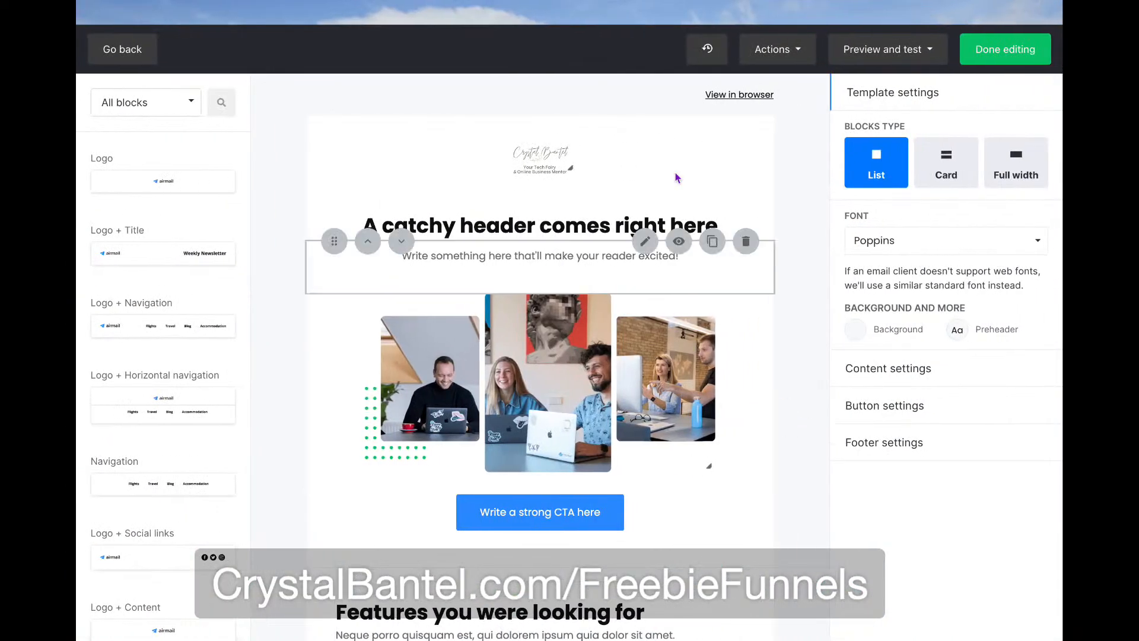
{"action": "left_click", "coordinate": [746, 115]}
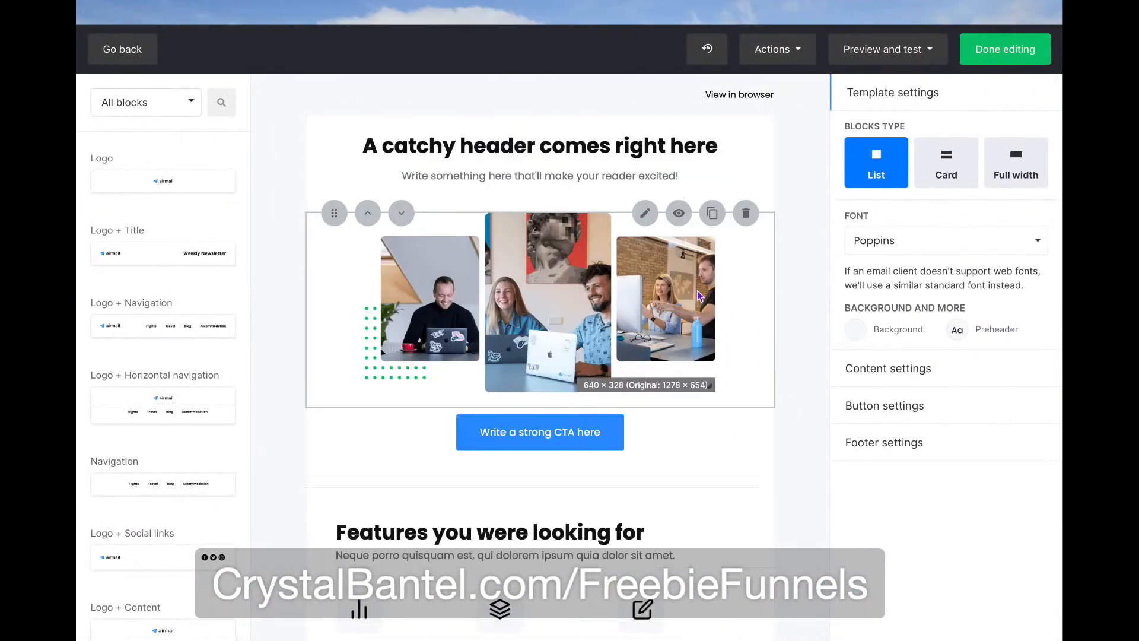
{"action": "left_click", "coordinate": [751, 118]}
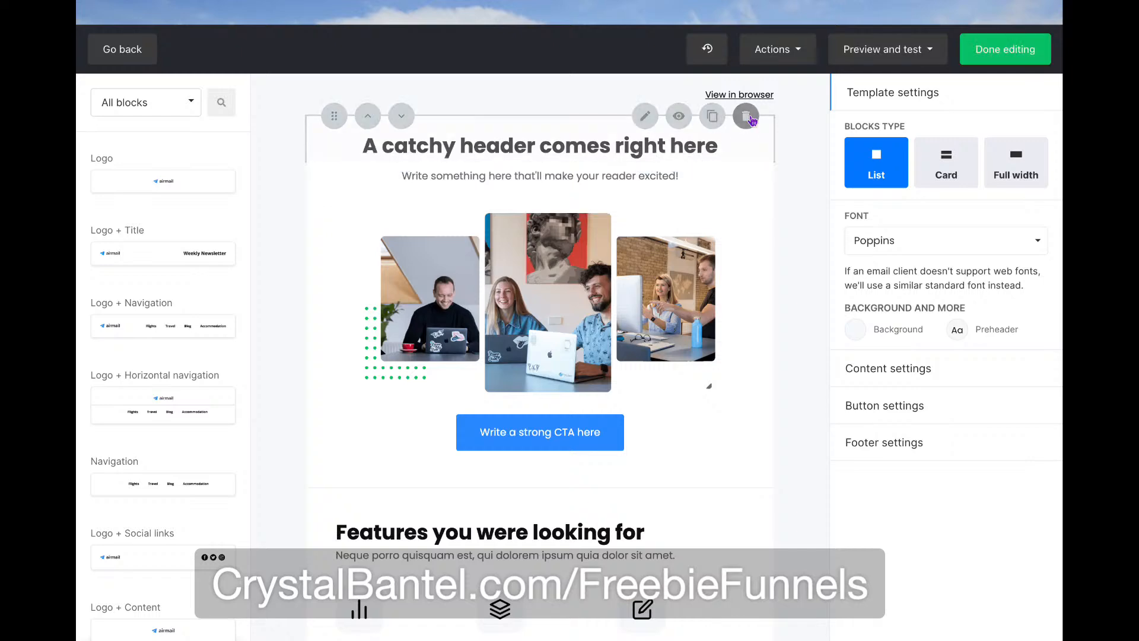
{"action": "left_click", "coordinate": [747, 127]}
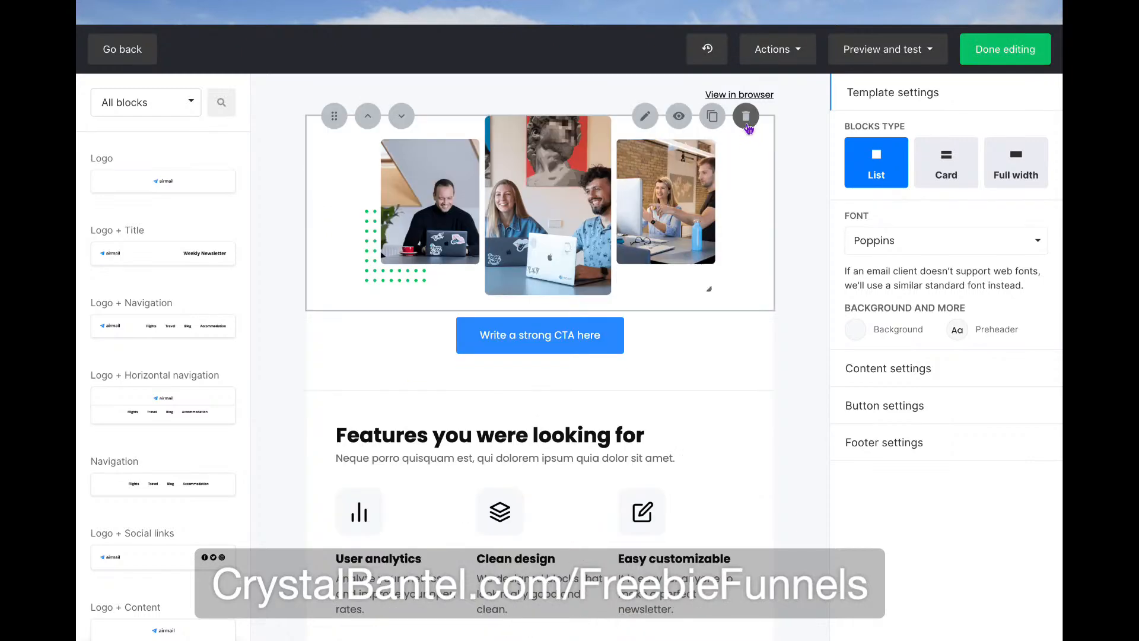
{"action": "left_click", "coordinate": [745, 116]}
{"action": "left_click", "coordinate": [749, 119]}
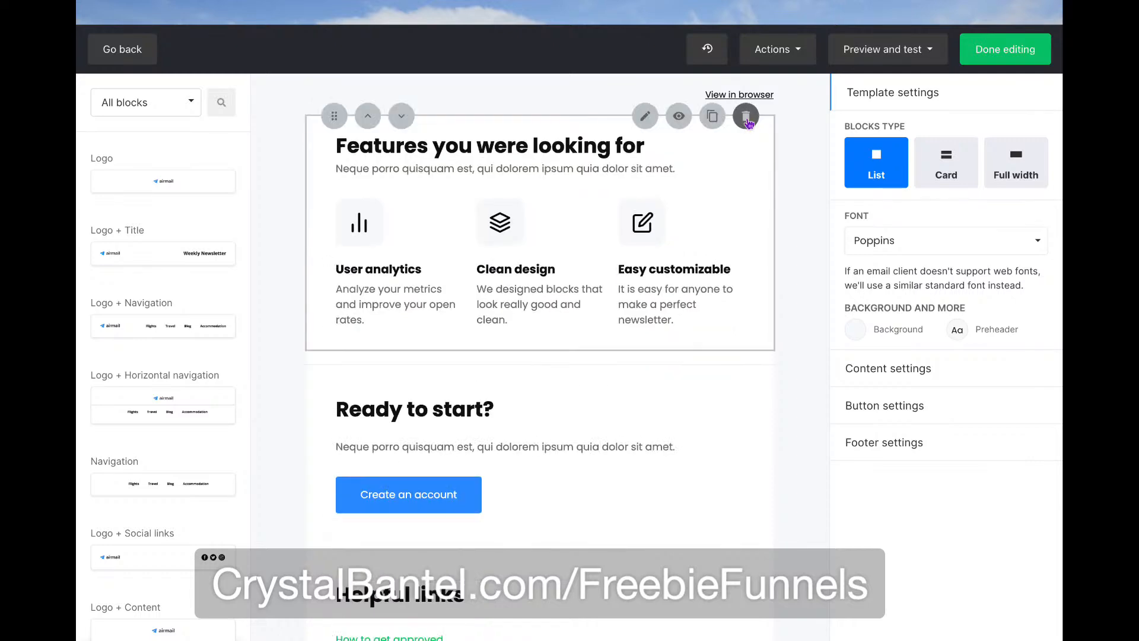
Delete the features, Ready to start?, account button and helpful links blocks, keeping the footer
{"action": "left_click", "coordinate": [746, 118]}
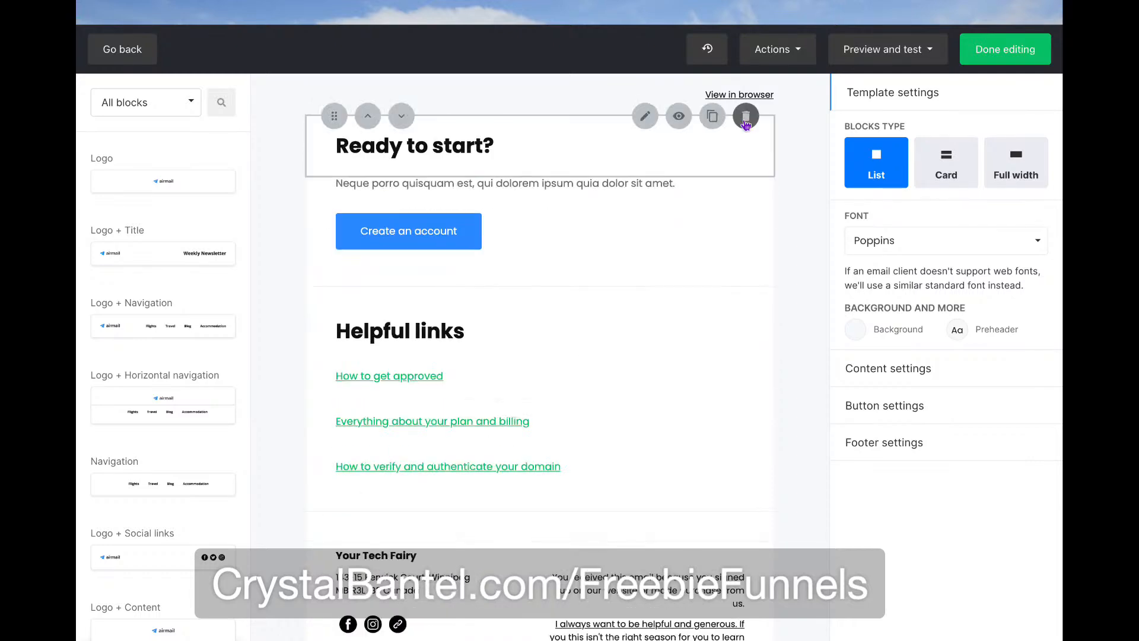
{"action": "left_click", "coordinate": [746, 121]}
{"action": "left_click", "coordinate": [747, 125]}
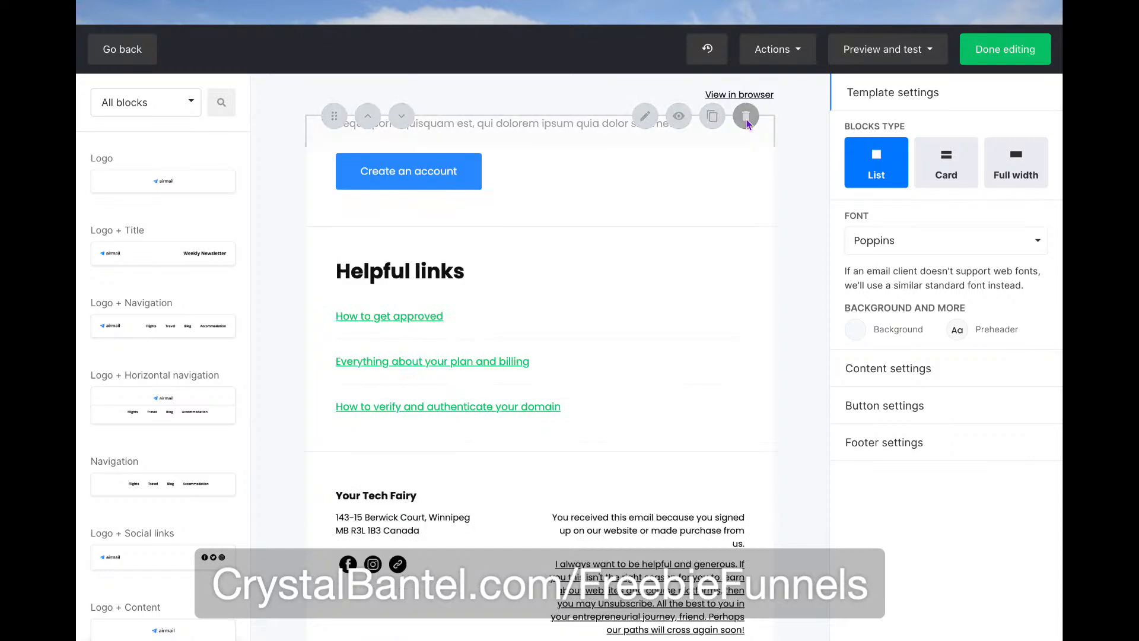
{"action": "left_click", "coordinate": [747, 119]}
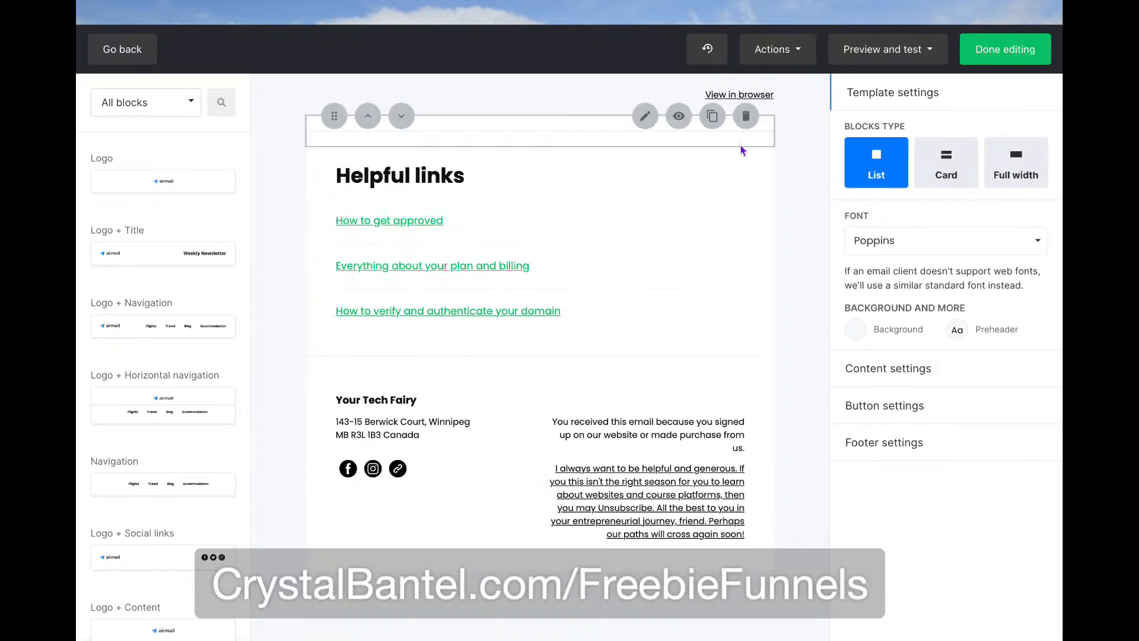
{"action": "left_click", "coordinate": [746, 118]}
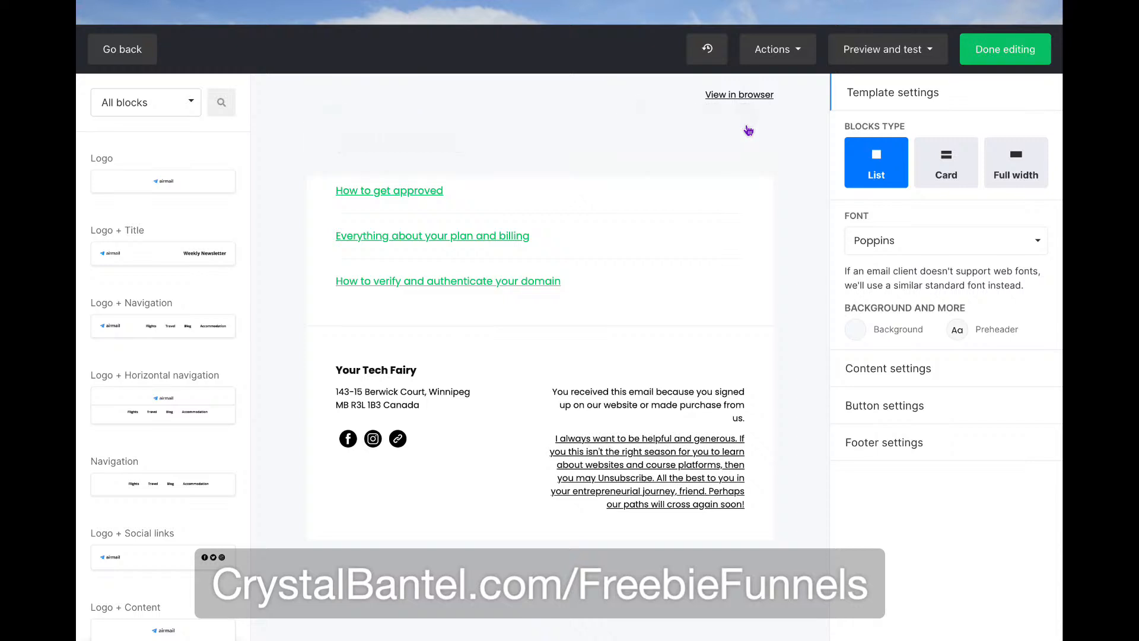
{"action": "left_click", "coordinate": [747, 125]}
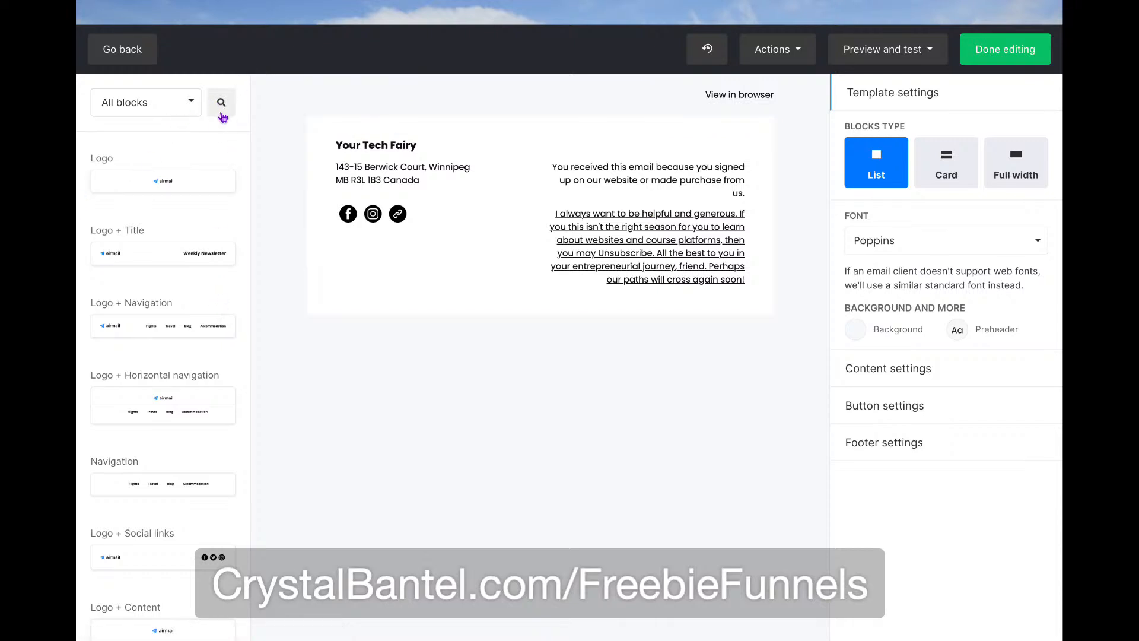
Add a Logo block above the footer using the enlarged sticker mockup image, and save
{"action": "left_click_drag", "start_coordinate": [187, 181], "coordinate": [475, 94]}
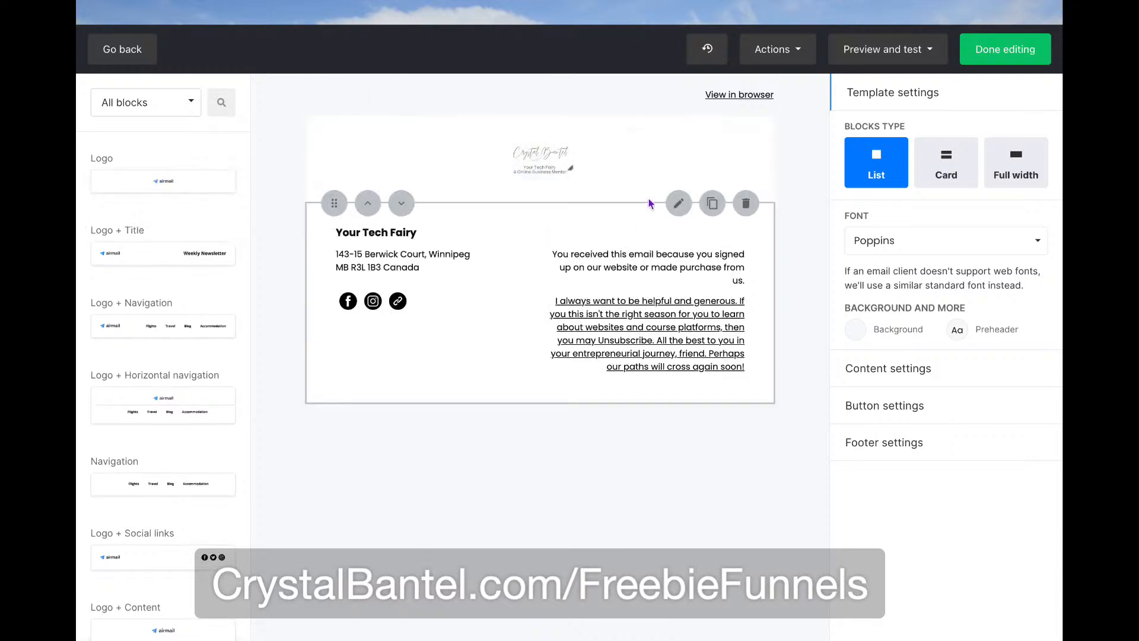
{"action": "left_click", "coordinate": [606, 168]}
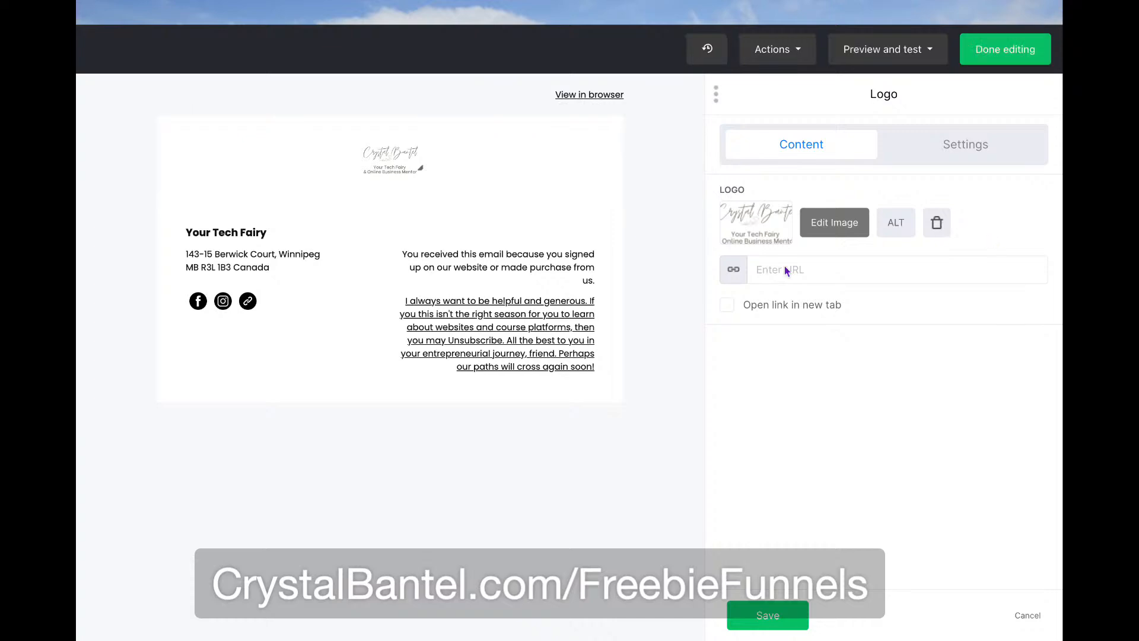
{"action": "left_click", "coordinate": [936, 223]}
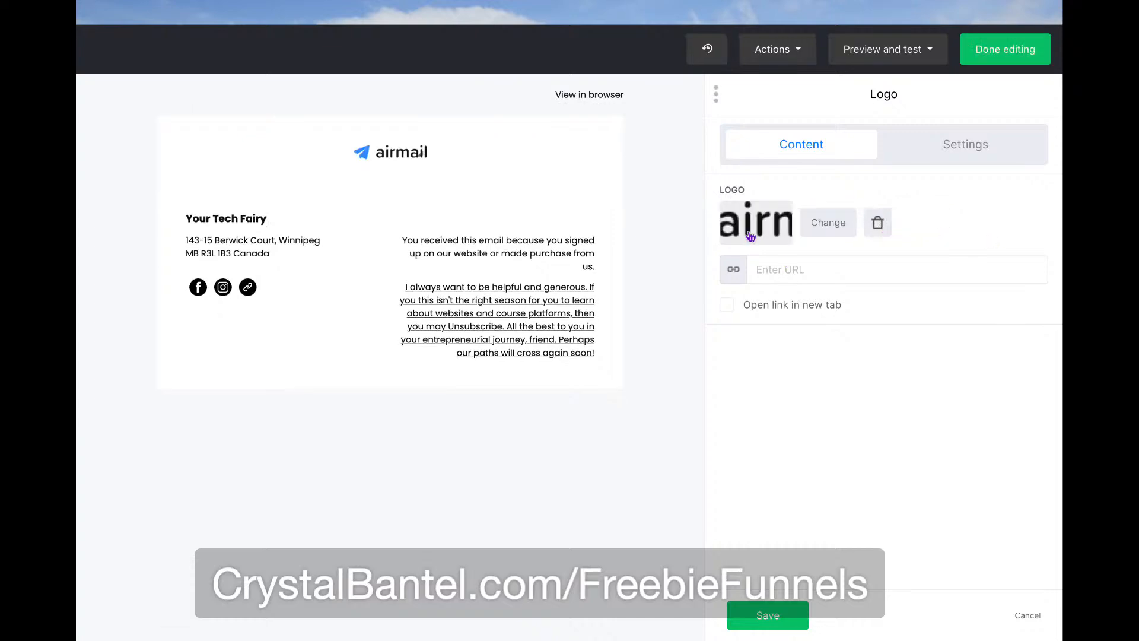
{"action": "left_click", "coordinate": [751, 235]}
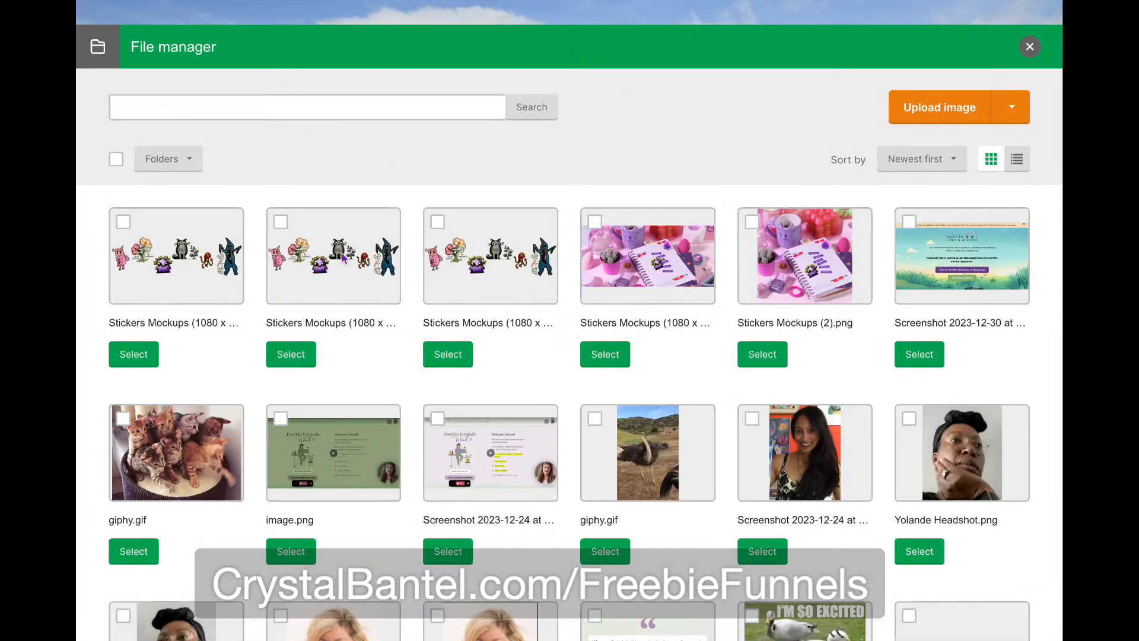
{"action": "left_click", "coordinate": [135, 358]}
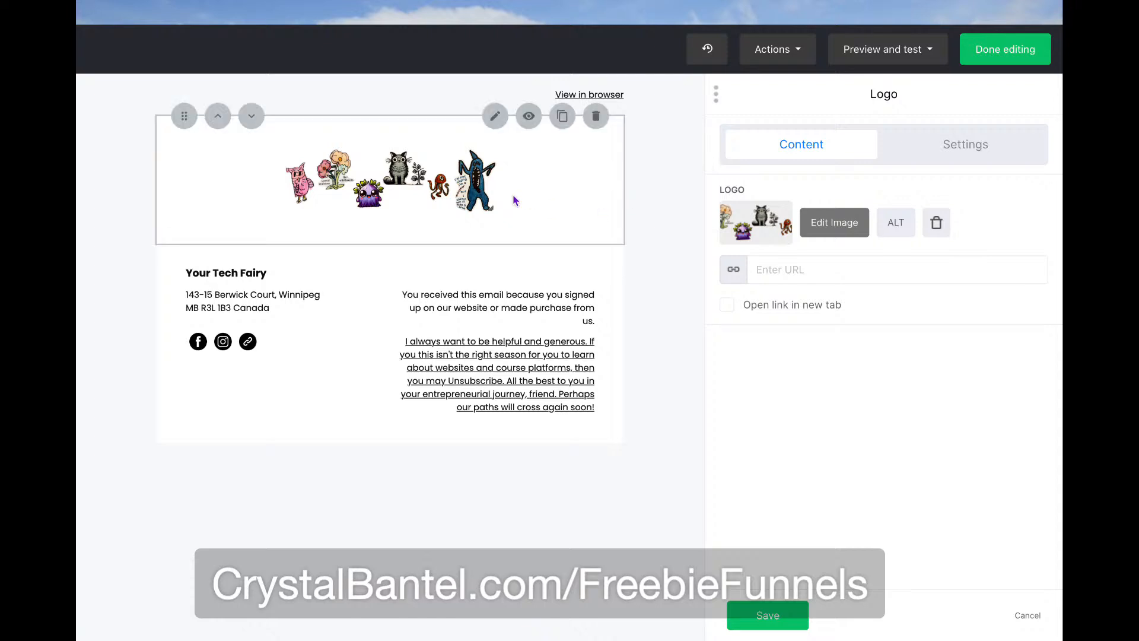
{"action": "left_click_drag", "start_coordinate": [515, 202], "coordinate": [560, 225]}
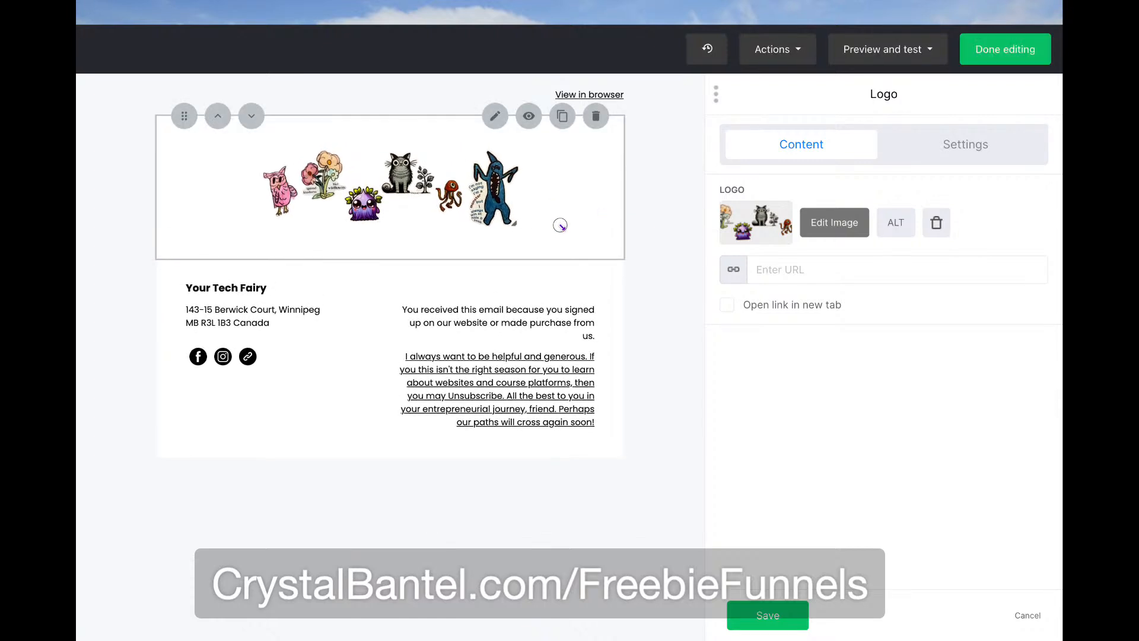
{"action": "left_click", "coordinate": [753, 617]}
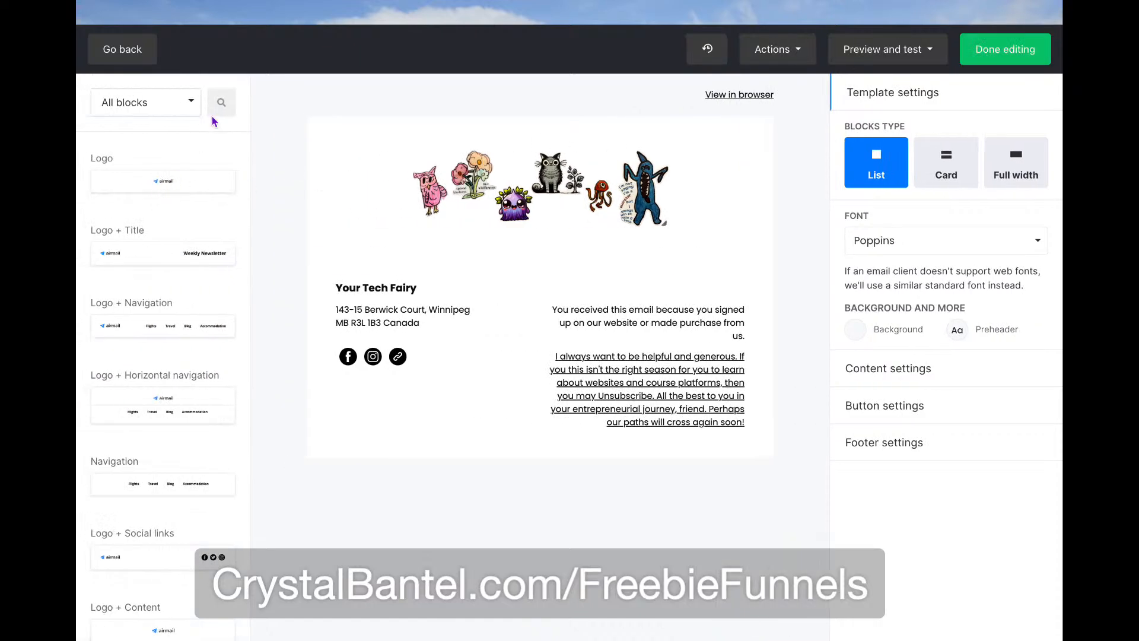
Add a Text block below the logo and select its placeholder paragraph
{"action": "left_click", "coordinate": [221, 107]}
{"action": "type", "text": "tex"}
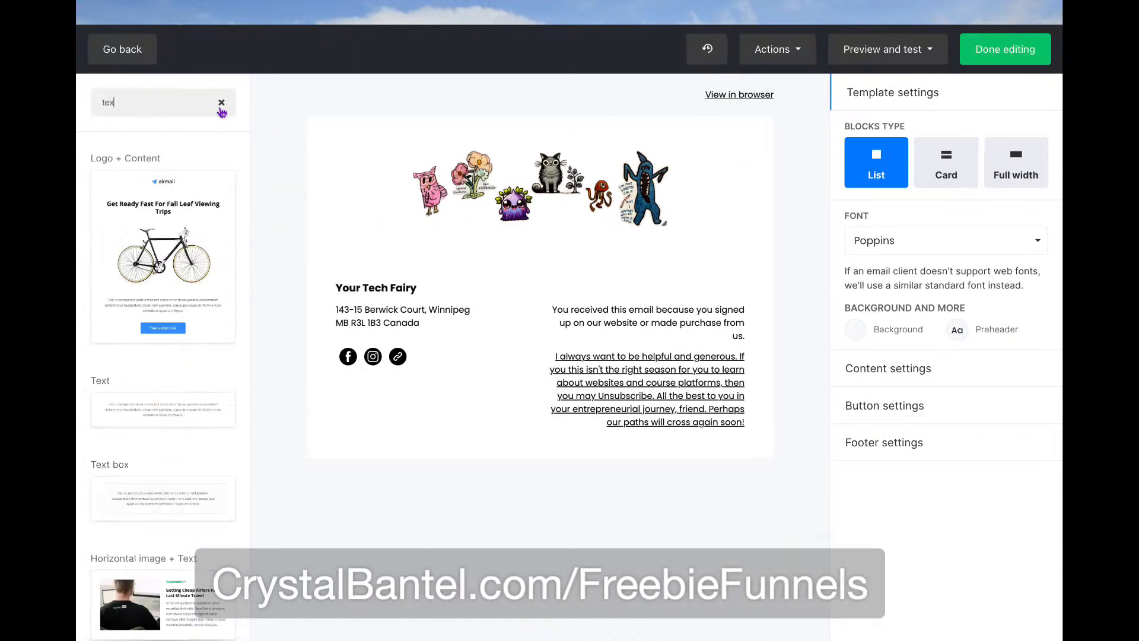
{"action": "type", "text": "t"}
{"action": "left_click_drag", "start_coordinate": [145, 186], "coordinate": [516, 279]}
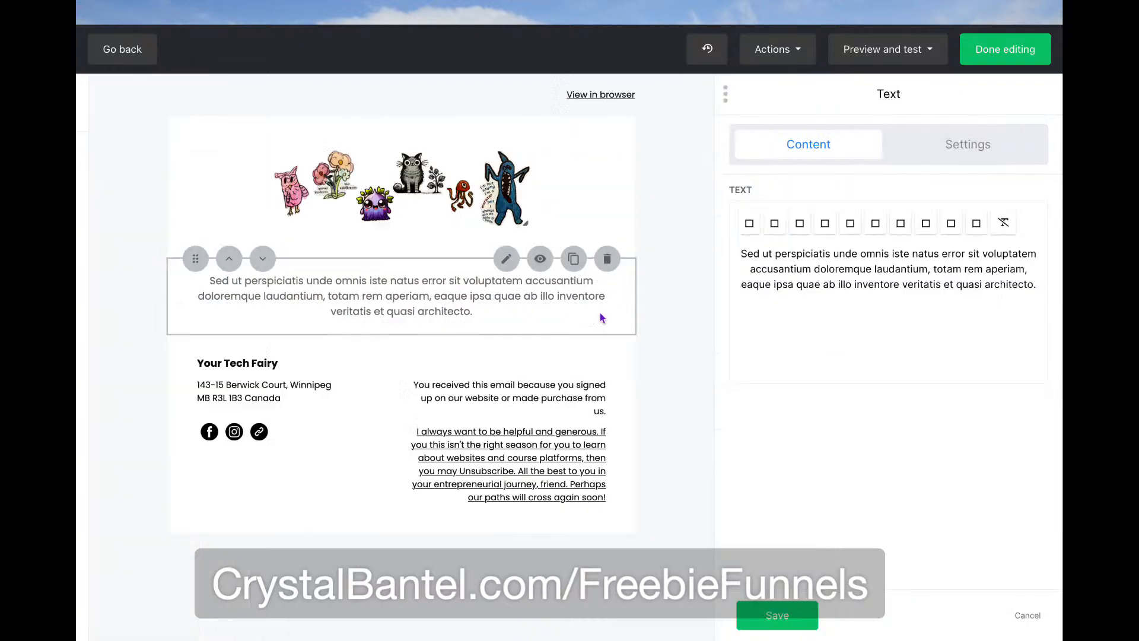
{"action": "left_click_drag", "start_coordinate": [811, 289], "coordinate": [808, 290]}
{"action": "left_click_drag", "start_coordinate": [808, 290], "coordinate": [741, 253]}
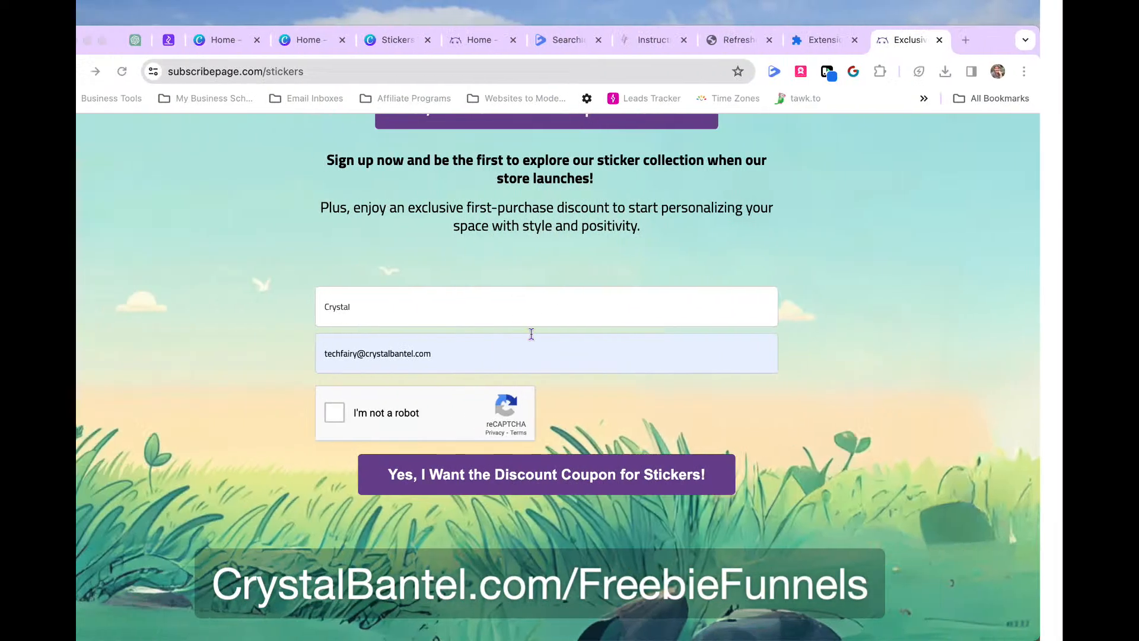
Ask ChatGPT for a welcome email with a coupon to send after signup
{"action": "left_click", "coordinate": [136, 40]}
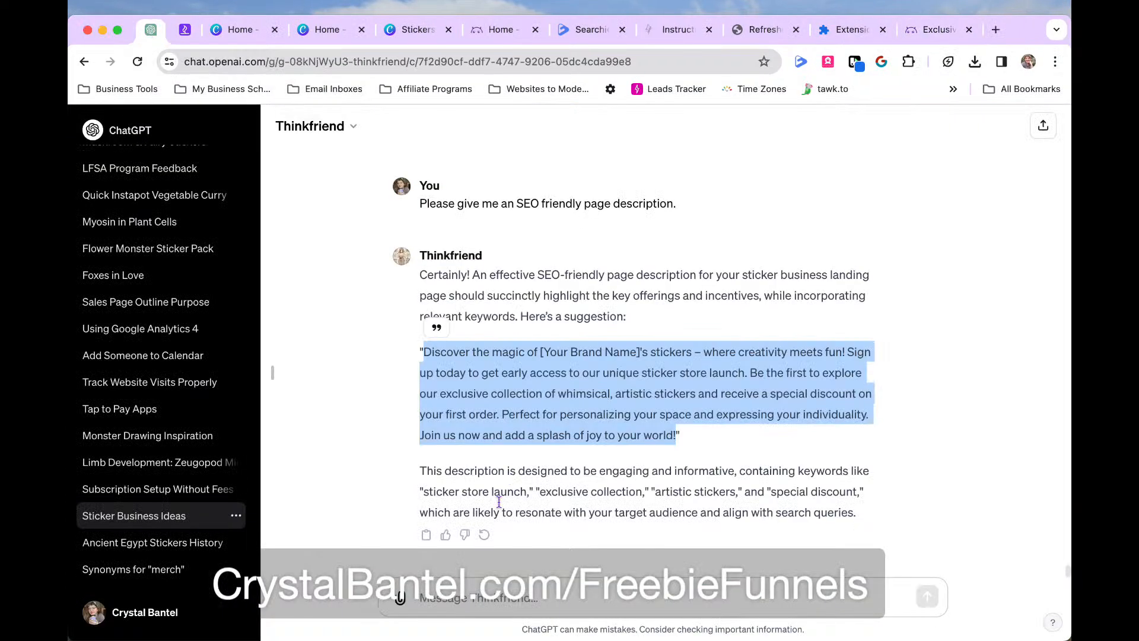
{"action": "left_click", "coordinate": [485, 601]}
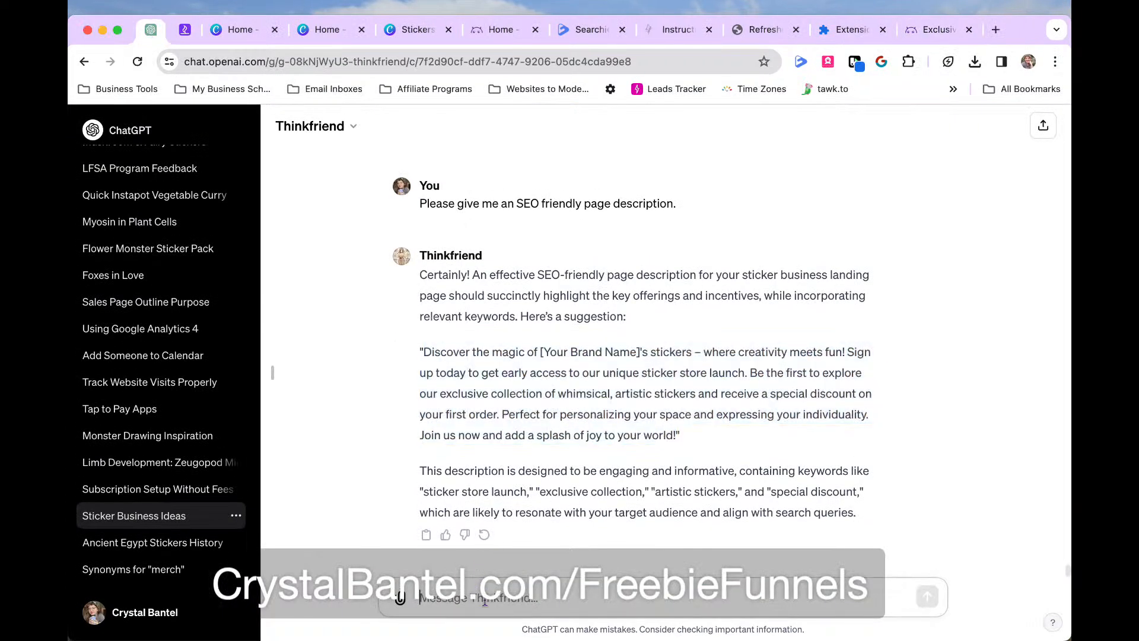
{"action": "type", "text": "Flease write a cheerful welcome email that includ"}
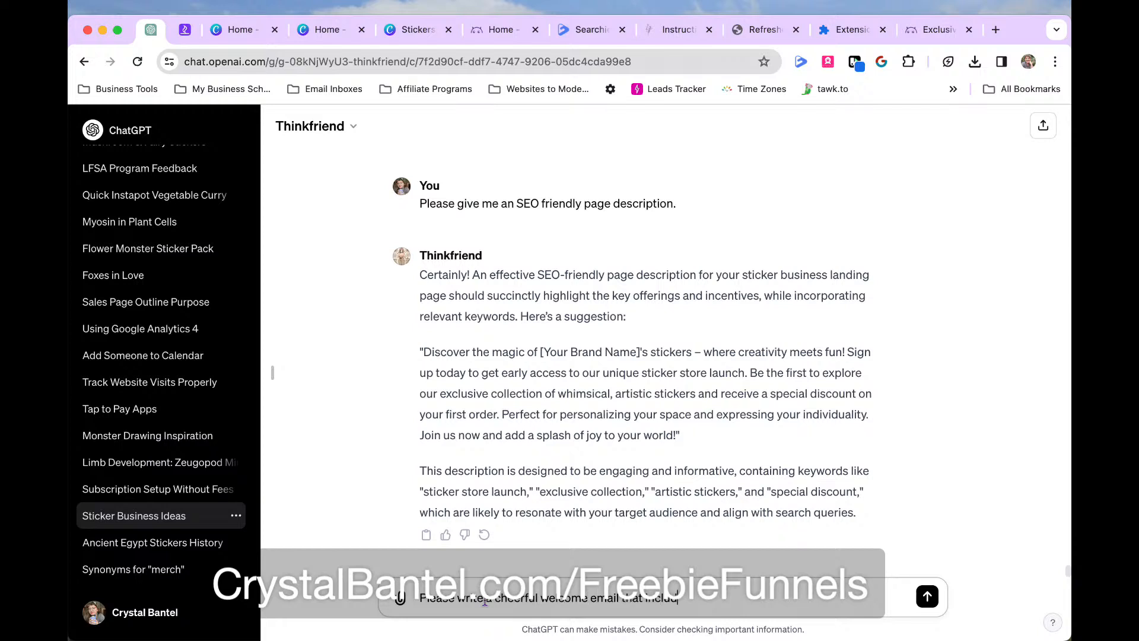
{"action": "type", "text": "oupon, this will be the co"}
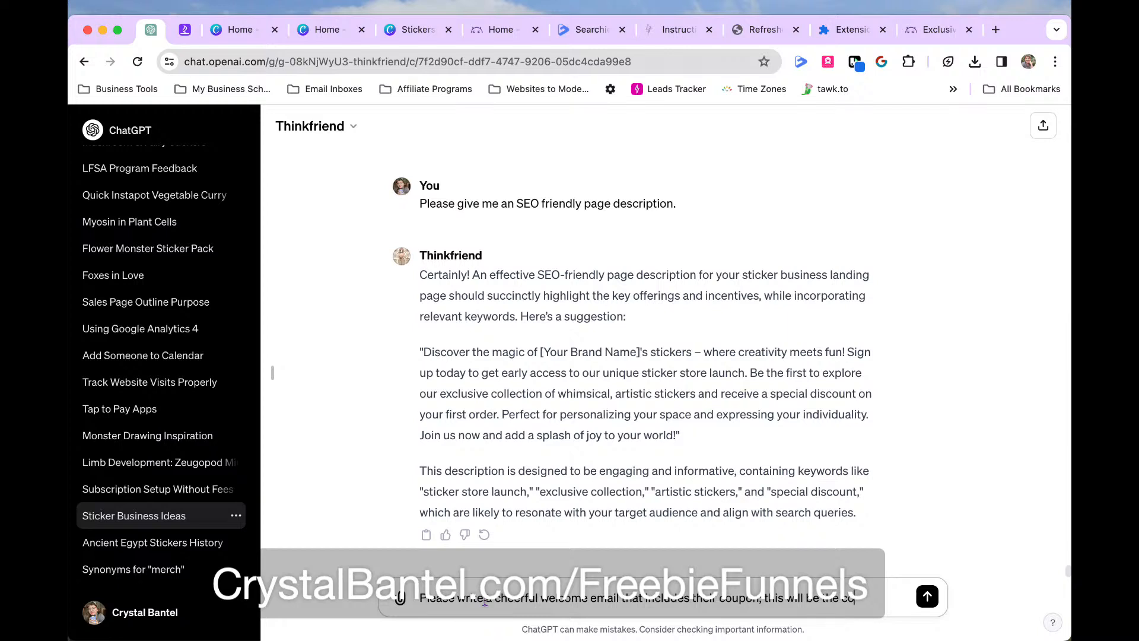
{"action": "type", "text": "nfirmation email"}
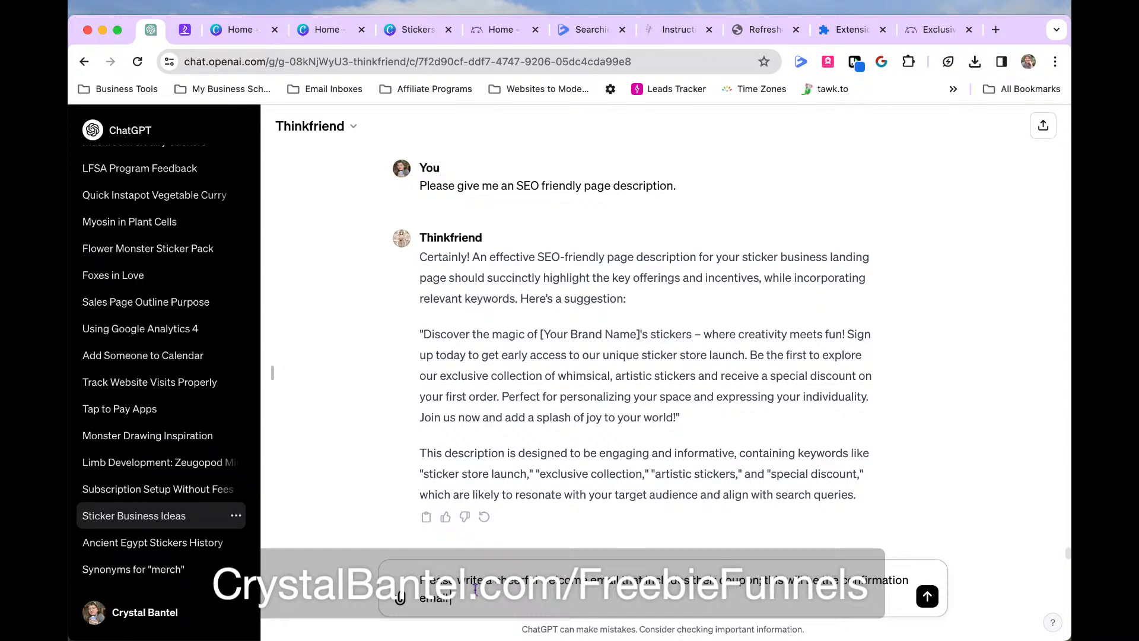
{"action": "type", "text": " after signup."}
{"action": "key", "text": "Return"}
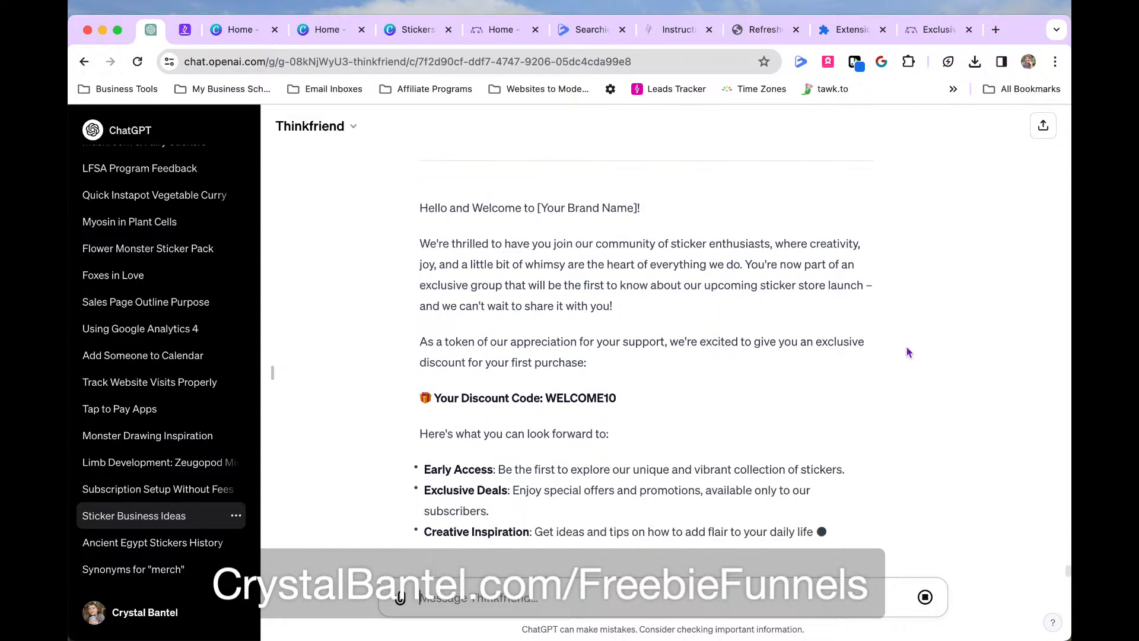
Scroll through ChatGPT's reply to locate the WELCOME10 discount code
{"action": "scroll", "coordinate": [891, 325], "scroll_direction": "up", "scroll_amount": 3}
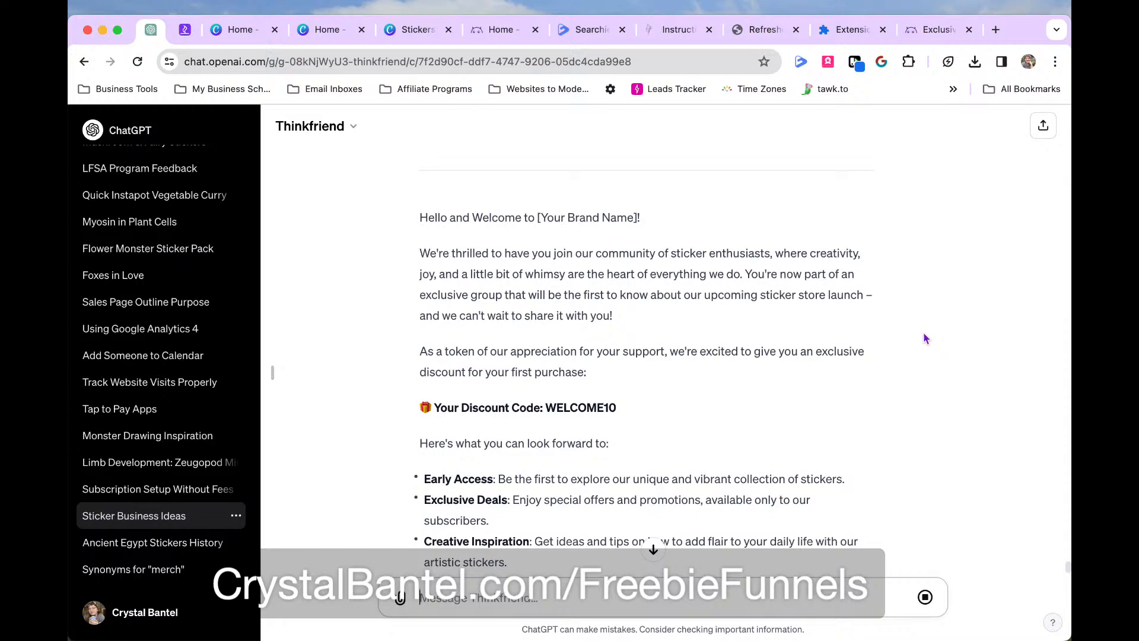
{"action": "scroll", "coordinate": [924, 337], "scroll_direction": "down", "scroll_amount": 2}
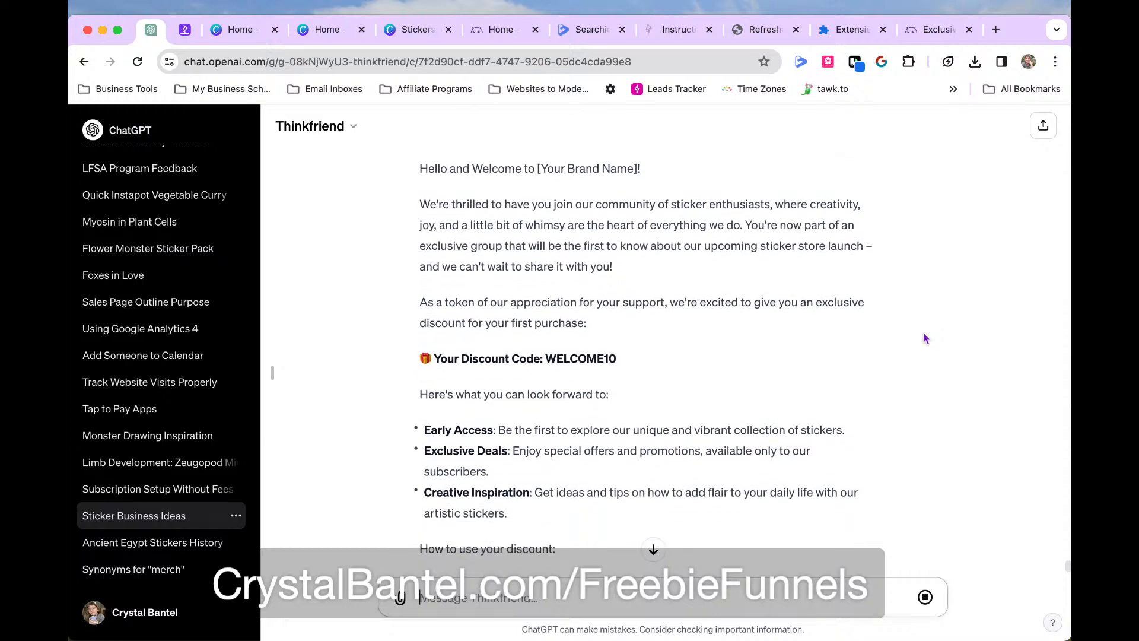
{"action": "scroll", "coordinate": [943, 321], "scroll_direction": "down", "scroll_amount": 1}
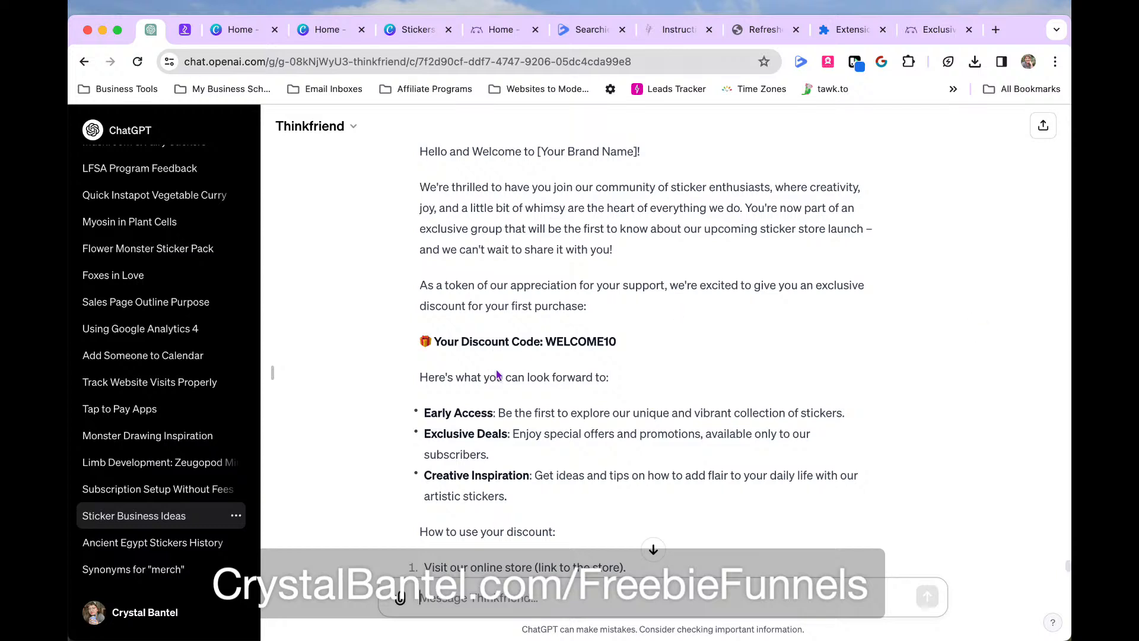
{"action": "left_click_drag", "start_coordinate": [618, 341], "coordinate": [548, 340]}
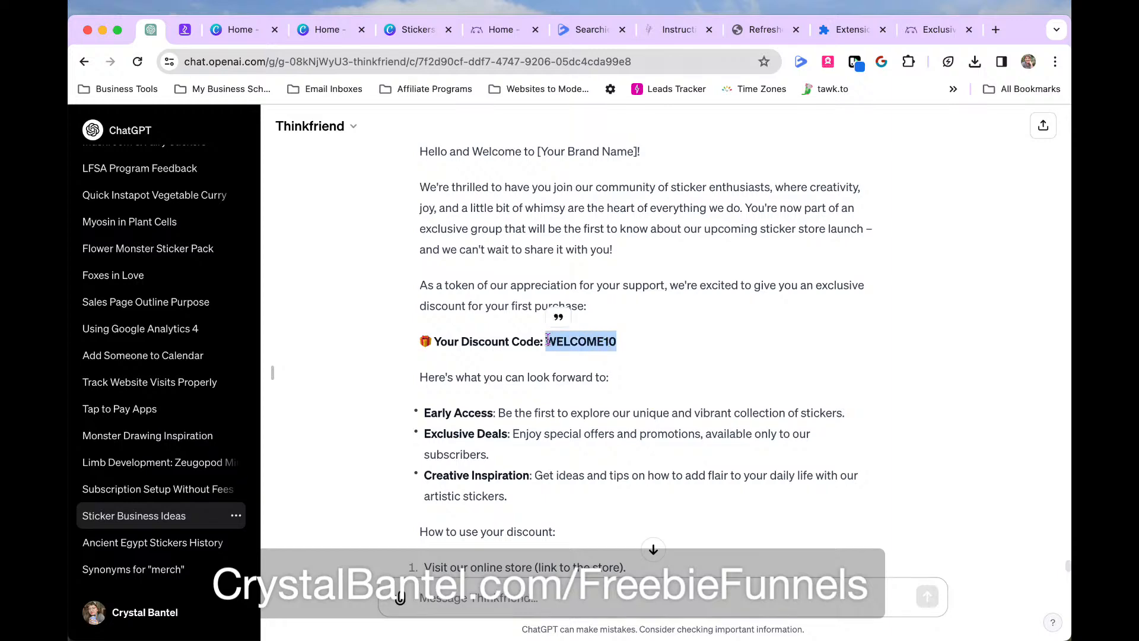
{"action": "left_click", "coordinate": [685, 359]}
Select the reply from 'Hello and Welcome' through the WELCOME10 line for copying
{"action": "scroll", "coordinate": [909, 326], "scroll_direction": "down", "scroll_amount": 3}
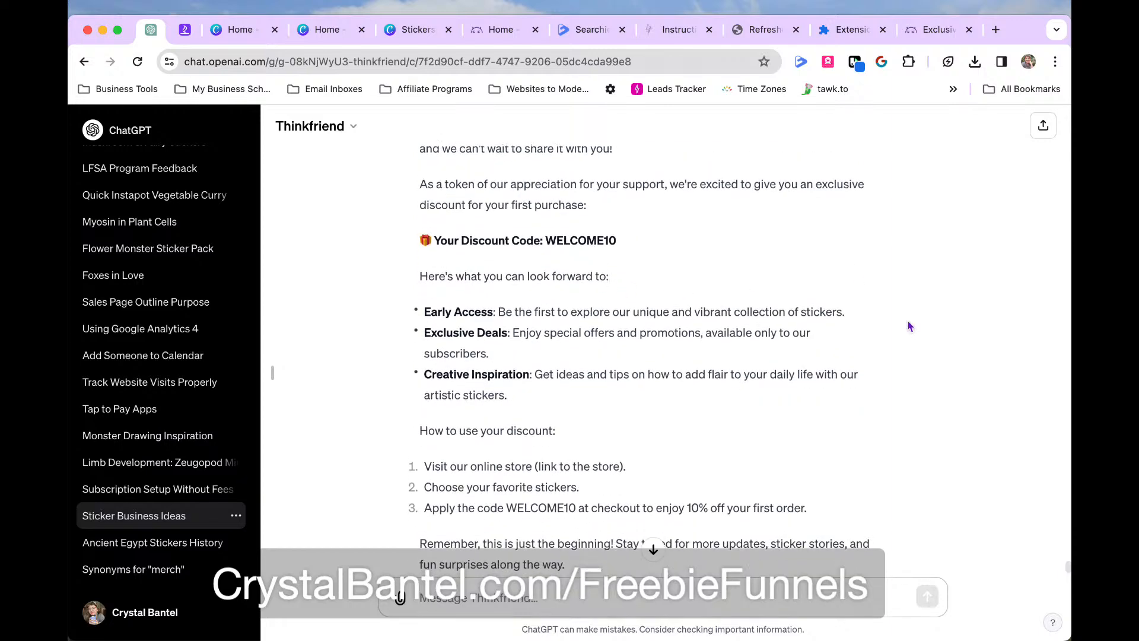
{"action": "scroll", "coordinate": [909, 326], "scroll_direction": "down", "scroll_amount": 1}
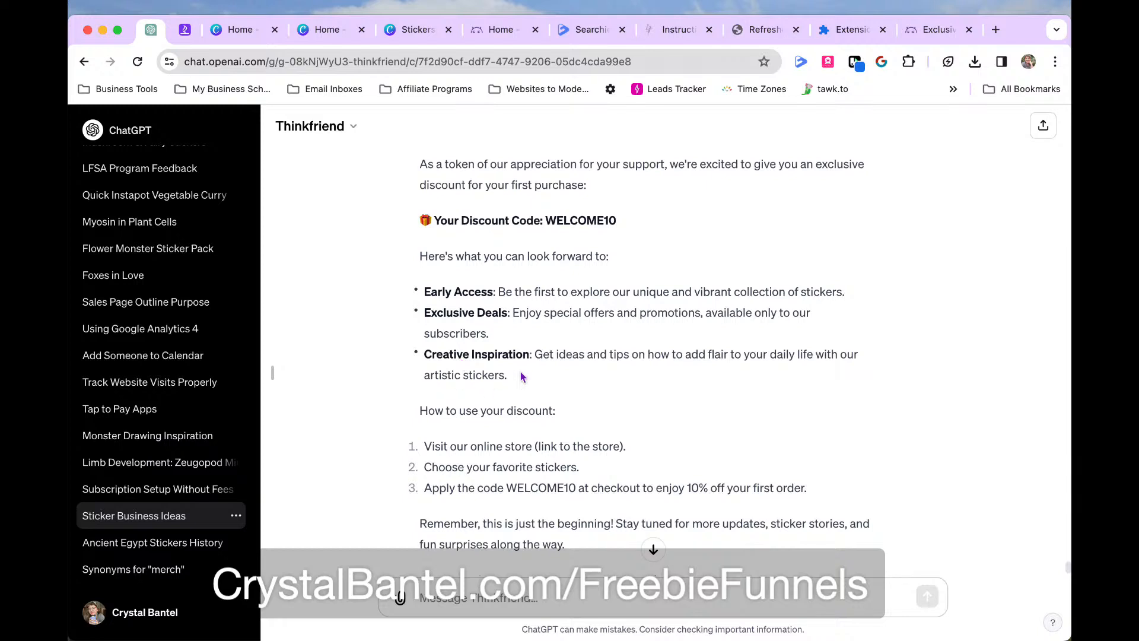
{"action": "scroll", "coordinate": [541, 426], "scroll_direction": "down", "scroll_amount": 3}
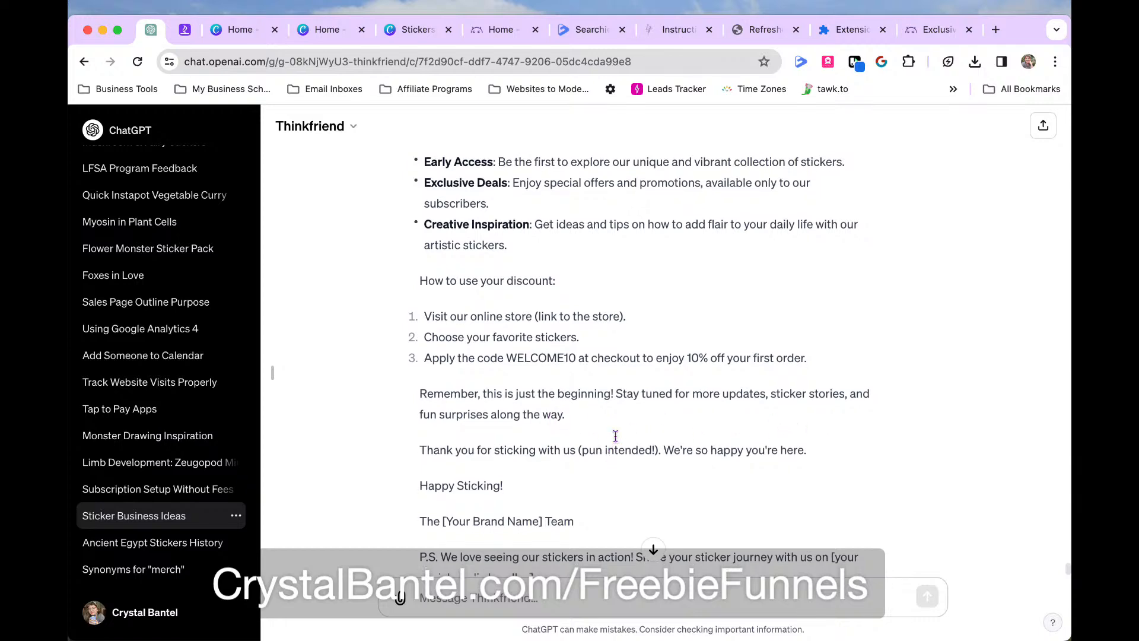
{"action": "scroll", "coordinate": [613, 439], "scroll_direction": "down", "scroll_amount": 3}
{"action": "scroll", "coordinate": [617, 445], "scroll_direction": "up", "scroll_amount": 8}
{"action": "scroll", "coordinate": [618, 444], "scroll_direction": "up", "scroll_amount": 1}
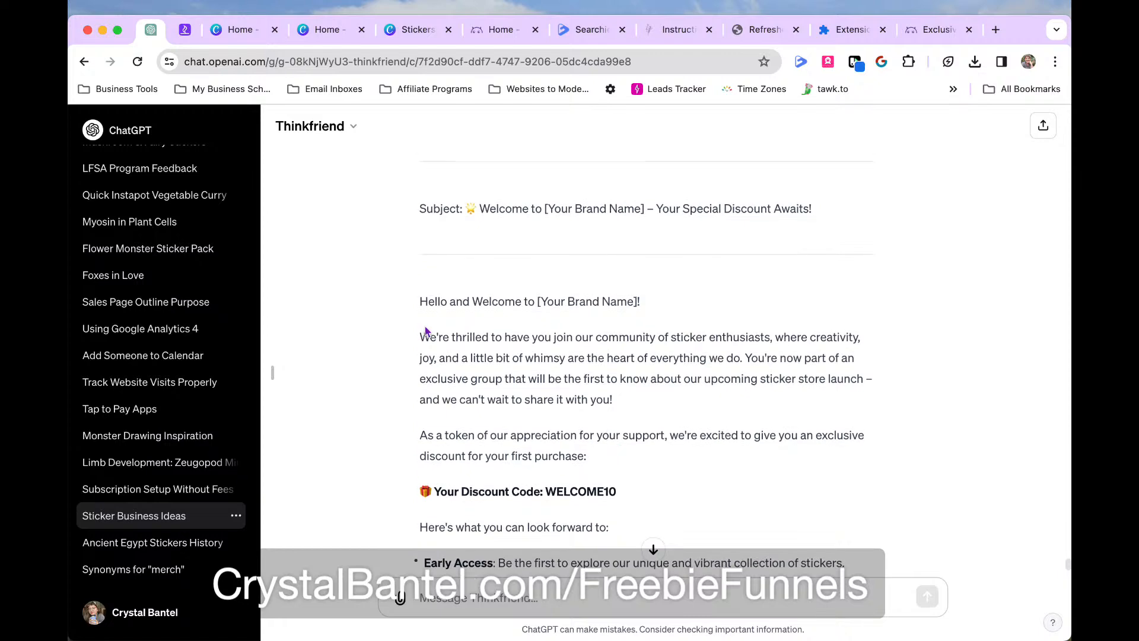
{"action": "left_click_drag", "start_coordinate": [420, 301], "coordinate": [519, 354]}
{"action": "left_click", "coordinate": [695, 412]}
{"action": "left_click_drag", "start_coordinate": [420, 301], "coordinate": [653, 491]}
{"action": "key", "text": "ctrl+c"}
{"action": "scroll", "coordinate": [653, 494], "scroll_direction": "down", "scroll_amount": 5}
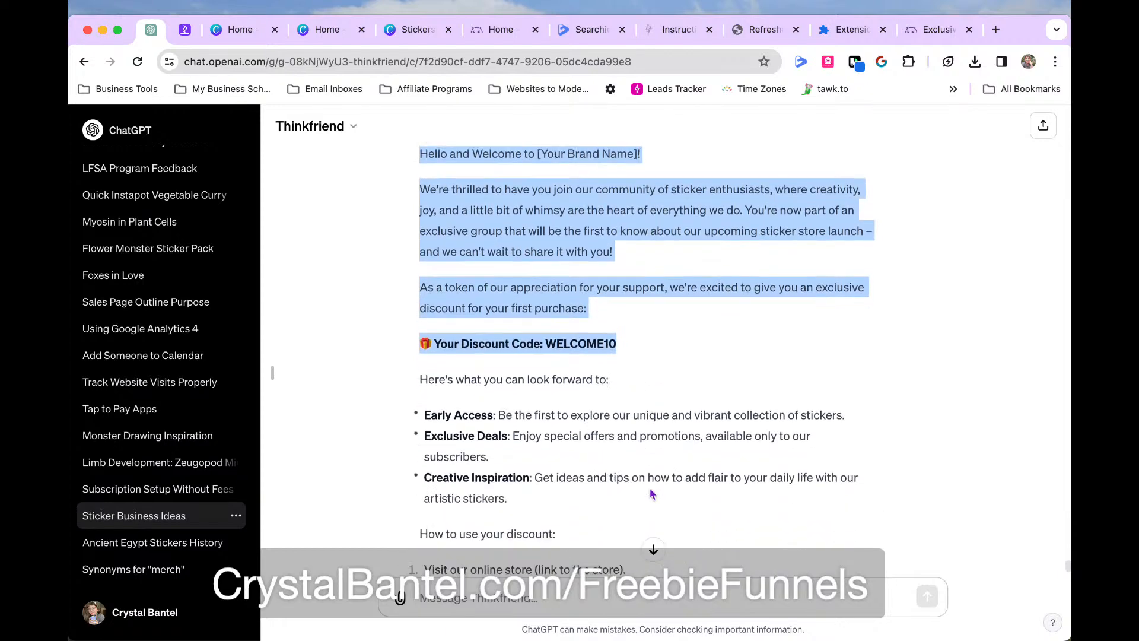
{"action": "scroll", "coordinate": [652, 494], "scroll_direction": "down", "scroll_amount": 3}
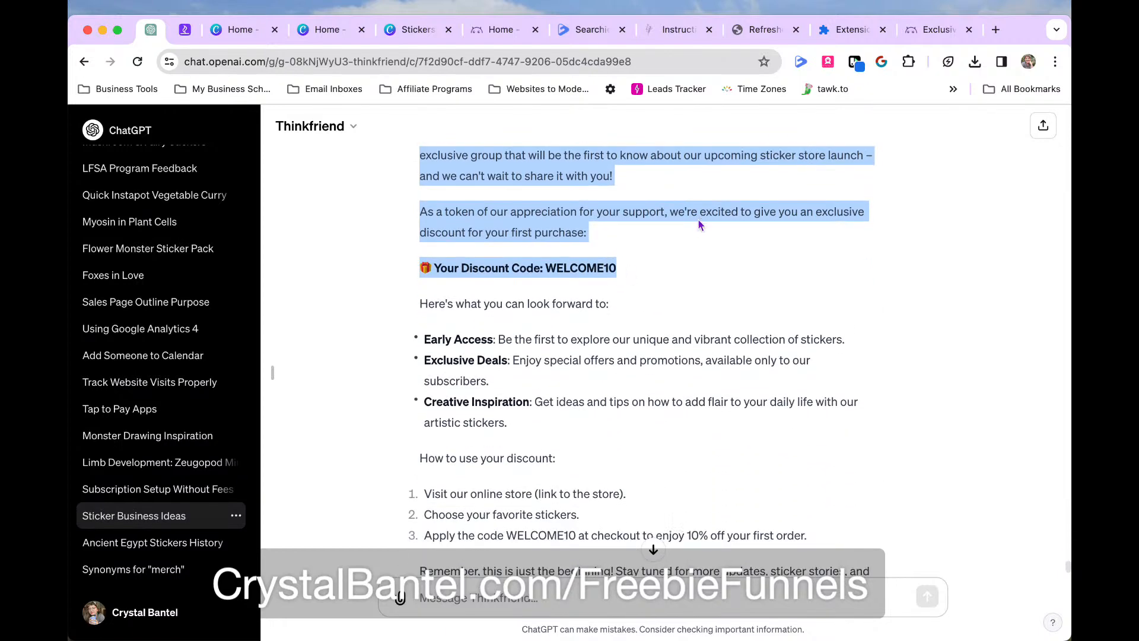
{"action": "key", "text": "ctrl+Right"}
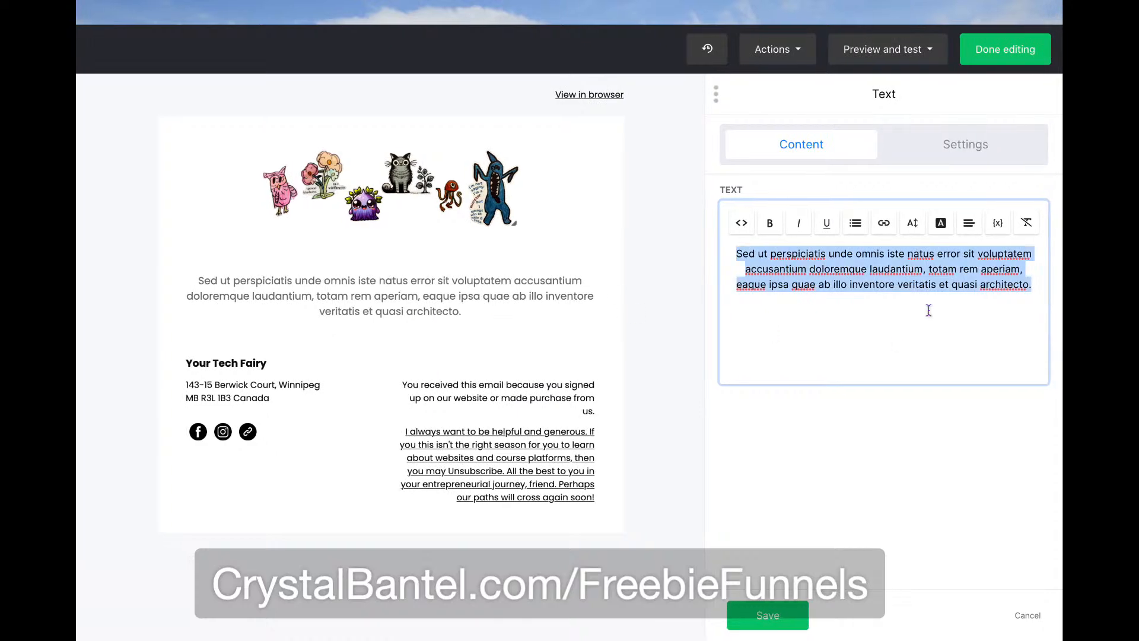
Paste the welcome message over the placeholder text and left-align all of it
{"action": "key", "text": "ctrl+v"}
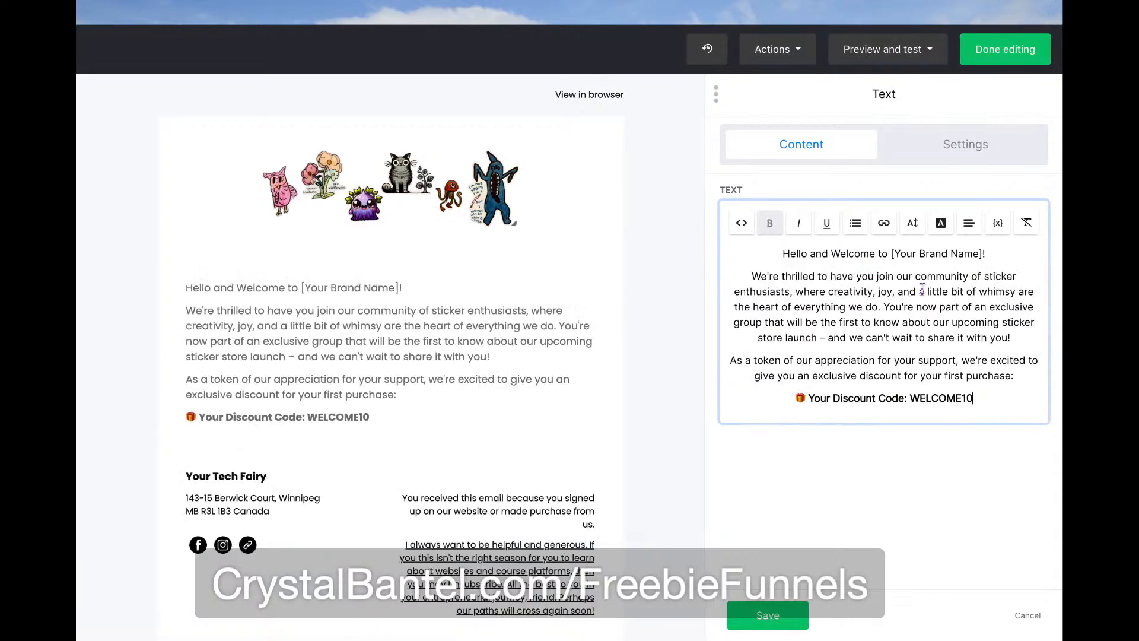
{"action": "left_click", "coordinate": [971, 228]}
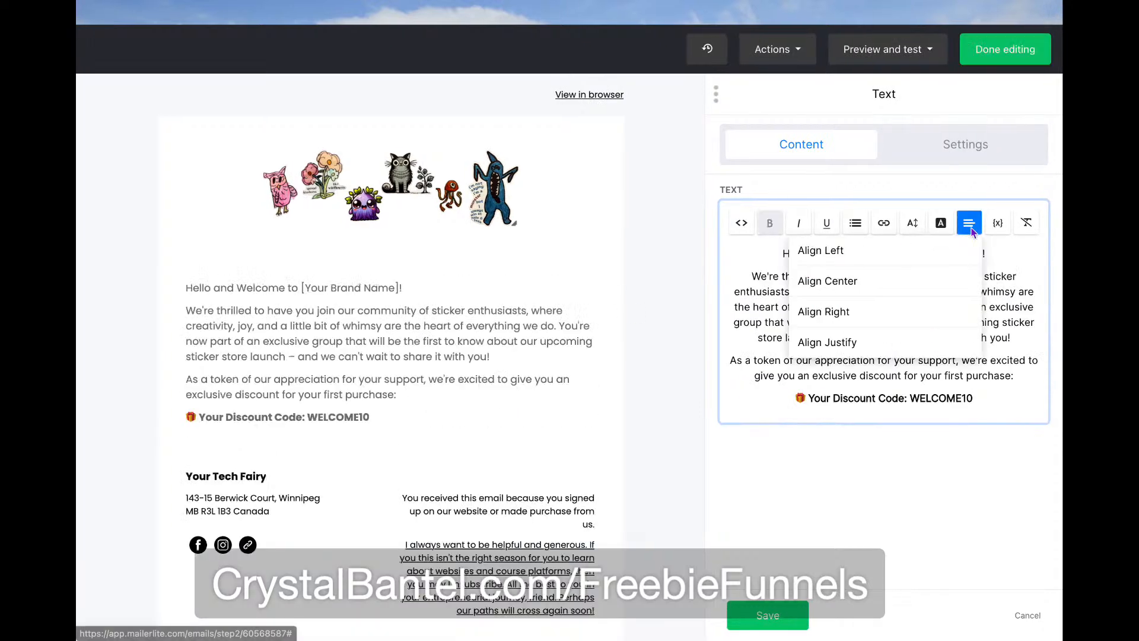
{"action": "left_click", "coordinate": [972, 229]}
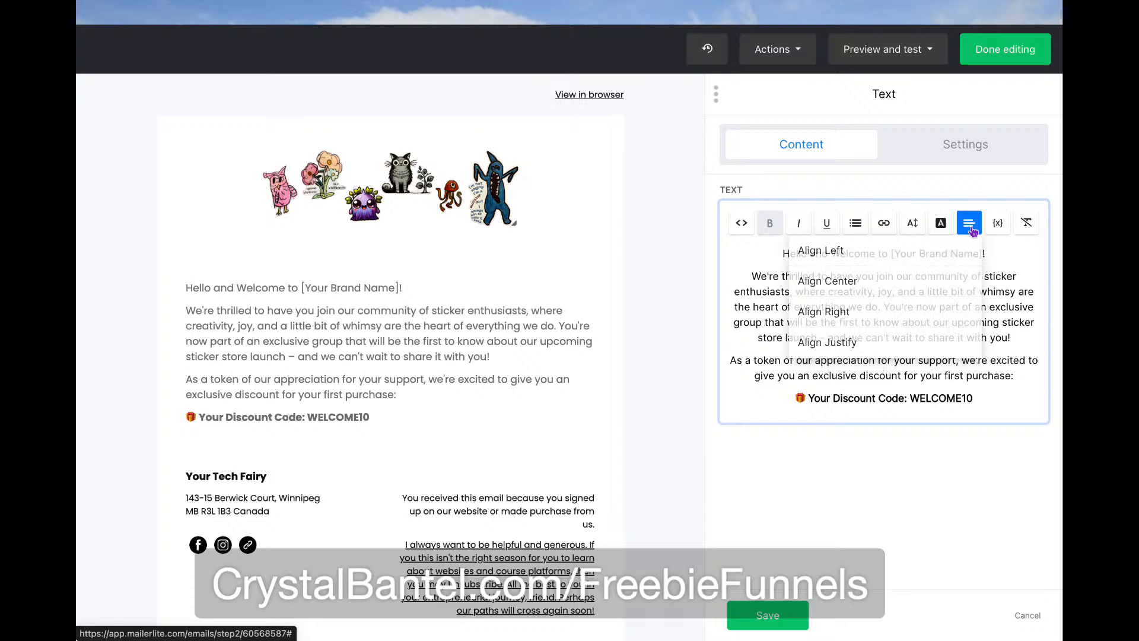
{"action": "triple_click", "coordinate": [993, 302]}
{"action": "key", "text": "ctrl+a"}
{"action": "left_click", "coordinate": [974, 236]}
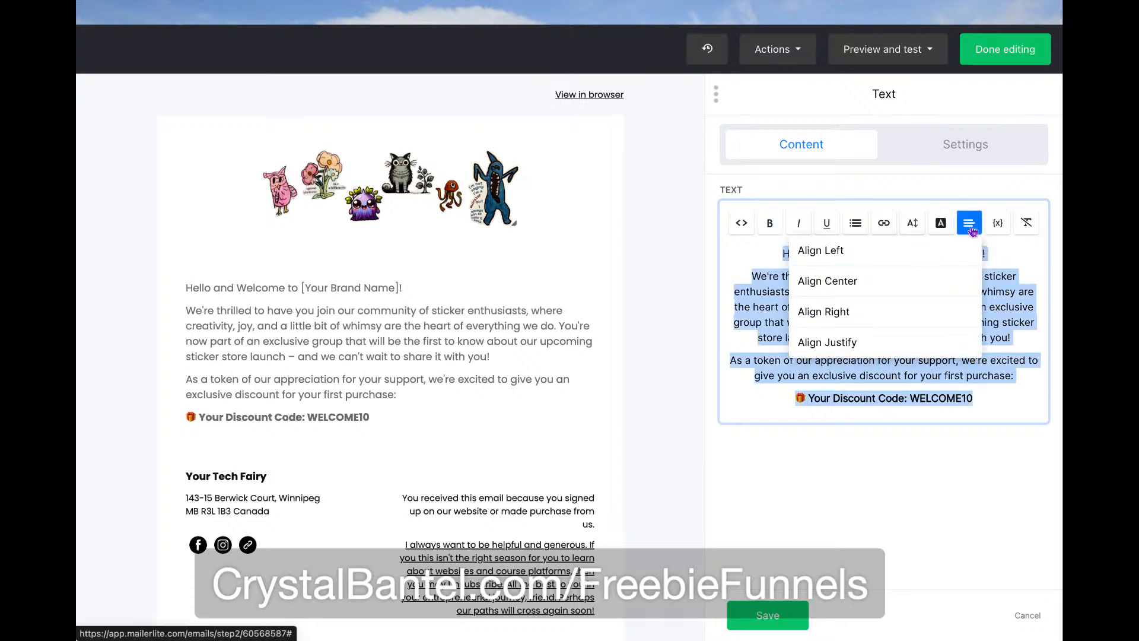
{"action": "left_click", "coordinate": [847, 249]}
{"action": "left_click", "coordinate": [921, 304]}
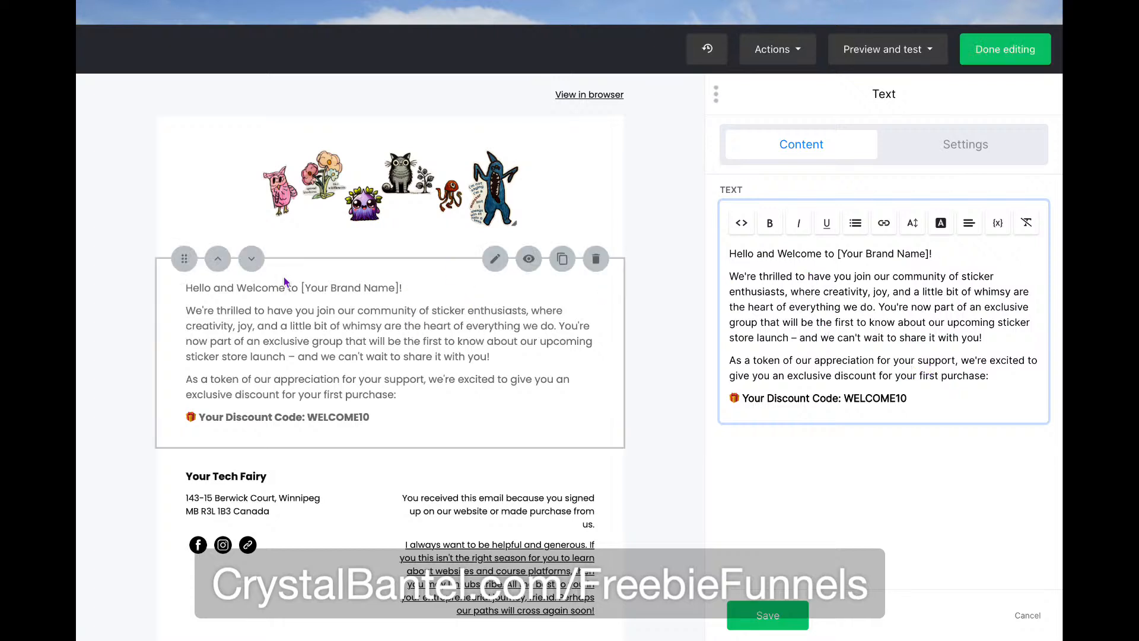
Set the text block's top padding to 0 and save the block
{"action": "left_click", "coordinate": [965, 145]}
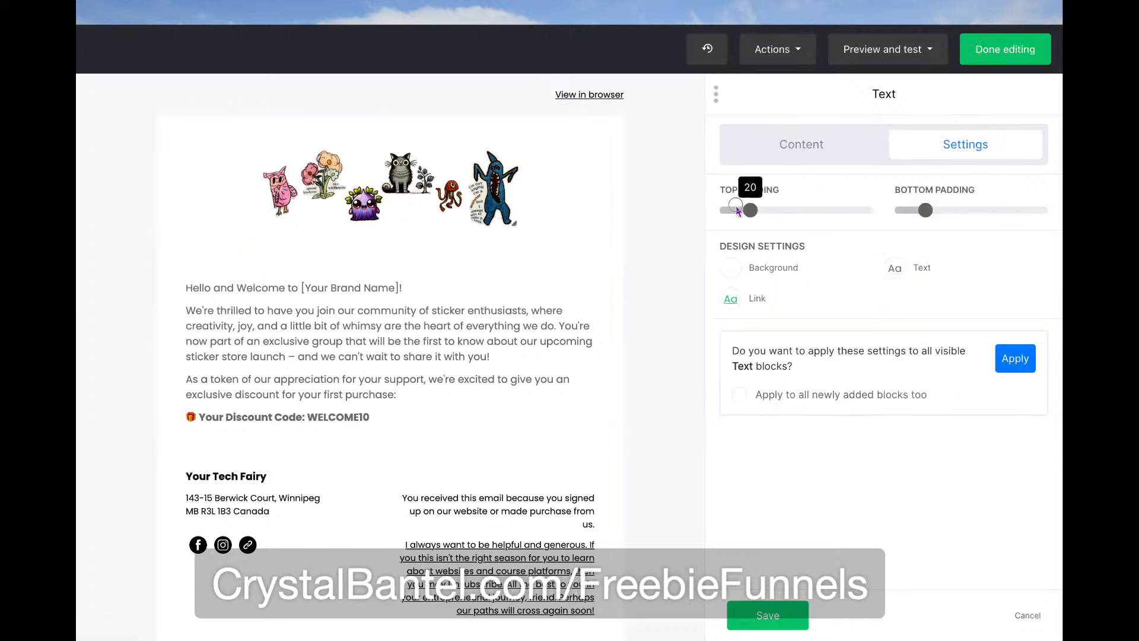
{"action": "left_click_drag", "start_coordinate": [737, 210], "coordinate": [688, 212]}
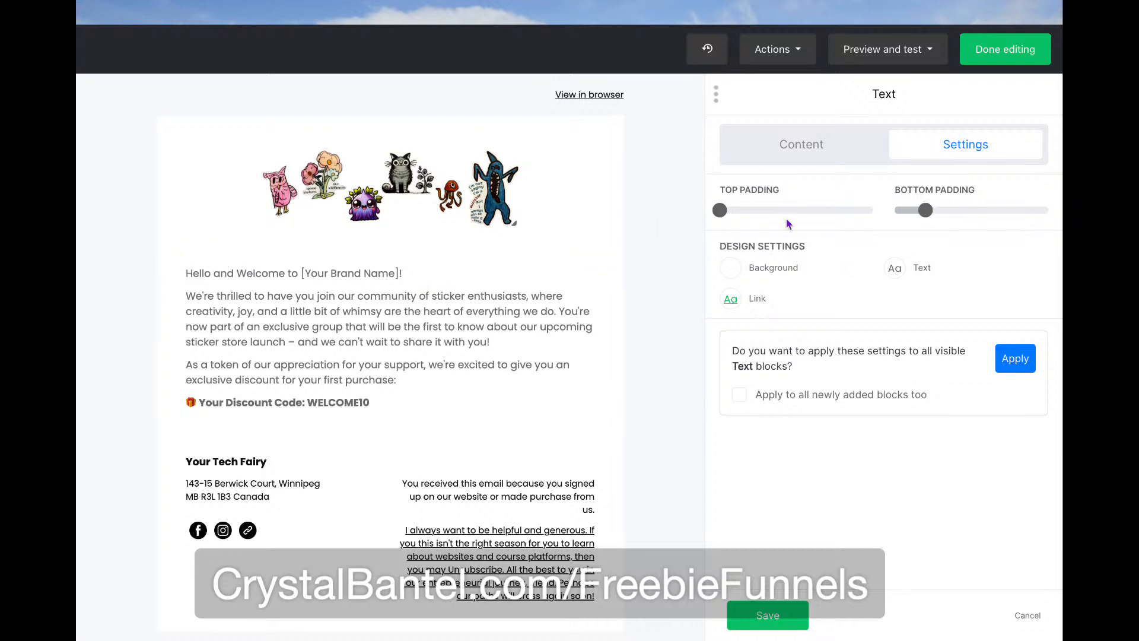
{"action": "left_click", "coordinate": [786, 156]}
{"action": "left_click", "coordinate": [924, 406]}
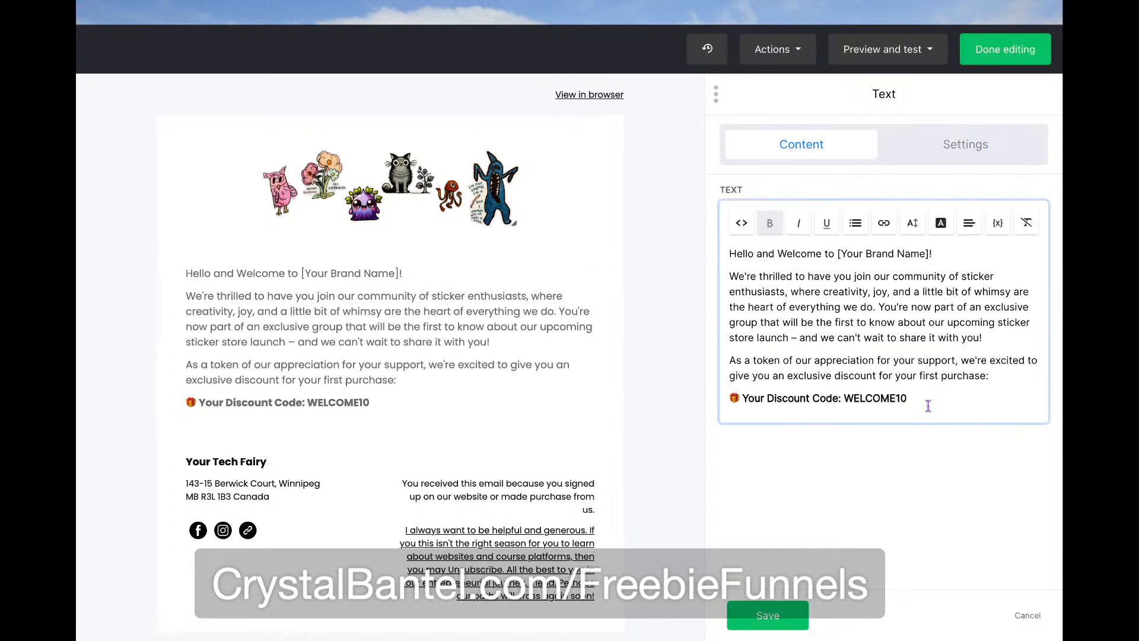
{"action": "left_click", "coordinate": [764, 608]}
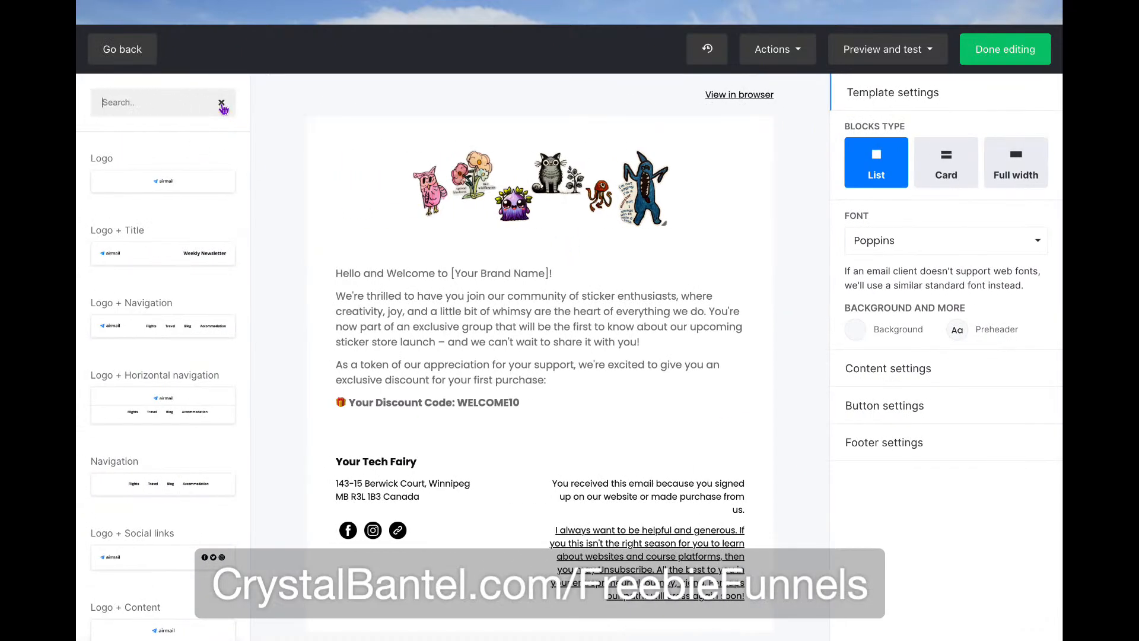
Add an Image block below the discount code and choose Giphy as its image source
{"action": "type", "text": "image"}
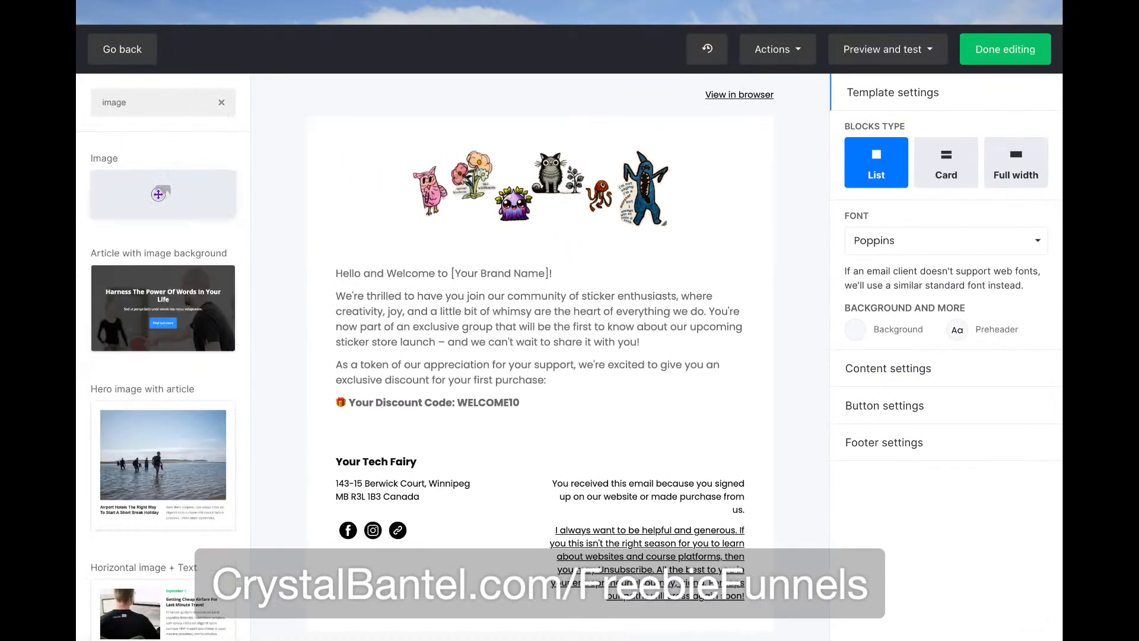
{"action": "left_click_drag", "start_coordinate": [157, 194], "coordinate": [552, 380]}
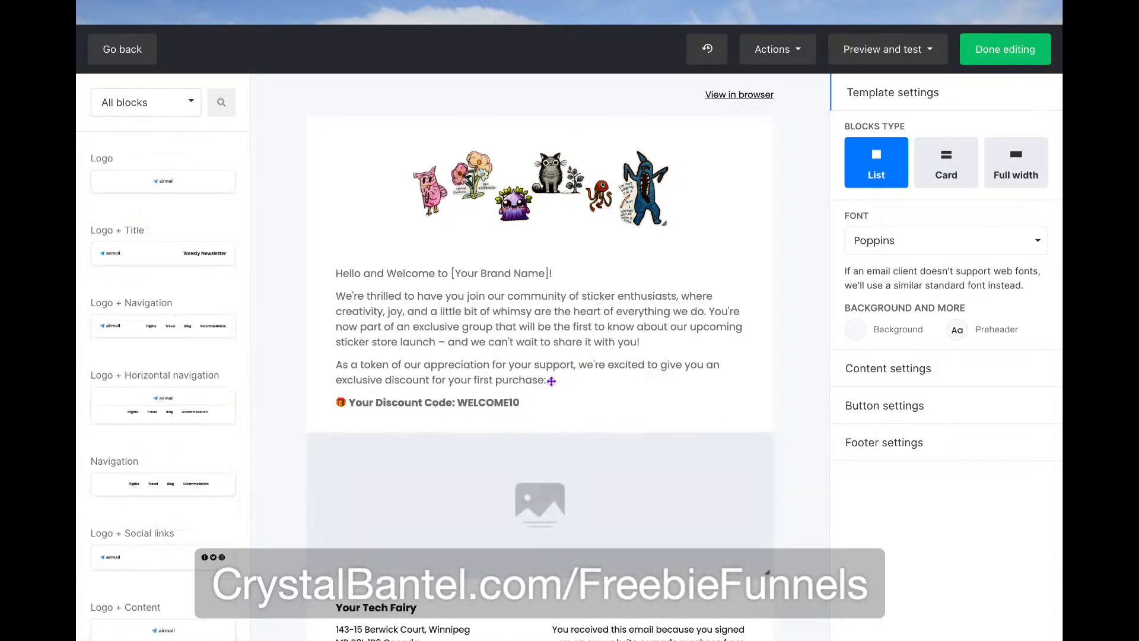
{"action": "left_click", "coordinate": [612, 511]}
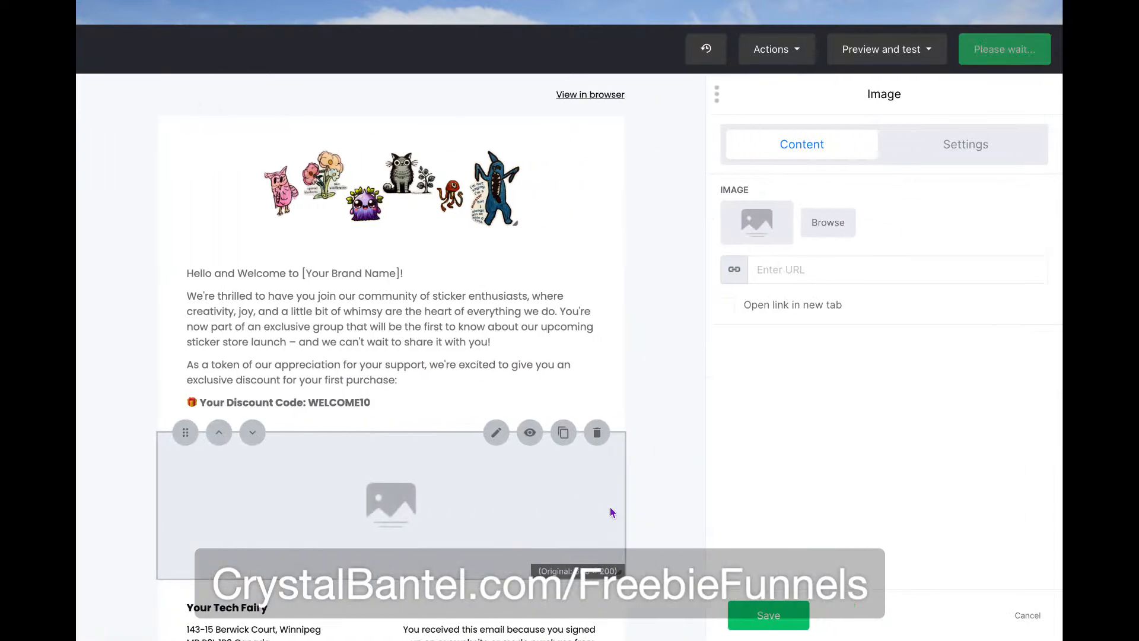
{"action": "left_click", "coordinate": [751, 233]}
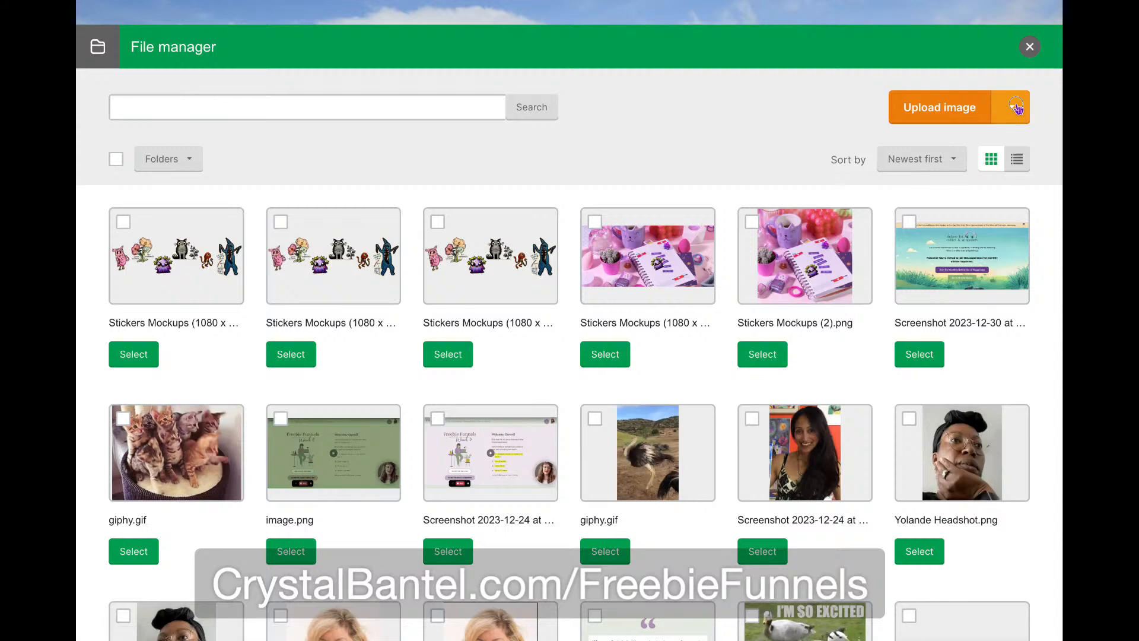
{"action": "left_click", "coordinate": [1015, 107]}
{"action": "left_click", "coordinate": [955, 199]}
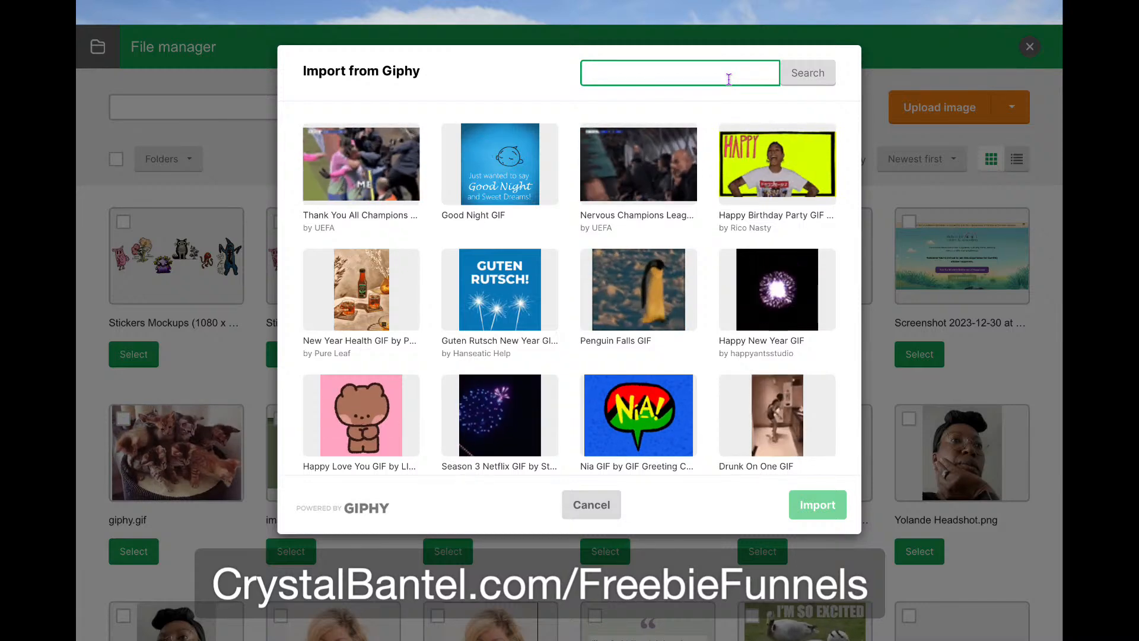
Search Giphy for 'funny party' GIFs and browse the results
{"action": "type", "text": "funny party"}
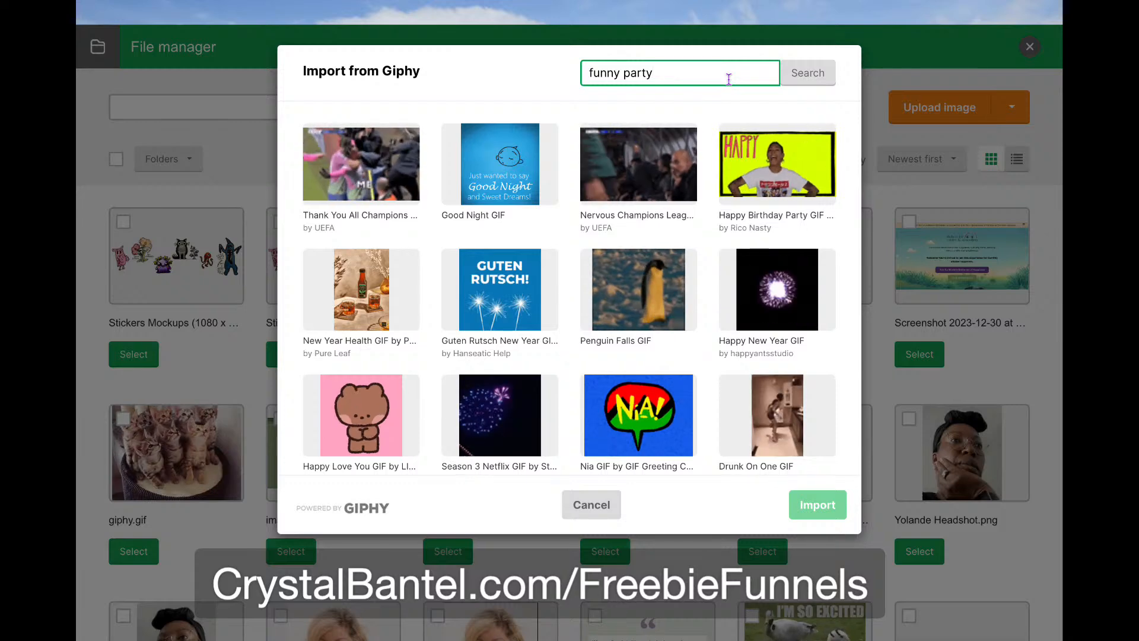
{"action": "type", "text": " s"}
{"action": "key", "text": "BackSpace"}
{"action": "key", "text": "BackSpace"}
{"action": "key", "text": "Return"}
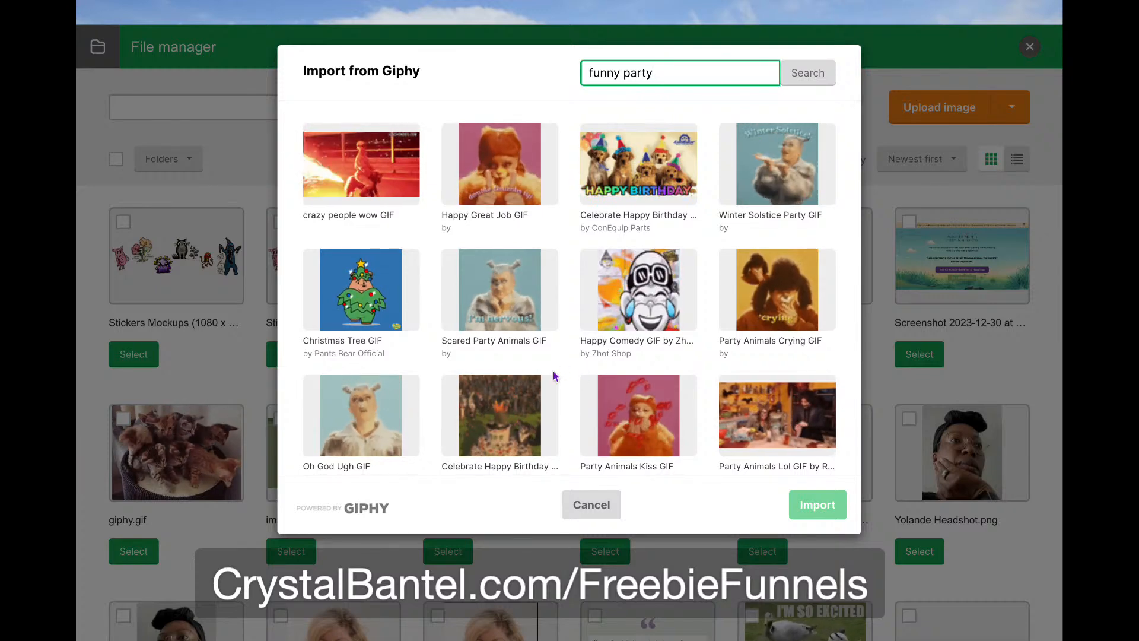
{"action": "scroll", "coordinate": [554, 377], "scroll_direction": "down", "scroll_amount": 2}
{"action": "scroll", "coordinate": [554, 376], "scroll_direction": "down", "scroll_amount": 2}
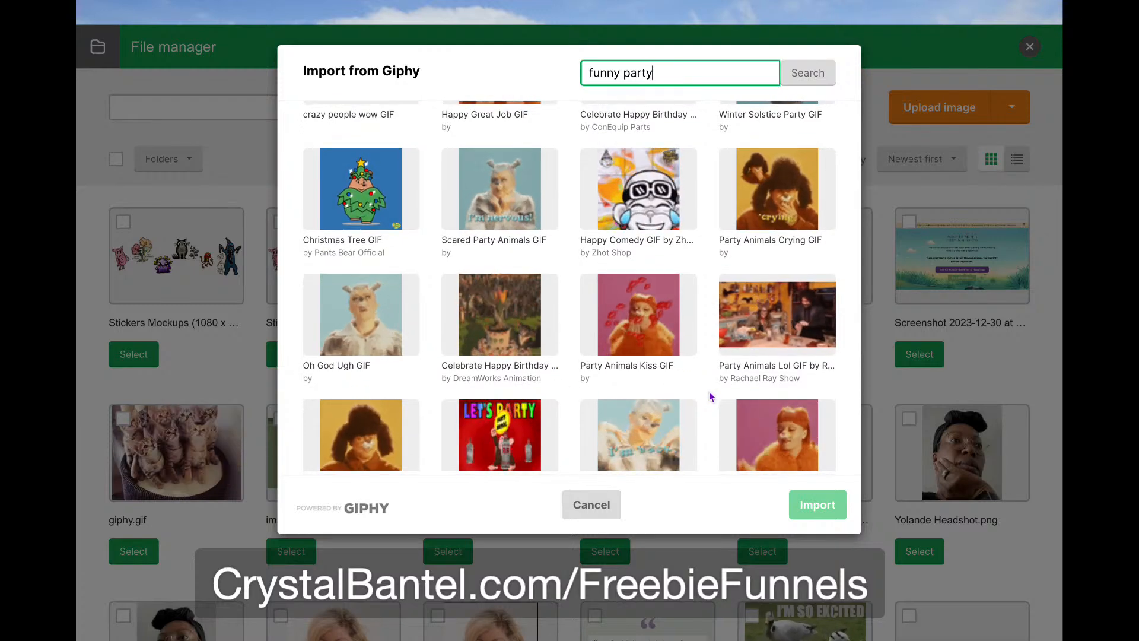
{"action": "scroll", "coordinate": [709, 390], "scroll_direction": "down", "scroll_amount": 3}
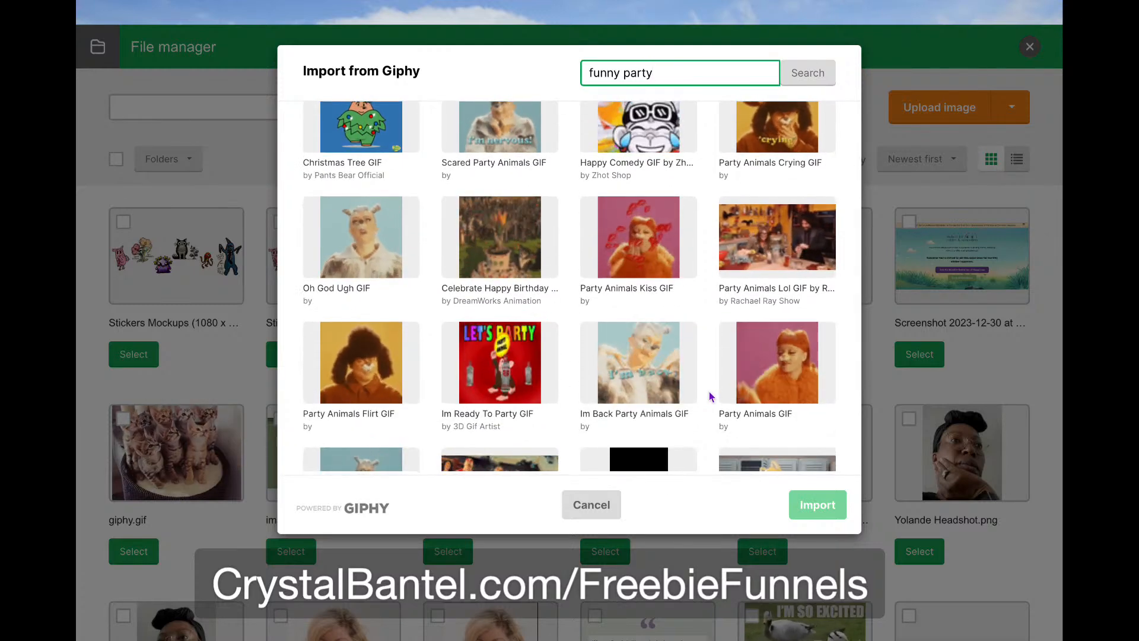
Search Giphy for 'welcome' GIFs and browse through several pages of results
{"action": "triple_click", "coordinate": [609, 75]}
{"action": "type", "text": "welcome"}
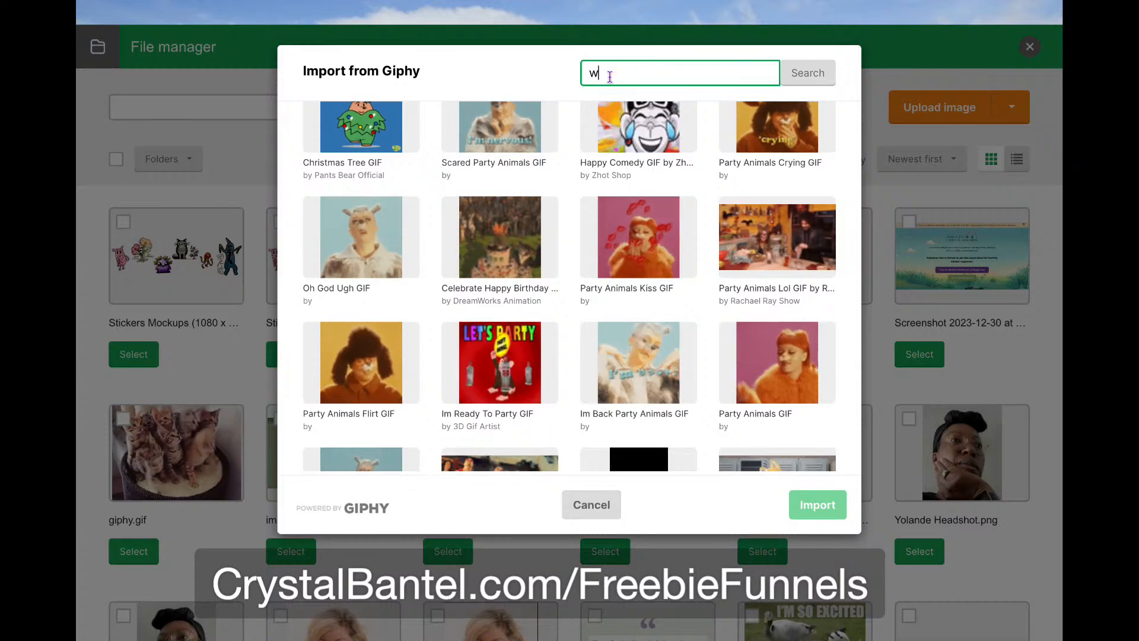
{"action": "left_click", "coordinate": [818, 78]}
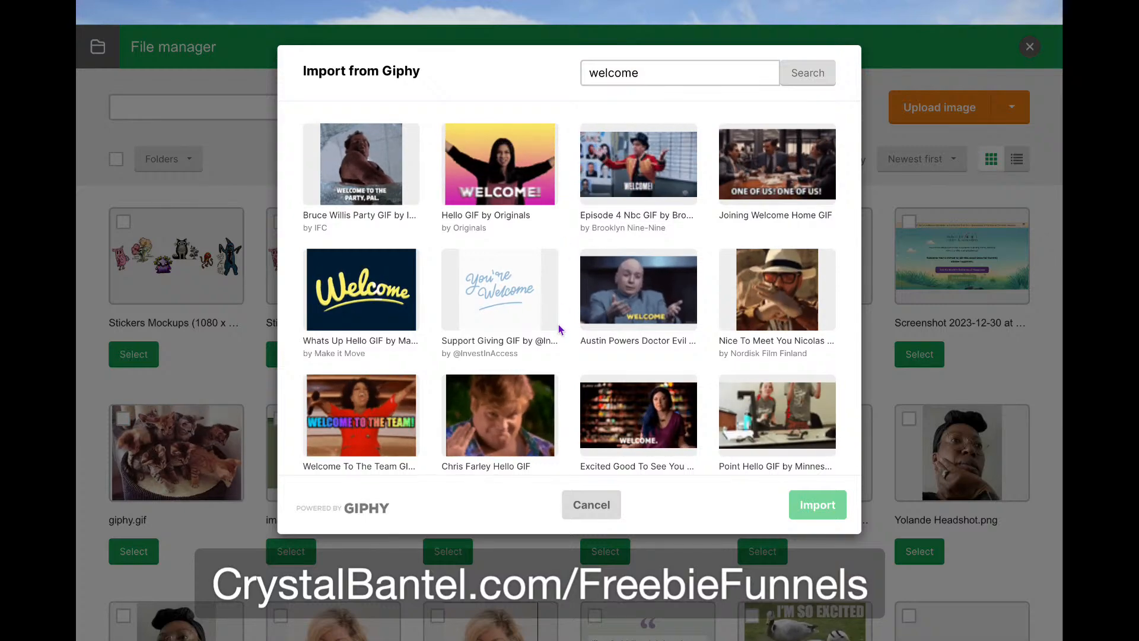
{"action": "scroll", "coordinate": [558, 325], "scroll_direction": "down", "scroll_amount": 1}
{"action": "scroll", "coordinate": [560, 330], "scroll_direction": "down", "scroll_amount": 2}
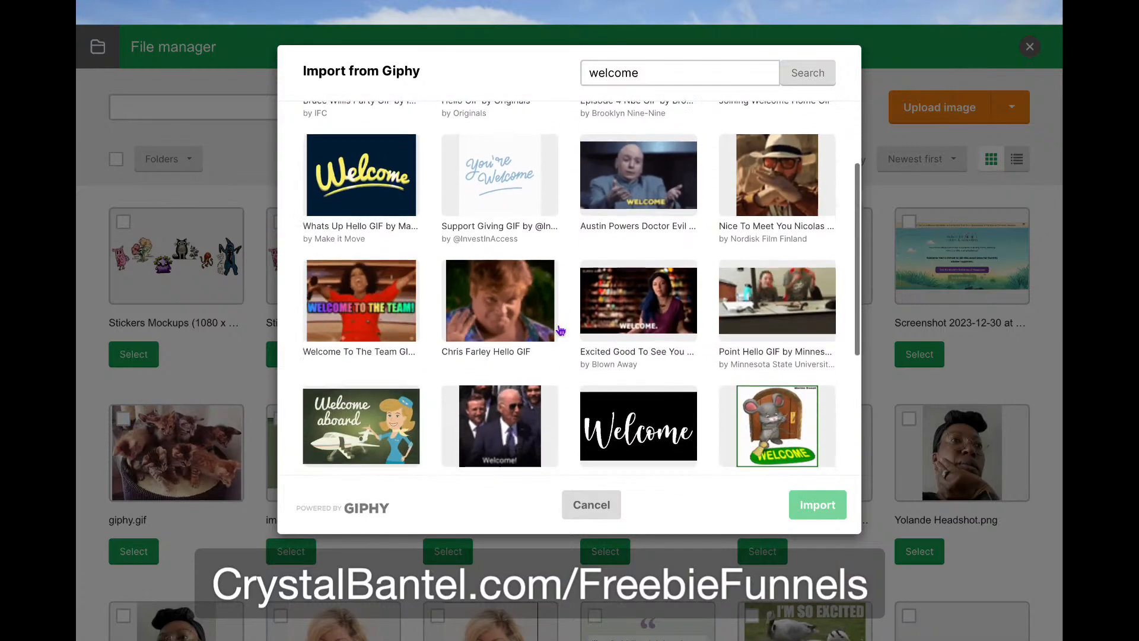
{"action": "scroll", "coordinate": [560, 331], "scroll_direction": "down", "scroll_amount": 1}
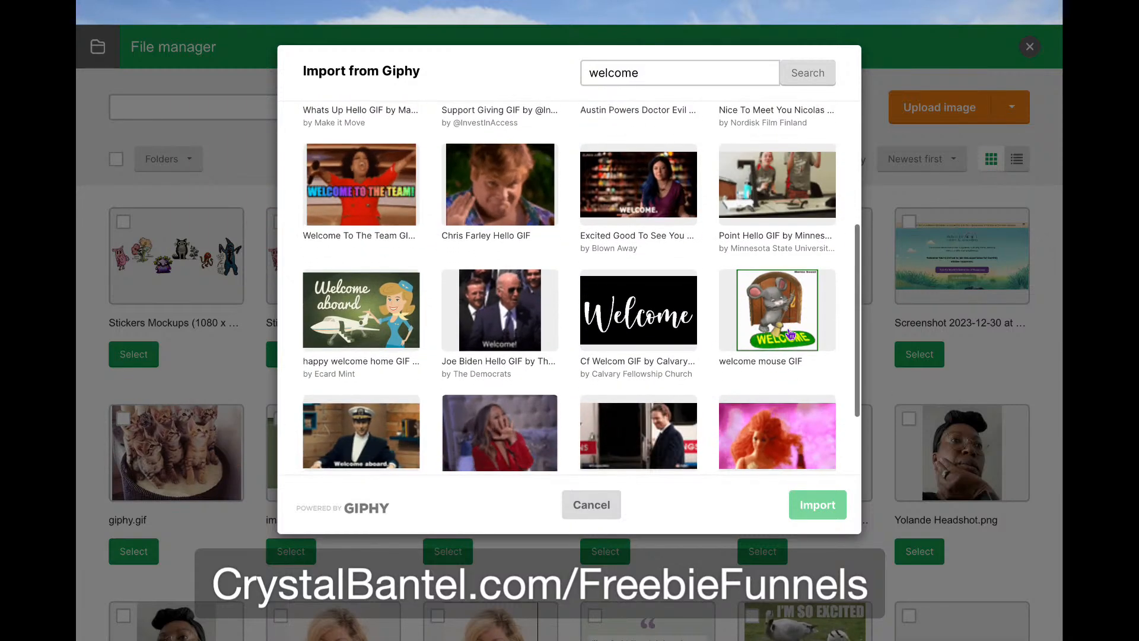
{"action": "scroll", "coordinate": [801, 331], "scroll_direction": "down", "scroll_amount": 1}
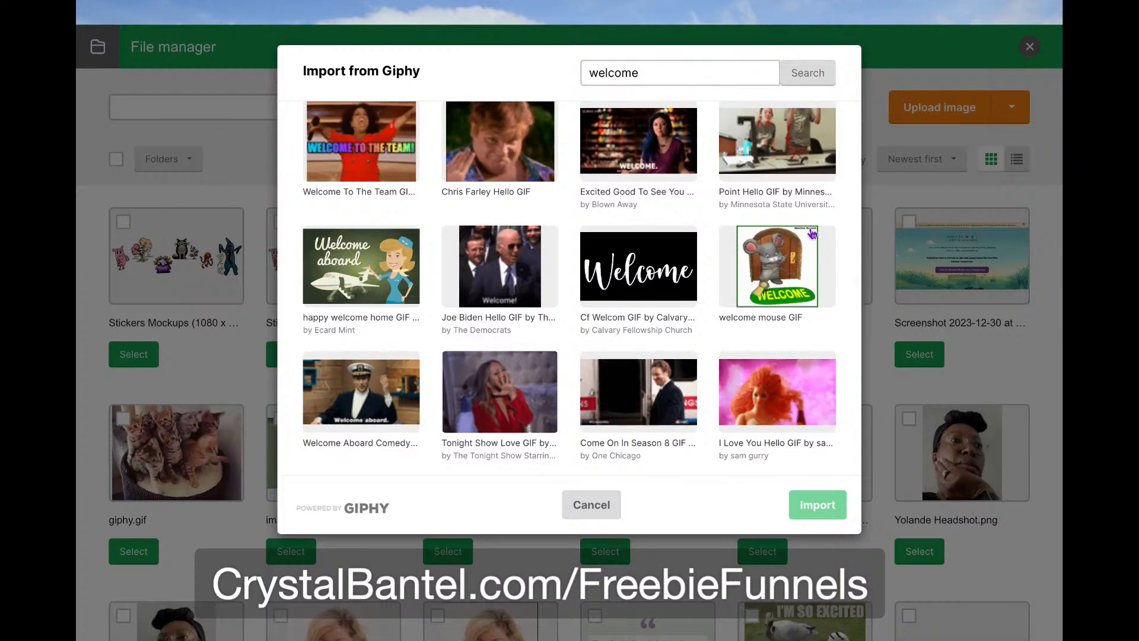
{"action": "scroll", "coordinate": [736, 286], "scroll_direction": "down", "scroll_amount": 1}
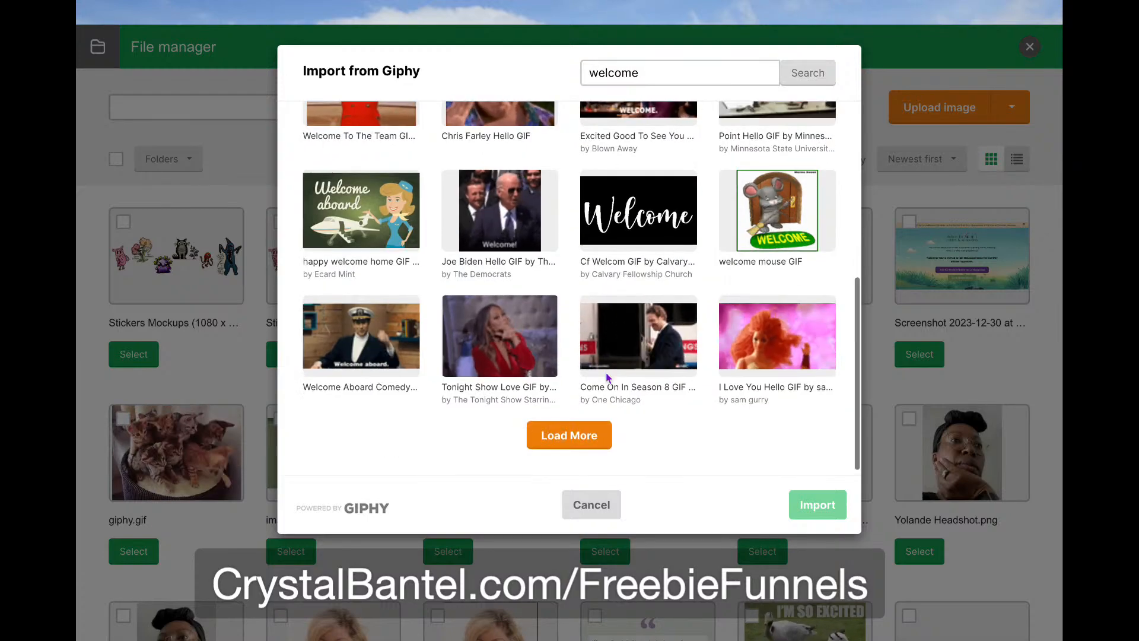
{"action": "left_click", "coordinate": [581, 426]}
{"action": "scroll", "coordinate": [730, 395], "scroll_direction": "down", "scroll_amount": 2}
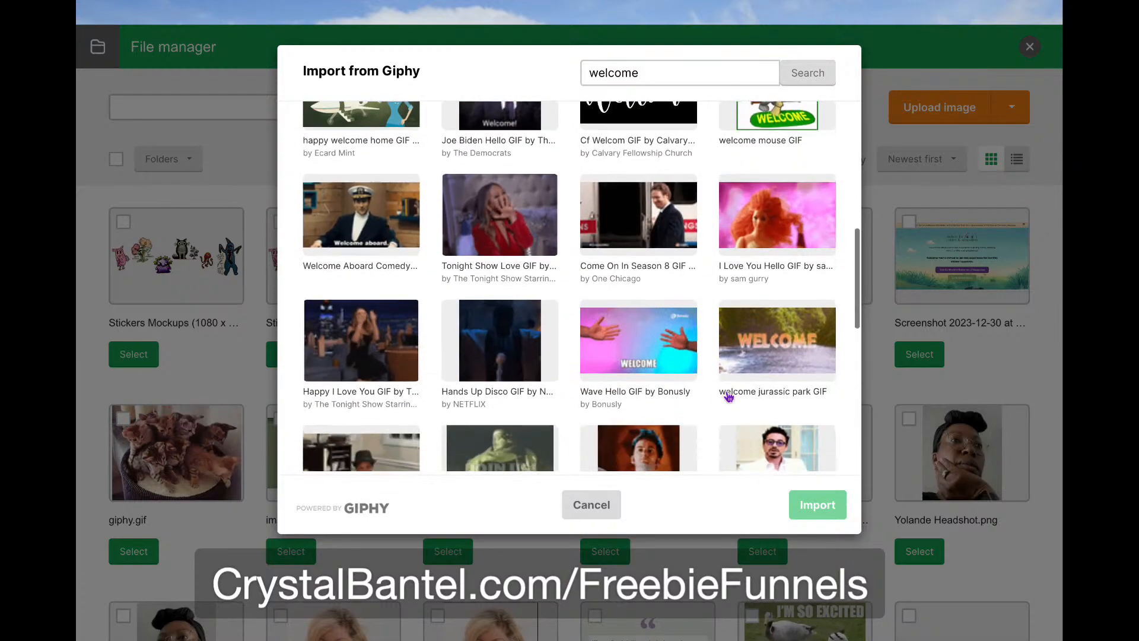
{"action": "scroll", "coordinate": [729, 397], "scroll_direction": "down", "scroll_amount": 4}
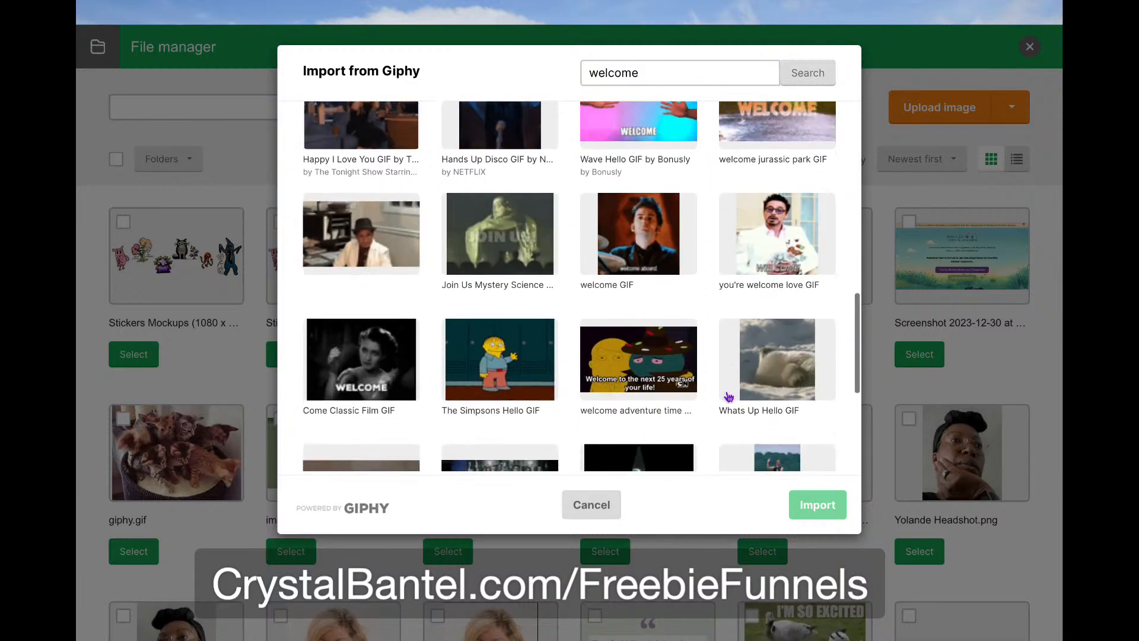
{"action": "scroll", "coordinate": [729, 396], "scroll_direction": "down", "scroll_amount": 2}
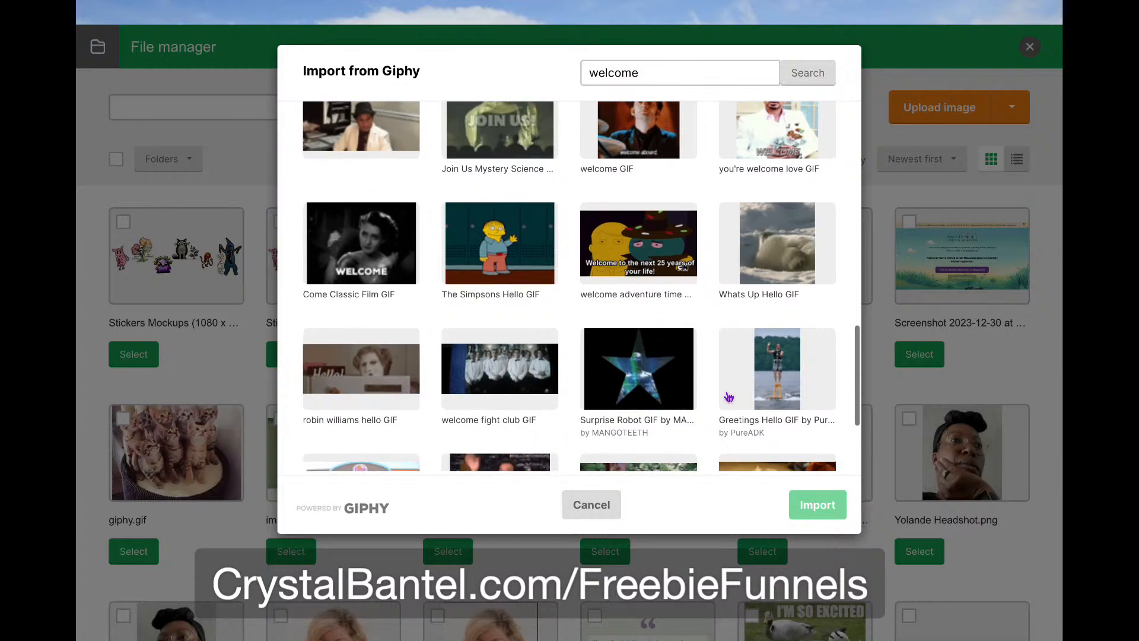
{"action": "scroll", "coordinate": [729, 396], "scroll_direction": "down", "scroll_amount": 2}
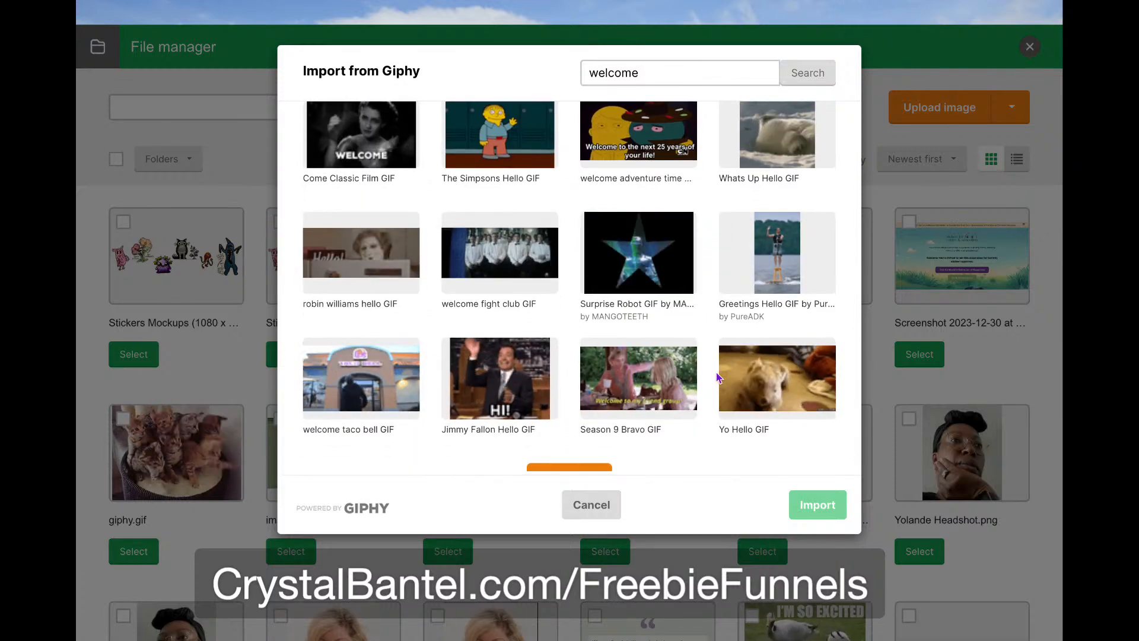
{"action": "scroll", "coordinate": [716, 377], "scroll_direction": "up", "scroll_amount": 1}
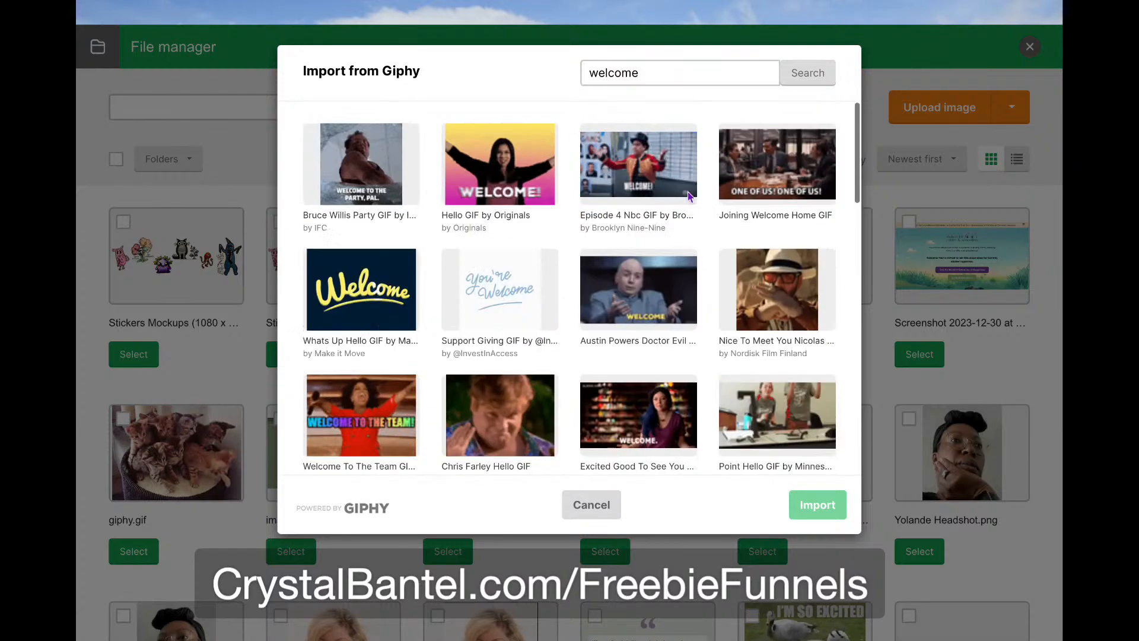
Refine the search to 'funny welcome' and import the ONE OF US! penguin GIF
{"action": "left_click", "coordinate": [665, 69]}
{"action": "type", "text": "funny"}
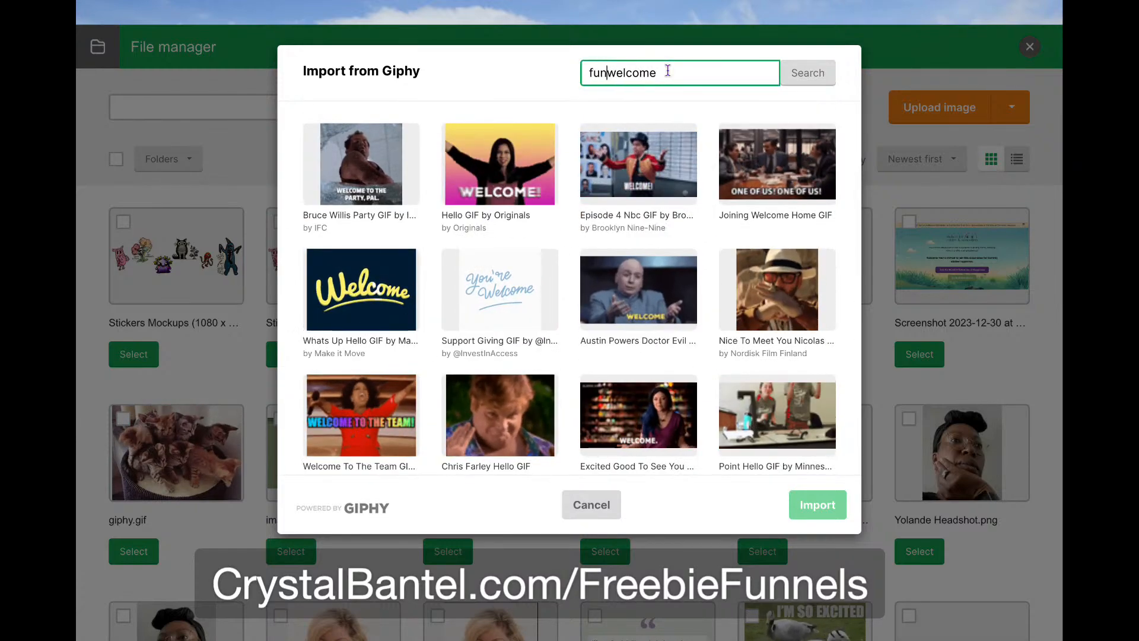
{"action": "key", "text": "Return"}
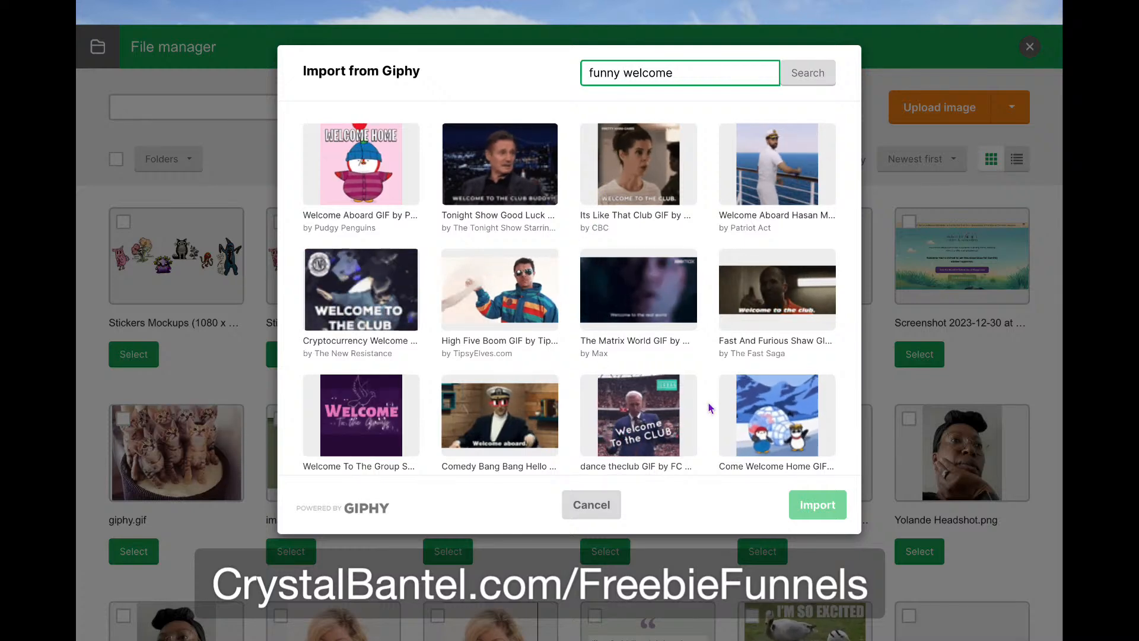
{"action": "scroll", "coordinate": [711, 408], "scroll_direction": "down", "scroll_amount": 2}
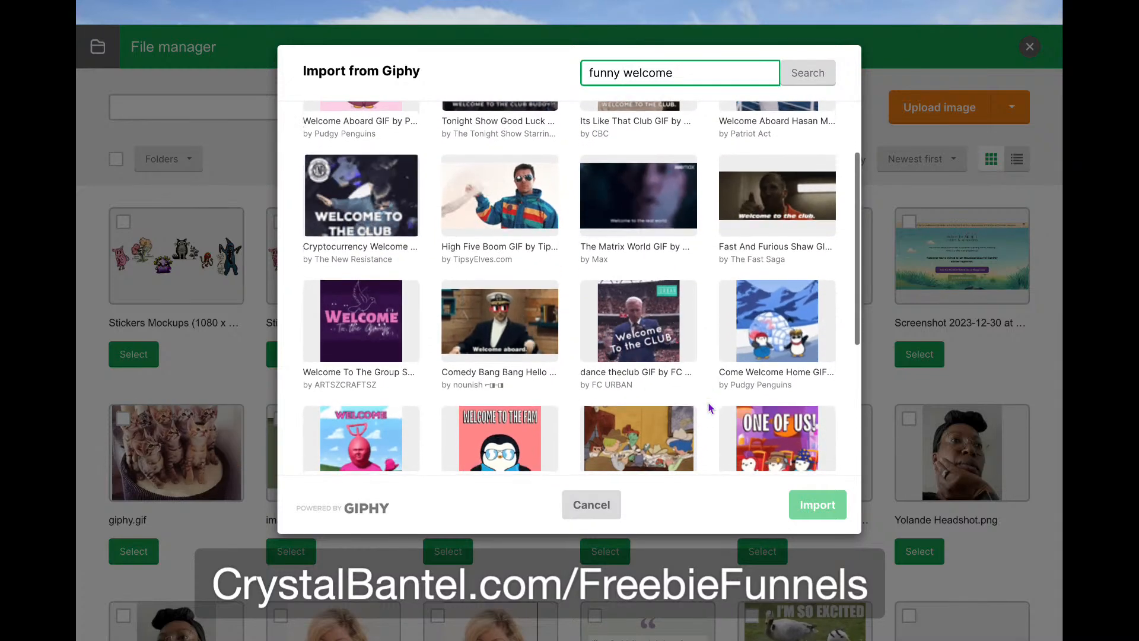
{"action": "scroll", "coordinate": [710, 408], "scroll_direction": "down", "scroll_amount": 1}
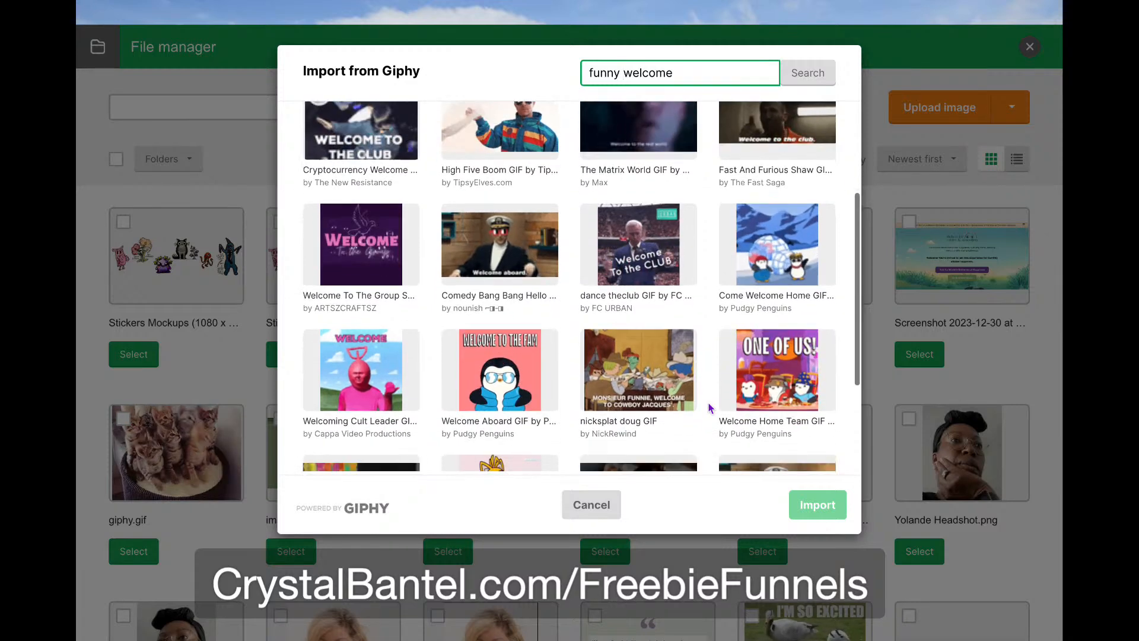
{"action": "scroll", "coordinate": [710, 408], "scroll_direction": "down", "scroll_amount": 1}
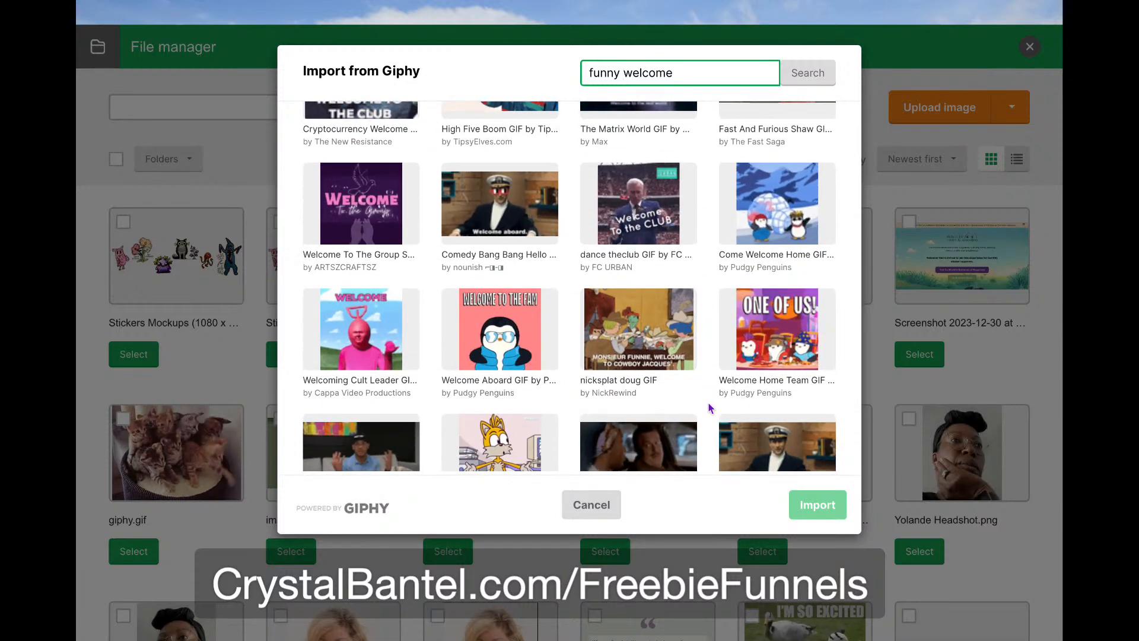
{"action": "scroll", "coordinate": [793, 329], "scroll_direction": "down", "scroll_amount": 1}
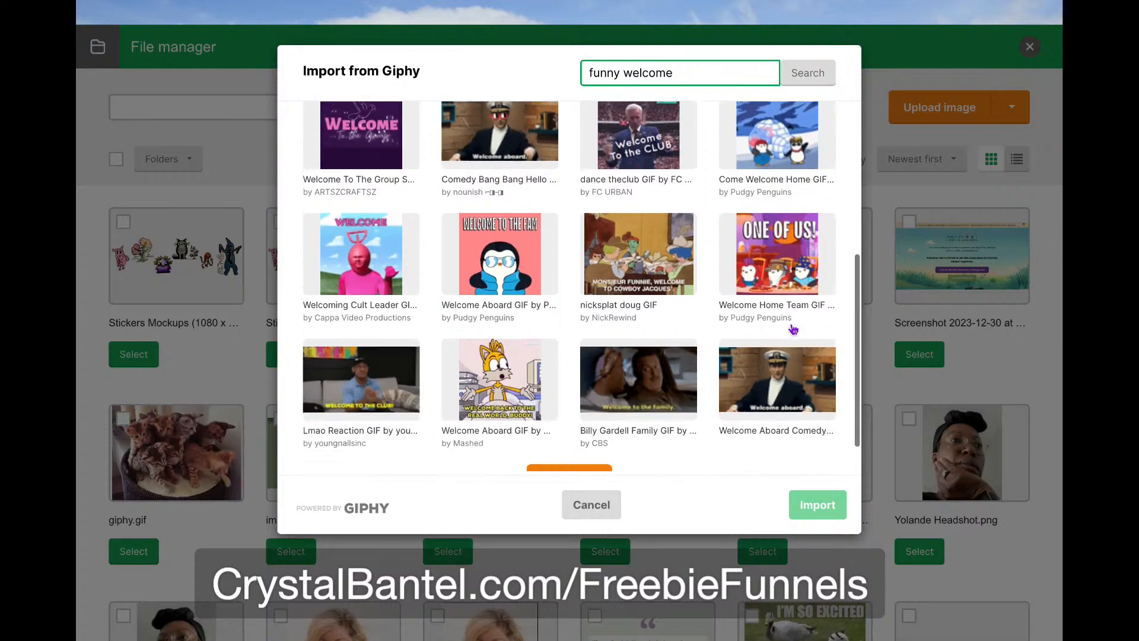
{"action": "scroll", "coordinate": [793, 329], "scroll_direction": "down", "scroll_amount": 1}
{"action": "left_click", "coordinate": [778, 244]}
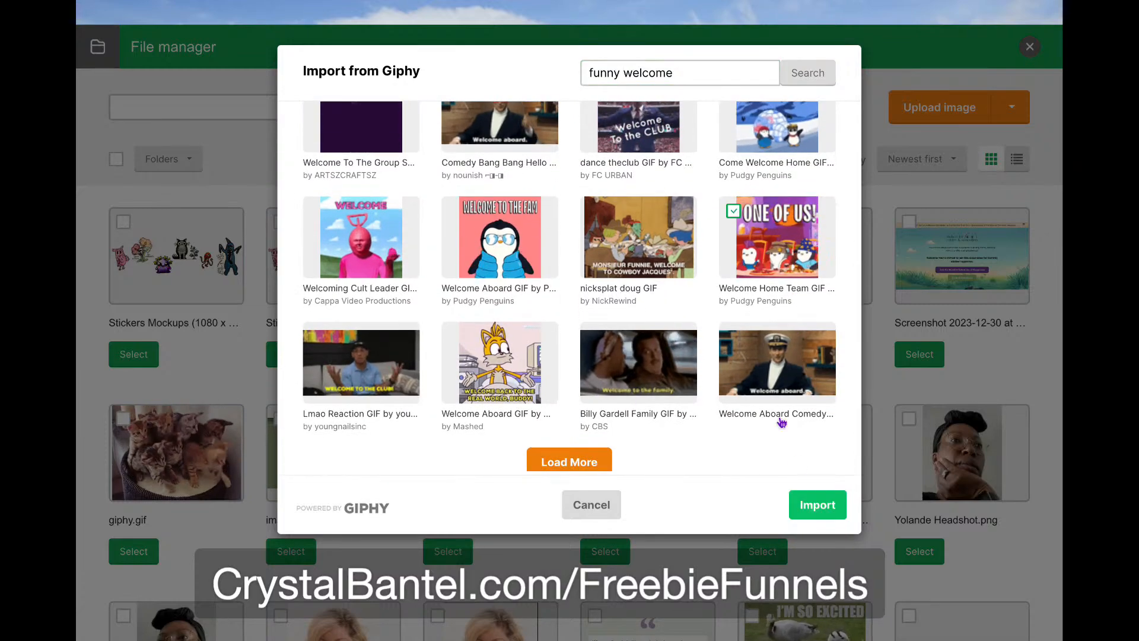
{"action": "left_click", "coordinate": [815, 505]}
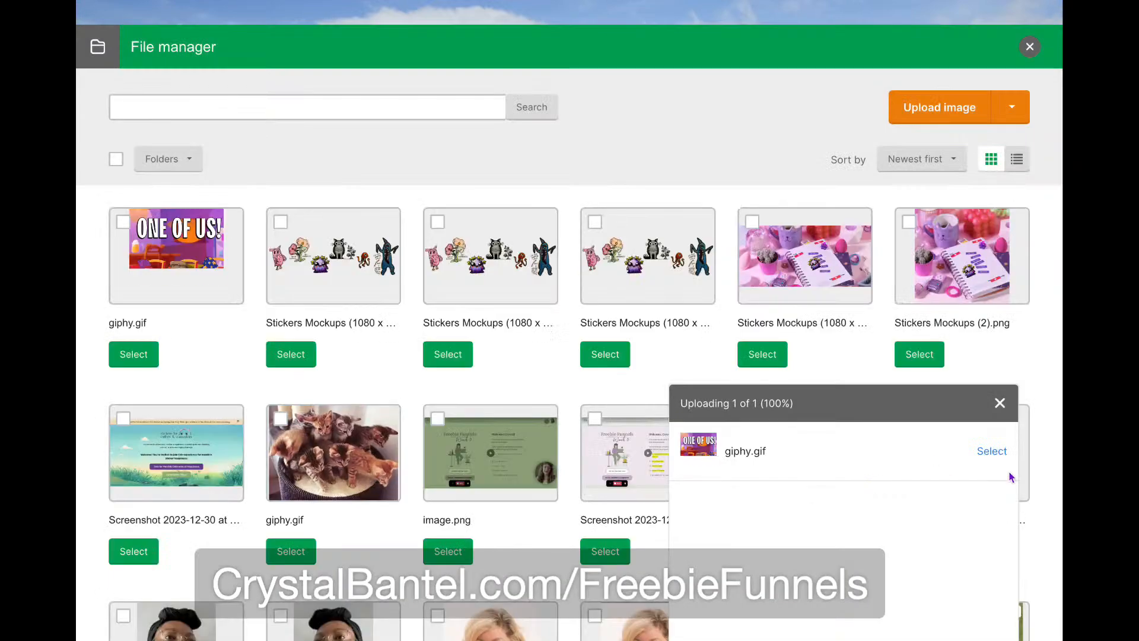
Insert giphy.gif into the image block and resize it to about 273 × 273 pixels
{"action": "left_click", "coordinate": [992, 451]}
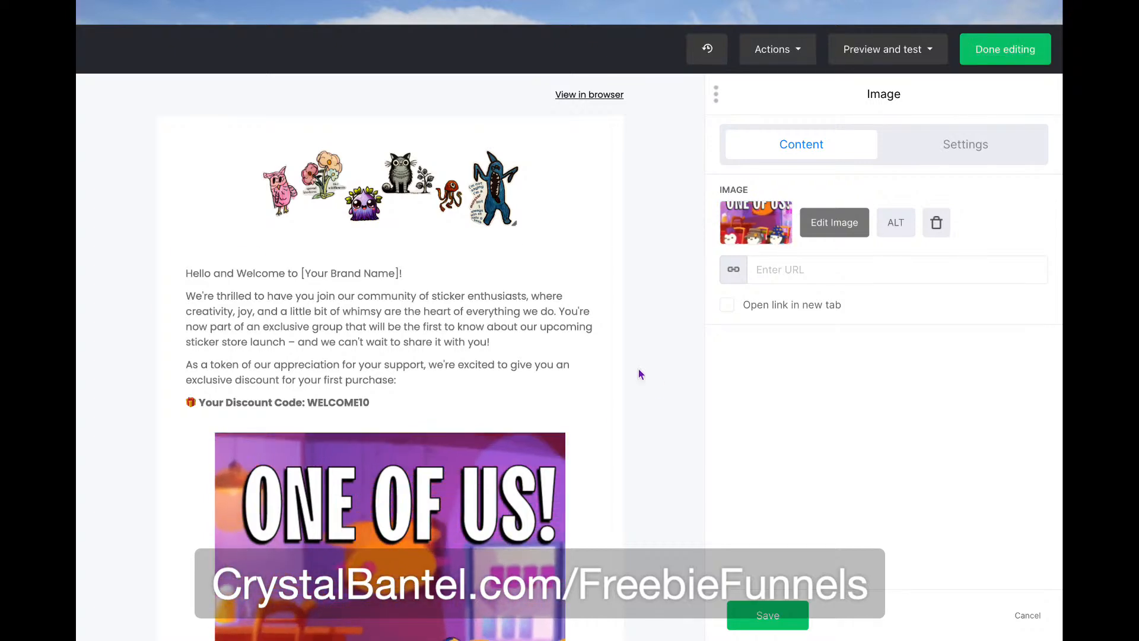
{"action": "scroll", "coordinate": [639, 369], "scroll_direction": "down", "scroll_amount": 3}
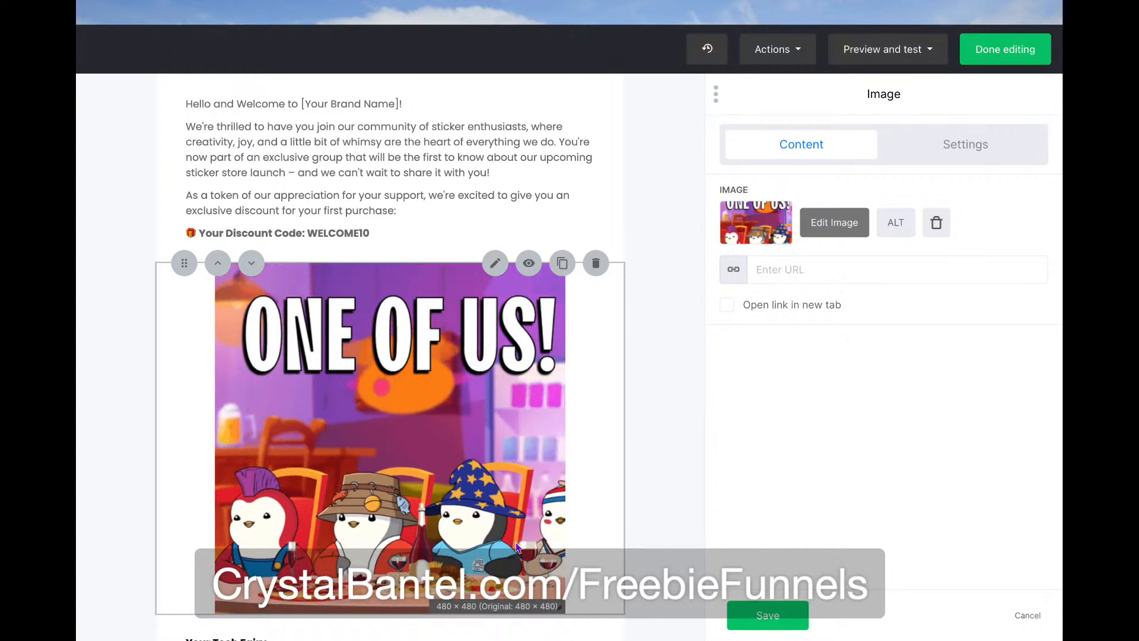
{"action": "scroll", "coordinate": [546, 570], "scroll_direction": "down", "scroll_amount": 1}
{"action": "left_click_drag", "start_coordinate": [558, 571], "coordinate": [475, 423]}
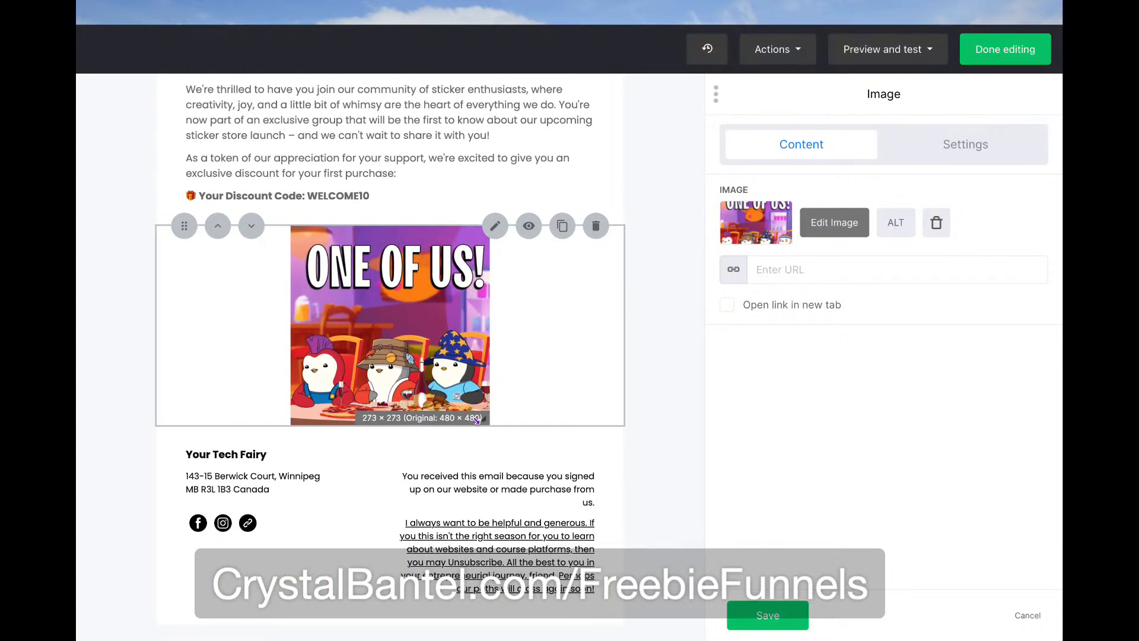
{"action": "scroll", "coordinate": [539, 437], "scroll_direction": "up", "scroll_amount": 3}
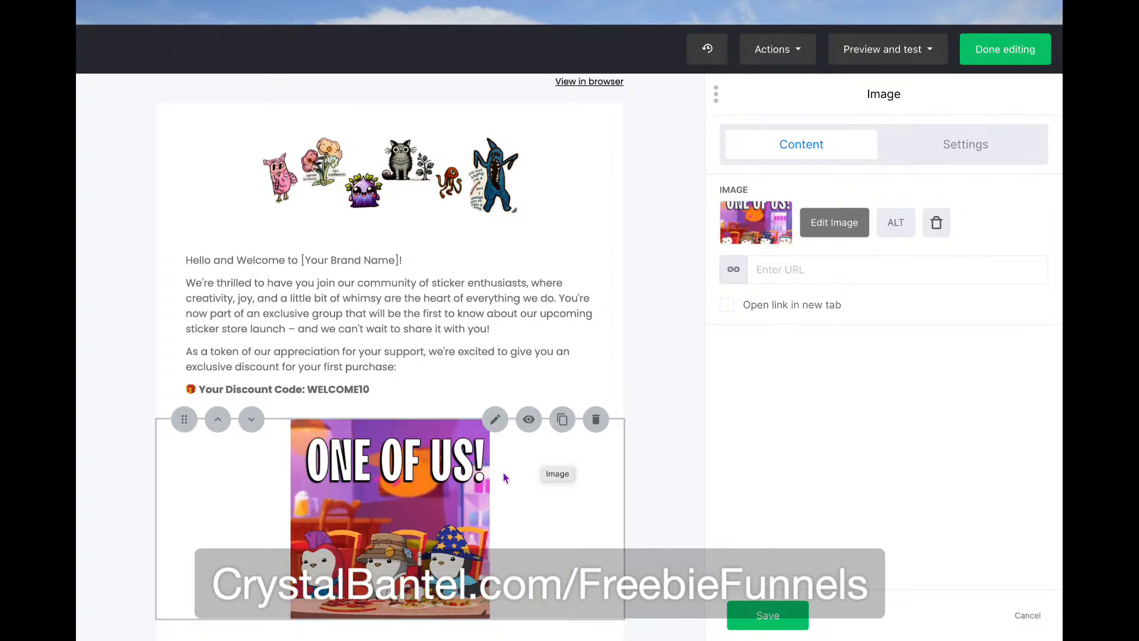
{"action": "scroll", "coordinate": [521, 472], "scroll_direction": "down", "scroll_amount": 3}
{"action": "scroll", "coordinate": [442, 219], "scroll_direction": "up", "scroll_amount": 1}
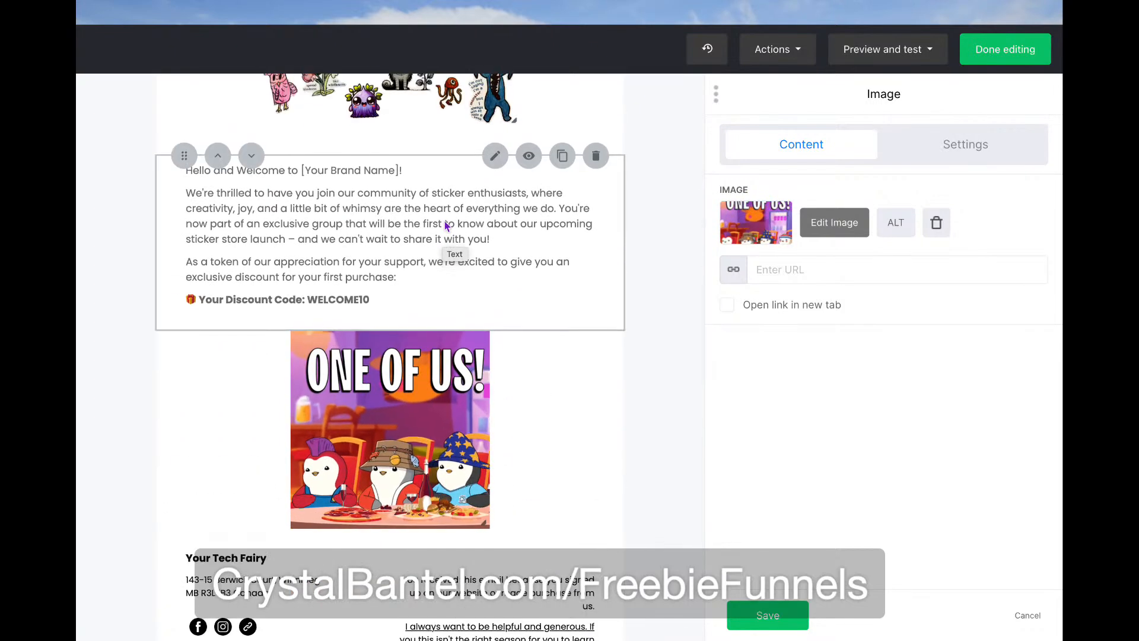
Duplicate the welcome text block, move it below the GIF, and clear its text
{"action": "left_click", "coordinate": [562, 156]}
{"action": "scroll", "coordinate": [539, 275], "scroll_direction": "down", "scroll_amount": 2}
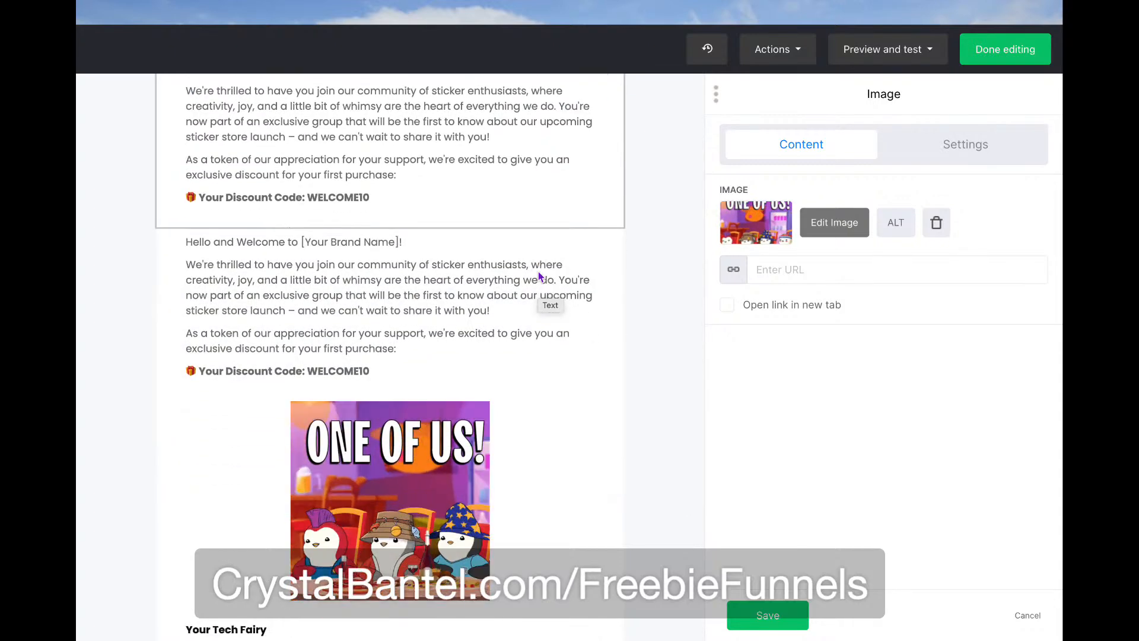
{"action": "left_click", "coordinate": [247, 265]}
{"action": "left_click", "coordinate": [252, 227]}
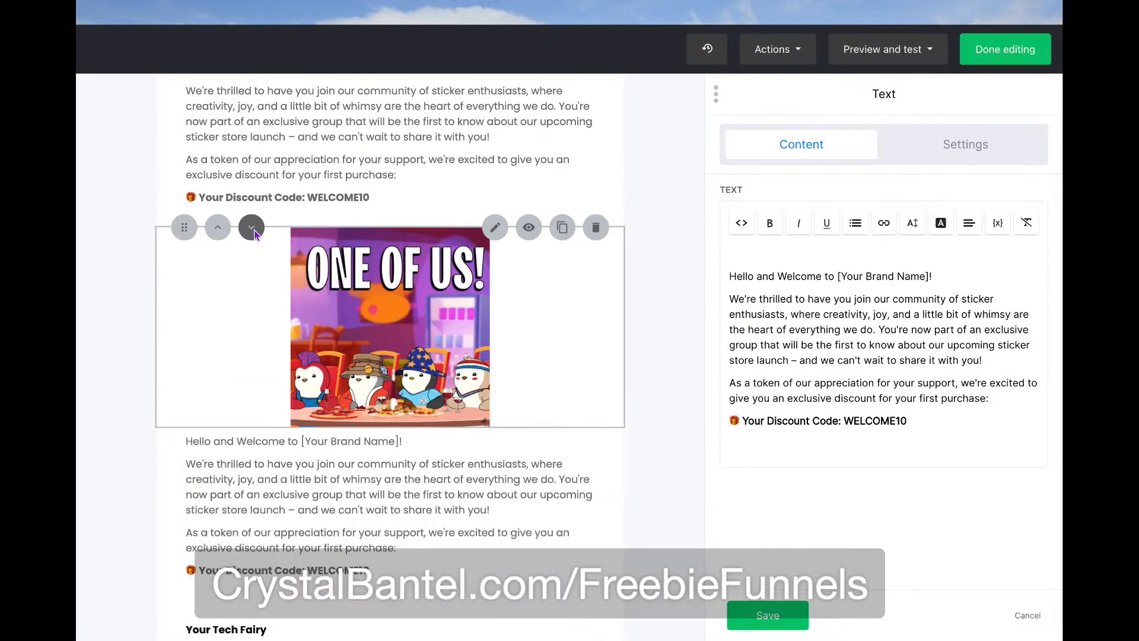
{"action": "scroll", "coordinate": [373, 455], "scroll_direction": "down", "scroll_amount": 1}
{"action": "left_click", "coordinate": [874, 338]}
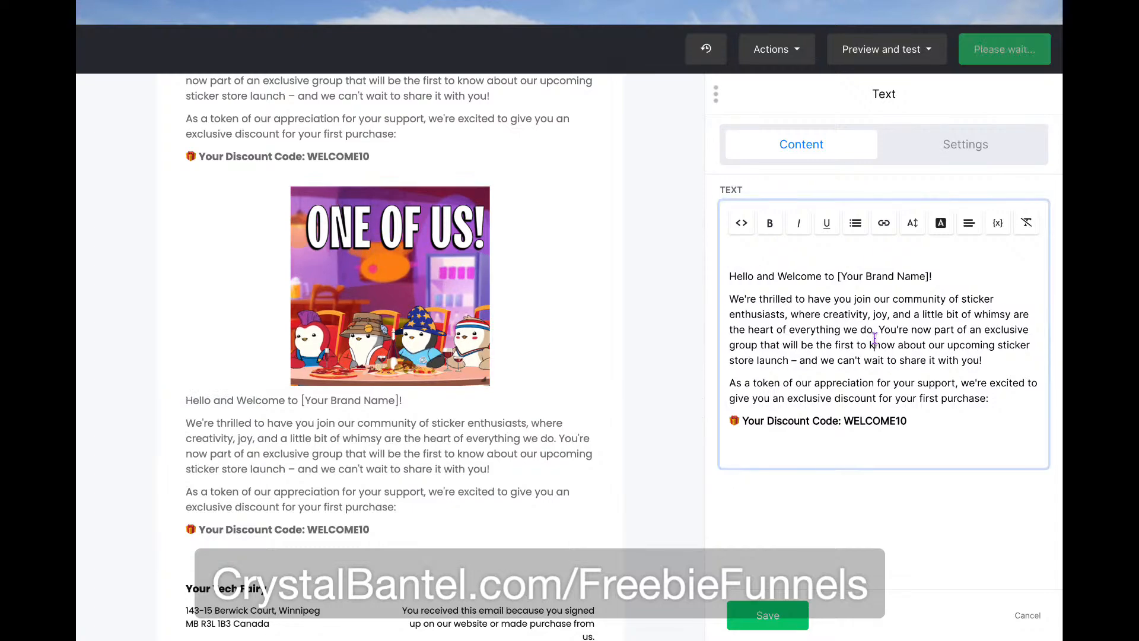
{"action": "key", "text": "ctrl+a"}
{"action": "key", "text": "BackSpace"}
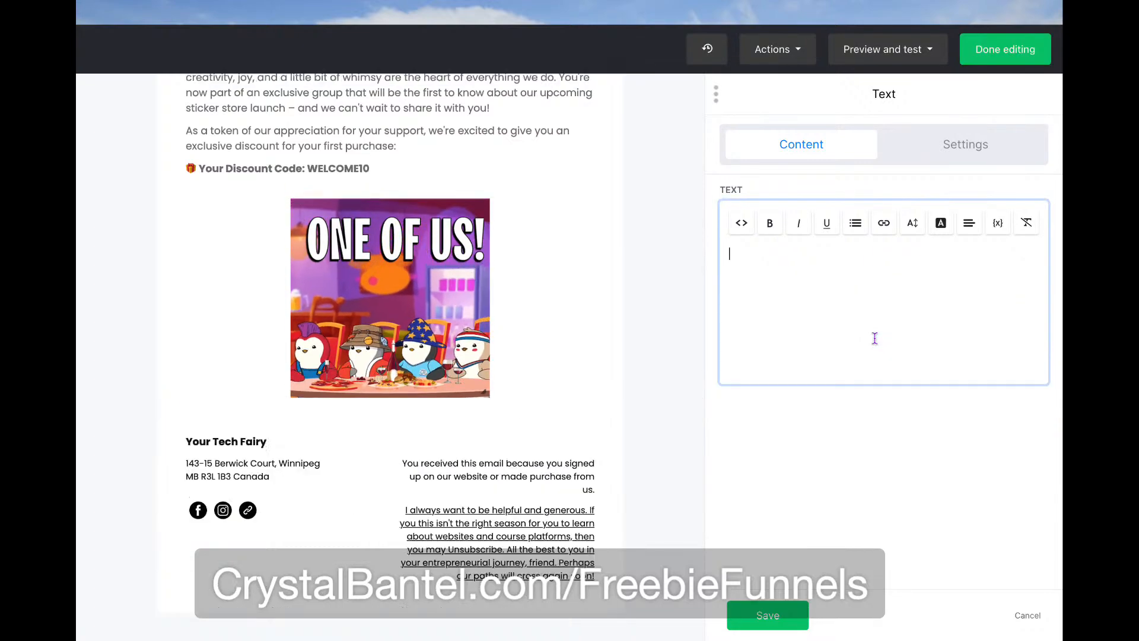
In ChatGPT, select the rest of the drafted welcome email reply
{"action": "key", "text": "super+Tab"}
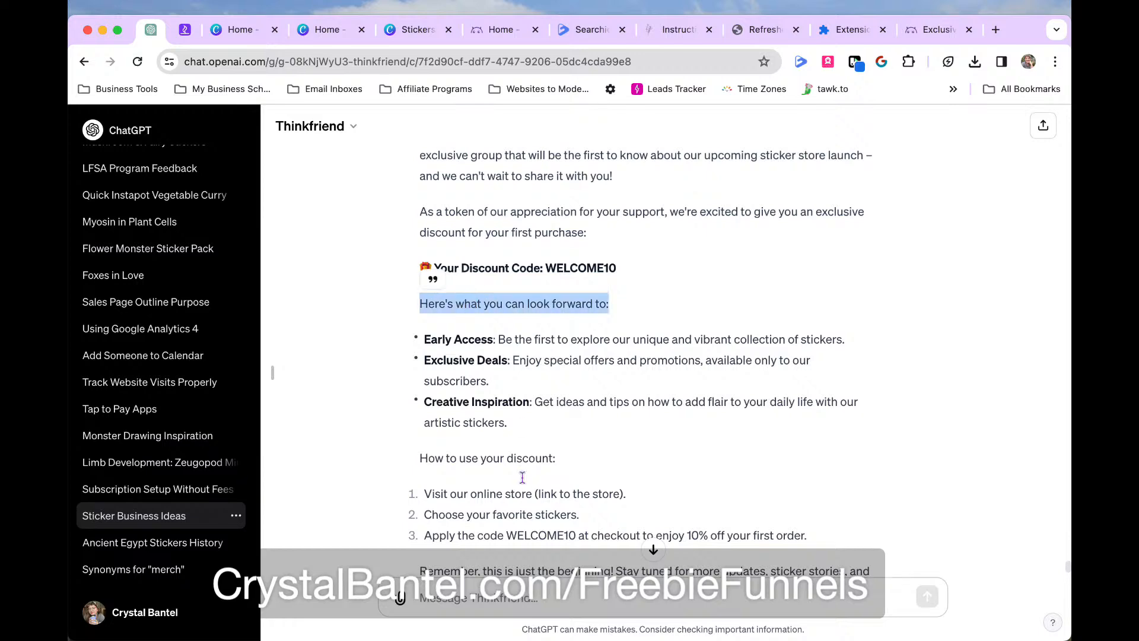
{"action": "scroll", "coordinate": [522, 477], "scroll_direction": "down", "scroll_amount": 3}
{"action": "scroll", "coordinate": [523, 480], "scroll_direction": "down", "scroll_amount": 5}
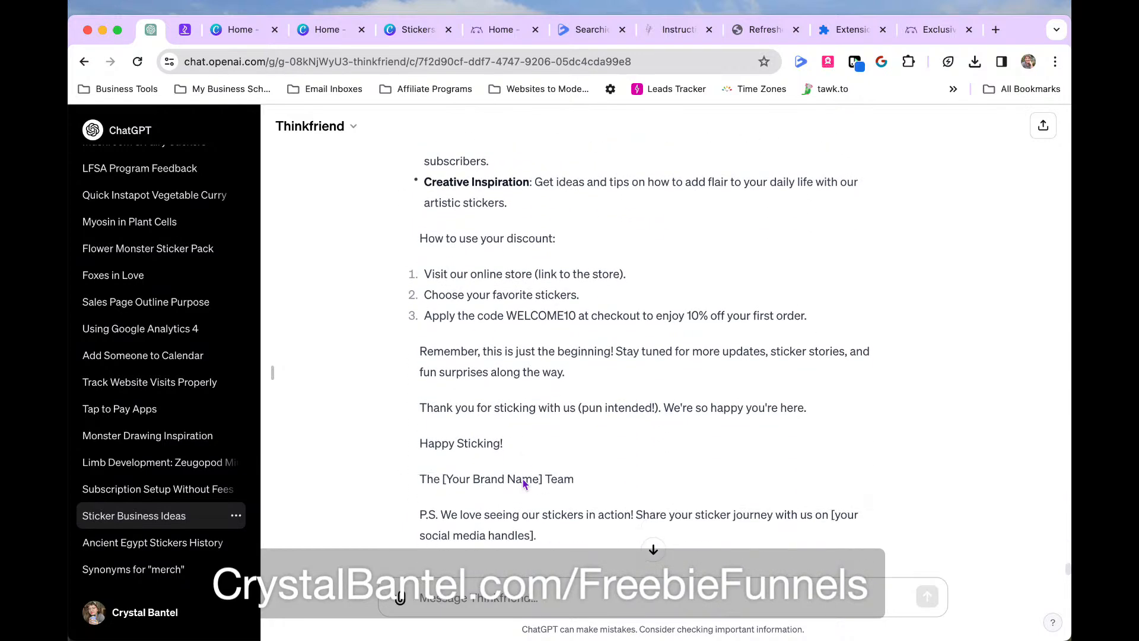
{"action": "left_click", "coordinate": [550, 538], "text": "shift"}
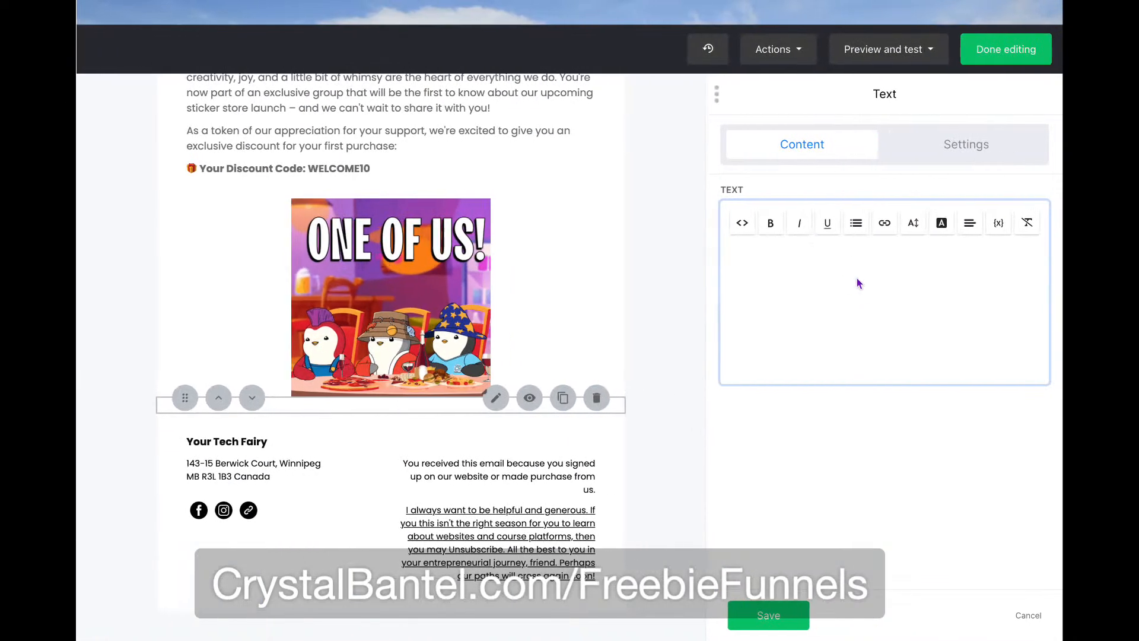
Paste the copied reply into the new block and set its top padding to 40
{"action": "key", "text": "ctrl+v"}
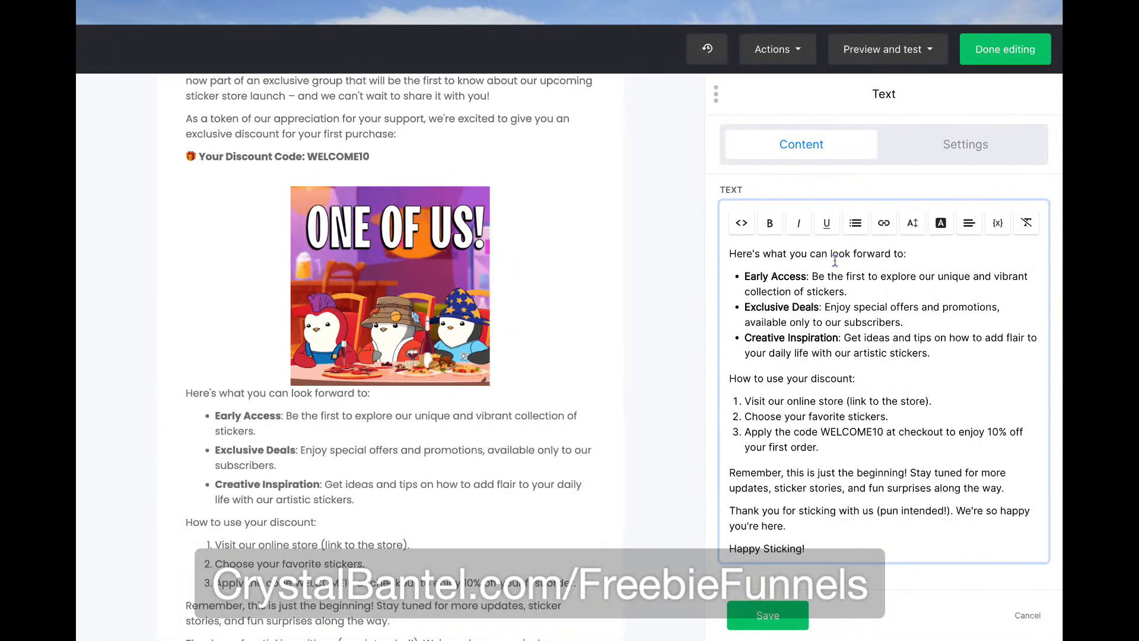
{"action": "left_click", "coordinate": [965, 145]}
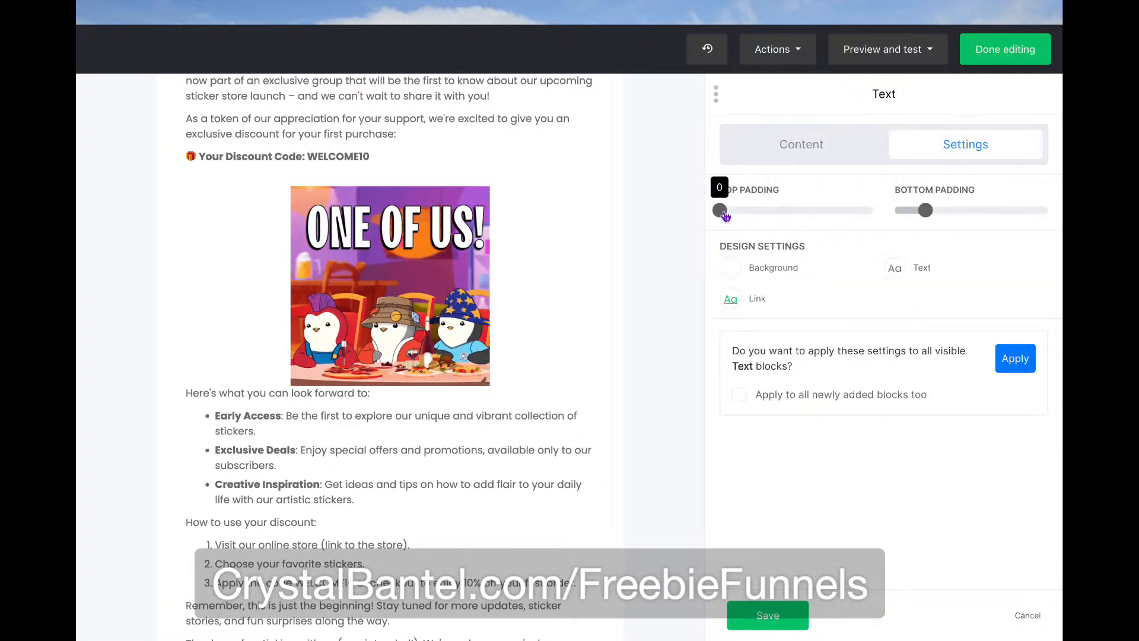
{"action": "left_click_drag", "start_coordinate": [720, 210], "coordinate": [766, 212]}
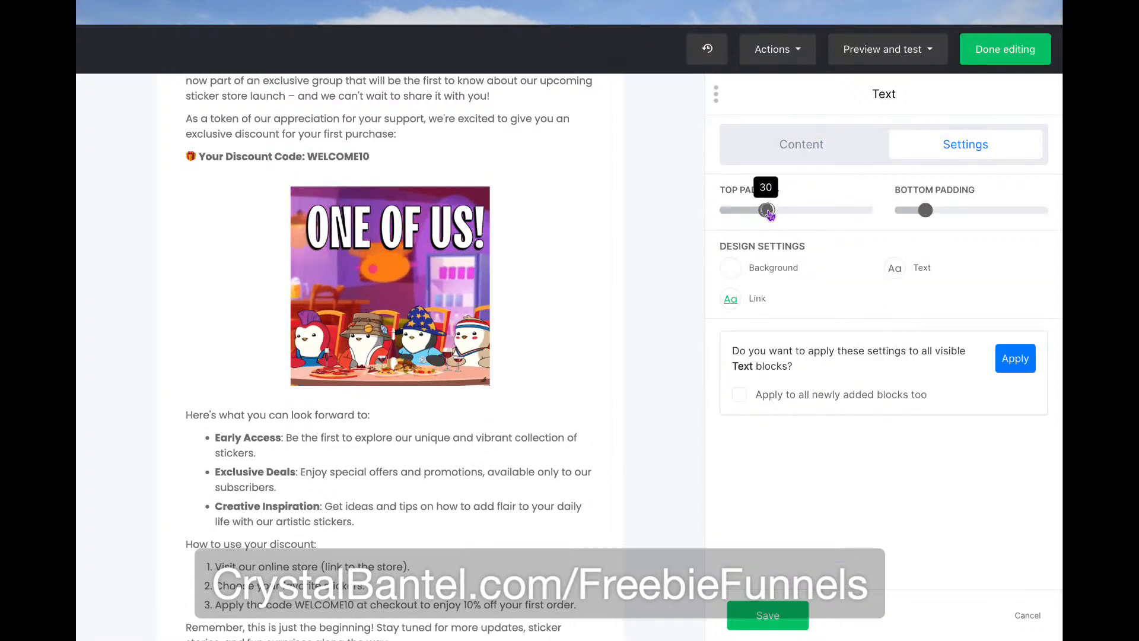
{"action": "left_click_drag", "start_coordinate": [768, 212], "coordinate": [779, 213]}
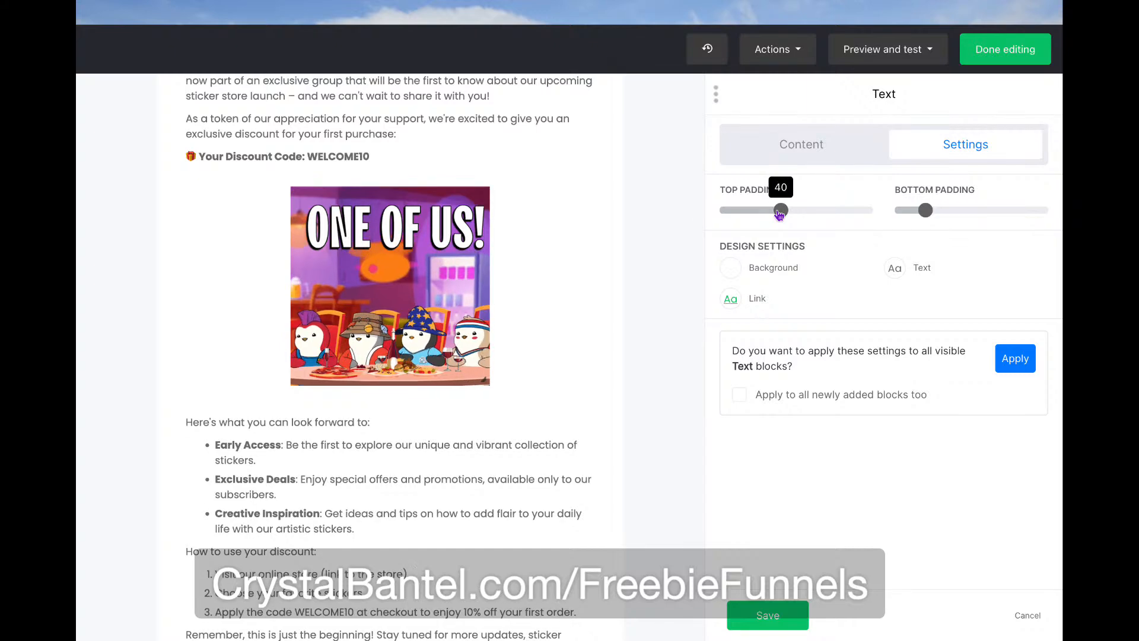
{"action": "scroll", "coordinate": [517, 252], "scroll_direction": "up", "scroll_amount": 4}
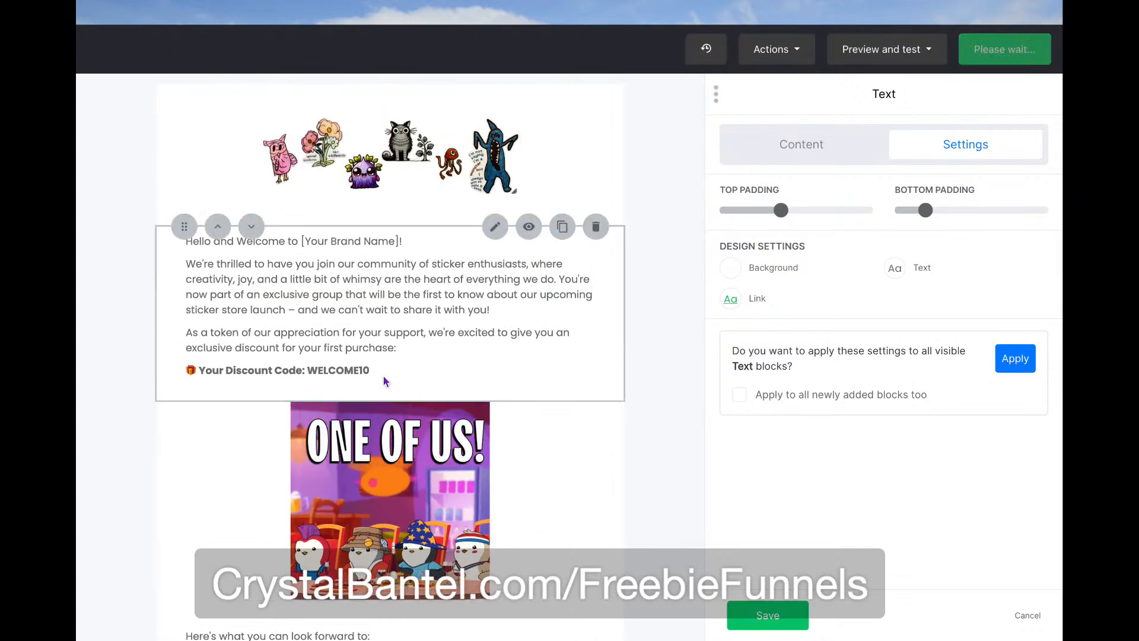
Move the 'As a token…WELCOME10' lines from the welcome text to the top of the benefits block
{"action": "left_click", "coordinate": [382, 375]}
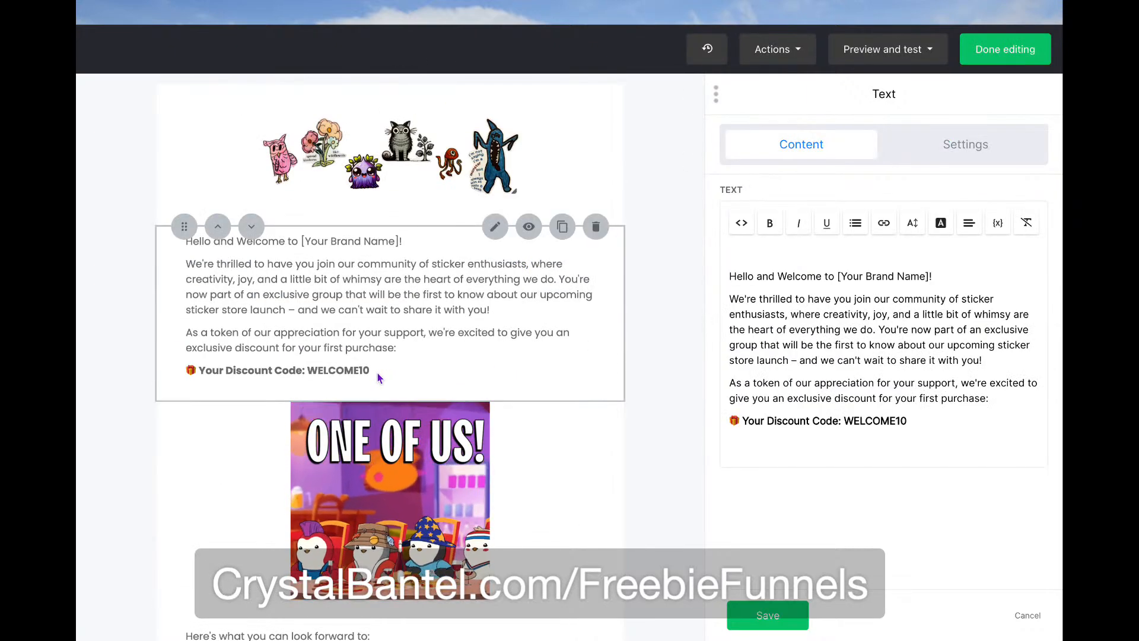
{"action": "left_click", "coordinate": [907, 428]}
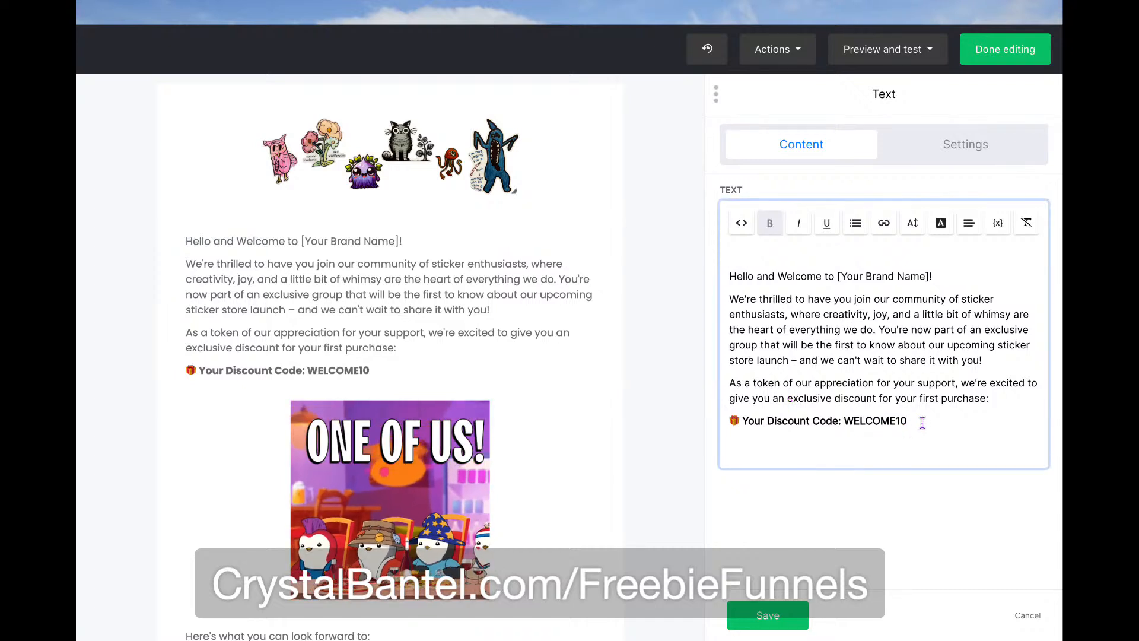
{"action": "left_click", "coordinate": [731, 382], "text": "shift"}
{"action": "key", "text": "ctrl+c"}
{"action": "key", "text": "BackSpace"}
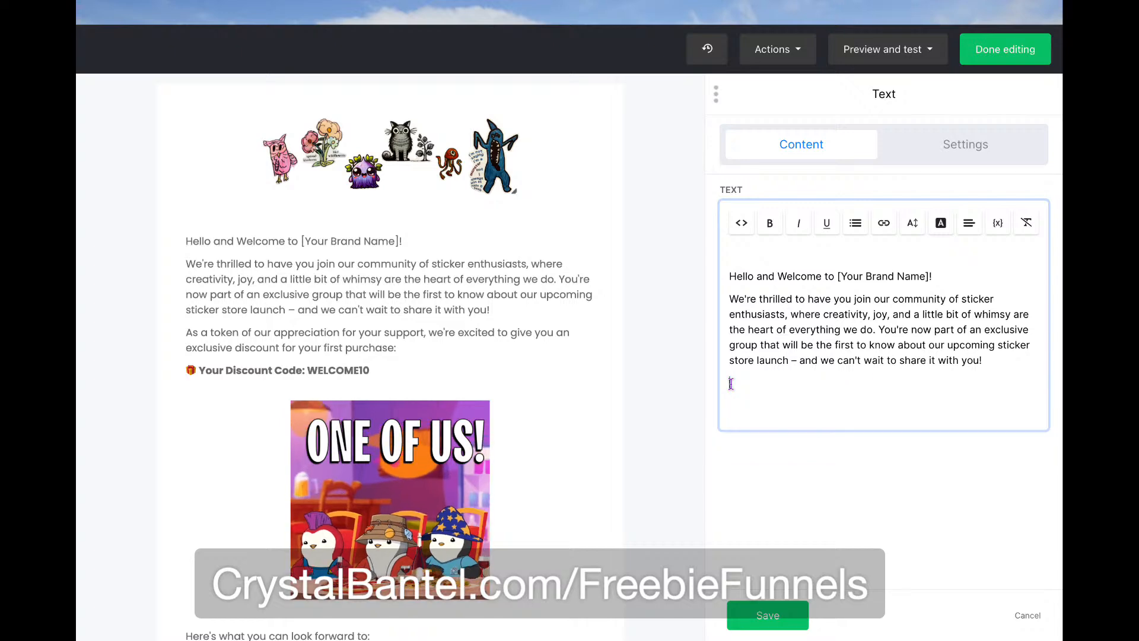
{"action": "key", "text": "BackSpace"}
{"action": "left_click", "coordinate": [373, 577]}
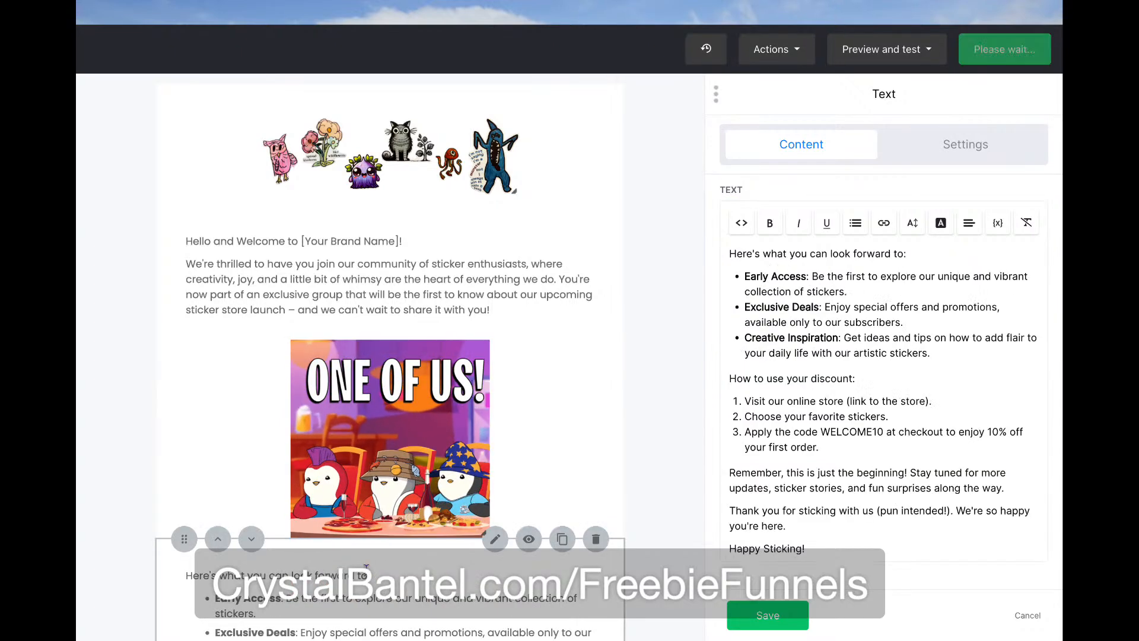
{"action": "scroll", "coordinate": [847, 439], "scroll_direction": "down", "scroll_amount": 1}
{"action": "scroll", "coordinate": [842, 297], "scroll_direction": "up", "scroll_amount": 1}
{"action": "left_click", "coordinate": [827, 255]}
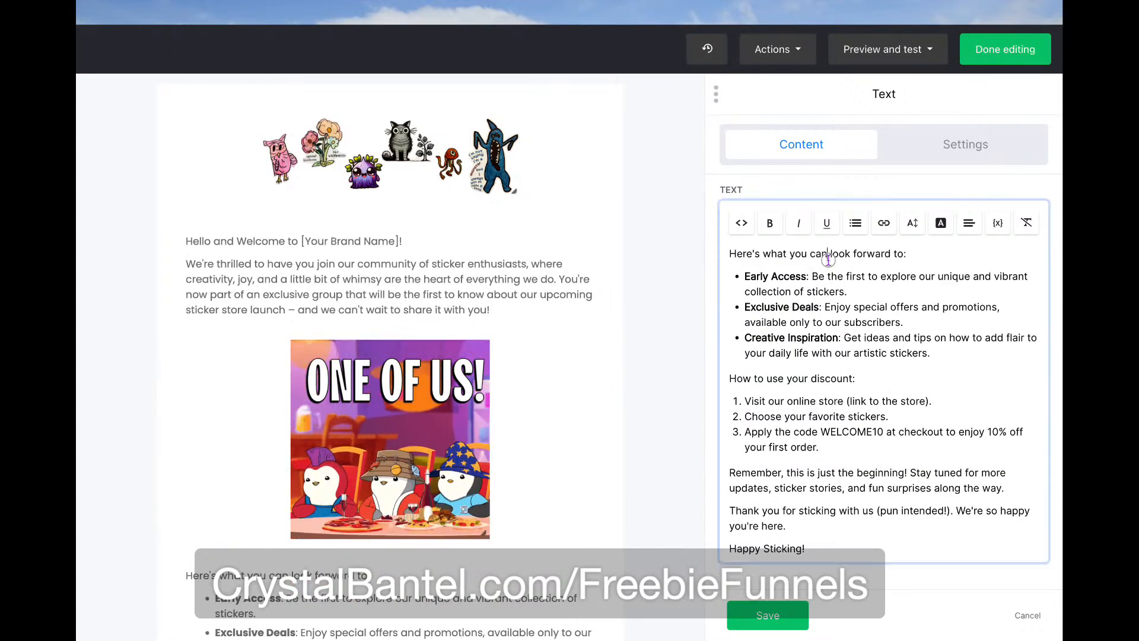
{"action": "key", "text": "ctrl+v"}
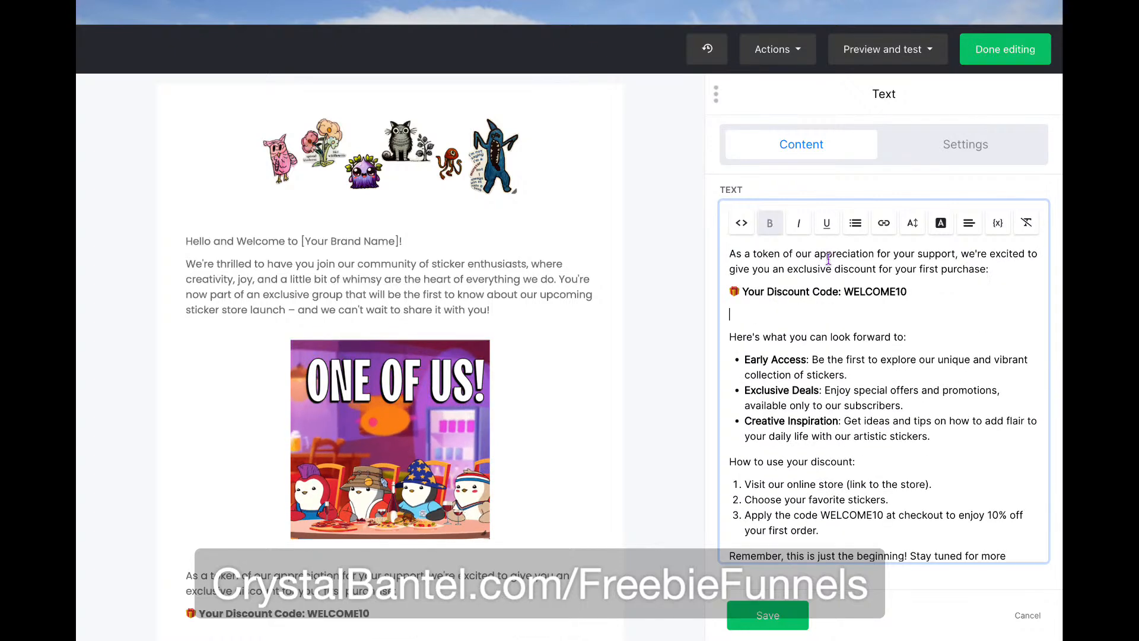
{"action": "left_click", "coordinate": [426, 297]}
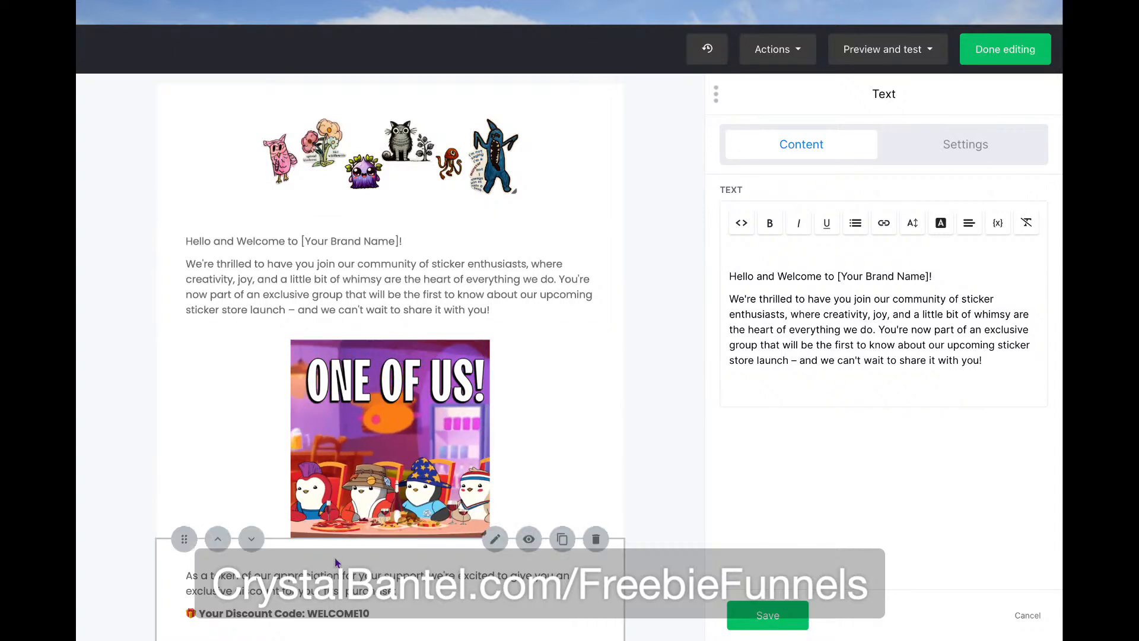
{"action": "scroll", "coordinate": [309, 563], "scroll_direction": "down", "scroll_amount": 4}
{"action": "scroll", "coordinate": [380, 451], "scroll_direction": "up", "scroll_amount": 5}
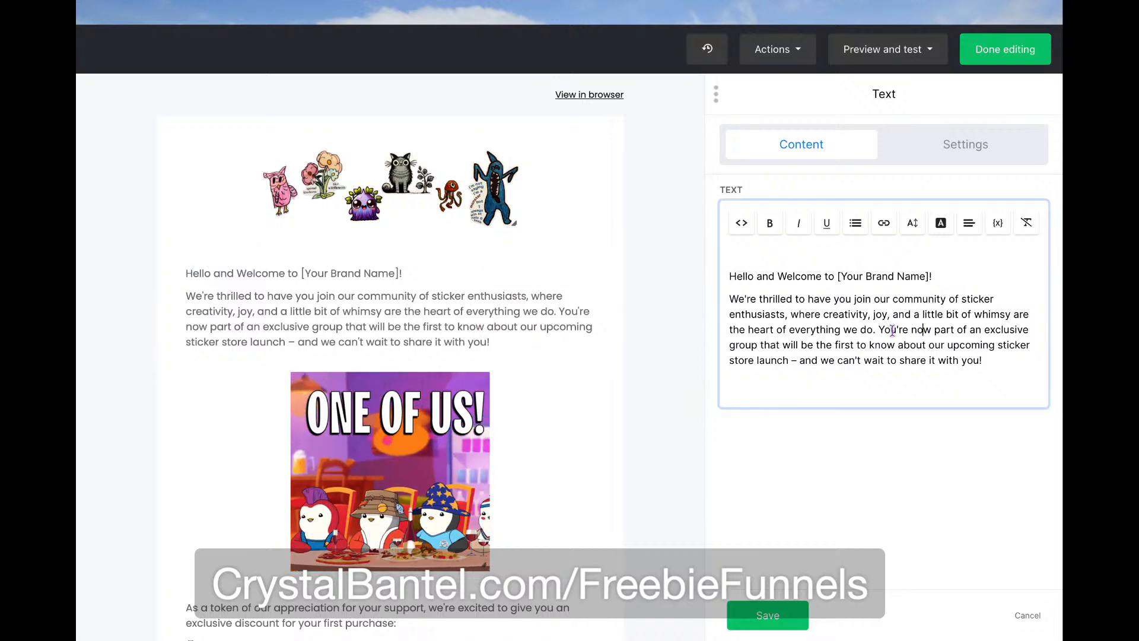
Break the welcome text before 'You're' and 'We're thrilled', and extend the greeting with 'whether you're a Cutie or a Mons'
{"action": "key", "text": "Return"}
{"action": "key", "text": "Return"}
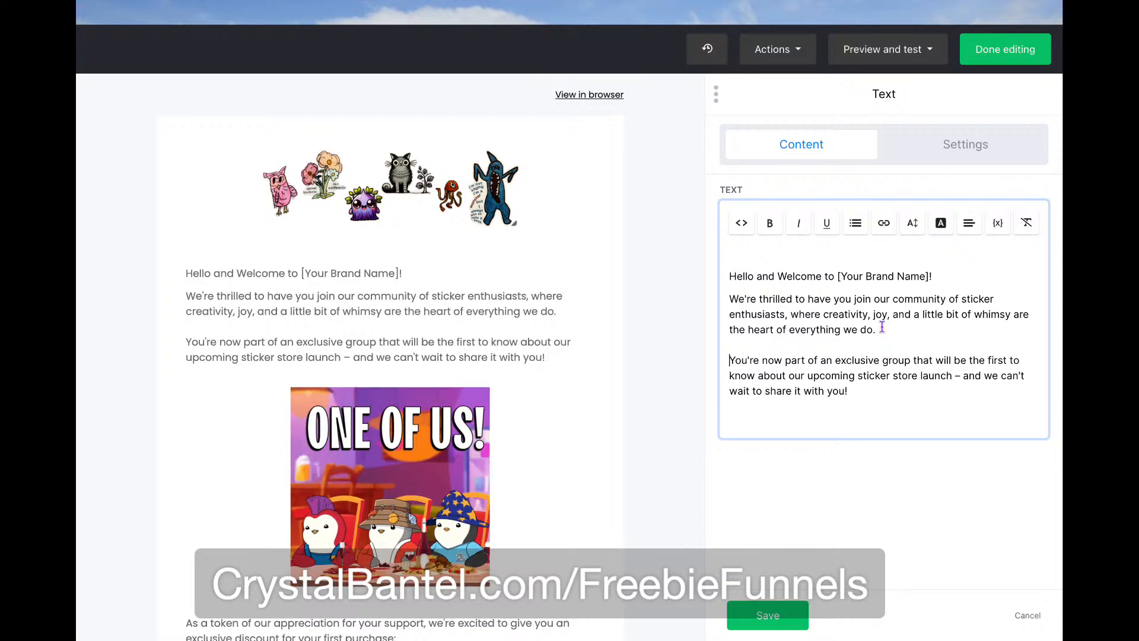
{"action": "key", "text": "Return"}
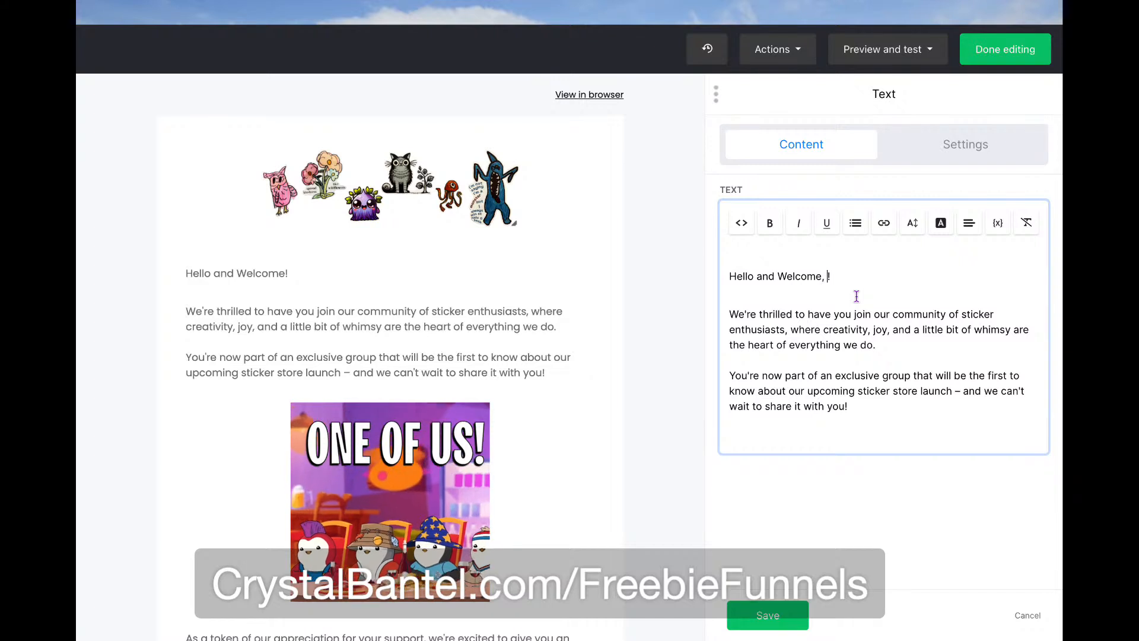
{"action": "type", "text": "whether you're a "}
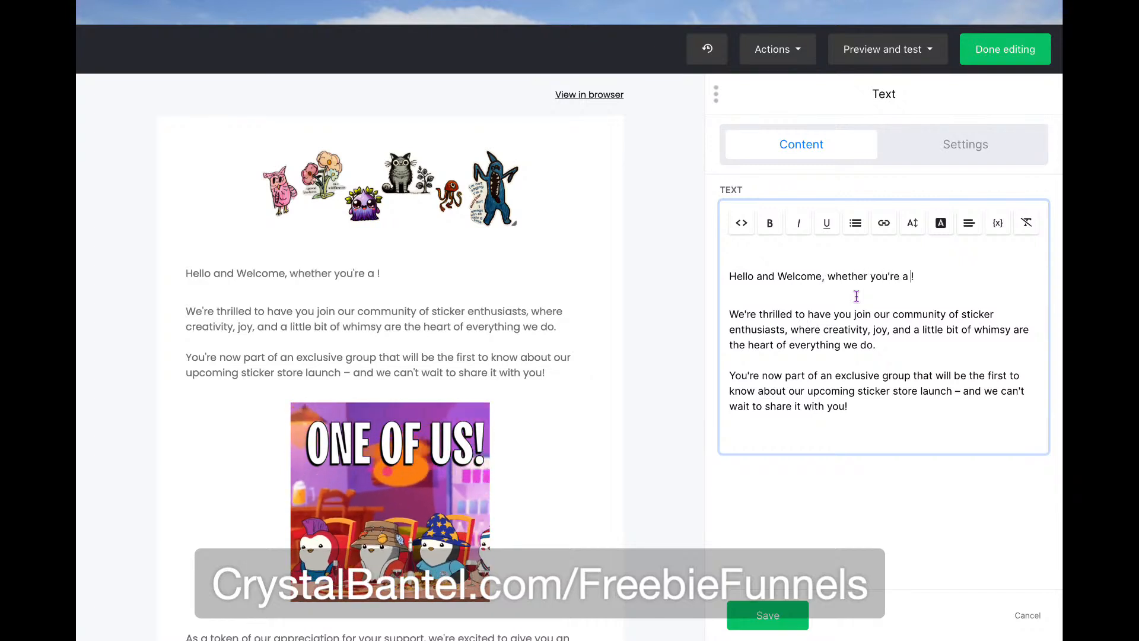
{"action": "type", "text": "Cutie or a Monster"}
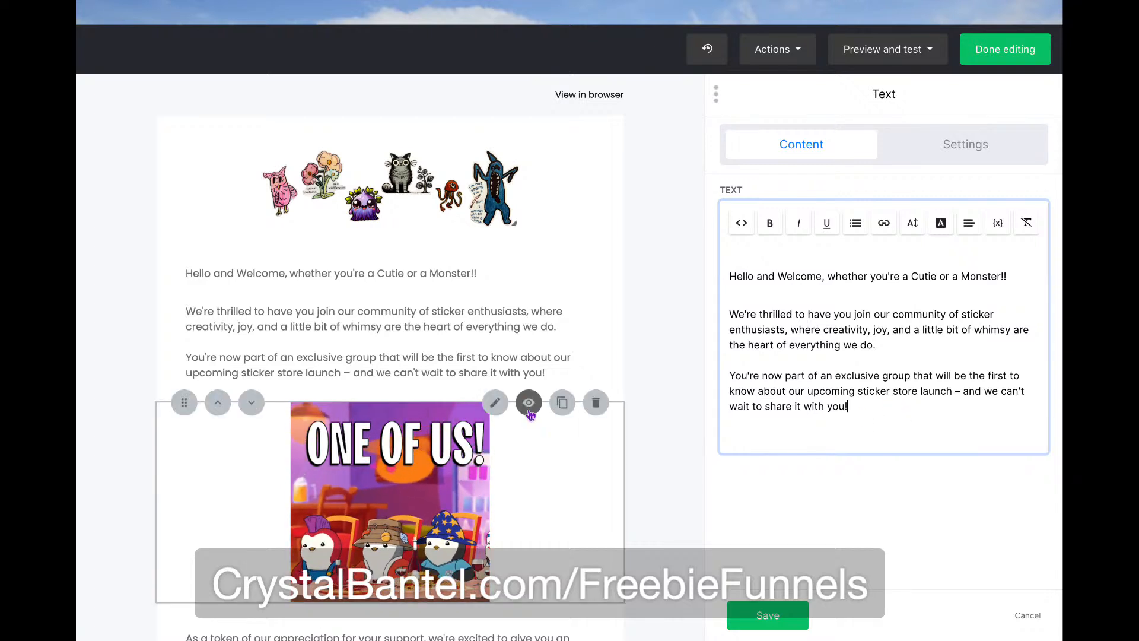
Drag the sticker header image larger, then ease it back to a moderately bigger size
{"action": "left_click_drag", "start_coordinate": [513, 224], "coordinate": [692, 267]}
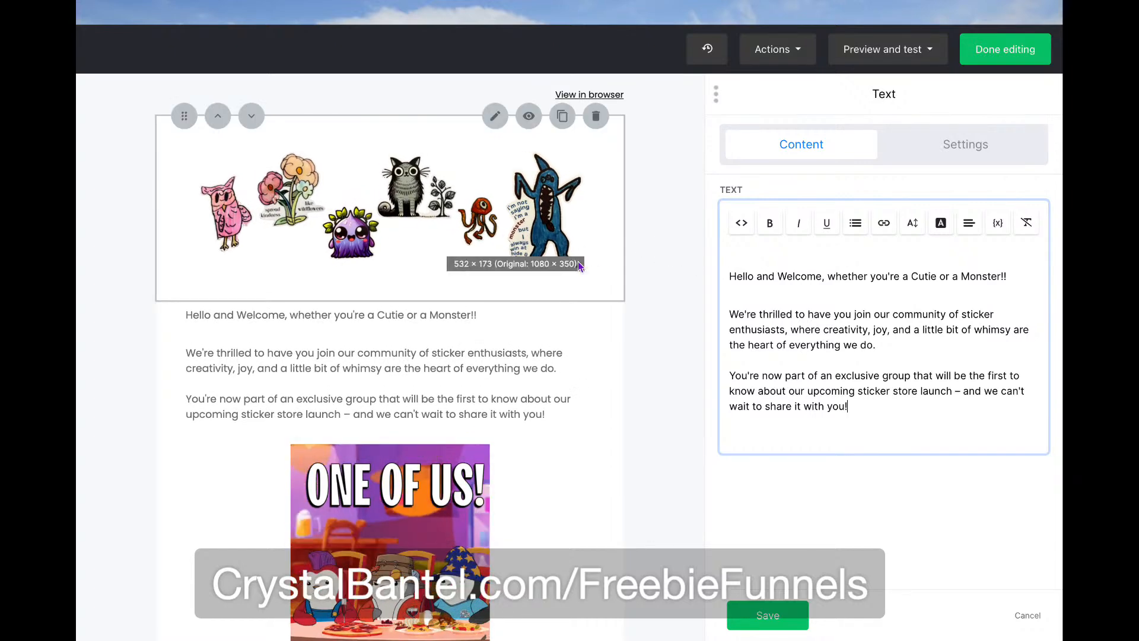
{"action": "left_click_drag", "start_coordinate": [599, 266], "coordinate": [616, 277]}
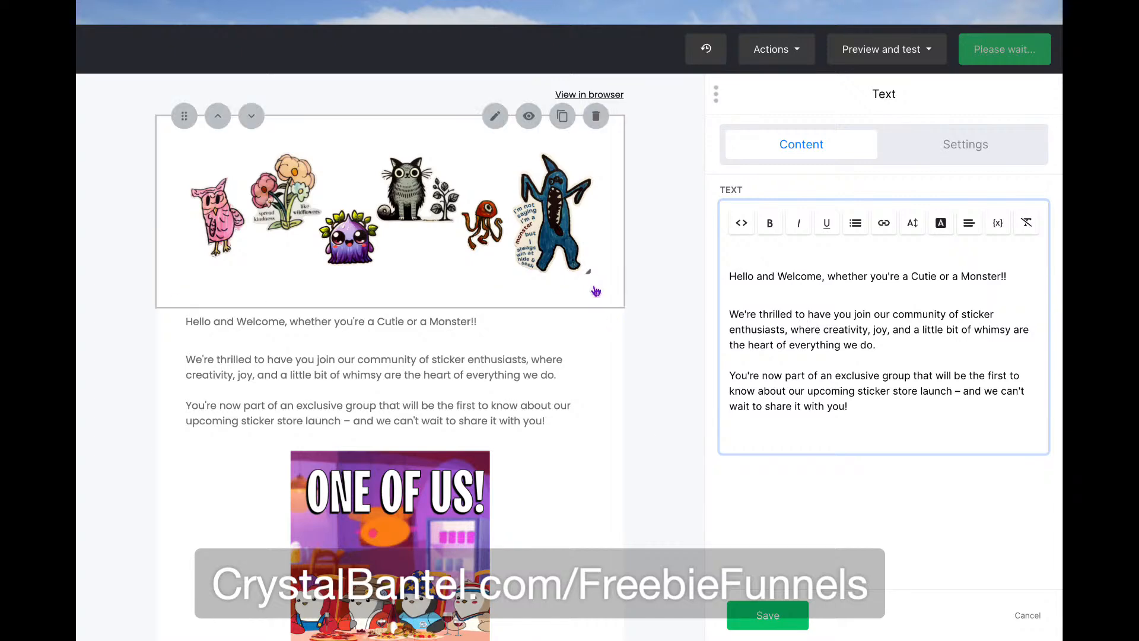
{"action": "left_click_drag", "start_coordinate": [590, 270], "coordinate": [583, 242]}
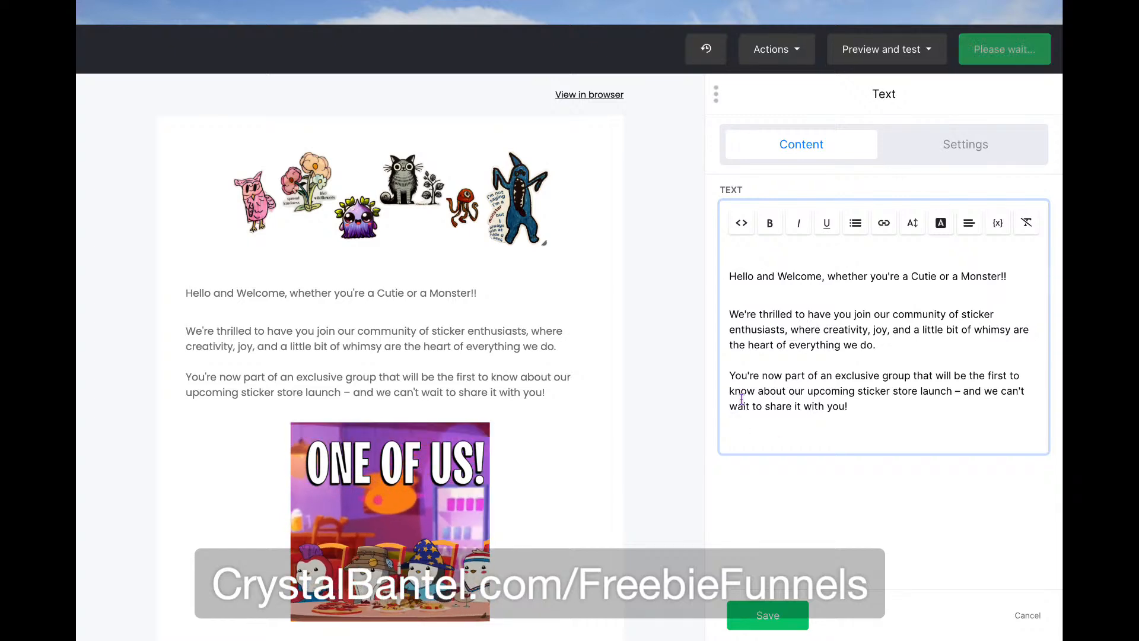
{"action": "scroll", "coordinate": [660, 478], "scroll_direction": "down", "scroll_amount": 10}
{"action": "scroll", "coordinate": [659, 475], "scroll_direction": "up", "scroll_amount": 3}
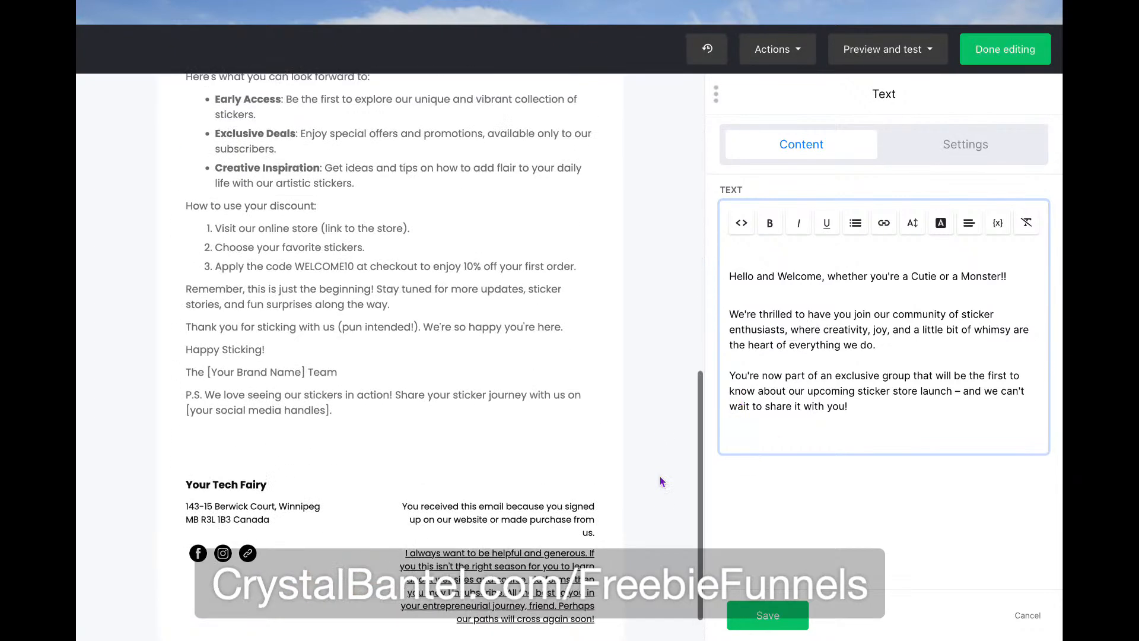
{"action": "scroll", "coordinate": [660, 481], "scroll_direction": "down", "scroll_amount": 3}
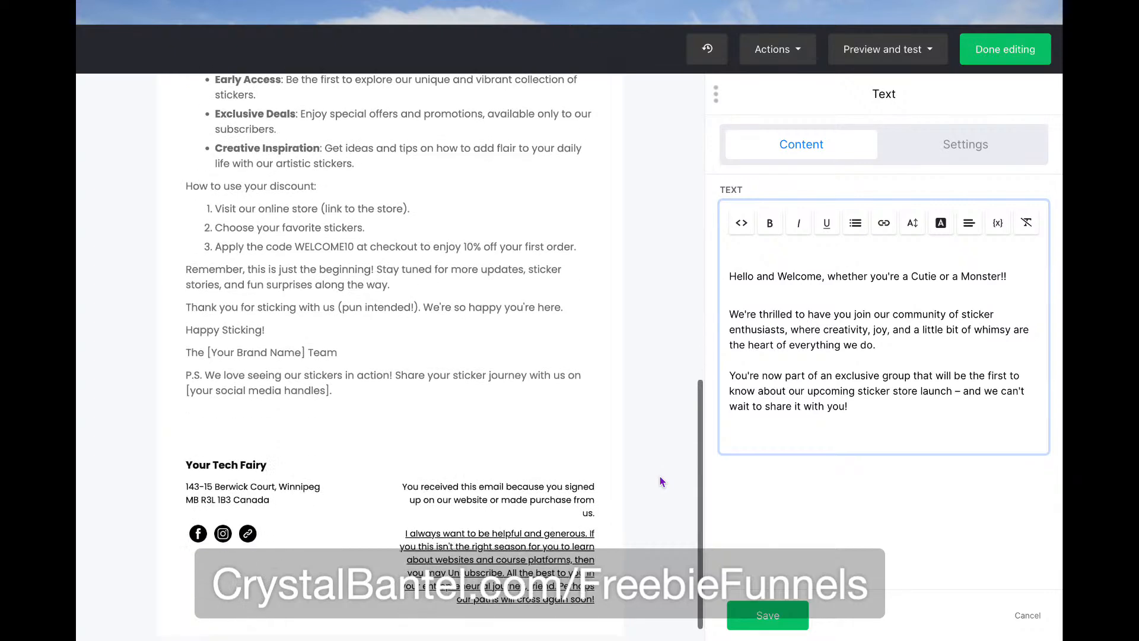
Replace the footer's Company Name with 'Stickers for Cuties & Monsters'
{"action": "left_click", "coordinate": [308, 452]}
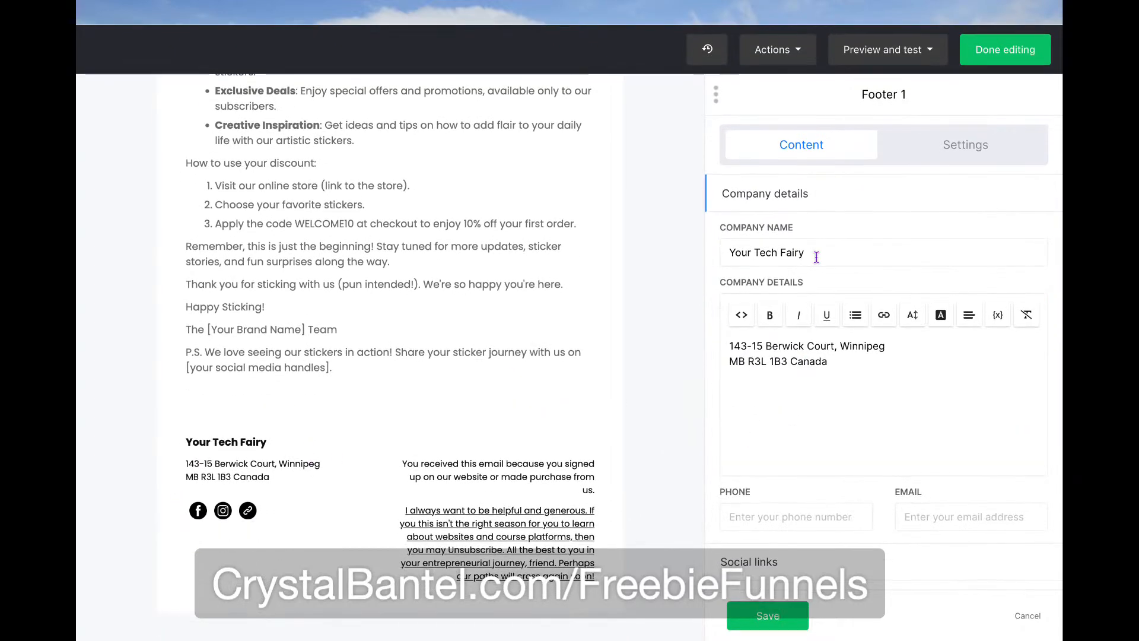
{"action": "left_click", "coordinate": [816, 256]}
{"action": "key", "text": "ctrl+a"}
{"action": "key", "text": "BackSpace"}
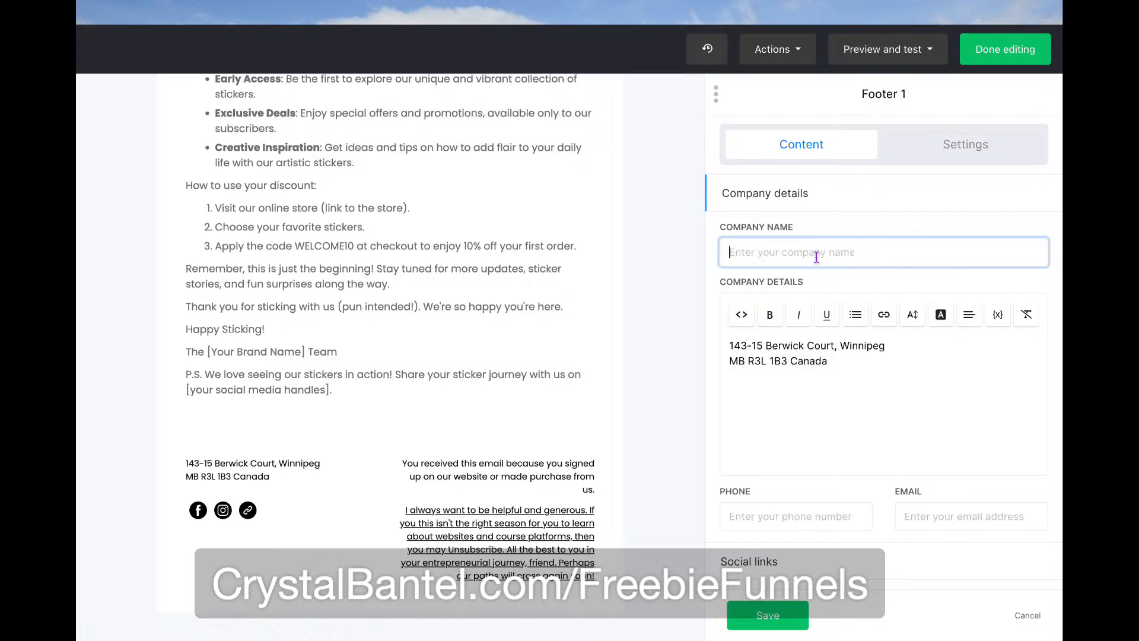
{"action": "type", "text": "Sticker"}
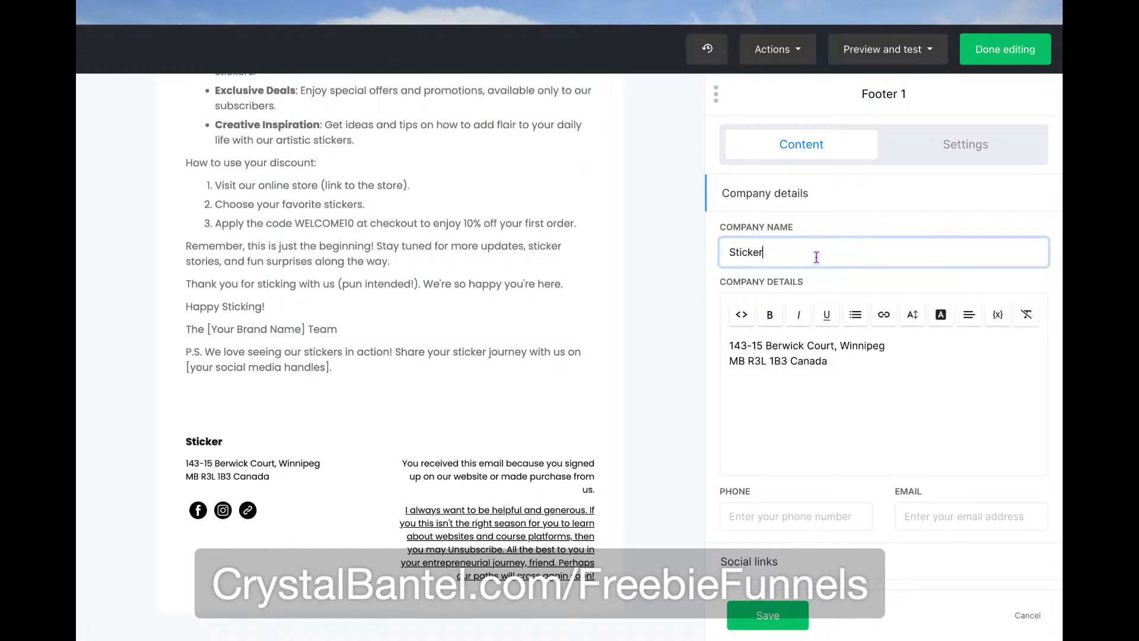
{"action": "type", "text": "s for Cuties & Monsters"}
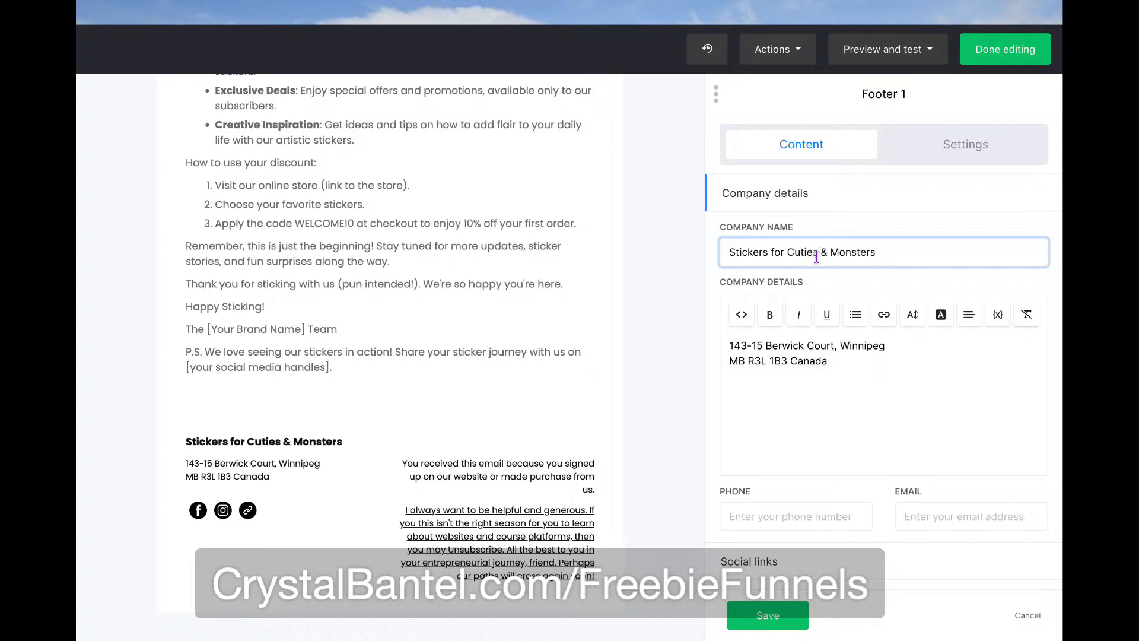
{"action": "left_click", "coordinate": [541, 221]}
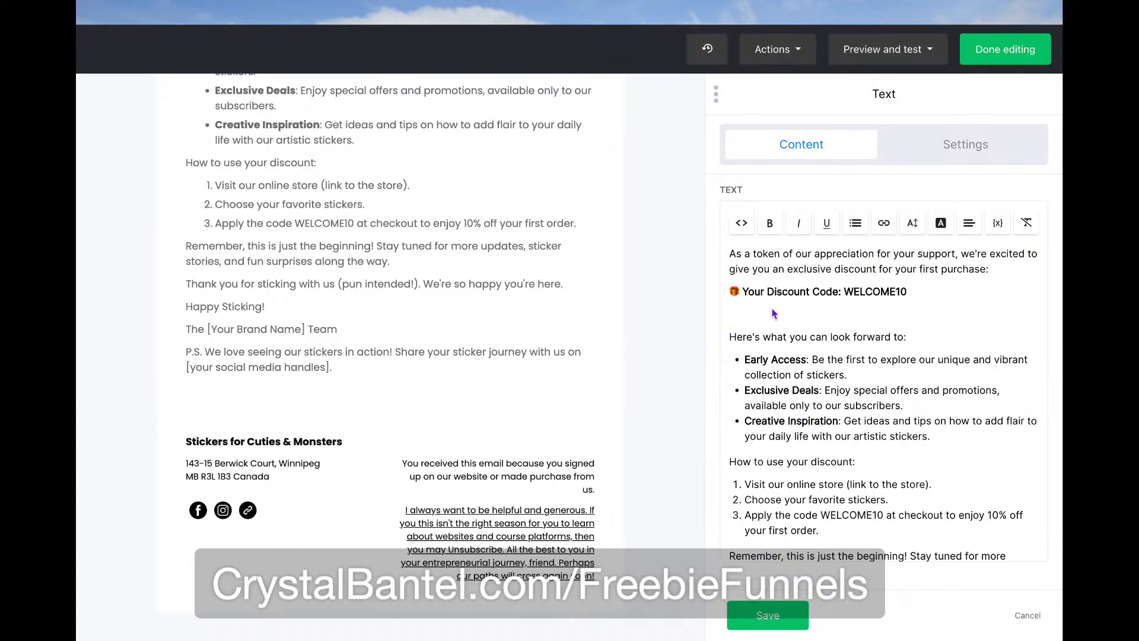
Change the sign-off from '[Your Brand Name] Team' to 'The Cuties & Monsters'
{"action": "scroll", "coordinate": [464, 299], "scroll_direction": "up", "scroll_amount": 15}
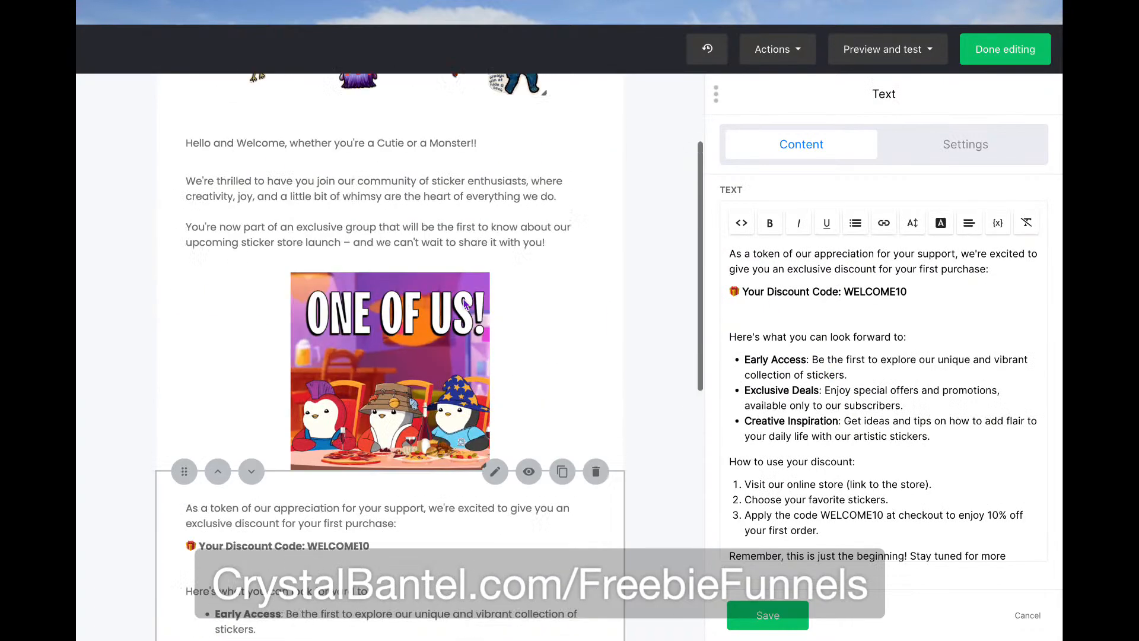
{"action": "scroll", "coordinate": [423, 414], "scroll_direction": "down", "scroll_amount": 10}
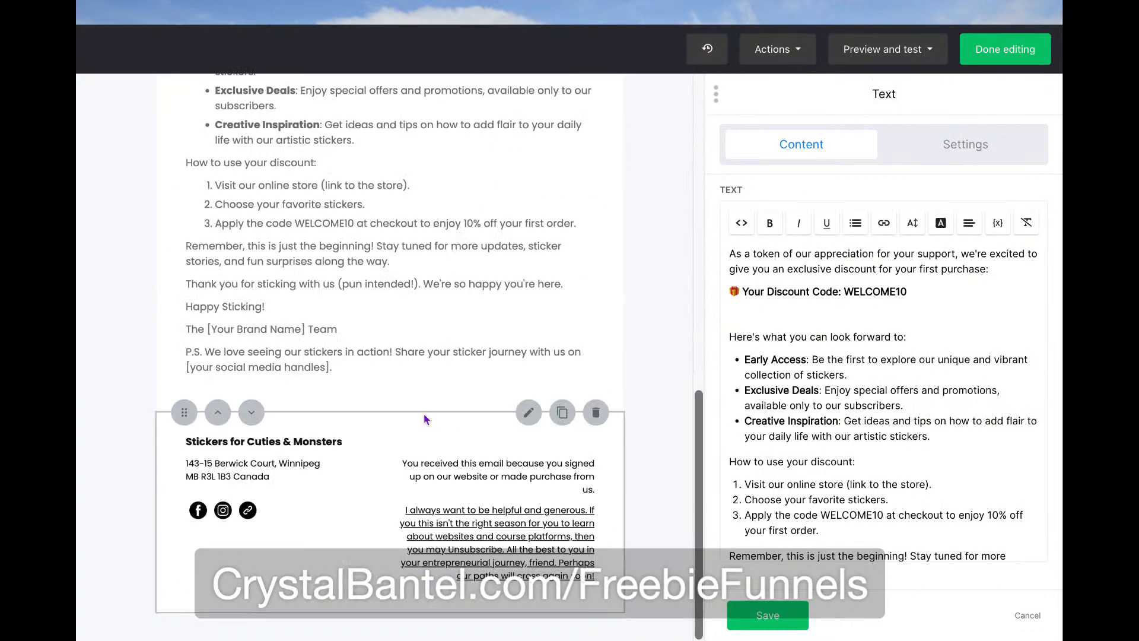
{"action": "scroll", "coordinate": [890, 427], "scroll_direction": "down", "scroll_amount": 3}
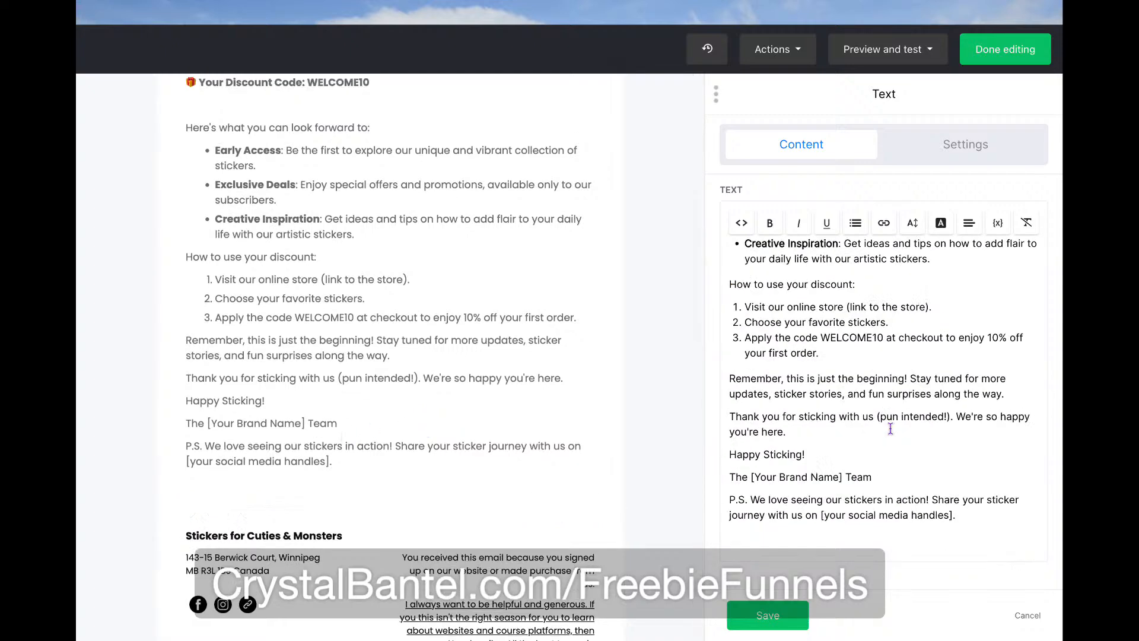
{"action": "left_click", "coordinate": [842, 477]}
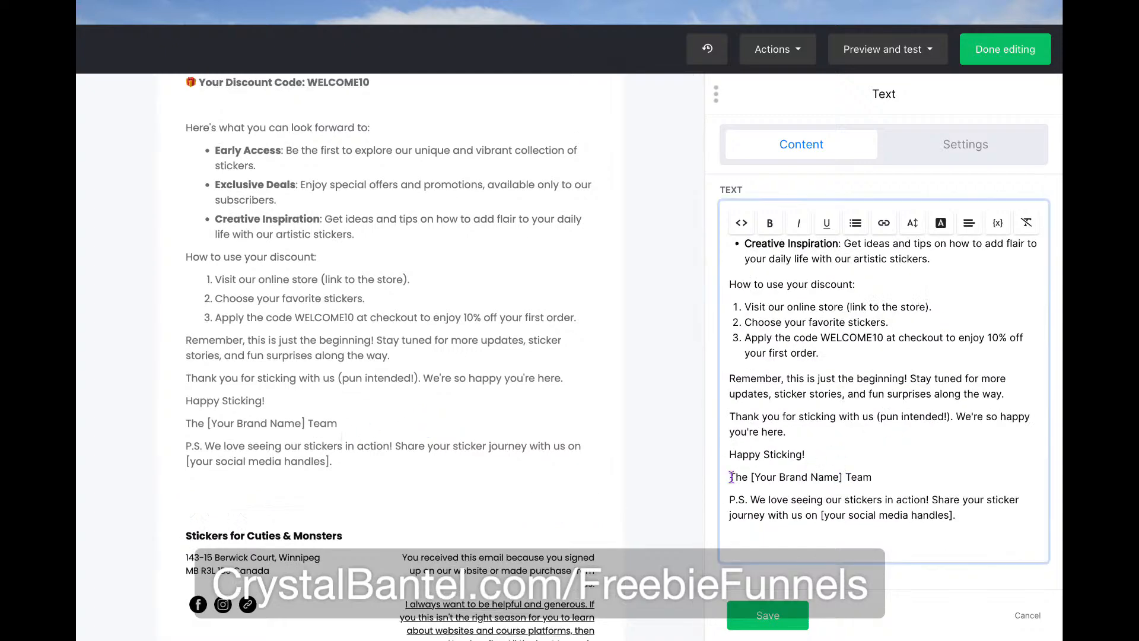
{"action": "left_click", "coordinate": [751, 478], "text": "shift"}
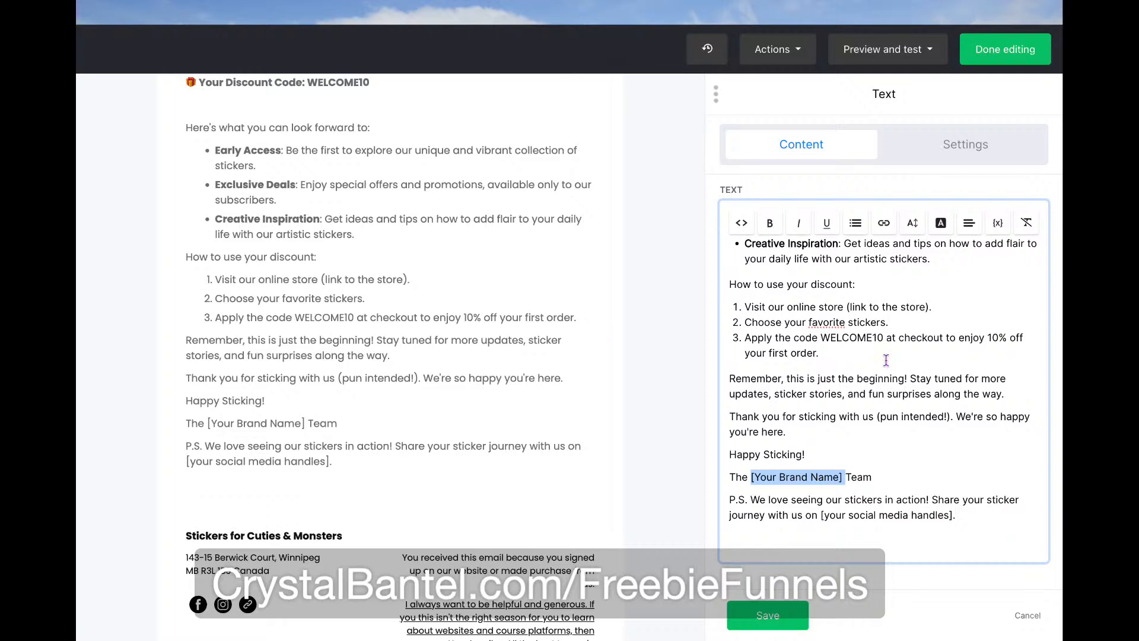
{"action": "type", "text": "Stickers for C"}
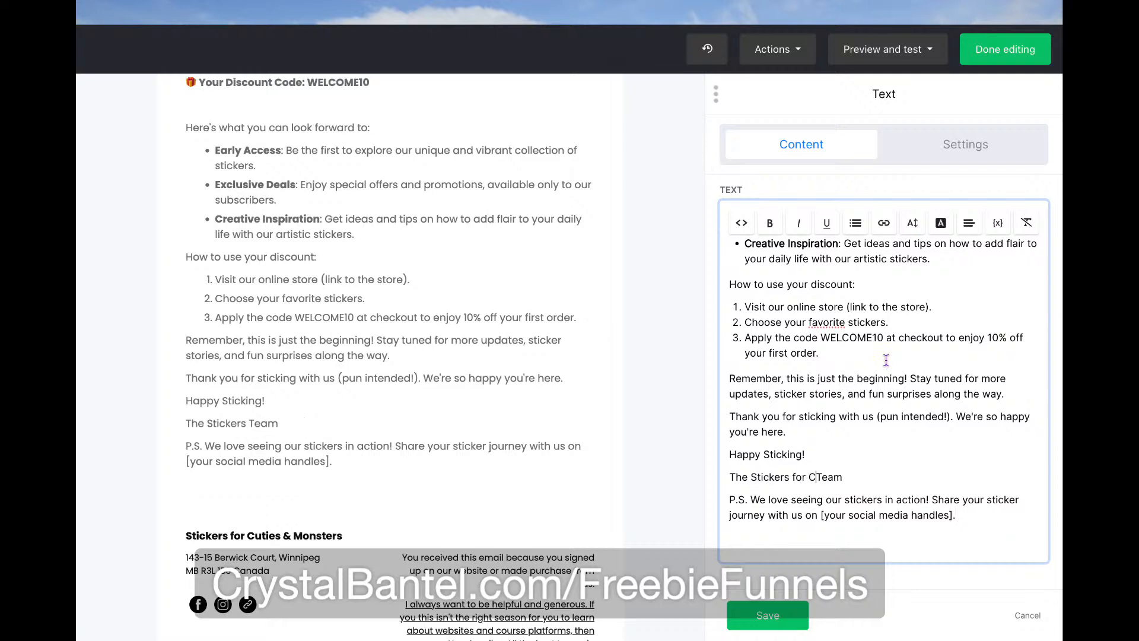
{"action": "type", "text": "uties"}
{"action": "key", "text": "ctrl+shift+Left"}
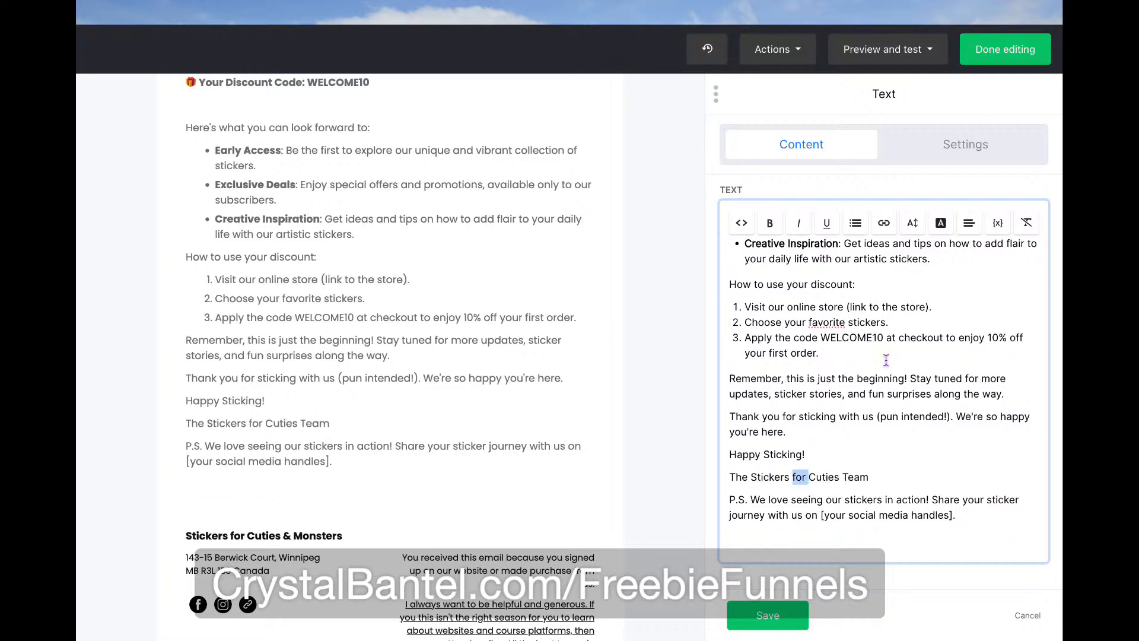
{"action": "key", "text": "ctrl+shift+Left"}
{"action": "key", "text": "BackSpace"}
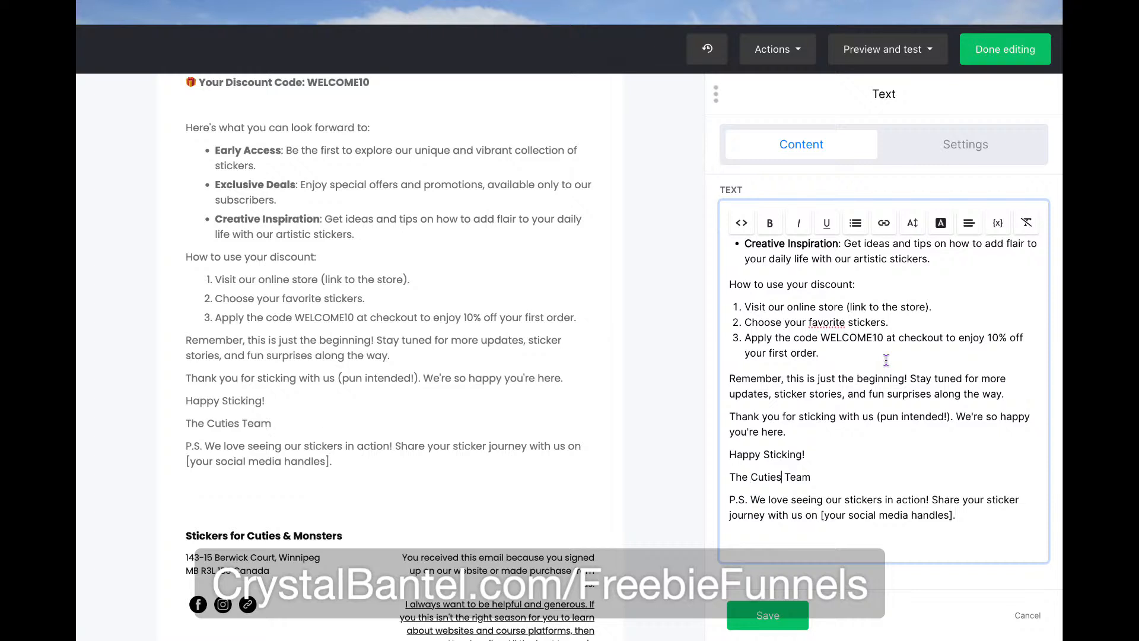
{"action": "type", "text": "& Monsters"}
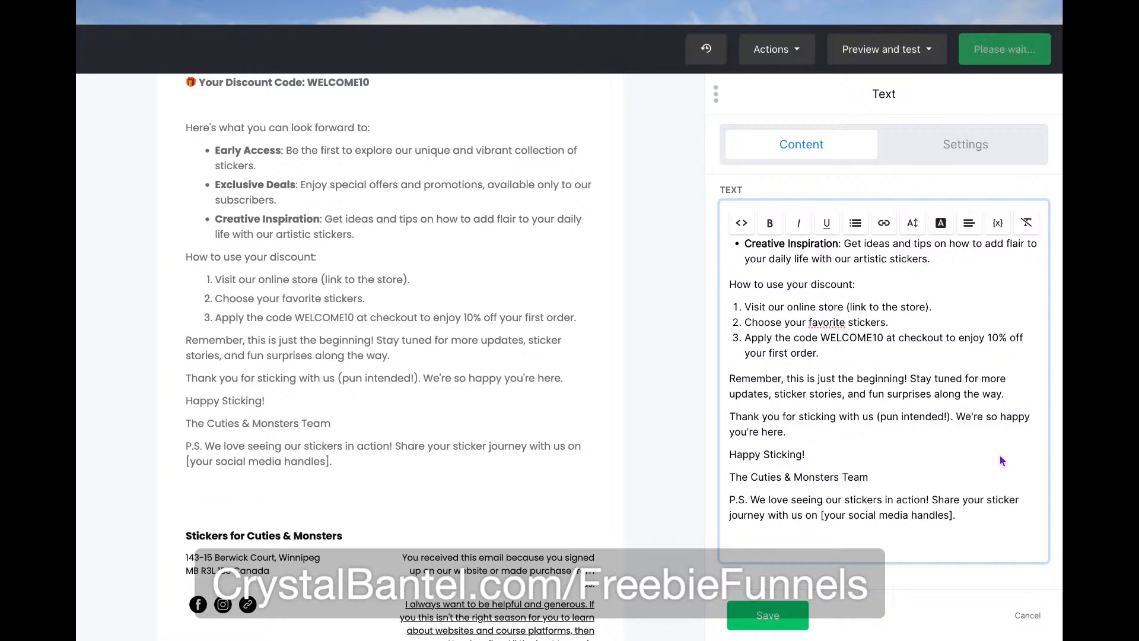
{"action": "left_click", "coordinate": [885, 474]}
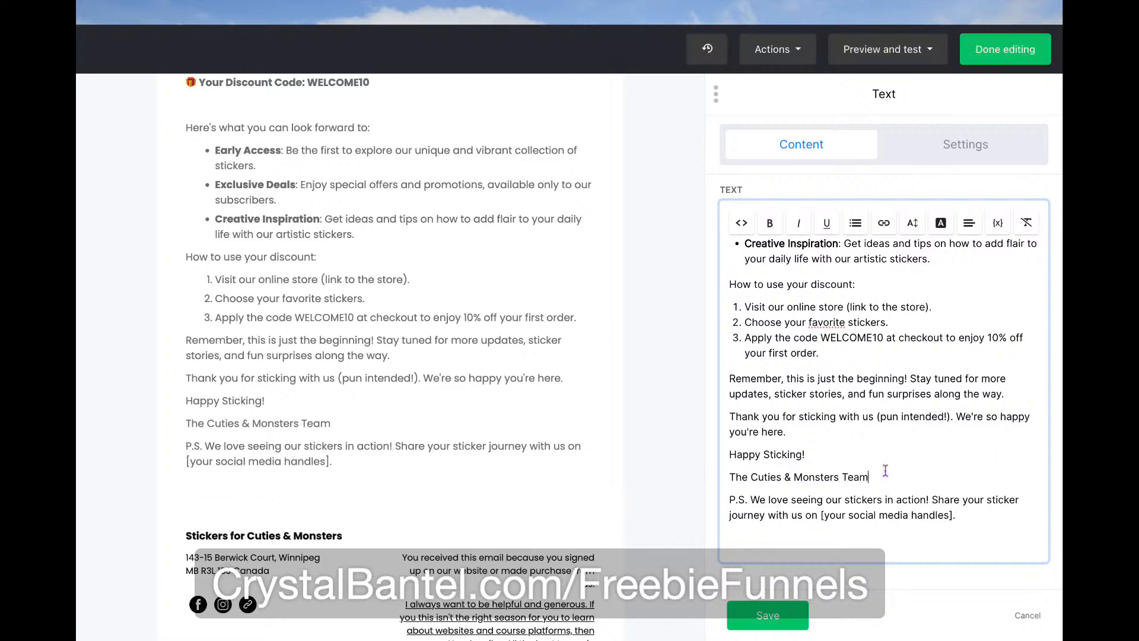
{"action": "key", "text": "BackSpace"}
{"action": "key", "text": "BackSpace"}
{"action": "key", "text": "BackSpace"}
{"action": "key", "text": "BackSpace"}
{"action": "key", "text": "BackSpace"}
Add blank lines after 'Happy Sticking!' and around the sign-off
{"action": "left_click", "coordinate": [831, 454]}
{"action": "key", "text": "Return"}
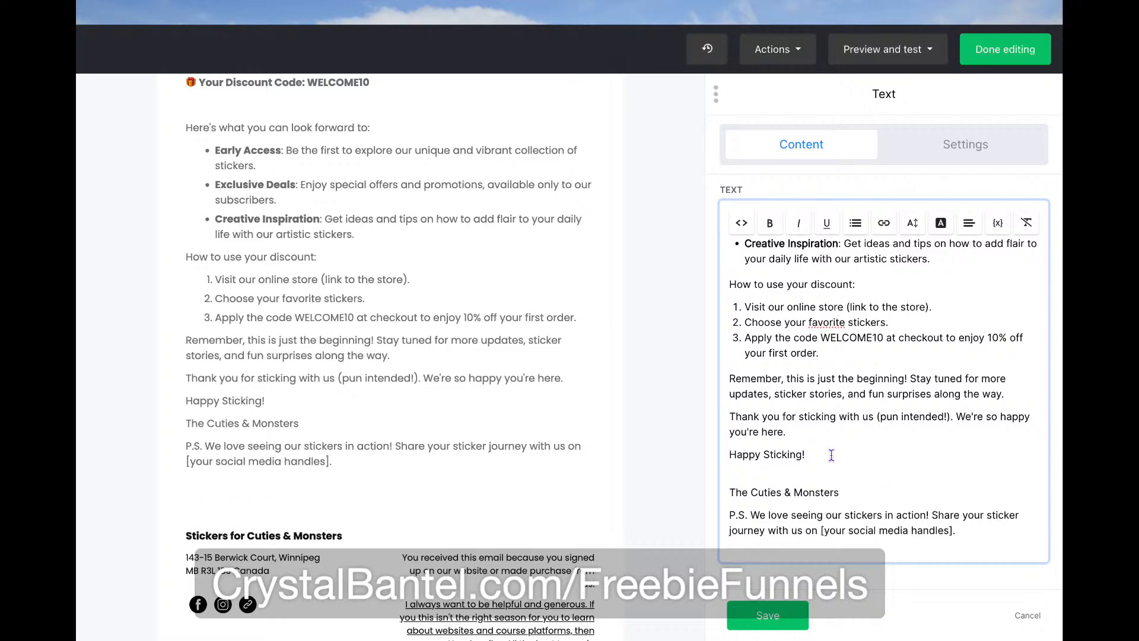
{"action": "key", "text": "Return"}
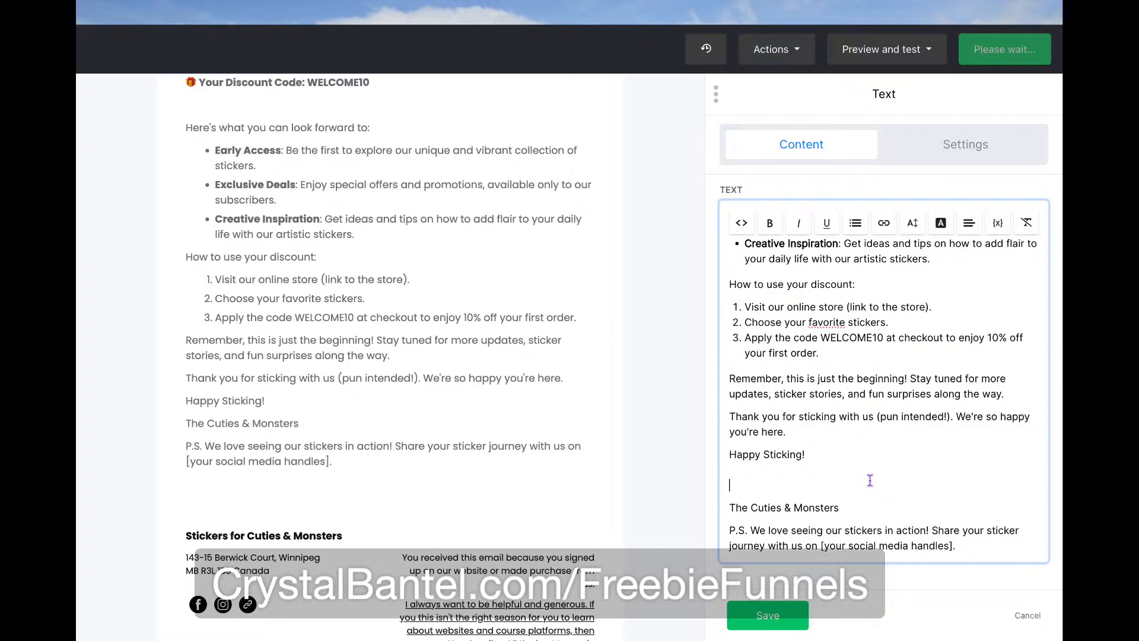
{"action": "left_click", "coordinate": [866, 510]}
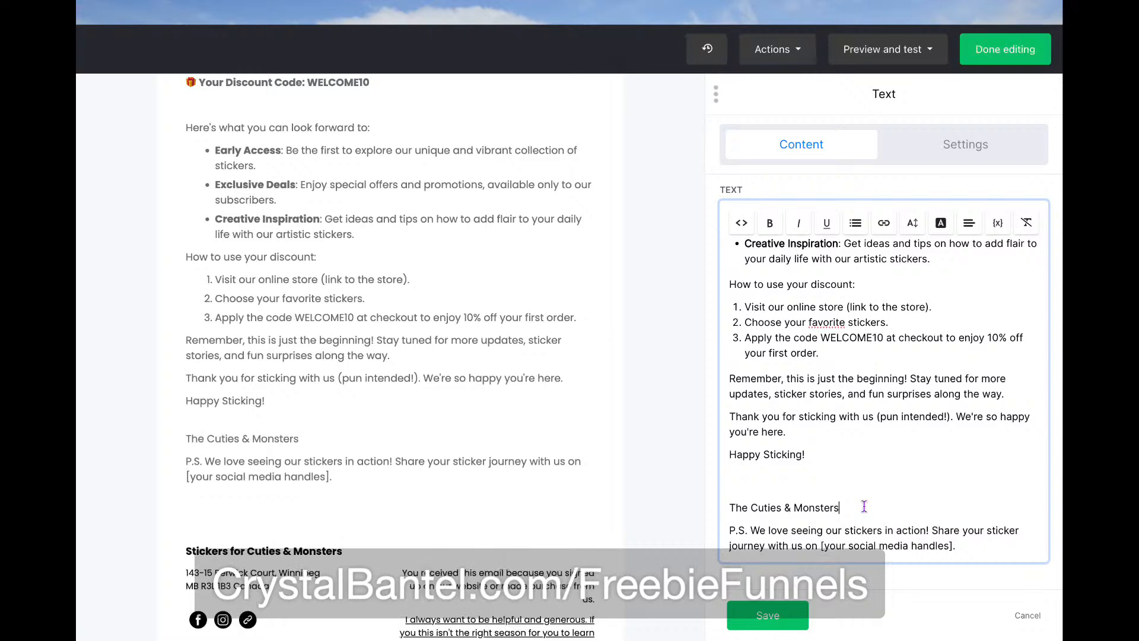
{"action": "key", "text": "Return"}
Replace the social handles placeholder with 'Instagram and we will reshare your post.' and select the Instagram phrase
{"action": "scroll", "coordinate": [895, 507], "scroll_direction": "down", "scroll_amount": 1}
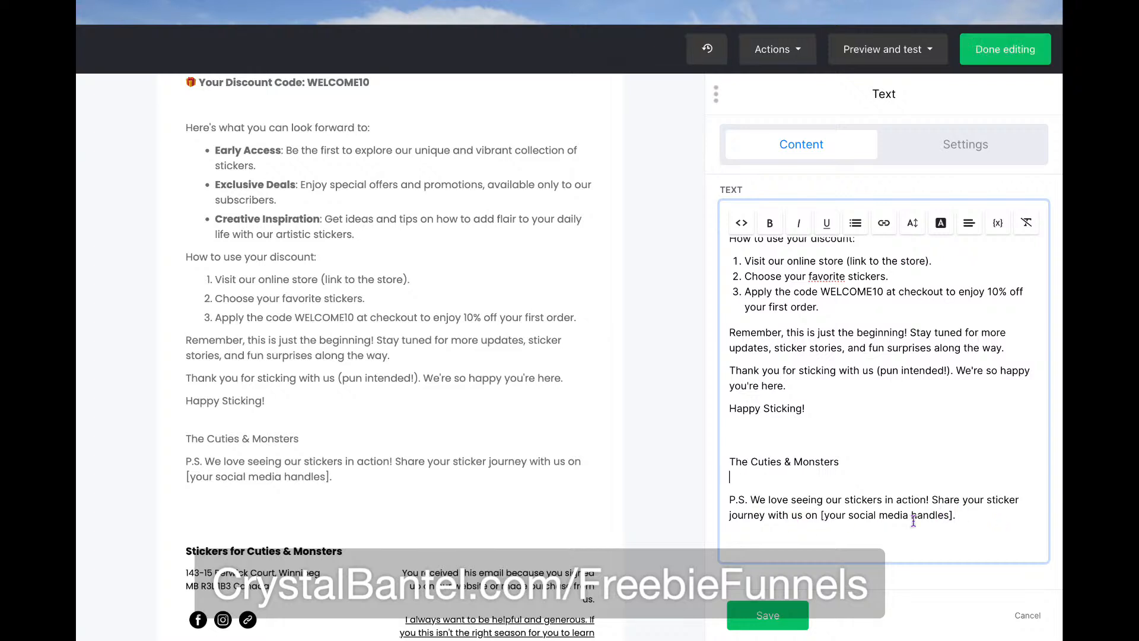
{"action": "left_click", "coordinate": [952, 516]}
{"action": "left_click_drag", "start_coordinate": [823, 515], "coordinate": [955, 515]}
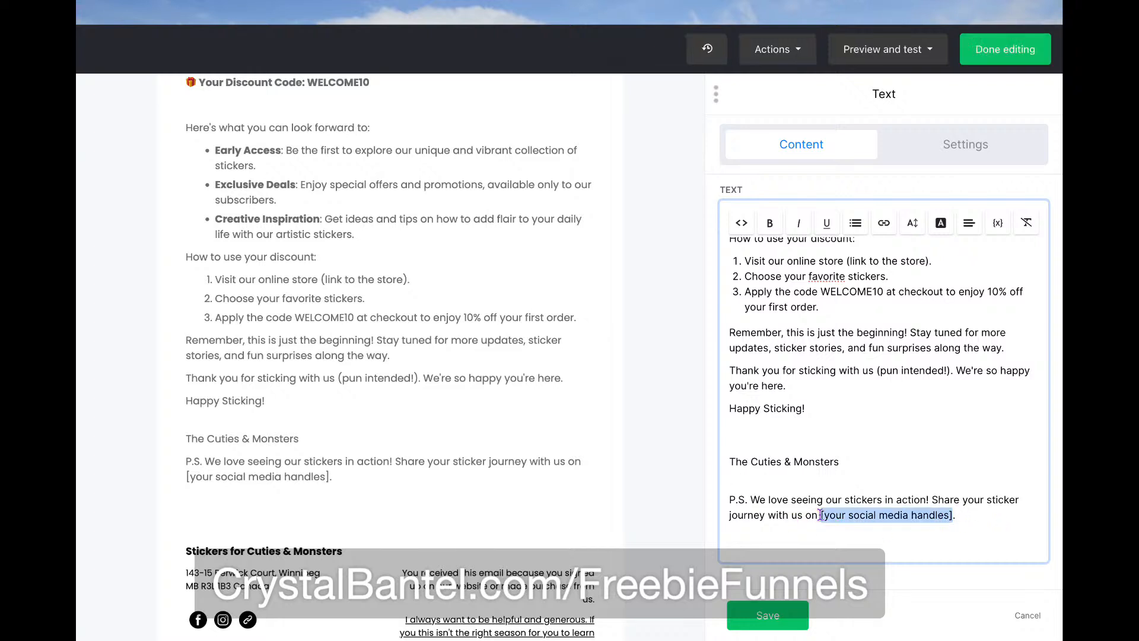
{"action": "type", "text": "Instagram"}
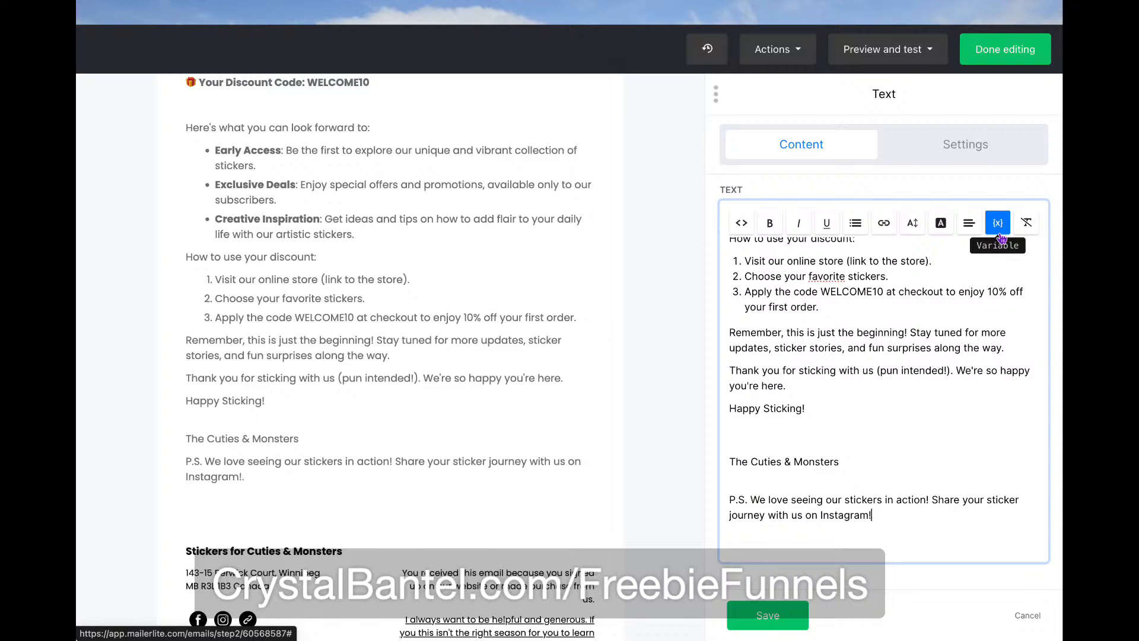
{"action": "type", "text": " and we will reshare"}
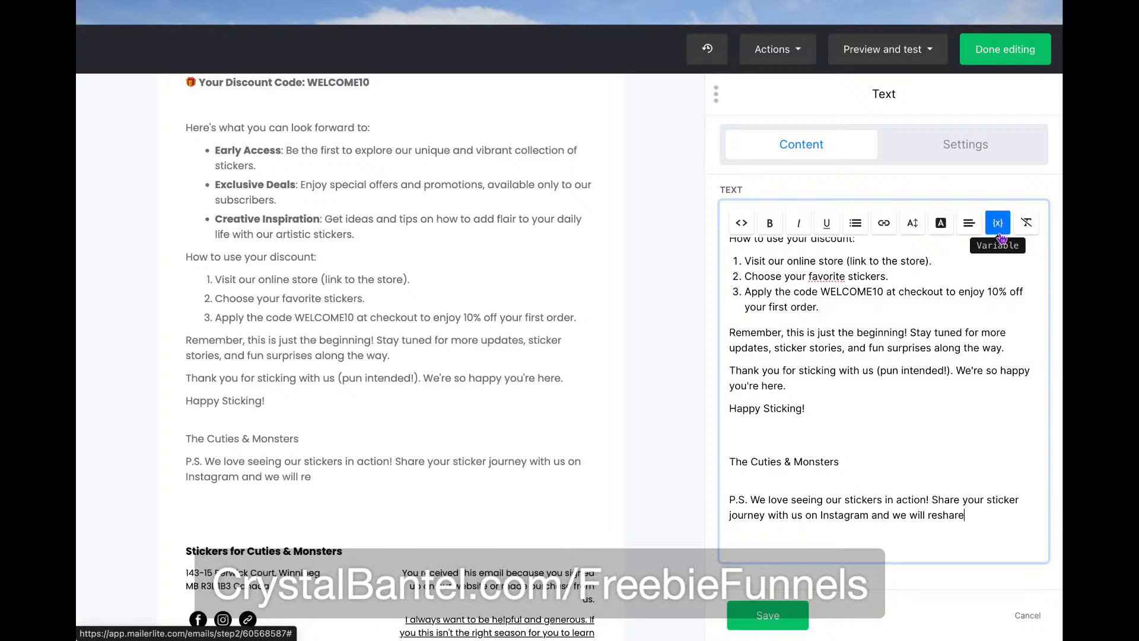
{"action": "type", "text": " your post."}
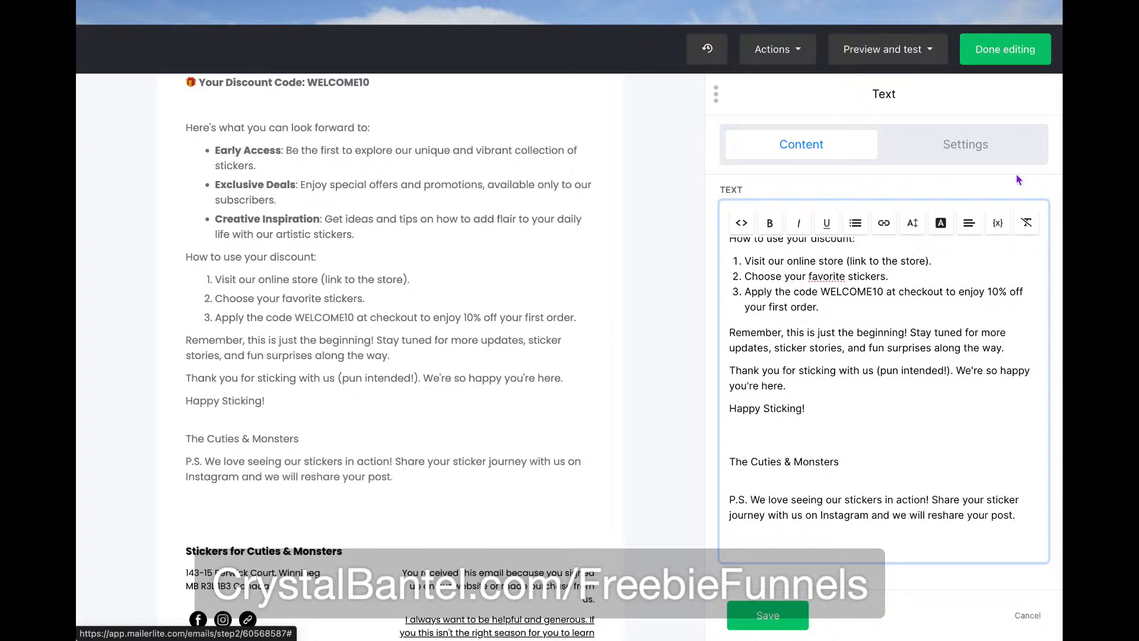
{"action": "left_click", "coordinate": [931, 501]}
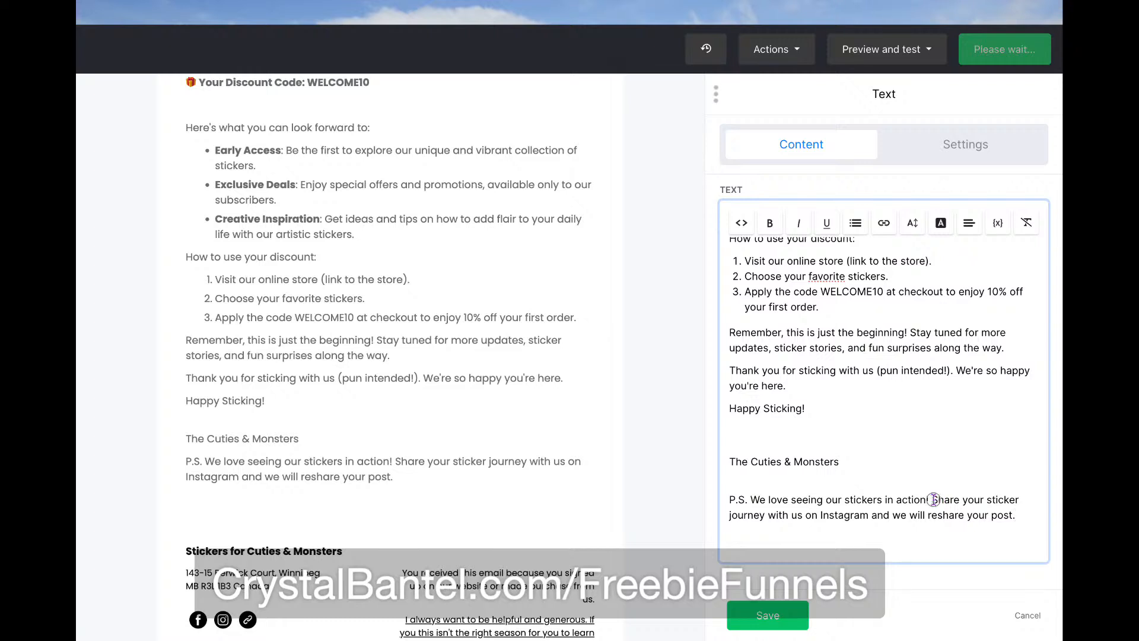
{"action": "left_click", "coordinate": [868, 515], "text": "shift"}
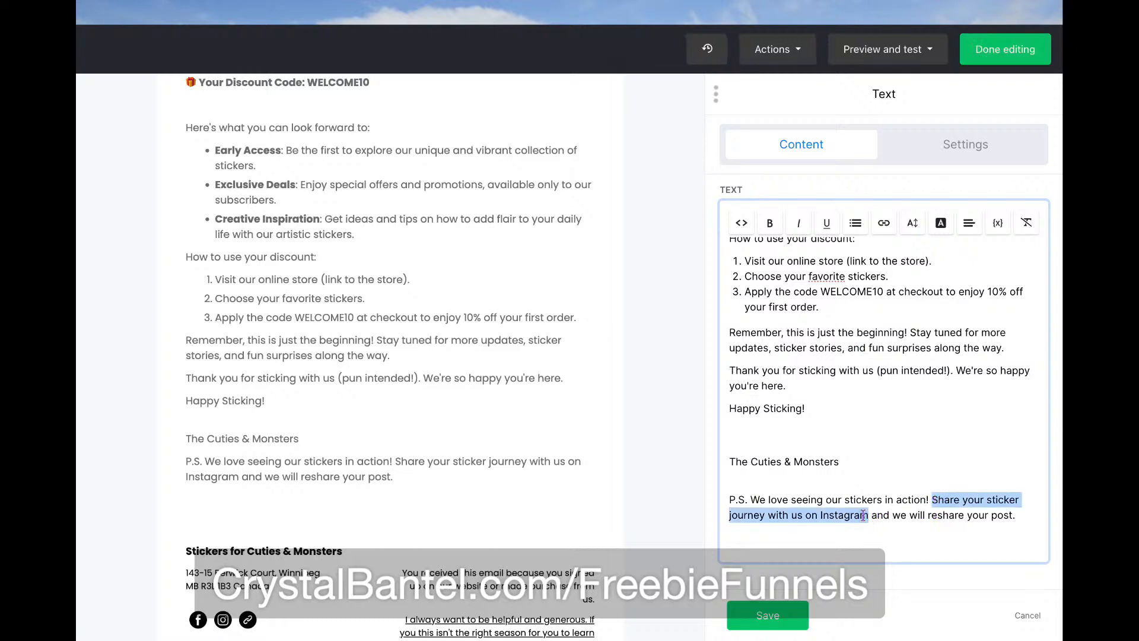
{"action": "left_click", "coordinate": [883, 222]}
{"action": "left_click", "coordinate": [590, 288]}
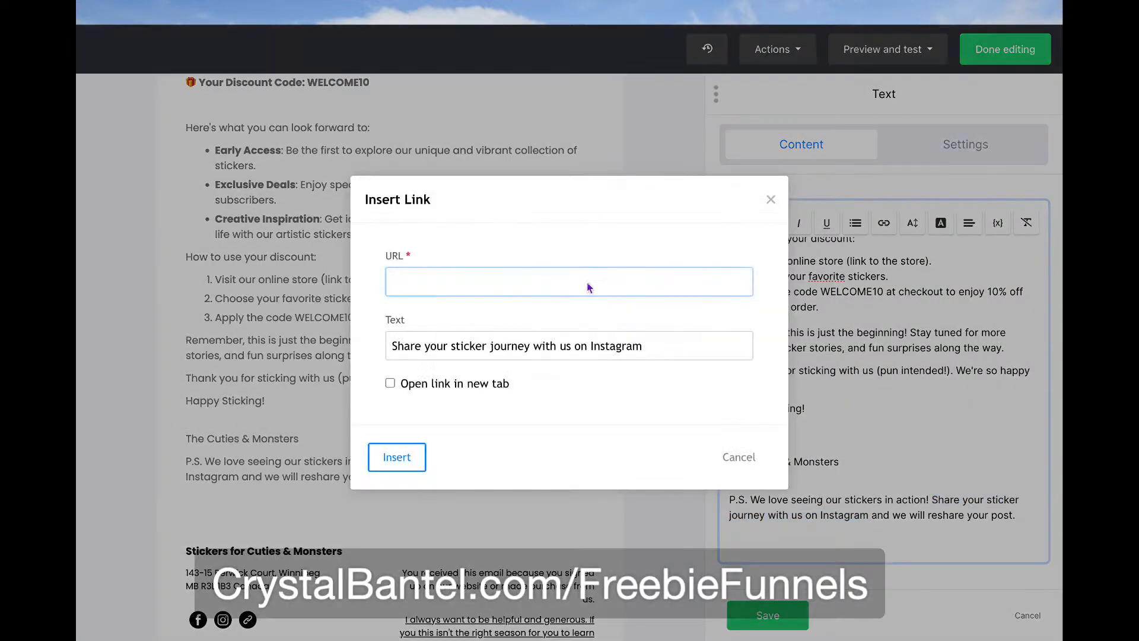
{"action": "type", "text": "www.instagram.com/"}
{"action": "key", "text": "ctrl+Left"}
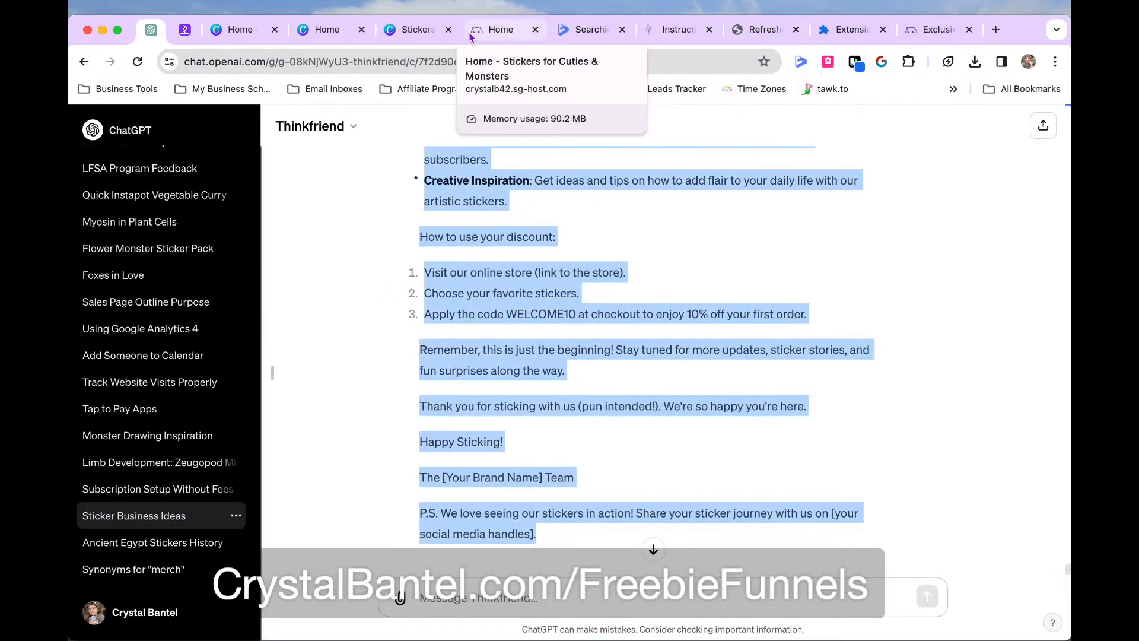
Go to instagram.com in the browser
{"action": "left_click", "coordinate": [412, 30]}
{"action": "left_click", "coordinate": [343, 31]}
{"action": "left_click", "coordinate": [362, 62]}
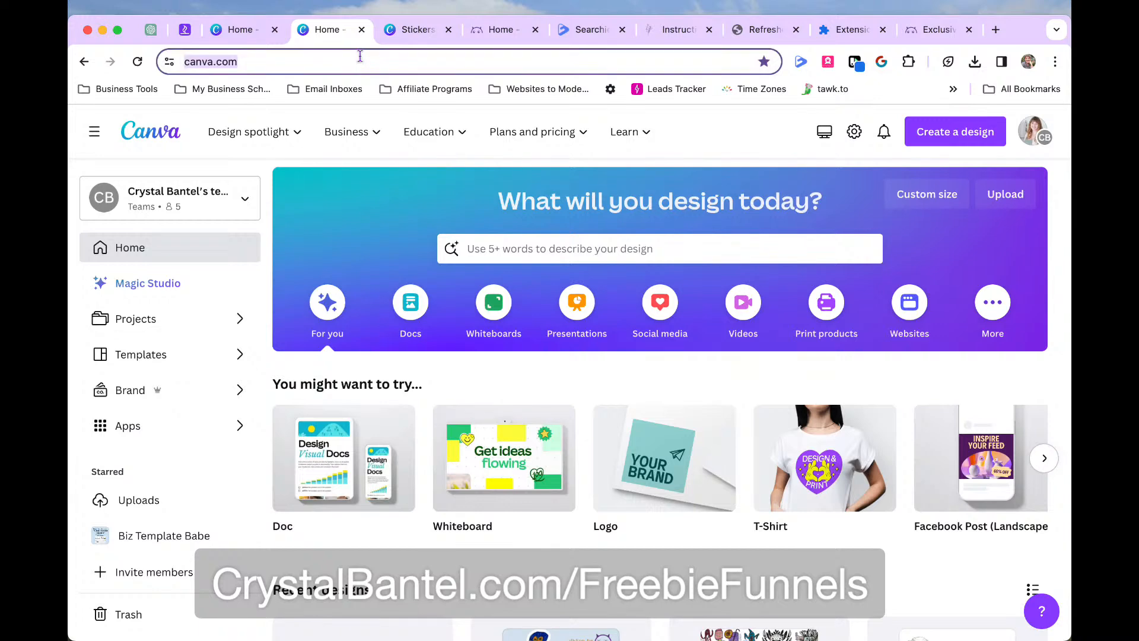
{"action": "type", "text": "insa"}
{"action": "key", "text": "BackSpace"}
{"action": "type", "text": "t"}
{"action": "key", "text": "Return"}
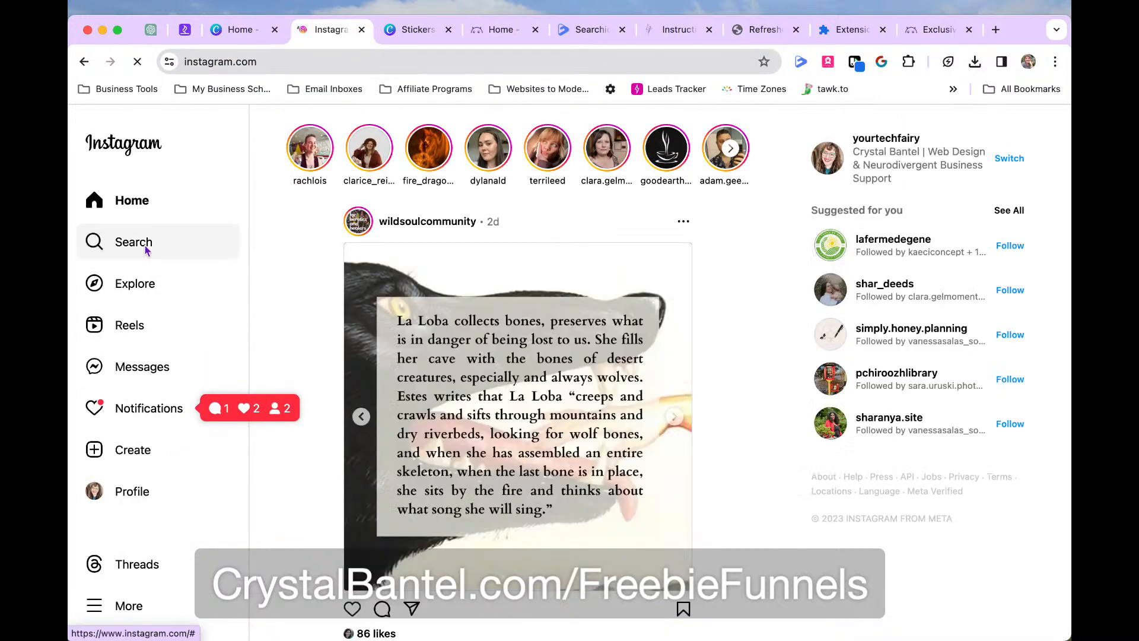
Search 'cuties', open the Stickers for Cuties & Monsters profile and select its name and username
{"action": "left_click", "coordinate": [151, 241]}
{"action": "type", "text": "cuties"}
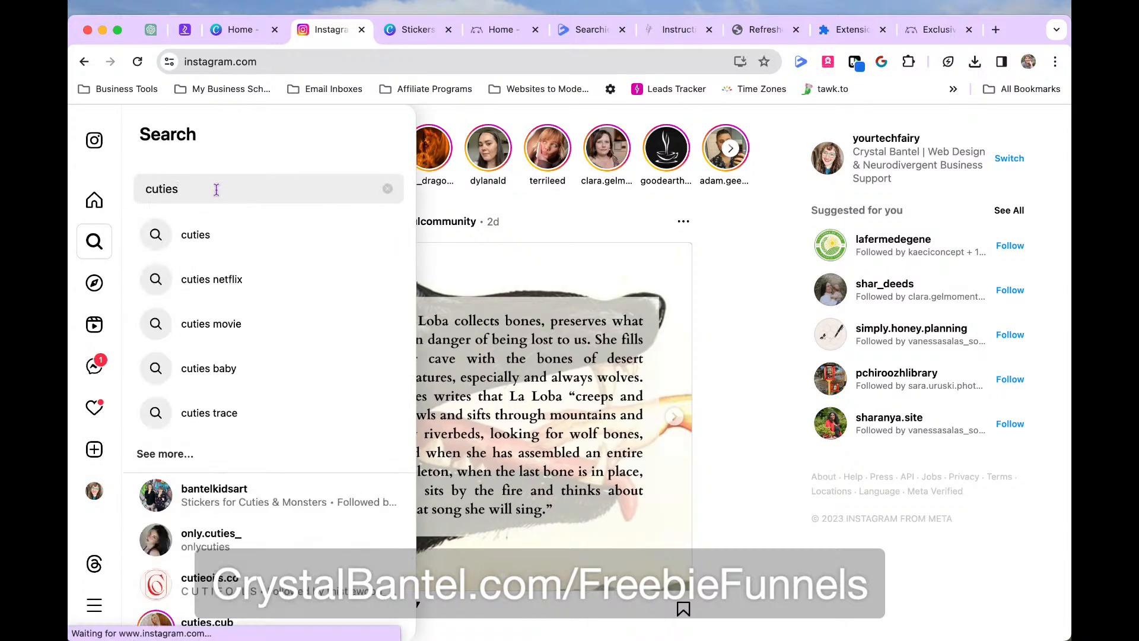
{"action": "left_click", "coordinate": [287, 515]}
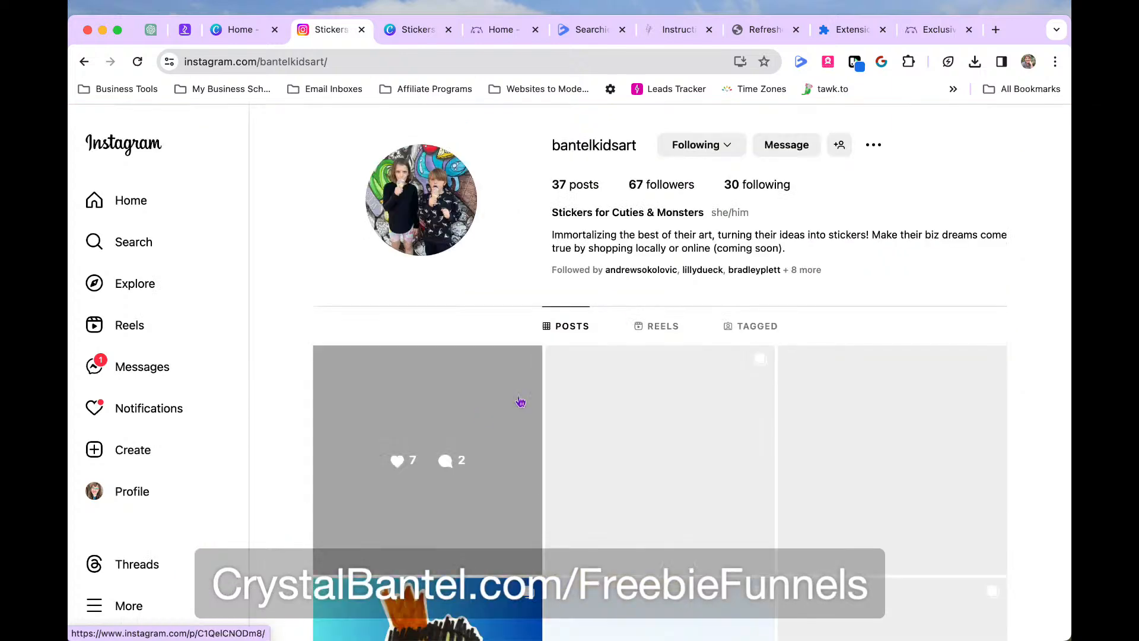
{"action": "left_click_drag", "start_coordinate": [555, 218], "coordinate": [710, 216]}
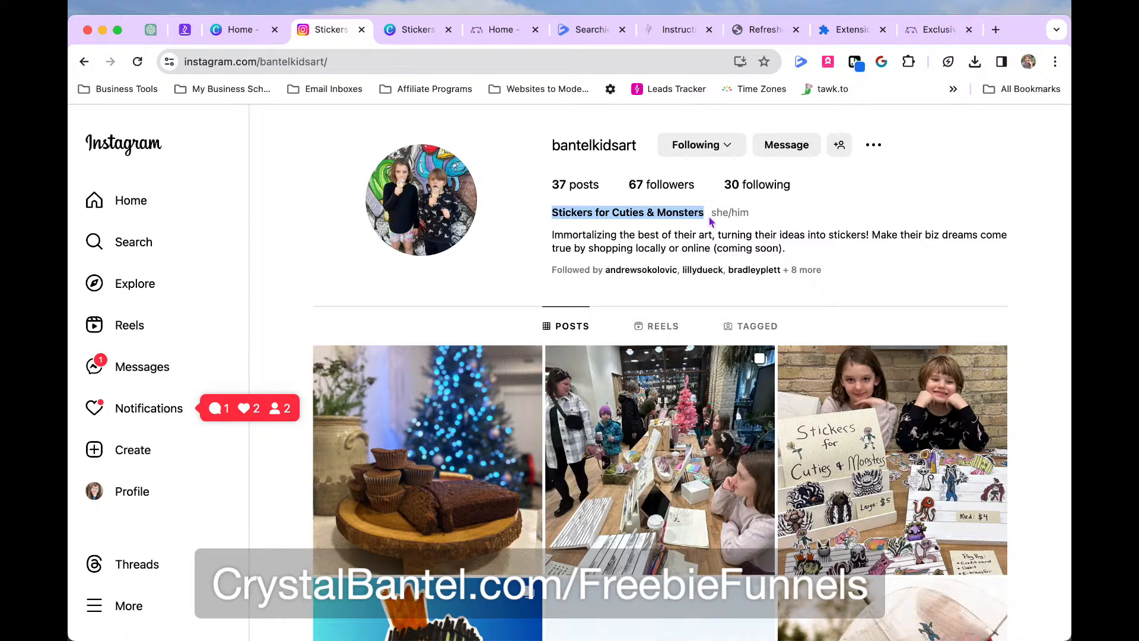
{"action": "left_click_drag", "start_coordinate": [641, 148], "coordinate": [551, 149]}
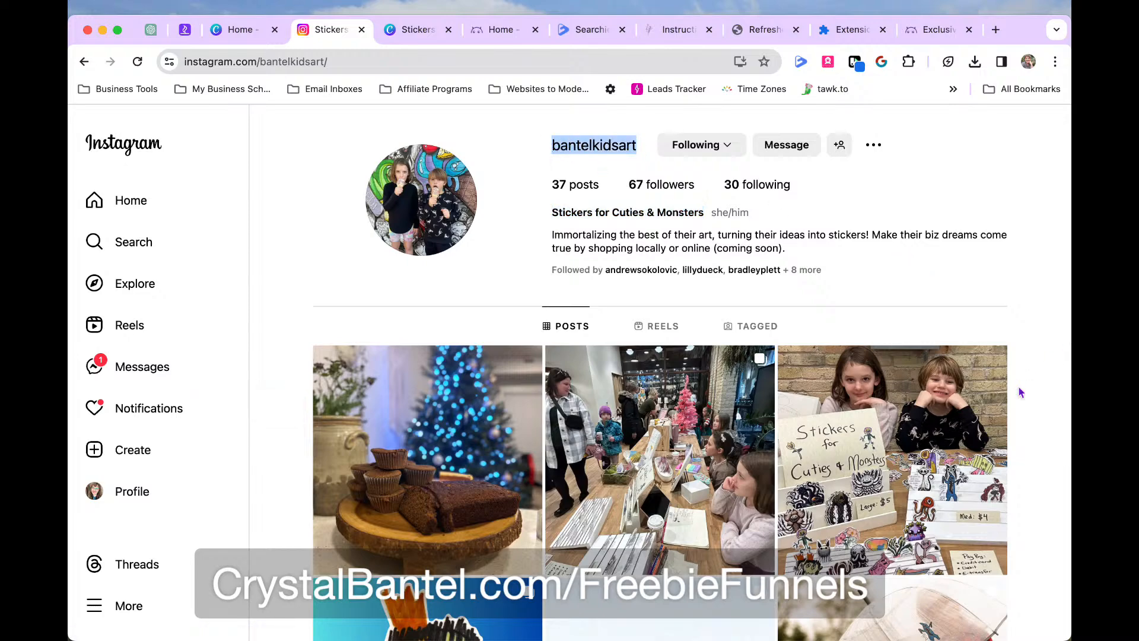
Browse the profile's posts, viewing the Rapunzel, blue dog and dinosaur-and-tower drawings
{"action": "scroll", "coordinate": [1020, 393], "scroll_direction": "down", "scroll_amount": 10}
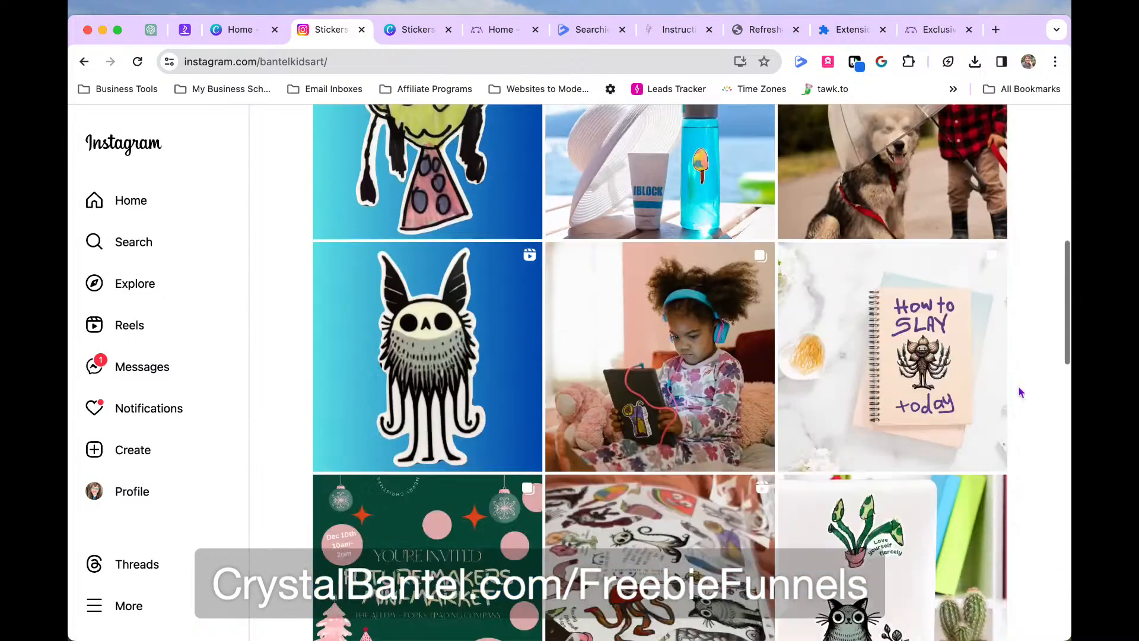
{"action": "scroll", "coordinate": [1021, 392], "scroll_direction": "down", "scroll_amount": 20}
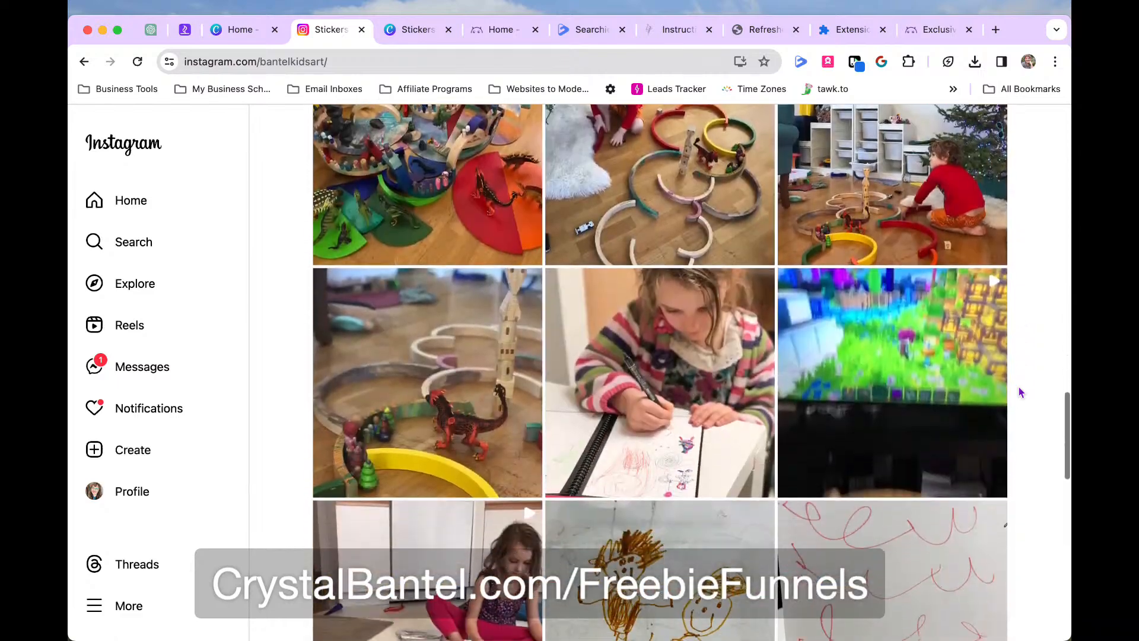
{"action": "scroll", "coordinate": [1020, 392], "scroll_direction": "down", "scroll_amount": 20}
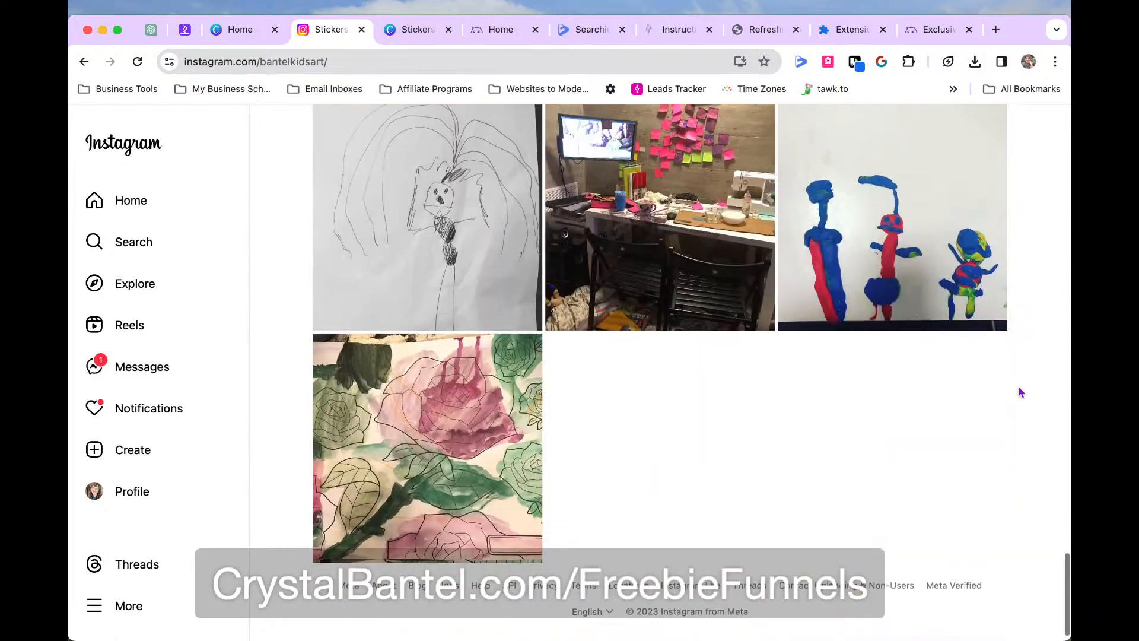
{"action": "scroll", "coordinate": [1019, 386], "scroll_direction": "up", "scroll_amount": 3}
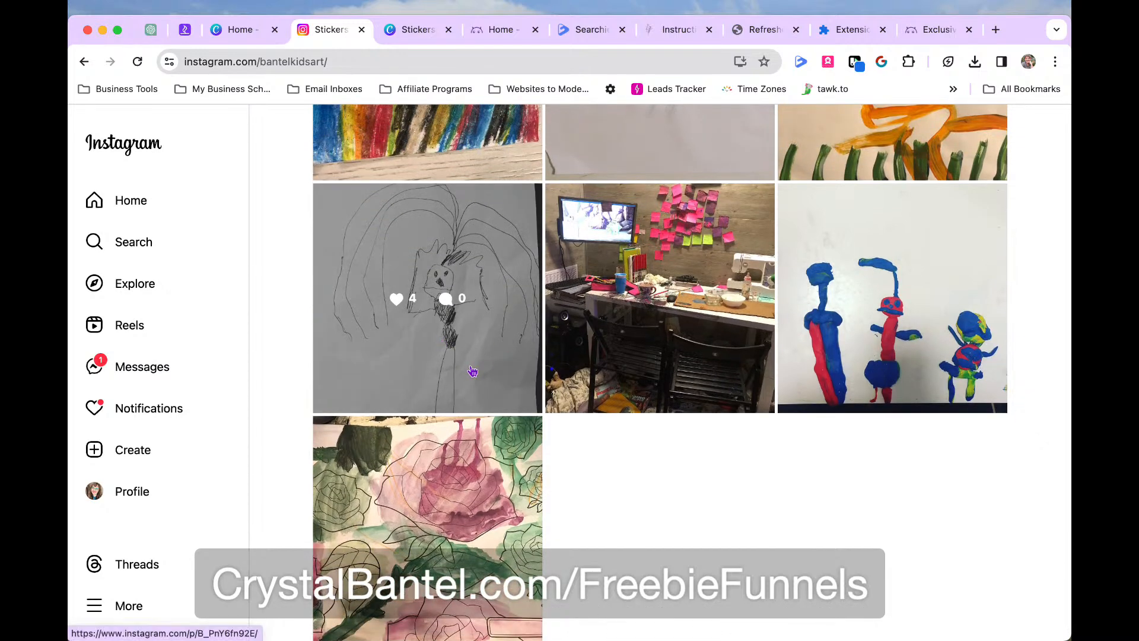
{"action": "left_click", "coordinate": [473, 371]}
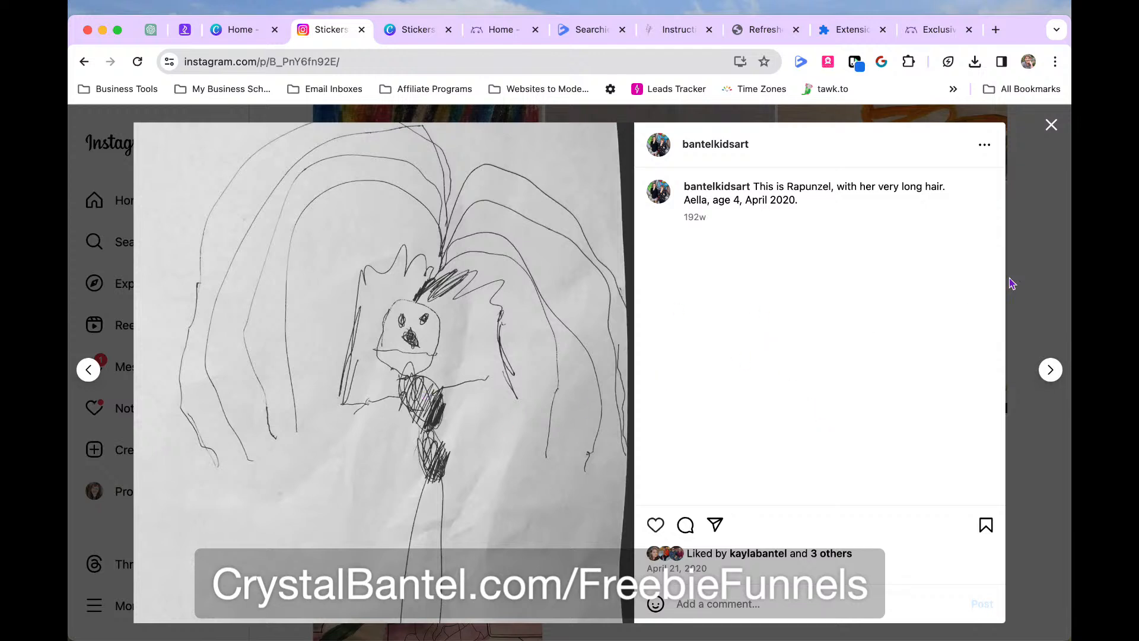
{"action": "left_click", "coordinate": [1057, 283]}
{"action": "scroll", "coordinate": [585, 408], "scroll_direction": "up", "scroll_amount": 3}
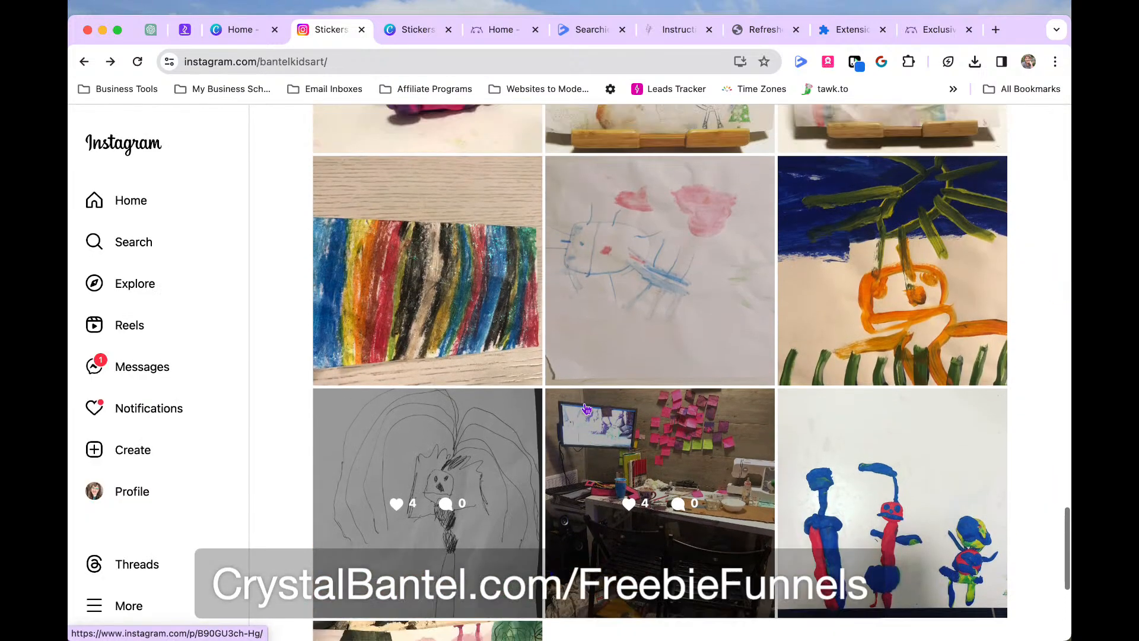
{"action": "scroll", "coordinate": [586, 409], "scroll_direction": "up", "scroll_amount": 2}
{"action": "left_click", "coordinate": [587, 409]}
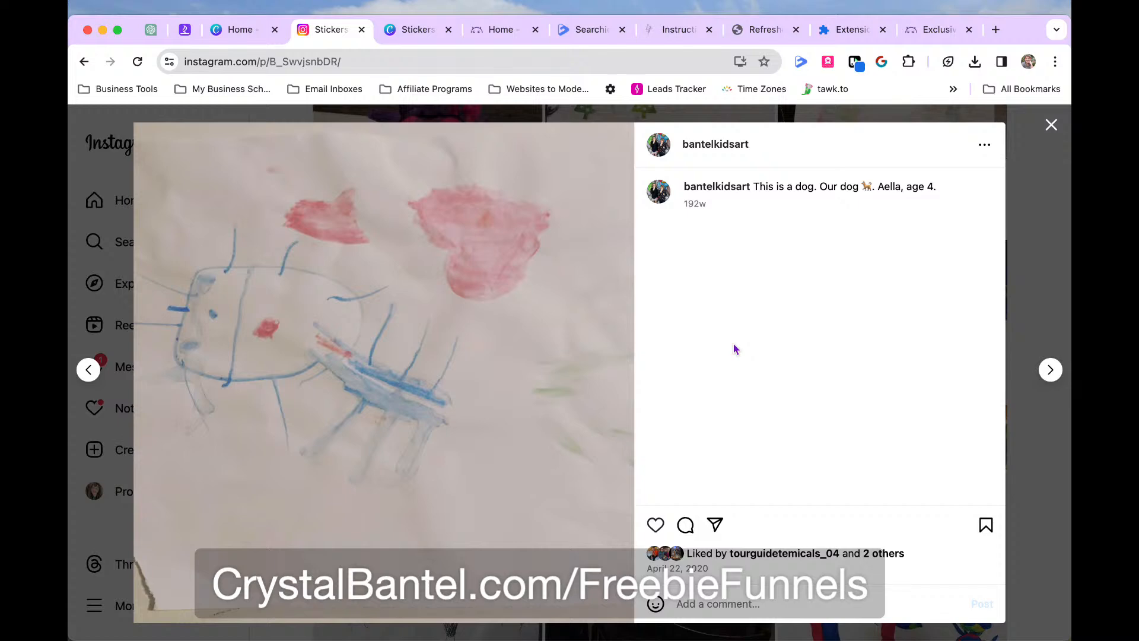
{"action": "left_click", "coordinate": [1041, 242]}
{"action": "scroll", "coordinate": [765, 366], "scroll_direction": "up", "scroll_amount": 6}
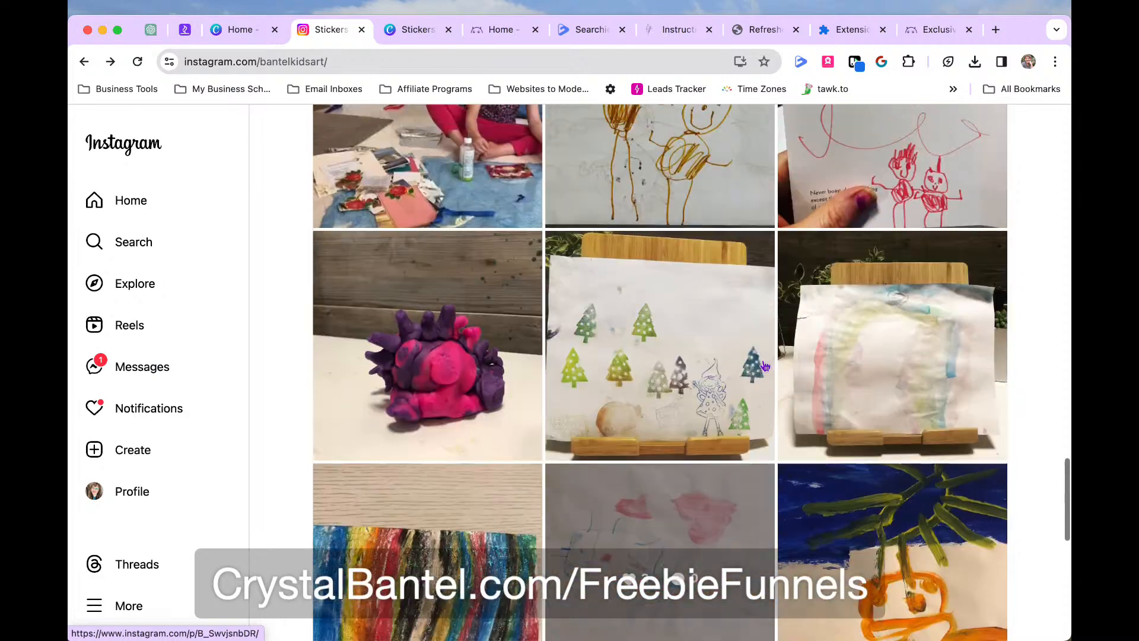
{"action": "scroll", "coordinate": [765, 366], "scroll_direction": "up", "scroll_amount": 6}
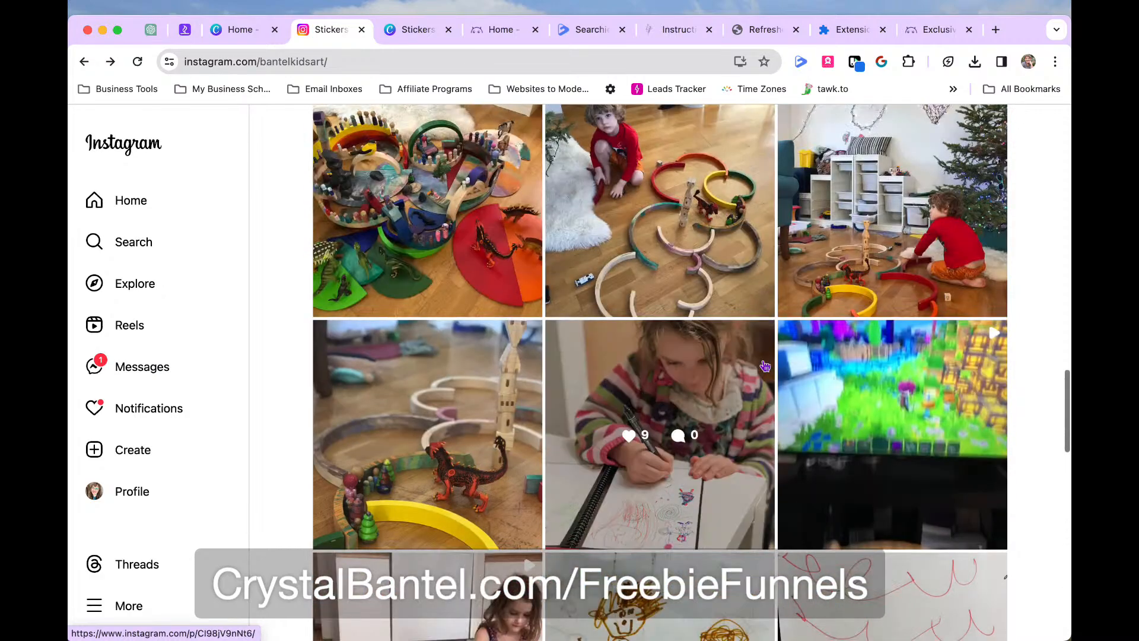
{"action": "left_click", "coordinate": [506, 384]}
{"action": "left_click", "coordinate": [1049, 185]}
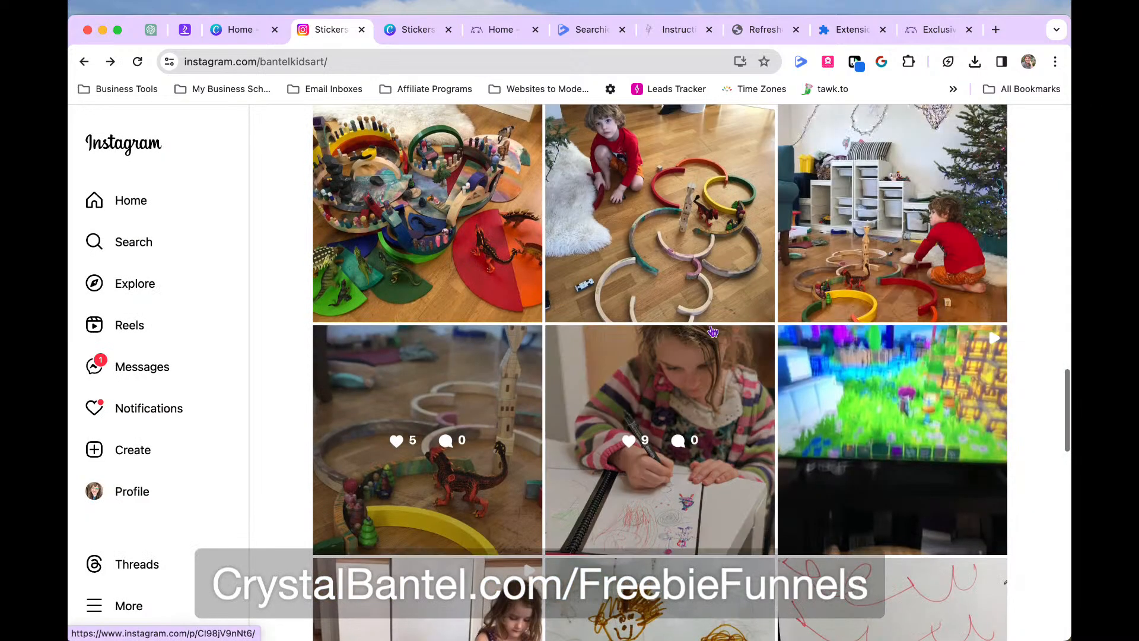
Scroll back to the top of the profile and select its web address
{"action": "scroll", "coordinate": [712, 331], "scroll_direction": "up", "scroll_amount": 4}
{"action": "scroll", "coordinate": [713, 331], "scroll_direction": "up", "scroll_amount": 3}
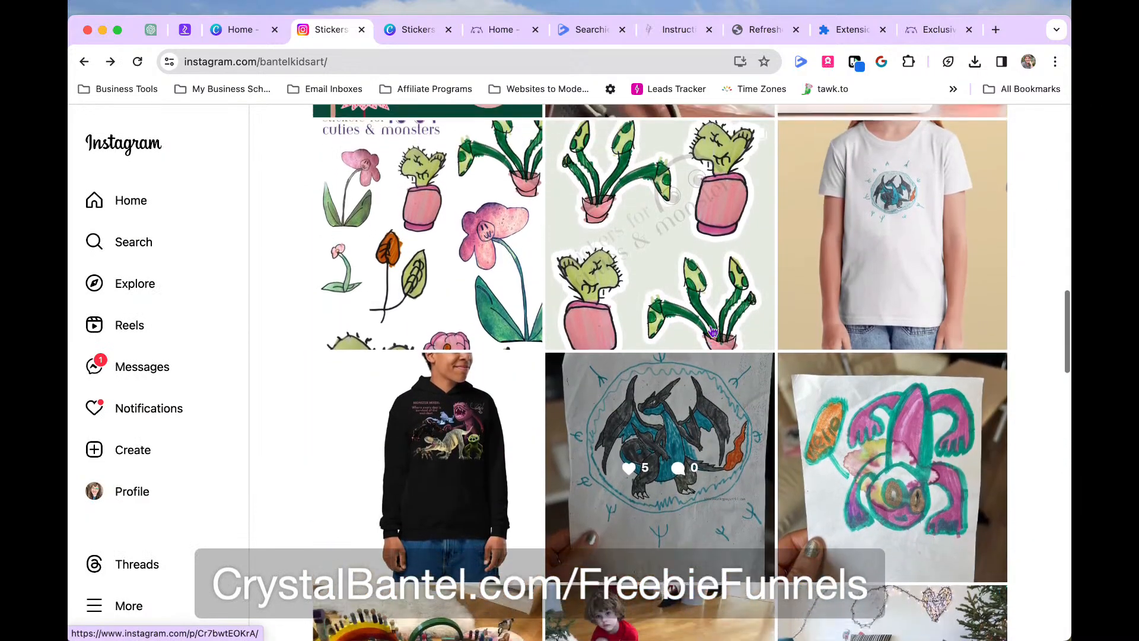
{"action": "scroll", "coordinate": [712, 330], "scroll_direction": "up", "scroll_amount": 5}
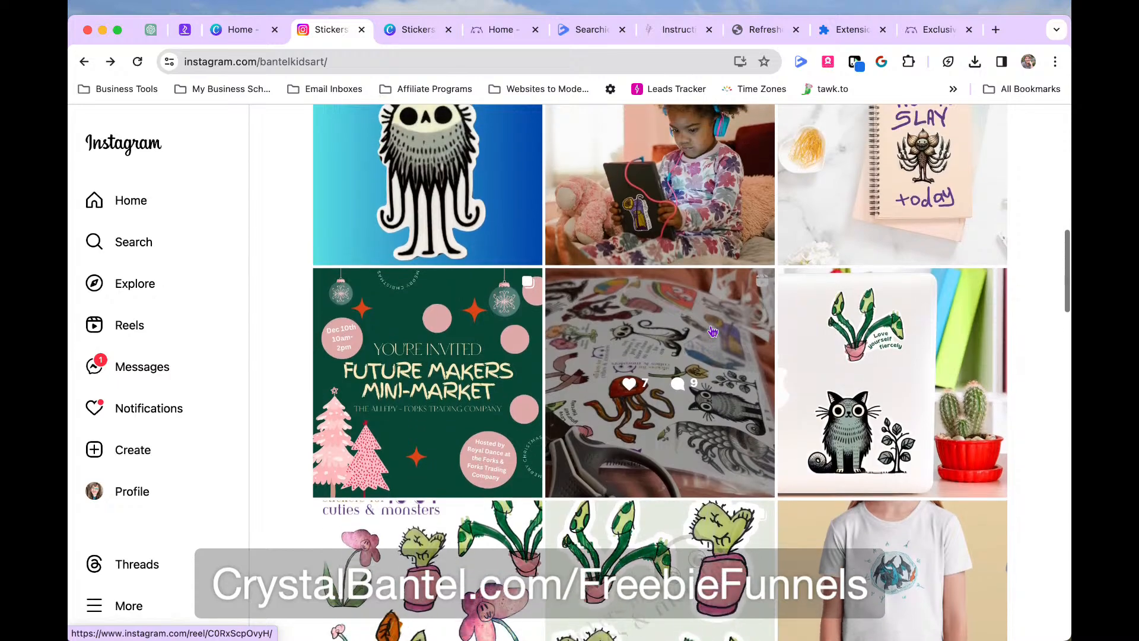
{"action": "scroll", "coordinate": [961, 433], "scroll_direction": "up", "scroll_amount": 4}
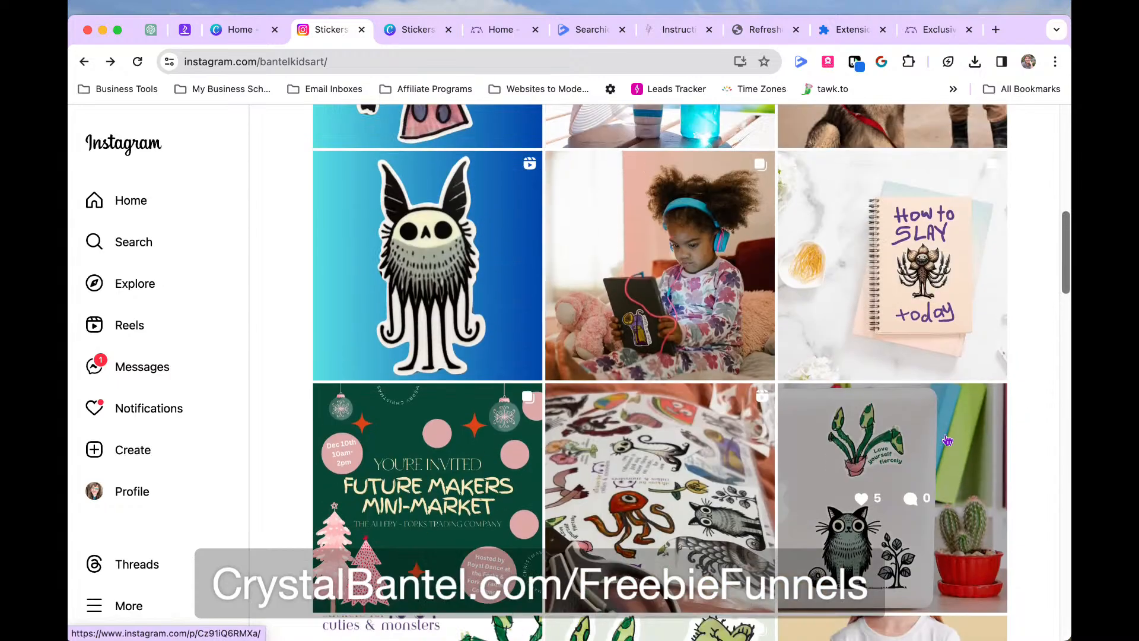
{"action": "scroll", "coordinate": [948, 440], "scroll_direction": "up", "scroll_amount": 10}
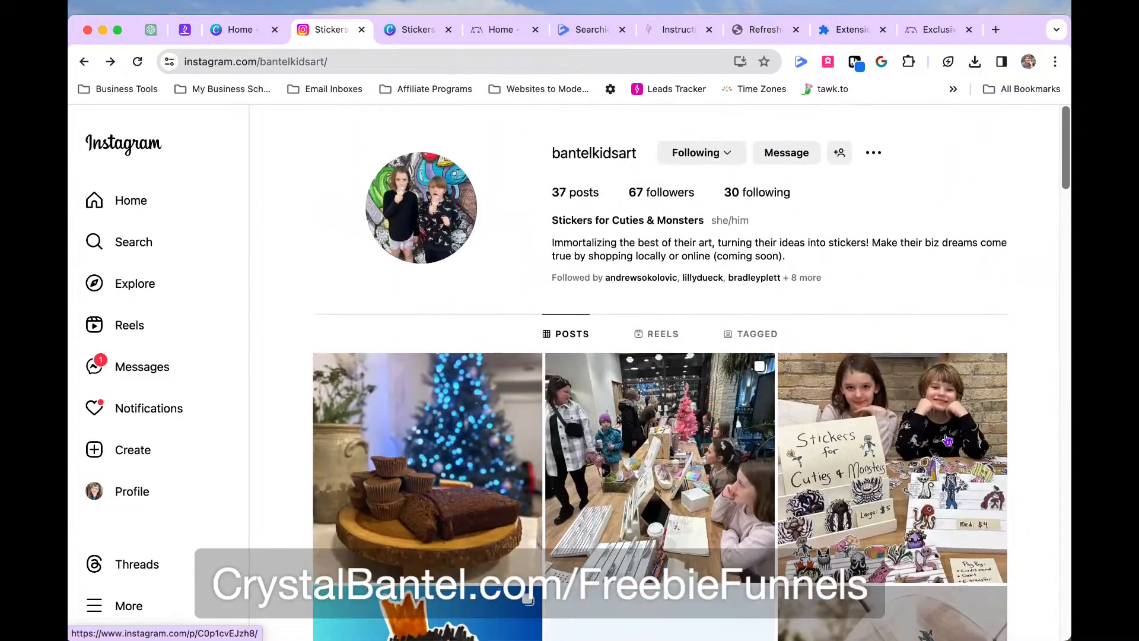
{"action": "left_click", "coordinate": [469, 61]}
{"action": "key", "text": "ctrl+c"}
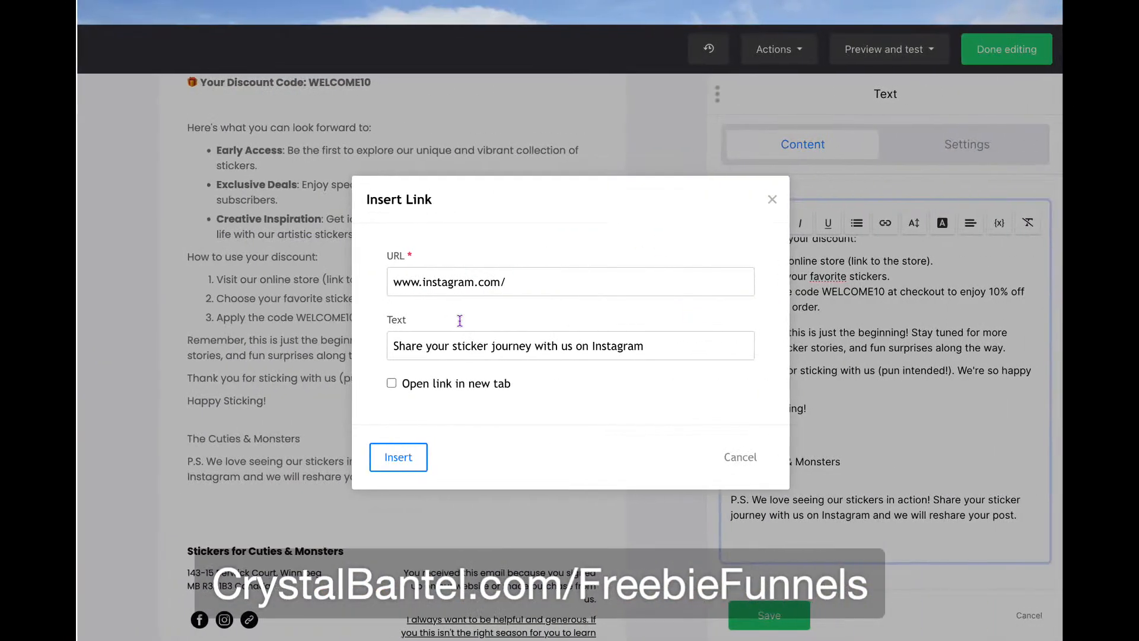
Paste the Instagram profile URL as the P.S. link, set to open in a new tab
{"action": "left_click", "coordinate": [516, 286]}
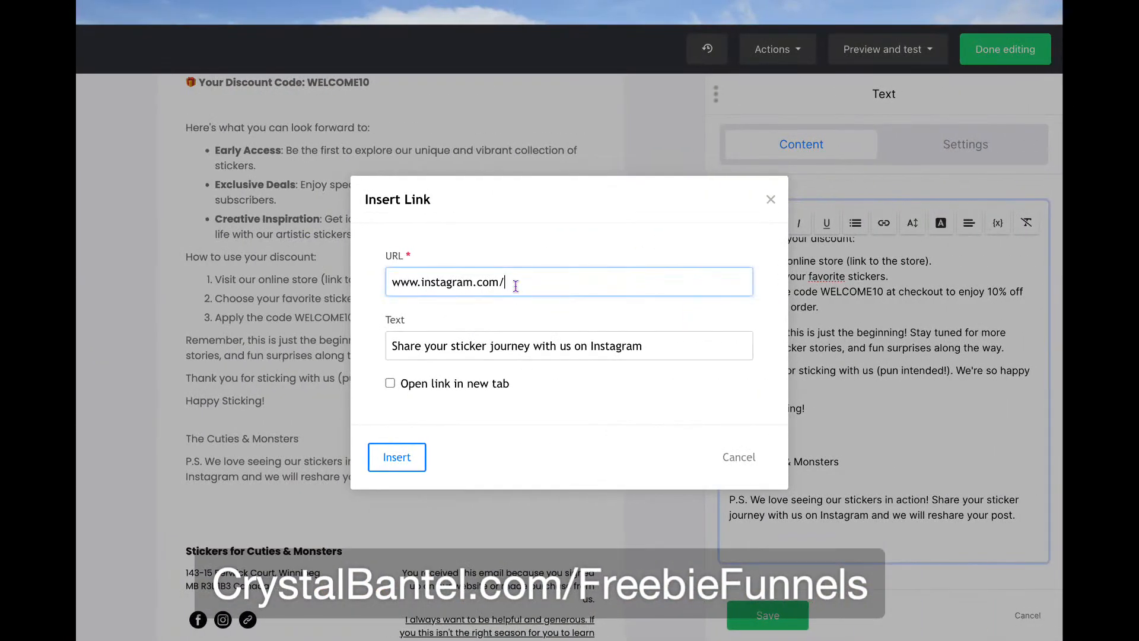
{"action": "key", "text": "ctrl+a"}
{"action": "key", "text": "ctrl+v"}
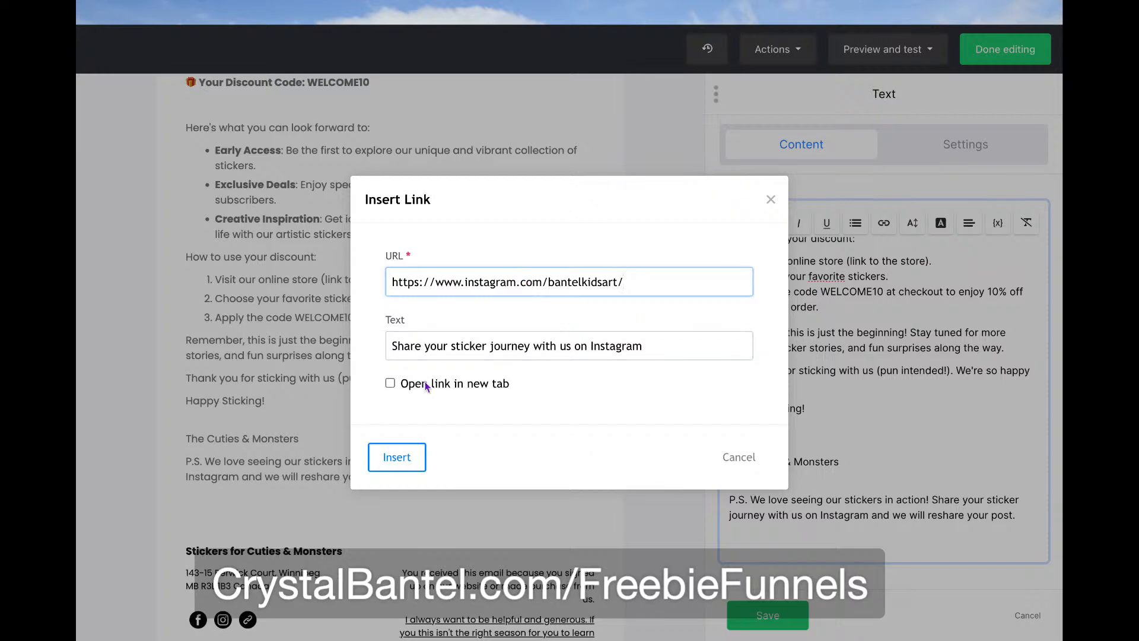
{"action": "left_click", "coordinate": [390, 384]}
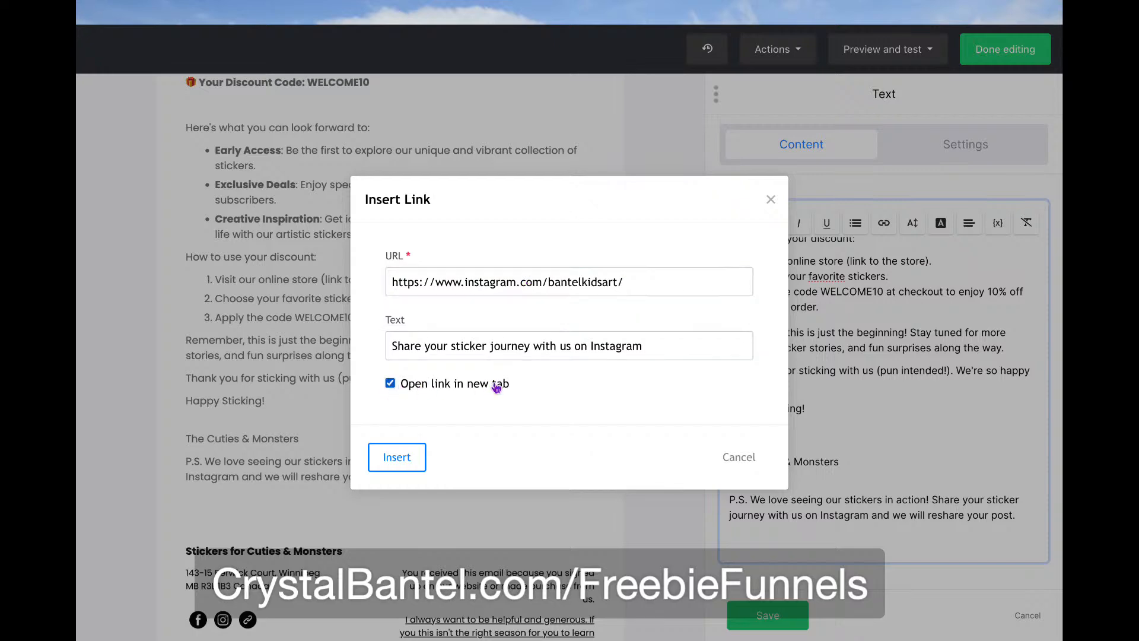
{"action": "left_click", "coordinate": [395, 457]}
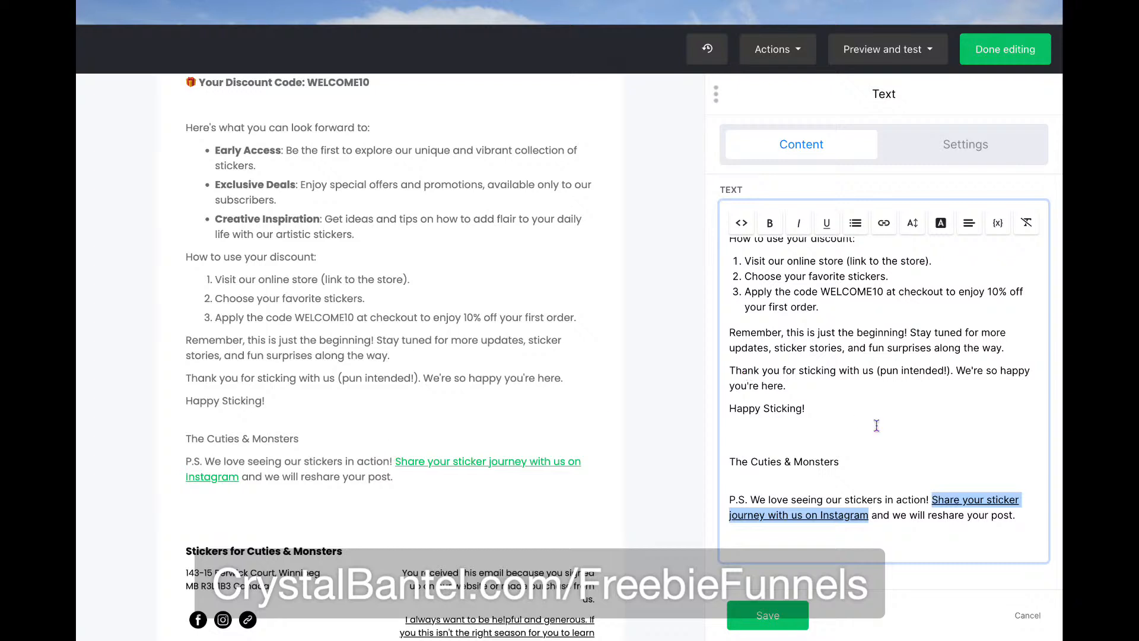
{"action": "left_click", "coordinate": [892, 524]}
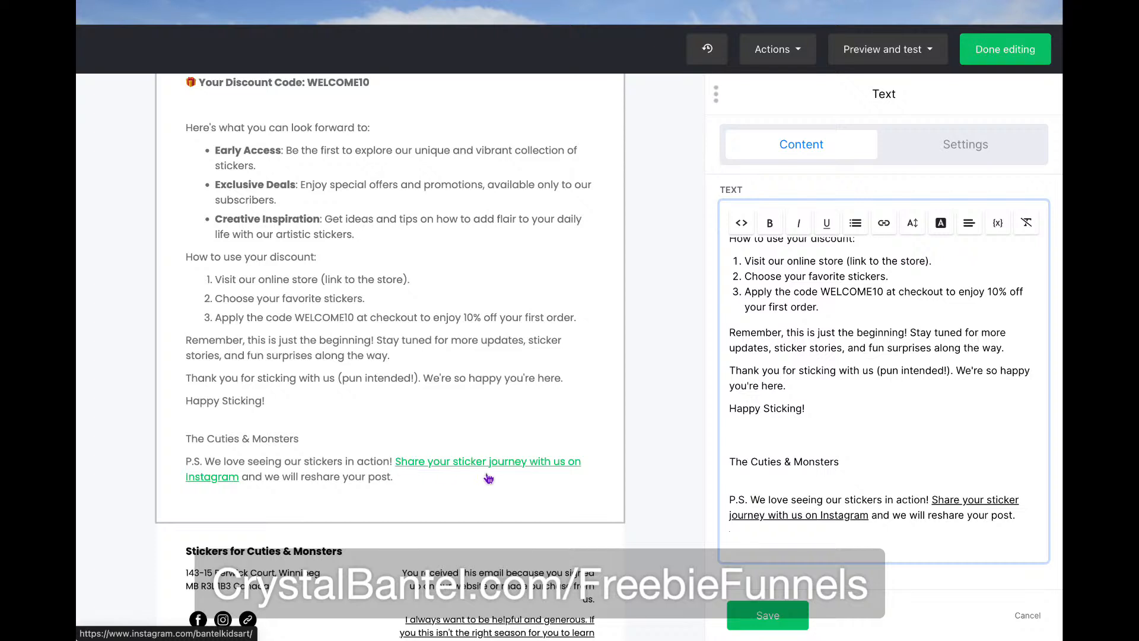
Set the text block's link colour to purple #69418b and save
{"action": "left_click", "coordinate": [1003, 144]}
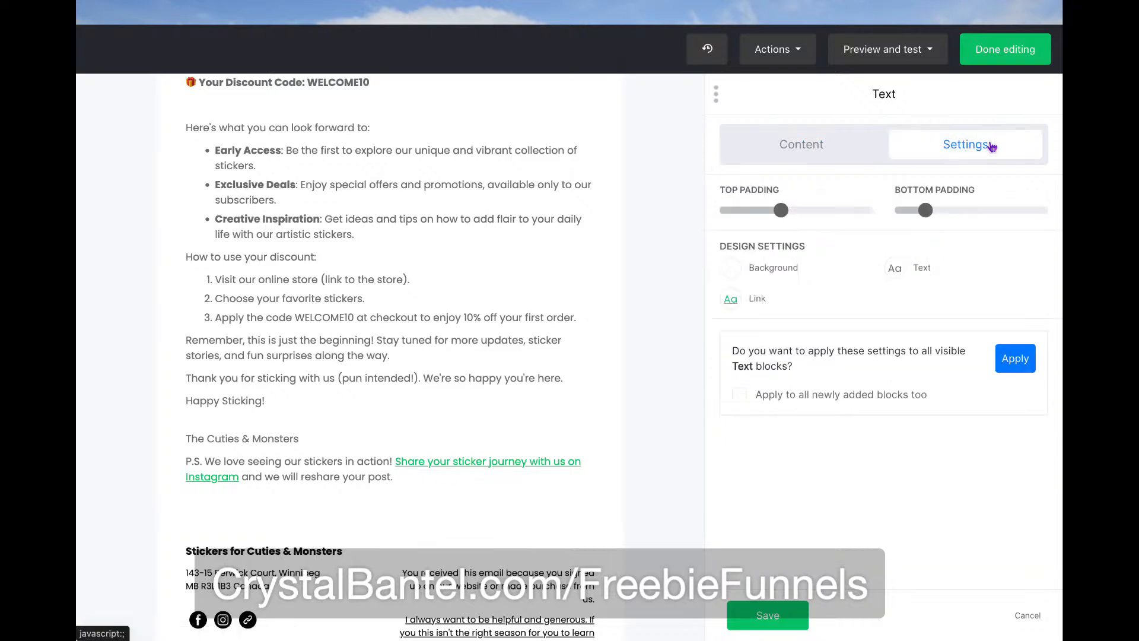
{"action": "left_click", "coordinate": [731, 301]}
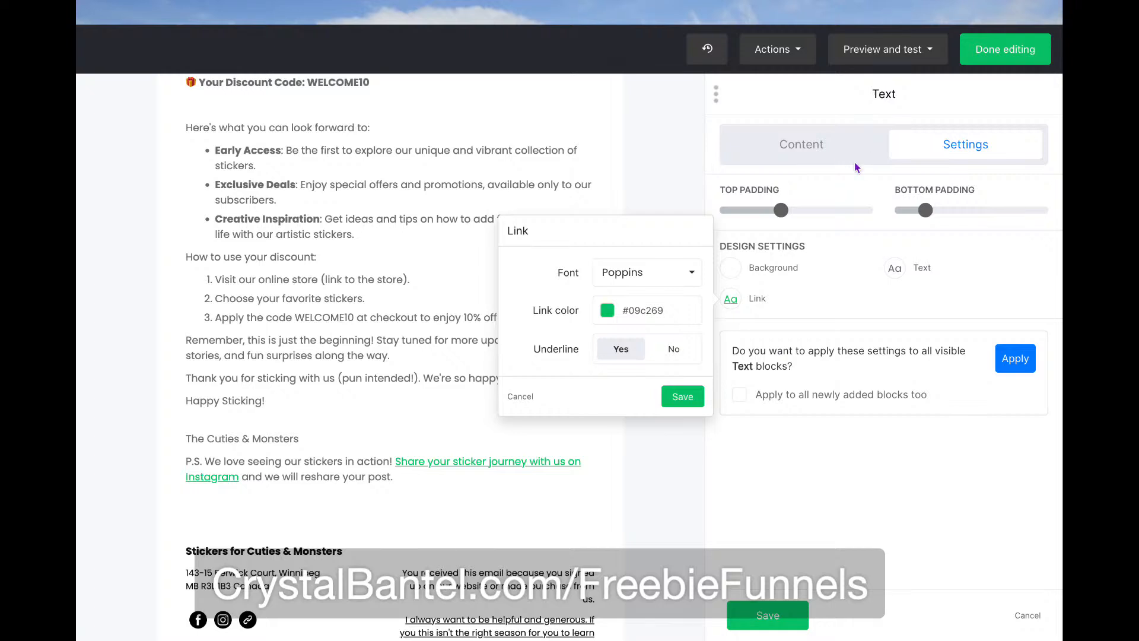
{"action": "left_click", "coordinate": [638, 311]}
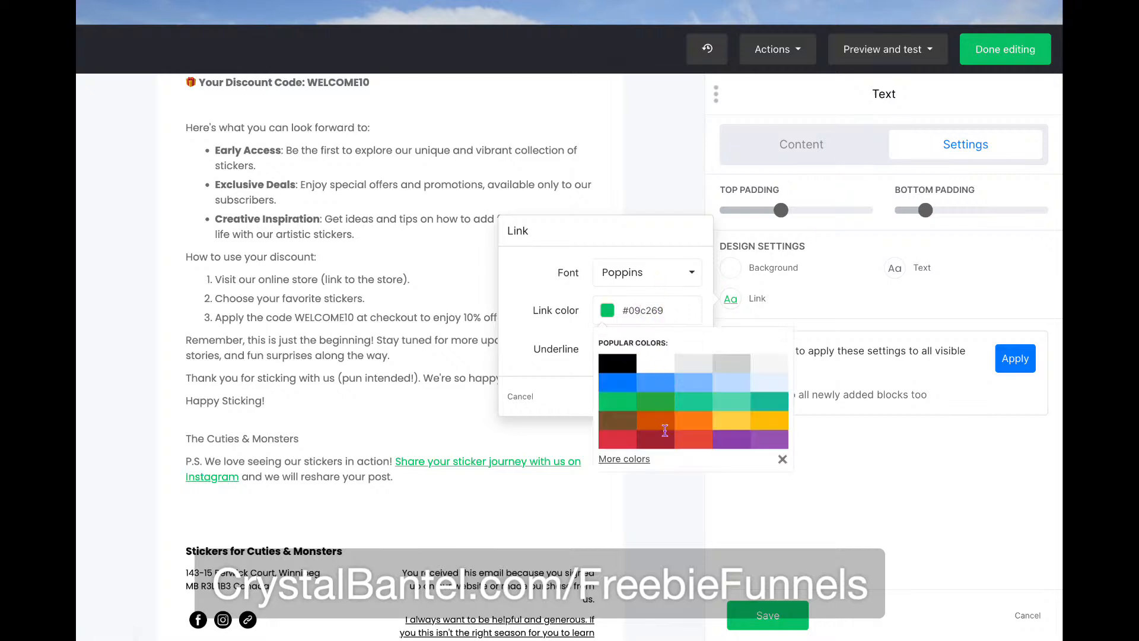
{"action": "left_click", "coordinate": [638, 461]}
{"action": "left_click", "coordinate": [635, 357]}
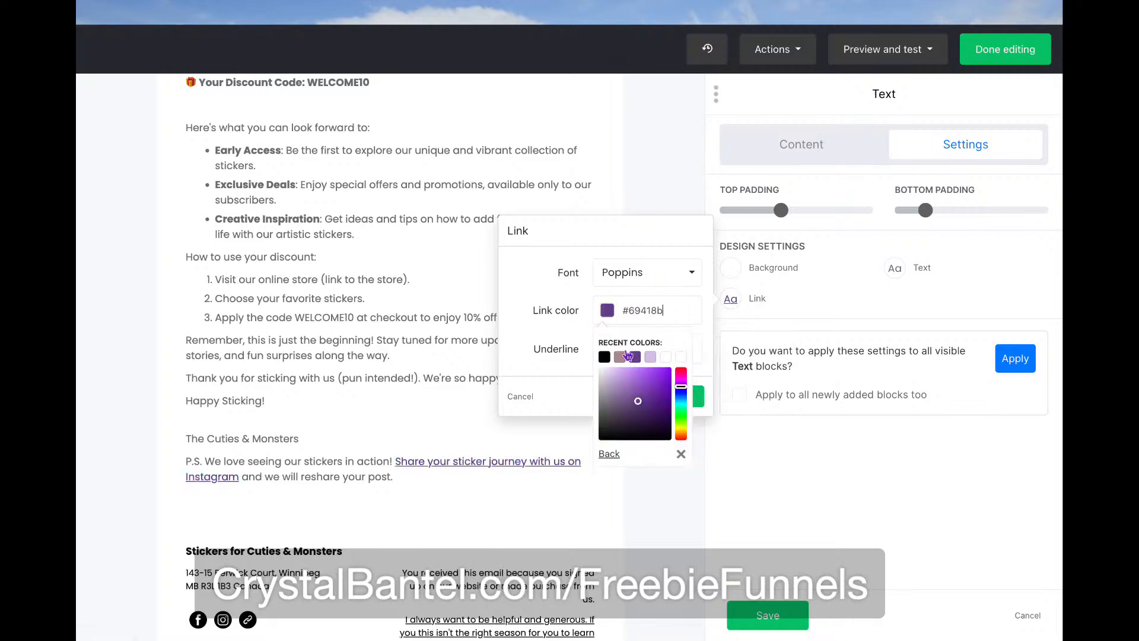
{"action": "left_click", "coordinate": [547, 313]}
{"action": "left_click", "coordinate": [687, 395]}
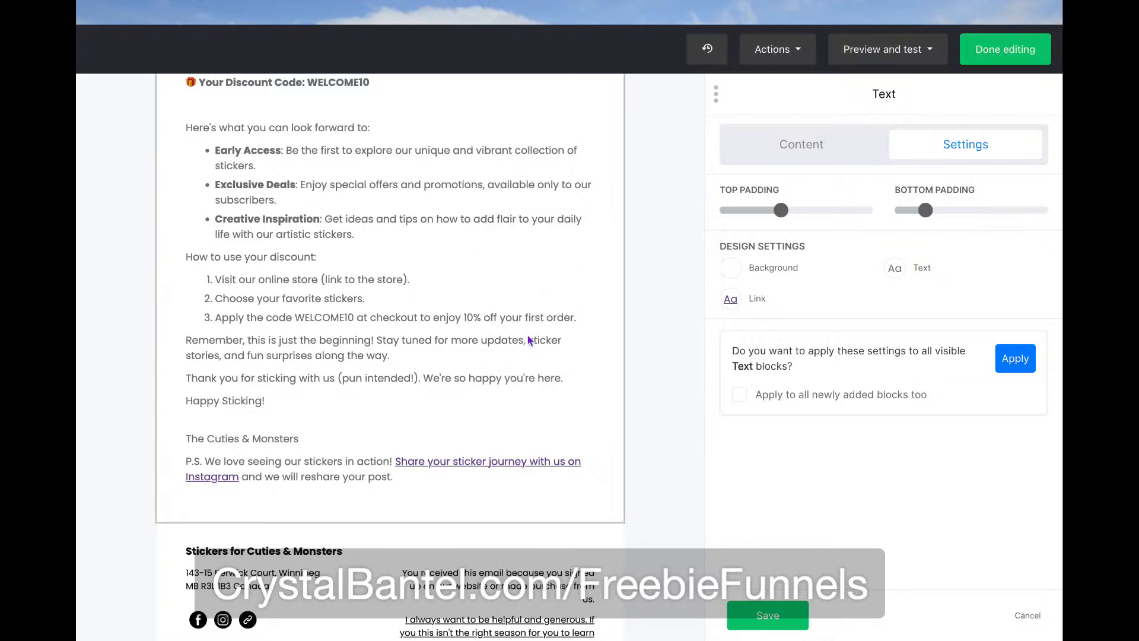
{"action": "scroll", "coordinate": [528, 336], "scroll_direction": "up", "scroll_amount": 10}
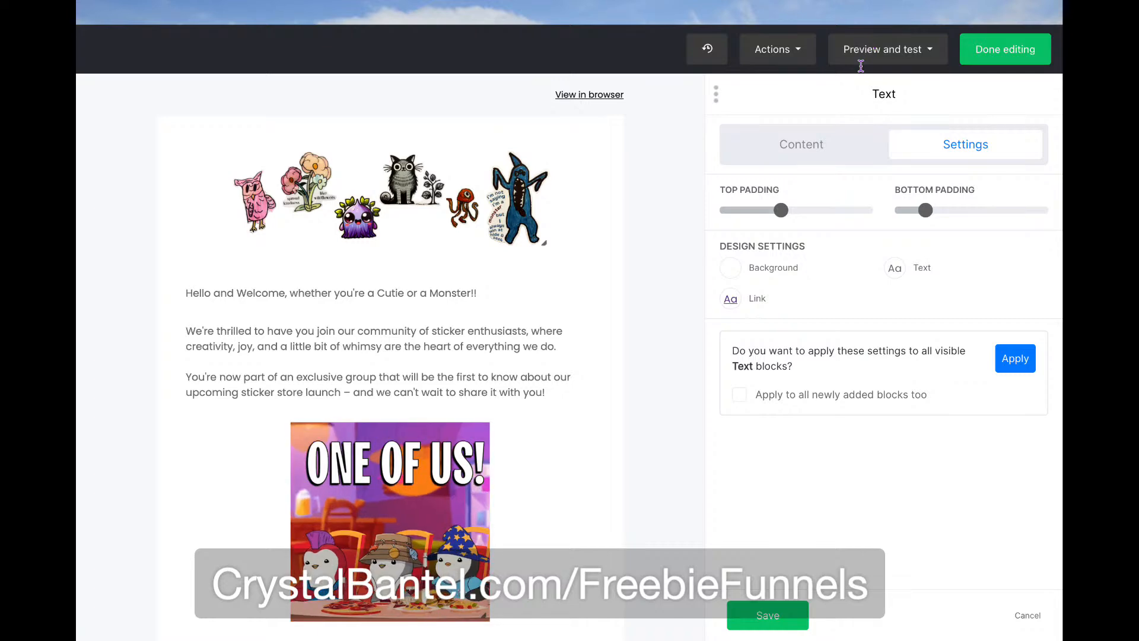
Save the email design as a template named 'Stickers Email' and continue editing
{"action": "left_click", "coordinate": [931, 50]}
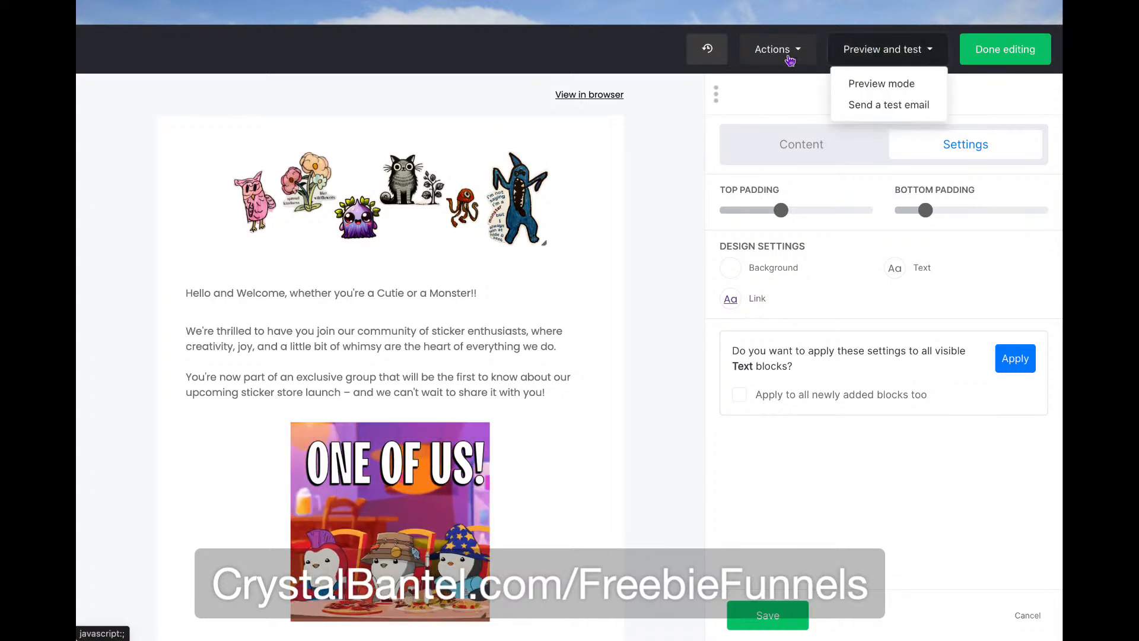
{"action": "left_click", "coordinate": [795, 51]}
{"action": "left_click", "coordinate": [735, 87]}
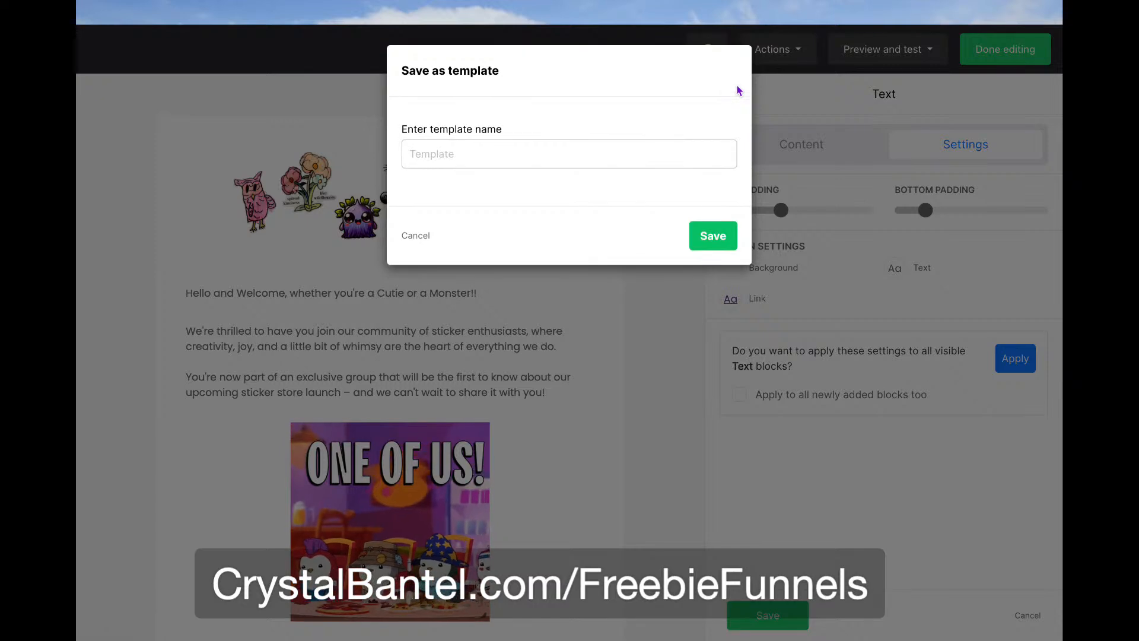
{"action": "left_click", "coordinate": [459, 159]}
{"action": "type", "text": "STi"}
{"action": "key", "text": "BackSpace"}
{"action": "key", "text": "BackSpace"}
{"action": "type", "text": "ti"}
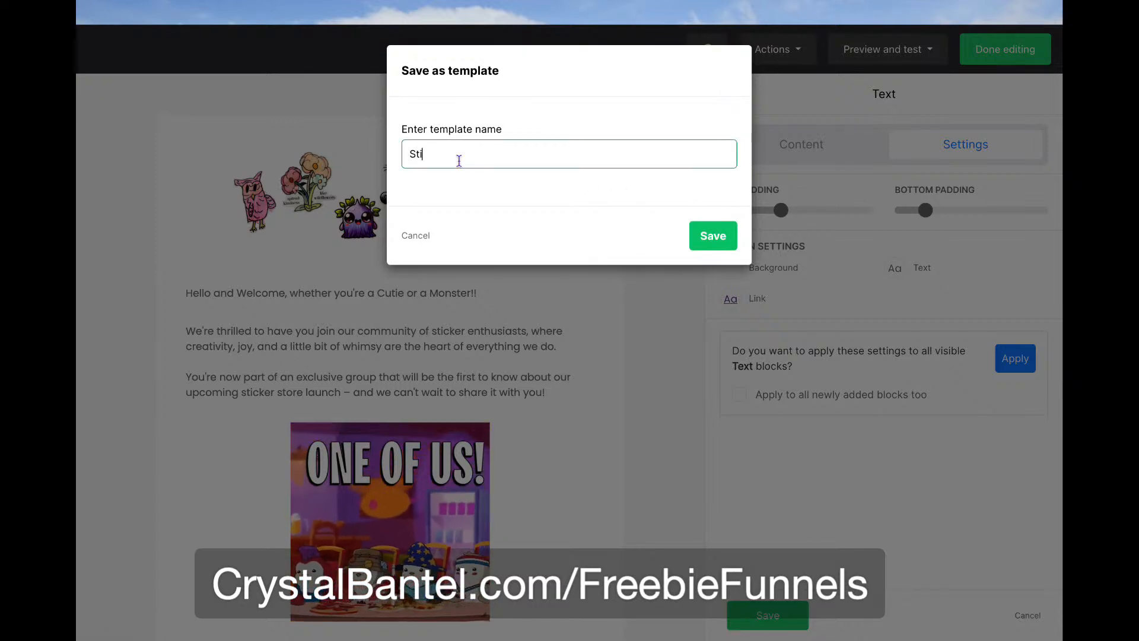
{"action": "type", "text": "ckers Email"}
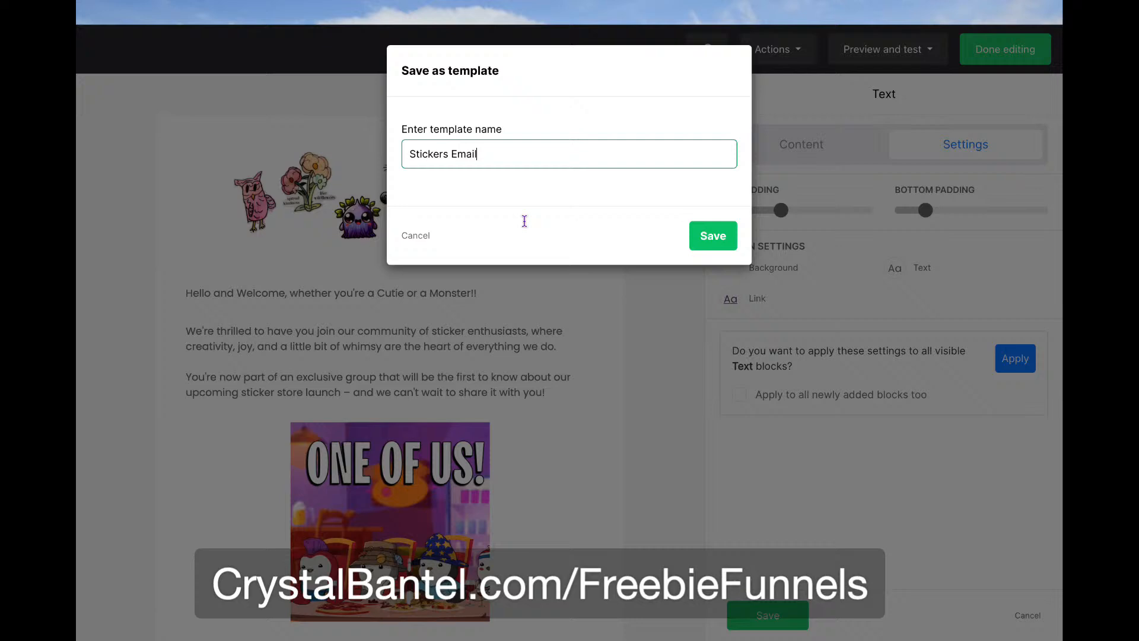
{"action": "left_click", "coordinate": [715, 240]}
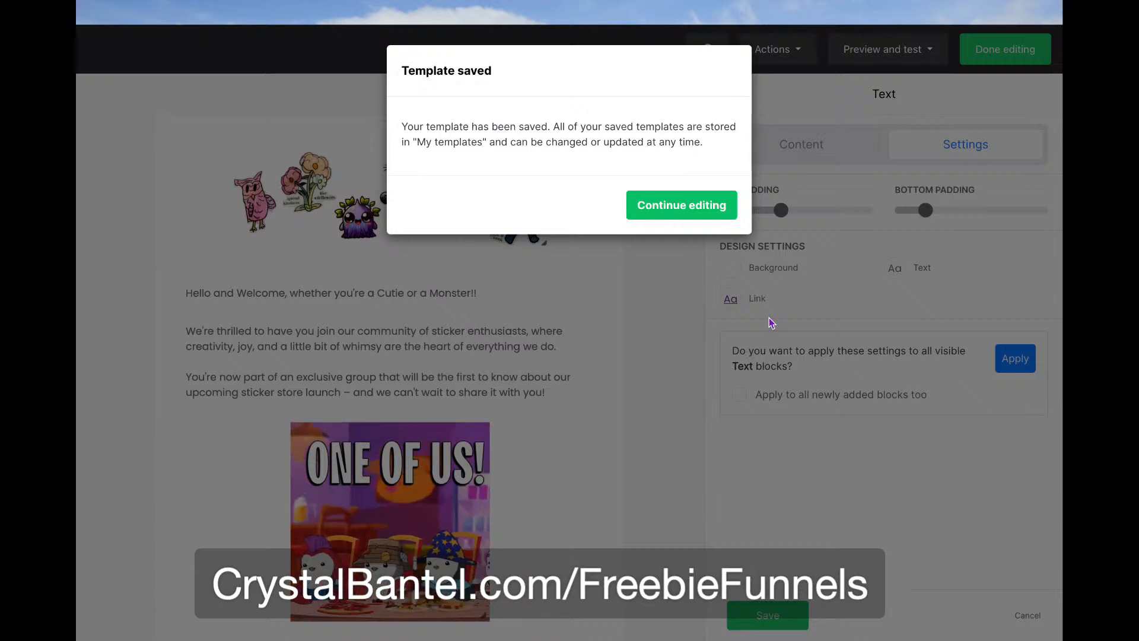
{"action": "left_click", "coordinate": [680, 206]}
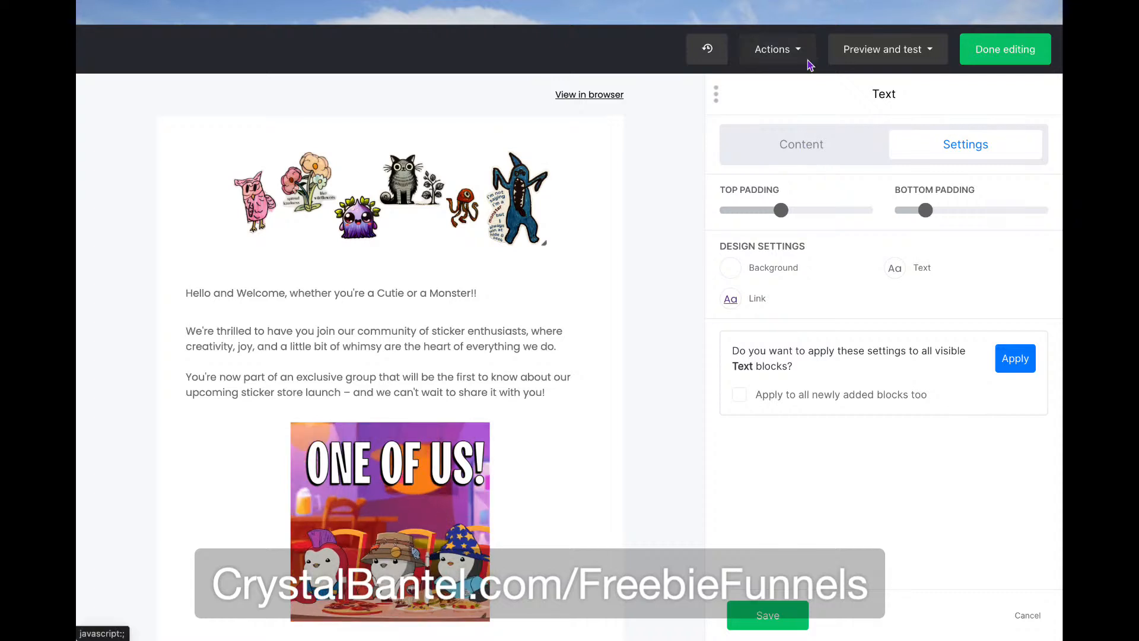
Send a test of the welcome email to your own address, then switch to the Mail desktop
{"action": "left_click", "coordinate": [806, 53]}
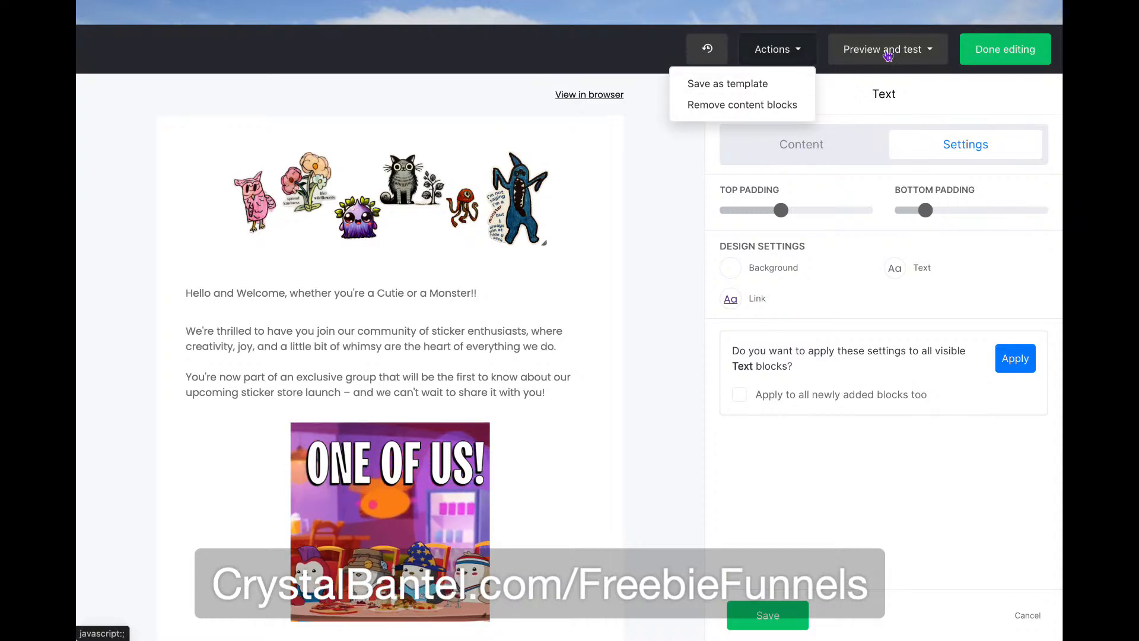
{"action": "left_click", "coordinate": [929, 54]}
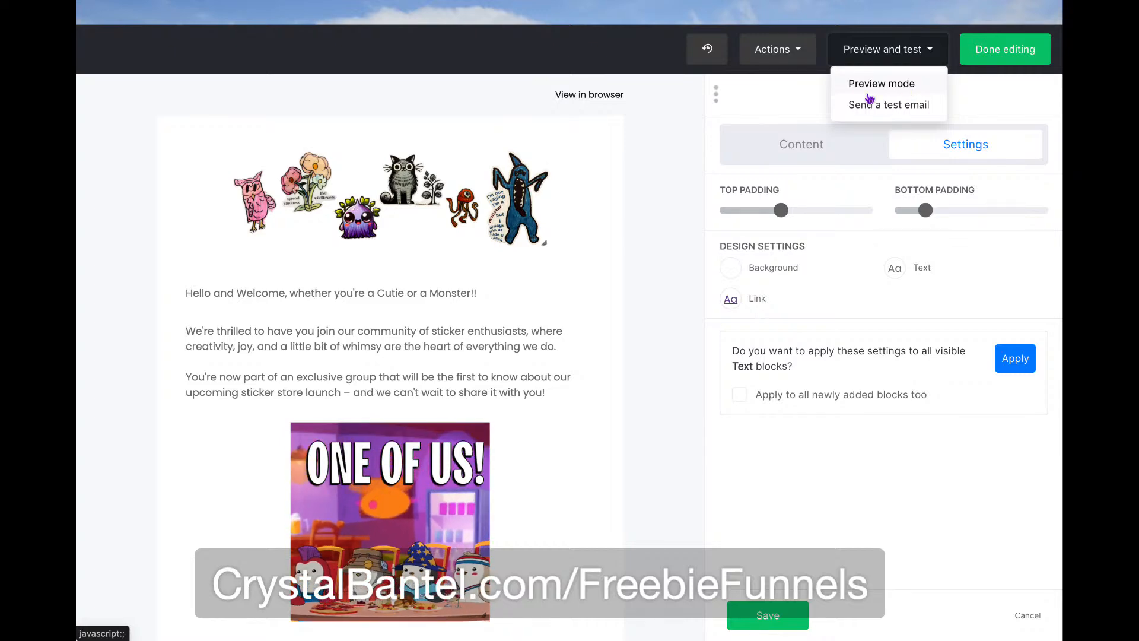
{"action": "left_click", "coordinate": [885, 105]}
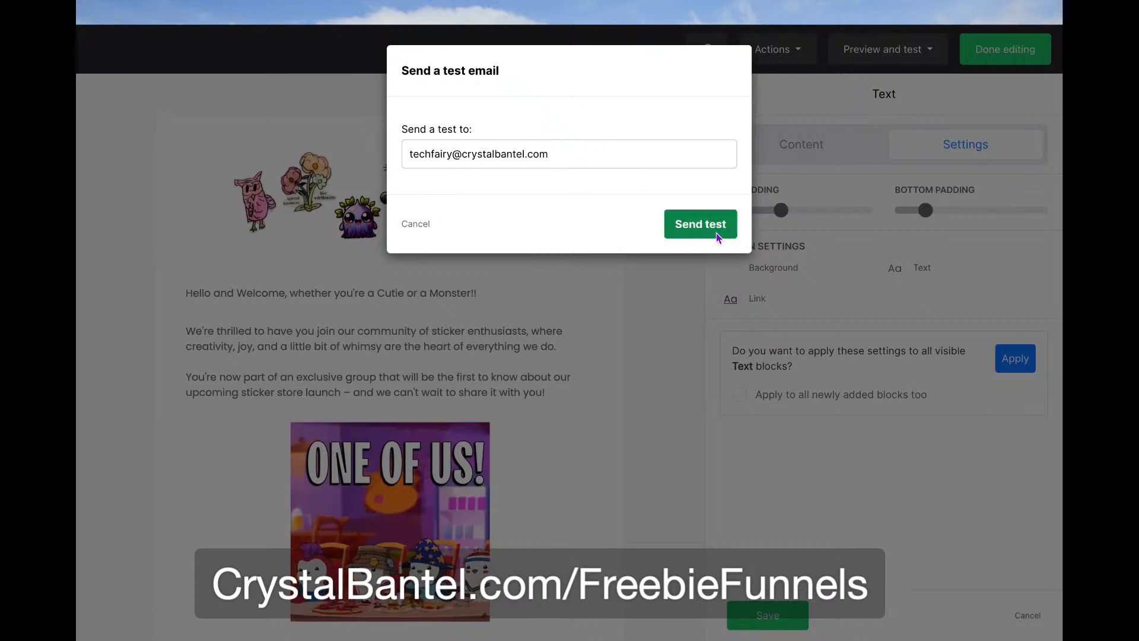
{"action": "left_click", "coordinate": [565, 153]}
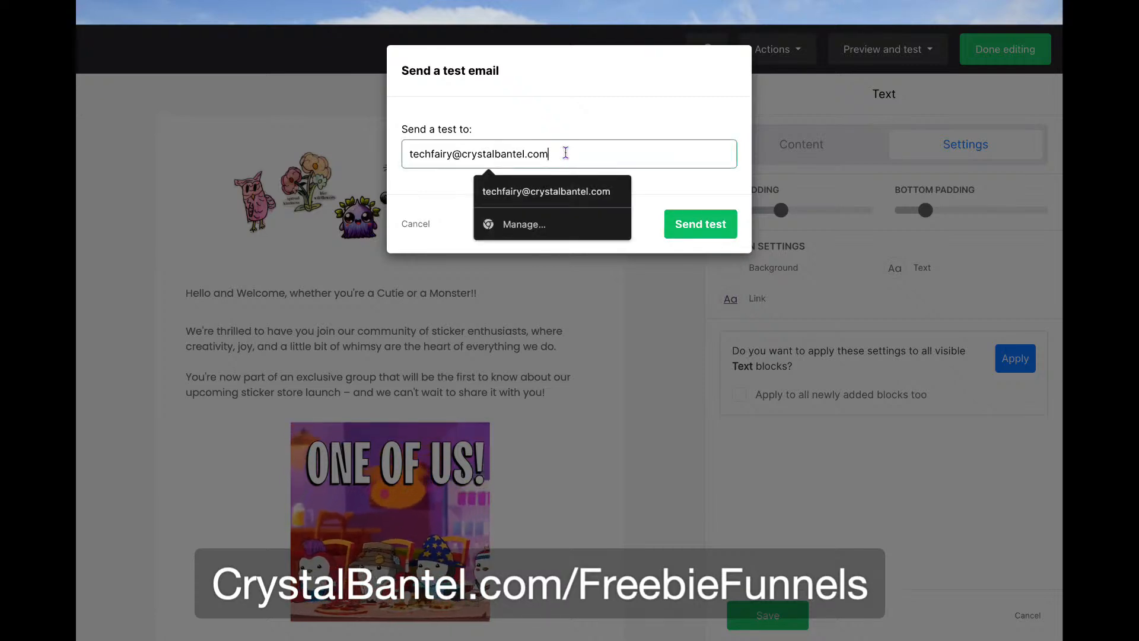
{"action": "left_click", "coordinate": [700, 225]}
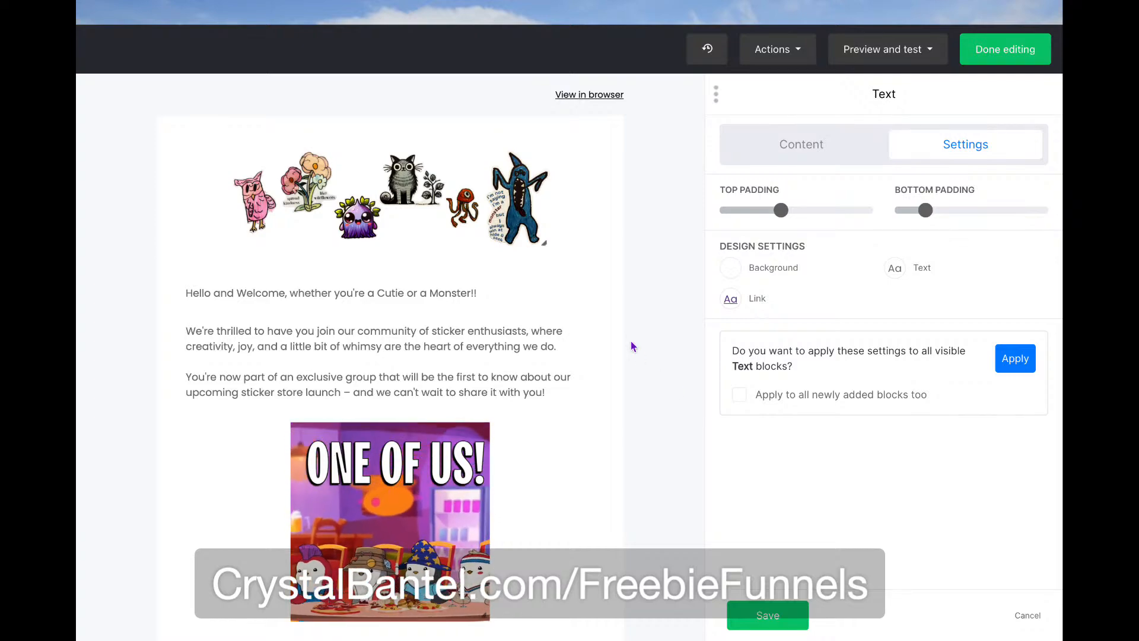
{"action": "key", "text": "ctrl+Left"}
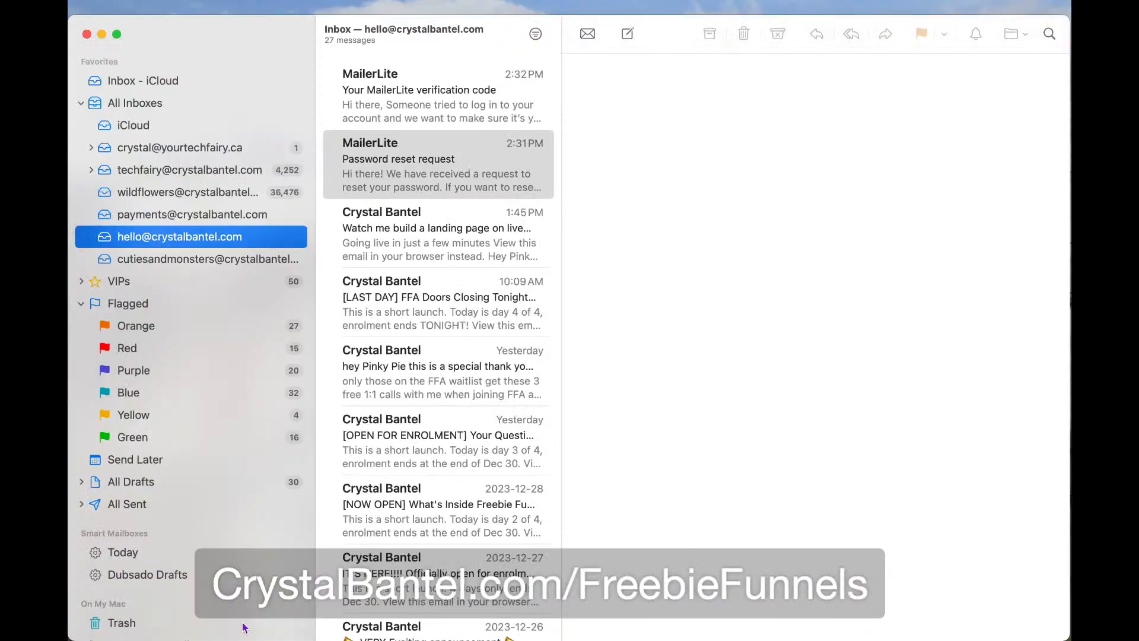
Open the newest [Test] email from the inbox in its own window
{"action": "left_click", "coordinate": [200, 169]}
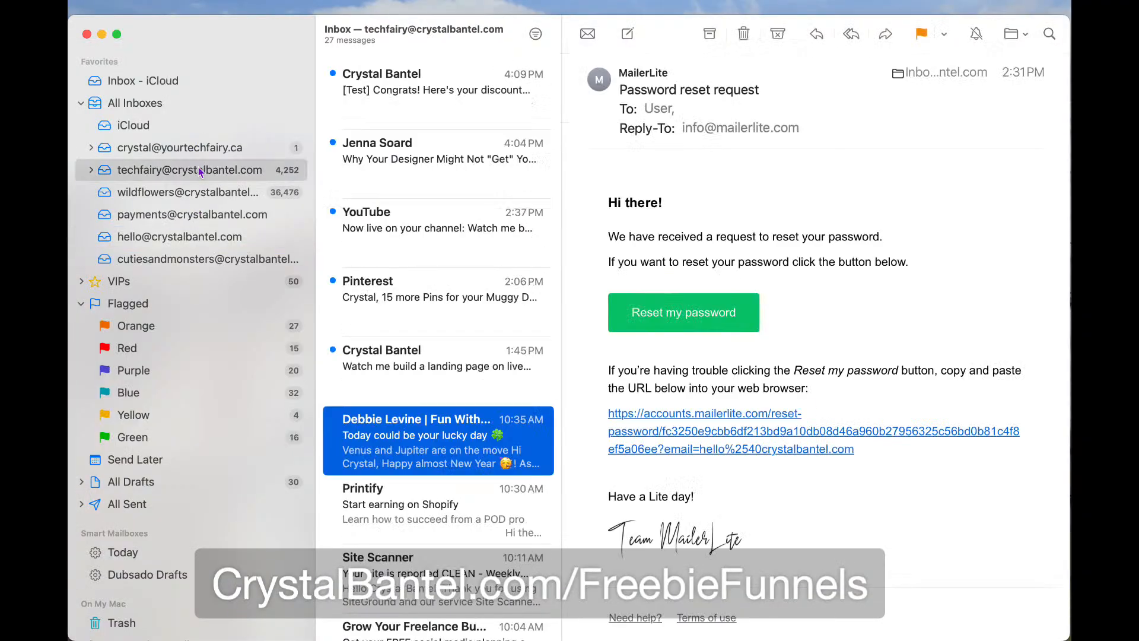
{"action": "left_click", "coordinate": [550, 79]}
{"action": "double_click", "coordinate": [550, 79]}
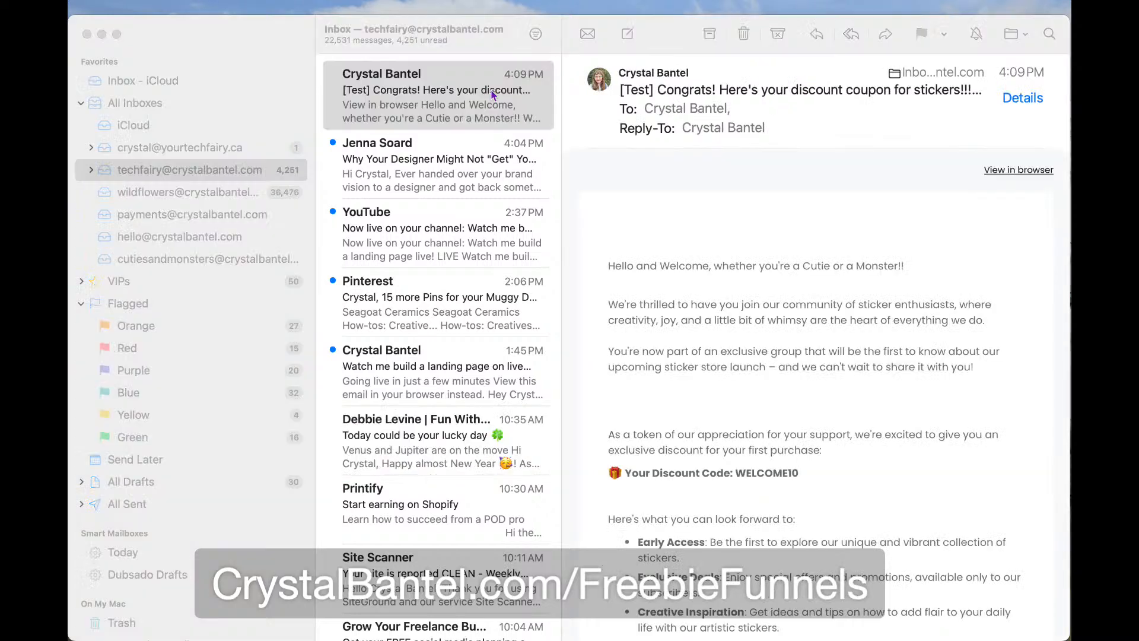
{"action": "scroll", "coordinate": [816, 386], "scroll_direction": "down", "scroll_amount": 3}
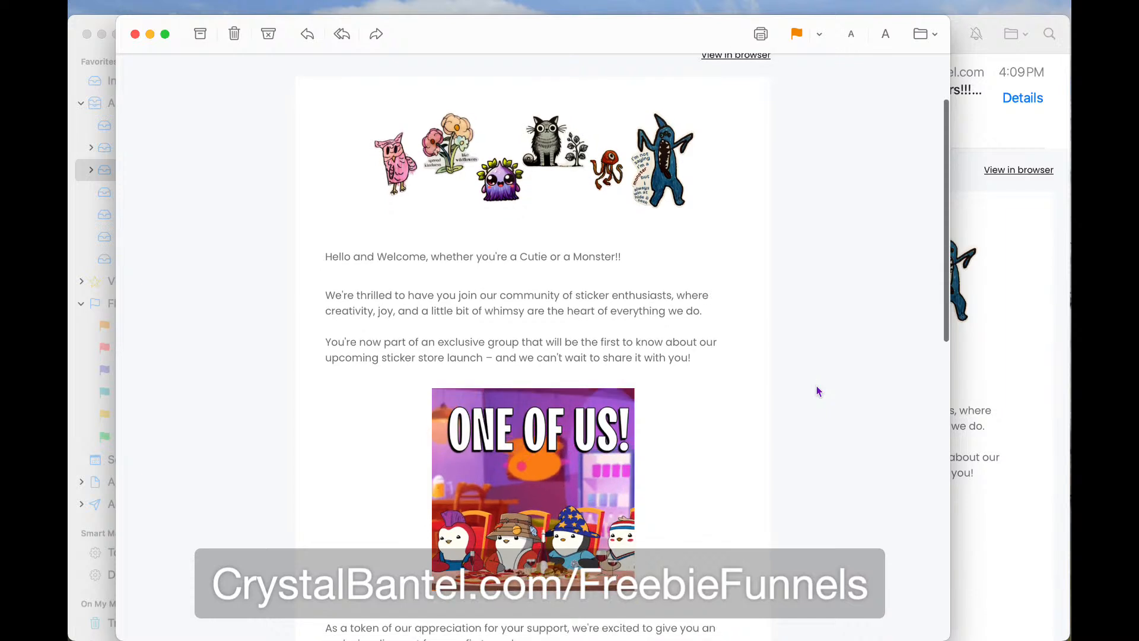
{"action": "scroll", "coordinate": [816, 387], "scroll_direction": "down", "scroll_amount": 1}
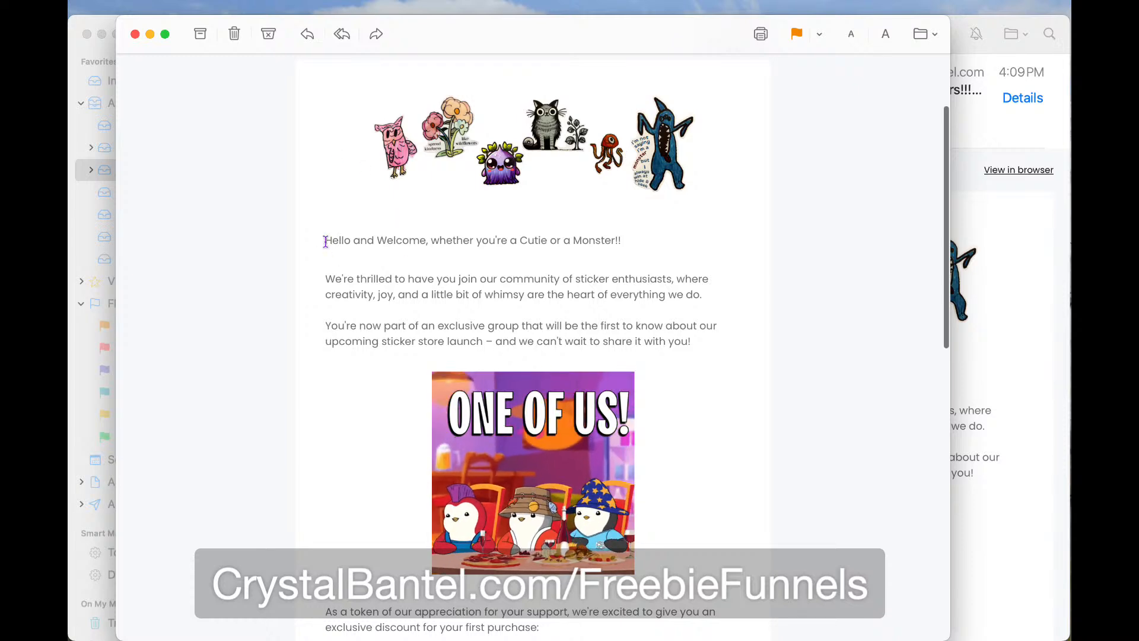
Read through the test email and follow its Instagram link to the stickers profile
{"action": "left_click_drag", "start_coordinate": [325, 240], "coordinate": [705, 297]}
{"action": "left_click", "coordinate": [798, 270]}
{"action": "scroll", "coordinate": [685, 374], "scroll_direction": "down", "scroll_amount": 5}
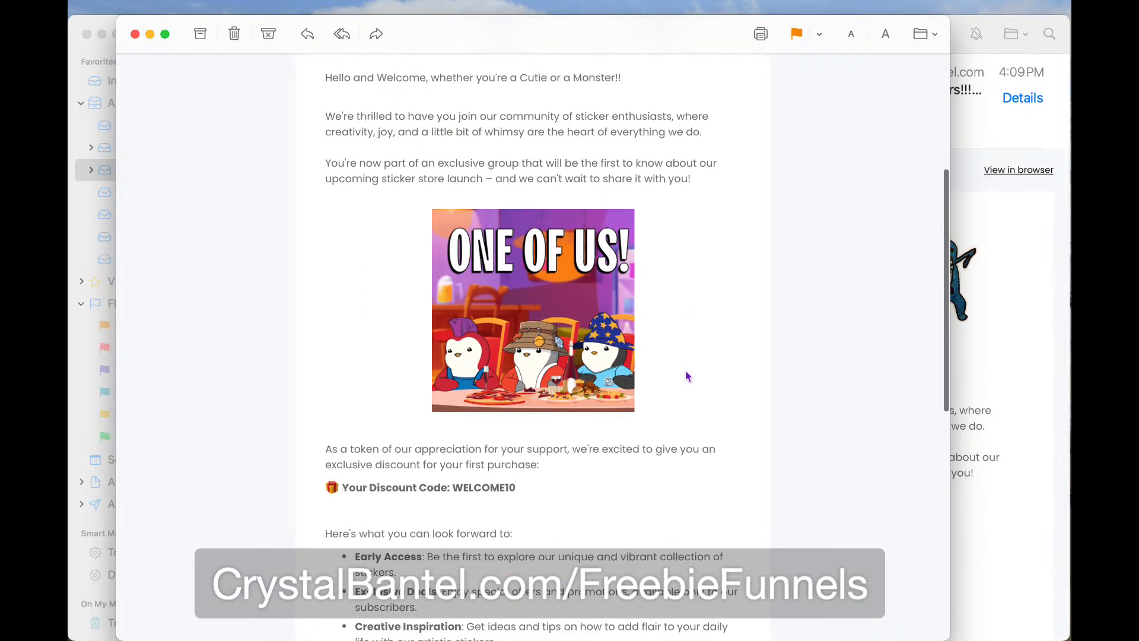
{"action": "scroll", "coordinate": [687, 375], "scroll_direction": "down", "scroll_amount": 8}
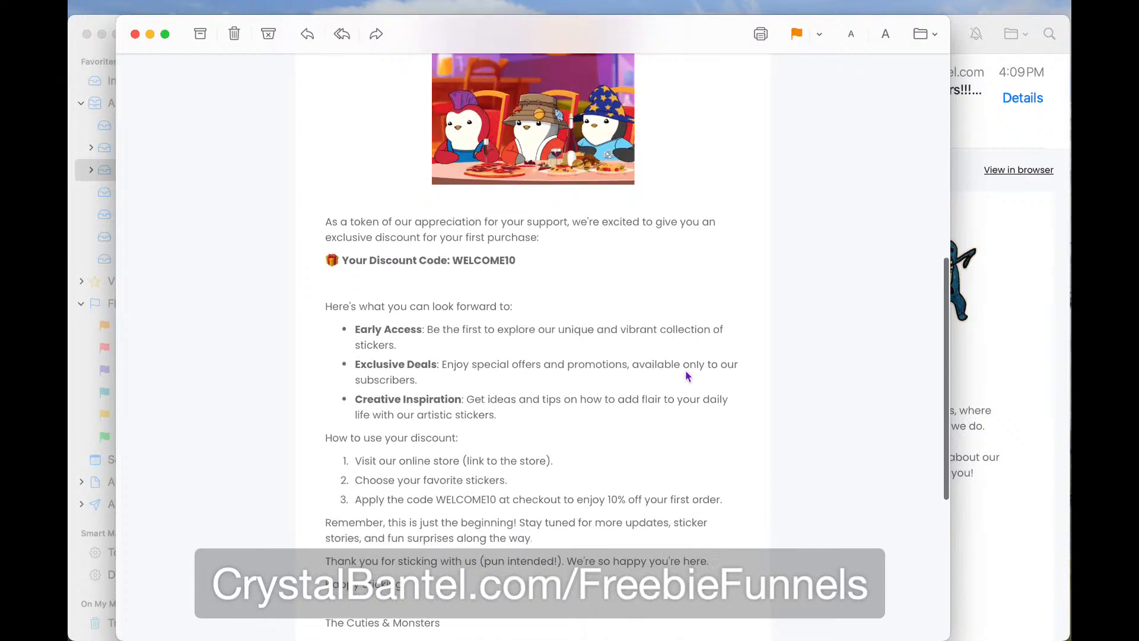
{"action": "scroll", "coordinate": [687, 376], "scroll_direction": "down", "scroll_amount": 2}
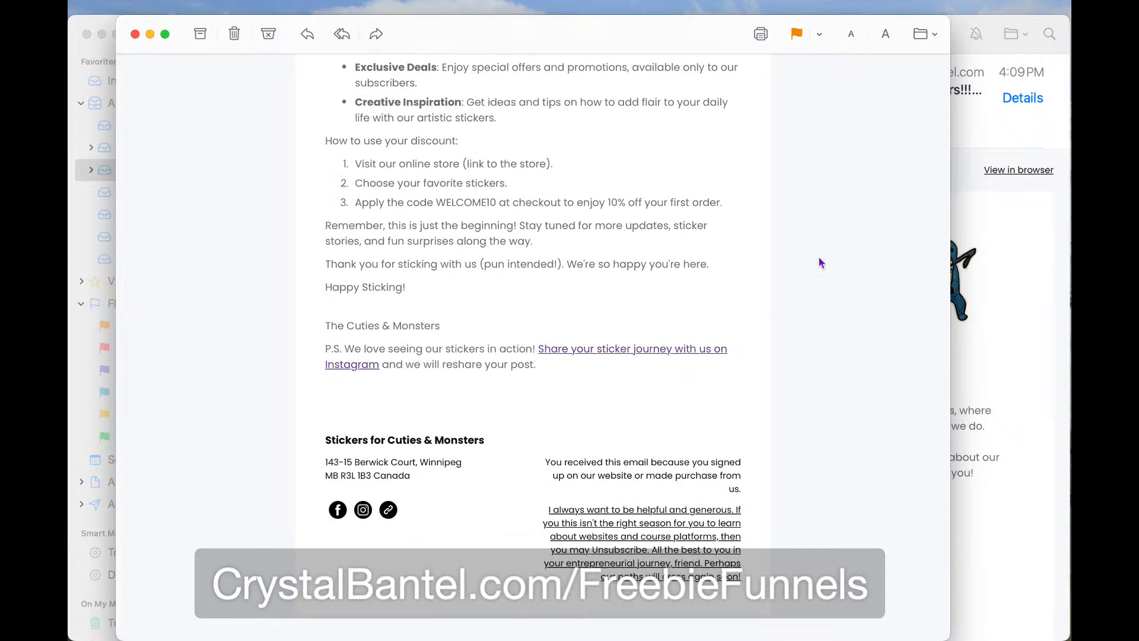
{"action": "left_click", "coordinate": [606, 356]}
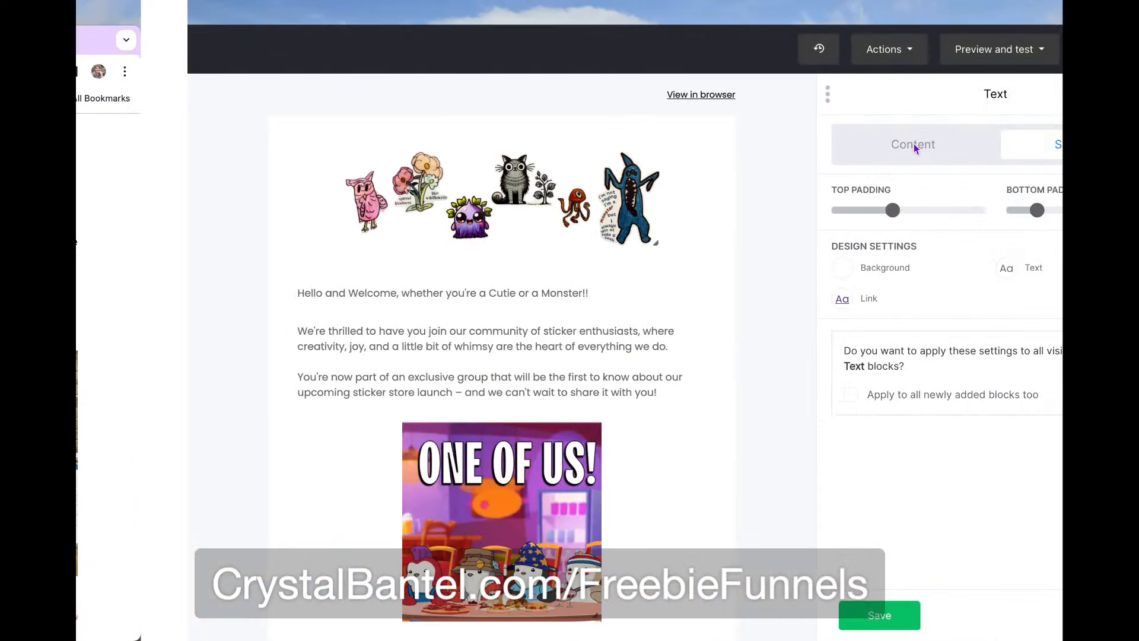
Look at the Preview and test options without choosing one, then finish editing the Freebie Delivery email
{"action": "left_click", "coordinate": [930, 52]}
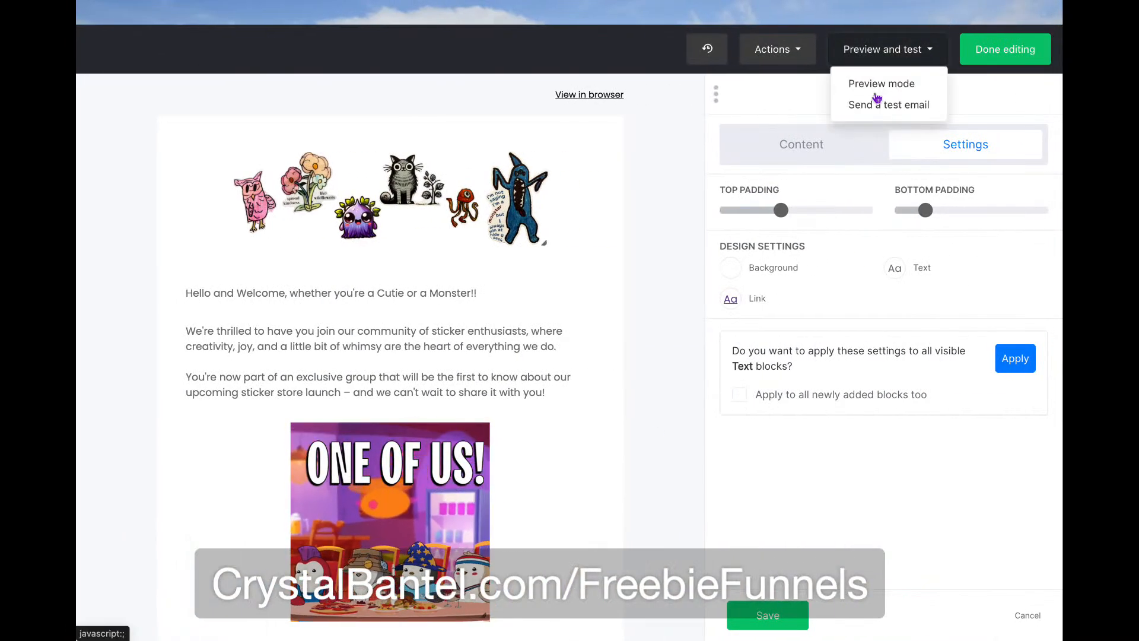
{"action": "left_click", "coordinate": [1013, 100]}
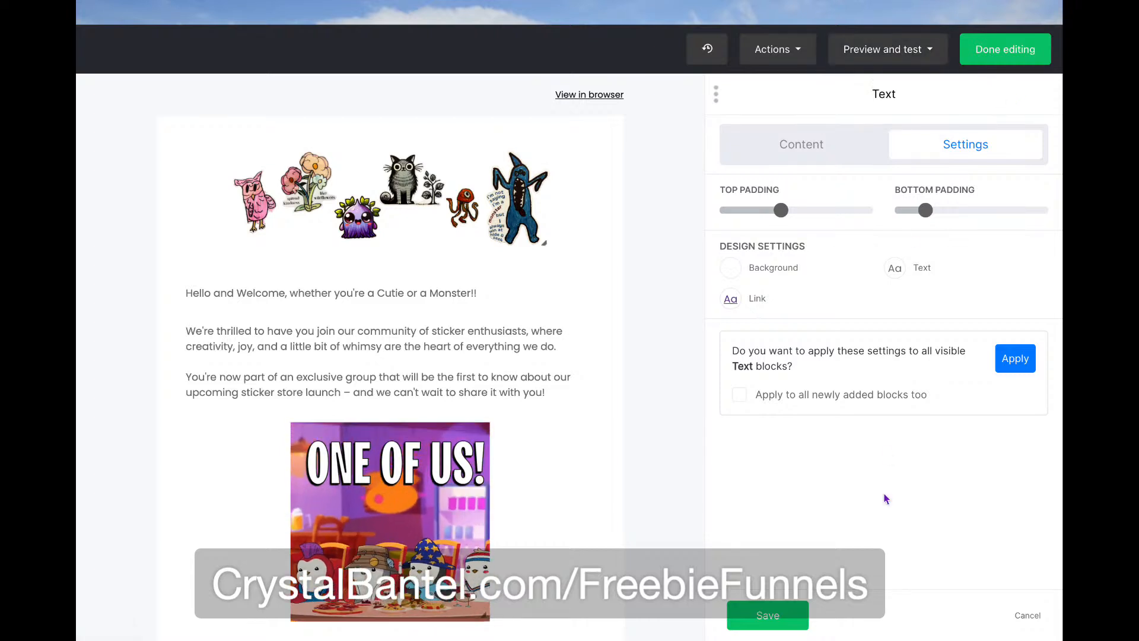
{"action": "left_click", "coordinate": [1013, 60]}
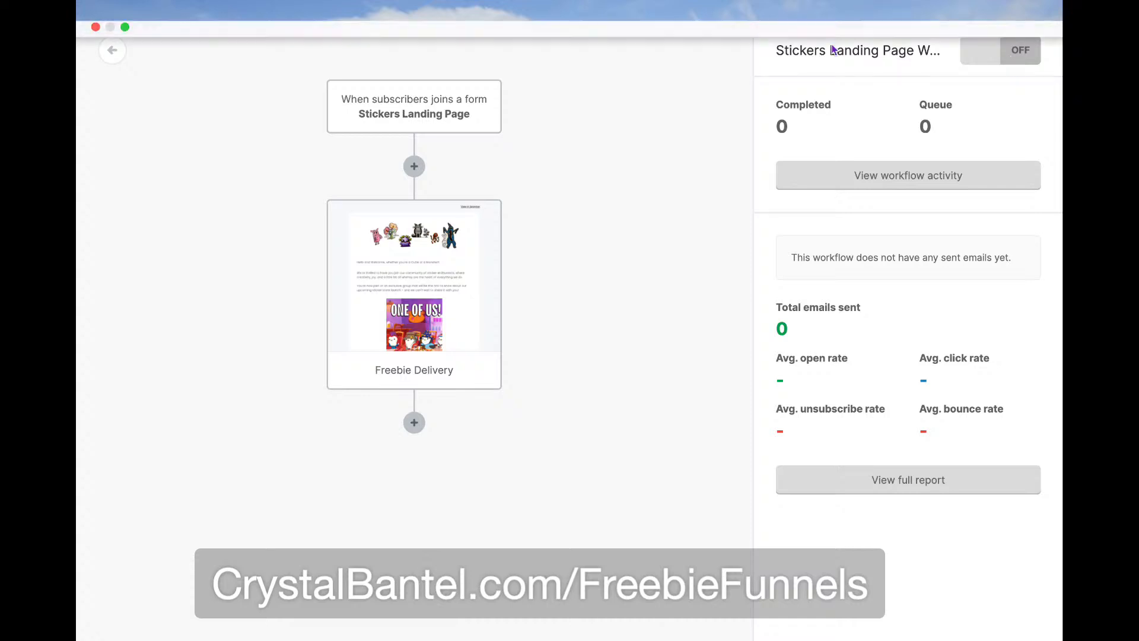
Switch the Stickers Landing Page workflow on, then back off
{"action": "mouse_move", "coordinate": [454, 223]}
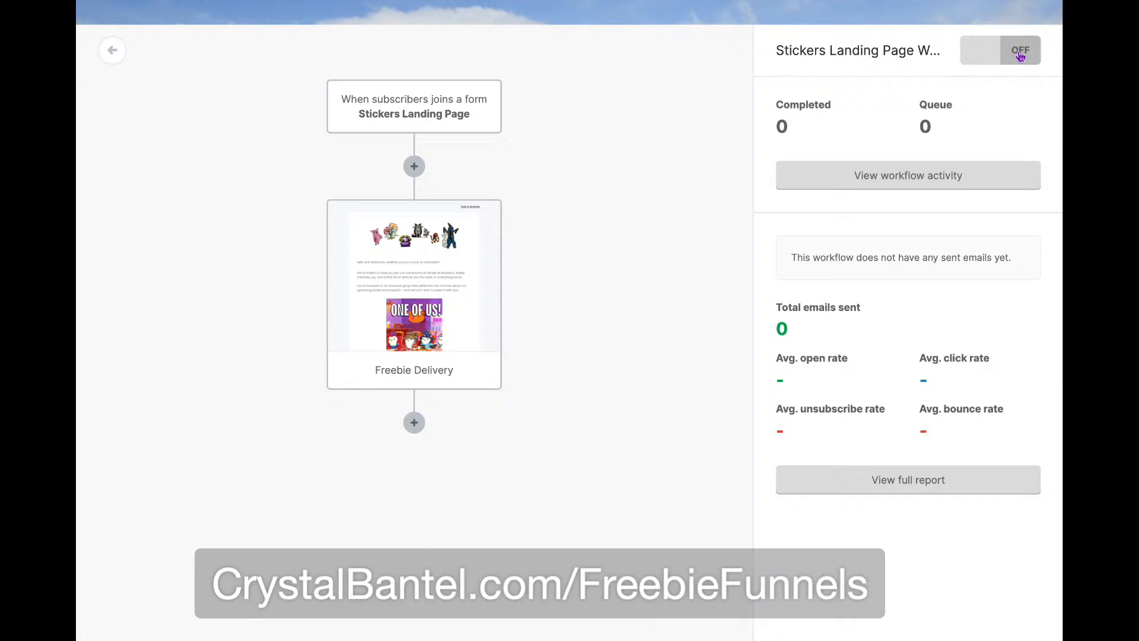
{"action": "left_click", "coordinate": [1008, 57]}
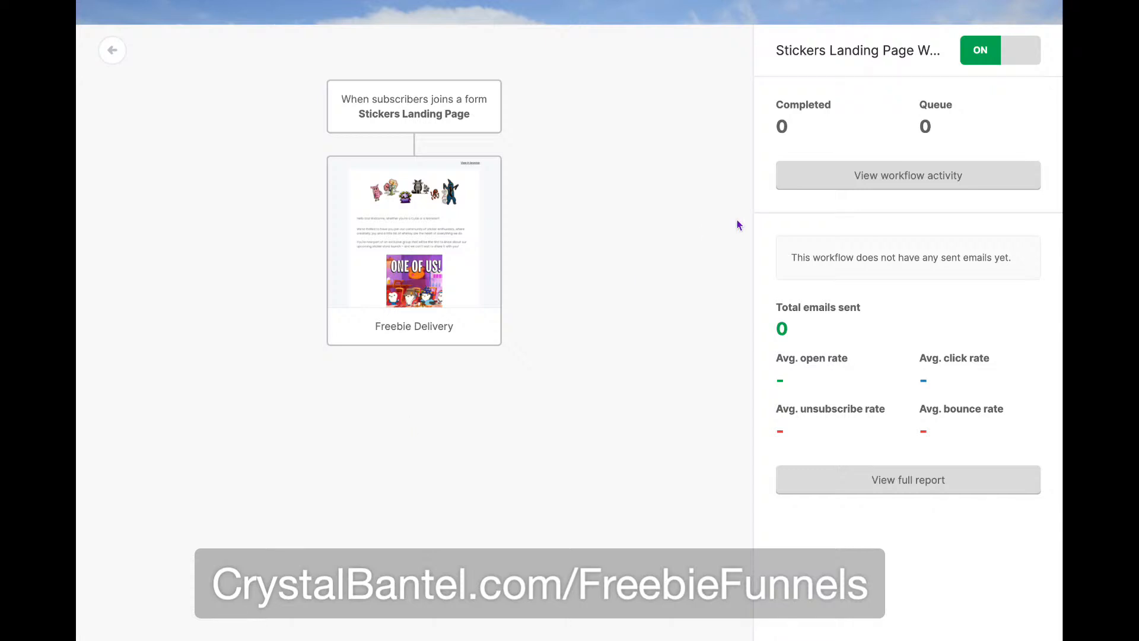
{"action": "left_click", "coordinate": [990, 62]}
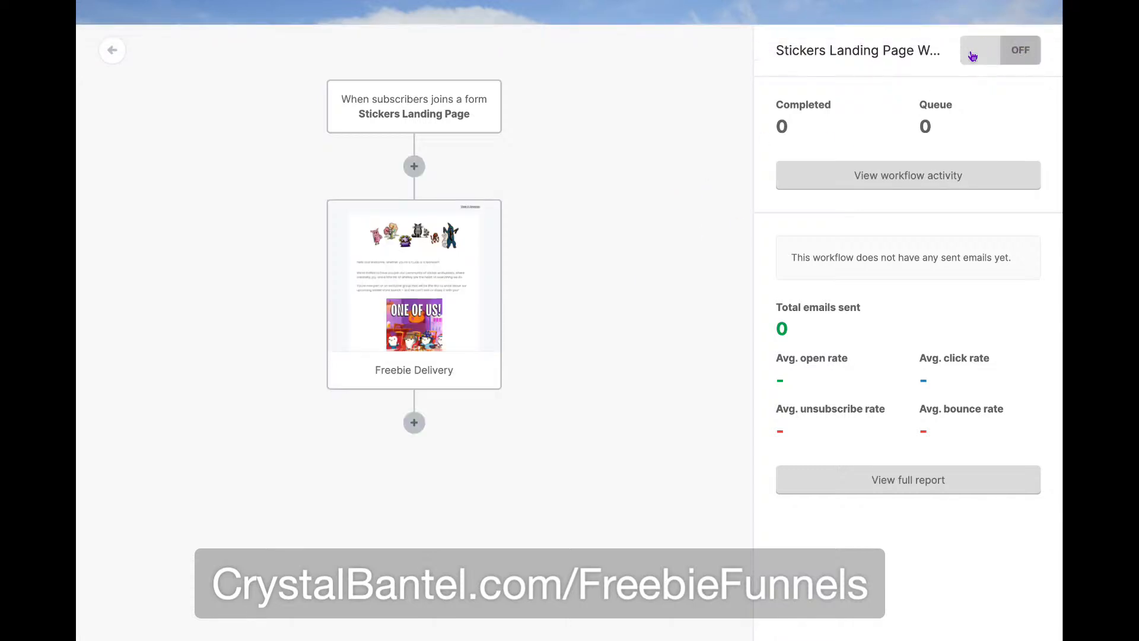
Insert a Delay step of 1 day(s) after the Freebie Delivery email and save it
{"action": "left_click", "coordinate": [414, 423]}
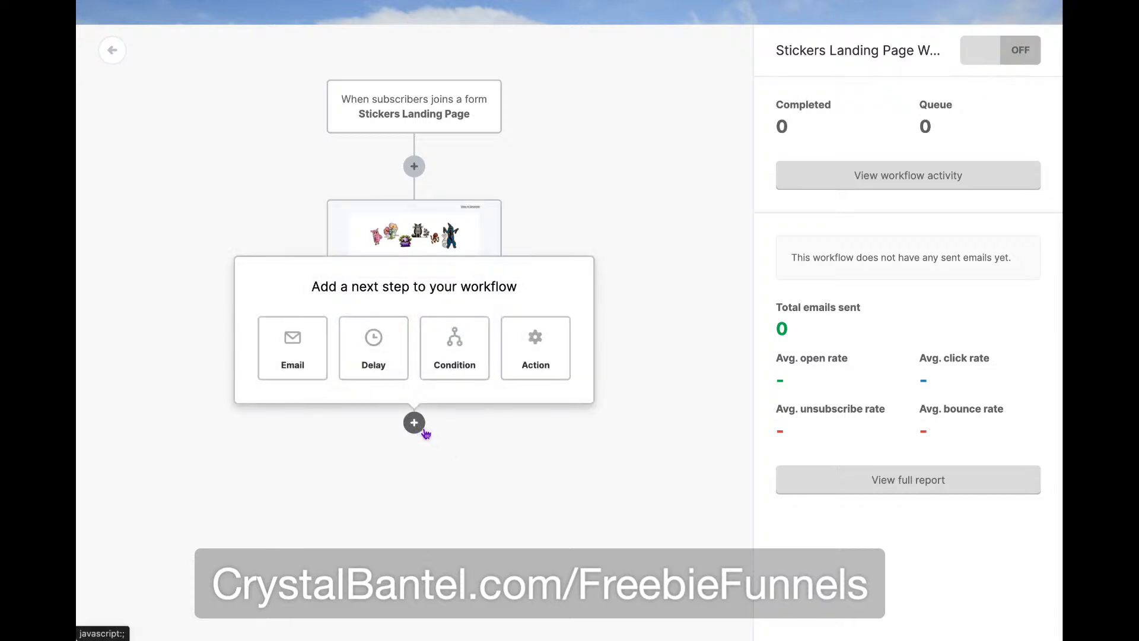
{"action": "left_click", "coordinate": [380, 365]}
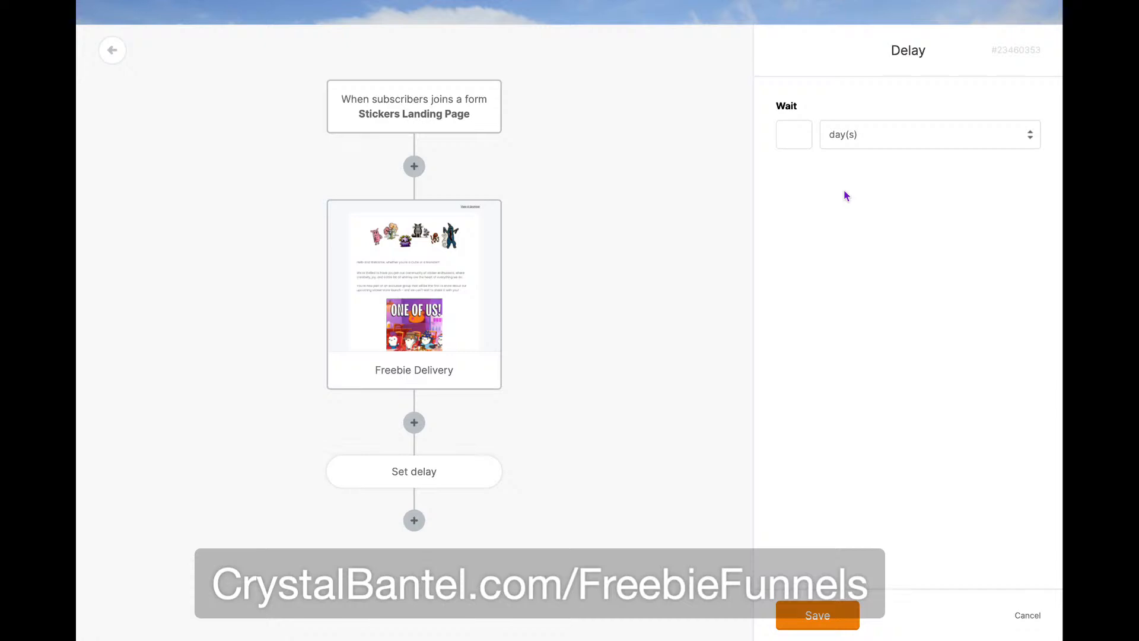
{"action": "type", "text": "1"}
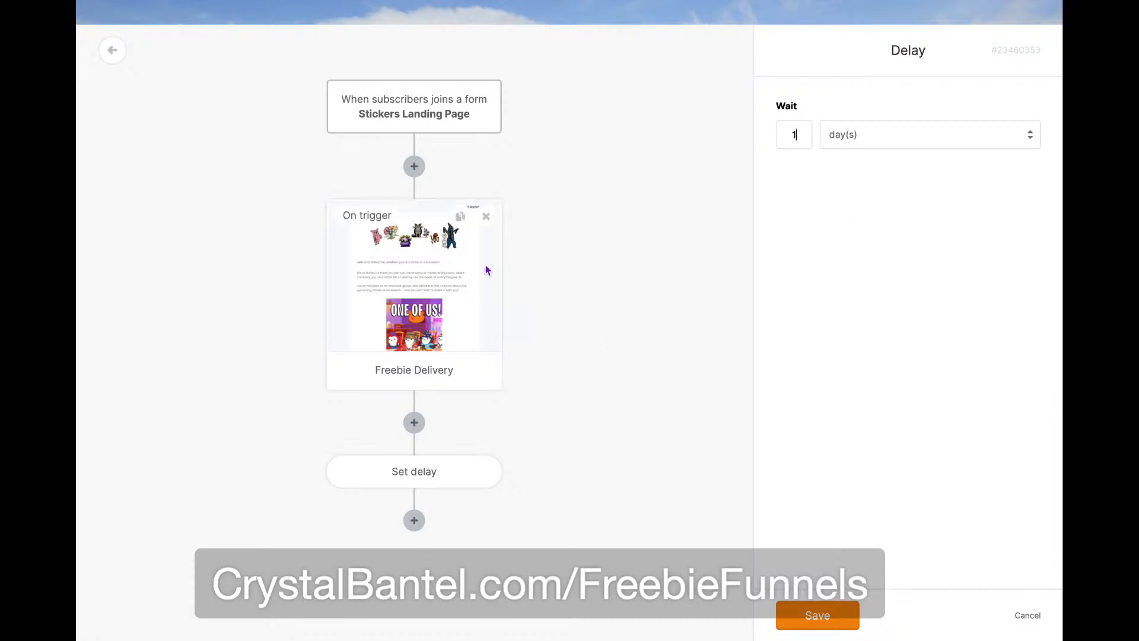
{"action": "left_click", "coordinate": [837, 611]}
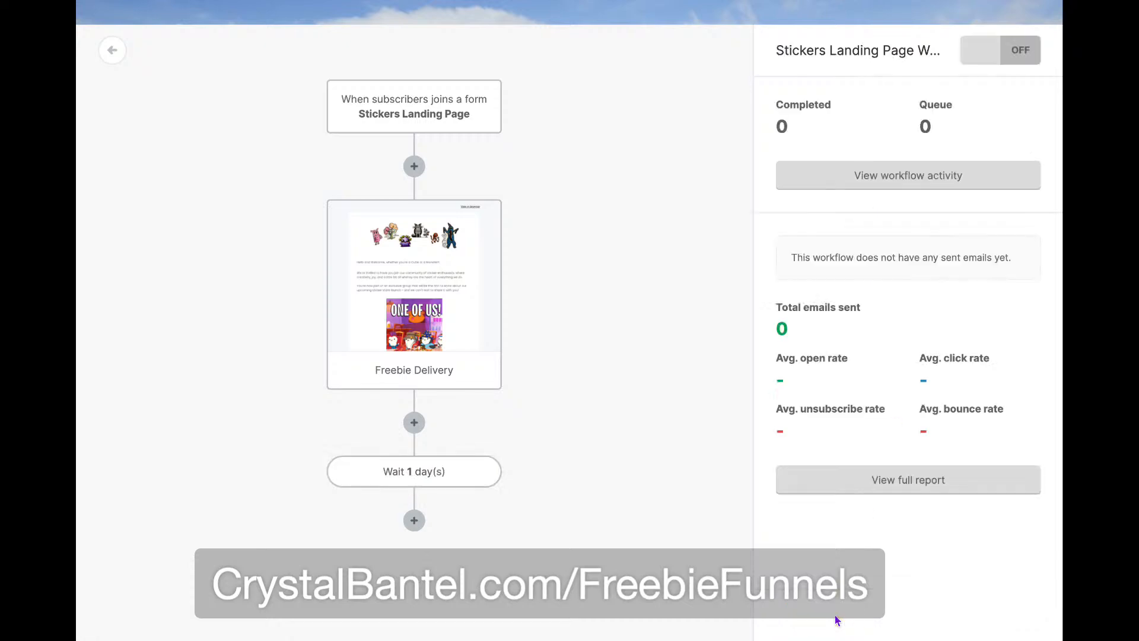
Add an Email step below the 1-day wait, then view the Freebie Delivery email's settings
{"action": "left_click", "coordinate": [414, 520]}
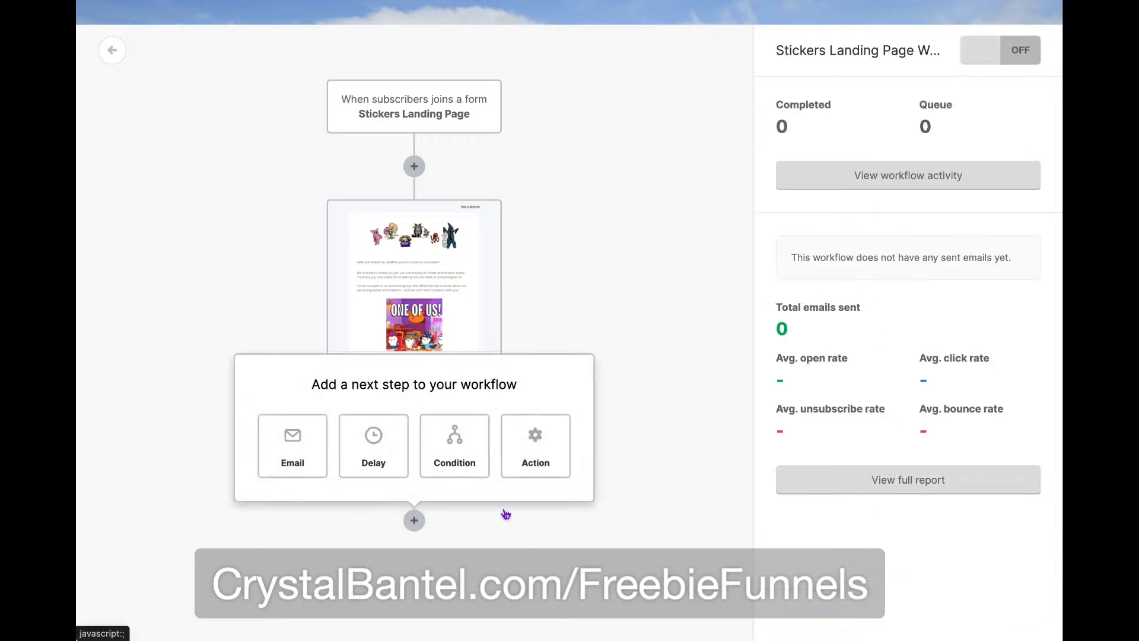
{"action": "left_click", "coordinate": [291, 454]}
{"action": "scroll", "coordinate": [685, 381], "scroll_direction": "down", "scroll_amount": 4}
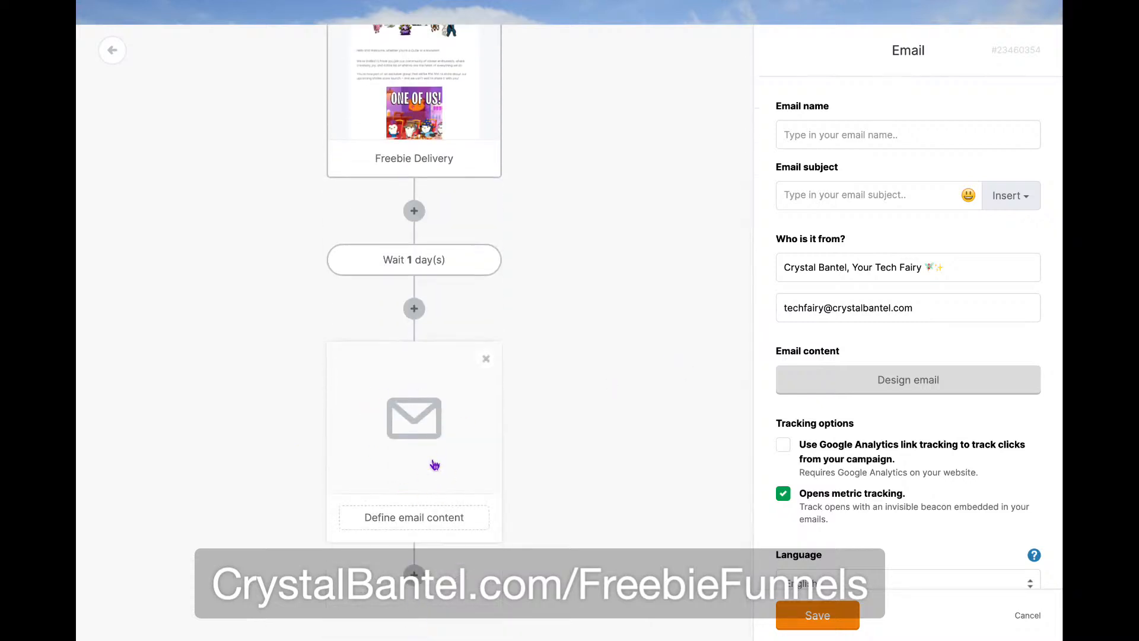
{"action": "left_click", "coordinate": [497, 130]}
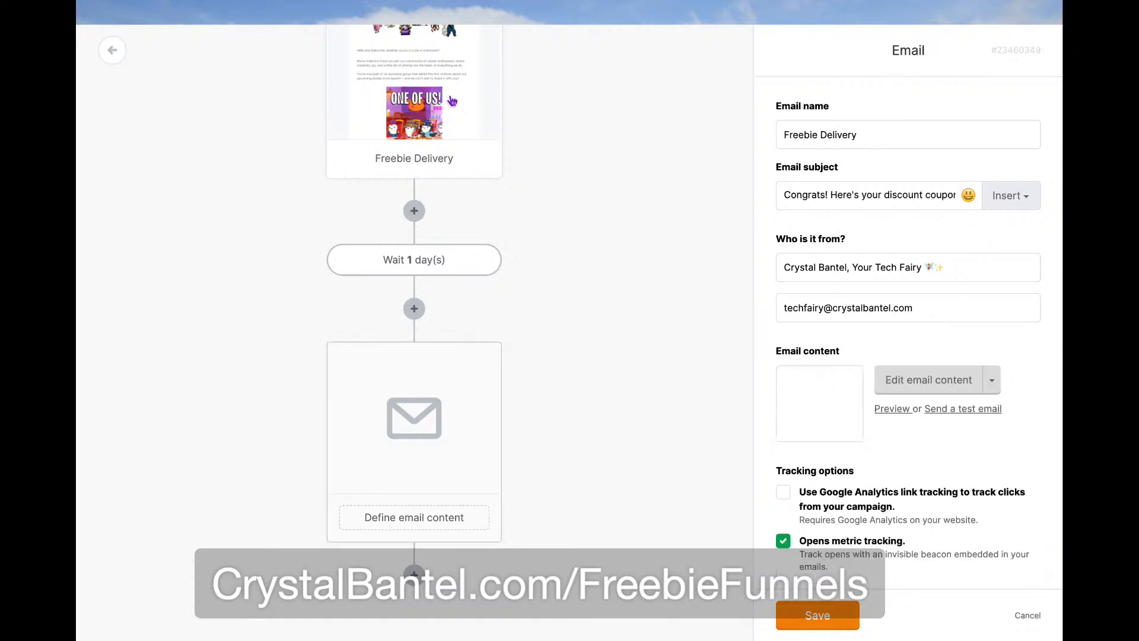
{"action": "scroll", "coordinate": [457, 120], "scroll_direction": "up", "scroll_amount": 4}
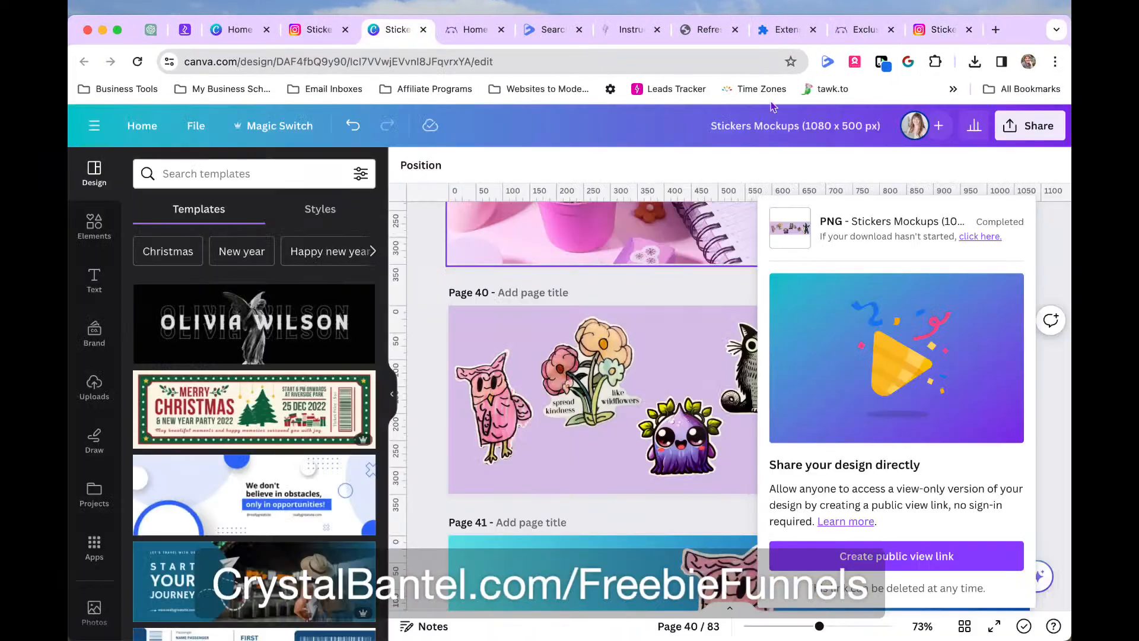
Share the Stickers Mockups design as view-only for anyone with the link and copy the link
{"action": "left_click", "coordinate": [1031, 132]}
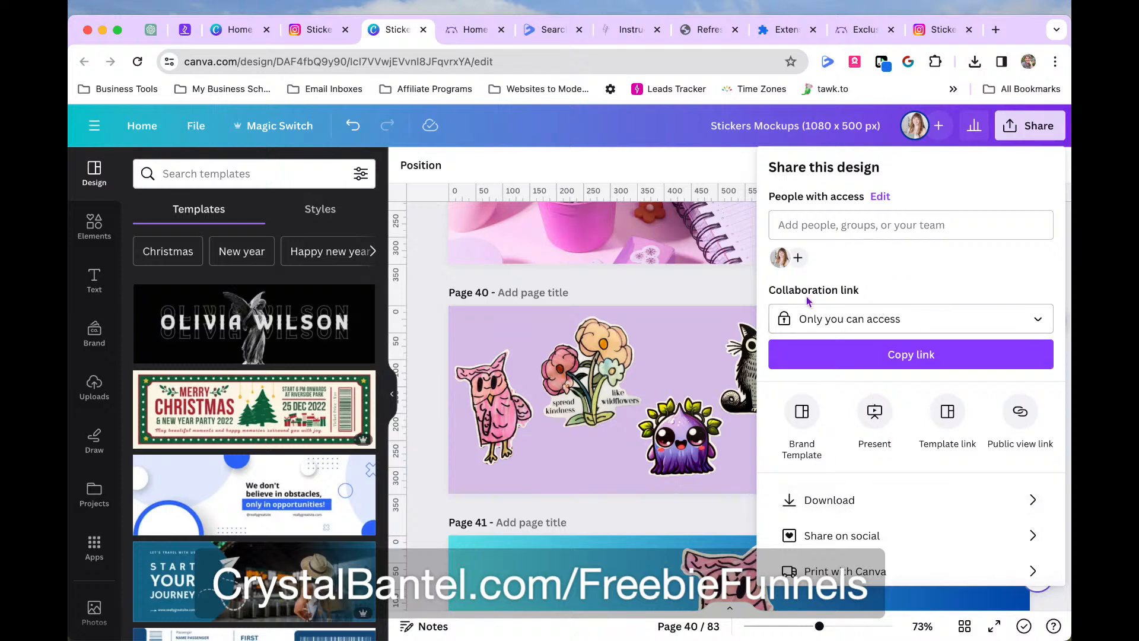
{"action": "left_click", "coordinate": [1001, 323]}
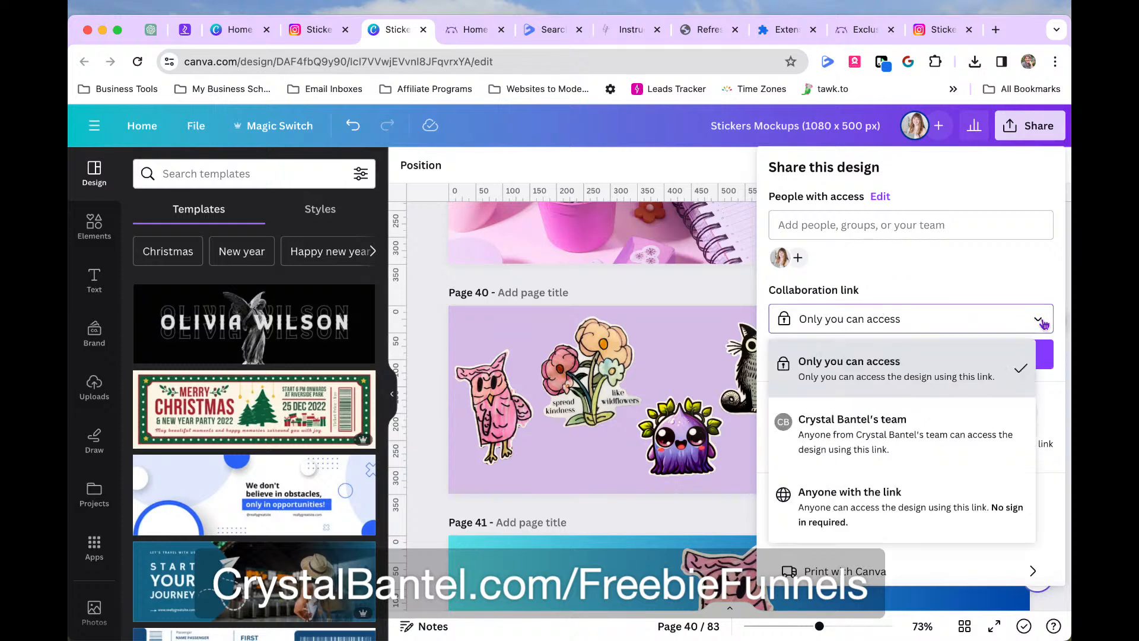
{"action": "left_click", "coordinate": [845, 522]}
{"action": "left_click", "coordinate": [1003, 319]}
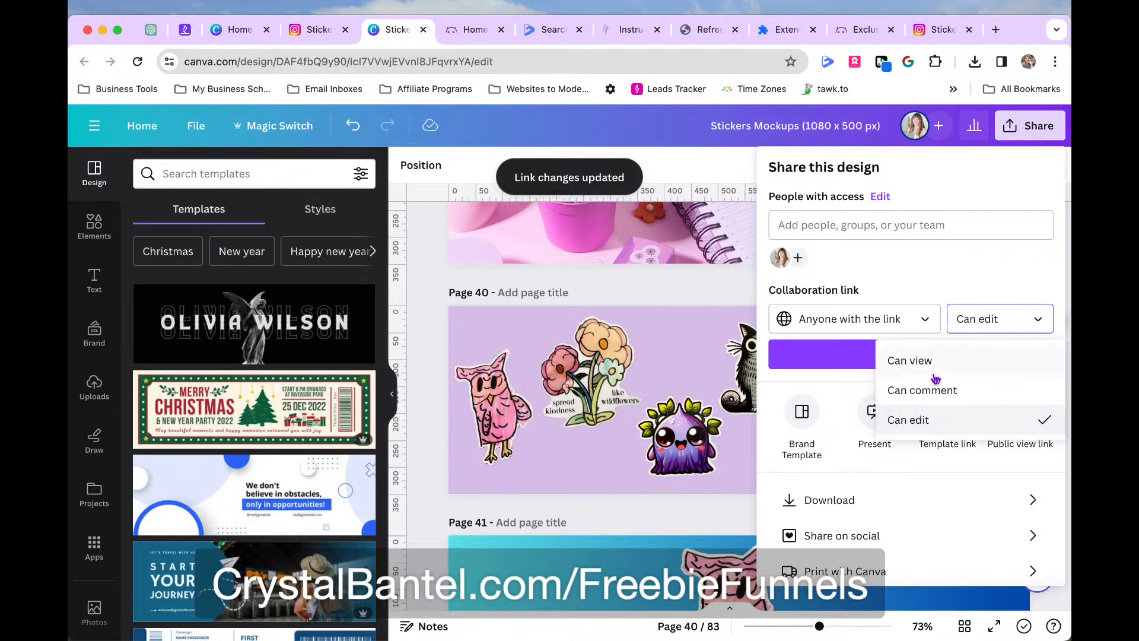
{"action": "left_click", "coordinate": [929, 360]}
{"action": "left_click", "coordinate": [927, 355]}
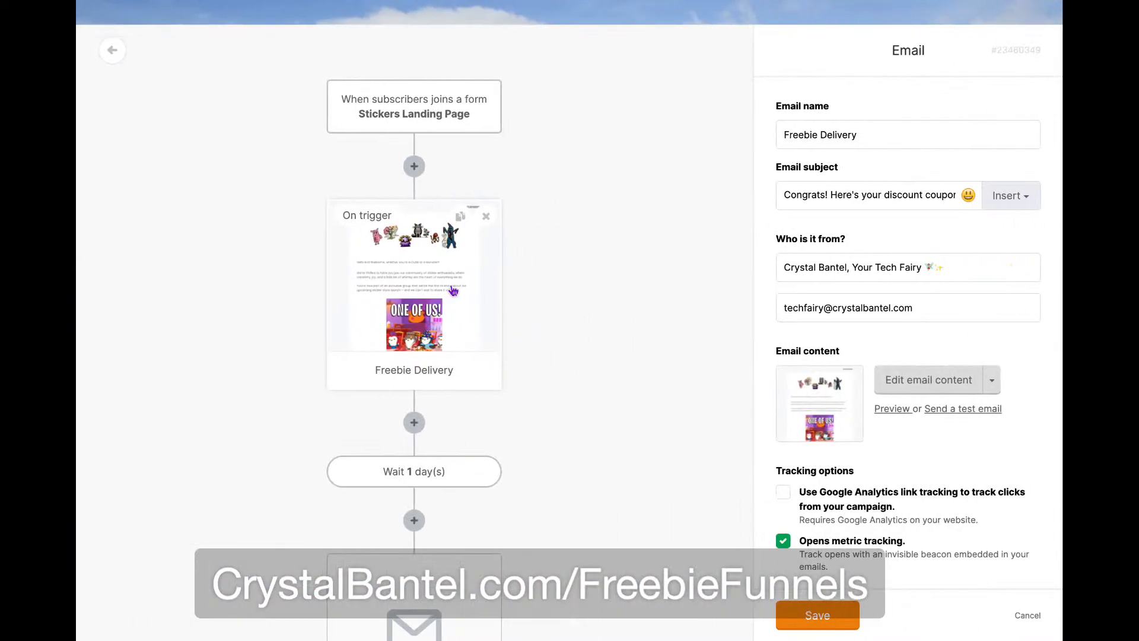
{"action": "left_click", "coordinate": [929, 378]}
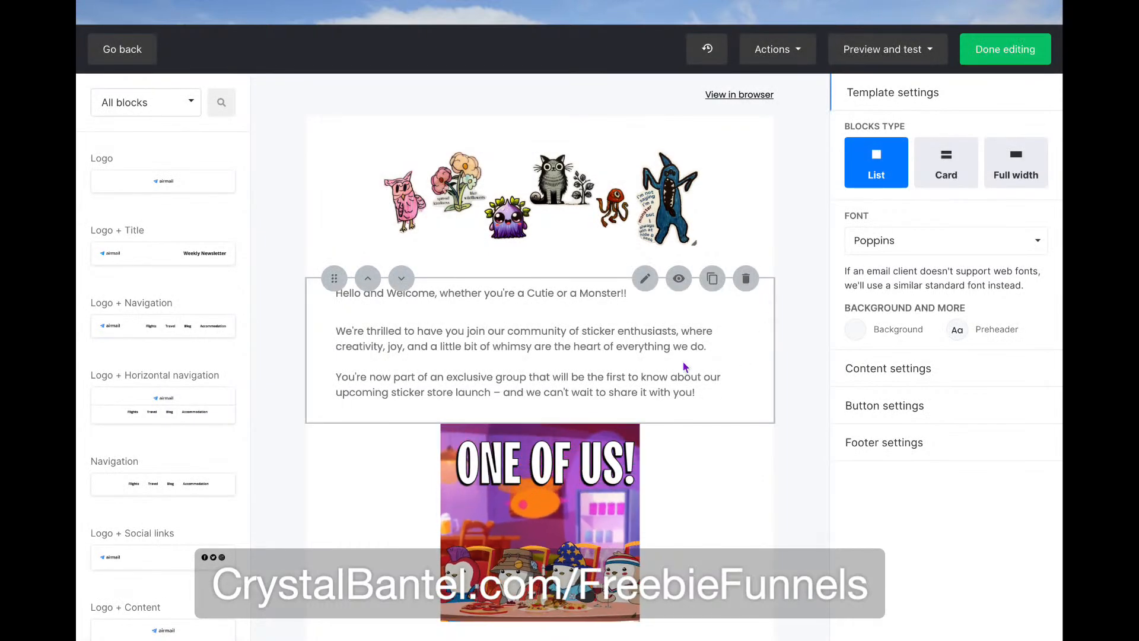
{"action": "scroll", "coordinate": [710, 400], "scroll_direction": "down", "scroll_amount": 5}
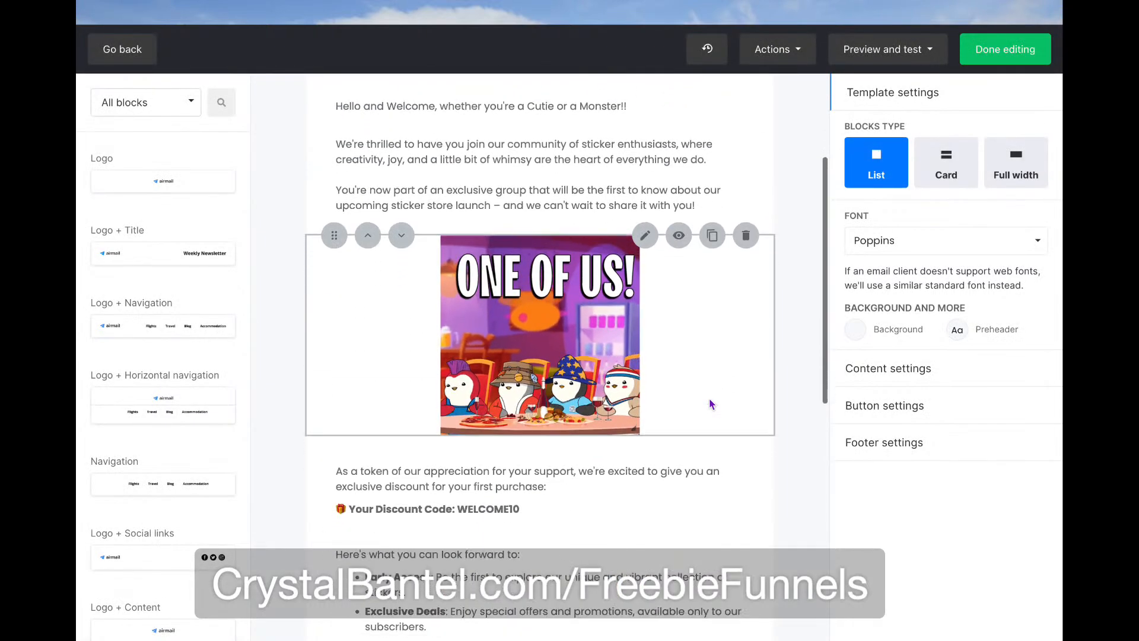
{"action": "scroll", "coordinate": [668, 469], "scroll_direction": "down", "scroll_amount": 8}
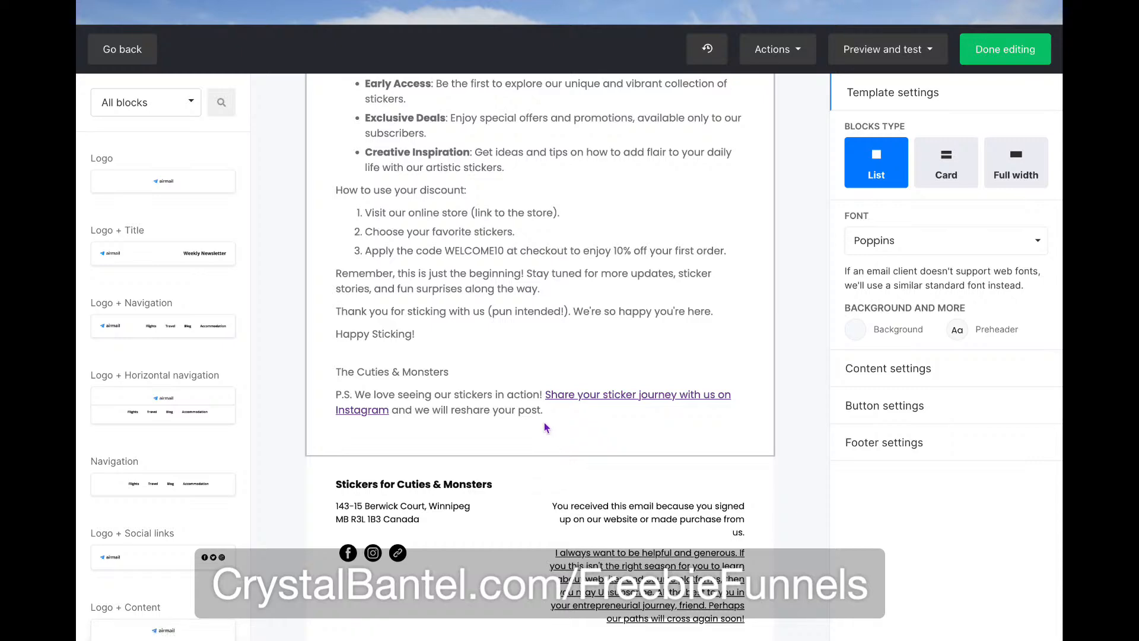
{"action": "scroll", "coordinate": [598, 263], "scroll_direction": "up", "scroll_amount": 8}
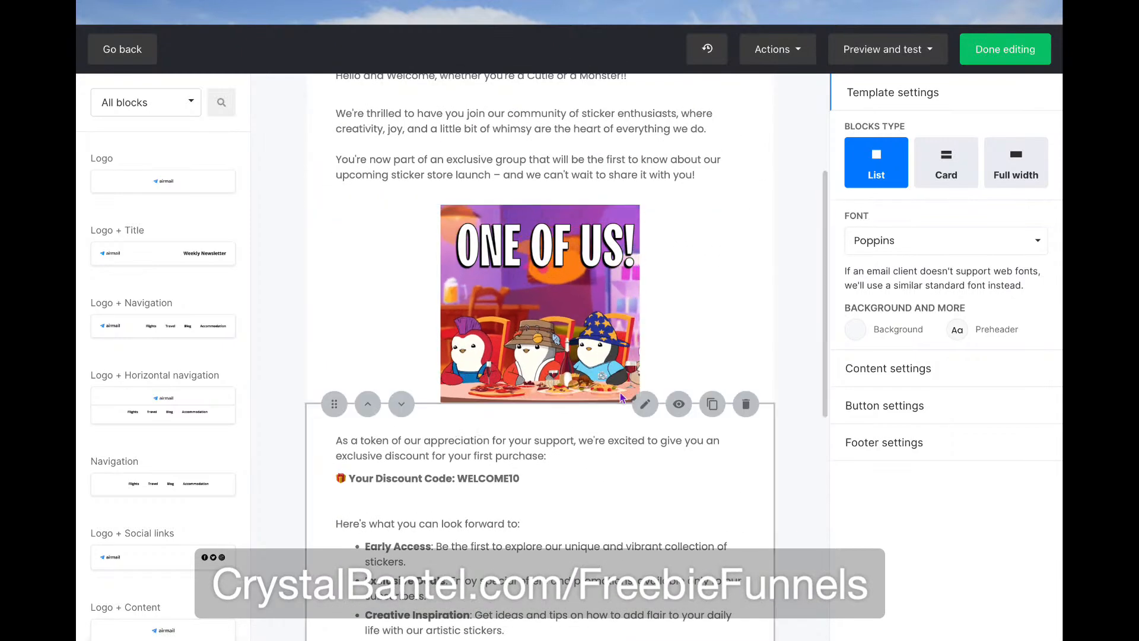
{"action": "scroll", "coordinate": [582, 420], "scroll_direction": "down", "scroll_amount": 1}
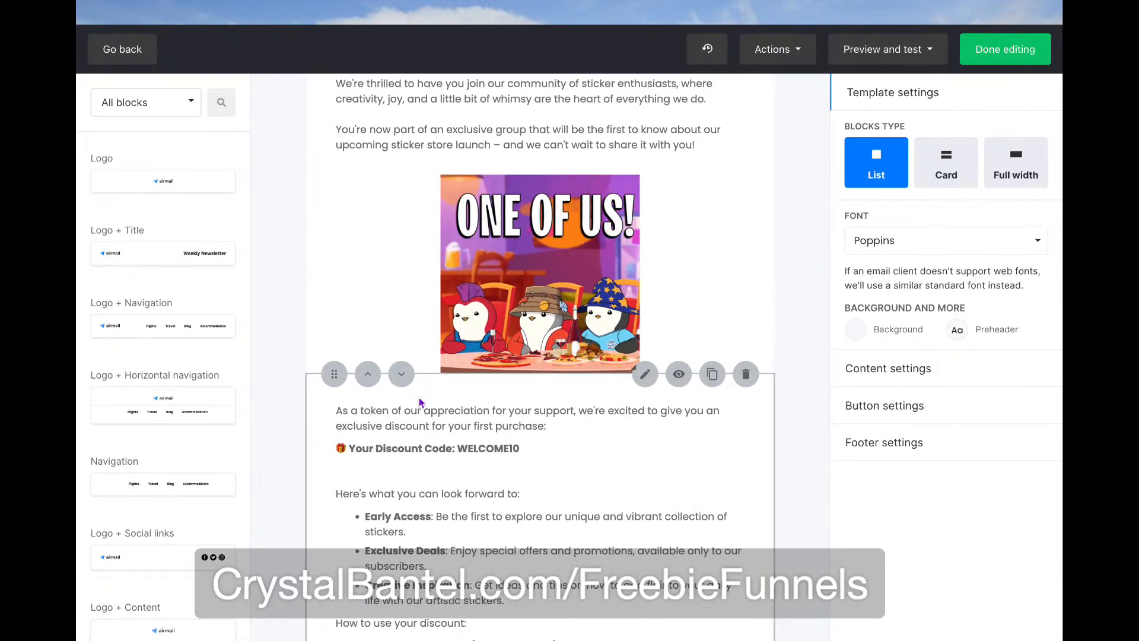
{"action": "left_click", "coordinate": [653, 409]}
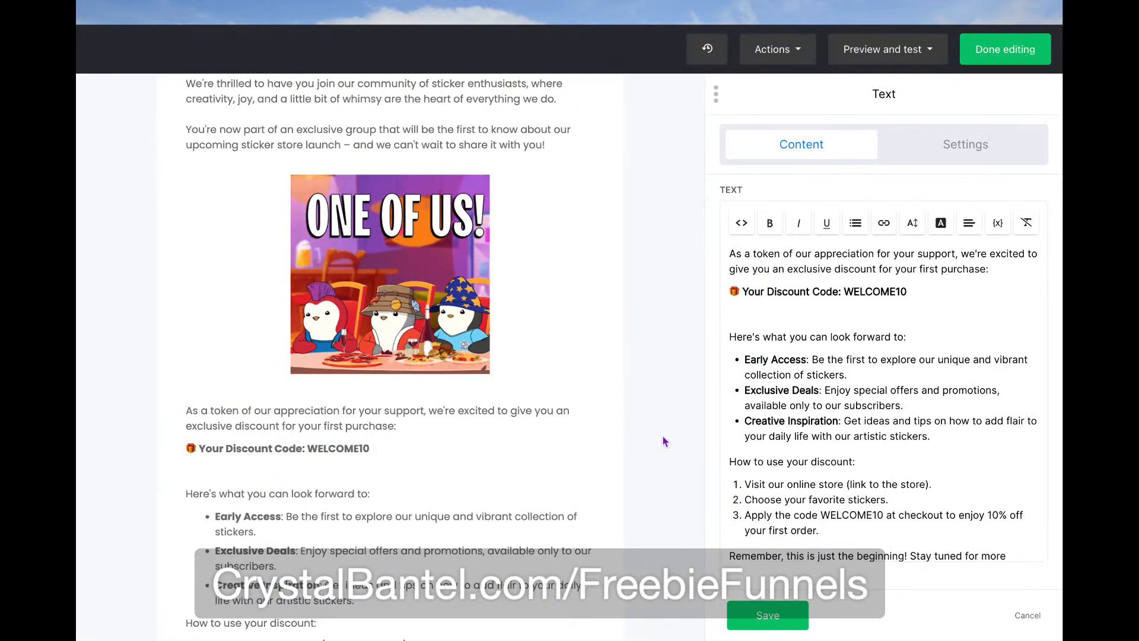
{"action": "left_click", "coordinate": [767, 616]}
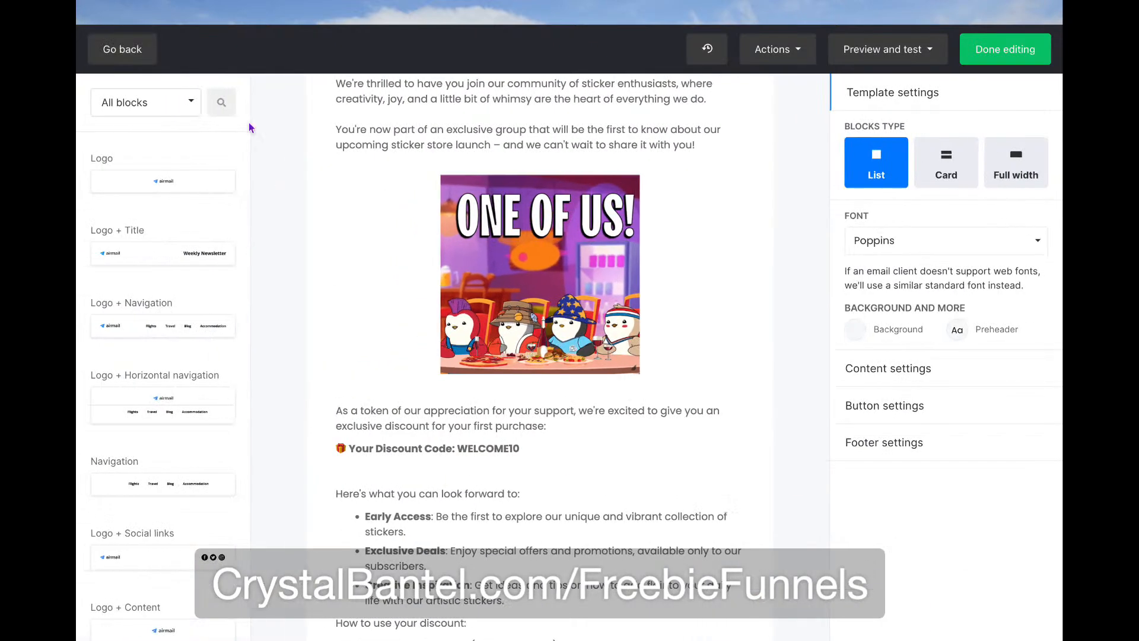
{"action": "left_click", "coordinate": [221, 103]}
Search the blocks for 'button' and place a Button block below the ONE OF US! GIF
{"action": "type", "text": "button"}
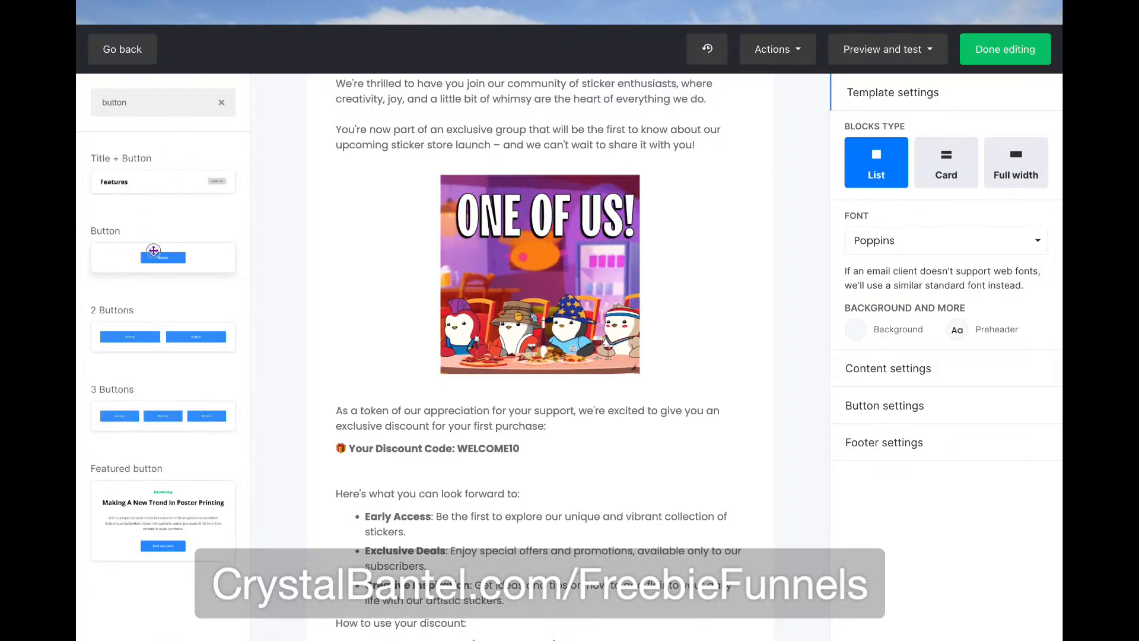
{"action": "left_click_drag", "start_coordinate": [153, 257], "coordinate": [463, 332]}
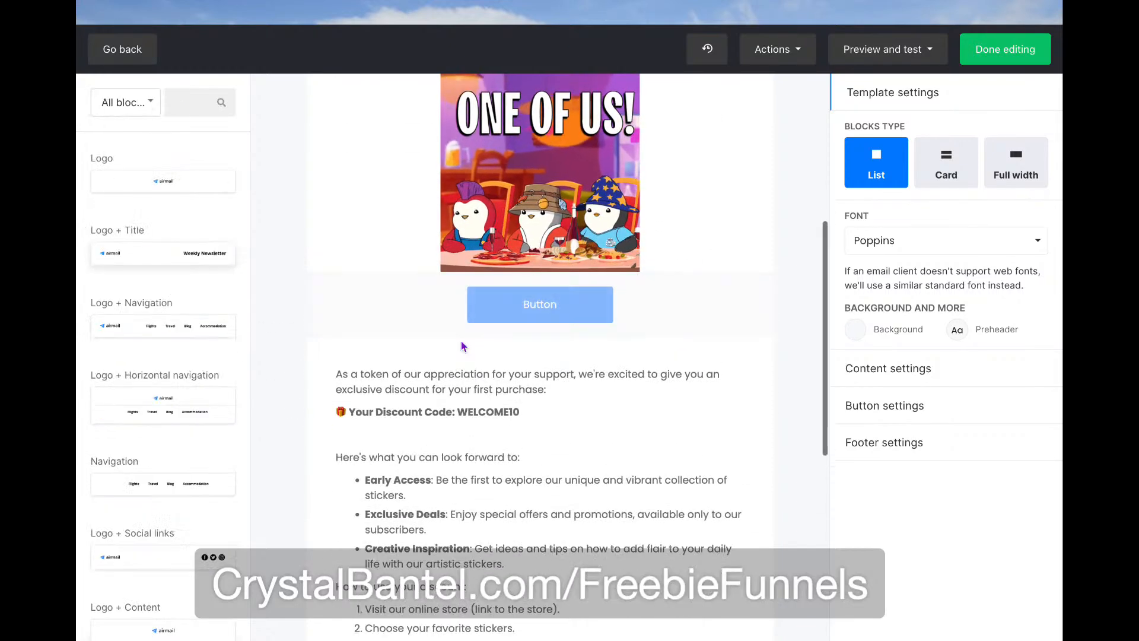
{"action": "left_click", "coordinate": [537, 320]}
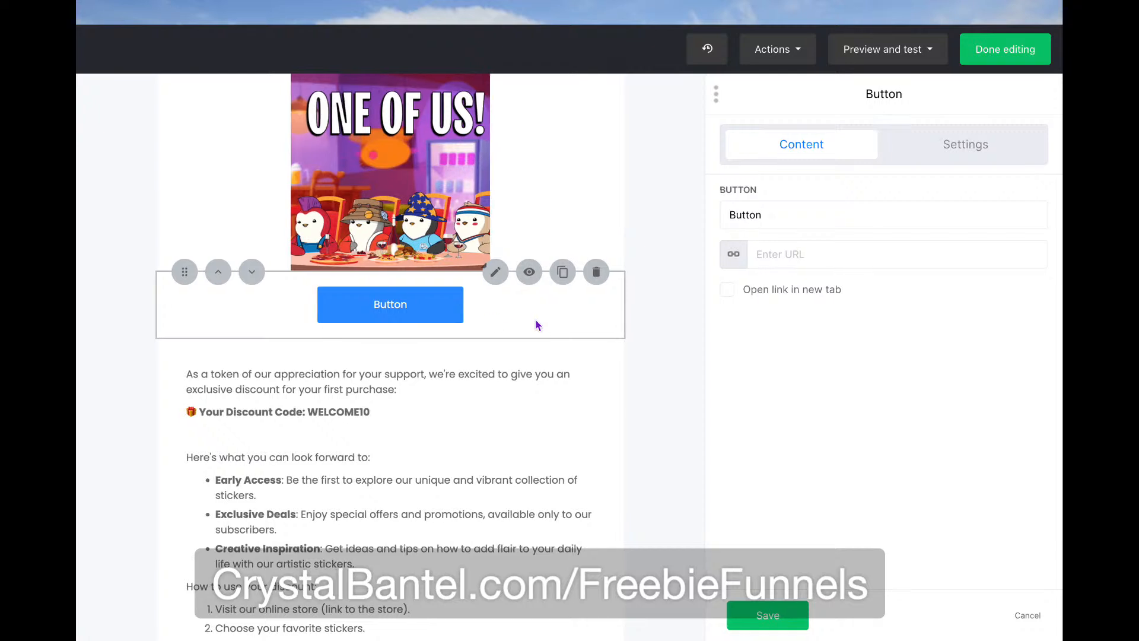
Label the button 'Download your Guide Here', paste the Canva link, and open it in a new tab
{"action": "double_click", "coordinate": [774, 216]}
{"action": "type", "text": "Get"}
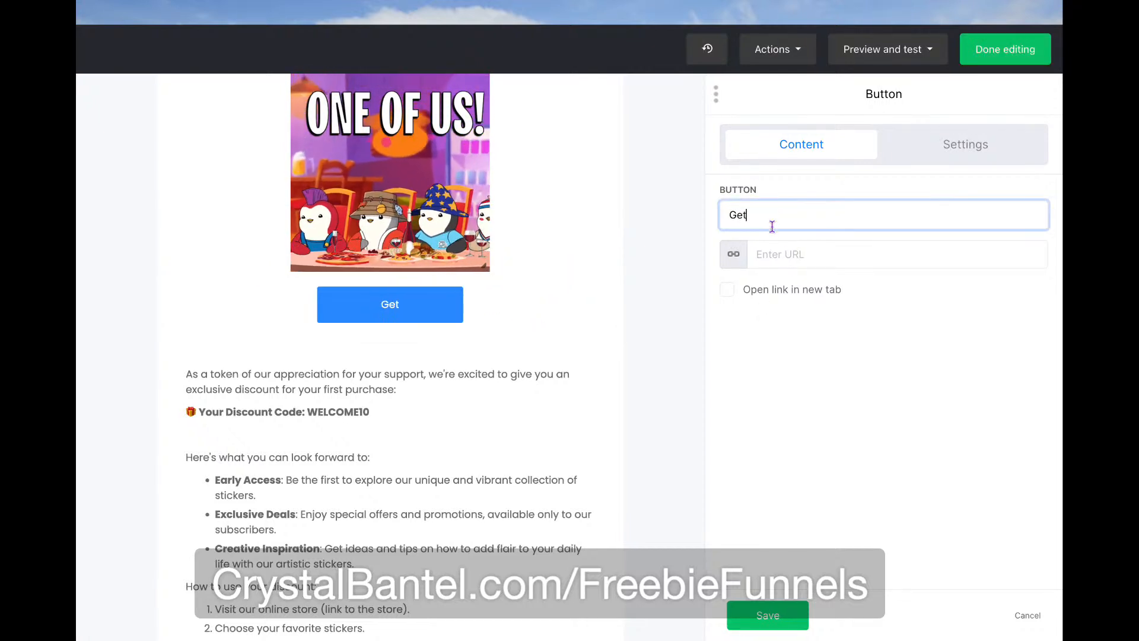
{"action": "type", "text": " the Guide"}
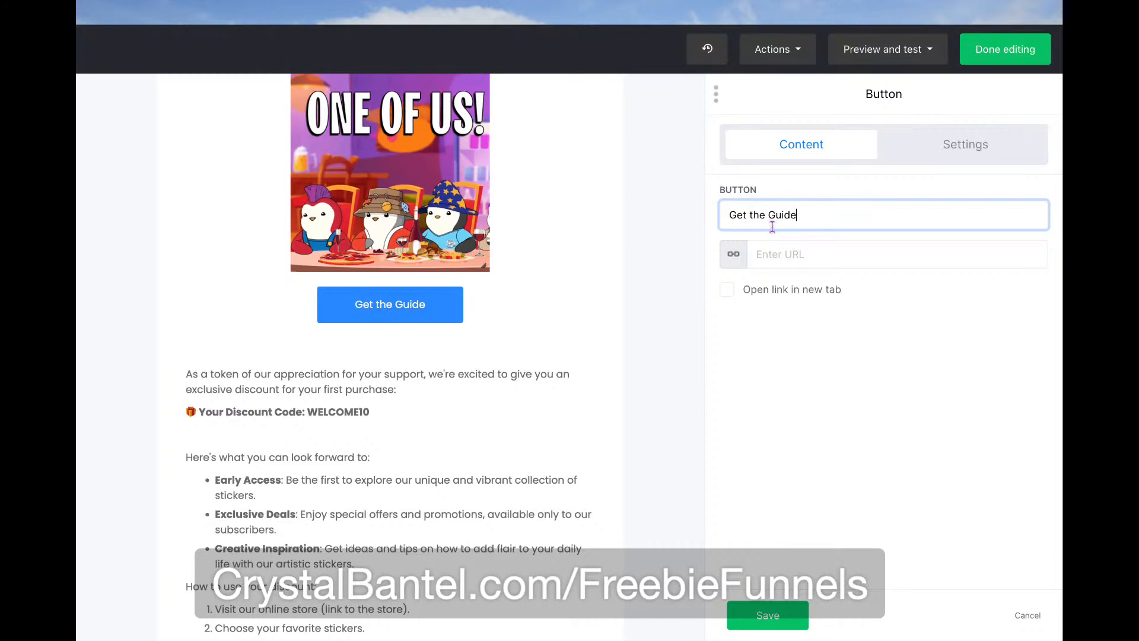
{"action": "key", "text": "ctrl+a"}
{"action": "type", "text": "Download your "}
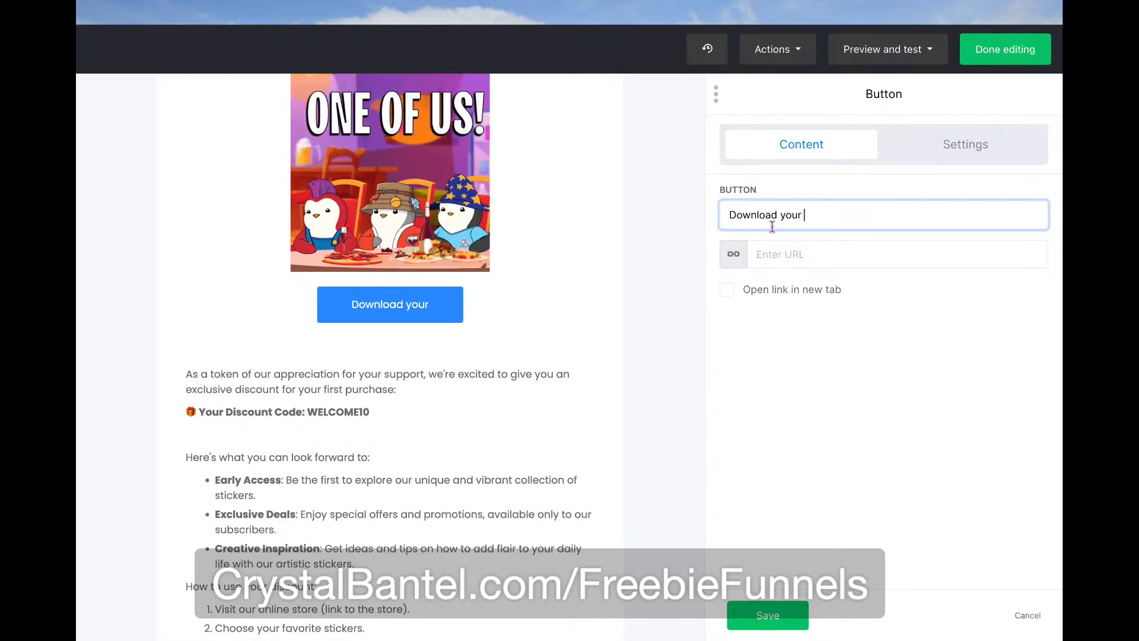
{"action": "type", "text": "Guide Here"}
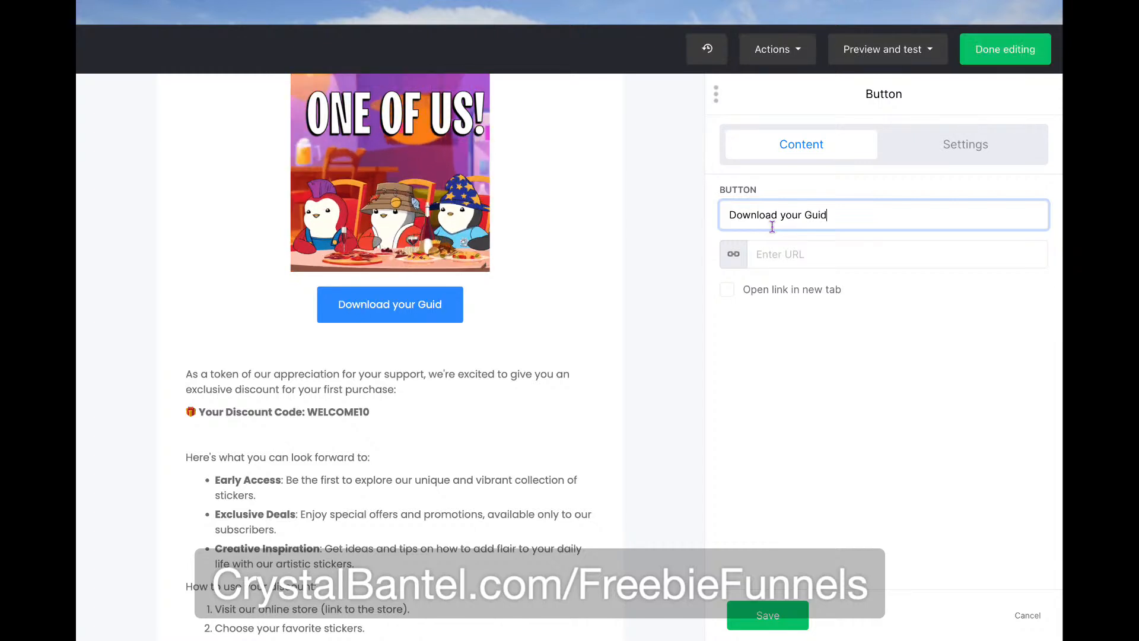
{"action": "double_click", "coordinate": [820, 216]}
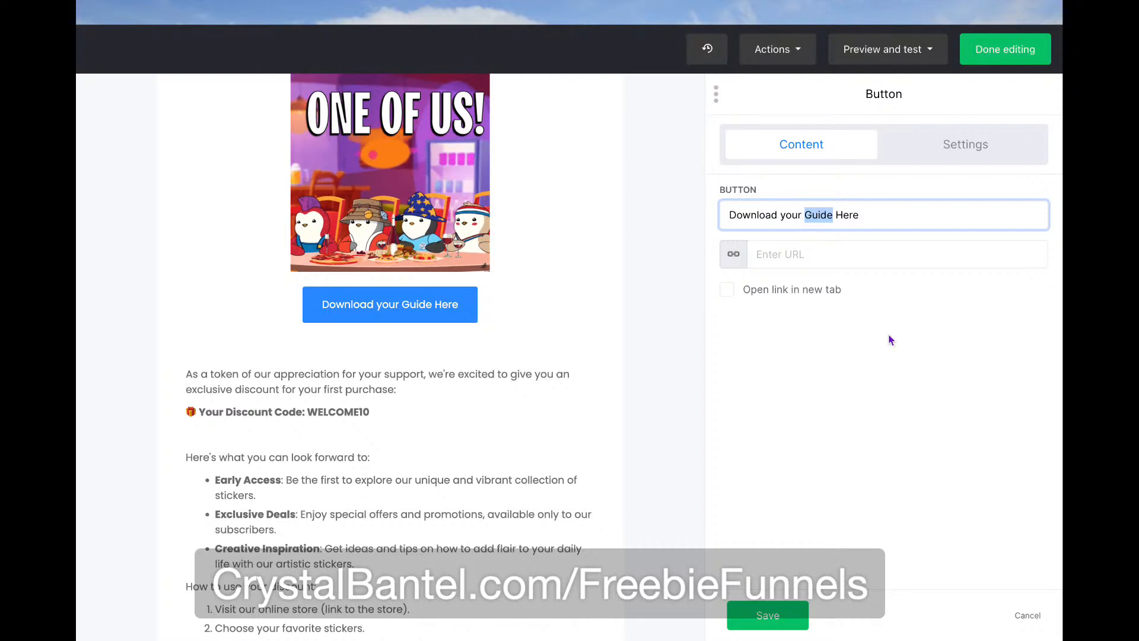
{"action": "left_click", "coordinate": [825, 249]}
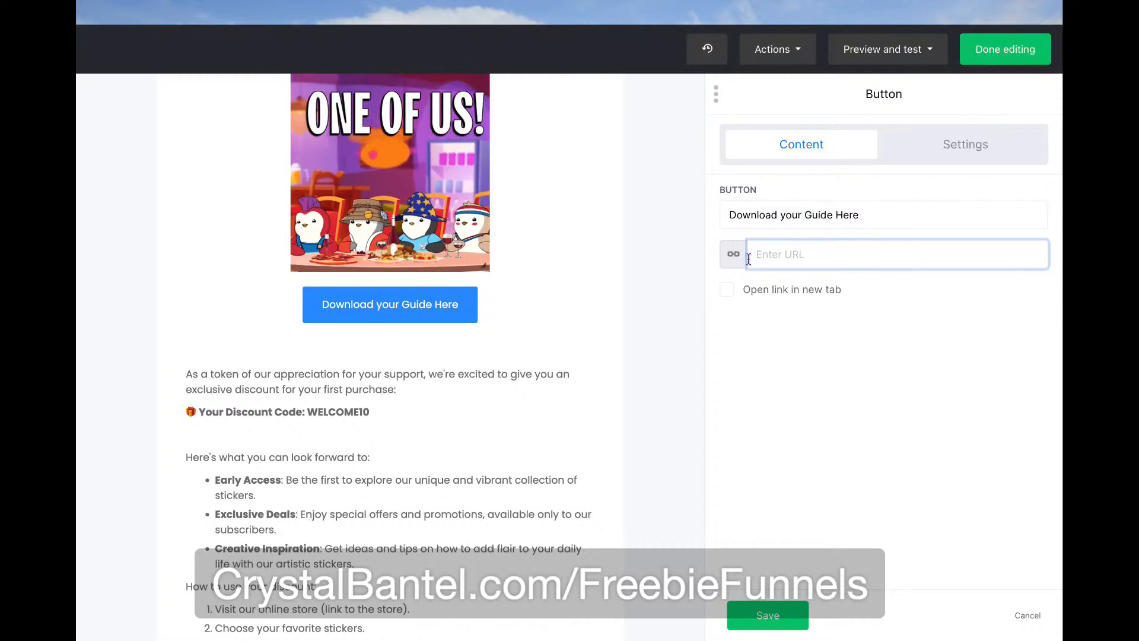
{"action": "key", "text": "ctrl+v"}
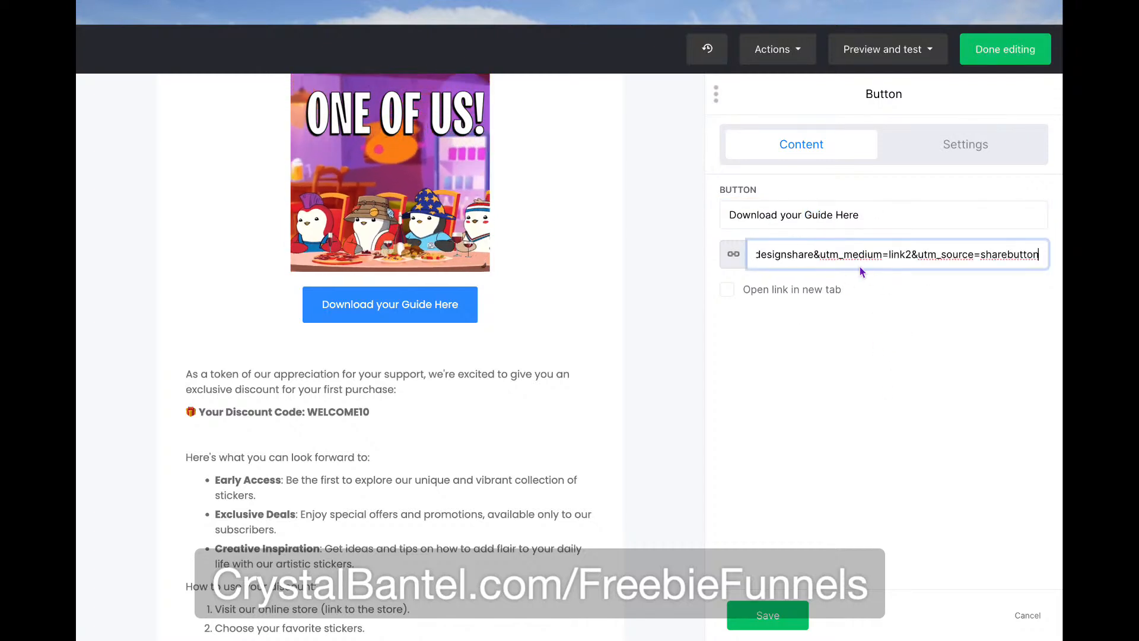
{"action": "key", "text": "Home"}
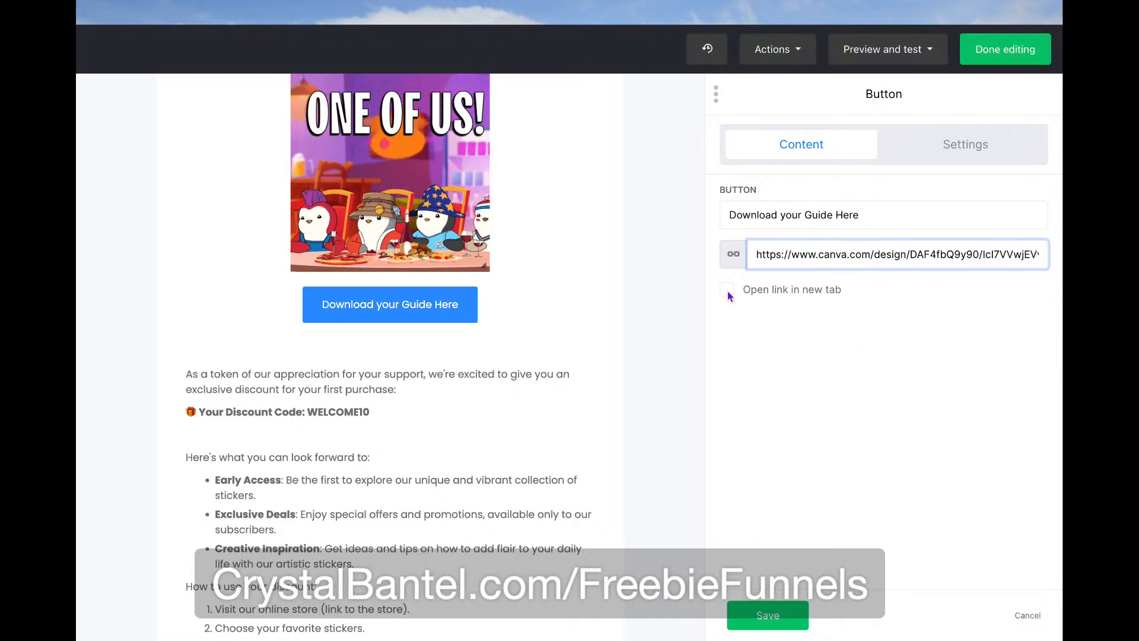
{"action": "left_click", "coordinate": [728, 293]}
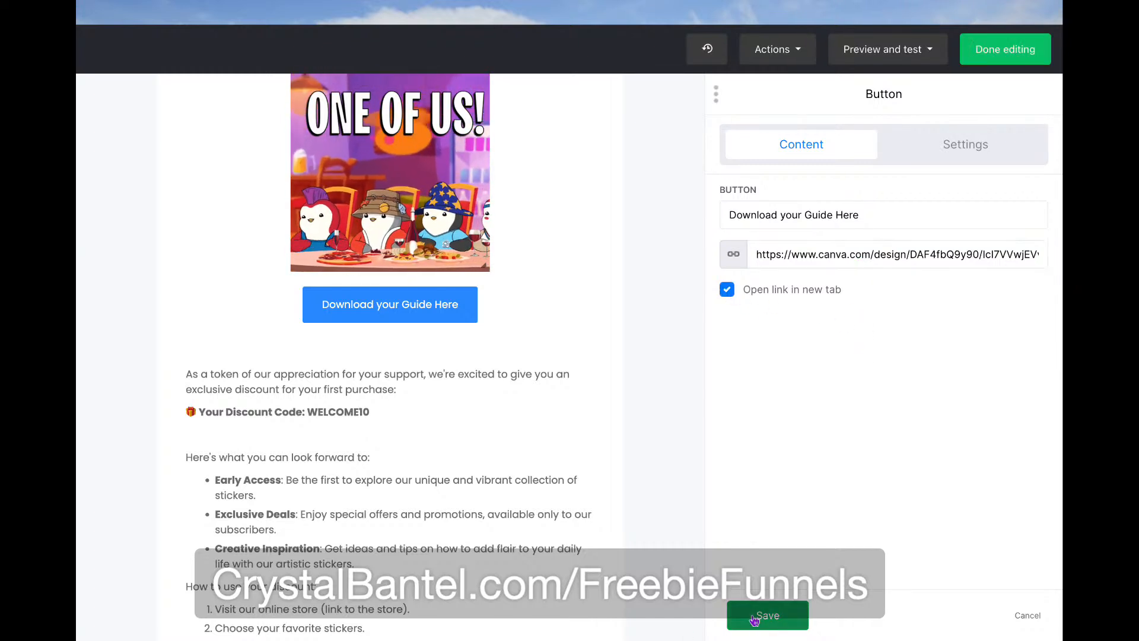
Give the button a purple (#8e44ad) background and save the block
{"action": "left_click", "coordinate": [968, 156]}
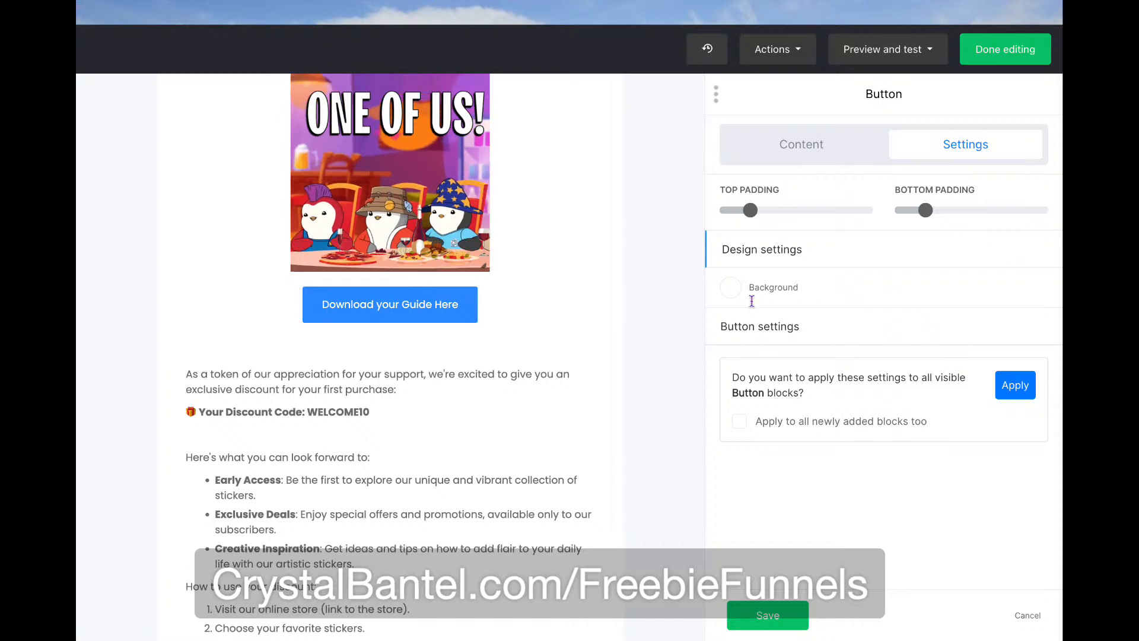
{"action": "left_click", "coordinate": [757, 336]}
{"action": "left_click", "coordinate": [730, 453]}
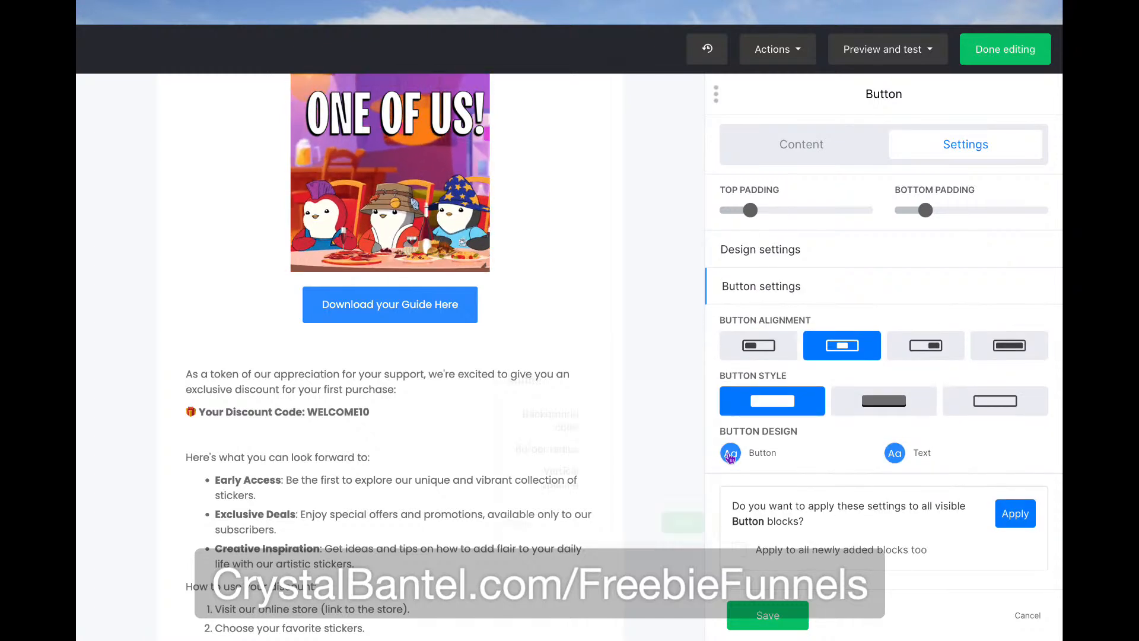
{"action": "left_click", "coordinate": [621, 422]}
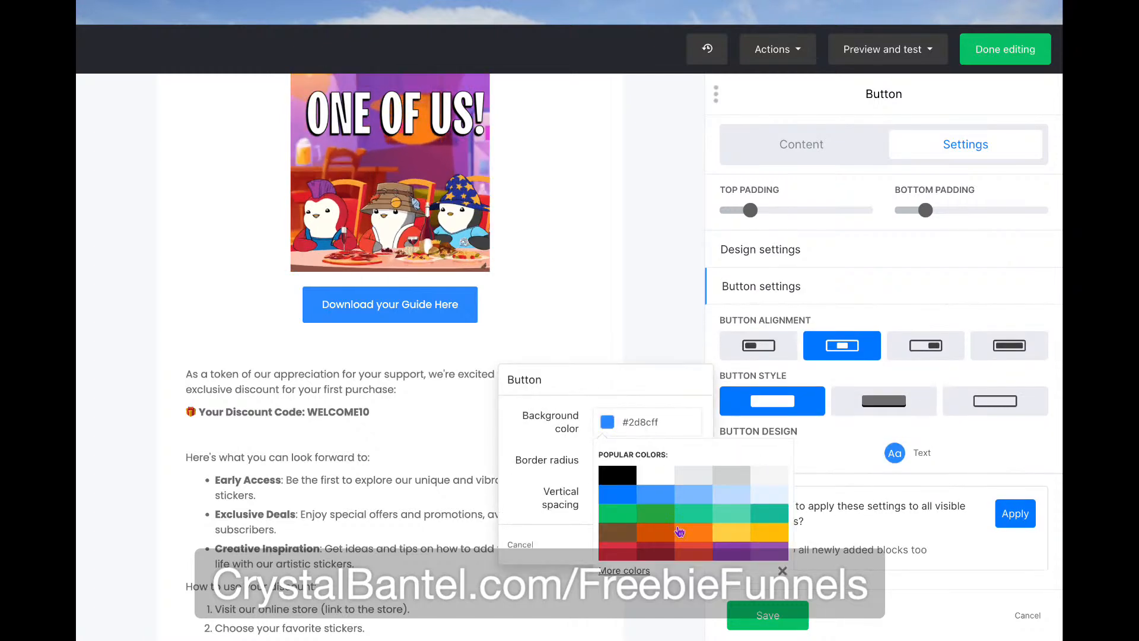
{"action": "left_click", "coordinate": [725, 557]}
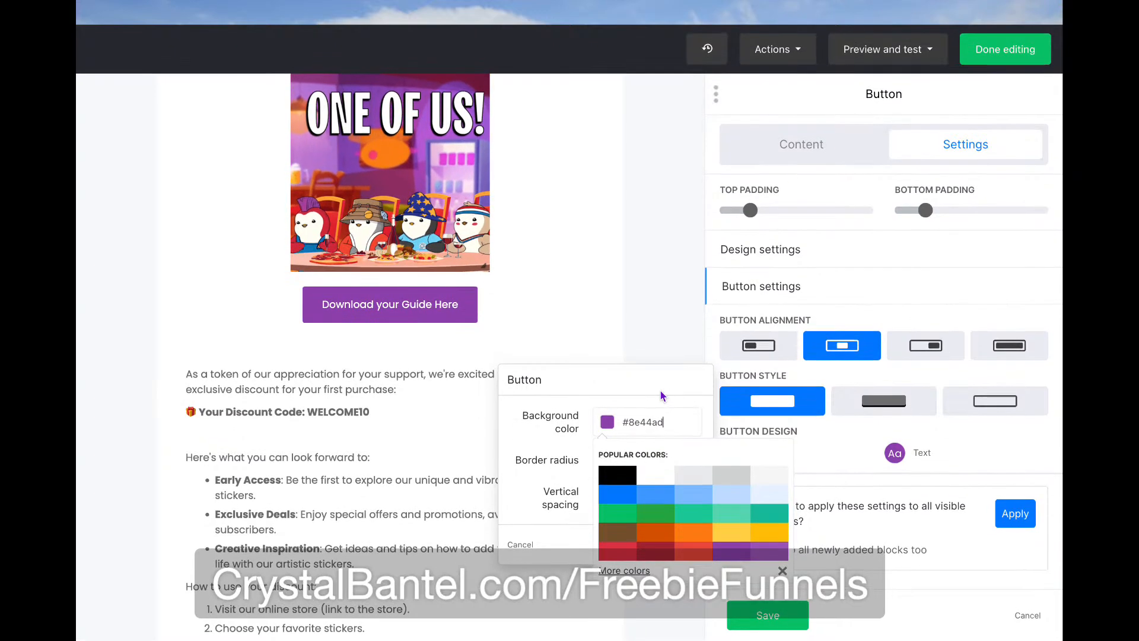
{"action": "left_click", "coordinate": [682, 543]}
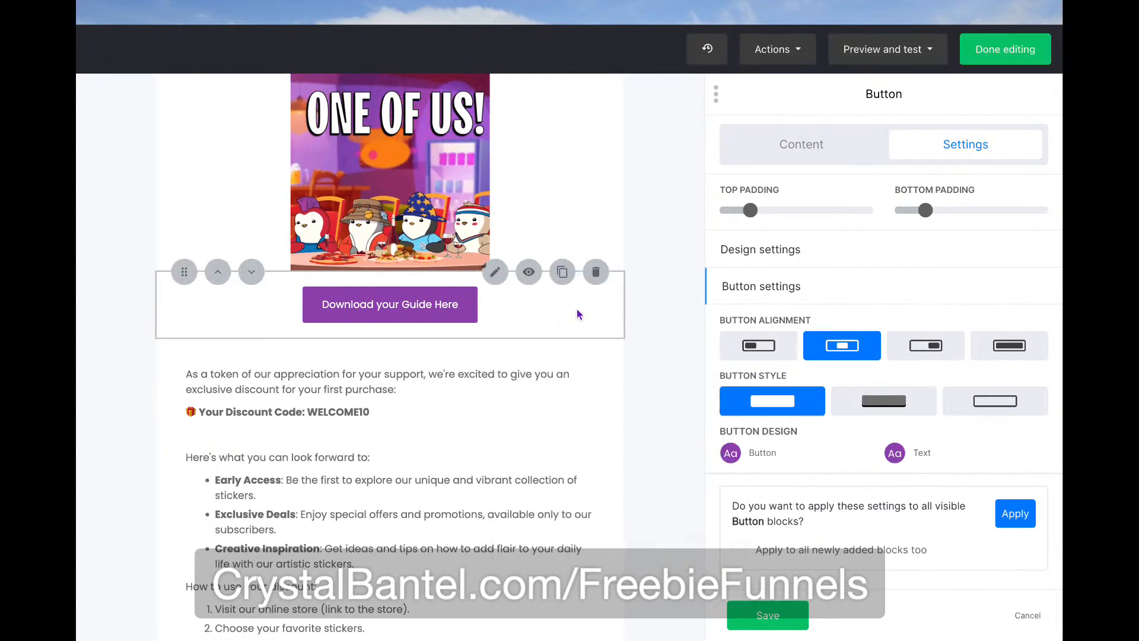
{"action": "left_click", "coordinate": [601, 271]}
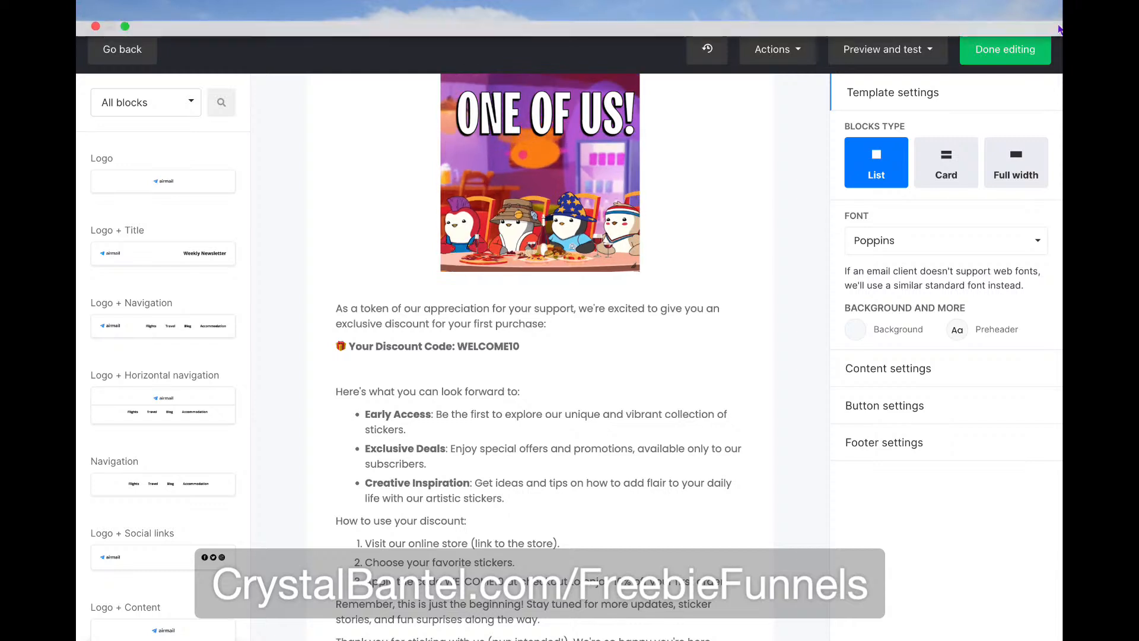
Leave the email editor and scroll the workflow down to the empty second email step
{"action": "left_click", "coordinate": [122, 50]}
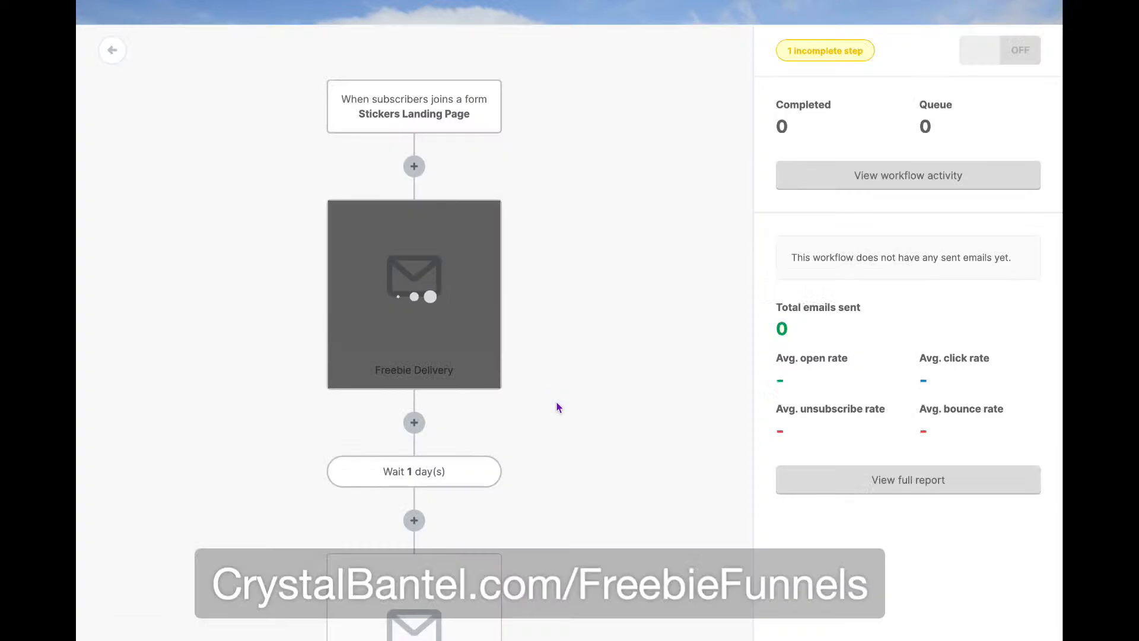
{"action": "scroll", "coordinate": [557, 408], "scroll_direction": "down", "scroll_amount": 3}
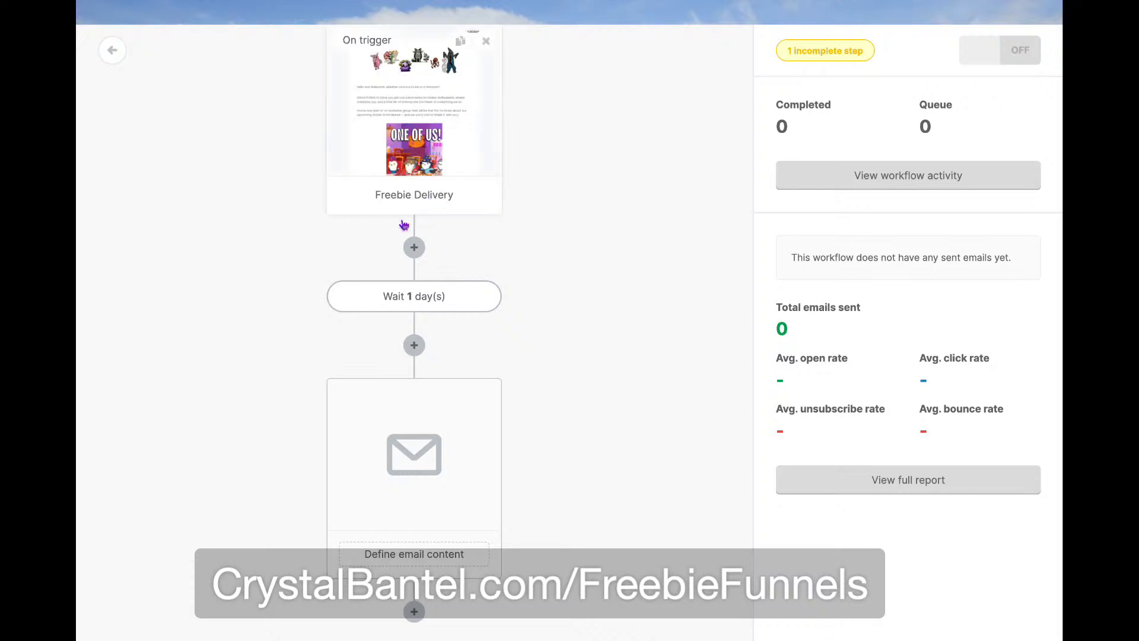
{"action": "scroll", "coordinate": [442, 235], "scroll_direction": "up", "scroll_amount": 3}
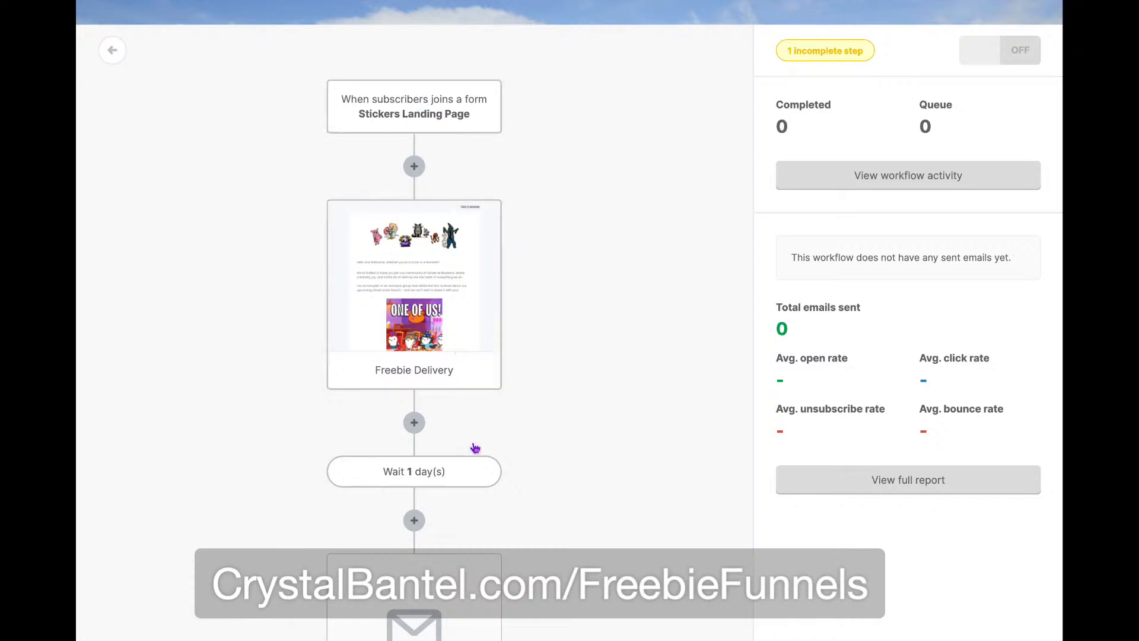
{"action": "scroll", "coordinate": [423, 478], "scroll_direction": "down", "scroll_amount": 3}
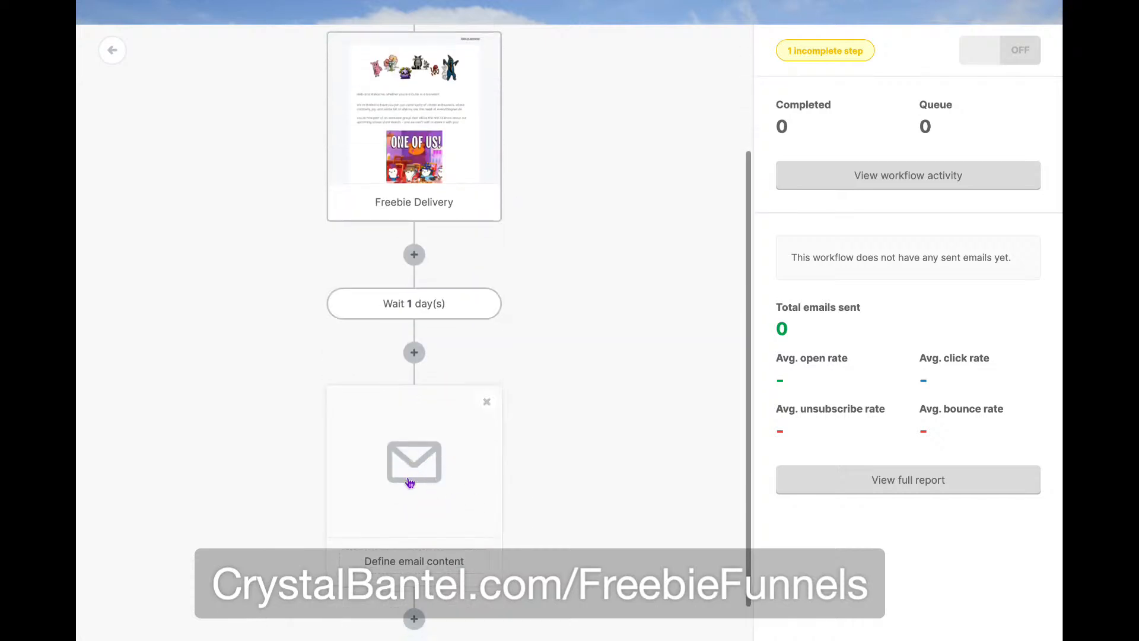
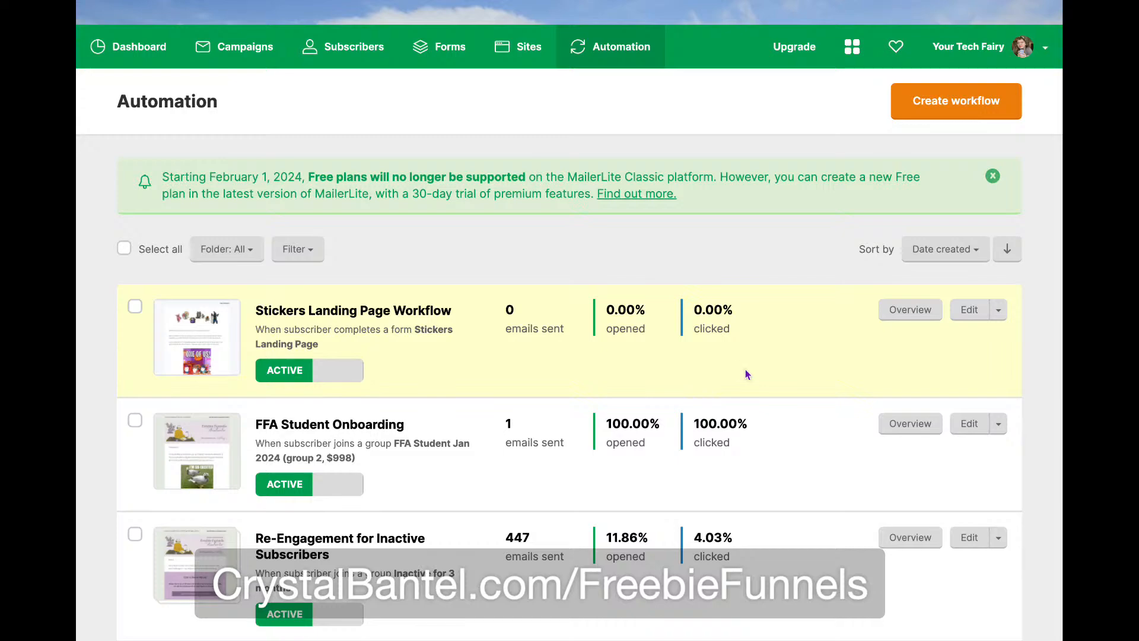
Switch to Chrome, where the Stickers for Cuties & Monsters Instagram profile is showing
{"action": "key", "text": "ctrl+Left"}
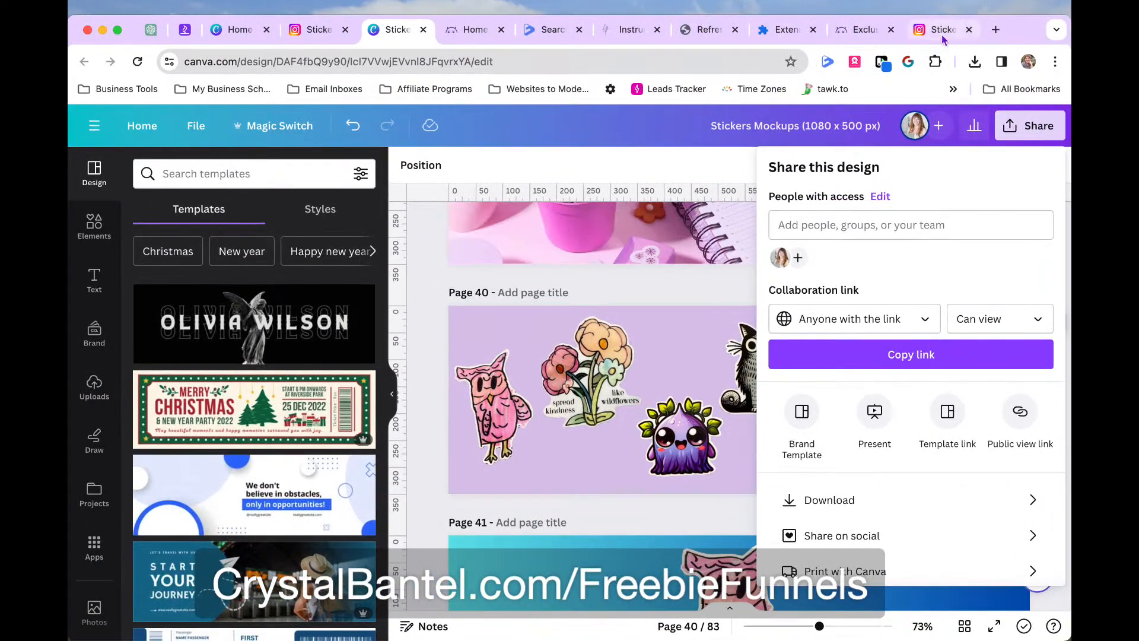
{"action": "left_click", "coordinate": [942, 32]}
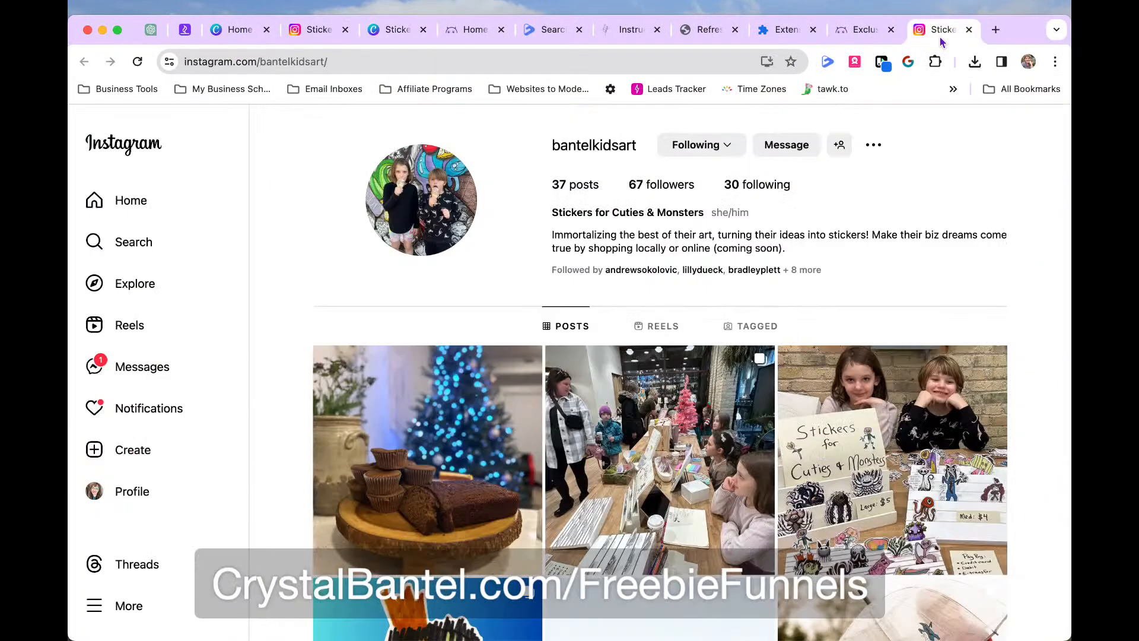
Open the sticker signup landing page and look it over down to the coupon signup form
{"action": "left_click", "coordinate": [860, 33]}
{"action": "scroll", "coordinate": [880, 262], "scroll_direction": "up", "scroll_amount": 5}
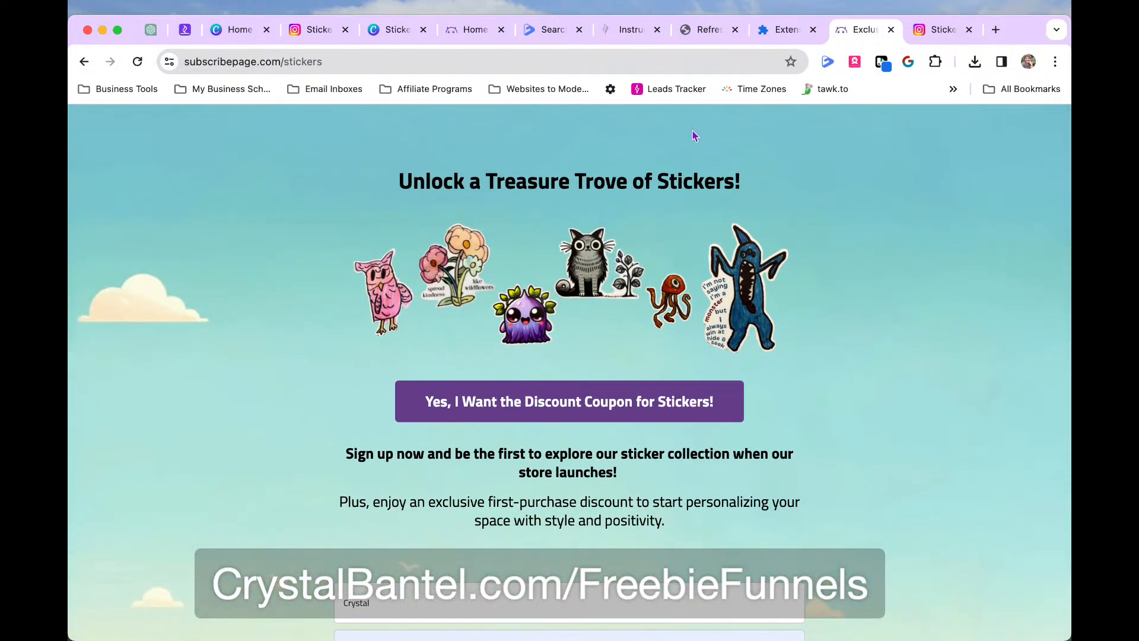
{"action": "left_click", "coordinate": [710, 60]}
{"action": "left_click", "coordinate": [868, 278]}
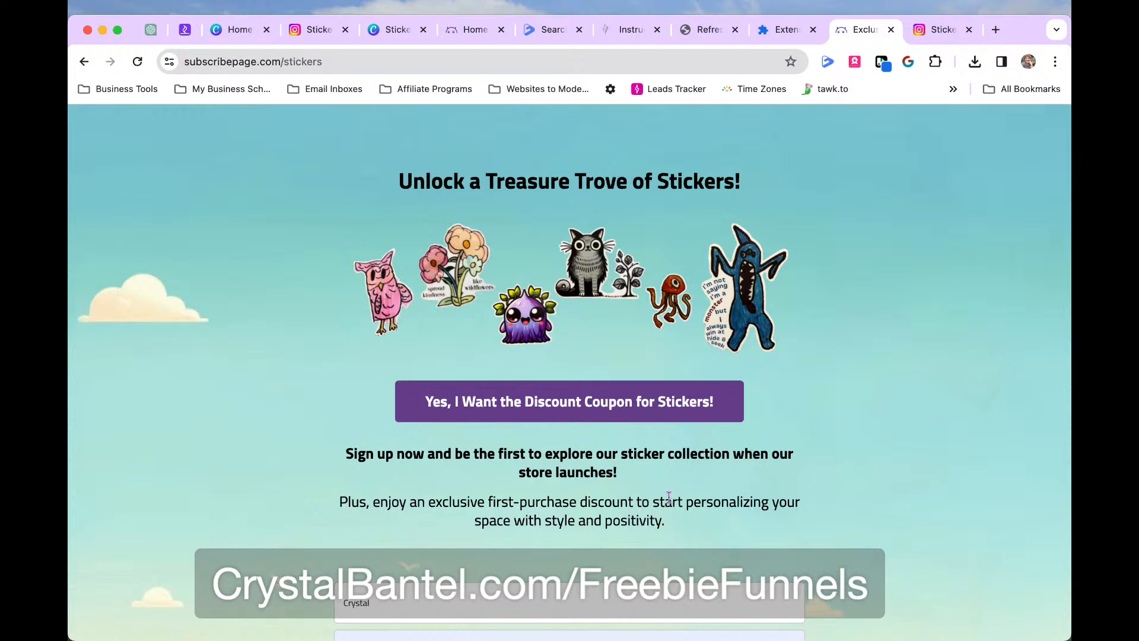
{"action": "left_click", "coordinate": [610, 401]}
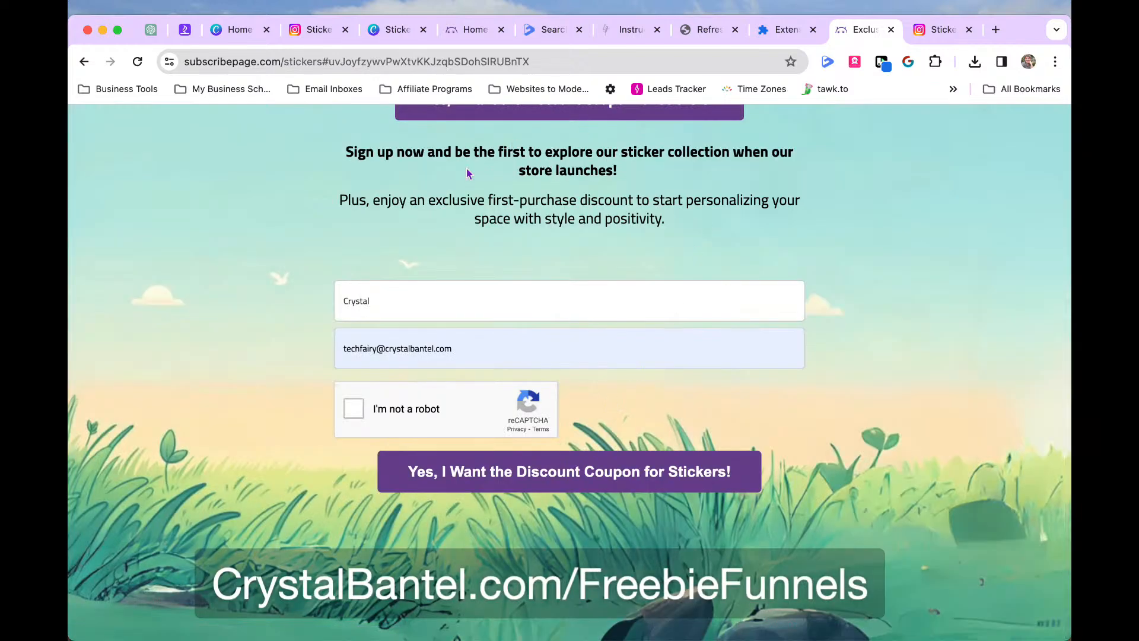
{"action": "scroll", "coordinate": [705, 386], "scroll_direction": "up", "scroll_amount": 5}
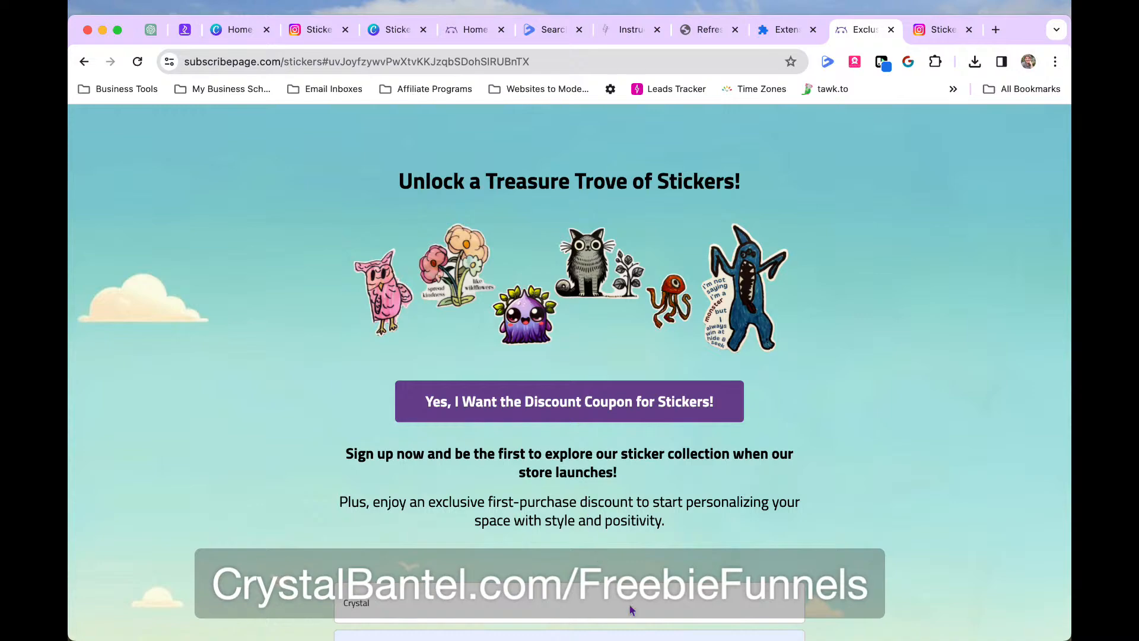
{"action": "scroll", "coordinate": [527, 582], "scroll_direction": "down", "scroll_amount": 5}
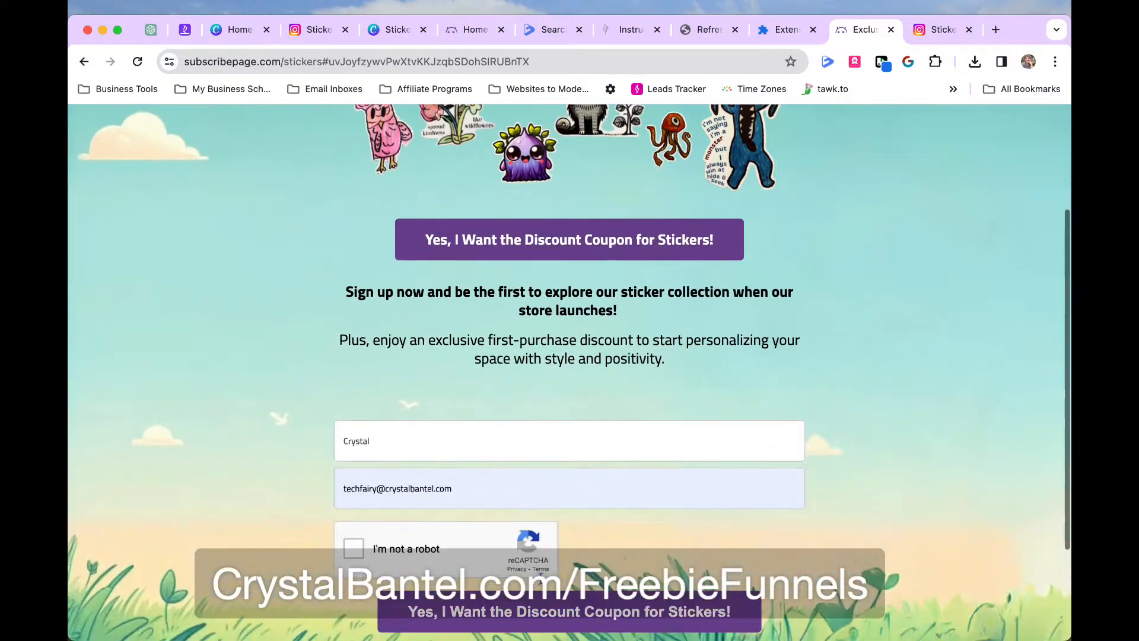
{"action": "scroll", "coordinate": [551, 553], "scroll_direction": "down", "scroll_amount": 4}
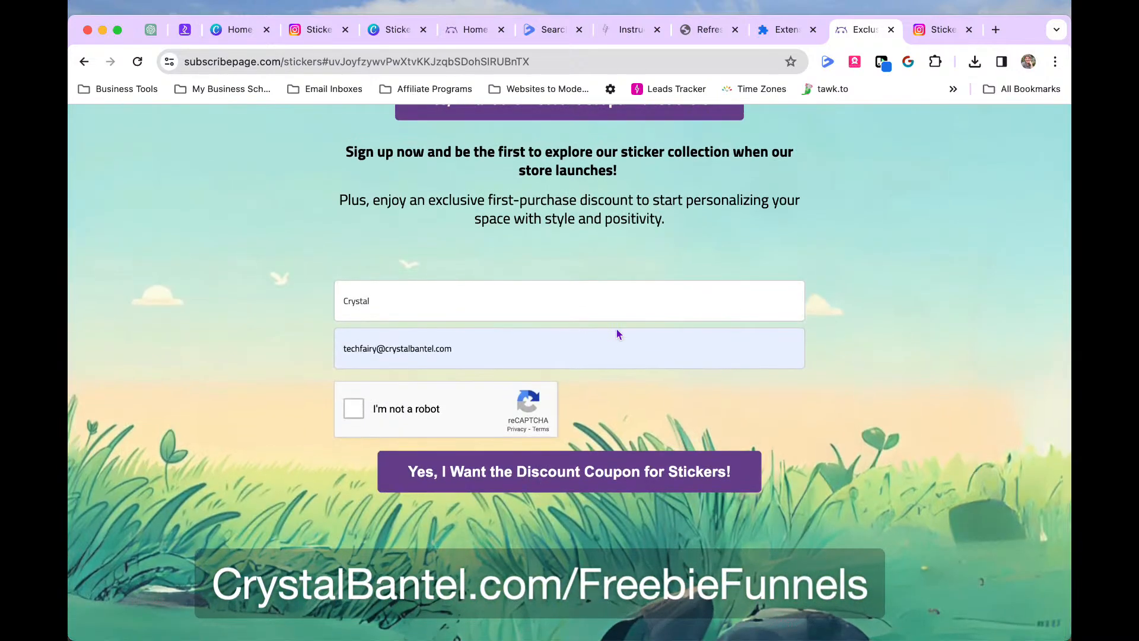
{"action": "scroll", "coordinate": [616, 329], "scroll_direction": "up", "scroll_amount": 10}
Return to the coupon signup form and fill in the subscriber's name and email
{"action": "left_click", "coordinate": [578, 419]}
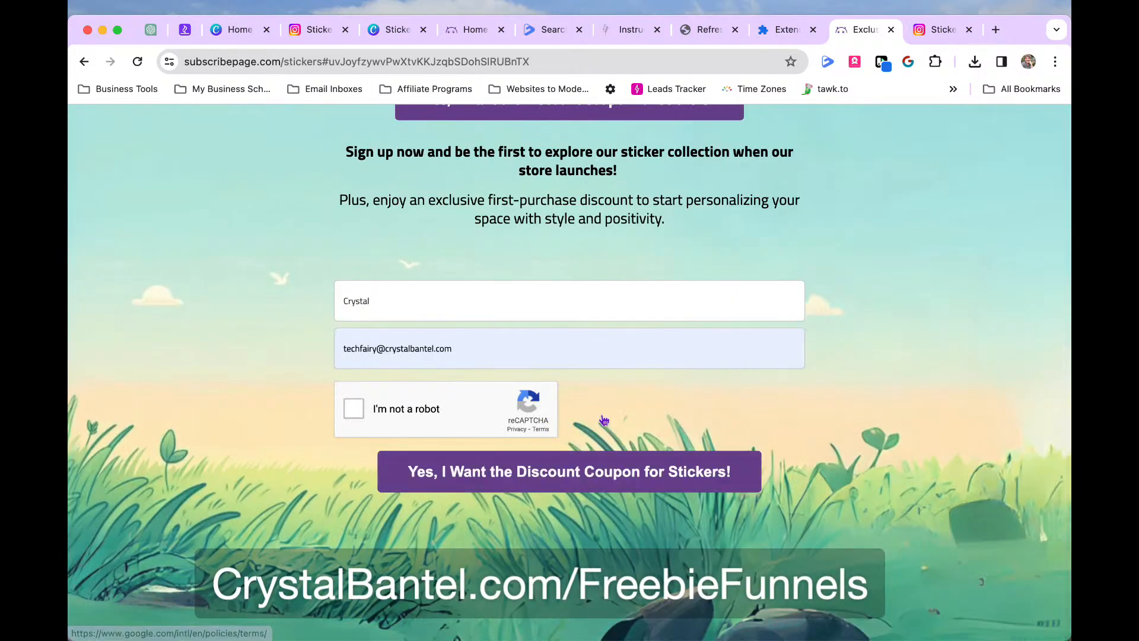
{"action": "scroll", "coordinate": [601, 420], "scroll_direction": "up", "scroll_amount": 3}
{"action": "scroll", "coordinate": [602, 420], "scroll_direction": "up", "scroll_amount": 6}
{"action": "scroll", "coordinate": [604, 425], "scroll_direction": "down", "scroll_amount": 3}
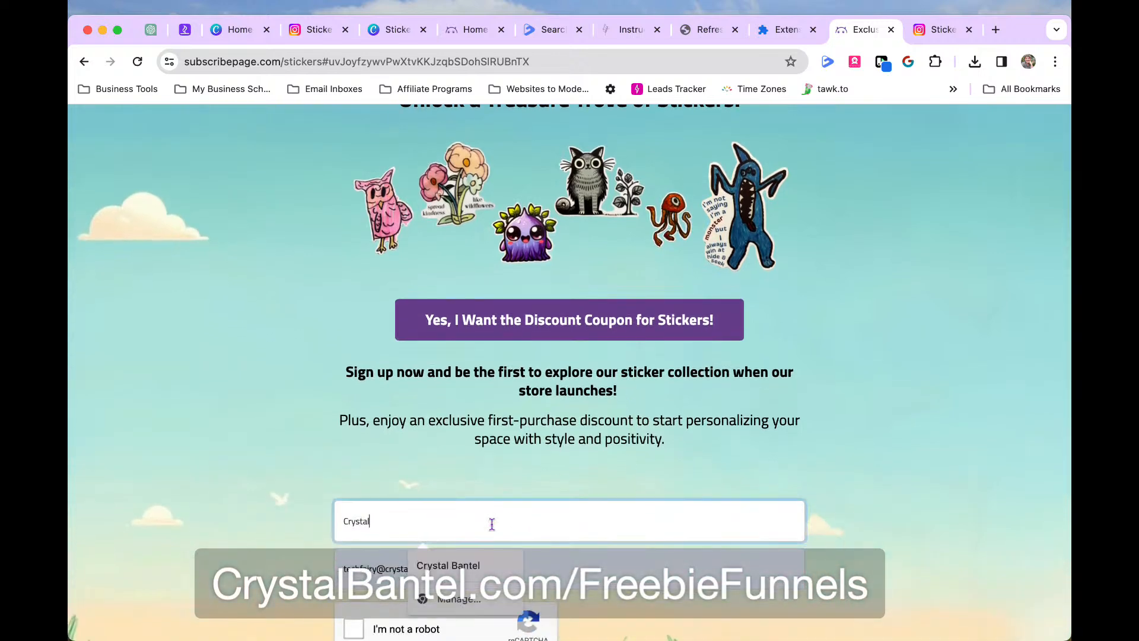
{"action": "left_click", "coordinate": [492, 525]}
{"action": "scroll", "coordinate": [550, 525], "scroll_direction": "down", "scroll_amount": 2}
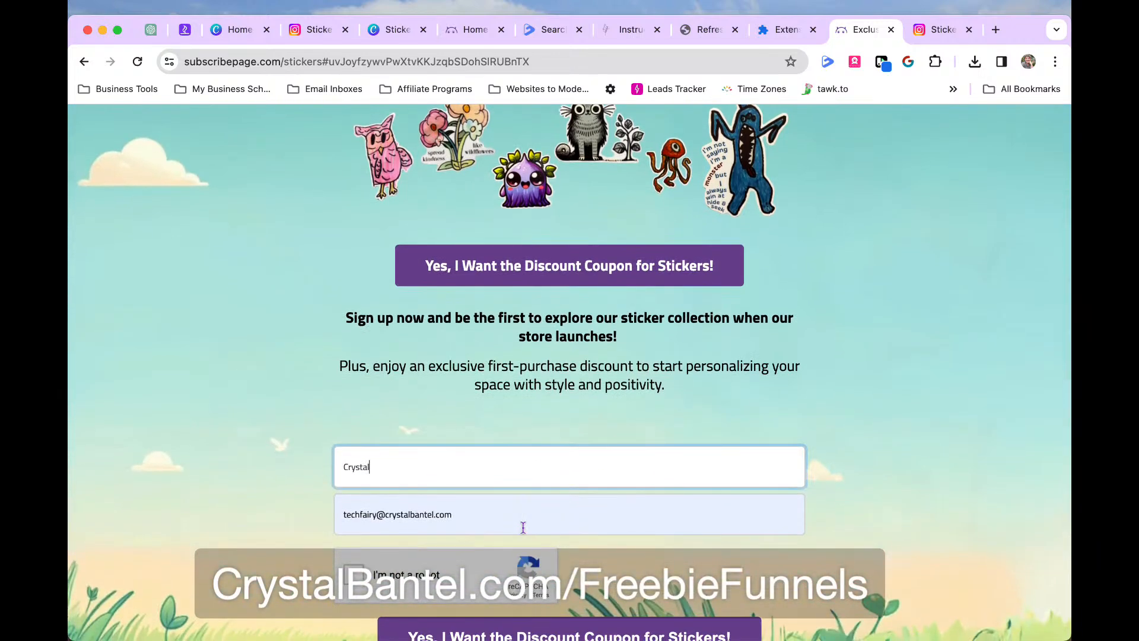
{"action": "left_click", "coordinate": [604, 537]}
Pass the reCAPTCHA, submit the form to reach Success!, and bring up the welcome email in Mail
{"action": "left_click", "coordinate": [466, 583]}
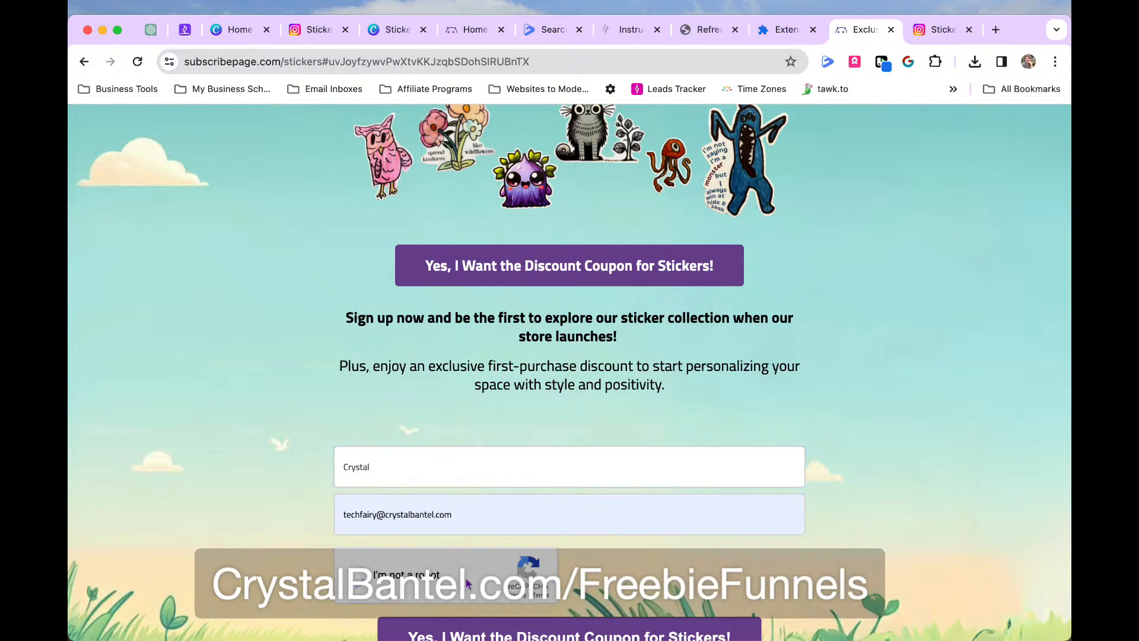
{"action": "scroll", "coordinate": [774, 543], "scroll_direction": "down", "scroll_amount": 3}
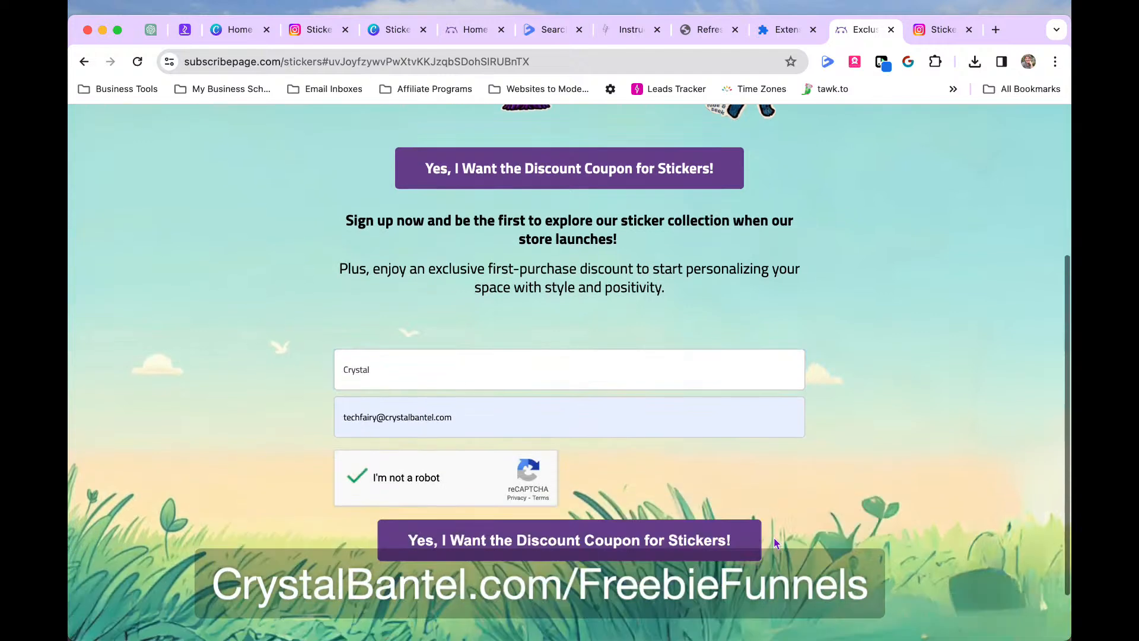
{"action": "left_click", "coordinate": [625, 544]}
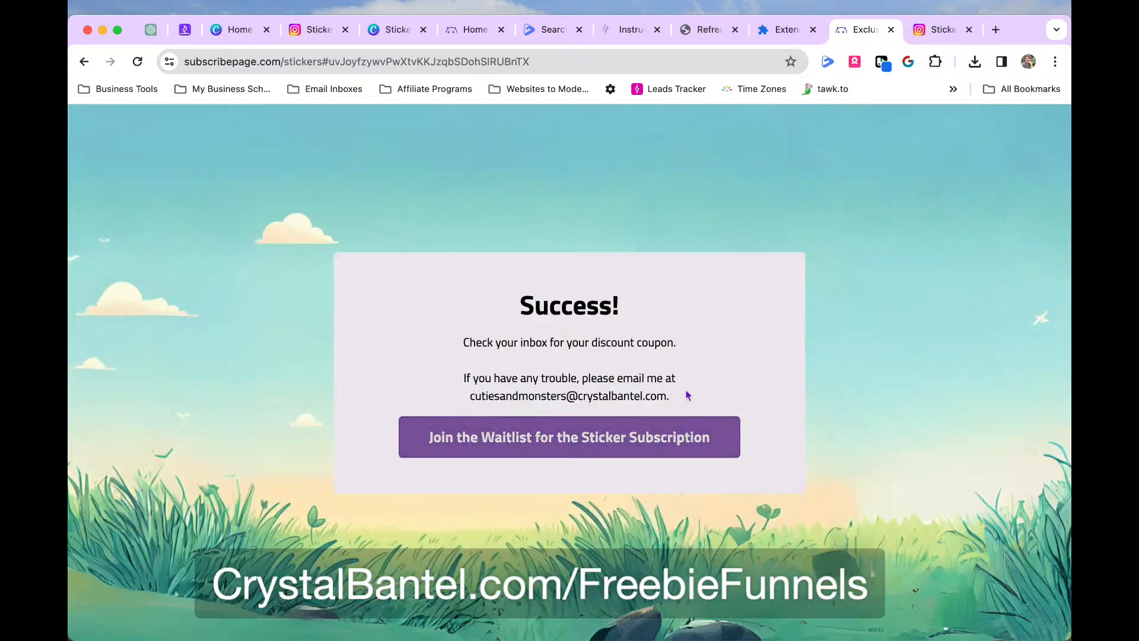
{"action": "left_click", "coordinate": [672, 438]}
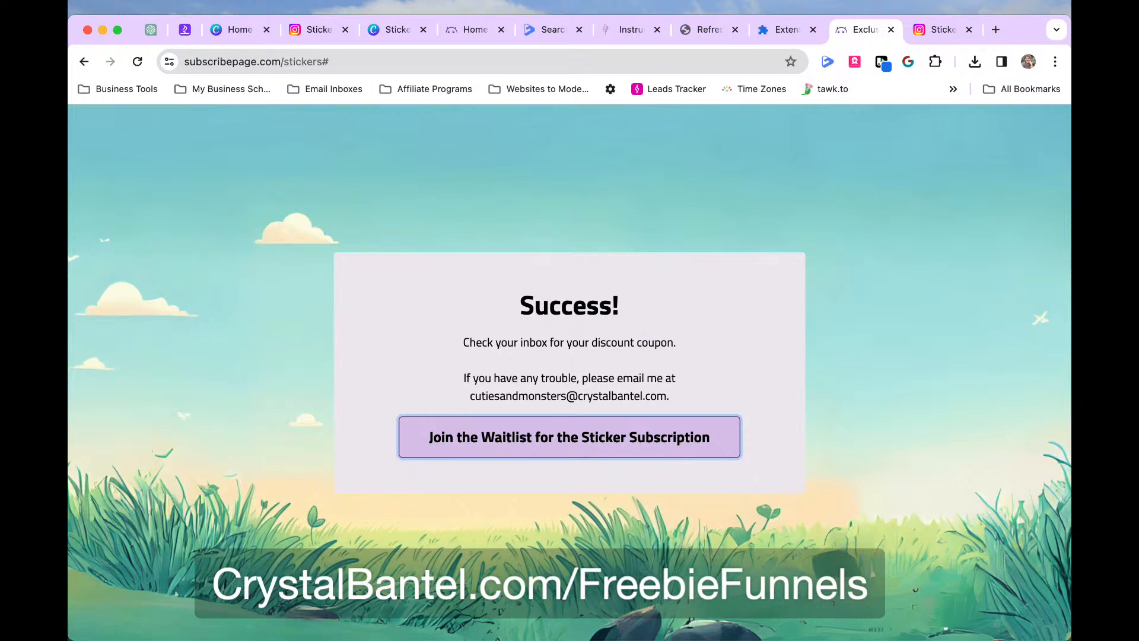
{"action": "left_click", "coordinate": [234, 637]}
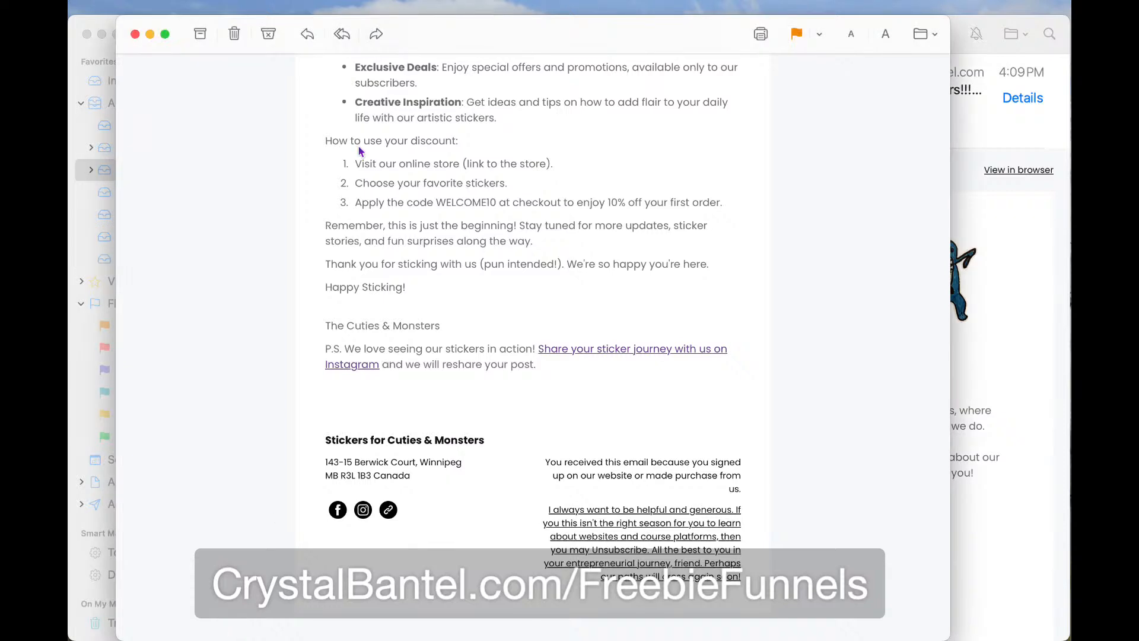
Close the message window and synchronize the account's mailbox in Apple Mail
{"action": "left_click", "coordinate": [135, 34]}
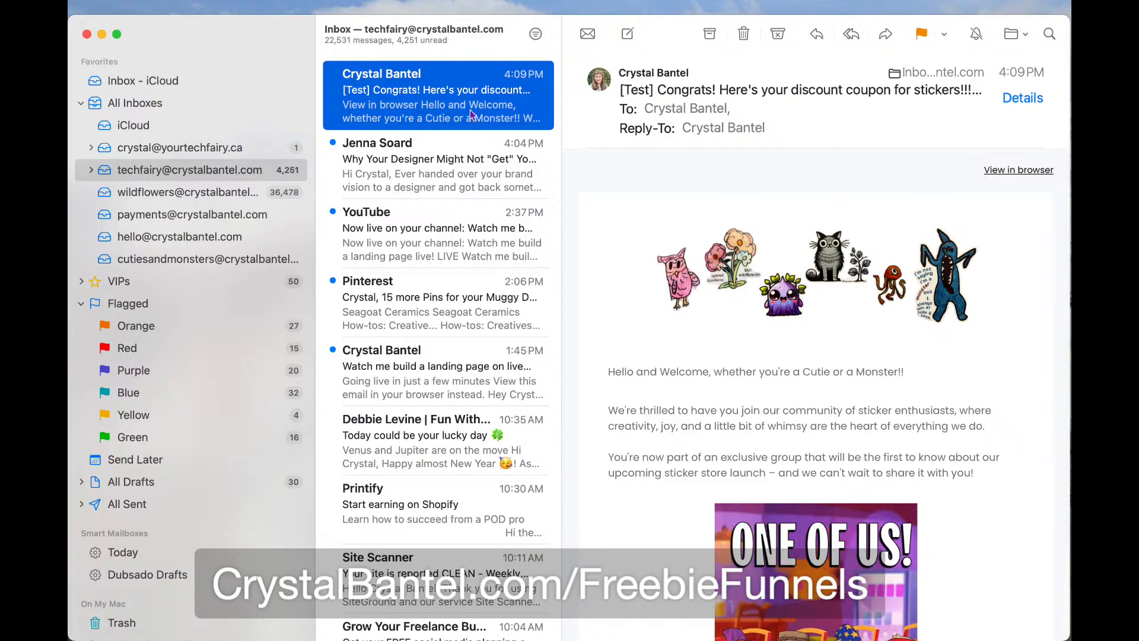
{"action": "right_click", "coordinate": [259, 182]}
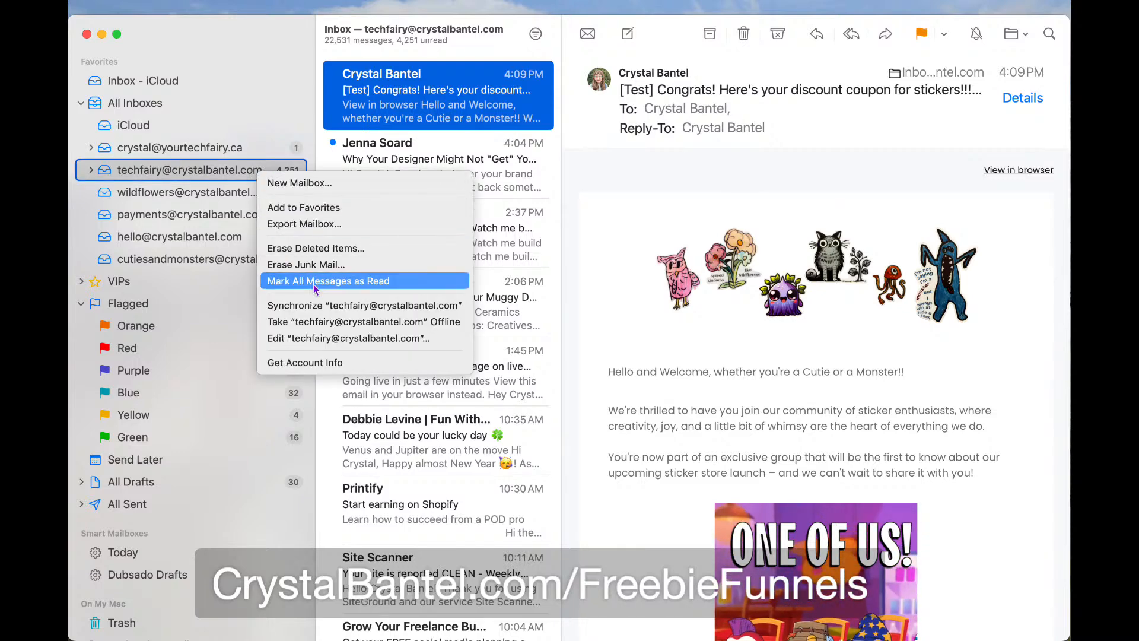
{"action": "left_click", "coordinate": [322, 306]}
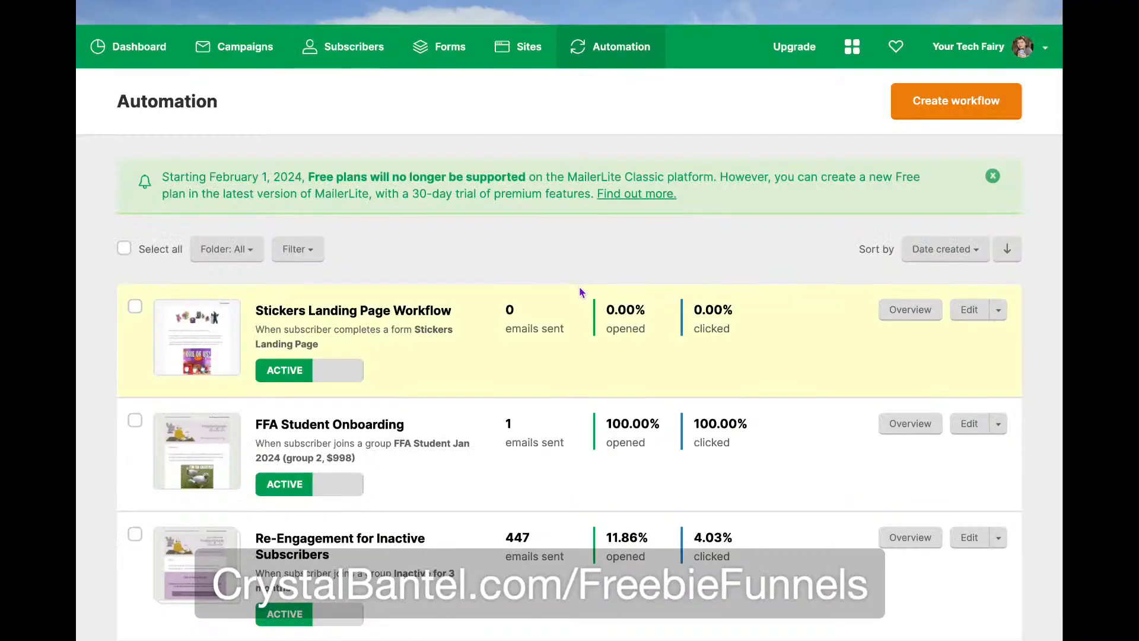
Browse the MailerLite subscribers list, its segments and its groups
{"action": "left_click", "coordinate": [365, 51]}
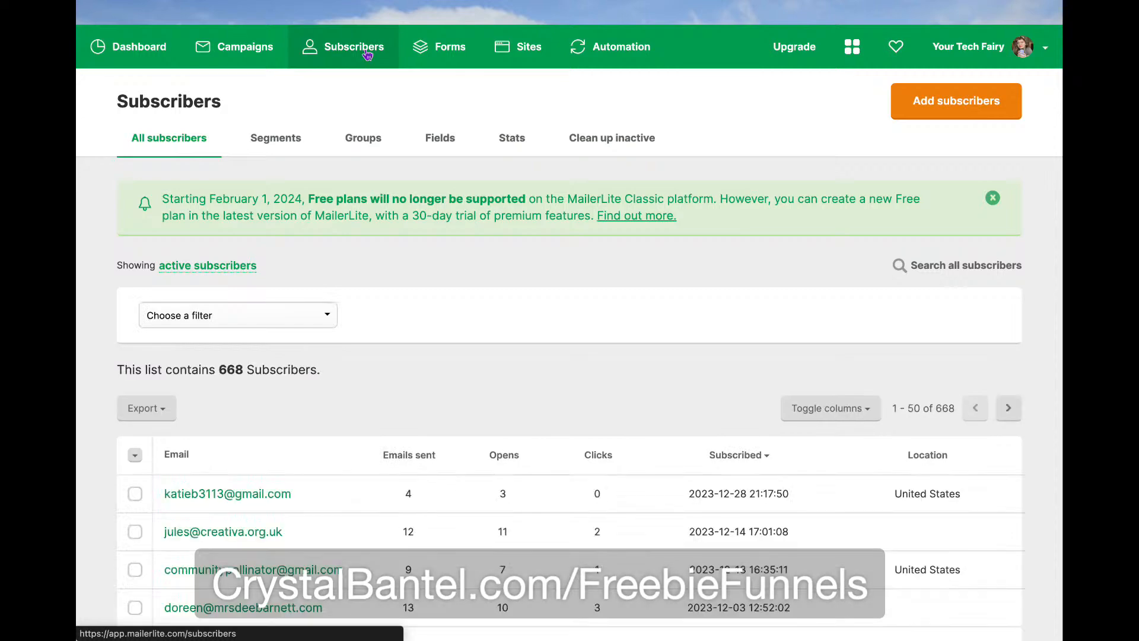
{"action": "left_click", "coordinate": [299, 135]}
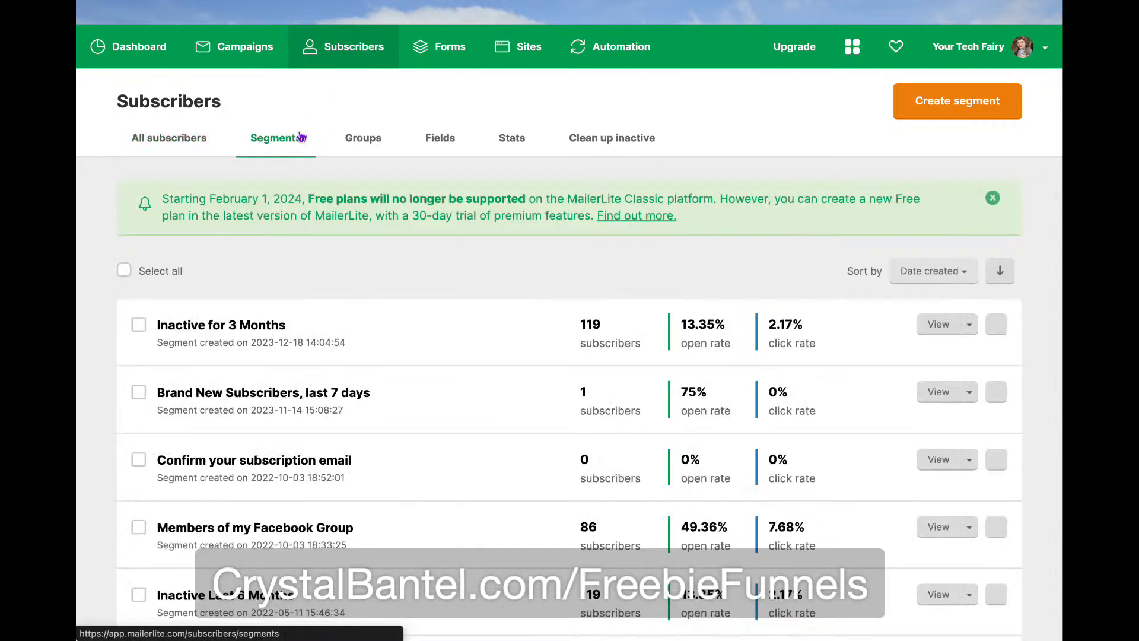
{"action": "left_click", "coordinate": [366, 143]}
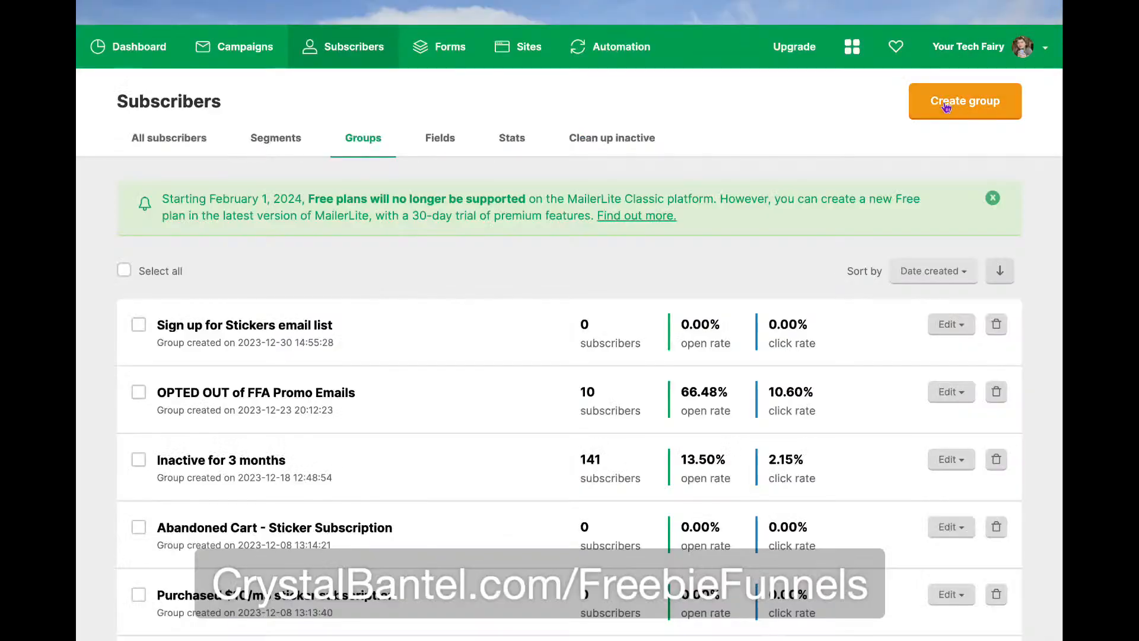
Confirm the Stickers Landing Page workflow sent 1 email, then select the 4:17PM coupon email in Mail
{"action": "left_click", "coordinate": [516, 54]}
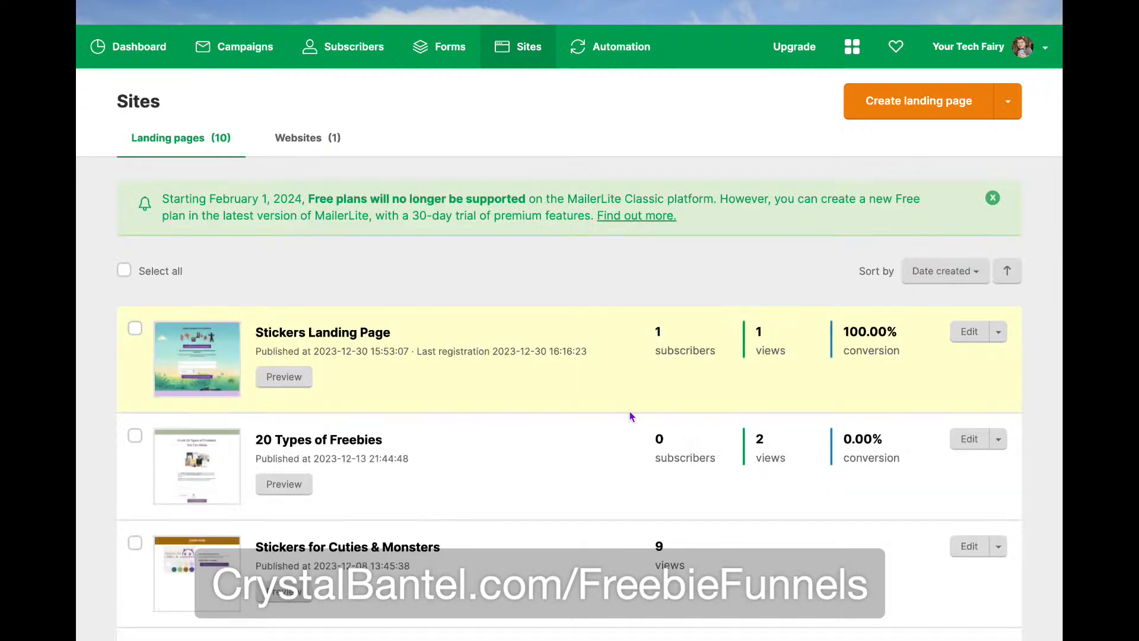
{"action": "scroll", "coordinate": [630, 416], "scroll_direction": "down", "scroll_amount": 1}
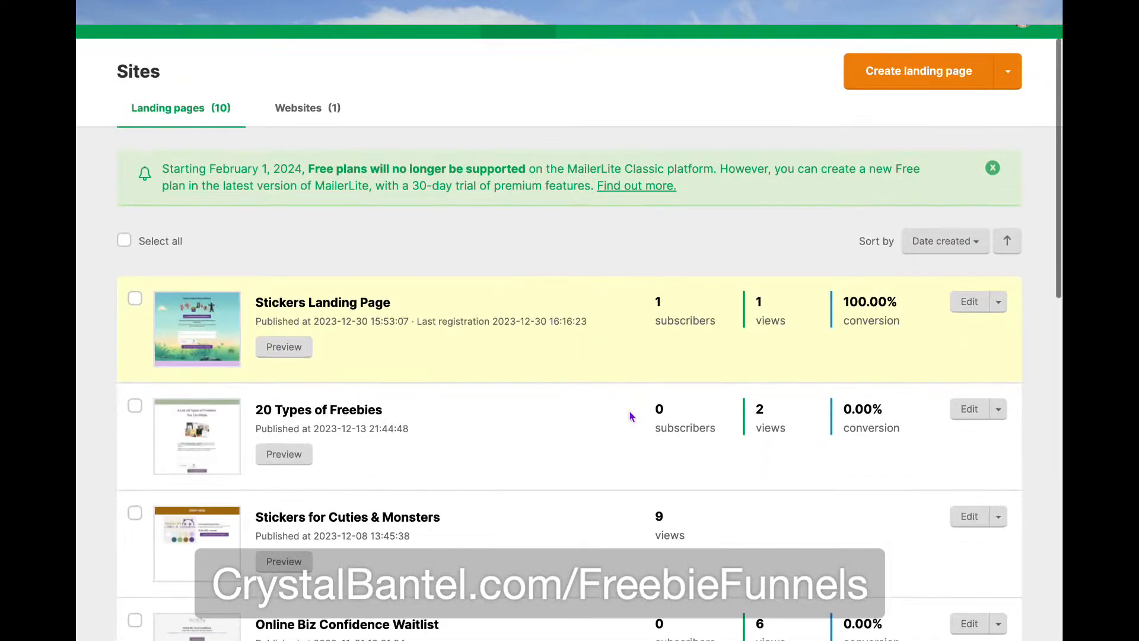
{"action": "left_click", "coordinate": [677, 320]}
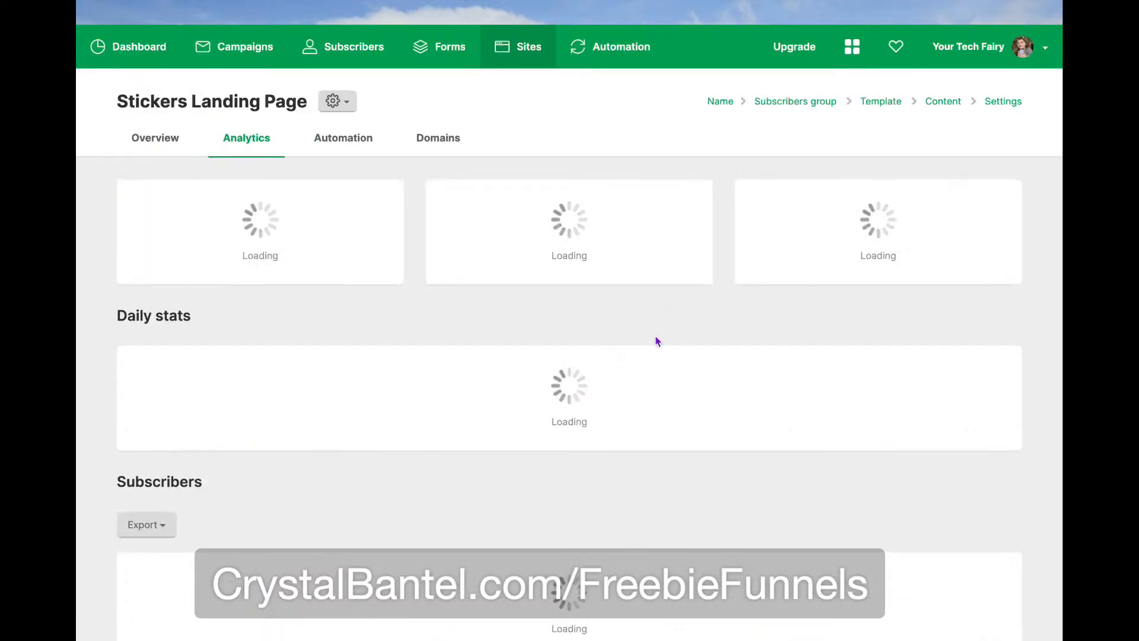
{"action": "scroll", "coordinate": [656, 338], "scroll_direction": "down", "scroll_amount": 5}
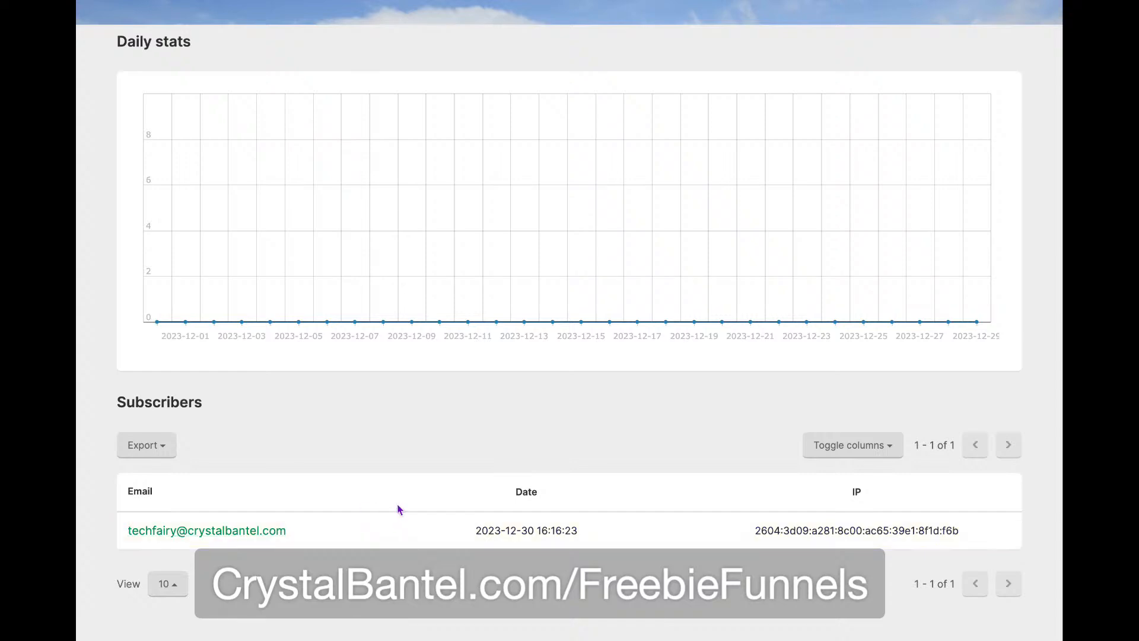
{"action": "scroll", "coordinate": [285, 534], "scroll_direction": "up", "scroll_amount": 5}
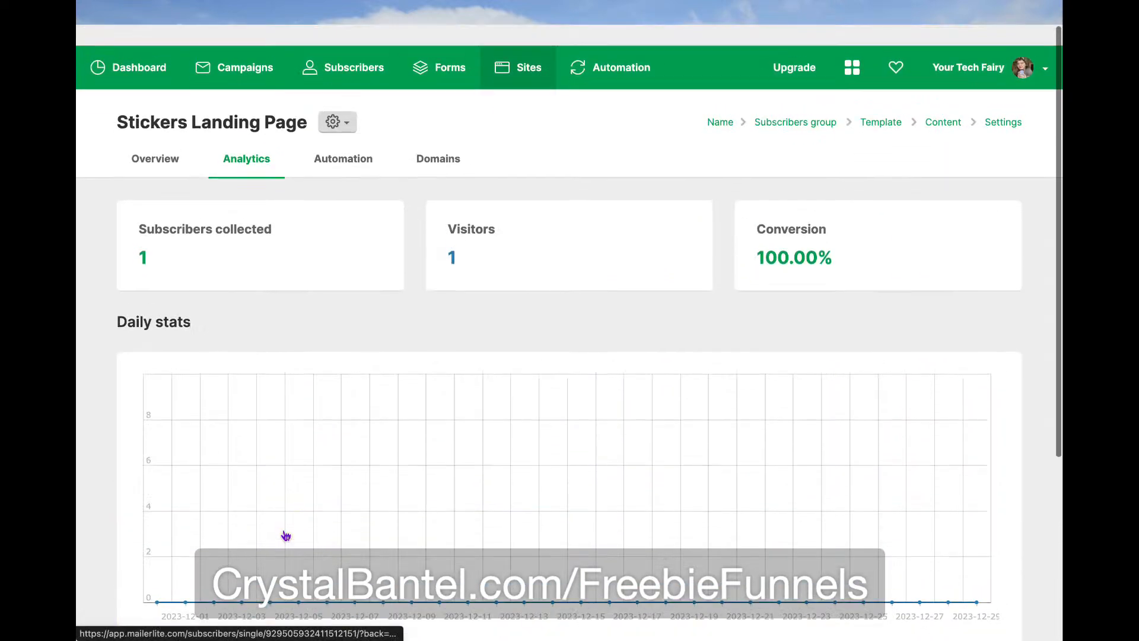
{"action": "left_click", "coordinate": [352, 142]}
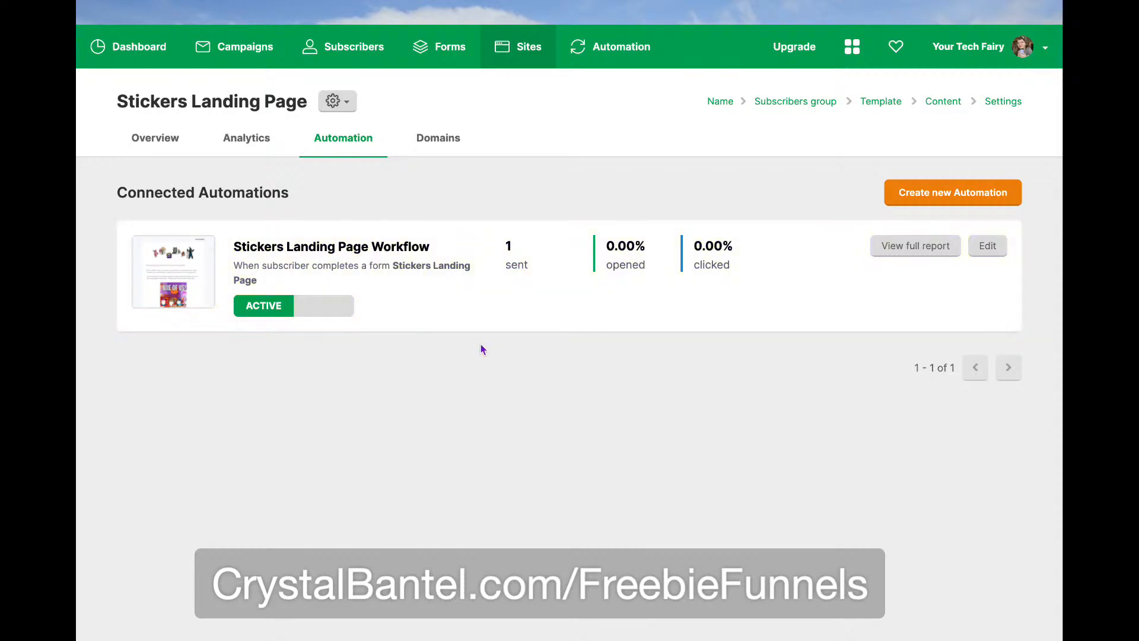
{"action": "key", "text": "ctrl+Left"}
{"action": "left_click", "coordinate": [438, 101]}
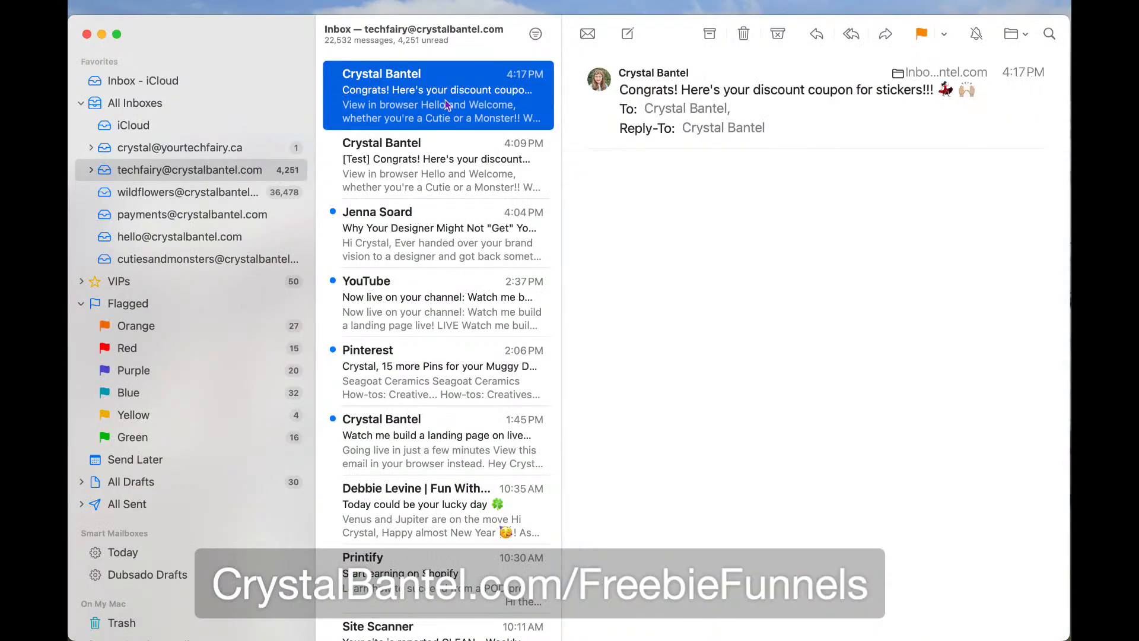
Open the 'Congrats! Here's your discount coupon for stickers!!!' email in its own window and review it
{"action": "double_click", "coordinate": [441, 102]}
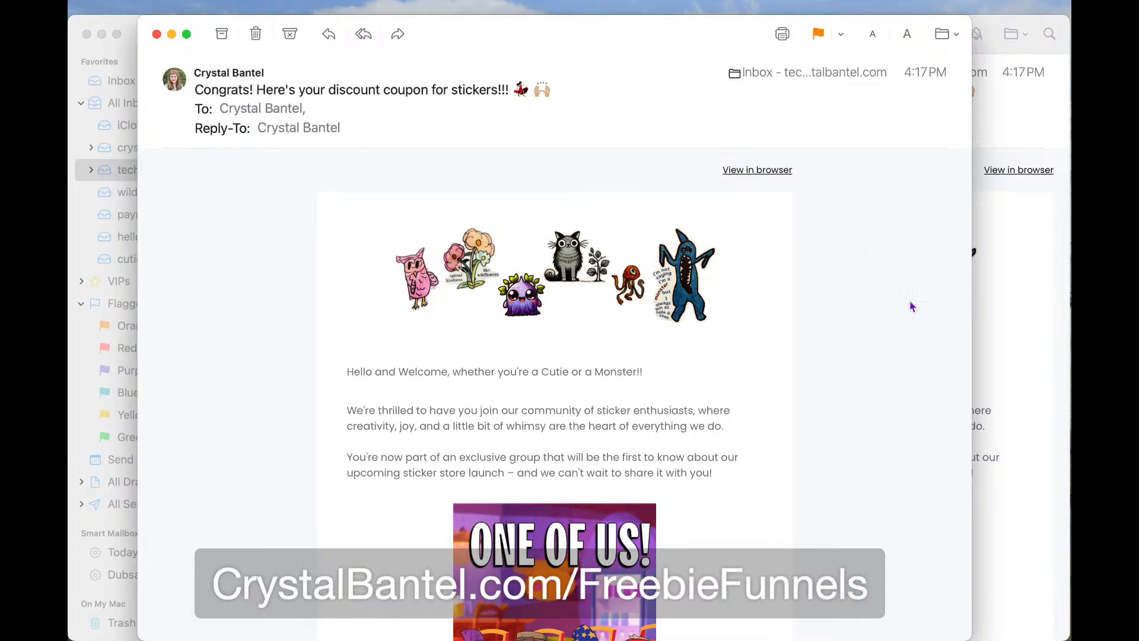
{"action": "left_click", "coordinate": [920, 360]}
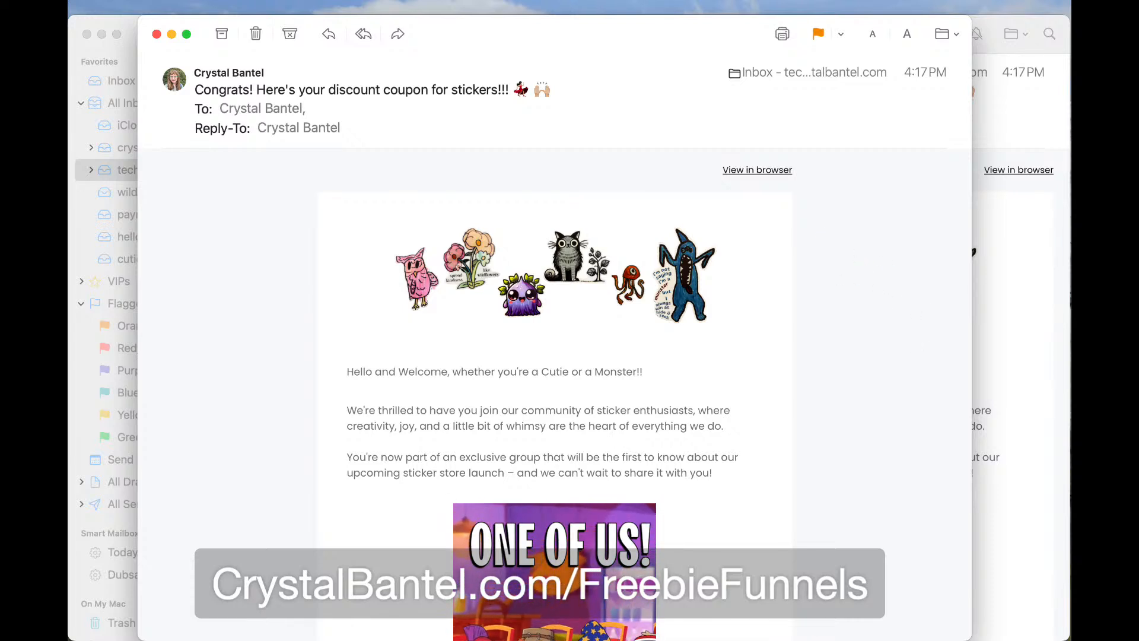
{"action": "left_click", "coordinate": [882, 622]}
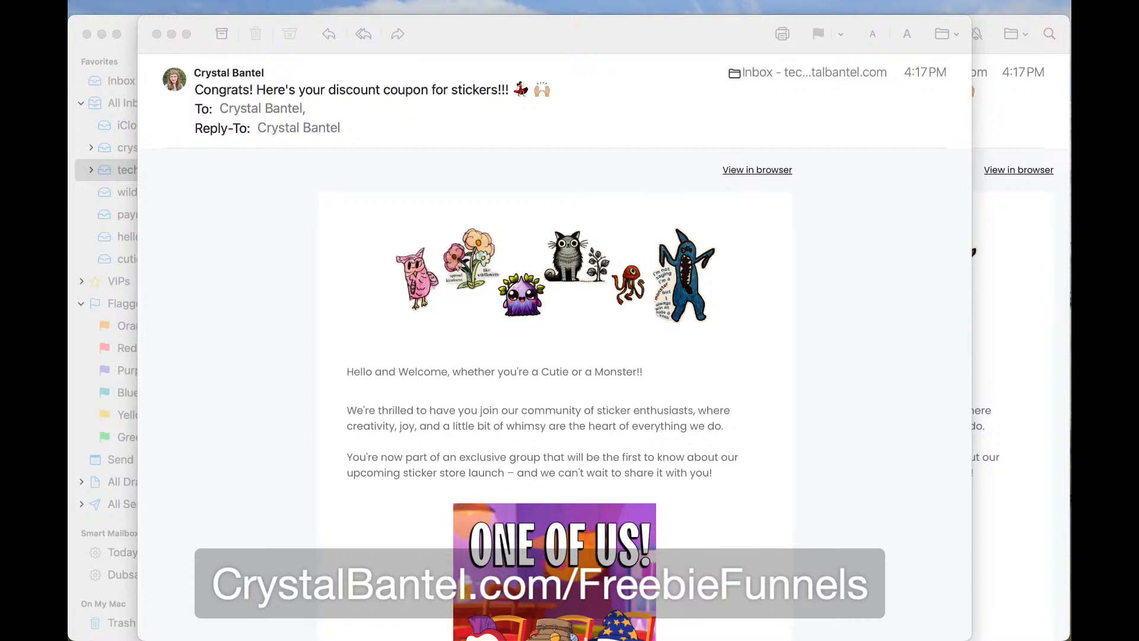
{"action": "left_click", "coordinate": [883, 294]}
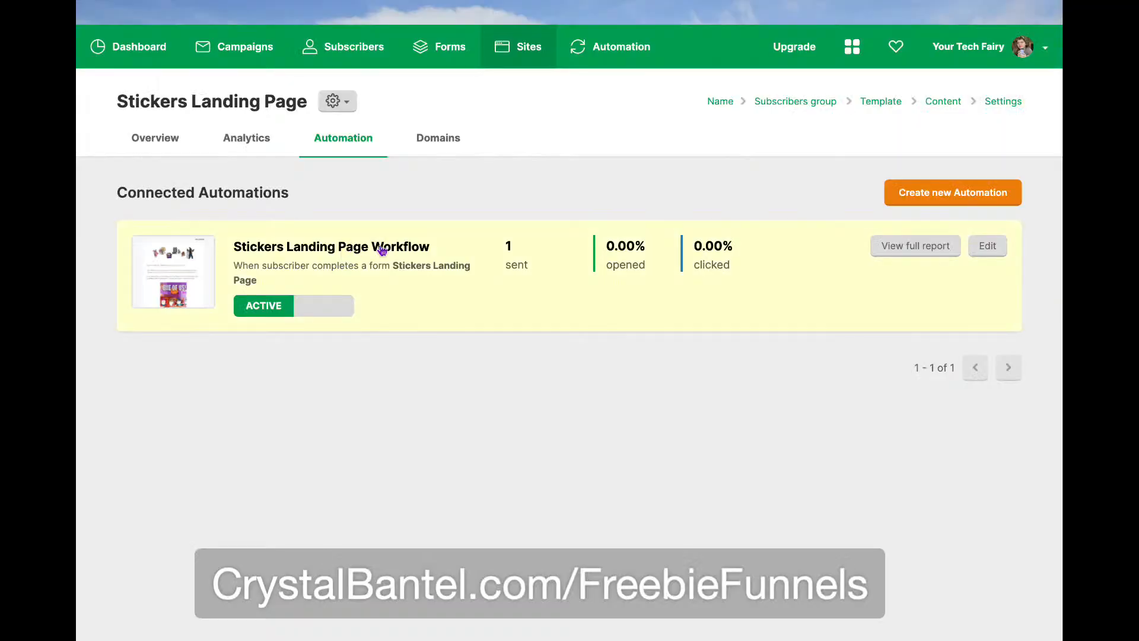
Scroll through the Stickers Landing Page Overview, including its SEO settings and groups
{"action": "left_click", "coordinate": [171, 143]}
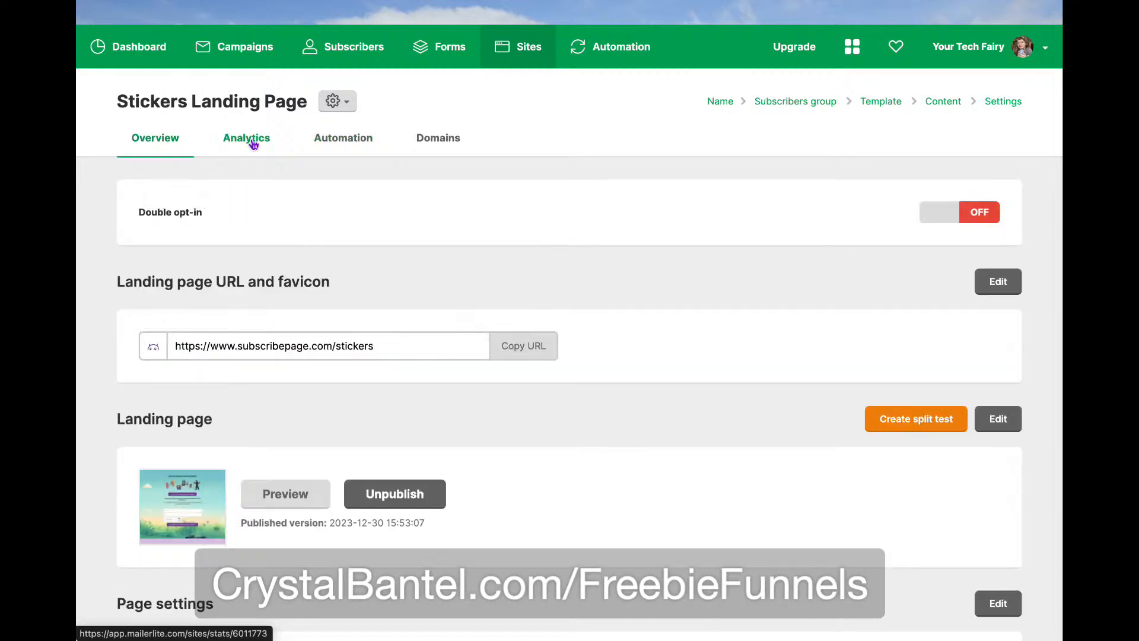
{"action": "scroll", "coordinate": [643, 274], "scroll_direction": "down", "scroll_amount": 7}
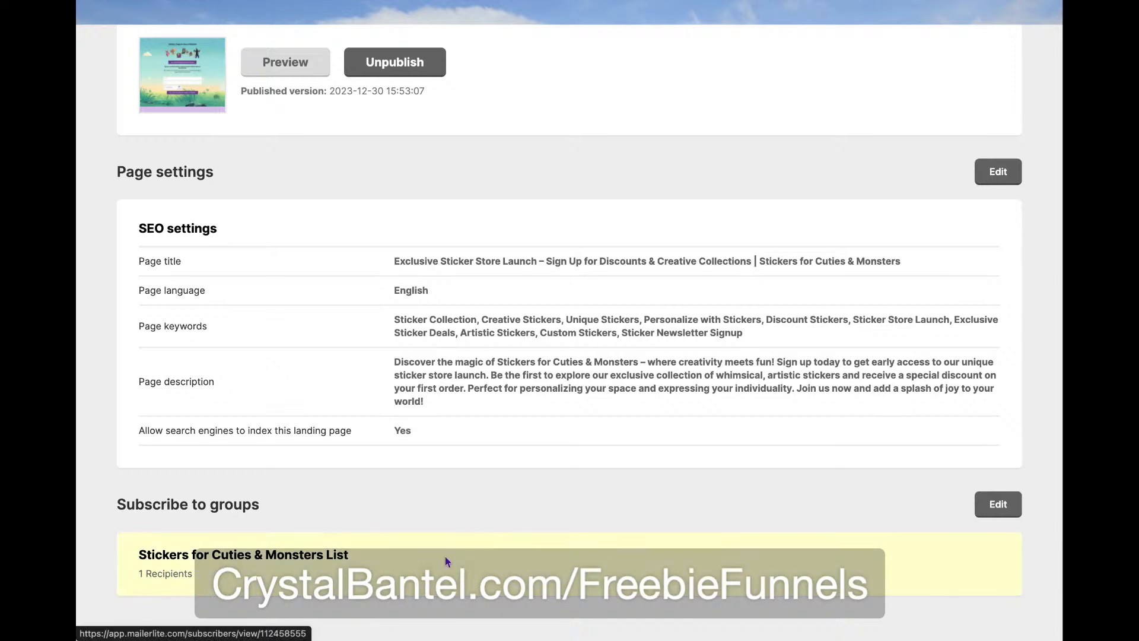
{"action": "scroll", "coordinate": [466, 530], "scroll_direction": "up", "scroll_amount": 7}
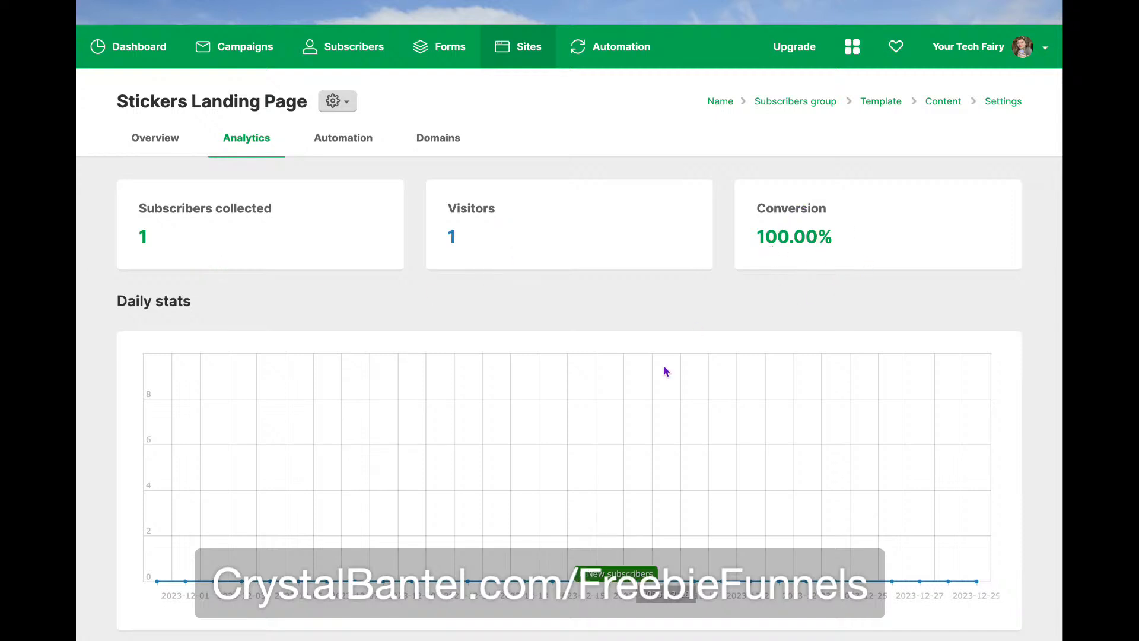
{"action": "scroll", "coordinate": [663, 364], "scroll_direction": "down", "scroll_amount": 5}
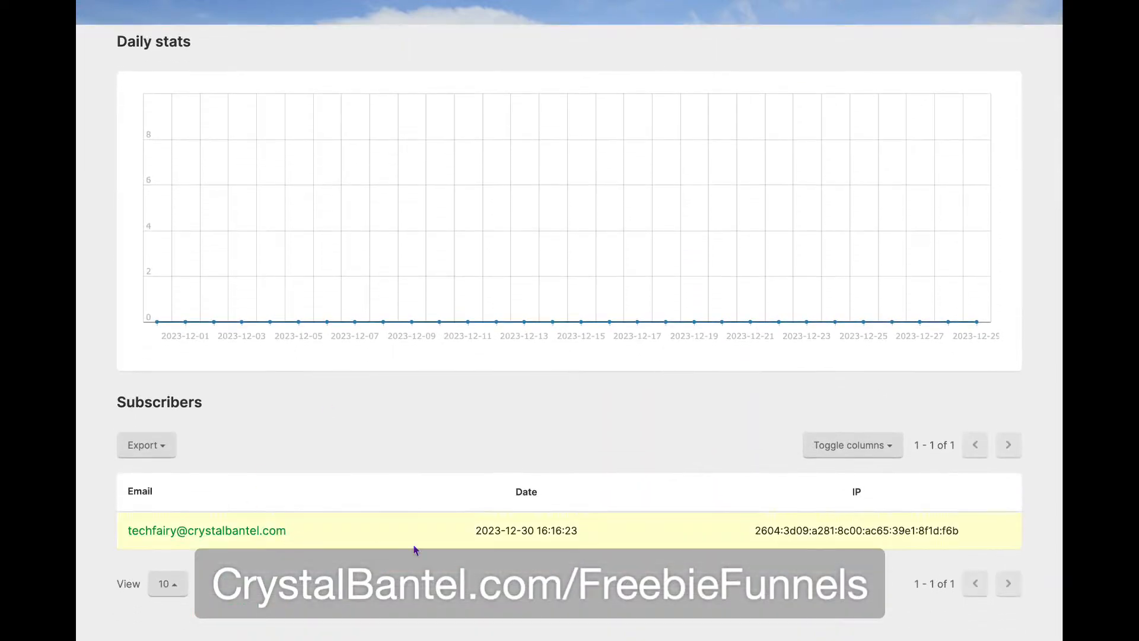
{"action": "scroll", "coordinate": [416, 550], "scroll_direction": "up", "scroll_amount": 5}
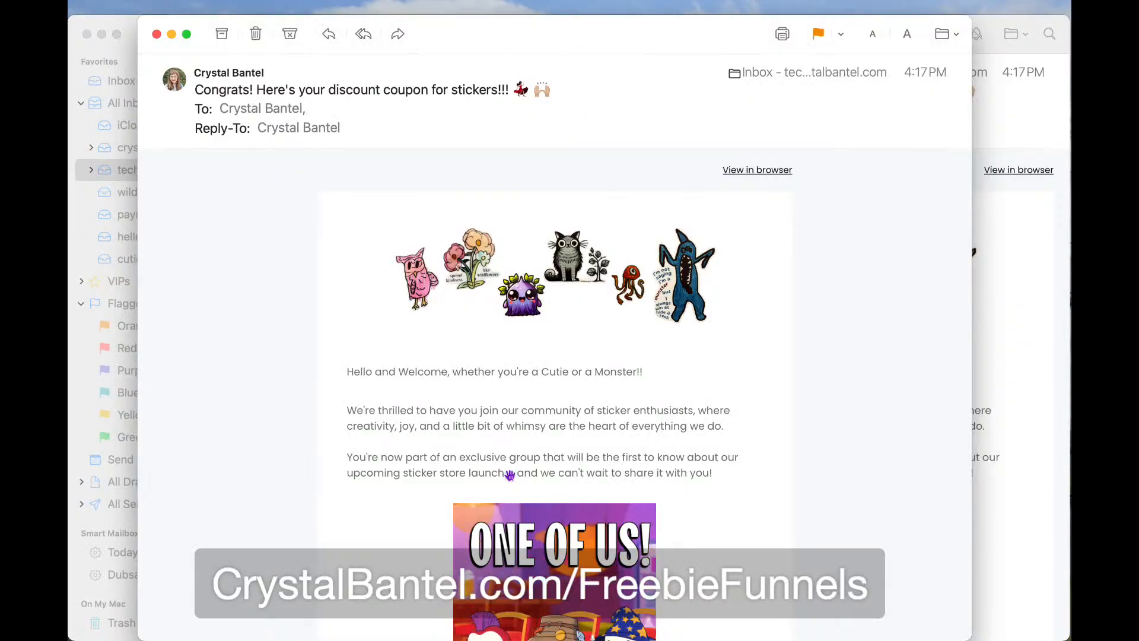
{"action": "scroll", "coordinate": [648, 384], "scroll_direction": "down", "scroll_amount": 7}
{"action": "scroll", "coordinate": [648, 384], "scroll_direction": "down", "scroll_amount": 5}
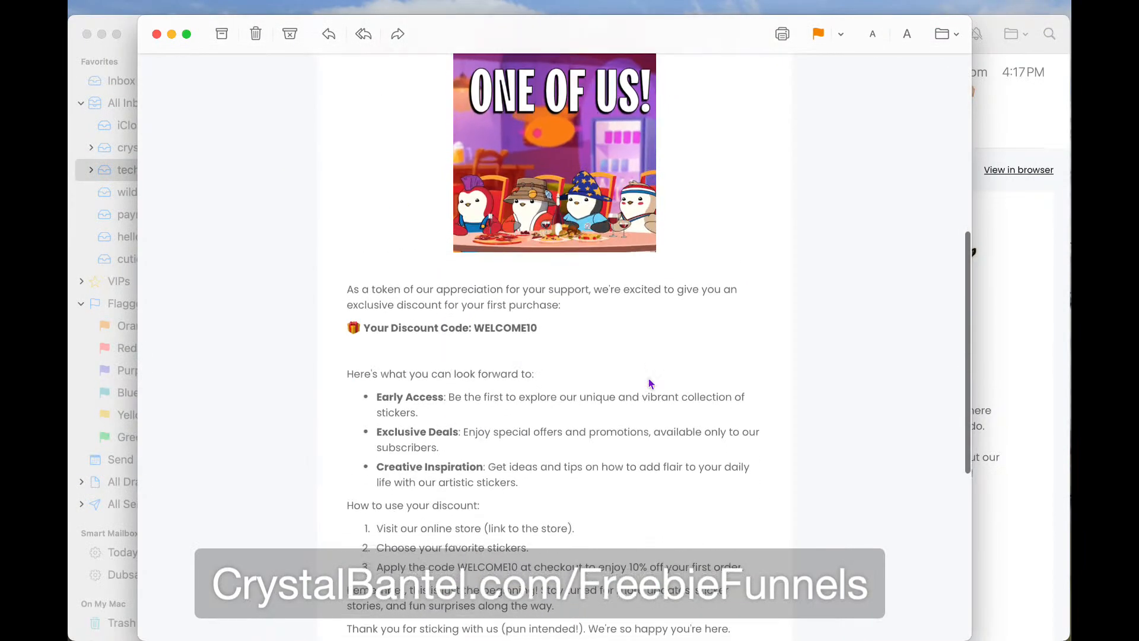
{"action": "scroll", "coordinate": [648, 384], "scroll_direction": "down", "scroll_amount": 2}
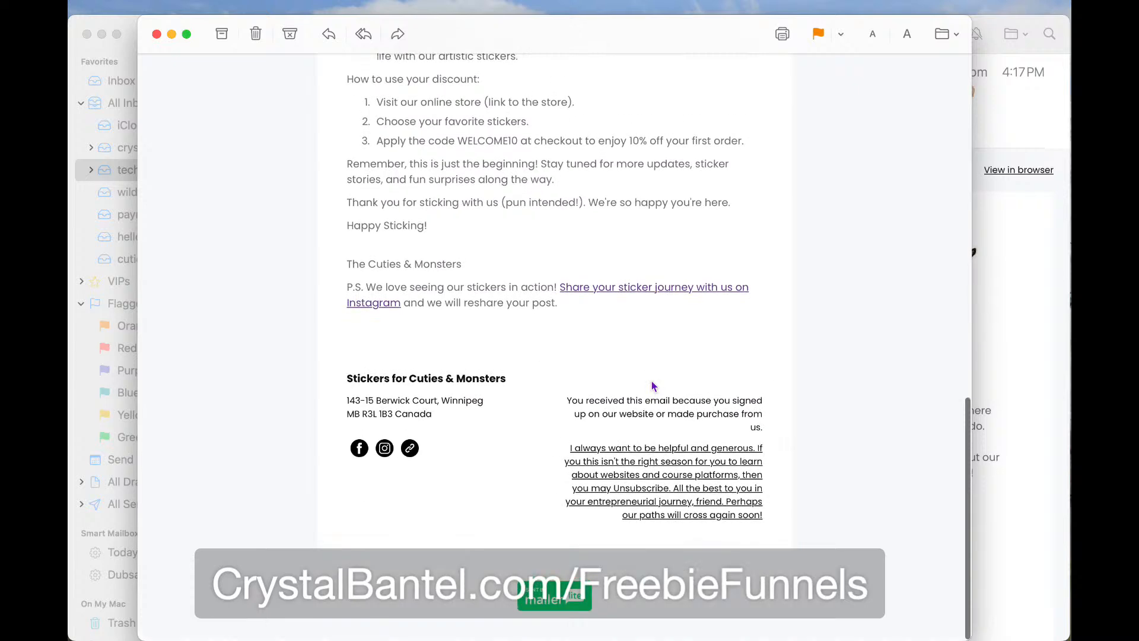
{"action": "scroll", "coordinate": [808, 203], "scroll_direction": "up", "scroll_amount": 20}
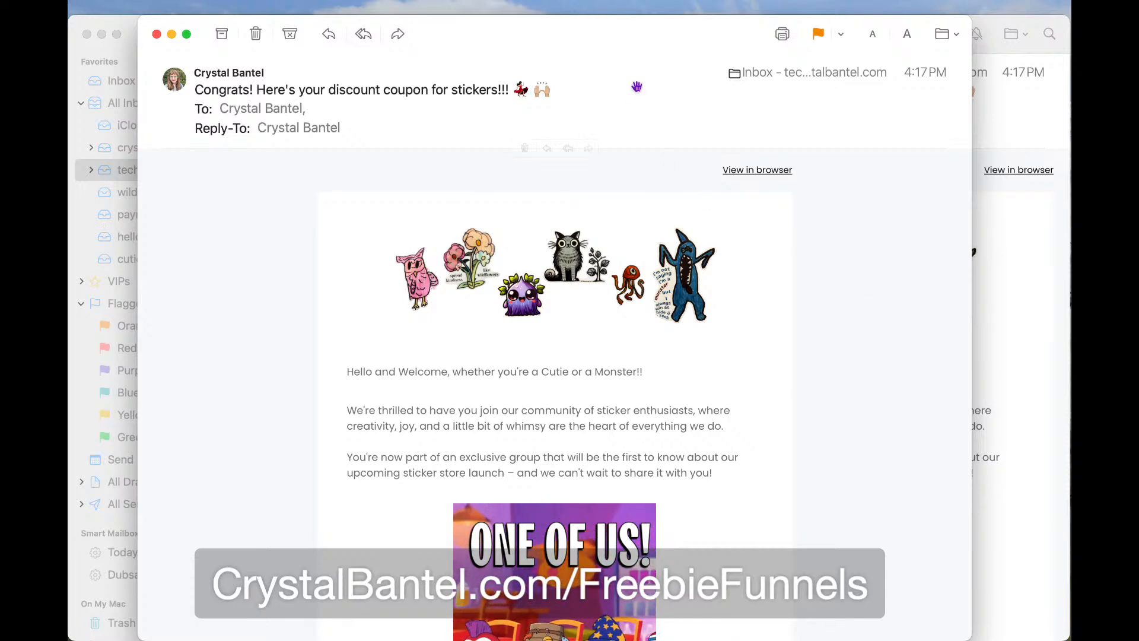
{"action": "key", "text": "ctrl+Right"}
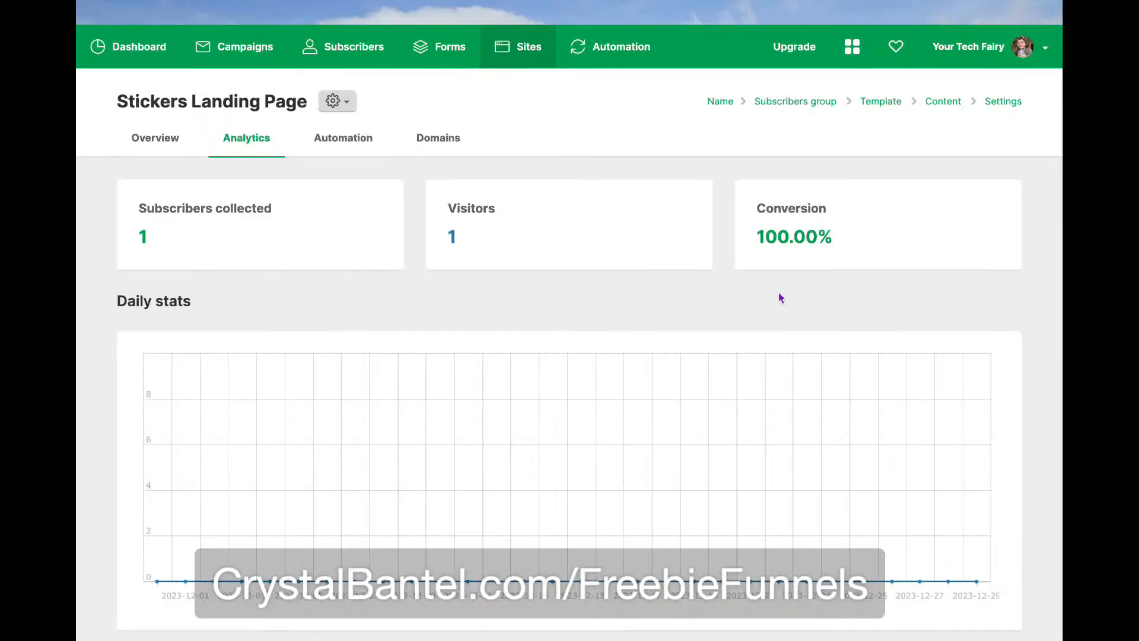
{"action": "key", "text": "ctrl+Left"}
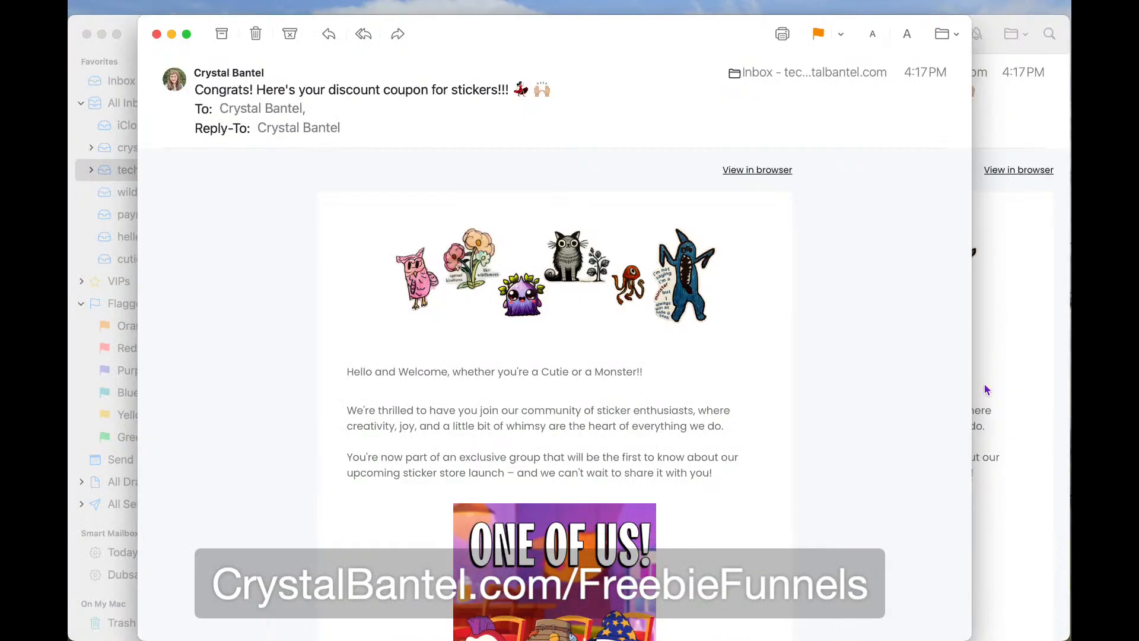
{"action": "left_click", "coordinate": [896, 621]}
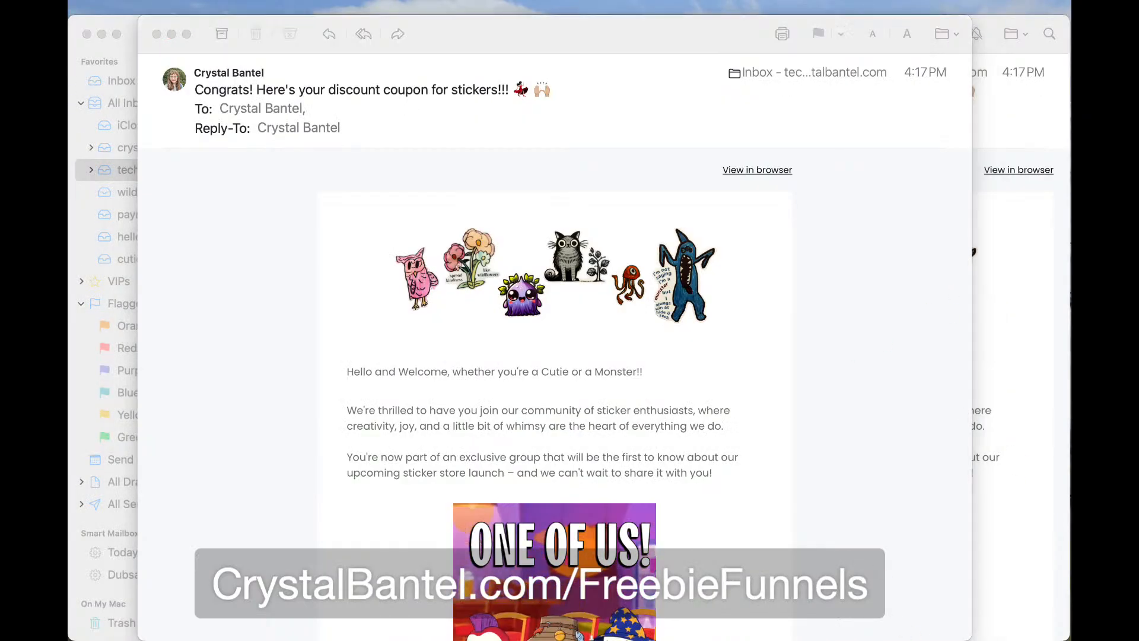